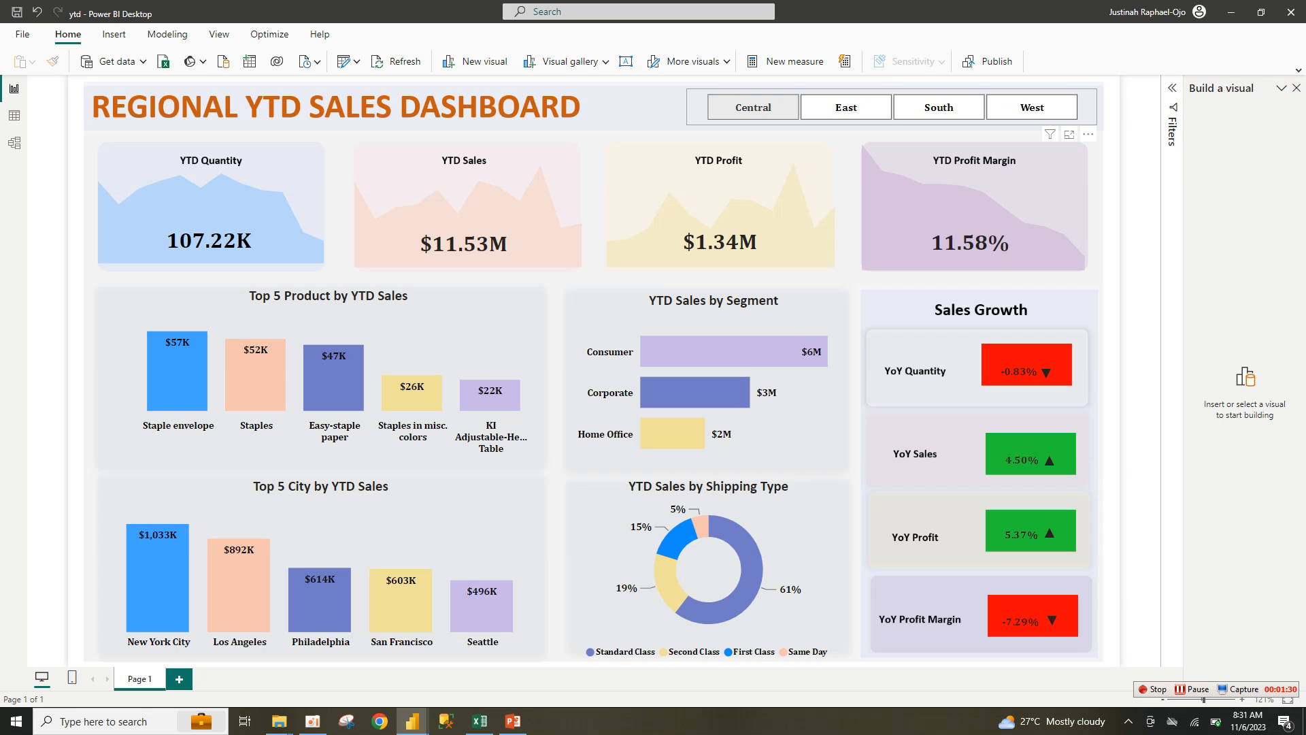
Step: Filter the dashboard to Central, then East, clear the region filter, and select the Top 5 Product by YTD Sales chart
click(753, 107)
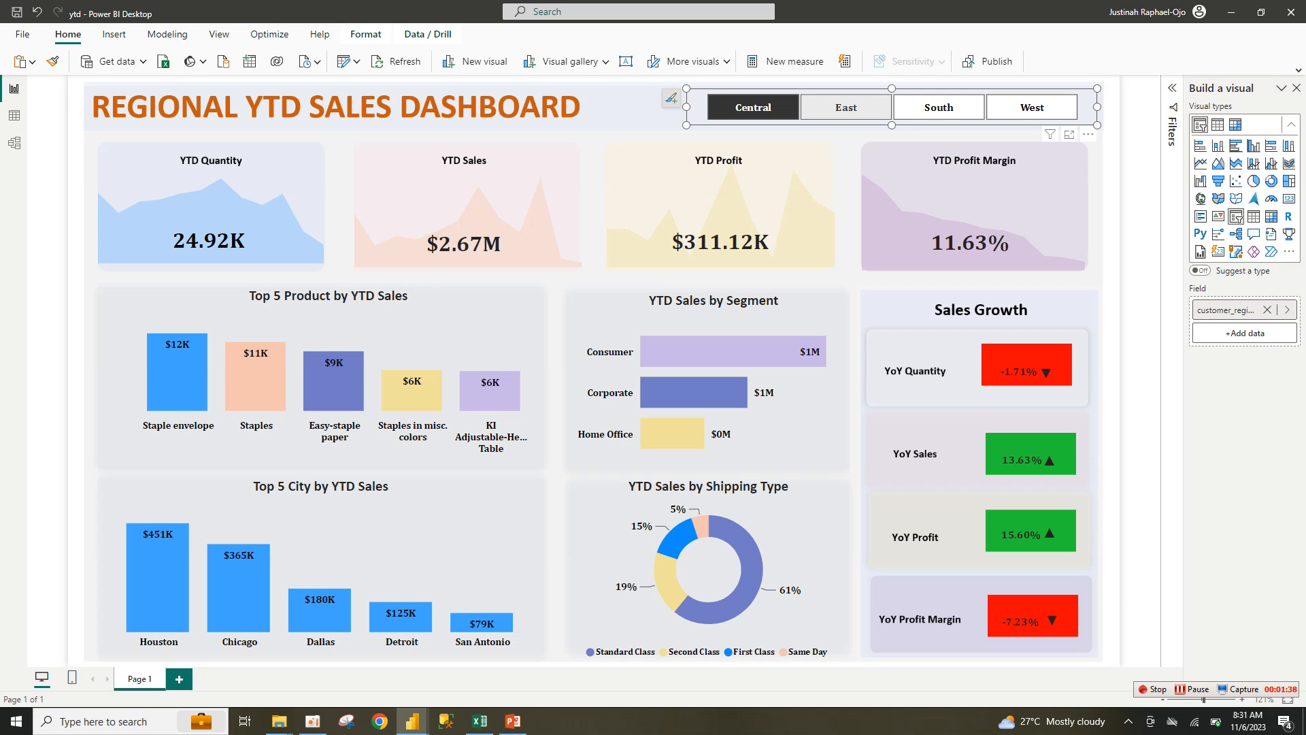
click(845, 107)
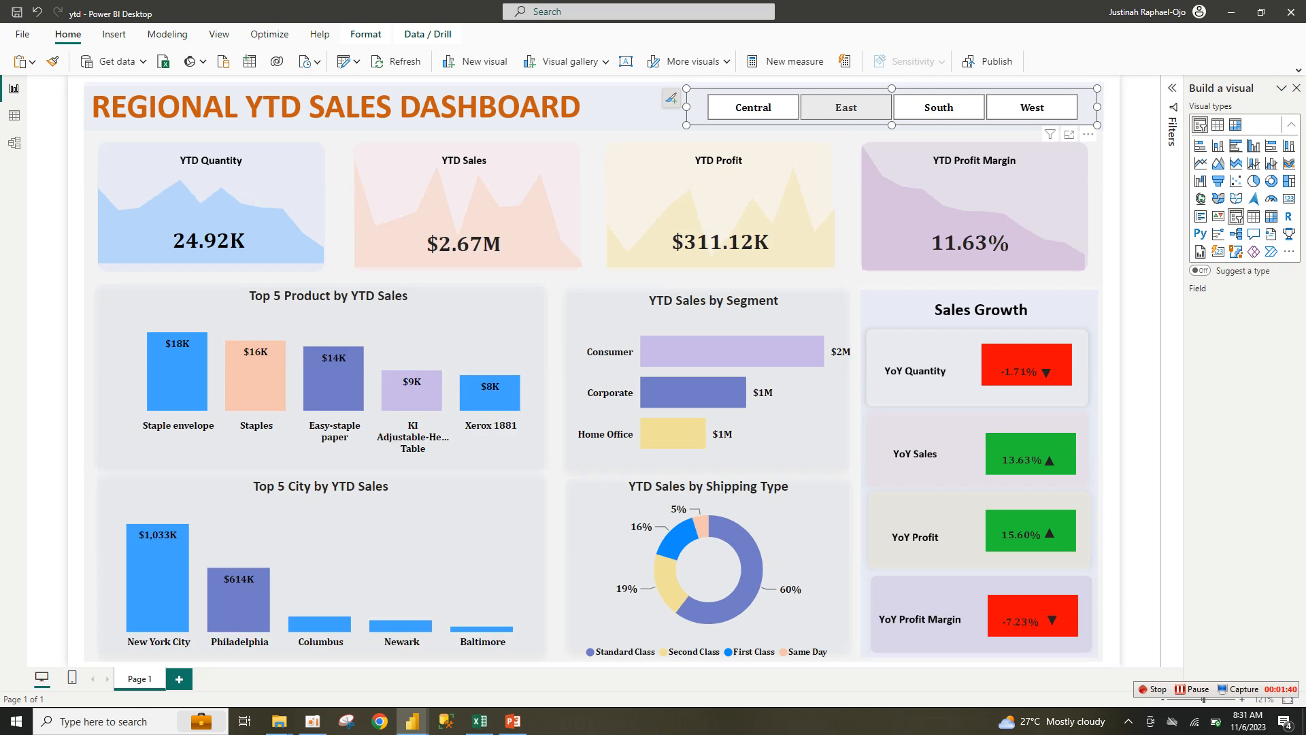
click(939, 108)
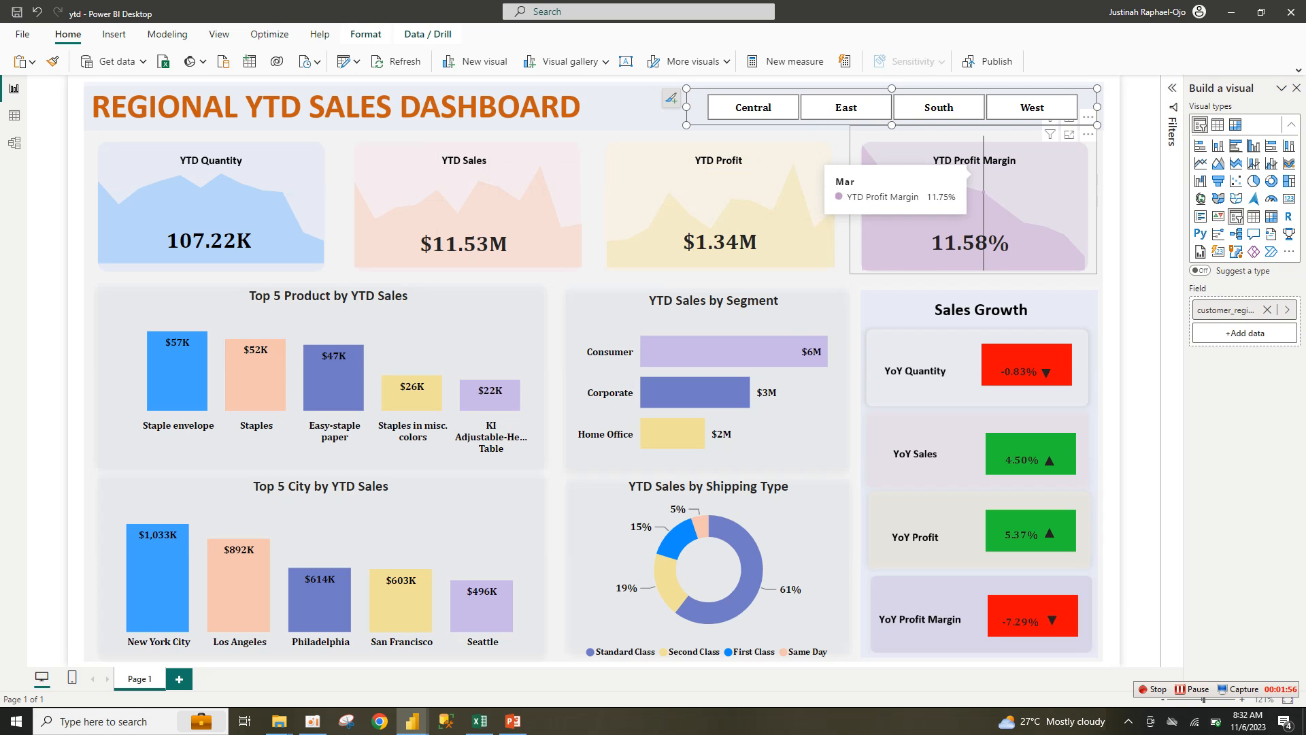
click(463, 323)
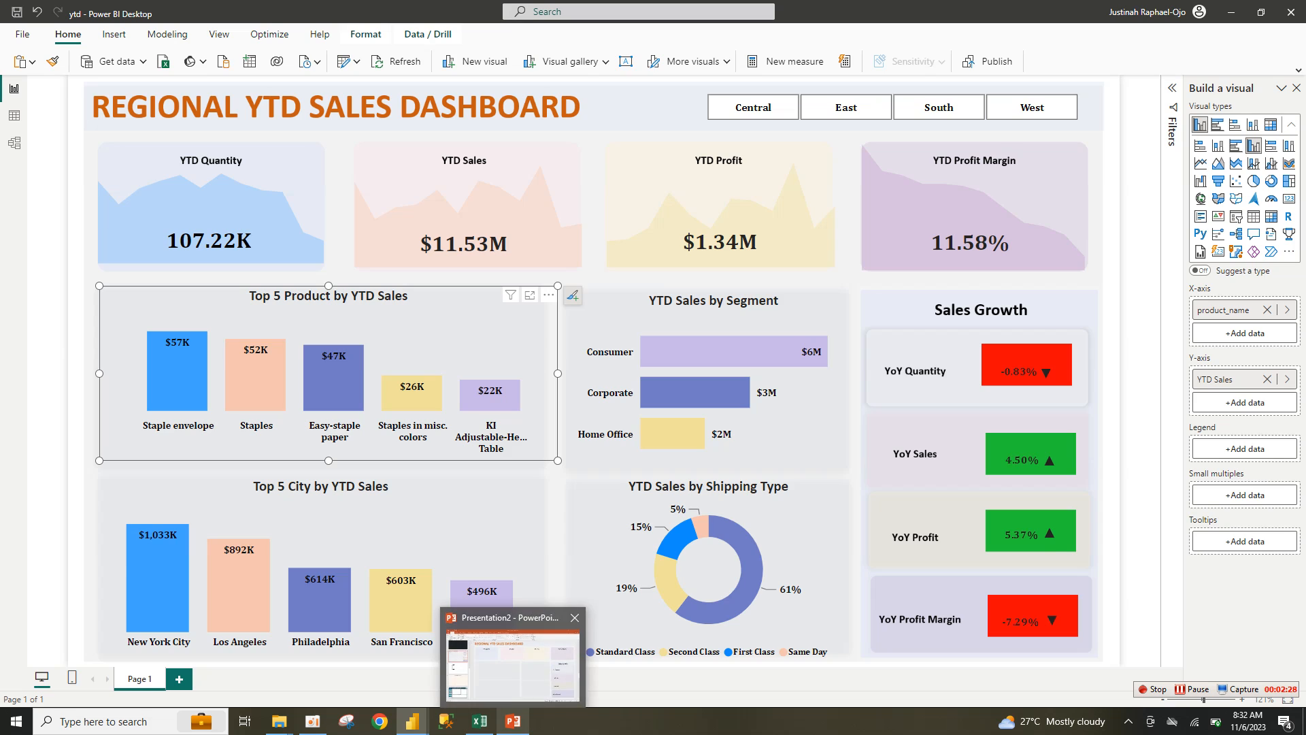
Step: View the dashboard background slide in PowerPoint, then bring up the ecommerce_data workbook in Excel
click(513, 721)
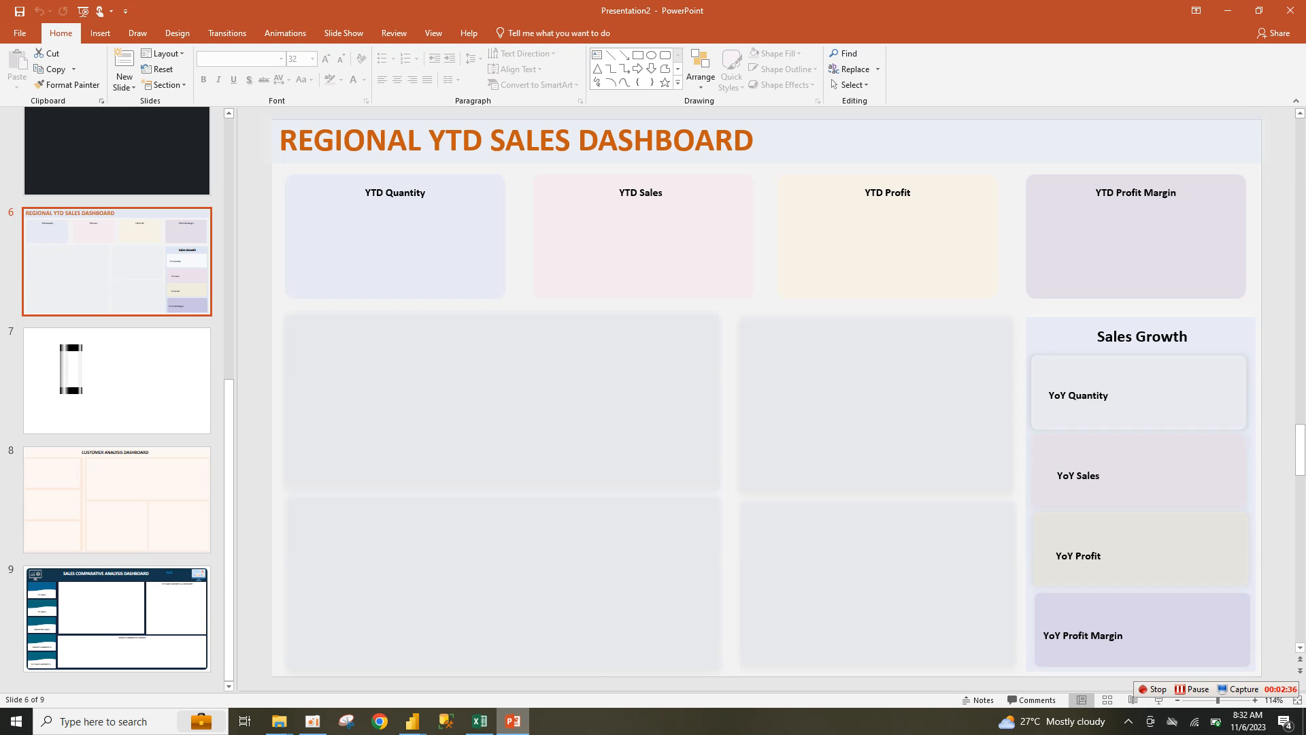
mouse_move(513, 720)
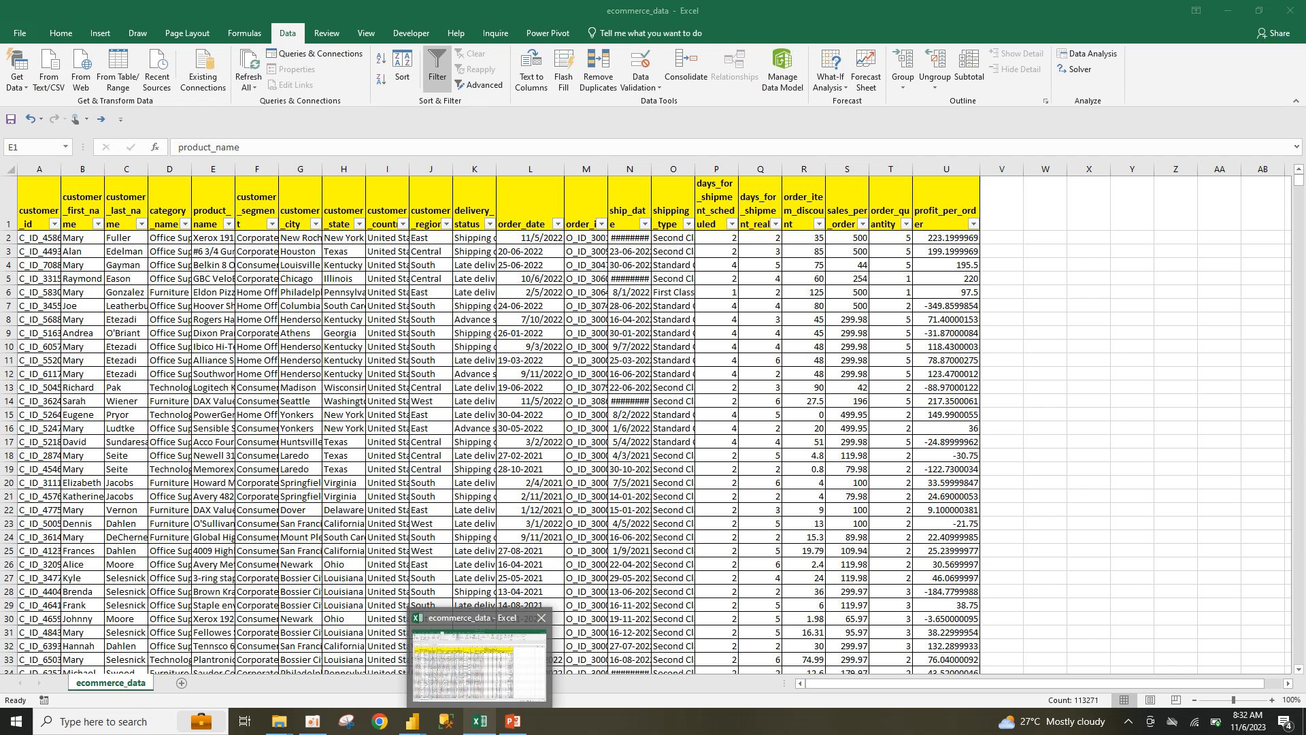
click(480, 665)
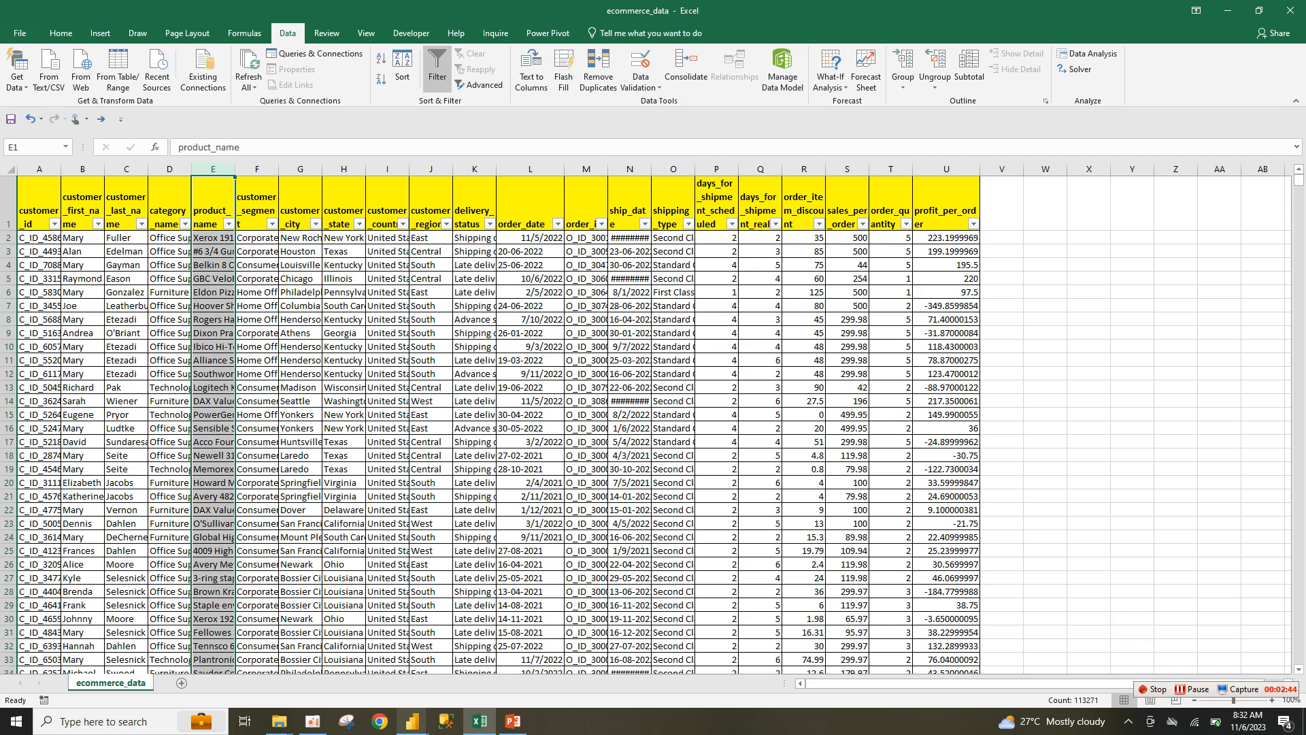
Step: Import ecommerce_data as a Text/CSV source into the untitled report and choose Transform Data
mouse_move(412, 721)
click(487, 653)
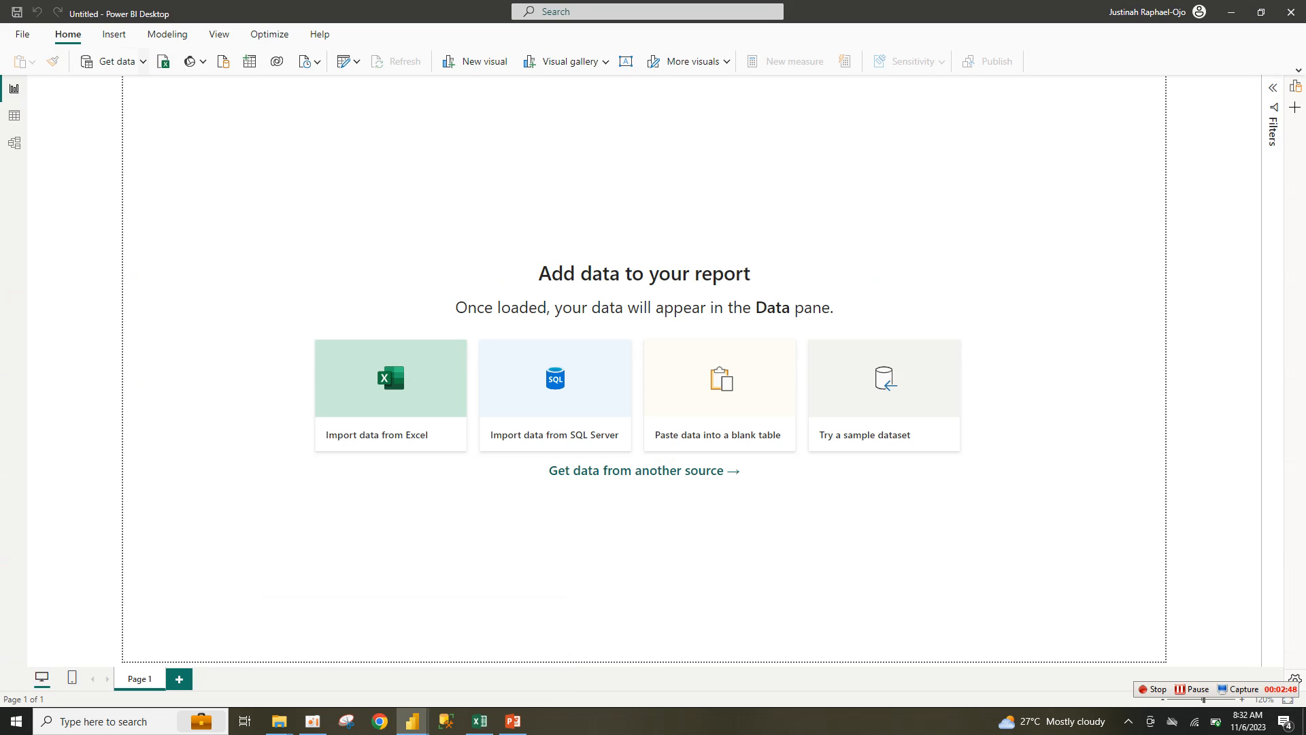
click(143, 61)
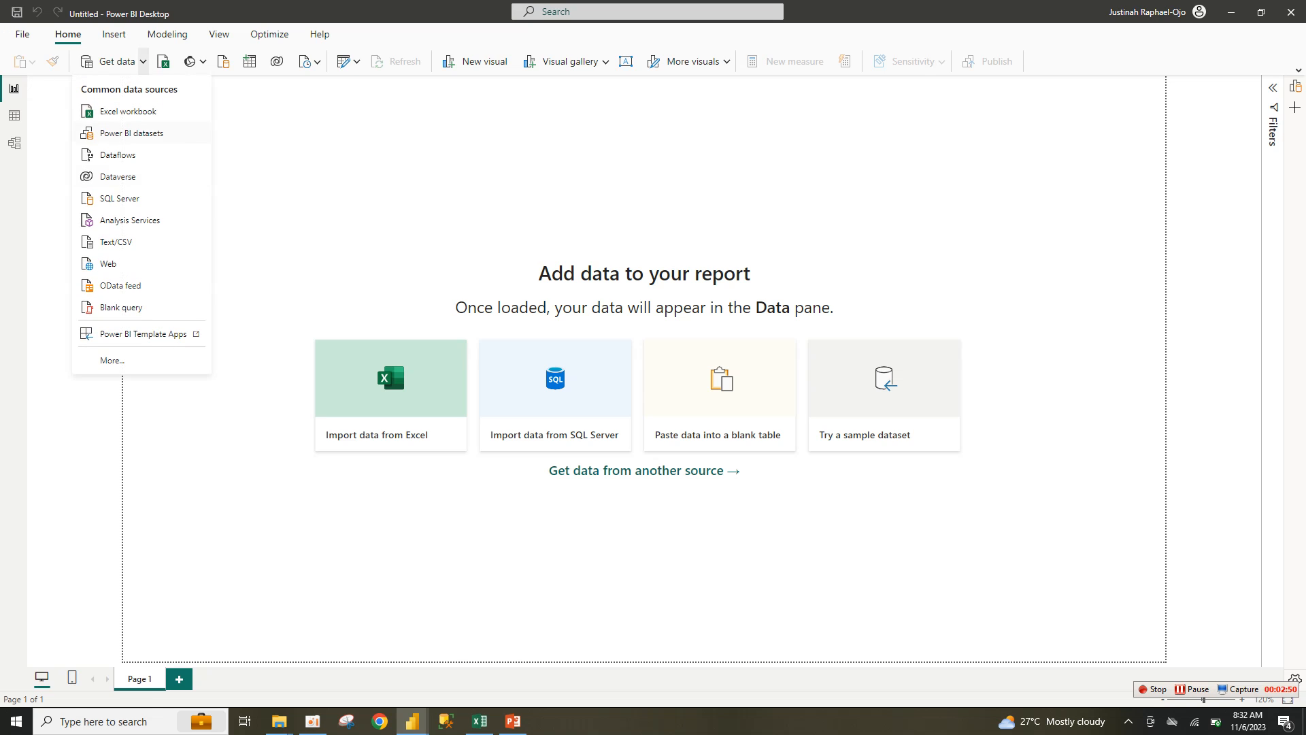
click(115, 241)
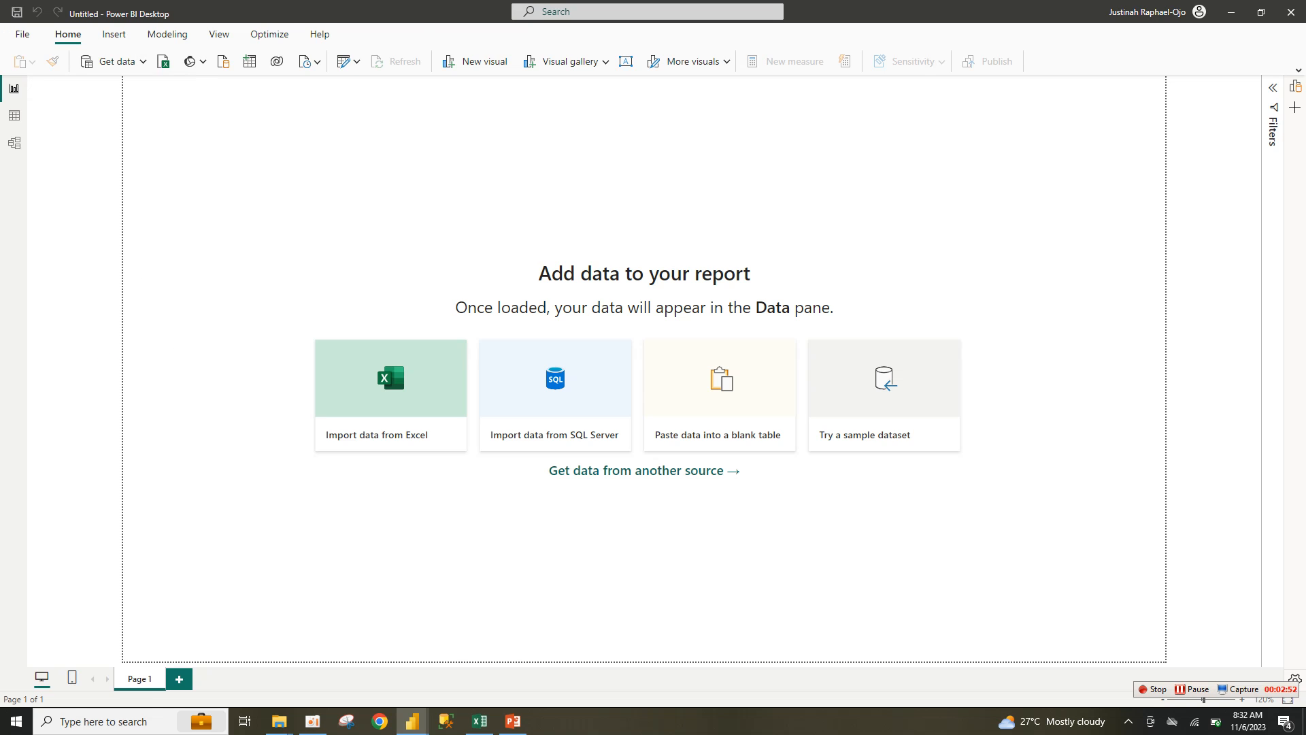
click(150, 119)
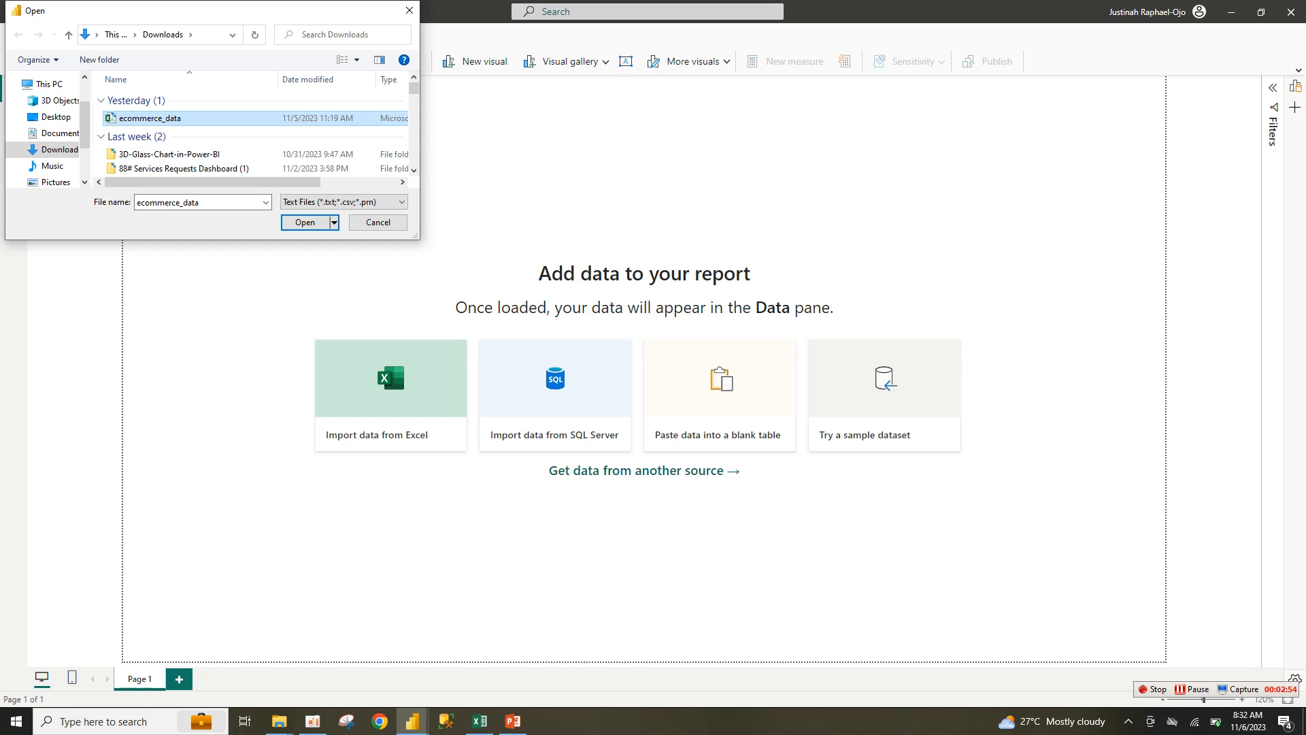
click(305, 222)
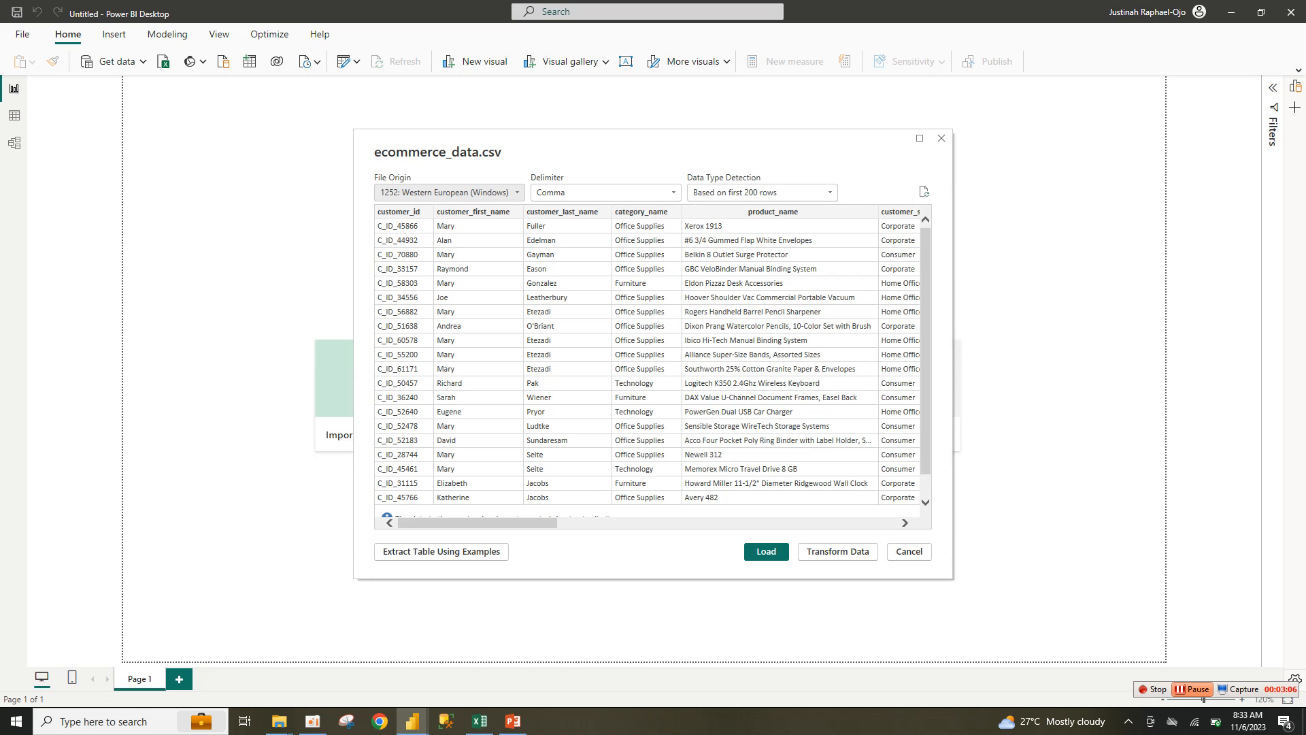
click(837, 552)
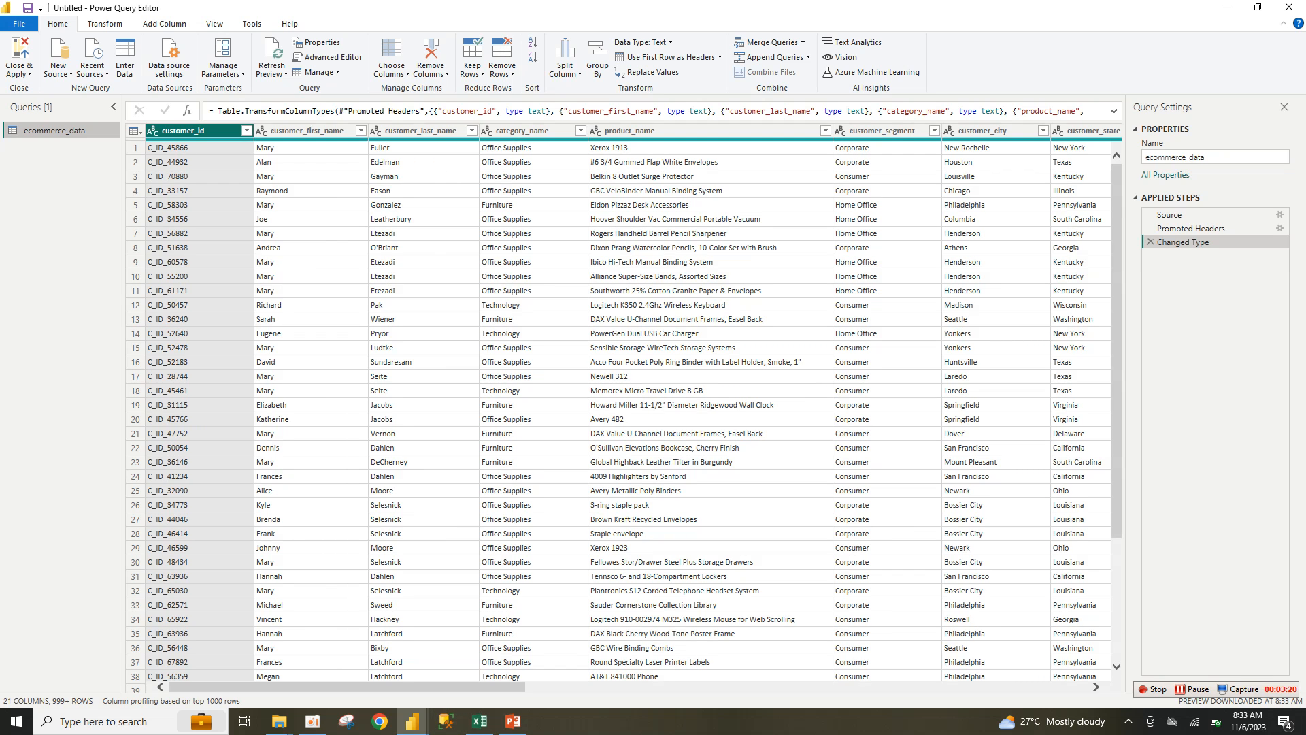
Step: Try the Date type on order_date, delete the Changed Type step, and Close & Apply the query
drag(429, 687, 816, 687)
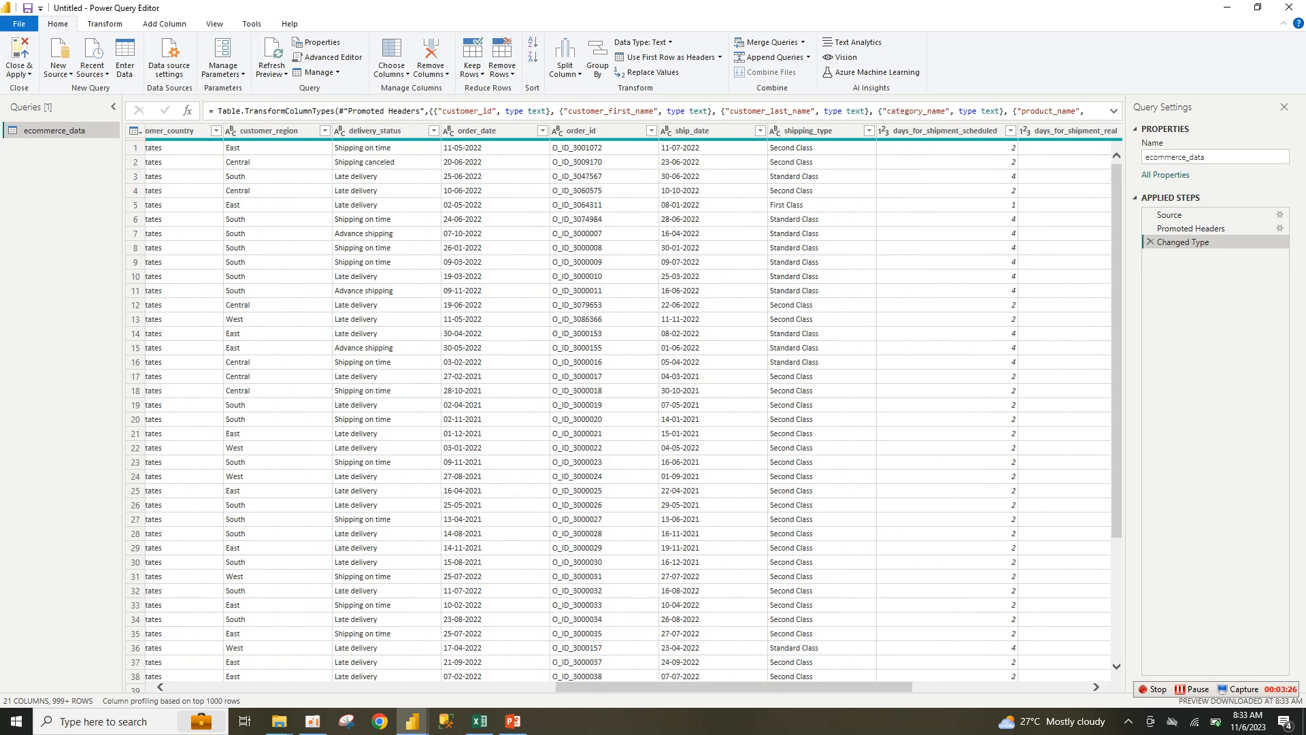
click(448, 130)
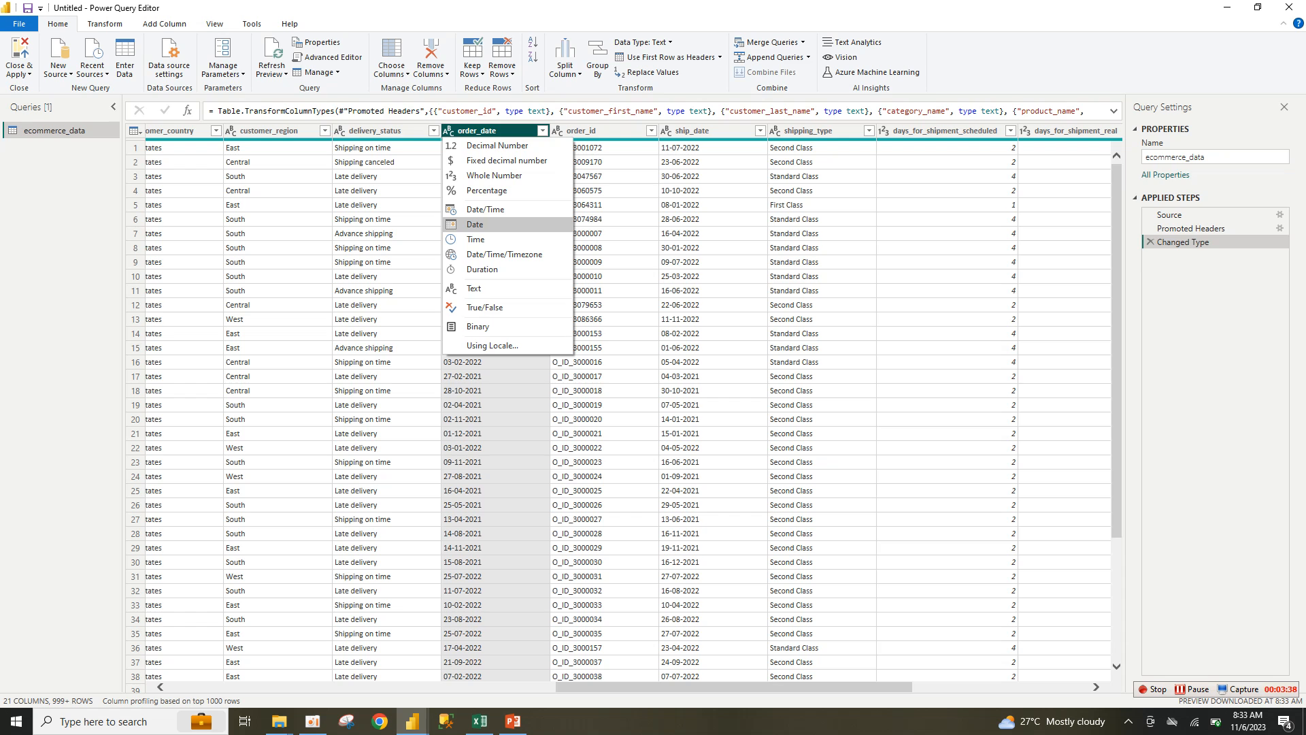
click(475, 224)
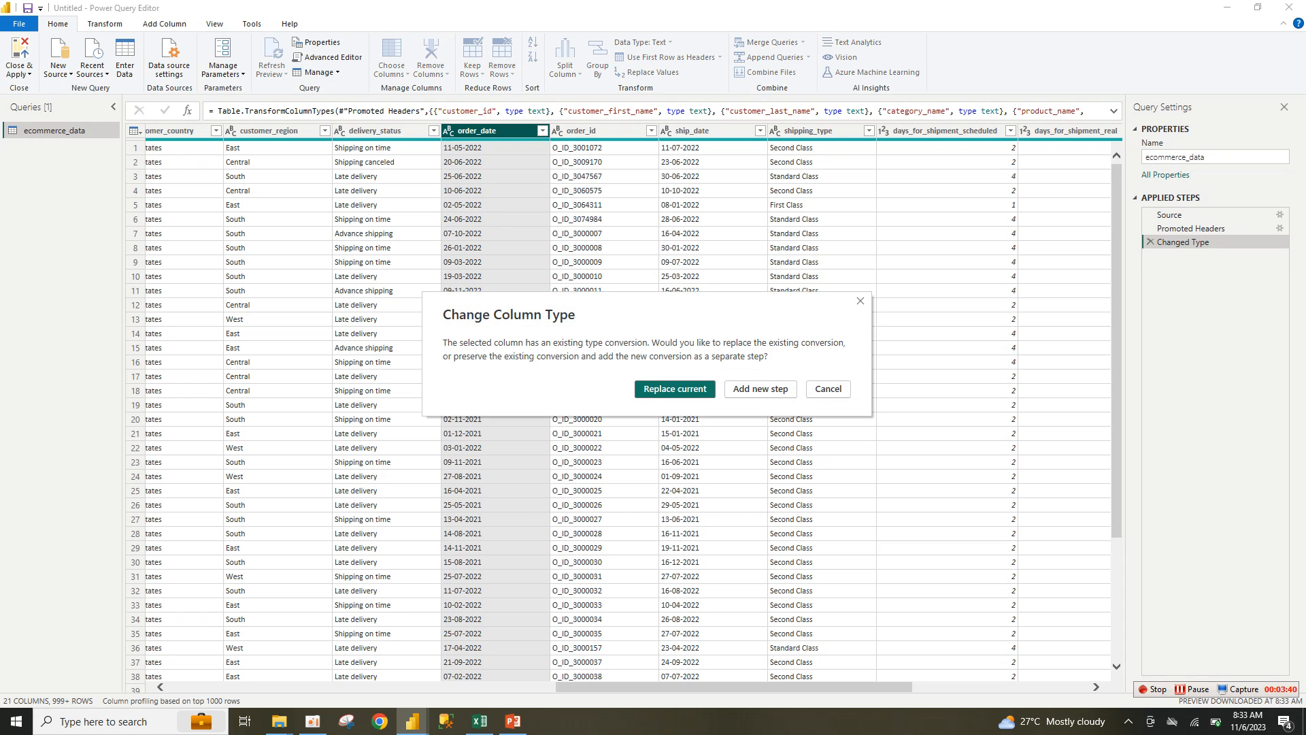
key(Return)
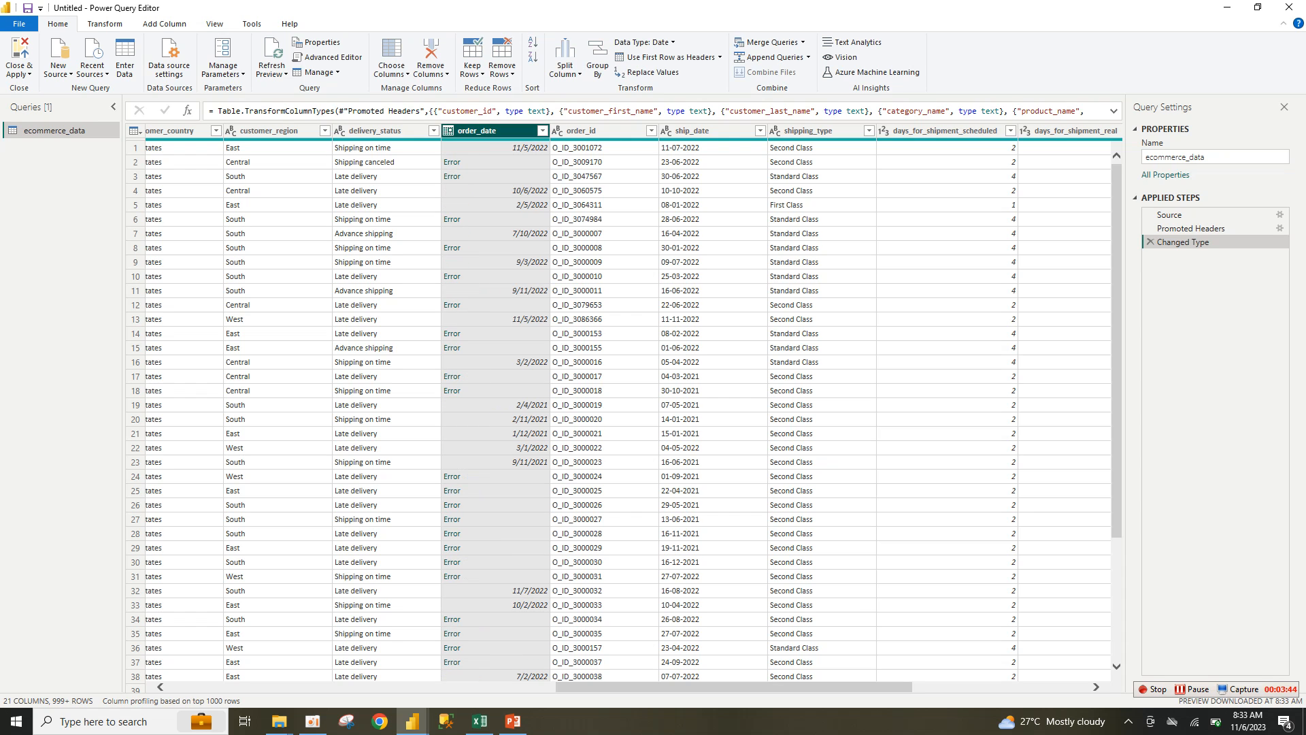
click(1150, 242)
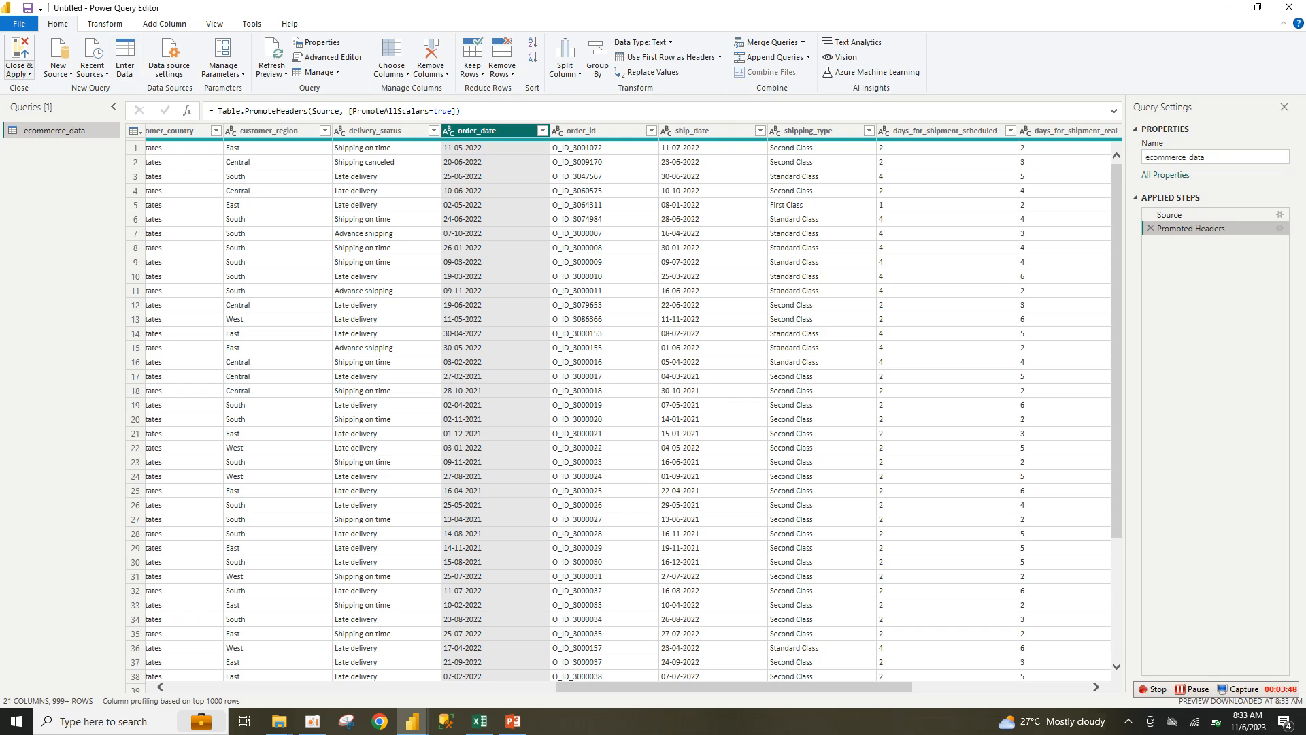
click(19, 71)
click(48, 89)
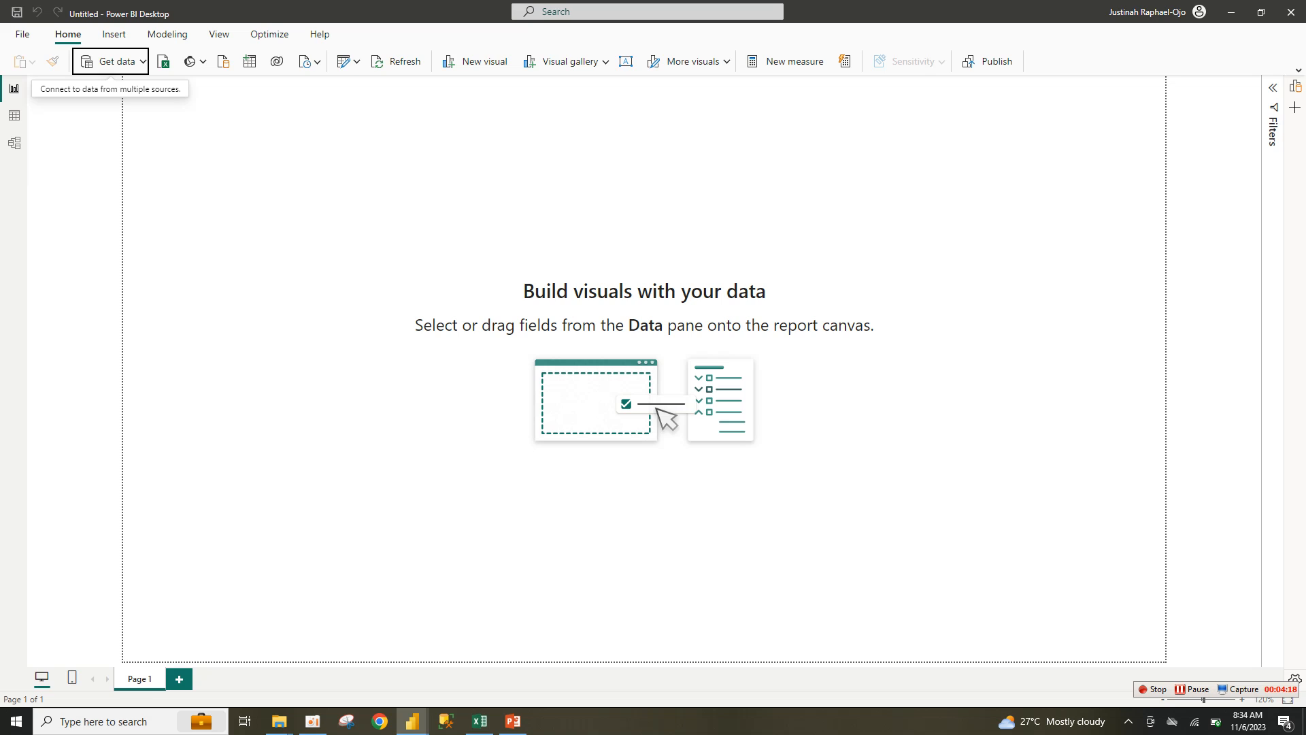
Step: Open the Data pane in a new pane and expand ecommerce_data to list its fields
right_click(1294, 86)
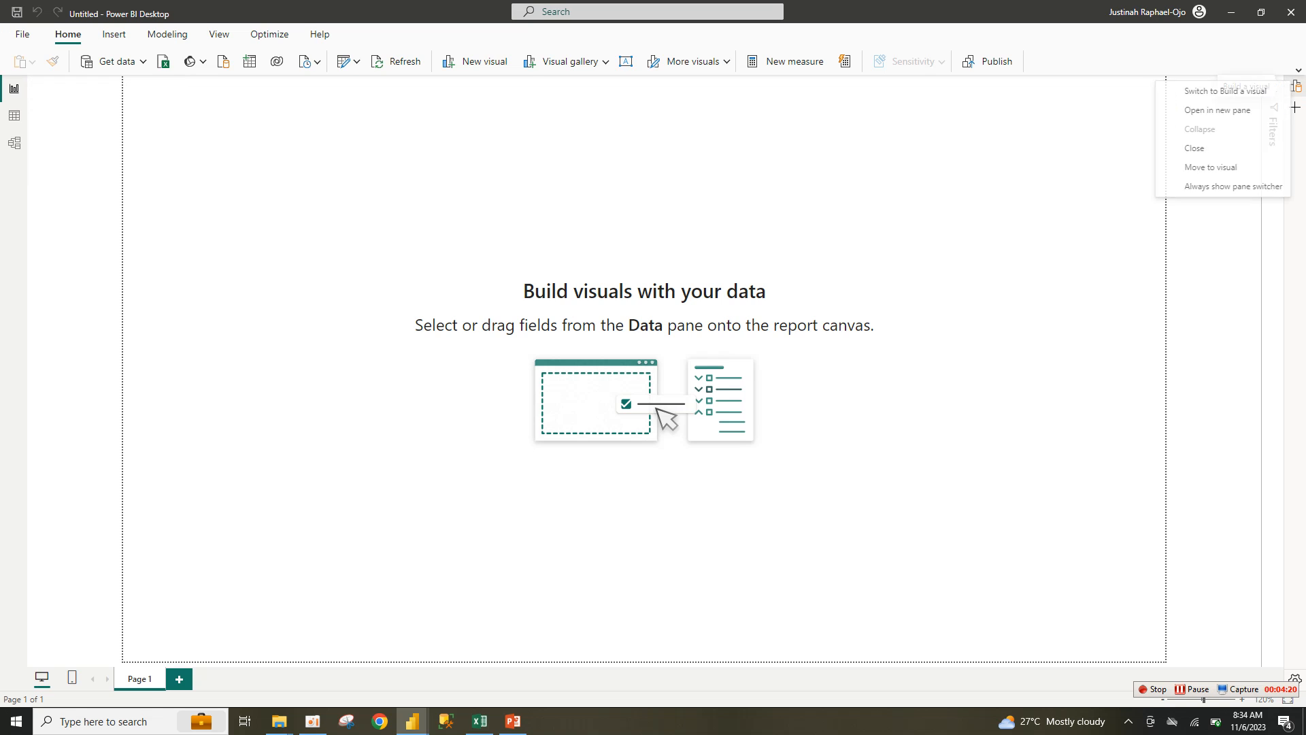
click(1204, 108)
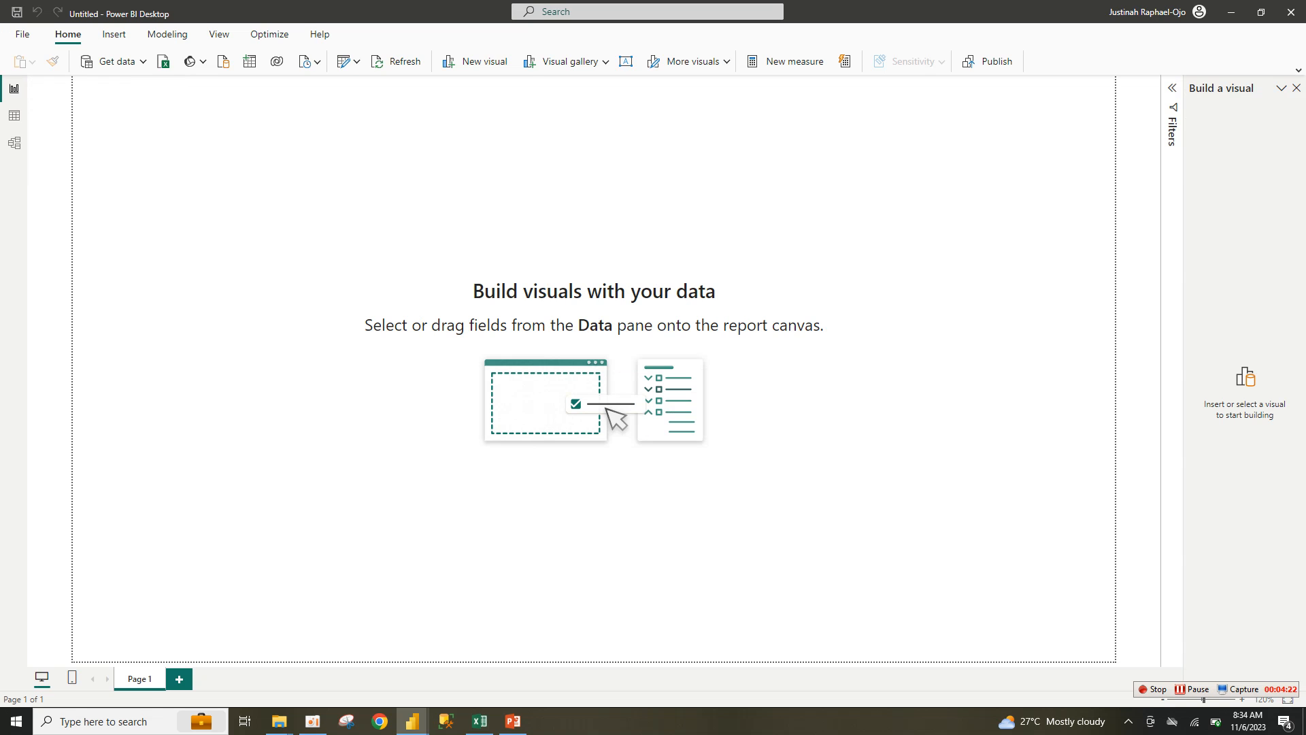
click(1296, 88)
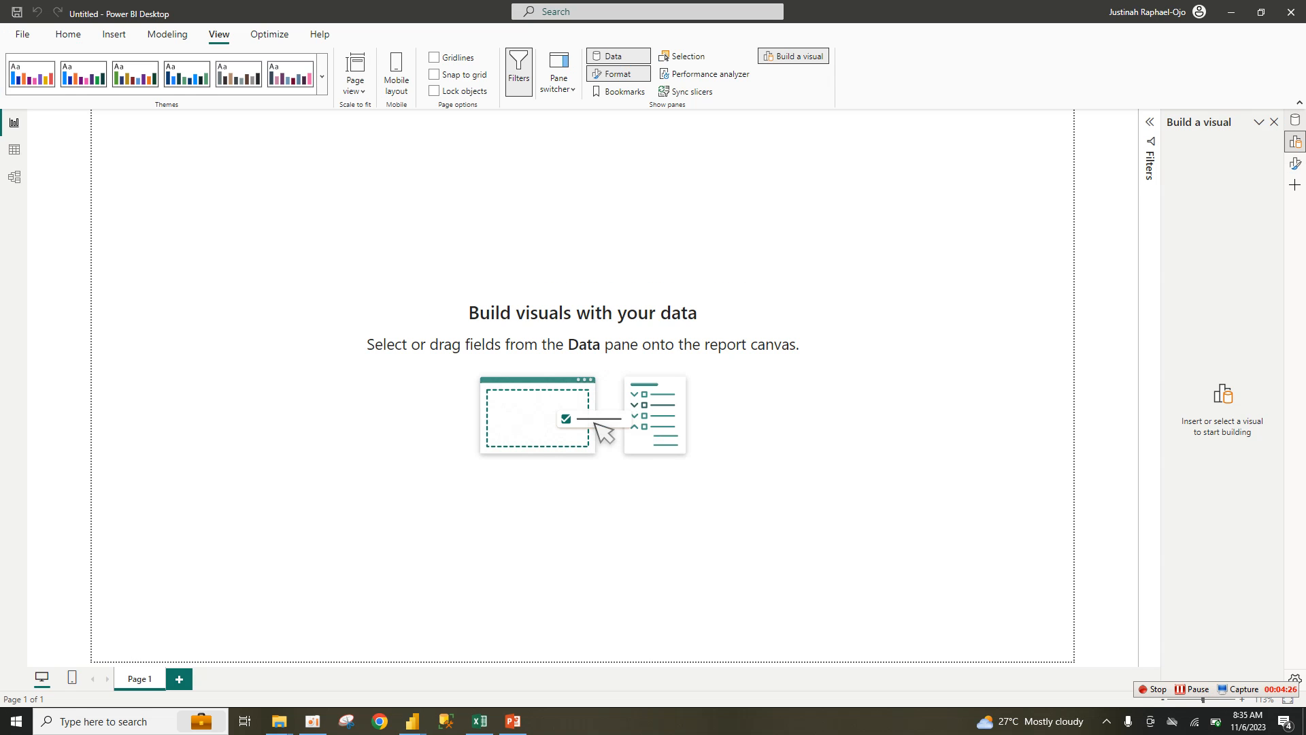
right_click(1293, 117)
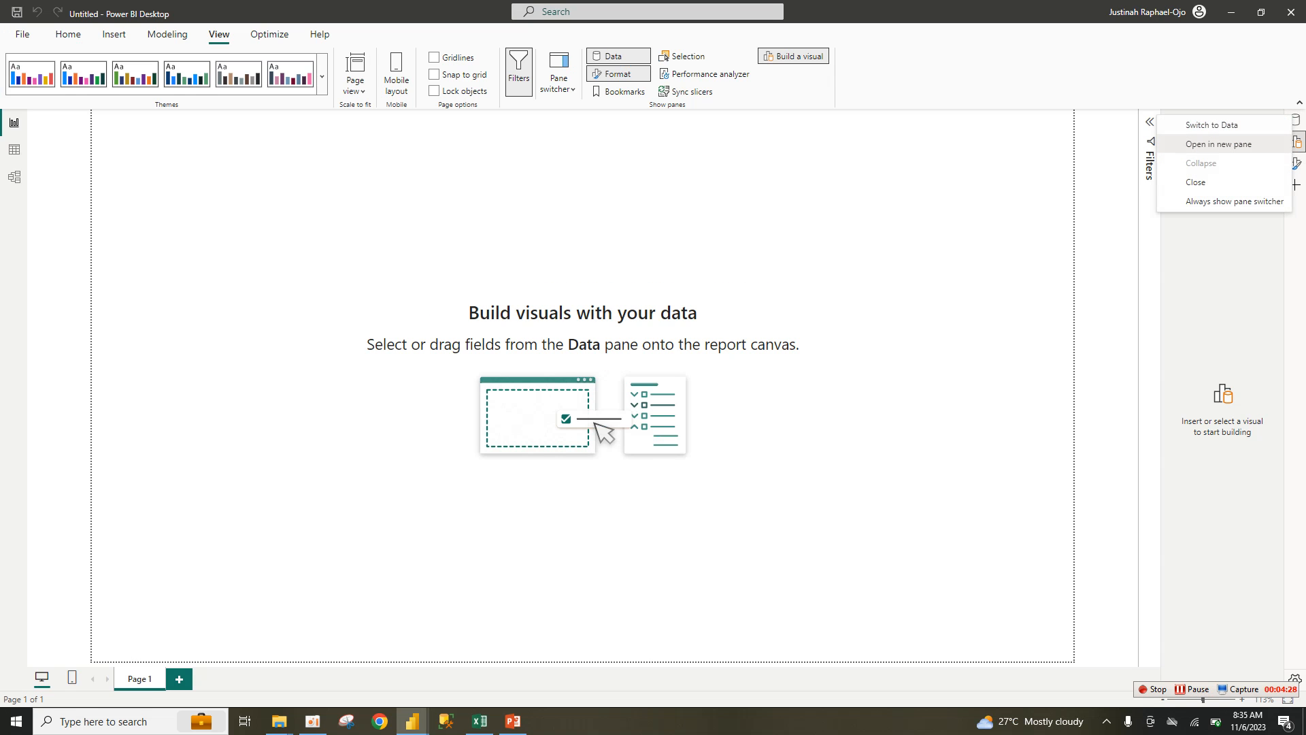
click(1217, 144)
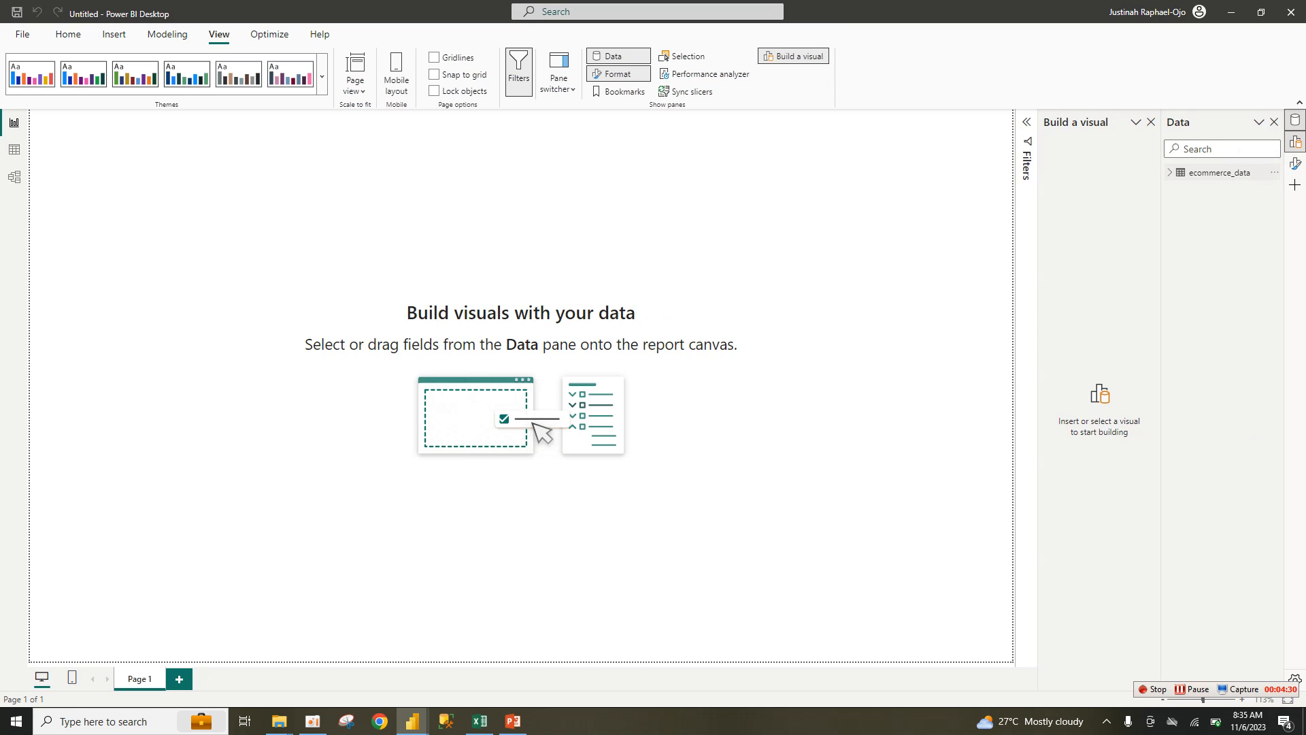
click(1218, 172)
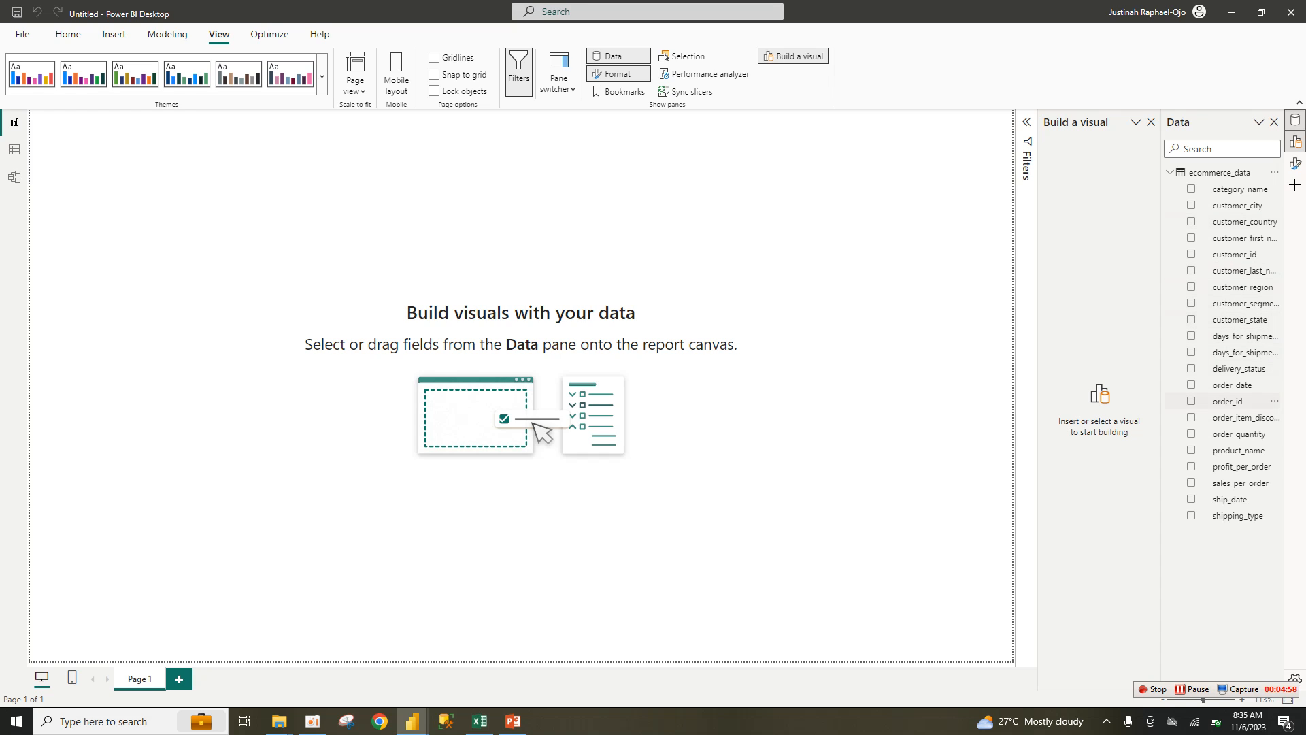
Step: Change the order_date column's data type to Date and confirm the change
double_click(1232, 385)
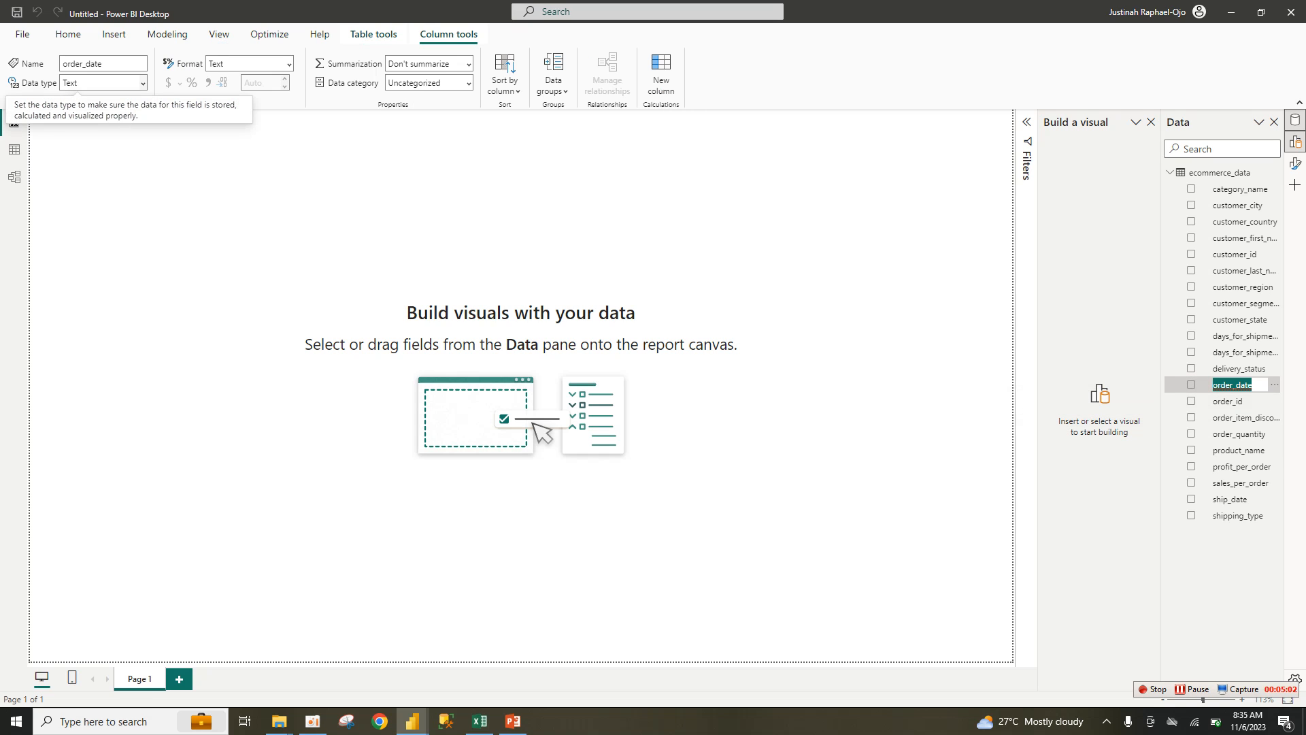
click(102, 83)
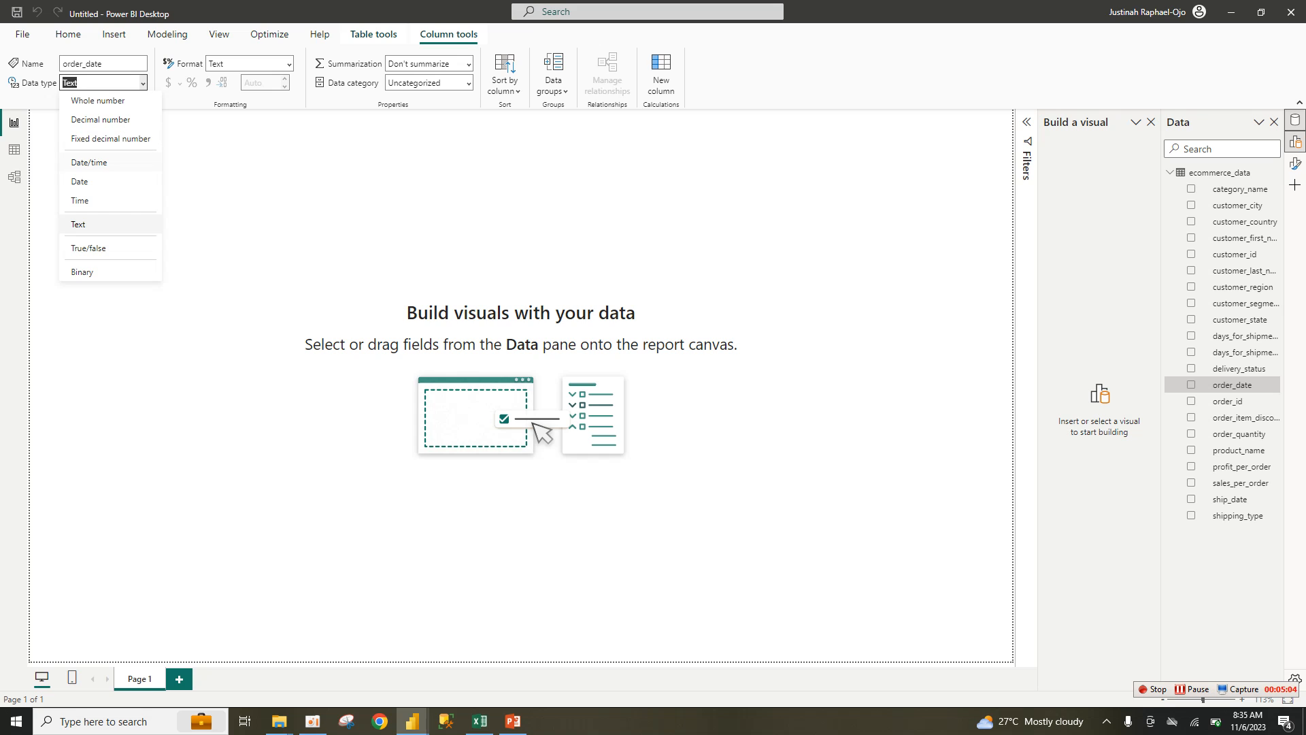
click(80, 181)
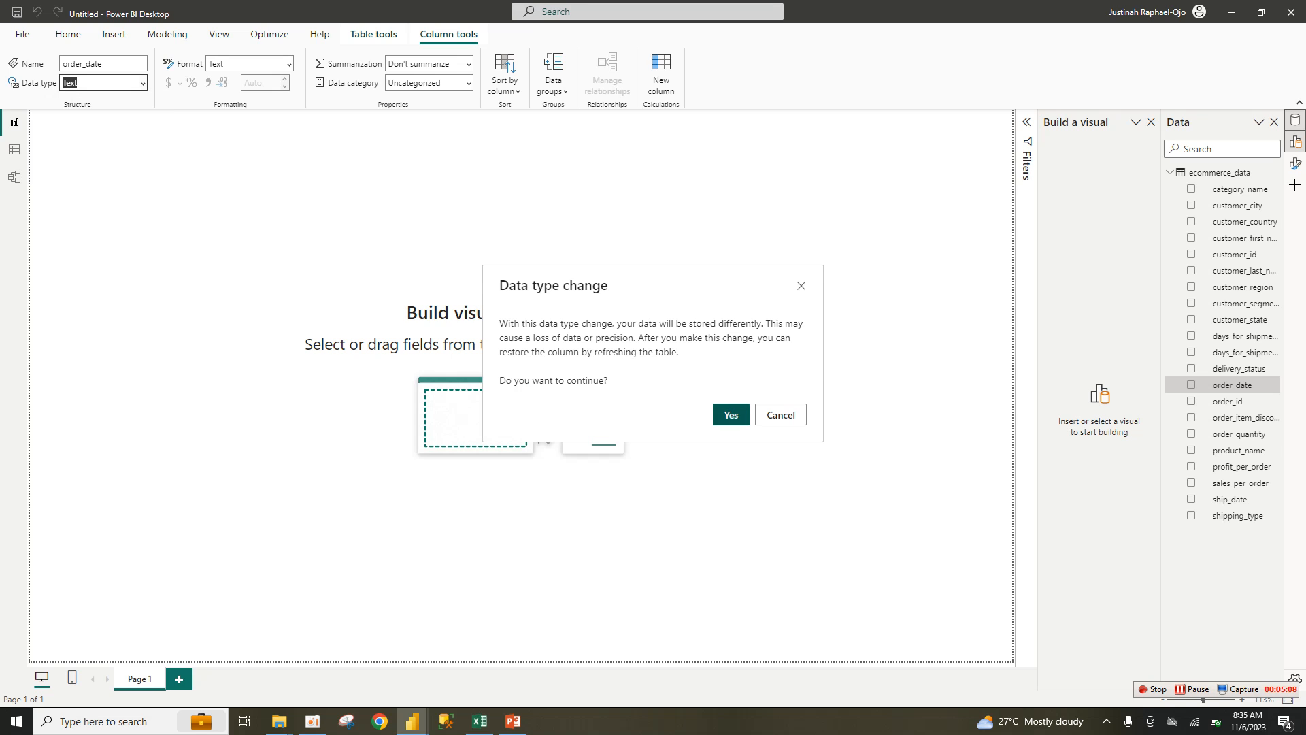
click(730, 414)
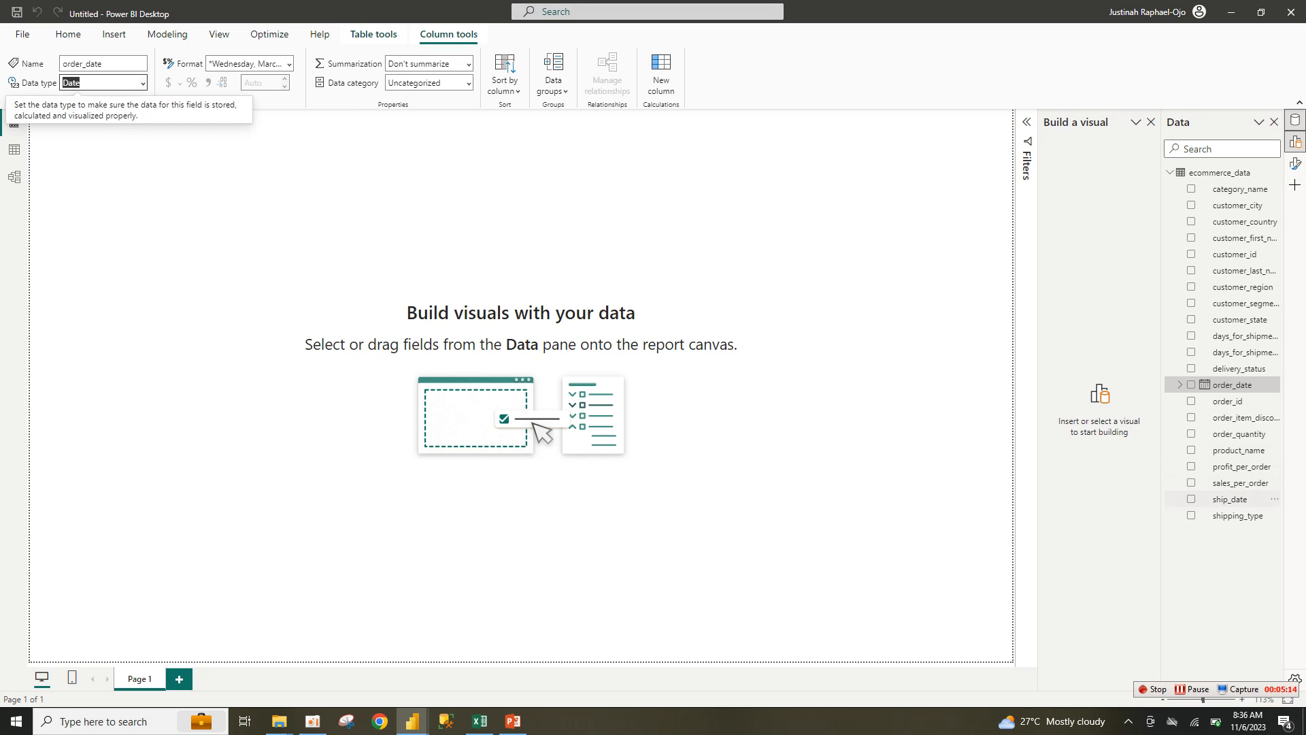
Step: Change ship_date to the Date type, then remove the ship_date test table visual from the page
click(1230, 499)
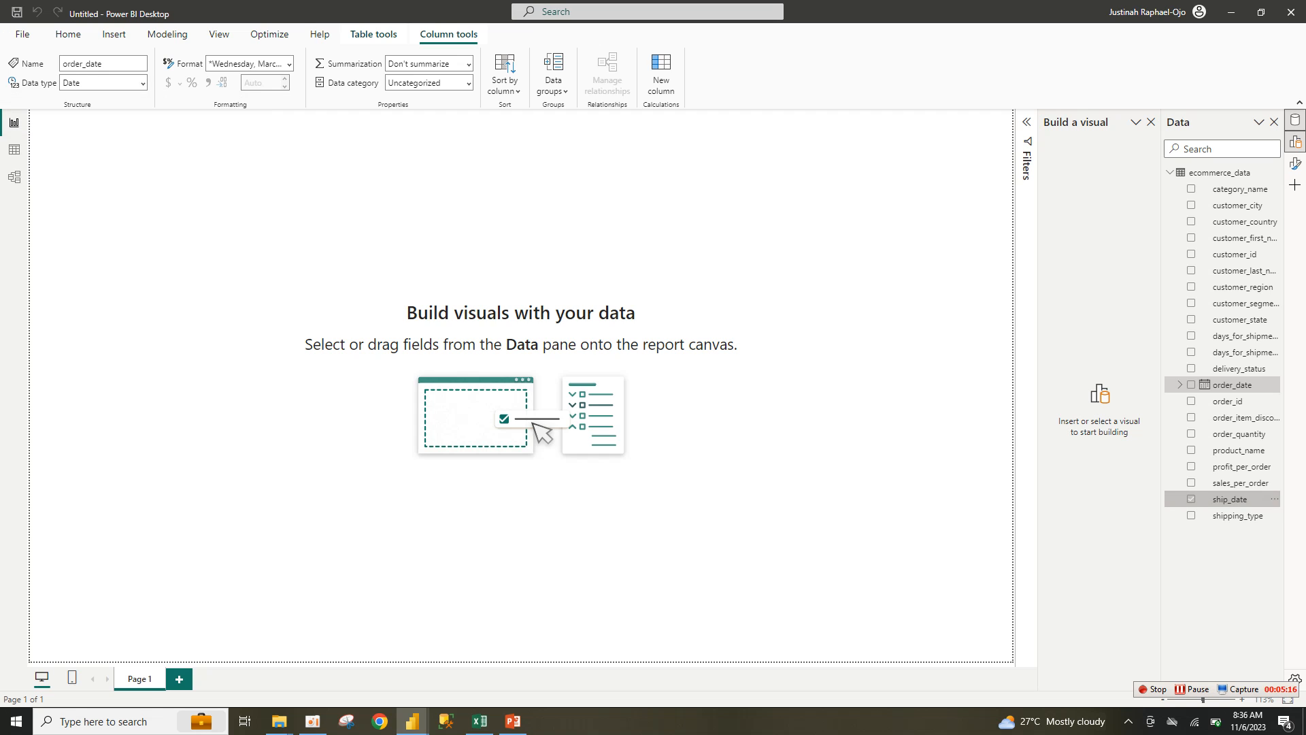
double_click(1230, 500)
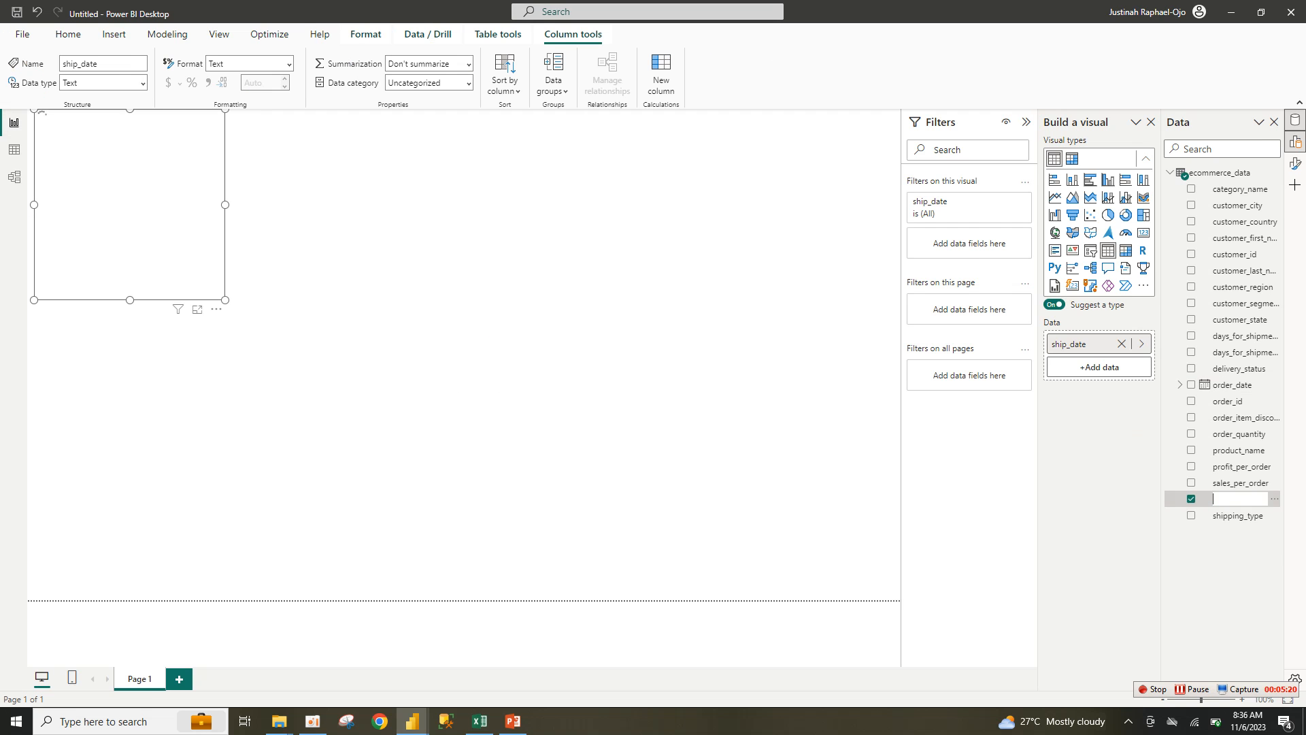
key(BackSpace)
click(143, 83)
click(80, 181)
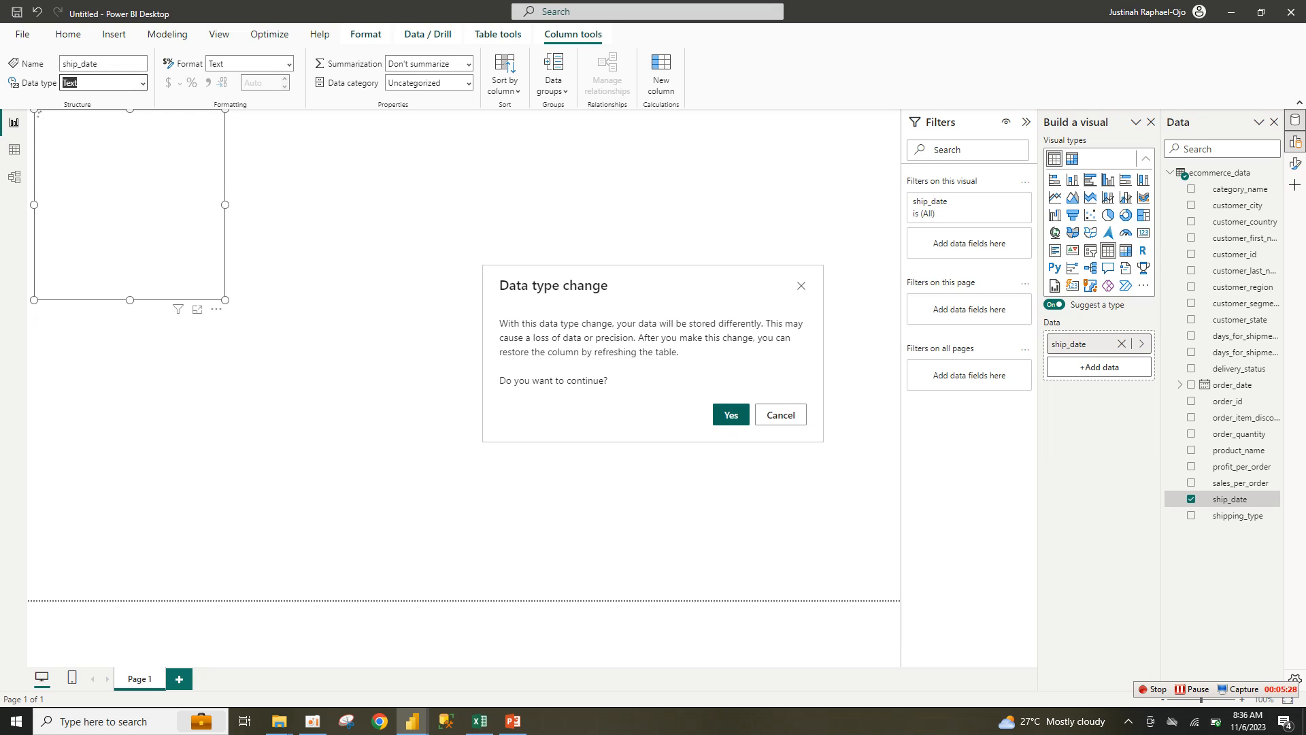
click(731, 415)
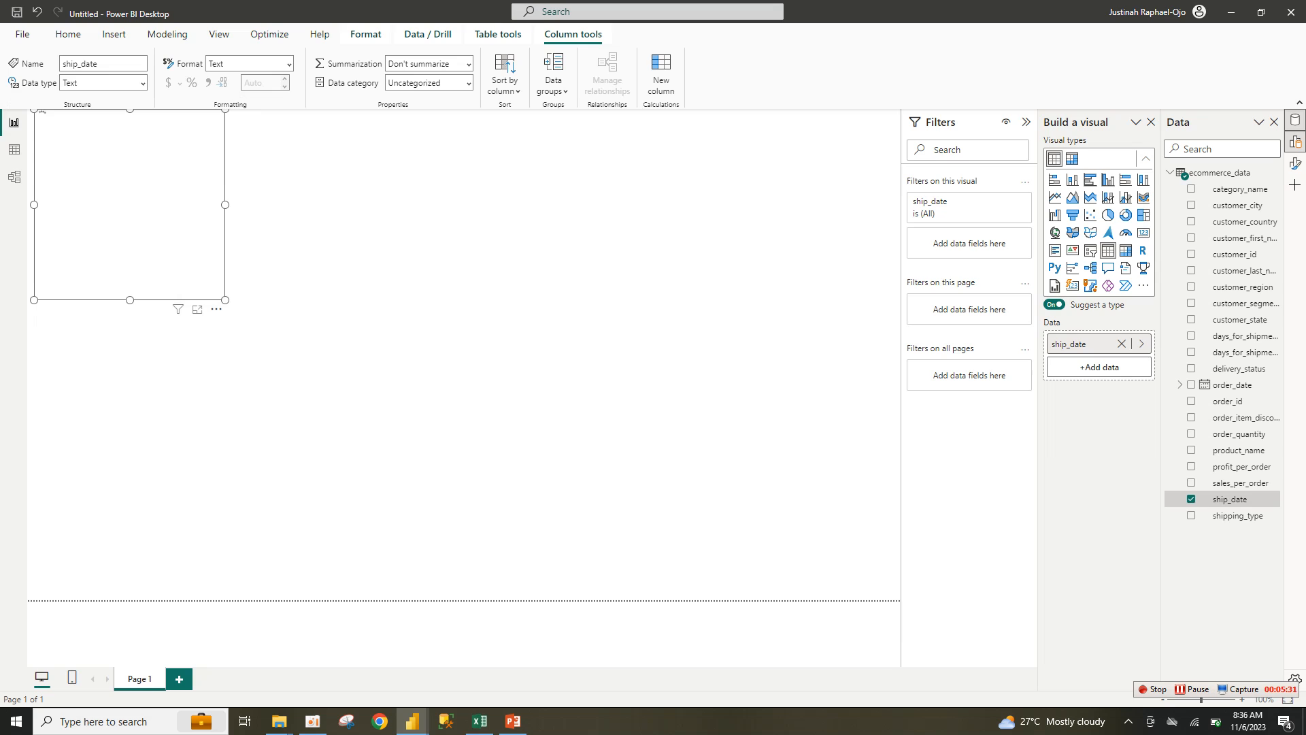
click(216, 309)
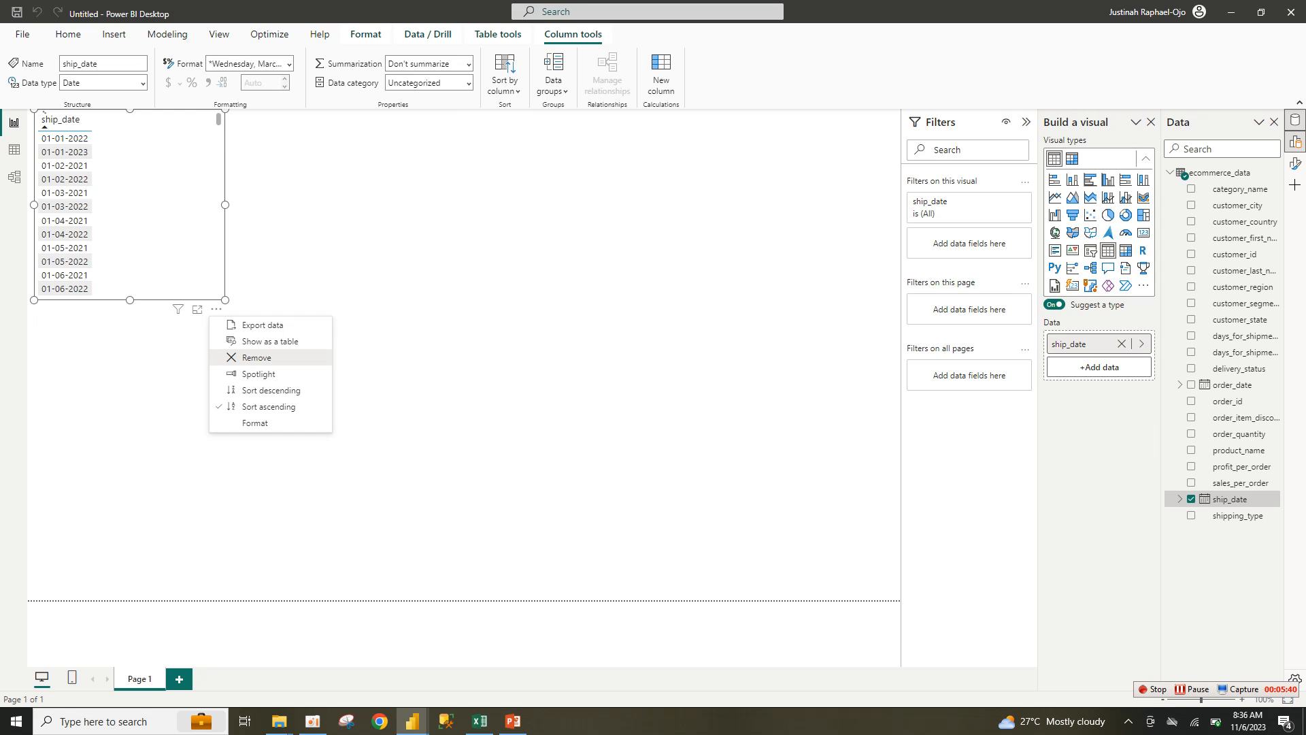
click(257, 357)
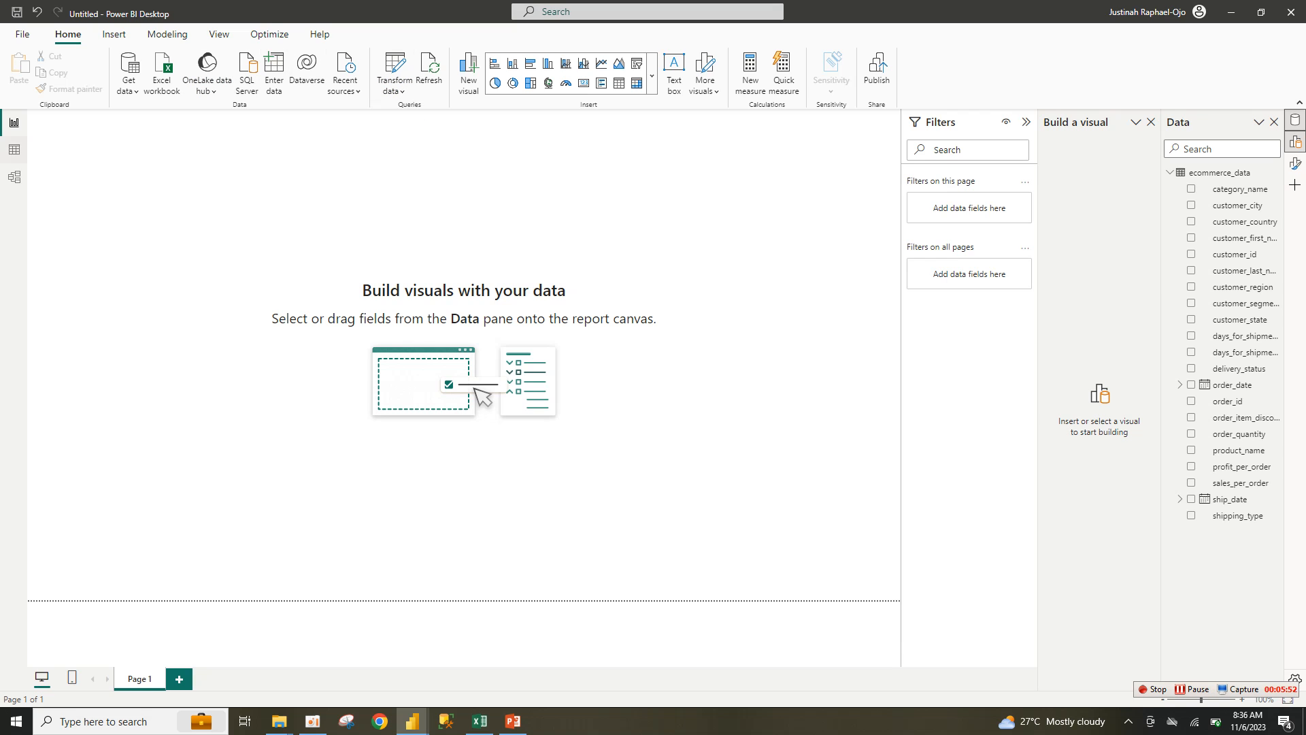
Step: Create a new table with the formula Calendar = CALENDARAUTO()
click(14, 149)
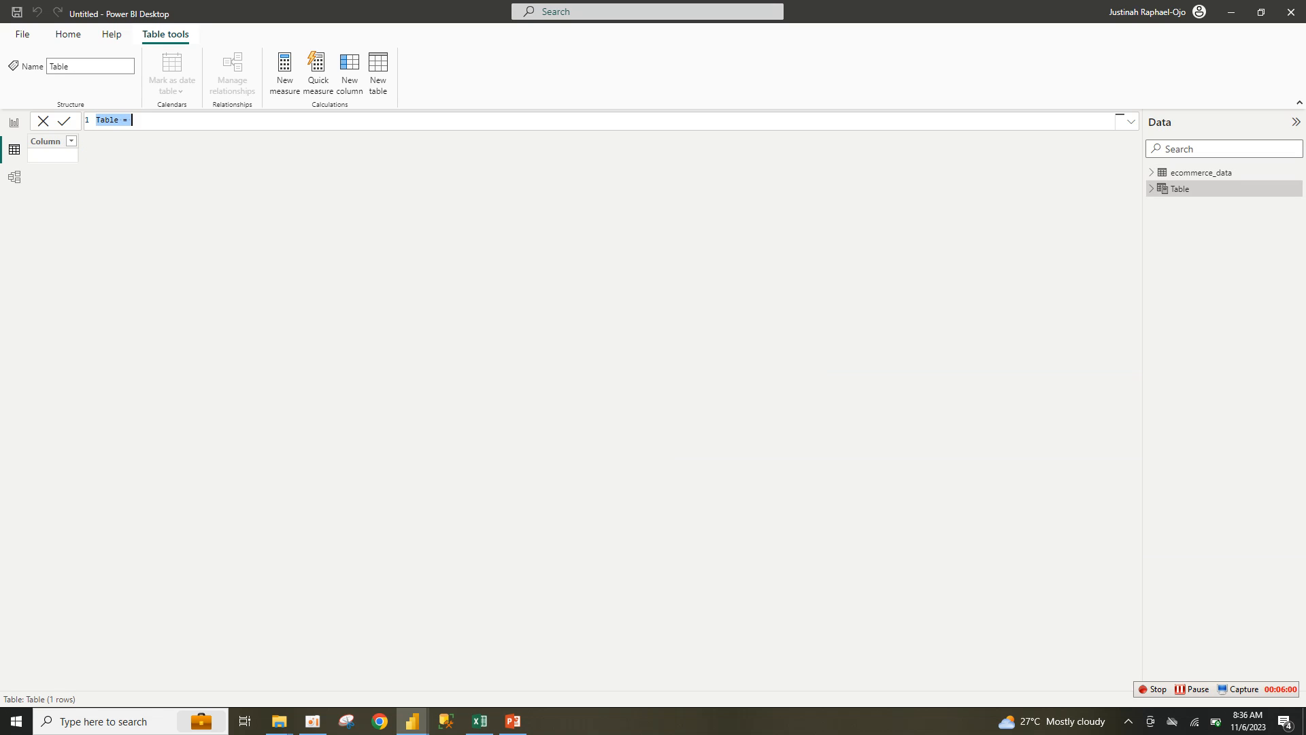
text(Calendar = )
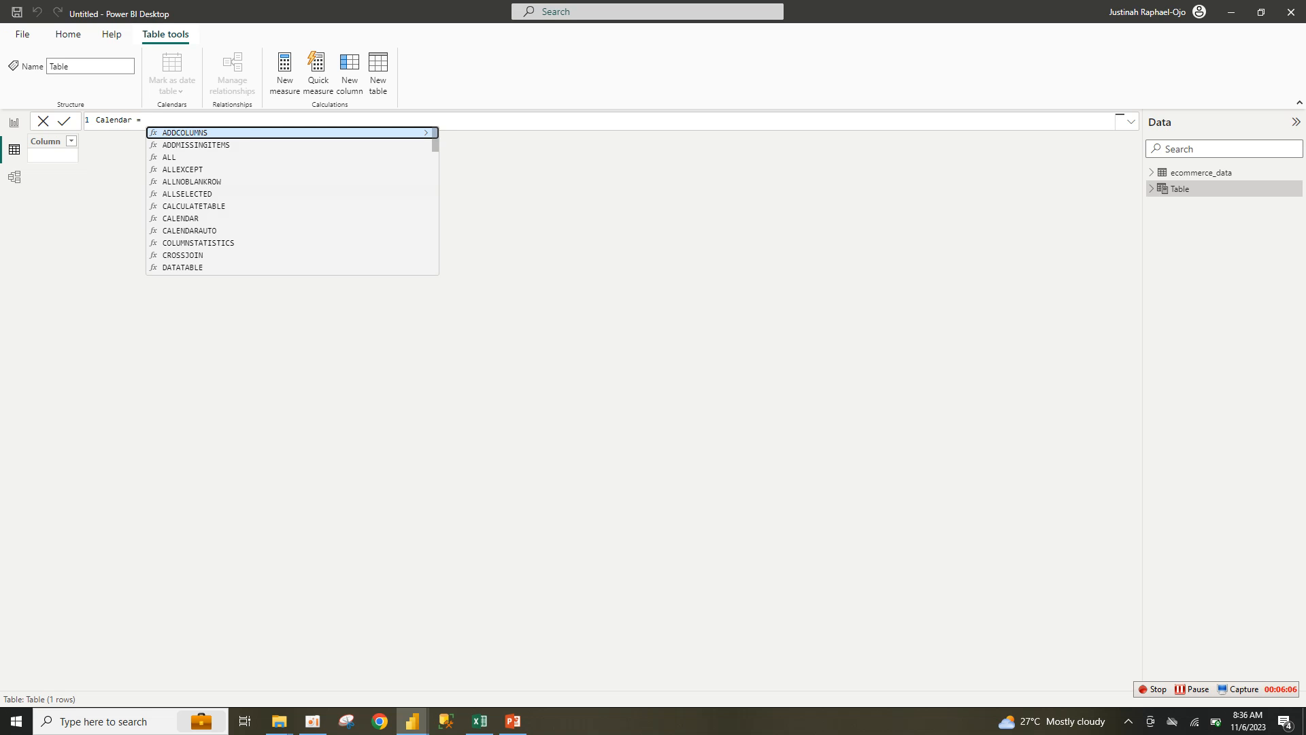
text(cal)
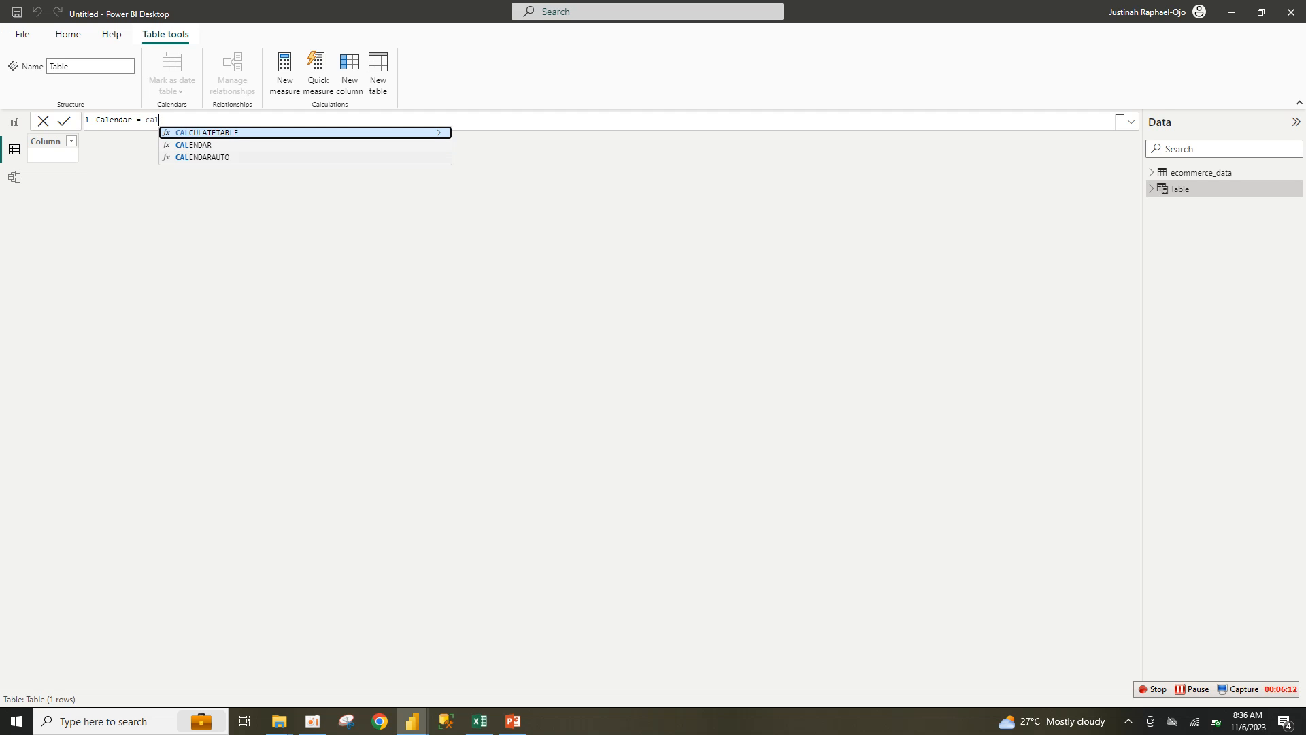
key(Down)
key(Down)
key(Tab)
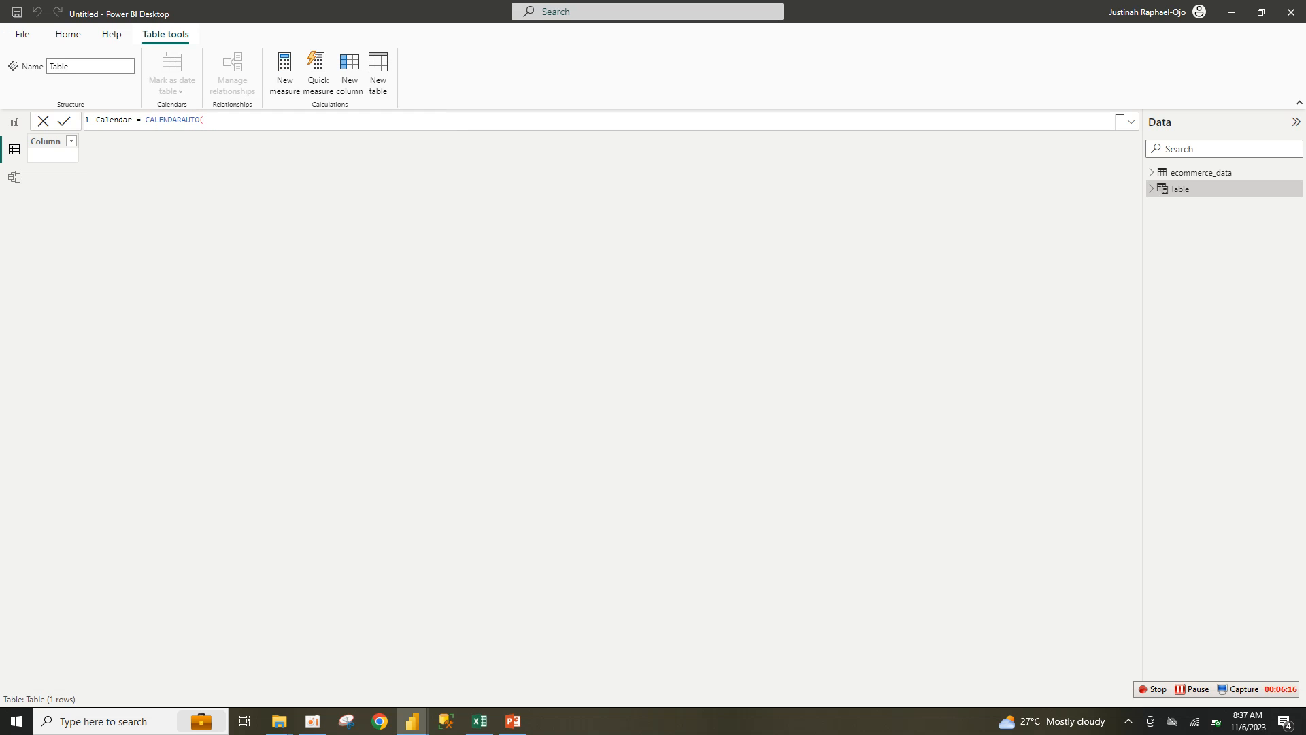
key(Return)
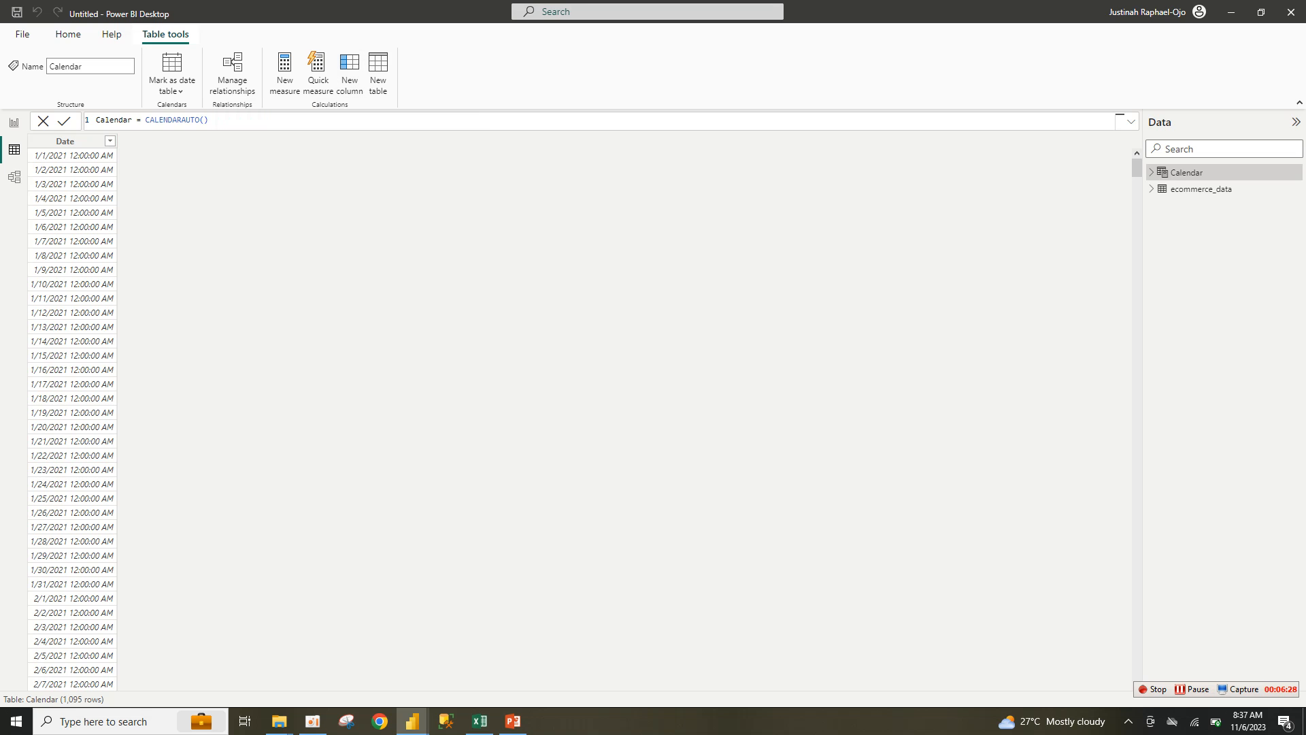
Step: Add a Year column to Calendar using YEAR('Calendar'[Date].[Date])
click(350, 74)
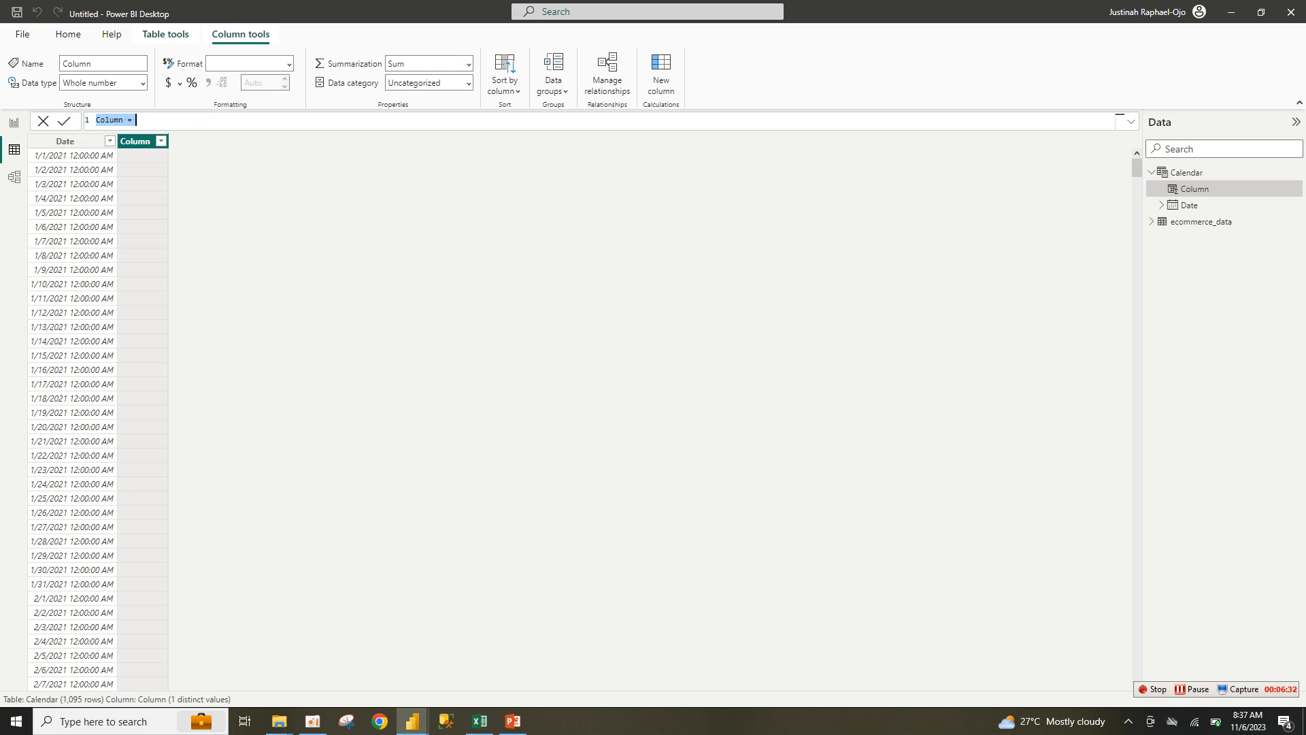
text(Year = year)
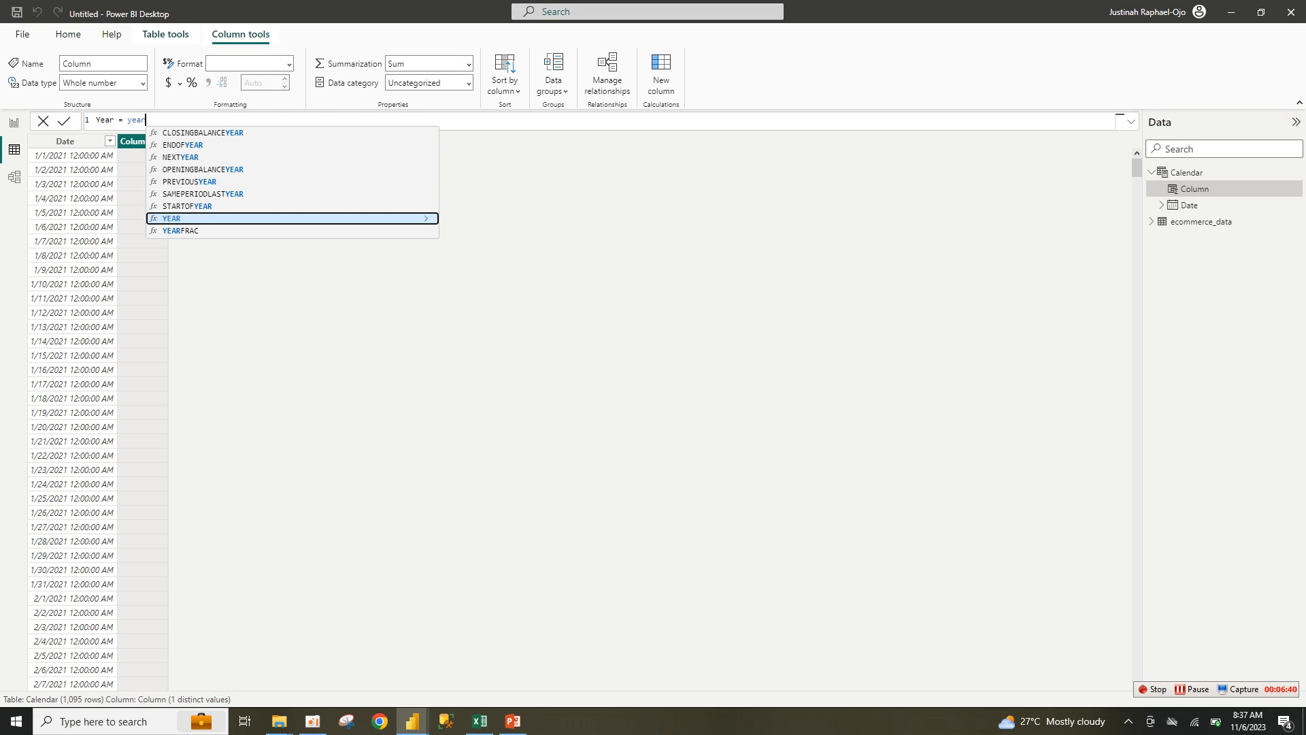
key(Tab)
text(cal)
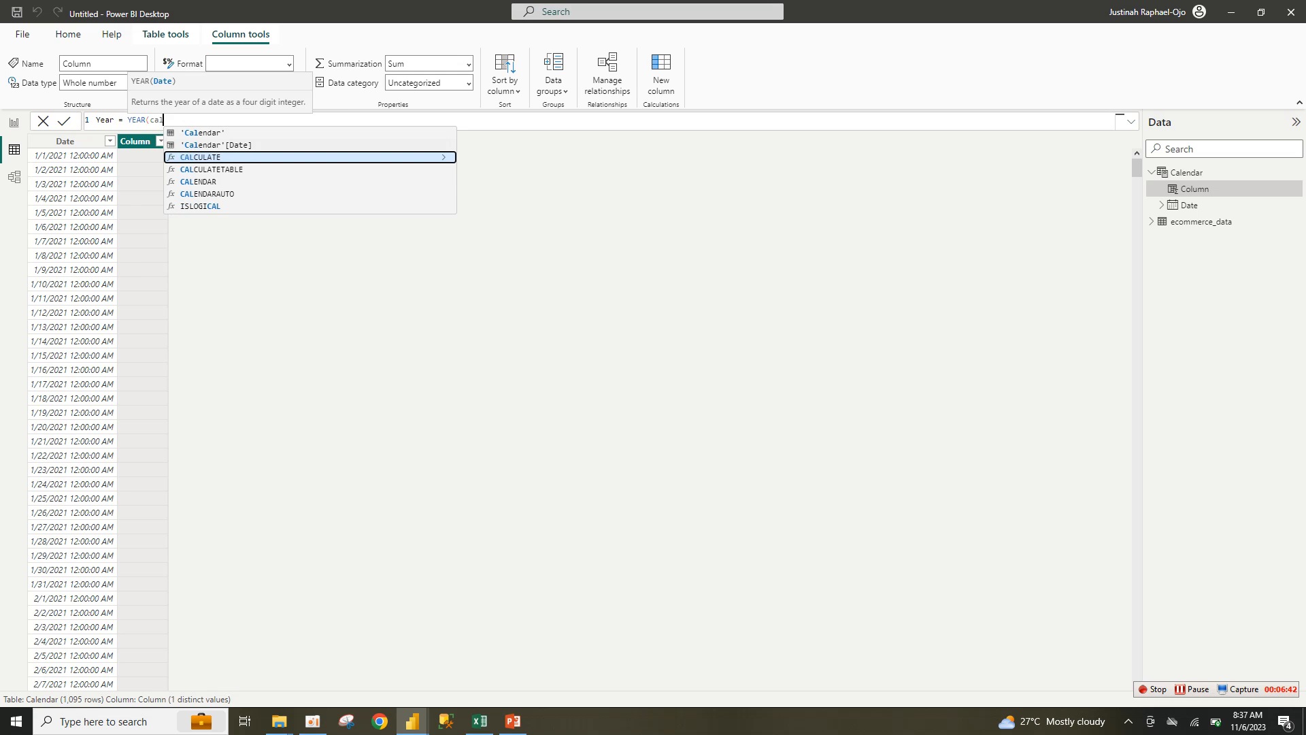
key(Up)
key(Tab)
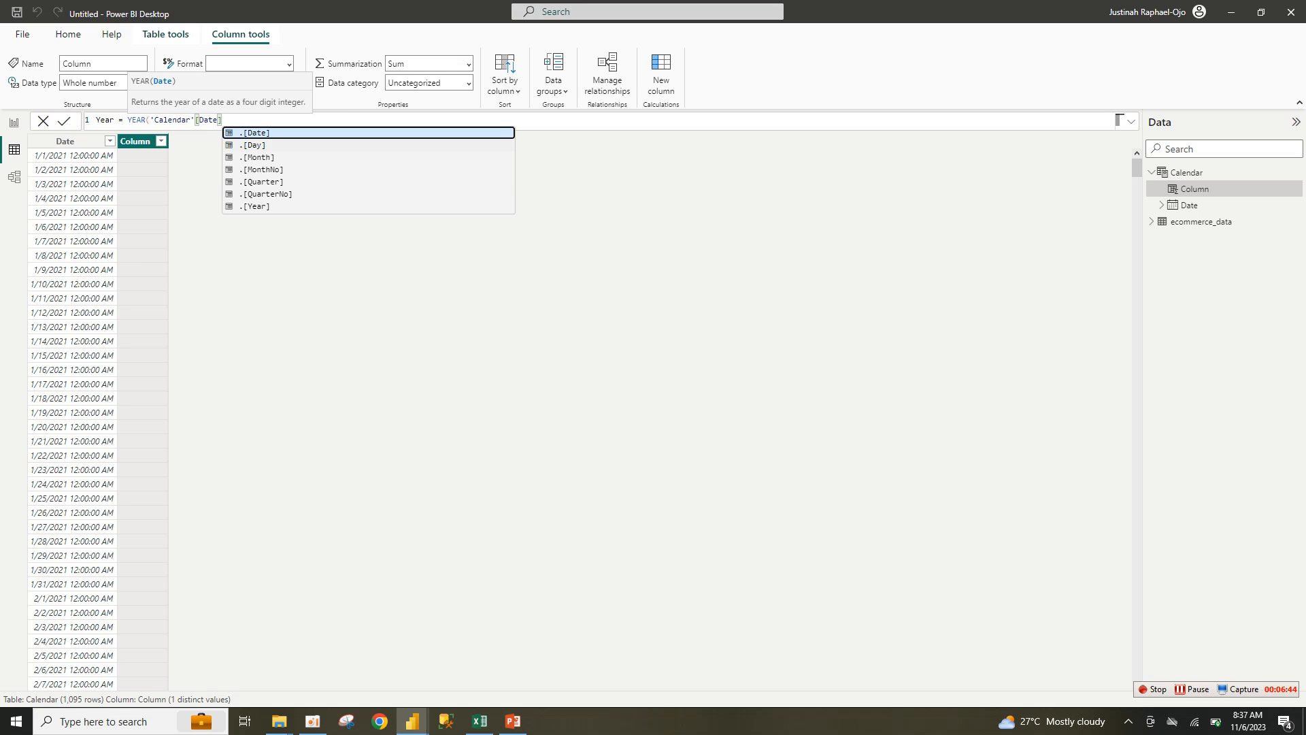
key(Tab)
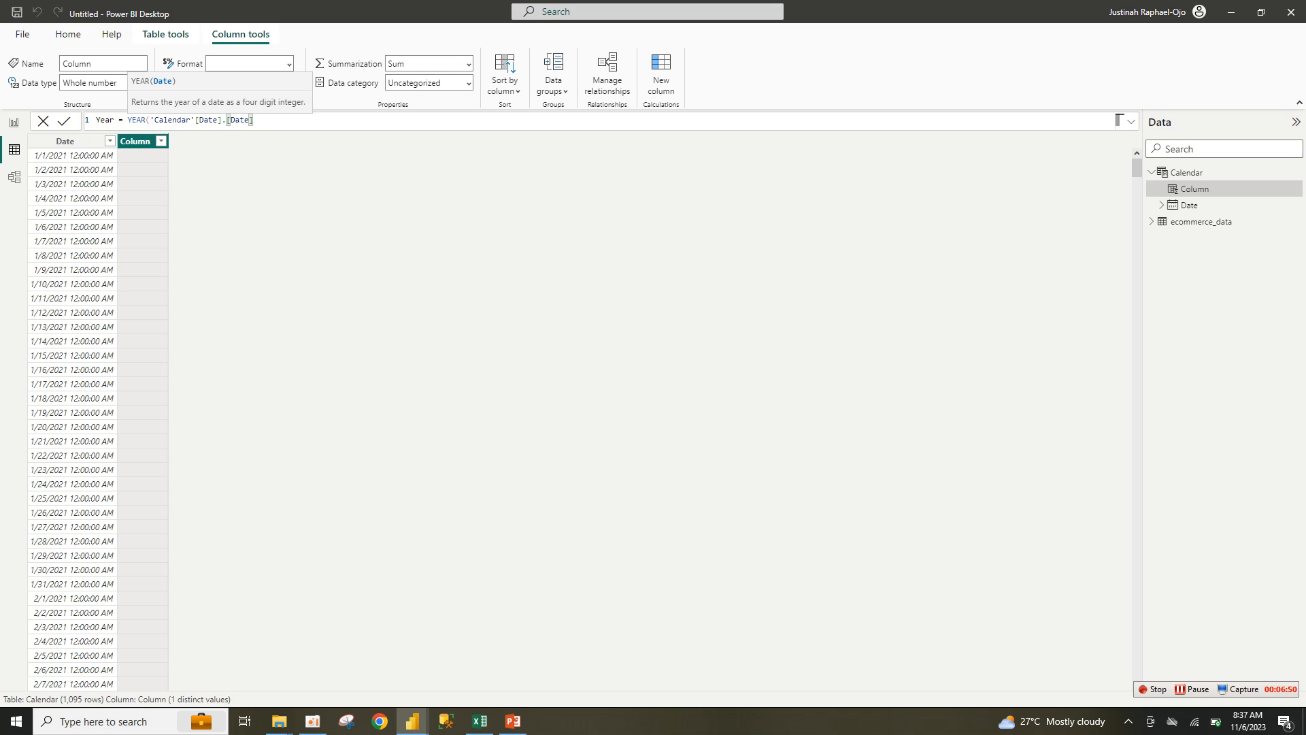
key(Return)
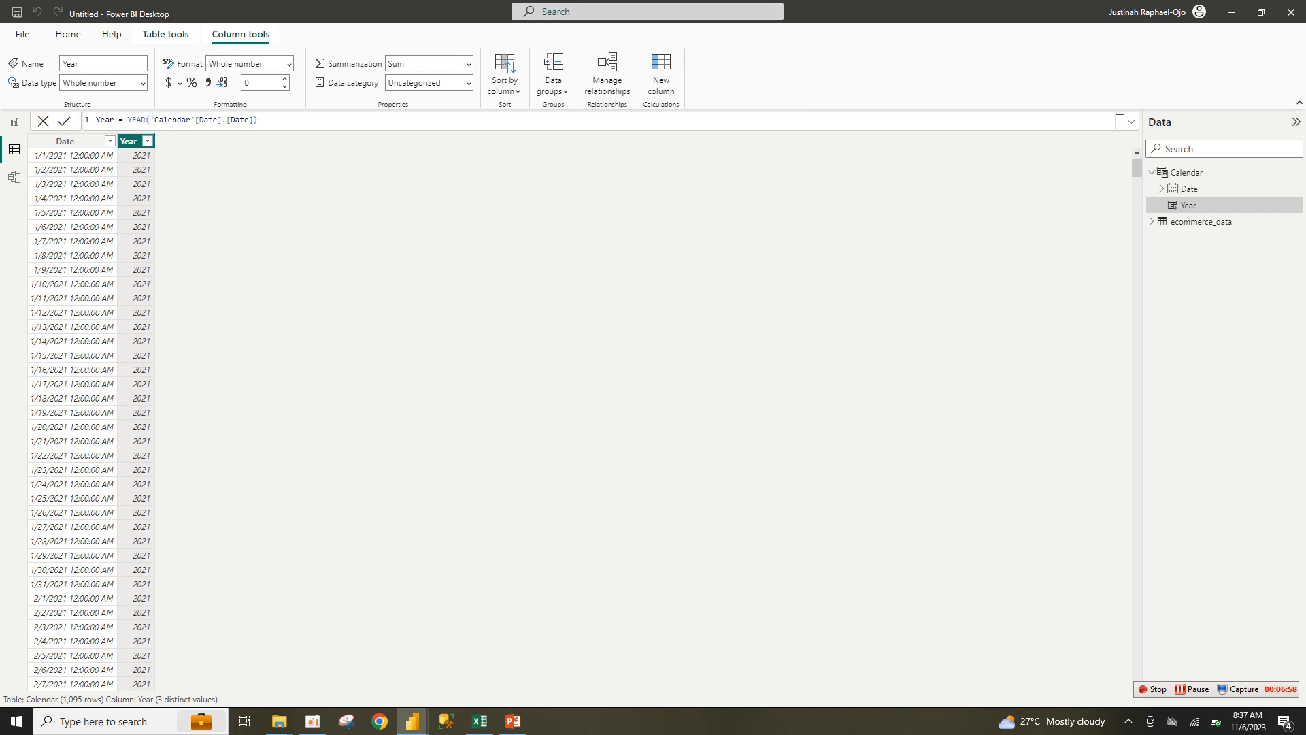
click(661, 74)
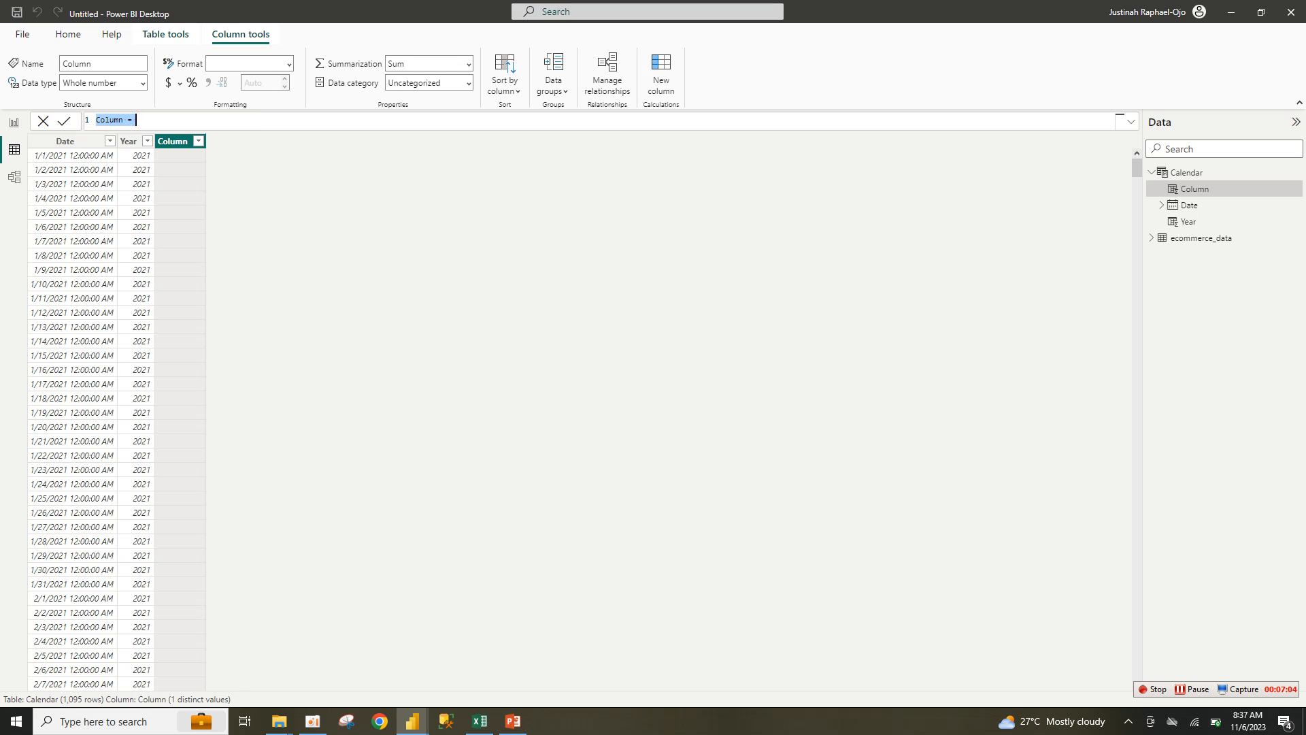
Step: Add a Month column to Calendar with FORMAT('Calendar'[Date], "mmm")
text(Month = form)
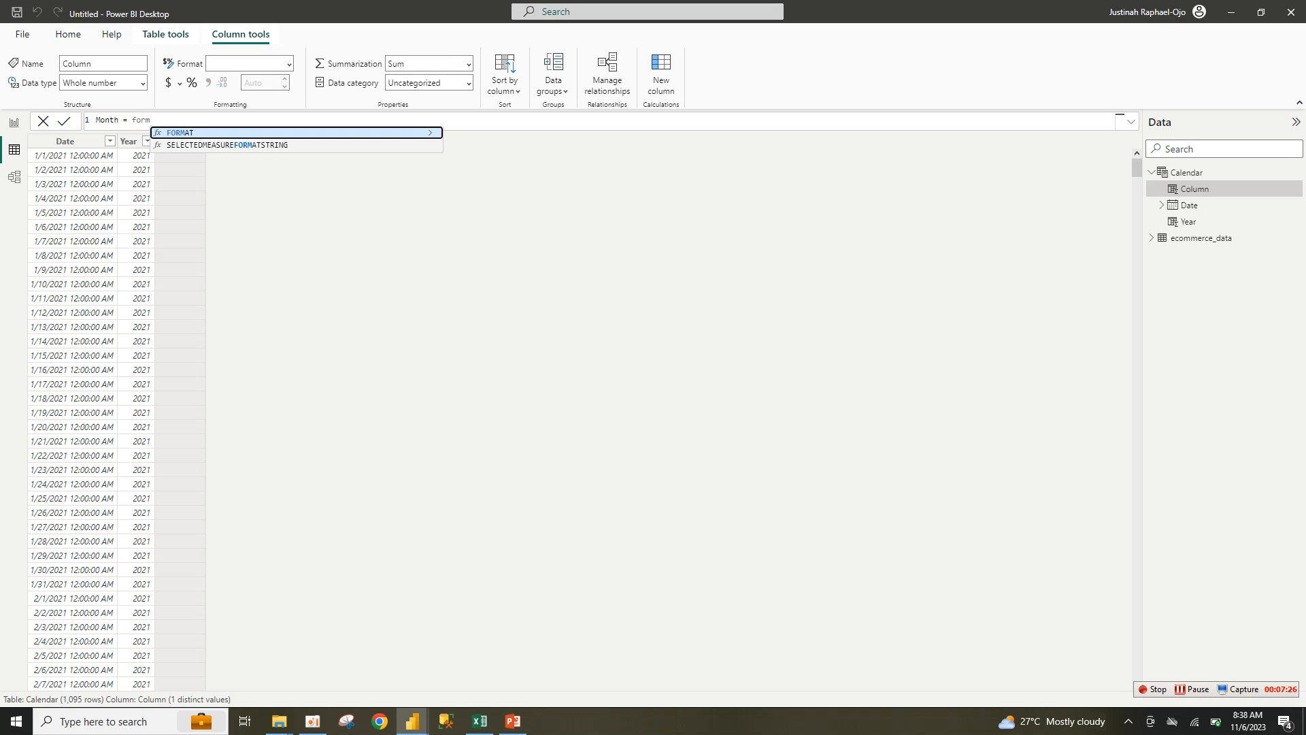
key(Tab)
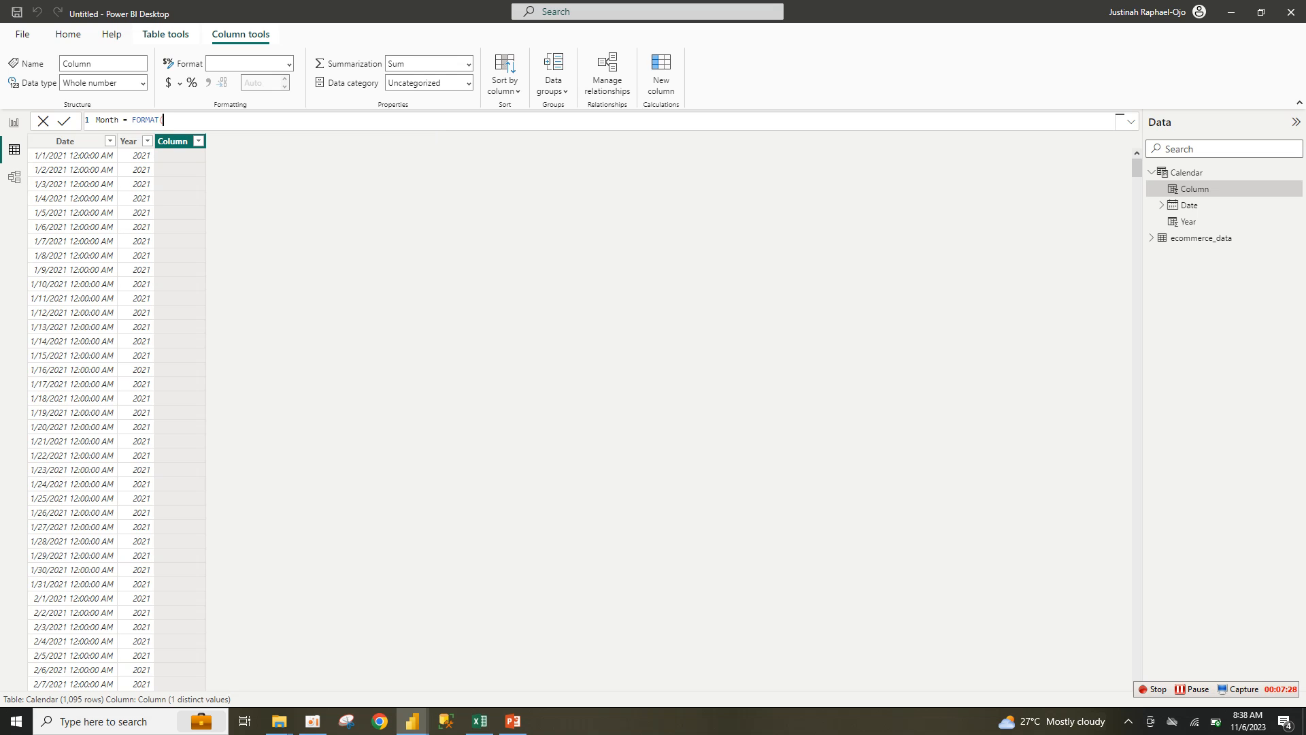
text(ca)
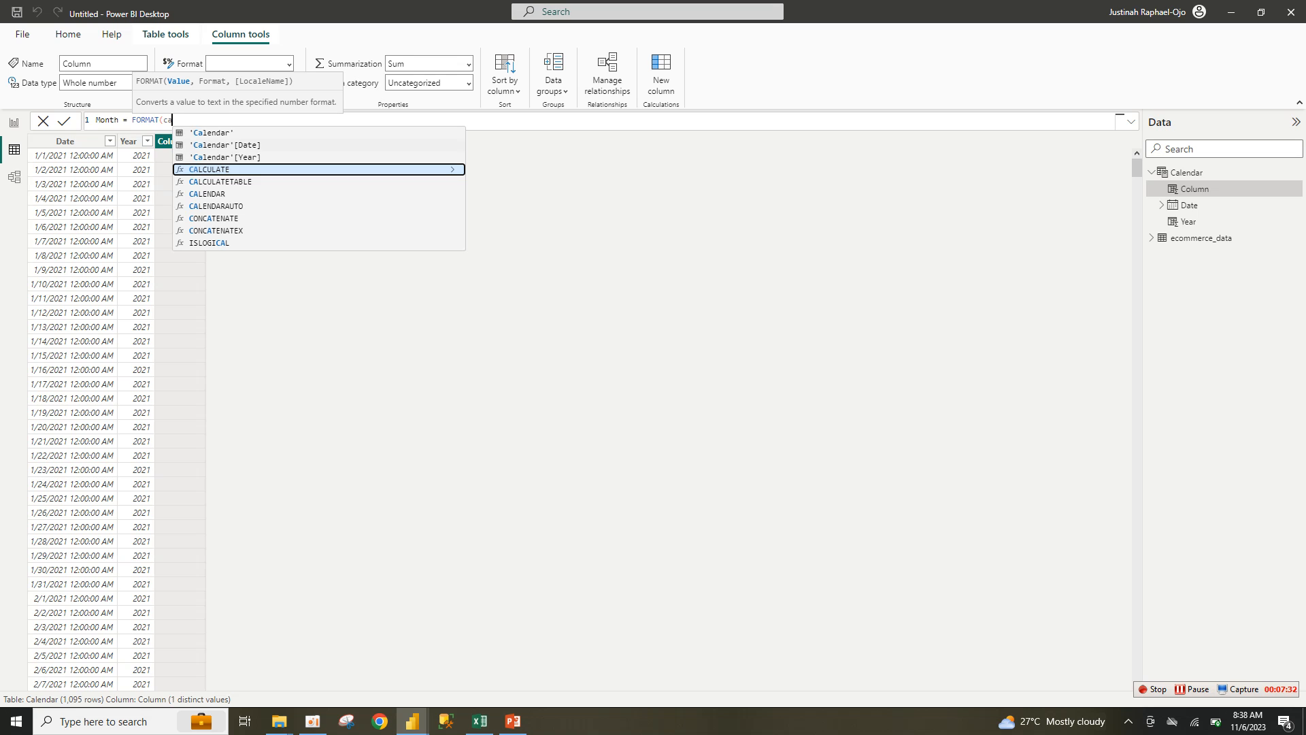
key(Up)
key(Up)
key(Tab)
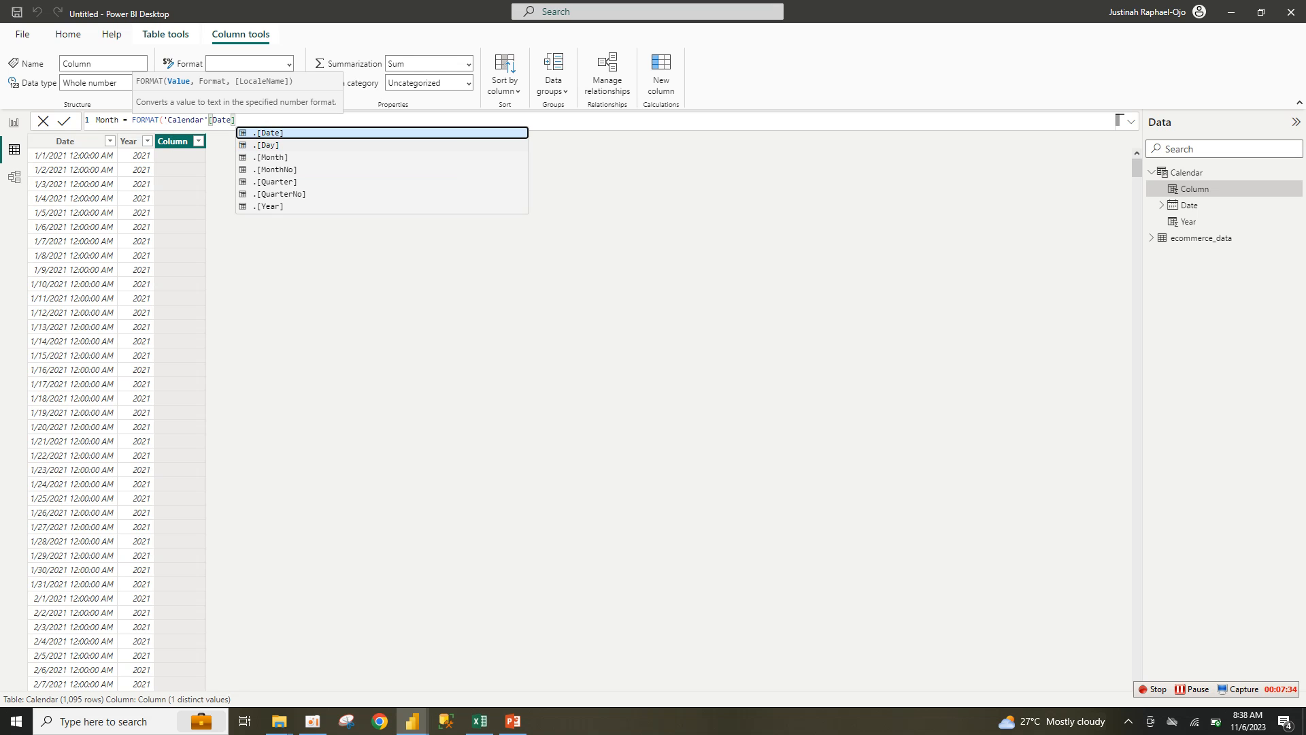
text(,)
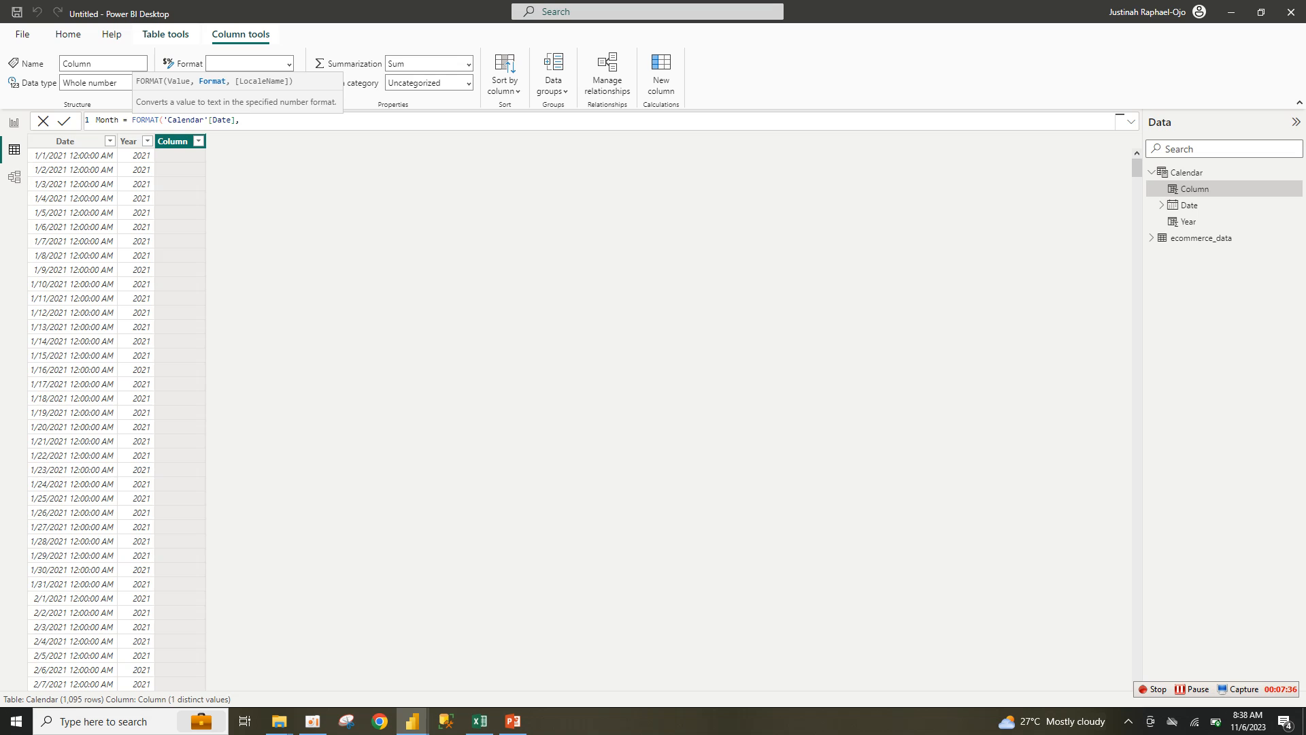
text( ")
text(mmm)
text())
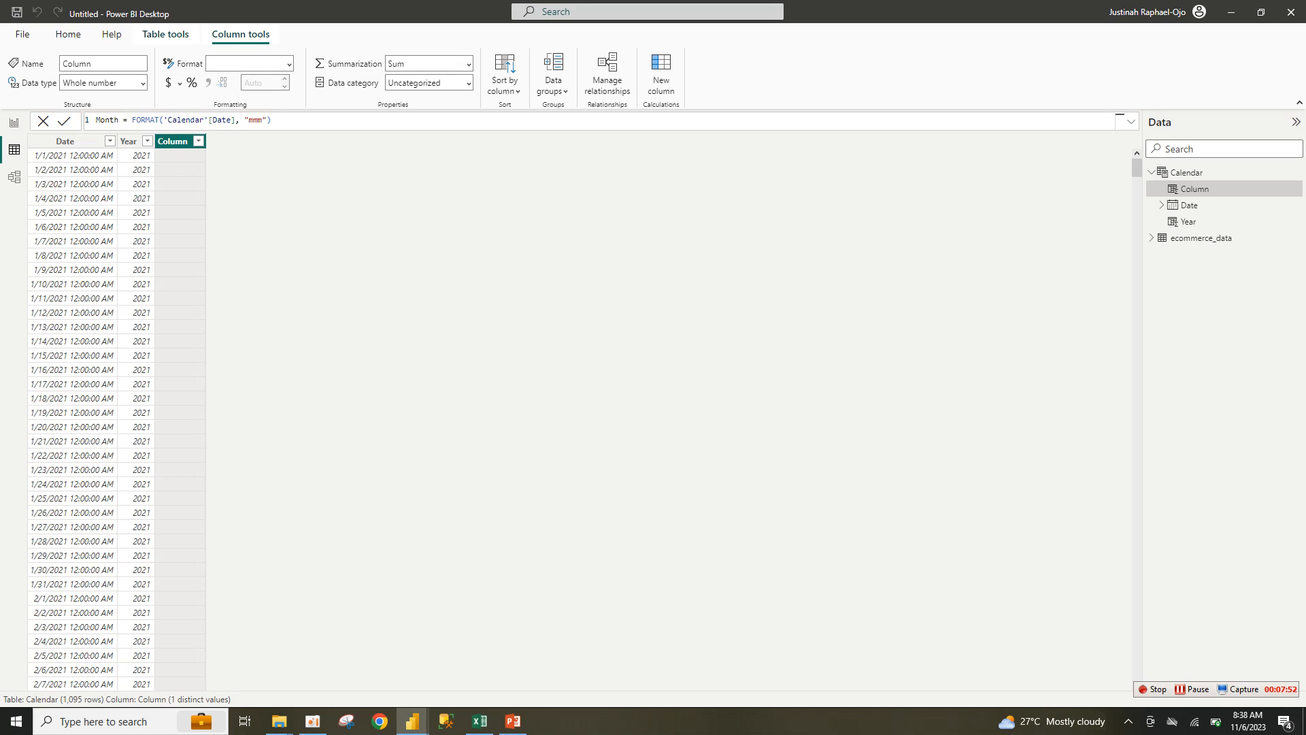
key(Return)
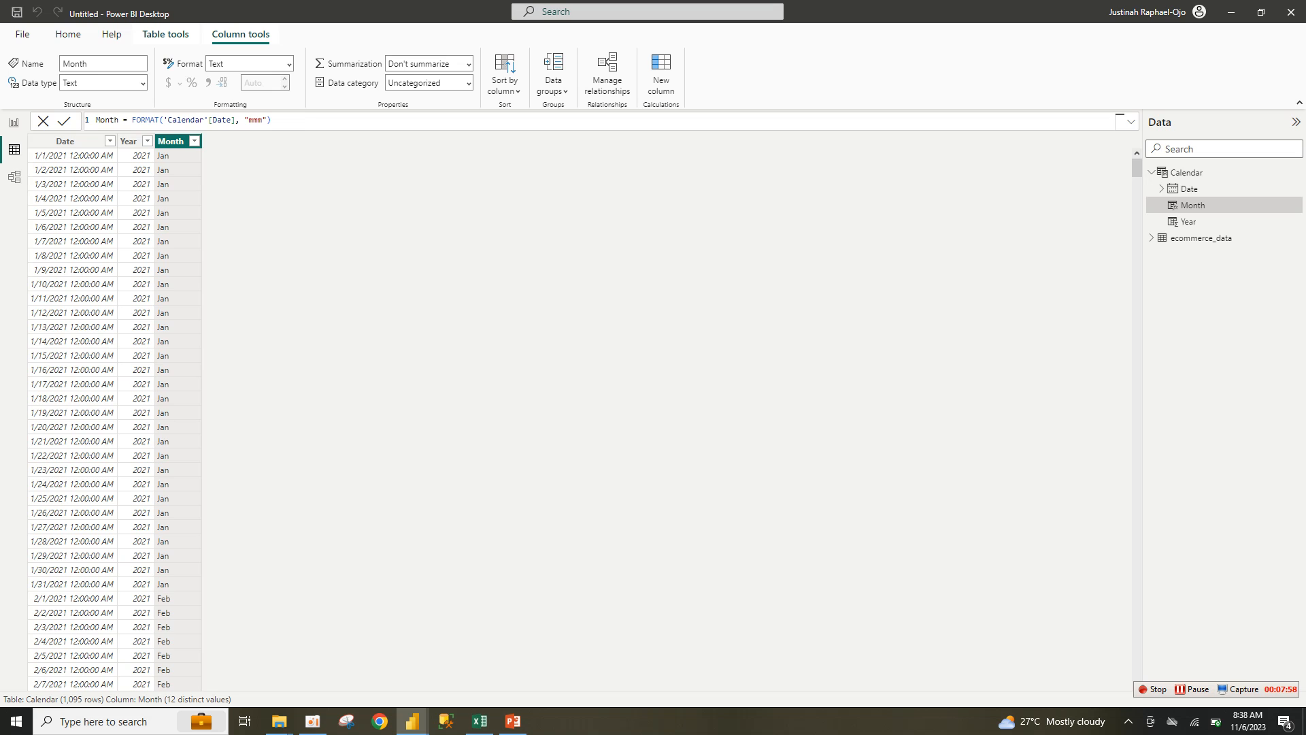
Step: Try the full-name format "mmmm" for Month, then revert it to short "mmm" names
click(261, 121)
text(m)
key(Return)
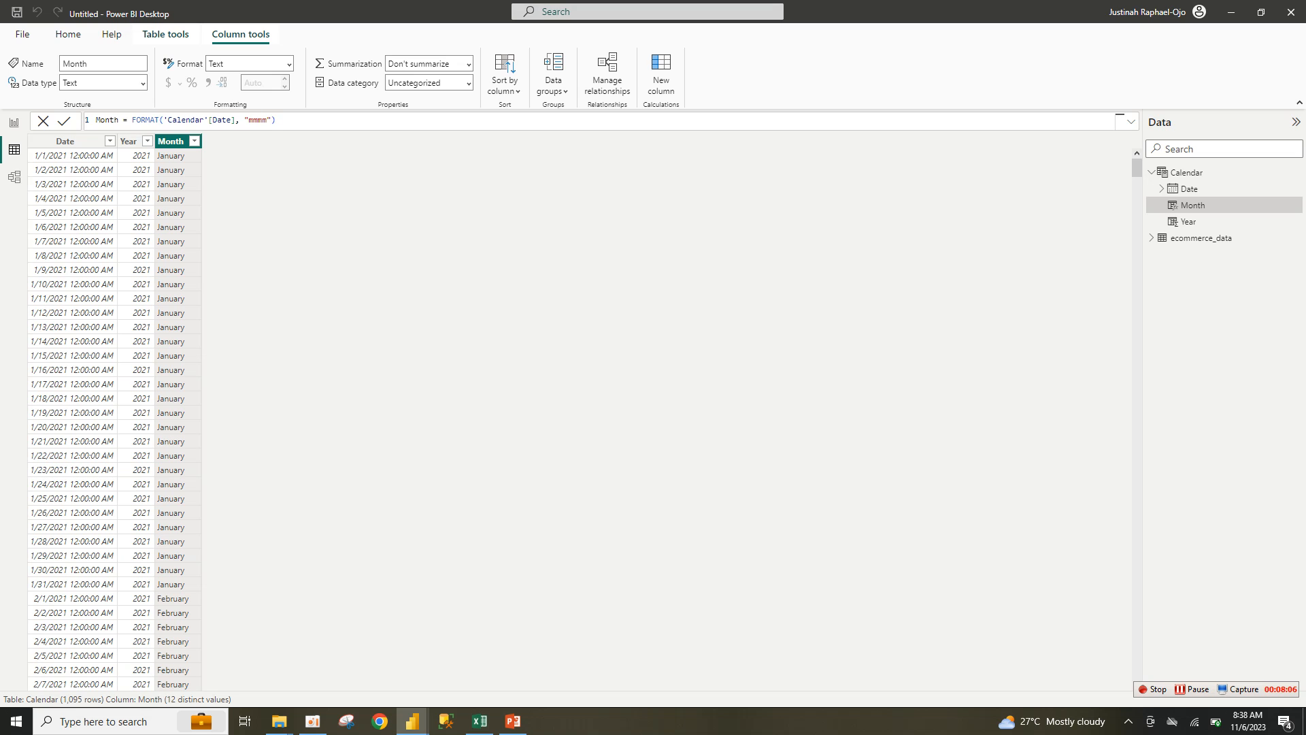
click(266, 120)
key(BackSpace)
key(Return)
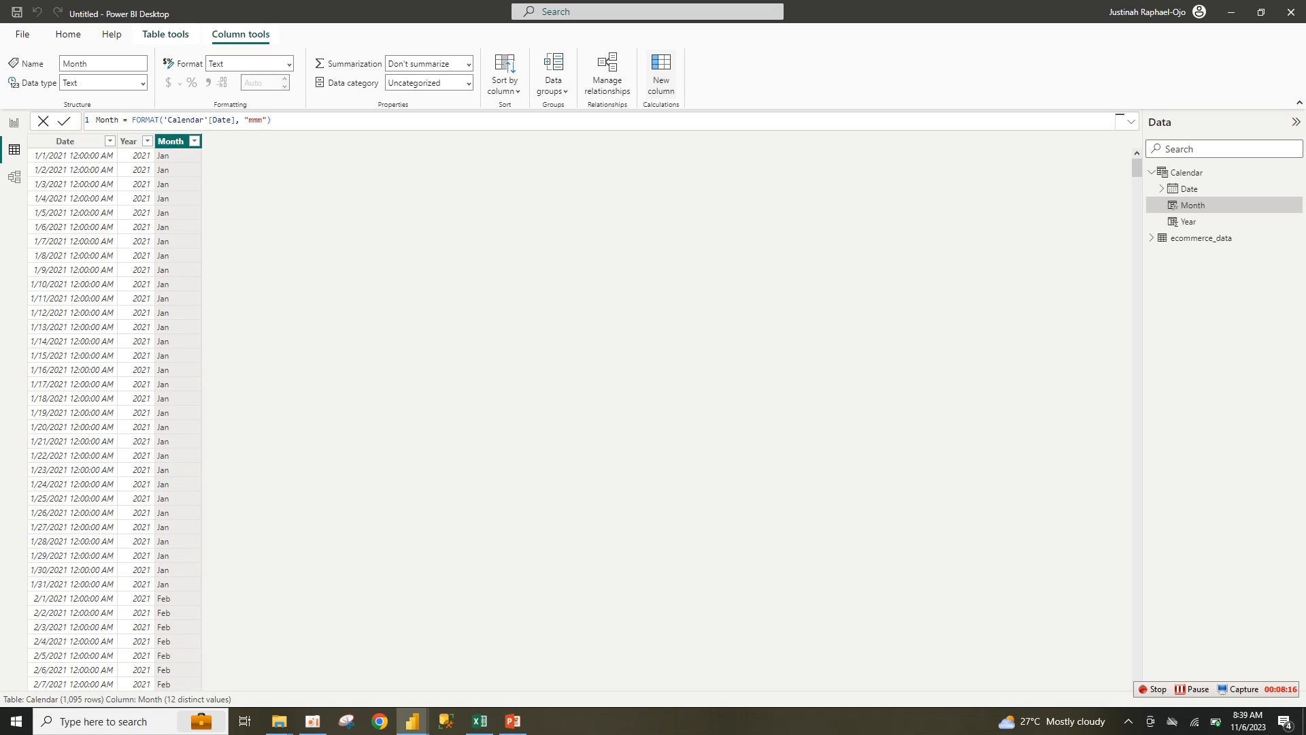
click(662, 75)
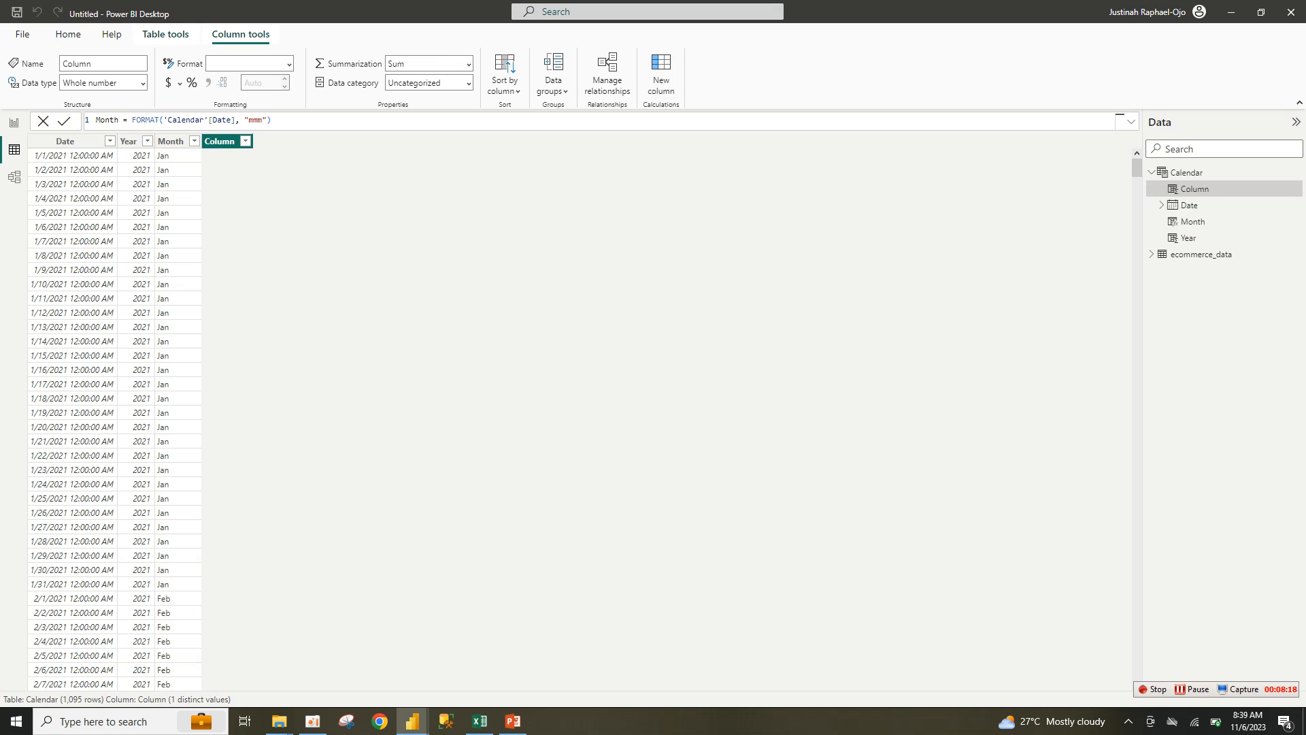
Step: Add a Month No column with MONTH('Calendar'[Date].[Date]) and return to the report canvas
text(M)
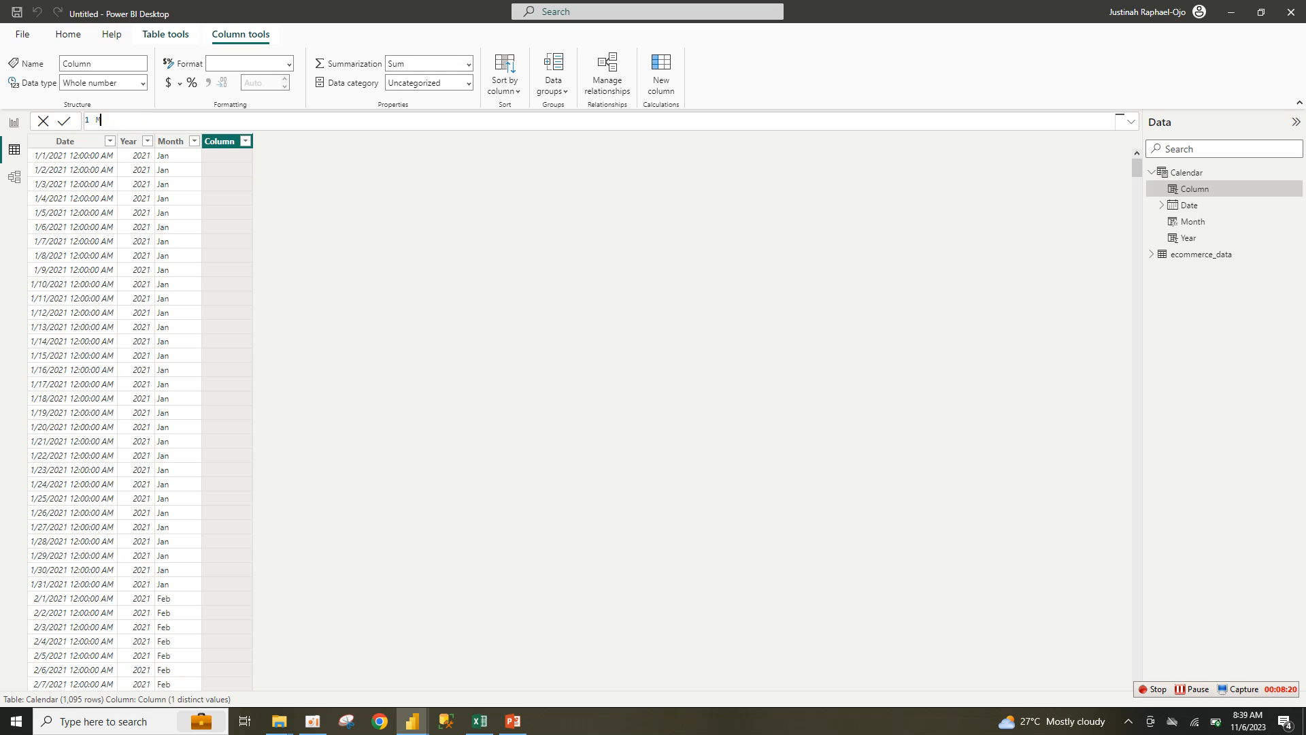
text(onth No = mont)
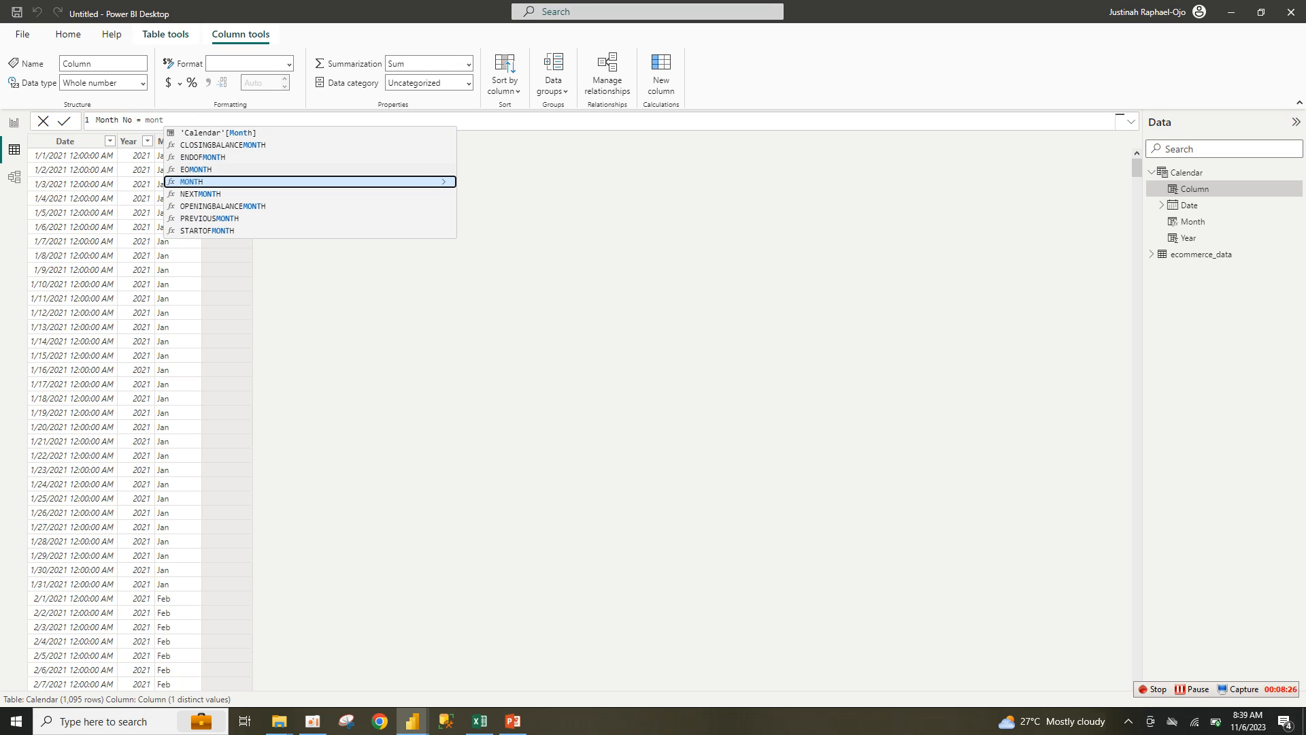
key(Tab)
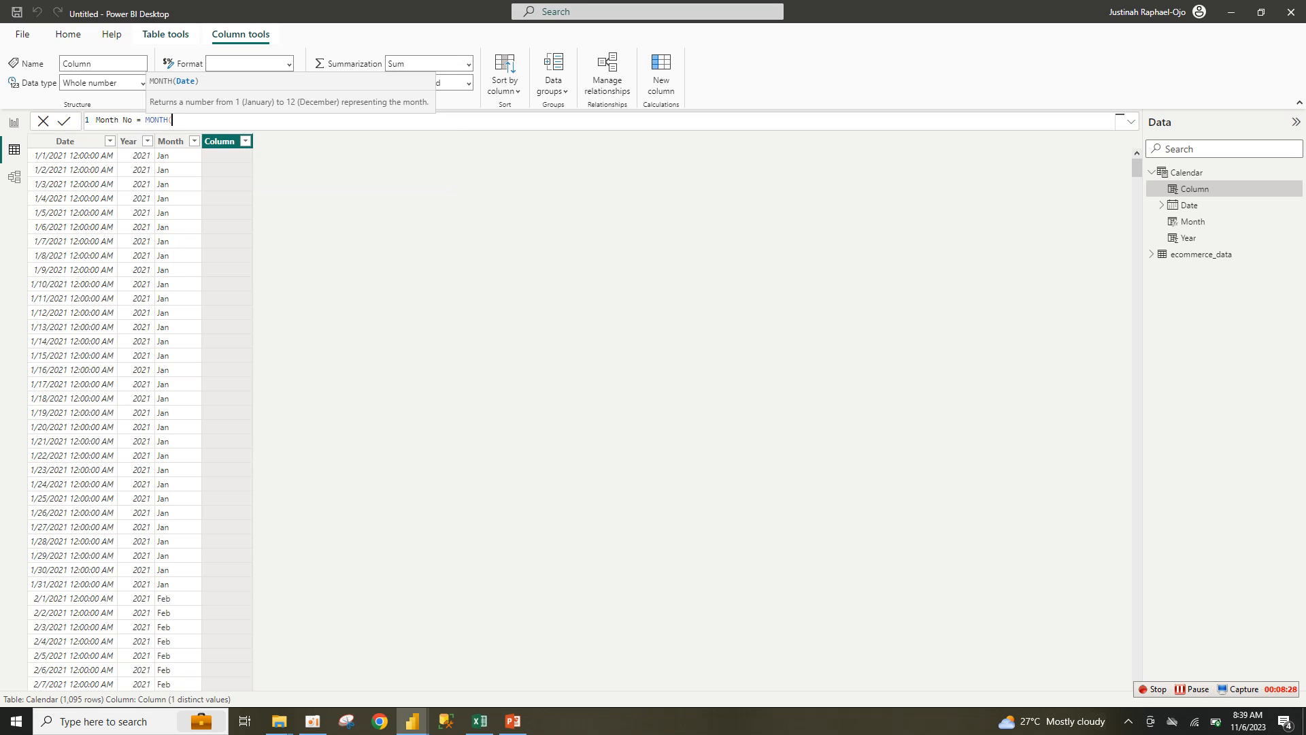
text(cal)
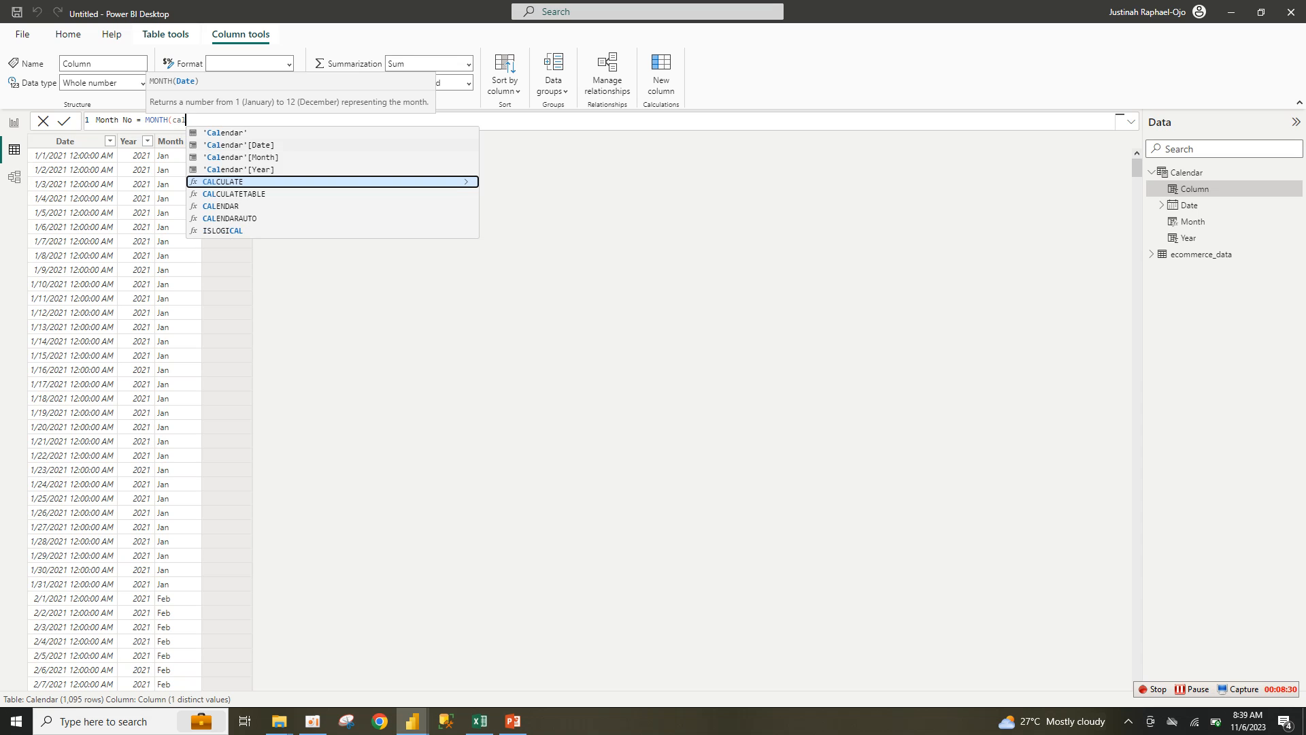
click(239, 145)
key(Tab)
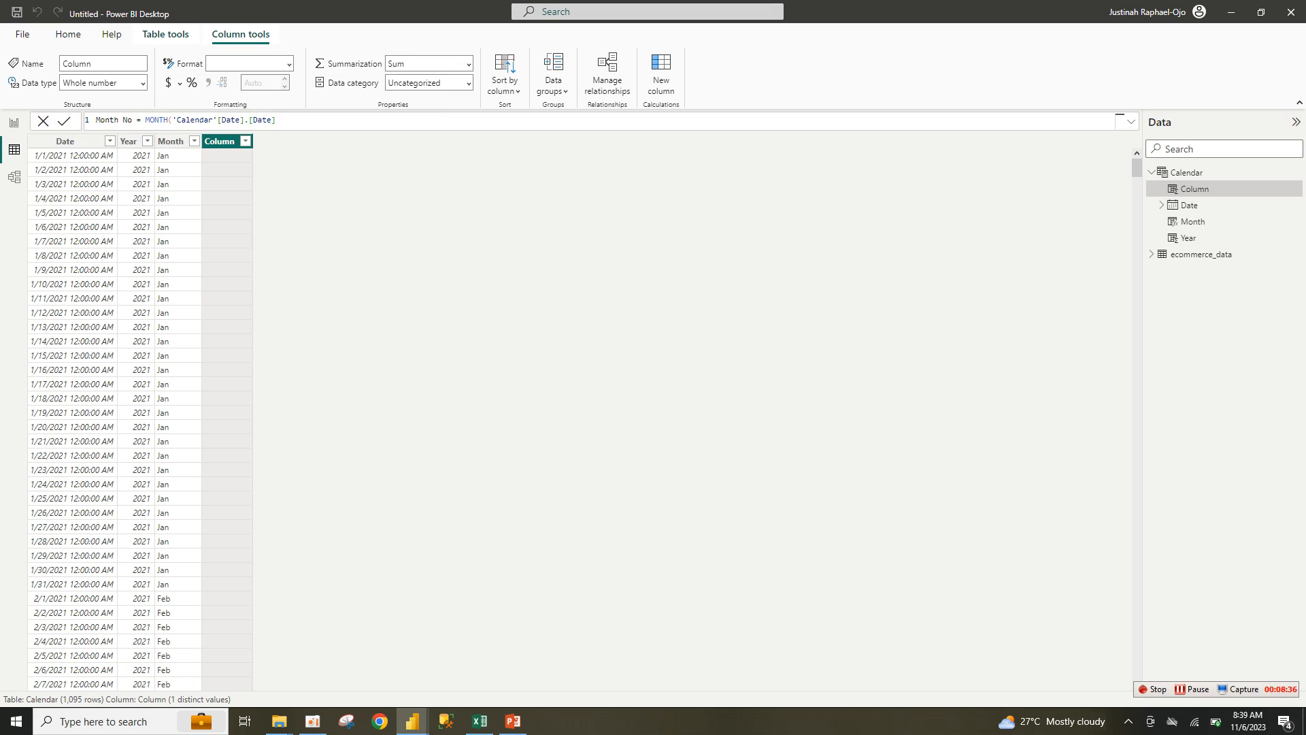
key(Return)
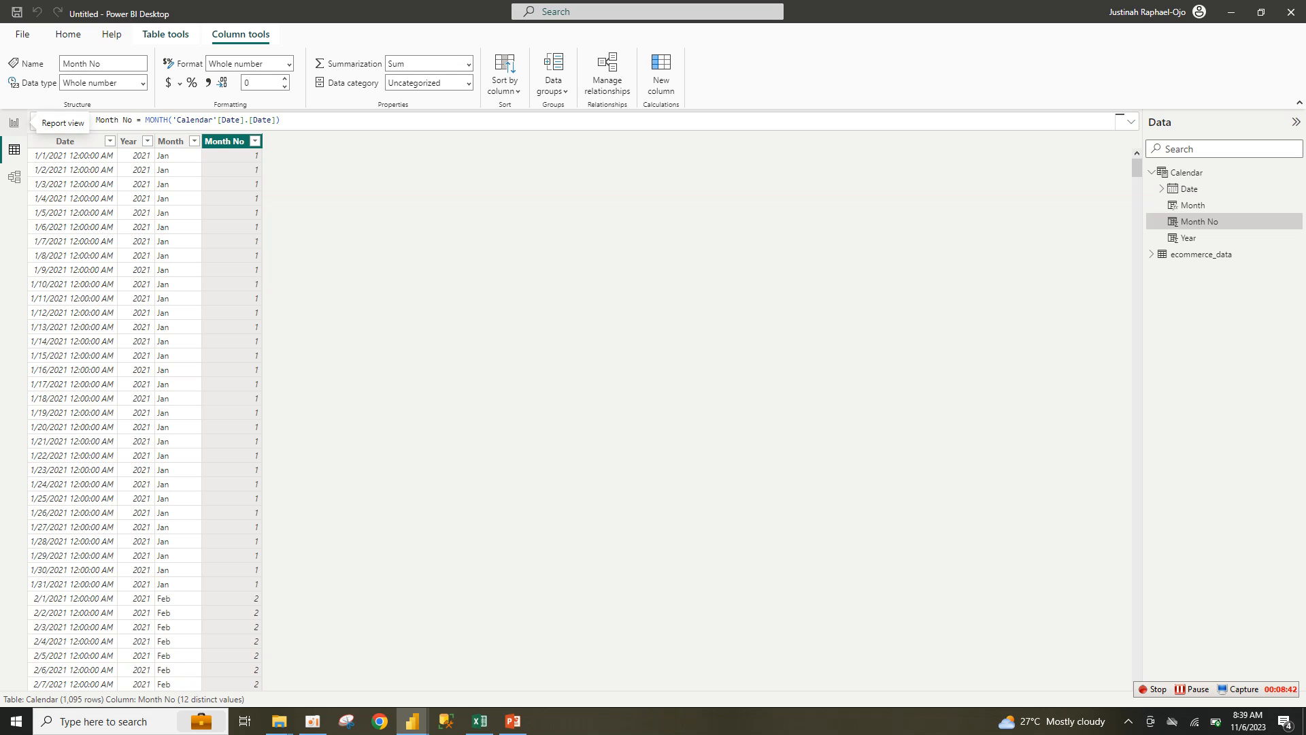
click(14, 122)
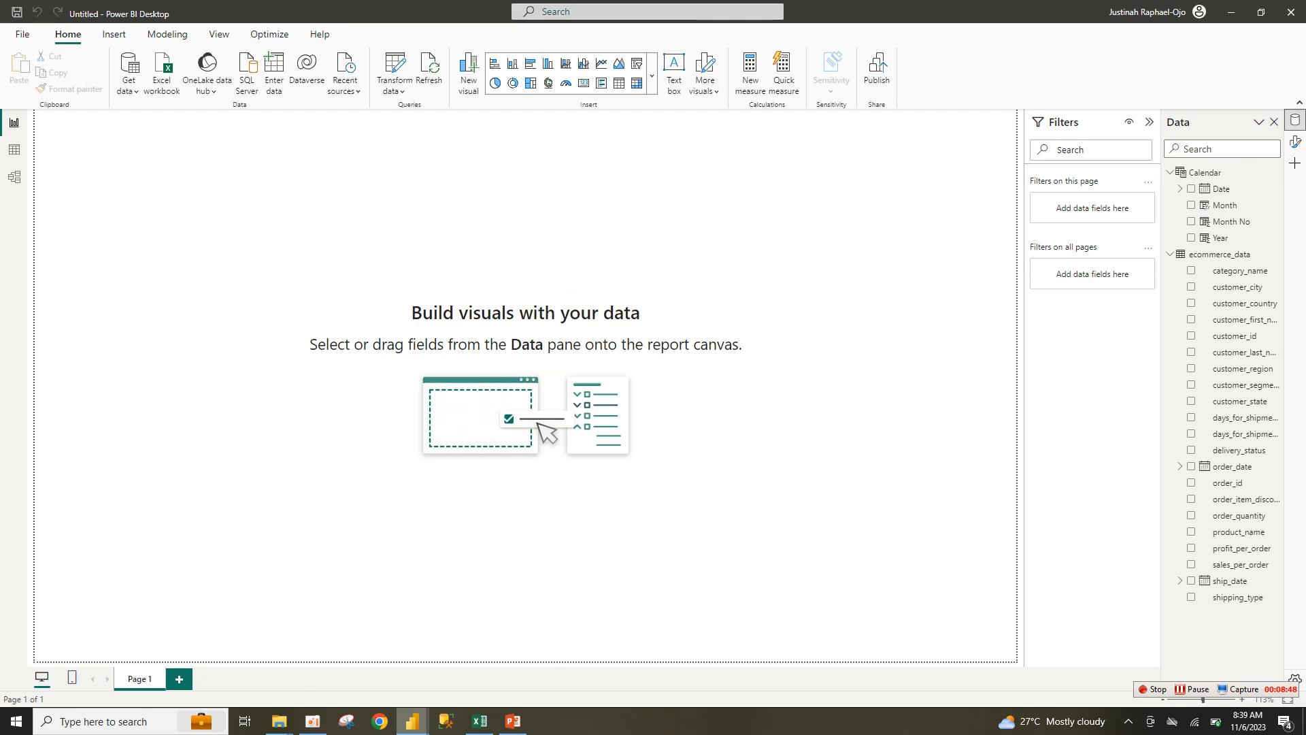
Step: Switch to the finished ytd report and show the Data pane with ecommerce_data's fields expanded
mouse_move(412, 721)
click(338, 663)
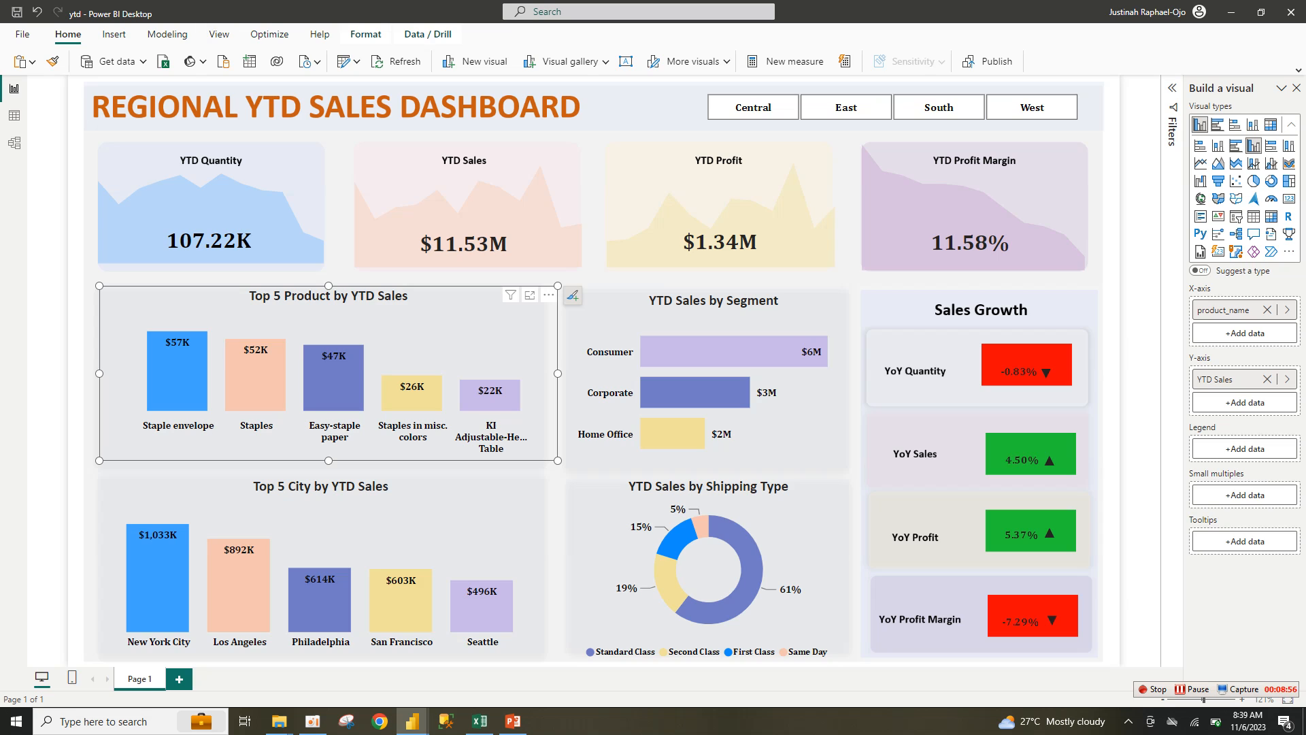
click(219, 34)
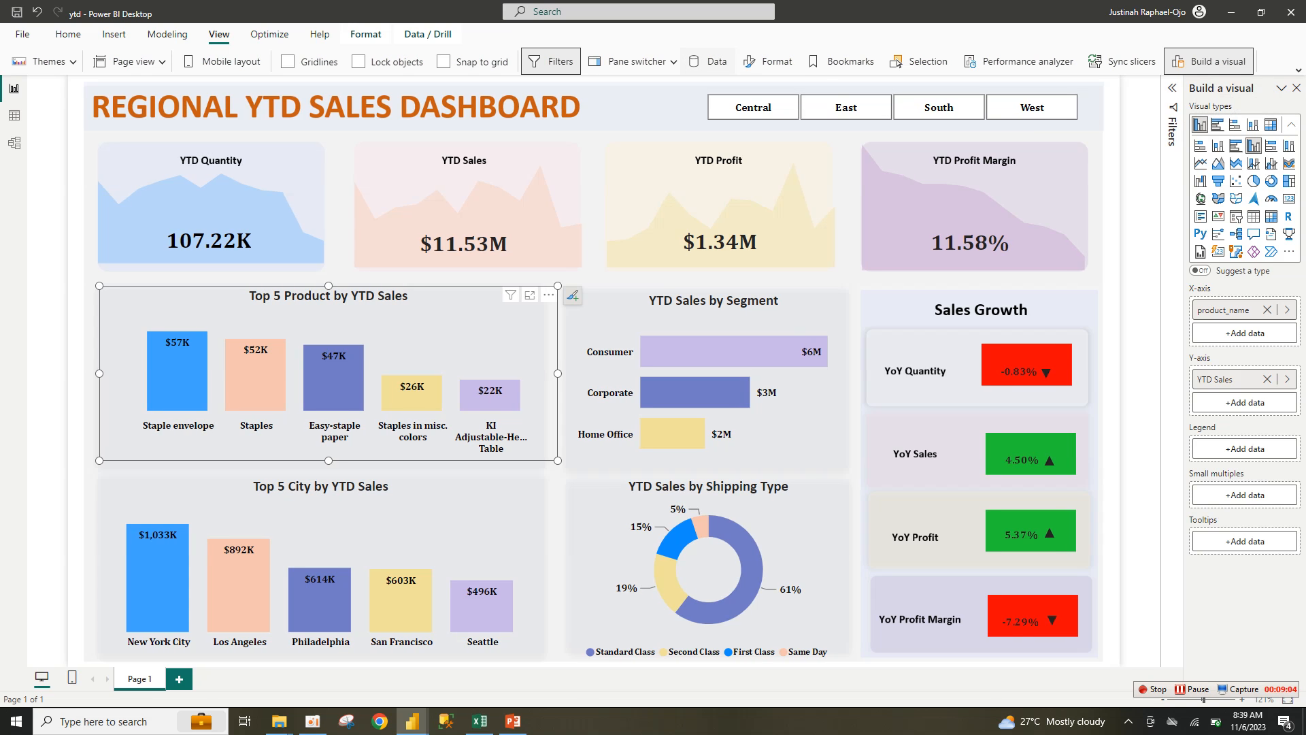
click(708, 61)
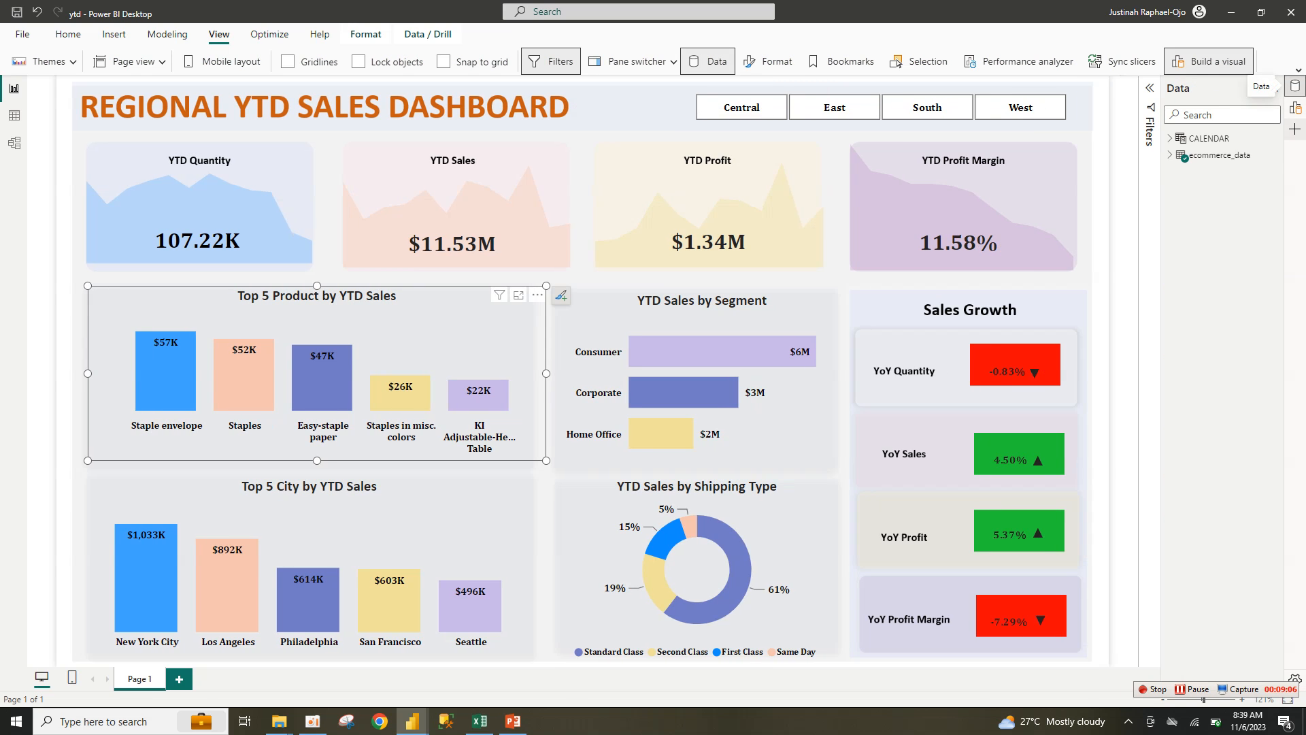
click(1170, 155)
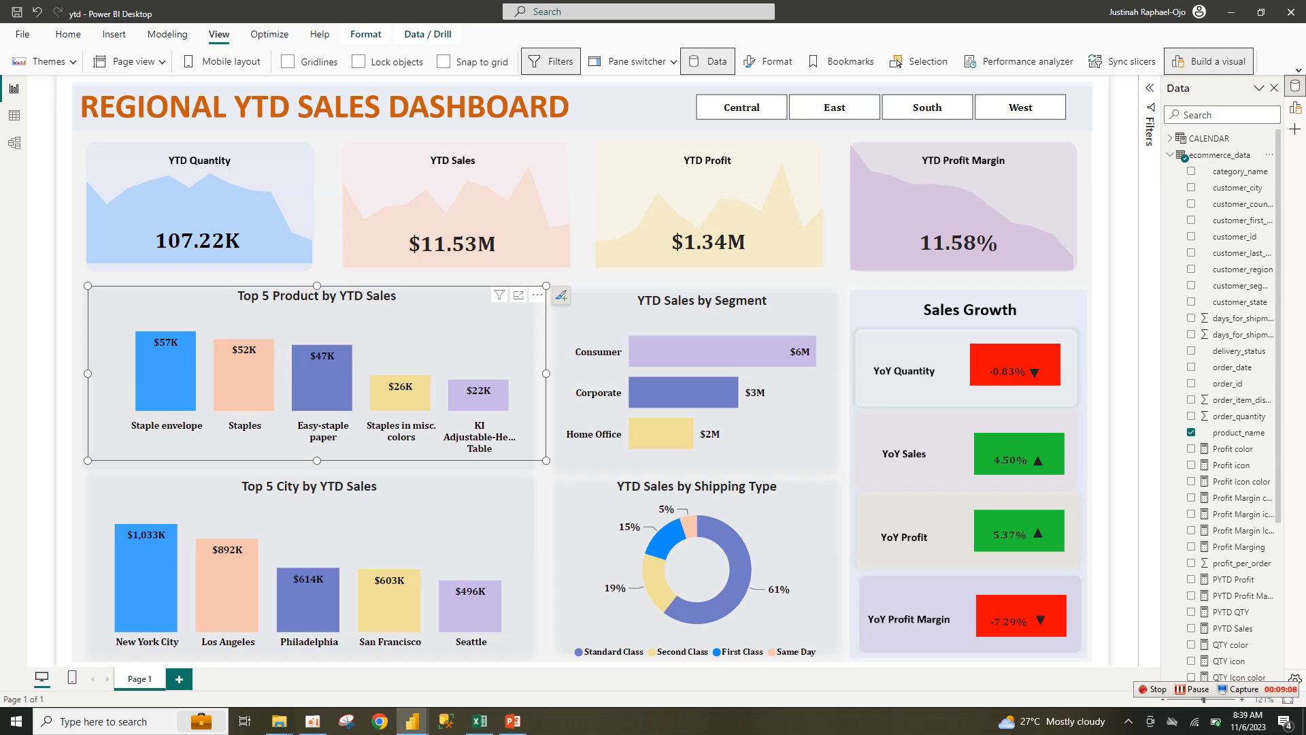
scroll(1225, 408, down, 3)
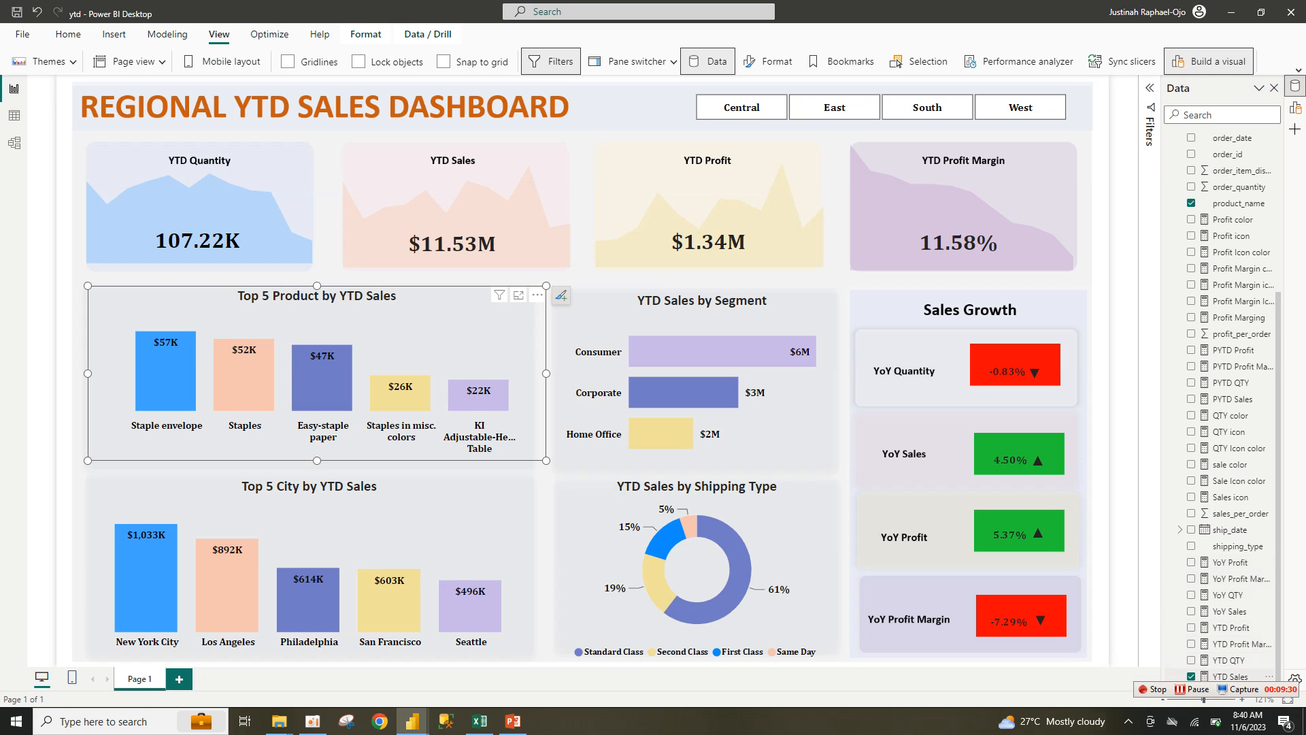
Step: Select the YTD QTY measure and highlight its full TOTALYTD formula in the formula bar
click(1228, 660)
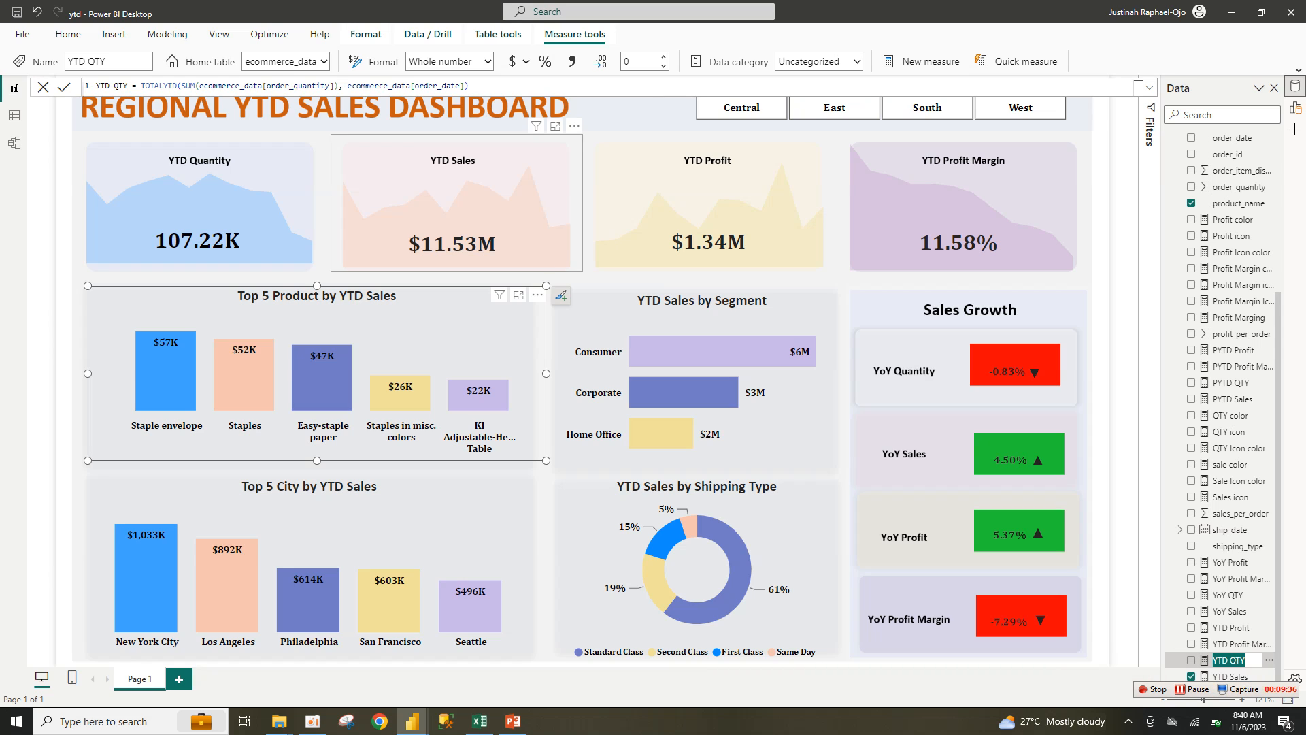
click(476, 86)
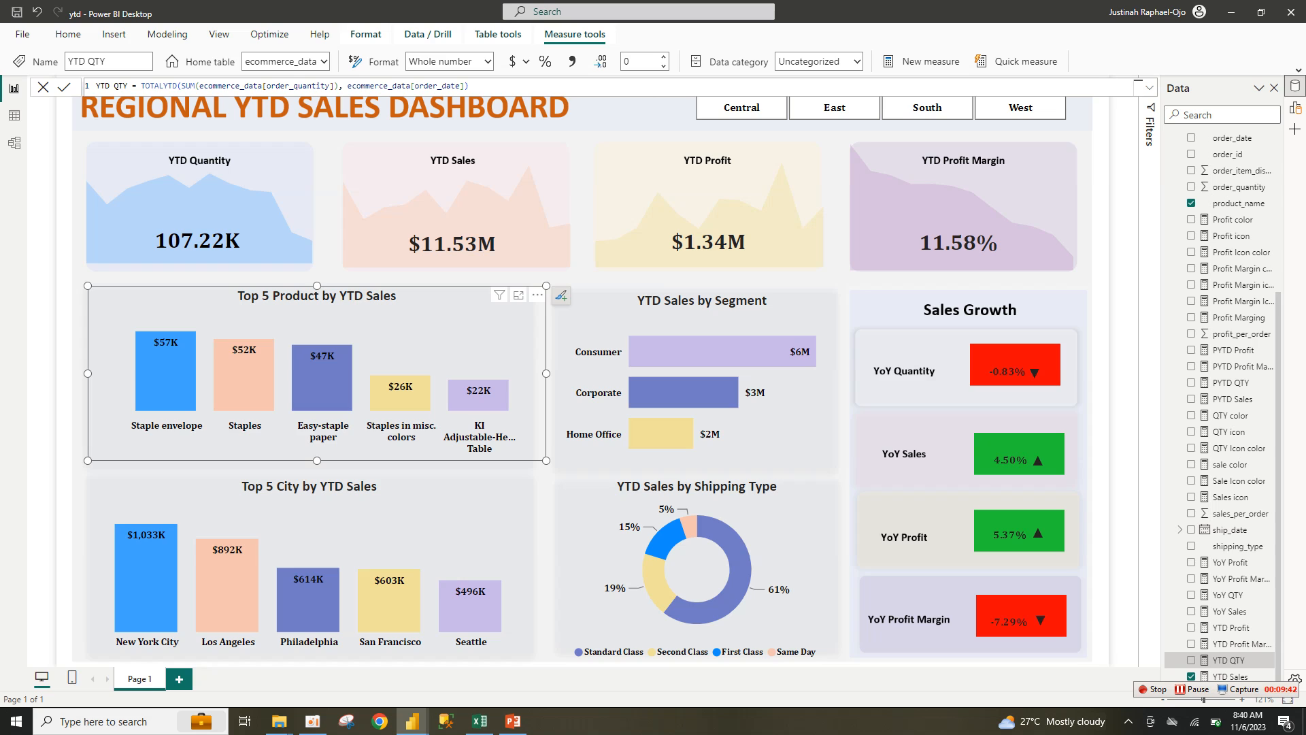
click(471, 87)
drag(469, 86, 98, 86)
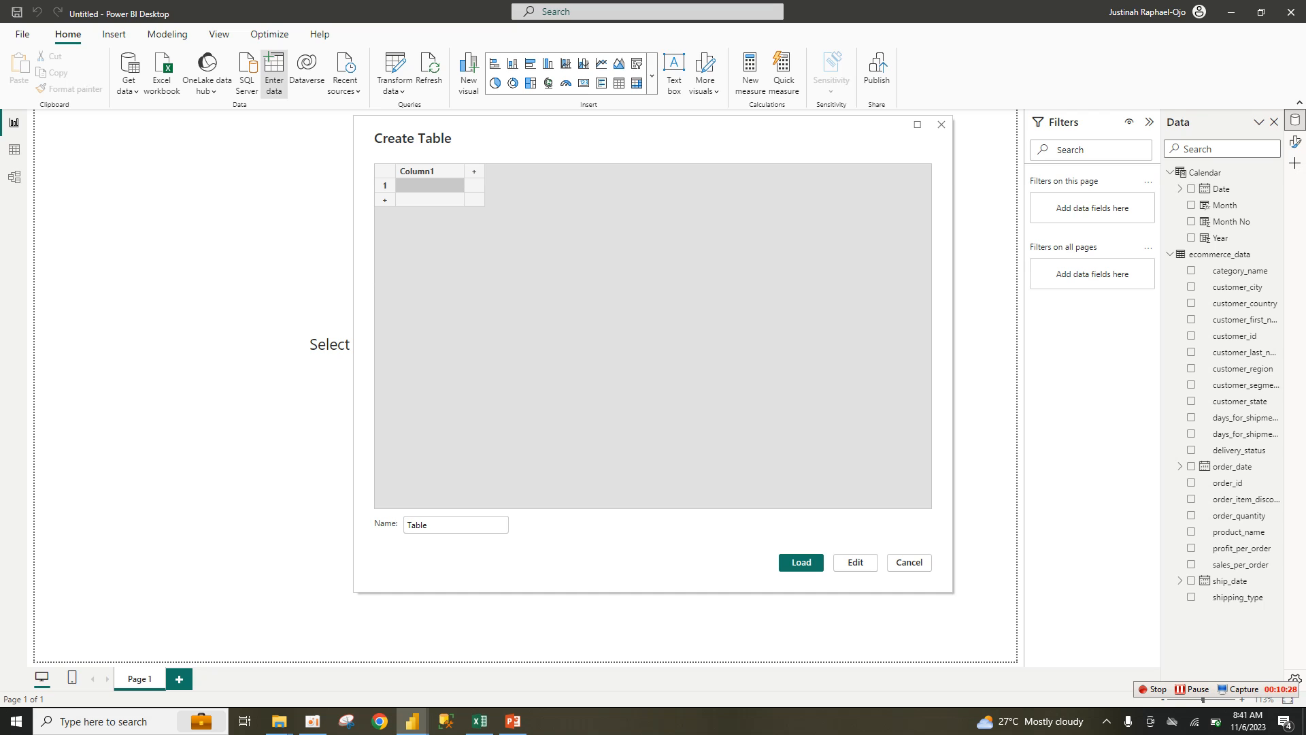
Step: Name the new Enter data table 'All Measure' and load it into the model
double_click(427, 525)
text(A)
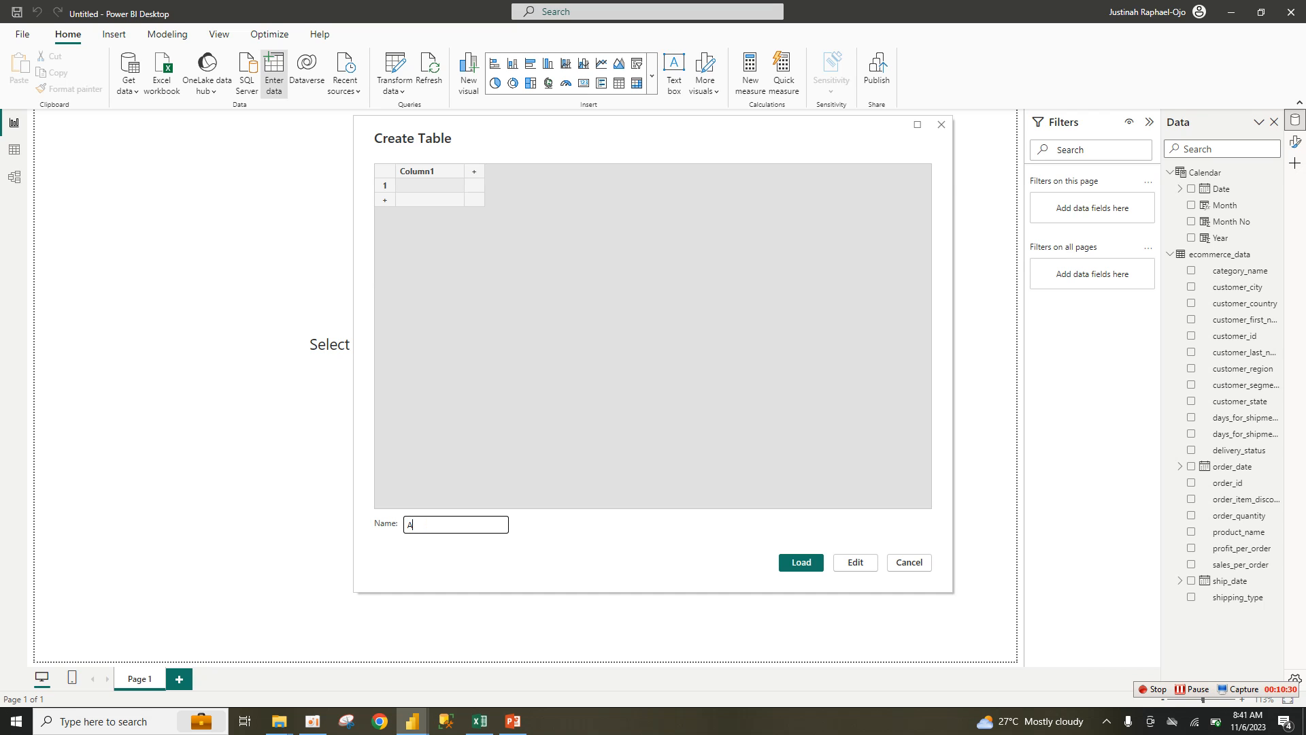
text(ll Measure)
key(Return)
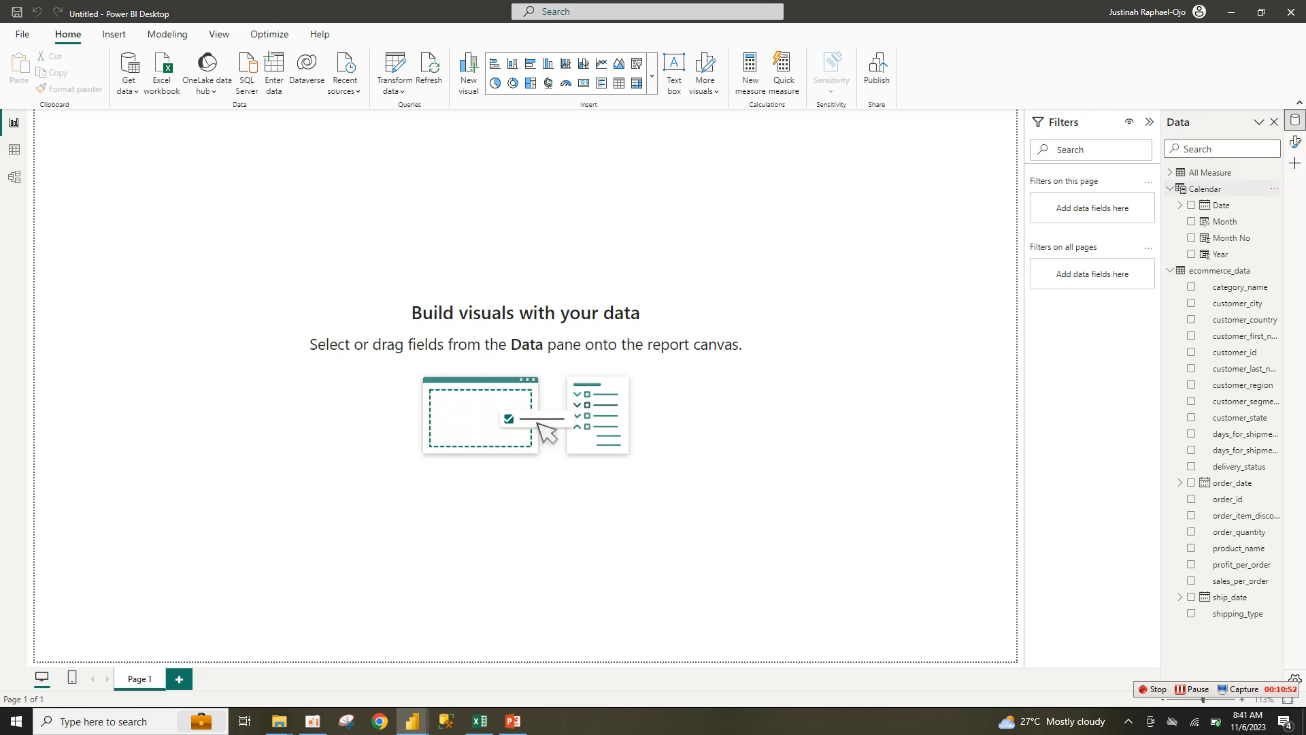
Step: Start a new All Measure measure: YTD QTY = TOTALYTD(SUM(ecommerce_data[order_quantity])
click(1274, 172)
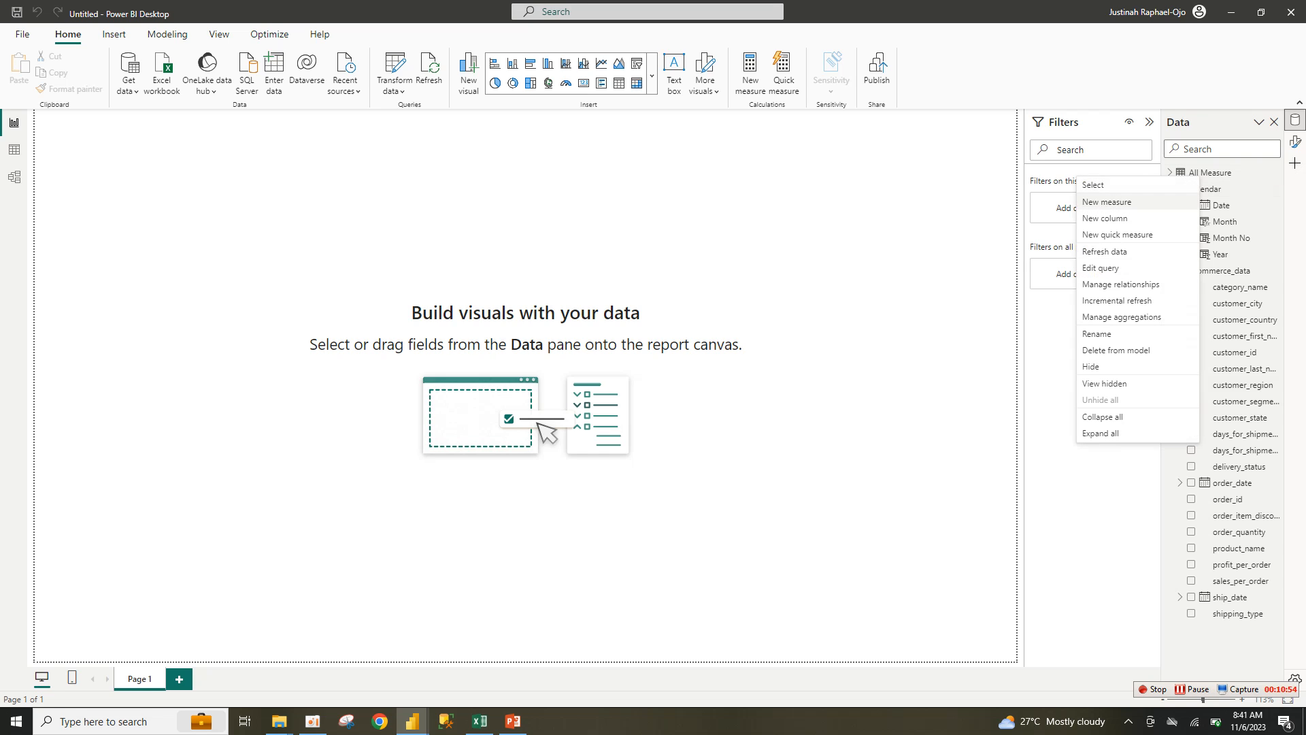
click(1106, 202)
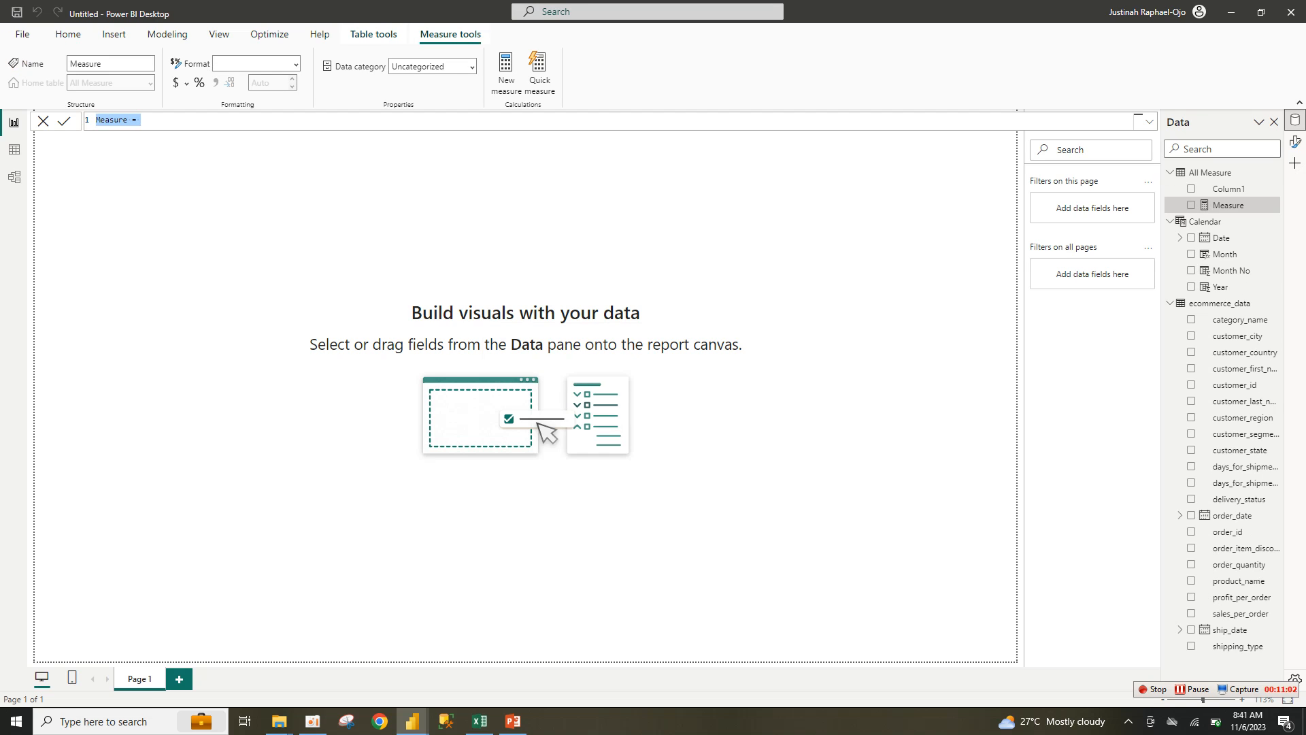
text(YTD QTY = T)
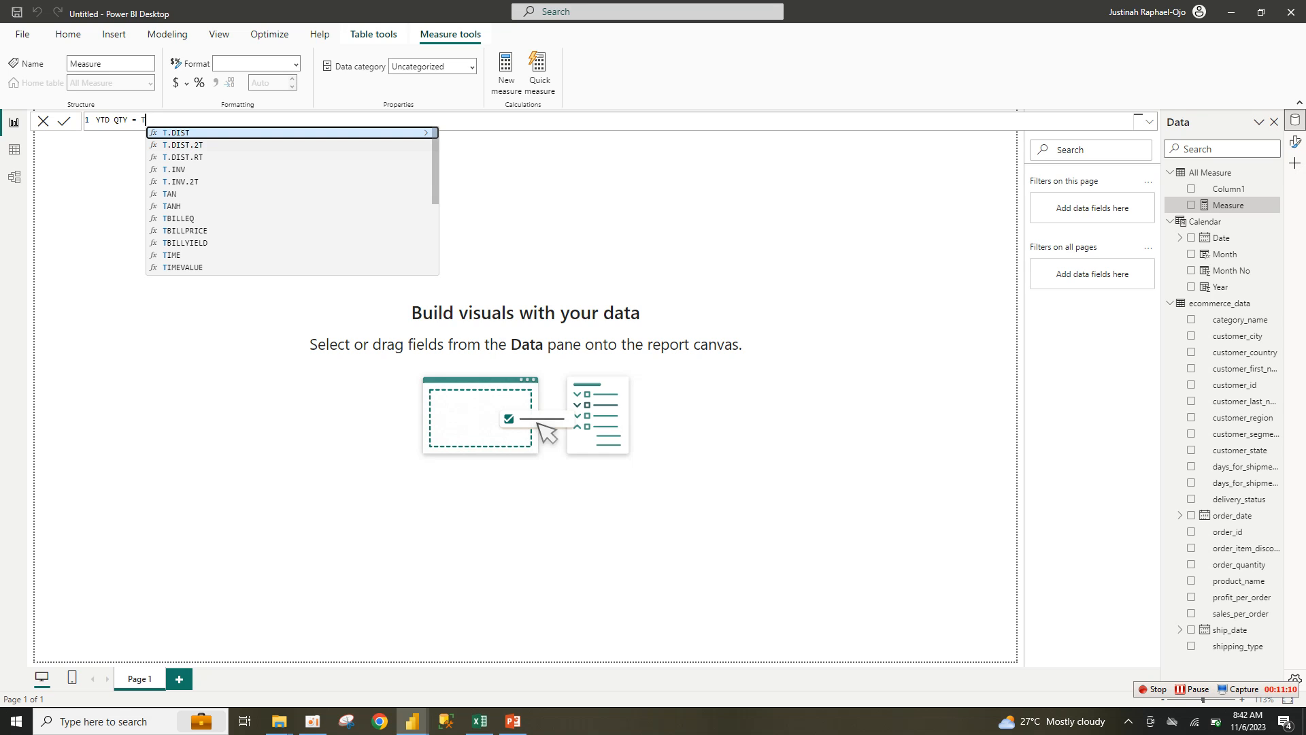
text(OT)
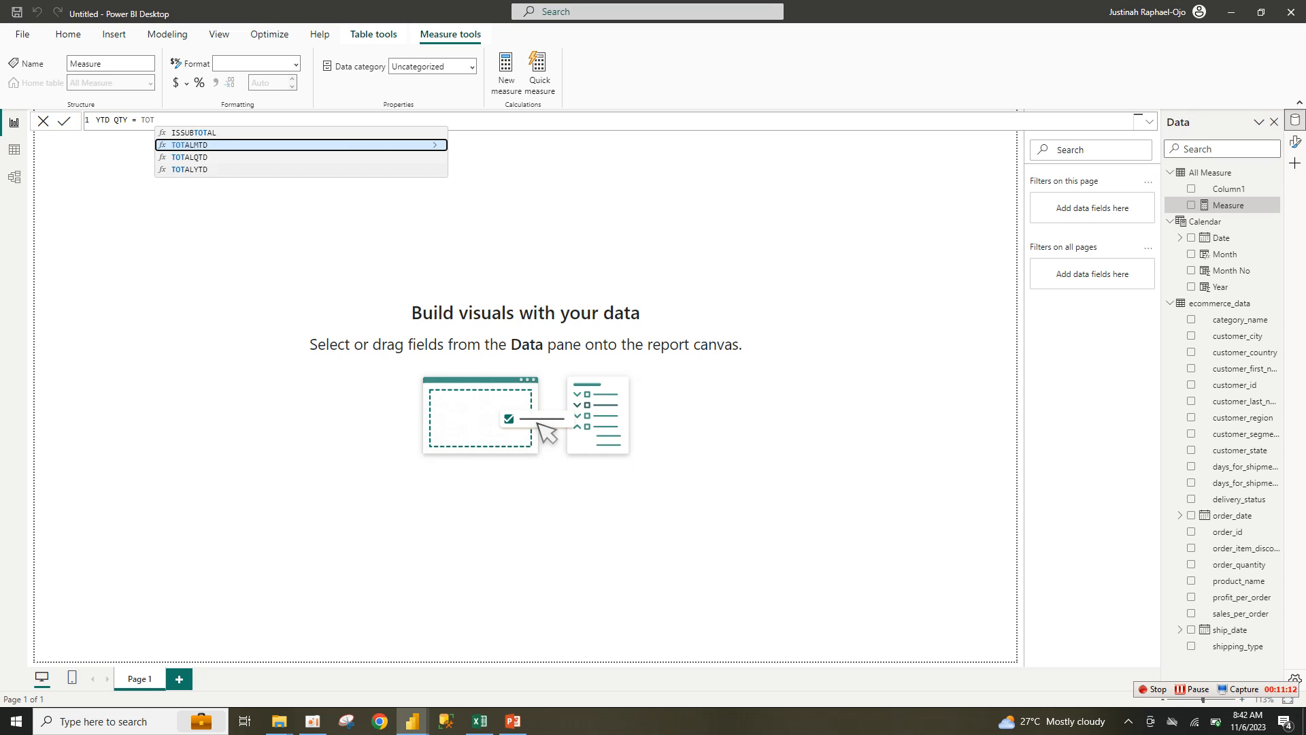
key(Down)
key(Down)
key(Tab)
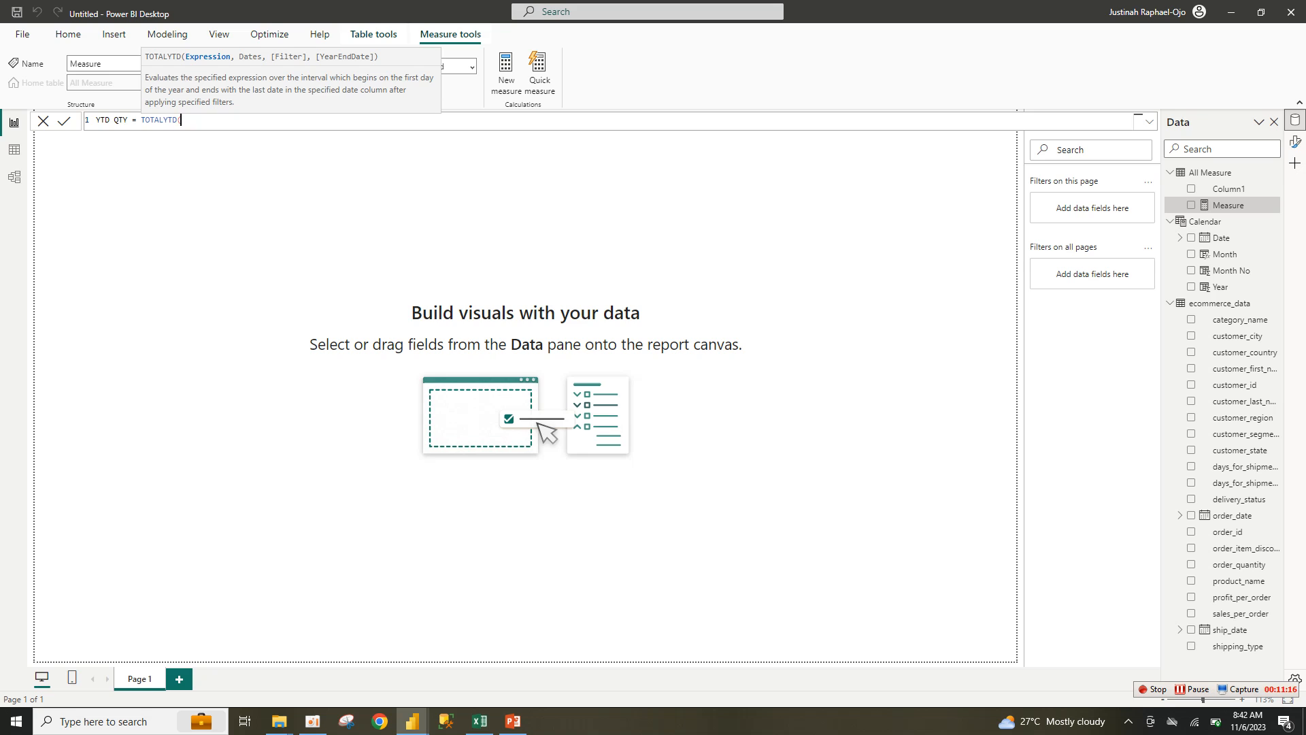
text(SUM)
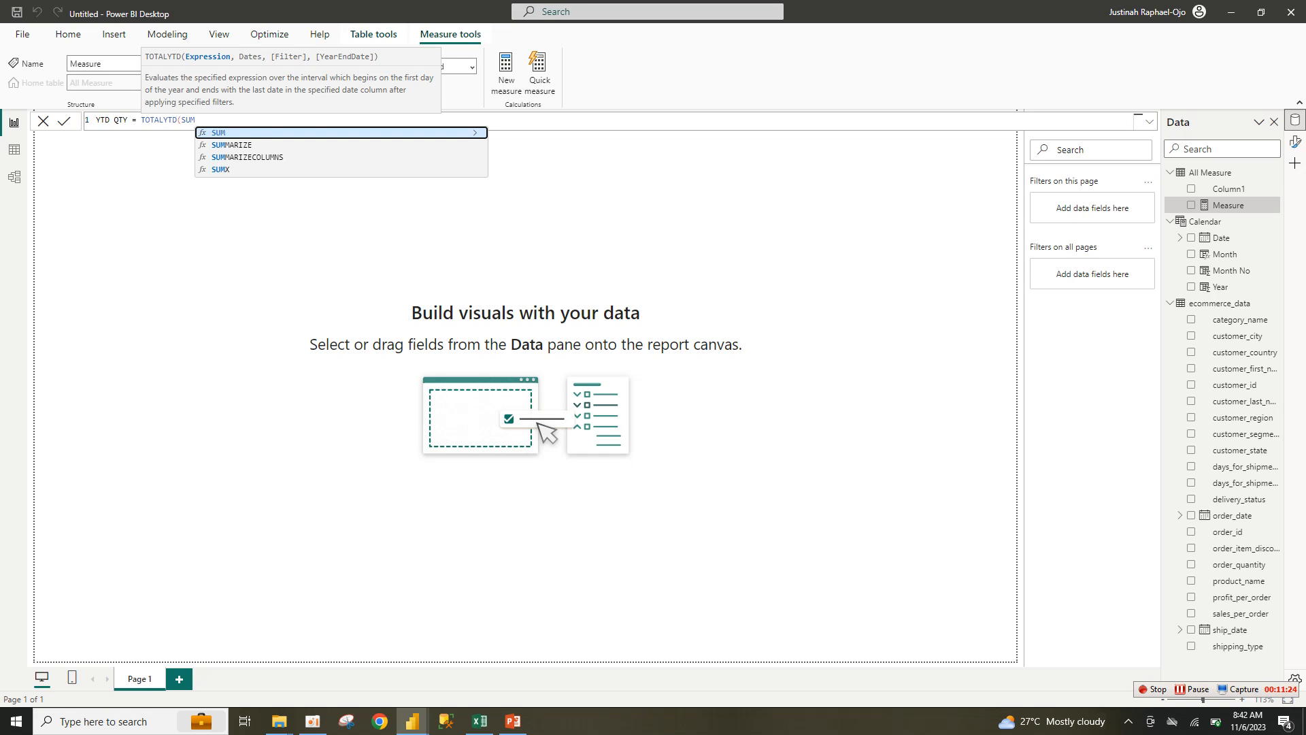
text(()
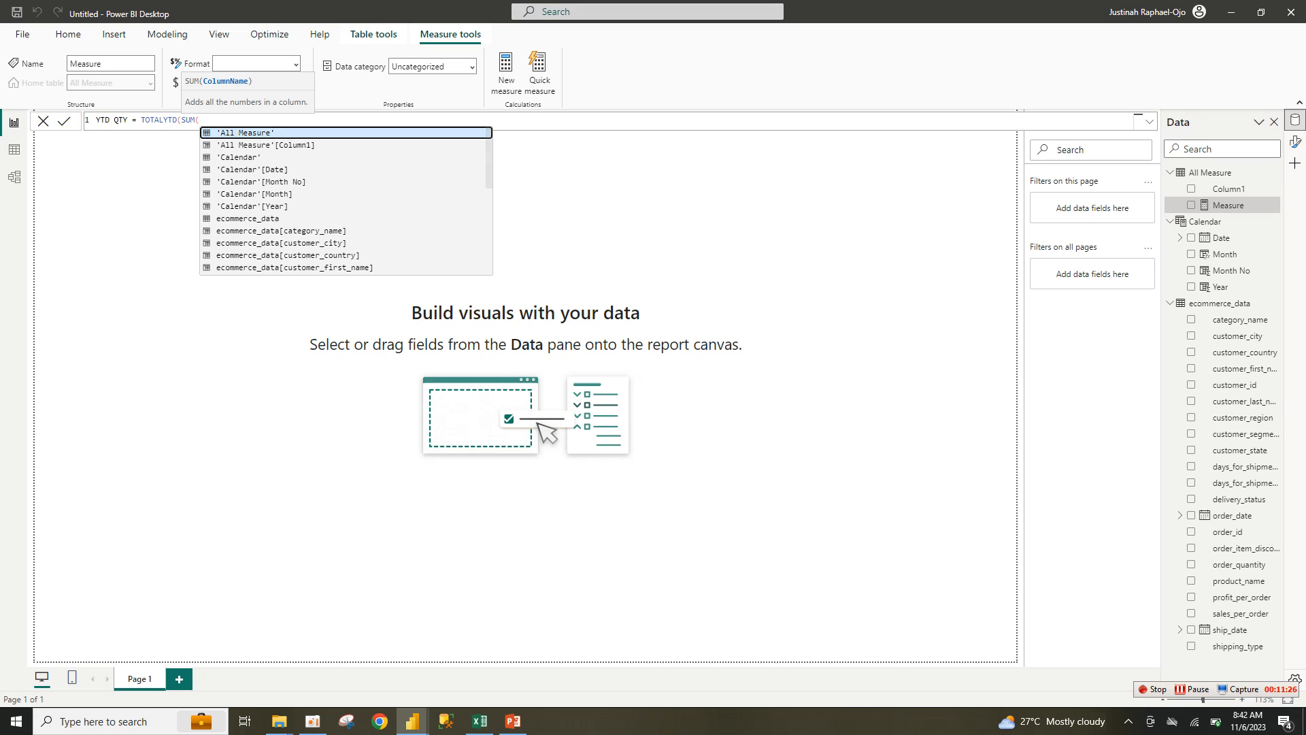
text(ORD)
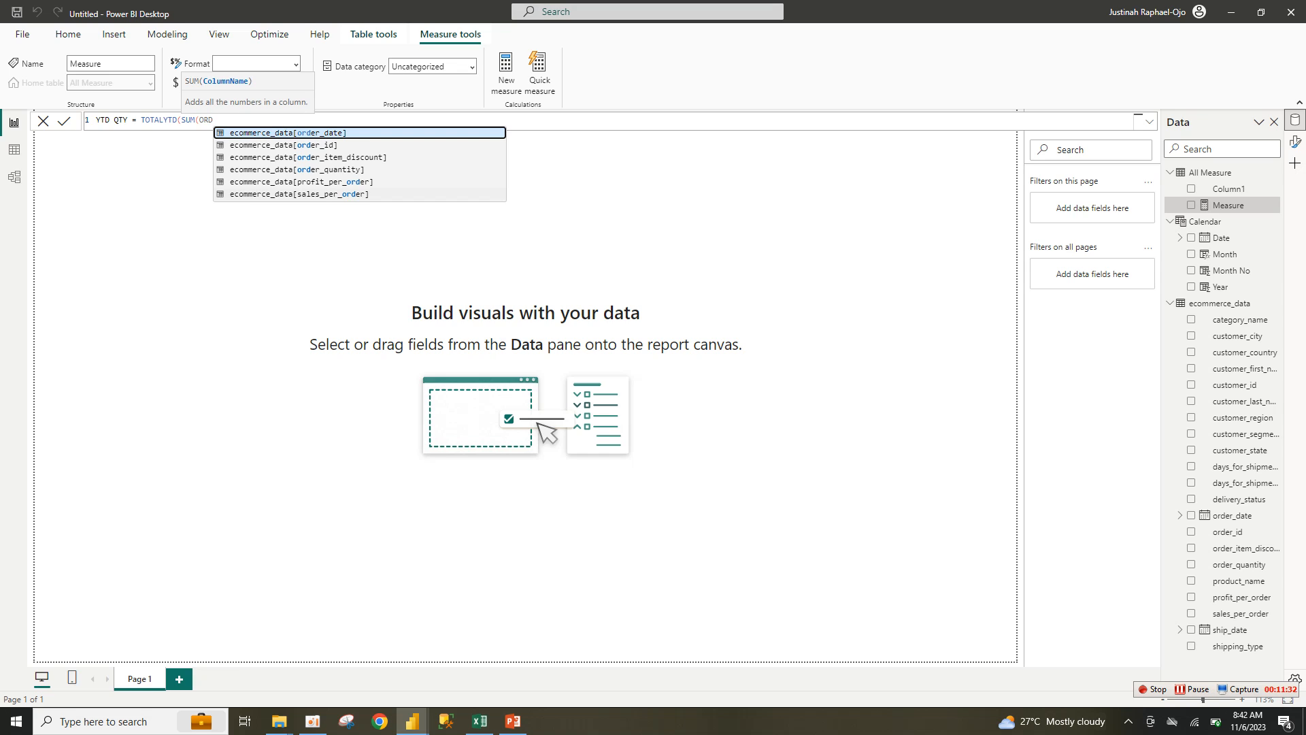
click(327, 169)
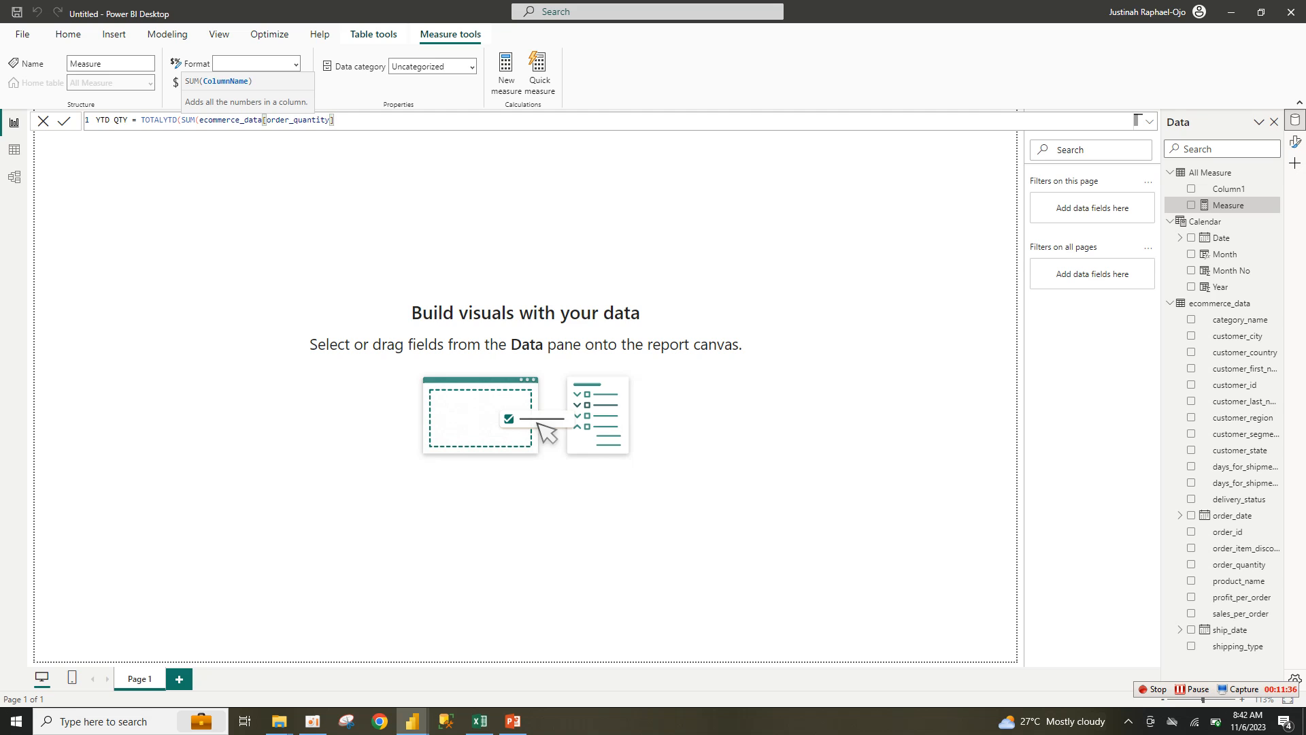
Step: Complete YTD QTY with 'Calendar'[Date] as the date argument and commit the measure
text(),)
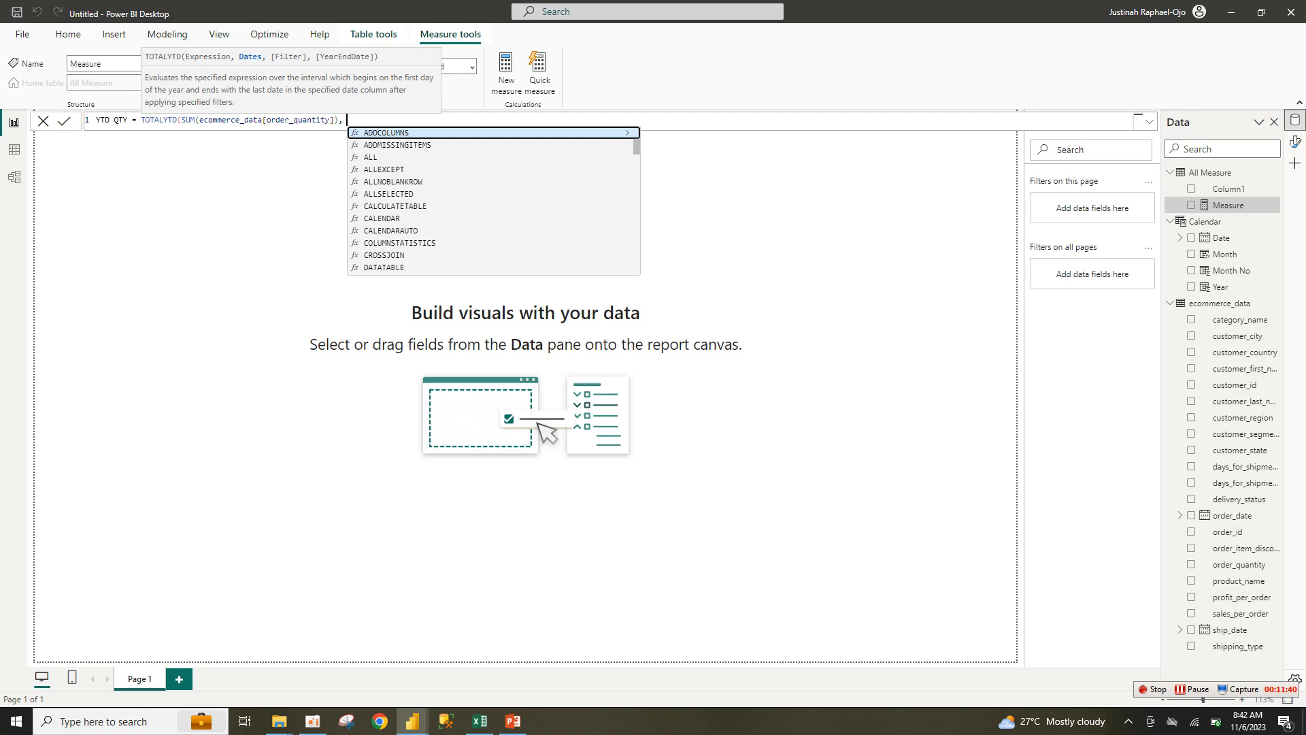
text( CALE)
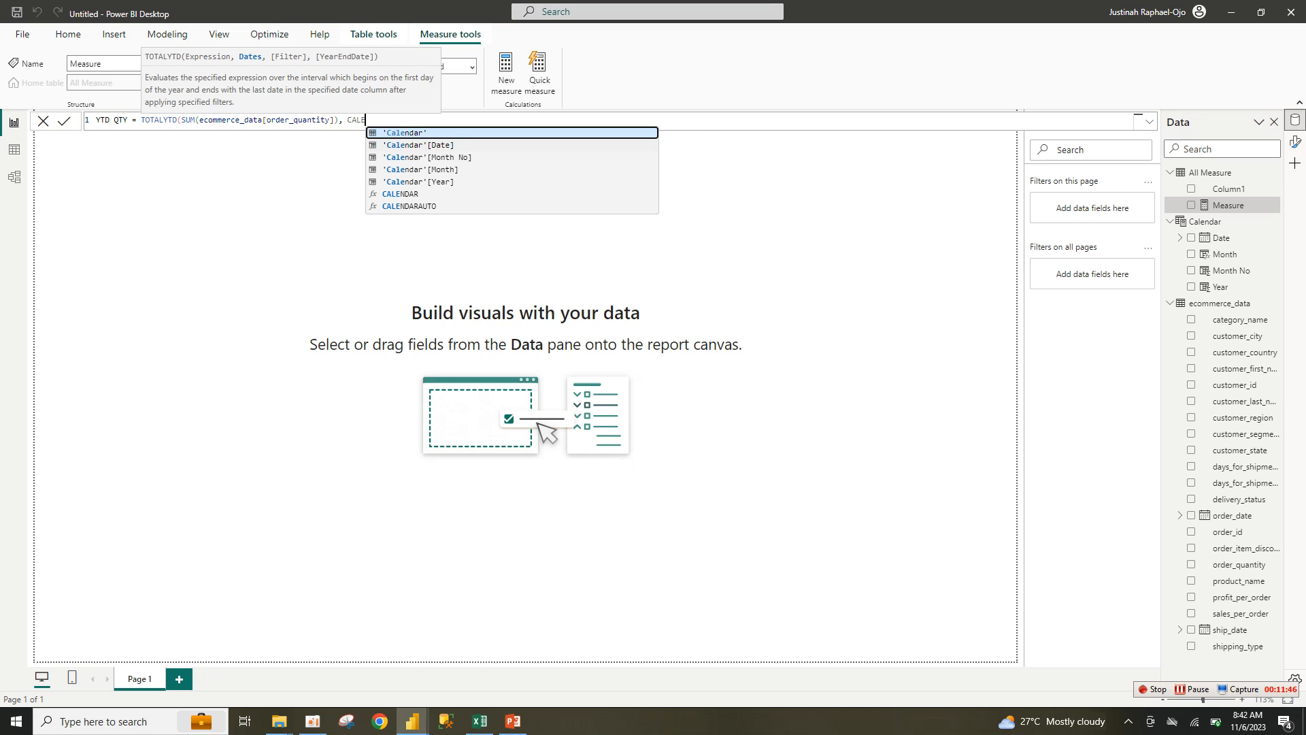
key(Down)
key(Tab)
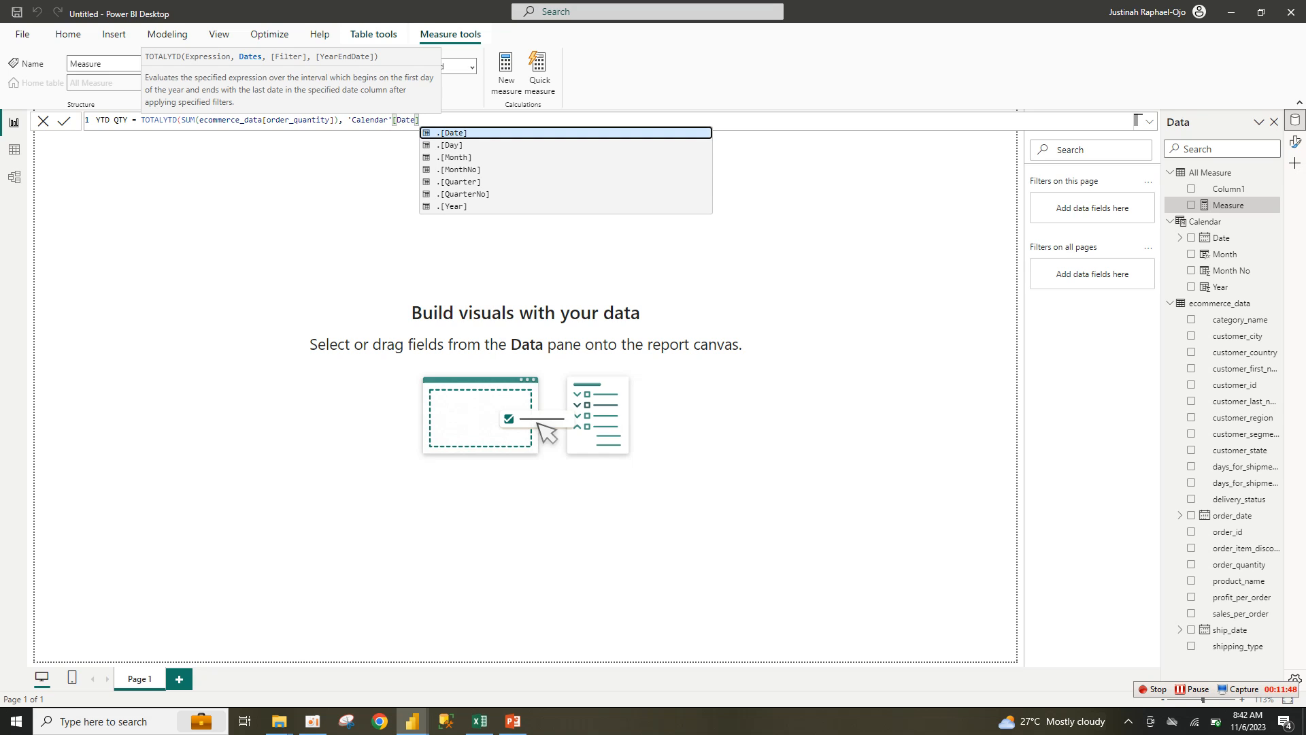
key(BackSpace)
key(BackSpace)
key(BackSpace)
key(BackSpace)
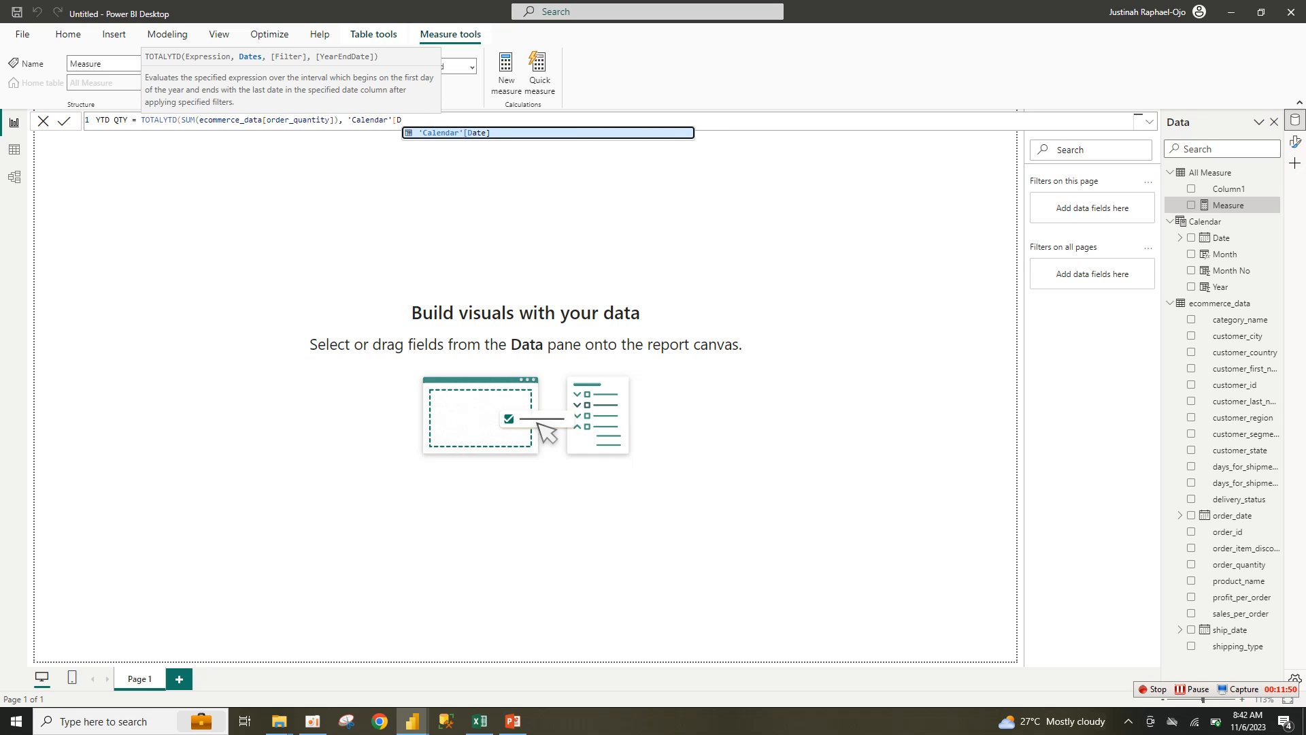
key(BackSpace)
key(BackSpace)
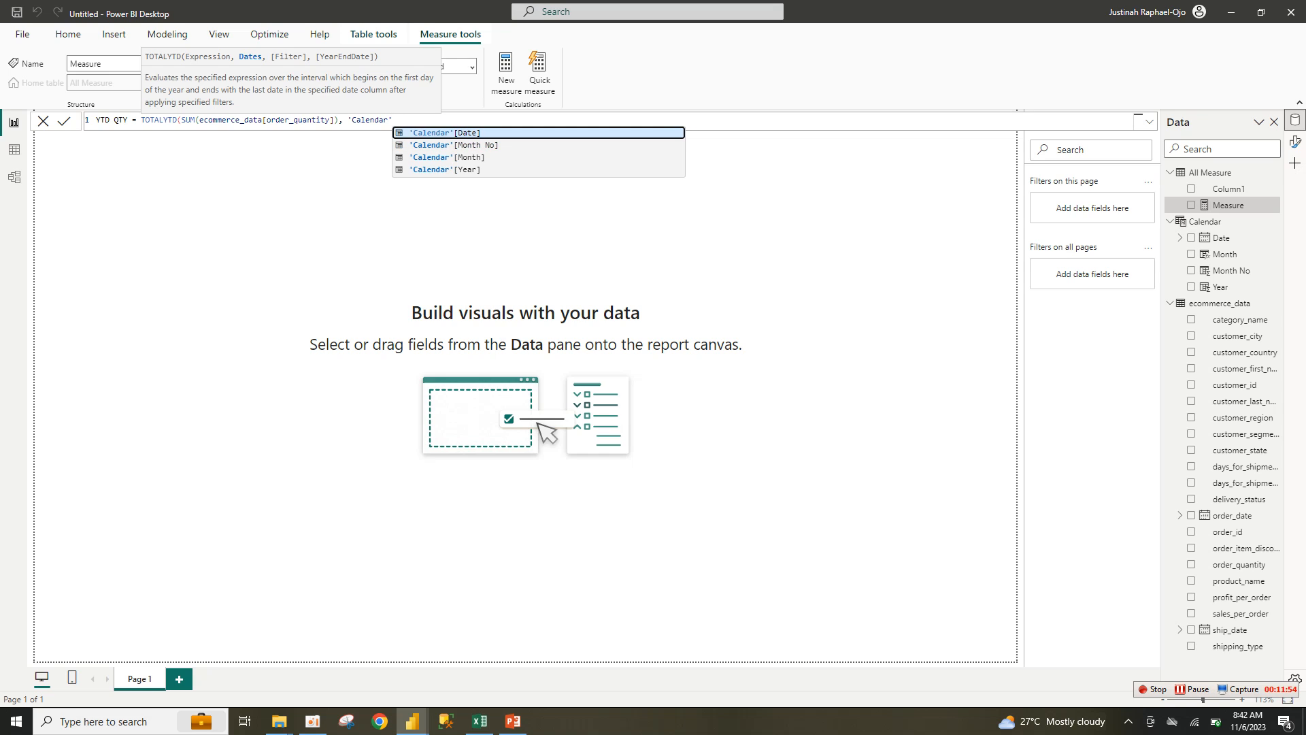
key(Tab)
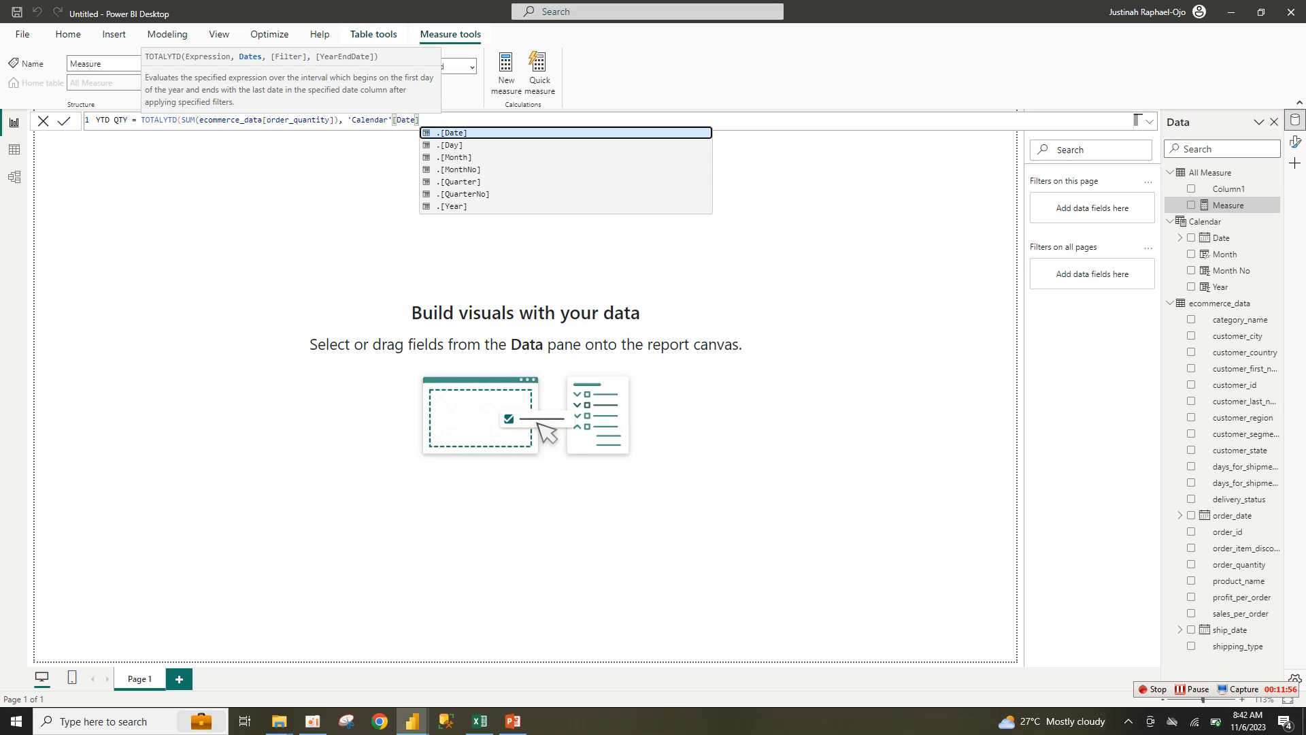
key(Escape)
text())
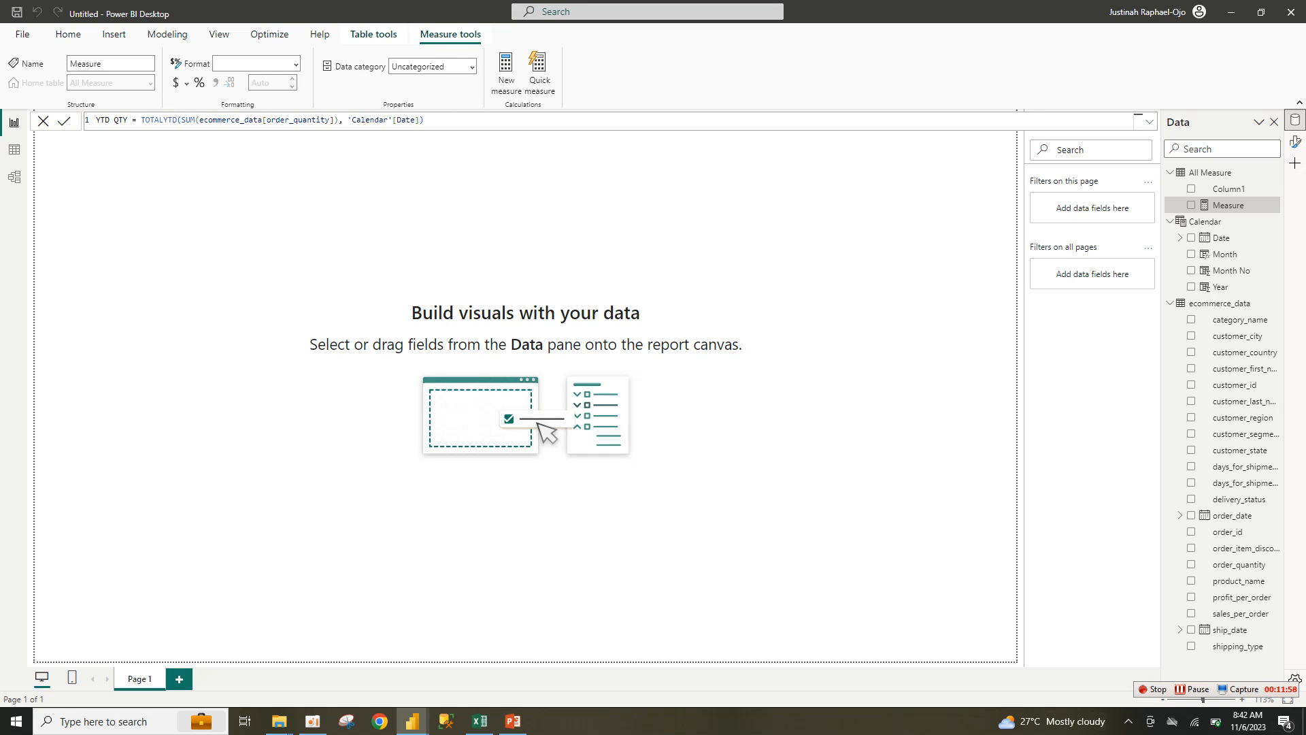
key(Return)
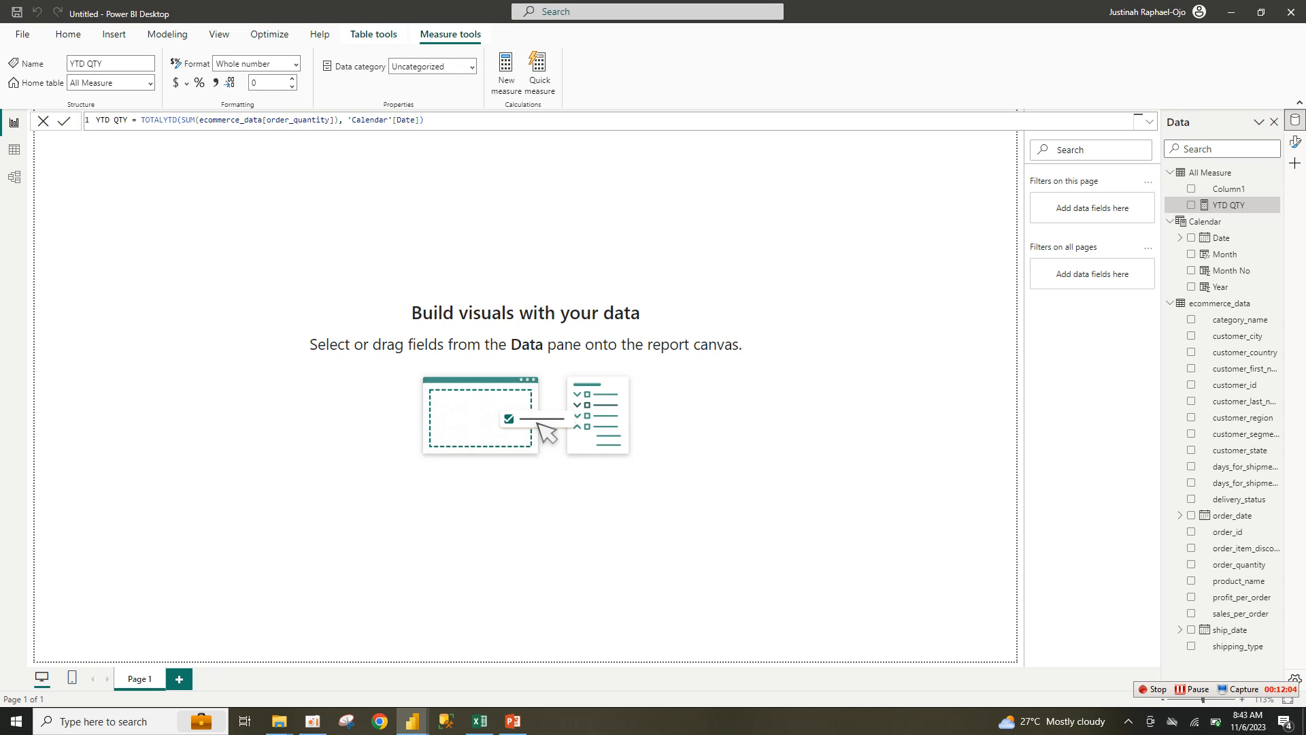
Step: Add an empty card visual to the report page
right_click(1295, 142)
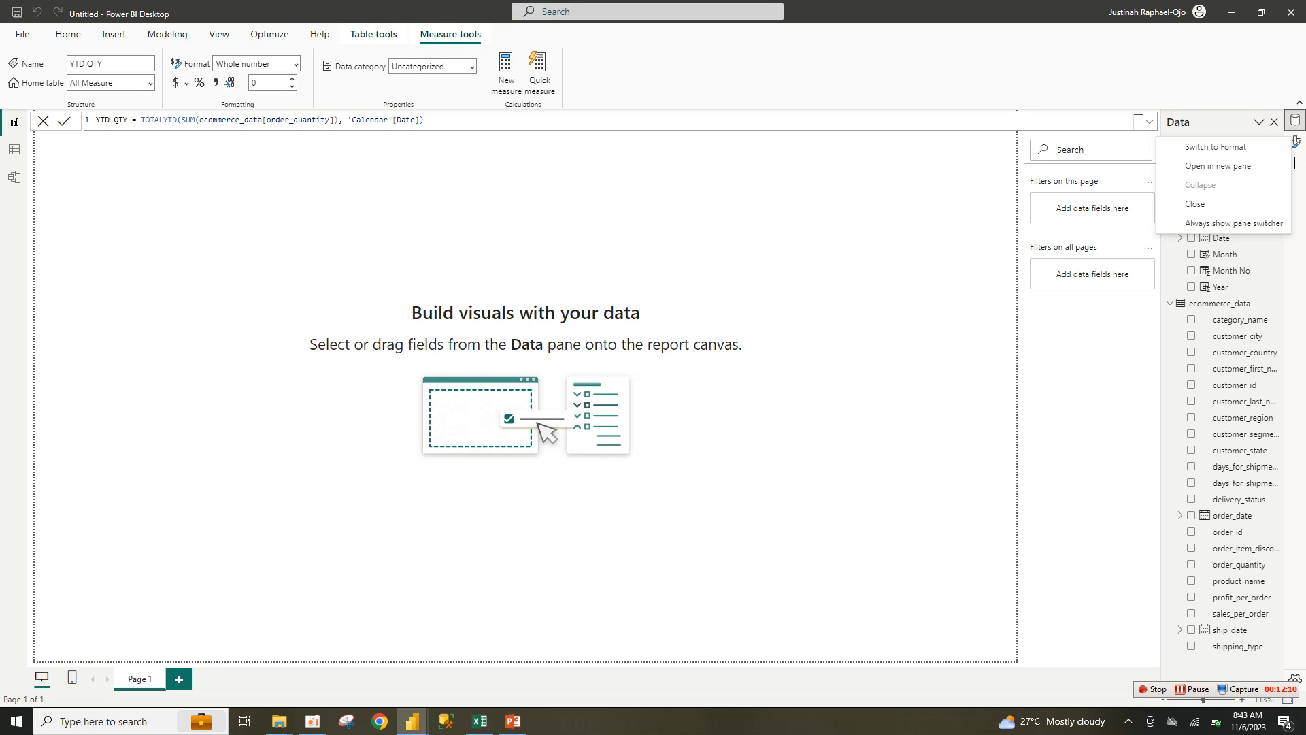
key(Escape)
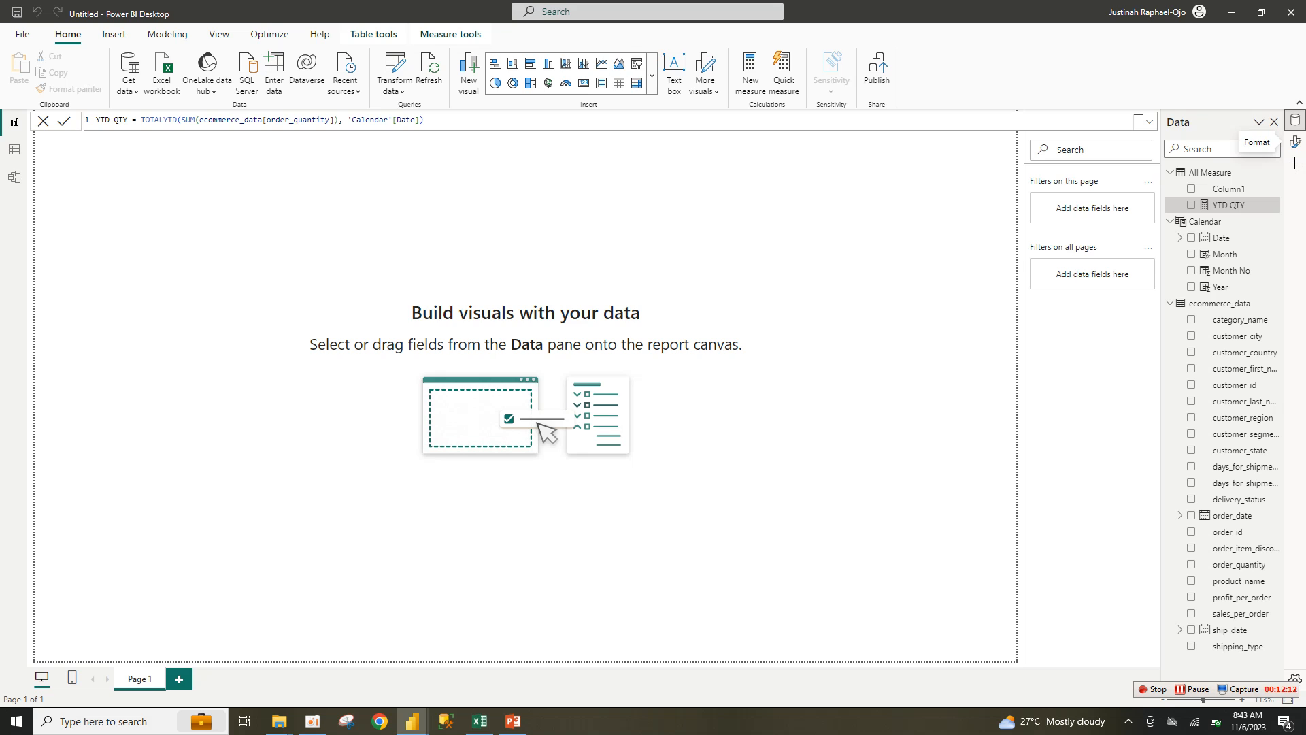
click(584, 83)
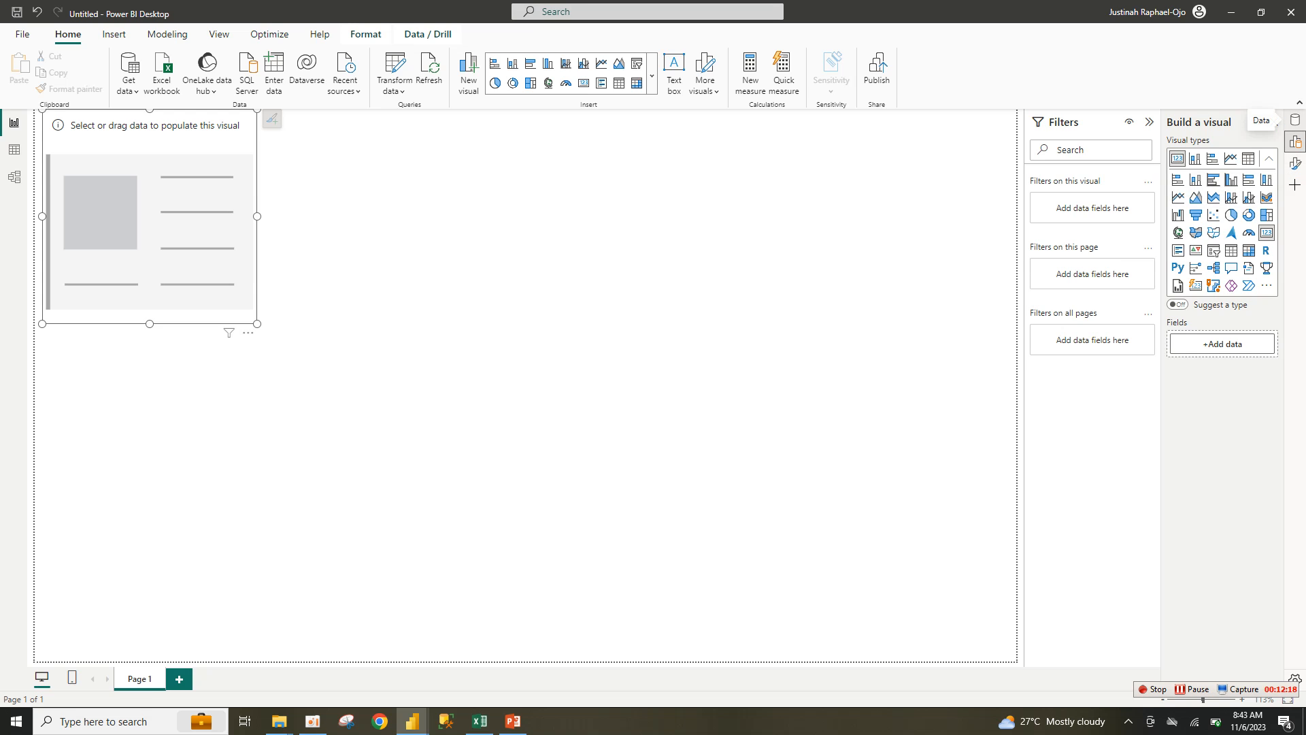
Step: Change YTD QTY's date argument to ecommerce_data[order_date].[Date] and commit it
click(1295, 119)
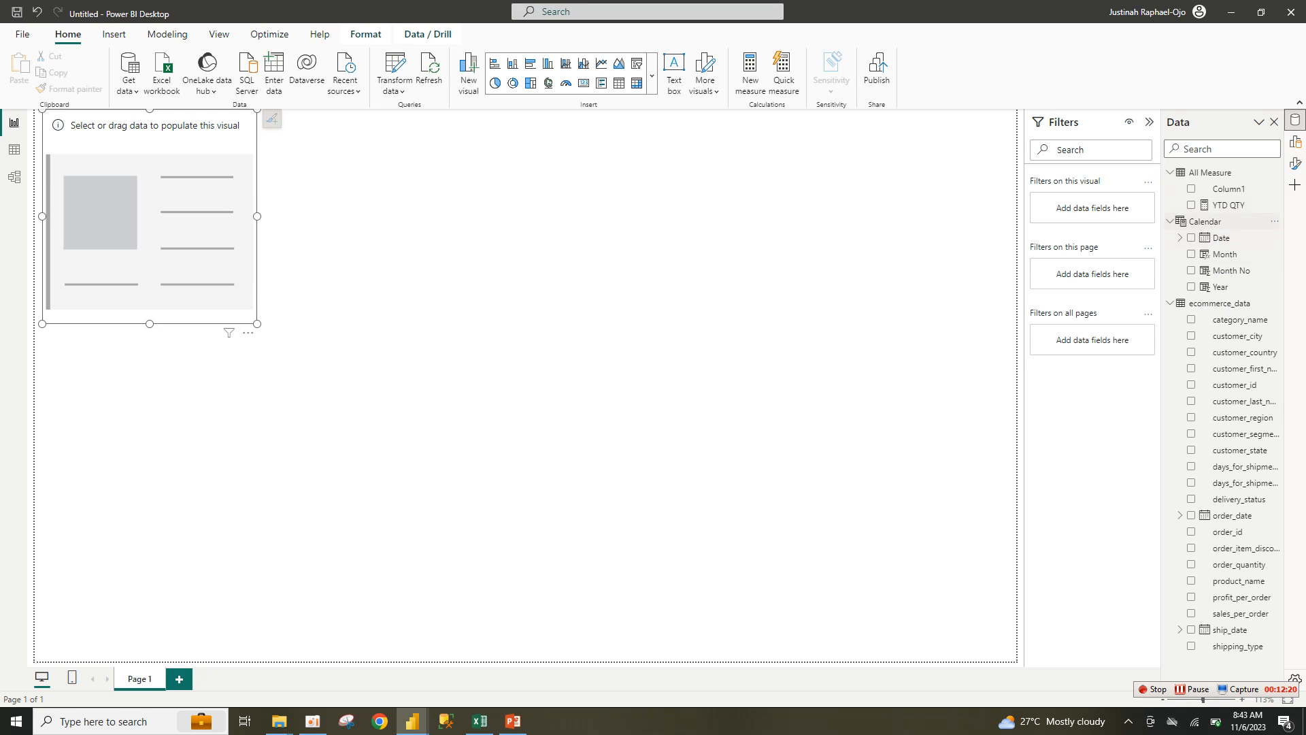
click(1191, 204)
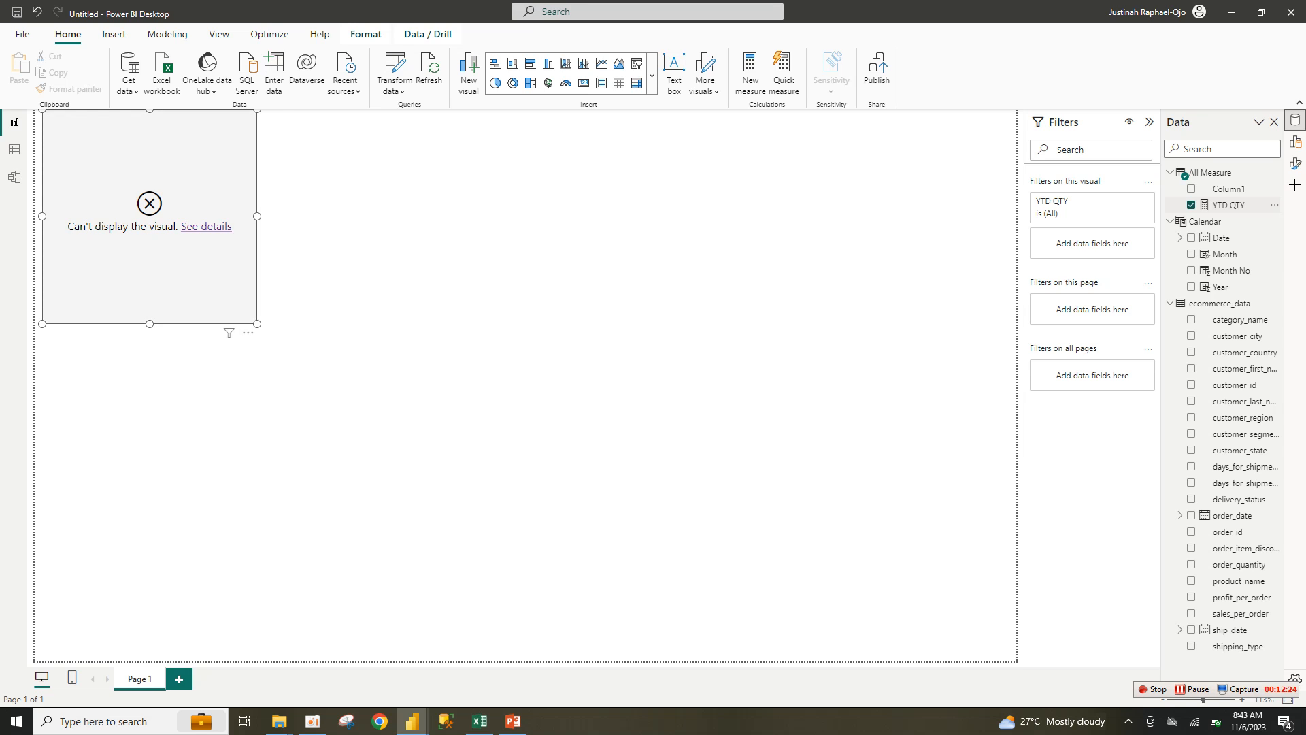
click(1191, 204)
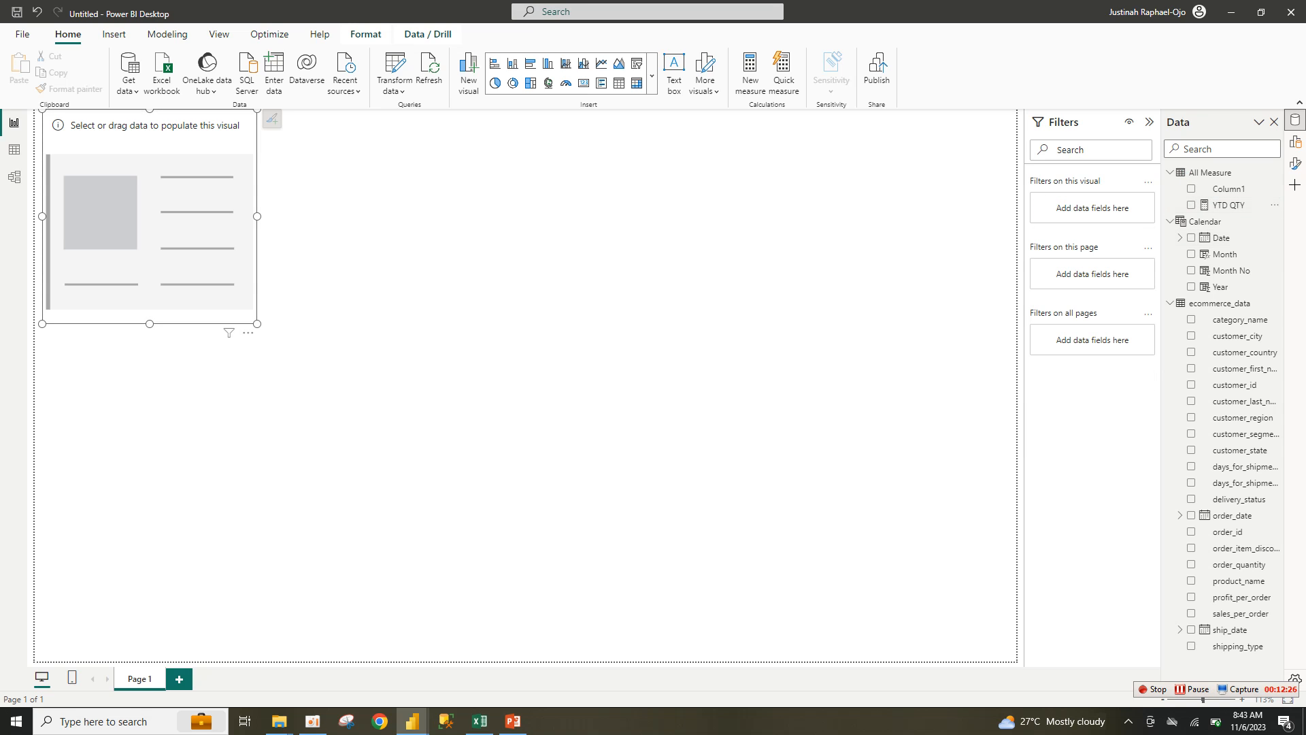
double_click(1229, 204)
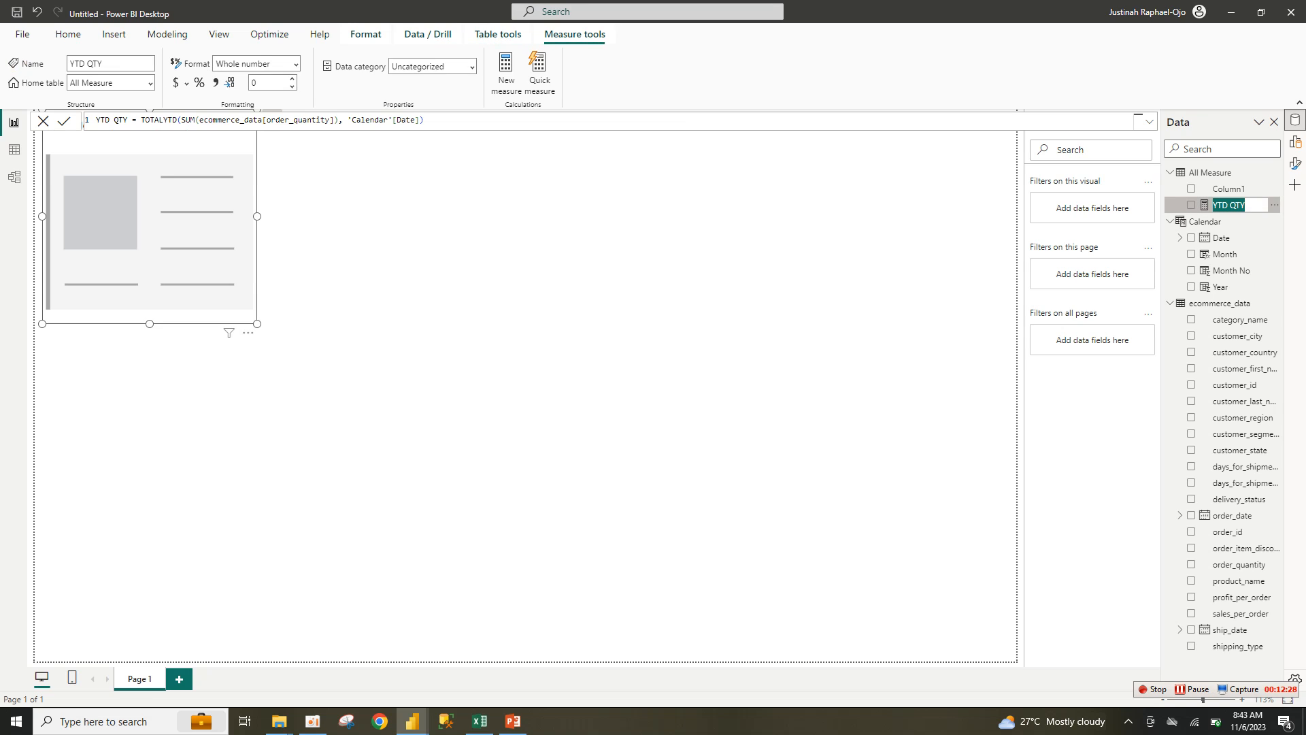
drag(429, 120, 352, 120)
key(BackSpace)
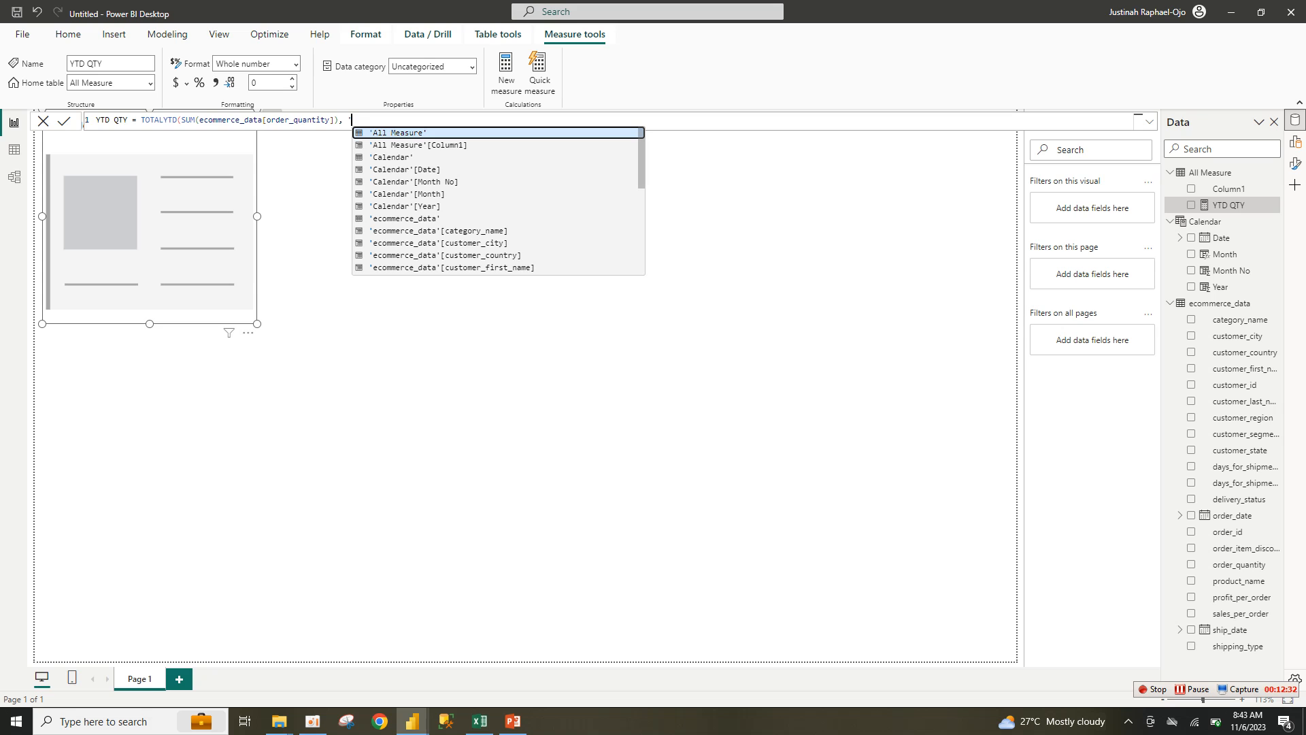
key(BackSpace)
text(ORD)
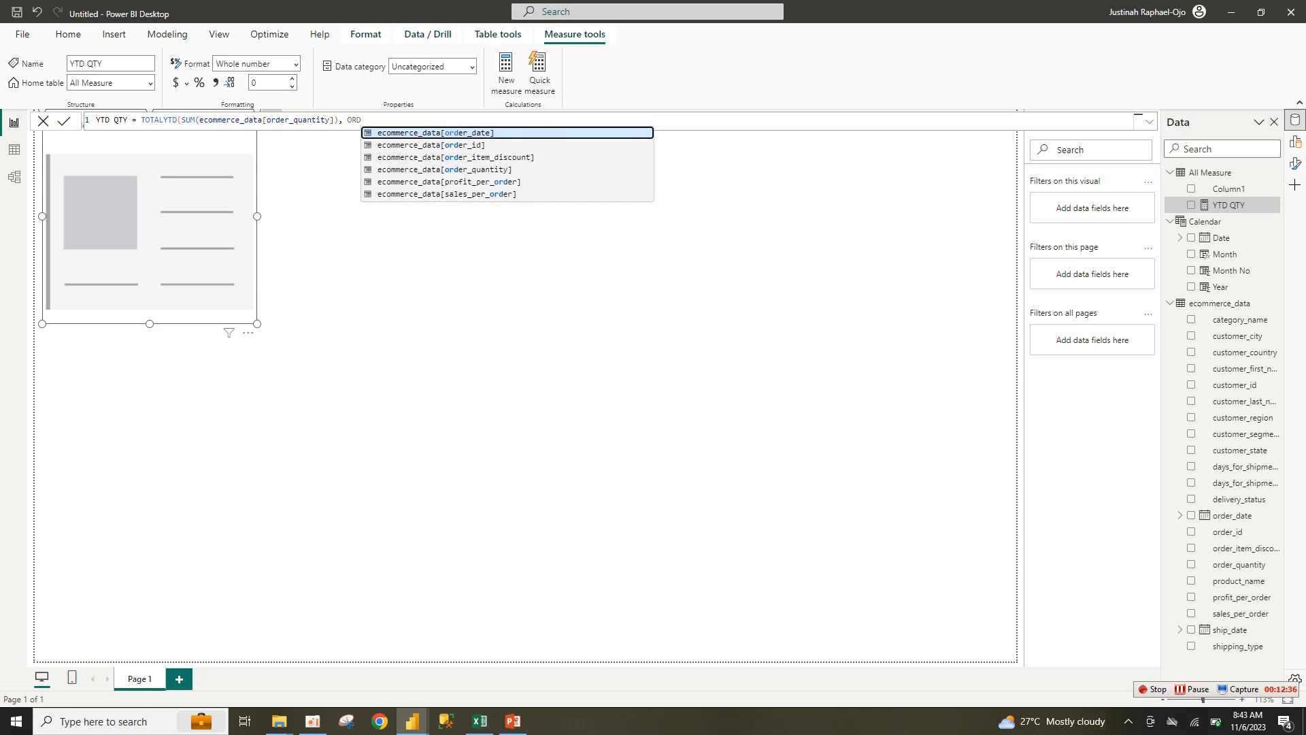
key(Tab)
key(Tab)
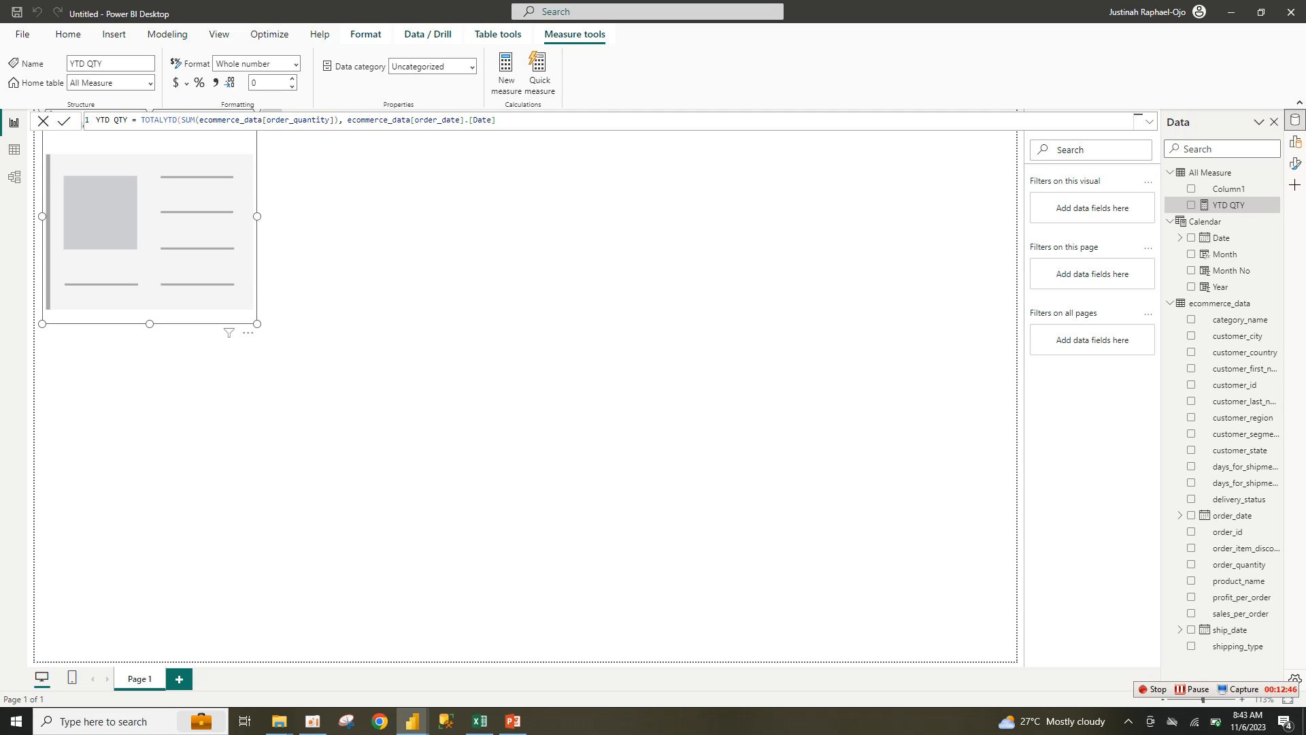
text())
key(Return)
Step: Put YTD QTY on the card visual and move the card further into the page
right_click(1295, 143)
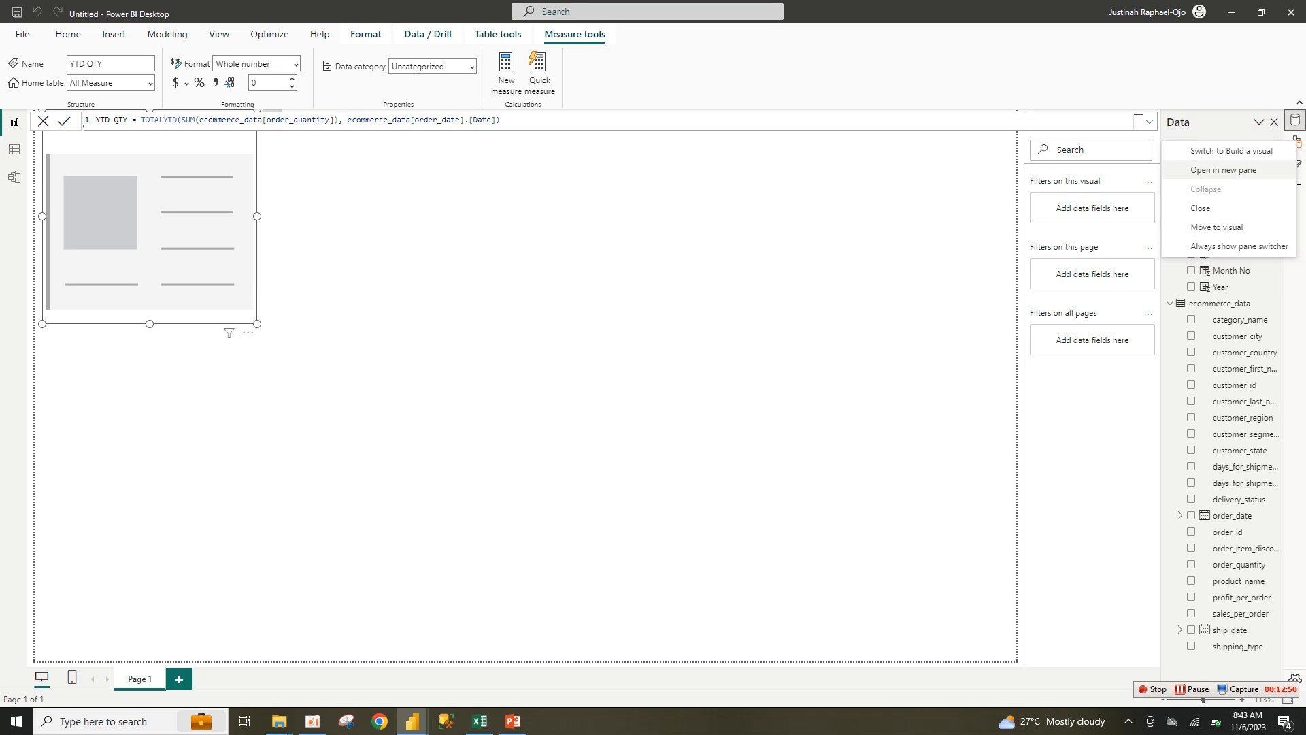
click(1223, 170)
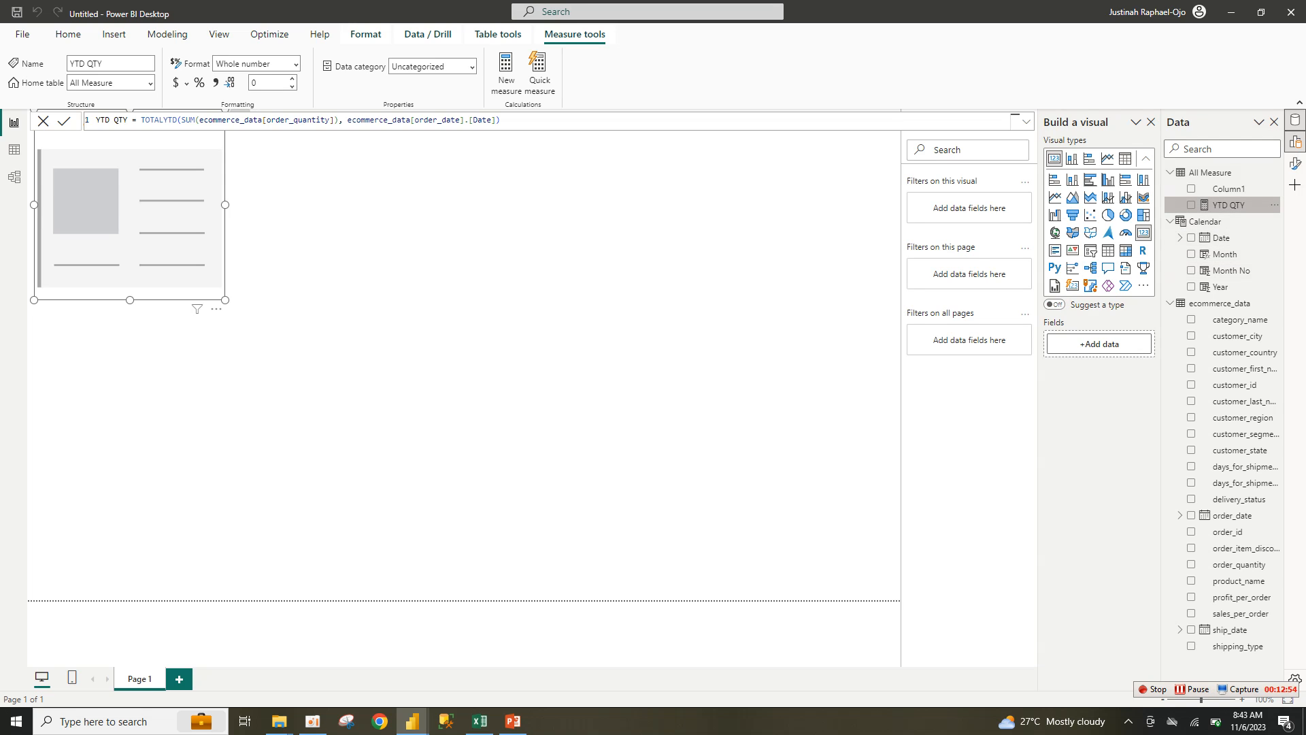
click(1191, 205)
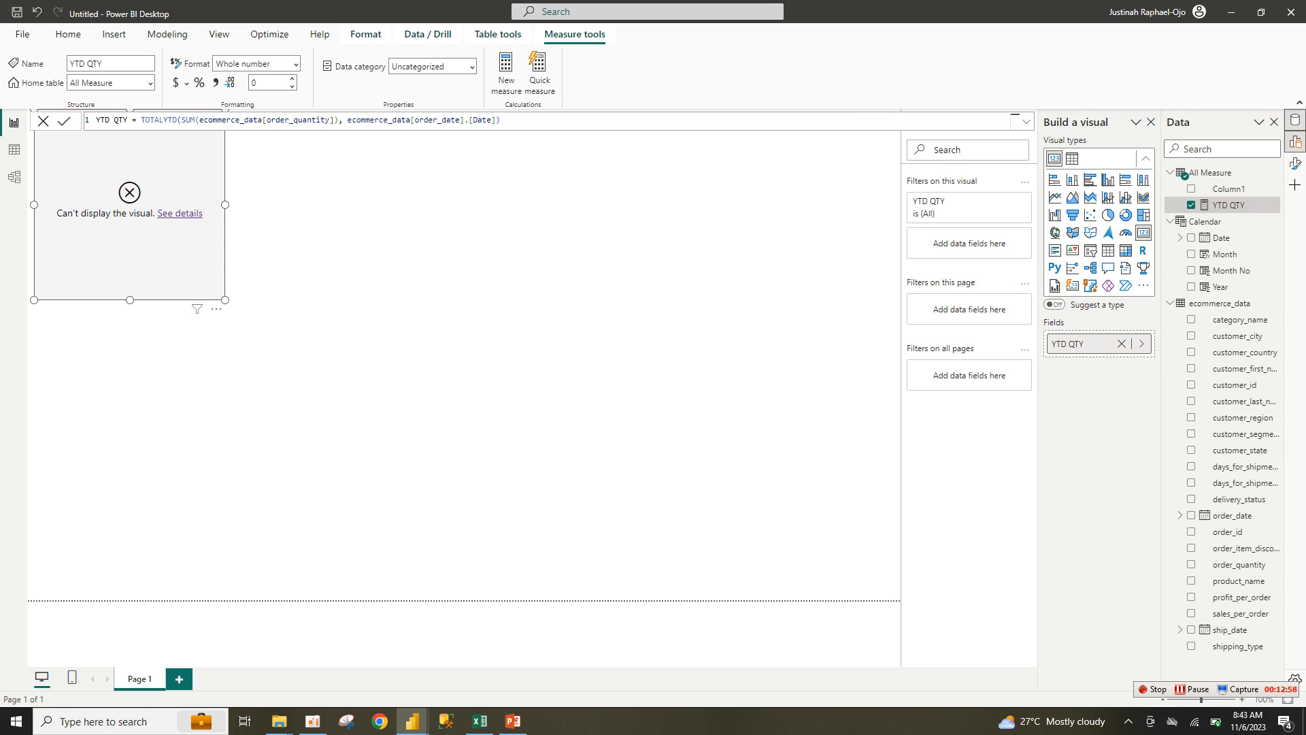
drag(129, 252, 464, 306)
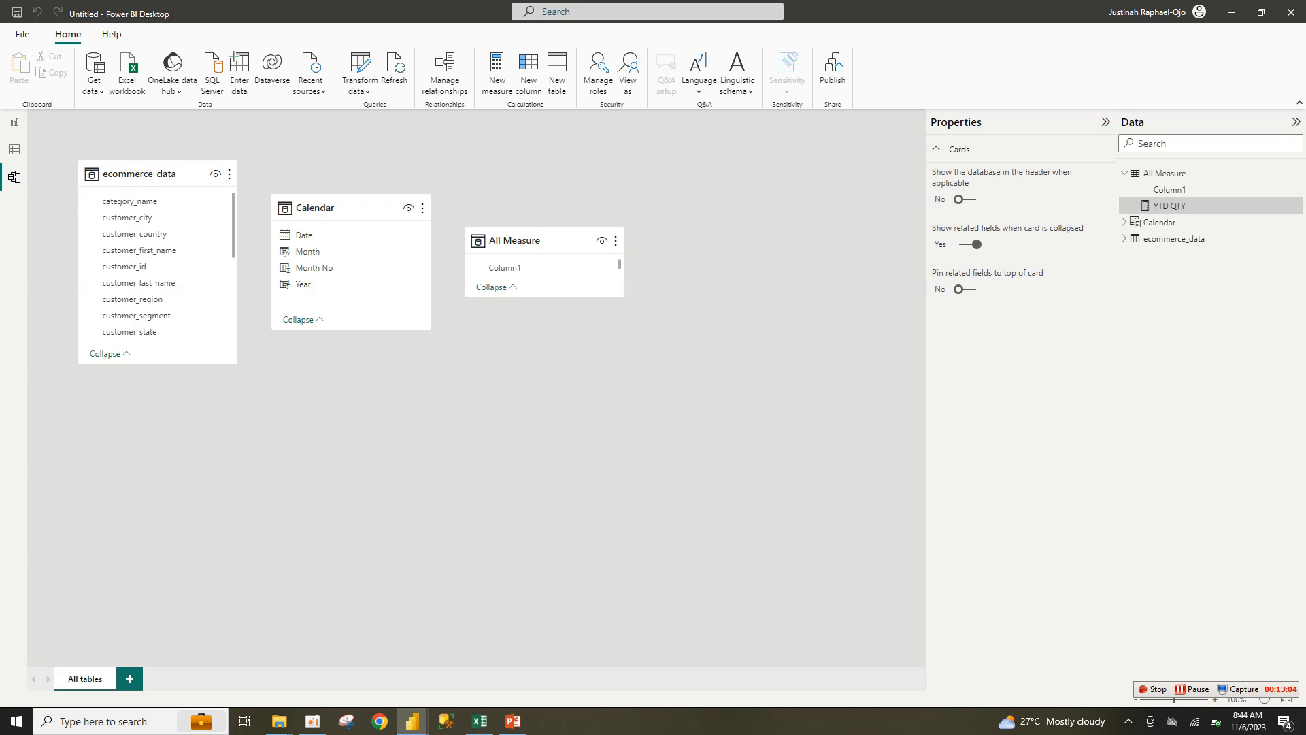
Step: Relate Calendar[Date] to the ecommerce_data order_date column in Model view
mouse_move(302, 235)
mouse_down()
mouse_move(130, 242)
mouse_move(174, 237)
mouse_move(179, 204)
mouse_move(166, 204)
mouse_move(158, 299)
mouse_up()
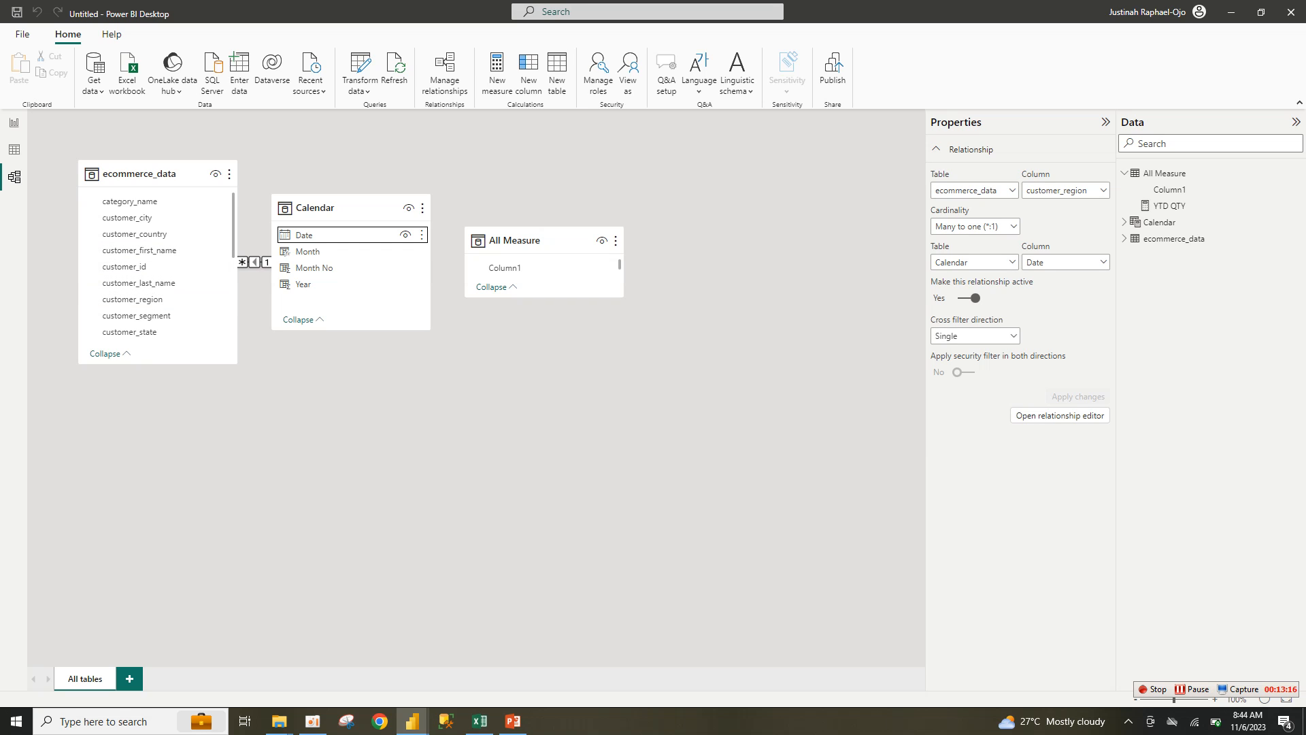
click(233, 239)
scroll(157, 272, down, 3)
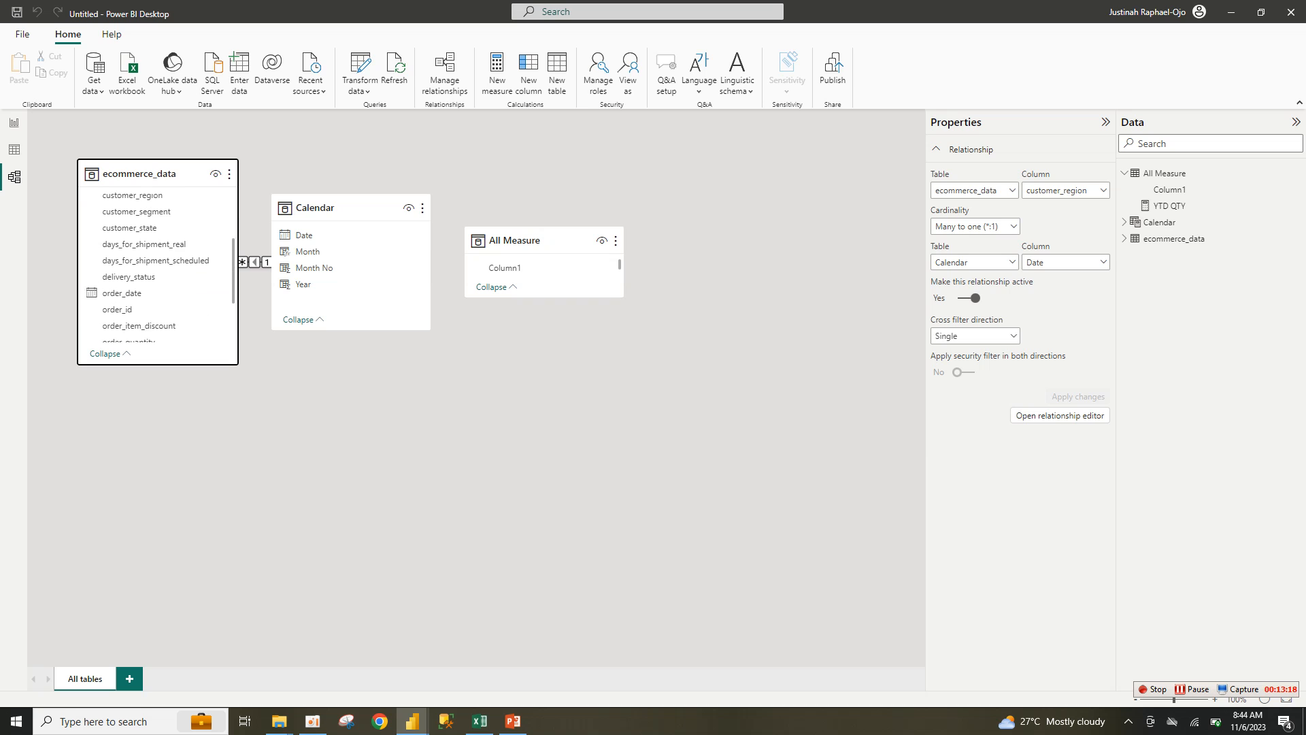
scroll(157, 272, down, 3)
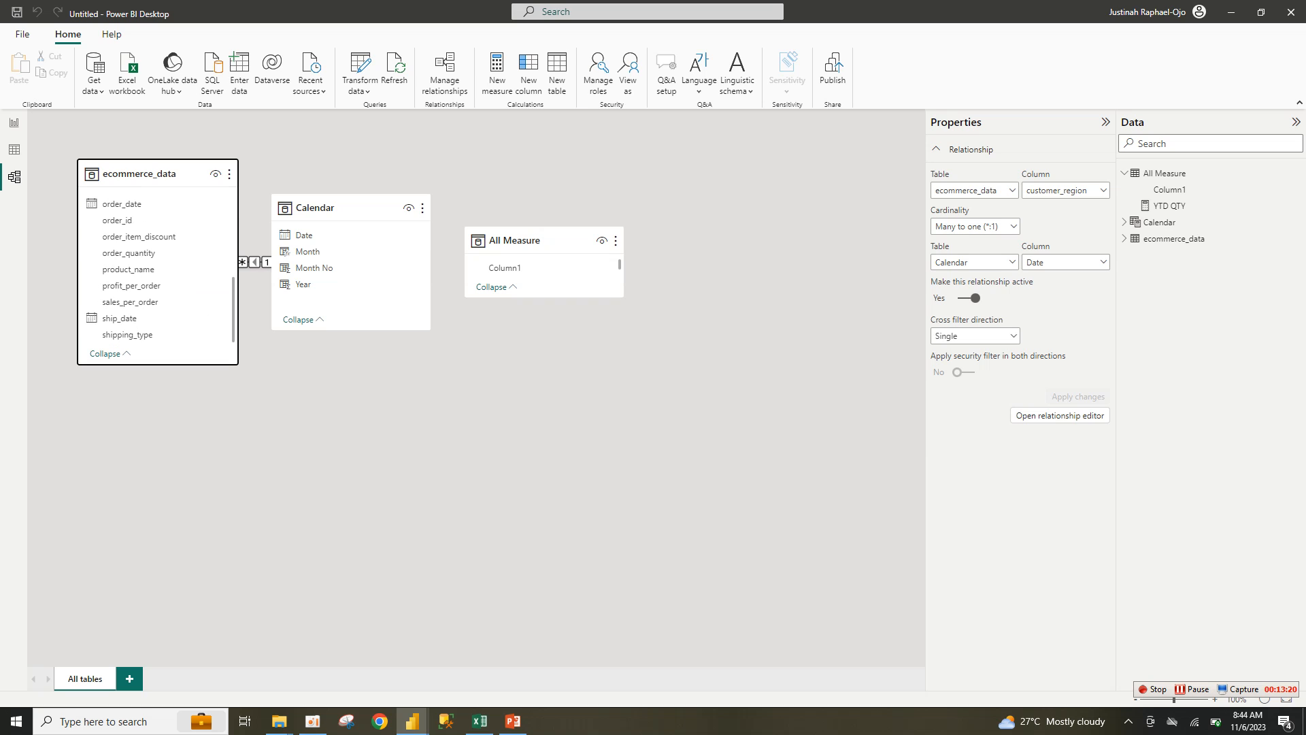
scroll(156, 272, up, 3)
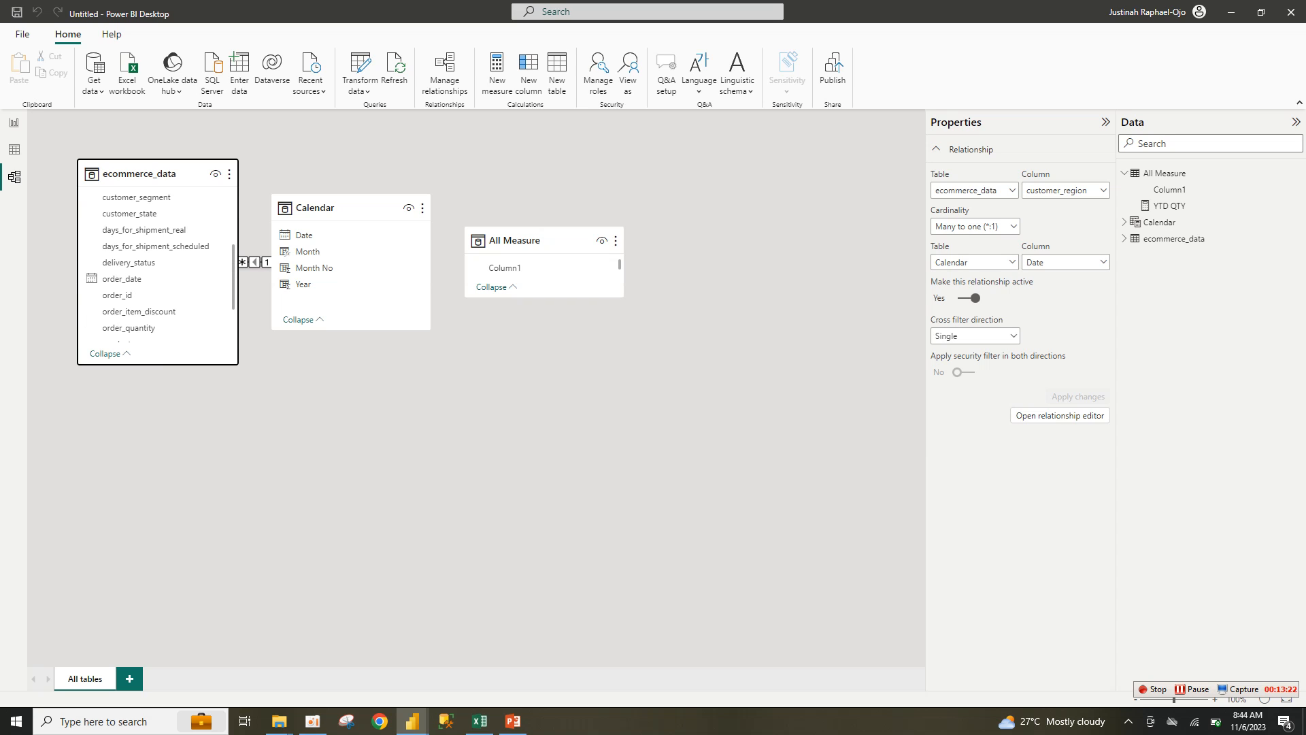
drag(306, 235, 148, 281)
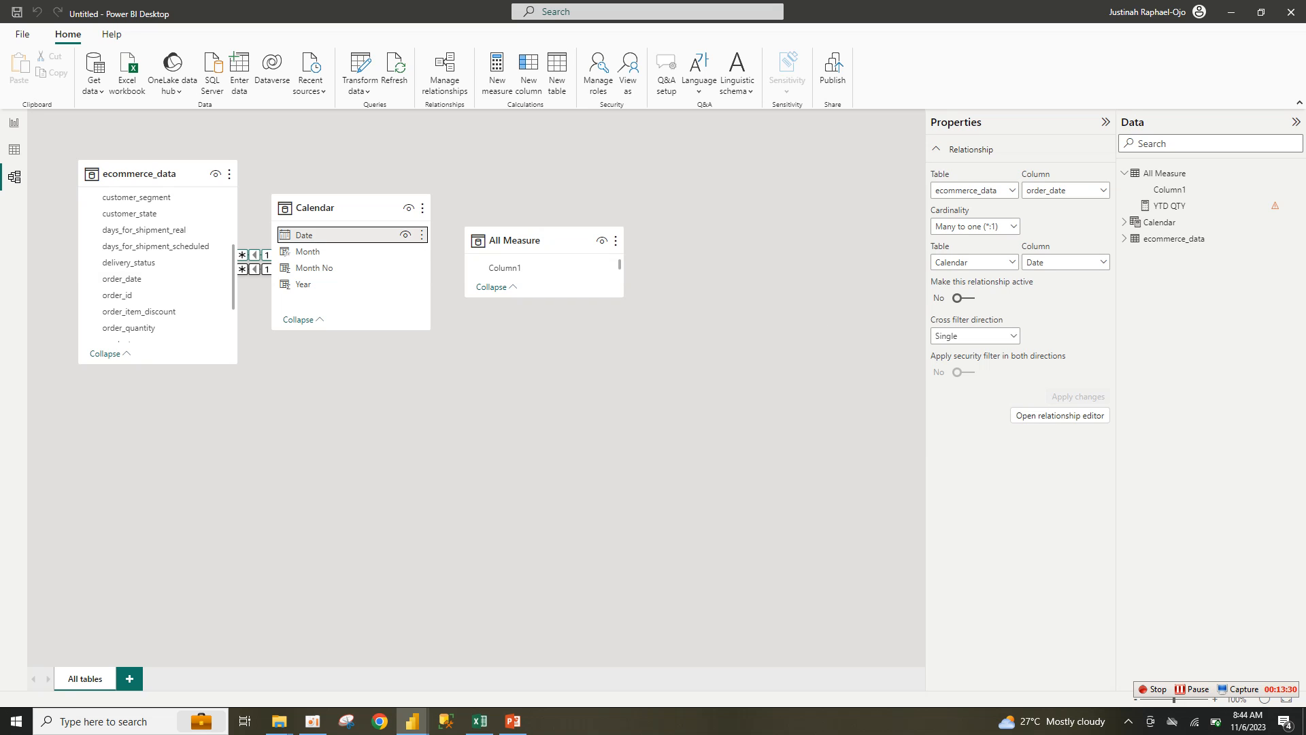
Step: Delete the mistaken customer_region relationship and move the Calendar table below the others
click(254, 255)
right_click(247, 255)
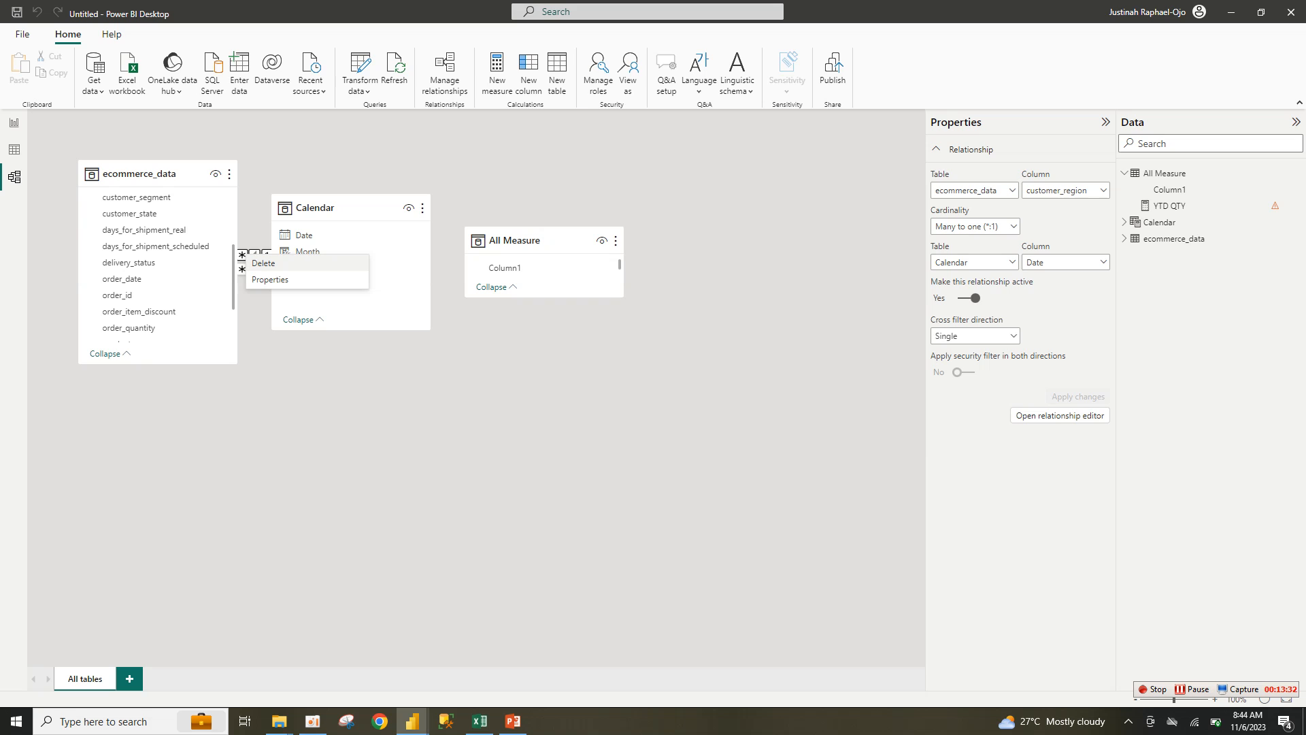
click(263, 264)
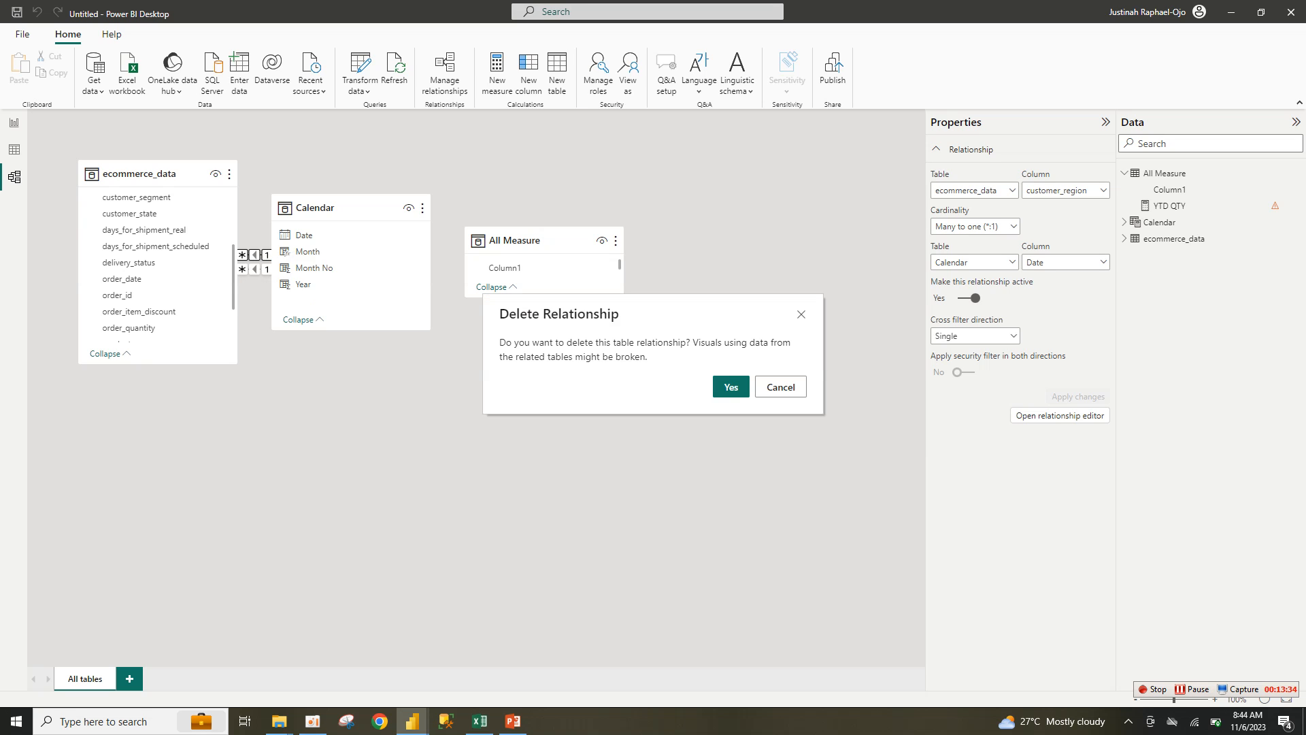
click(730, 387)
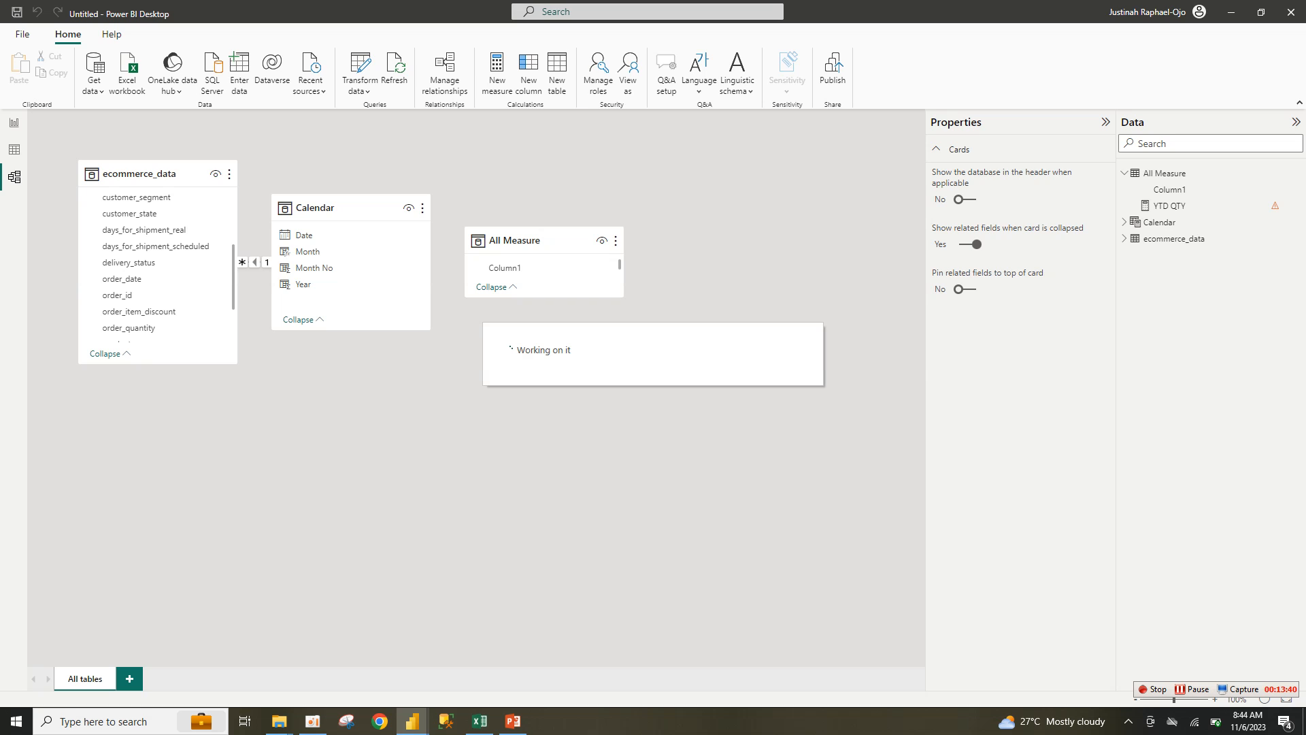
drag(353, 208, 417, 340)
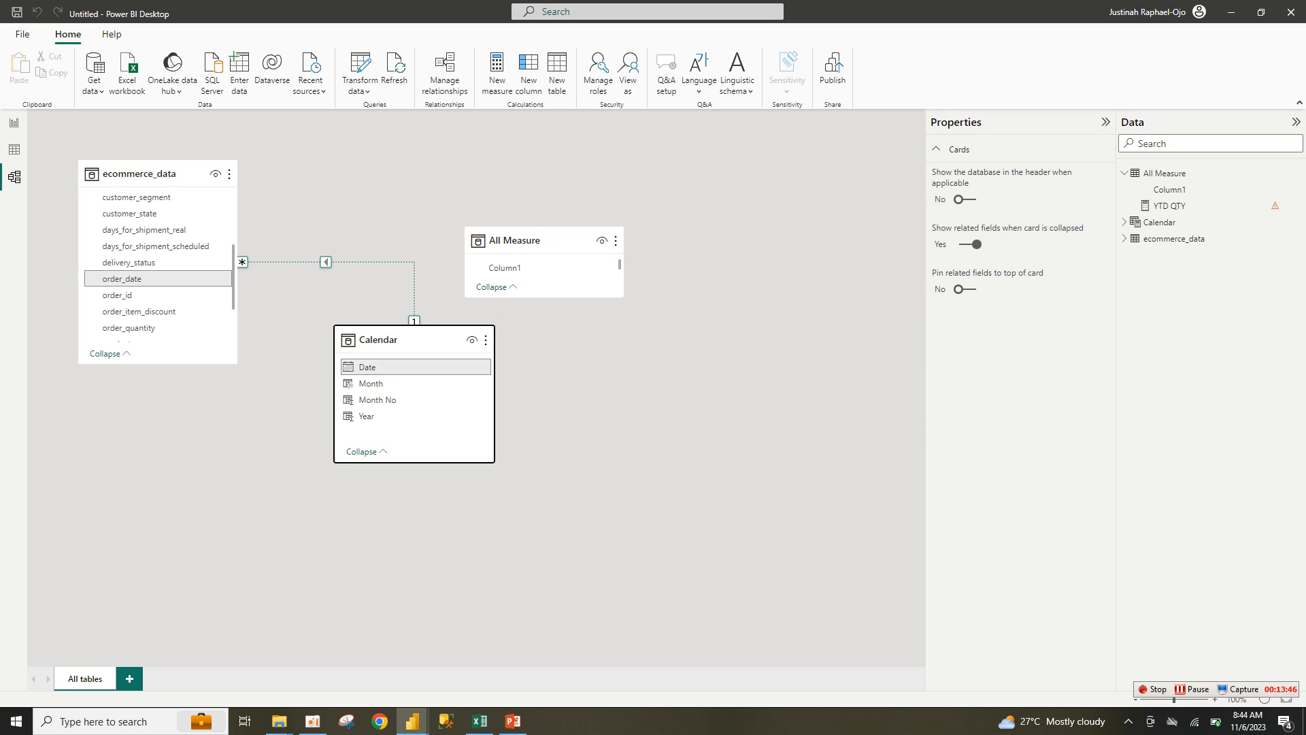
click(14, 122)
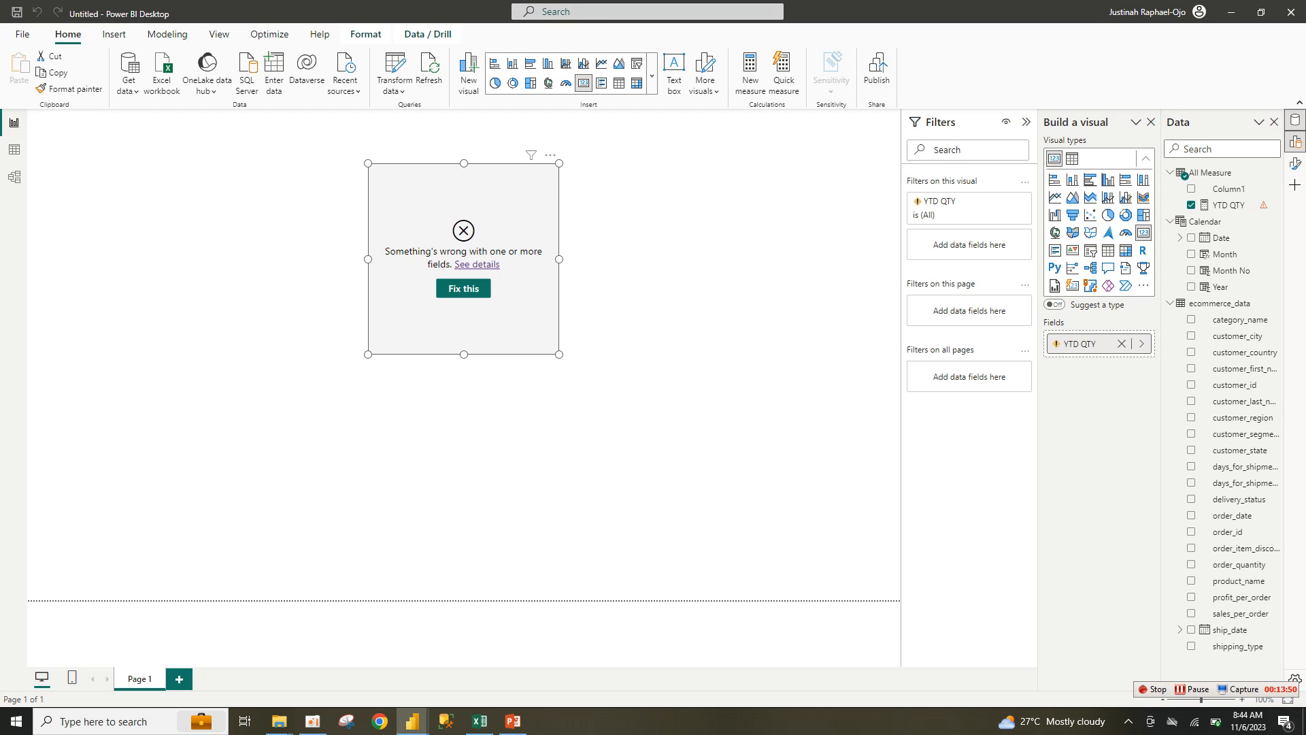
Step: Remove the broken field from the card and set YTD QTY's date argument back to 'Calendar'[Date]
click(1122, 343)
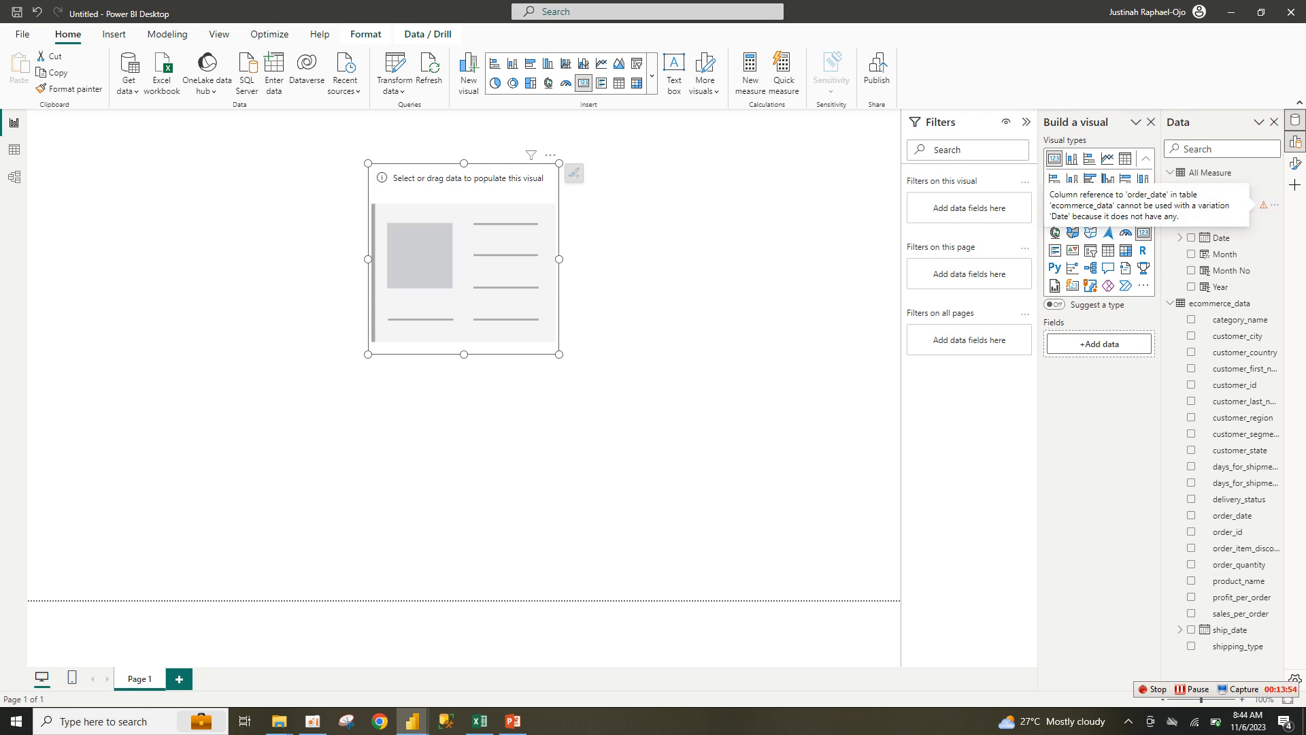
double_click(1263, 205)
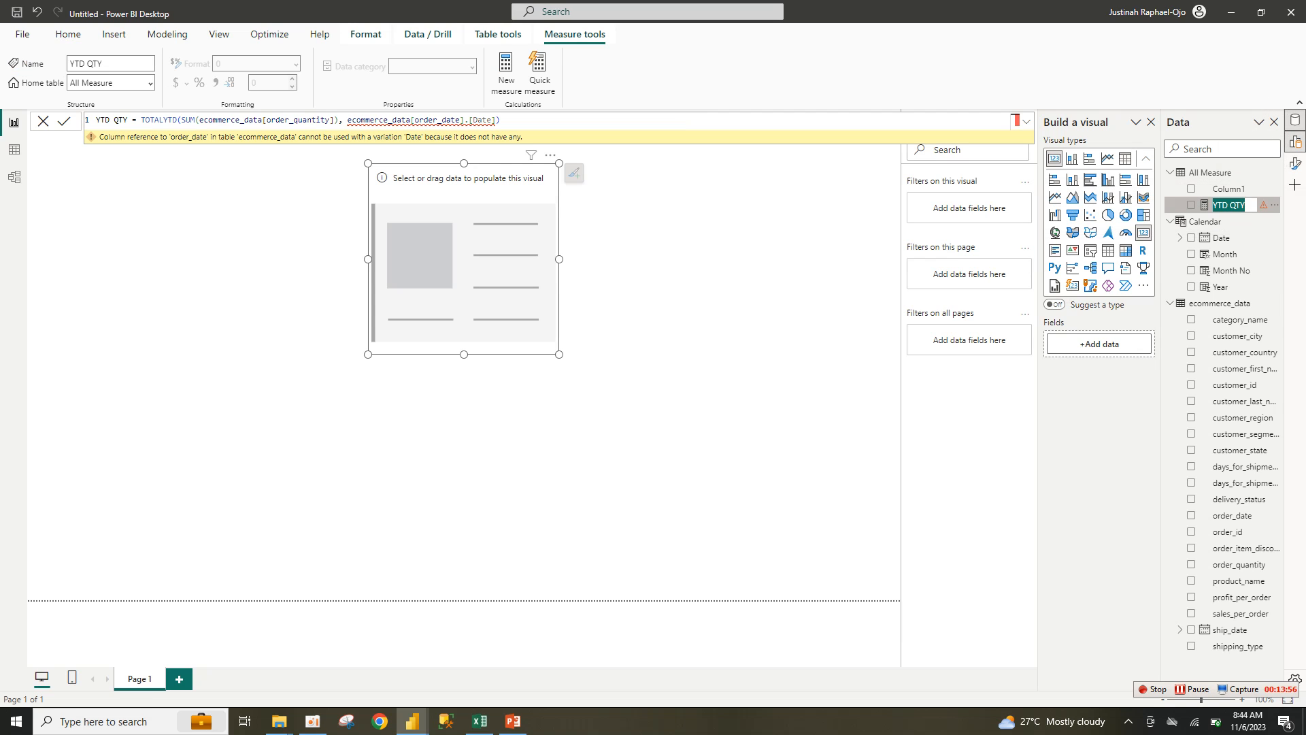
click(498, 120)
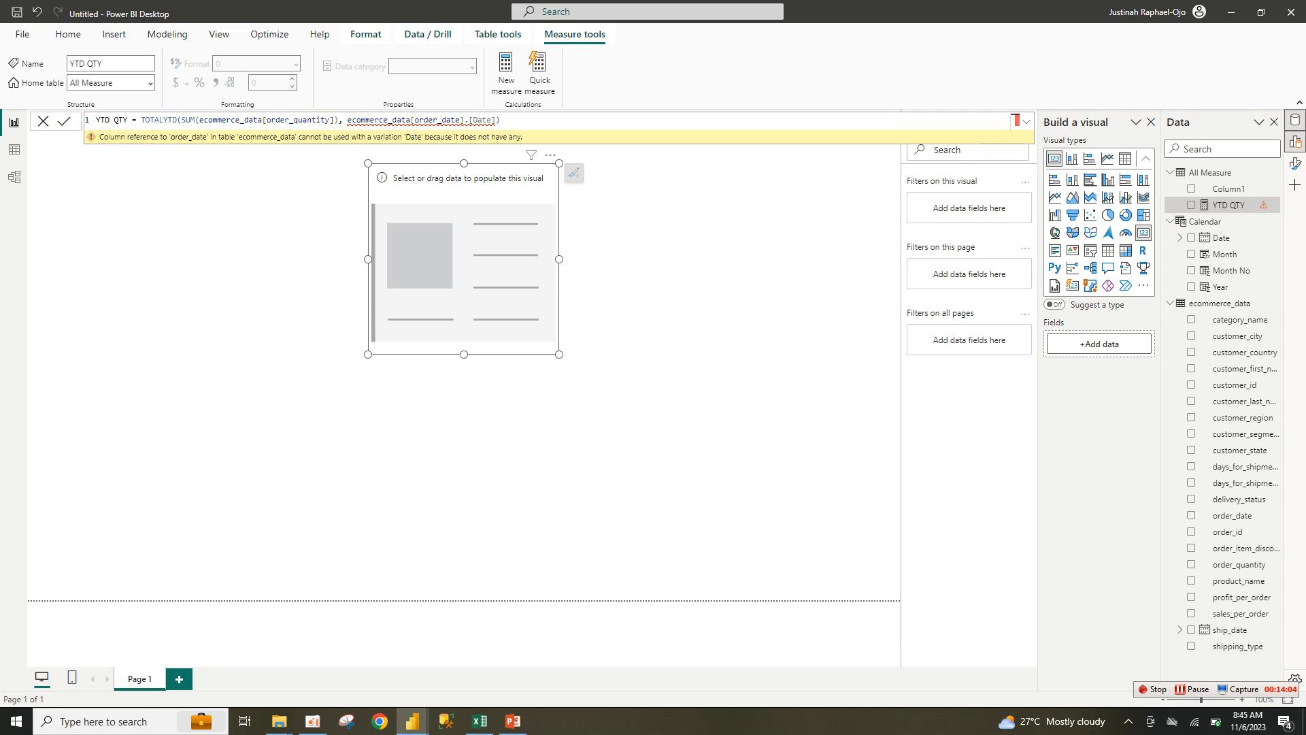
key(BackSpace)
key(BackSpace)
key(BackSpace)
key(BackSpace)
key(BackSpace)
key(BackSpace)
key(BackSpace)
key(BackSpace)
key(BackSpace)
key(BackSpace)
key(BackSpace)
key(BackSpace)
key(BackSpace)
key(BackSpace)
key(BackSpace)
key(BackSpace)
key(BackSpace)
key(BackSpace)
key(BackSpace)
key(BackSpace)
key(BackSpace)
key(BackSpace)
key(BackSpace)
key(BackSpace)
key(BackSpace)
key(BackSpace)
key(BackSpace)
key(BackSpace)
key(BackSpace)
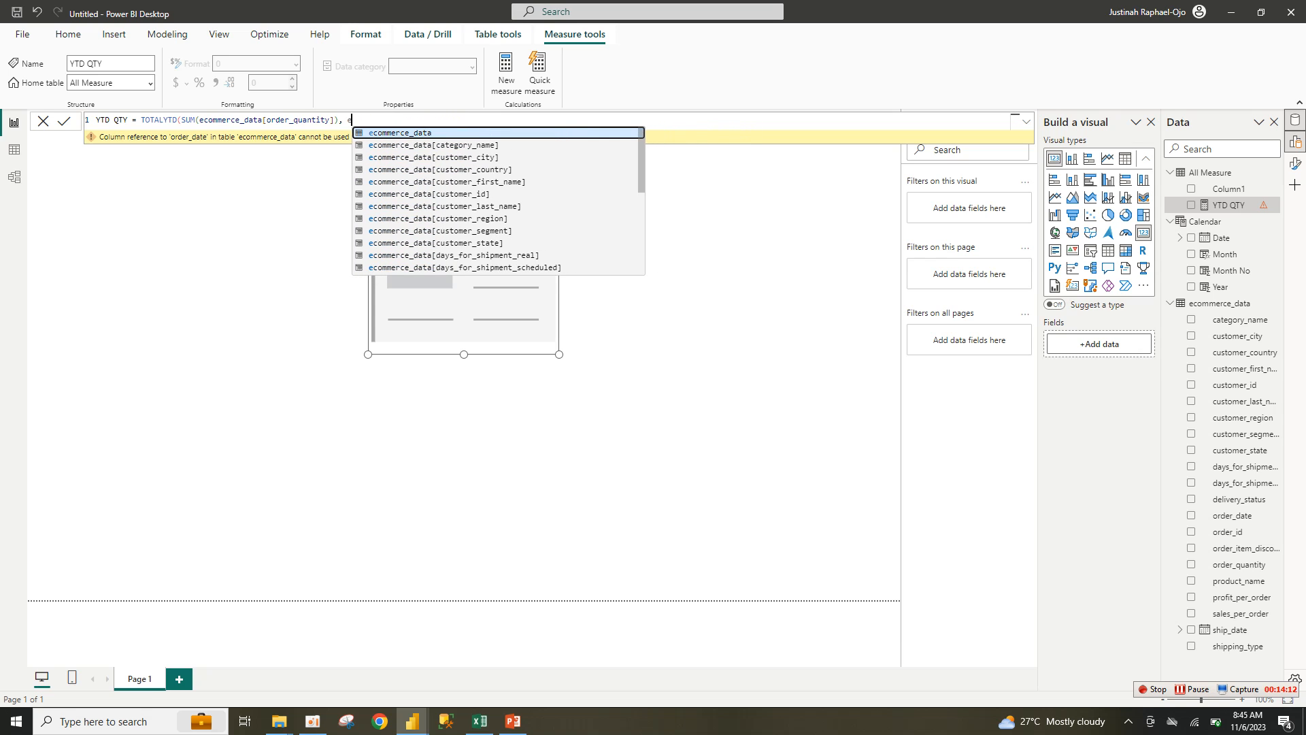
text(CA)
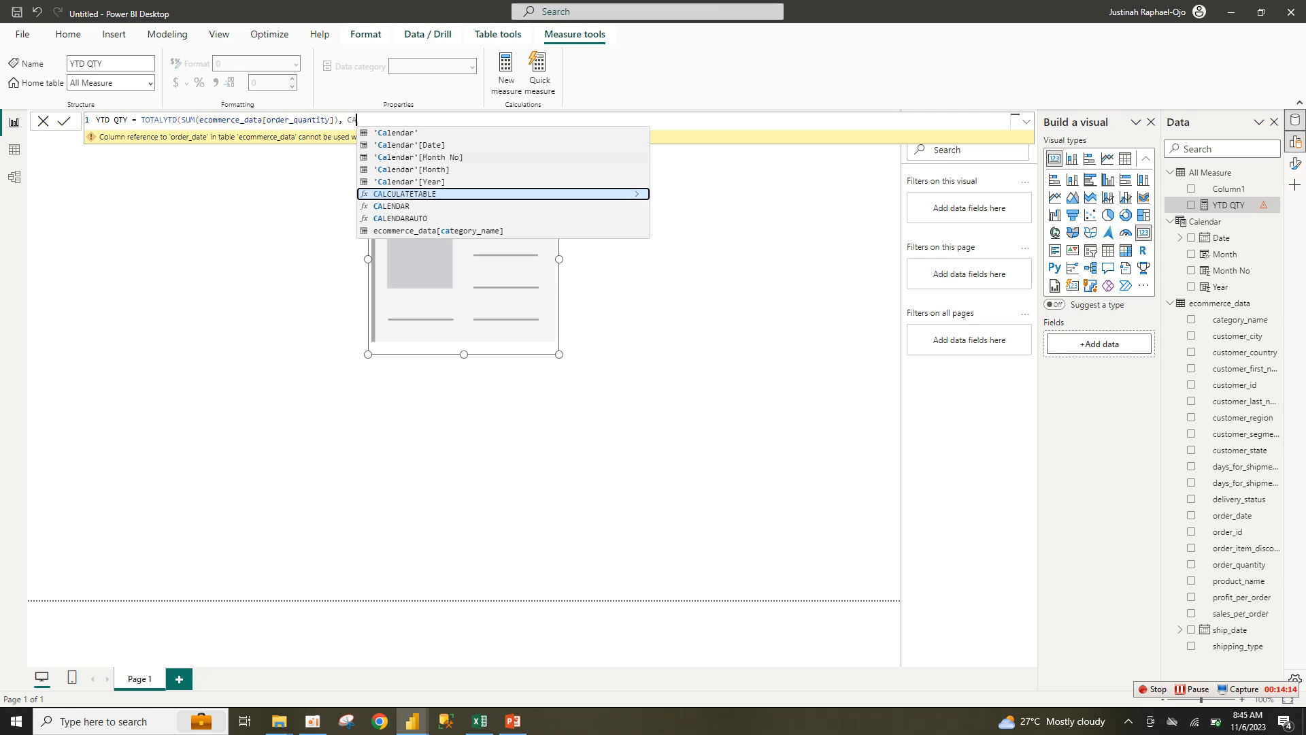
click(408, 145)
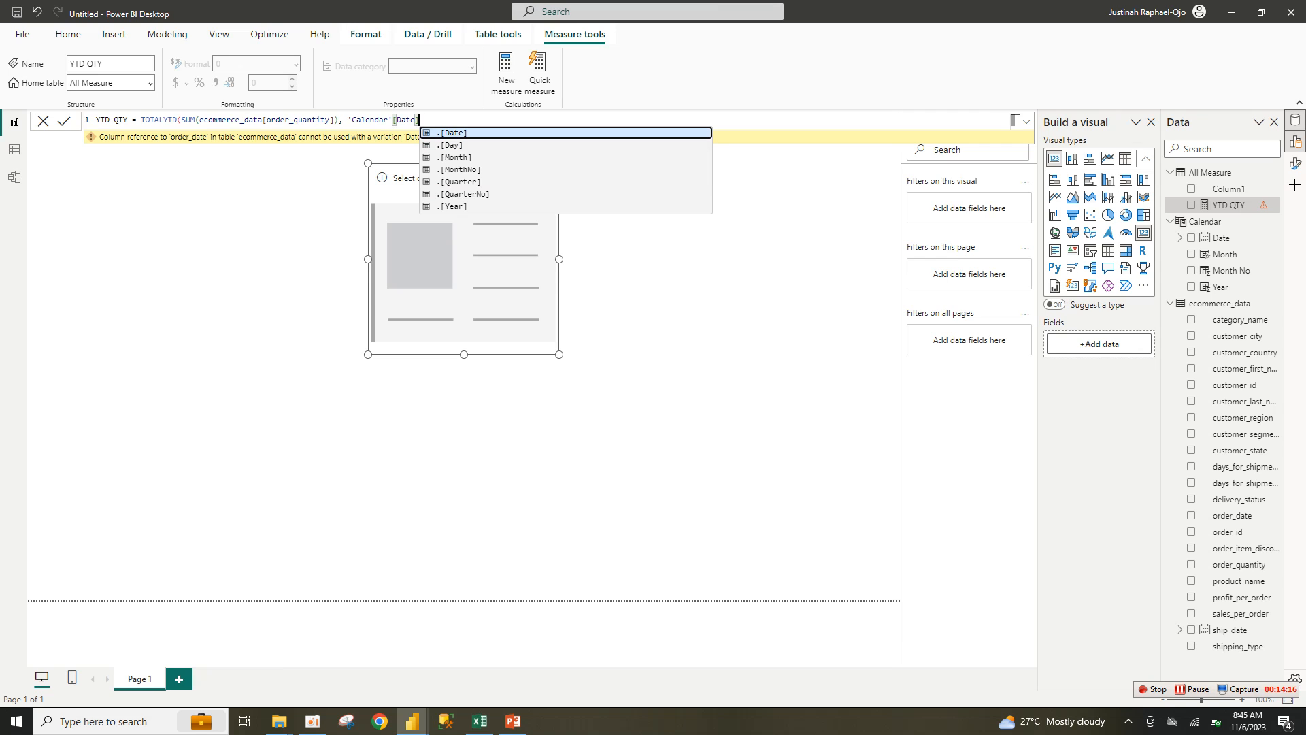
text())
key(Return)
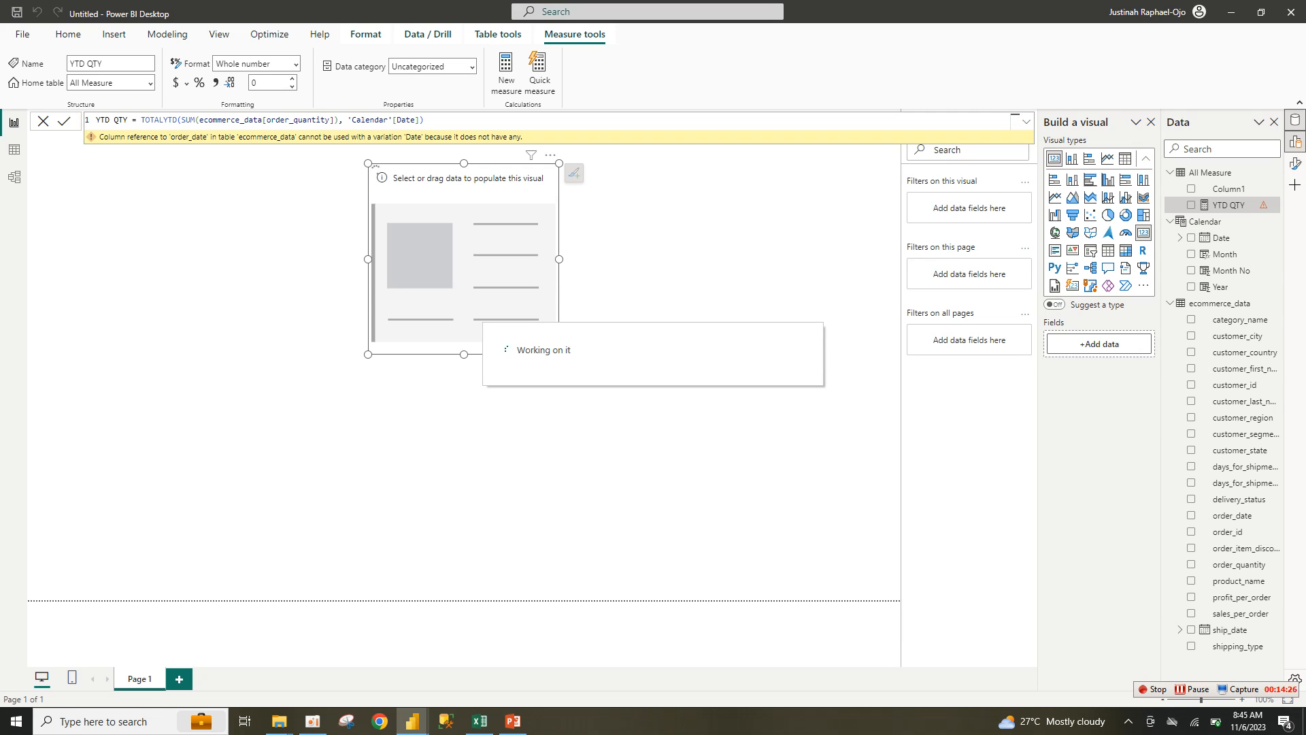
Step: Check the finished ytd dashboard's YTD QTY formula, then reselect the card and reopen YTD QTY's formula
mouse_move(413, 721)
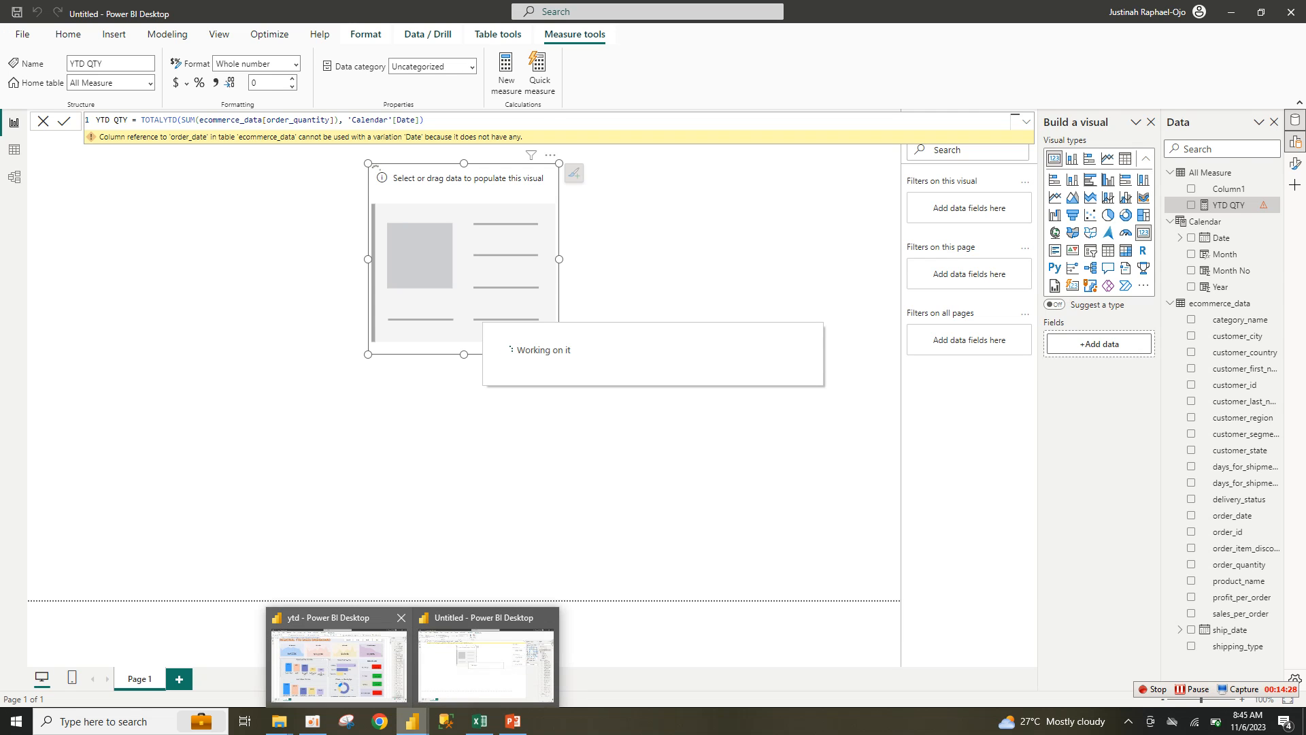
click(338, 674)
key(ctrl+a)
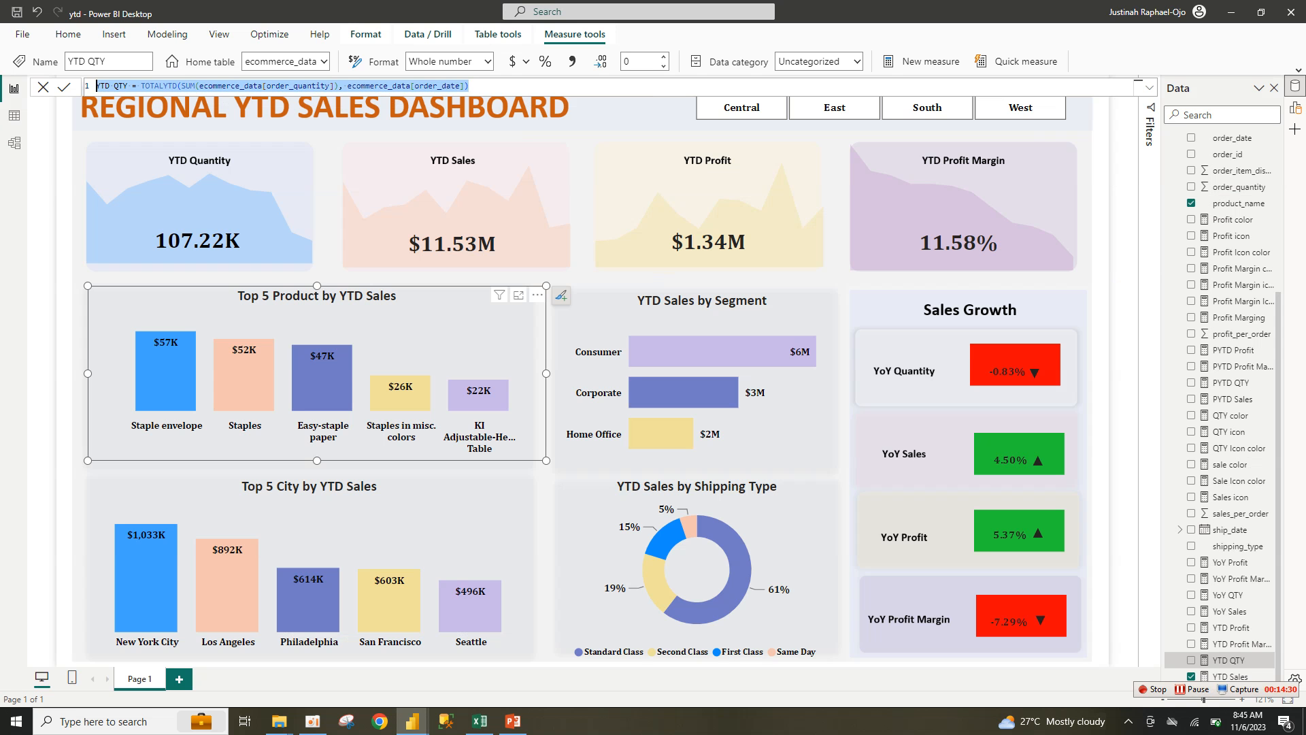
key(alt+Tab)
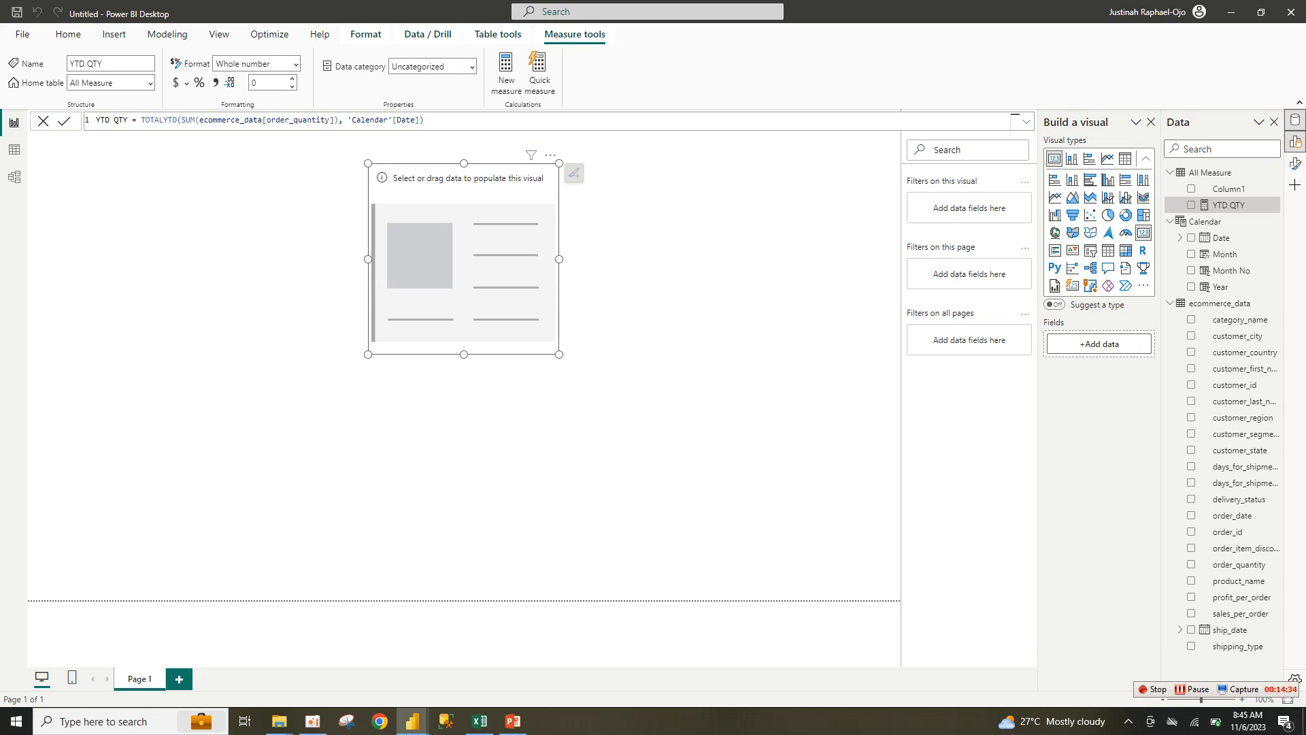
click(653, 286)
click(463, 259)
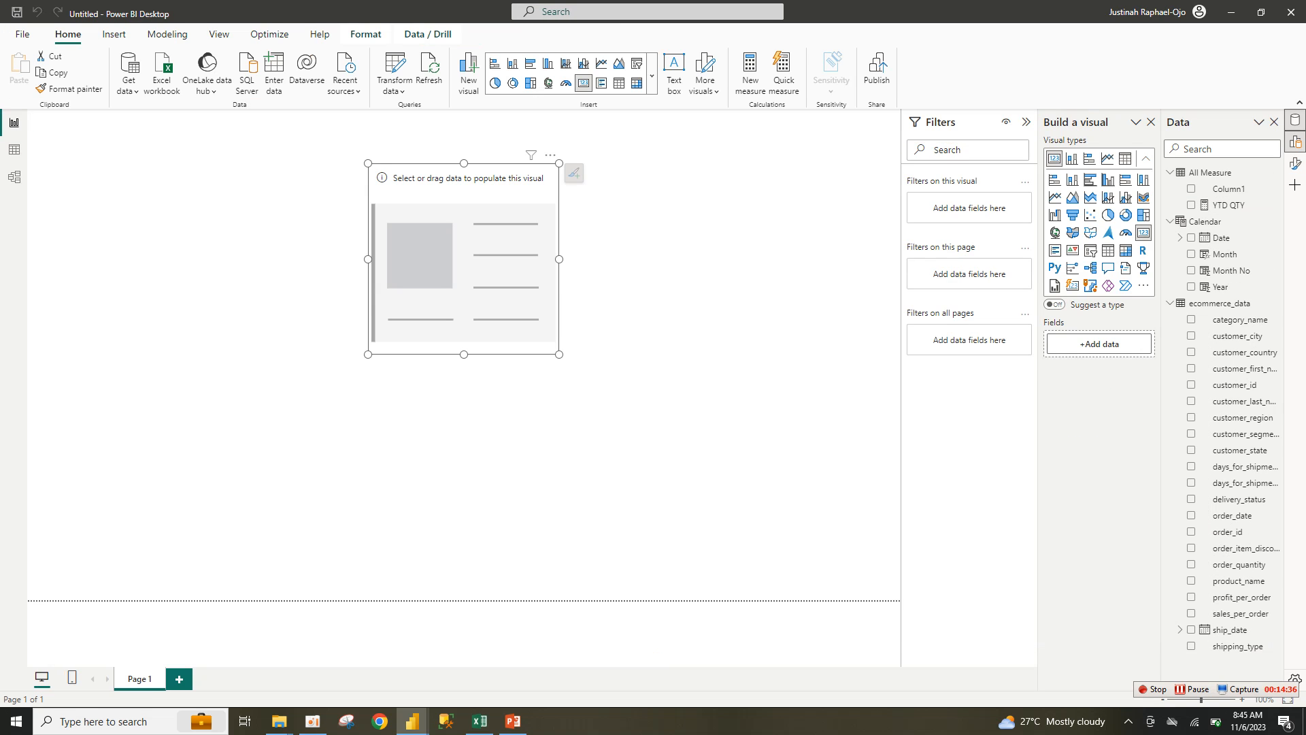
click(1228, 205)
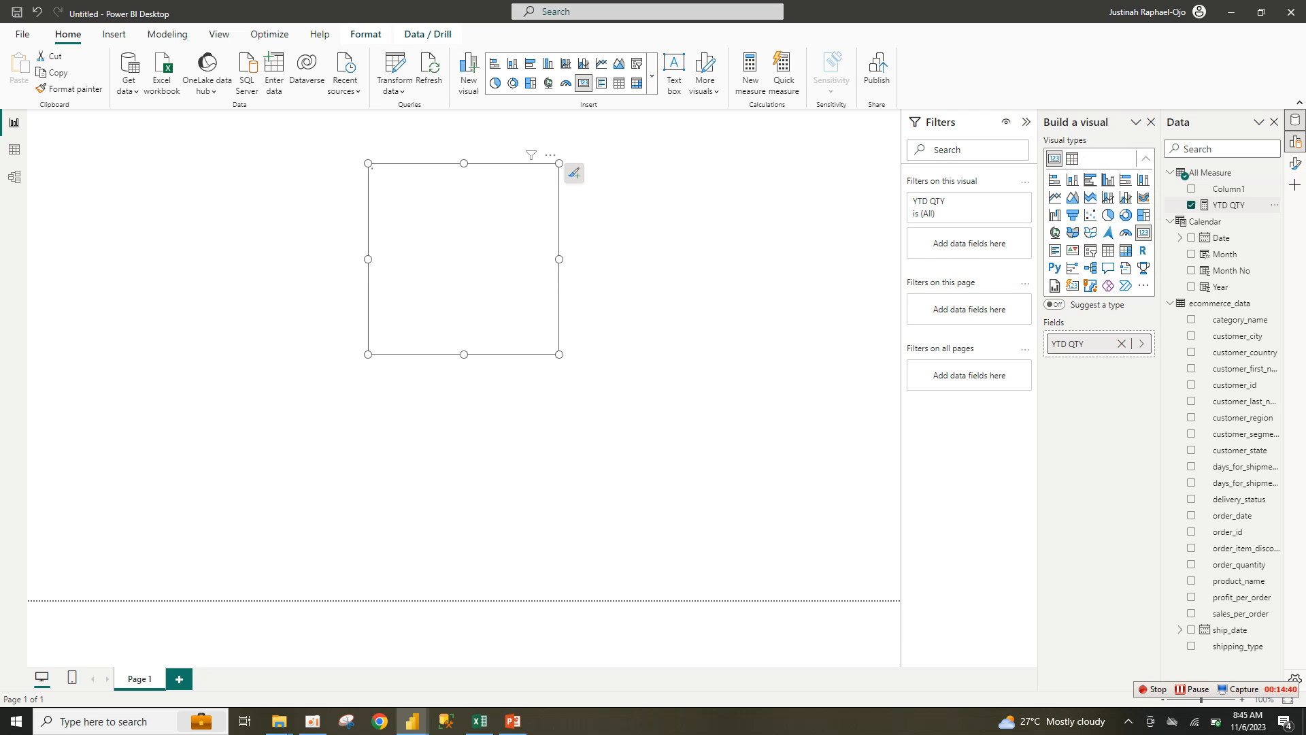
click(1191, 204)
double_click(1229, 205)
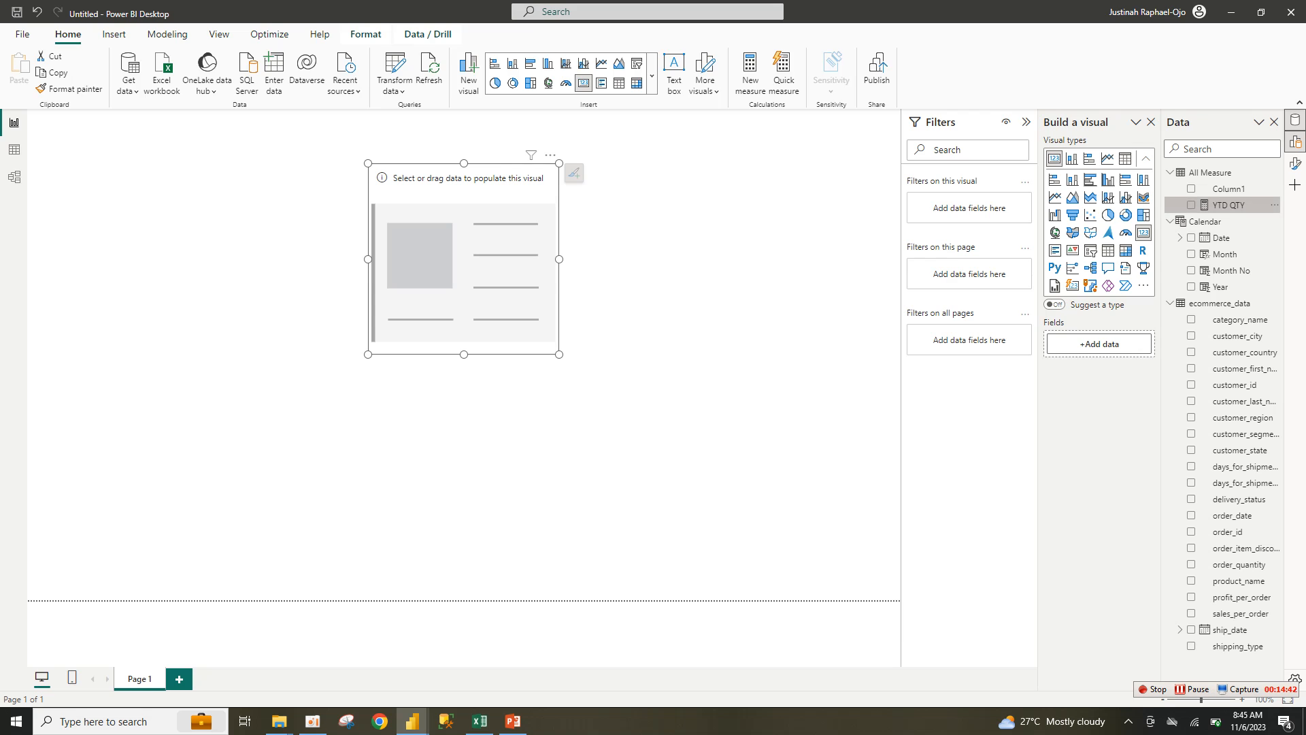
Step: Delete the 'Calendar'[Date] argument and paste in the formula ending ecommerce_data[order_date])
key(Escape)
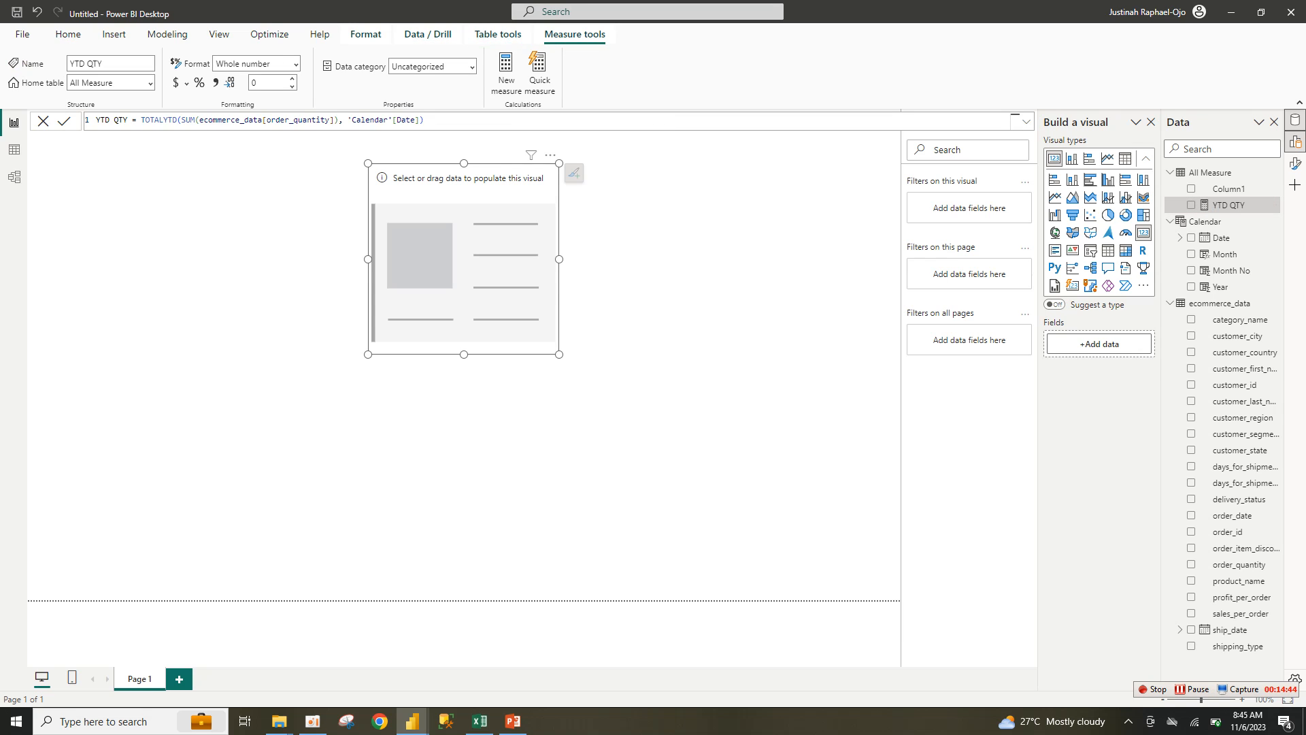
click(343, 120)
drag(347, 120, 423, 121)
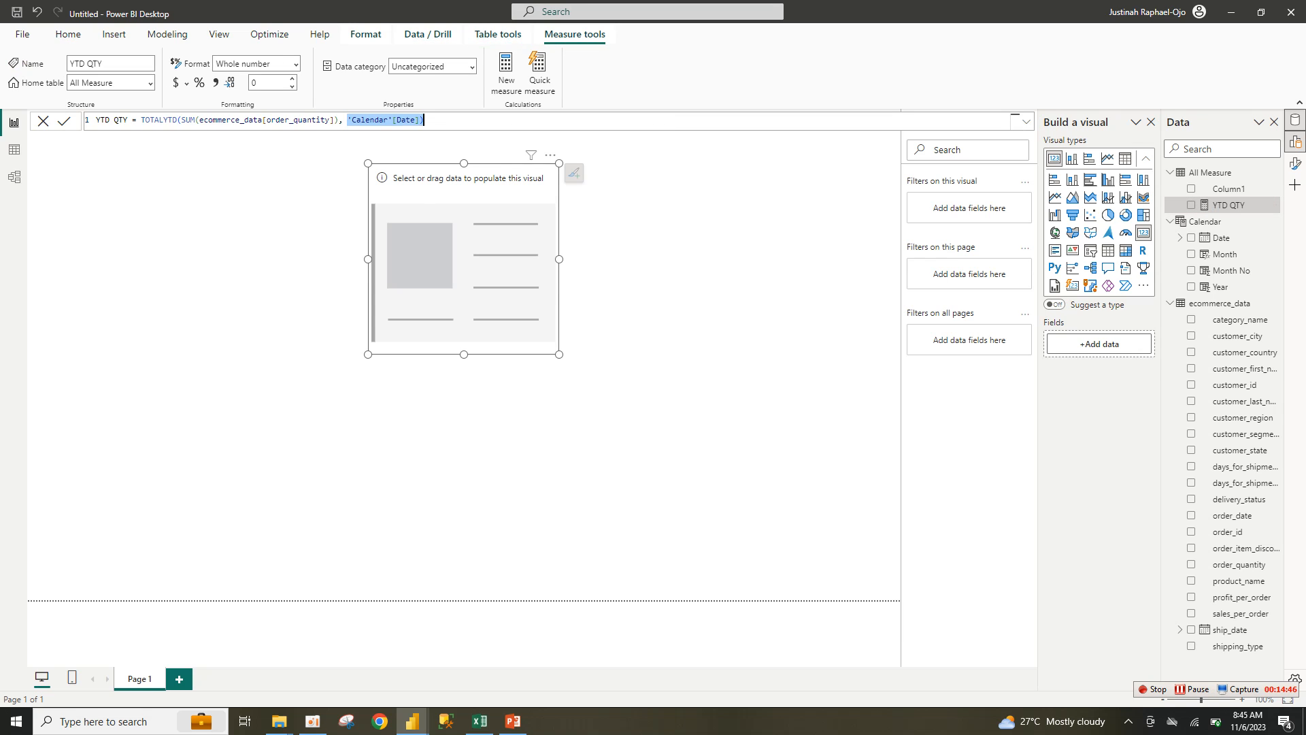
key(BackSpace)
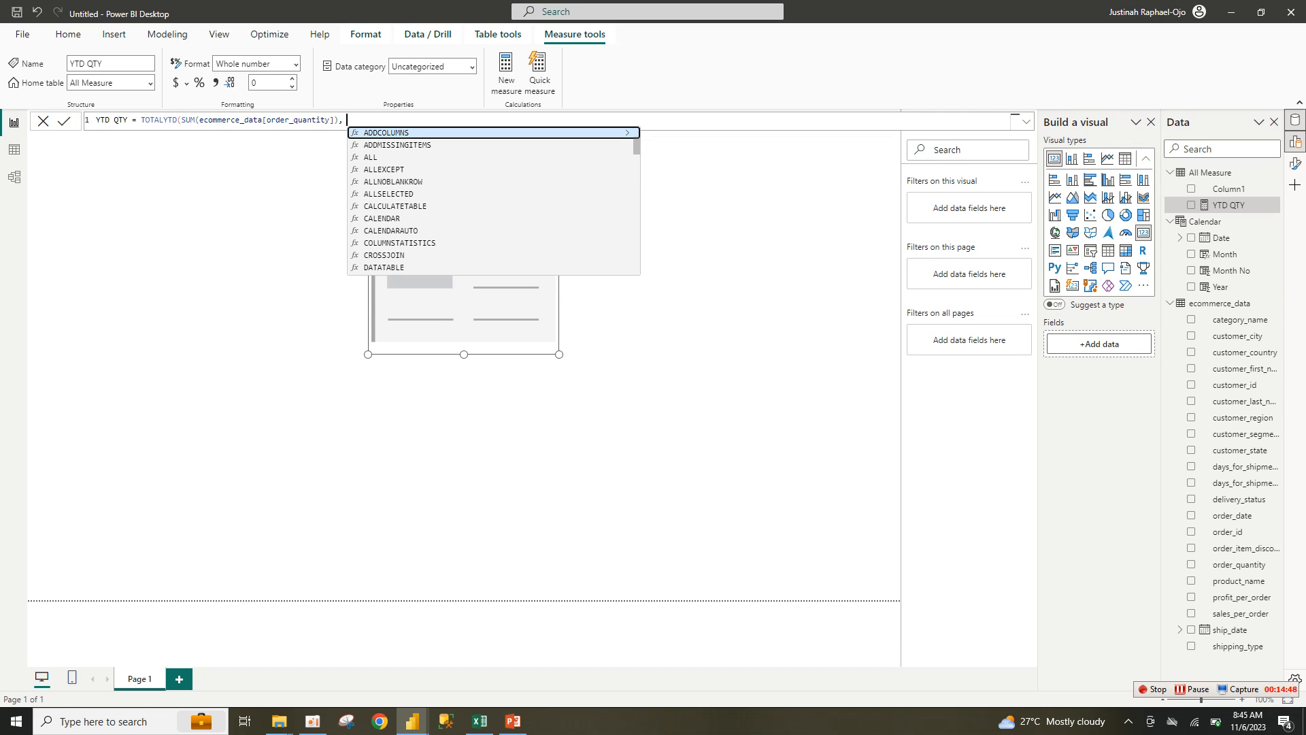
key(BackSpace)
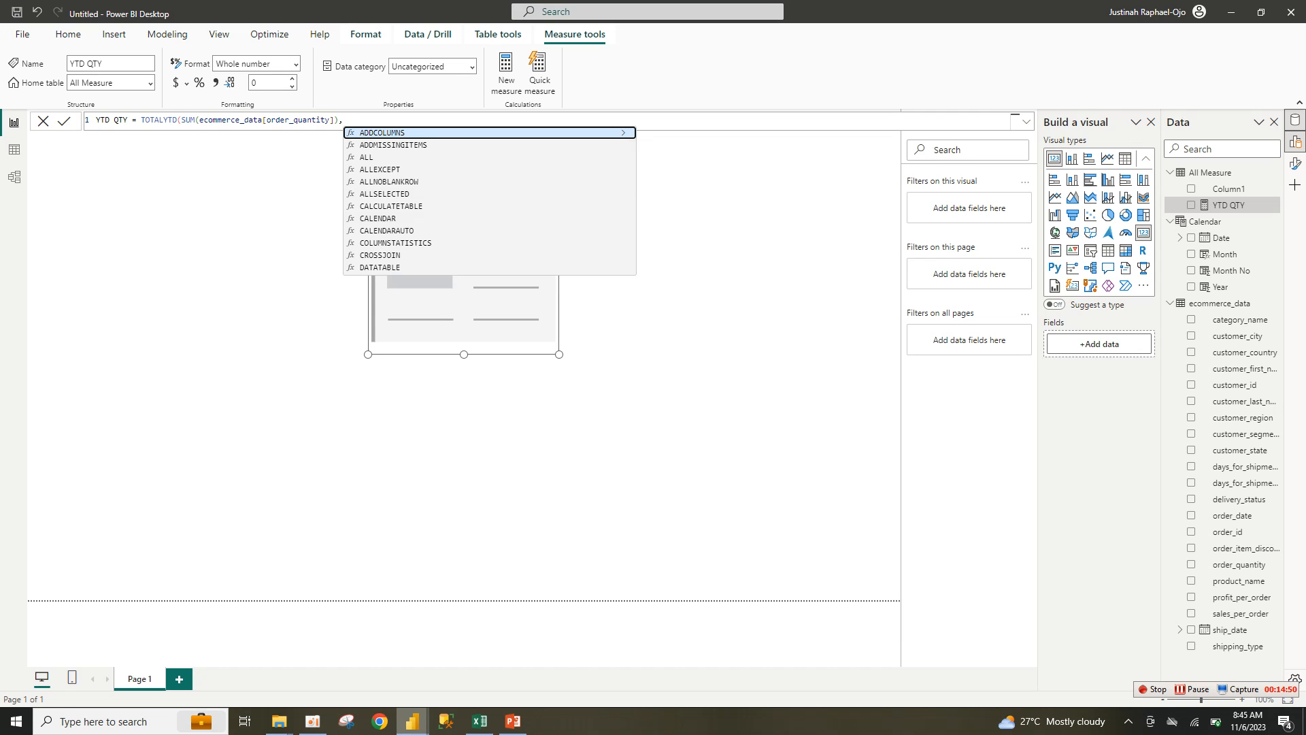
mouse_move(413, 721)
click(338, 656)
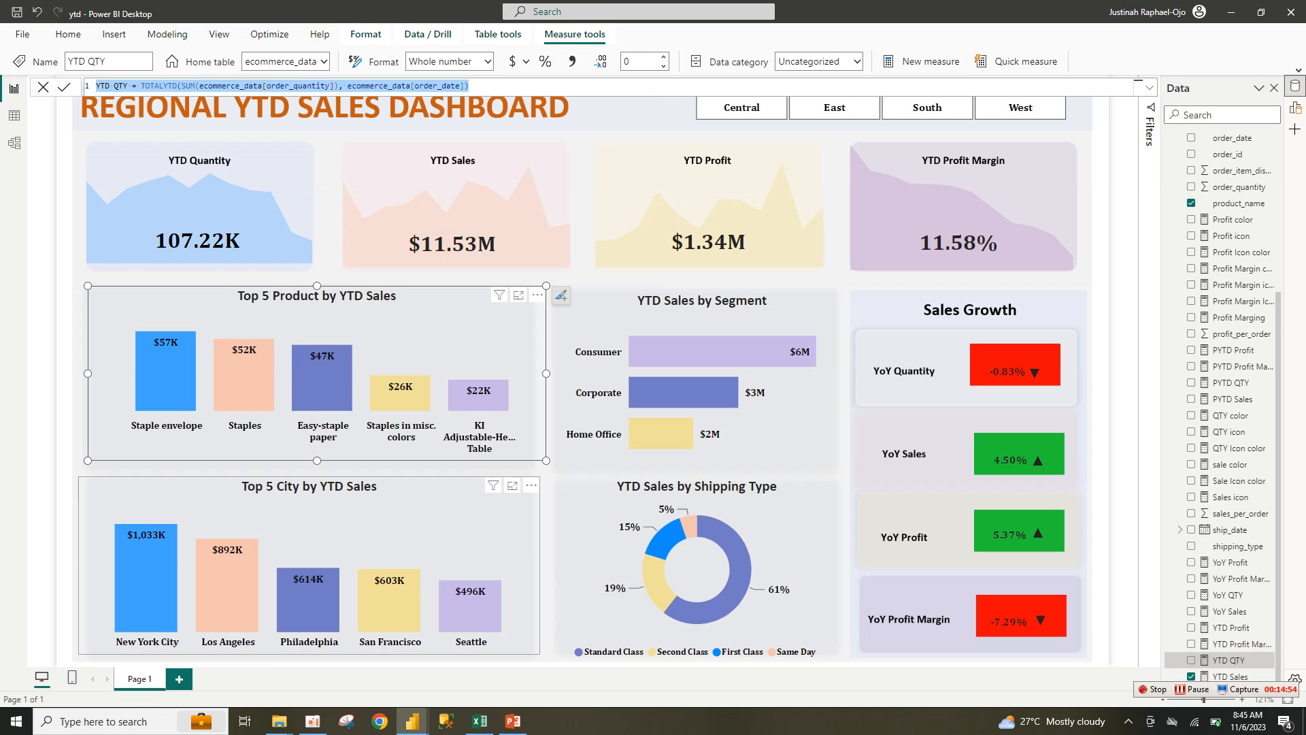
mouse_move(413, 721)
click(485, 657)
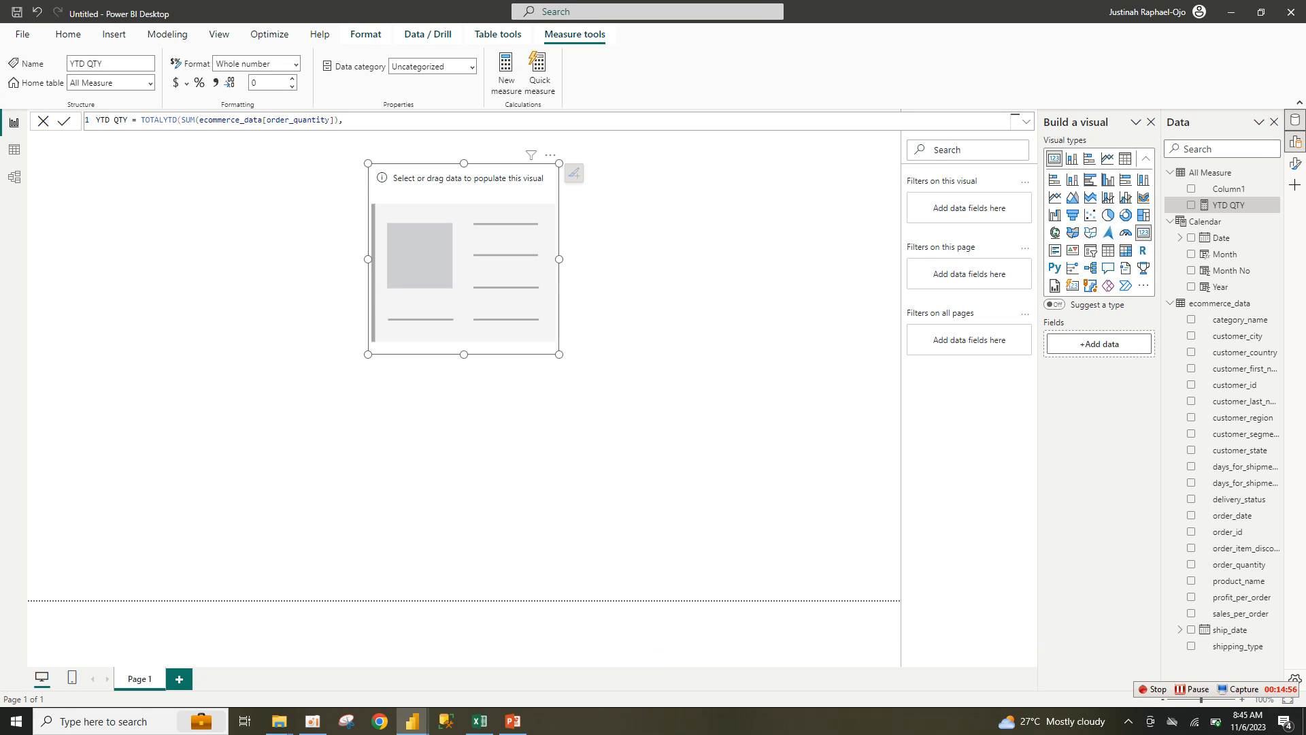
key(ctrl+a)
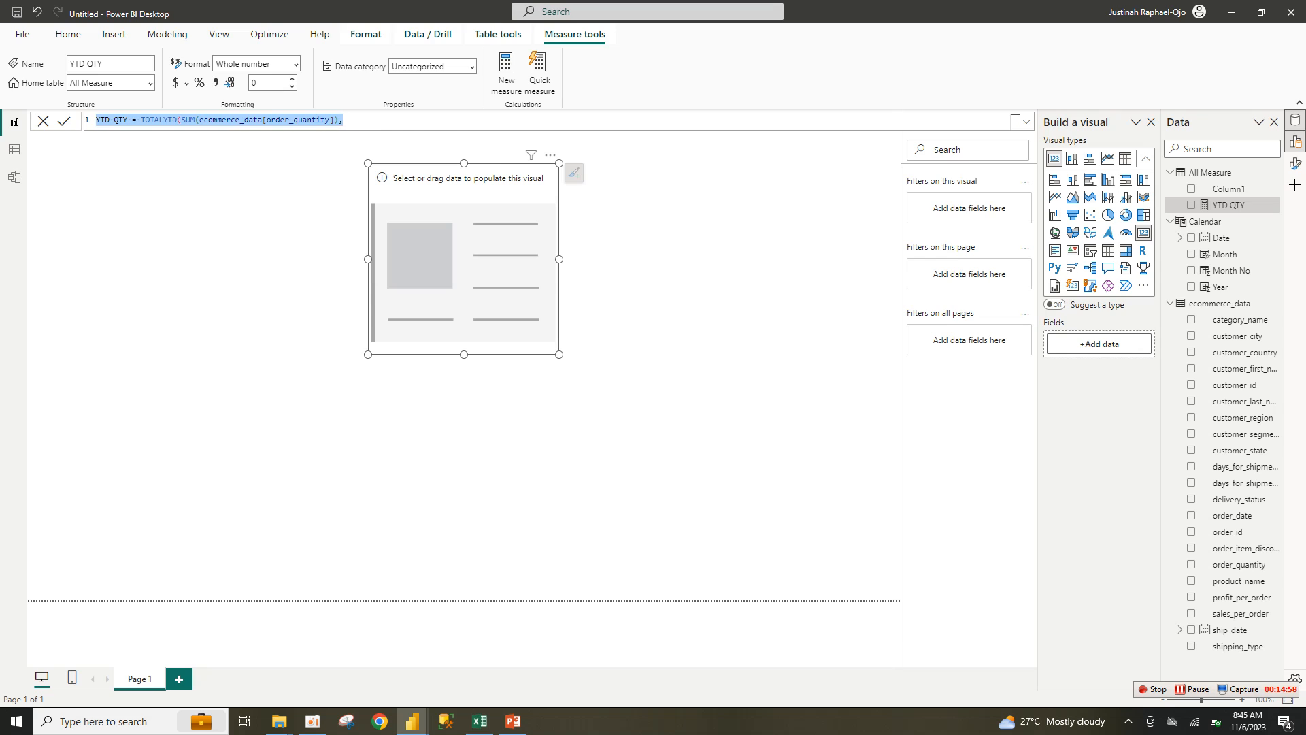
key(ctrl+v)
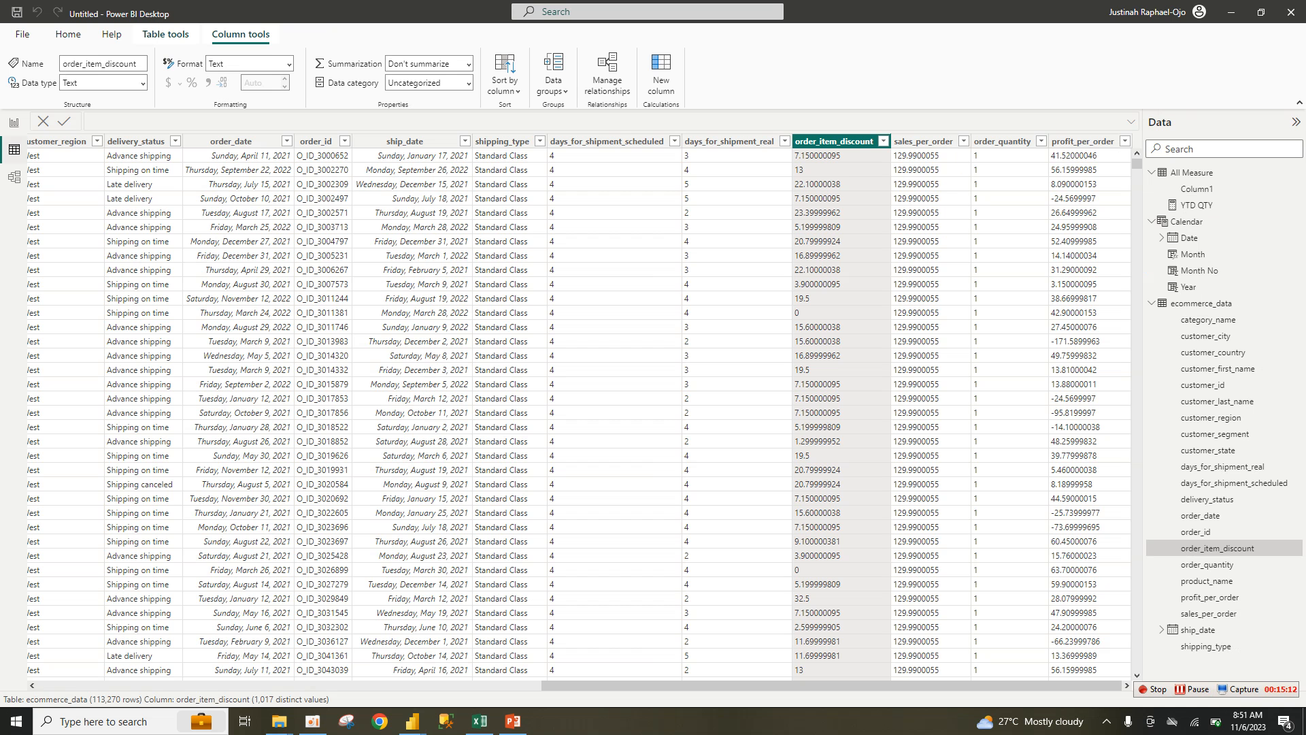
click(13, 123)
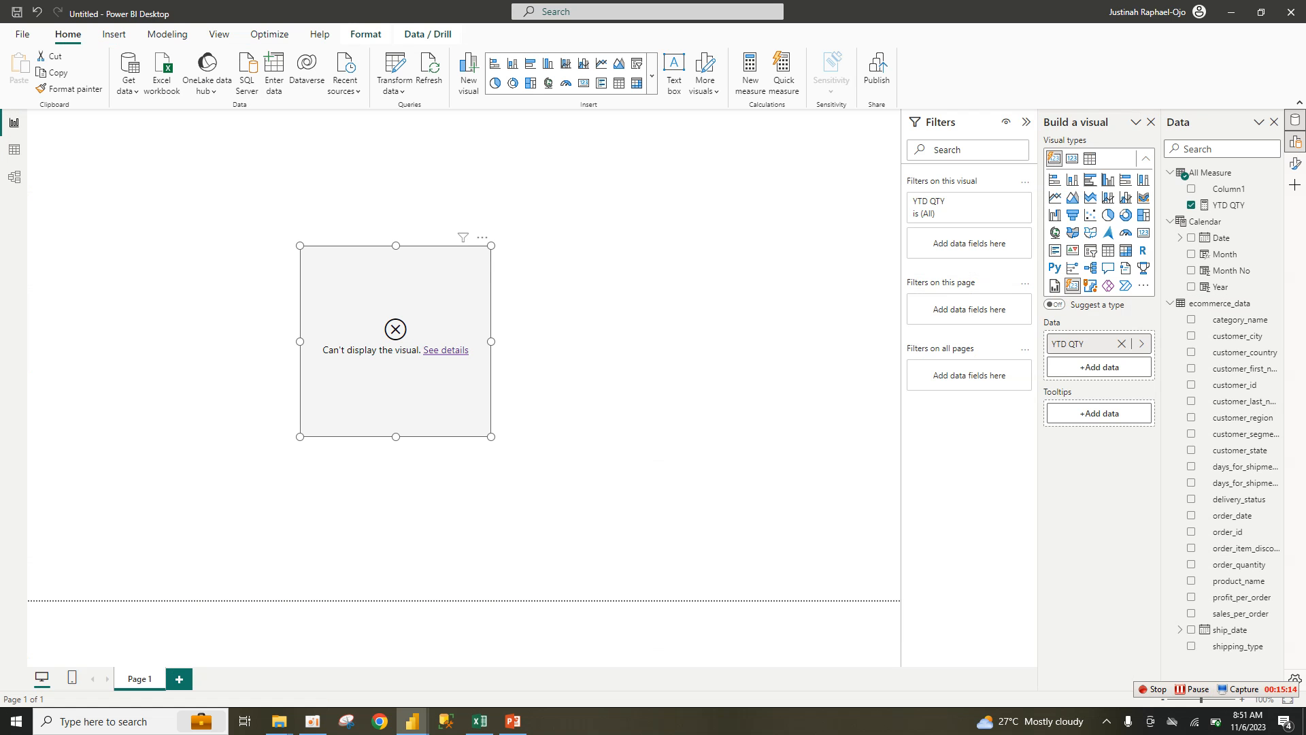
click(446, 349)
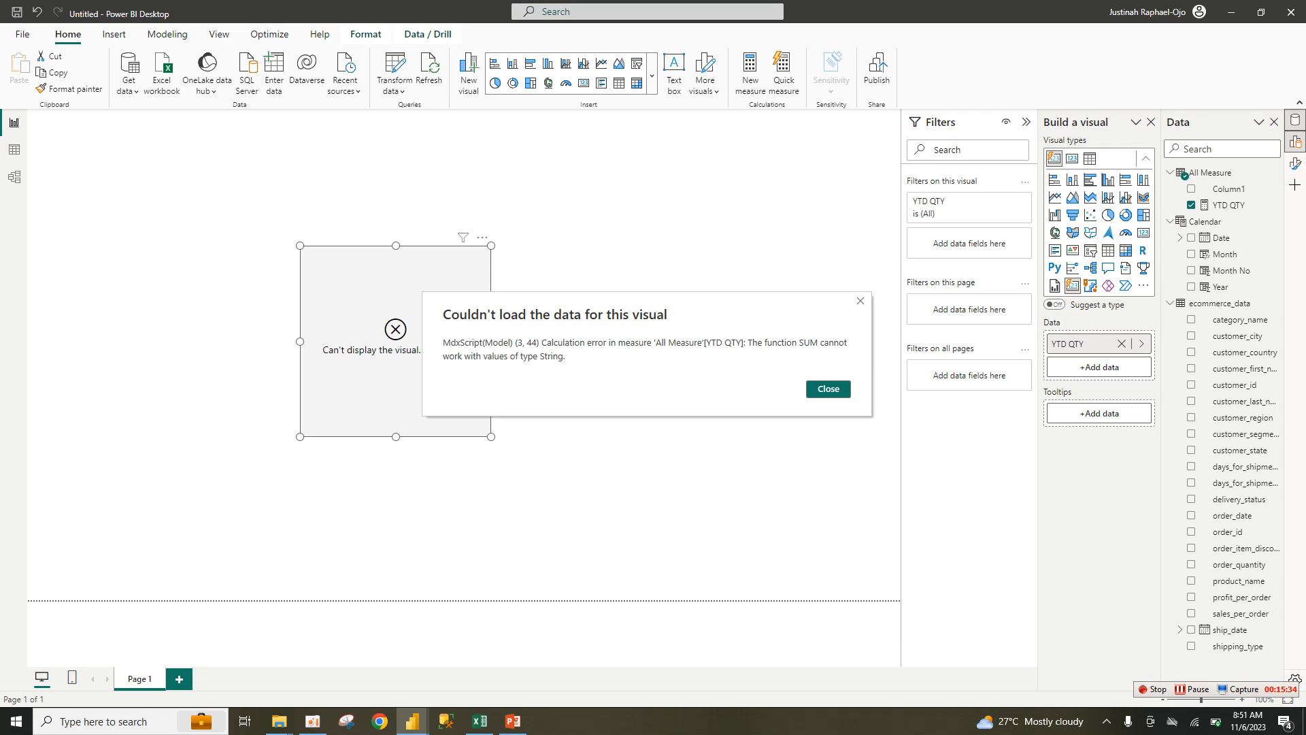
click(828, 389)
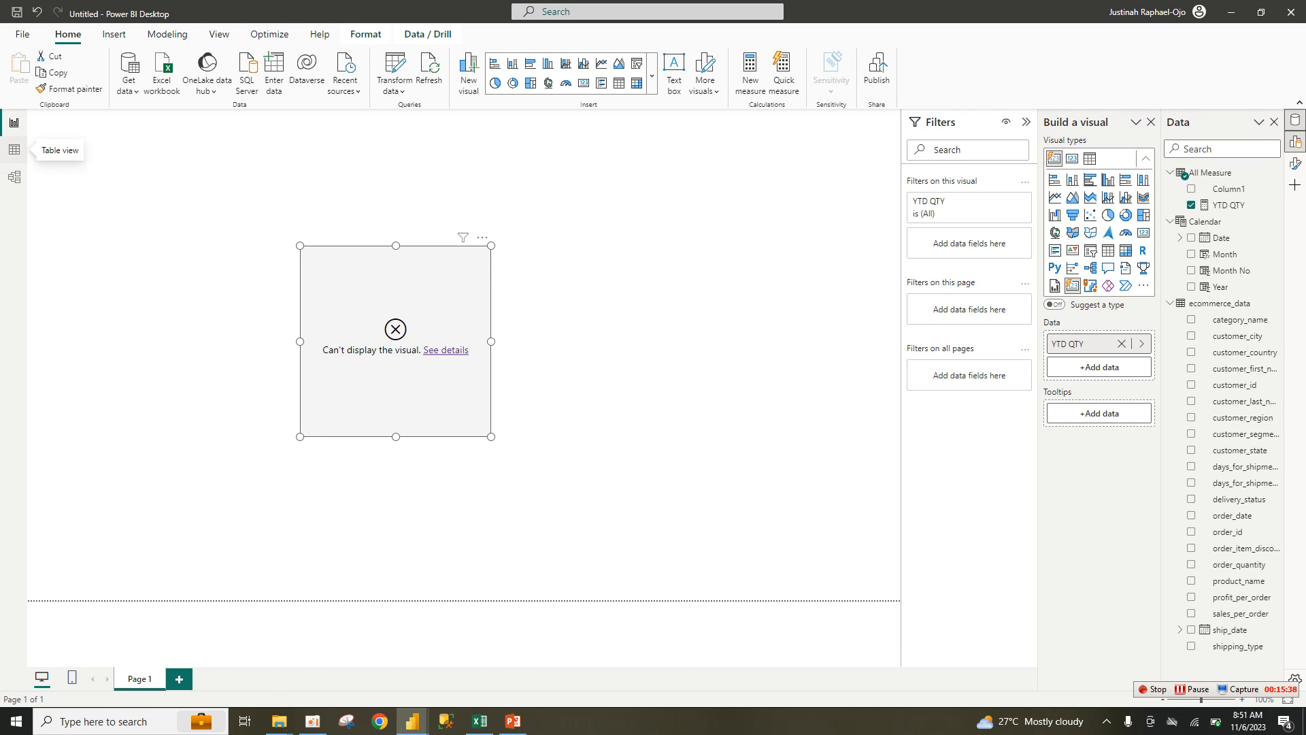
click(15, 149)
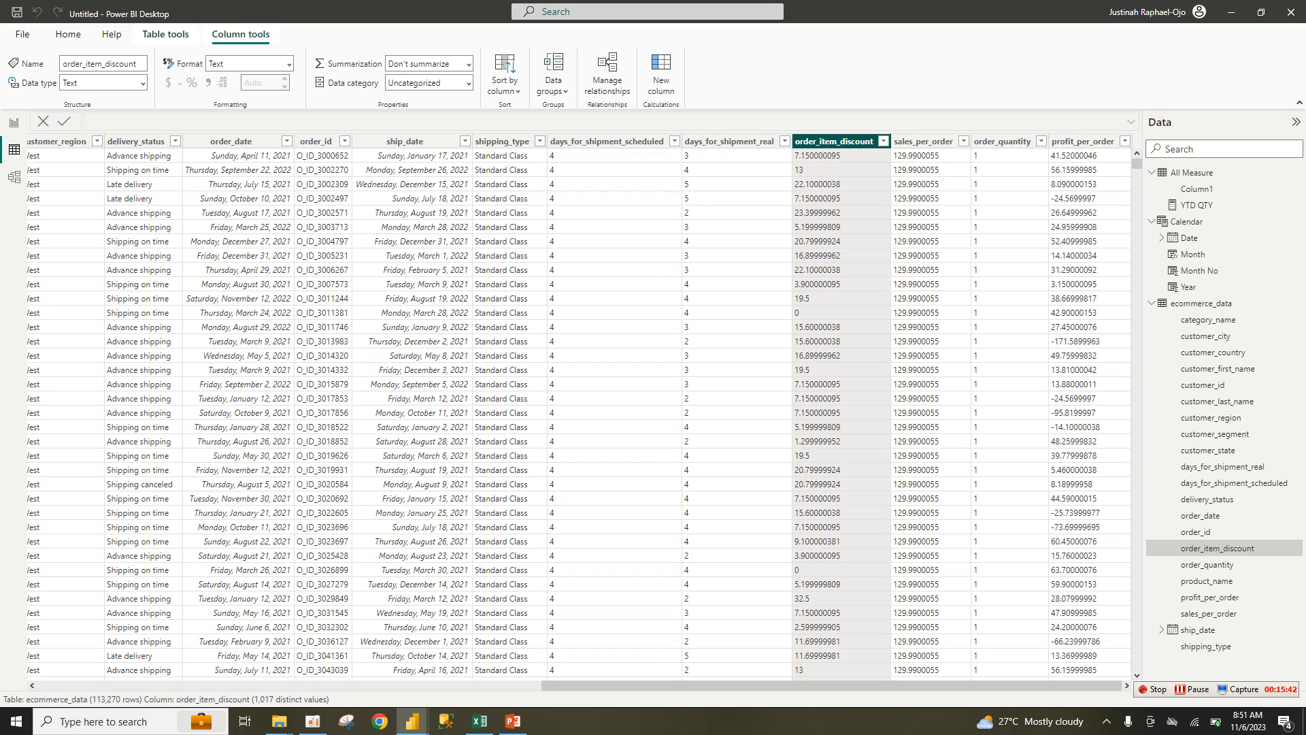
Step: Convert the order_item_discount and sales_per_order columns to Whole number
click(143, 82)
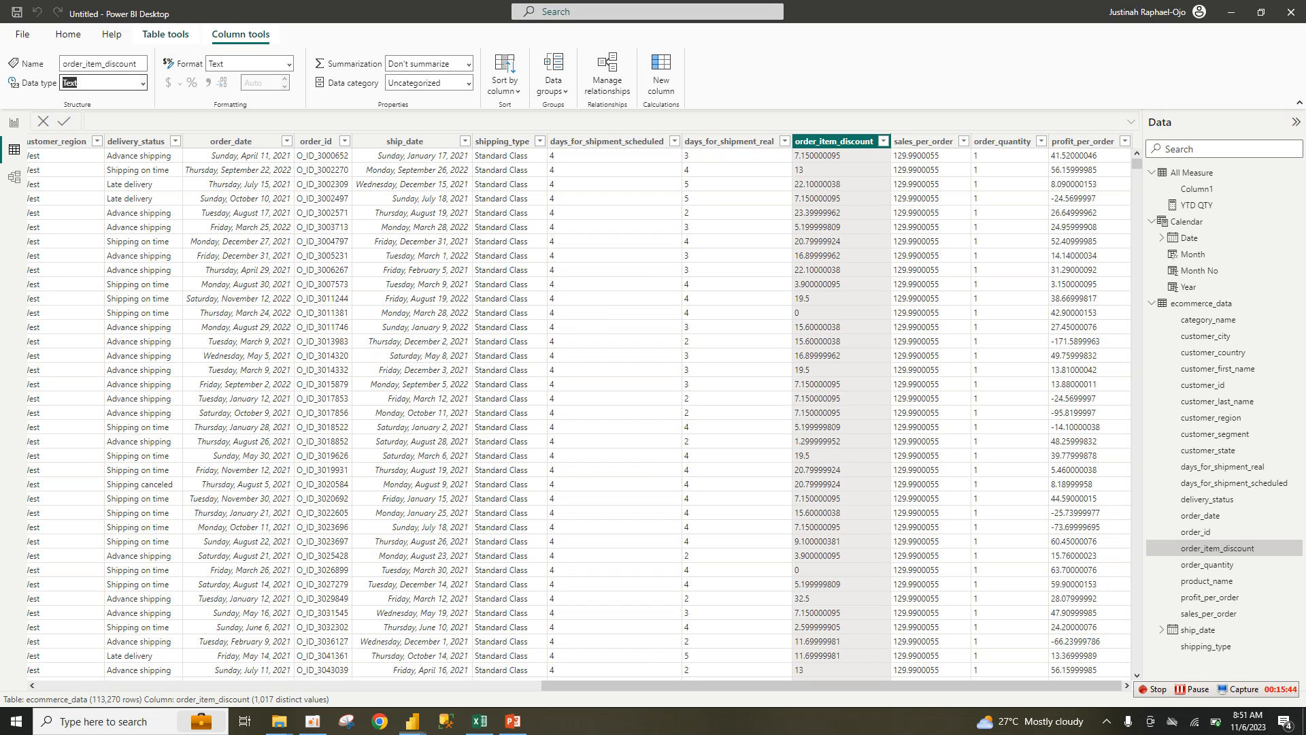
click(100, 102)
click(731, 414)
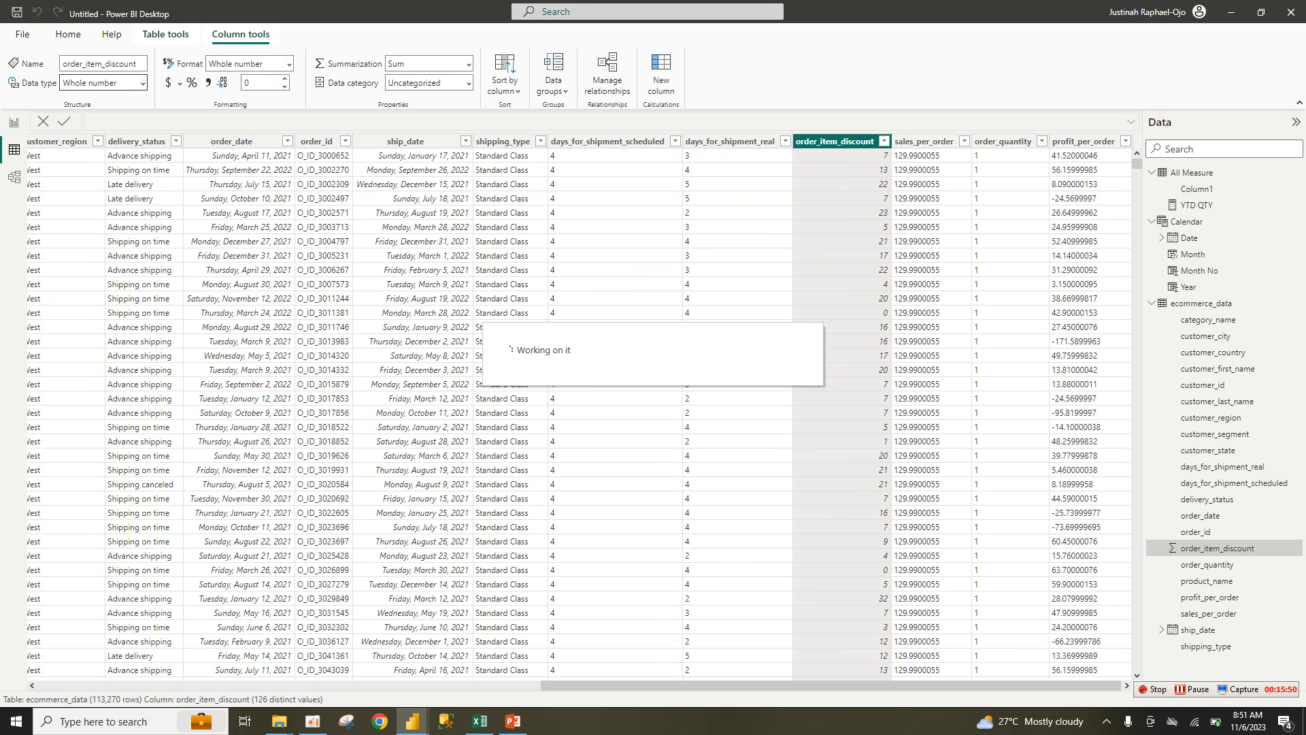
click(923, 141)
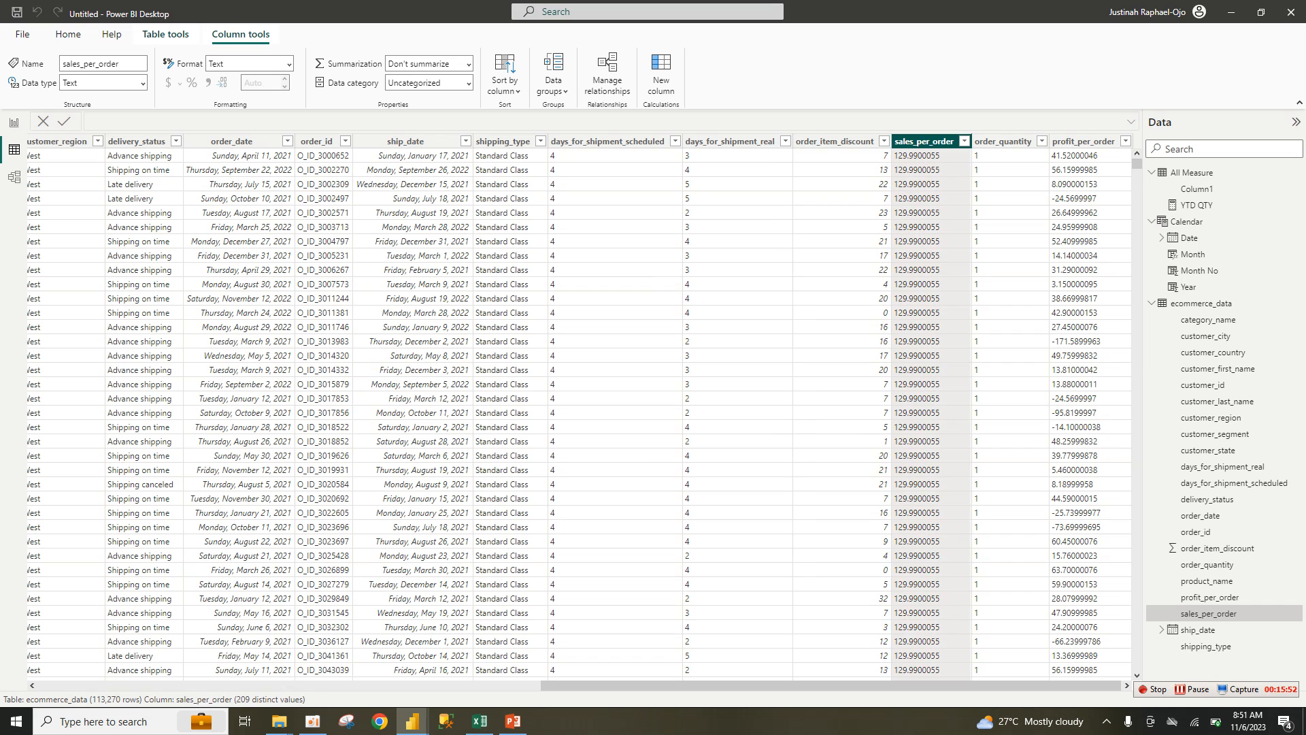
click(143, 83)
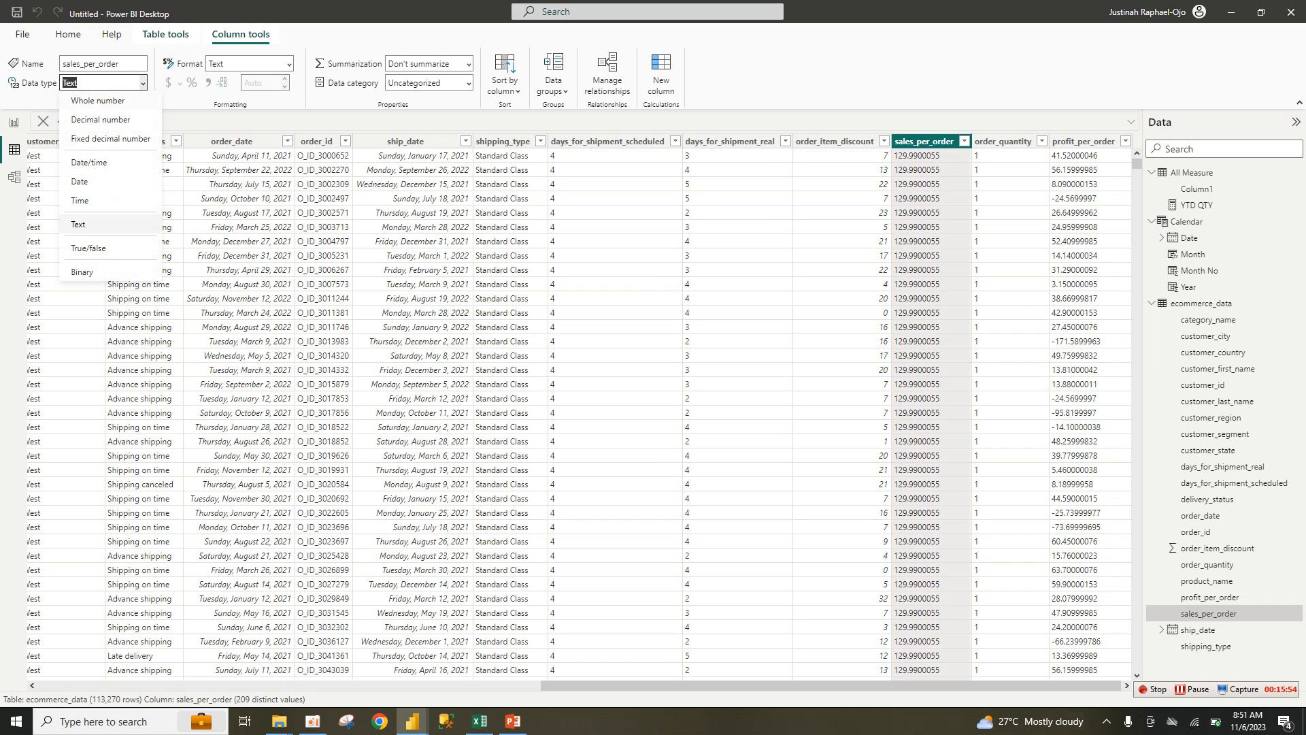
click(98, 100)
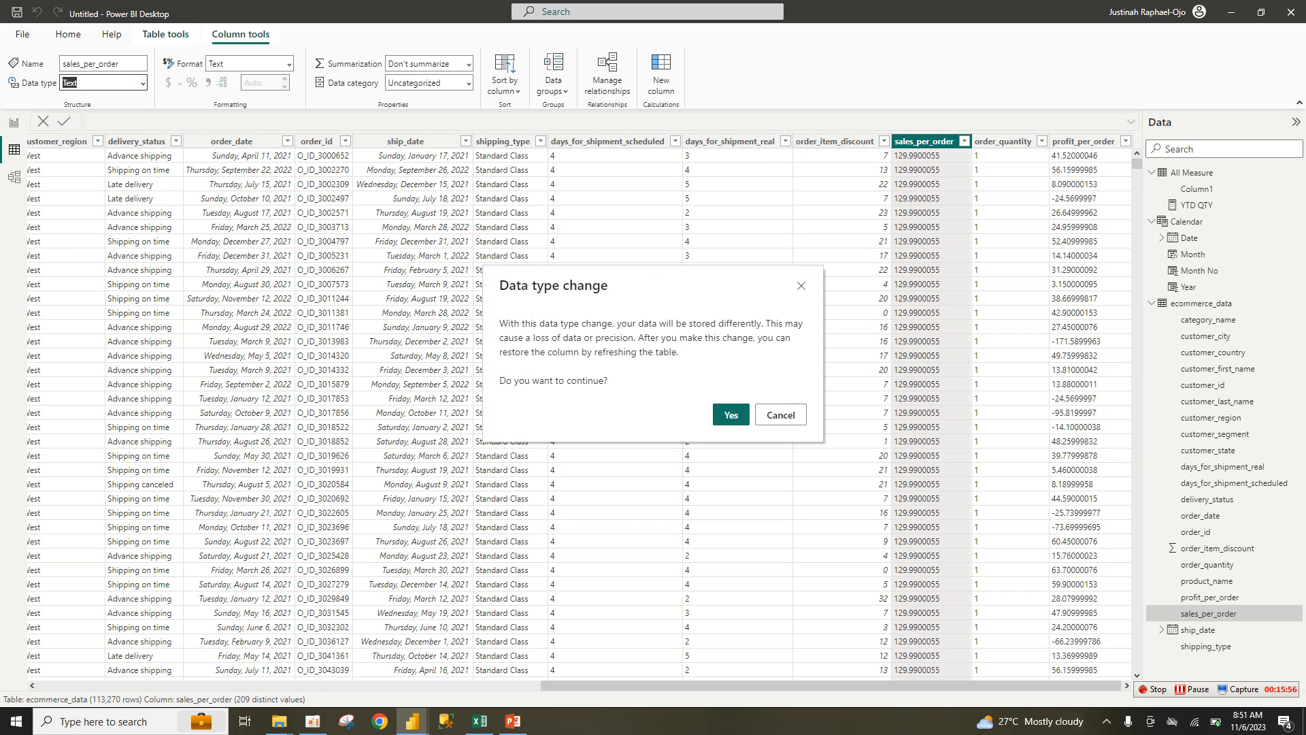
click(731, 414)
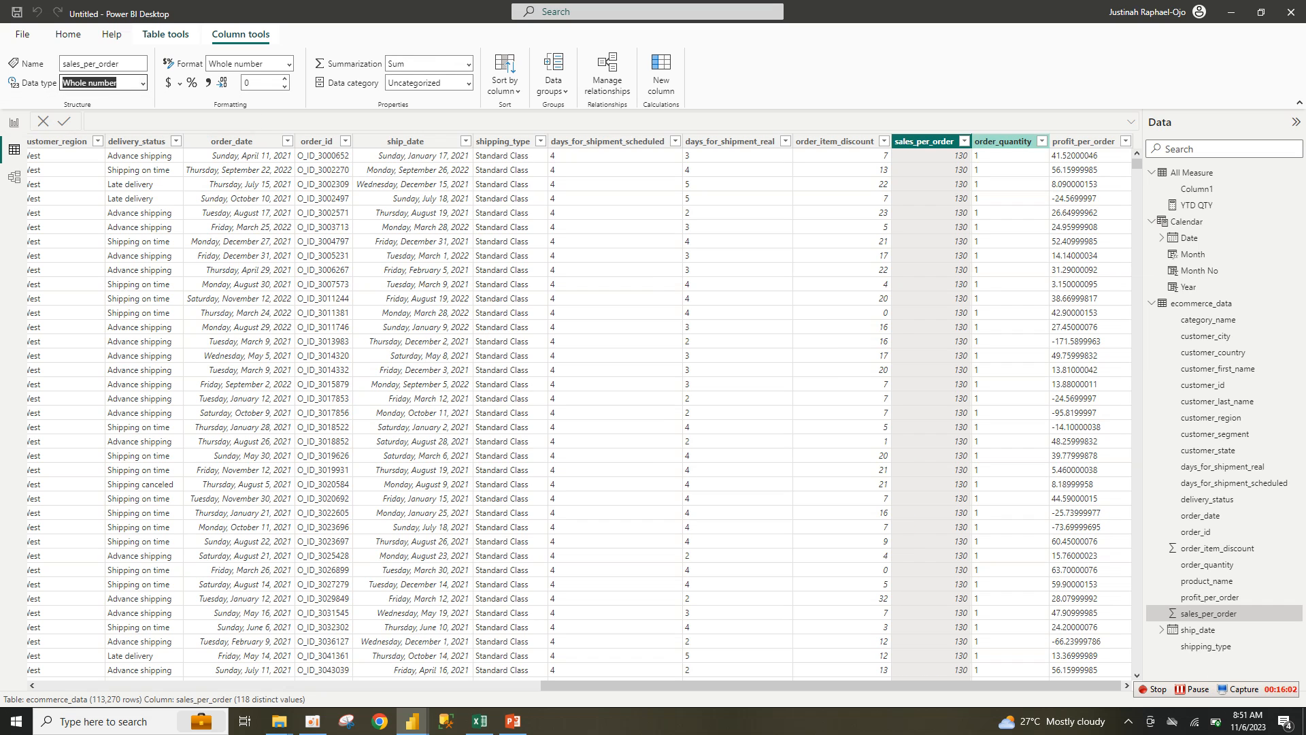
Step: Convert the order_quantity and profit_per_order columns to Whole number
click(1003, 140)
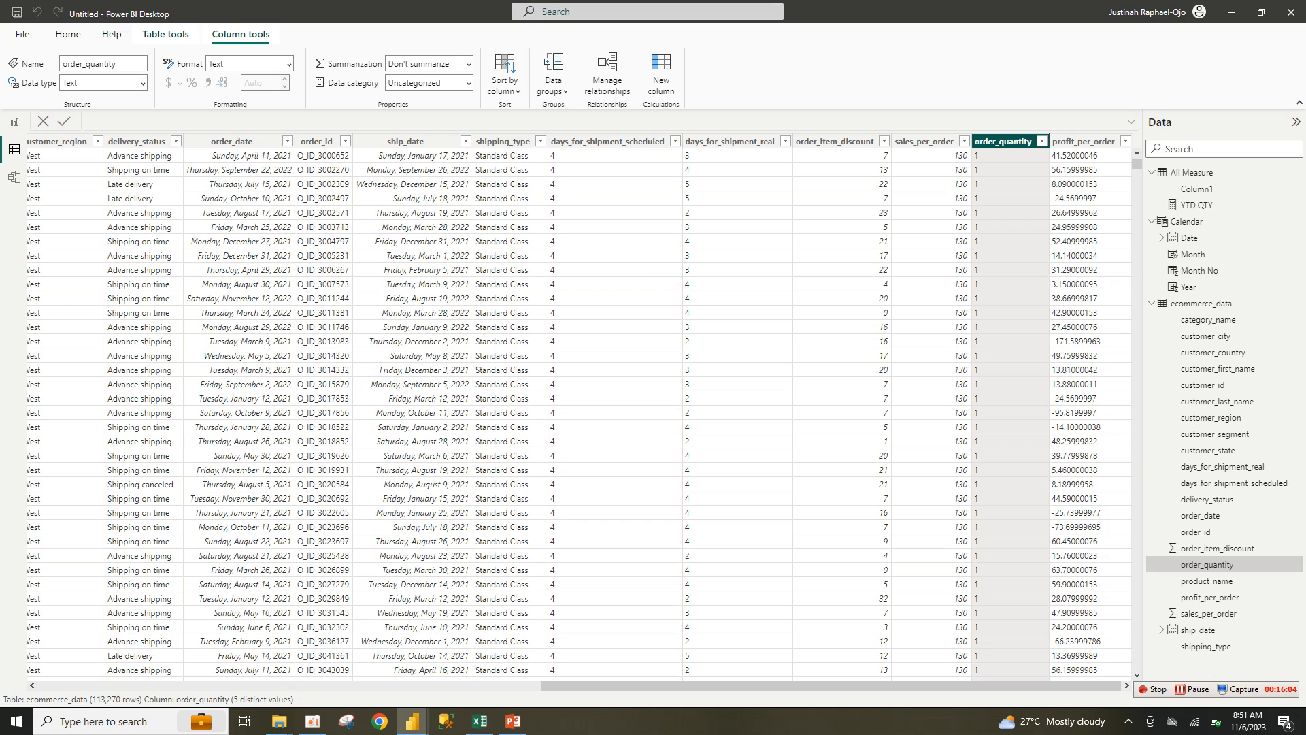
click(143, 83)
click(102, 100)
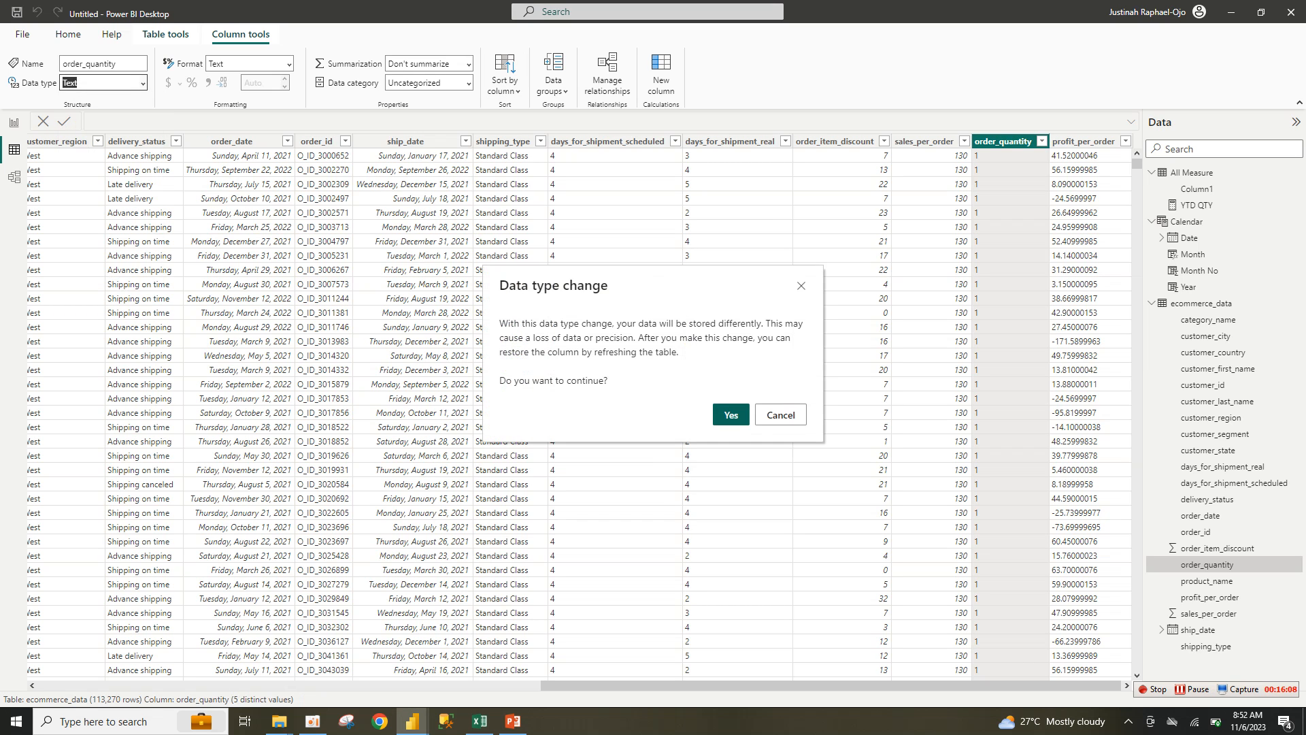
click(730, 414)
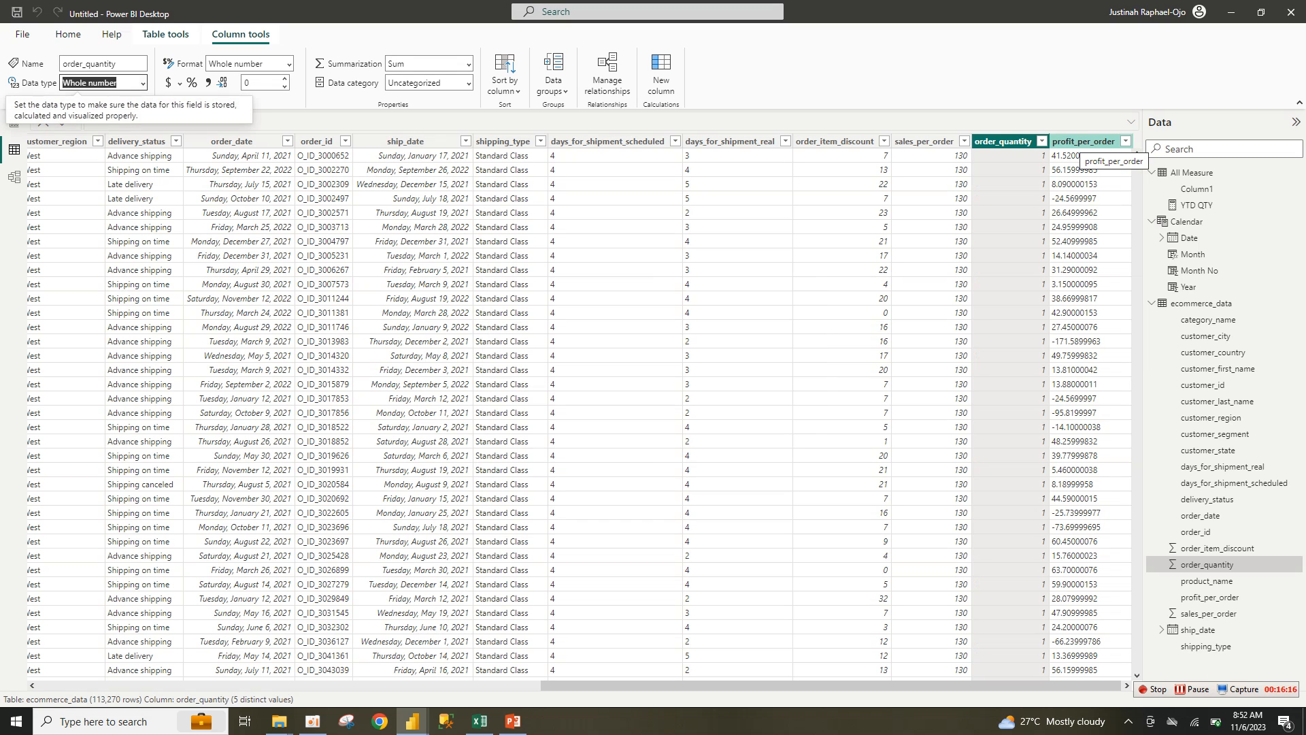
click(1083, 141)
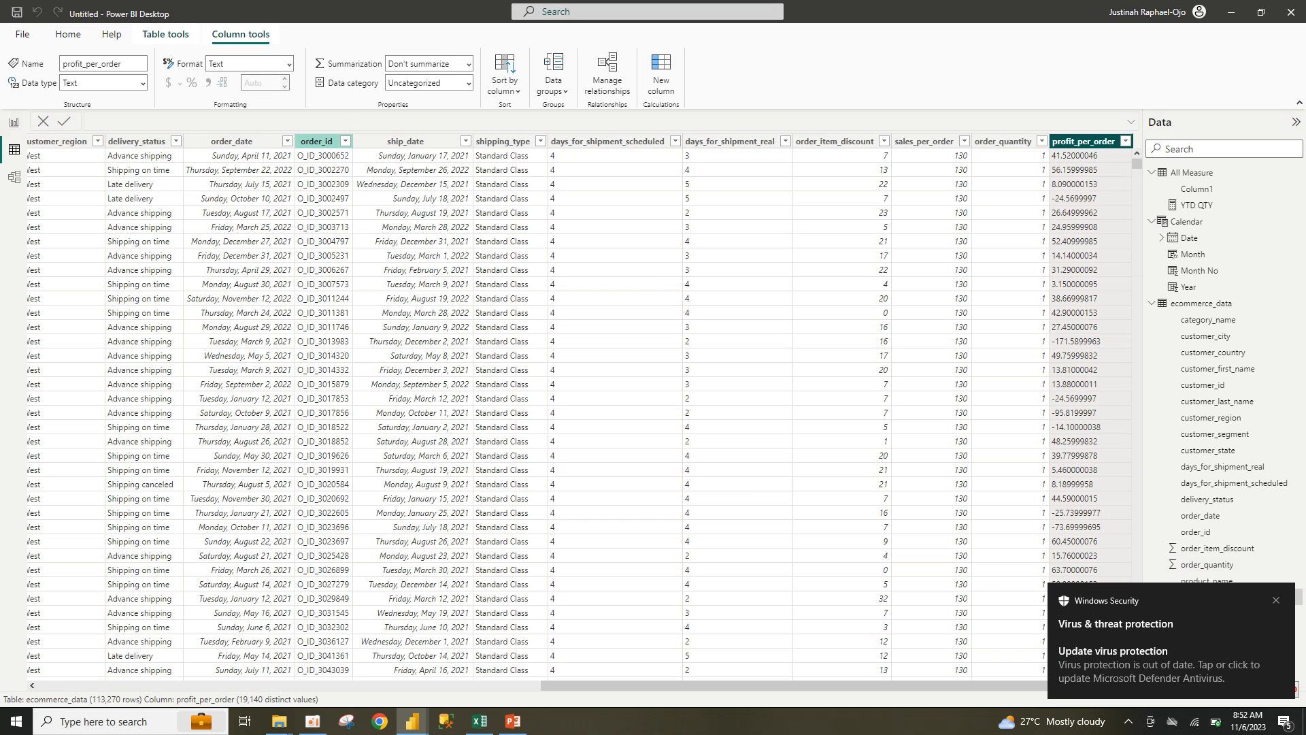
click(102, 82)
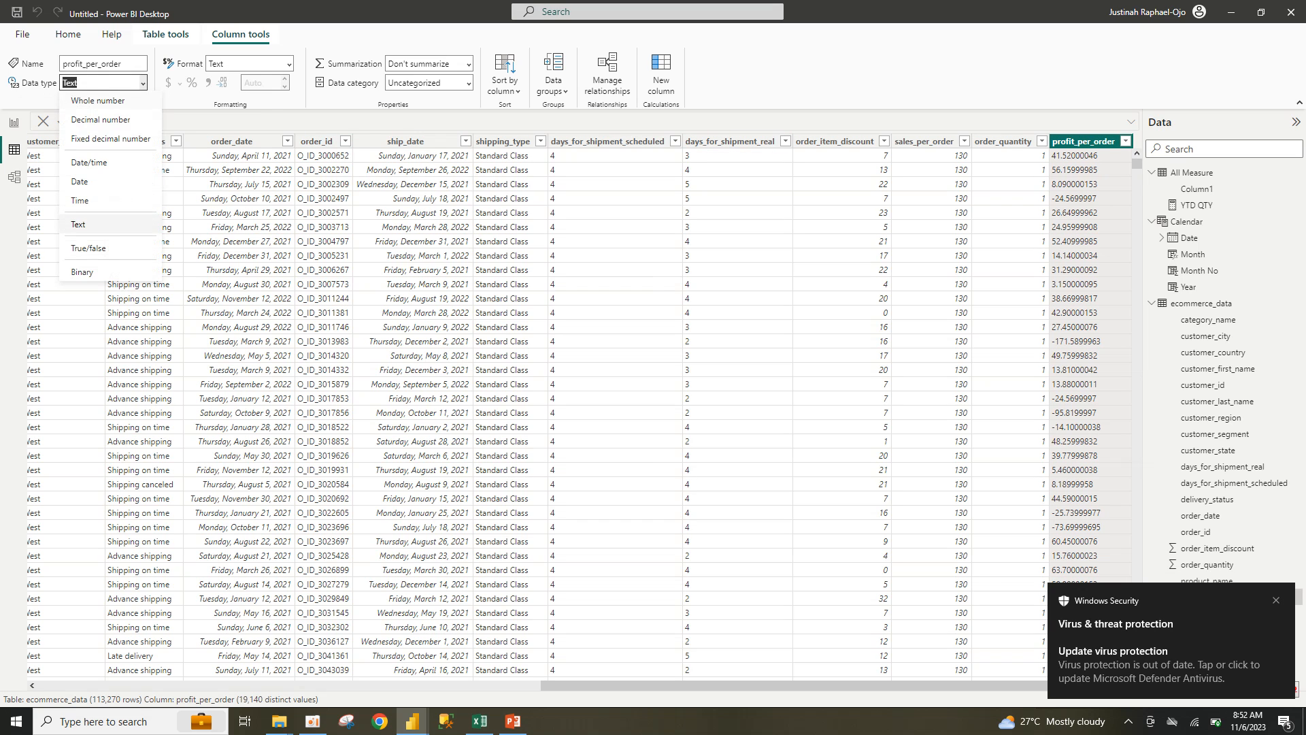
click(99, 99)
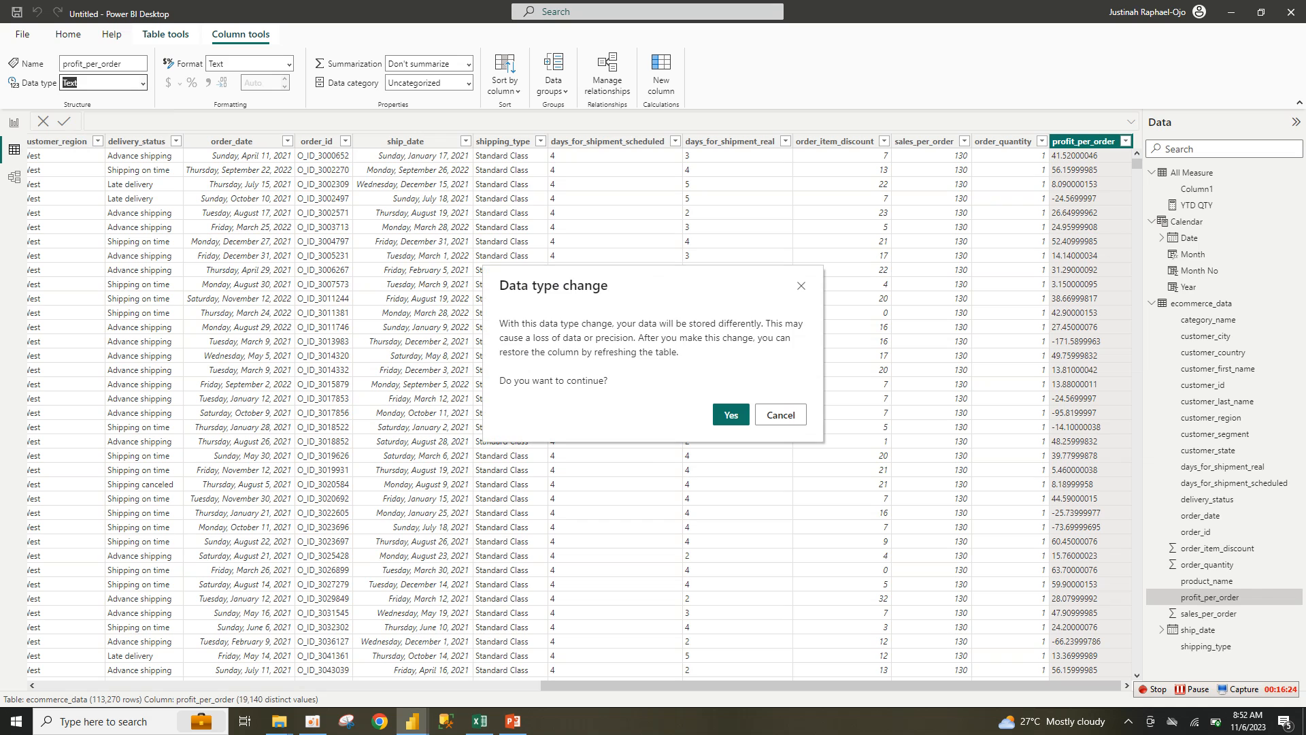
click(730, 414)
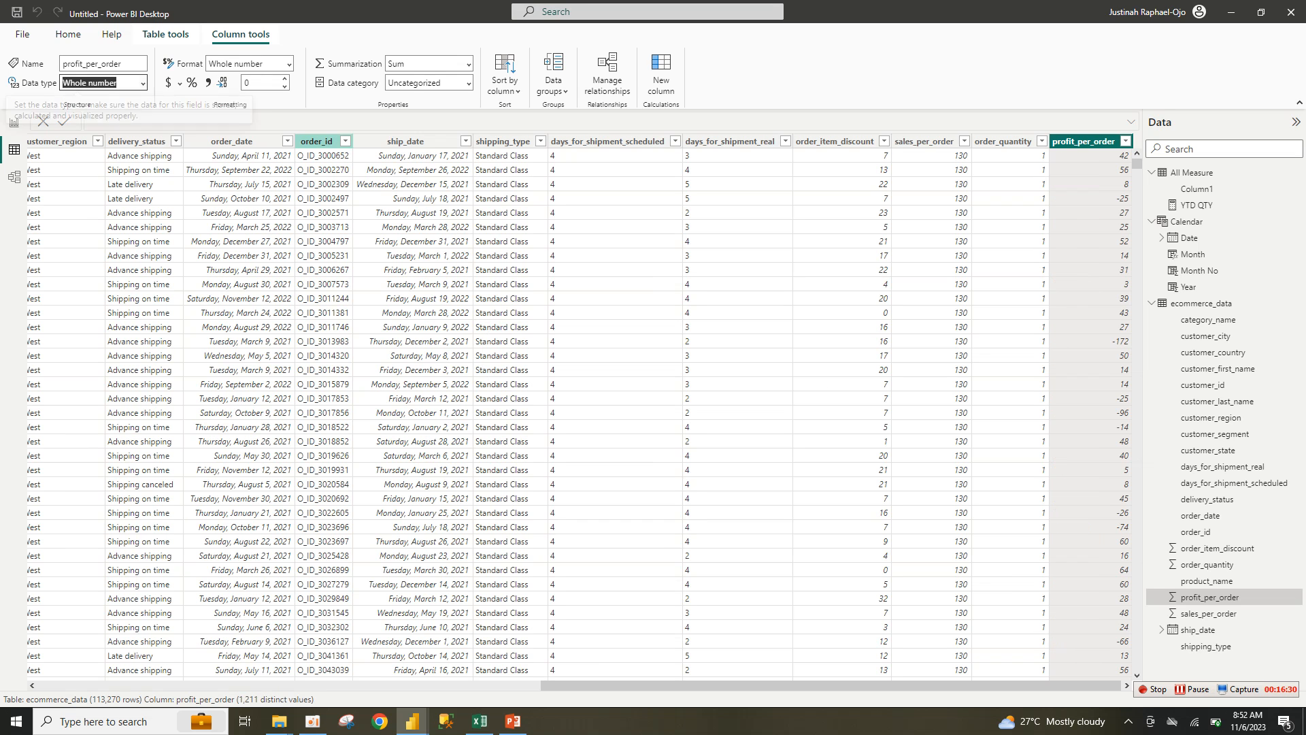
Step: Convert days_for_shipment_scheduled and days_for_shipment_real to Whole number
click(317, 142)
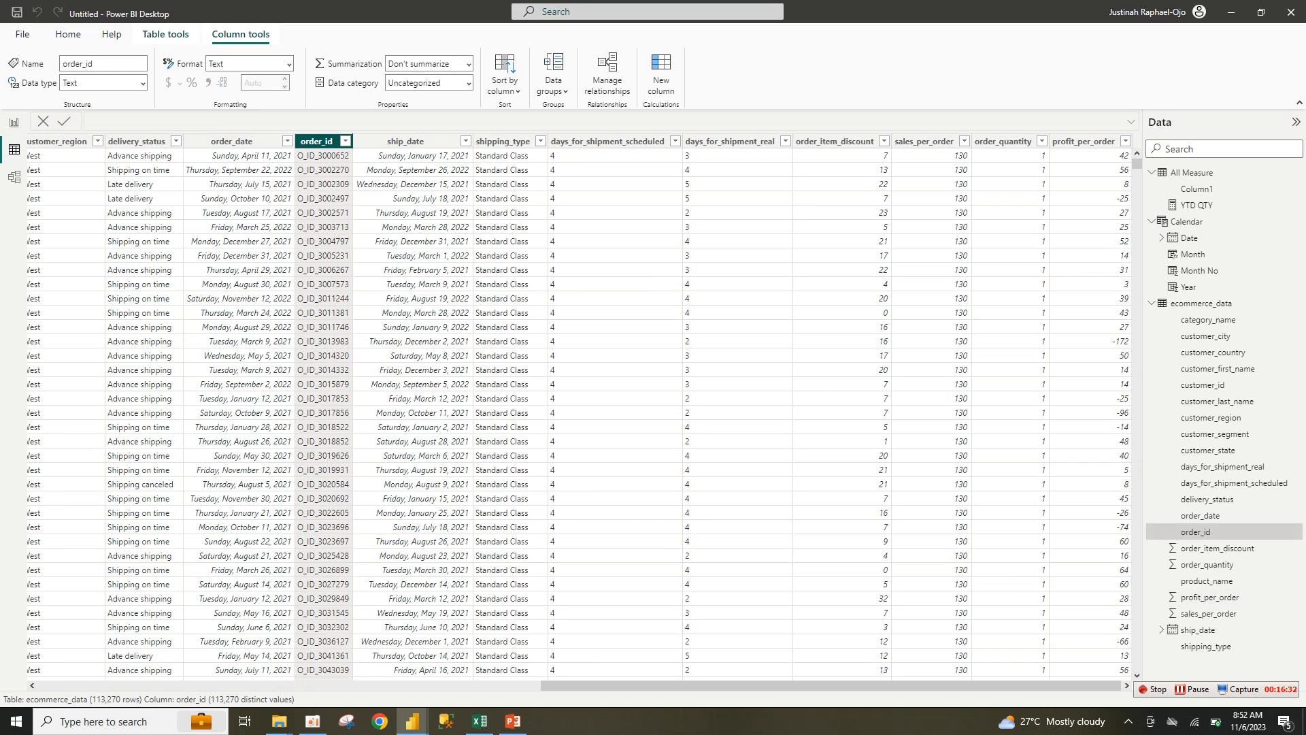
click(607, 142)
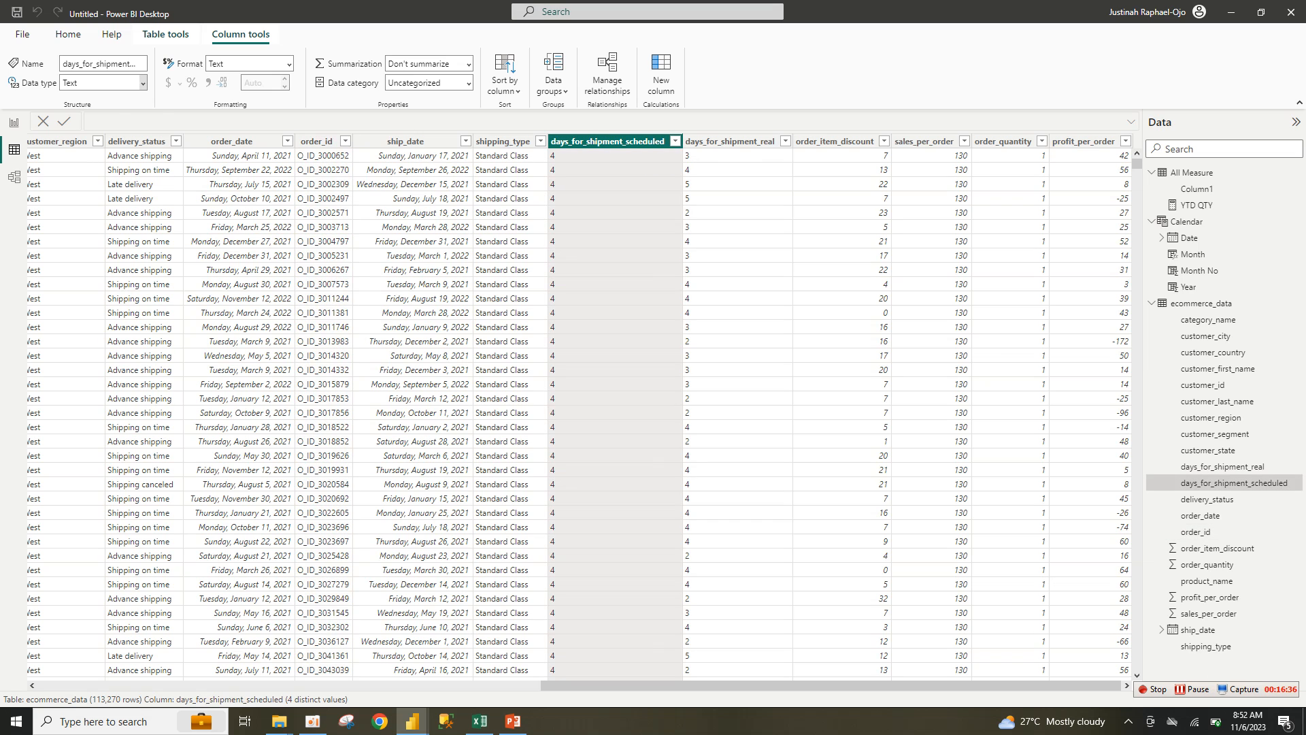
click(143, 83)
click(98, 101)
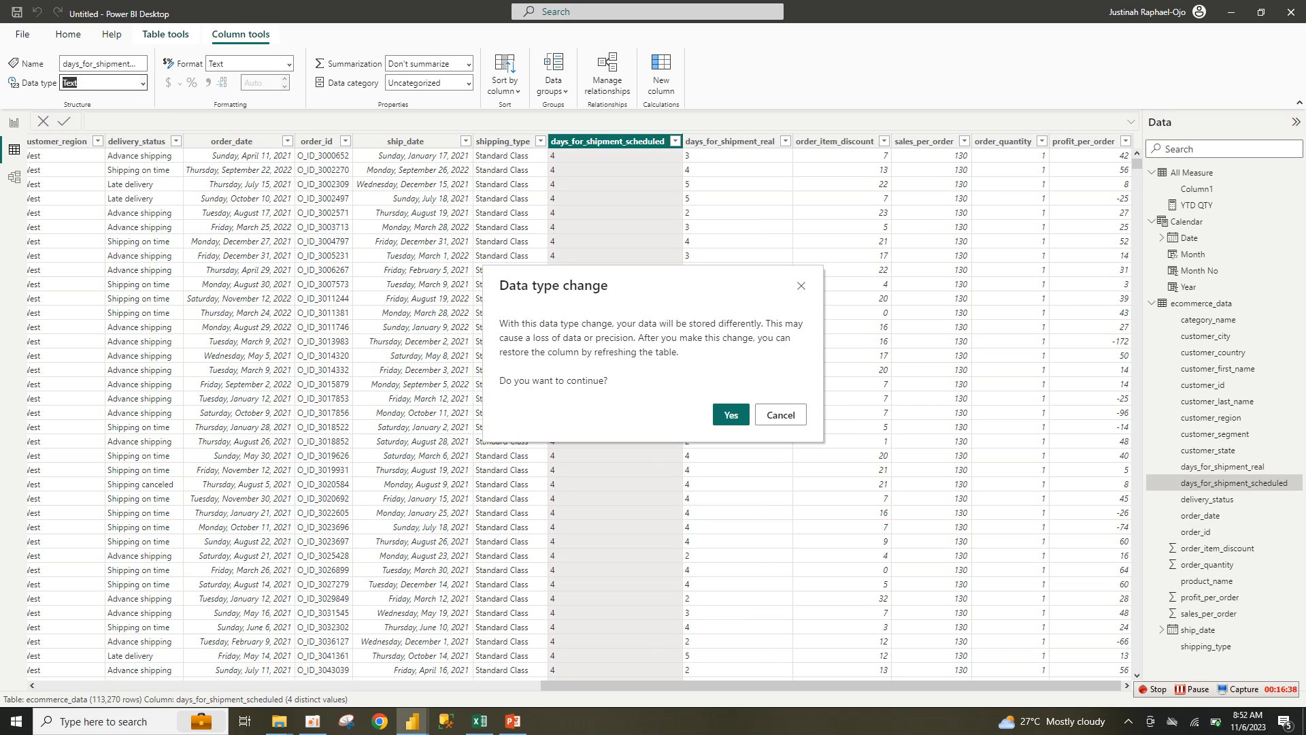
click(781, 415)
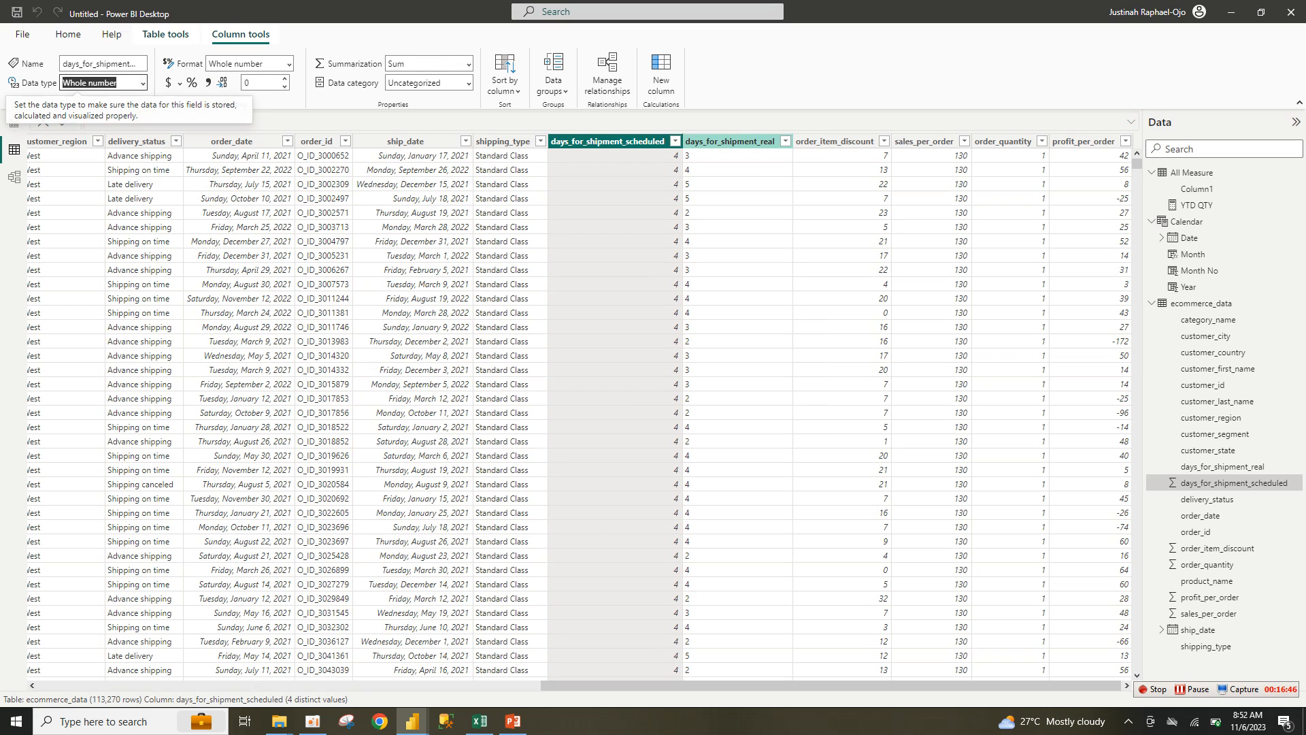
click(769, 141)
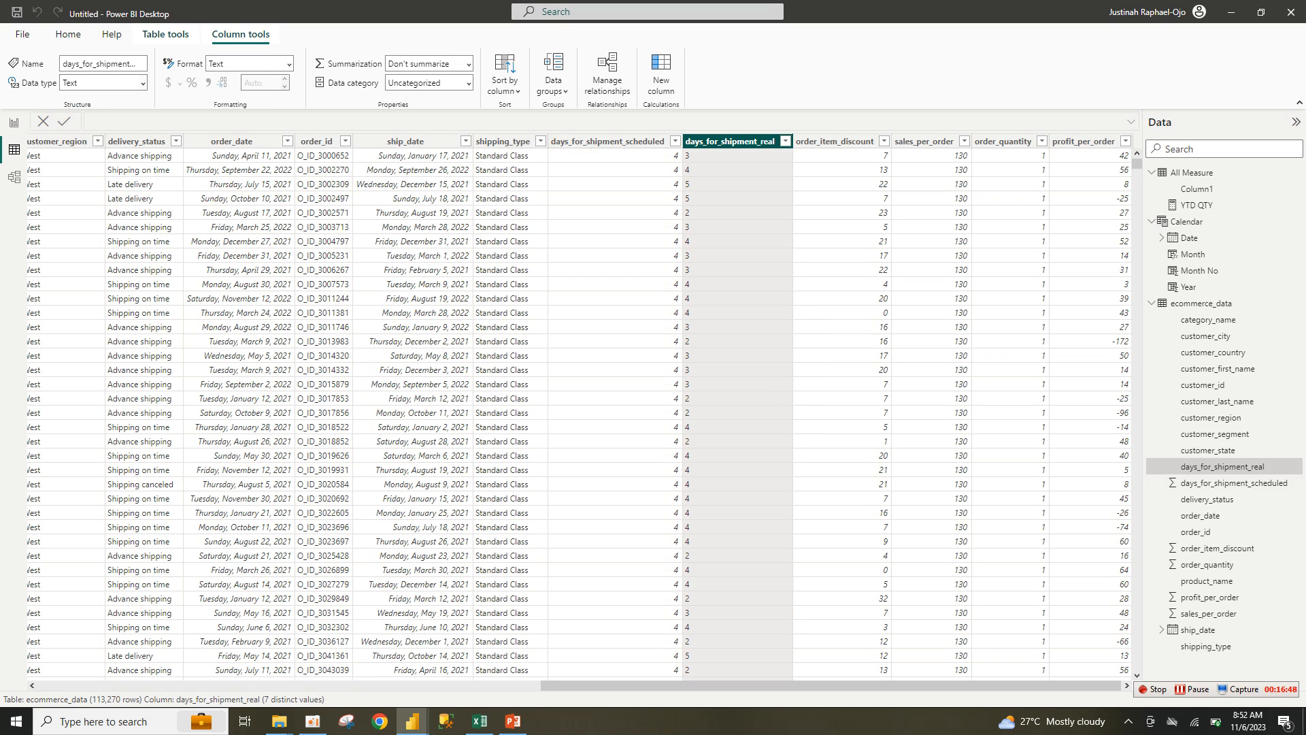
click(102, 82)
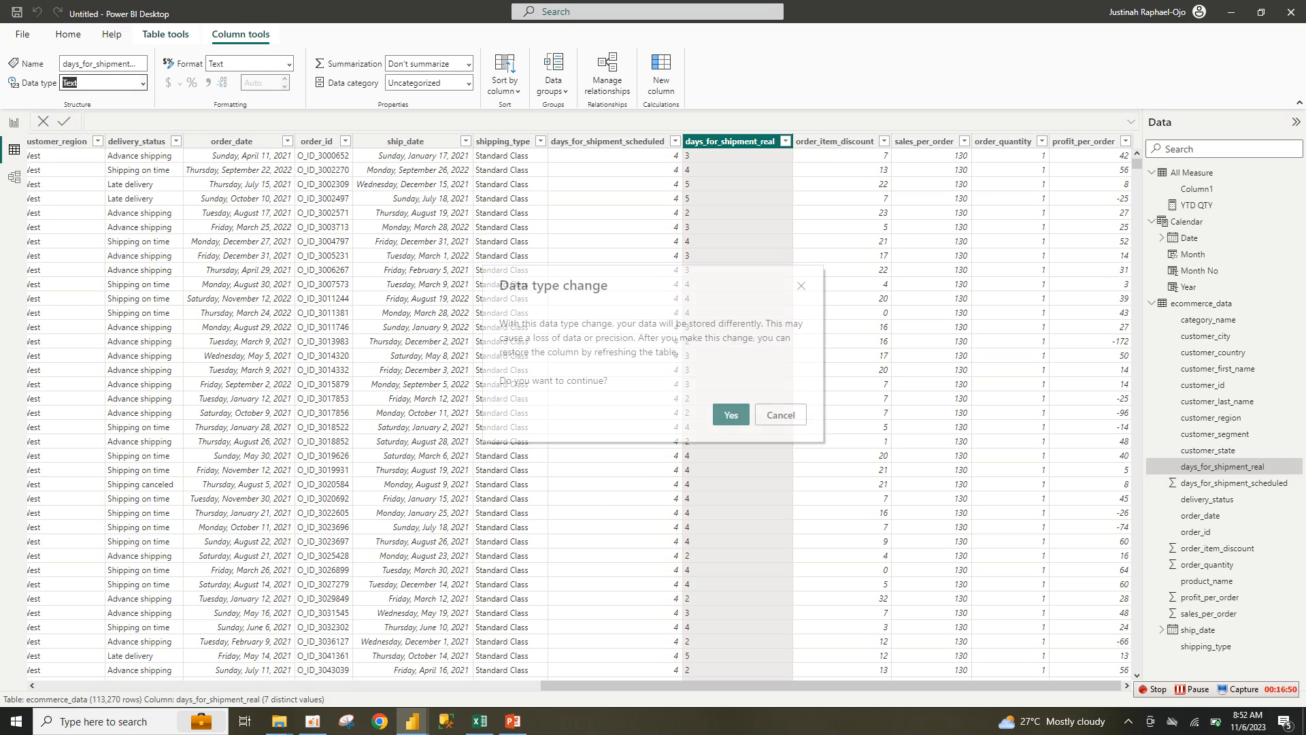
click(729, 414)
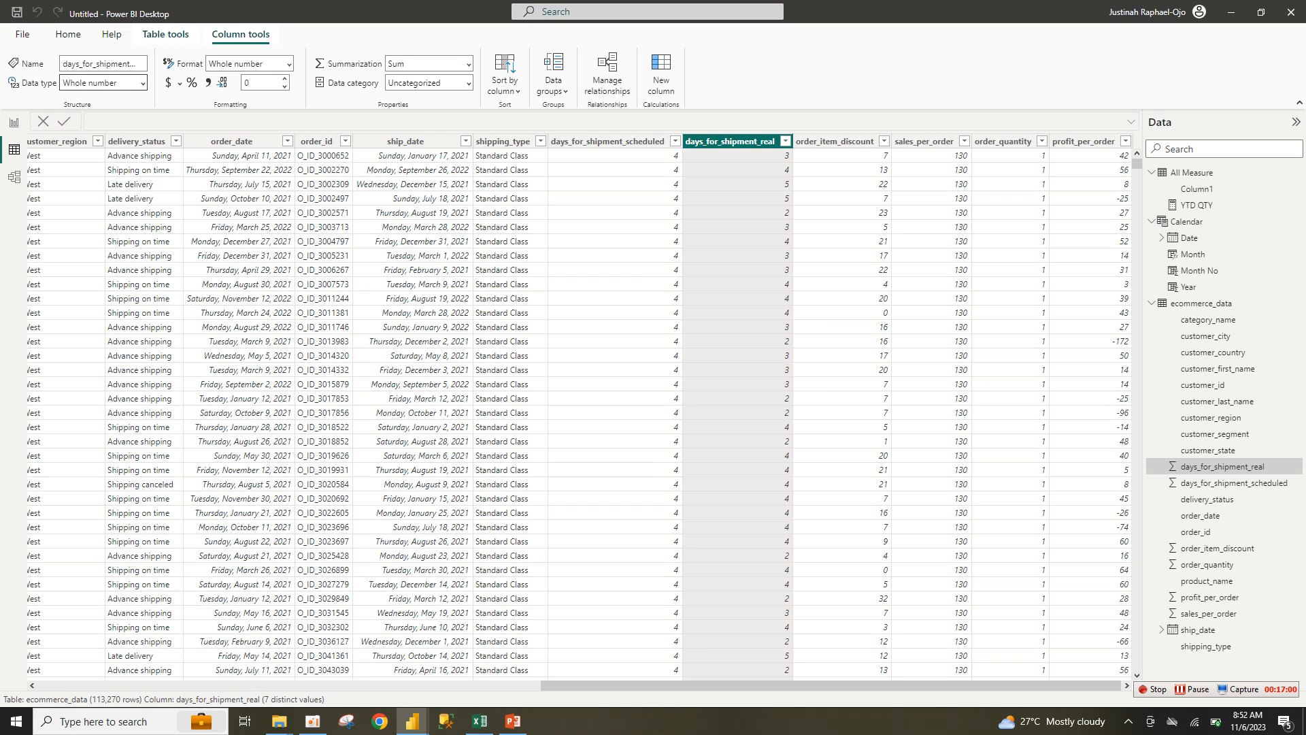
Step: Check the order_item_discount and sales_per_order data types, then return to the report page
click(835, 142)
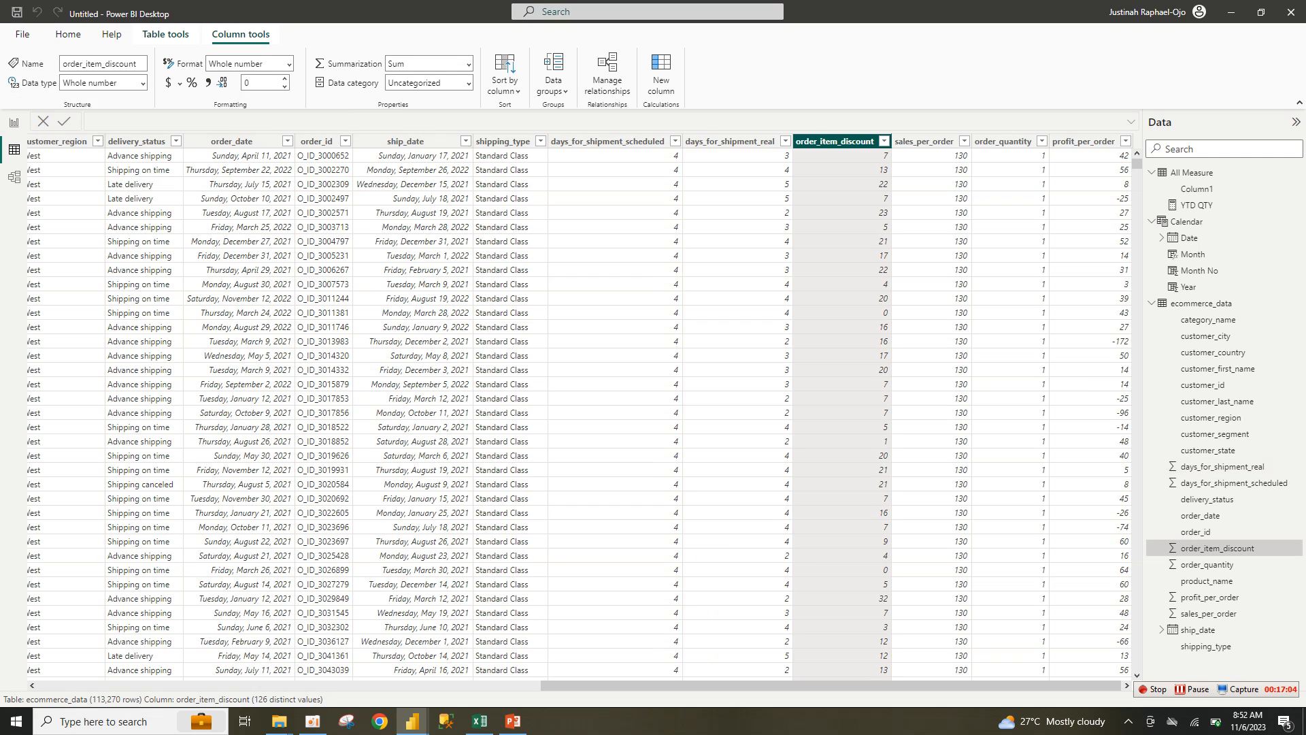
click(924, 141)
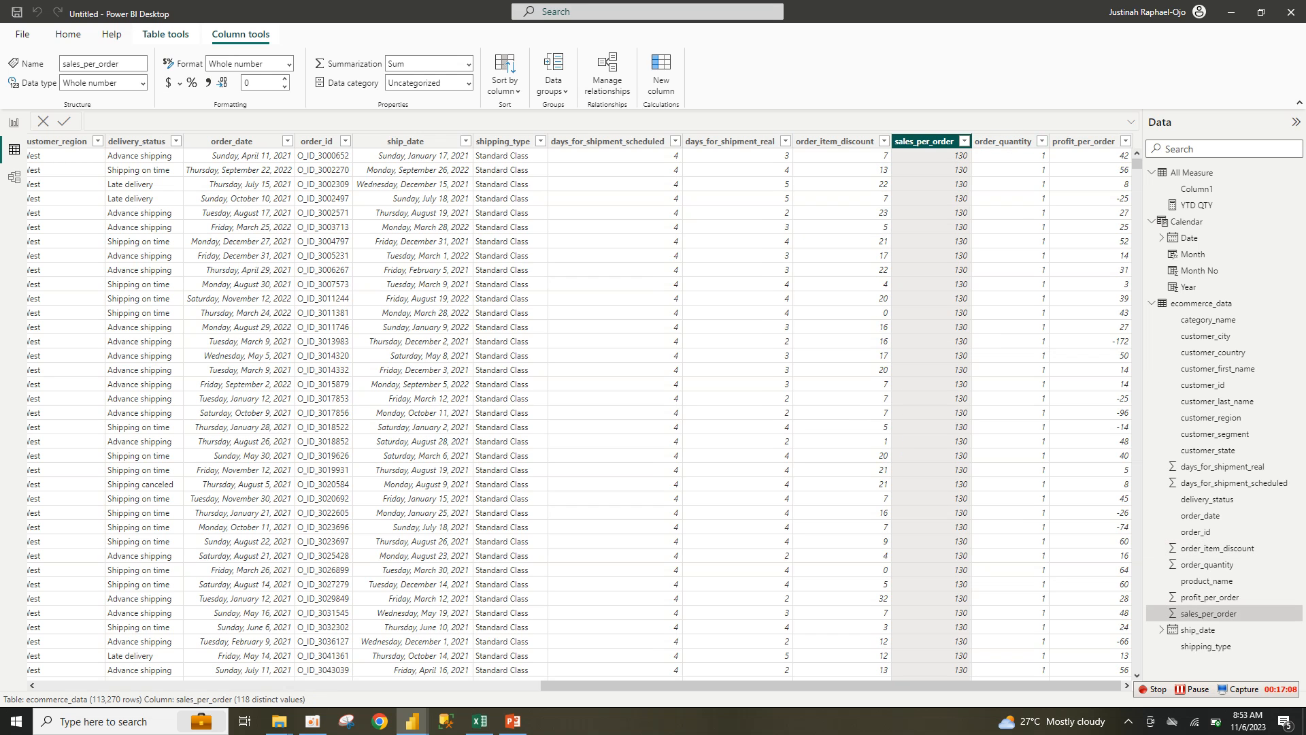
mouse_move(864, 685)
mouse_down()
mouse_move(360, 685)
mouse_move(843, 685)
mouse_up()
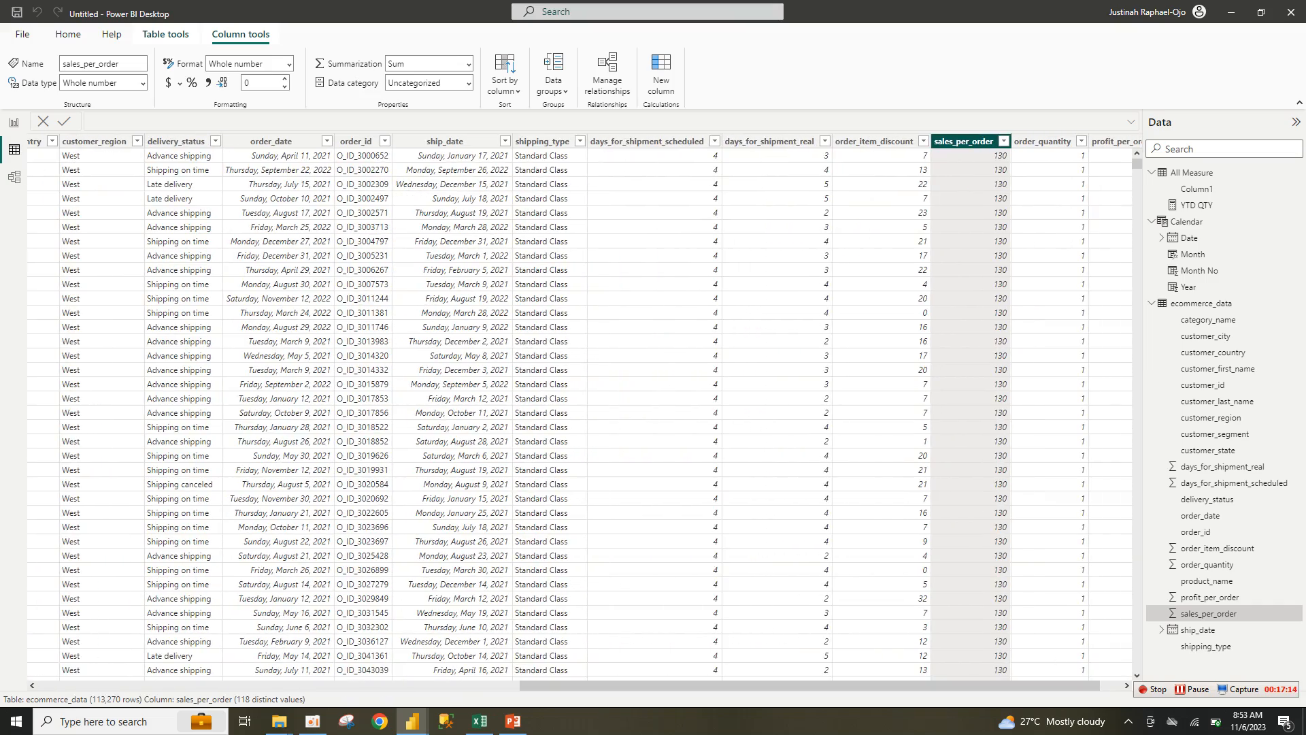
click(13, 122)
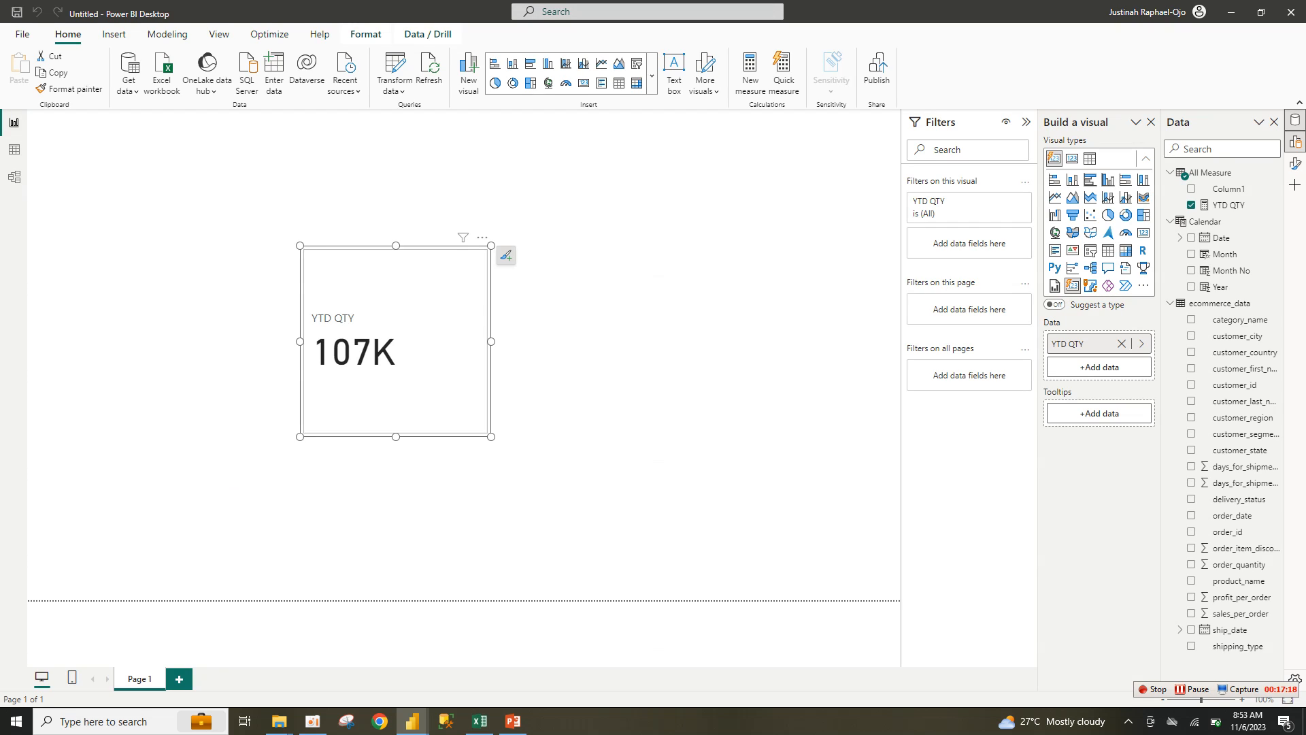
Step: Resize and then remove the YTD QTY card, and select the YTD QTY measure
drag(491, 436, 557, 386)
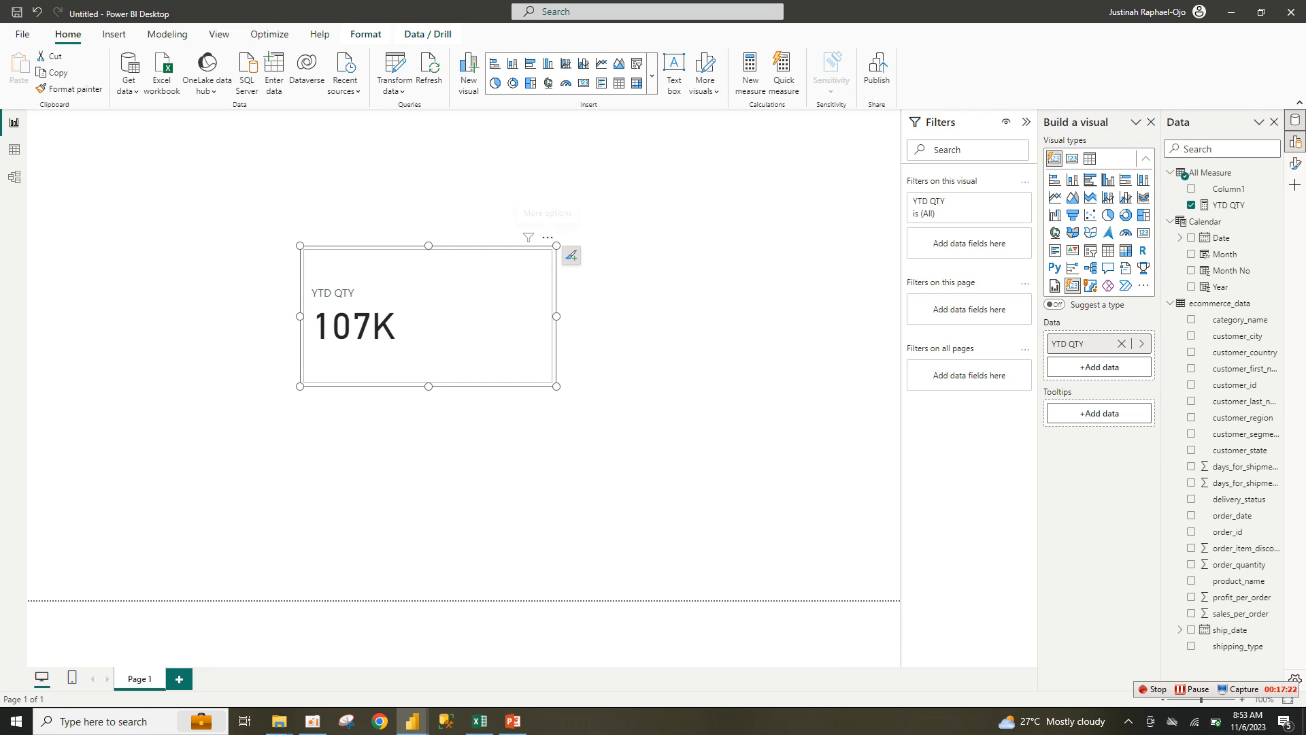
click(547, 237)
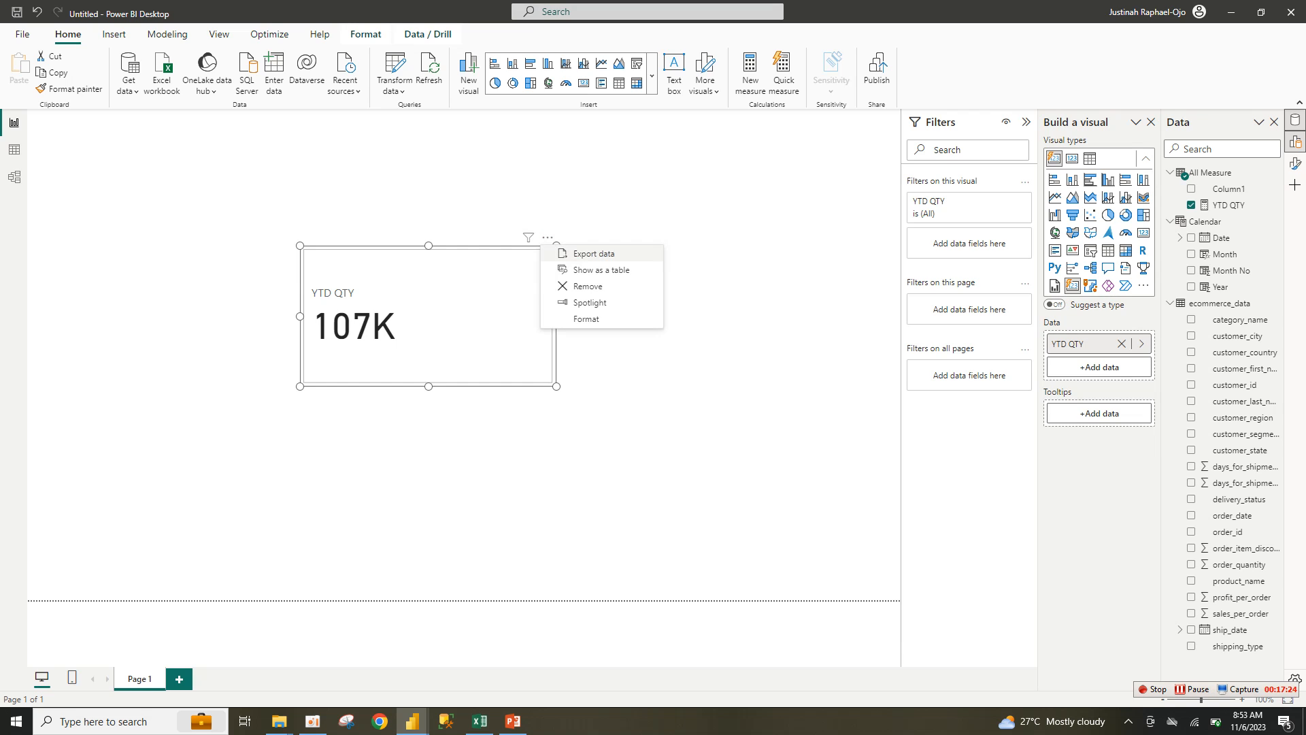
click(588, 286)
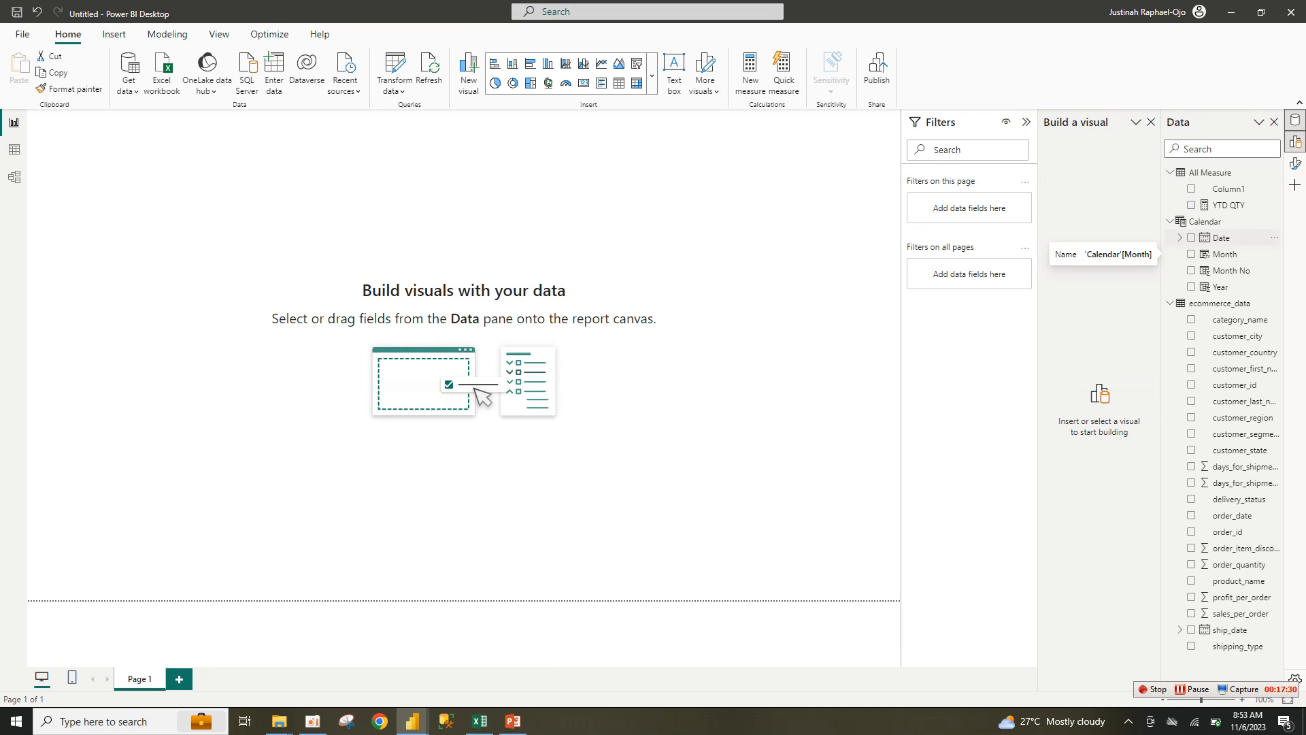
click(1229, 204)
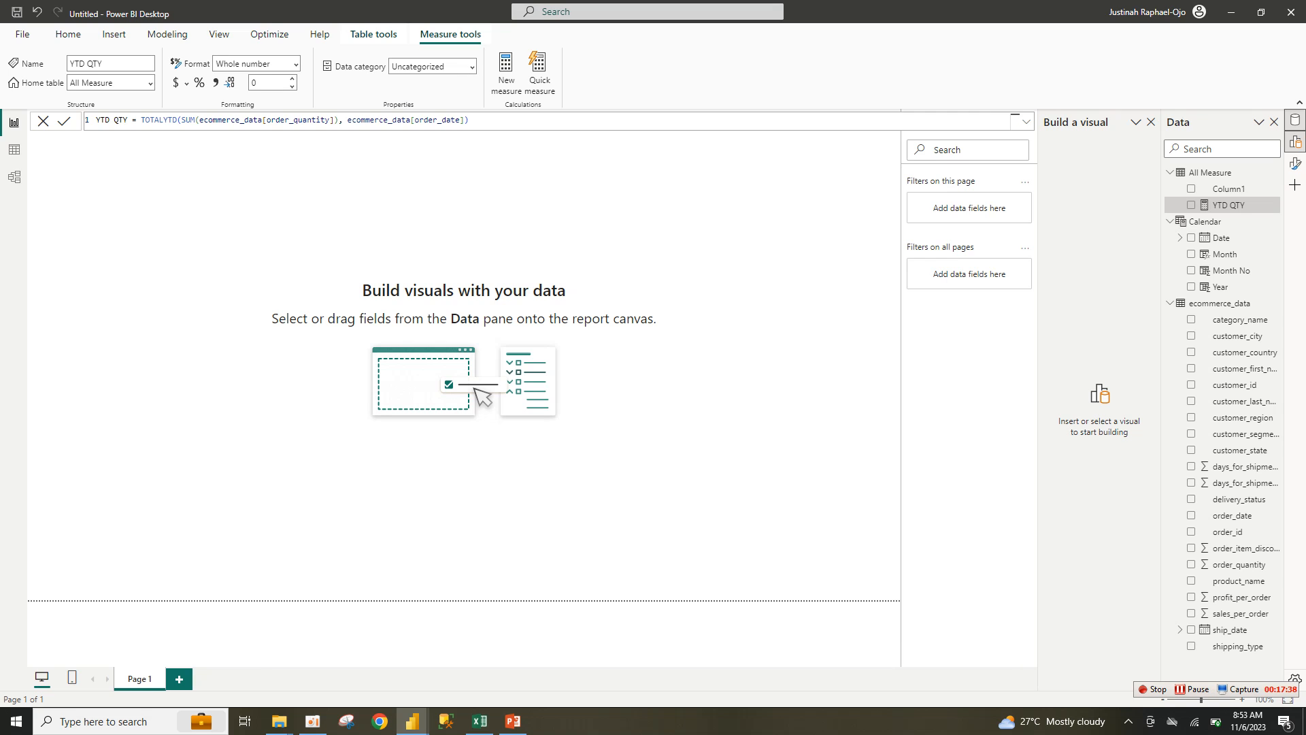
Step: Copy the YTD QTY formula and paste it into a new measure
click(1014, 120)
key(ctrl+a)
key(ctrl+c)
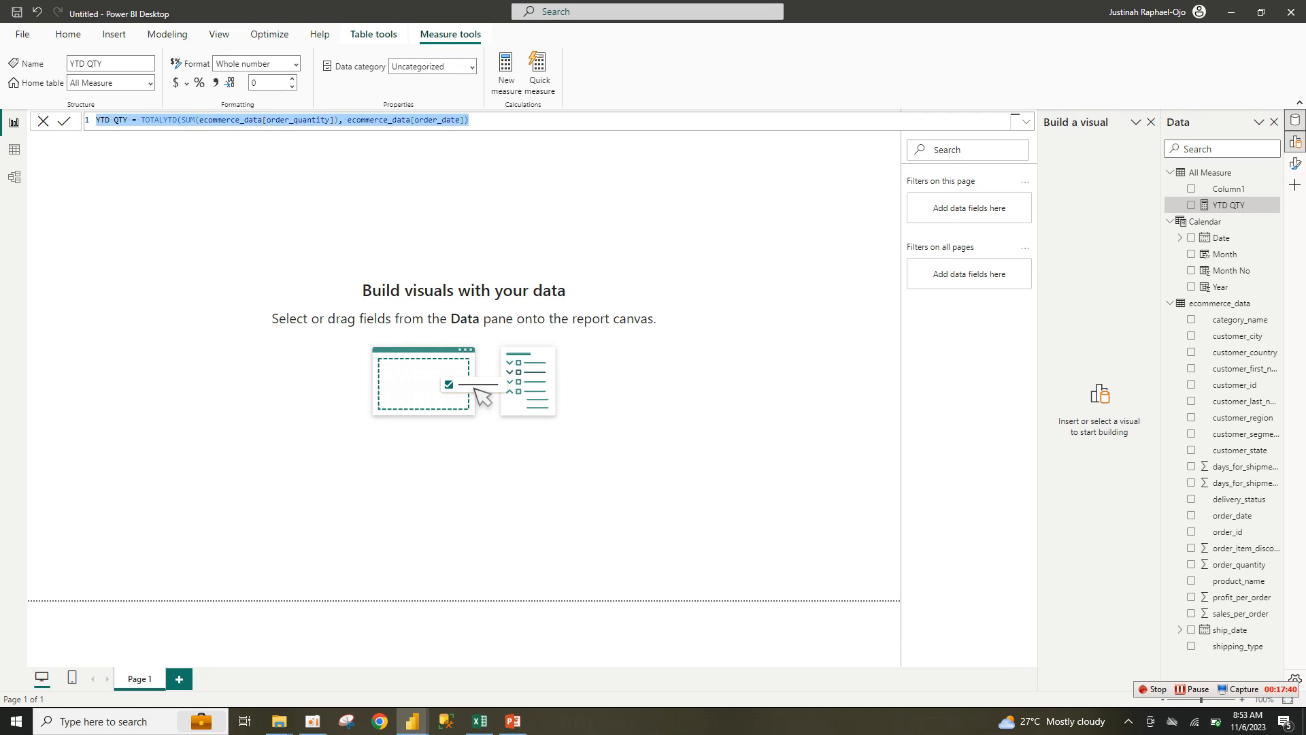
click(506, 74)
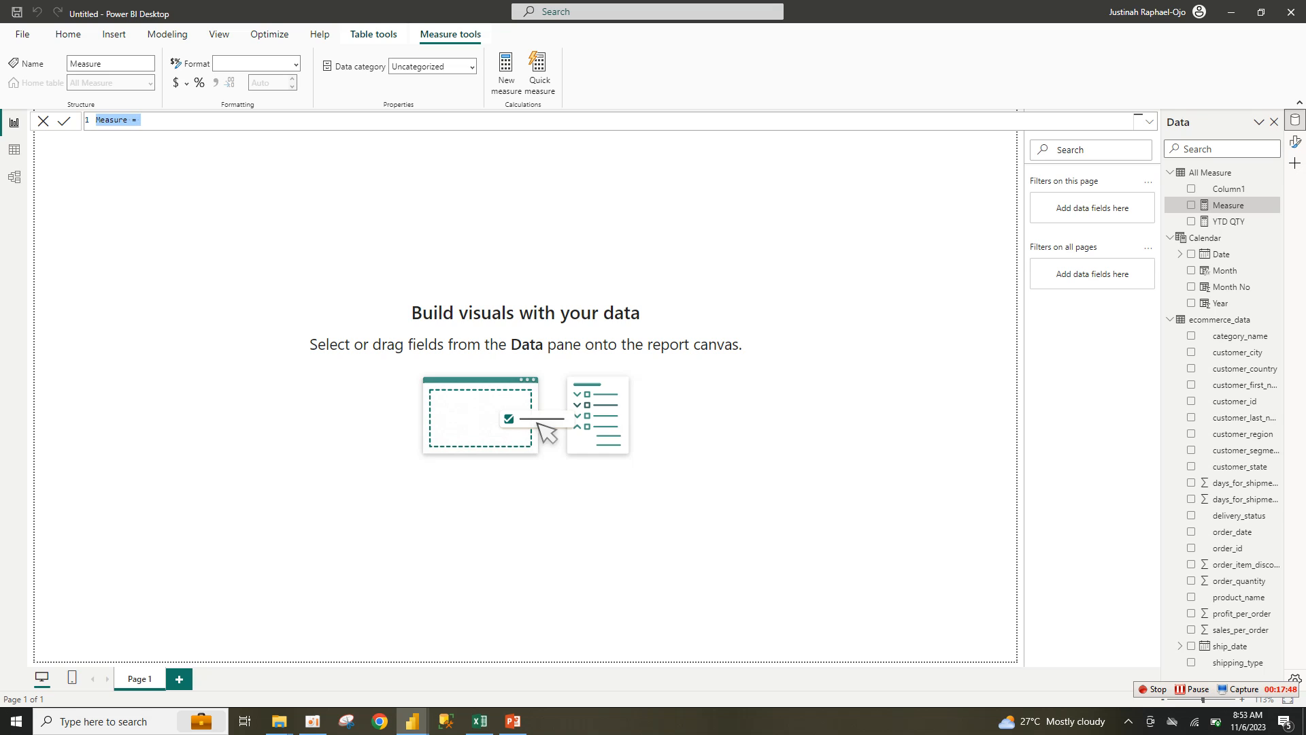
key(ctrl+v)
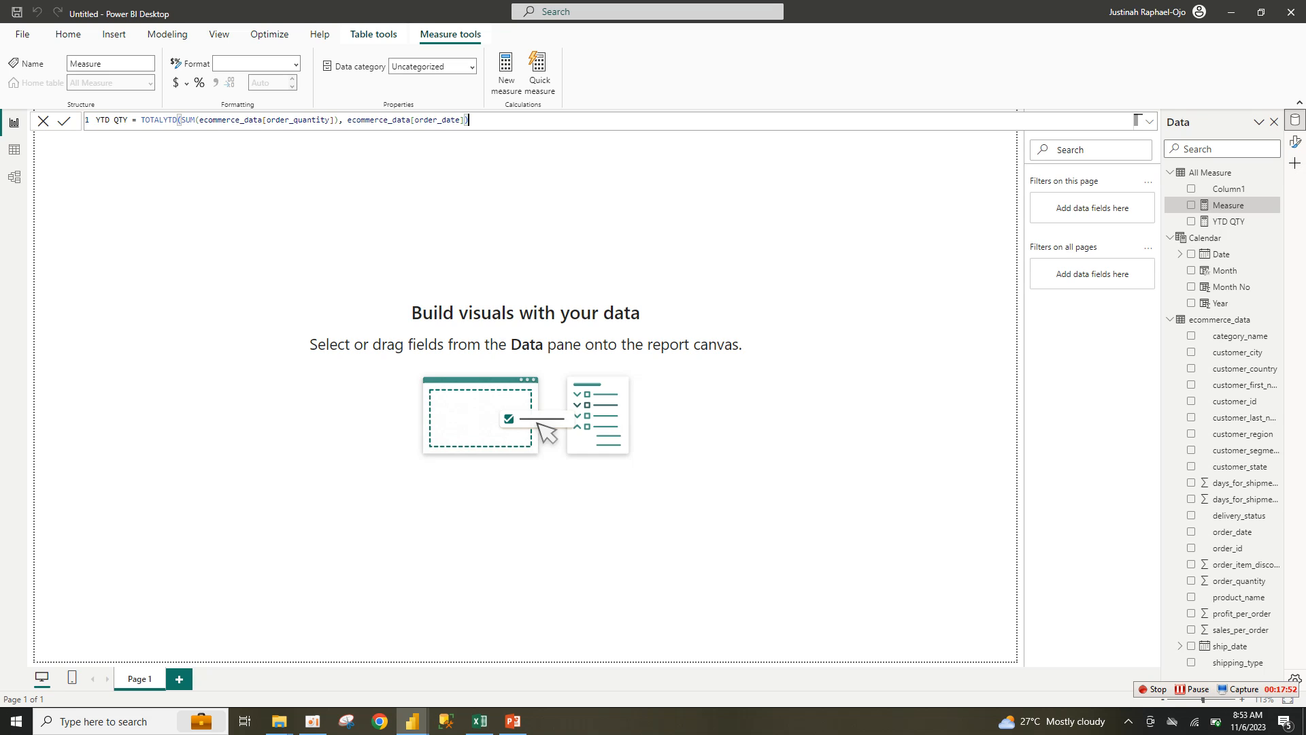
Step: Rename the copy to YTD Sales and sum sales_per_order instead of order_quantity
drag(127, 120, 114, 121)
text(Sales)
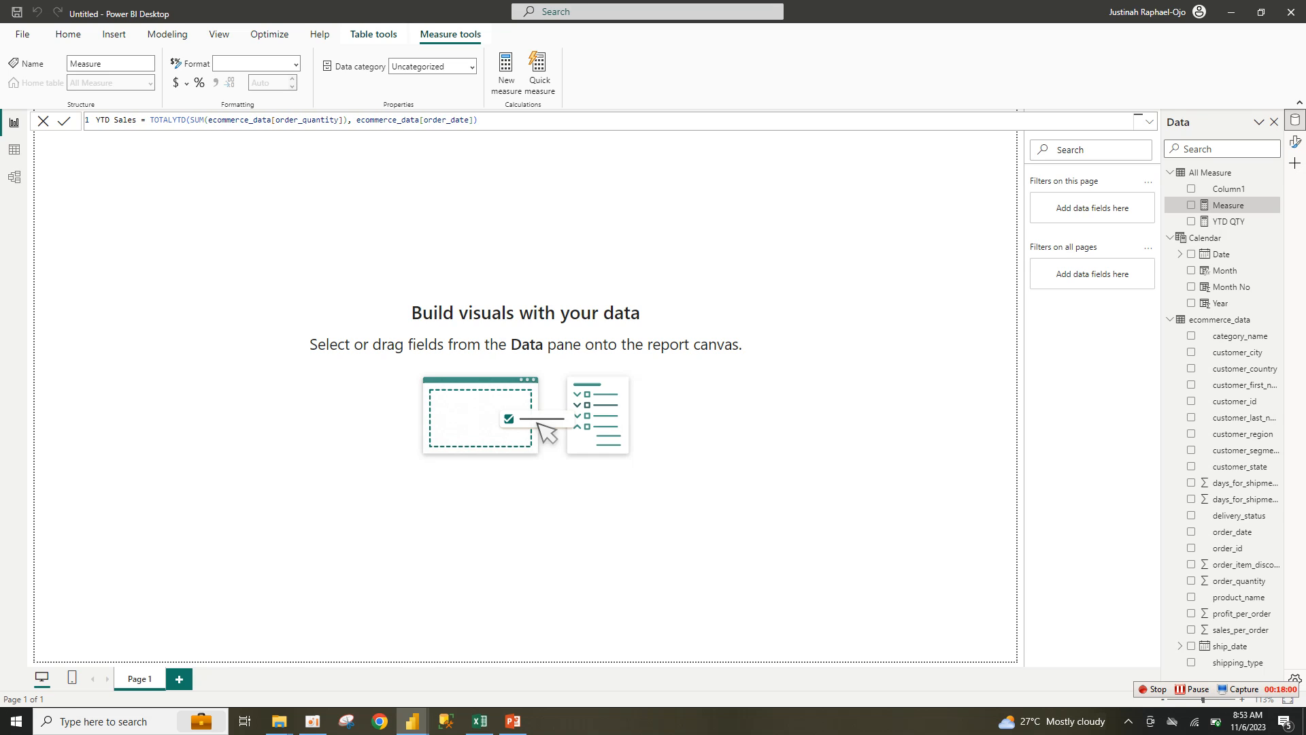
drag(344, 121, 207, 120)
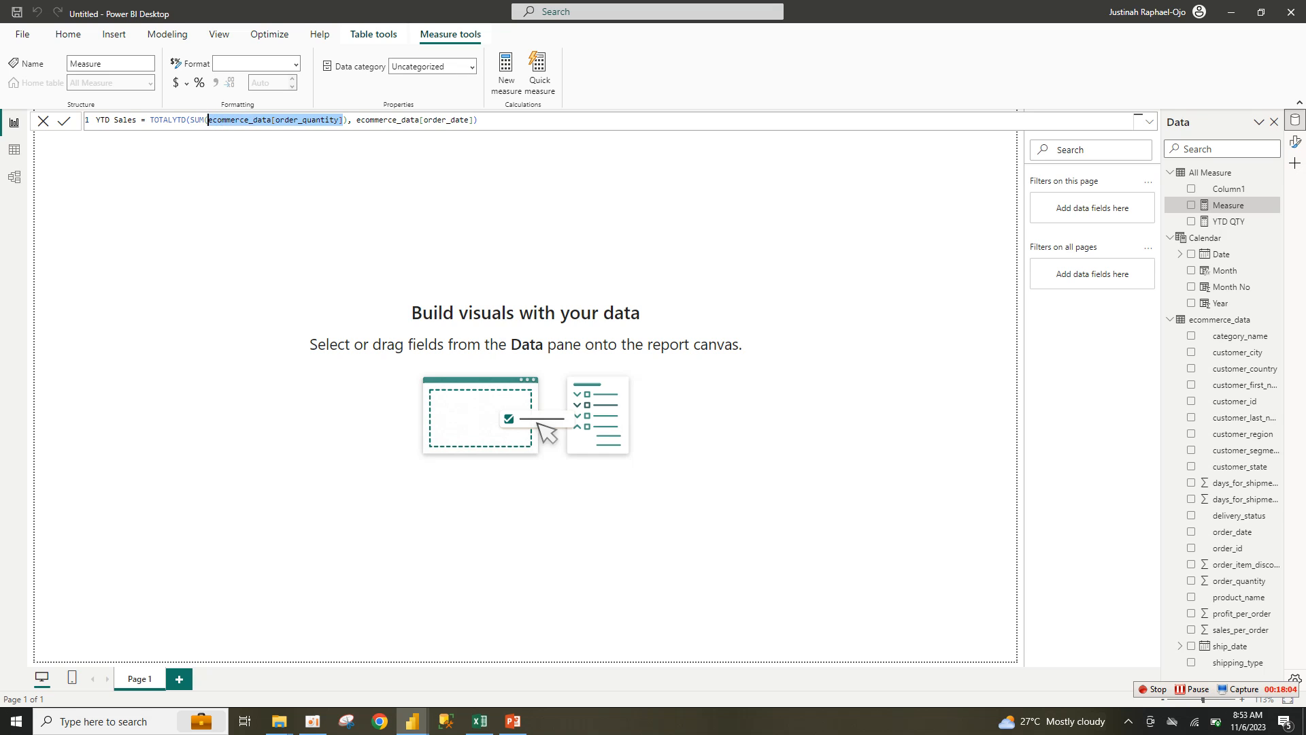
text(sa)
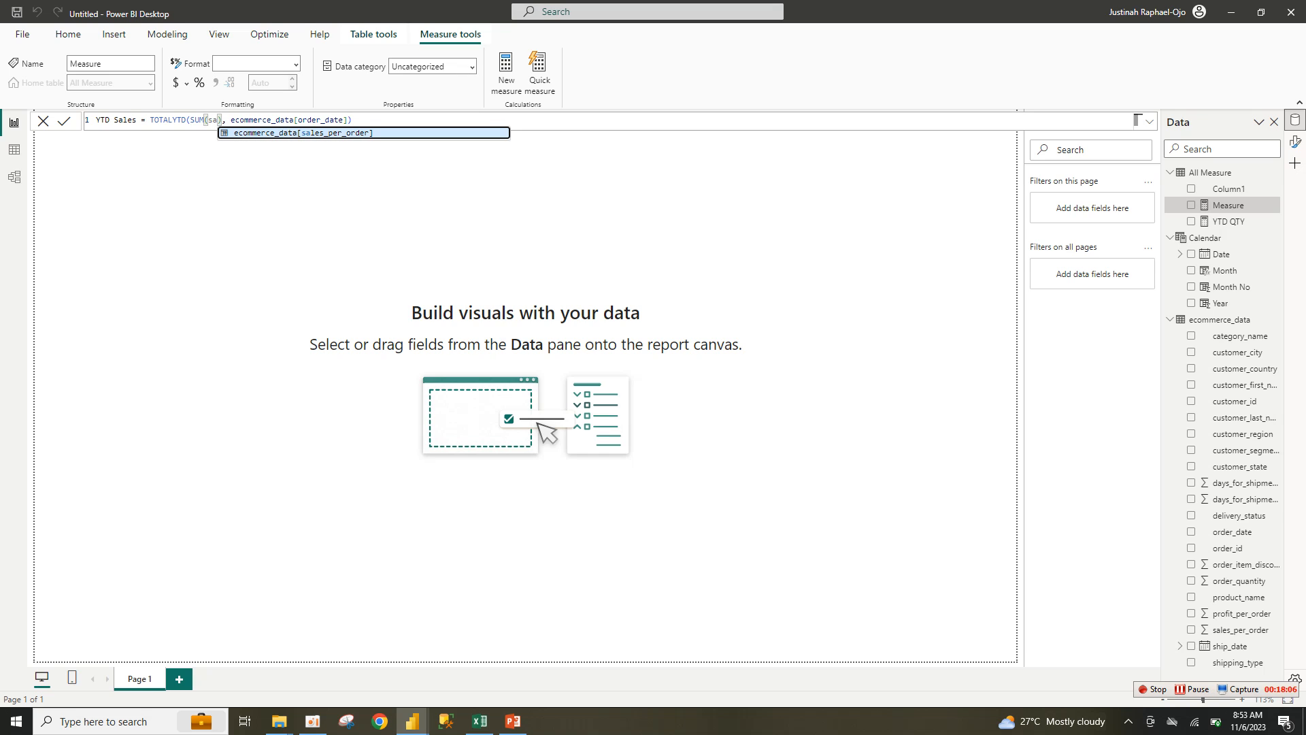
key(Tab)
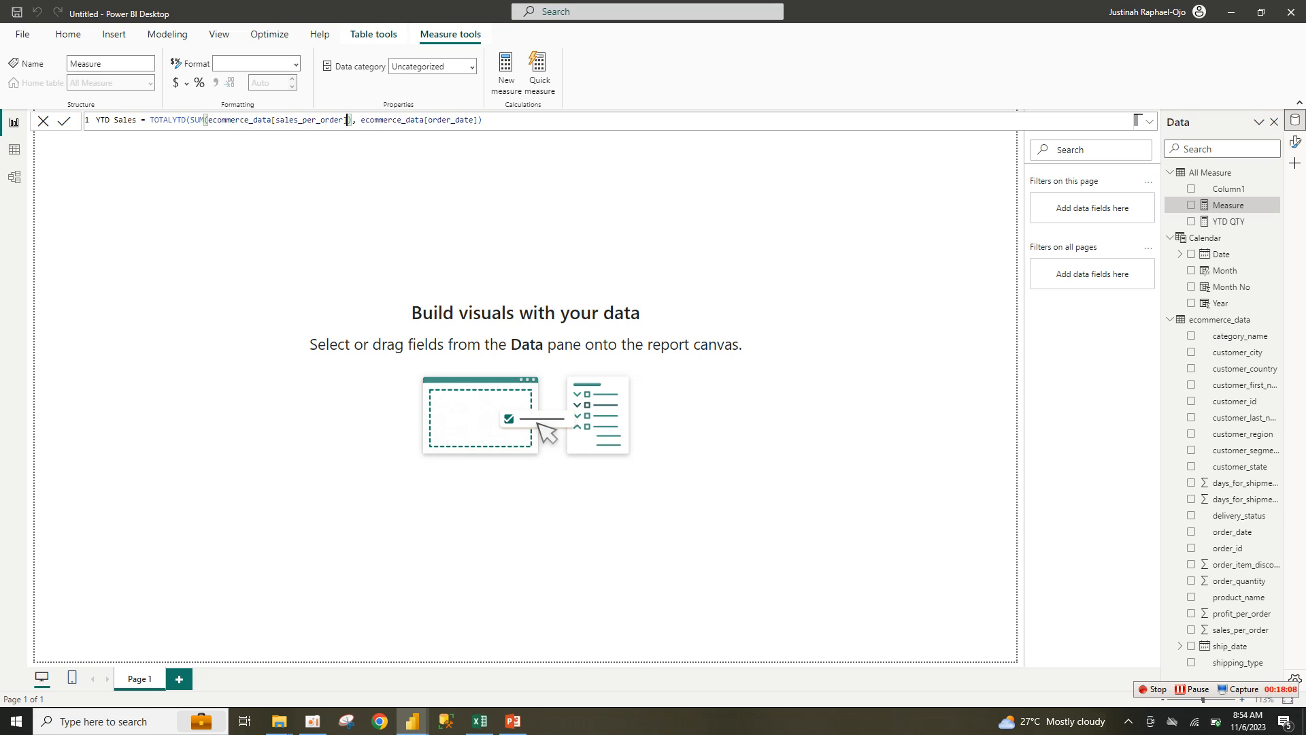
key(Return)
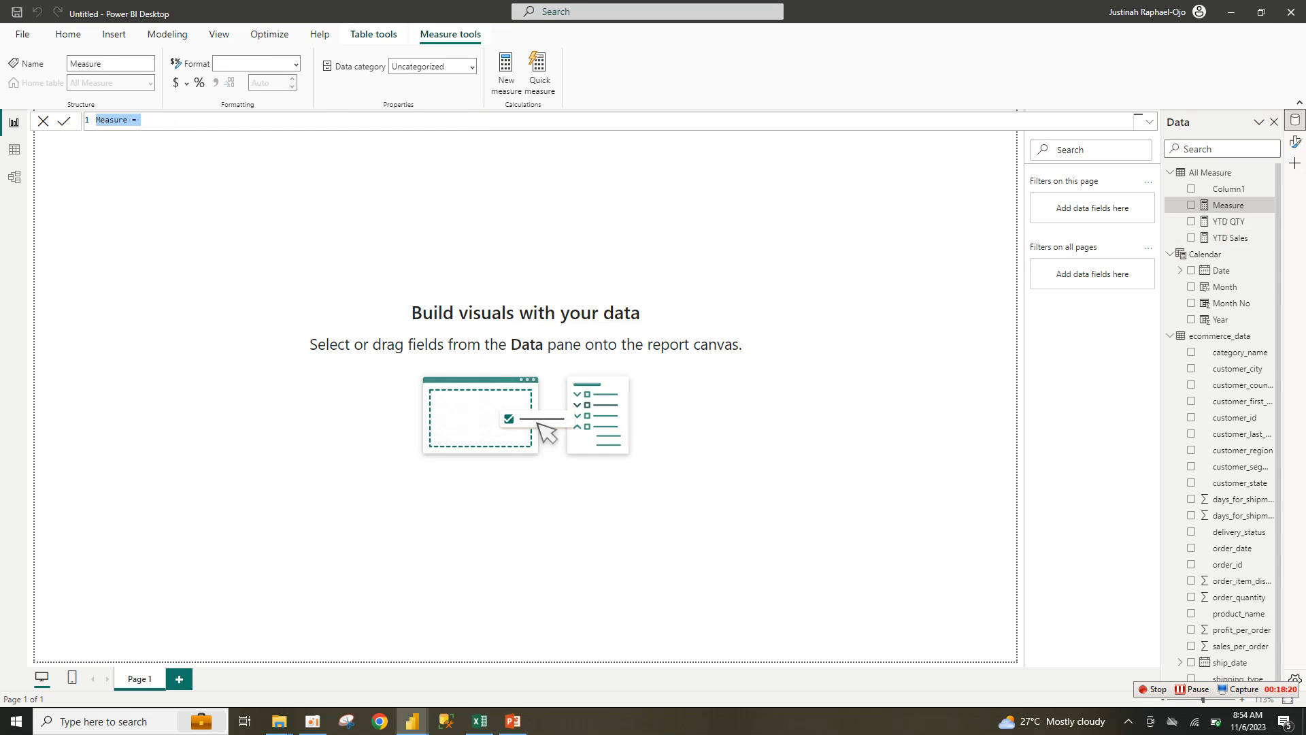
Step: Paste the YTD QTY formula into the new measure and rename it YTD Sale
key(ctrl+v)
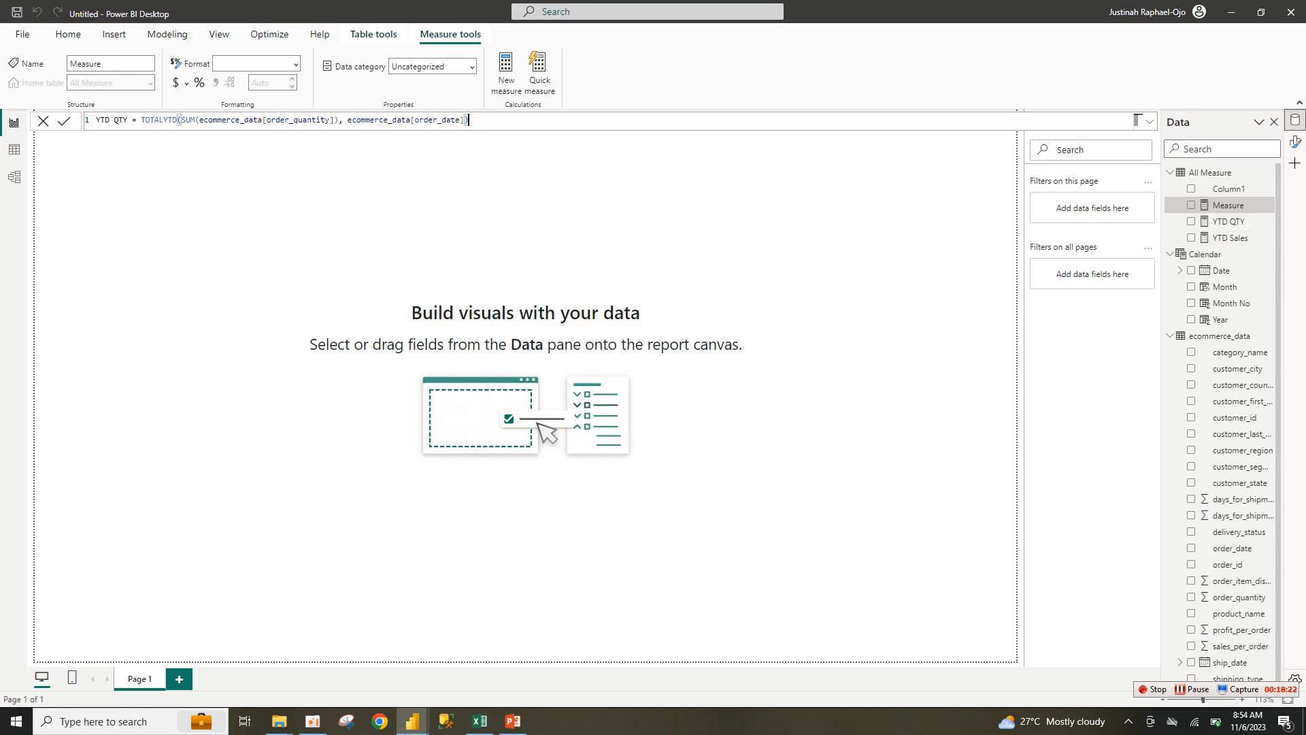
drag(128, 120, 109, 120)
text(S)
key(BackSpace)
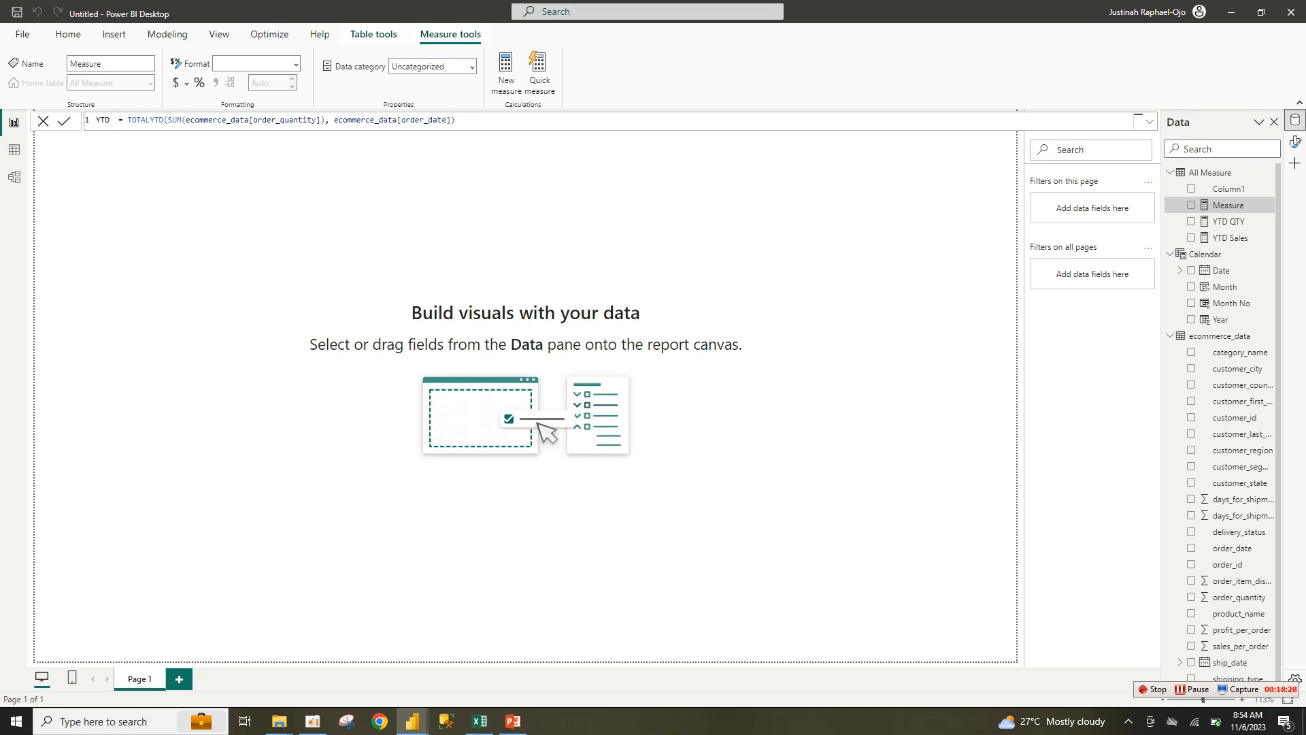
text(Sale)
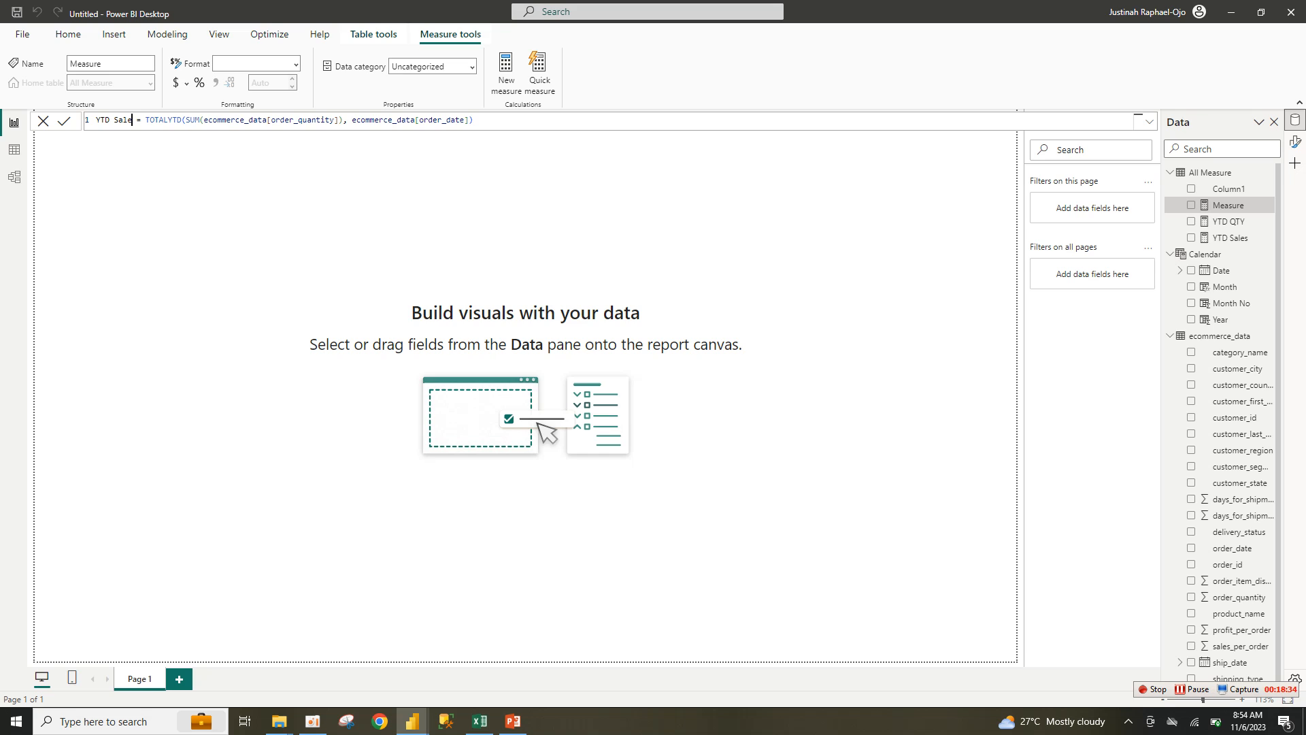
Step: Replace order_quantity with profit_per_order and commit the YTD Sale measure
drag(342, 119, 203, 119)
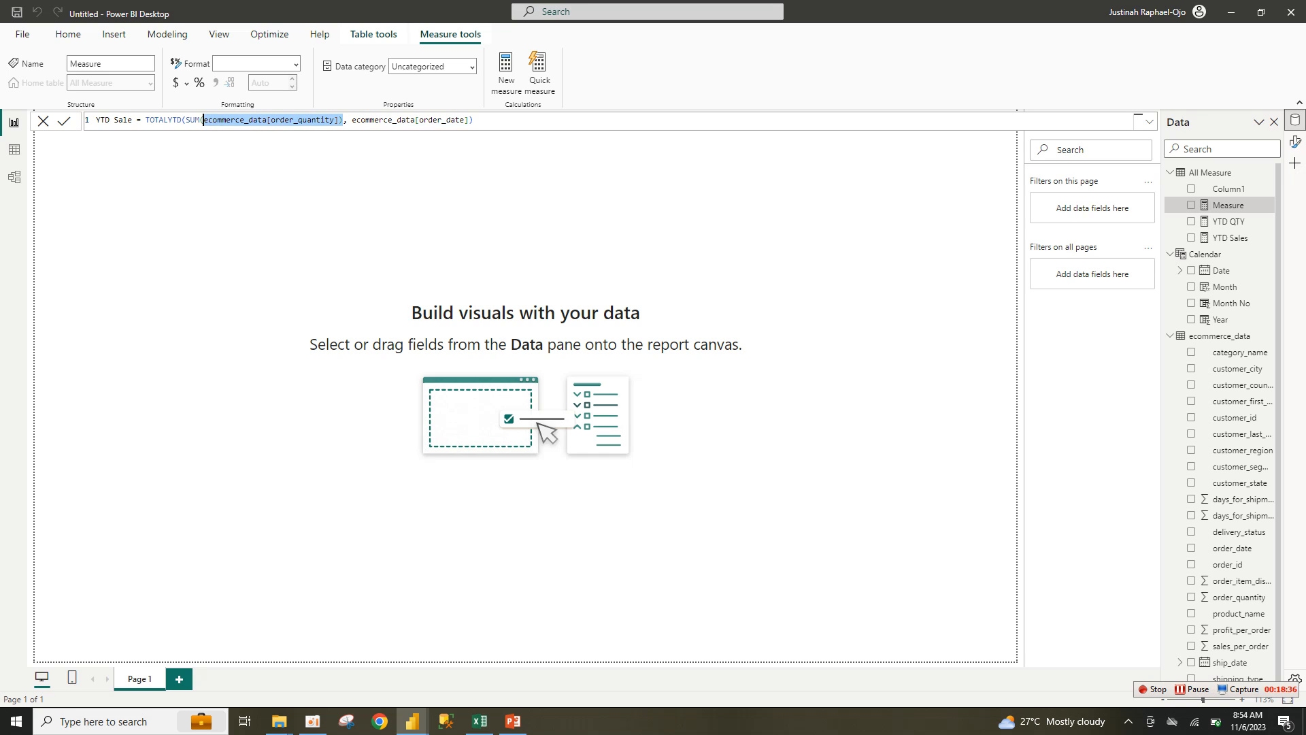
text(s)
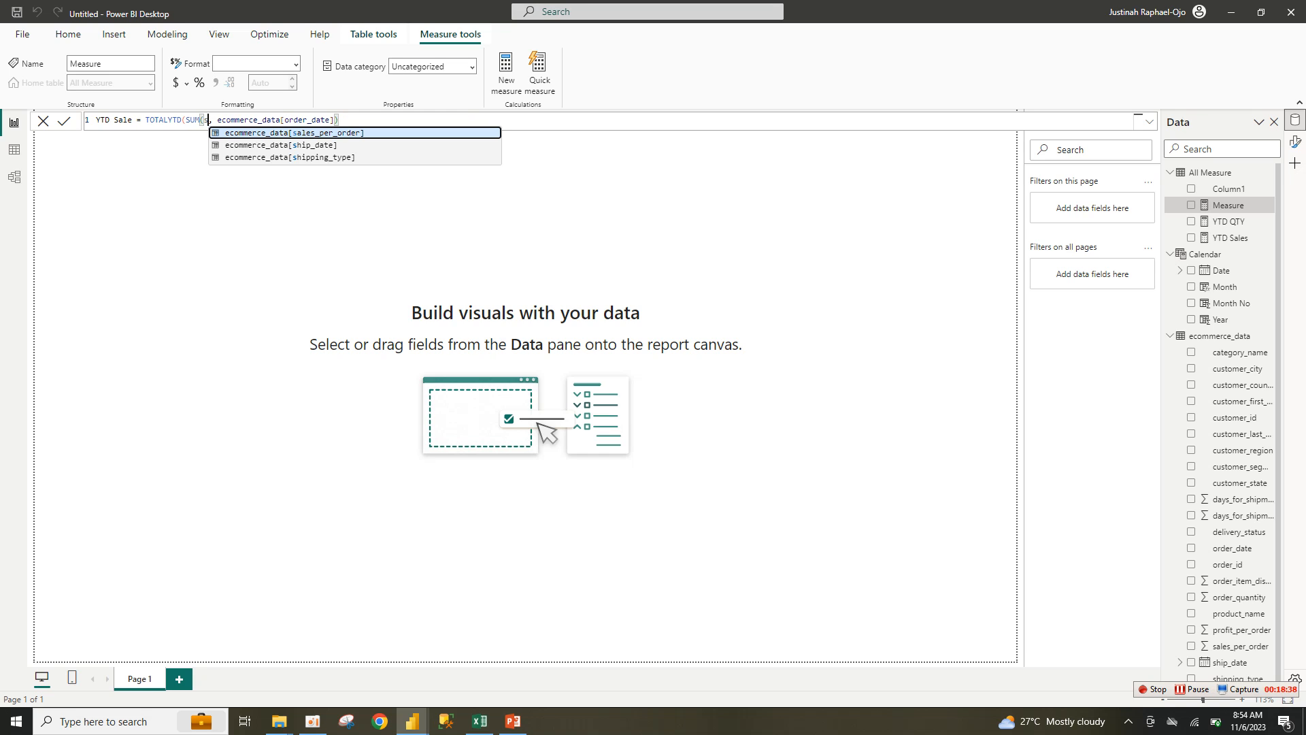
key(BackSpace)
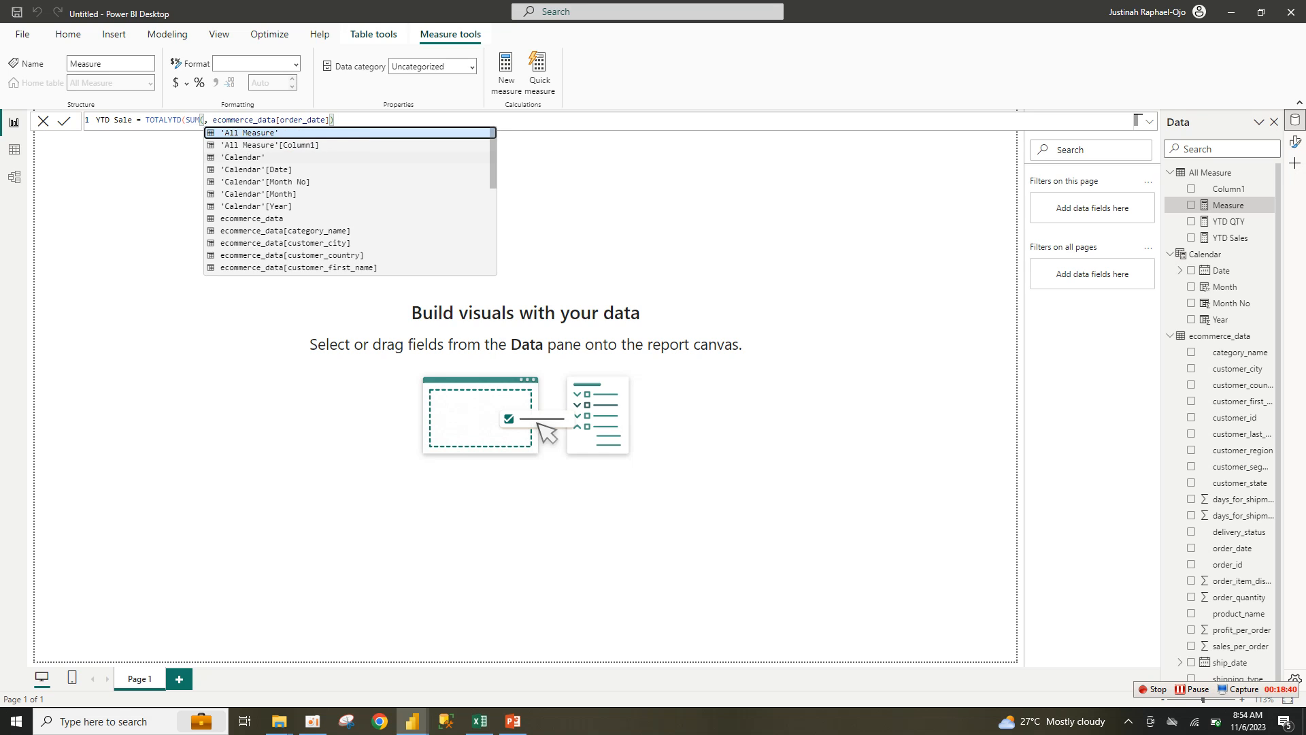
text(pro)
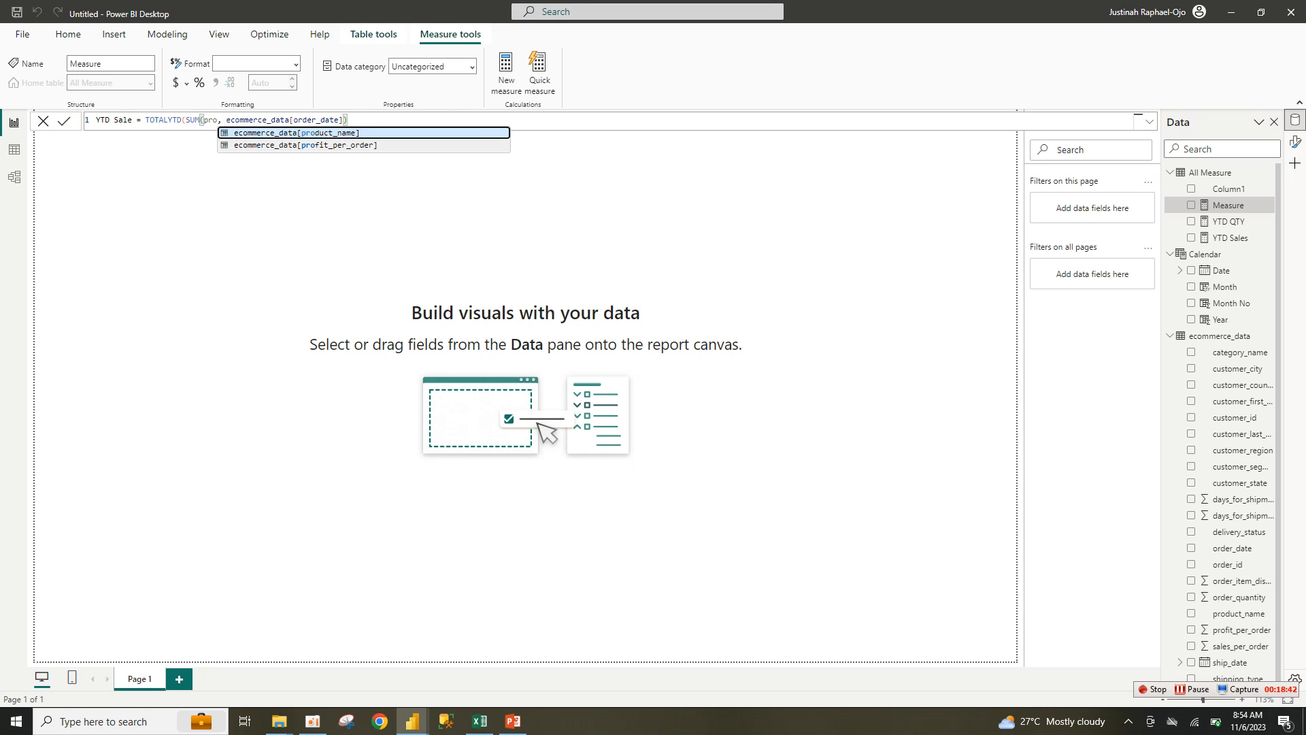
key(Down)
key(Tab)
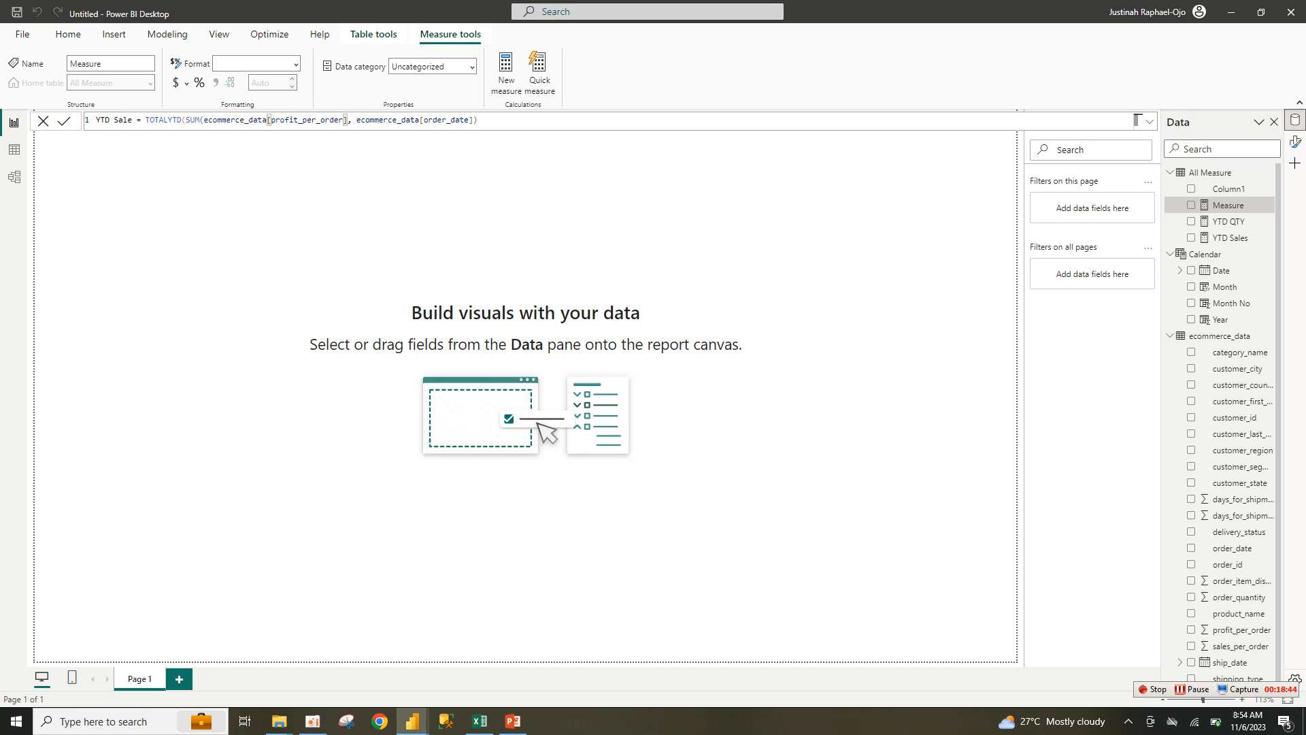
key(Right)
key(Return)
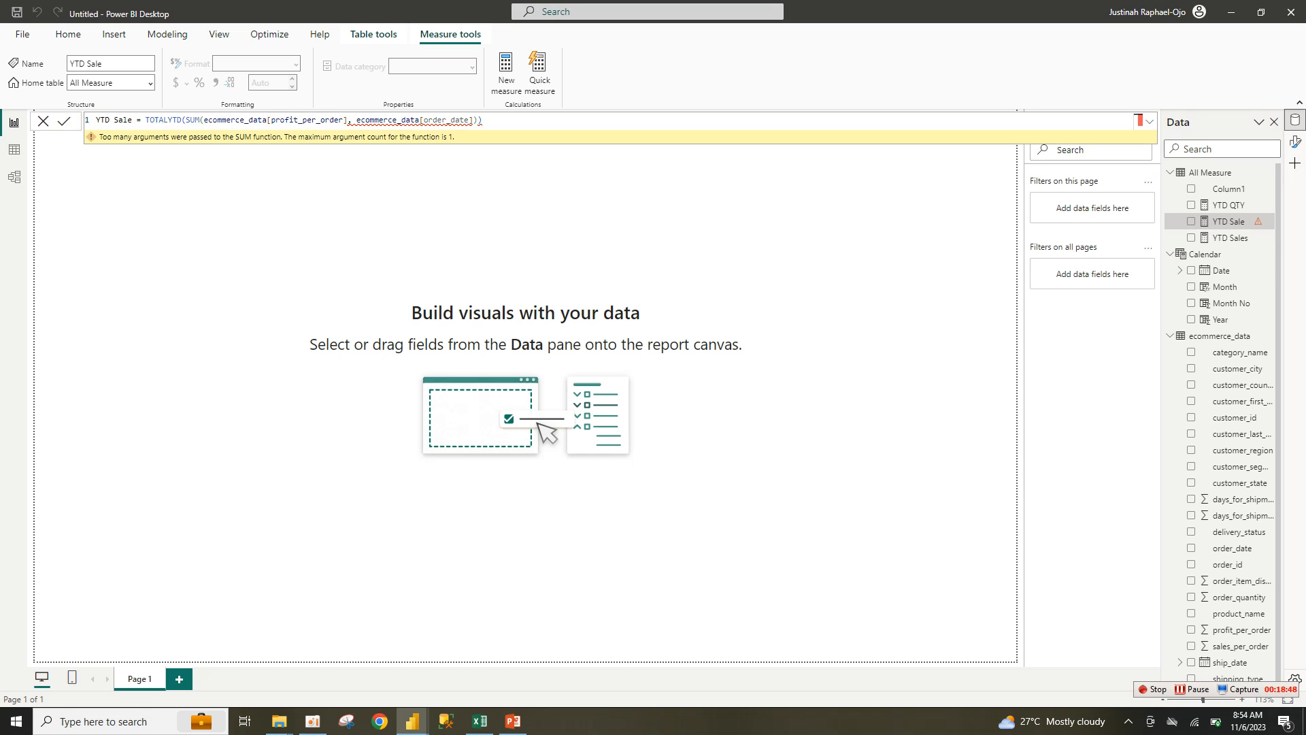
Step: Close the SUM after profit_per_order, then try and remove an ADDCOLUMNS function
key(BackSpace)
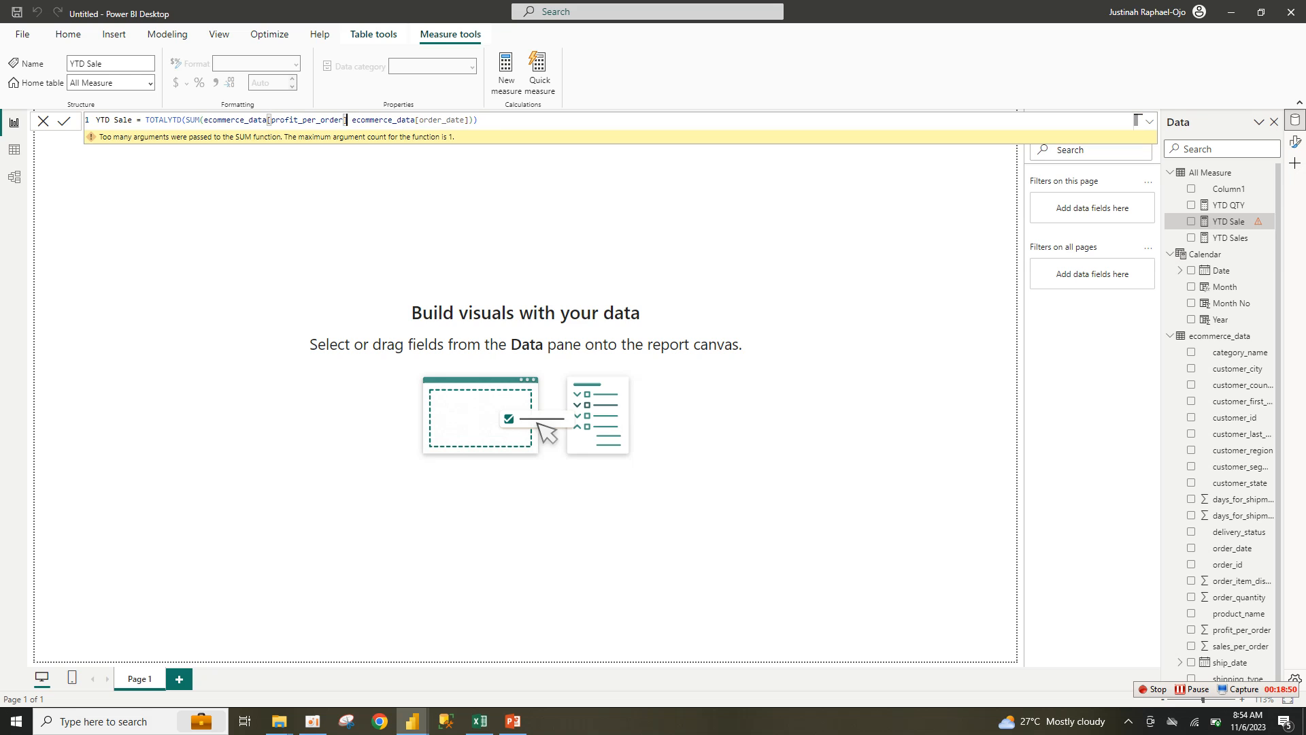
text(),)
key(Tab)
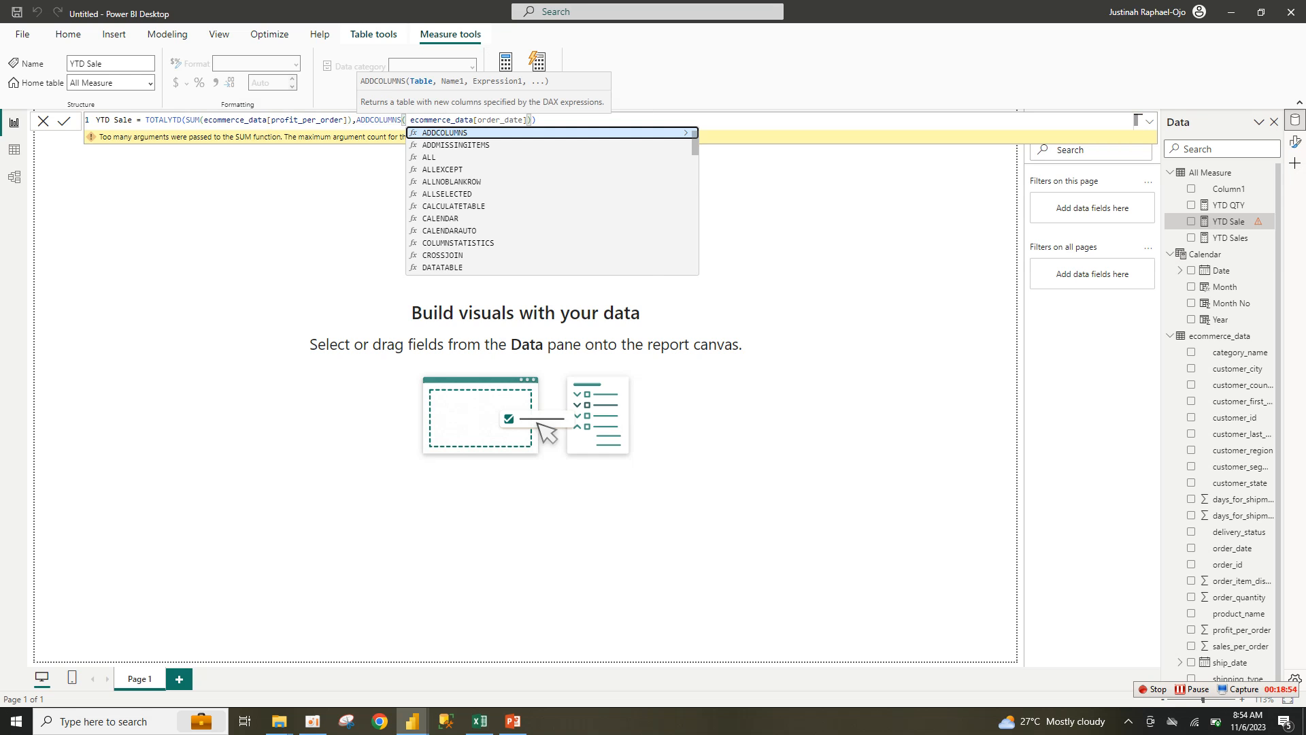
key(Escape)
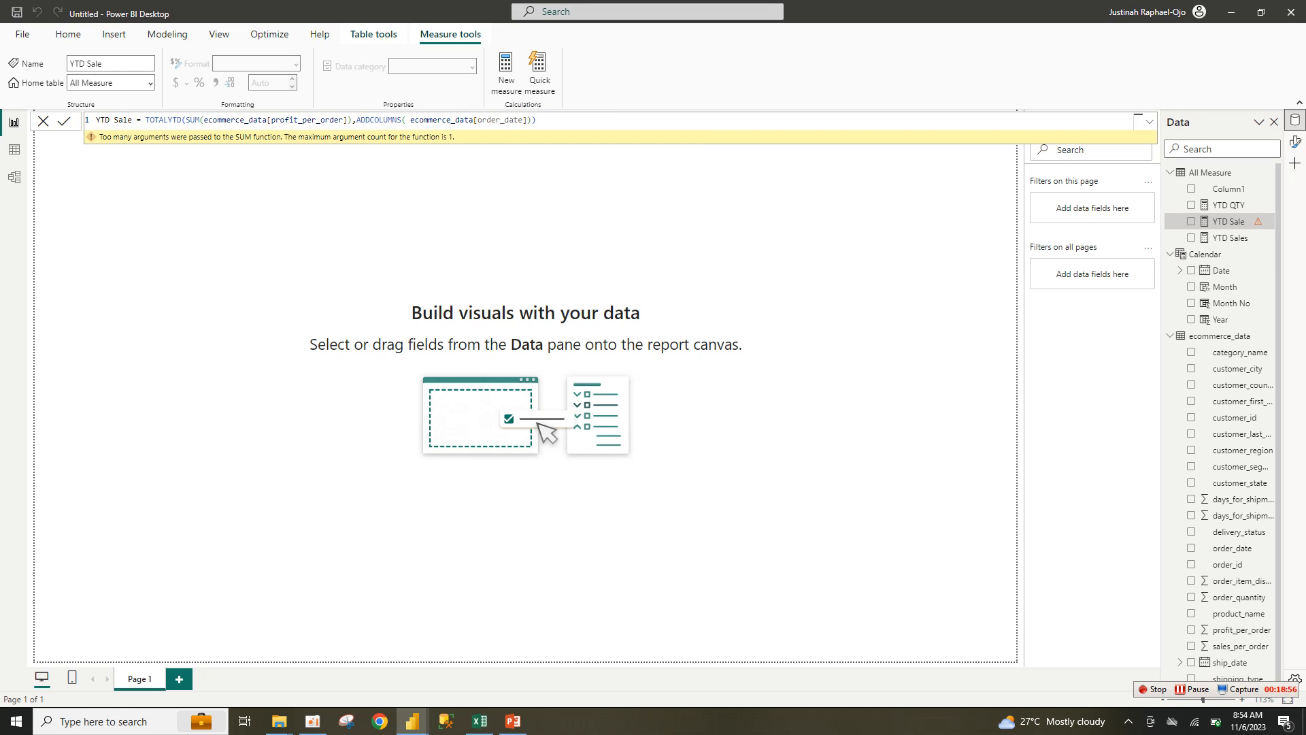
key(Return)
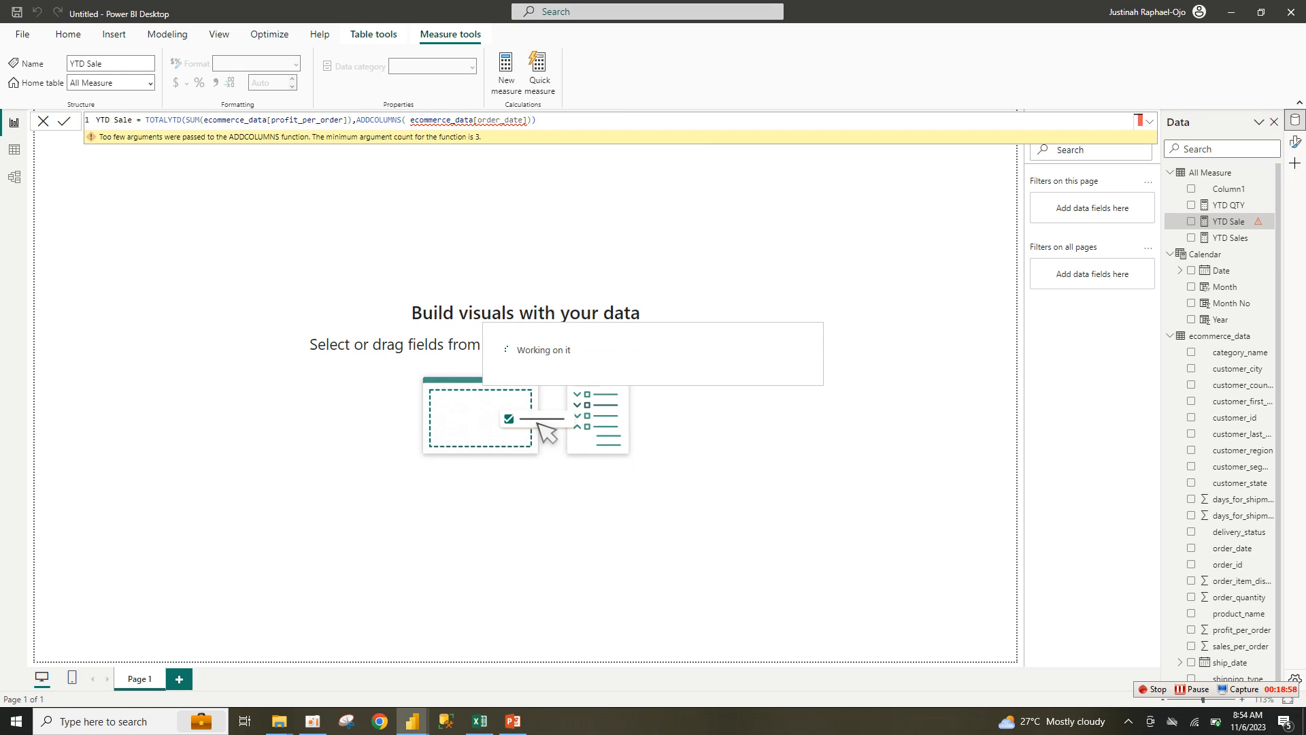
key(ctrl+shift+Left)
text(AD)
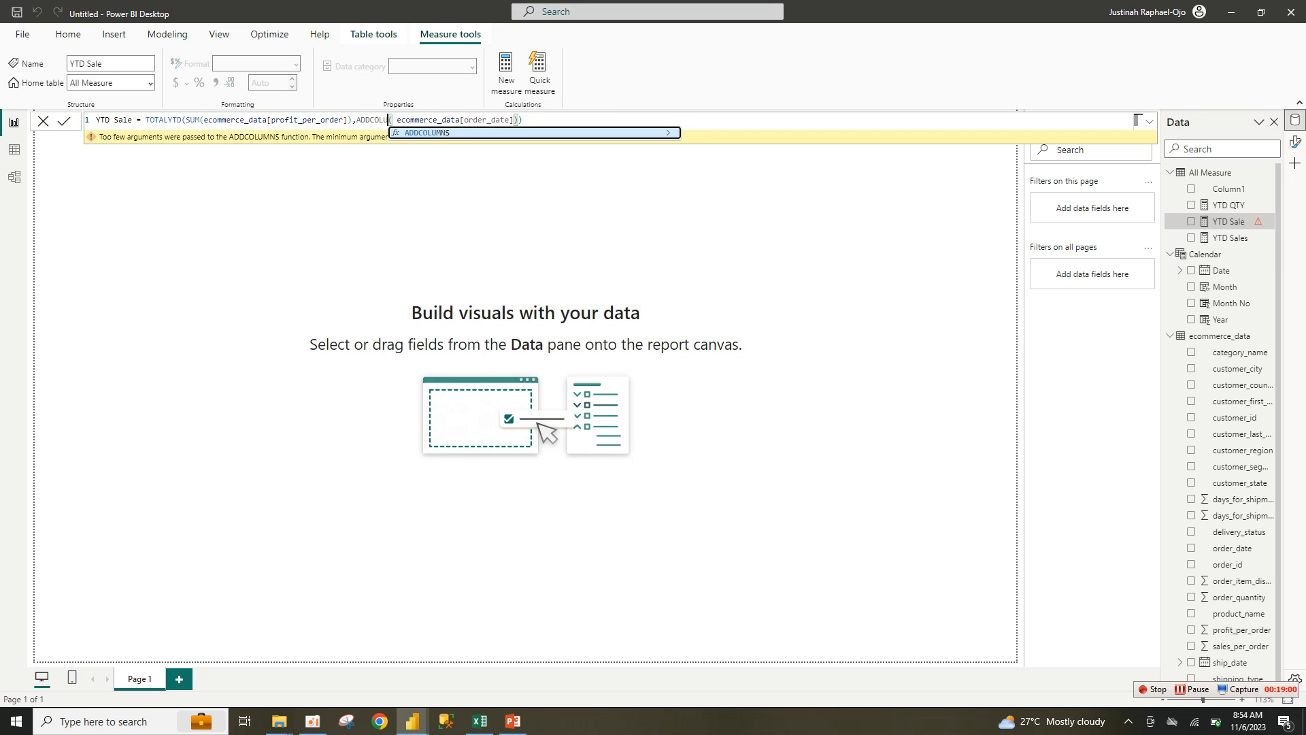
key(BackSpace)
key(BackSpace)
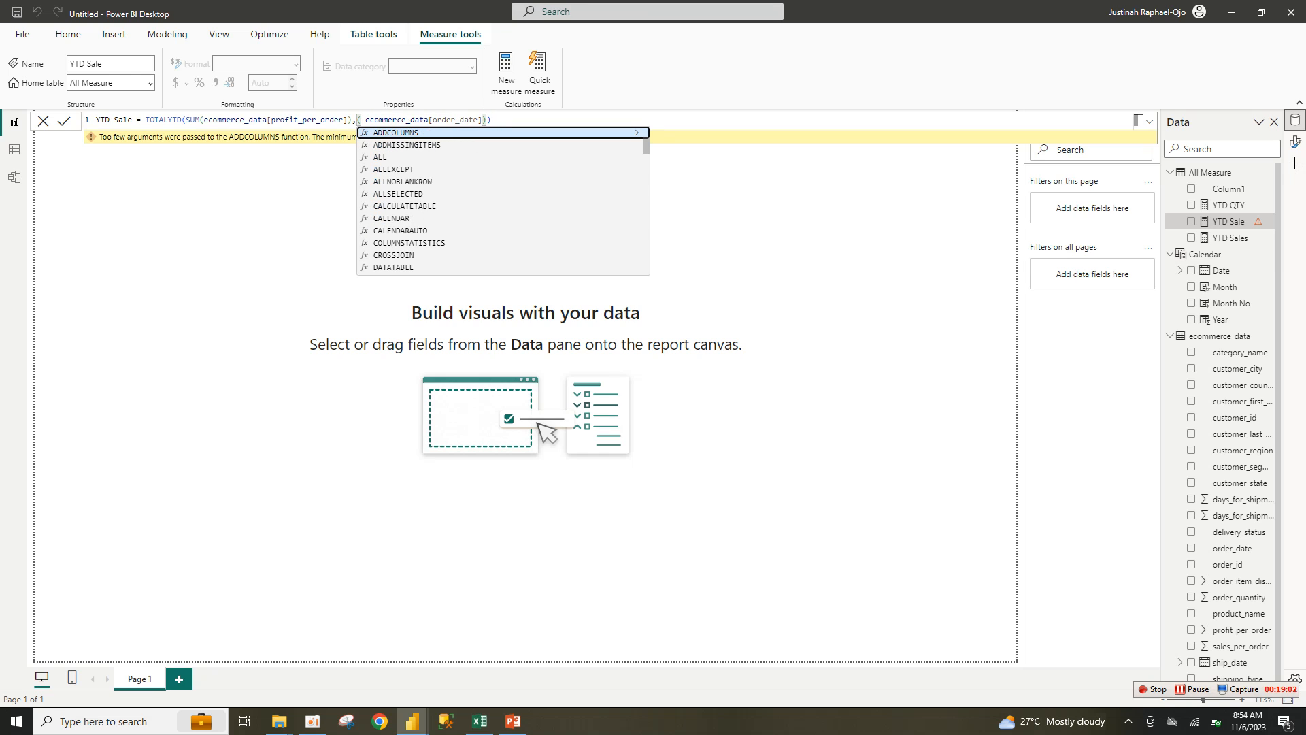
key(Tab)
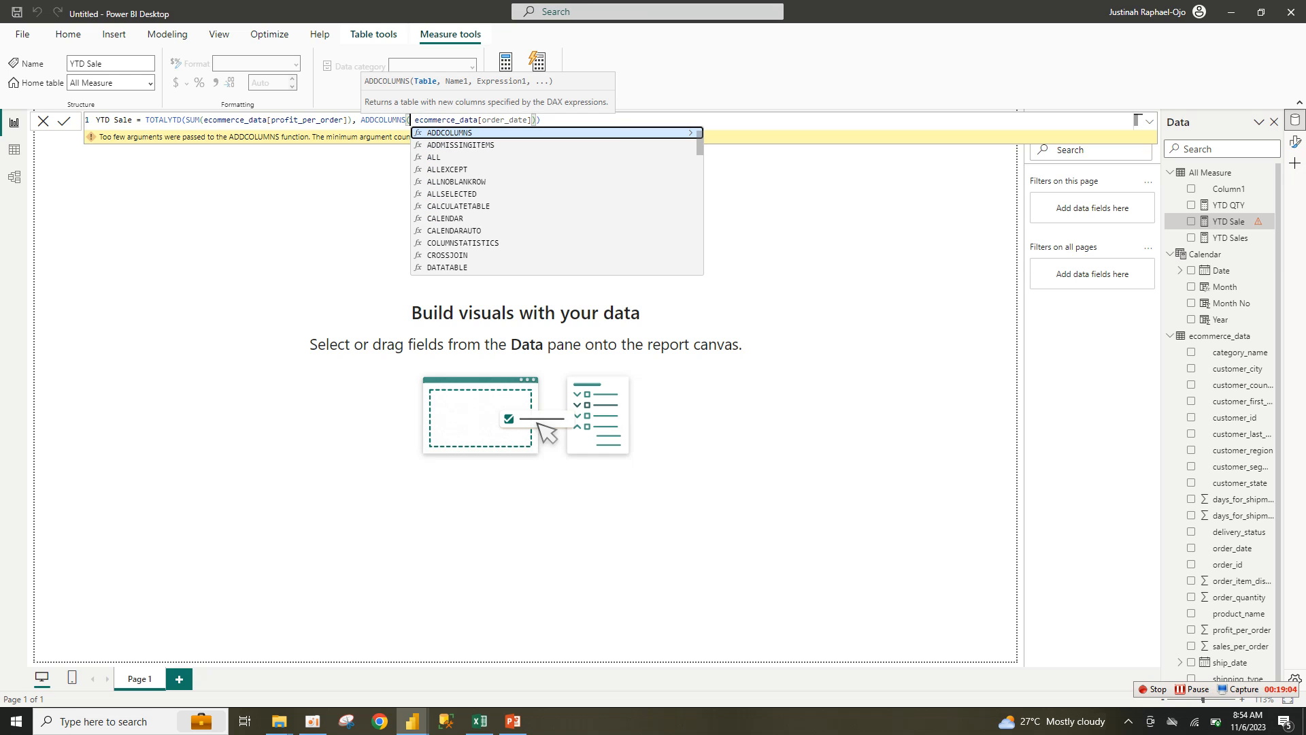
key(BackSpace)
key(BackSpace)
key(BackSpace)
key(BackSpace)
key(BackSpace)
key(BackSpace)
key(BackSpace)
key(BackSpace)
key(BackSpace)
key(BackSpace)
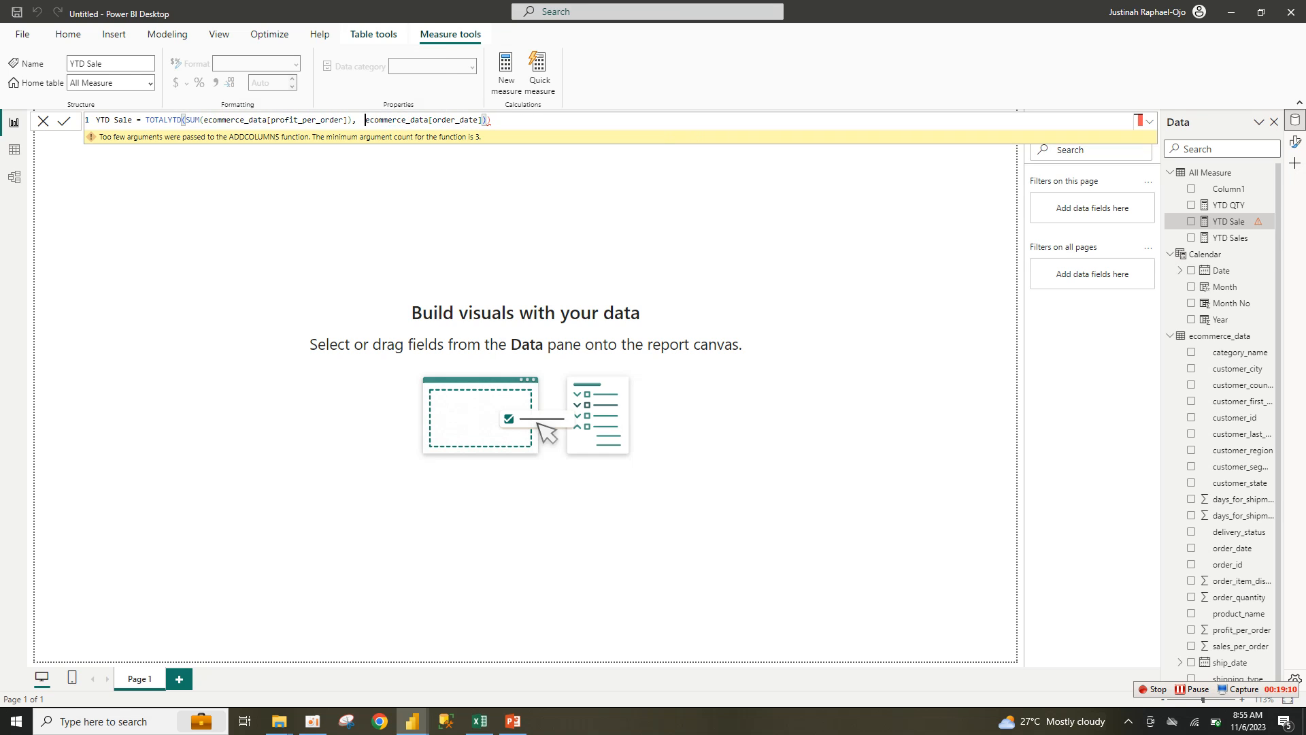
key(Escape)
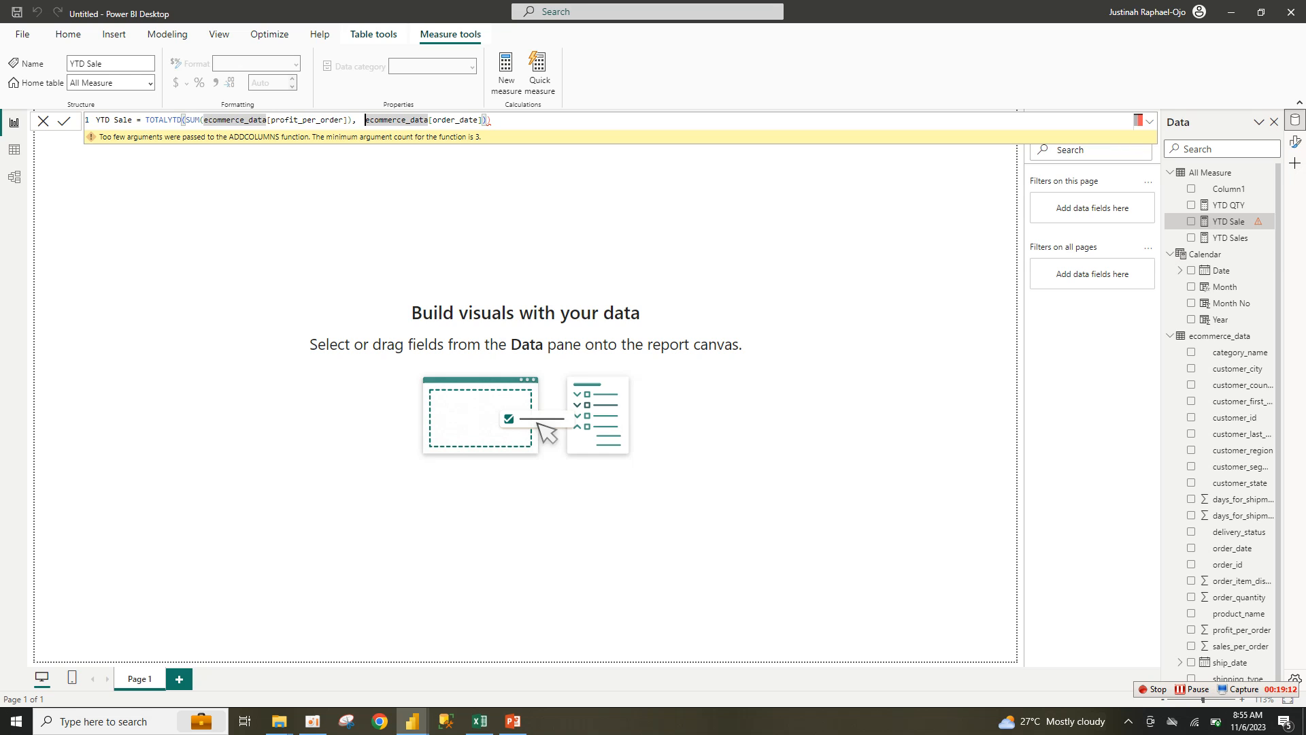
Step: Set the TOTALYTD dates argument to (ecommerce_data[order_date]) from the suggestions
text(()
click(496, 120)
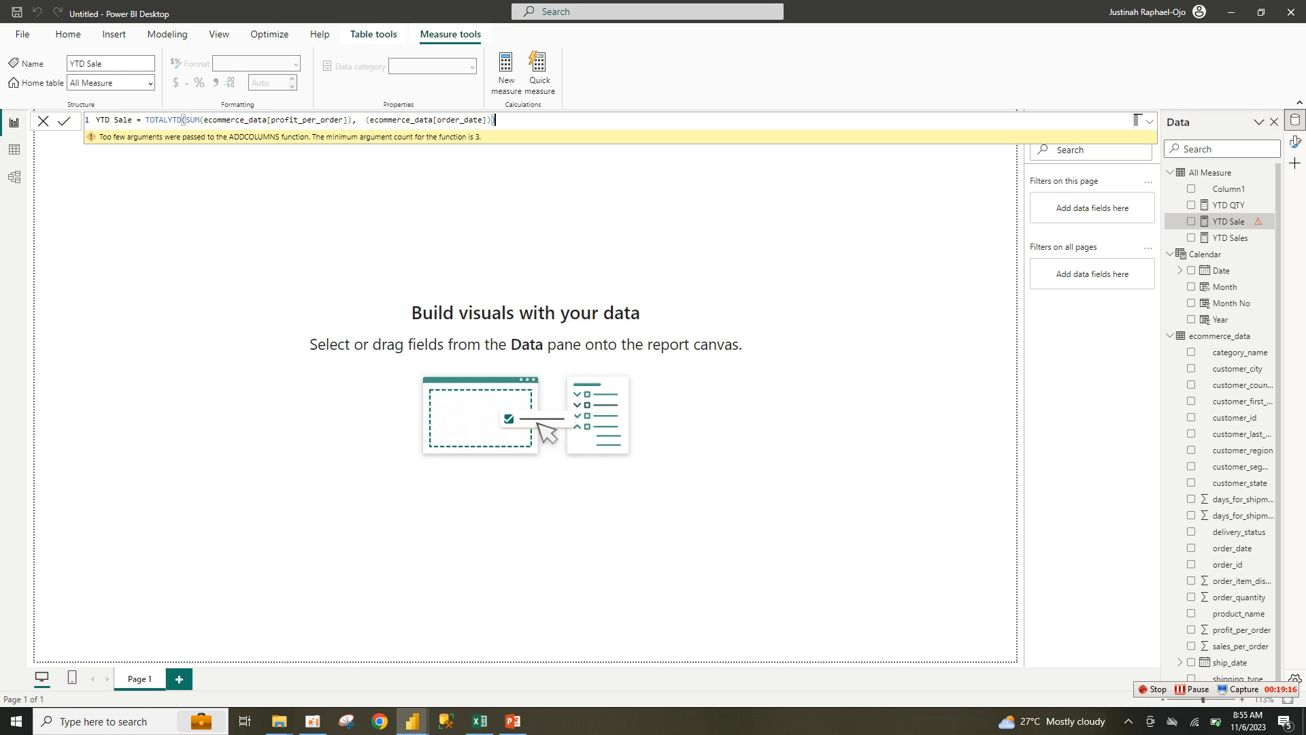
drag(487, 120, 400, 119)
click(496, 119)
drag(487, 120, 374, 119)
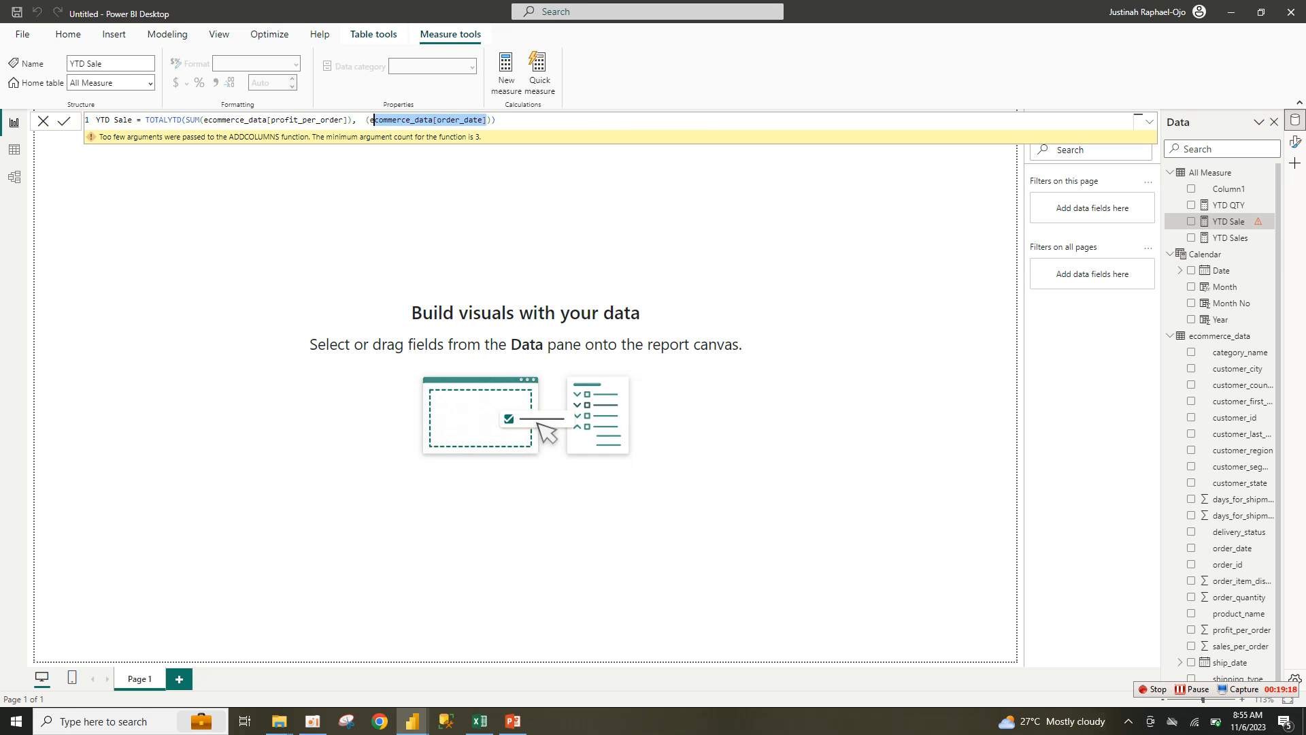
key(BackSpace)
key(BackSpace)
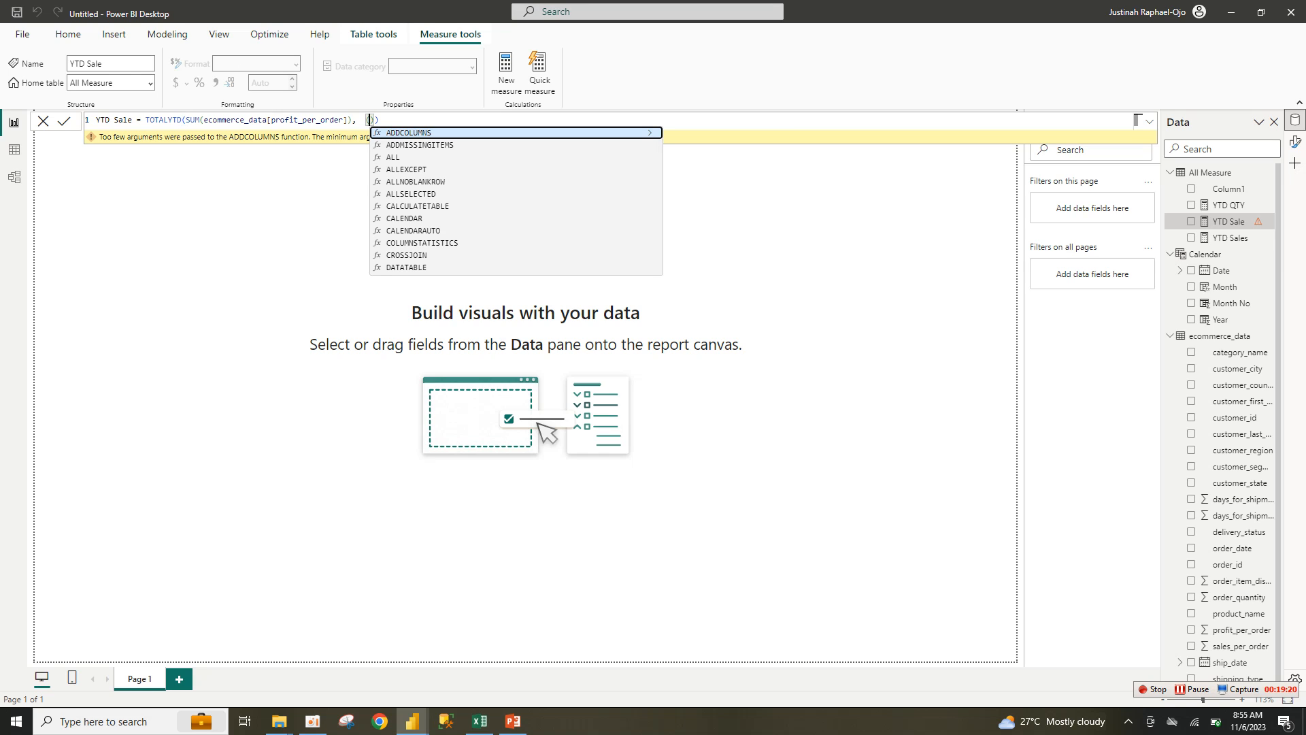
text(ca)
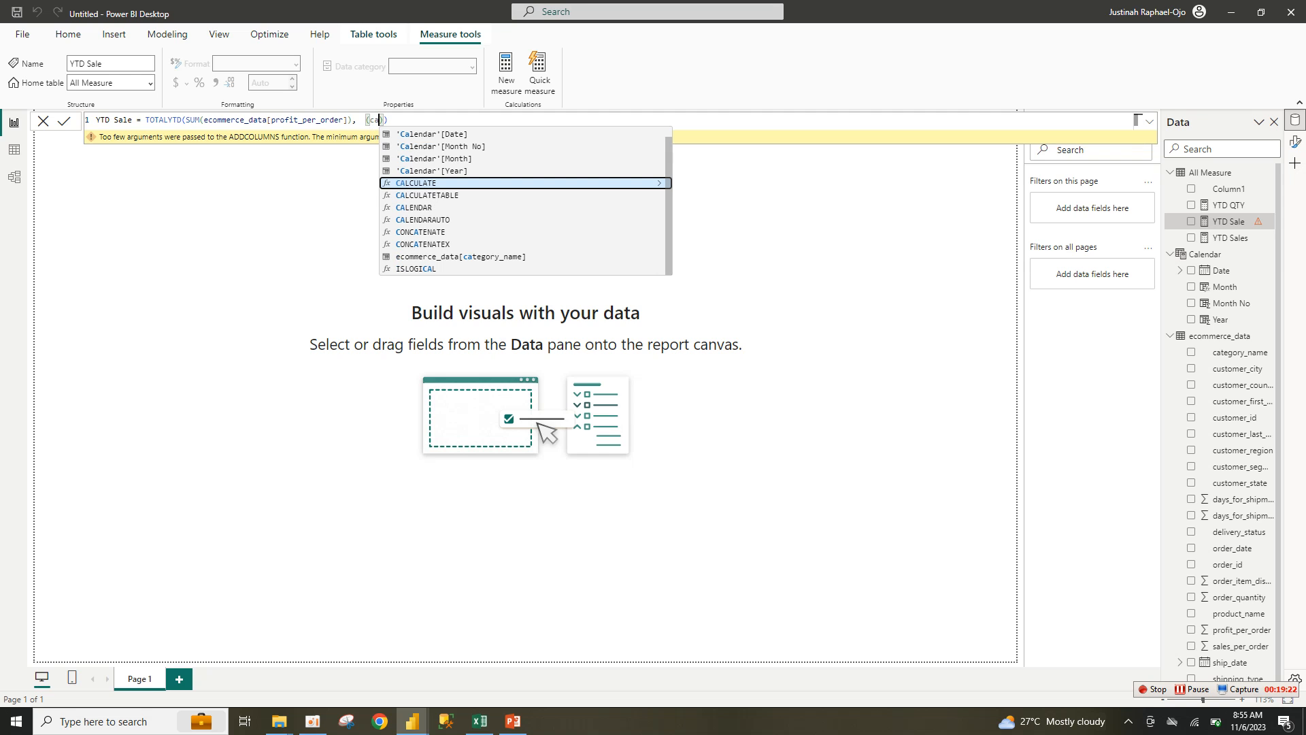
key(BackSpace)
key(BackSpace)
text(date)
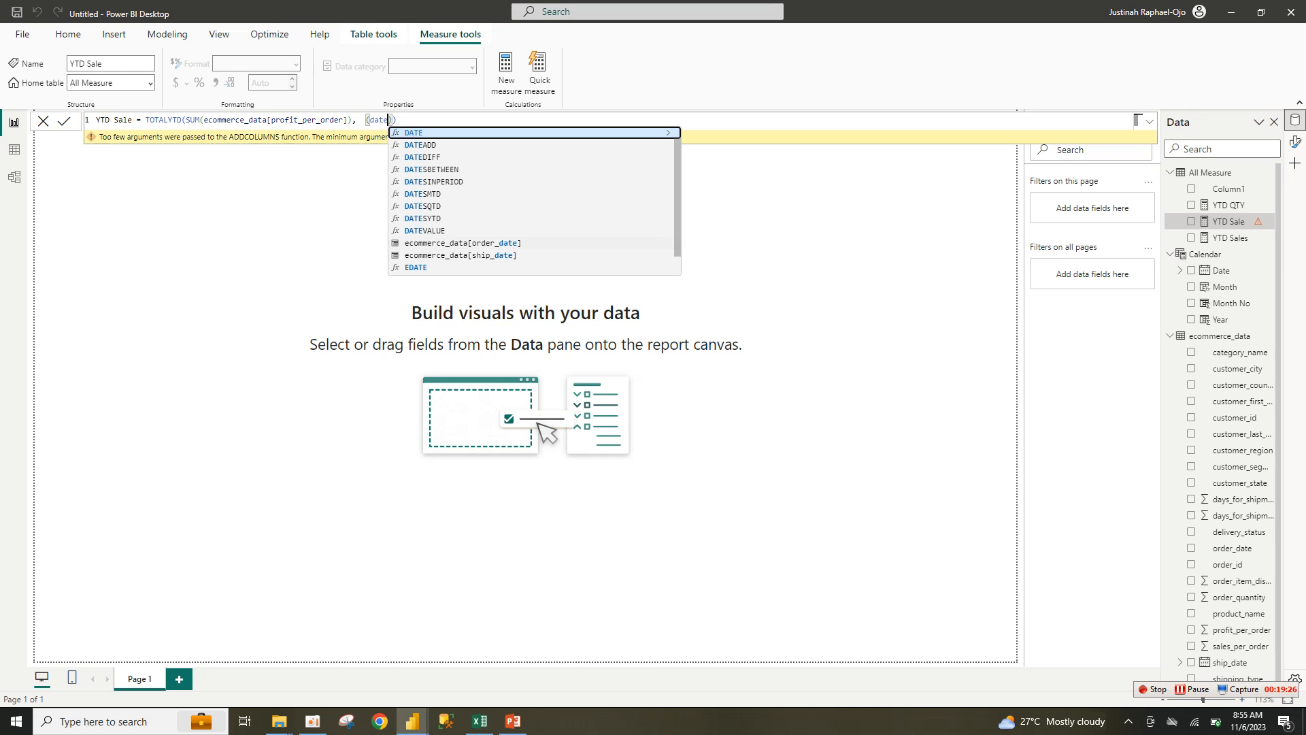
click(463, 242)
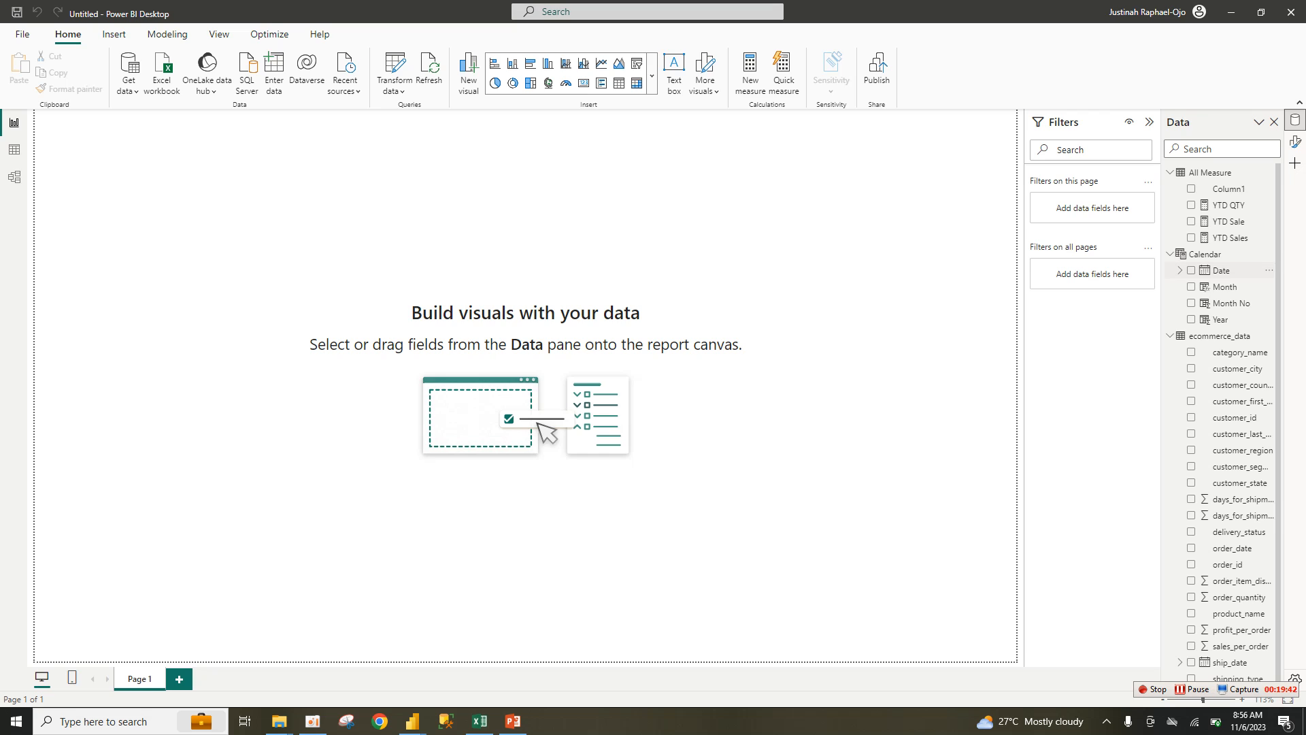
Step: Enter Profit Margin = SUM(profit_per_order)/SUM(sales_per_order) as the new measure's formula
drag(1278, 268, 1278, 271)
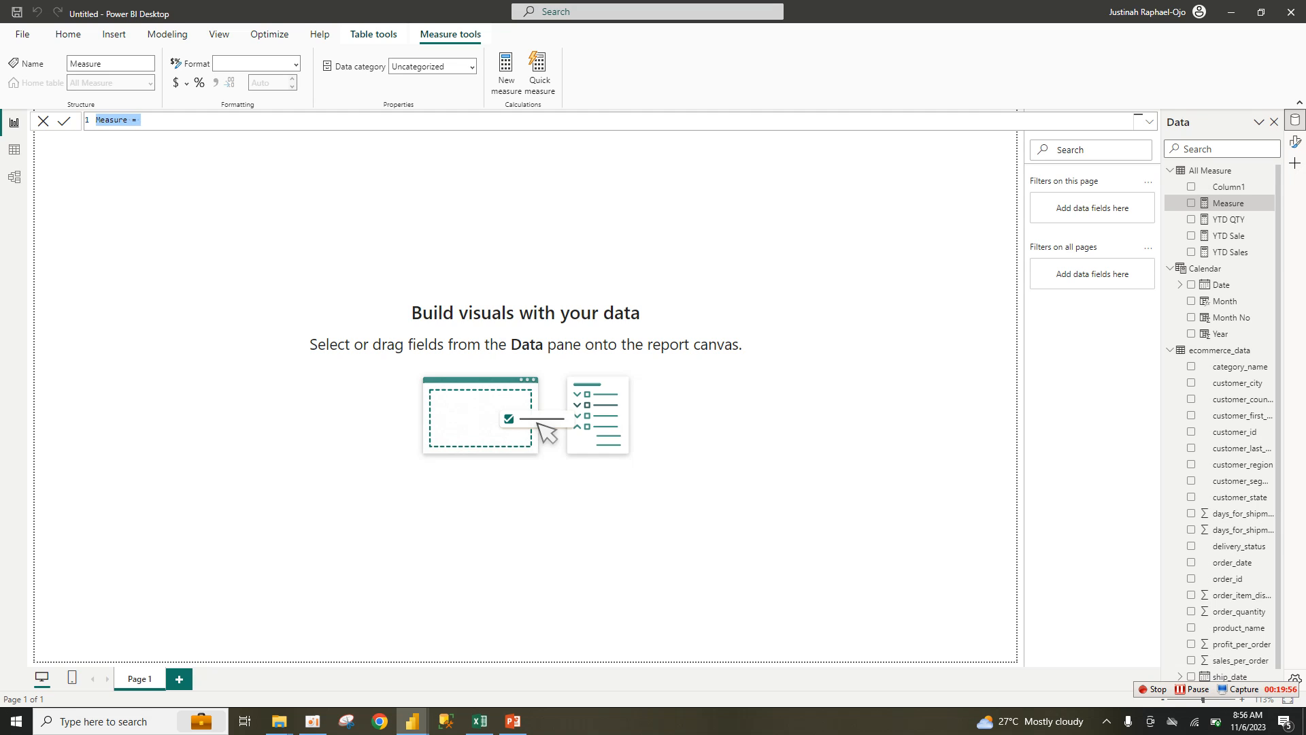
text(Profit Margin = su)
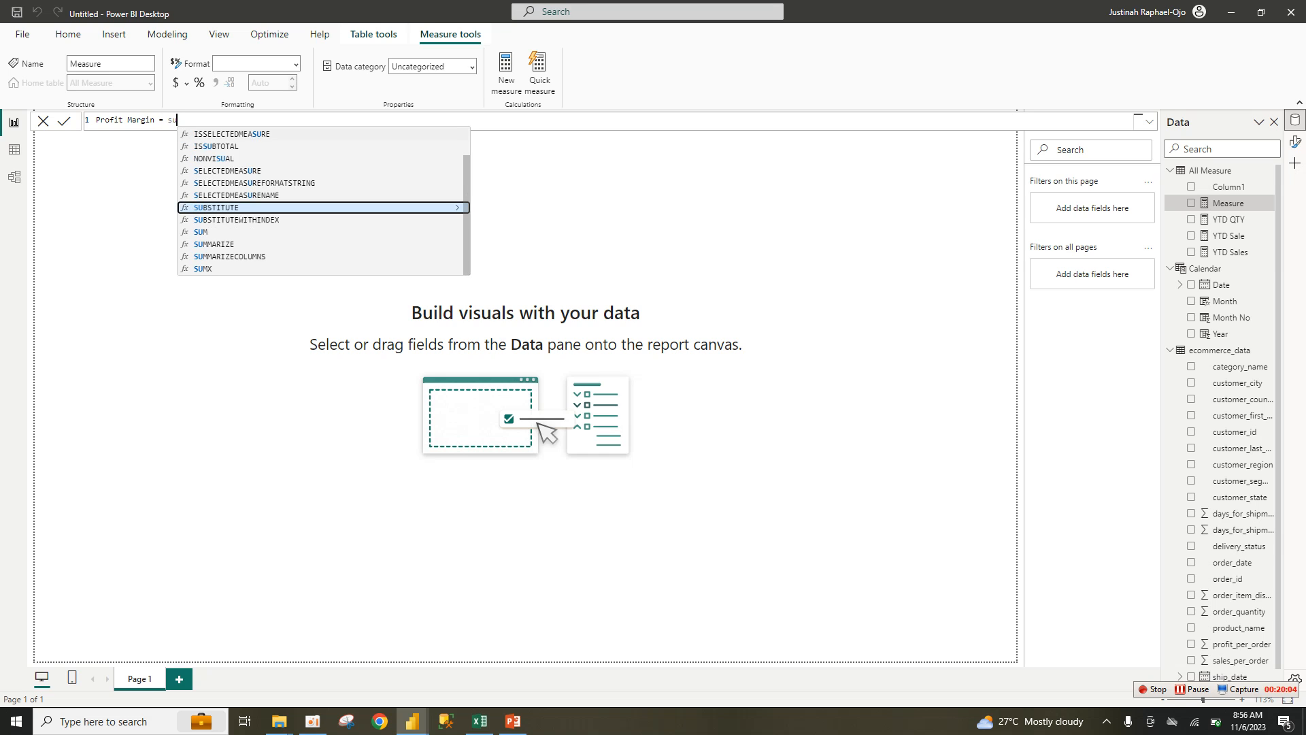
text(m)
key(Tab)
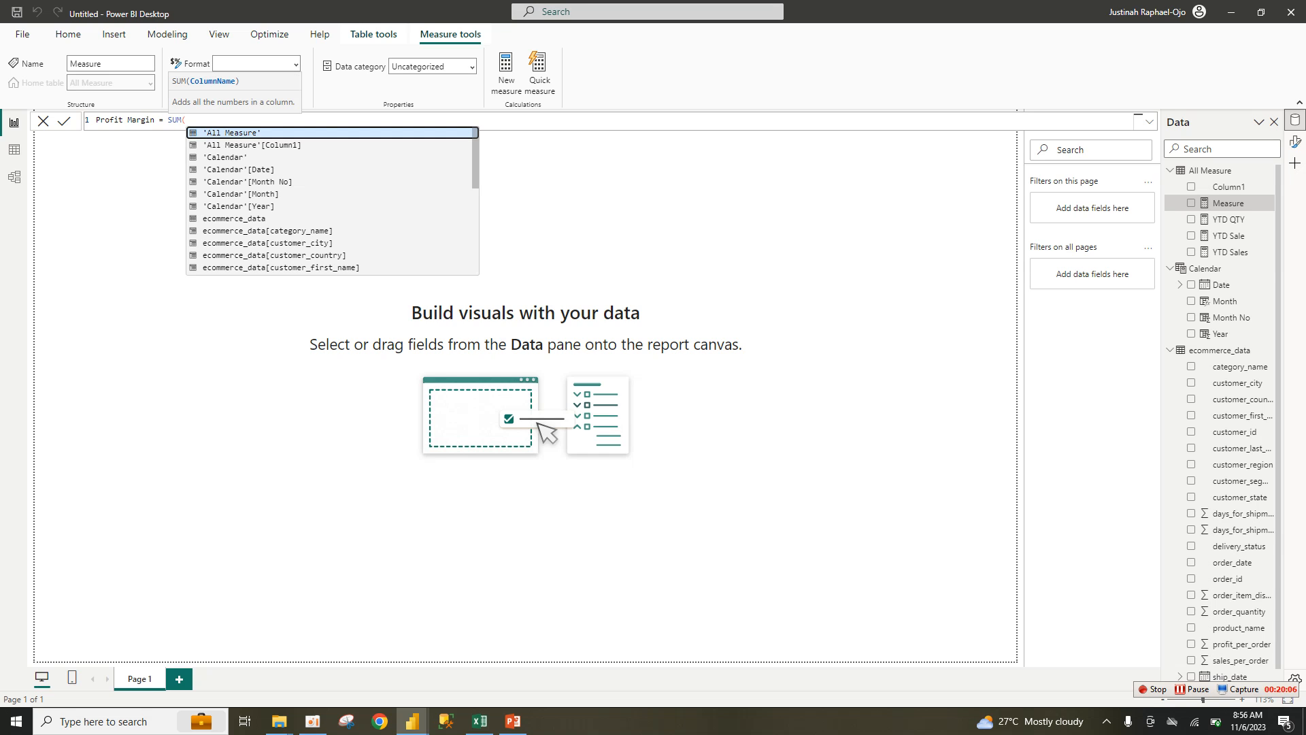
text(profit_per_order)
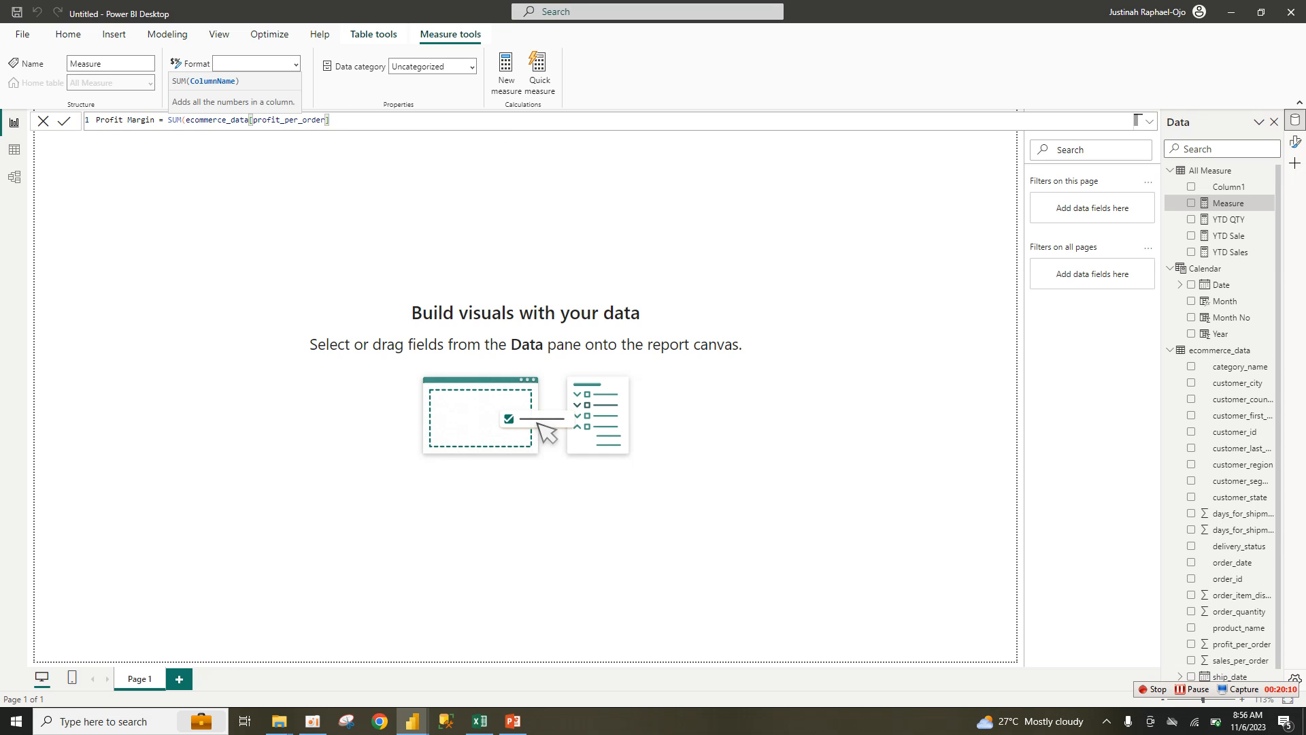
text(/sum)
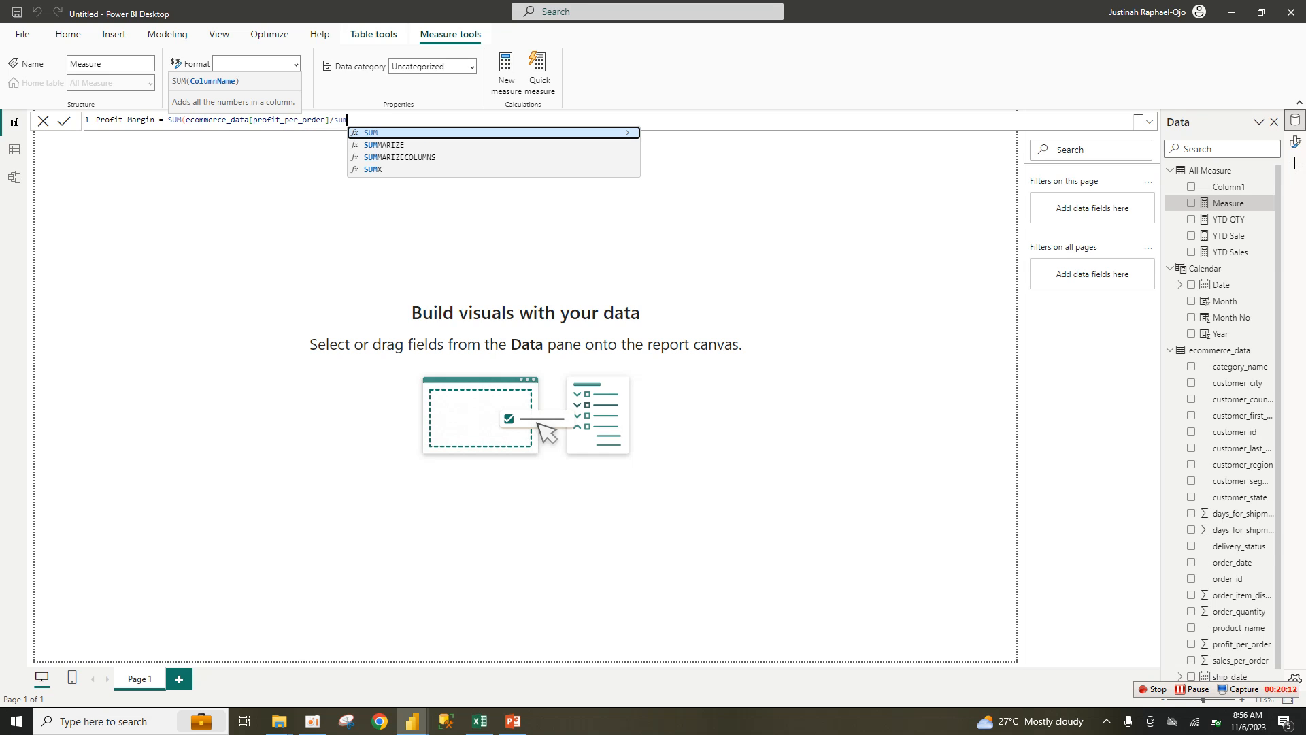
key(Tab)
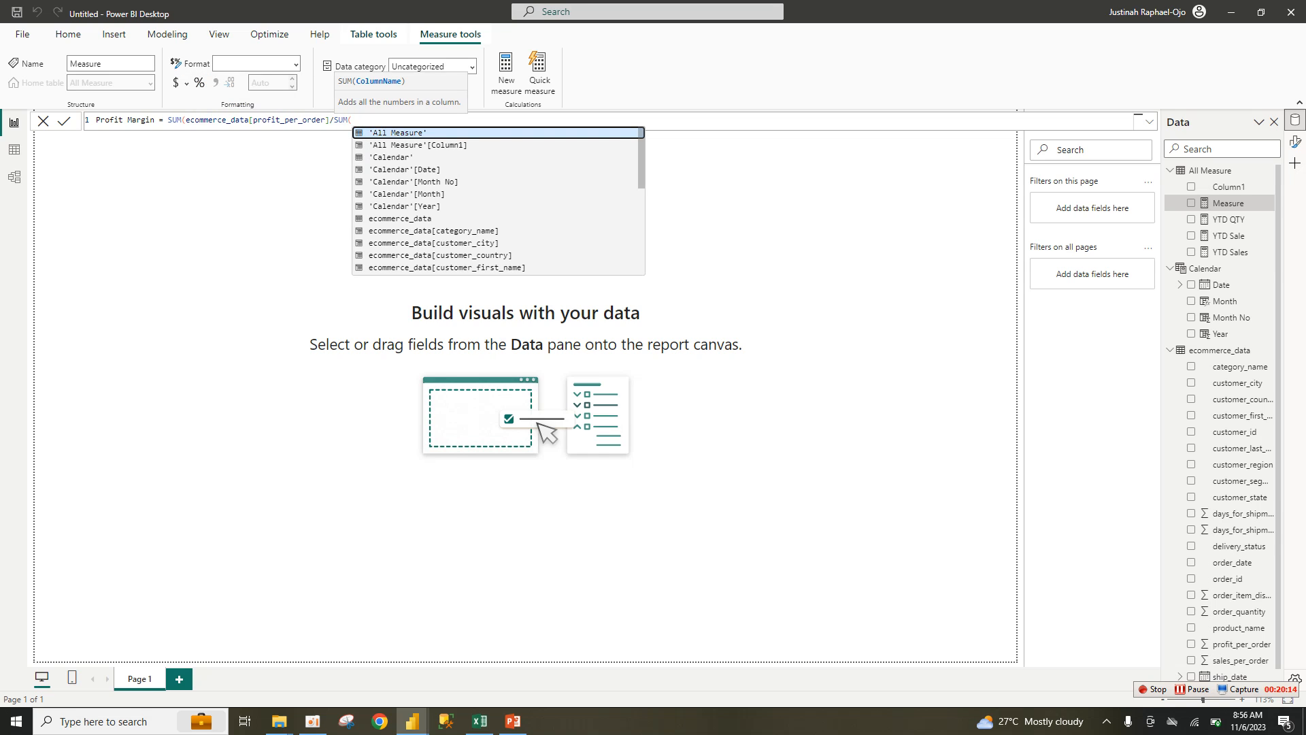
text(sale)
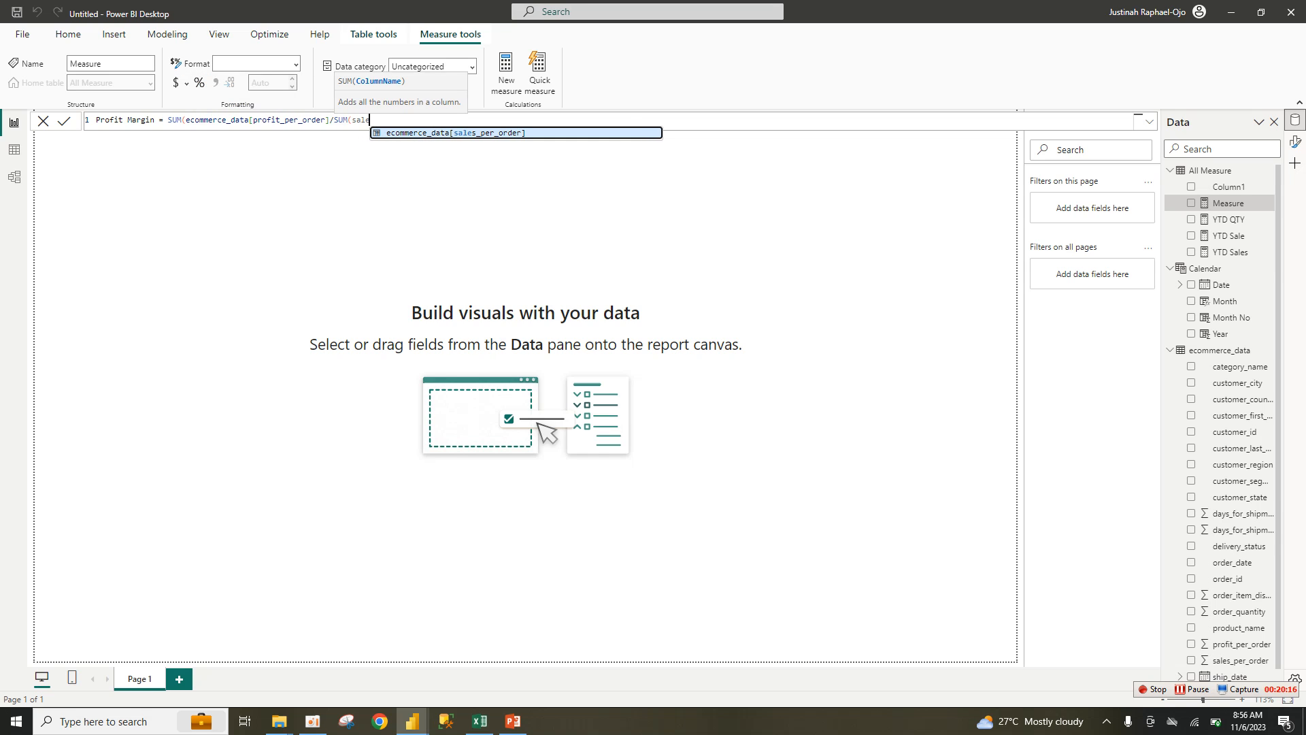
key(Tab)
key(Return)
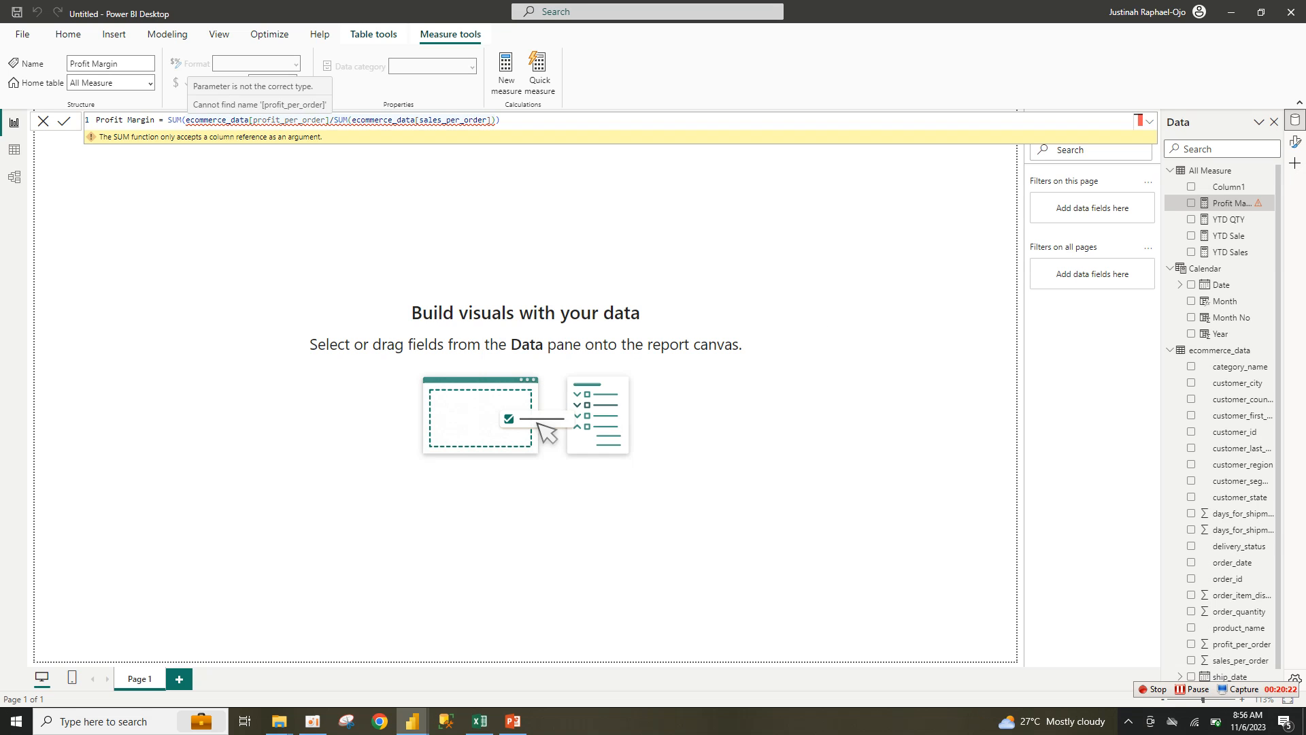
Step: Add the missing ')' after profit_per_order and remove the extra trailing ')' in Profit Margin
click(329, 120)
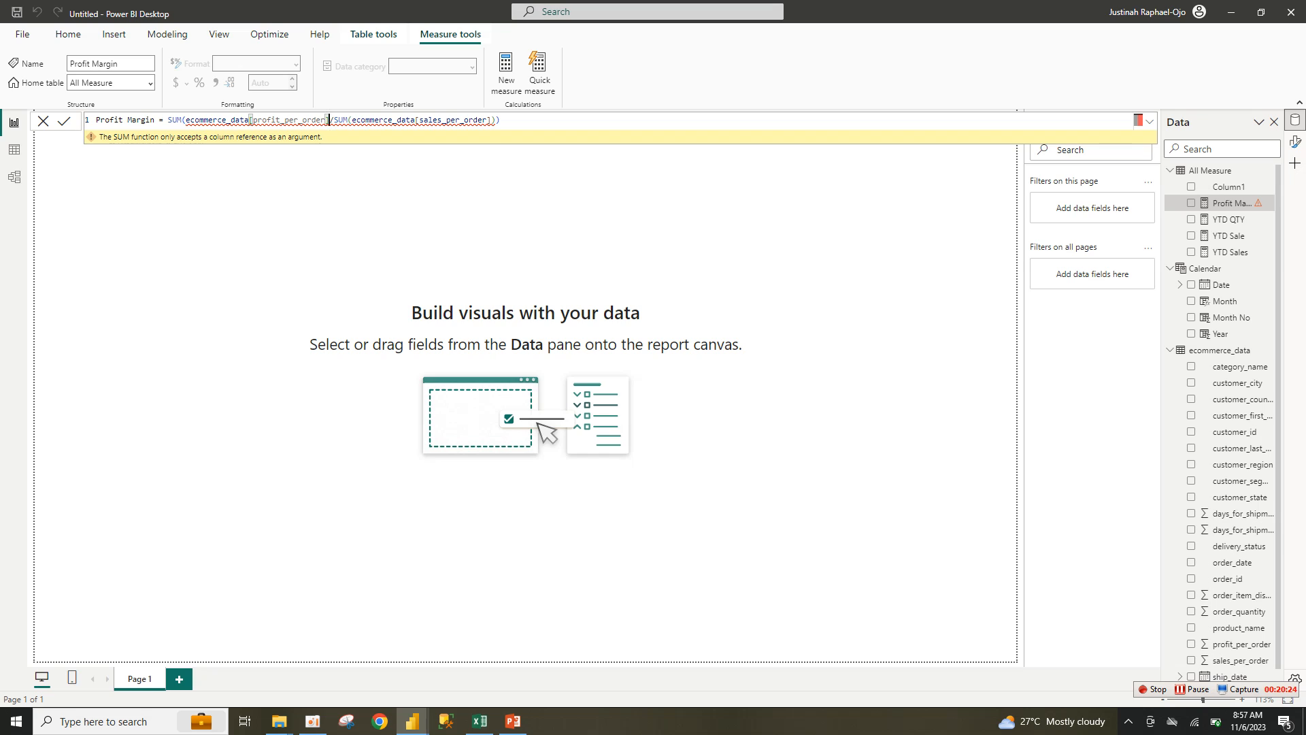
text())
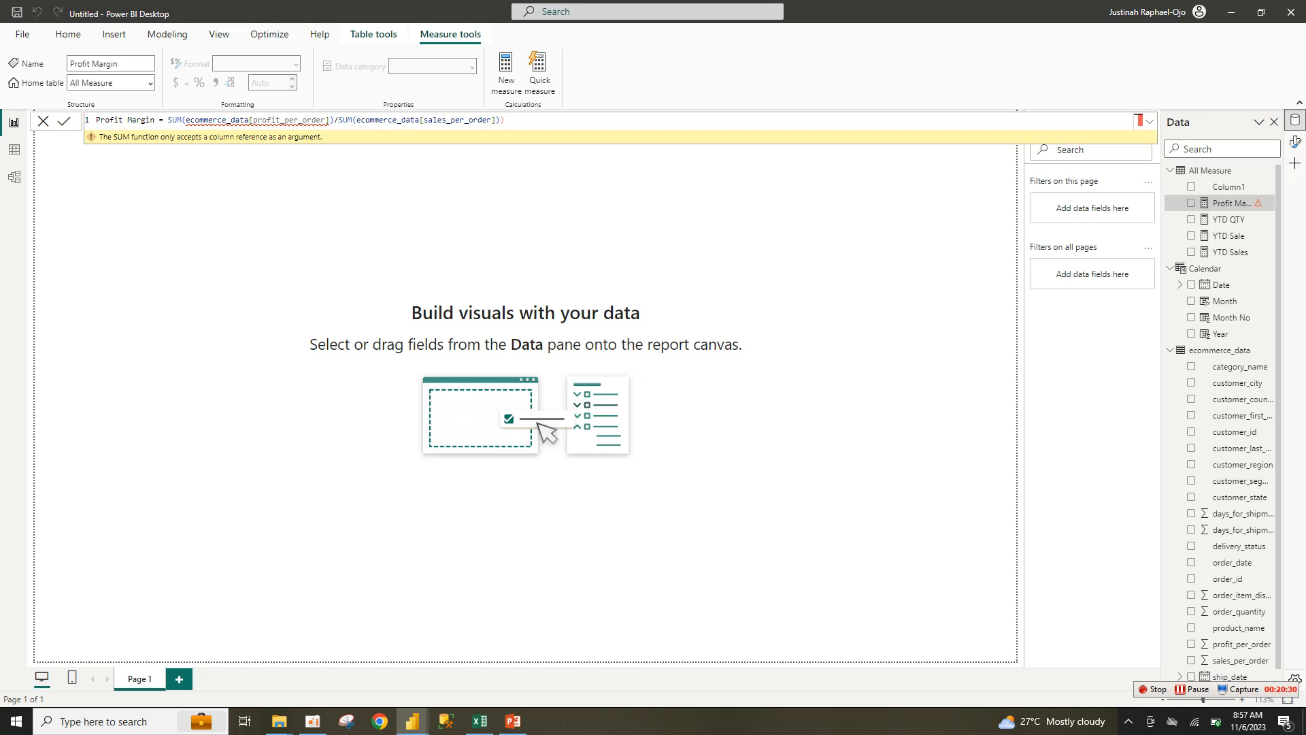
key(Return)
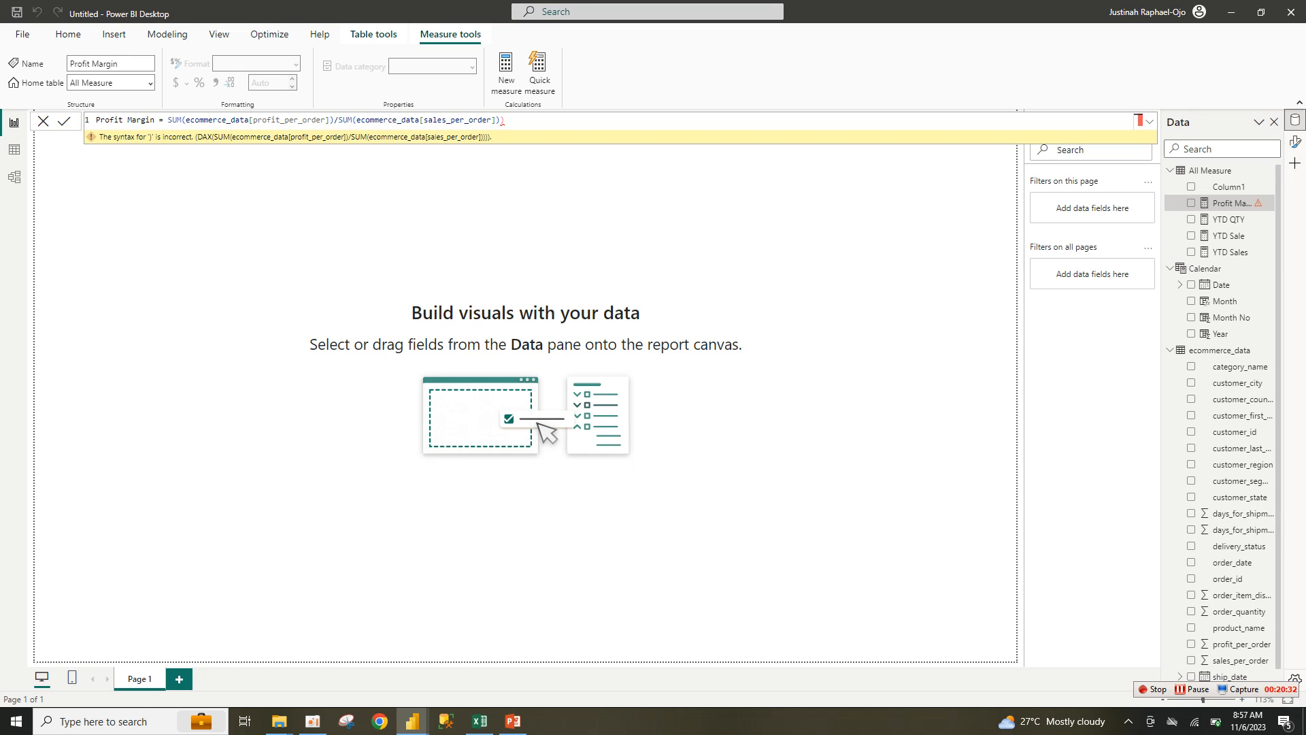
key(BackSpace)
key(Return)
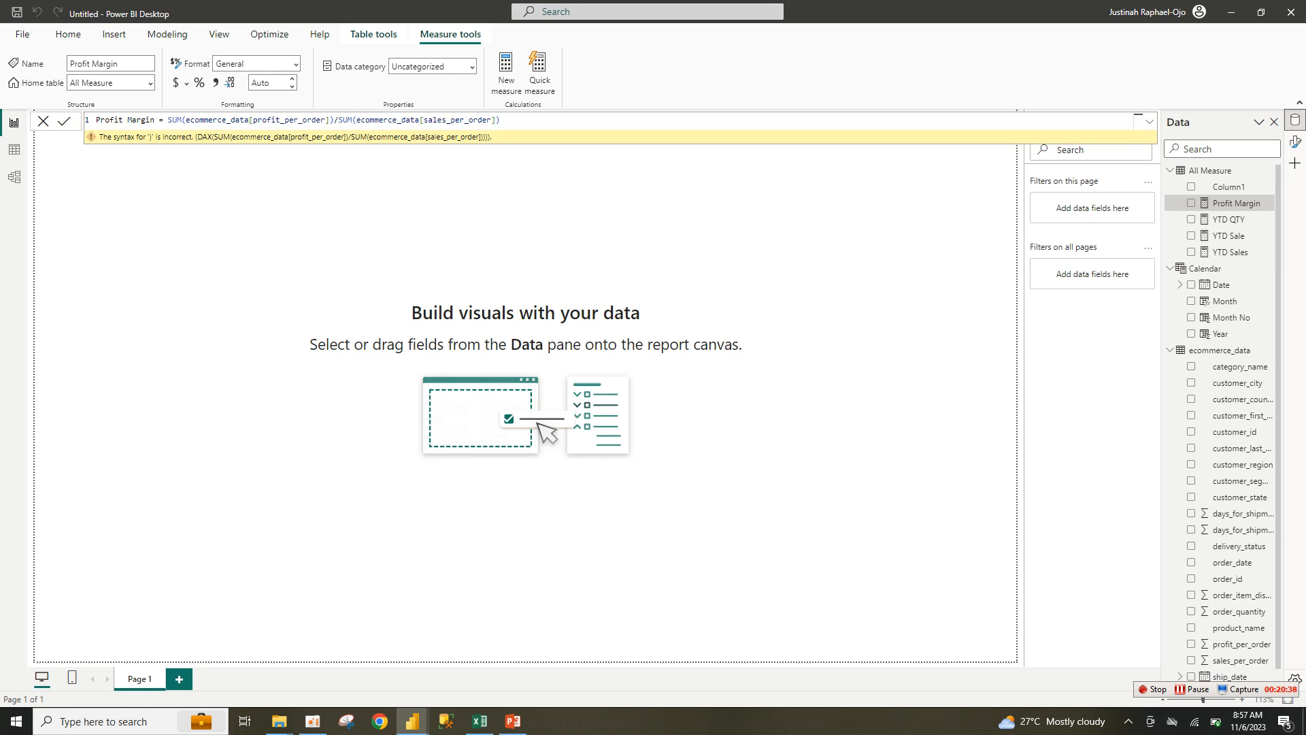
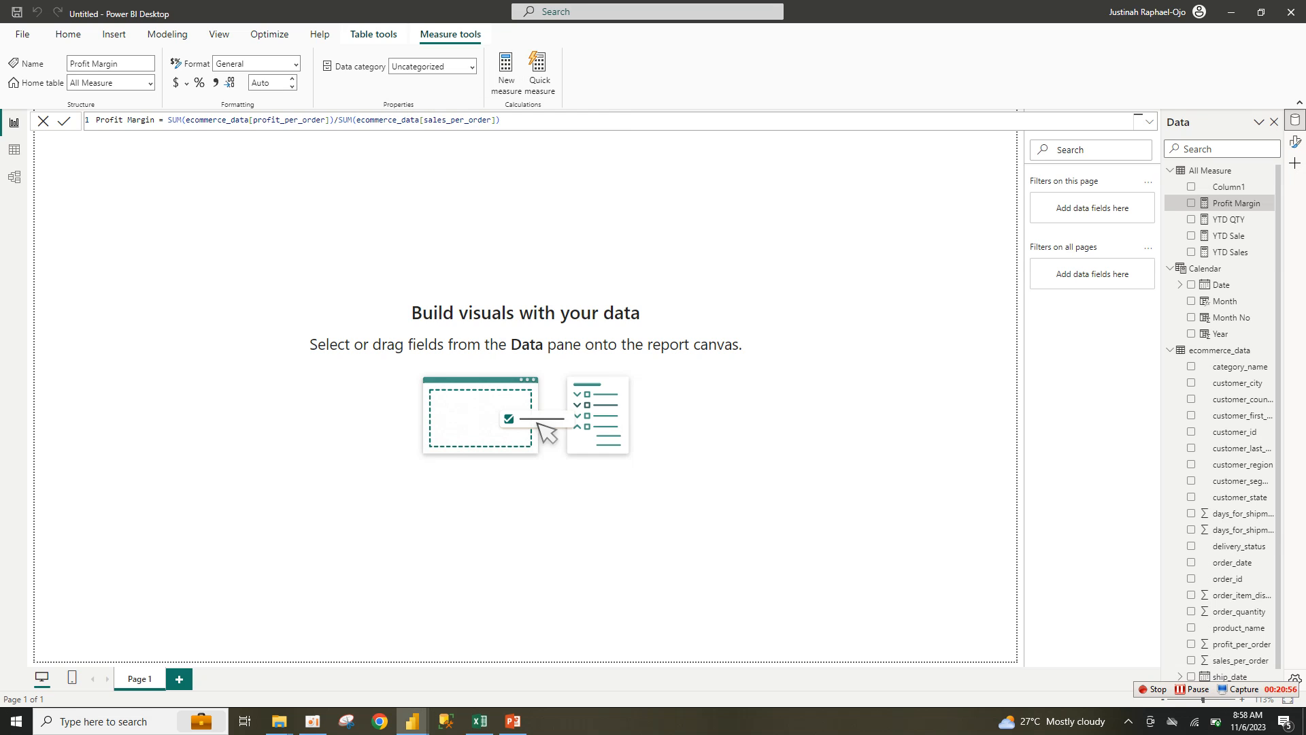
Step: Start a new measure named YTD Profit Marging built on the TOTALYTD function
click(506, 72)
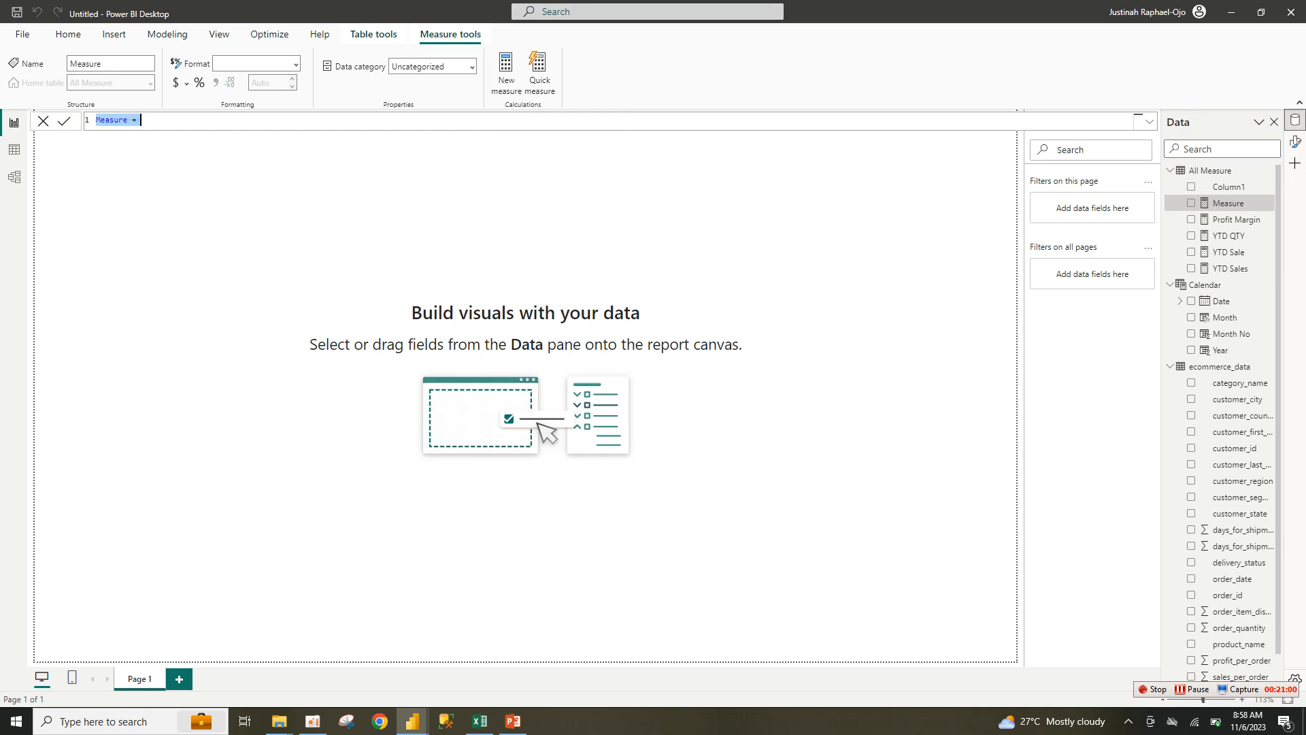
text(Profit Marging = SUM(ecommerce_data[profit_per_order])/SUM(ecommerce_data[sales_per_order]))
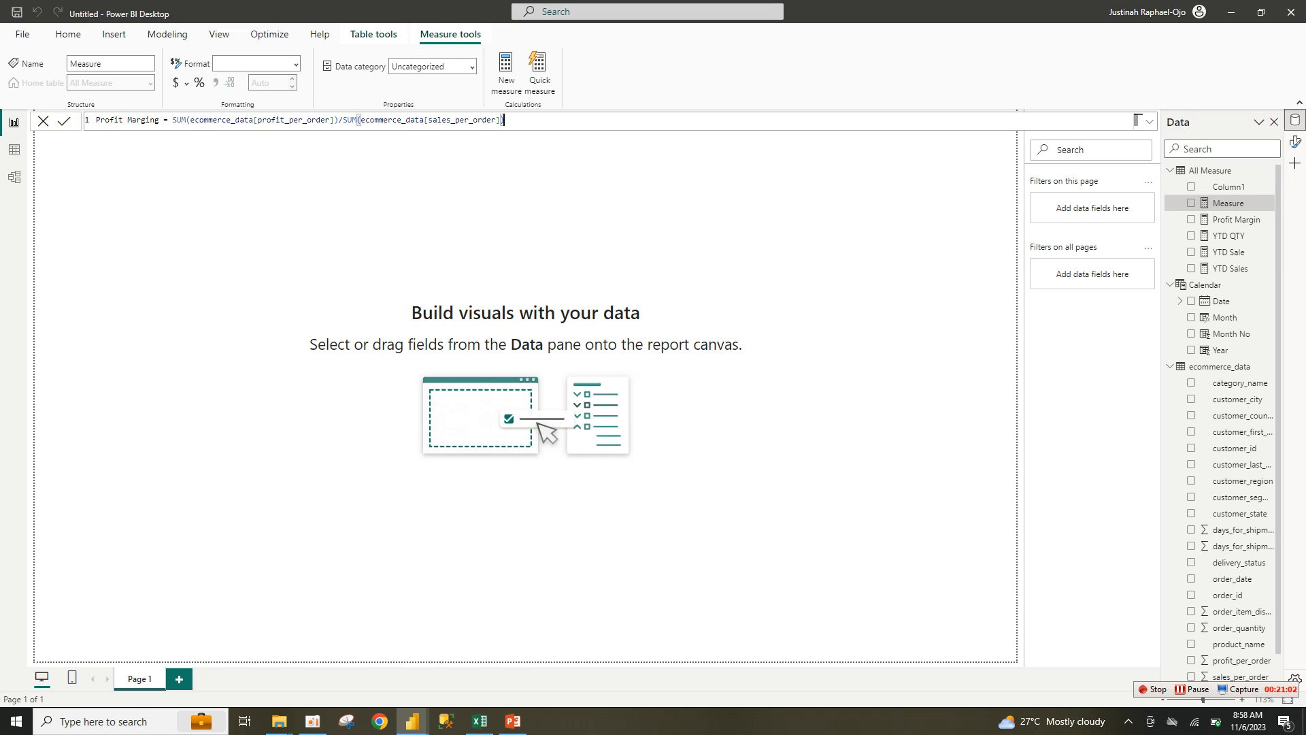
click(96, 121)
text(YTD)
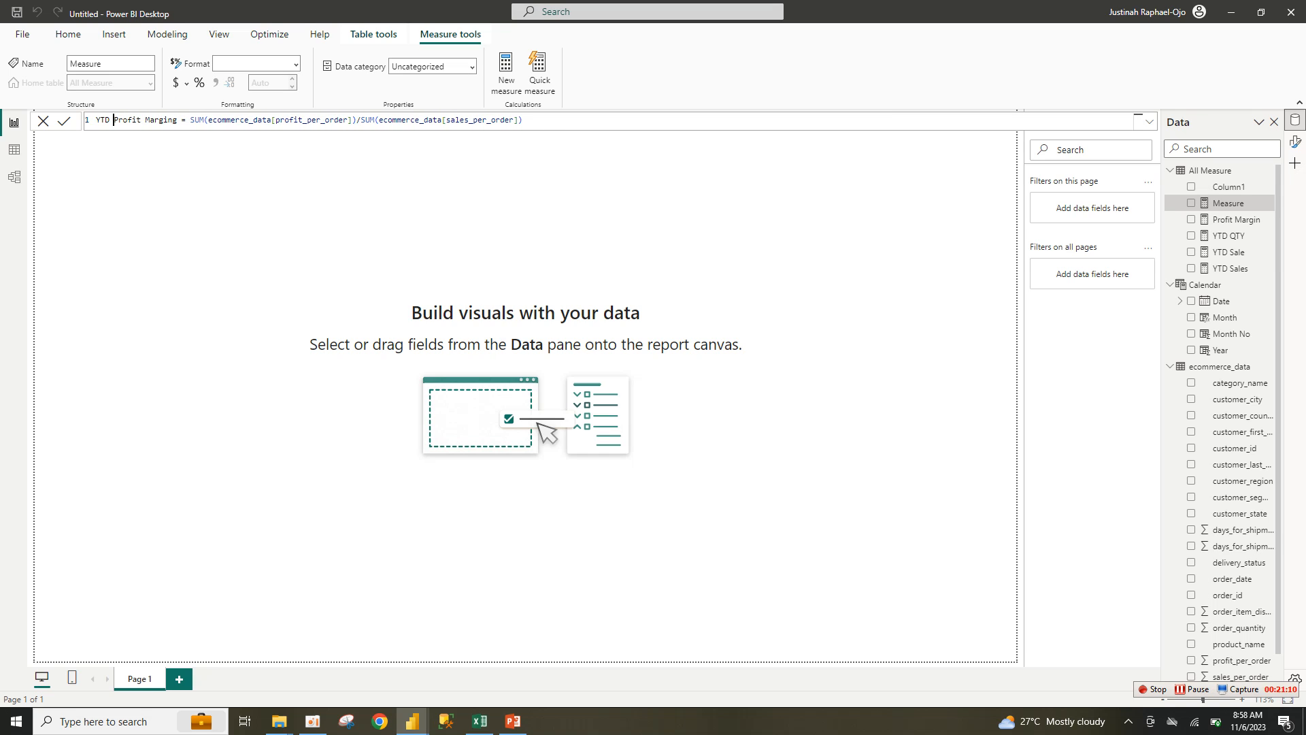
key(shift+End)
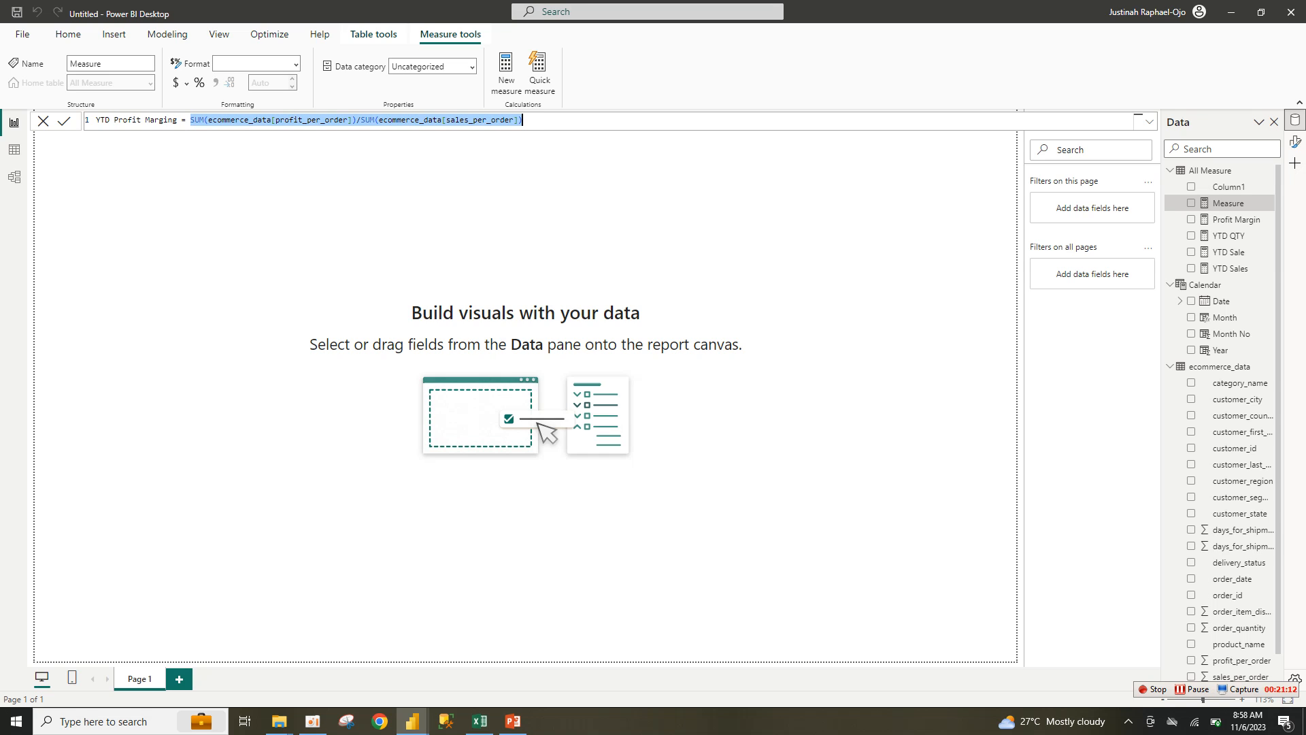
key(BackSpace)
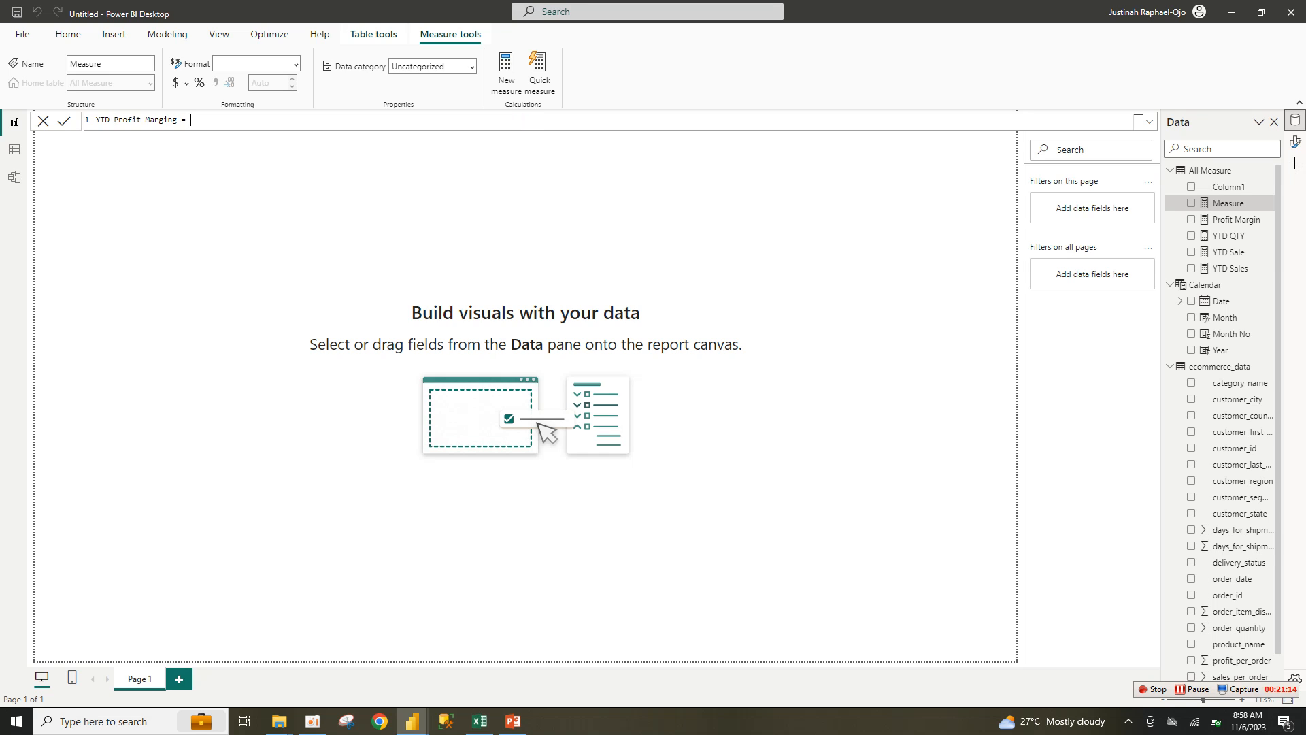
text(TOT)
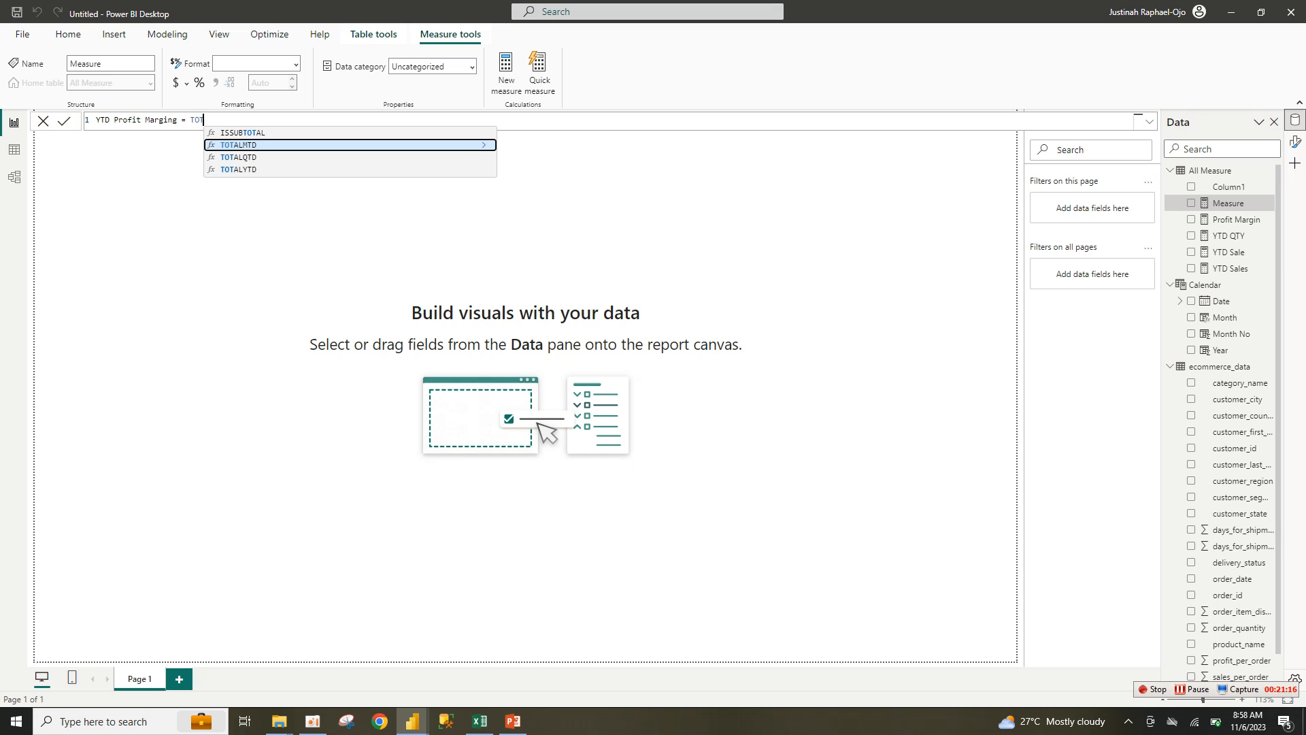
click(239, 169)
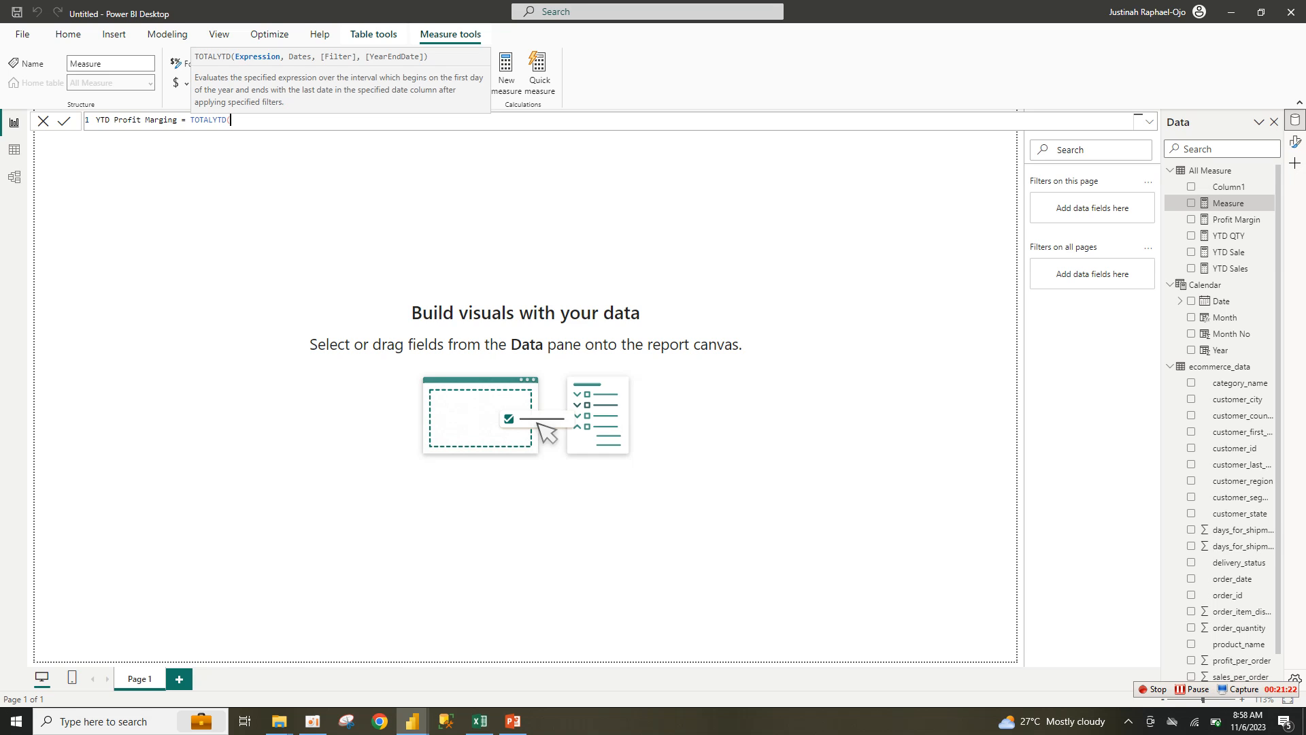
Step: Complete it as TOTALYTD([Profit Margin], ecommerce_data[order_date]) and format it as a percentage
text(PRO)
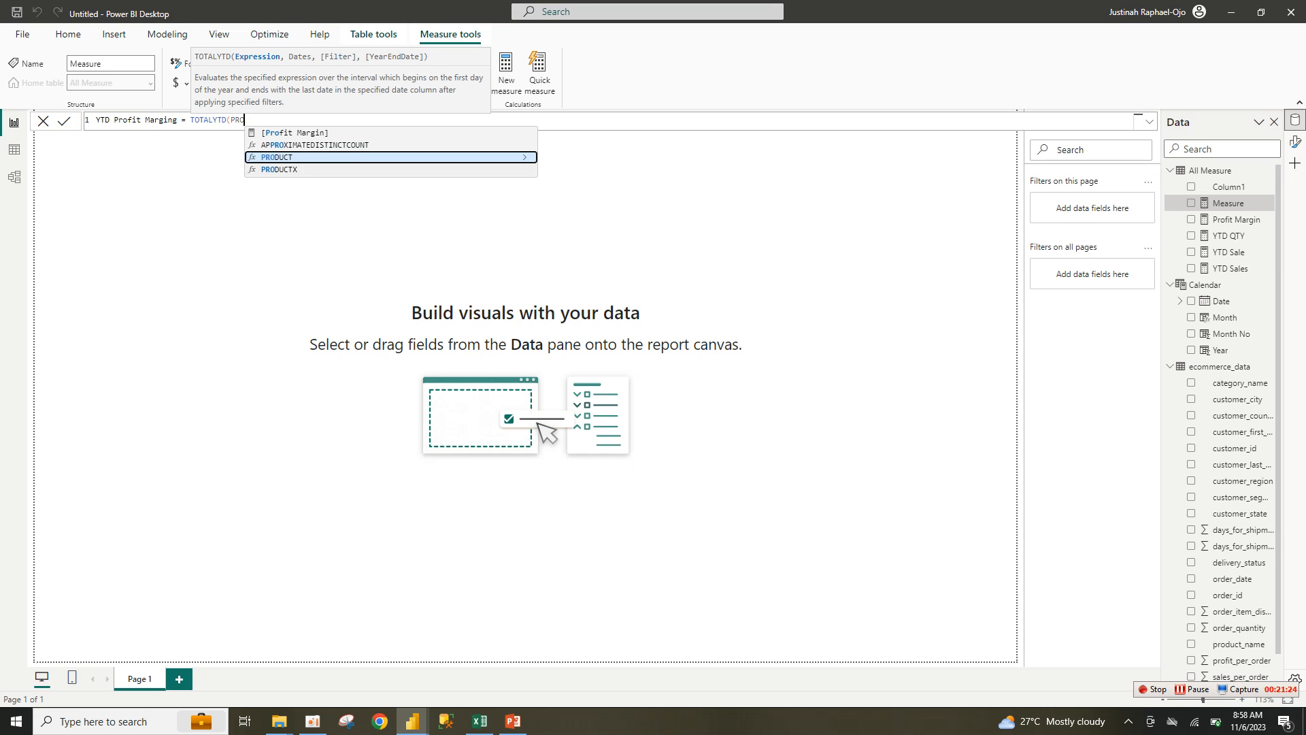
click(295, 132)
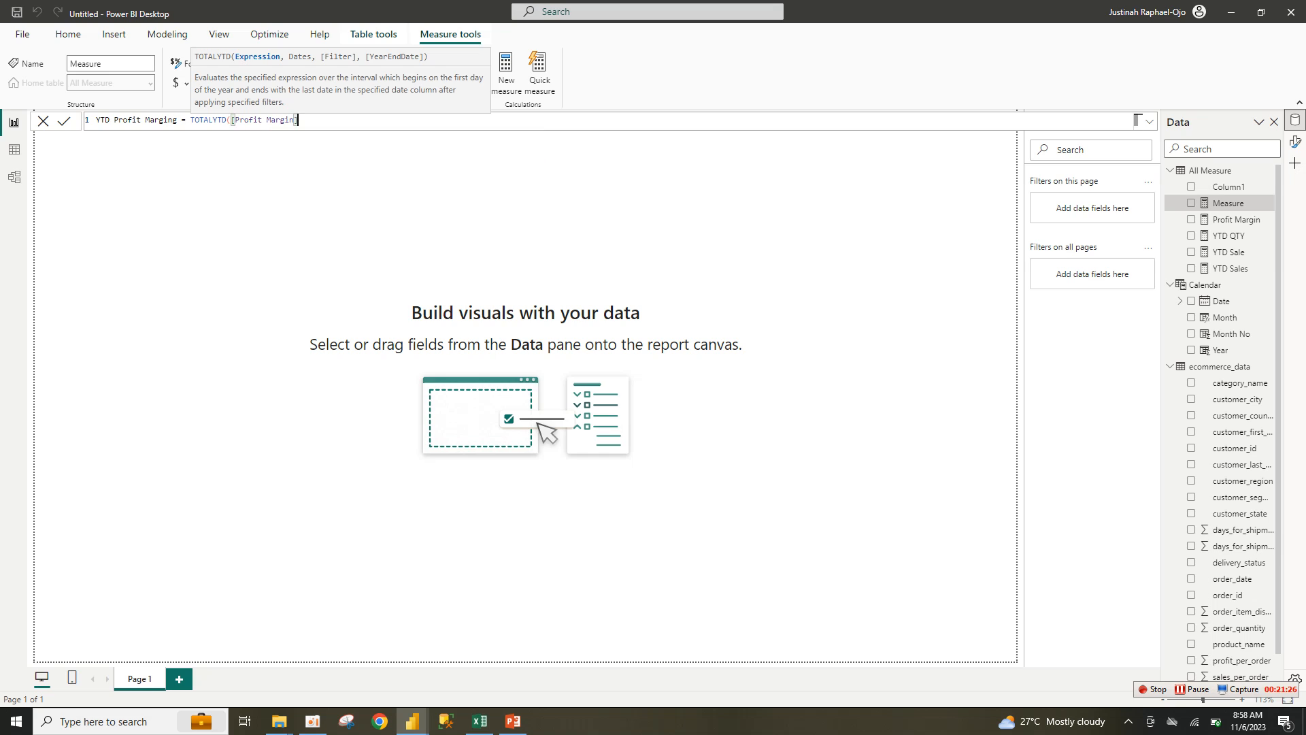
text(,)
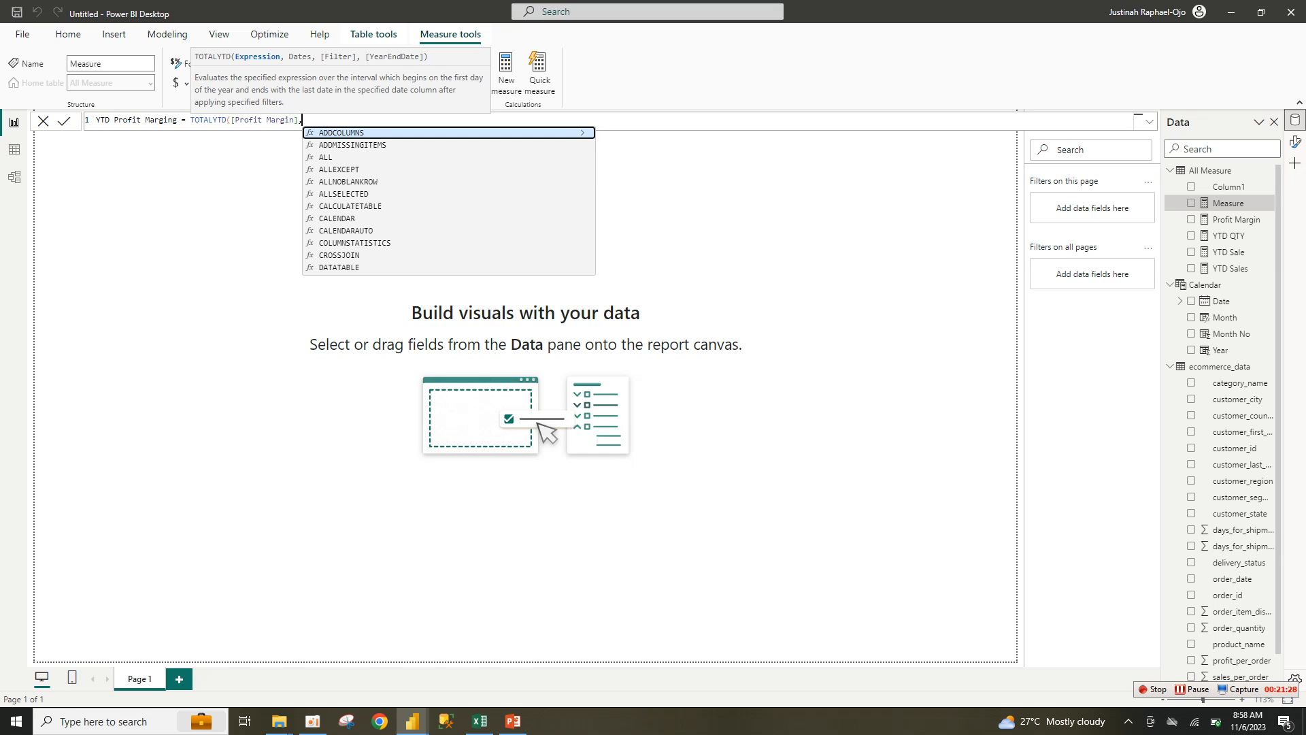
key(BackSpace)
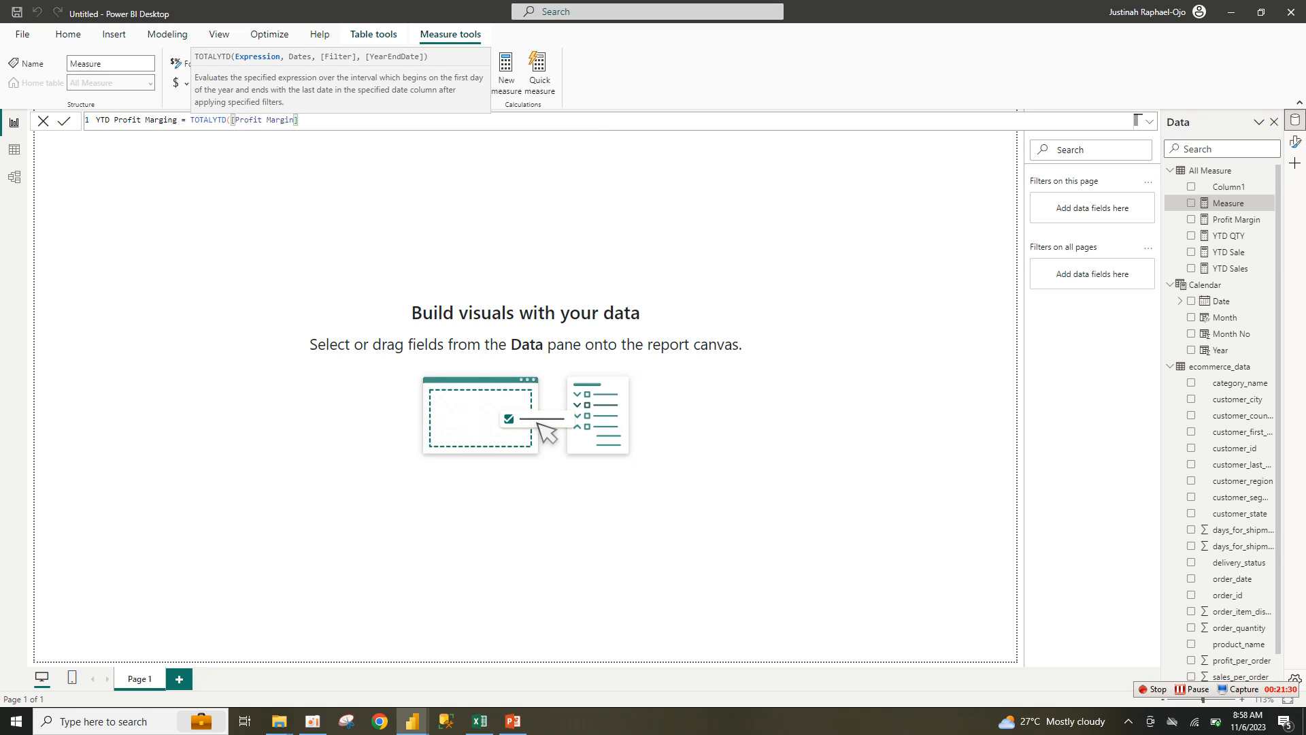
text(),)
key(BackSpace)
key(BackSpace)
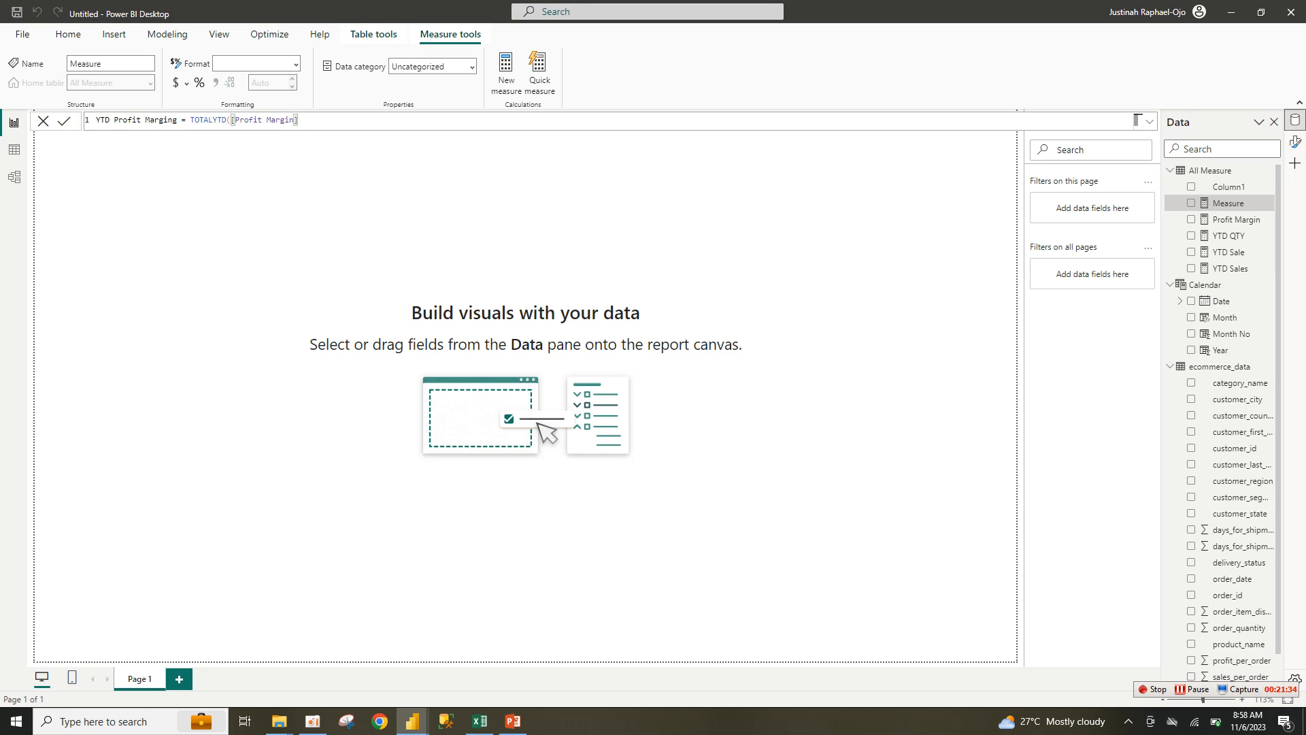
text(, SALE)
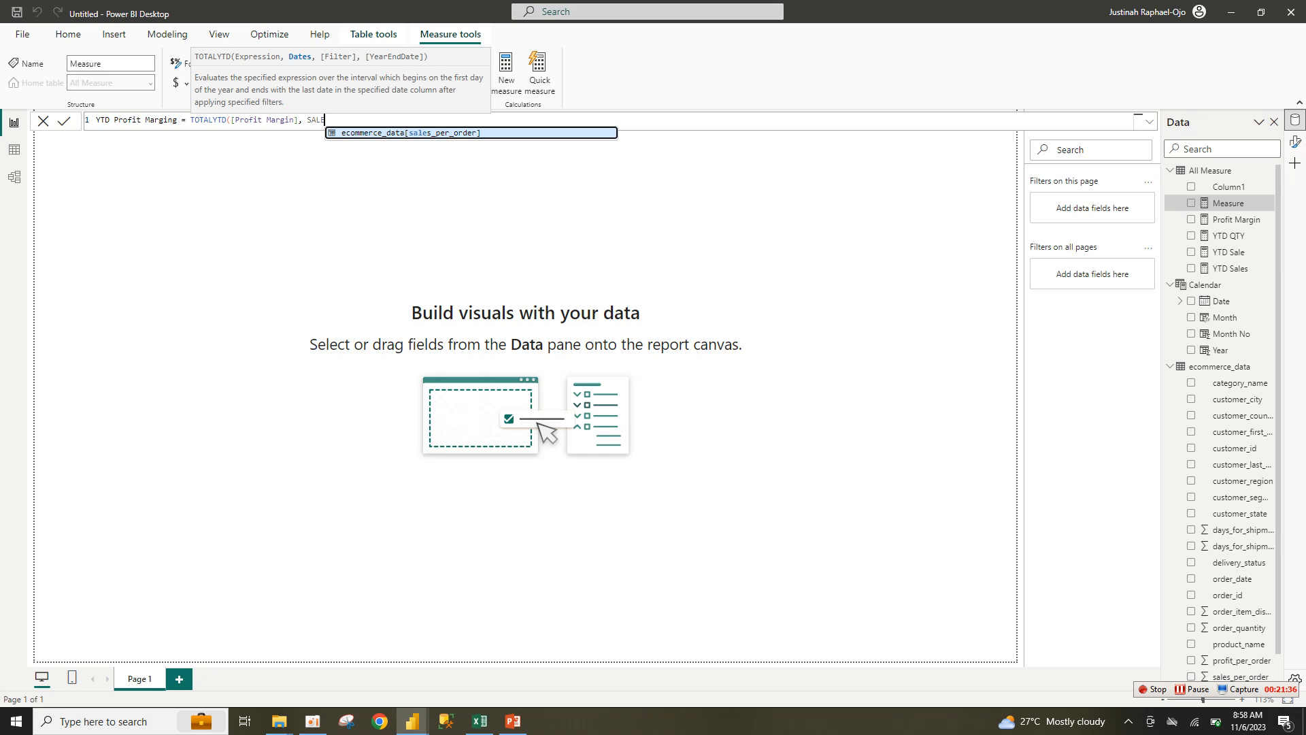
key(BackSpace)
key(BackSpace)
key(BackSpace)
key(BackSpace)
text(DATE)
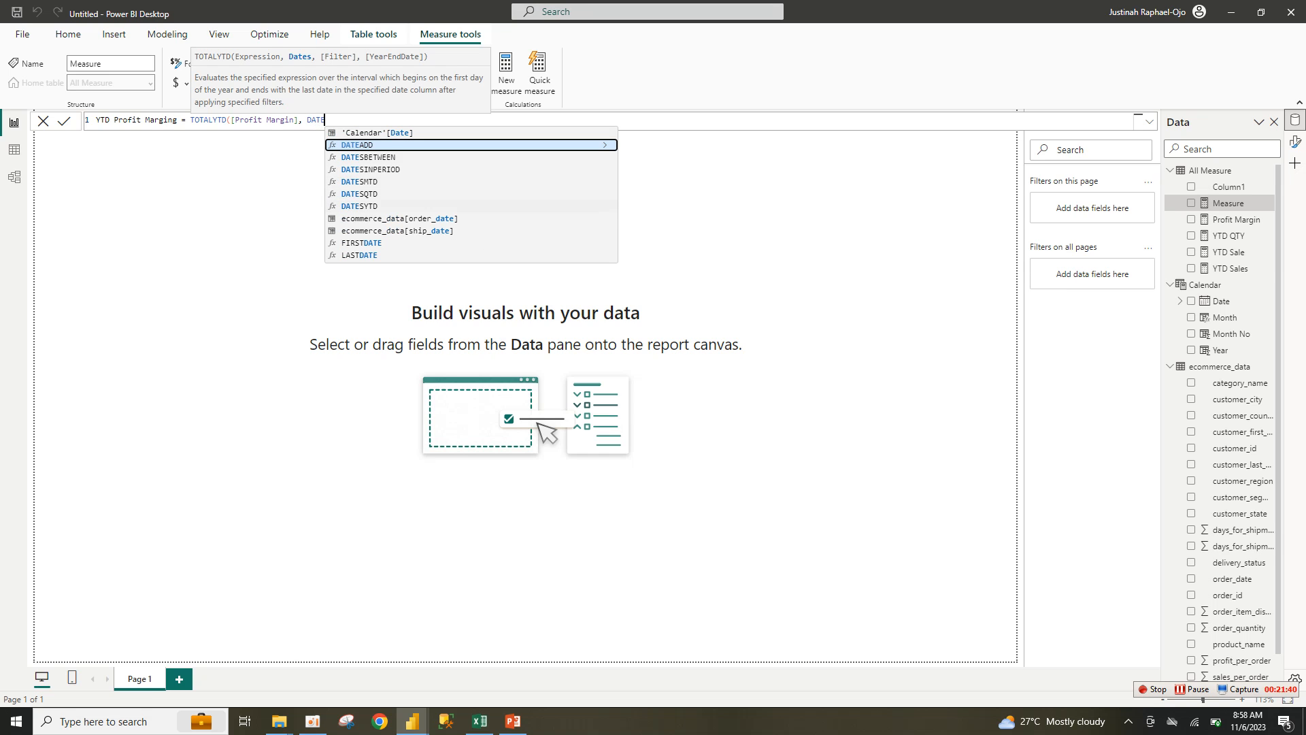
click(399, 218)
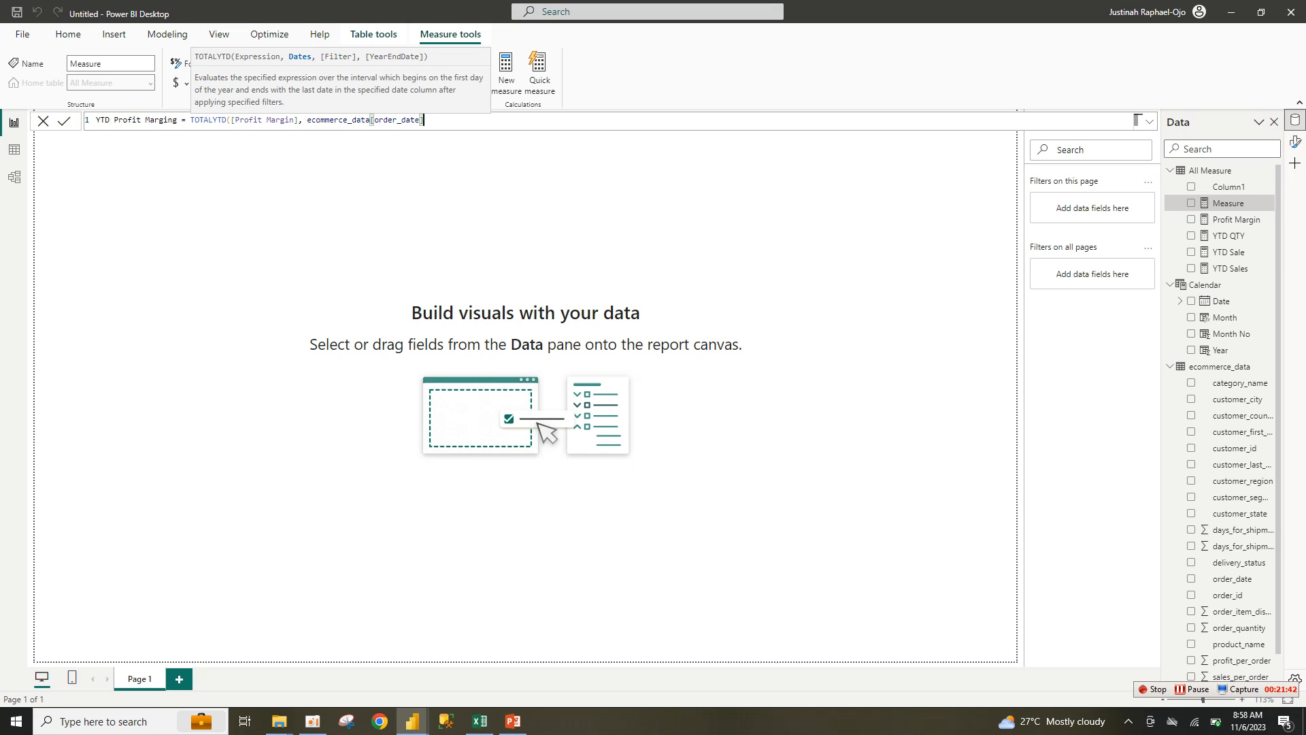
key(Return)
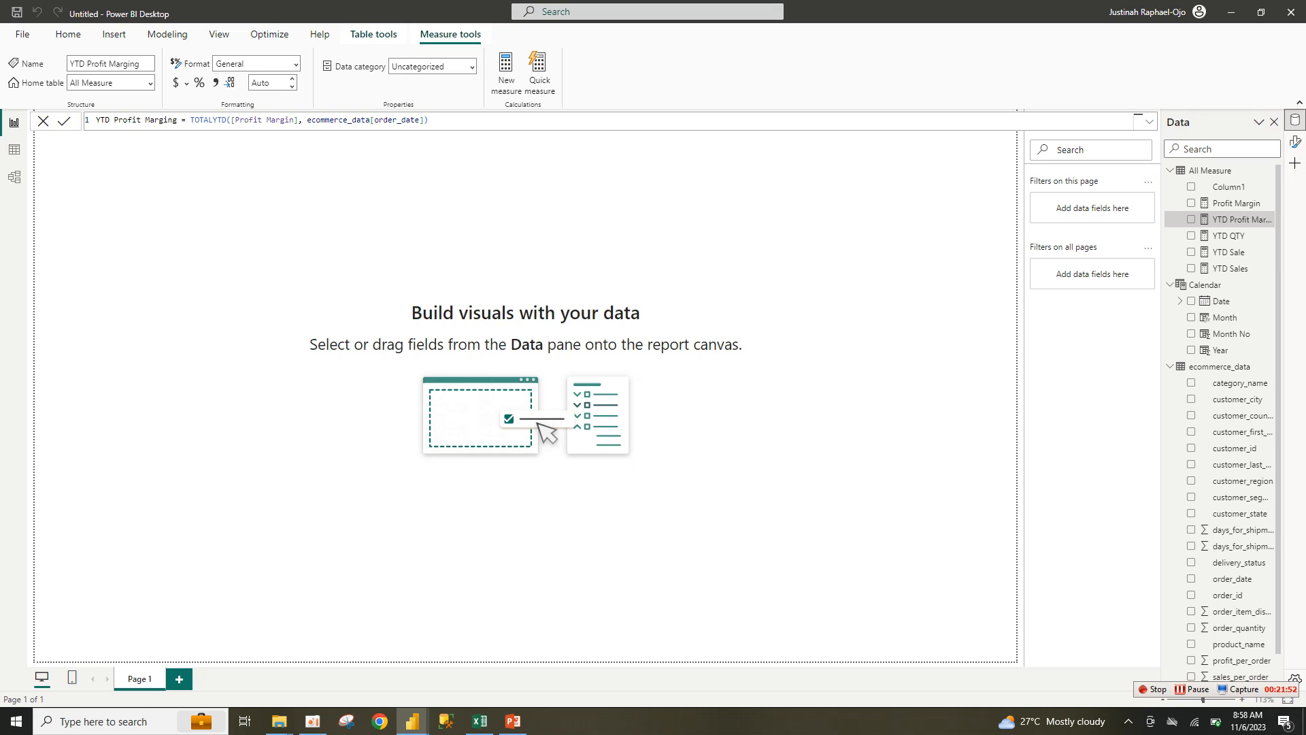
click(198, 83)
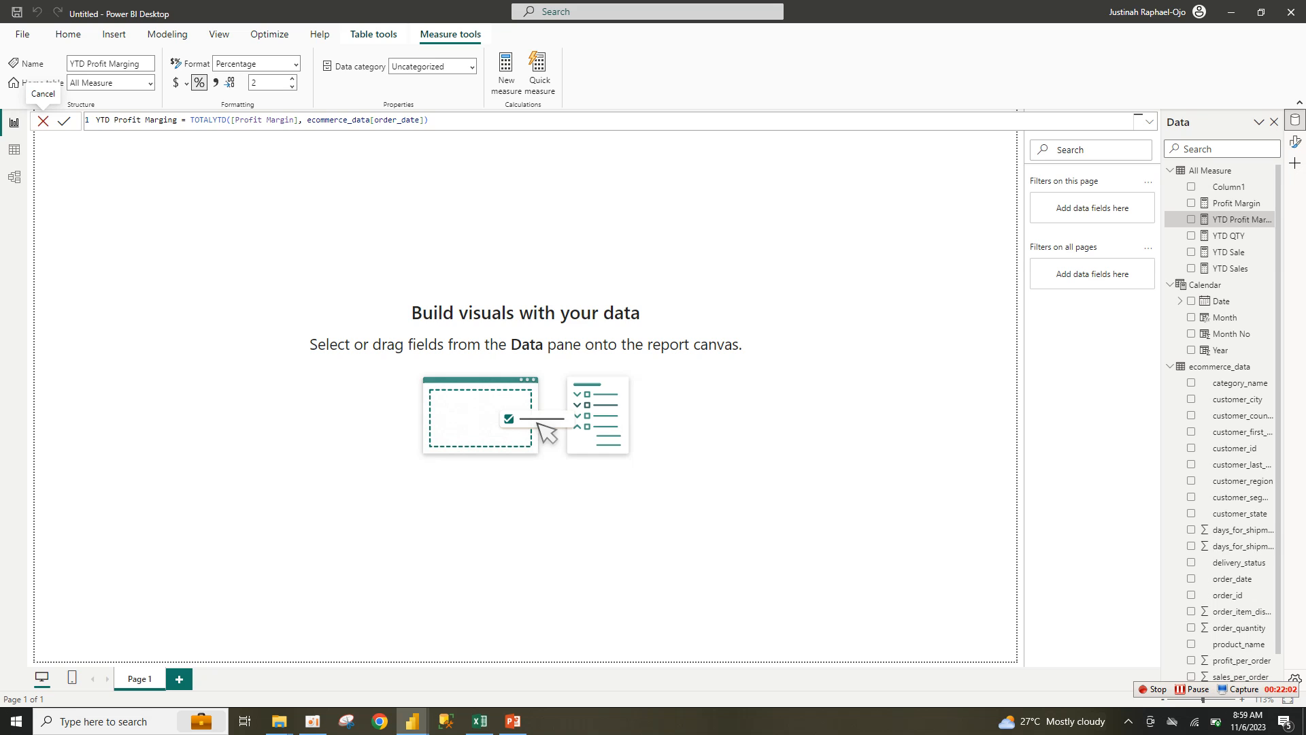
Step: Set Picture2.png as the canvas background with Fit image fit and 0% transparency
click(43, 121)
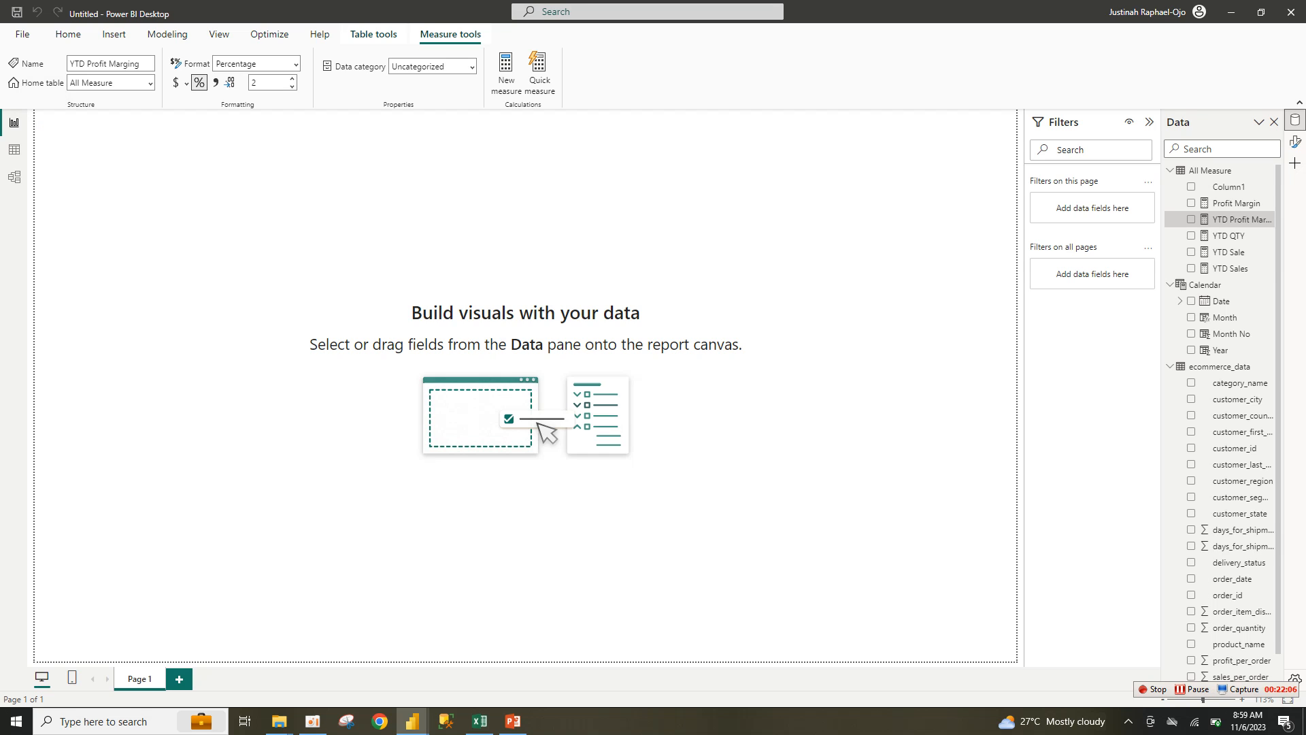
click(218, 217)
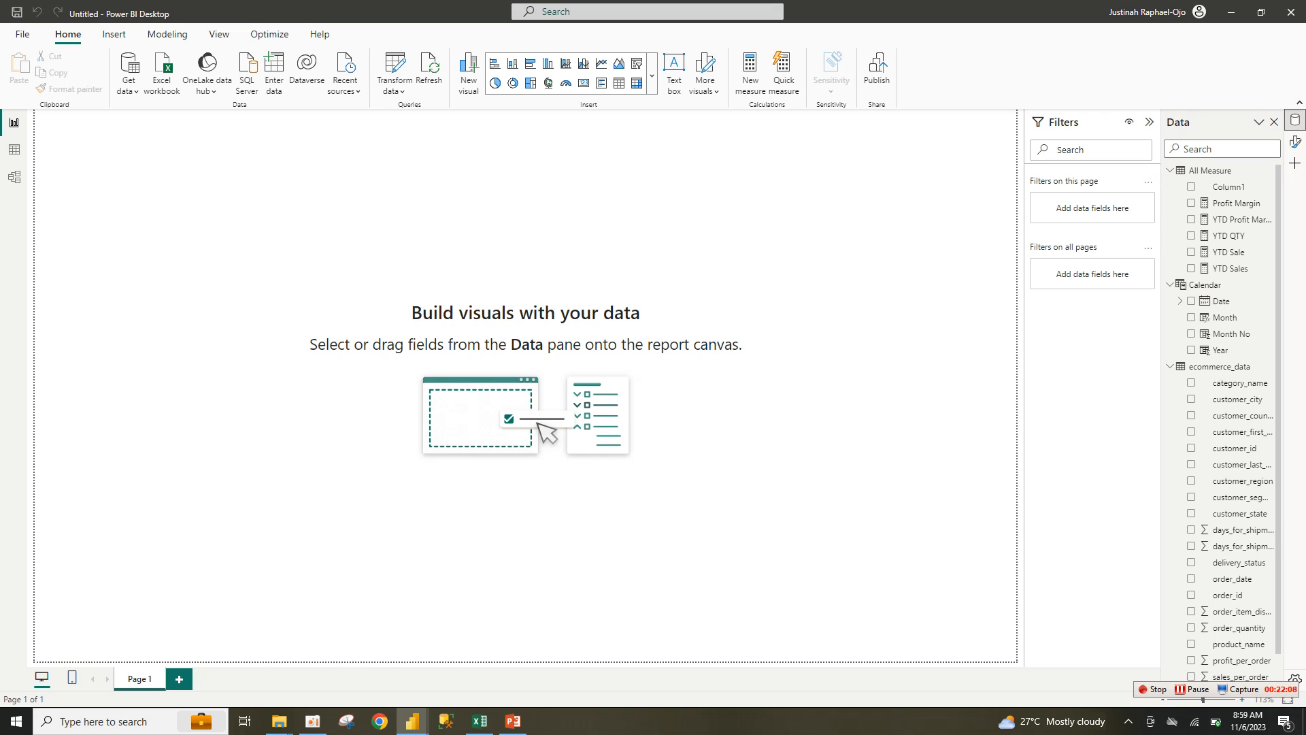
right_click(690, 224)
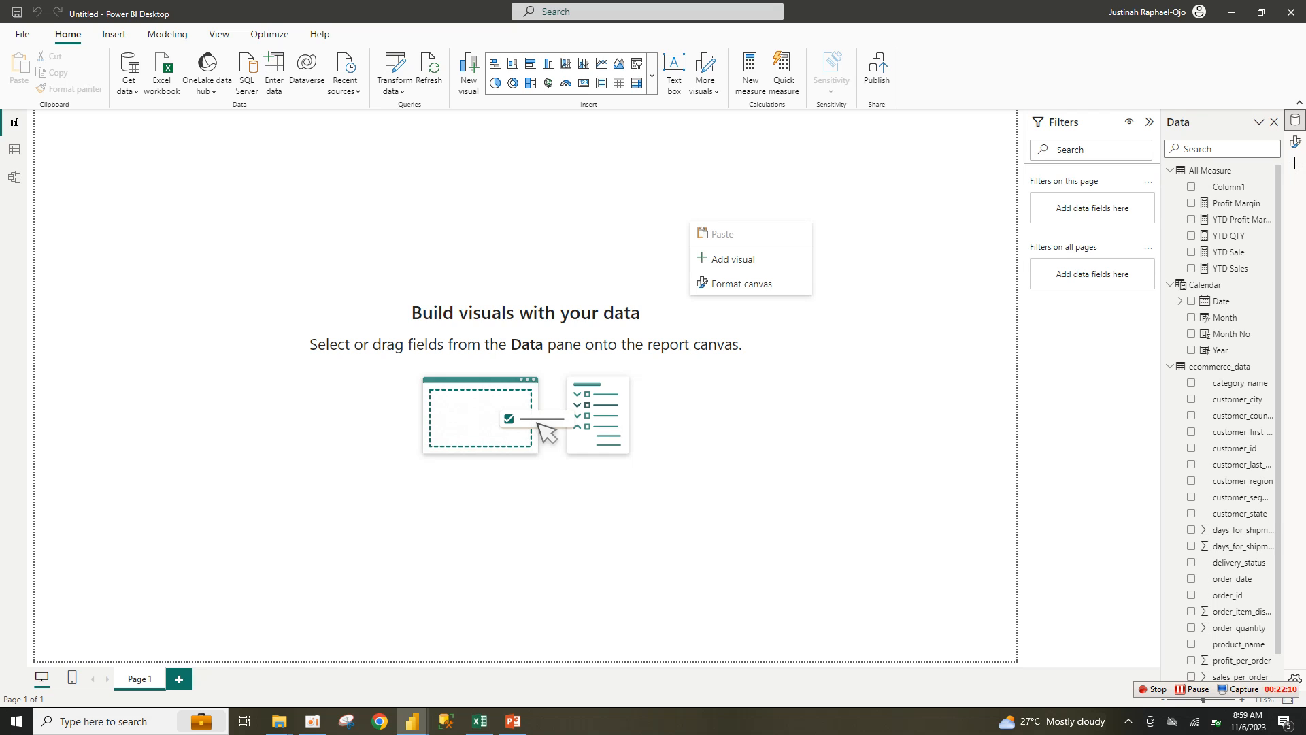
click(740, 283)
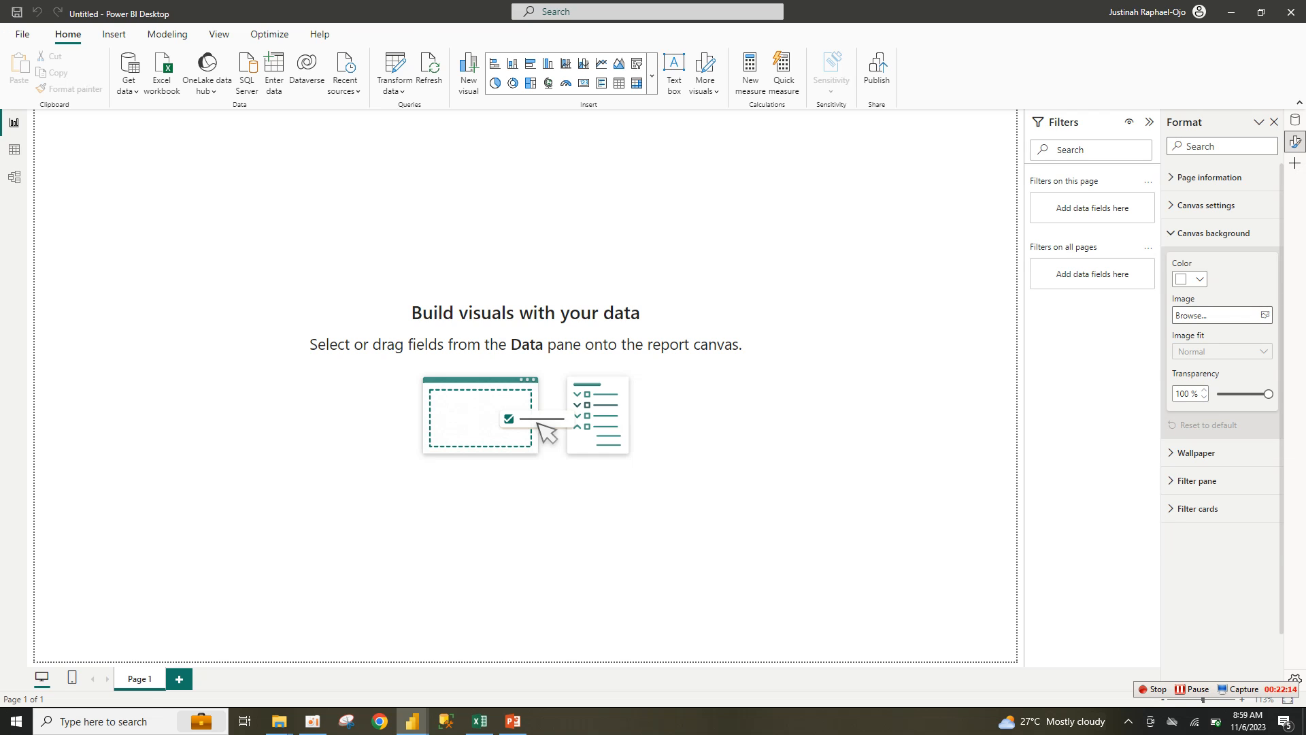
click(1264, 315)
double_click(133, 117)
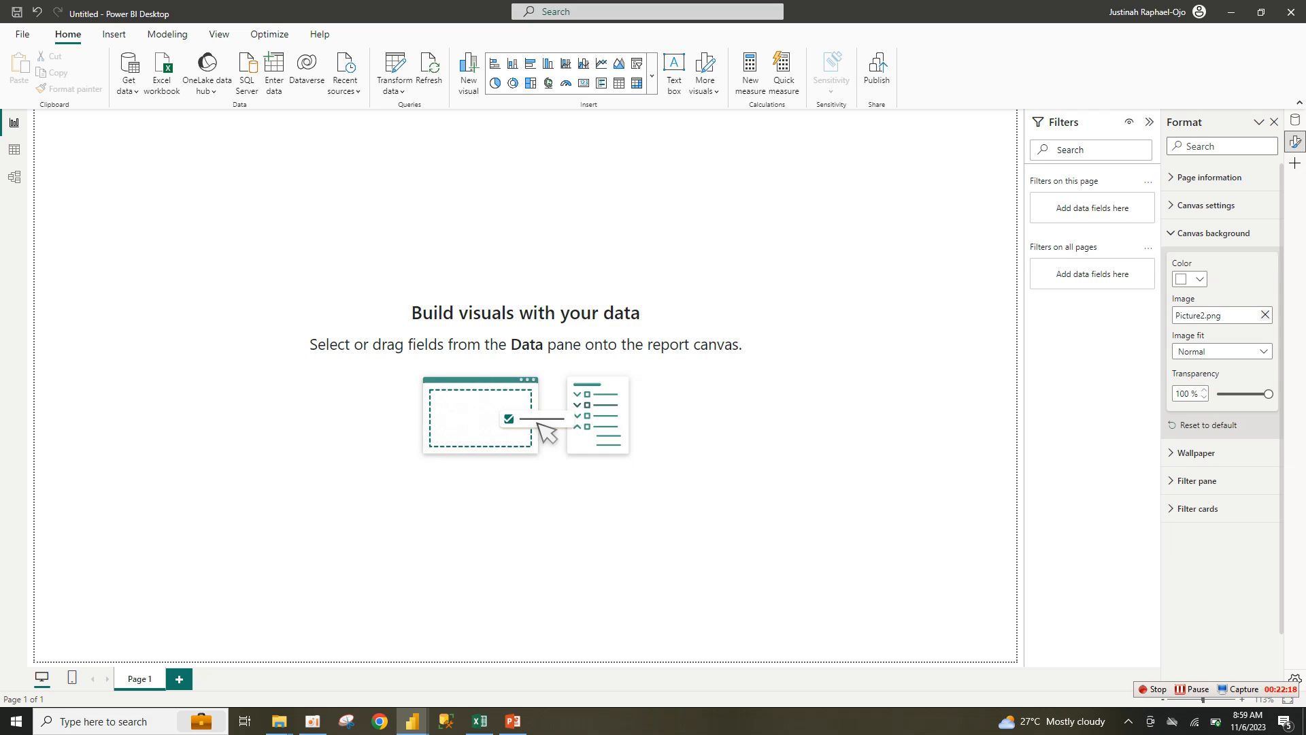
click(1222, 351)
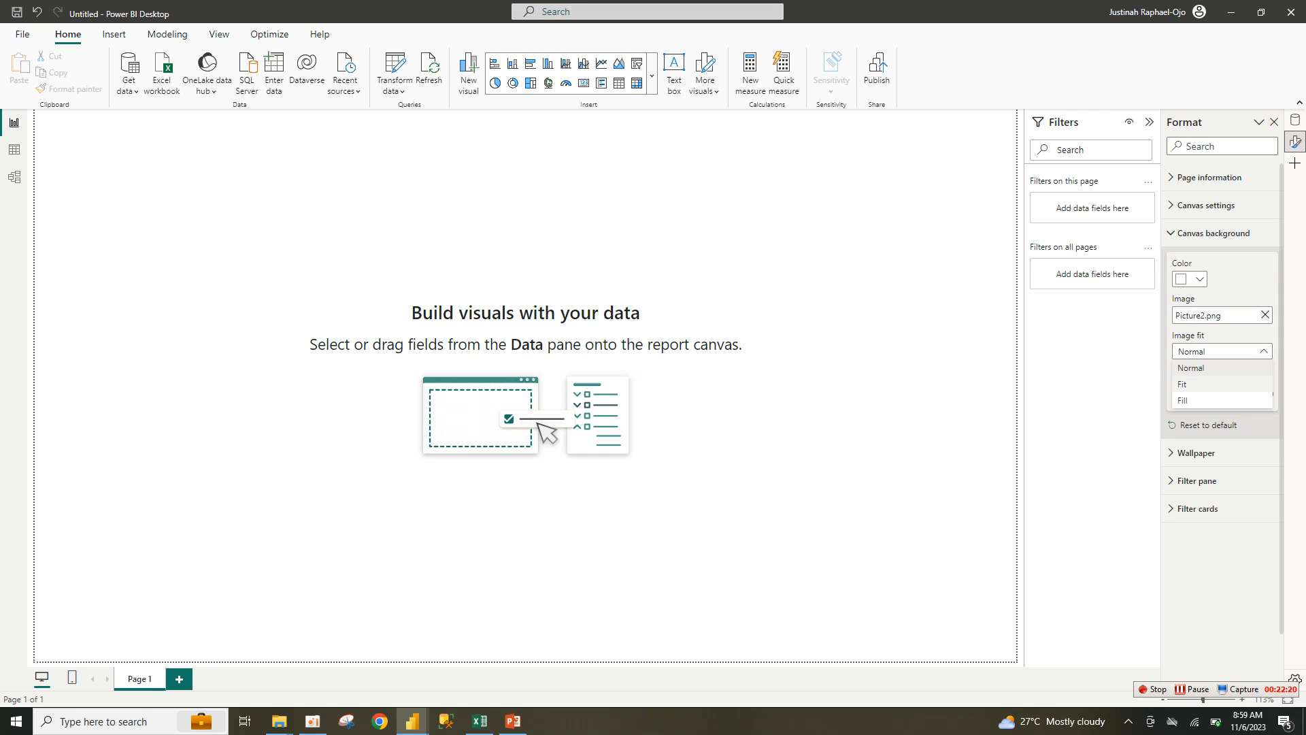
click(1218, 385)
drag(1268, 394, 1217, 394)
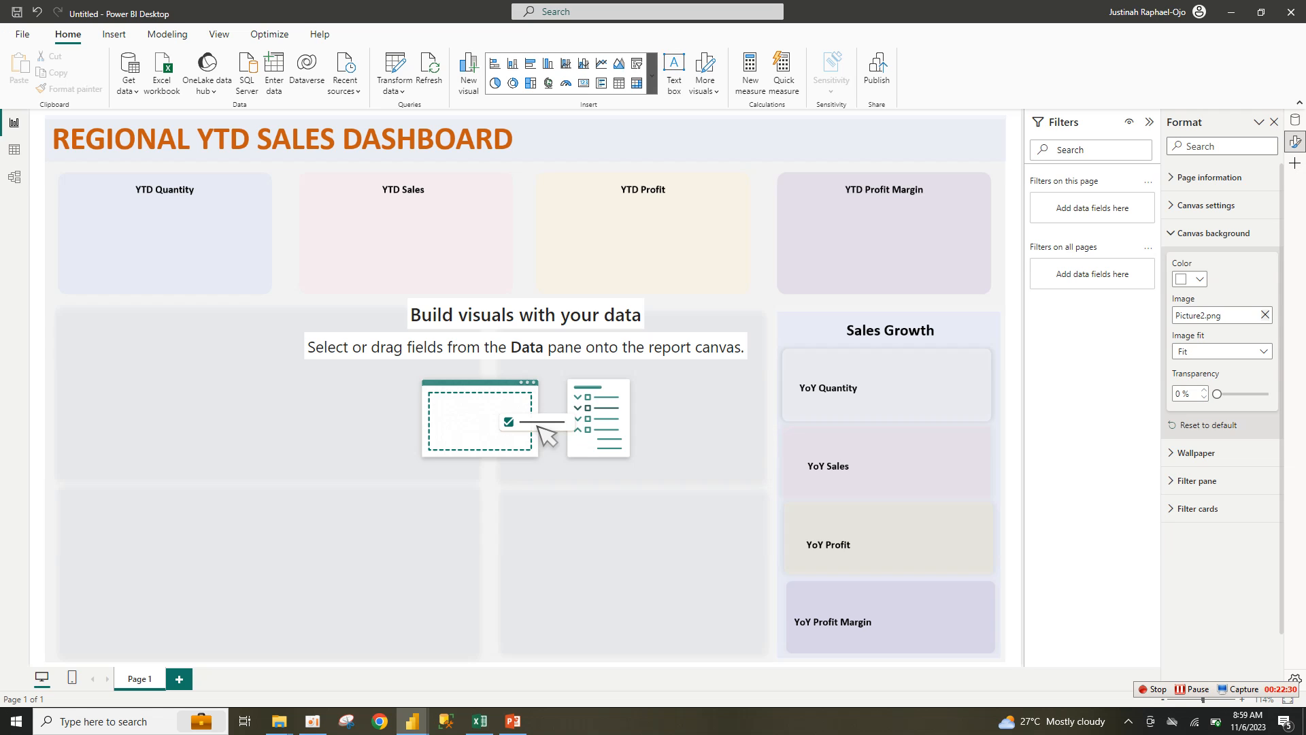
Step: Insert a card visual, shrink it, and place it on the YTD Quantity tile with the Data pane showing
click(651, 76)
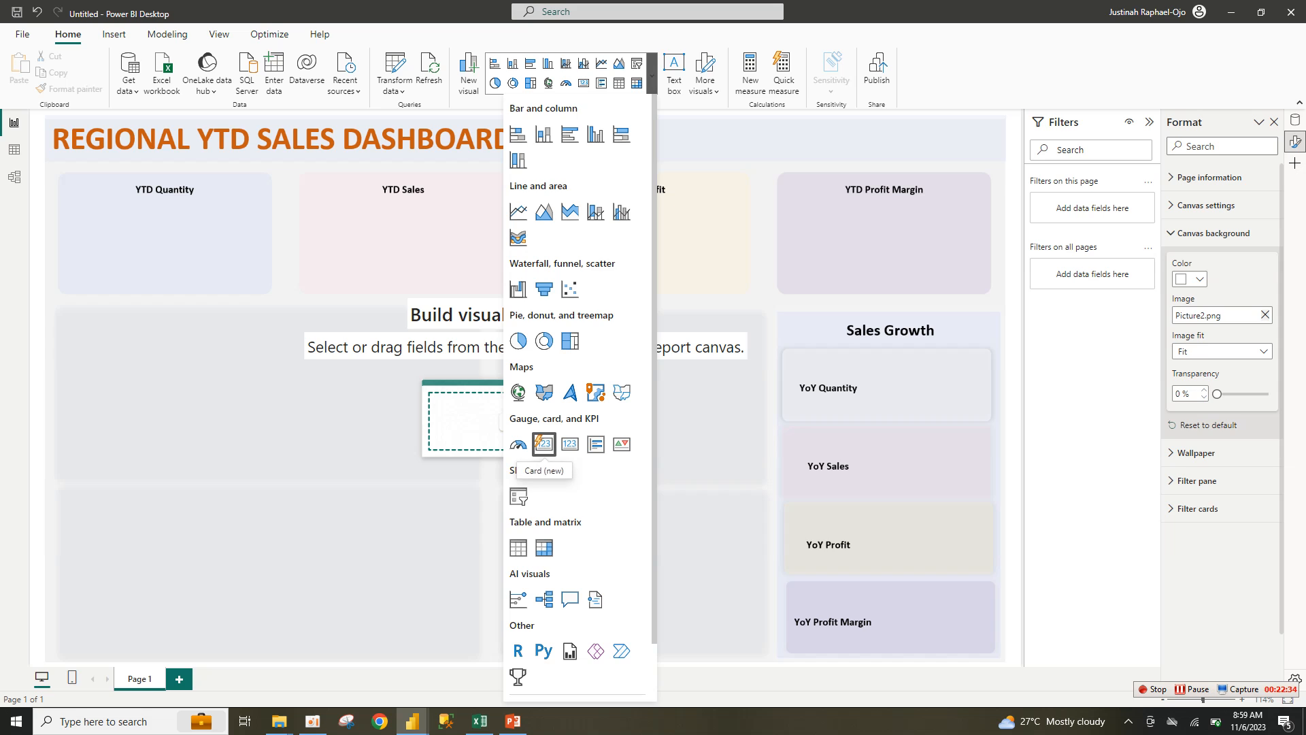
click(544, 444)
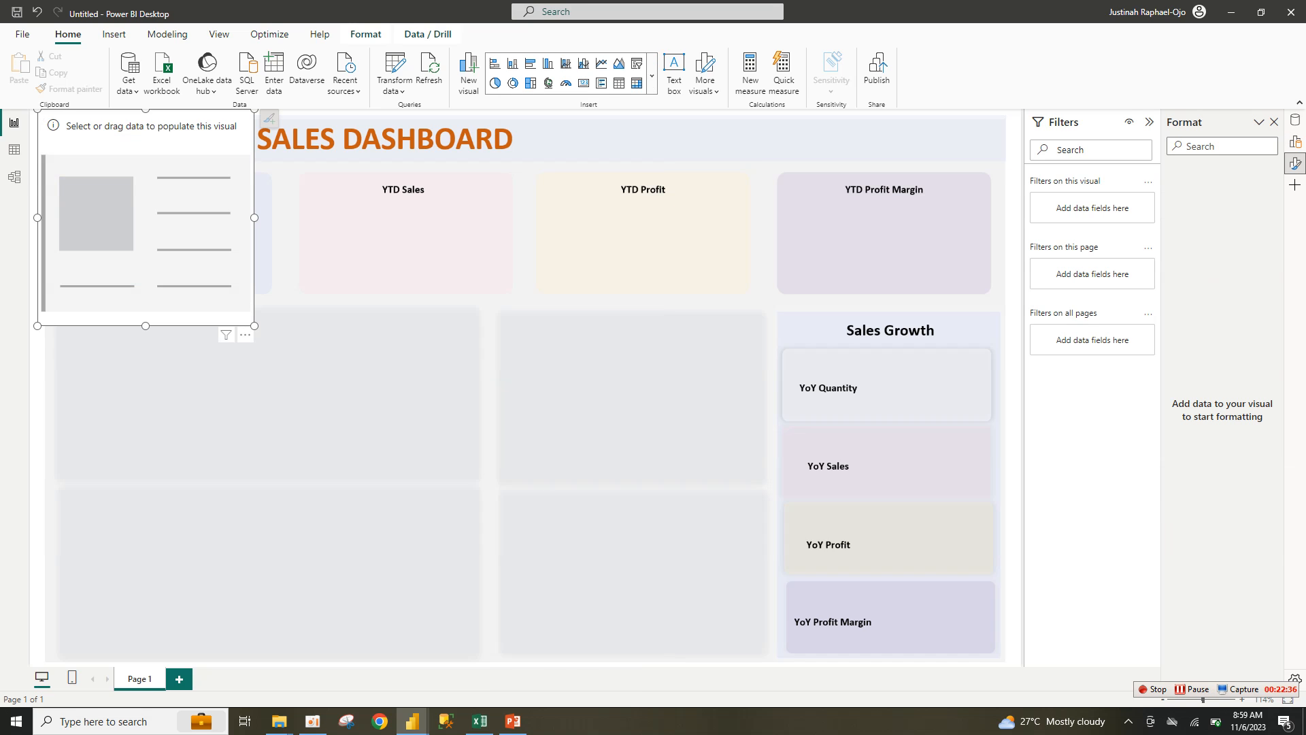
drag(254, 109, 237, 231)
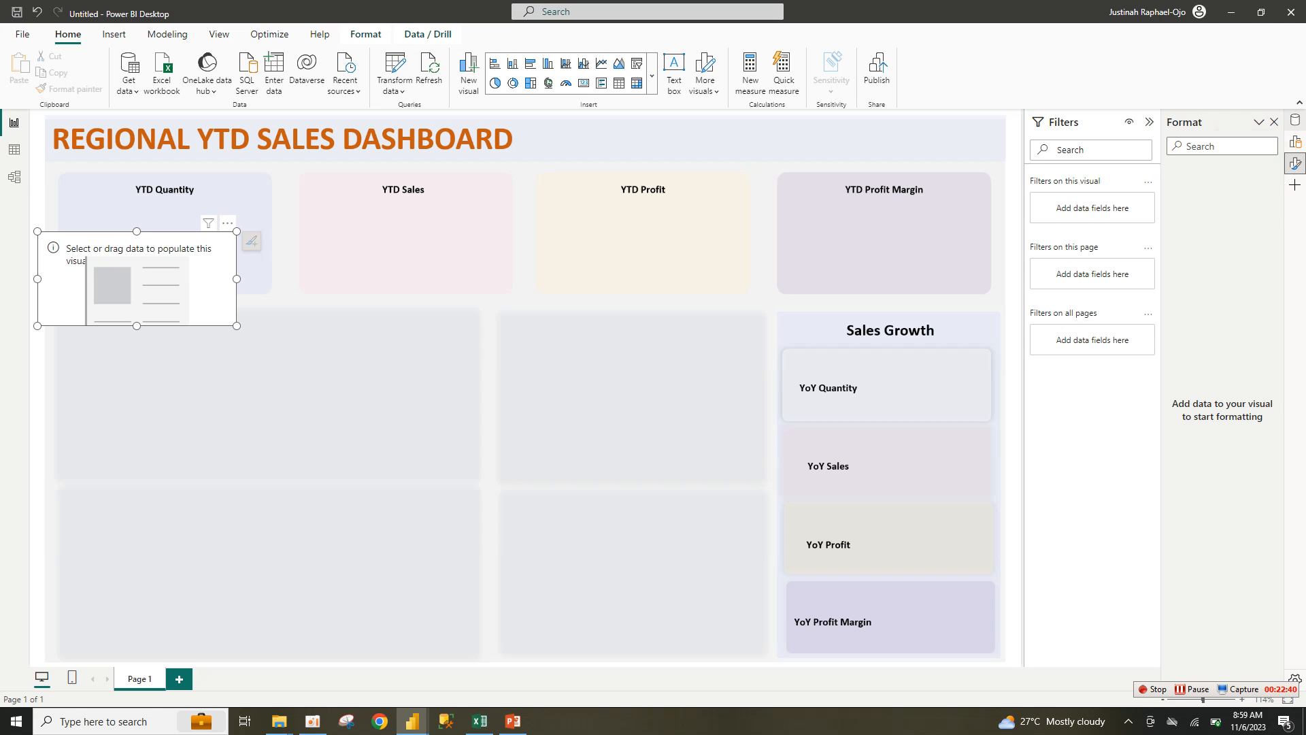
right_click(1184, 122)
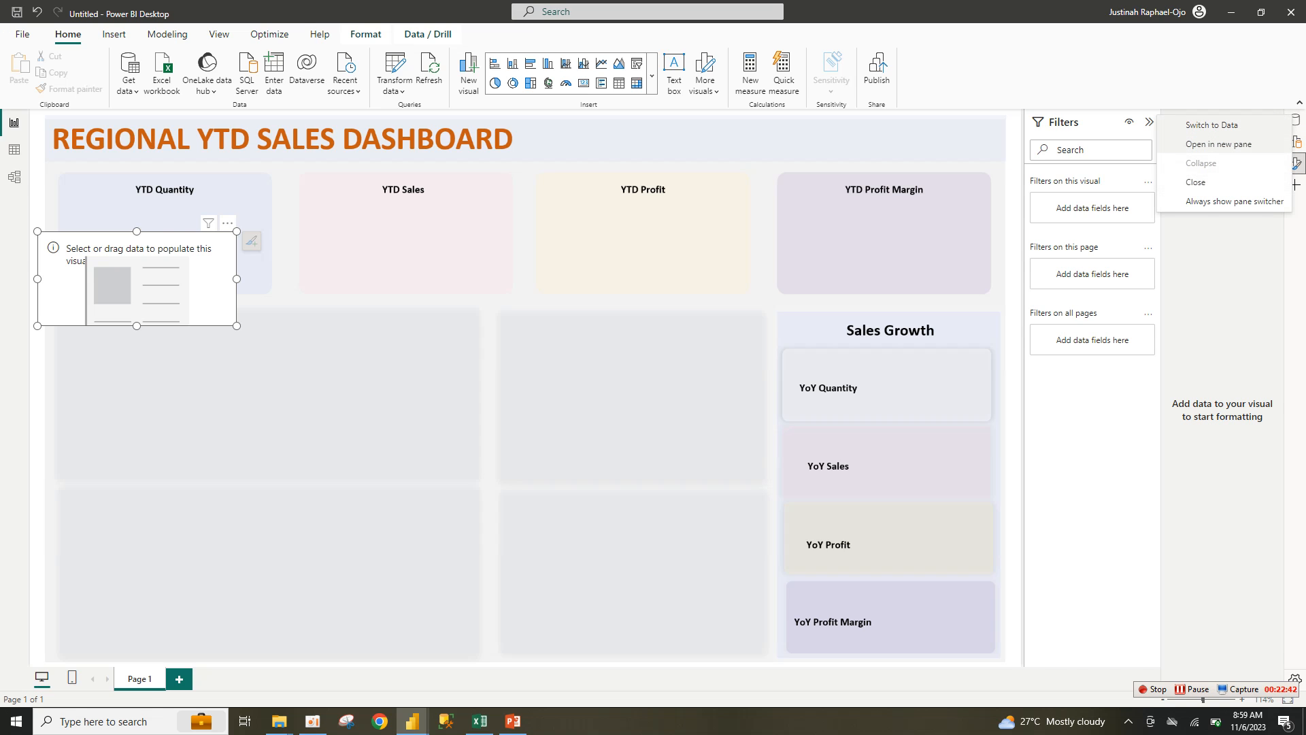
click(1218, 144)
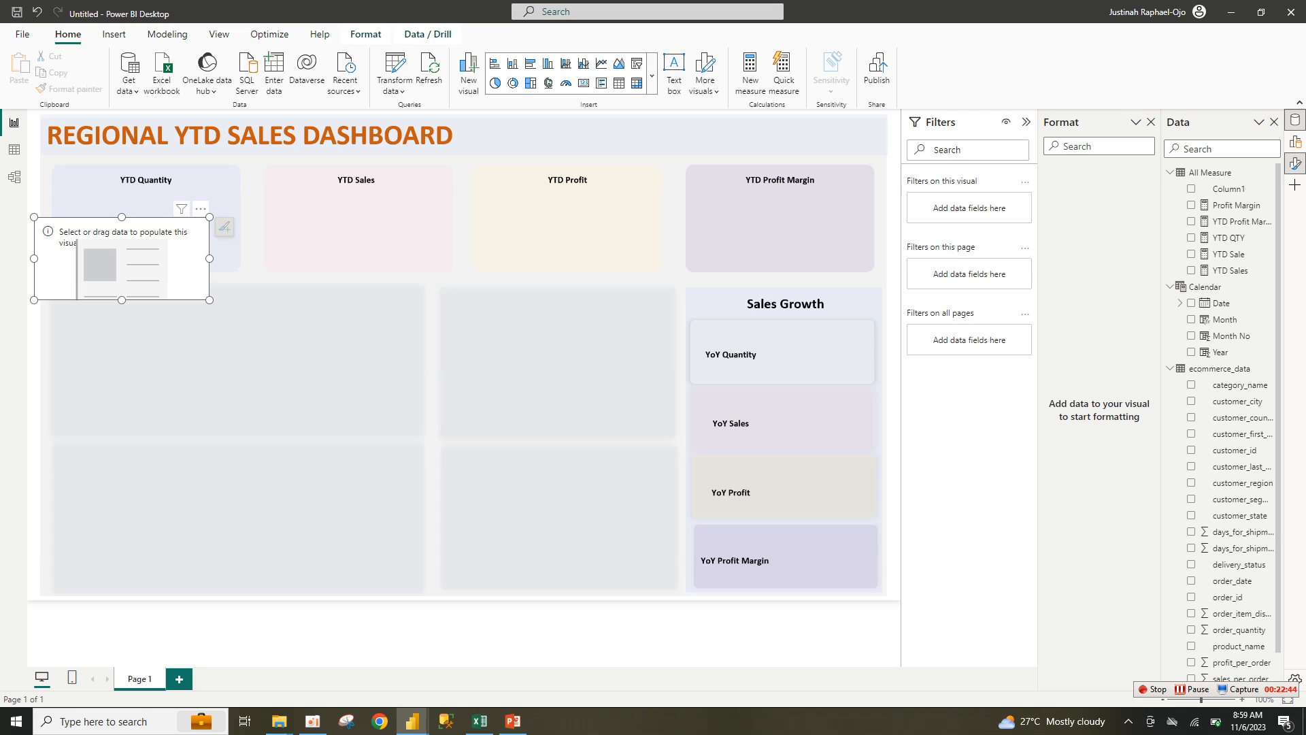
drag(122, 259, 145, 226)
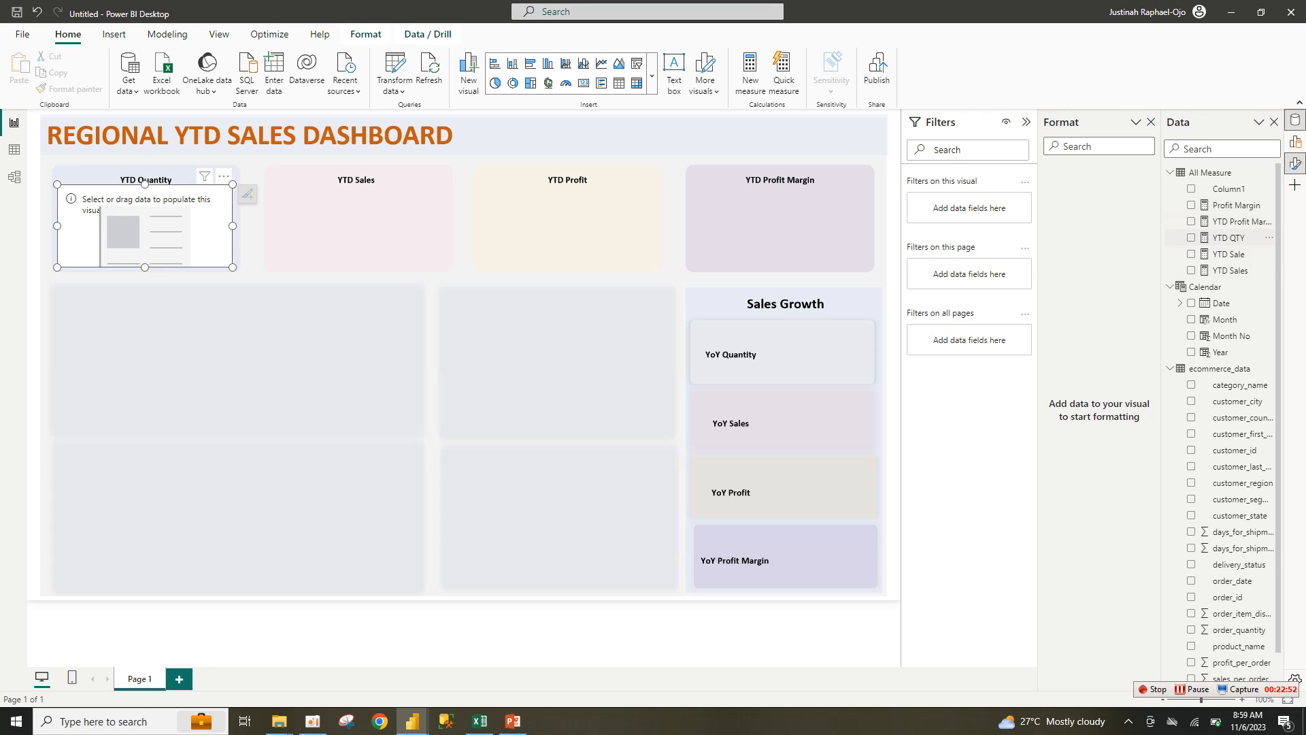
Step: Show YTD QTY in the card and turn off its background, fill and border
click(1191, 237)
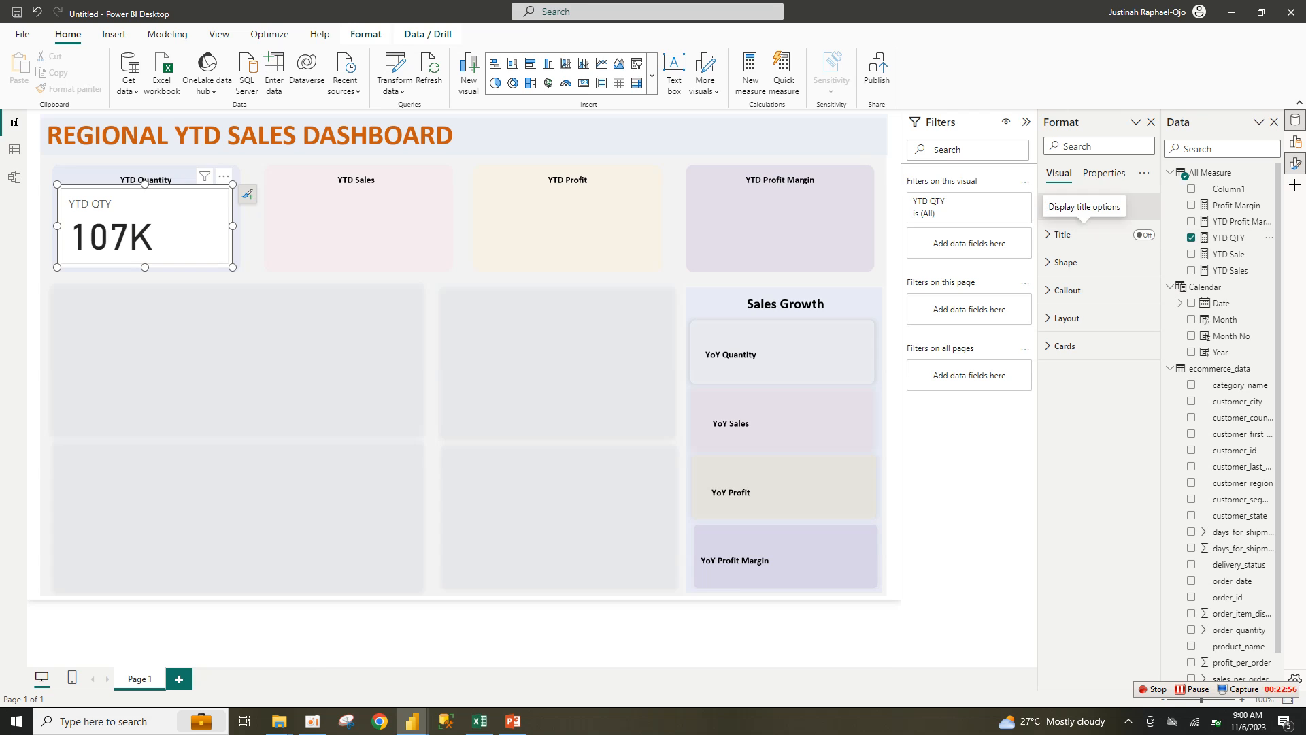
click(1080, 207)
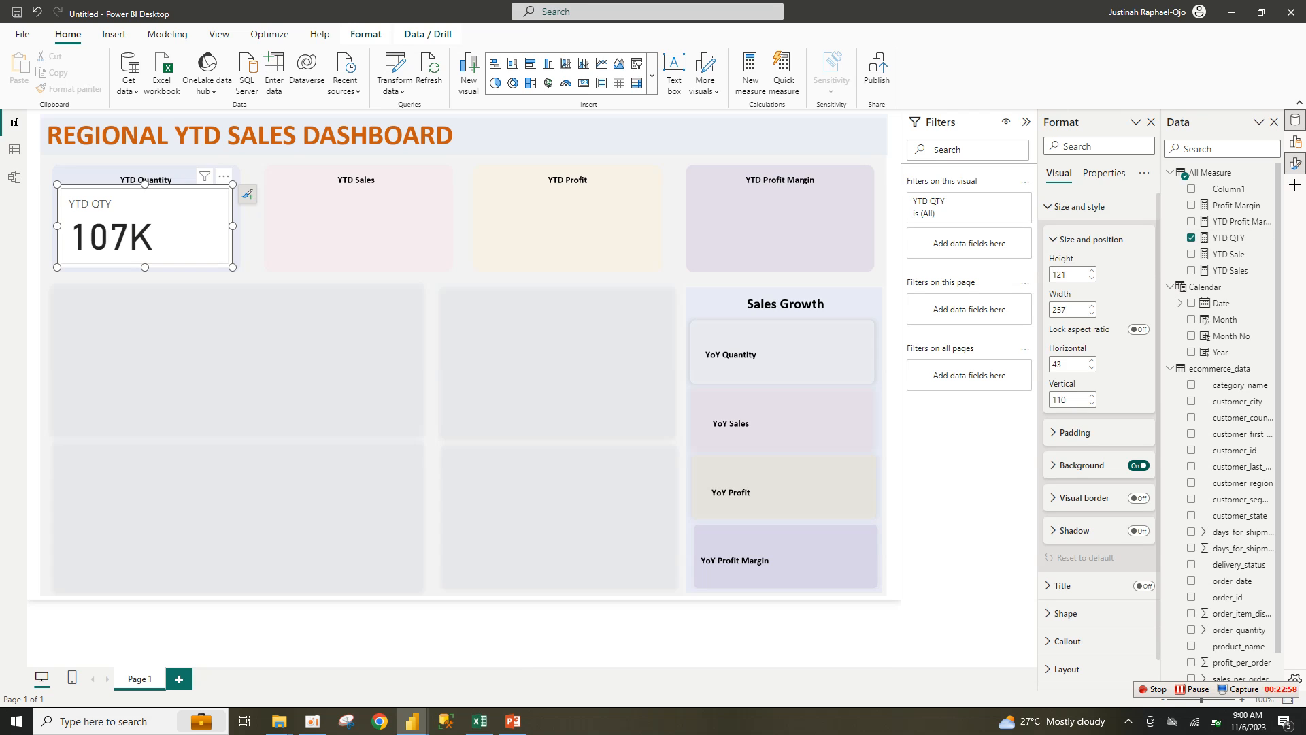
click(1139, 465)
click(1079, 207)
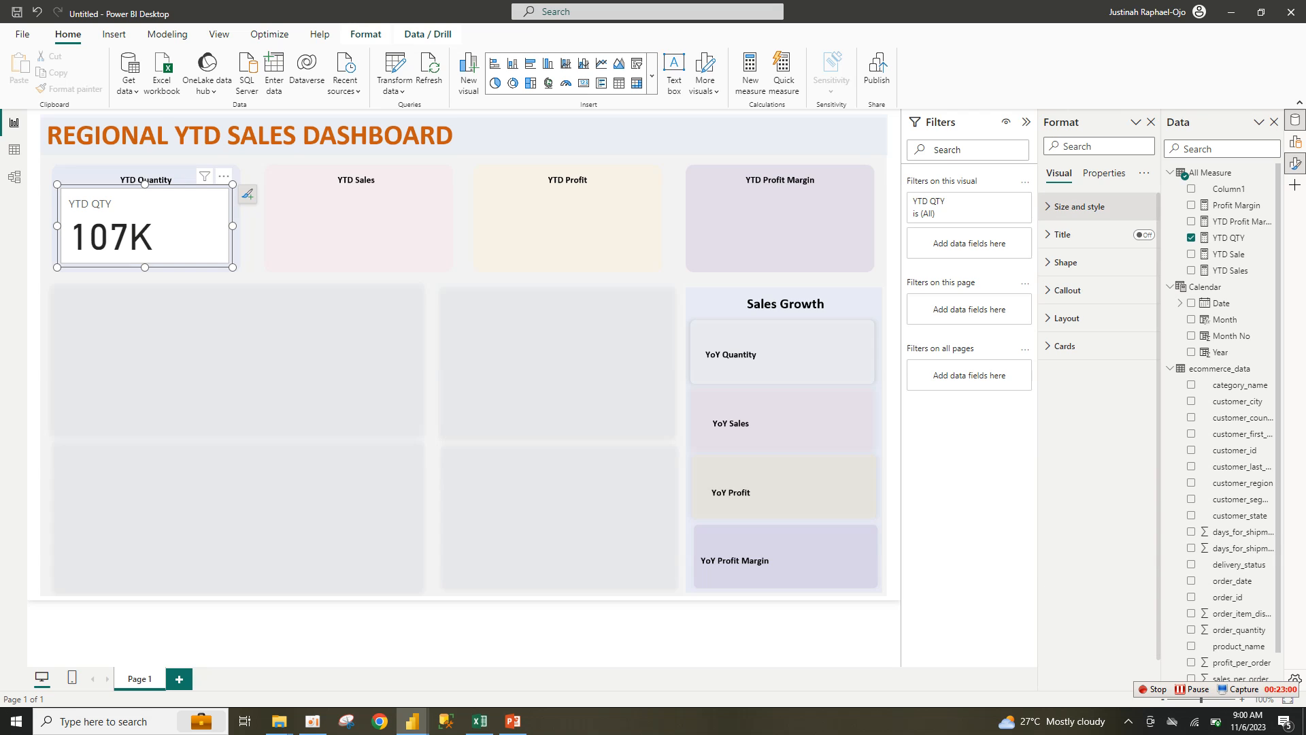
click(1065, 346)
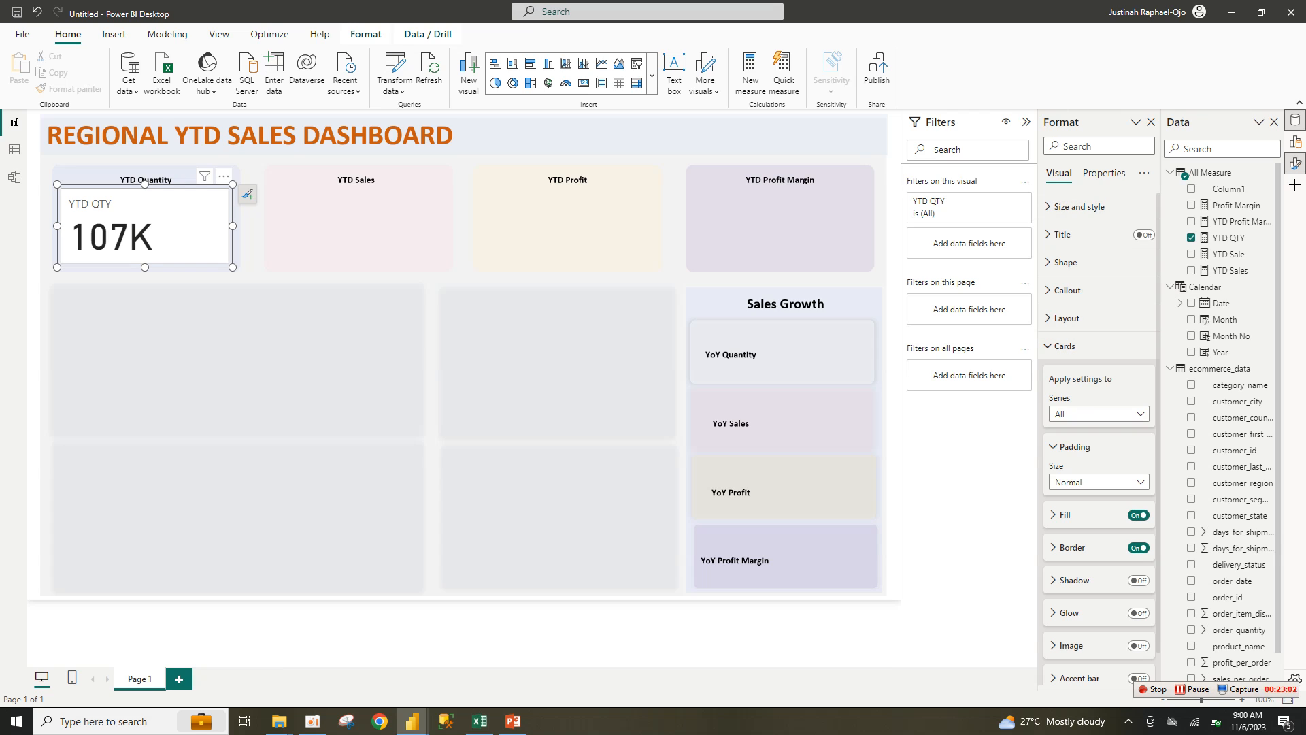
click(1138, 514)
click(1138, 548)
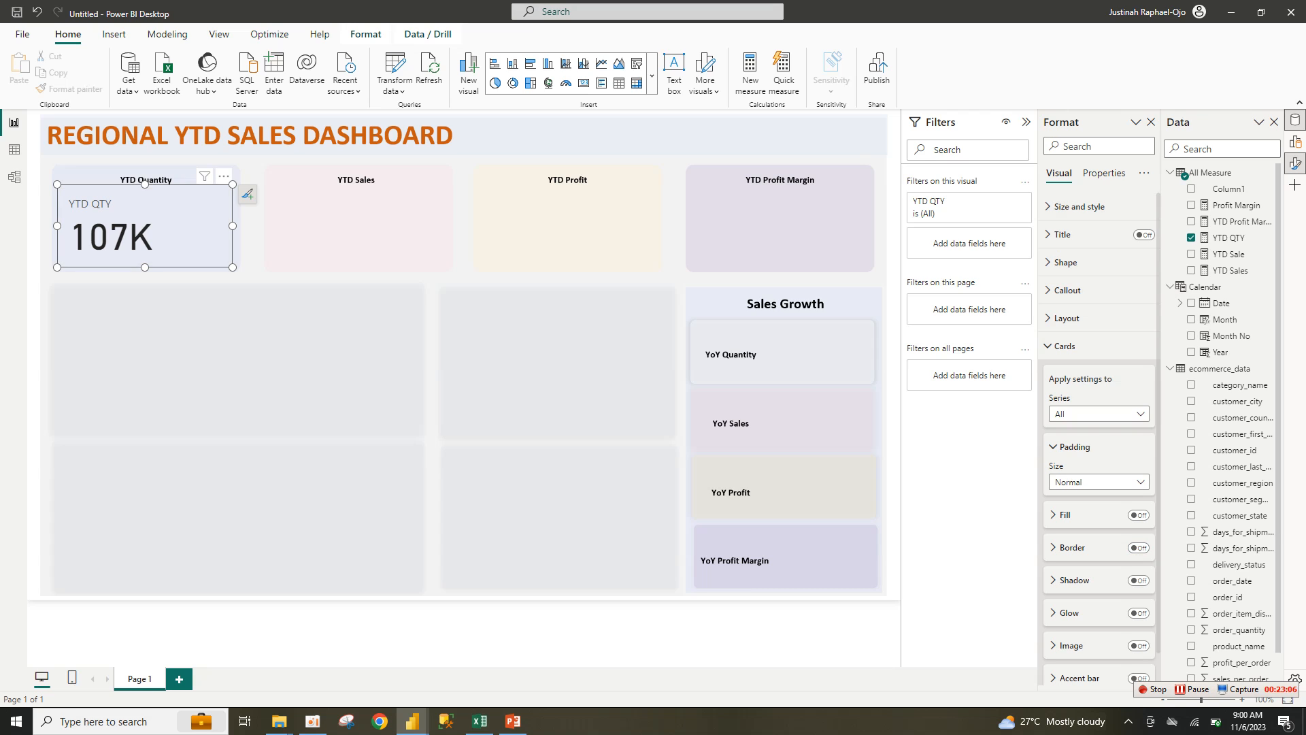
click(1064, 346)
click(1065, 262)
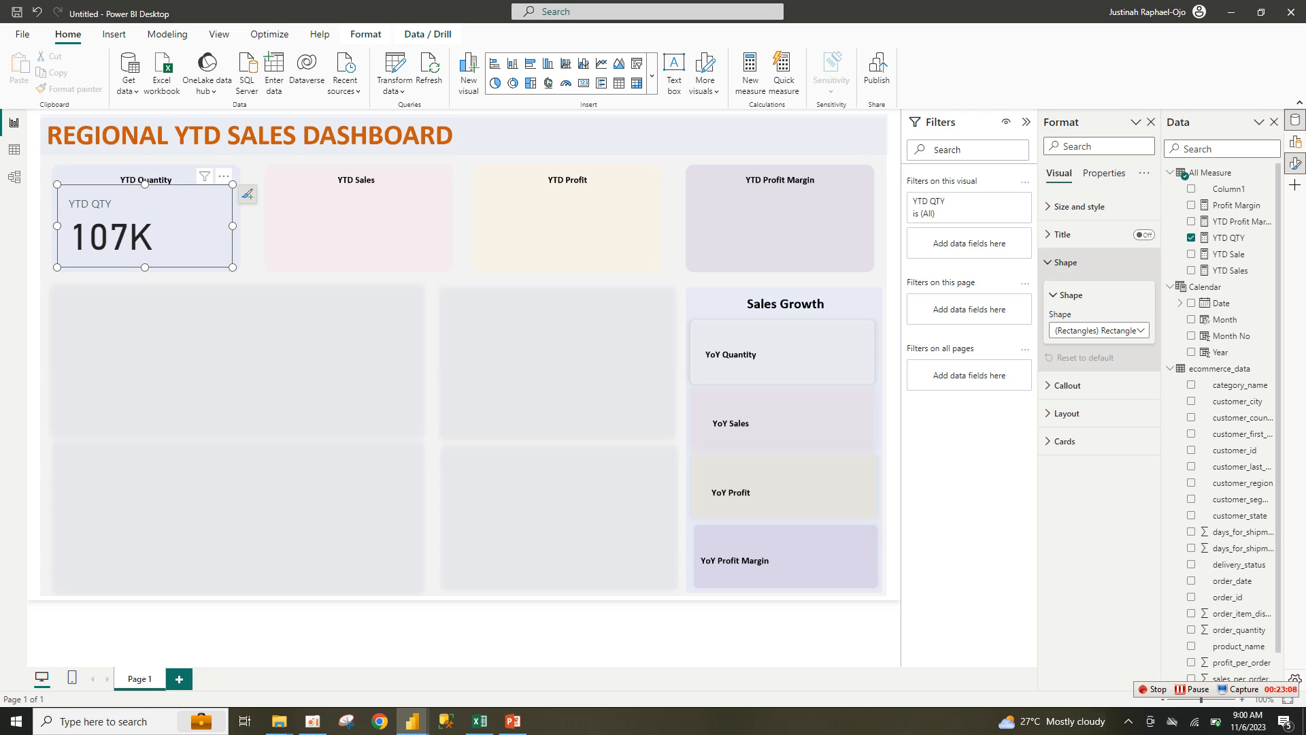
click(1065, 262)
Step: Style the value in bold Cambria size 18, centred, and hide the YTD QTY label
click(1067, 290)
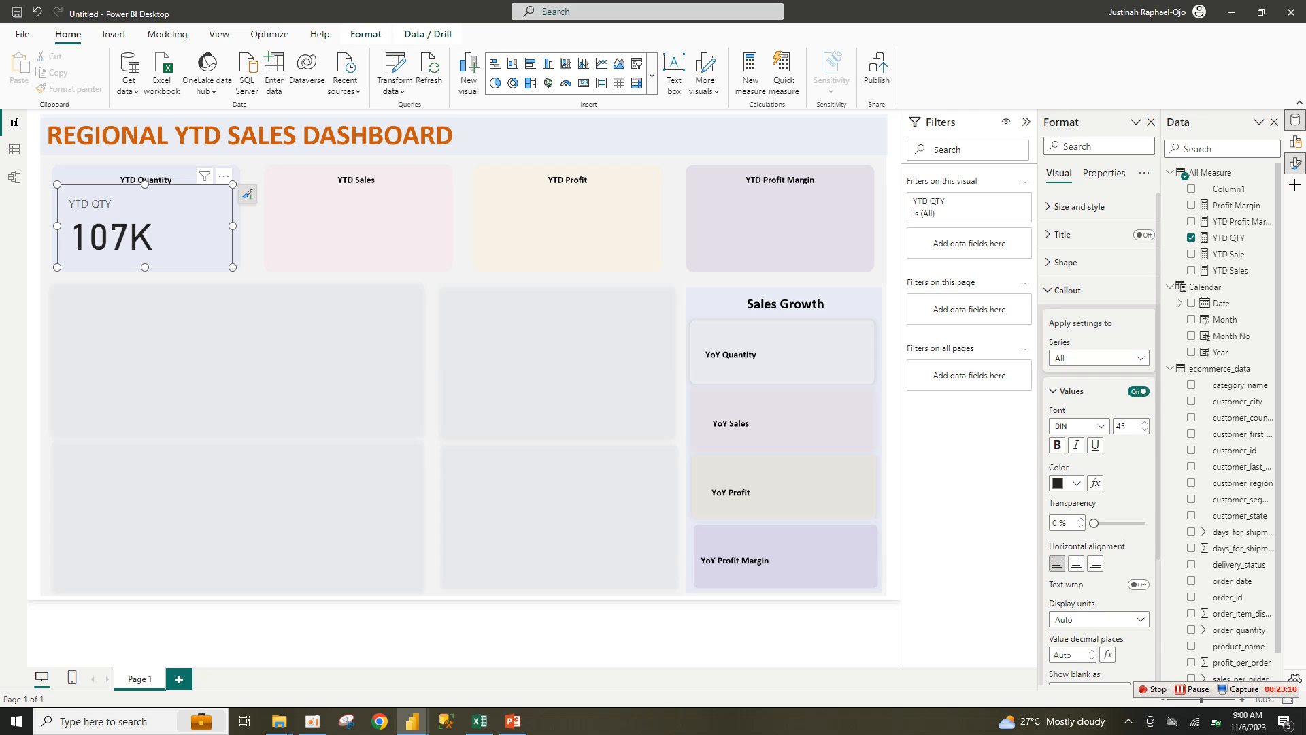
click(1078, 426)
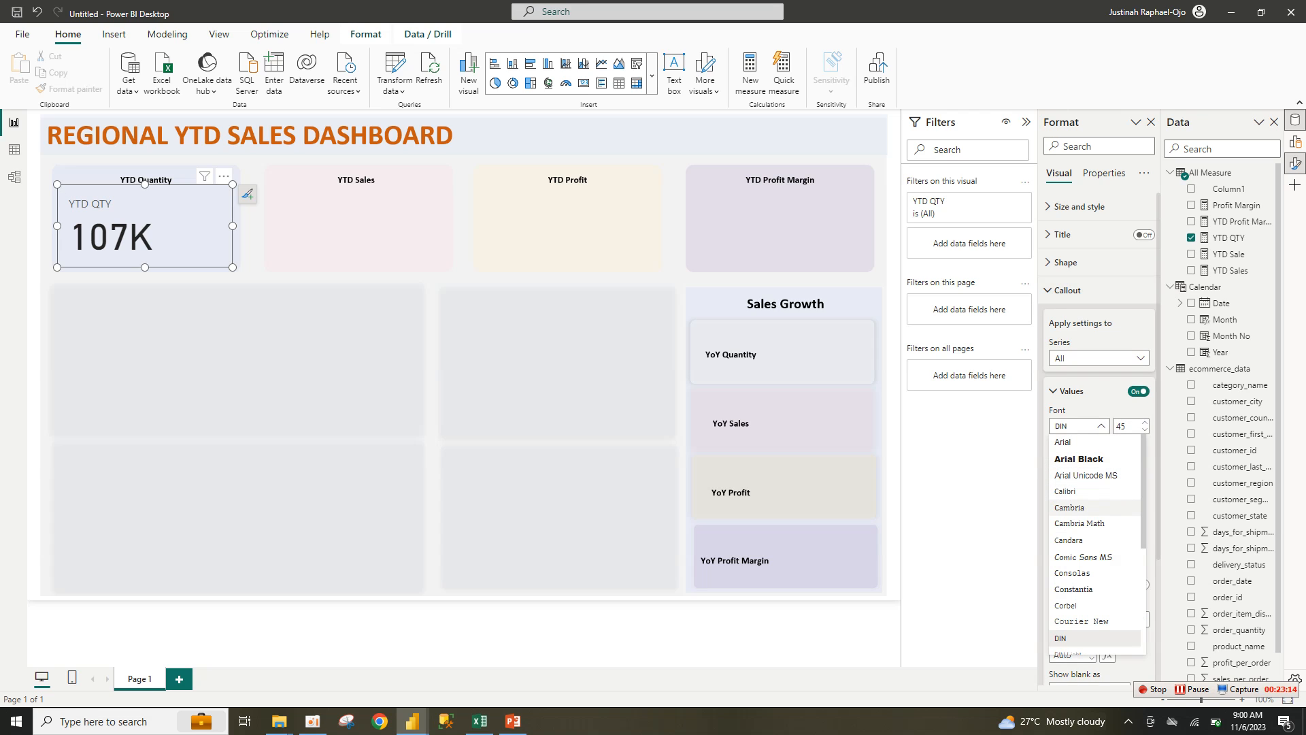
click(1070, 508)
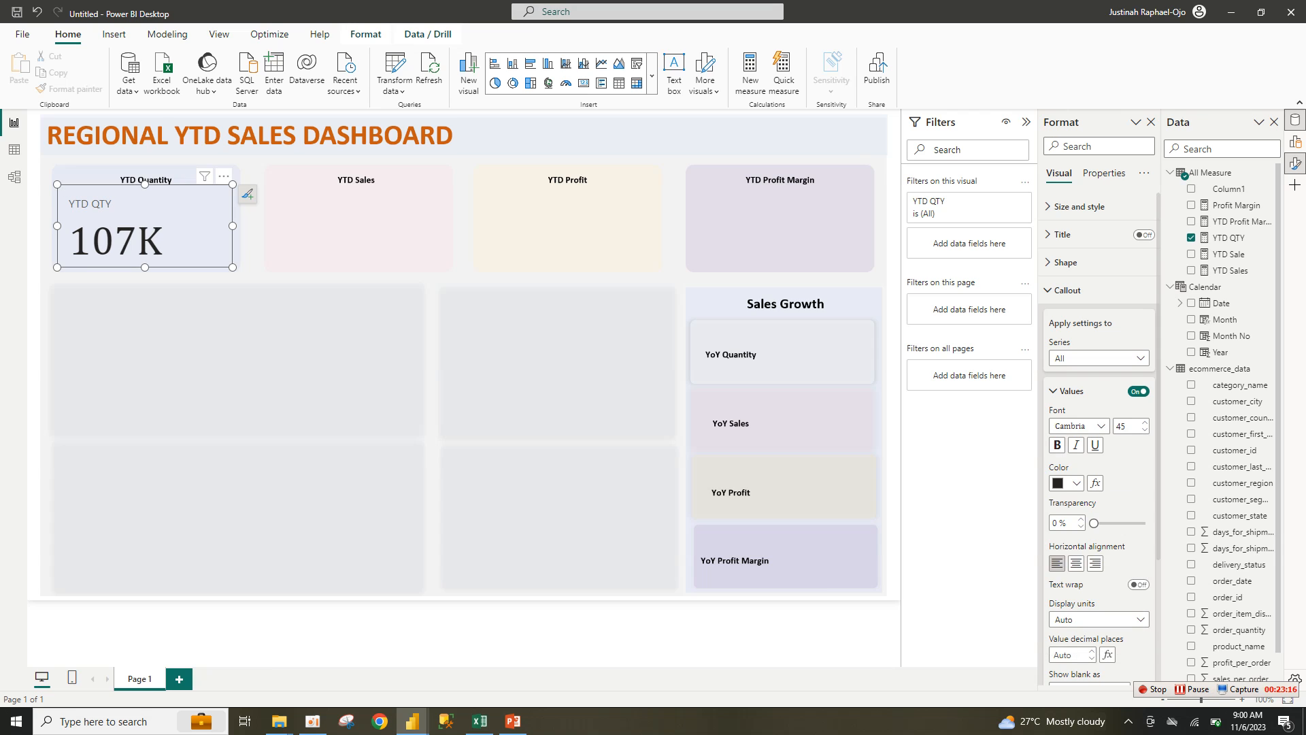
double_click(1121, 426)
text(25)
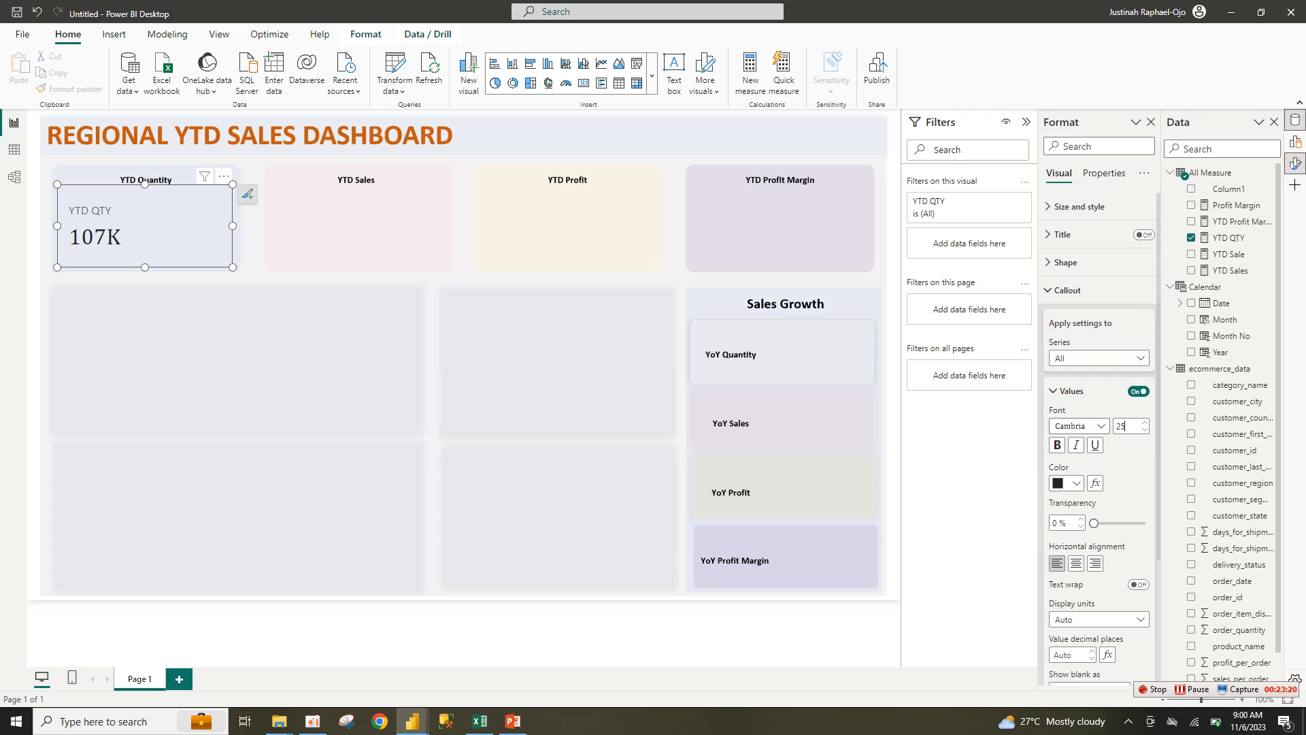
click(1057, 444)
click(1144, 429)
click(1145, 429)
click(1145, 429)
click(1145, 429)
click(1145, 429)
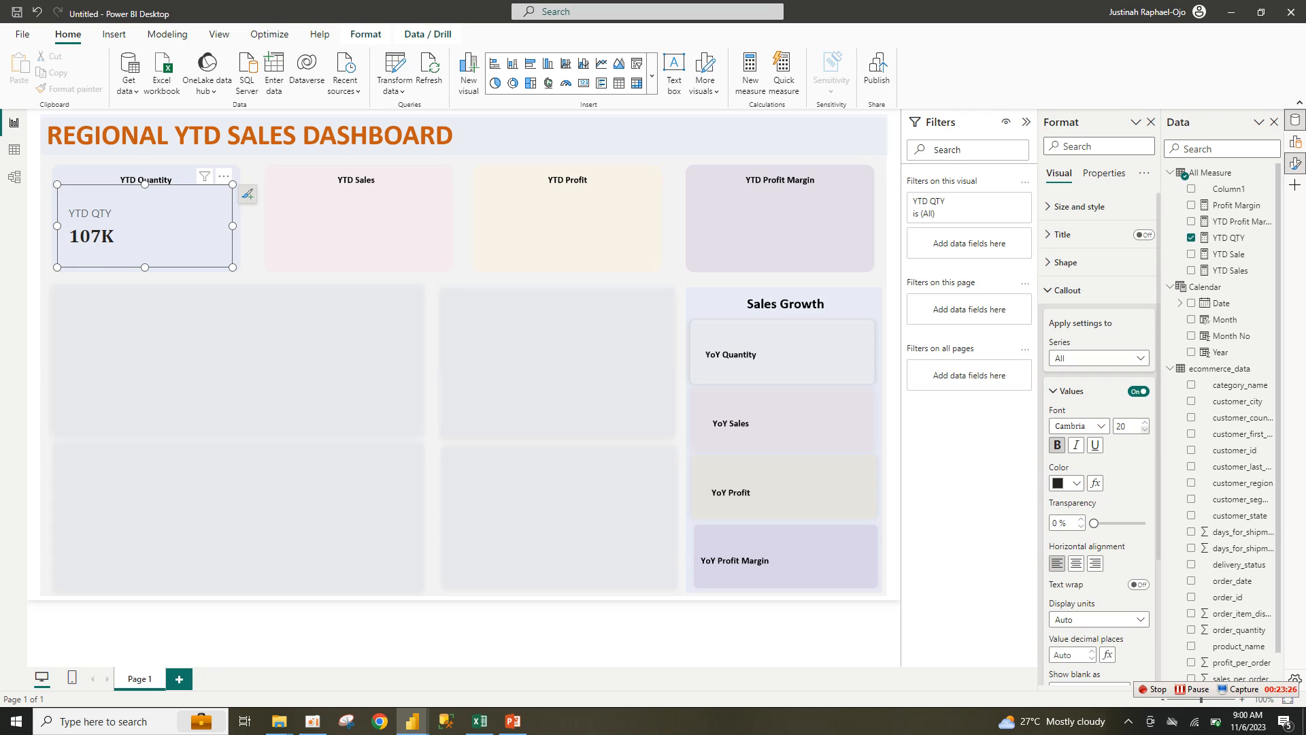
click(1145, 429)
click(1075, 562)
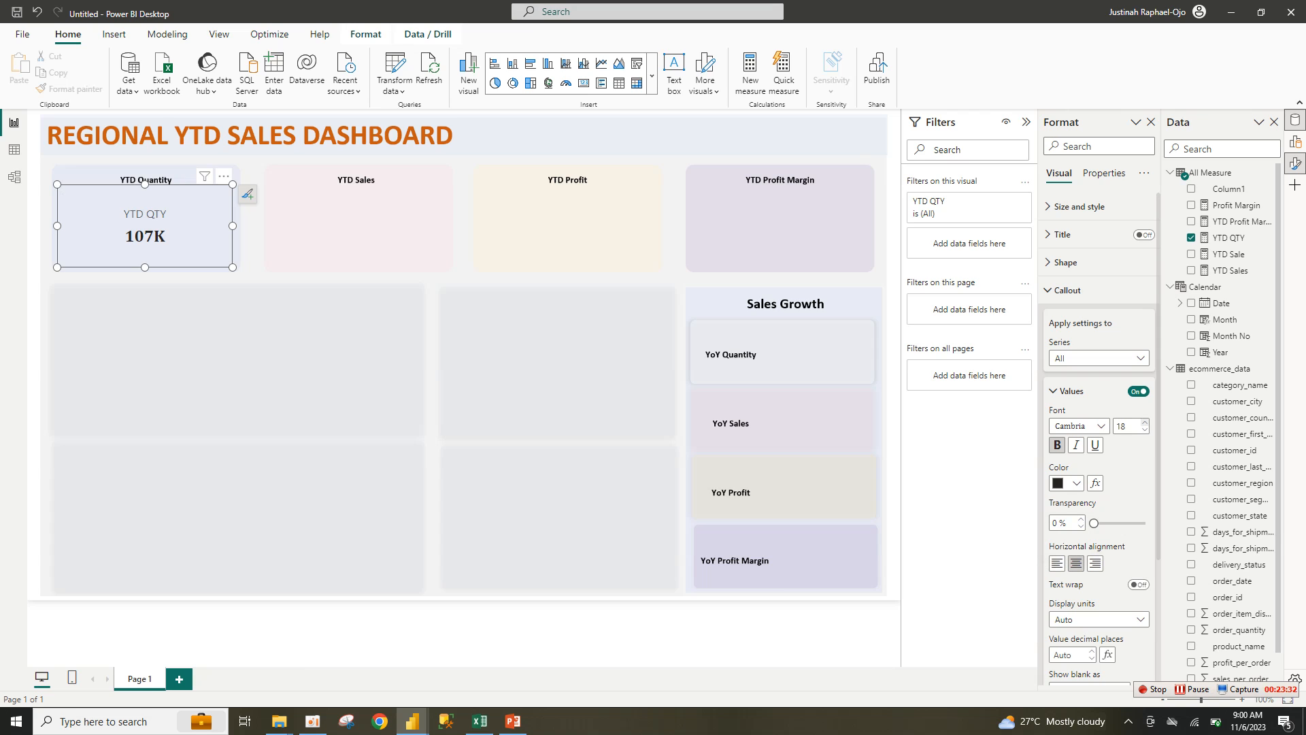
scroll(1099, 436, down, 3)
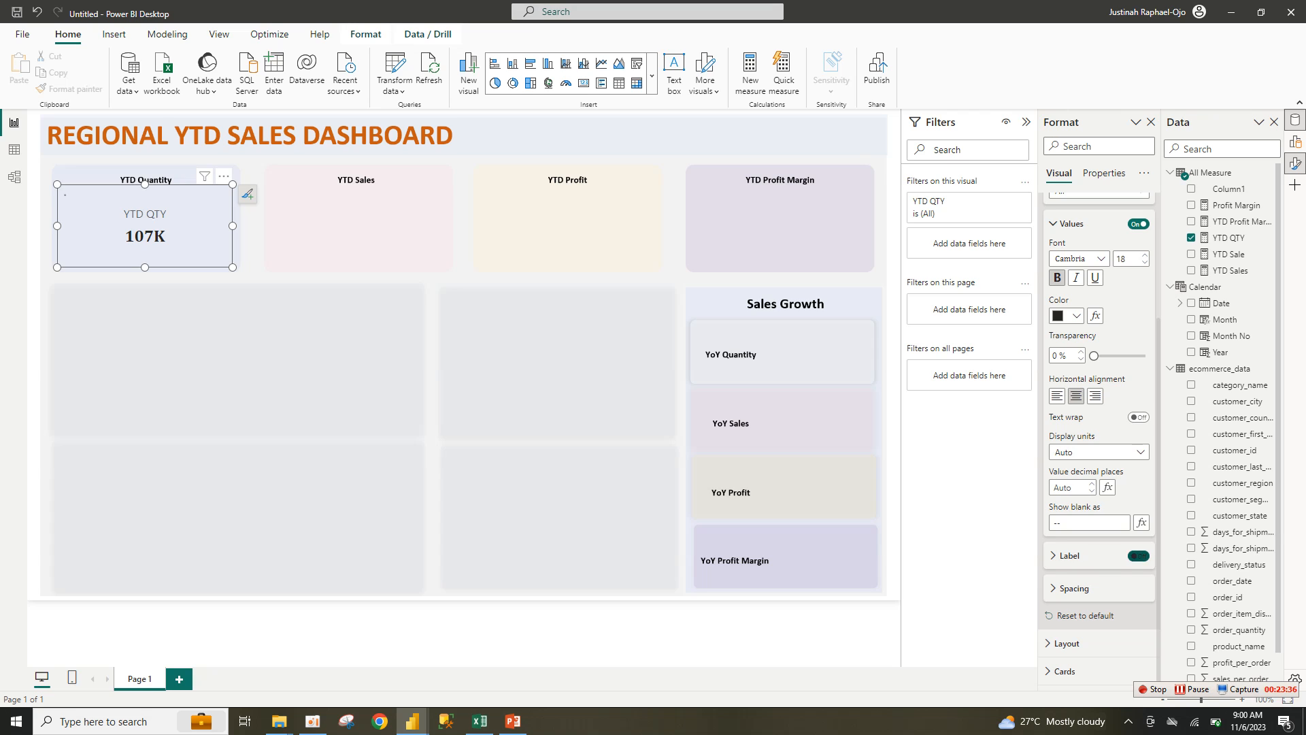
click(1138, 556)
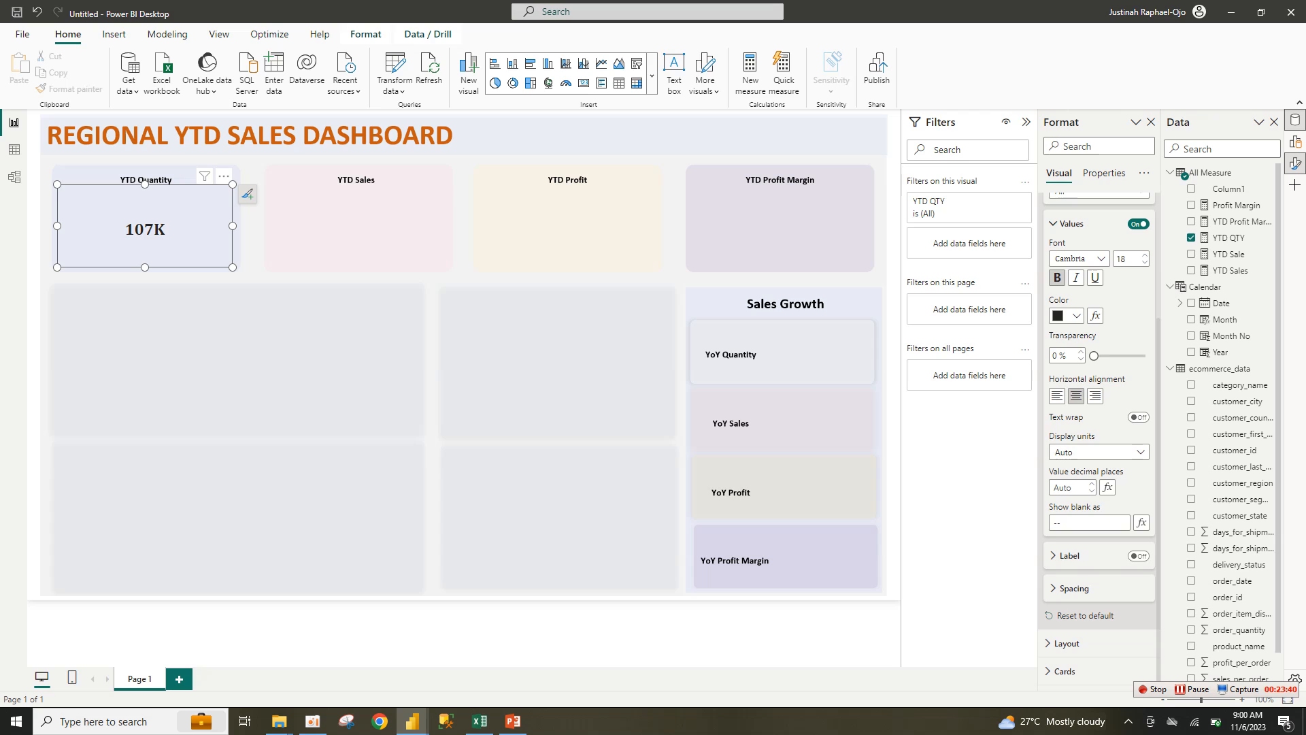
Step: Show 2 decimal places and resize the card so 107.22K fits
drag(232, 267, 129, 231)
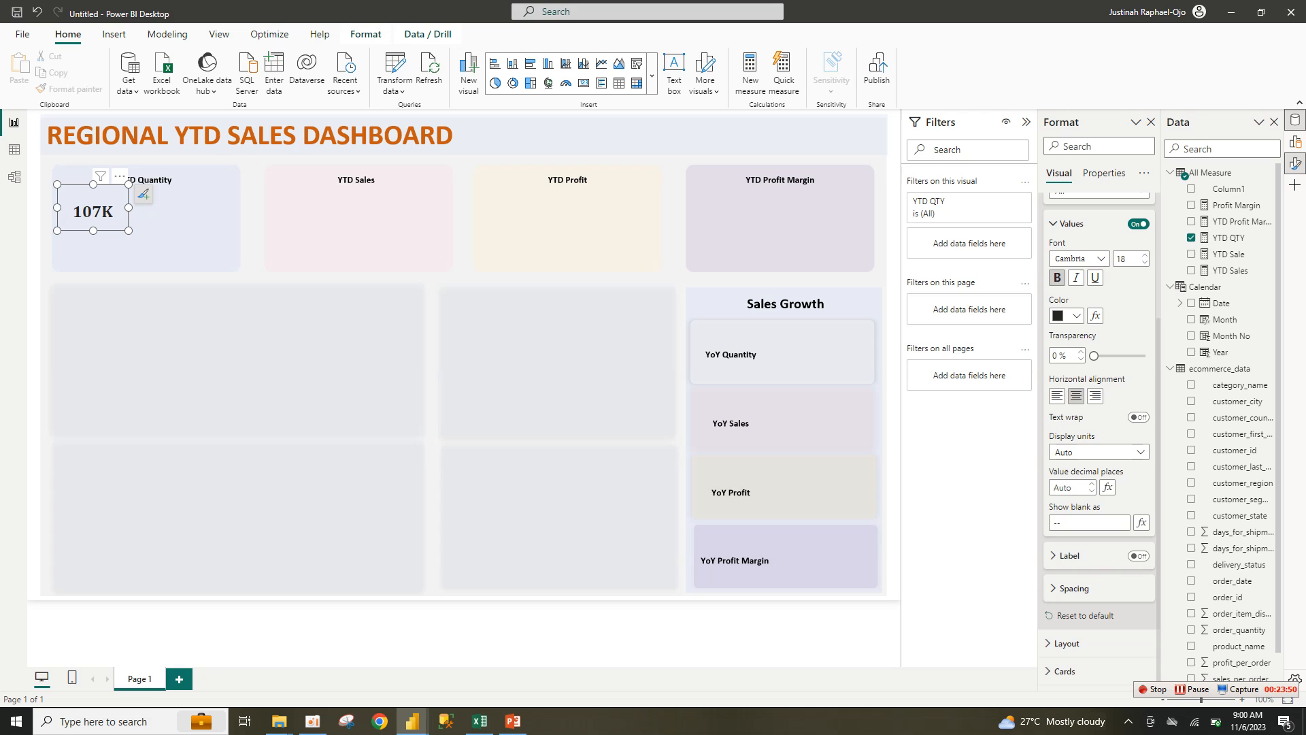
drag(1159, 453, 1207, 303)
click(1092, 490)
click(1091, 484)
drag(128, 231, 170, 227)
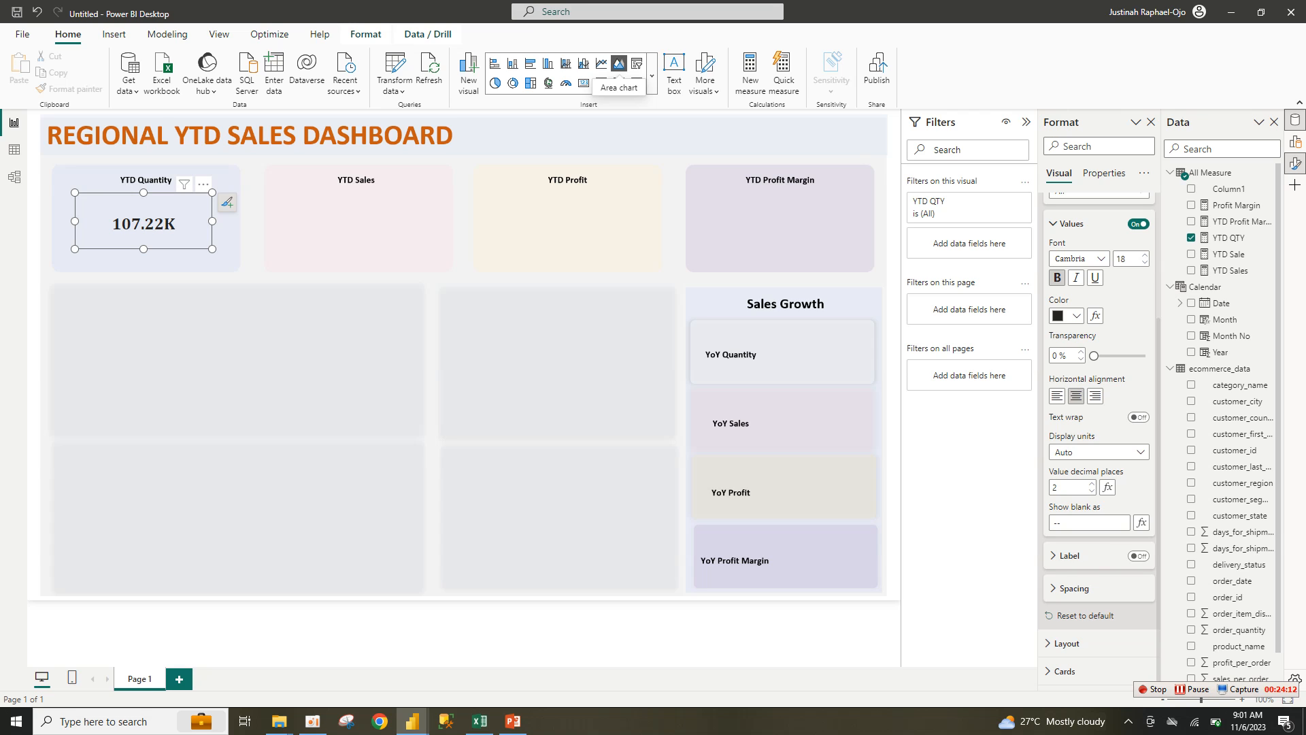
Step: Insert an area chart of Sum of sales_per_order by Month and enlarge it across the panel
click(618, 63)
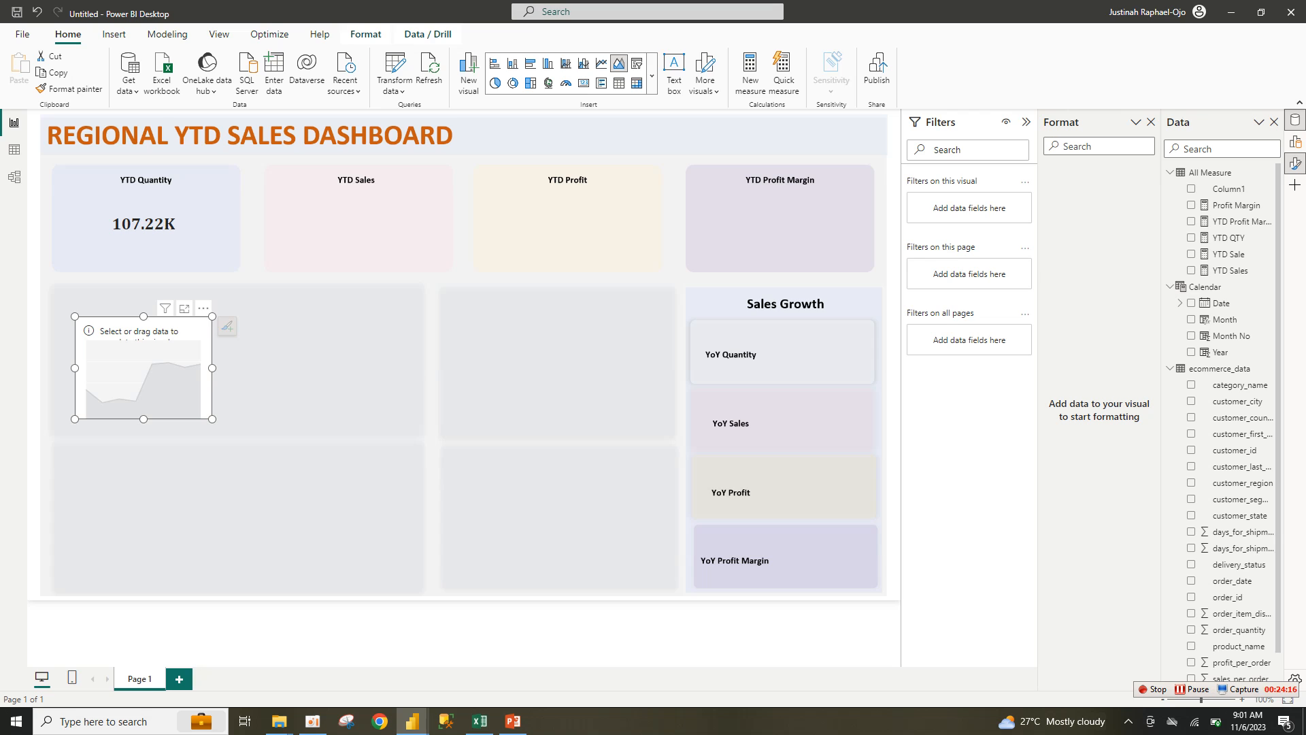
drag(212, 418, 234, 400)
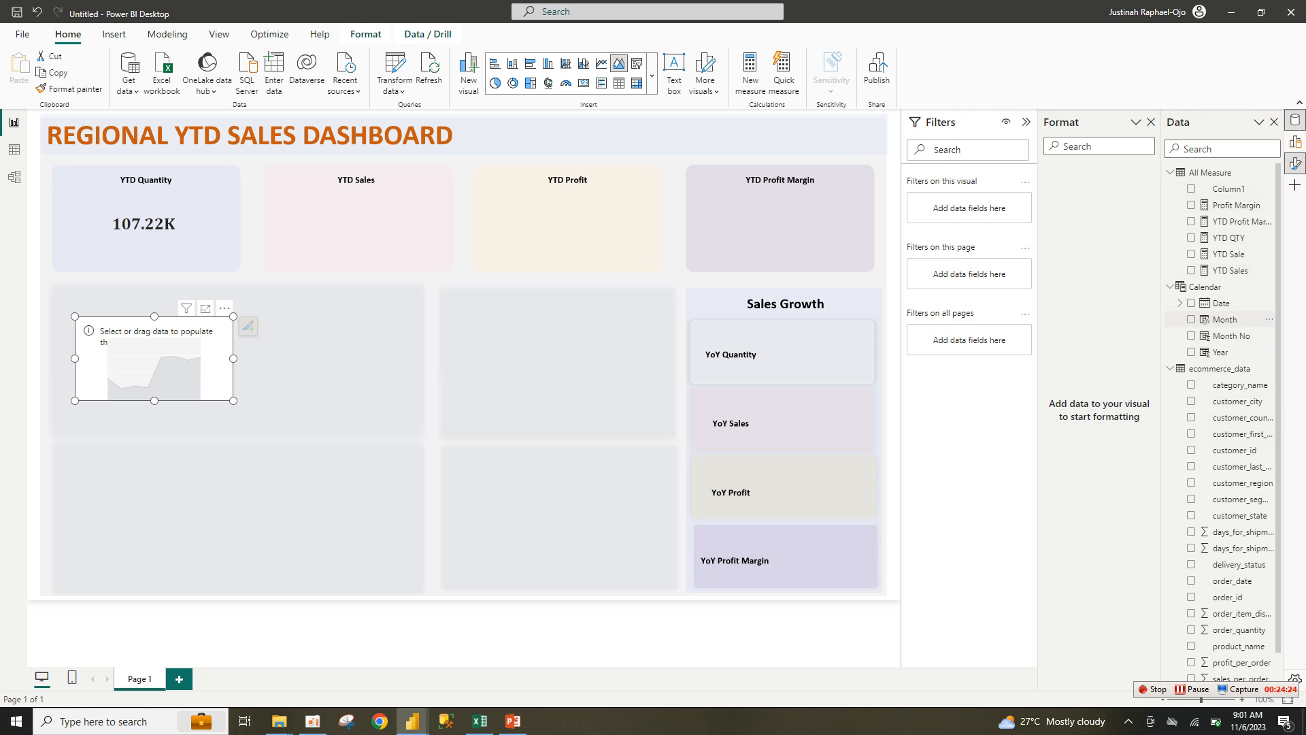
click(1191, 319)
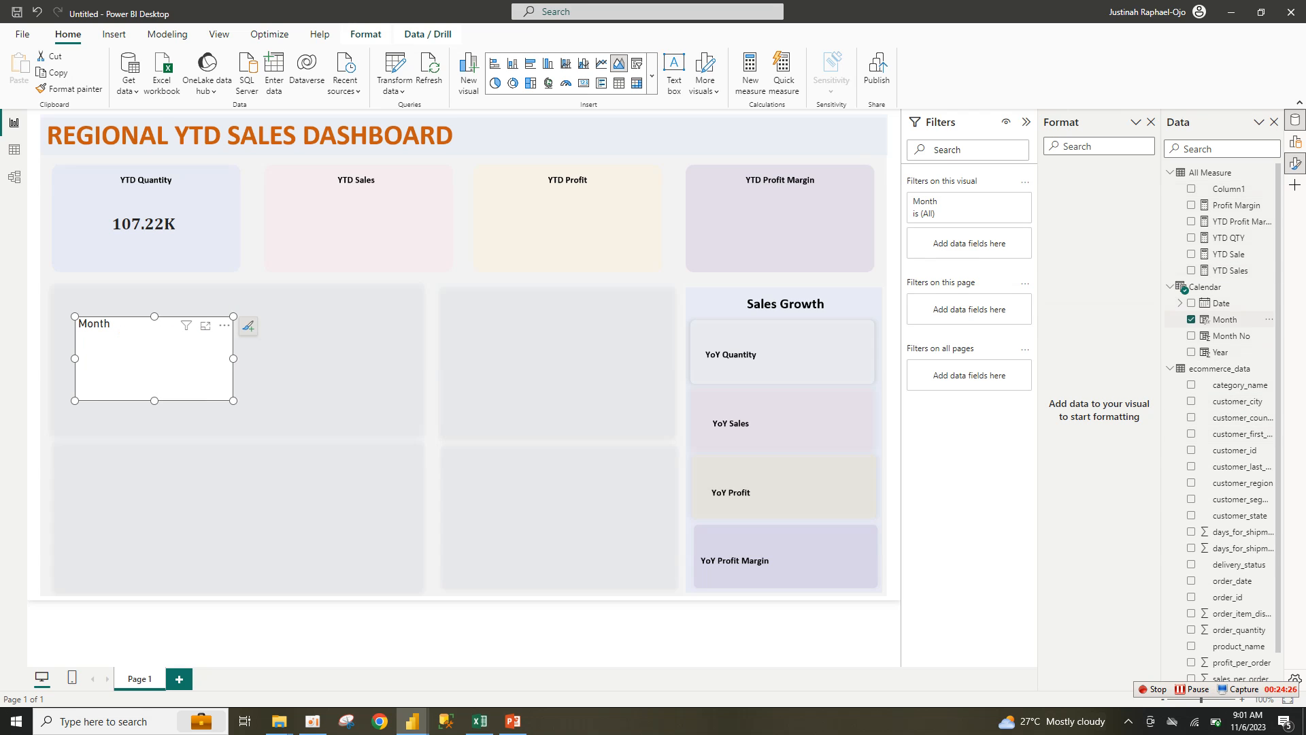
scroll(1224, 306, down, 1)
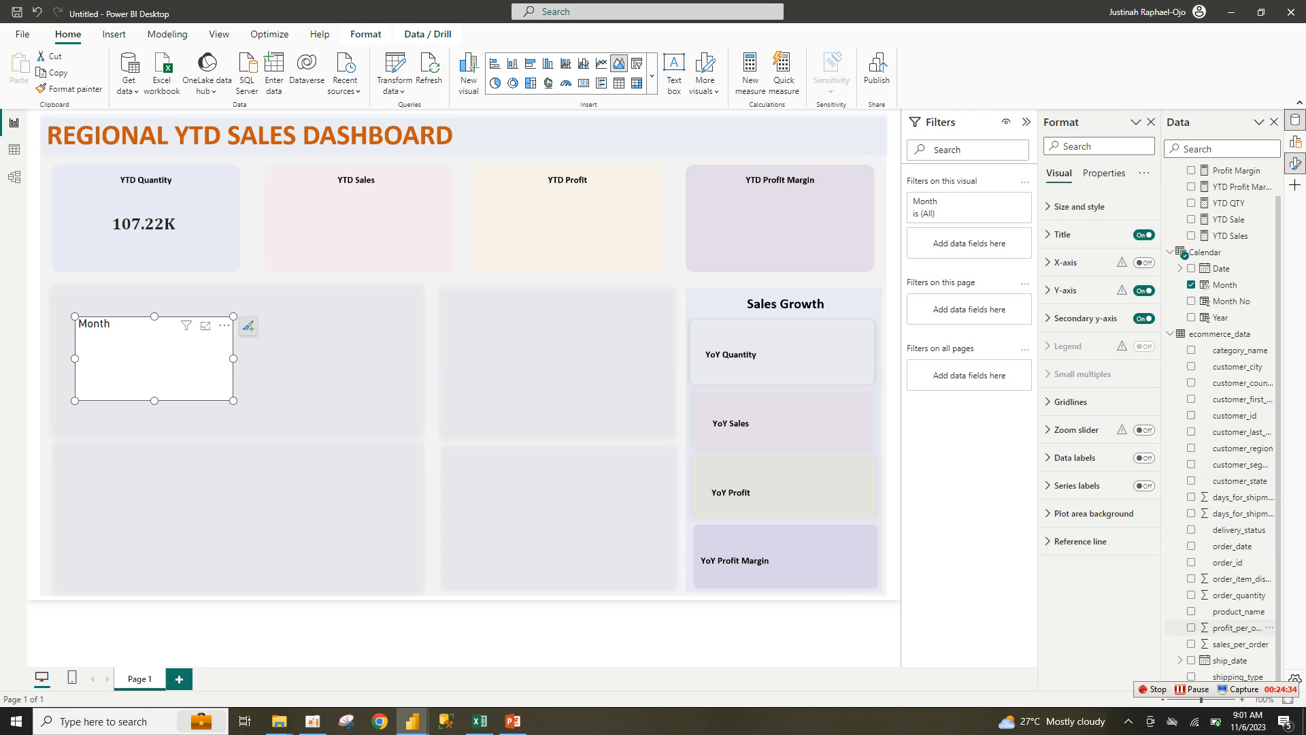
click(1192, 643)
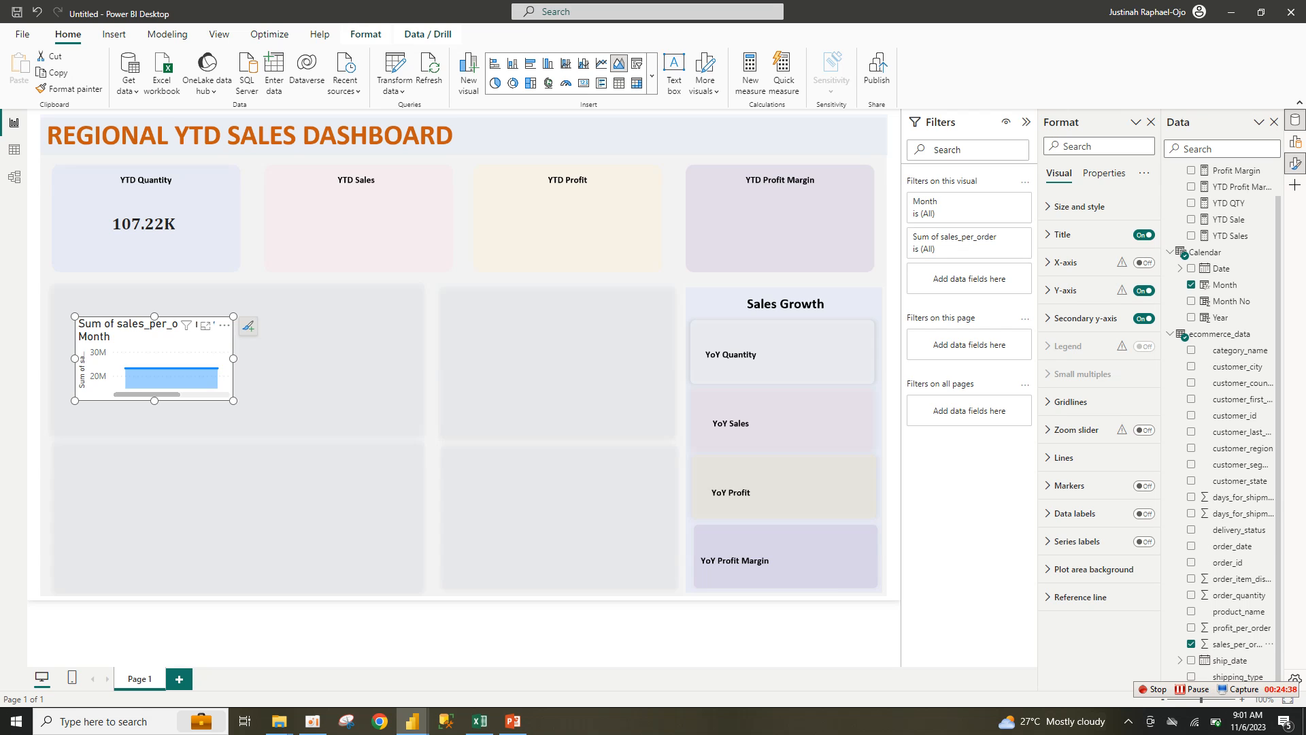
drag(233, 401, 353, 454)
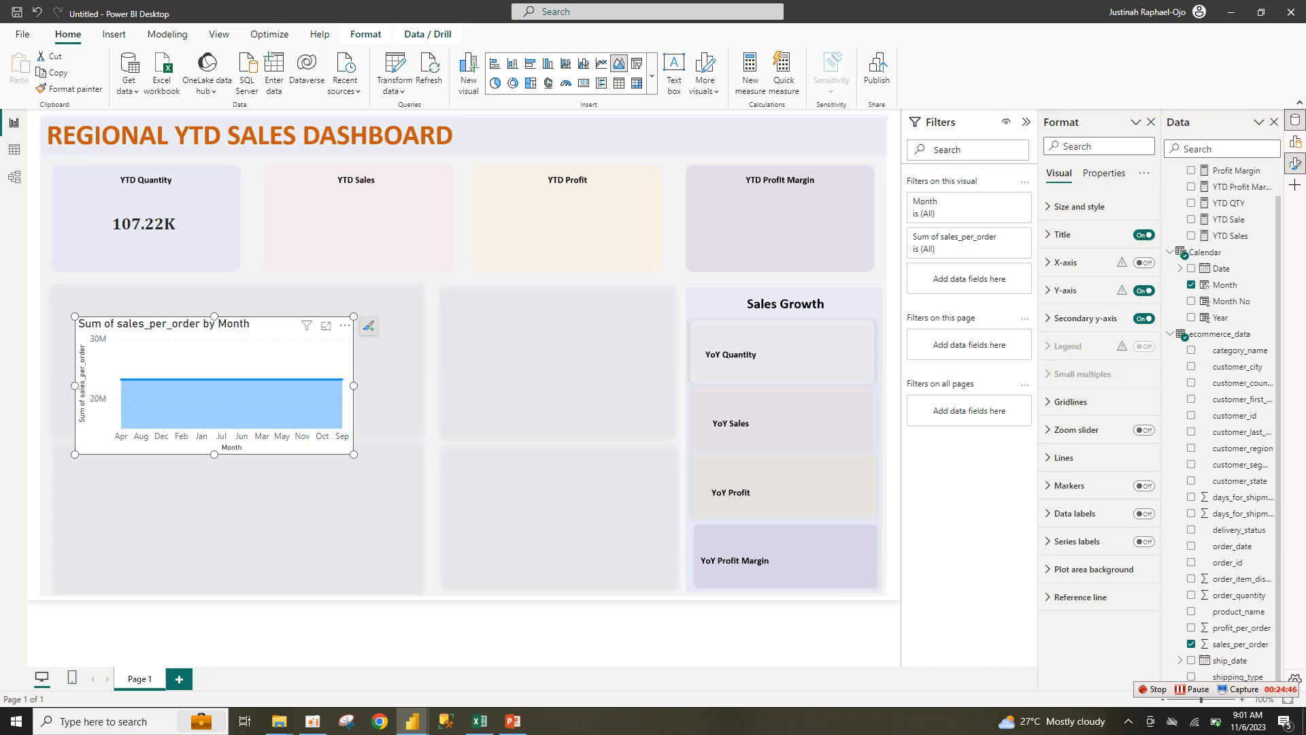
Step: Sort the area chart's axis by Month in ascending order
click(345, 325)
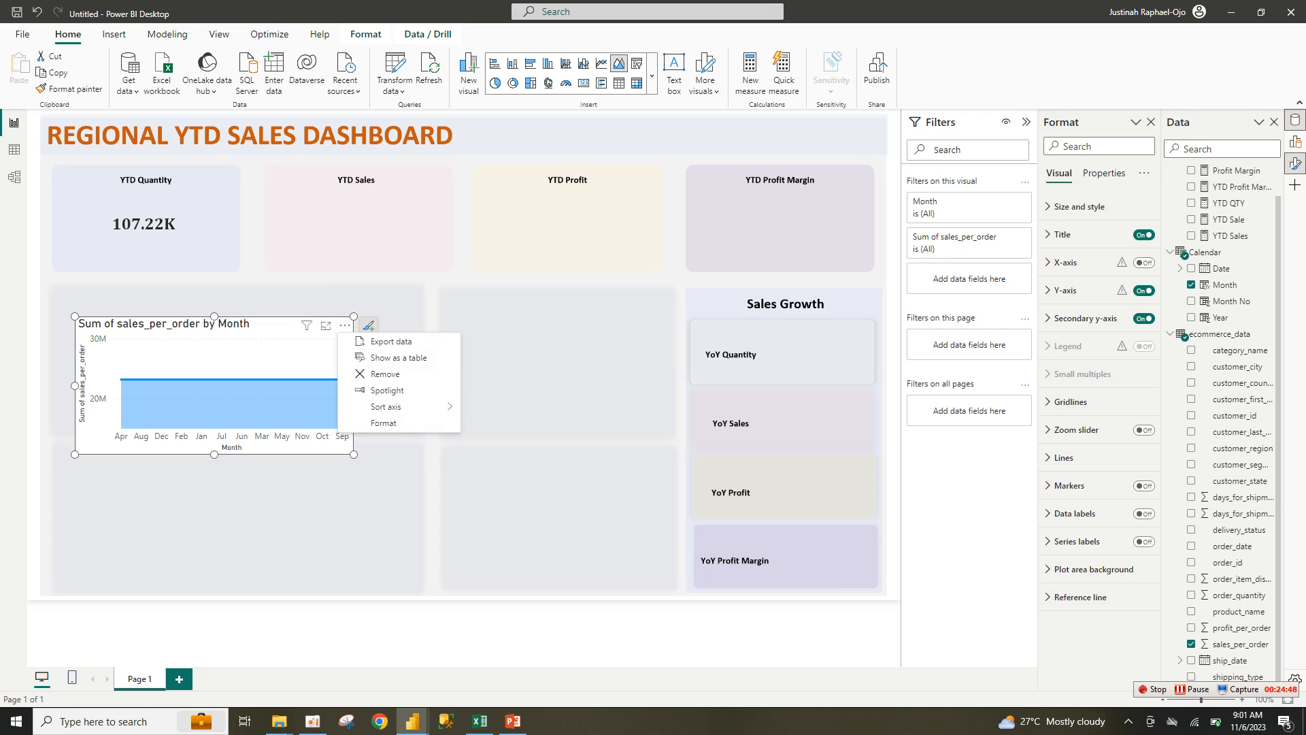
mouse_move(386, 407)
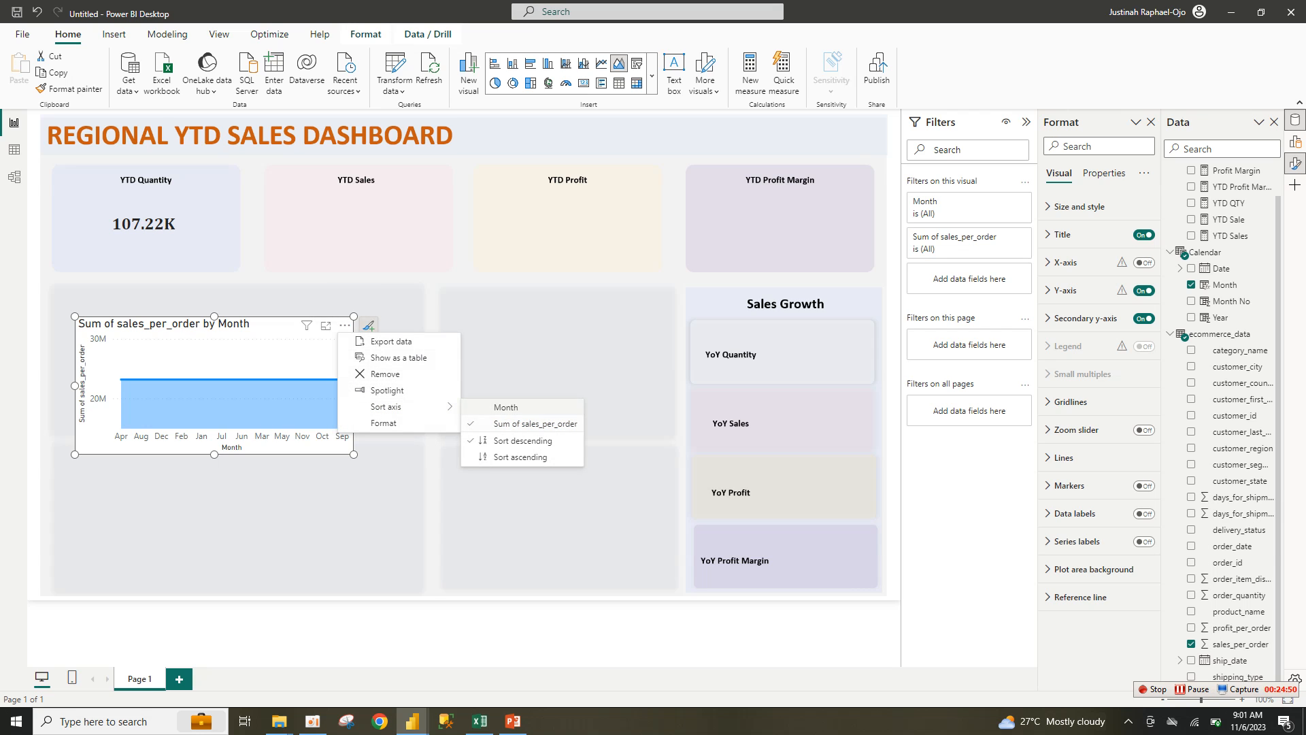
click(511, 407)
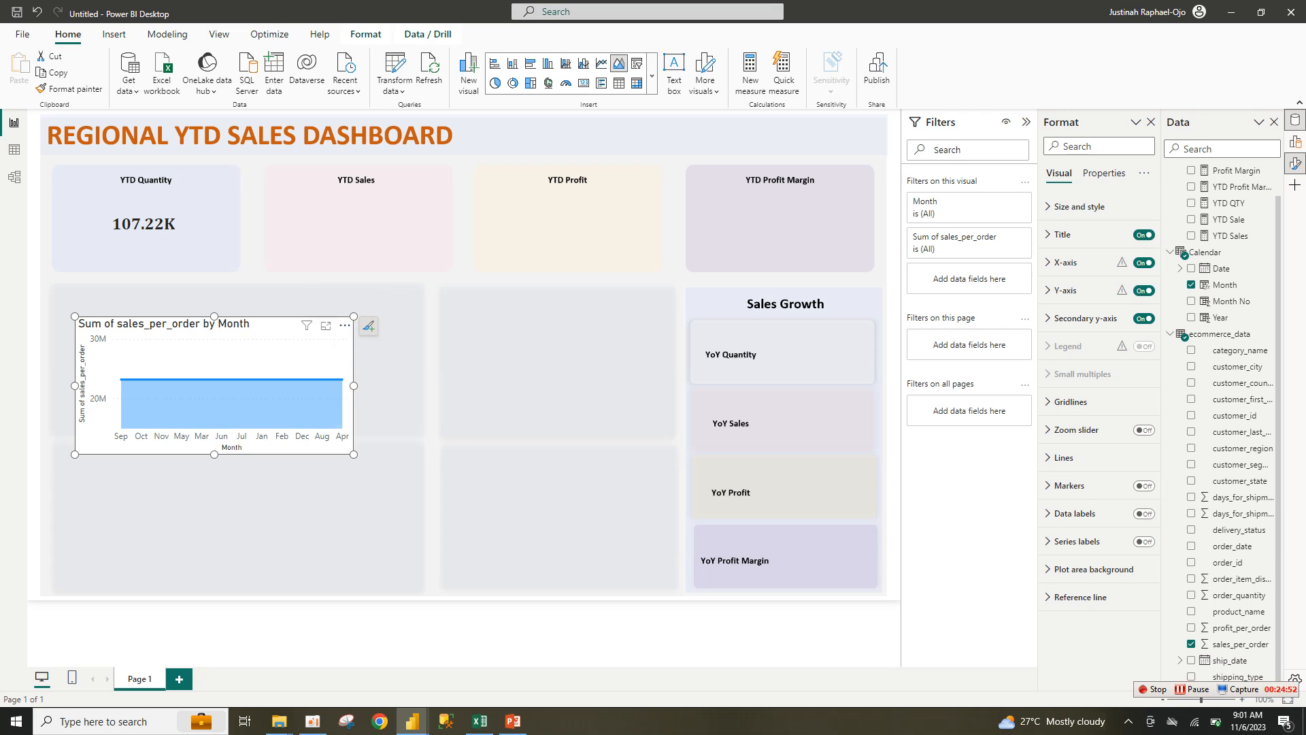
click(345, 325)
mouse_move(401, 407)
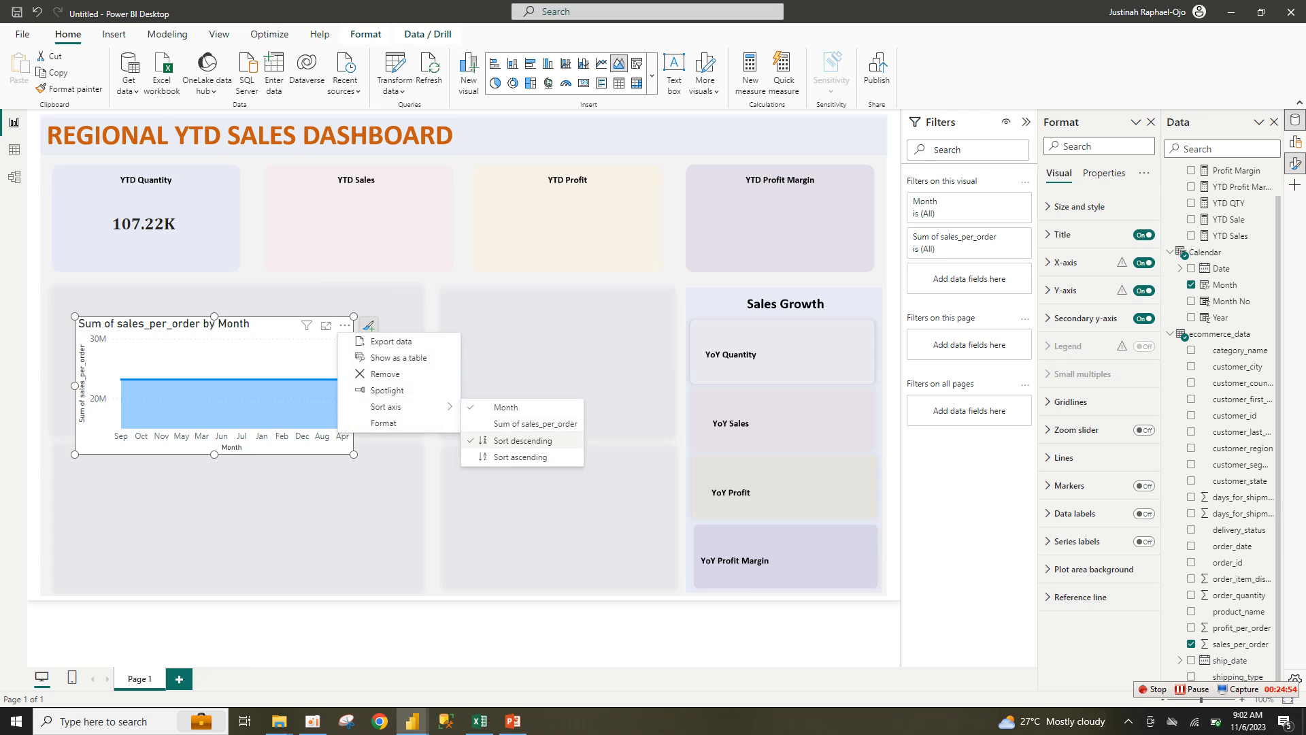
click(523, 455)
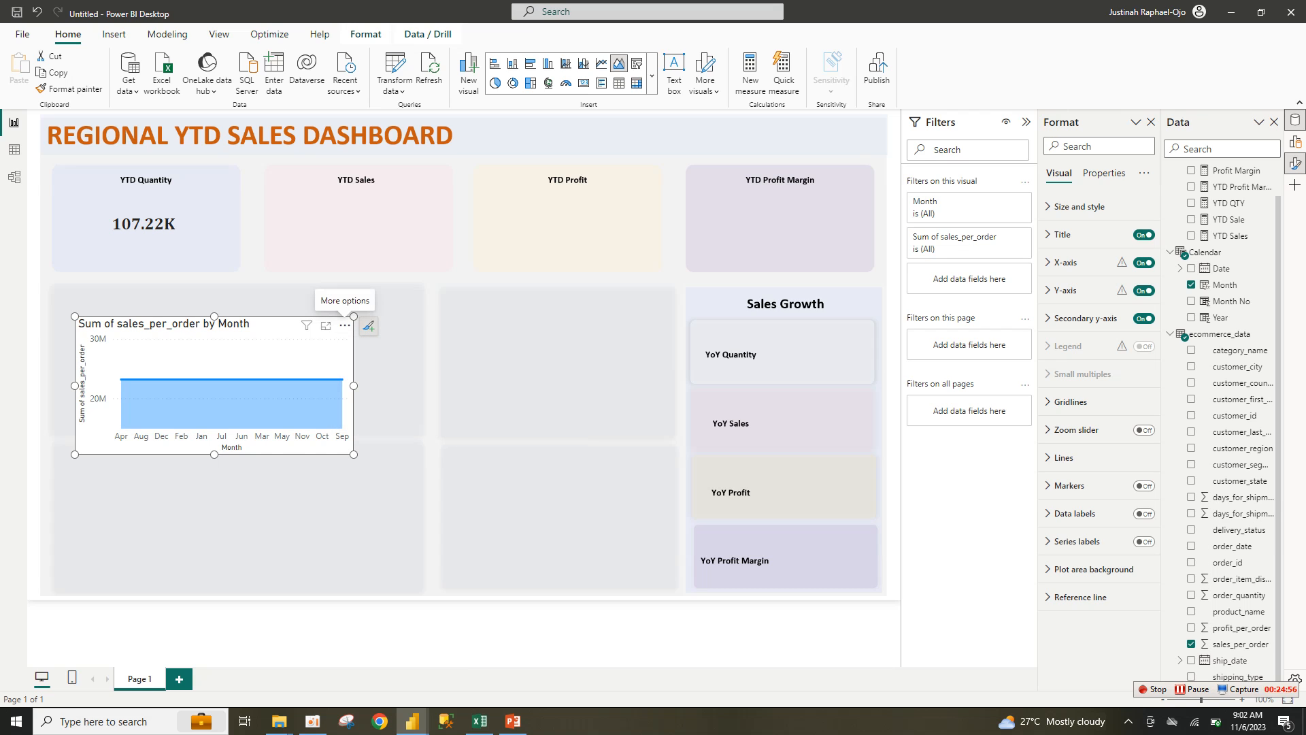
Step: In Data view, sort the Calendar Month column by Month No
click(13, 177)
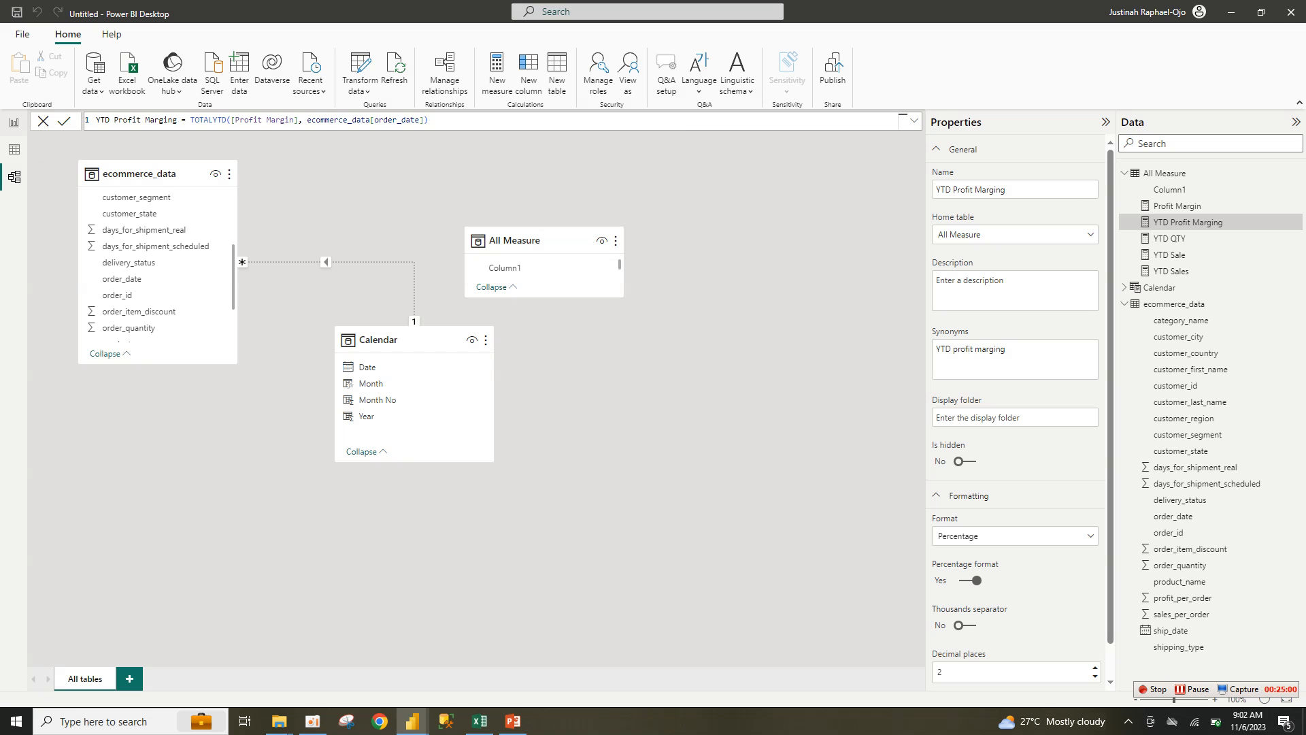
click(14, 149)
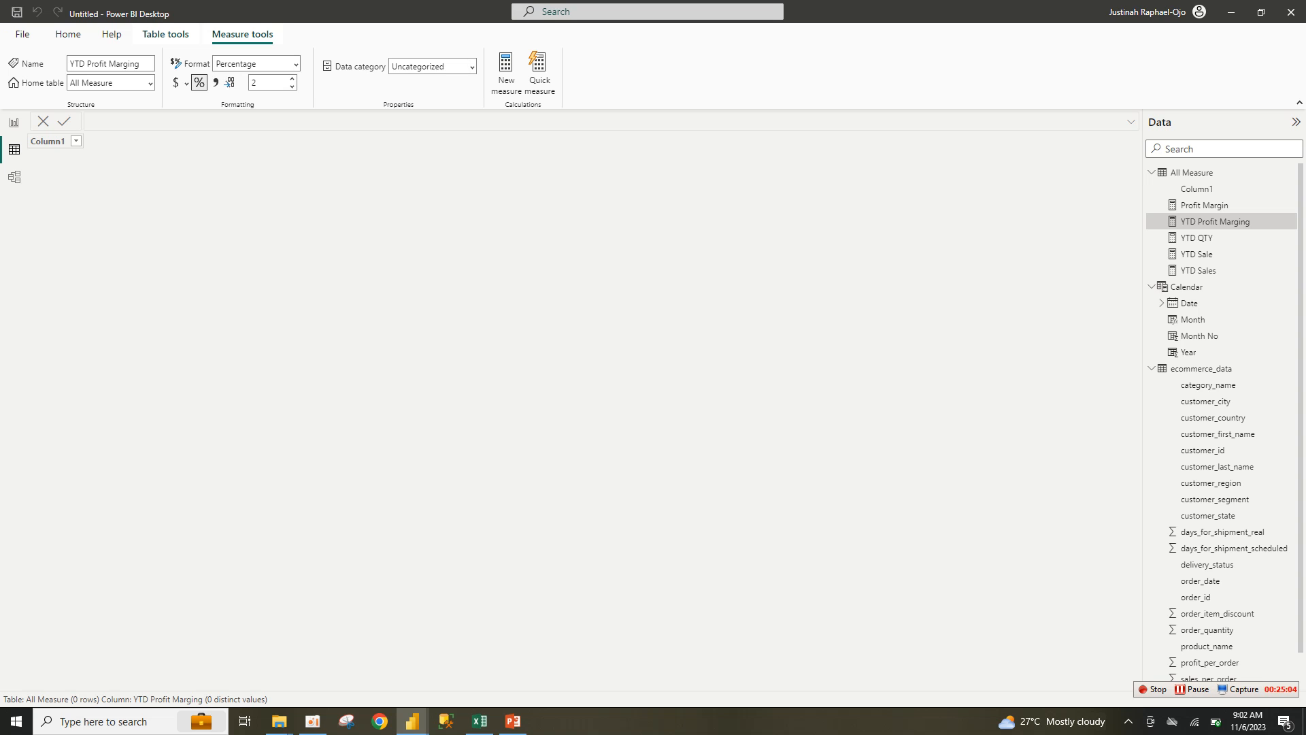
click(1187, 286)
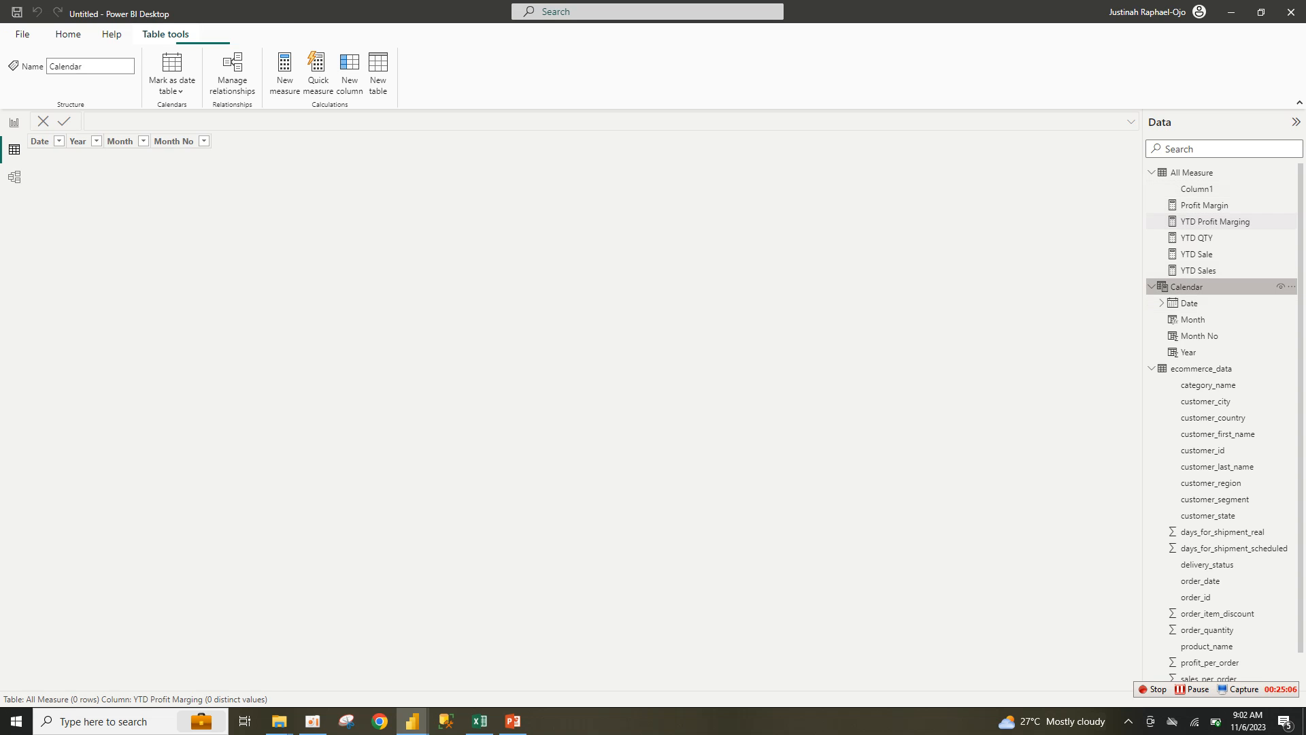
click(171, 141)
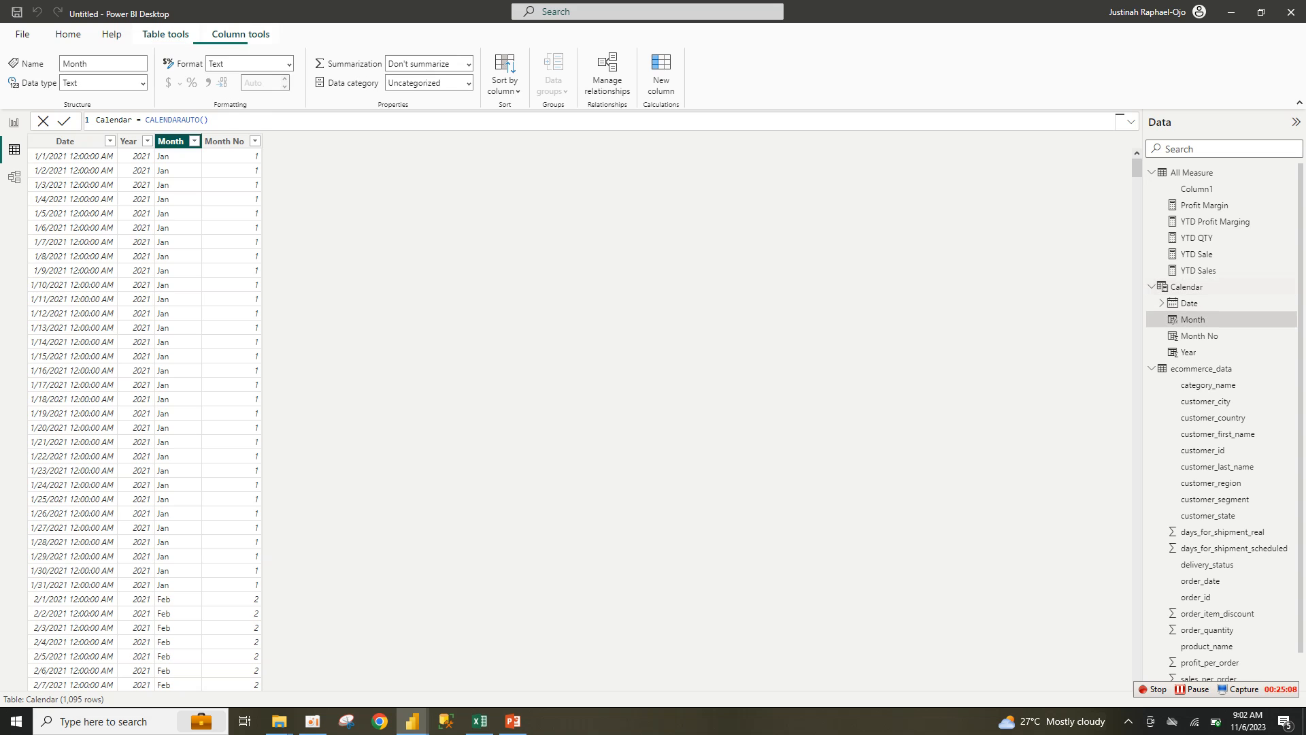
click(504, 85)
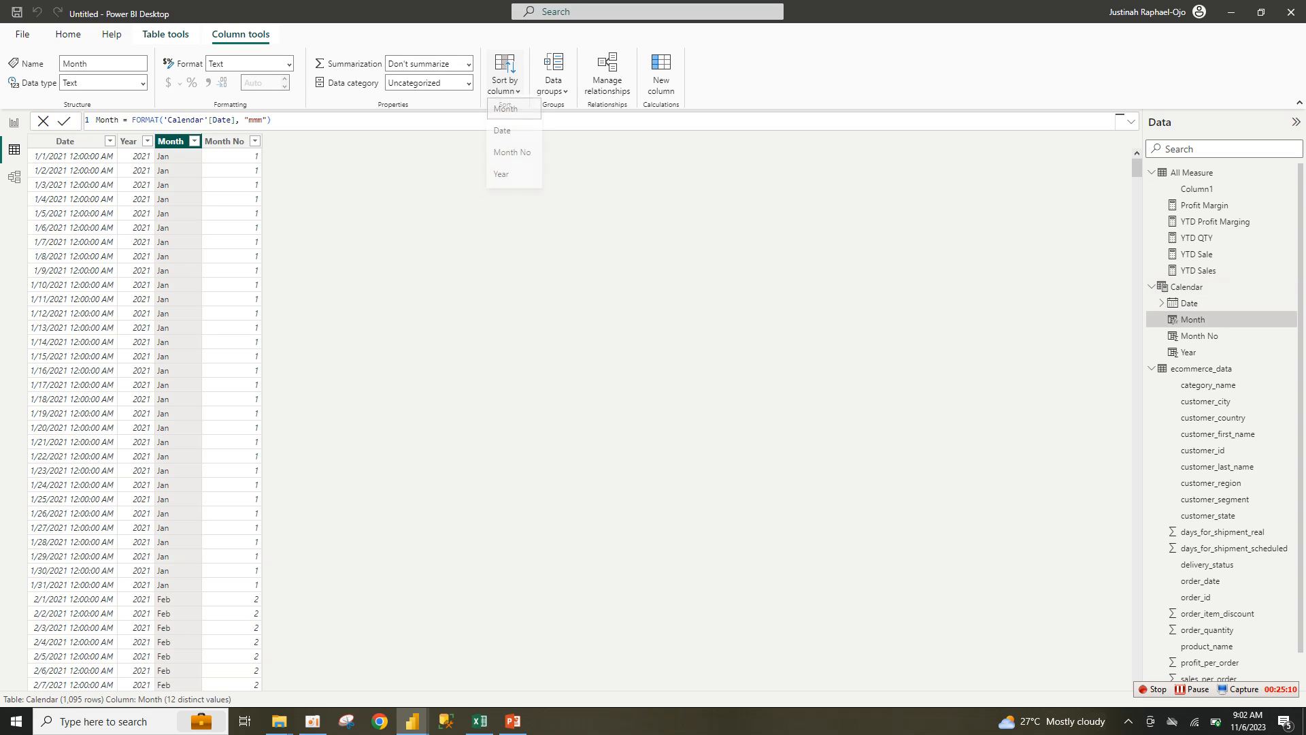
click(511, 156)
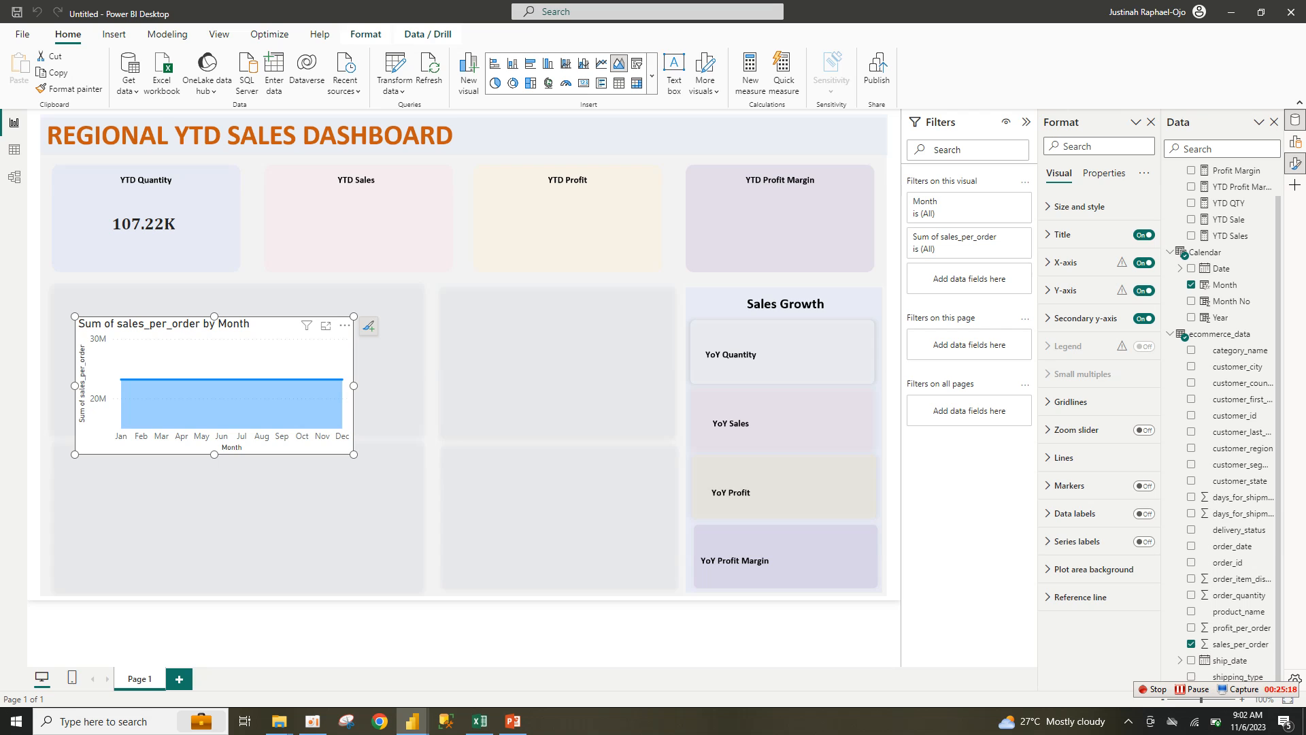
Step: Resize the area chart to be taller and slightly wider
click(345, 325)
mouse_move(386, 406)
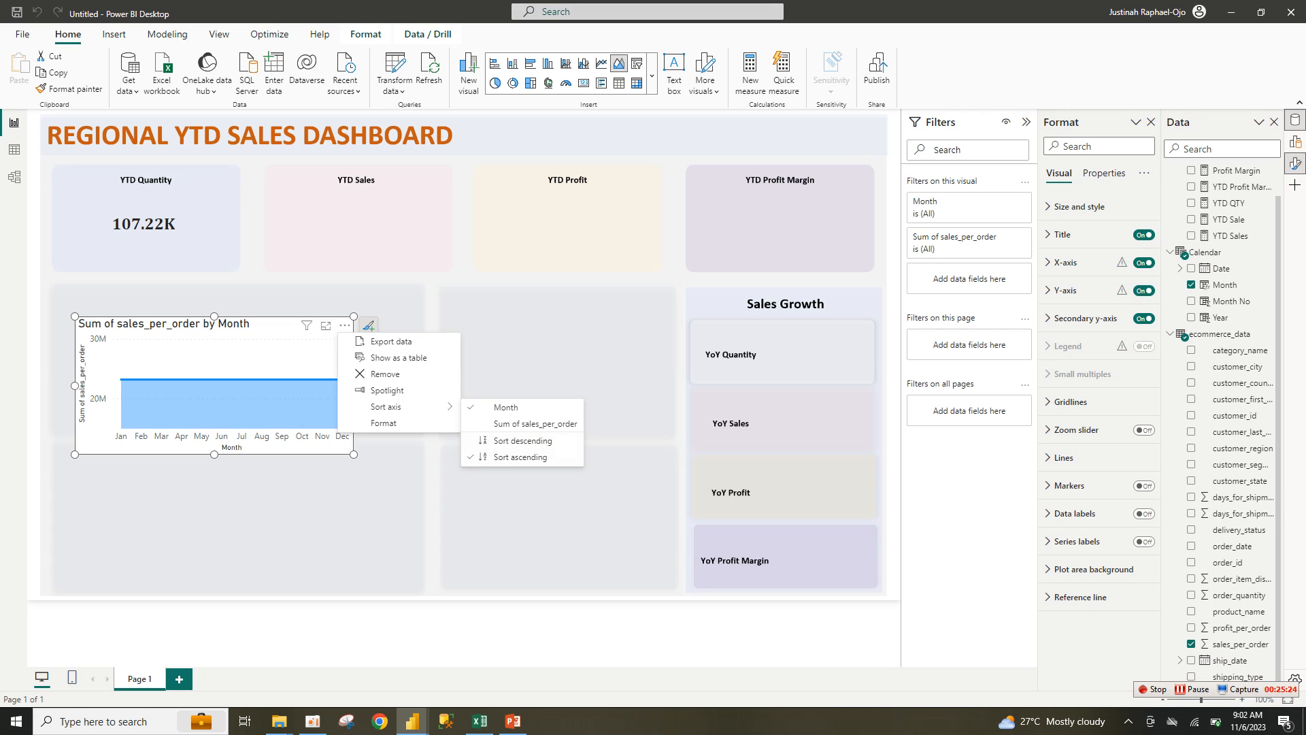
key(Escape)
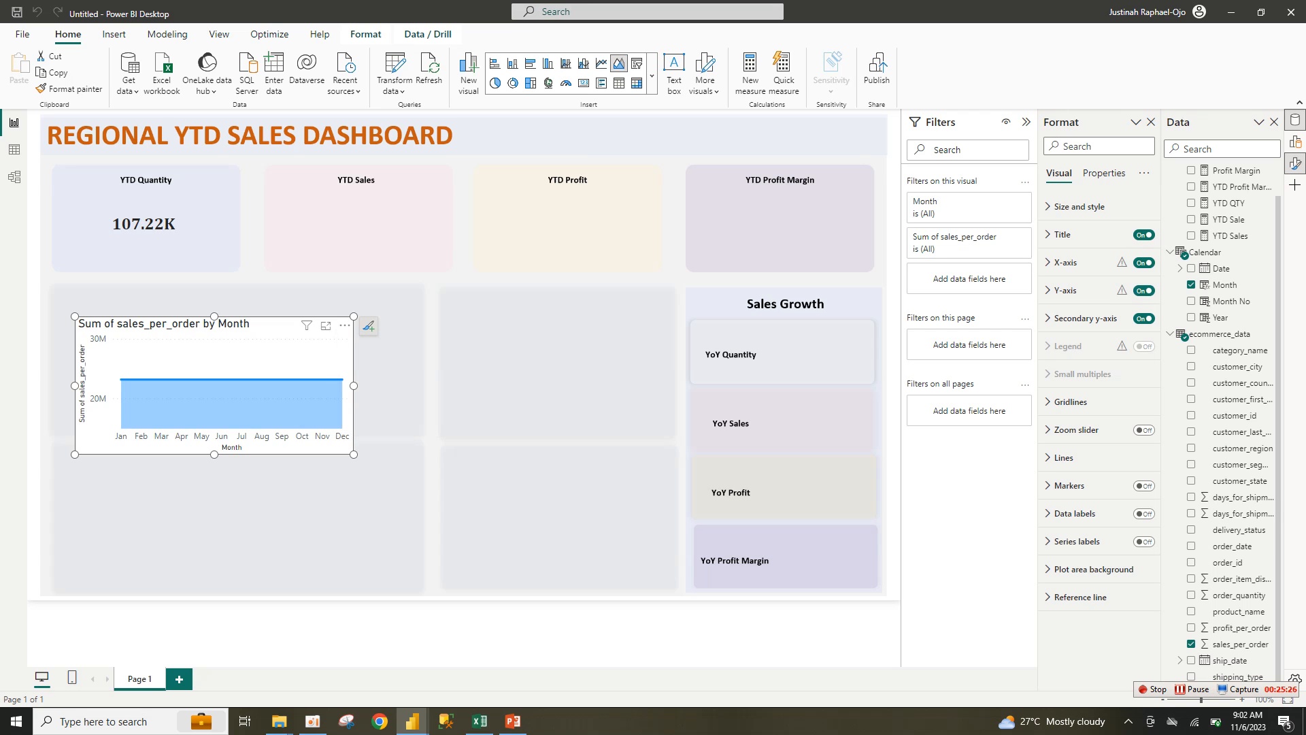
key(Escape)
click(285, 353)
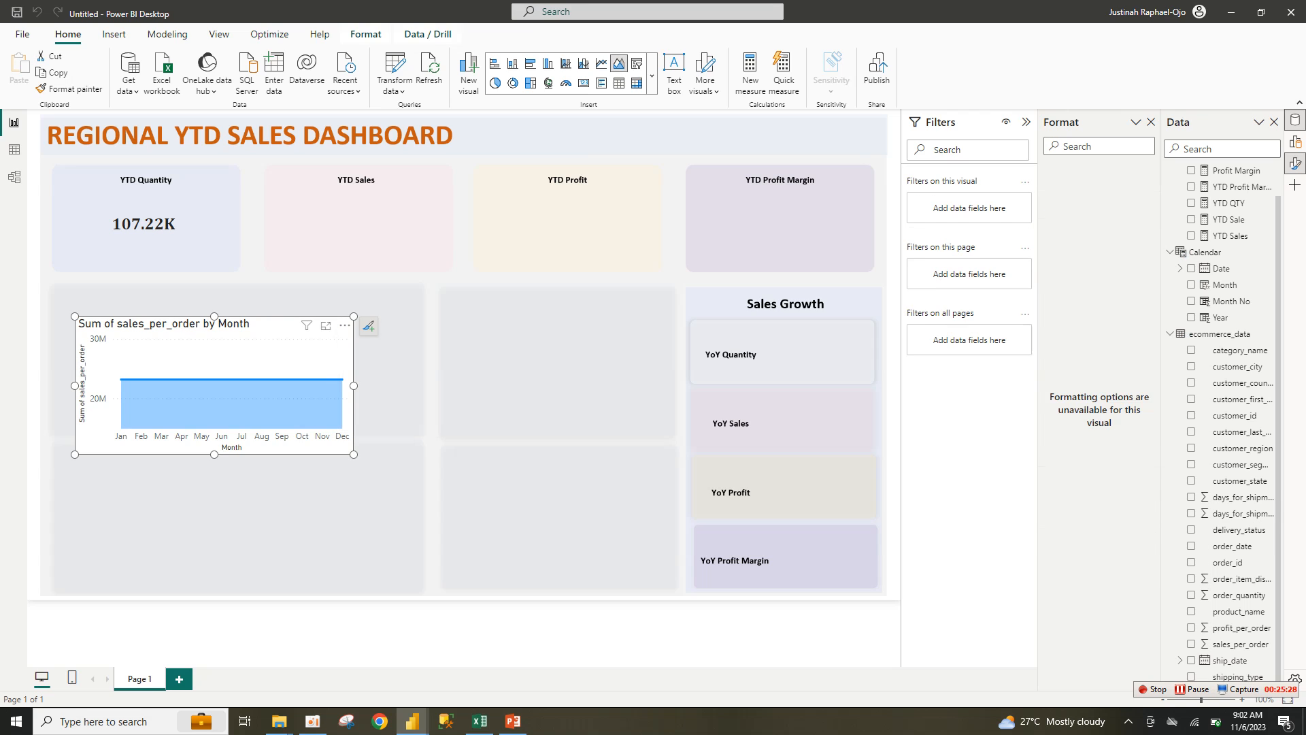
mouse_move(354, 316)
mouse_down()
mouse_move(371, 325)
mouse_move(337, 309)
mouse_up()
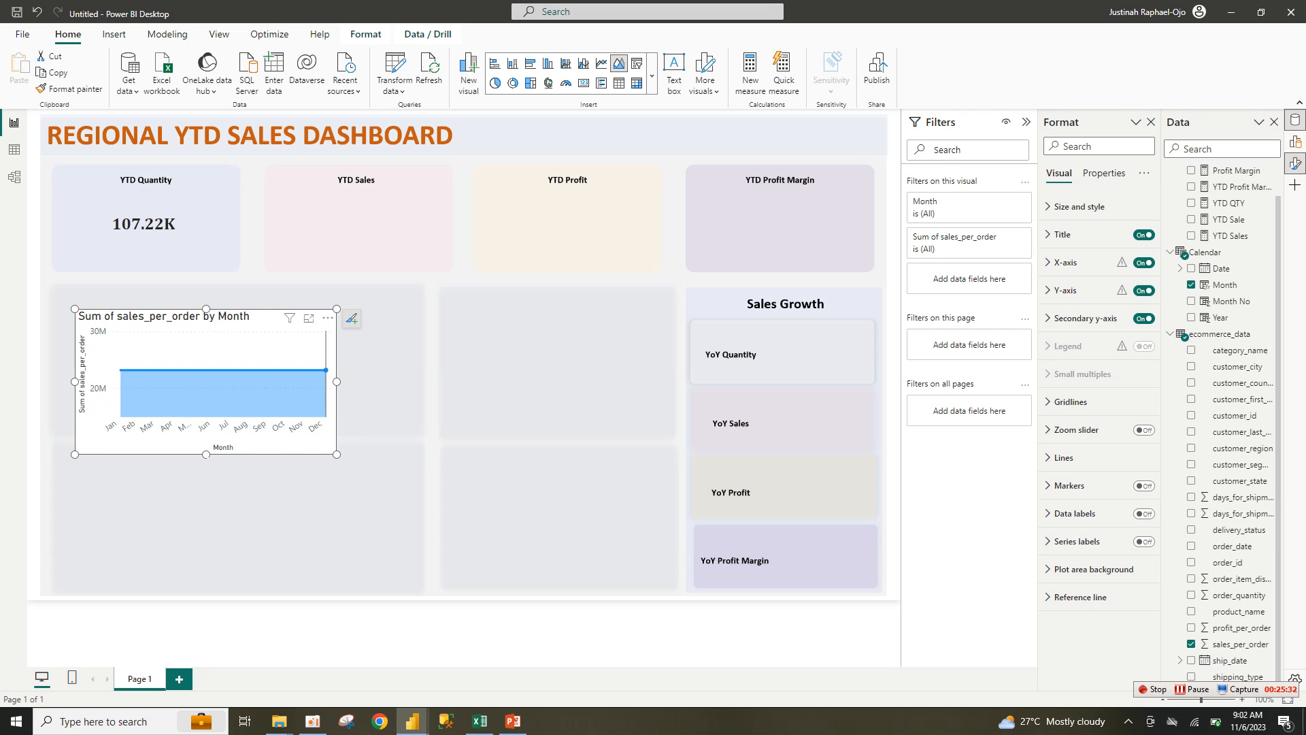
drag(336, 453, 341, 471)
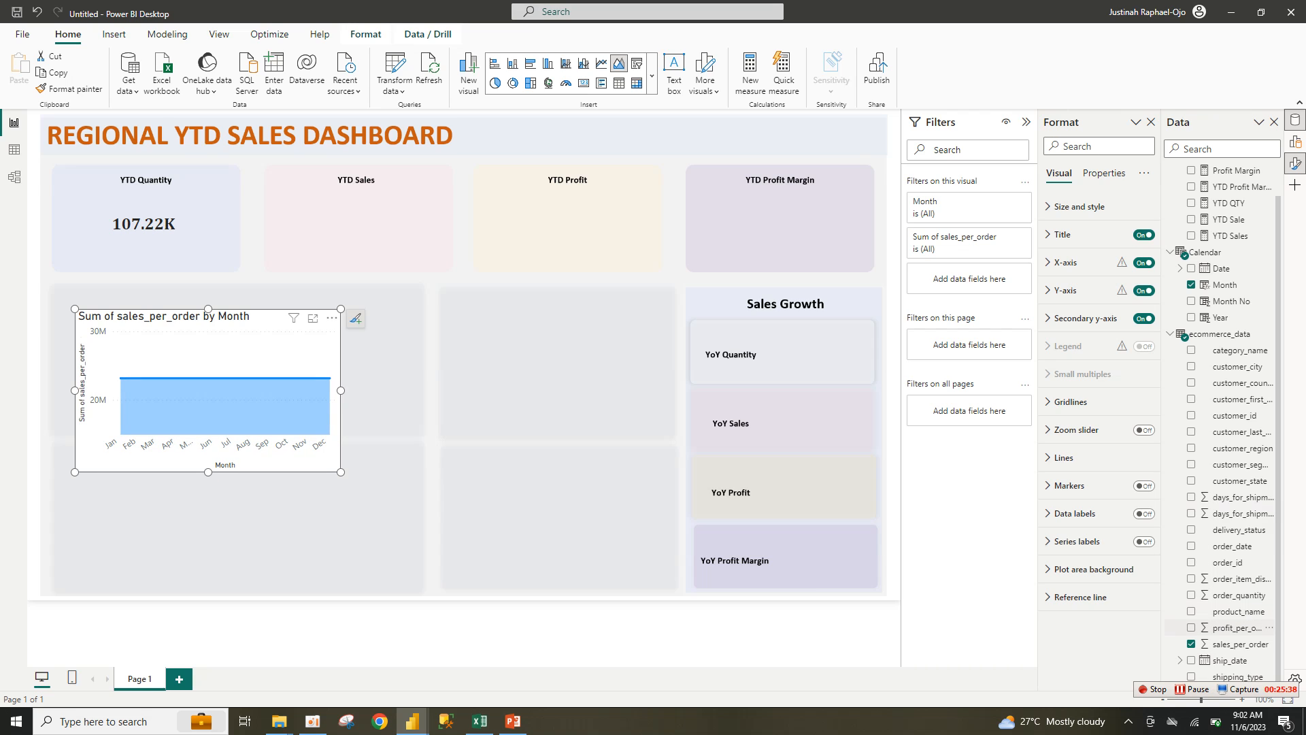
Step: Replace sales_per_order with order_quantity in the chart and make it slightly taller
click(1235, 643)
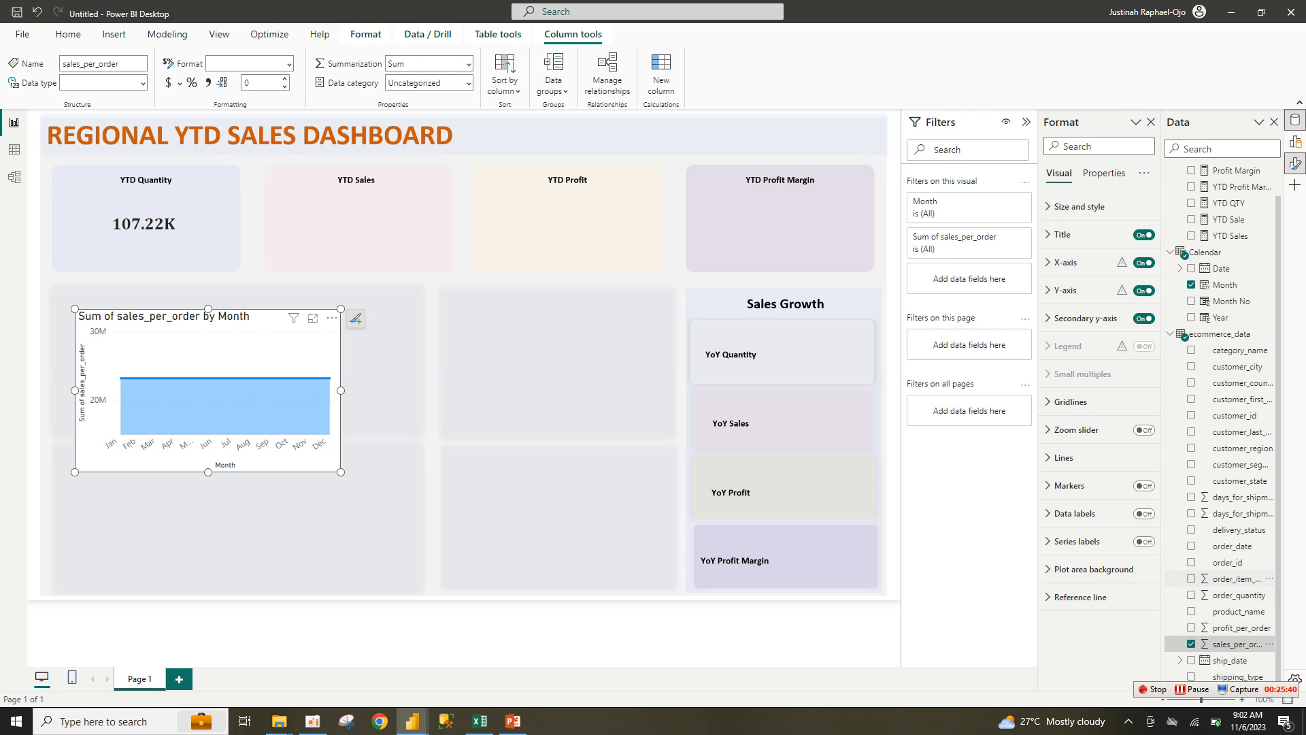
click(1191, 594)
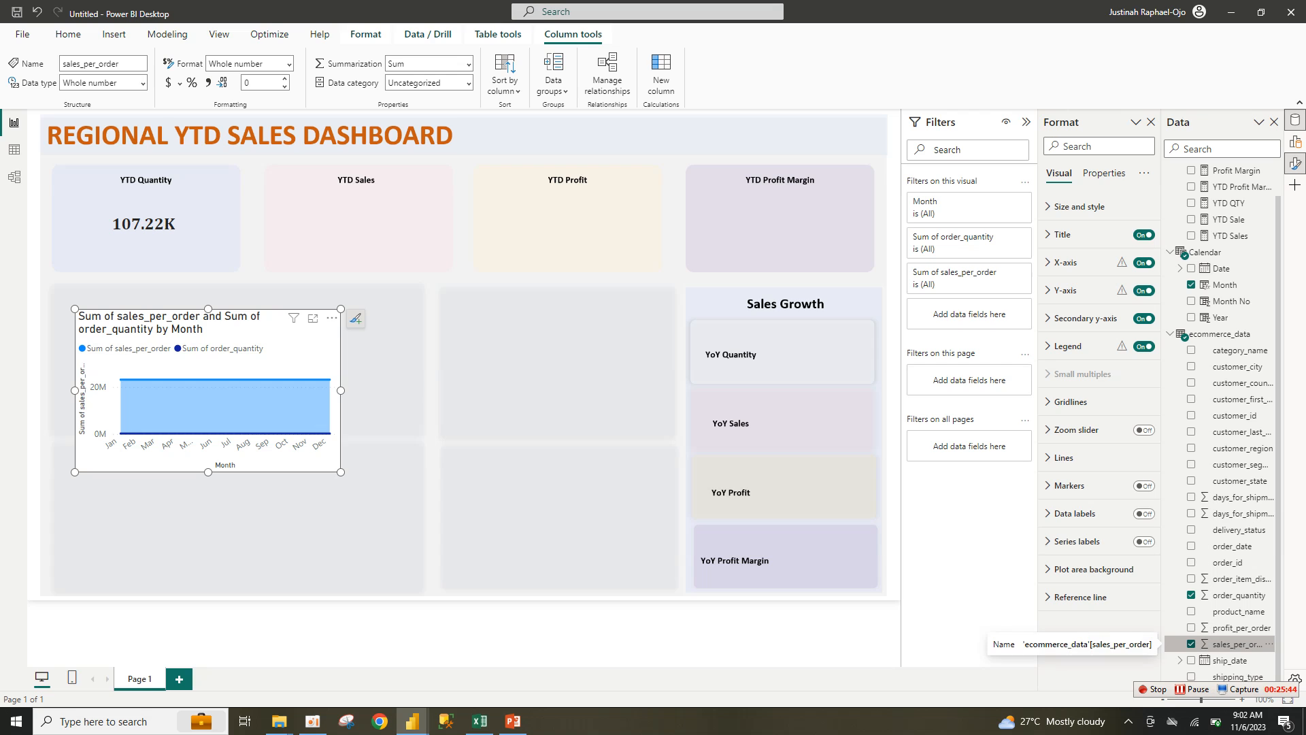
click(1191, 643)
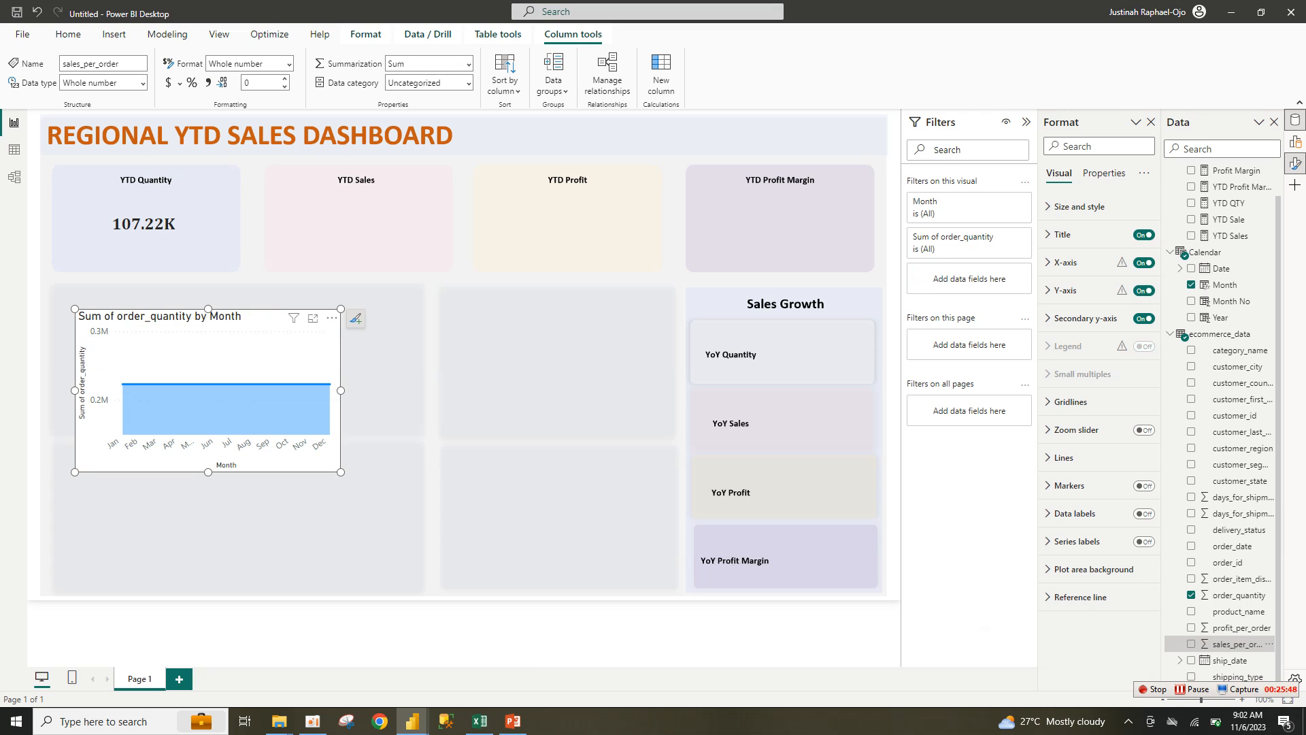
mouse_move(340, 472)
mouse_down()
mouse_move(340, 498)
mouse_move(340, 488)
mouse_up()
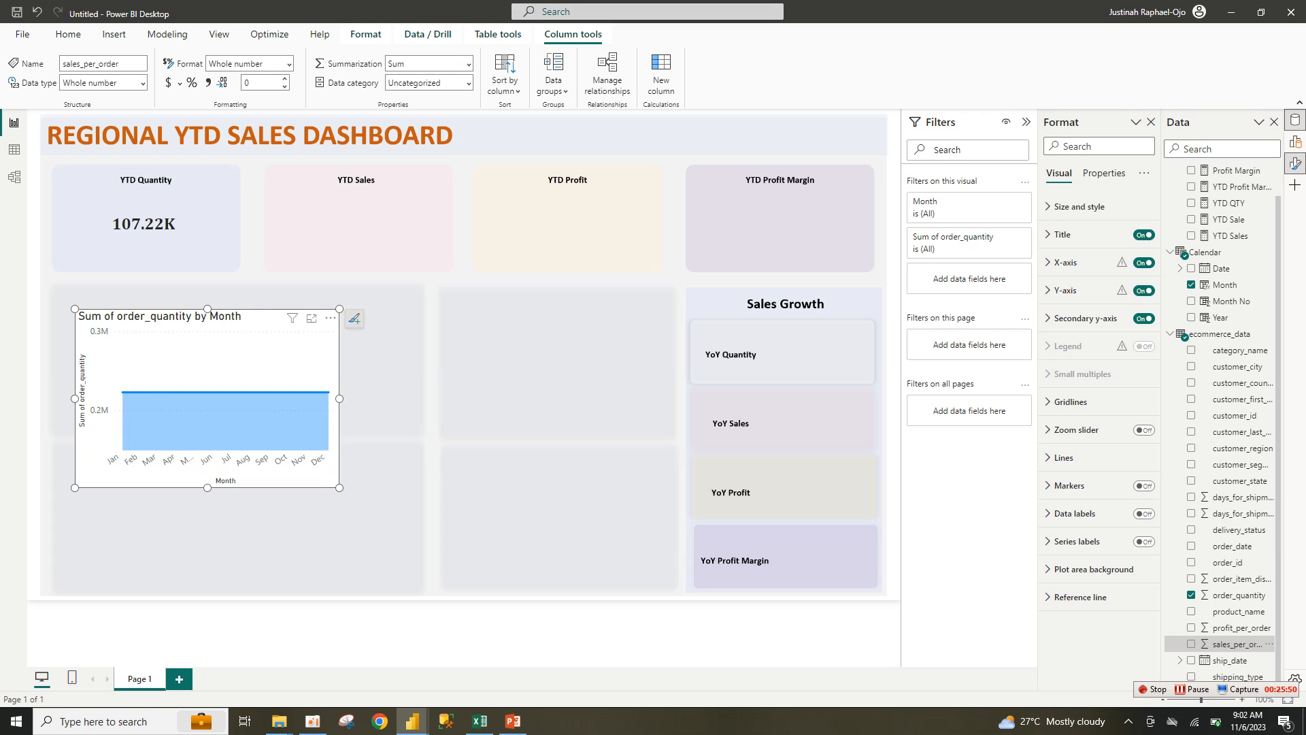
click(1295, 142)
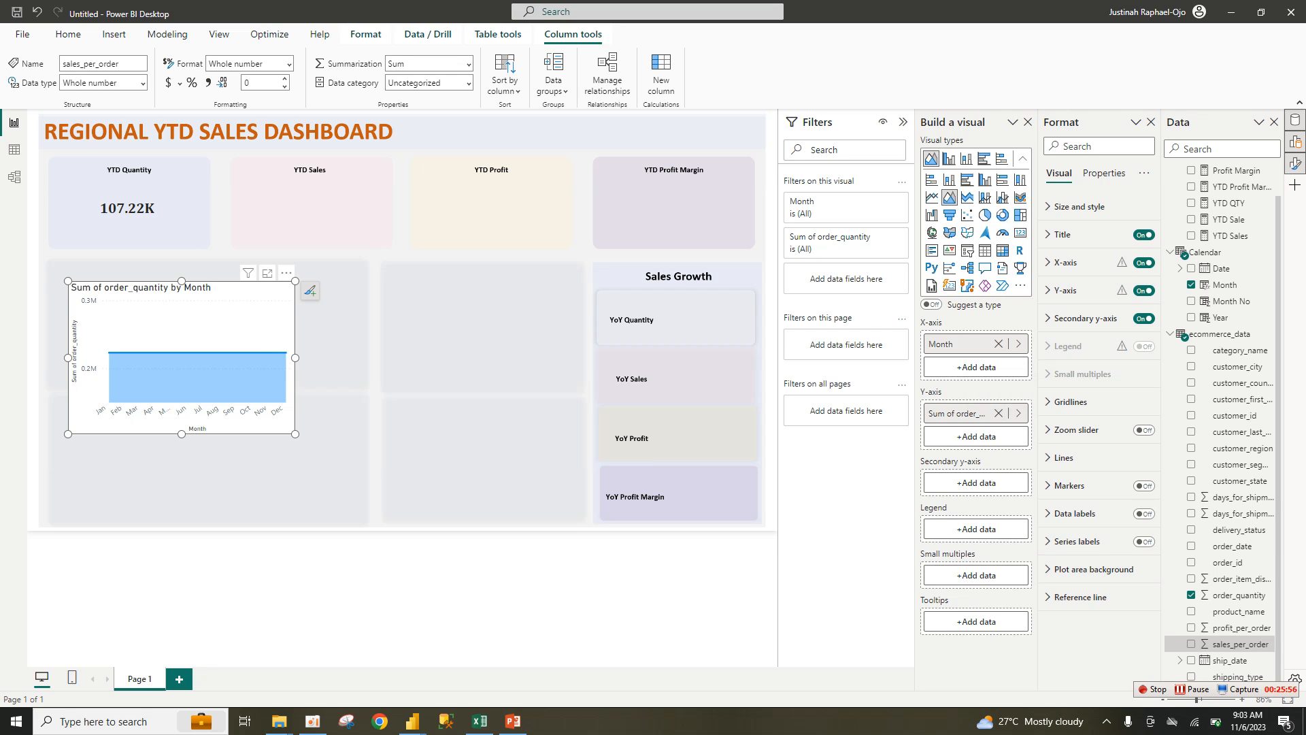
Step: Try YTD QTY as the chart's value, then restore Sum of order_quantity
mouse_move(295, 433)
mouse_down()
mouse_move(299, 459)
mouse_move(307, 445)
mouse_up()
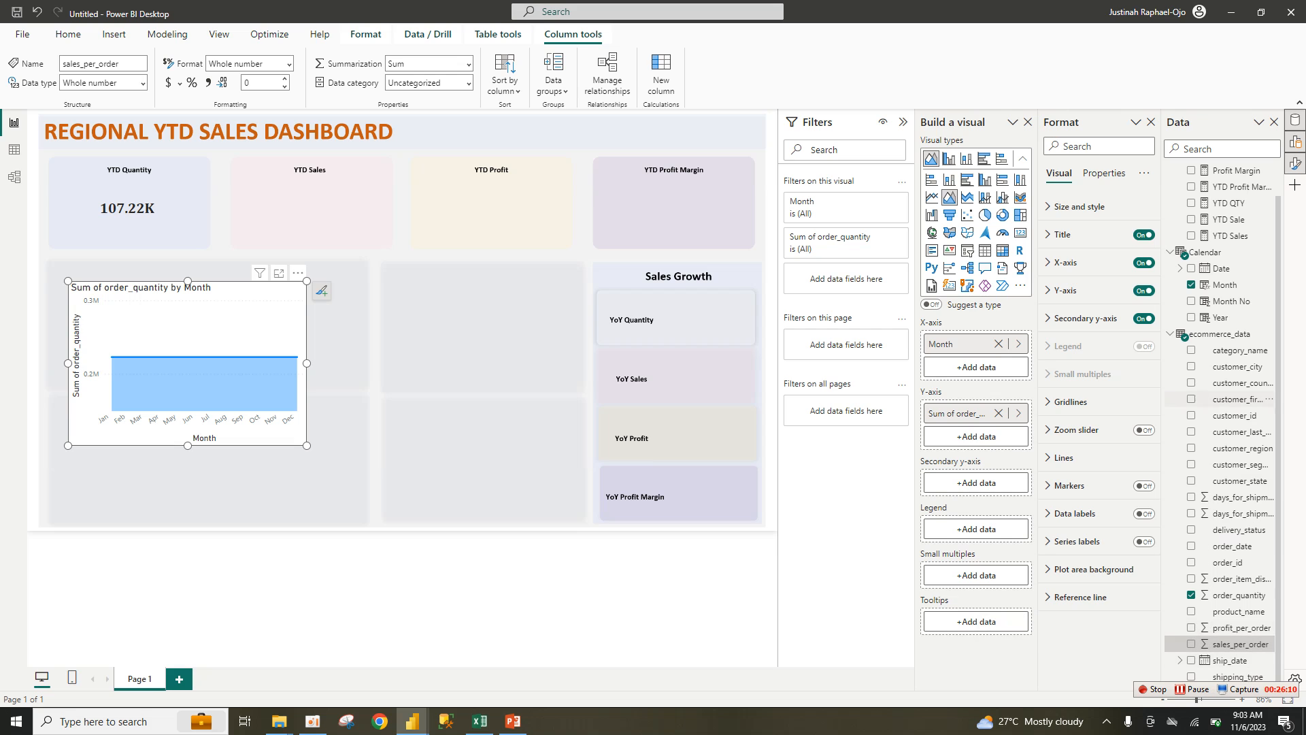
click(1191, 202)
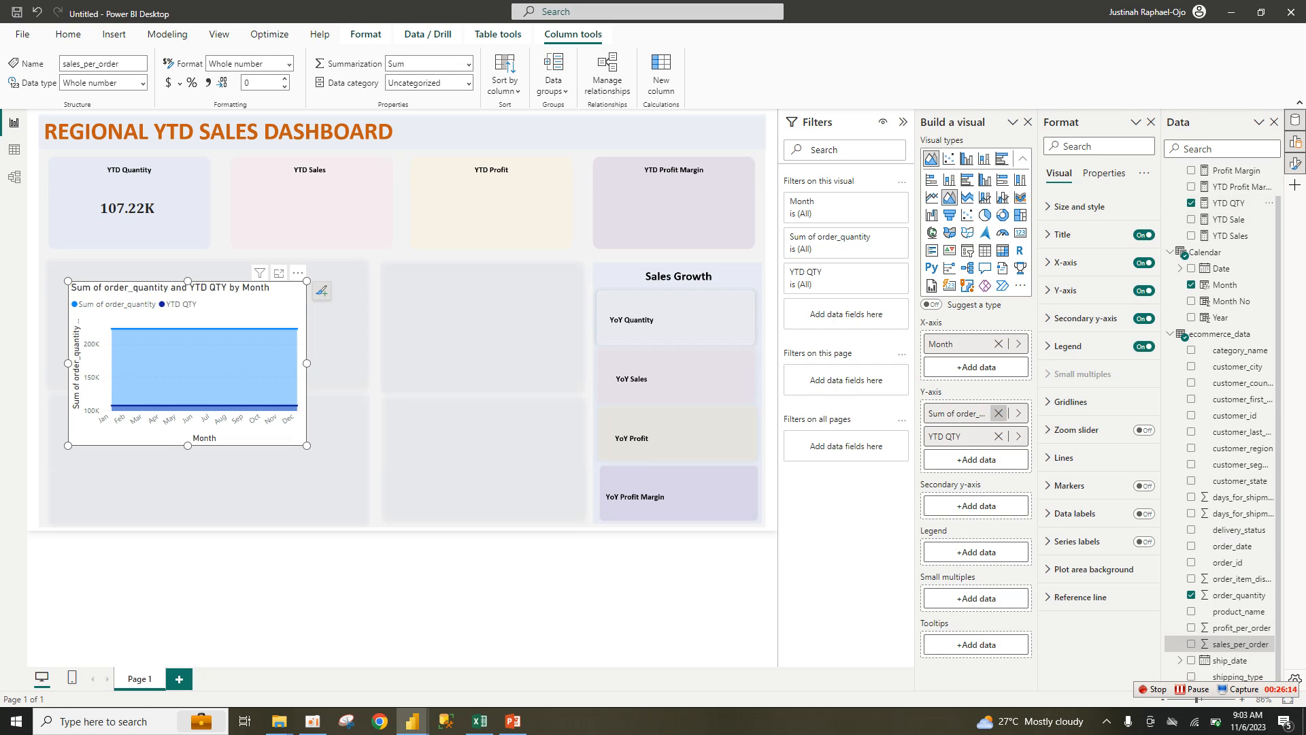
click(998, 413)
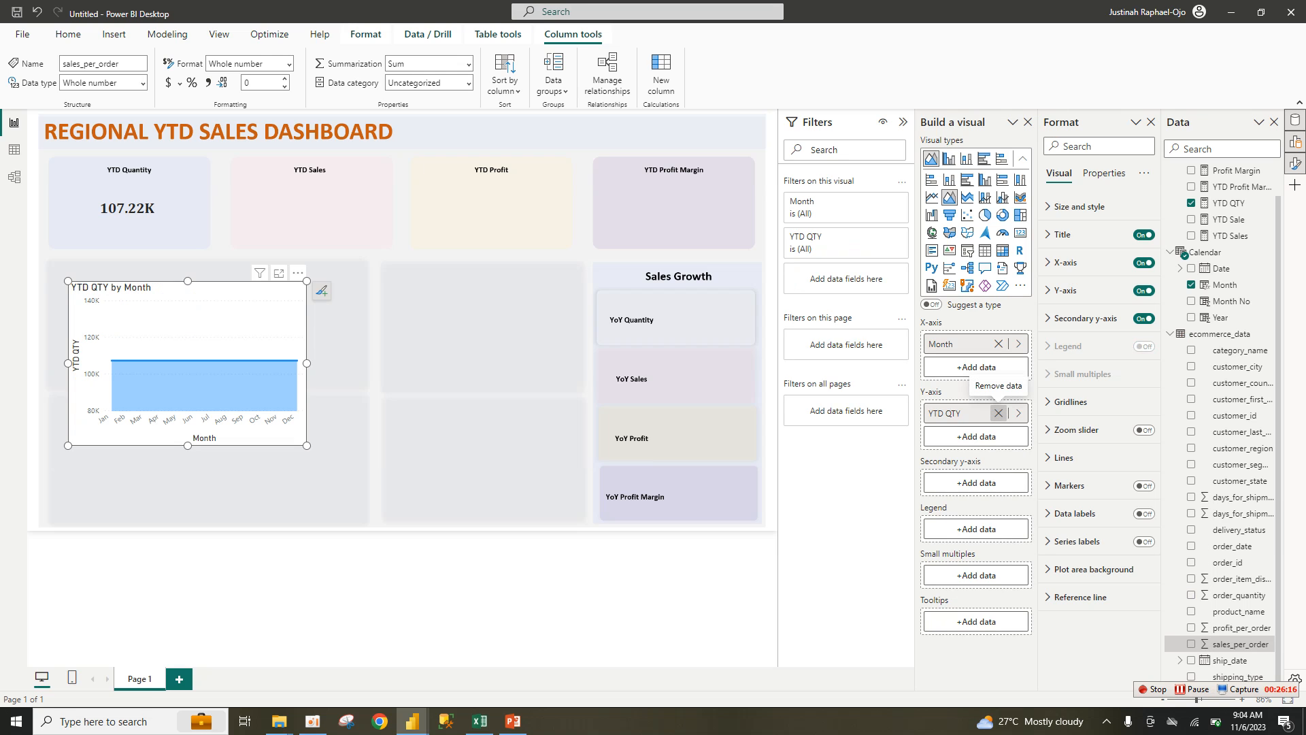
click(998, 413)
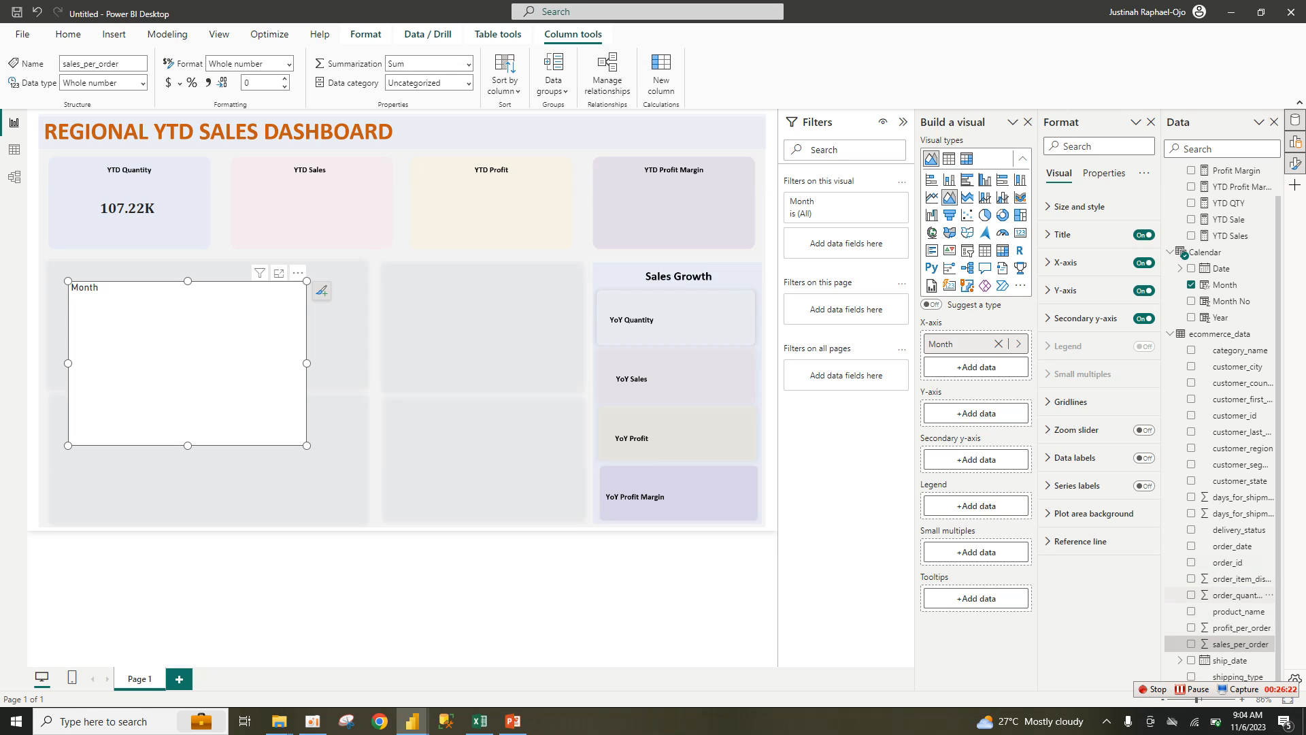
click(1231, 595)
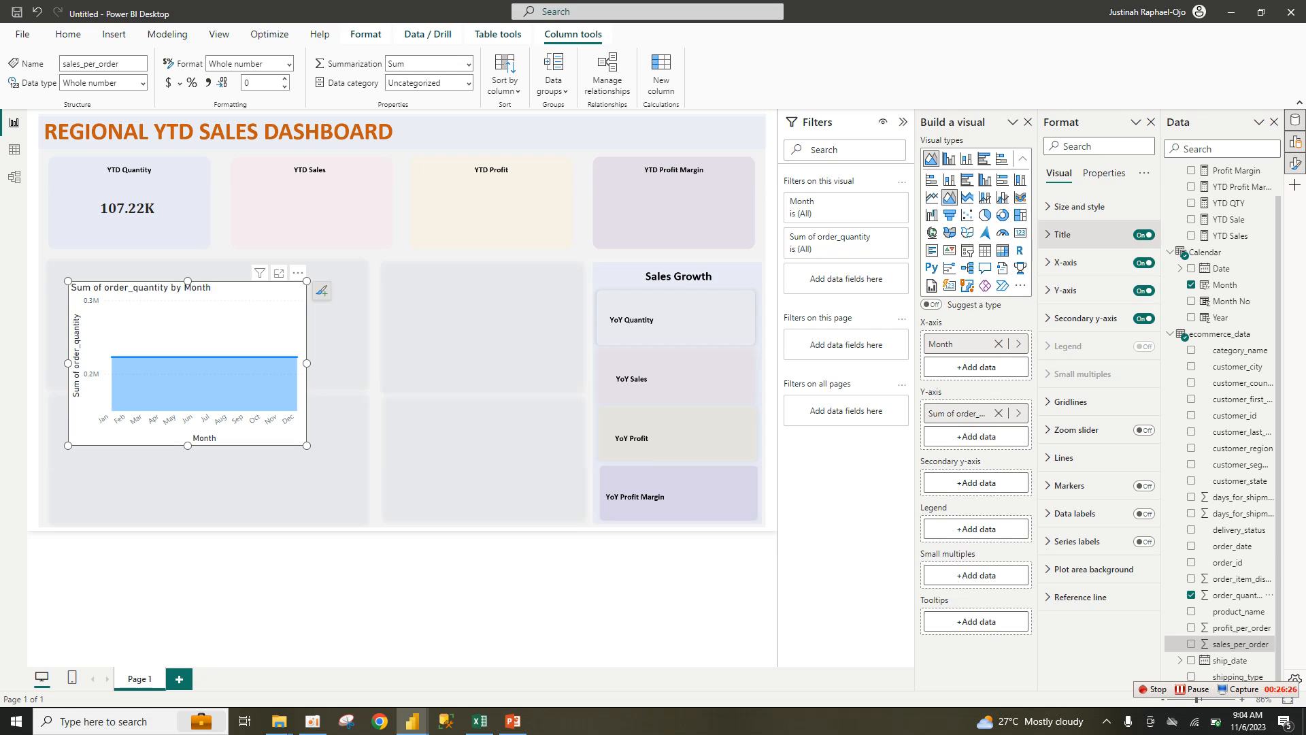
Step: Hide the chart's title, X and Y axis titles, and axis labels
click(1144, 234)
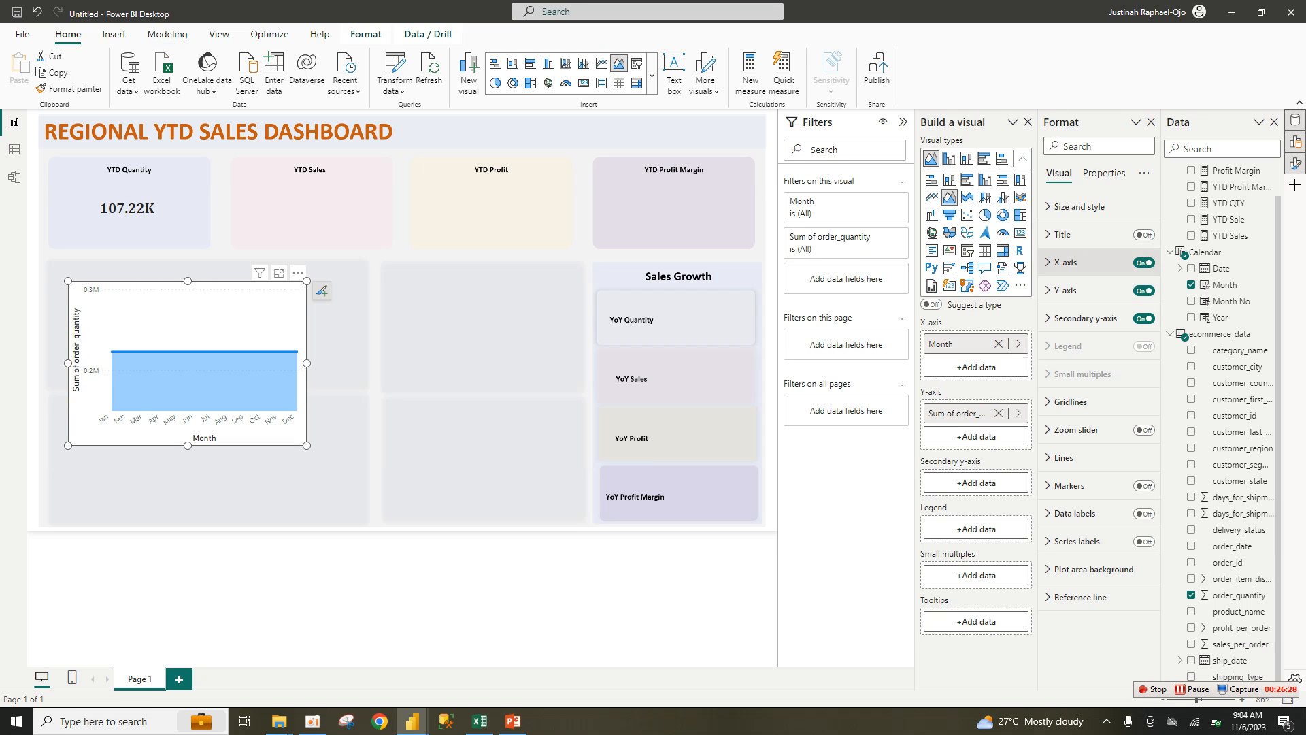
click(1066, 262)
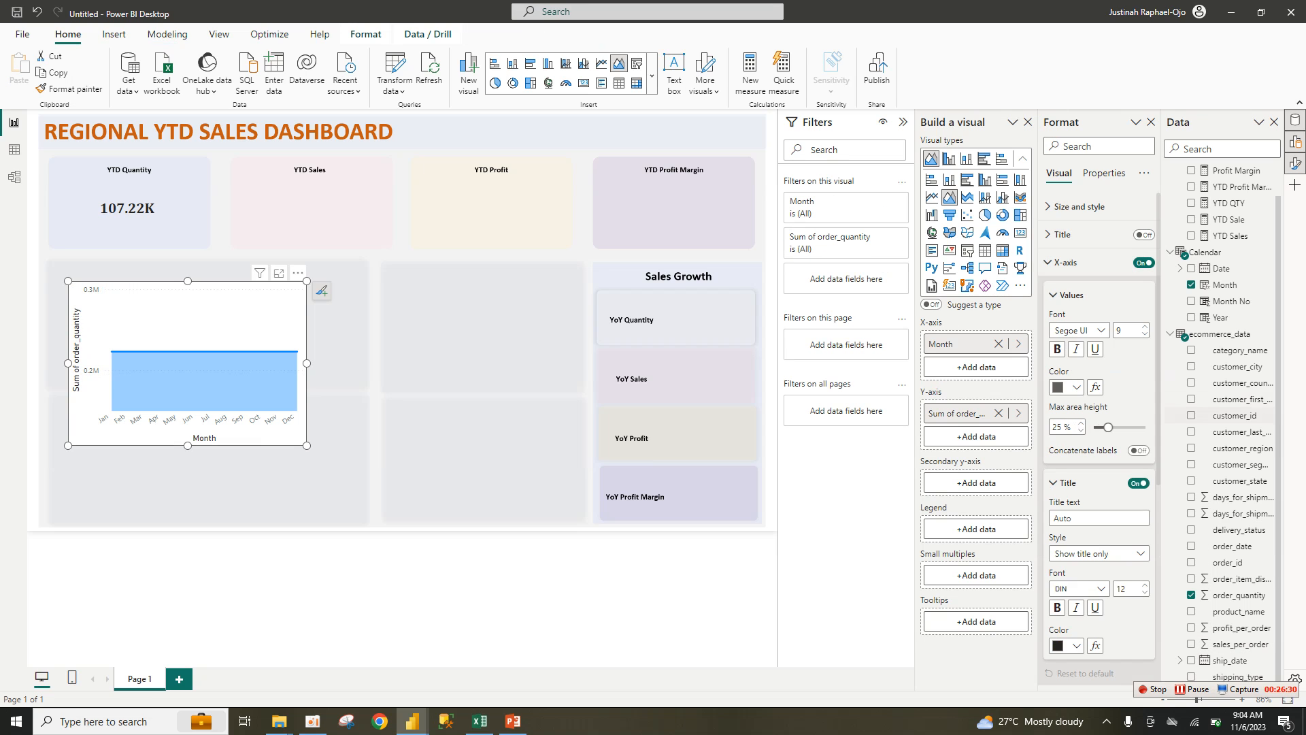
click(1138, 483)
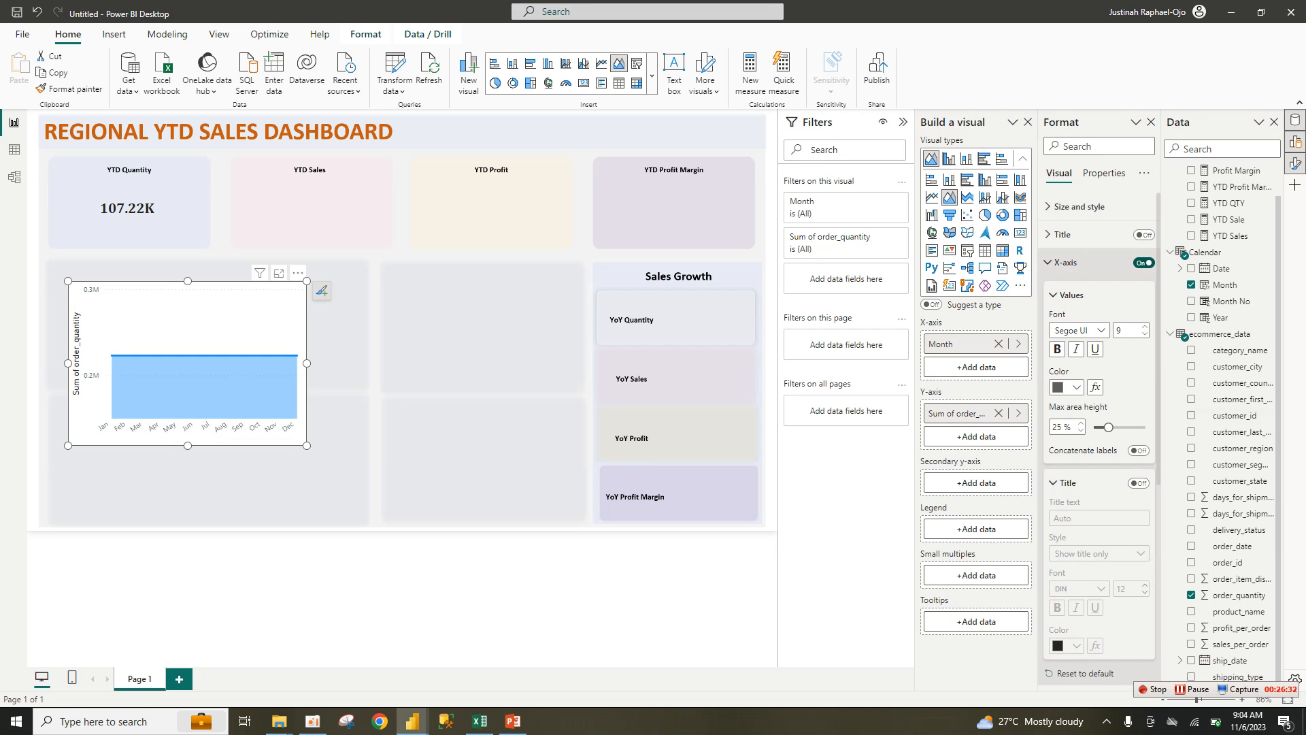
click(1143, 262)
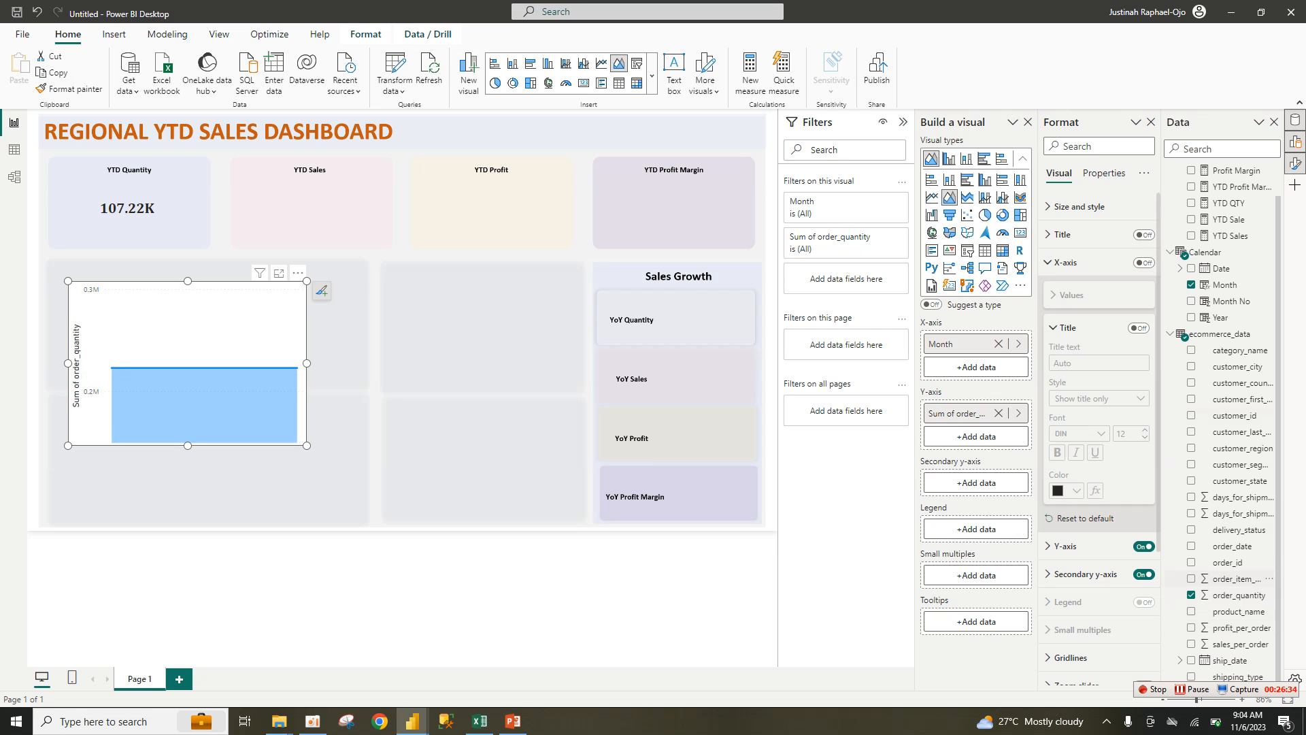
click(1143, 547)
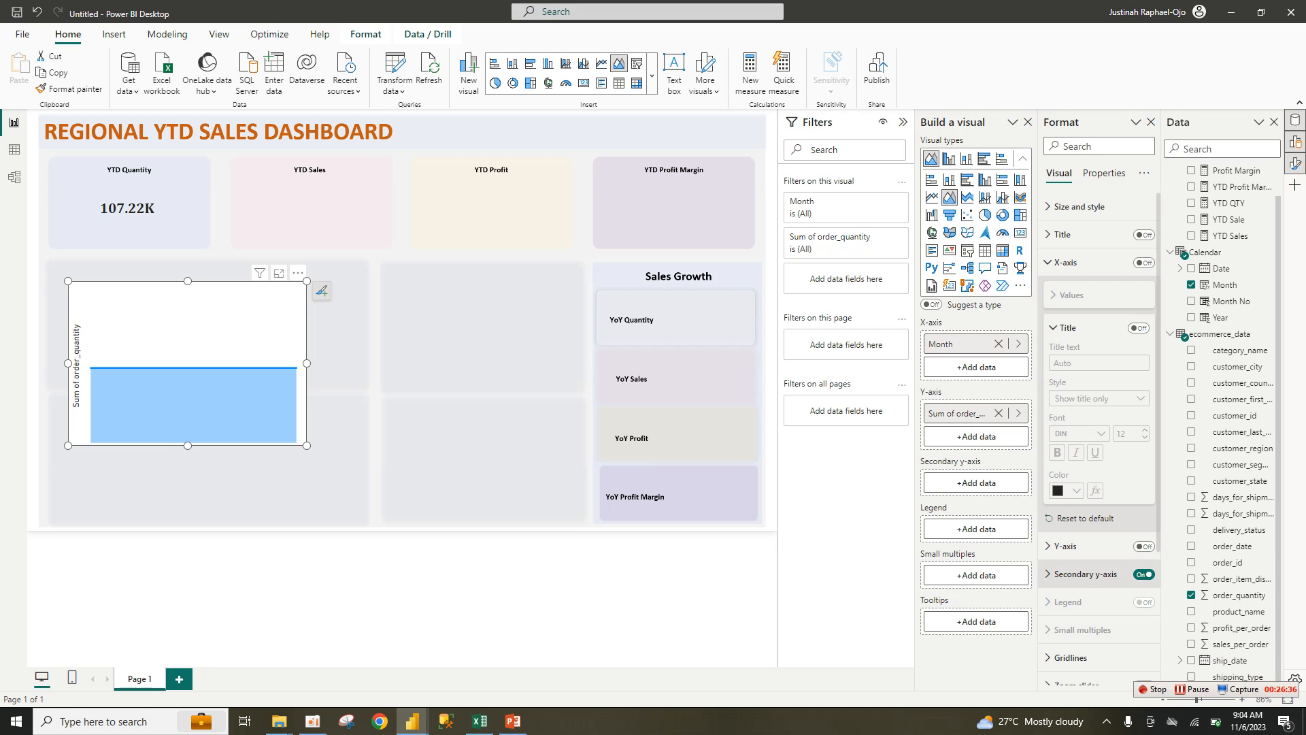
click(1143, 574)
click(1065, 547)
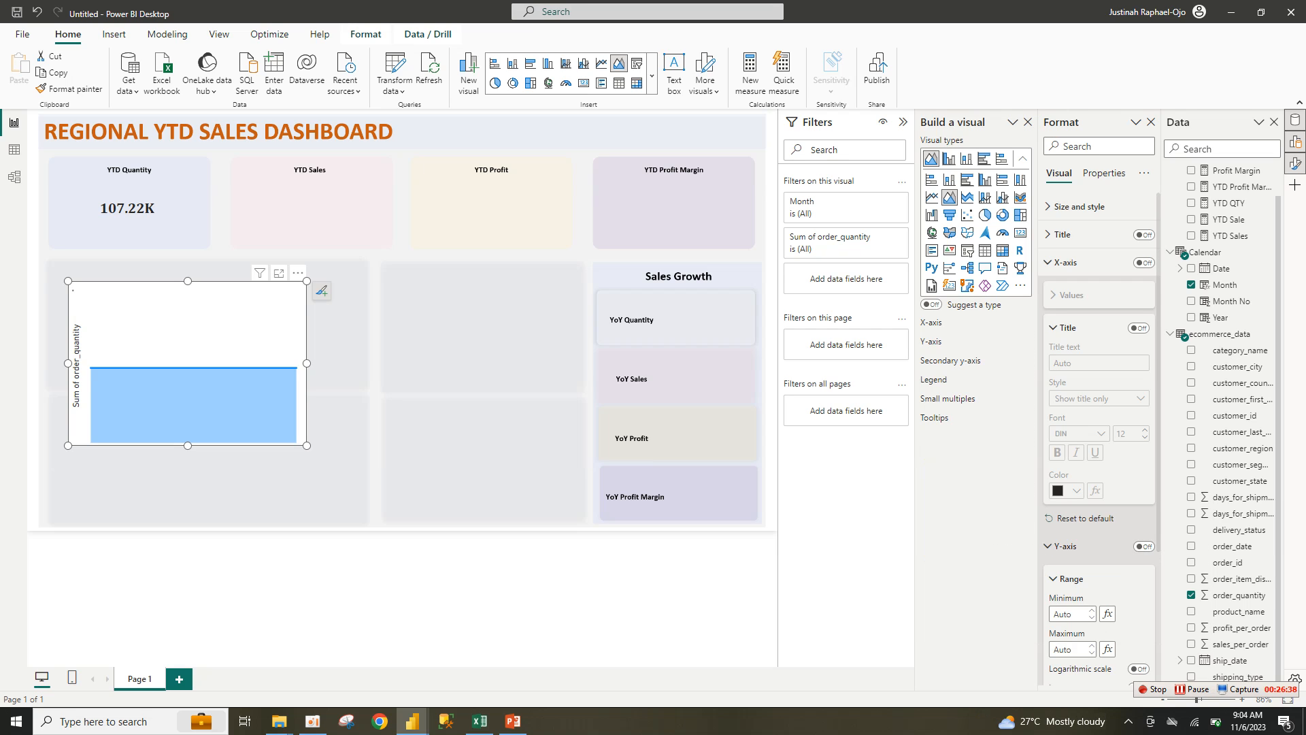
click(1143, 547)
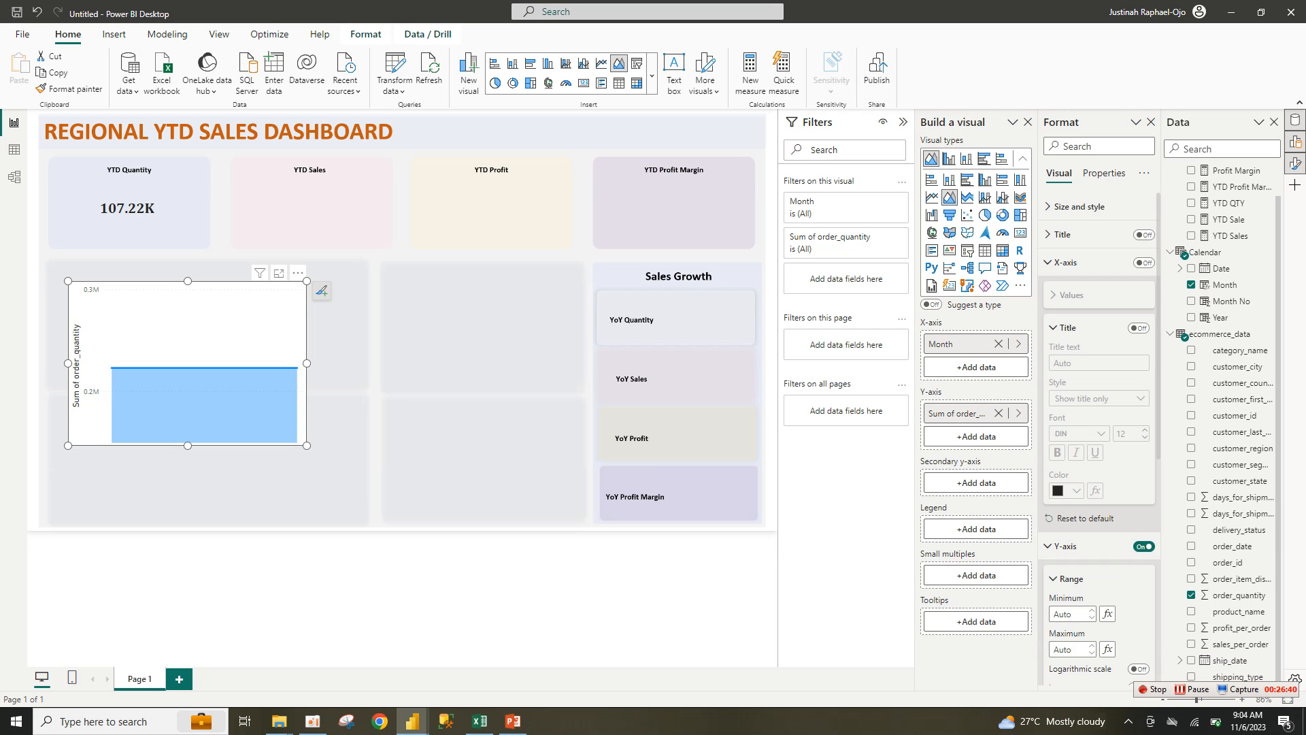
scroll(1098, 435, down, 3)
click(1139, 558)
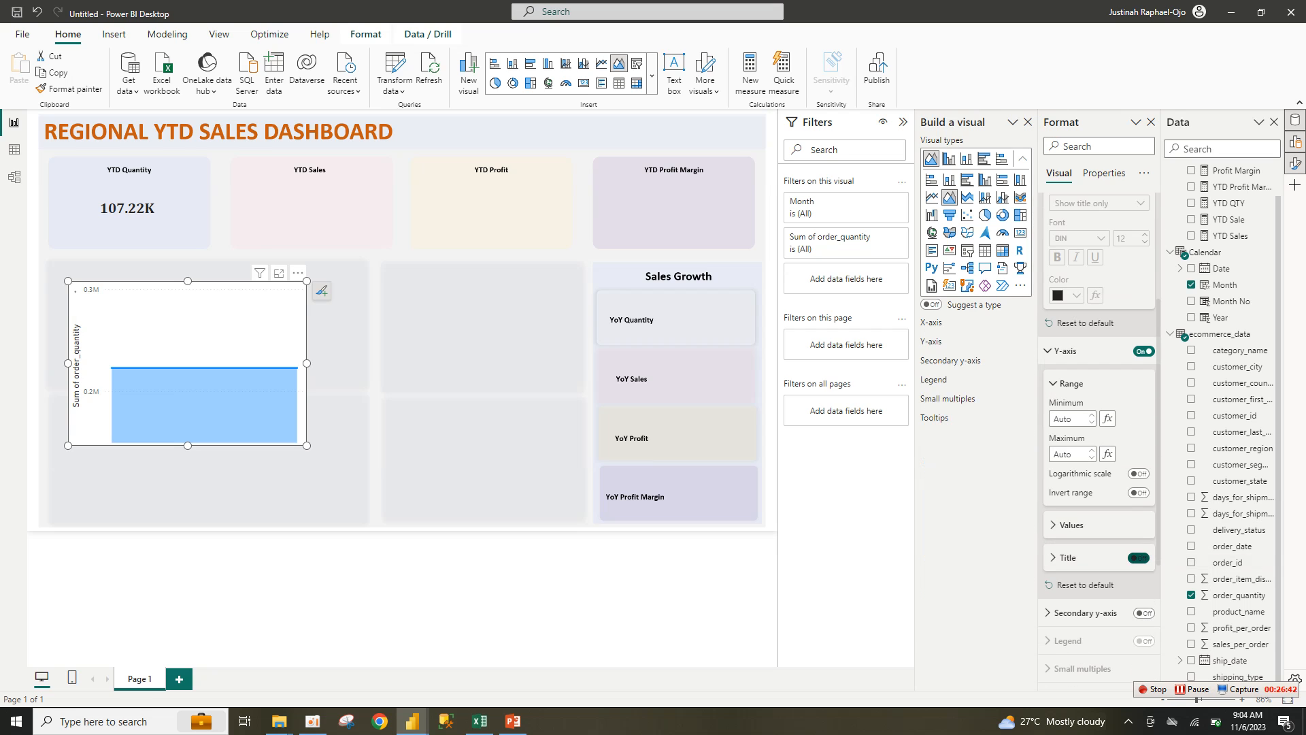
click(1065, 351)
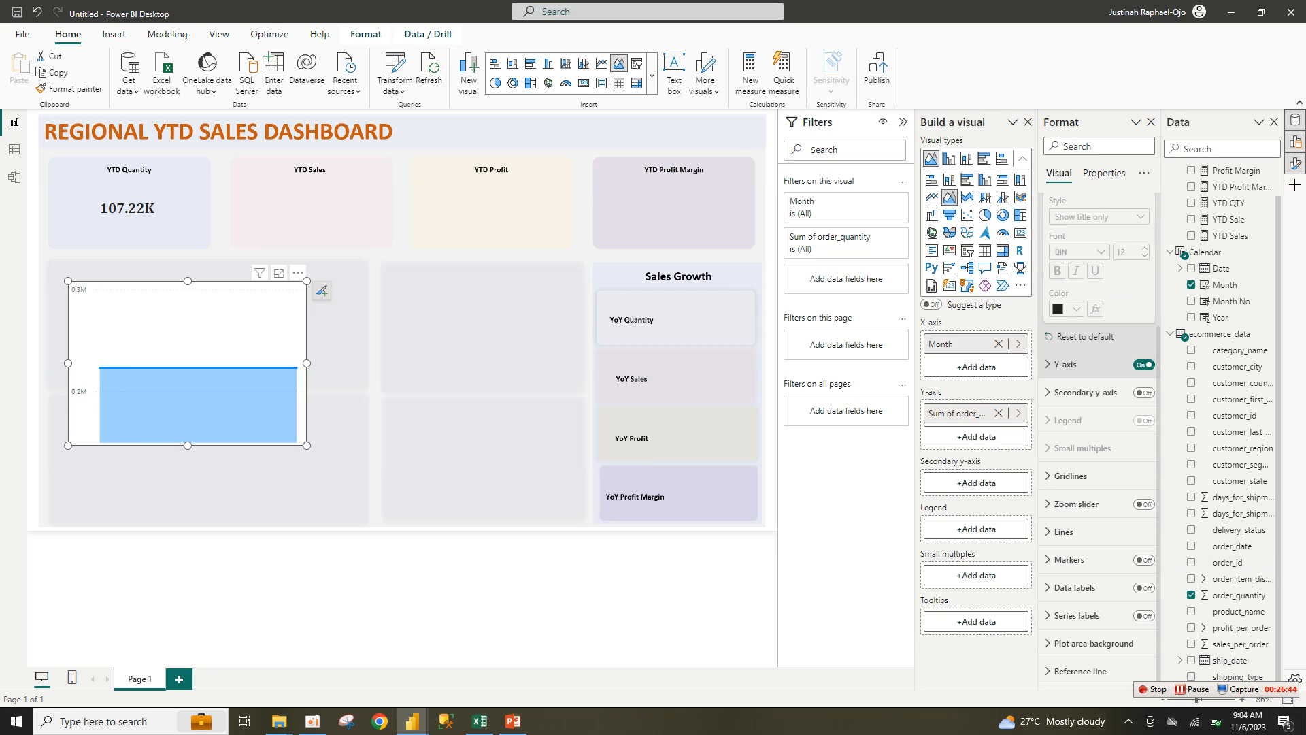
click(1143, 364)
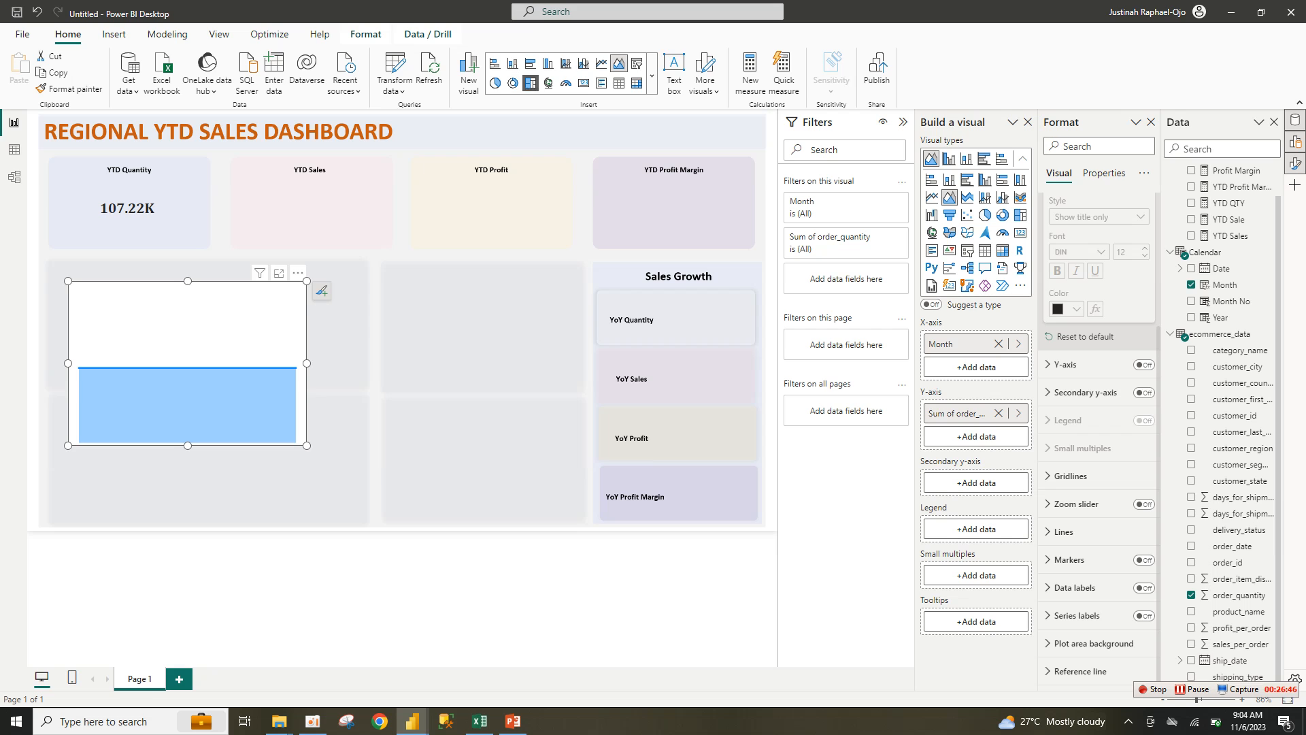
Step: Switch to a stacked area chart, enlarge it and move it up over the KPI cards
click(652, 76)
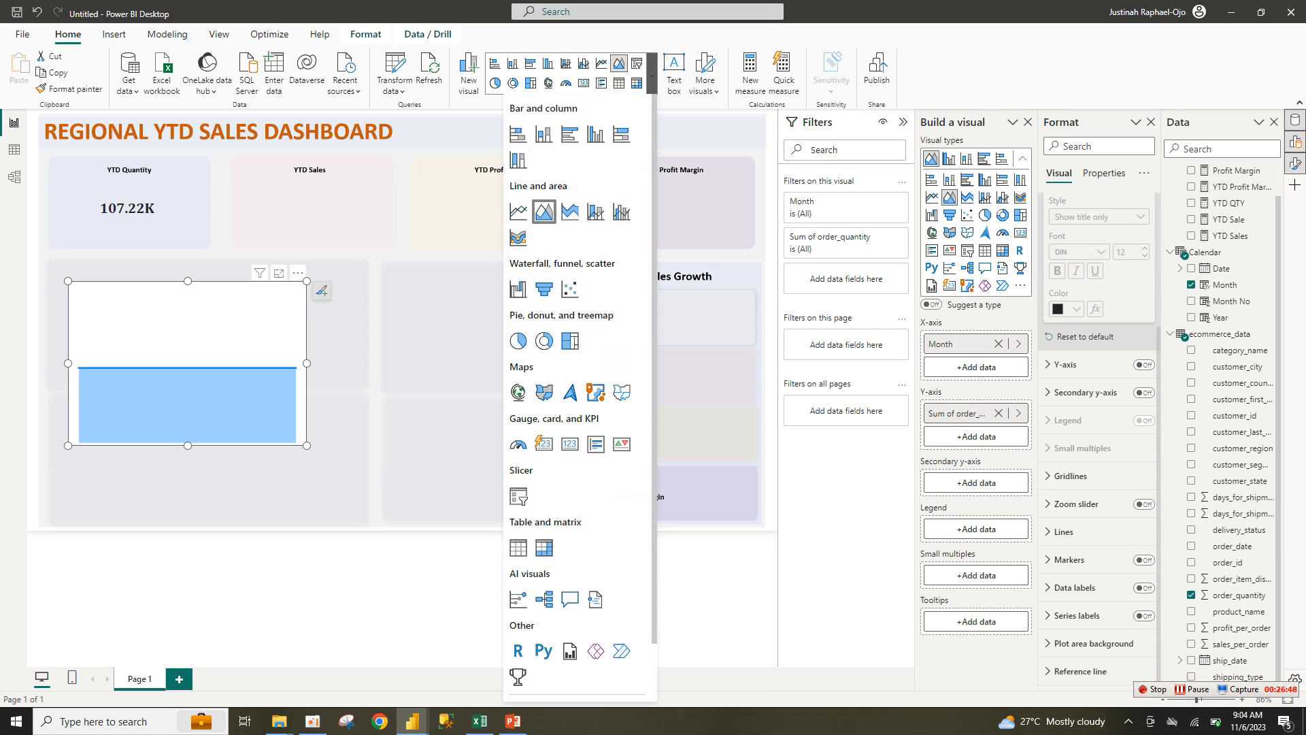
click(570, 211)
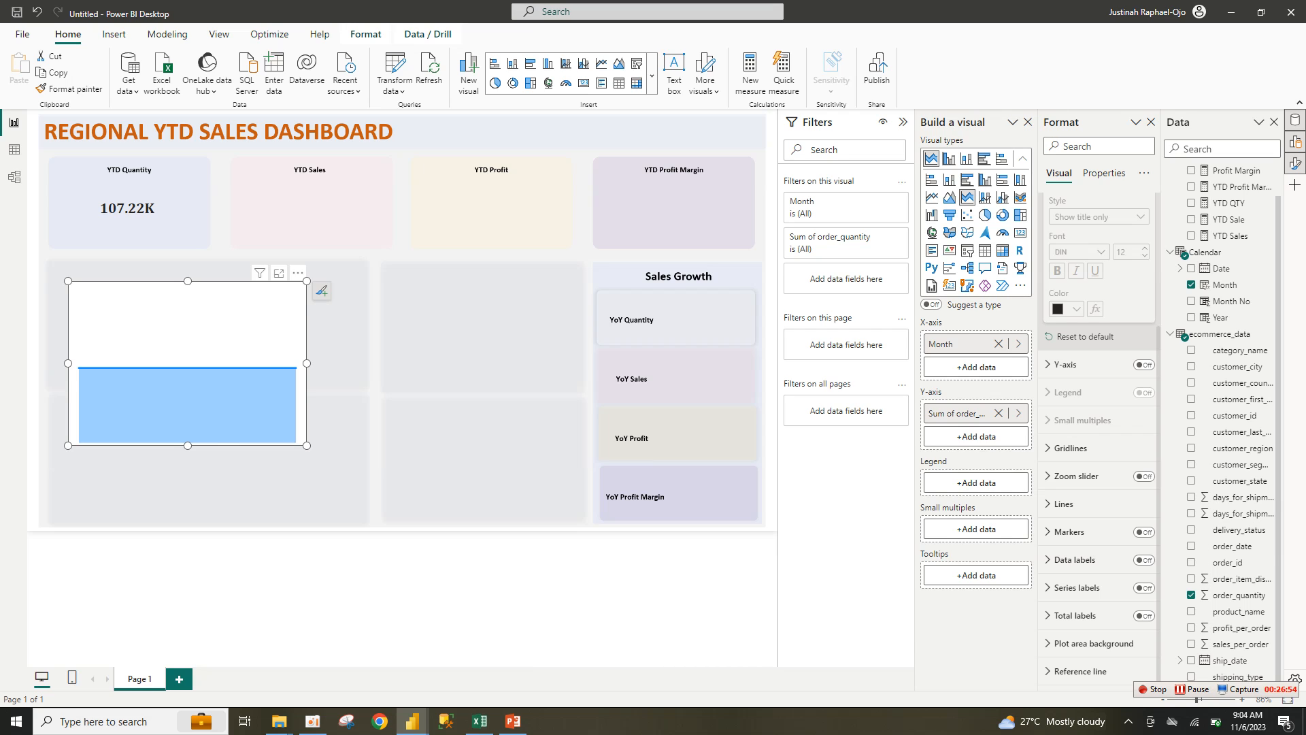
mouse_move(307, 281)
mouse_down()
mouse_move(298, 332)
mouse_move(321, 272)
mouse_up()
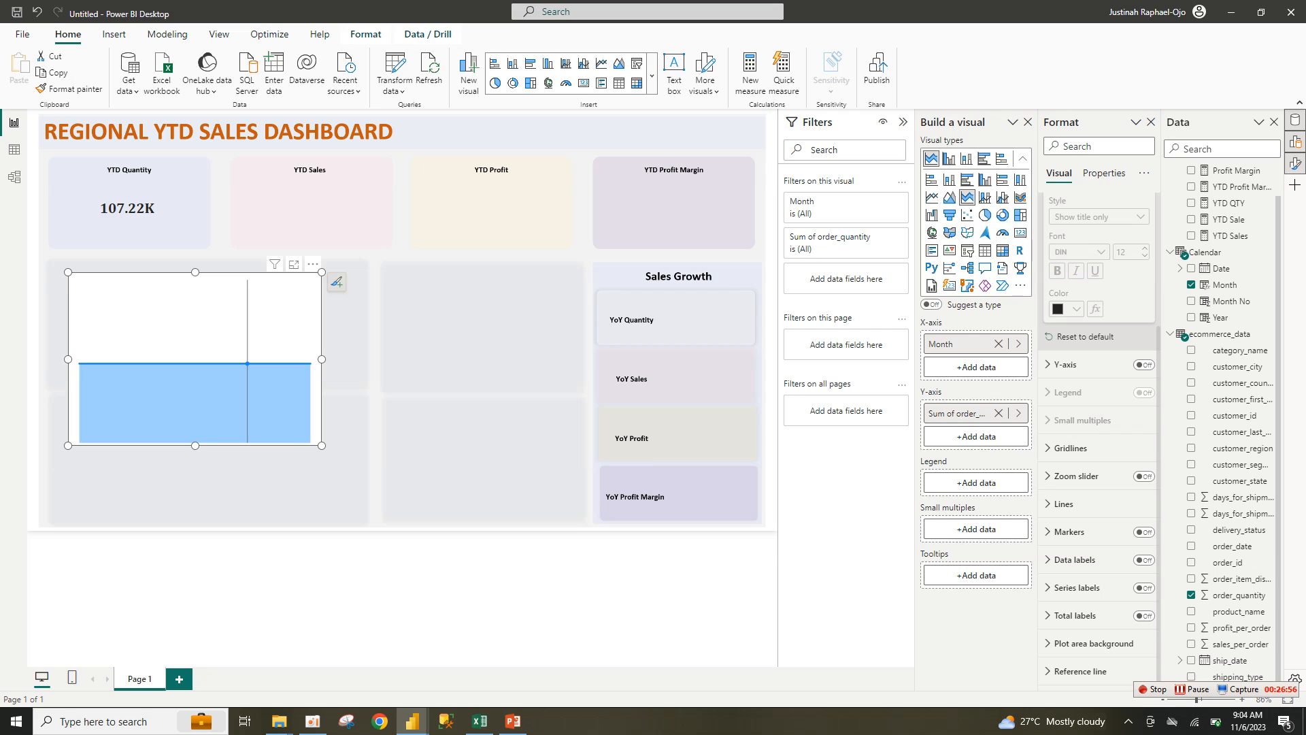
drag(247, 340, 287, 243)
drag(234, 348, 235, 402)
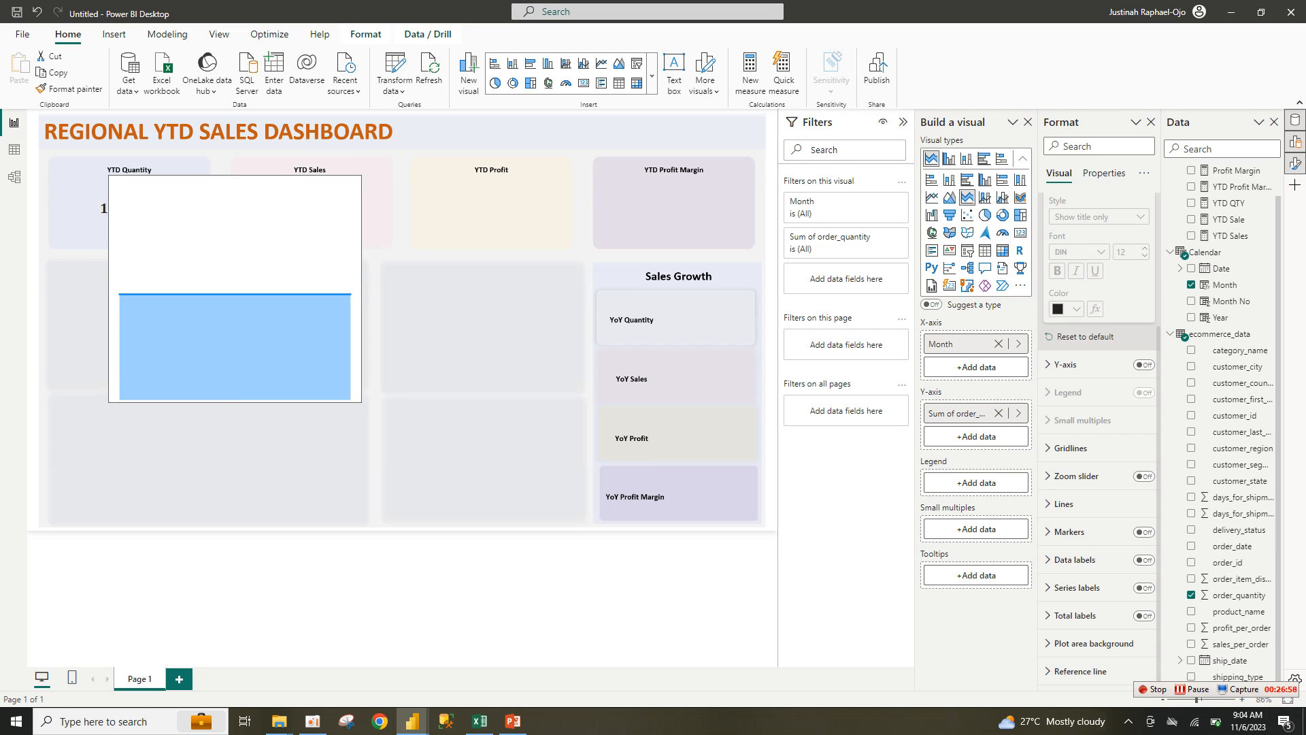
click(353, 166)
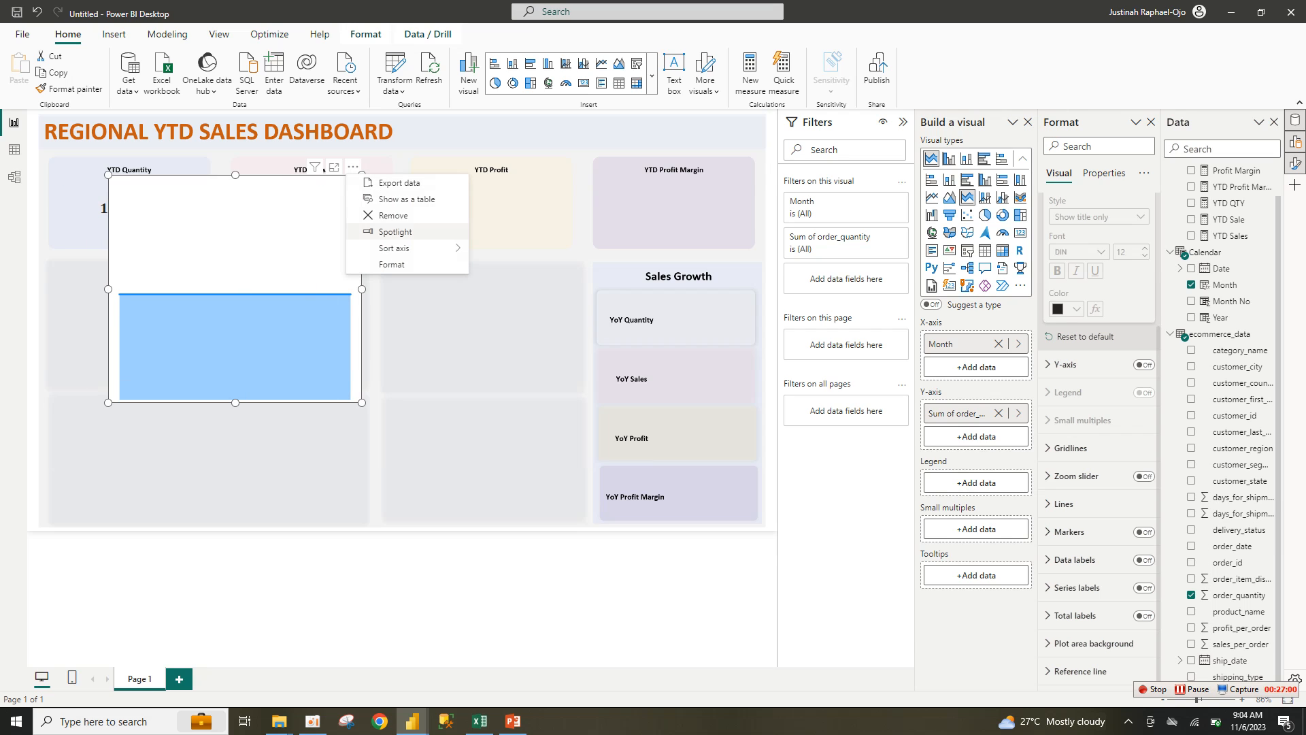
Step: Delete the area chart and paste copies of the 107.22K card into the Sales, Profit and Profit Margin tiles
click(393, 215)
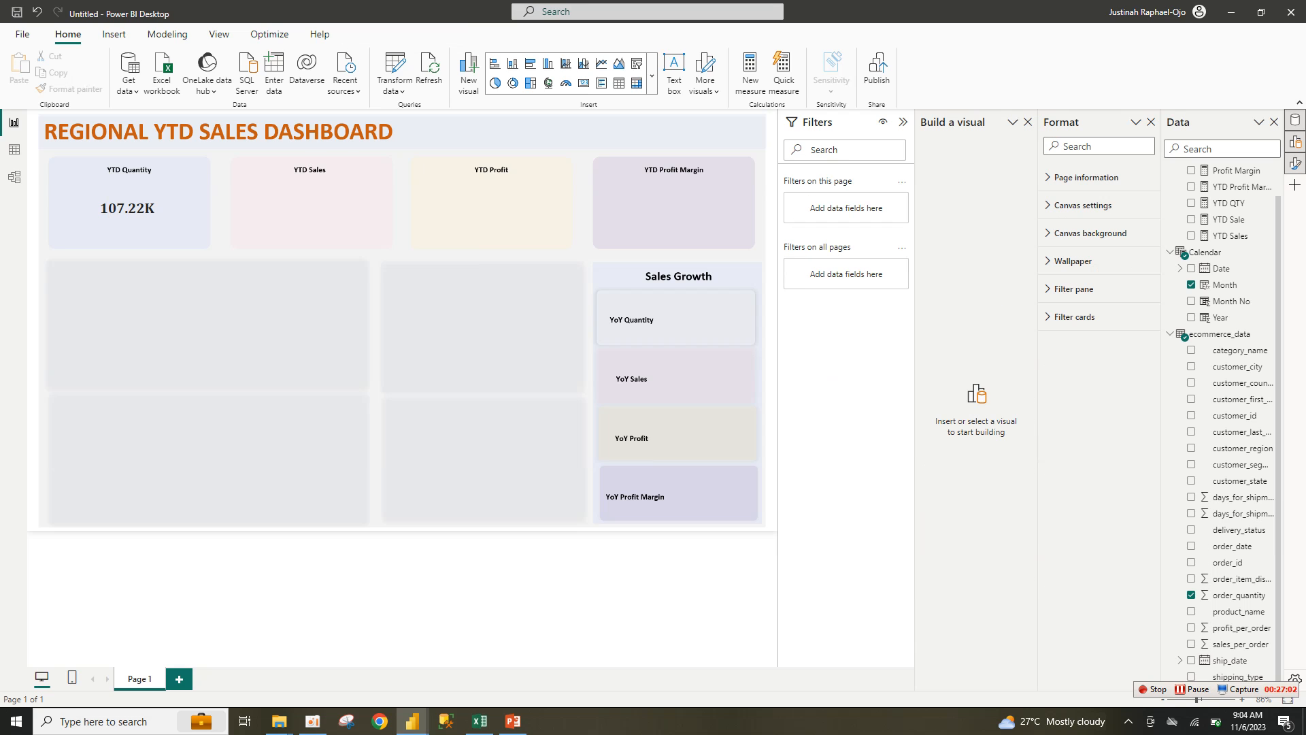
click(127, 205)
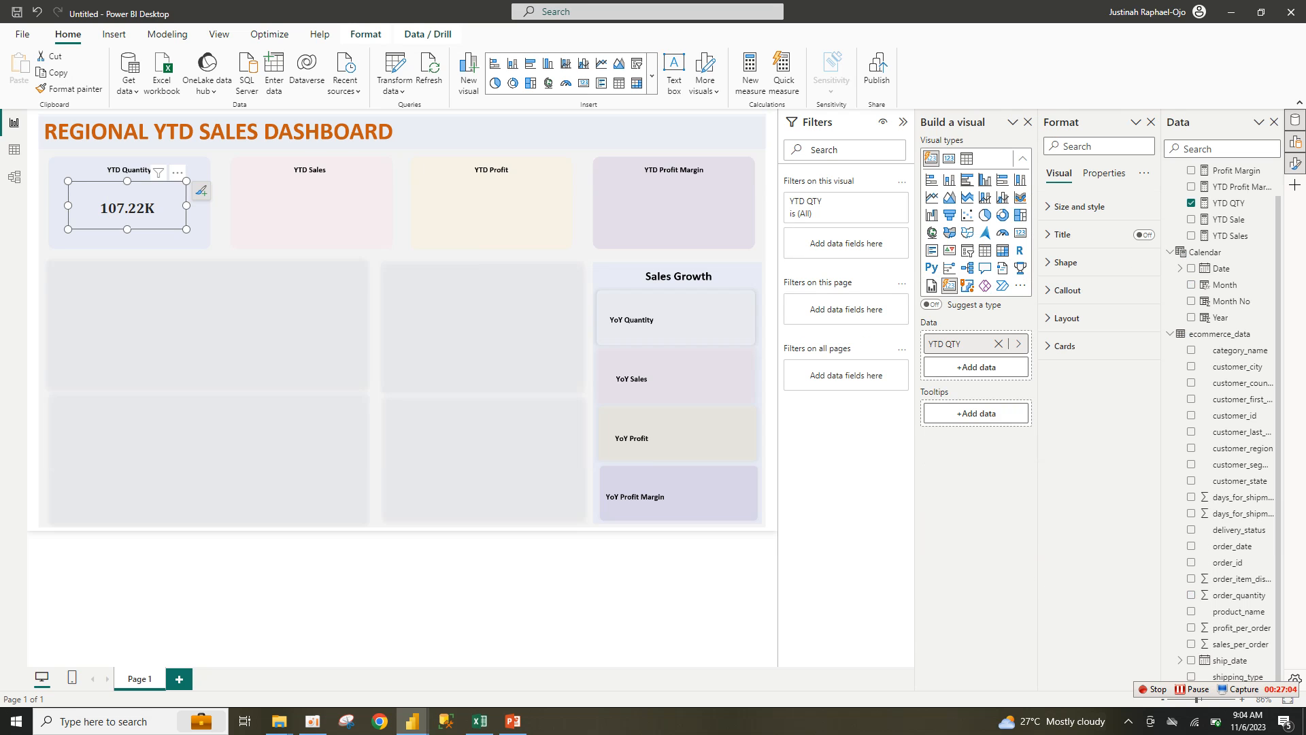
key(ctrl+c)
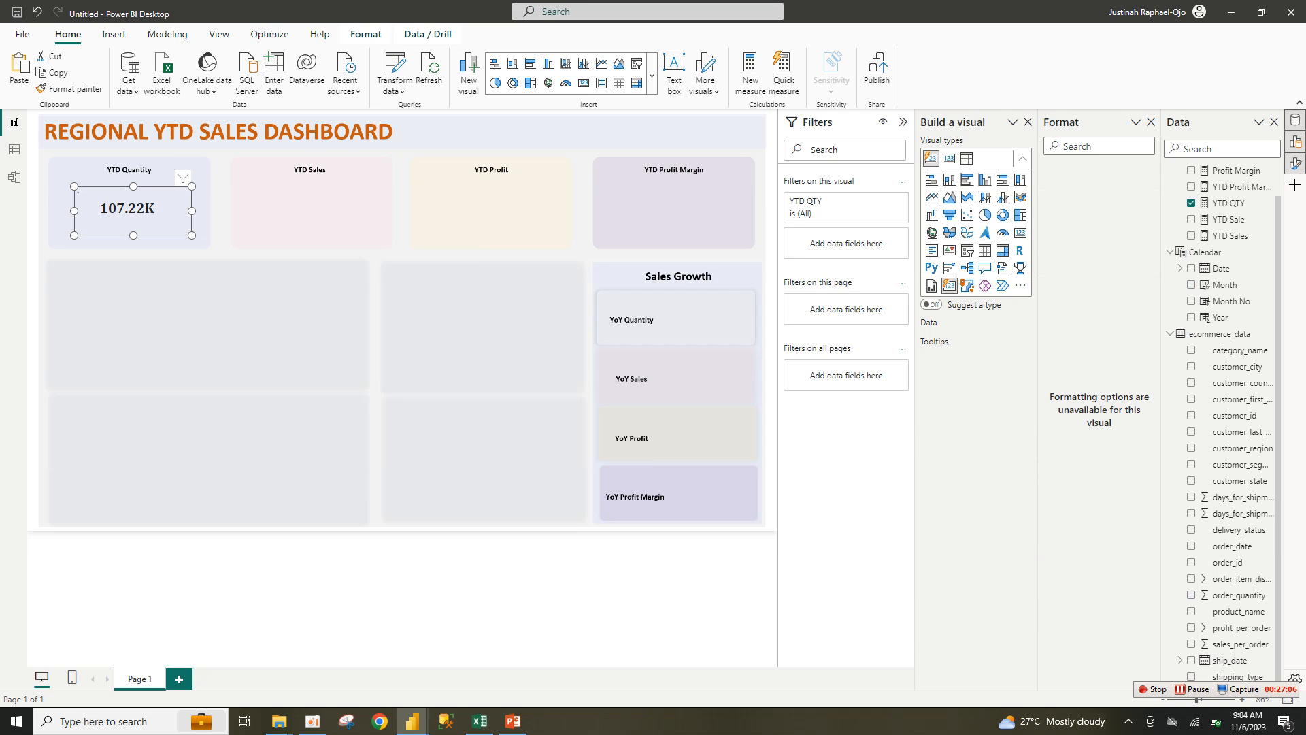
key(ctrl+v)
drag(285, 217, 302, 211)
key(ctrl+v)
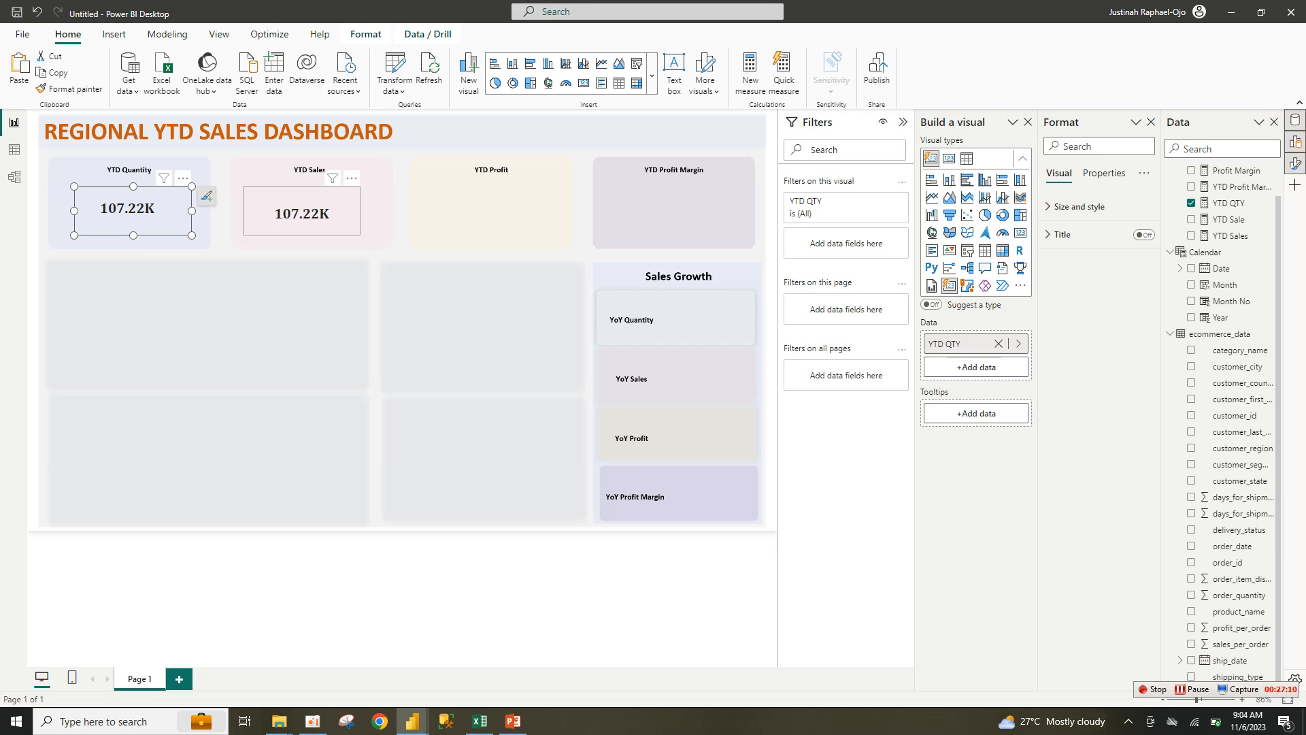
drag(129, 207, 485, 211)
key(ctrl+v)
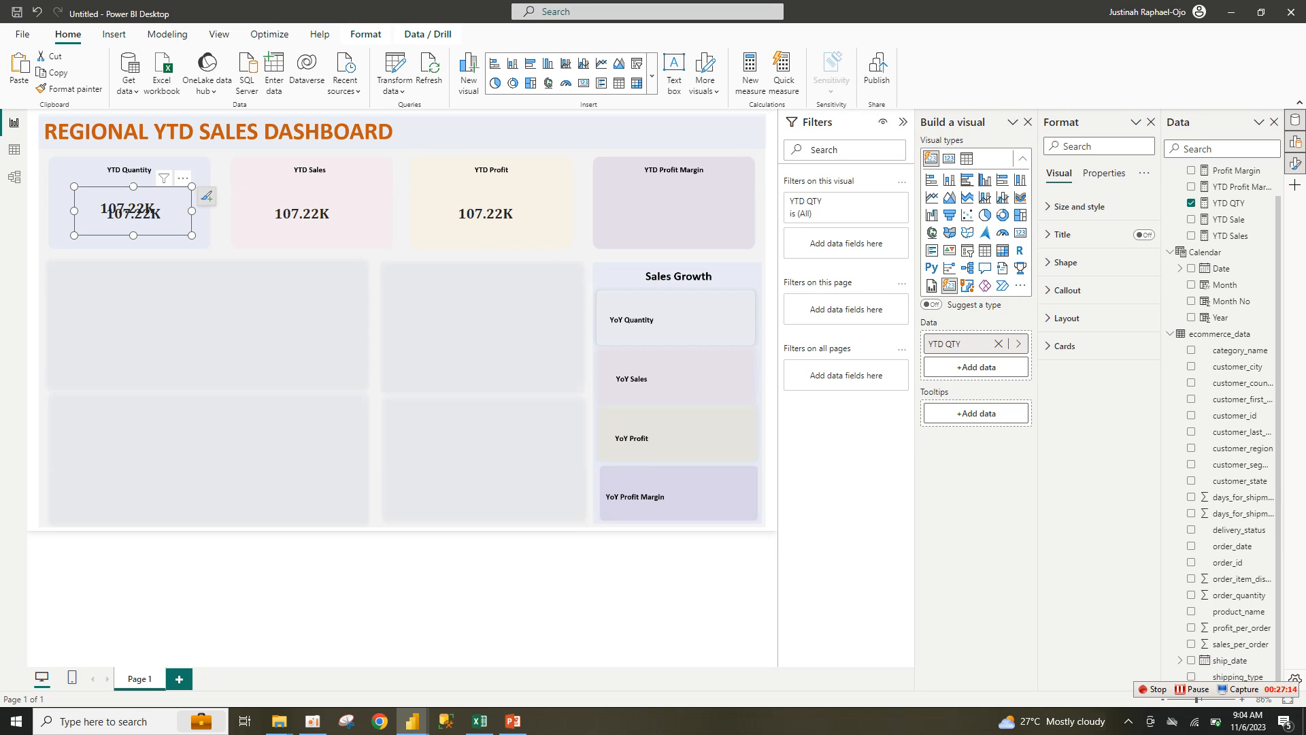
drag(130, 208, 682, 211)
Step: Make the Sales tile's card show YTD Sale instead of YTD QTY
click(301, 213)
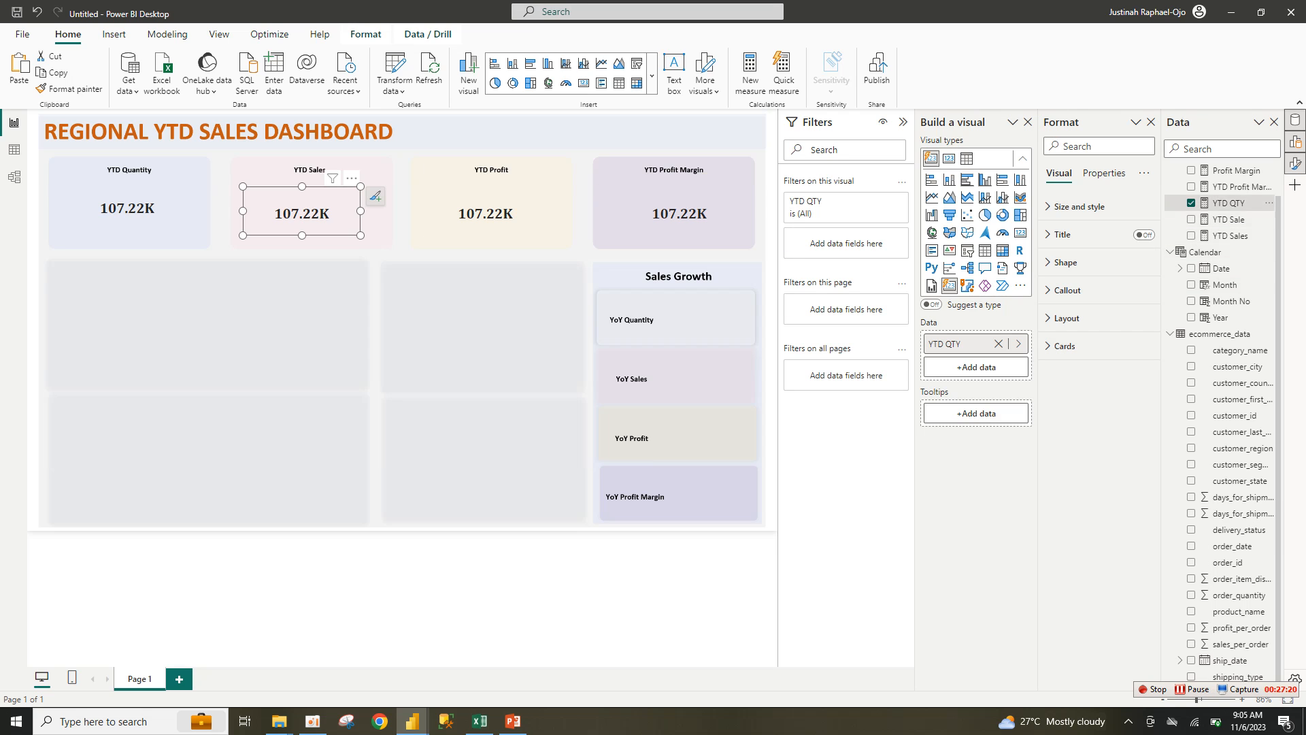
click(1191, 203)
click(1191, 219)
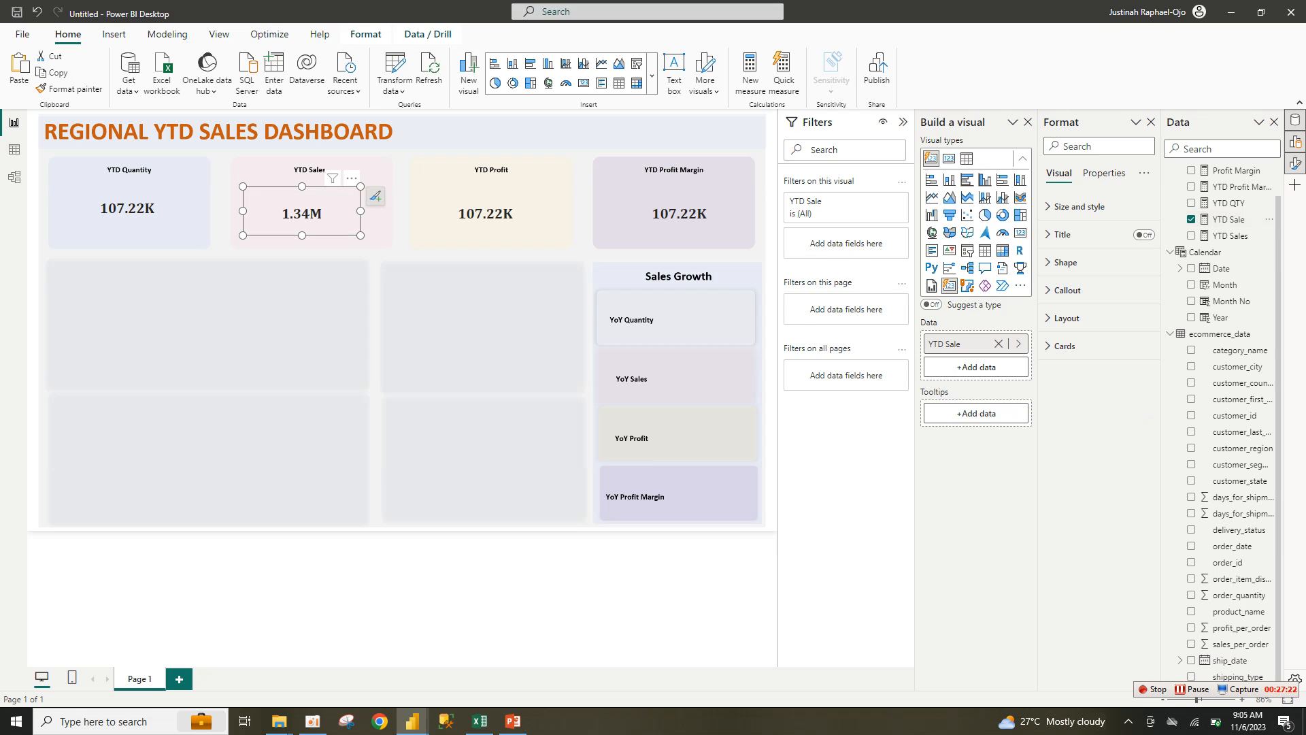
Step: Switch the YTD Profit tile's card from YTD QTY to the YTD Sales measure, showing 11.53M
click(486, 213)
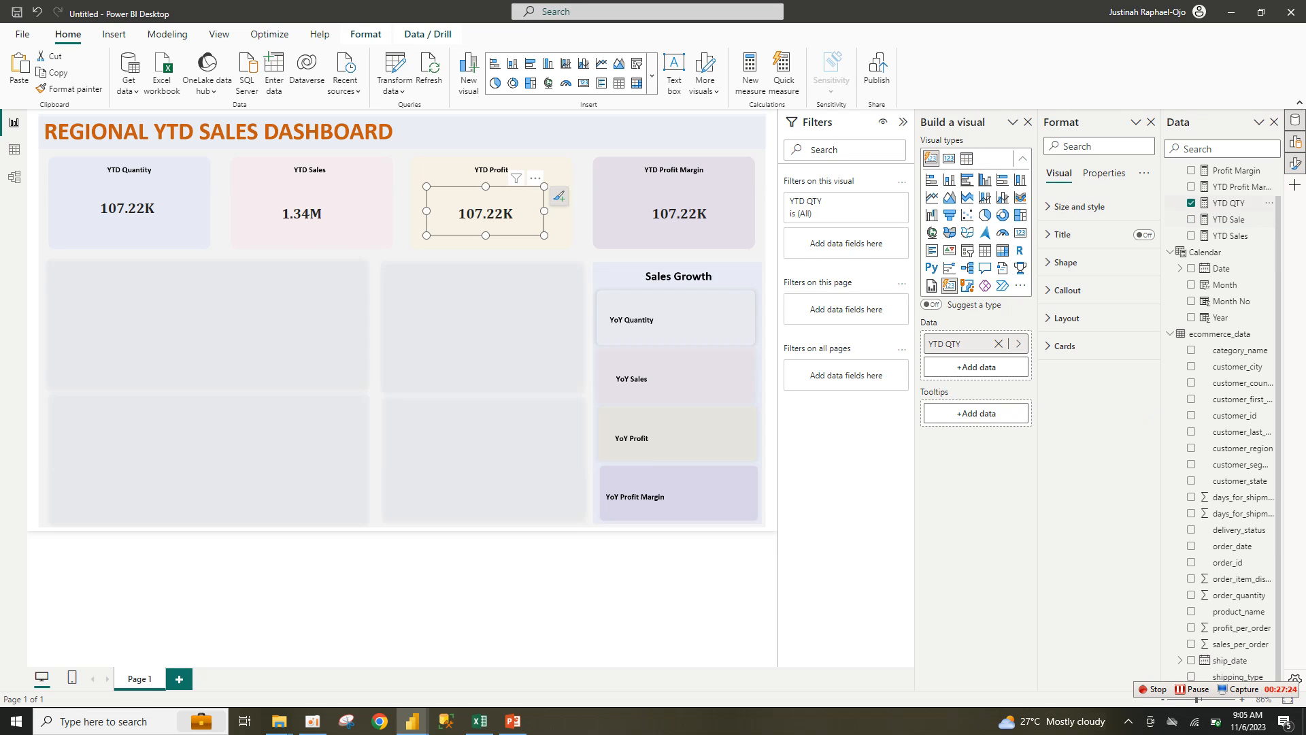
click(1227, 203)
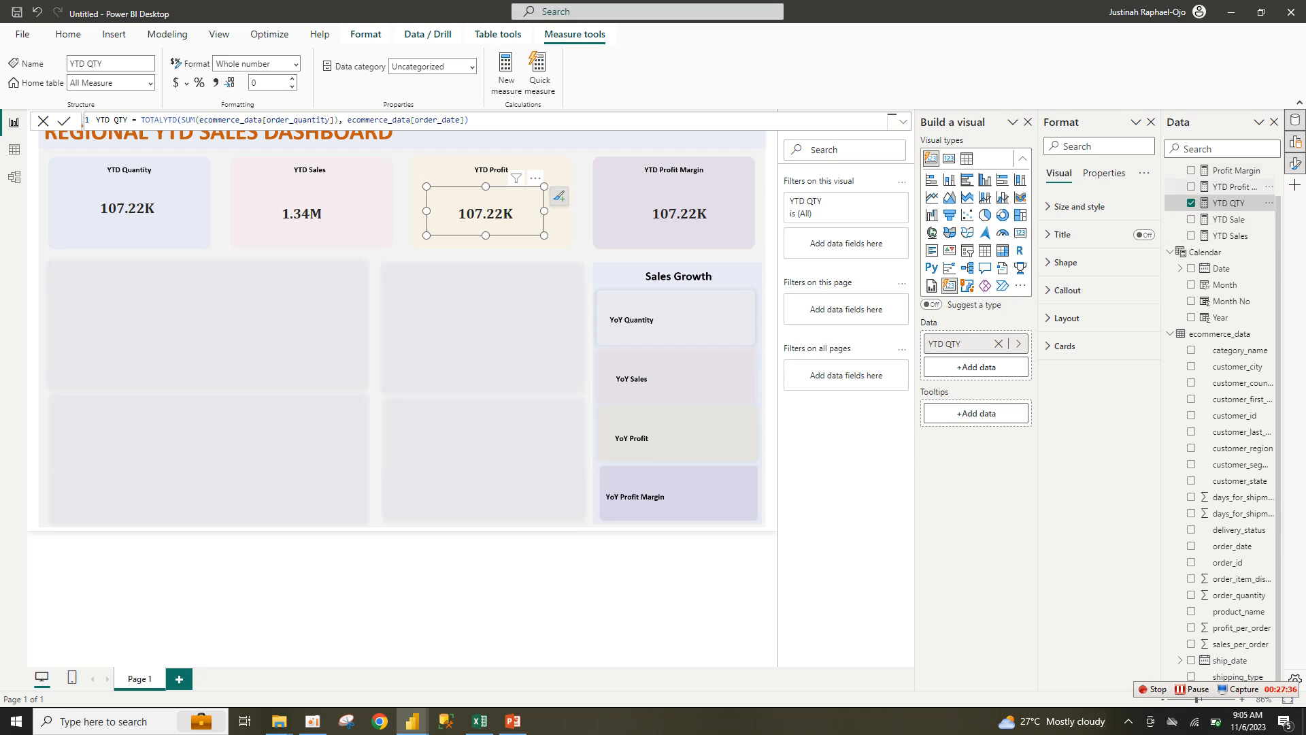
click(1191, 236)
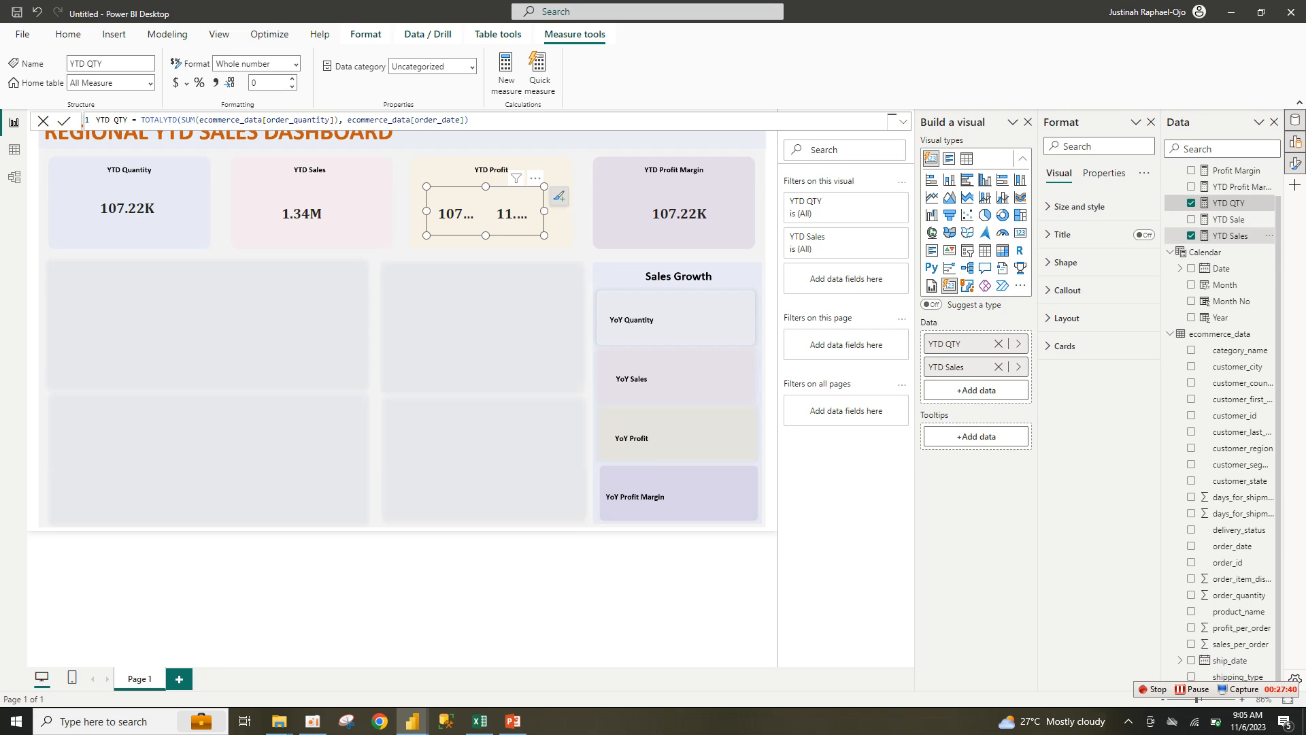
double_click(1228, 235)
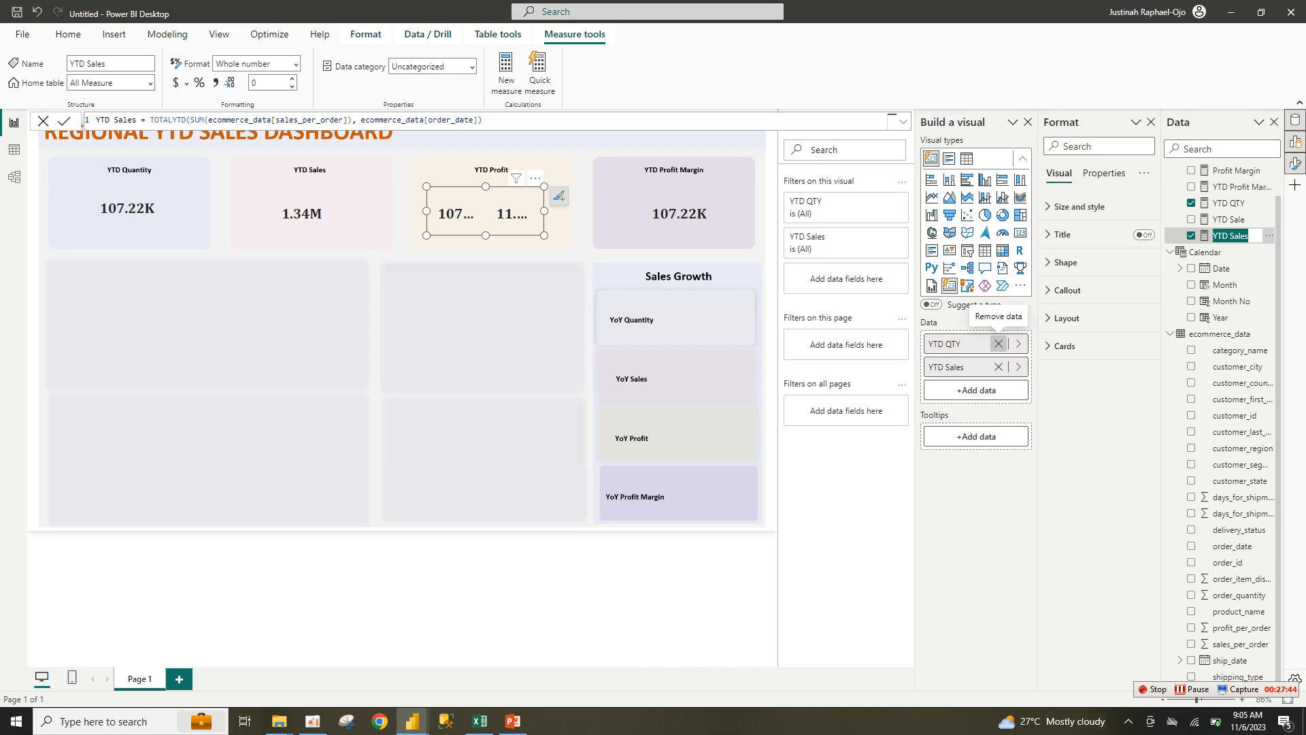
click(998, 344)
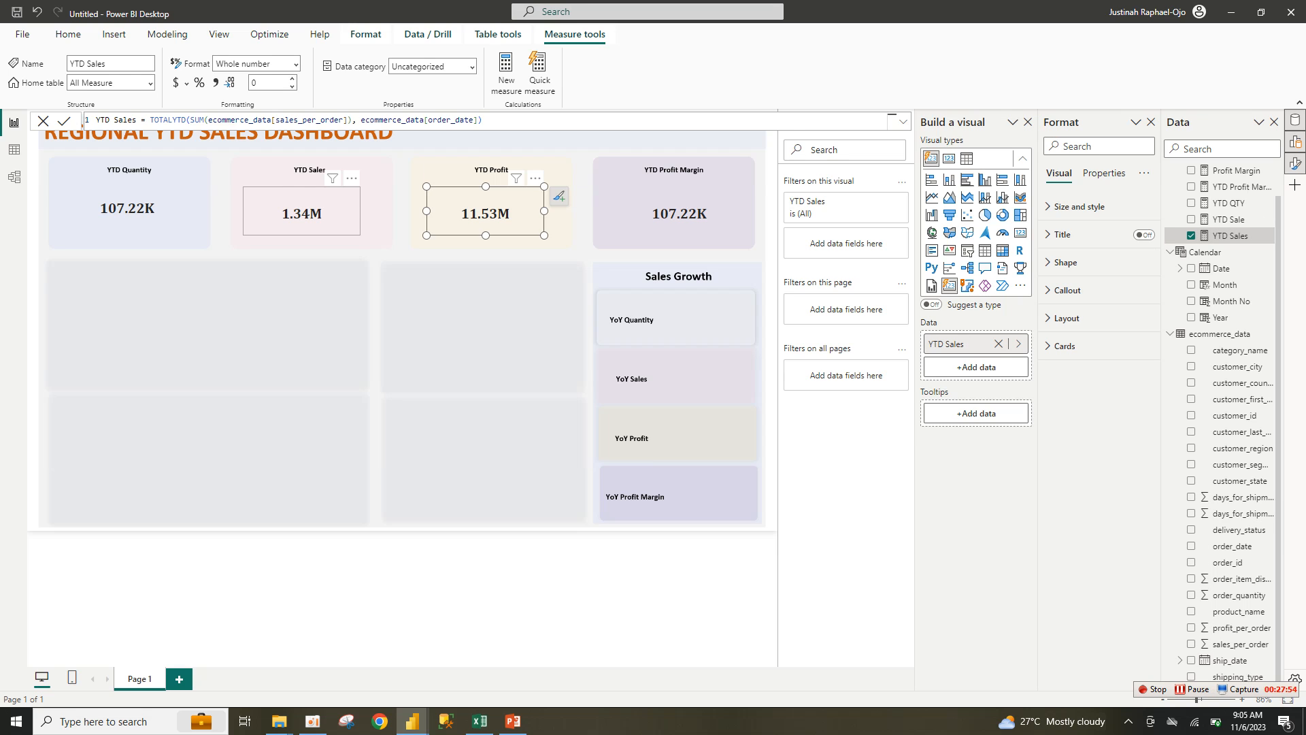
click(302, 212)
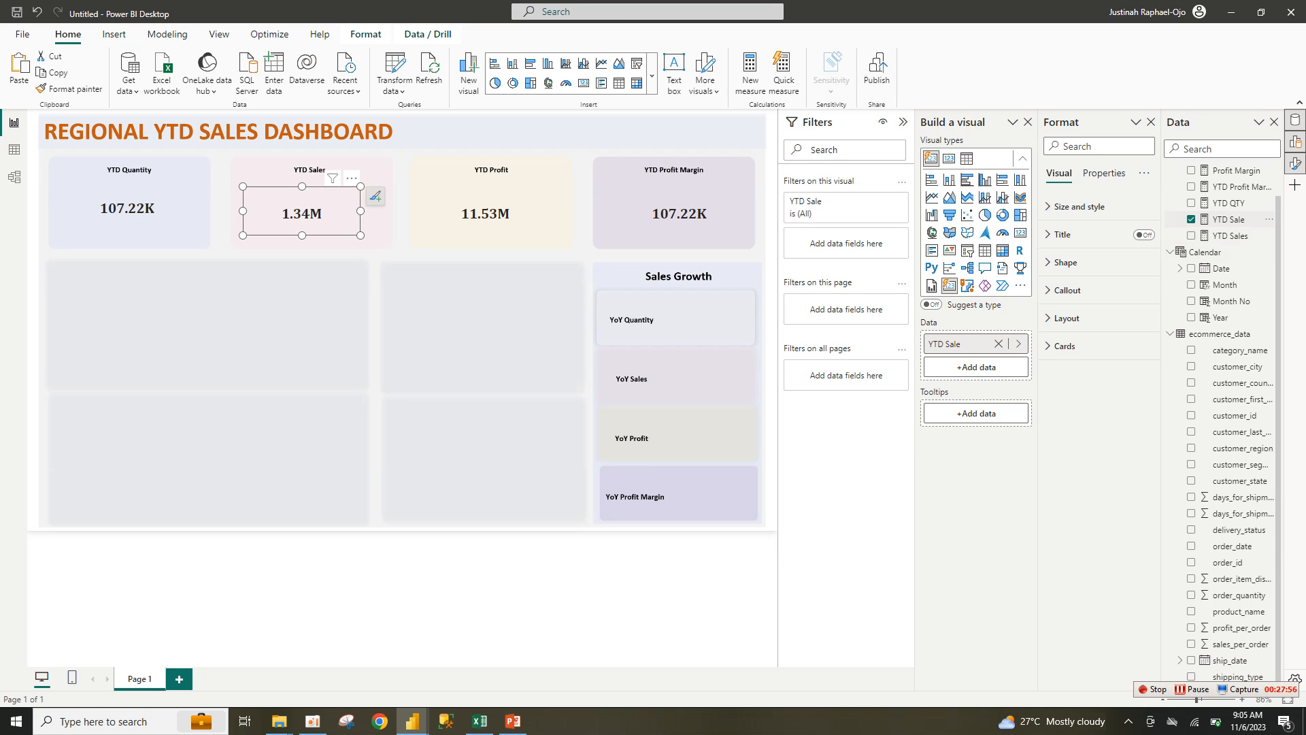
Step: Rename the YTD Sale measure to YTD Profit in the formula bar
double_click(1228, 220)
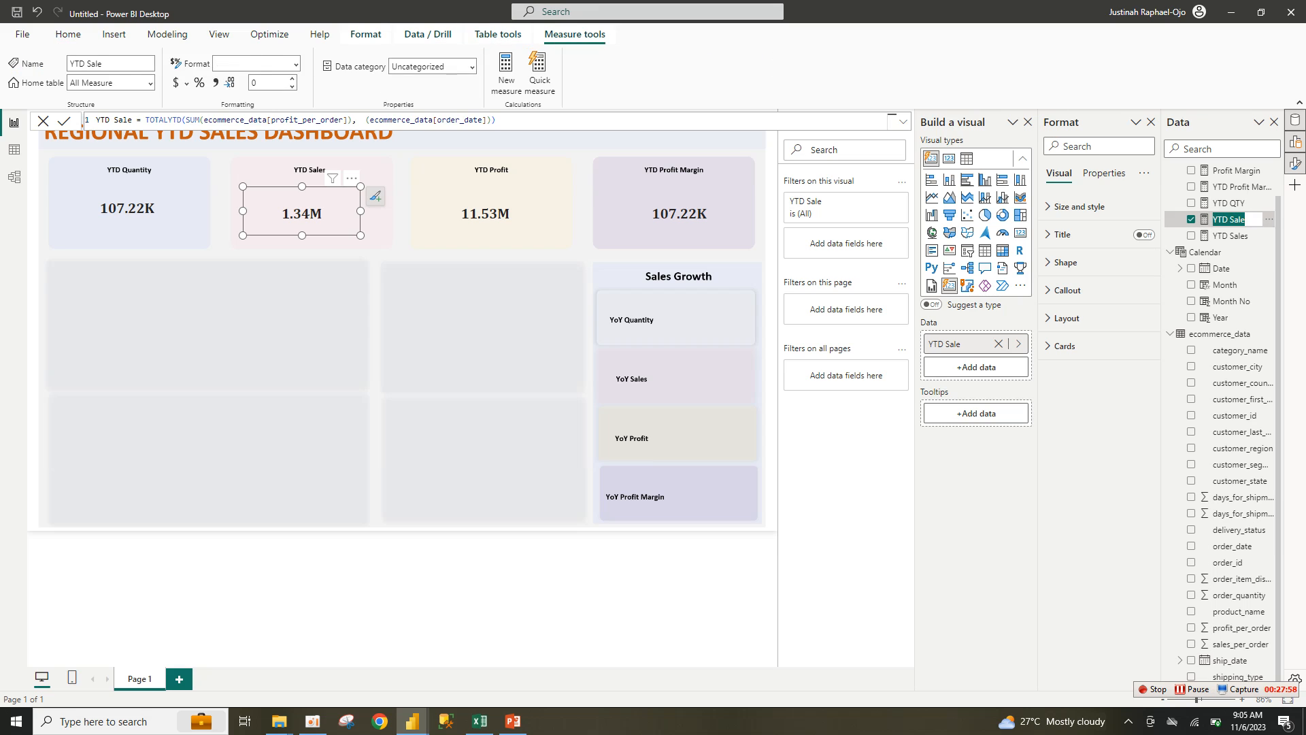
key(Escape)
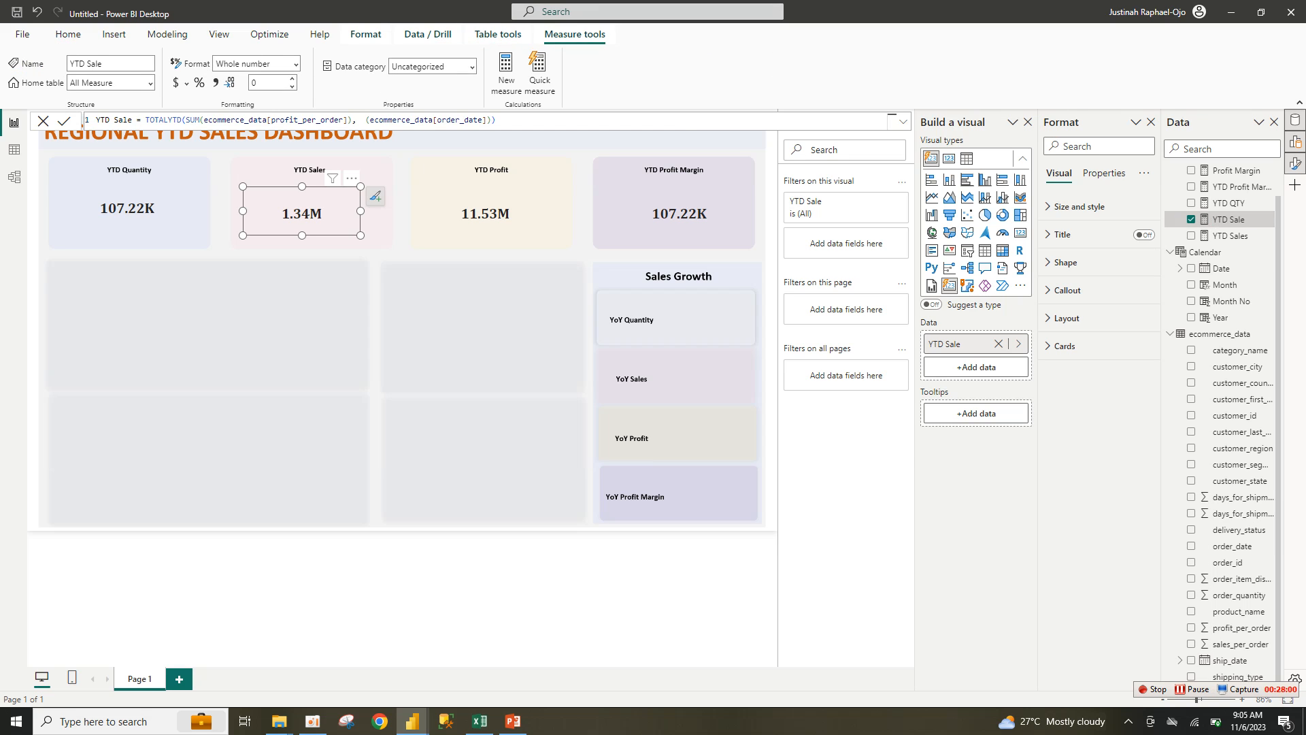
key(ctrl+a)
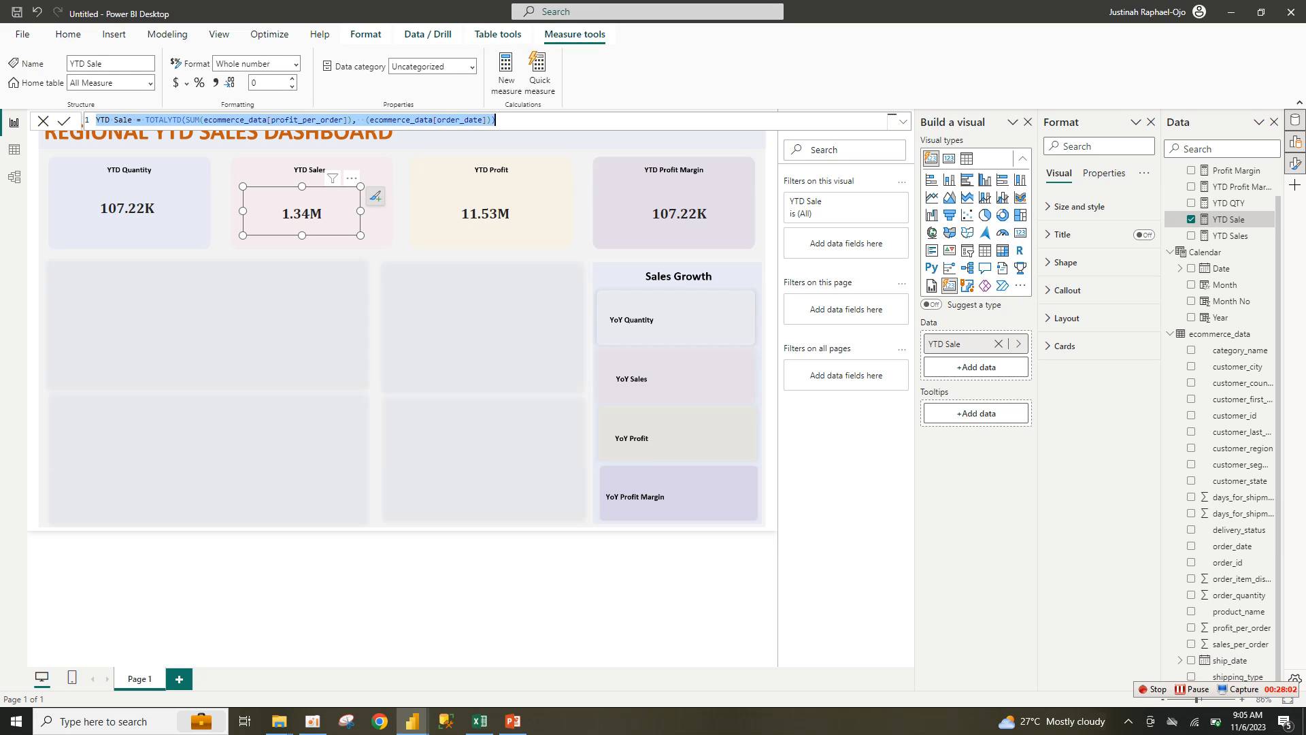
drag(113, 120, 132, 119)
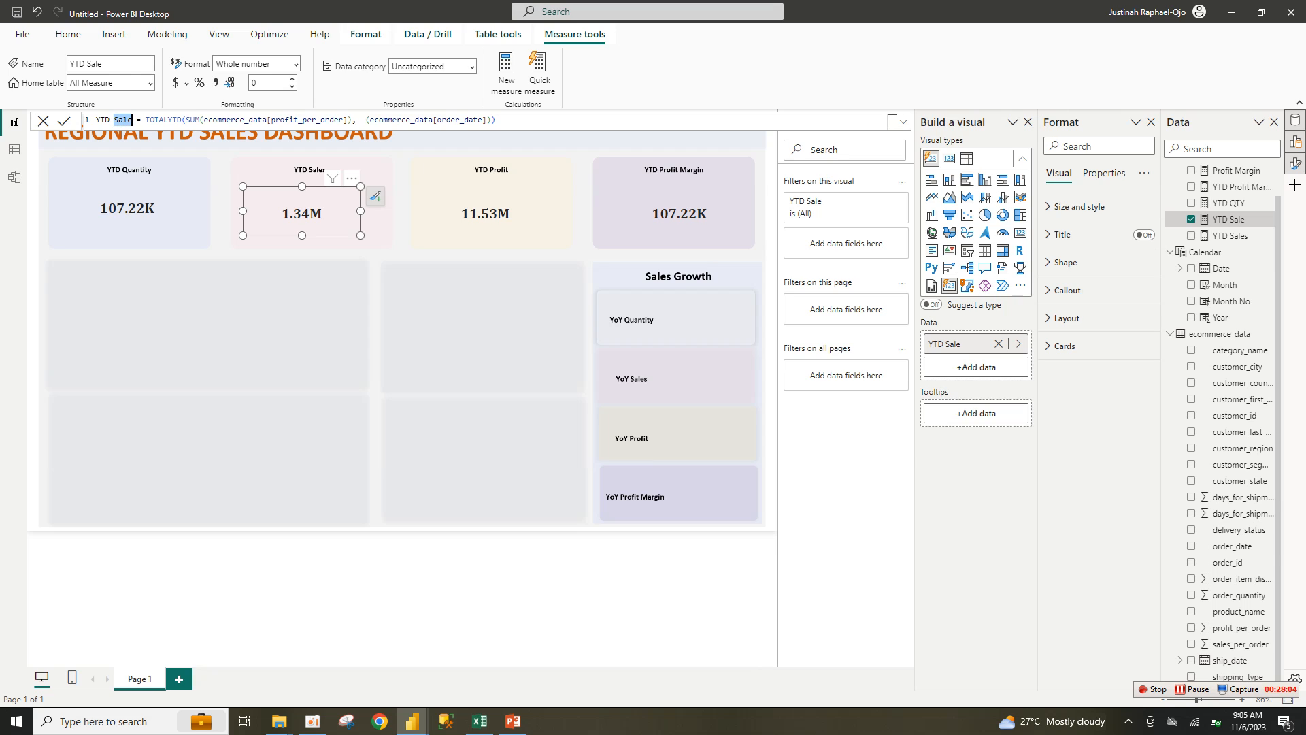
text(Profi)
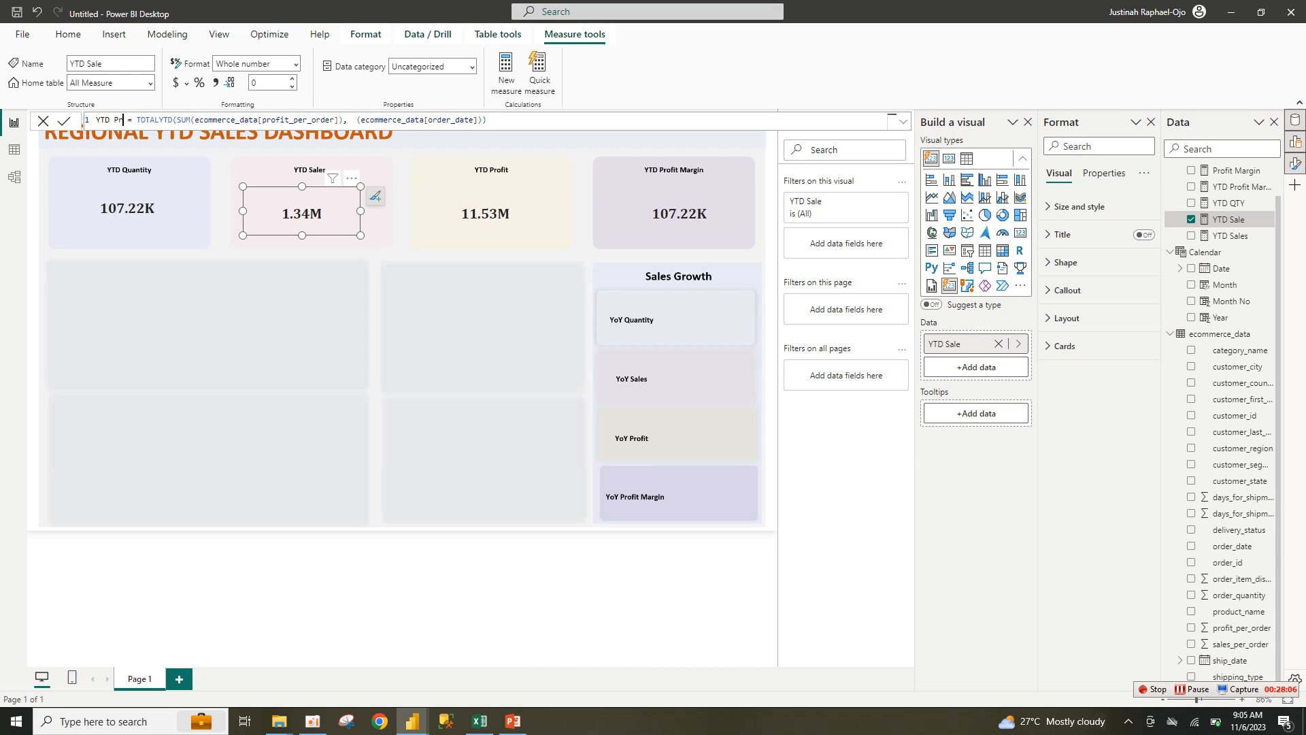
text(t)
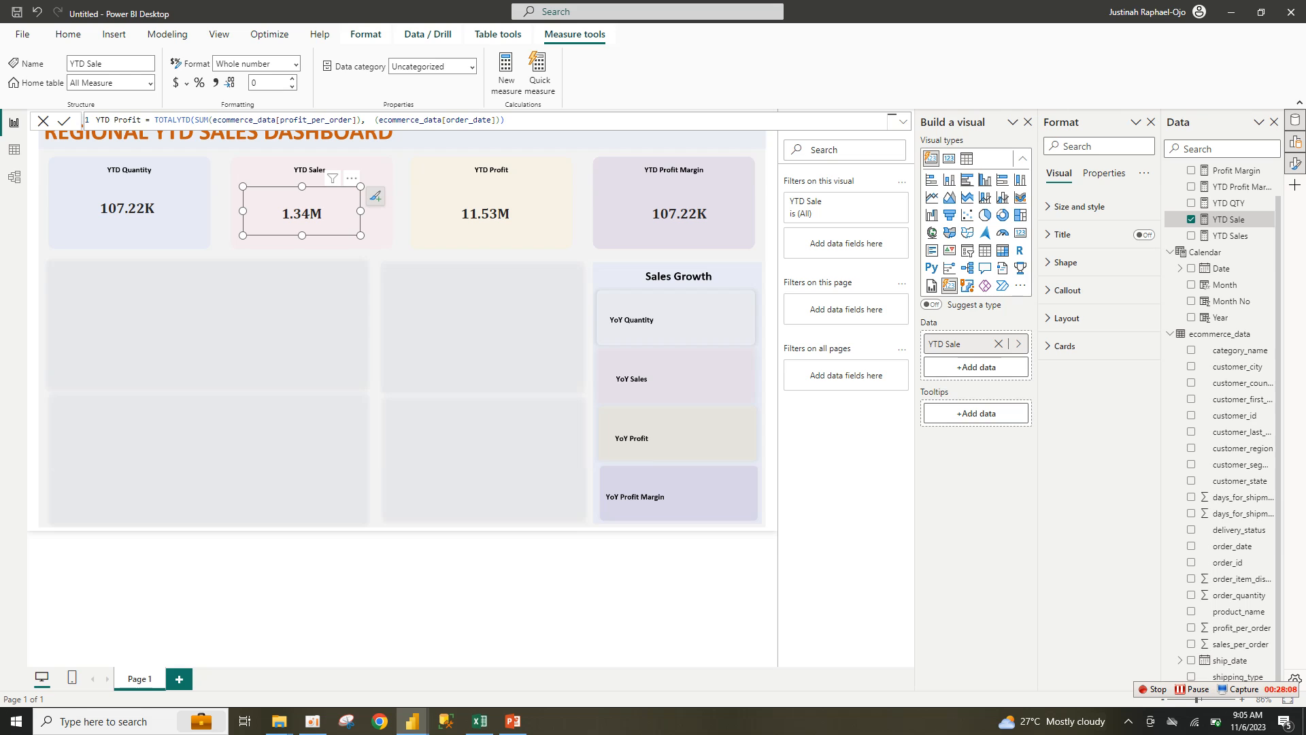
key(Return)
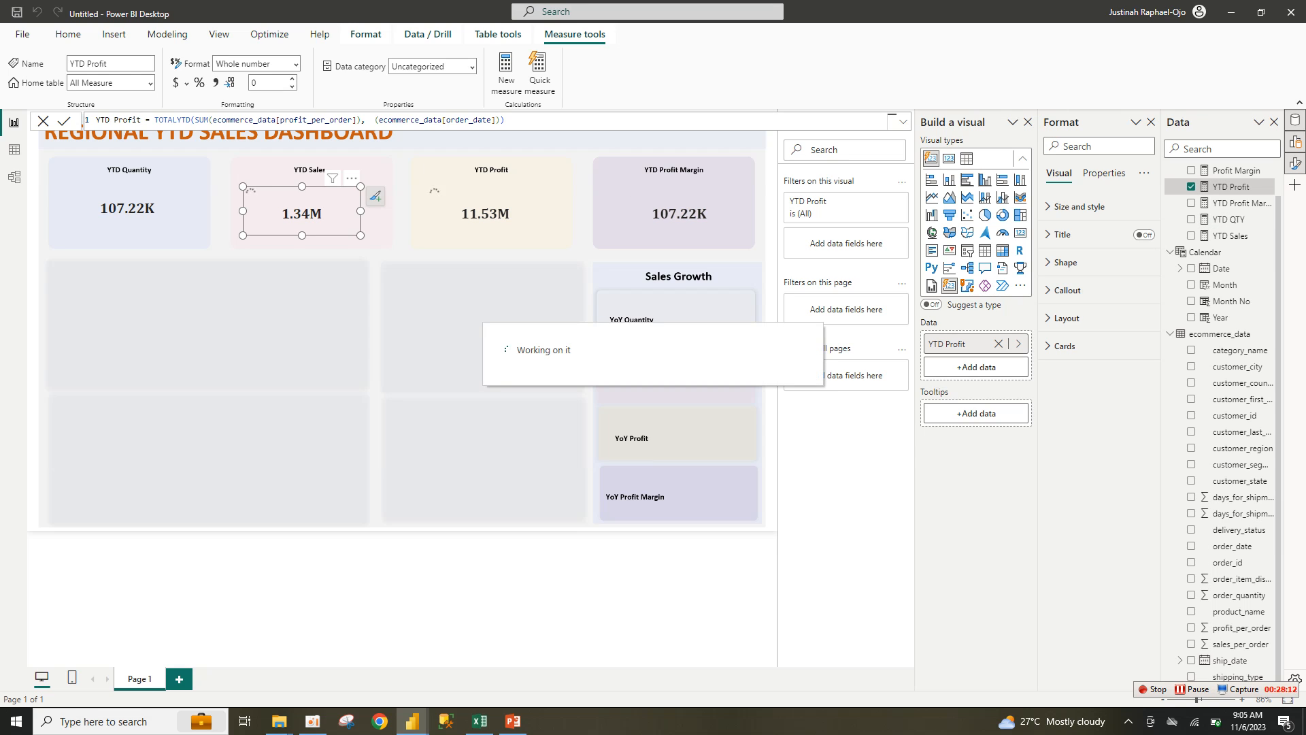
Step: Swap the cards so 11.53M sits in the YTD Sales tile and 1.34M in YTD Profit
drag(302, 213, 523, 270)
drag(485, 213, 306, 212)
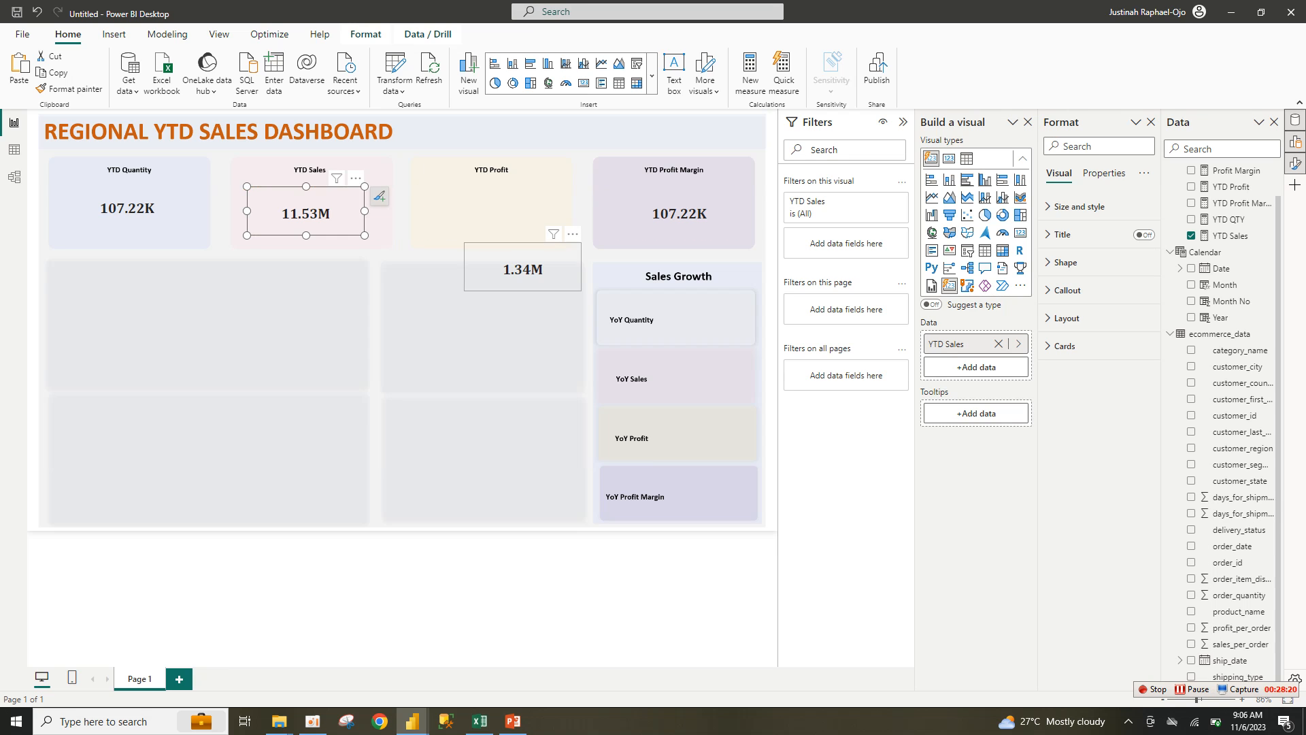
drag(522, 269, 501, 213)
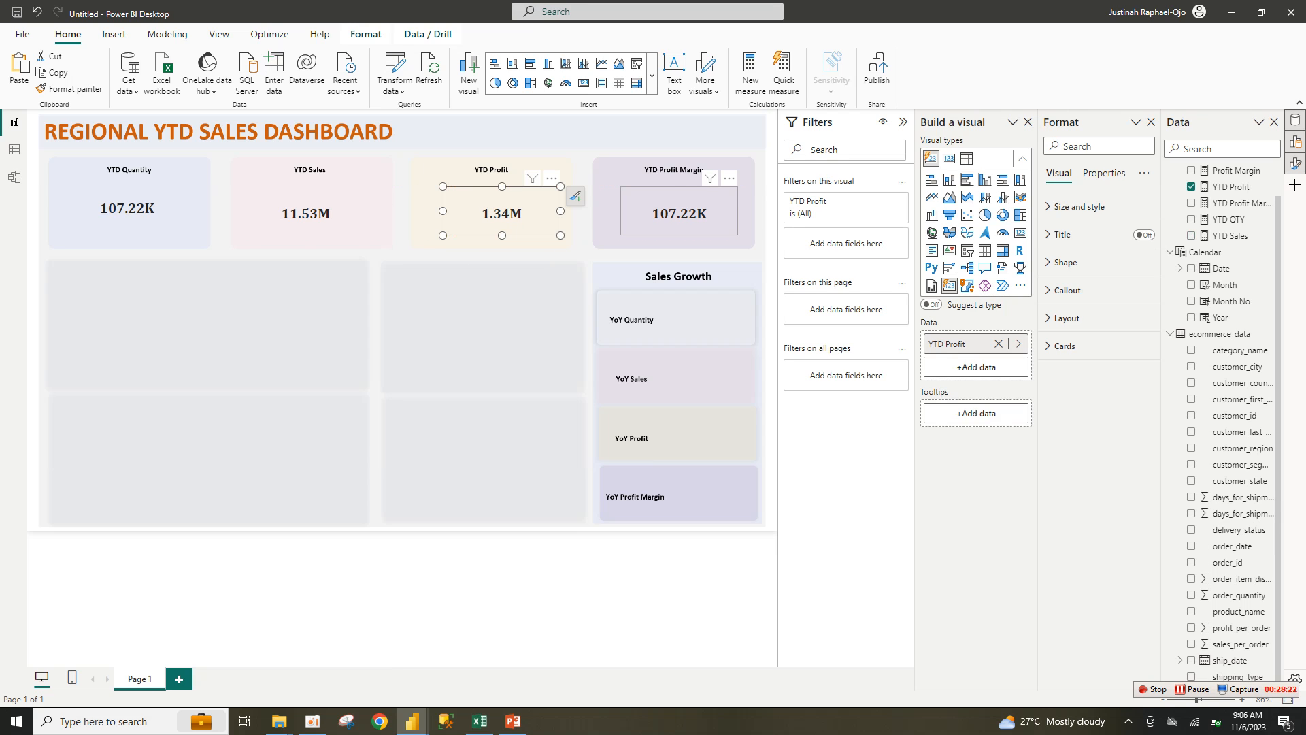
Step: Replace YTD QTY with YTD Profit Margin (11.57%) in the margin card
click(679, 212)
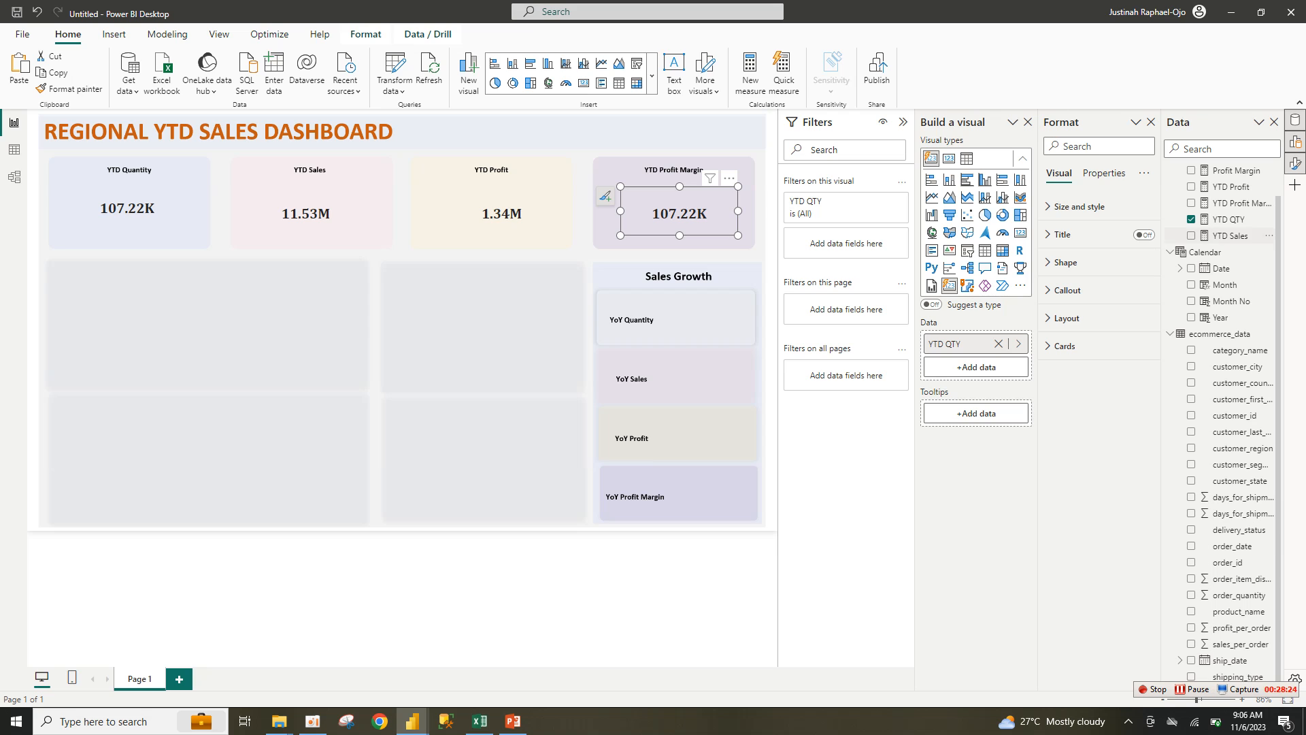
click(1191, 219)
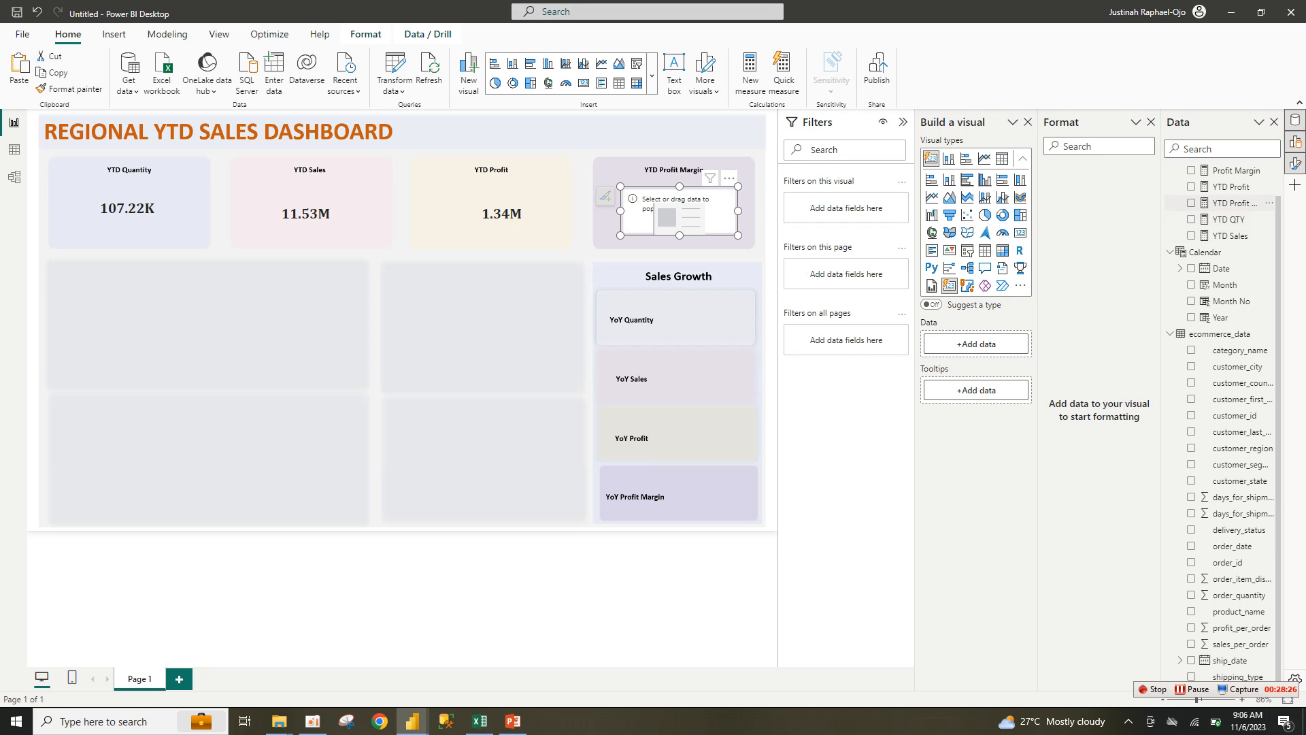
click(1191, 203)
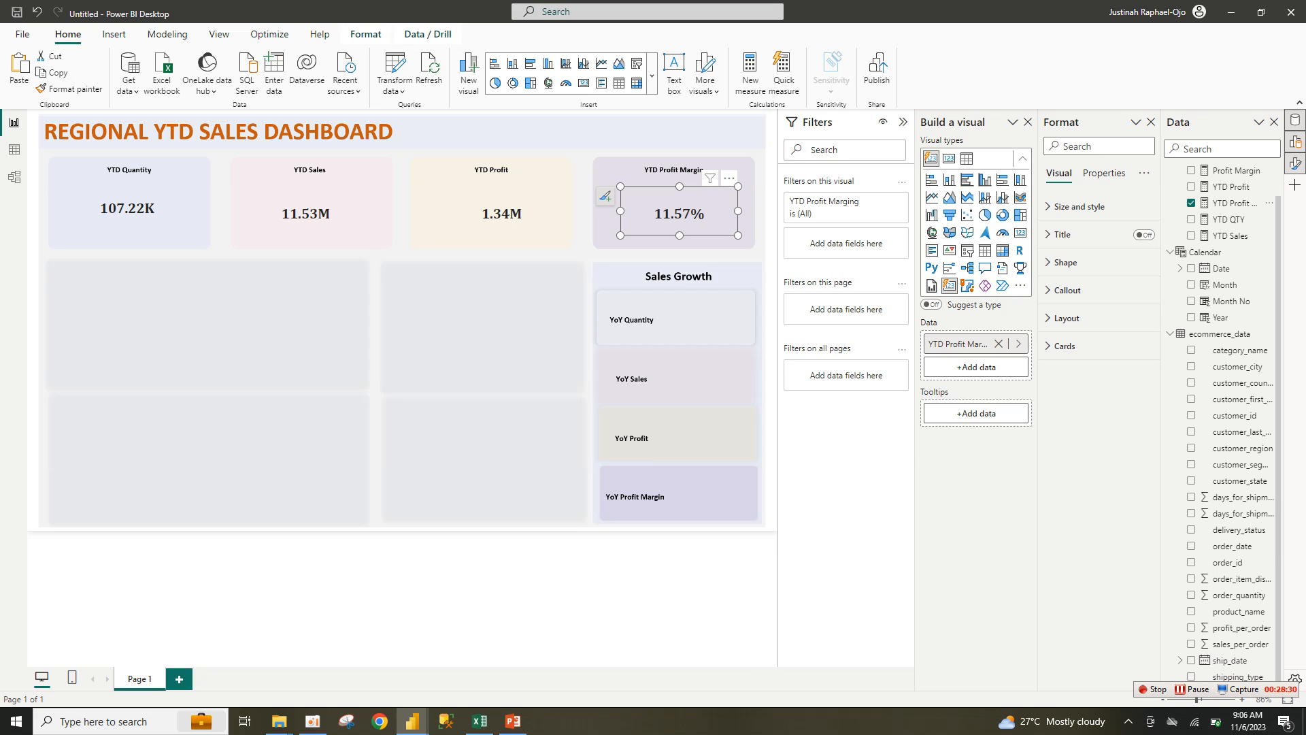
click(653, 589)
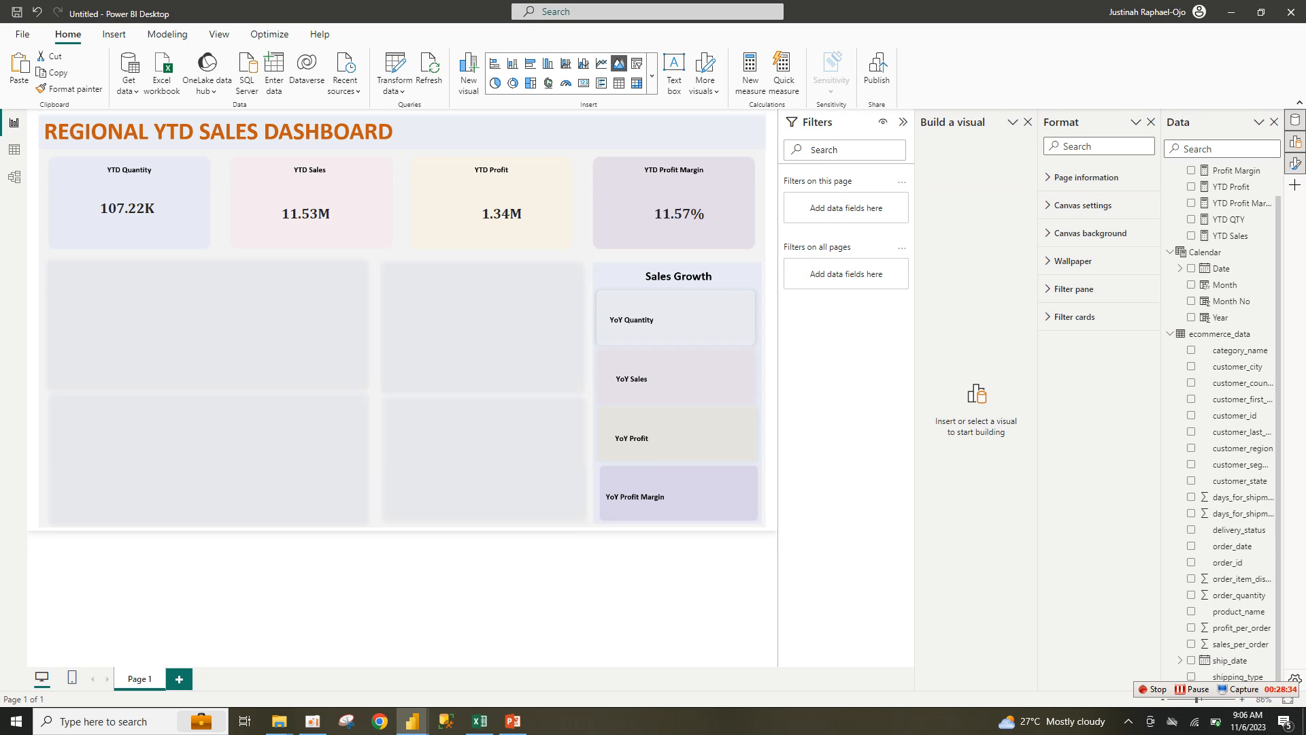
Step: Insert an empty area chart into the lower-left panel, checking the finished ytd report for reference
click(618, 63)
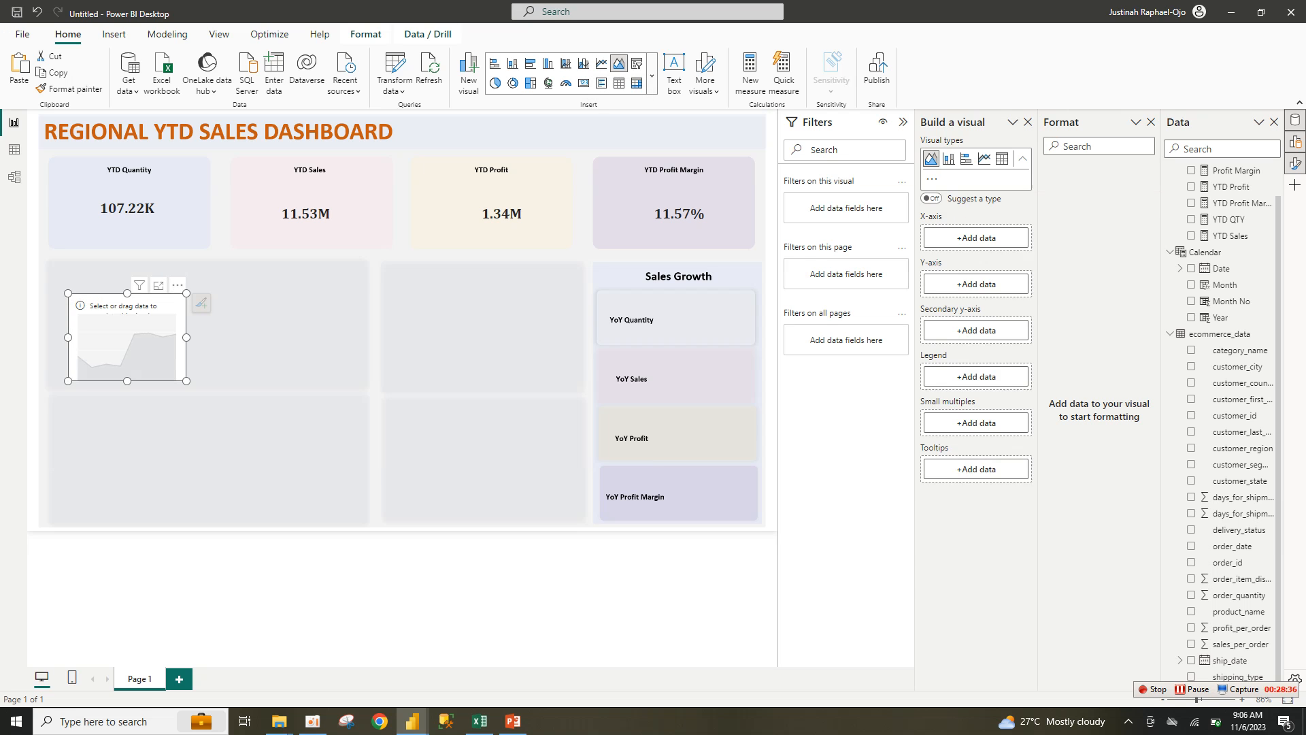
mouse_move(412, 721)
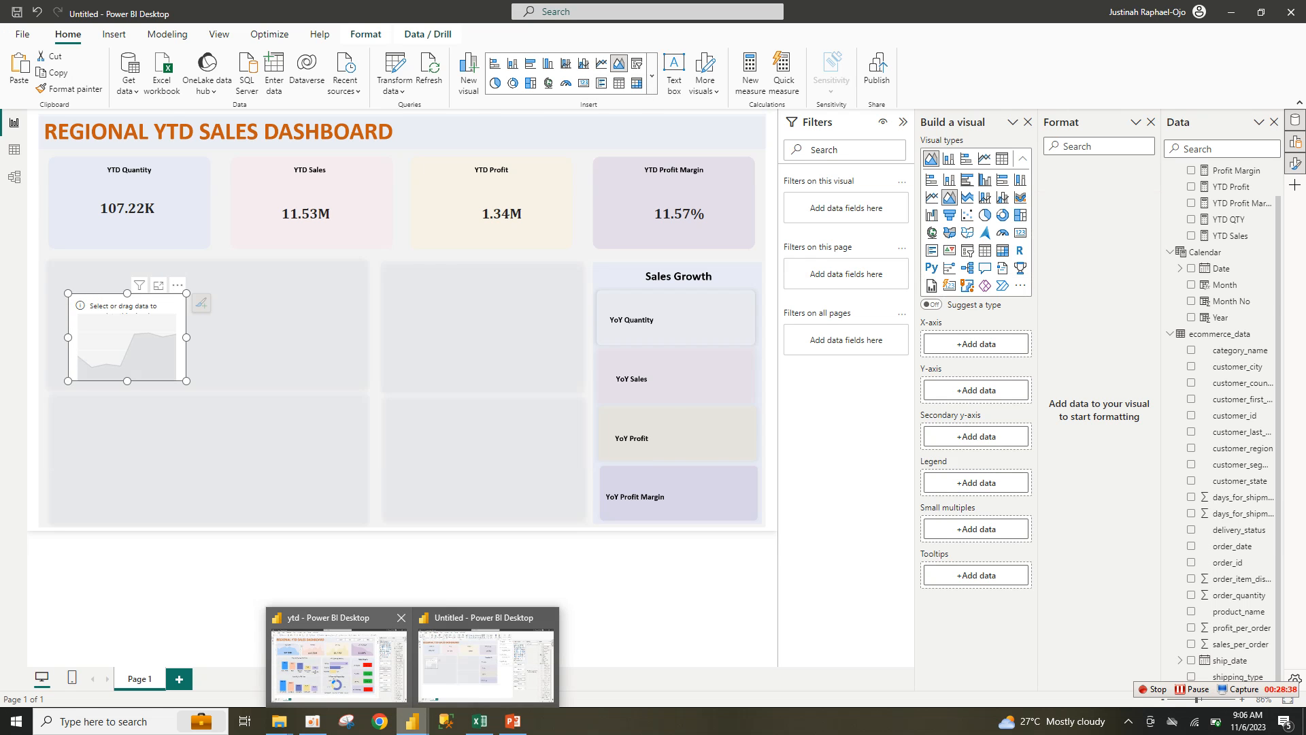
click(338, 660)
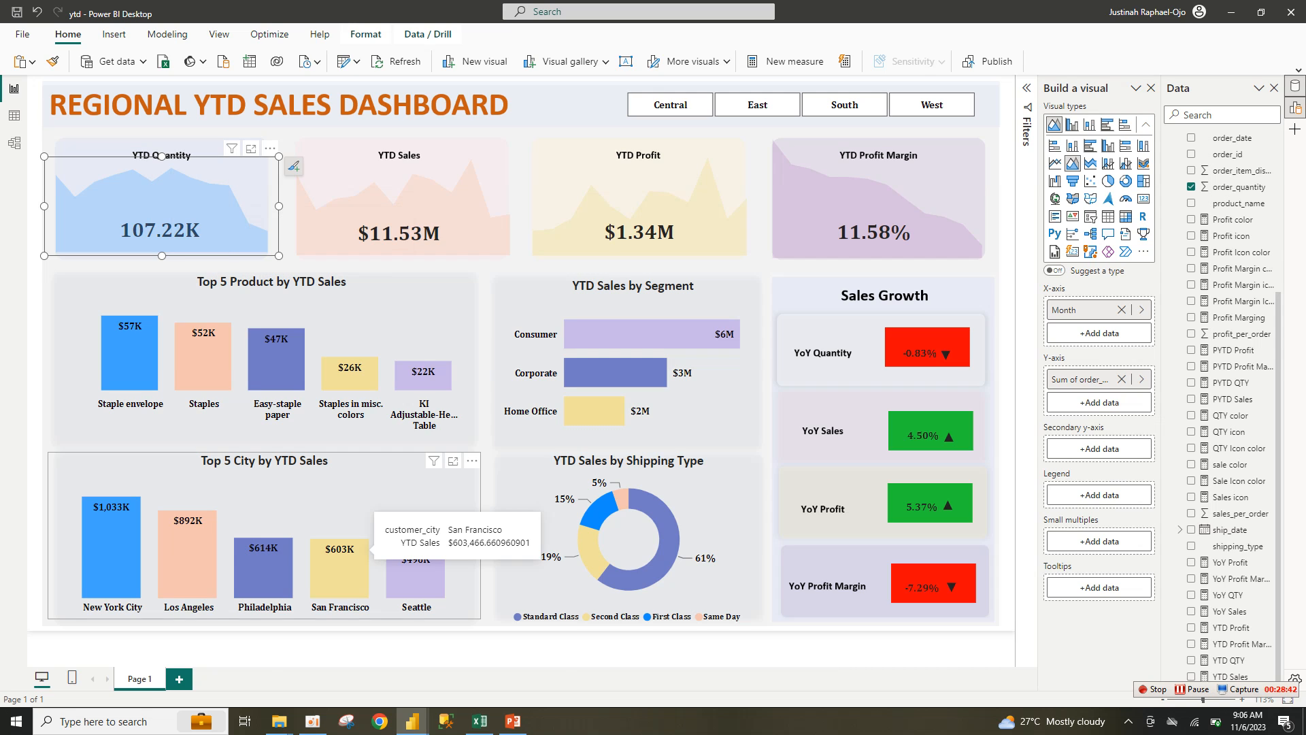
mouse_move(412, 721)
click(490, 663)
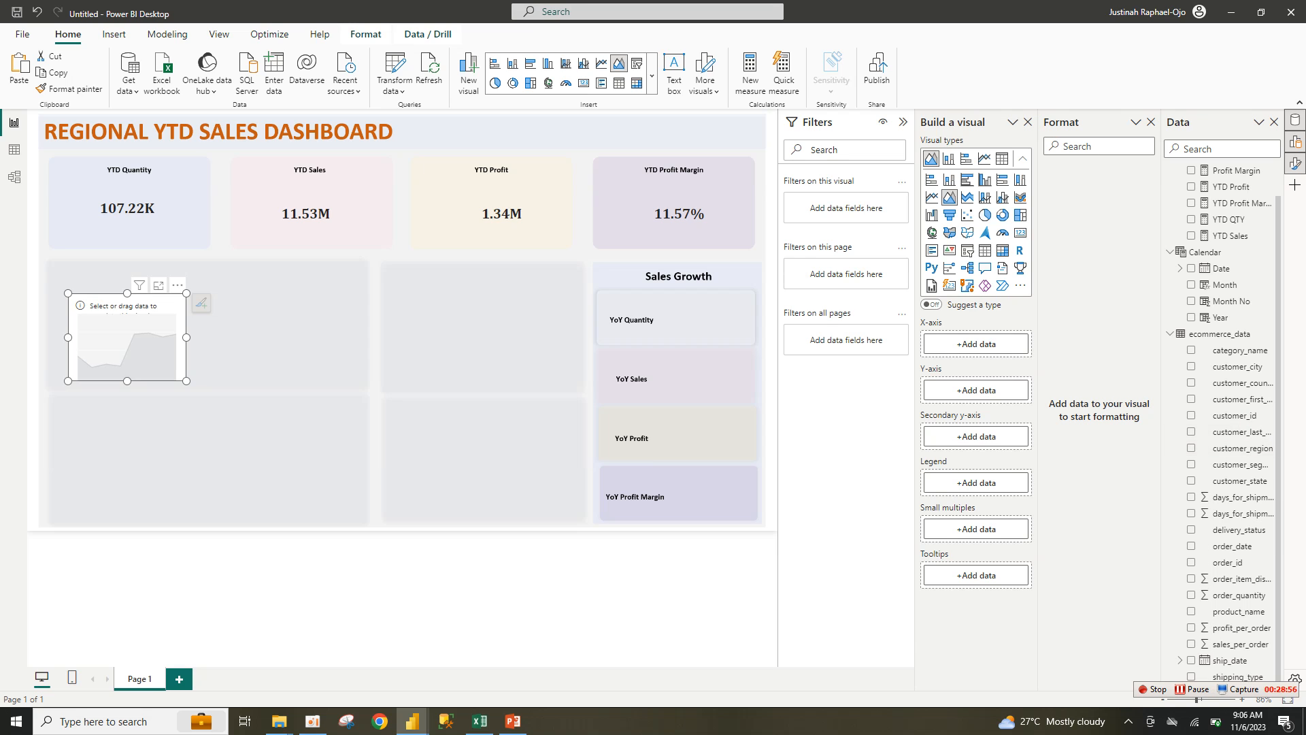
Step: Plot Sum of sales_per_order by Month in the area chart, resize it, then remove the chart
click(1191, 644)
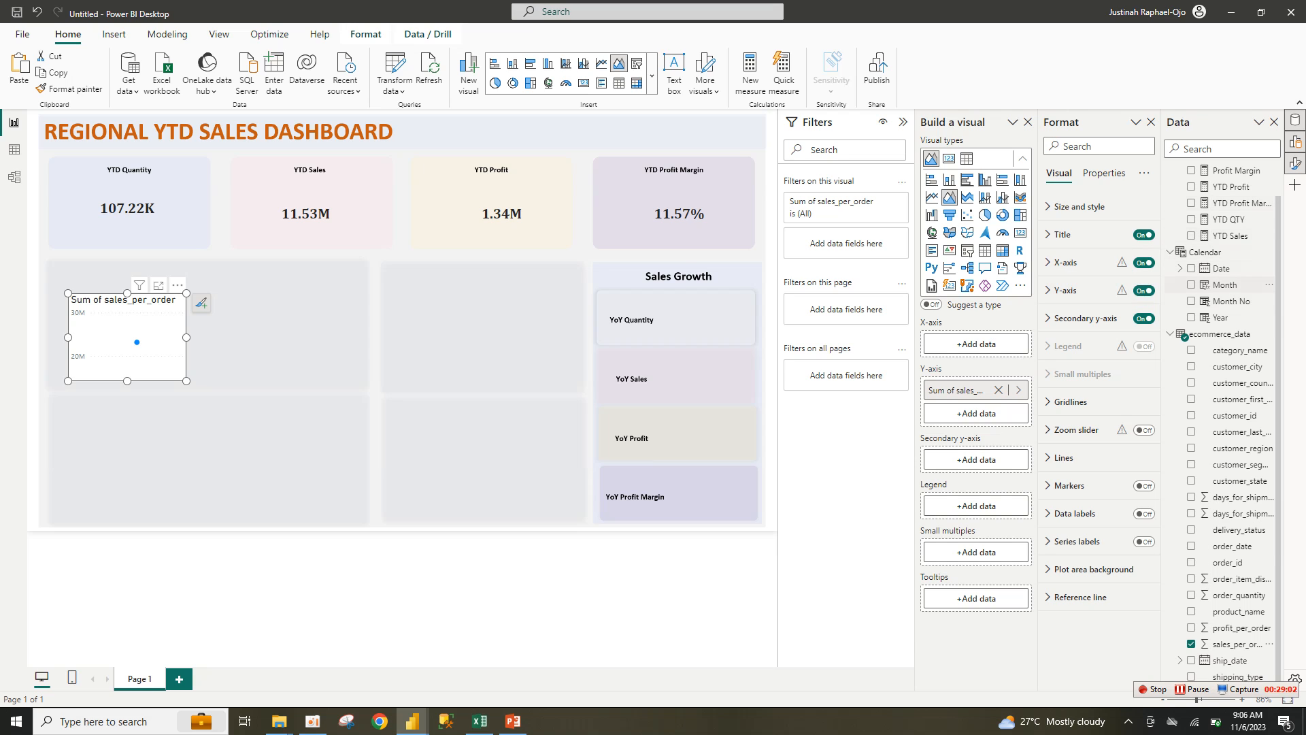
click(1191, 284)
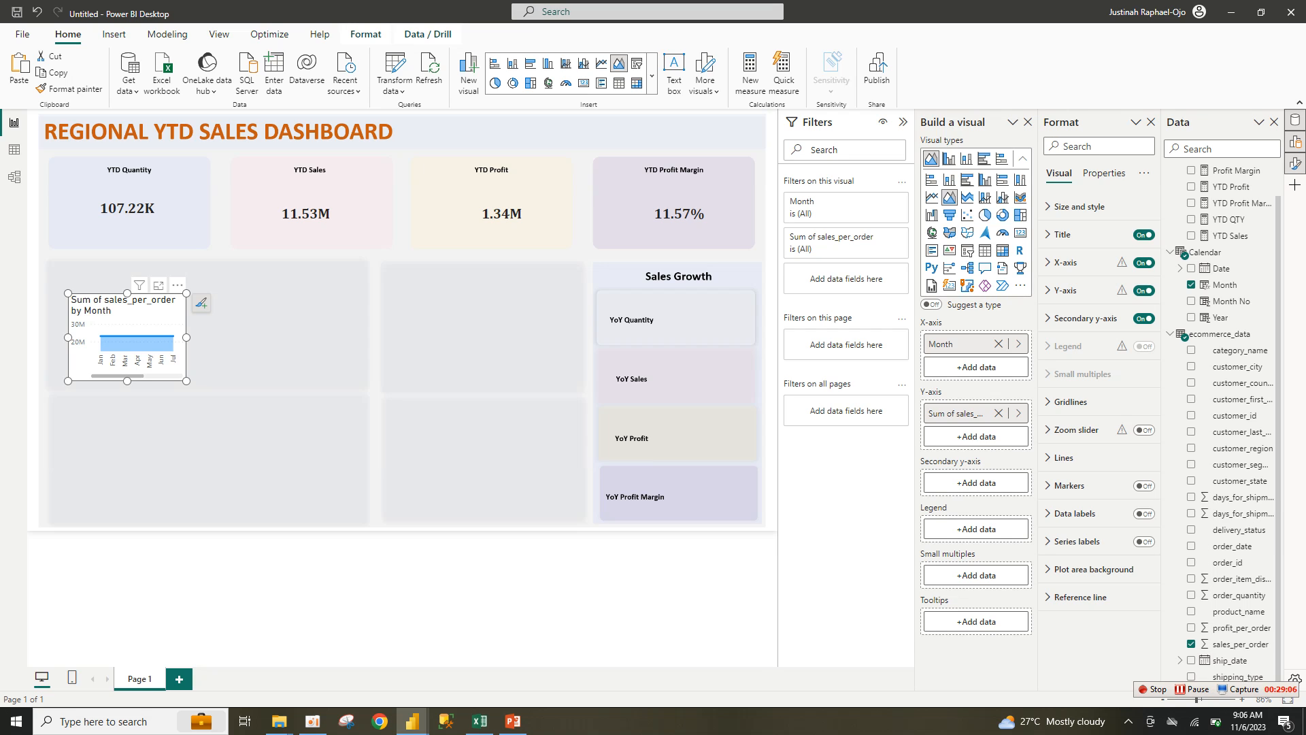
drag(186, 381, 295, 453)
drag(254, 340, 352, 317)
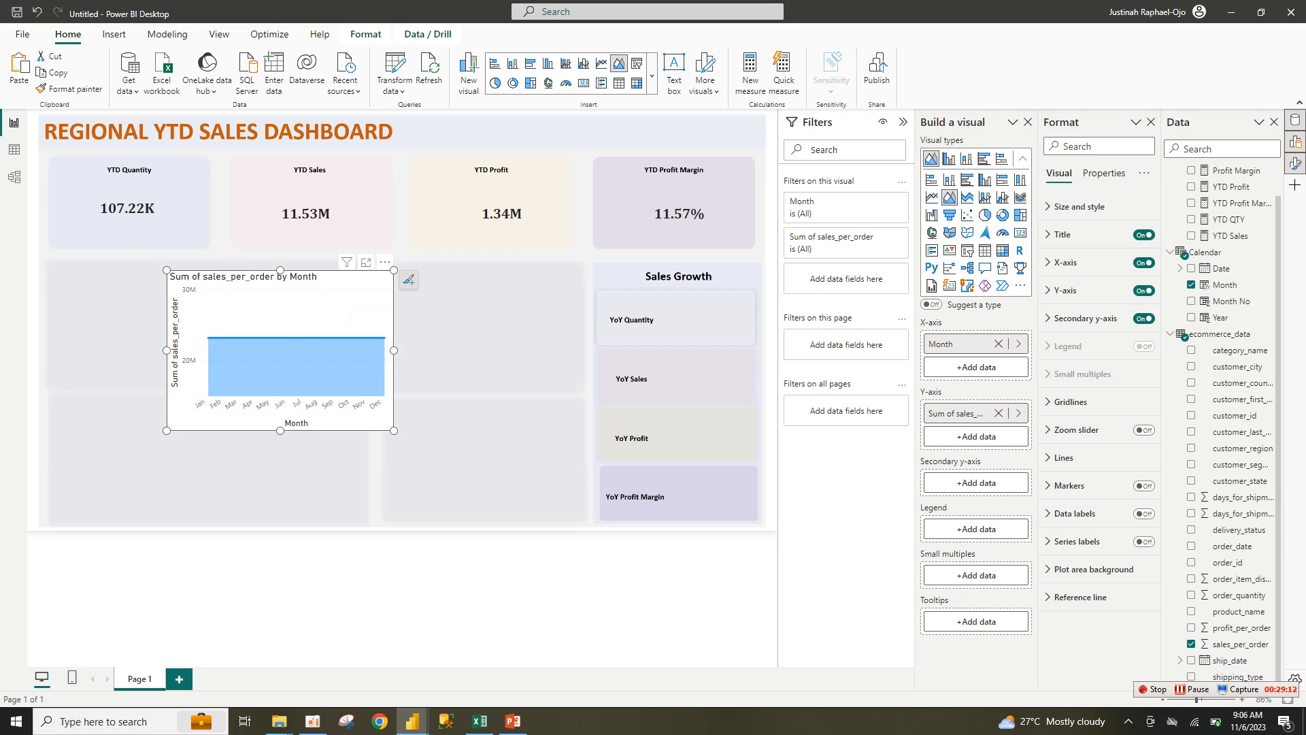
mouse_move(394, 270)
mouse_down()
mouse_move(398, 284)
mouse_move(383, 235)
mouse_move(402, 275)
mouse_up()
click(394, 266)
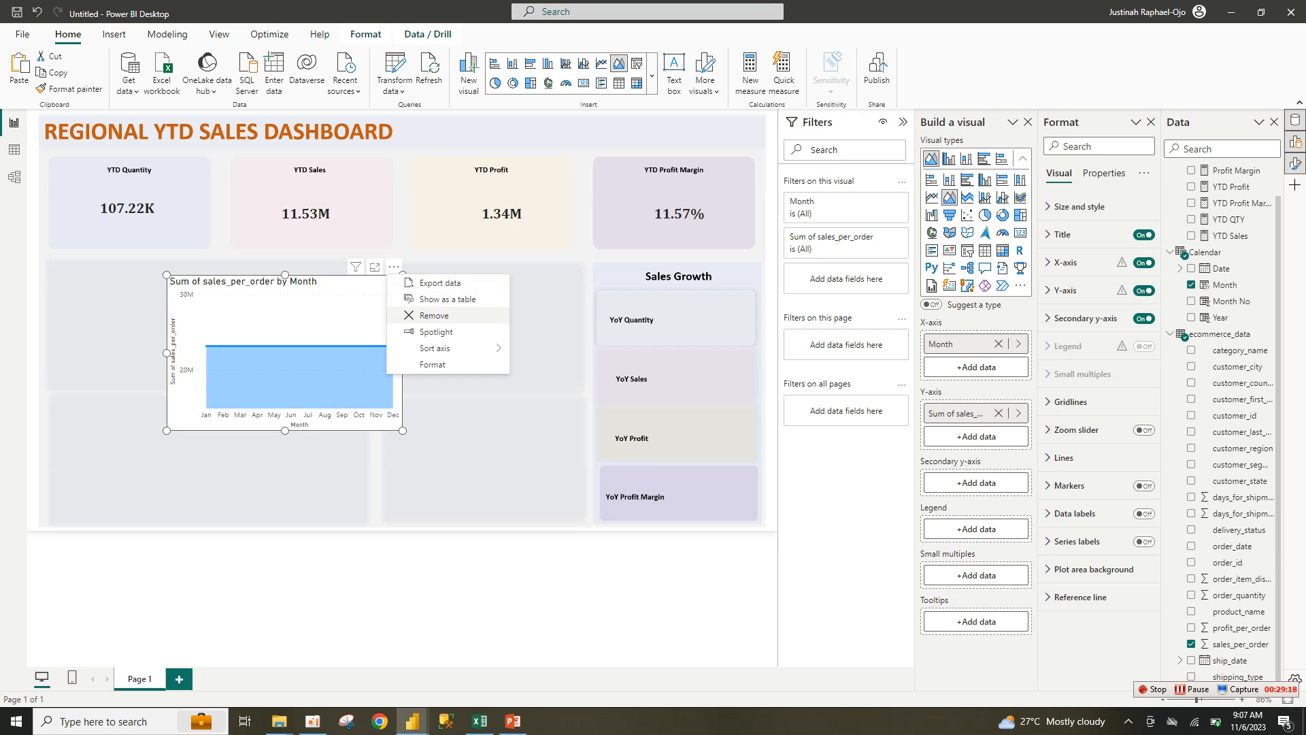
click(433, 315)
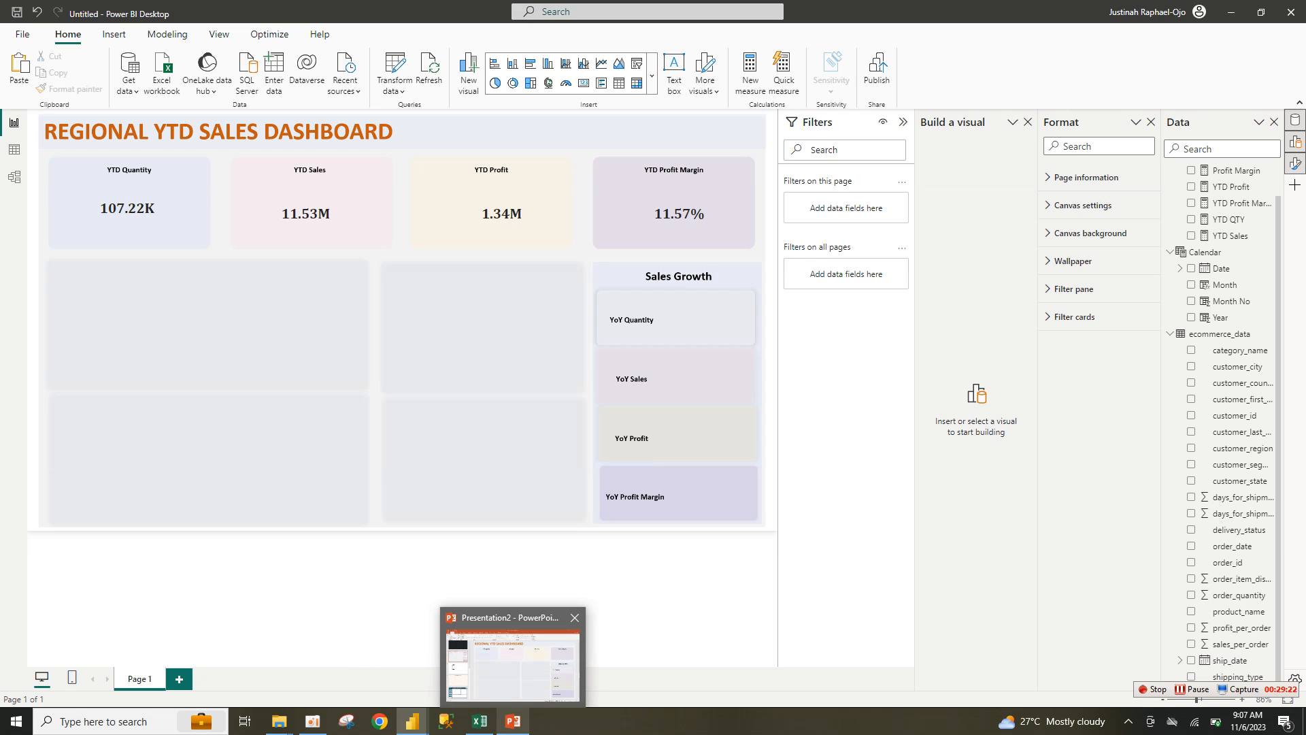
Step: Compare against the finished ytd report, then collapse the Filters pane in Untitled to widen the canvas
mouse_move(480, 721)
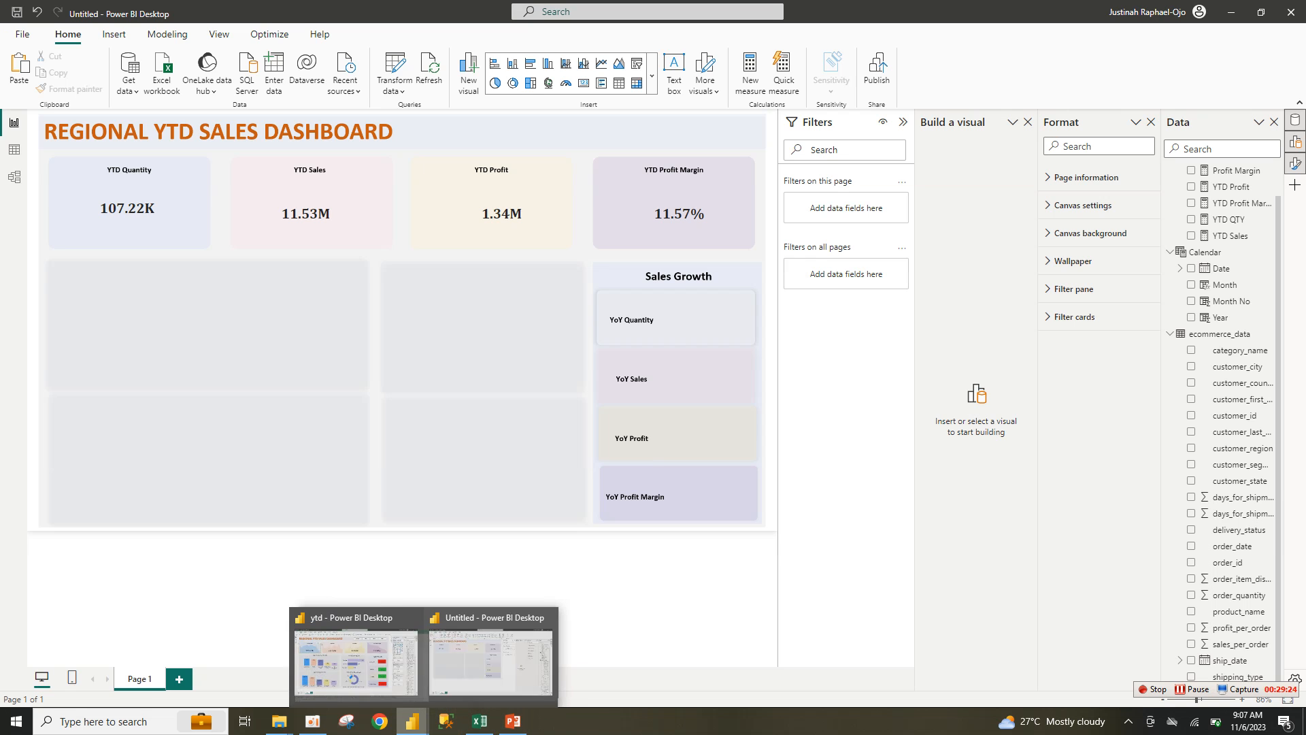
click(338, 657)
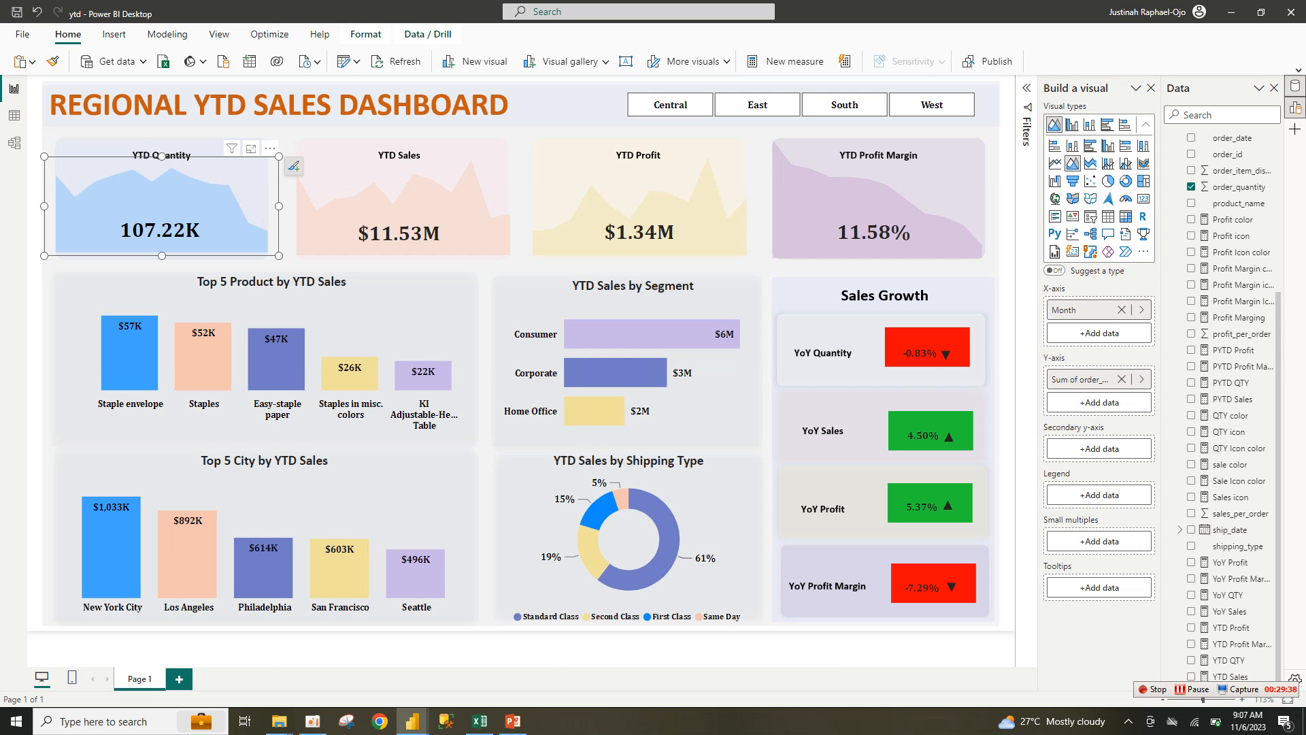
mouse_move(413, 721)
click(486, 657)
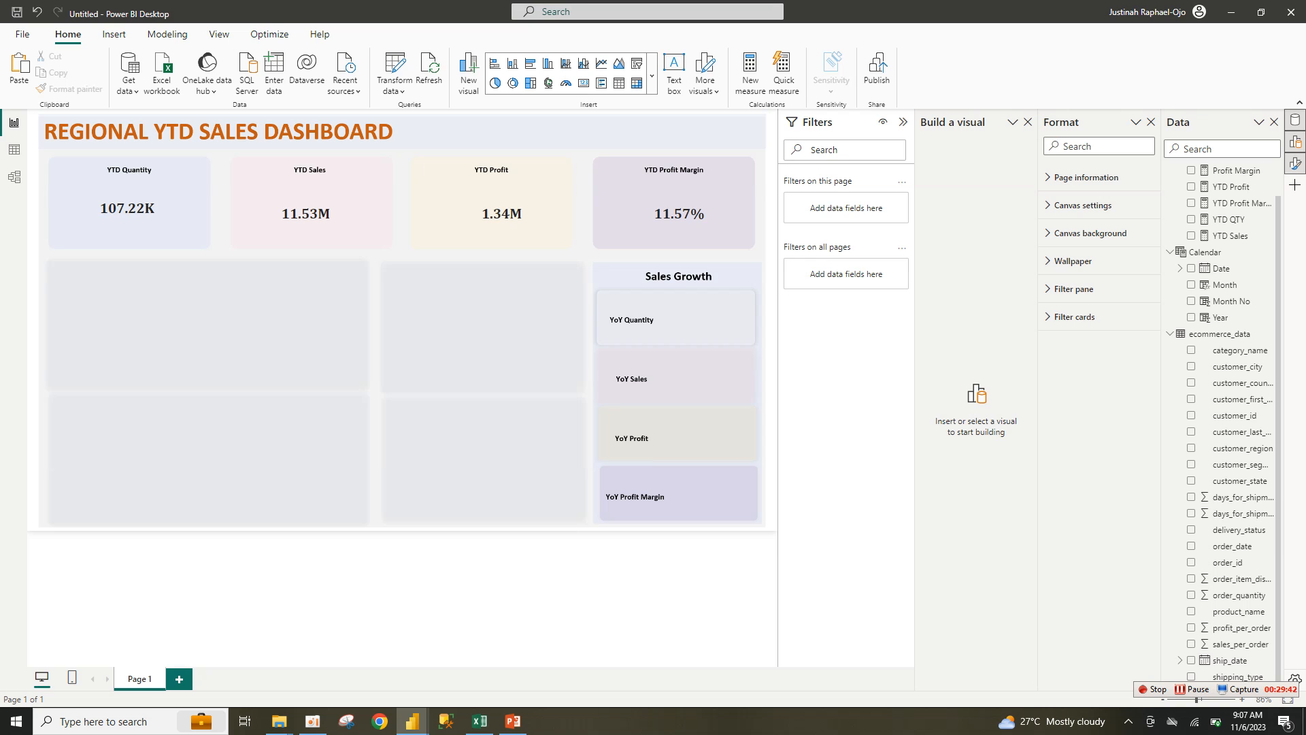
click(903, 121)
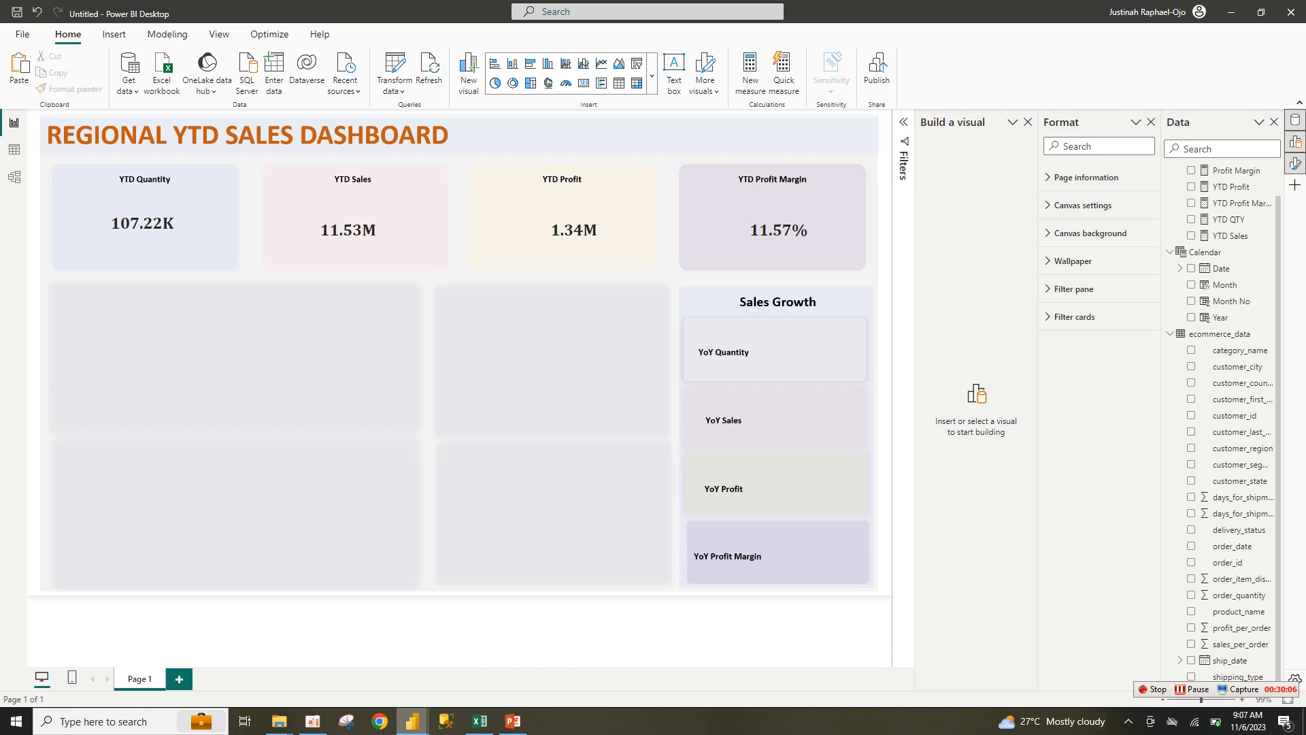
Step: Select the whole PYTD QTY formula in the finished ytd report for copying
mouse_move(412, 721)
click(333, 656)
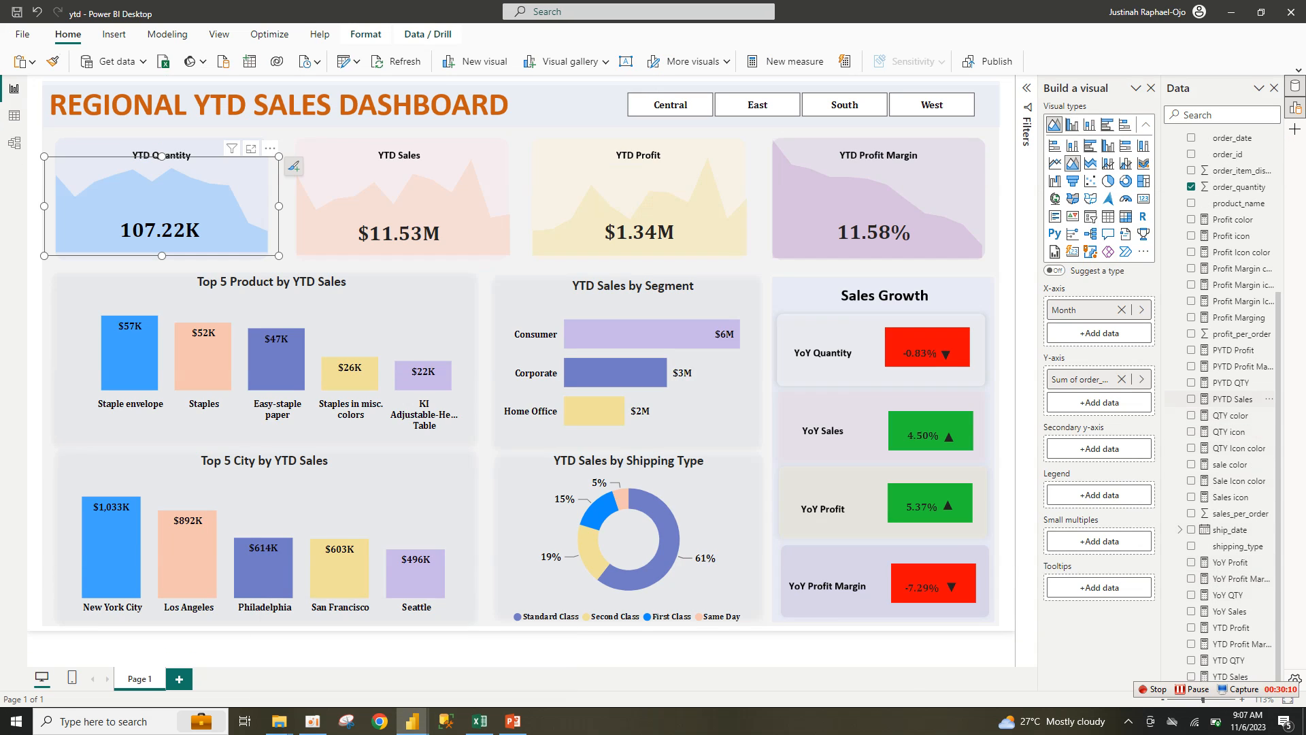
double_click(1231, 383)
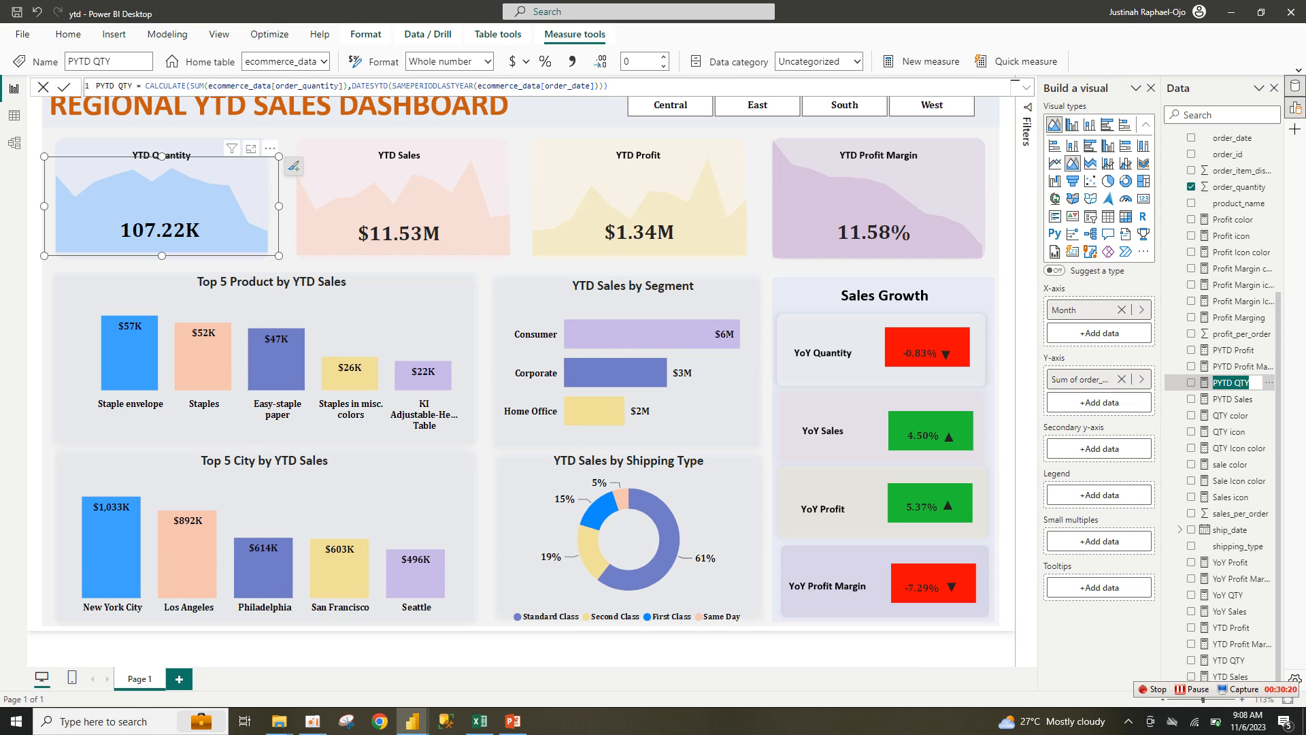
key(Escape)
drag(96, 87, 608, 86)
key(ctrl+c)
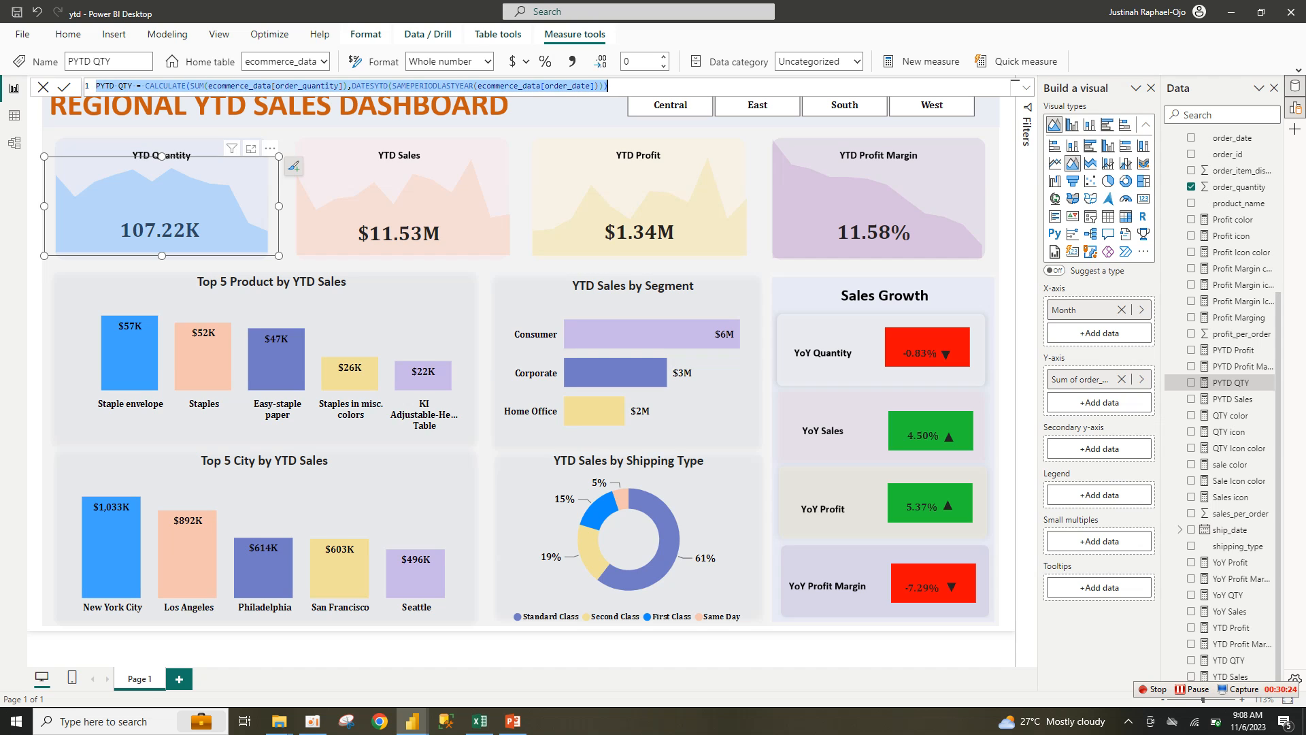
Step: Start a new blank measure in the Untitled report from the Data pane
mouse_move(412, 720)
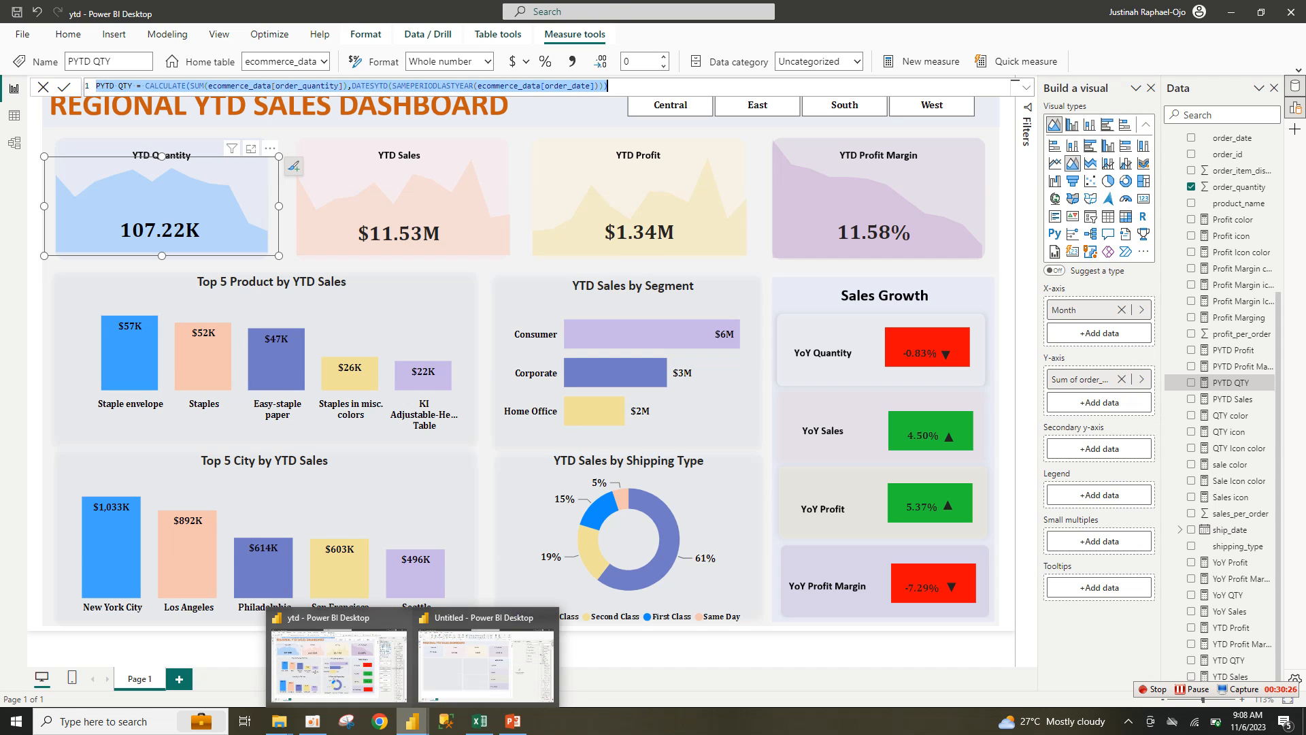
click(484, 681)
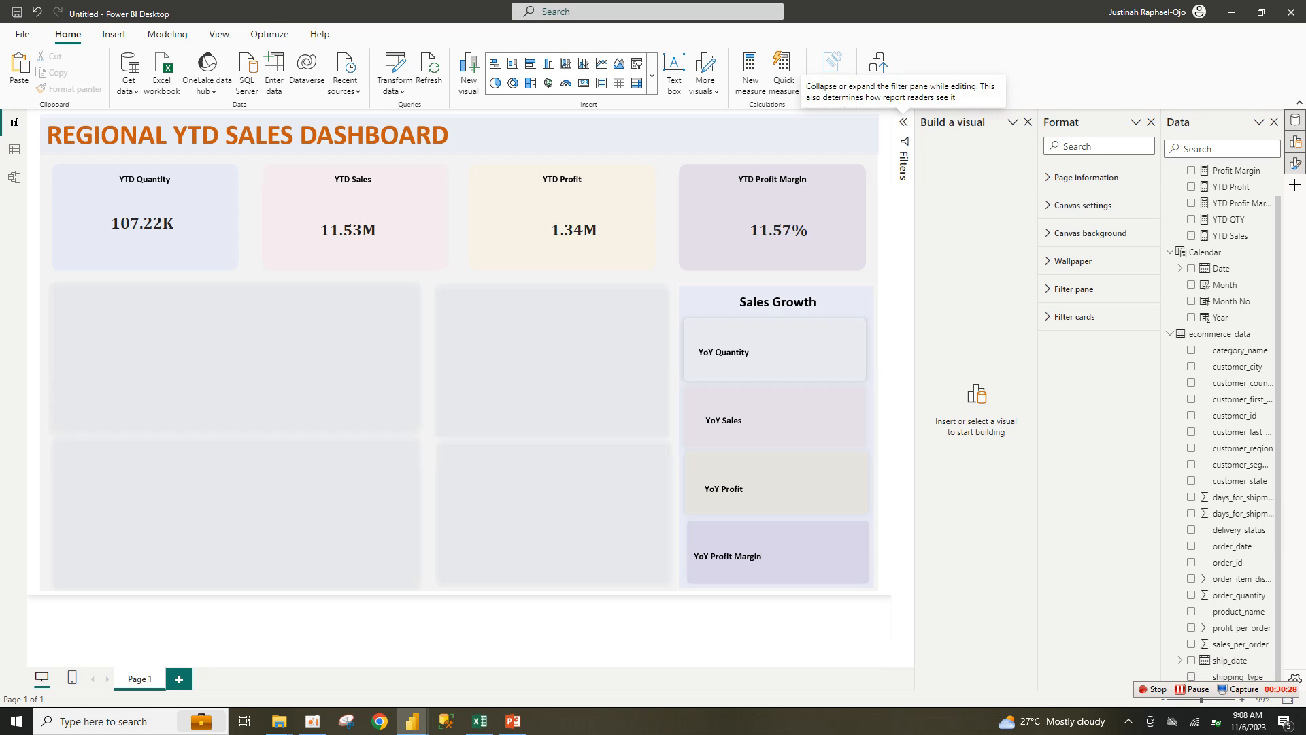
click(1269, 170)
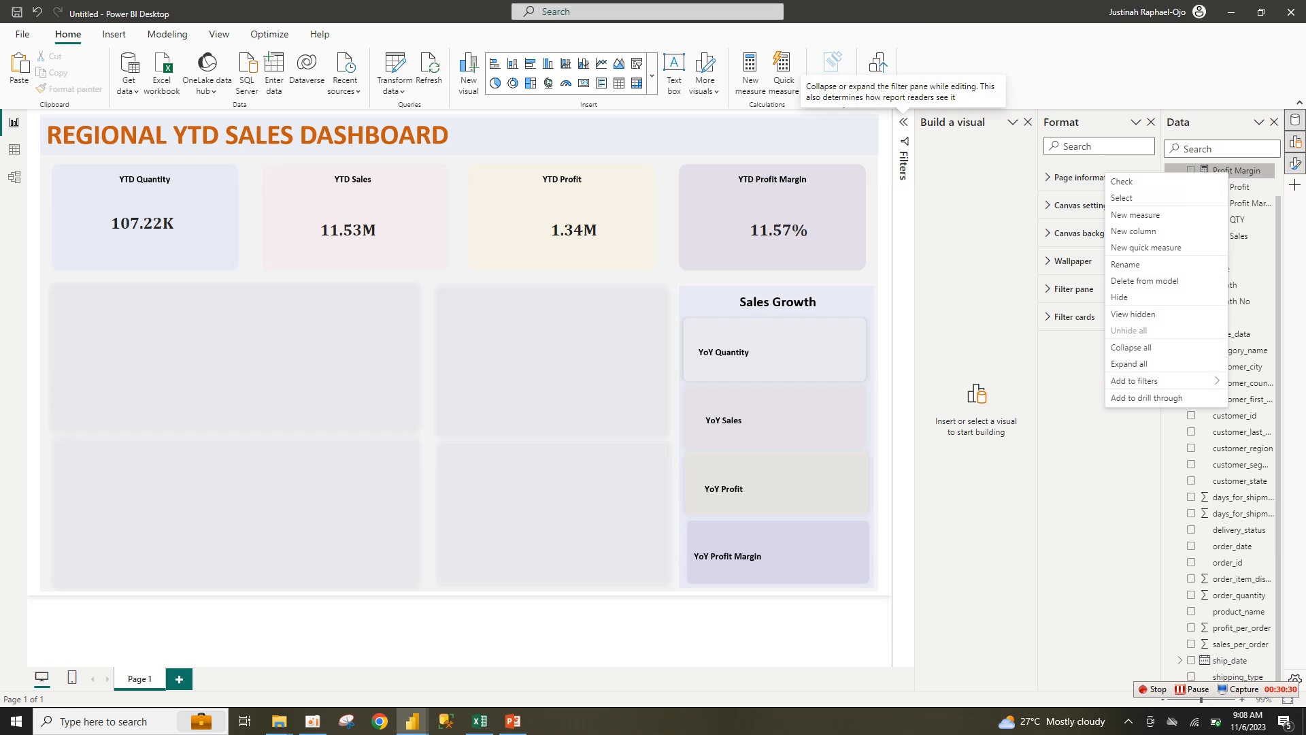
click(1148, 215)
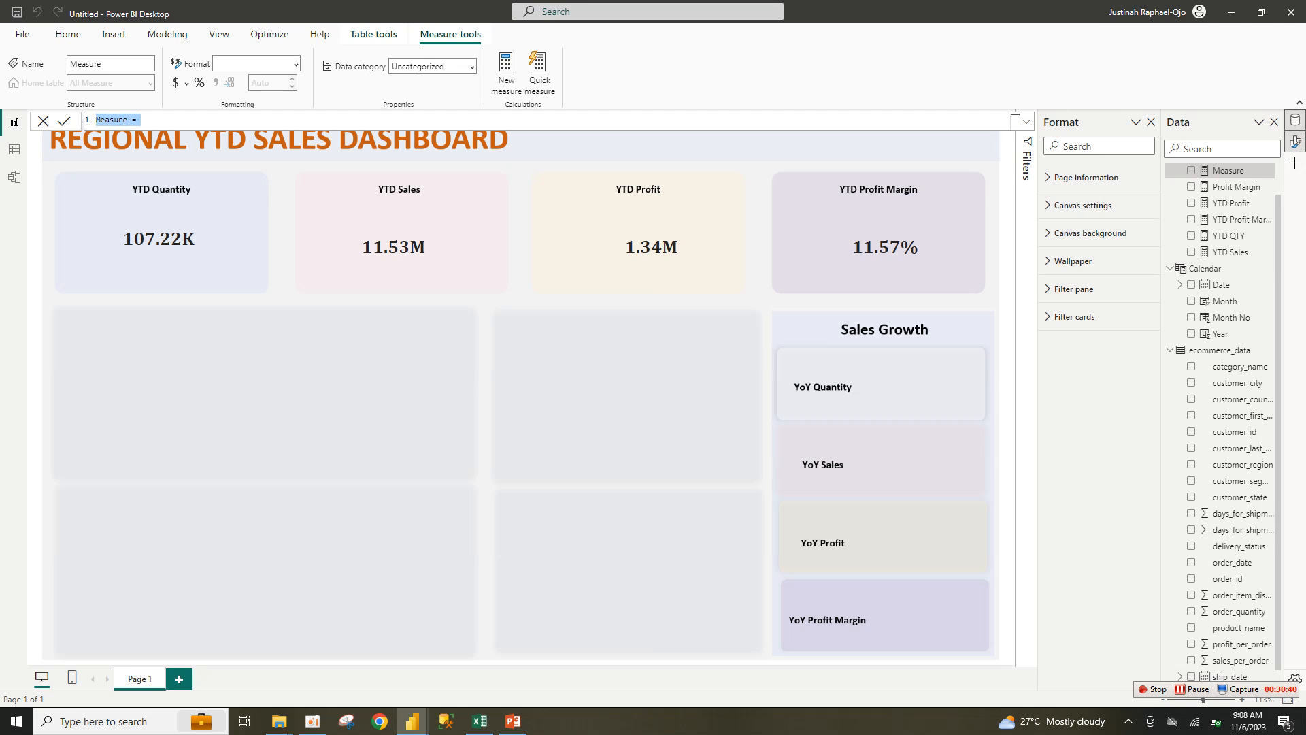
Step: Paste the PYTD QTY formula into the new measure, deleting the leftover 'Measure = ' prefix
click(141, 120)
key(ctrl+v)
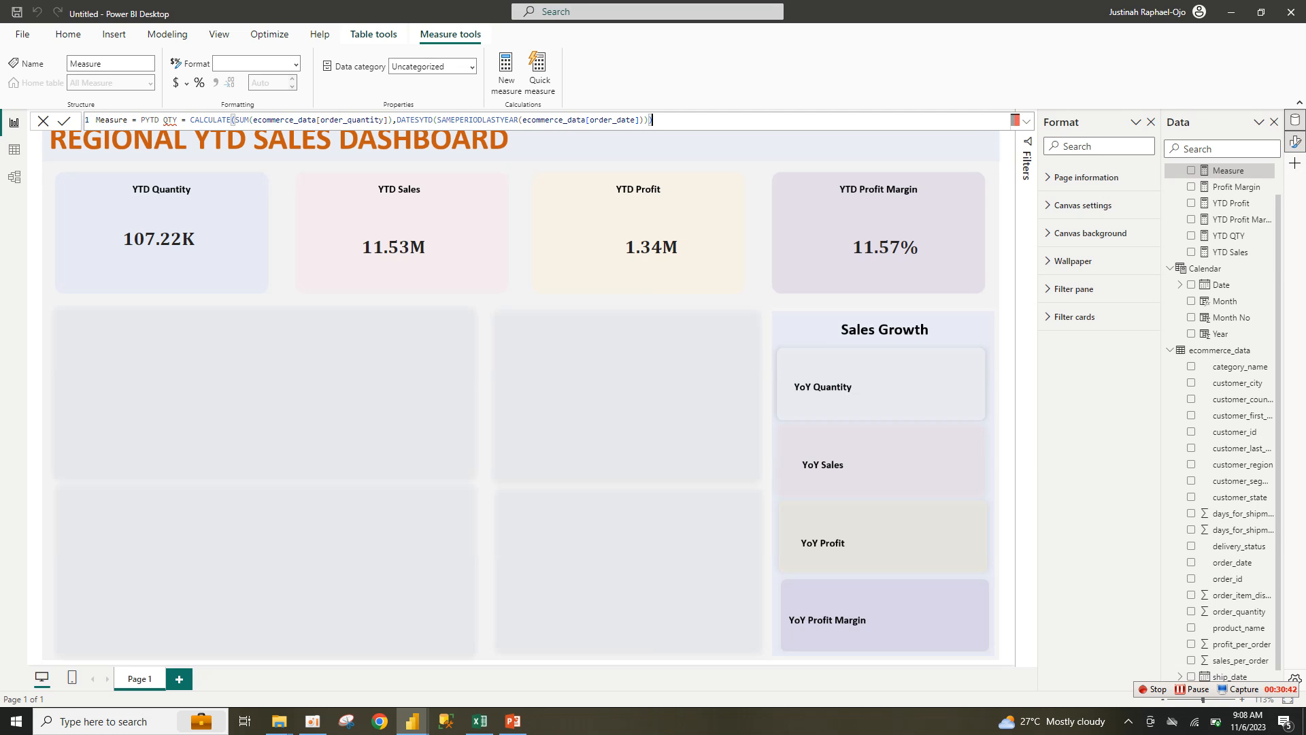
drag(141, 120, 96, 121)
key(BackSpace)
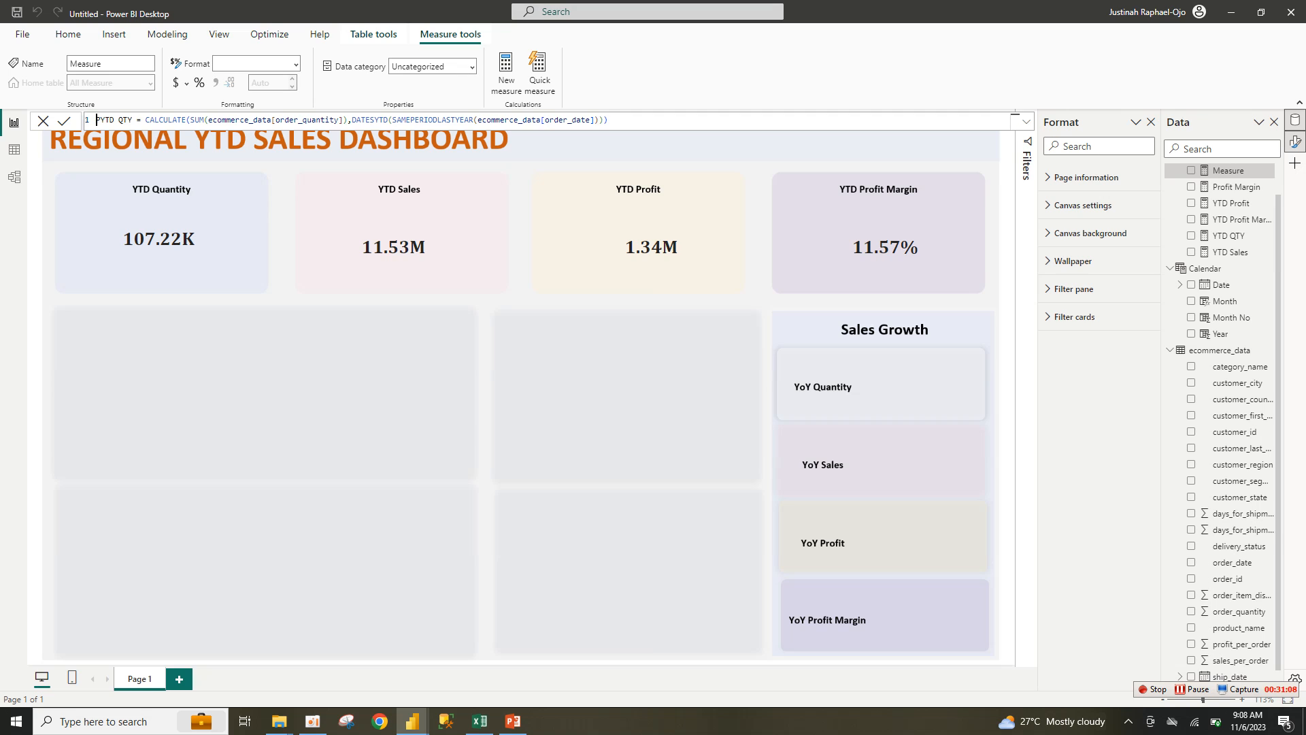
click(608, 121)
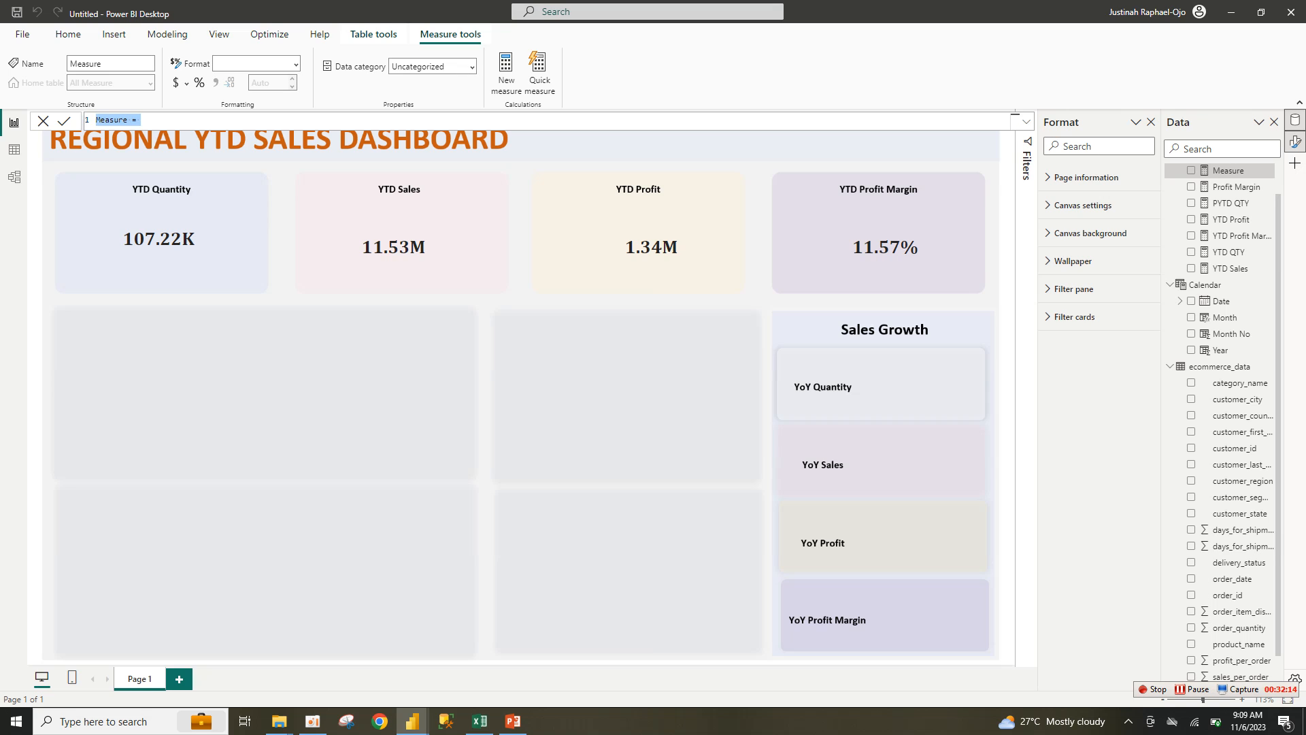
Step: Create PYTD Sales from the PYTD QTY template, summing sales_per_order instead of quantity
key(ctrl+v)
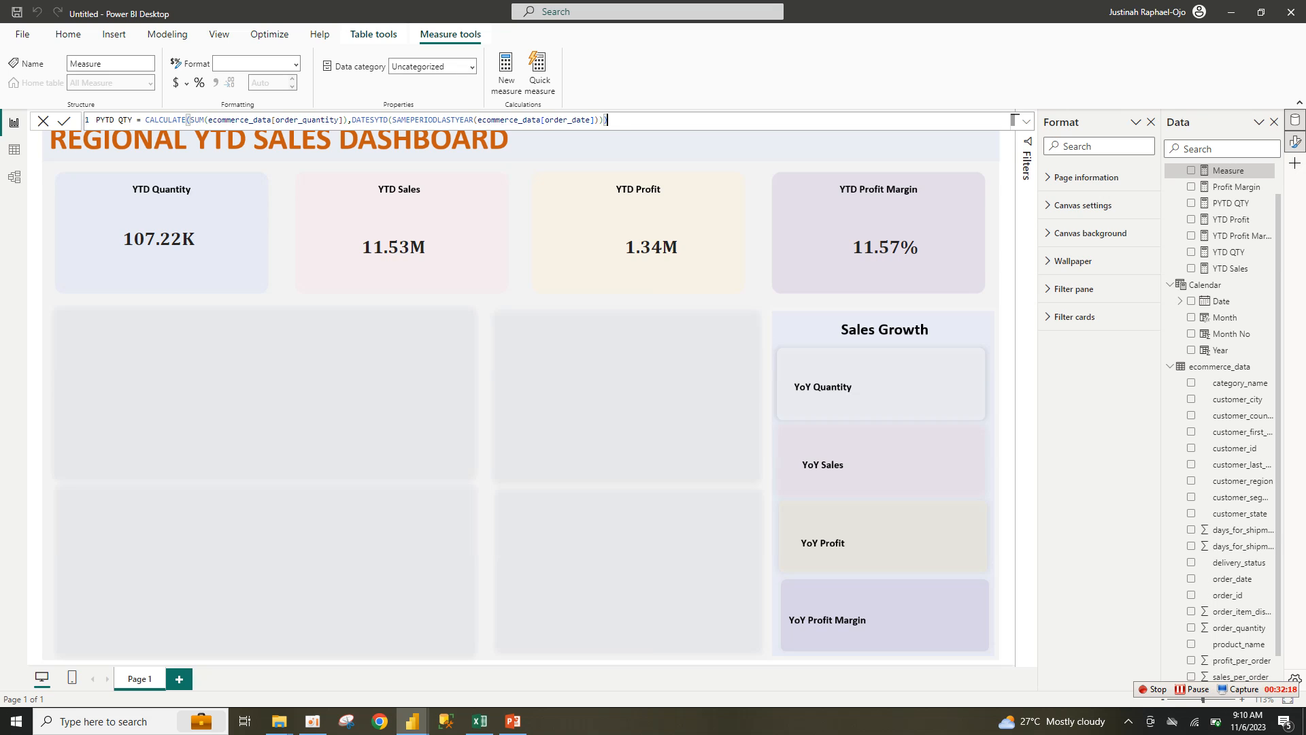
drag(132, 120, 118, 120)
text(Sales)
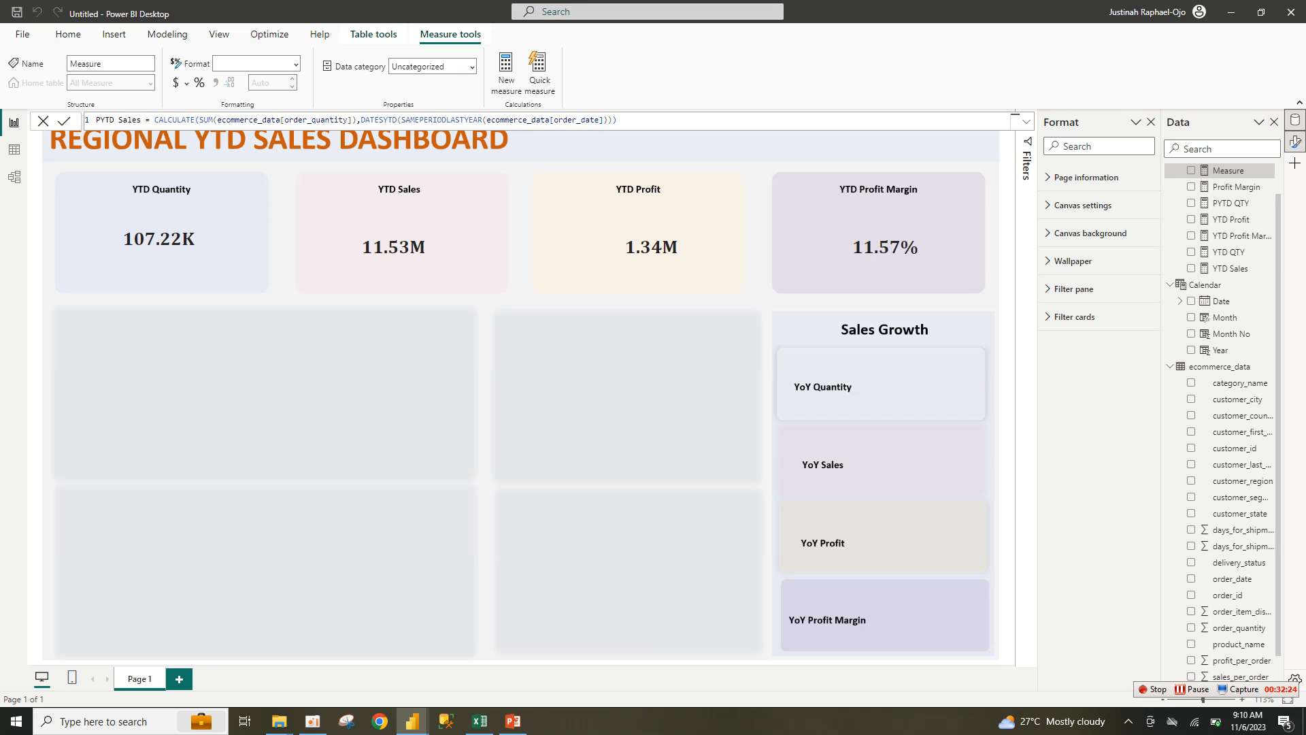
drag(352, 119, 221, 120)
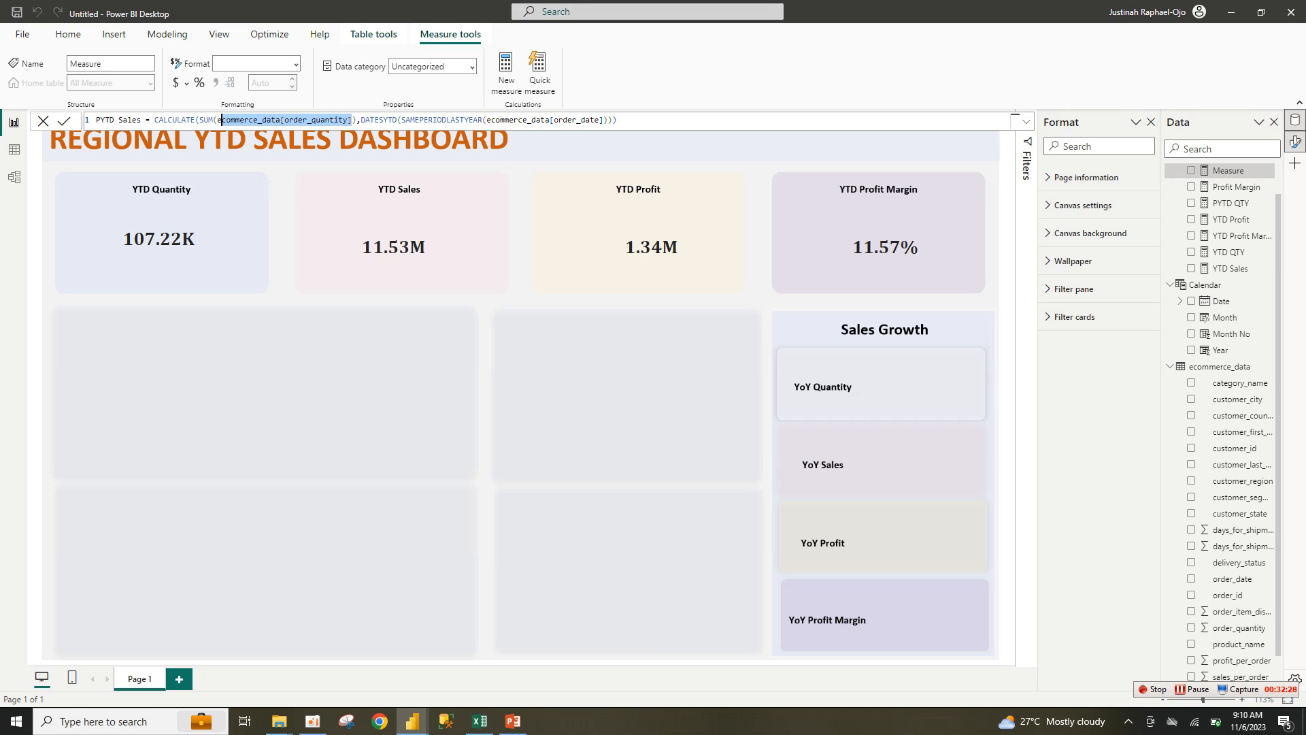
text(sal)
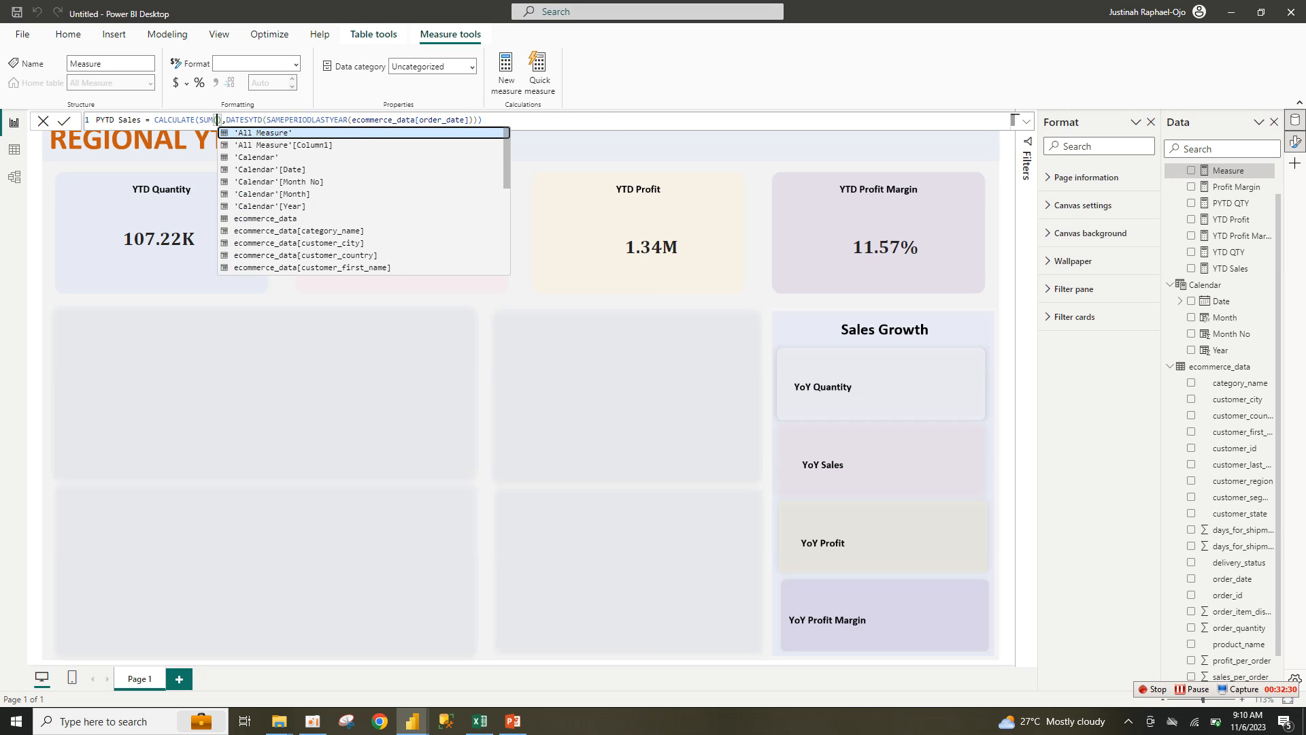
text(e)
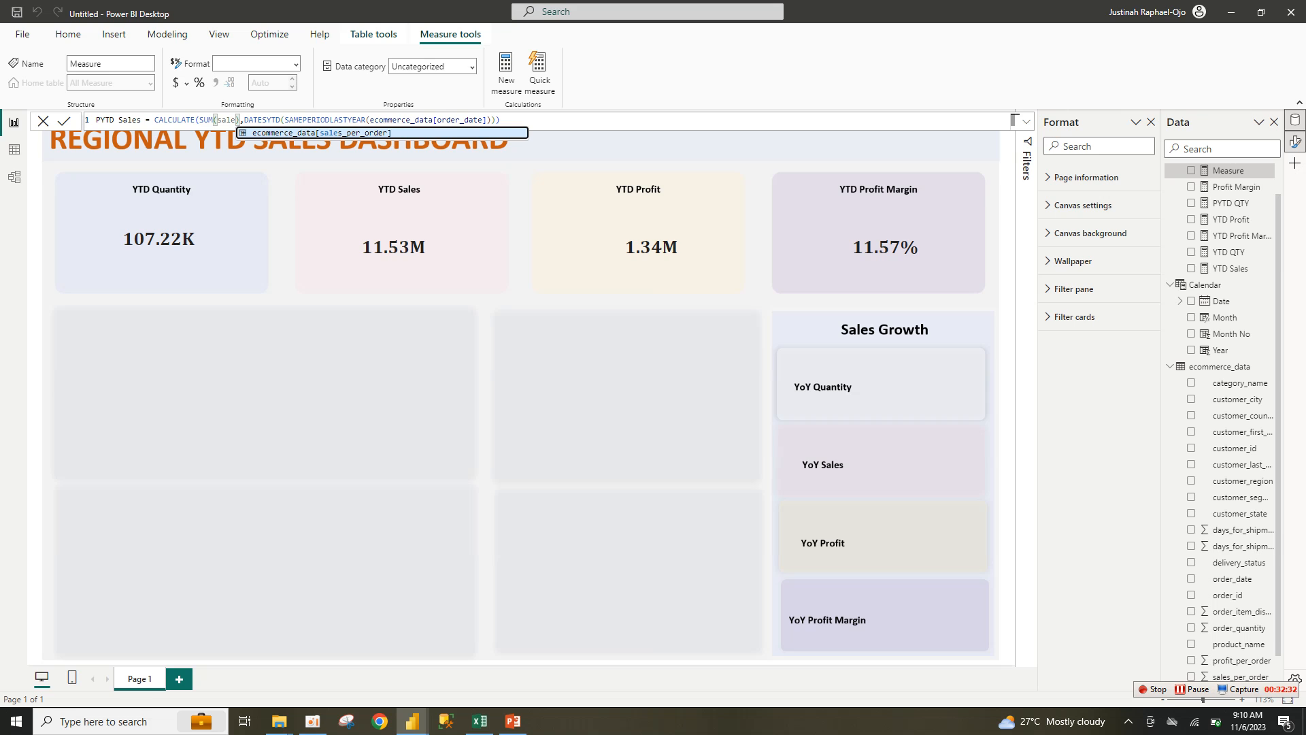
key(Tab)
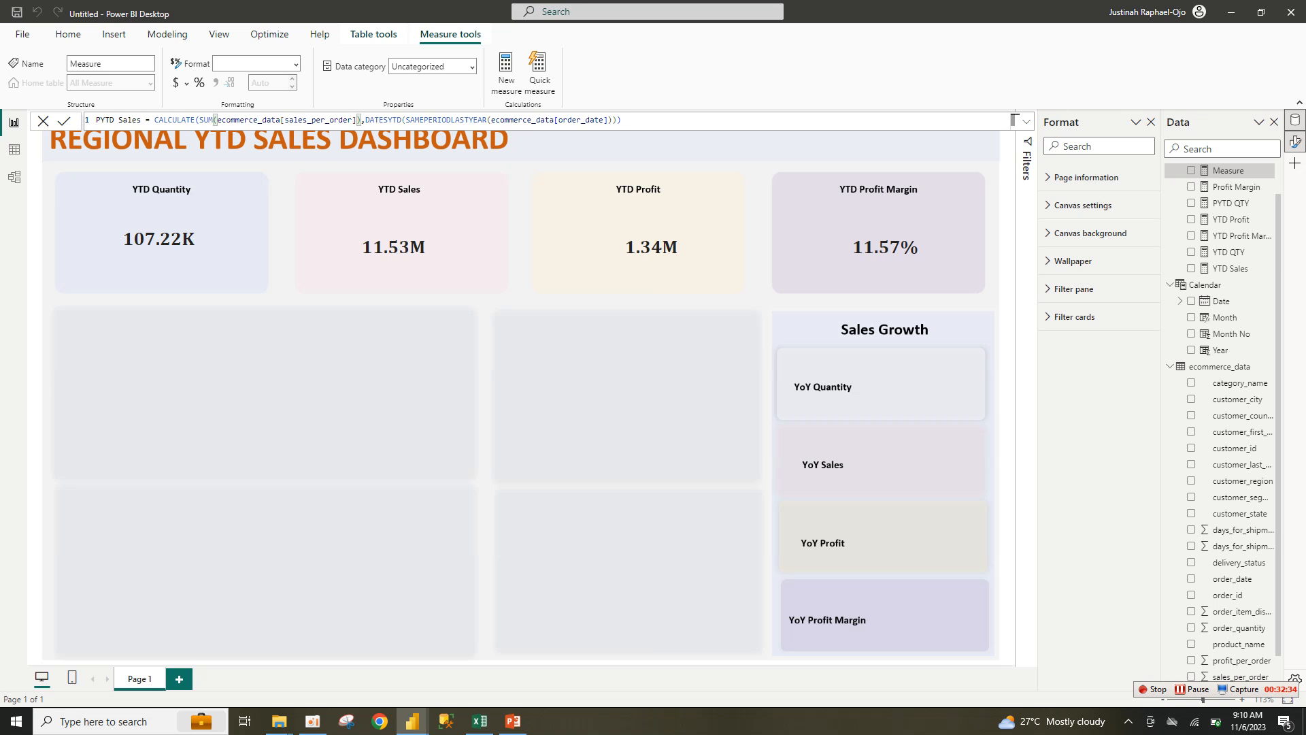
key(Return)
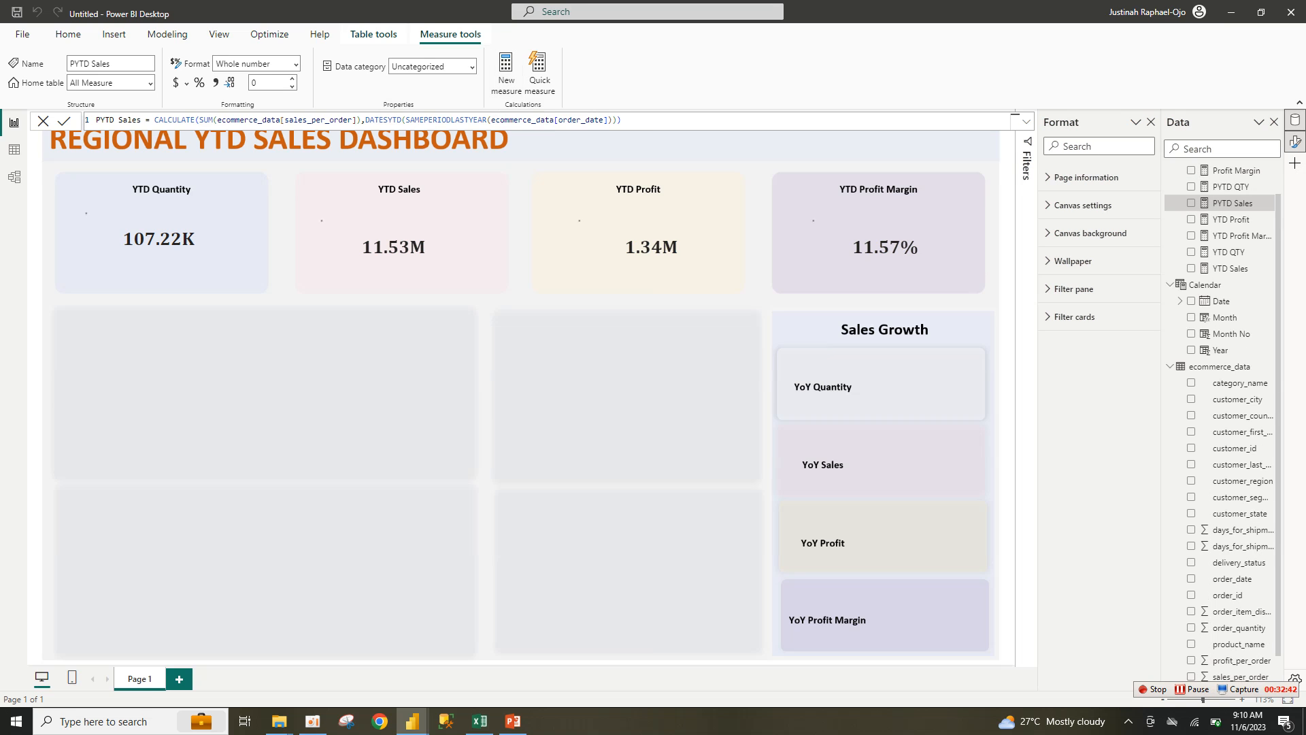
Step: Create PYTD Profit summing profit_per_order, removing the extra closing bracket
click(506, 74)
key(ctrl+a)
text(PYTD QTY = CALCULATE(SUM(ecommerce_data[order_quantity]),DATESYTD(SAMEPERIODLASTYEAR(ecommerce_data[order_date]))))
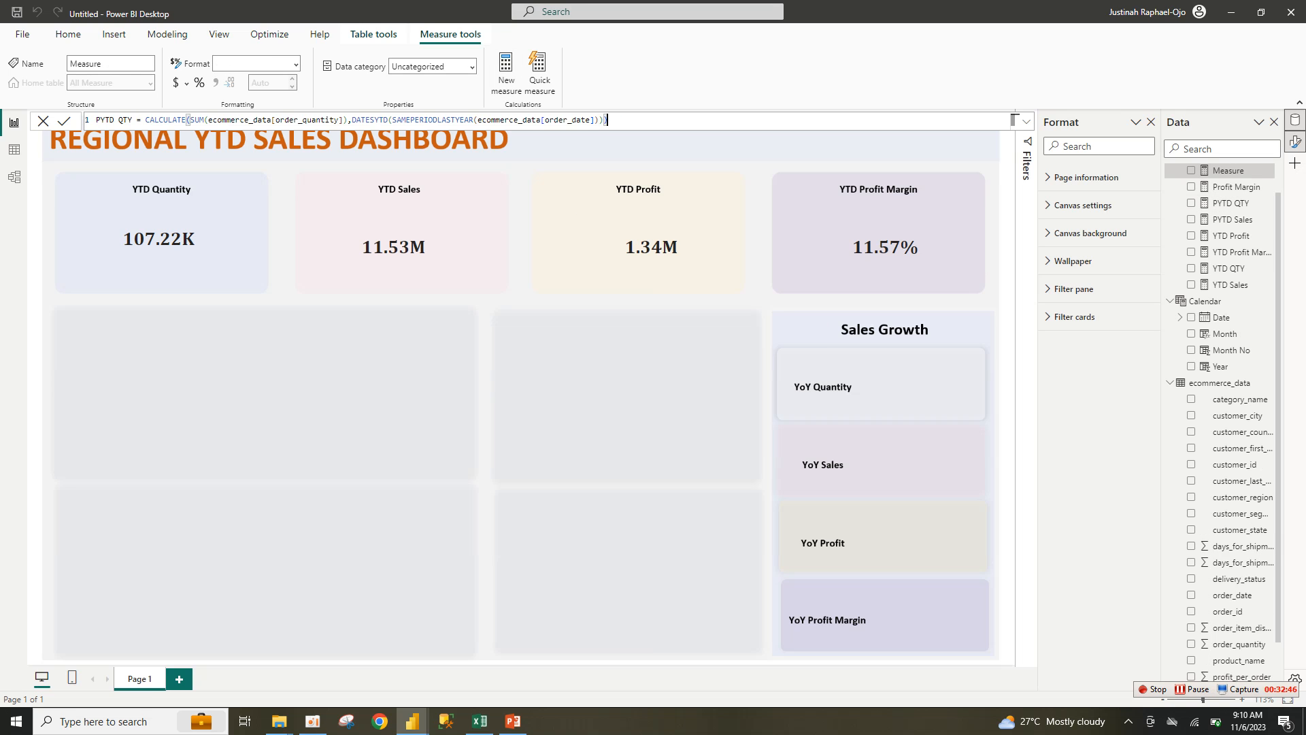
drag(127, 120, 136, 120)
key(BackSpace)
key(BackSpace)
key(BackSpace)
text(P)
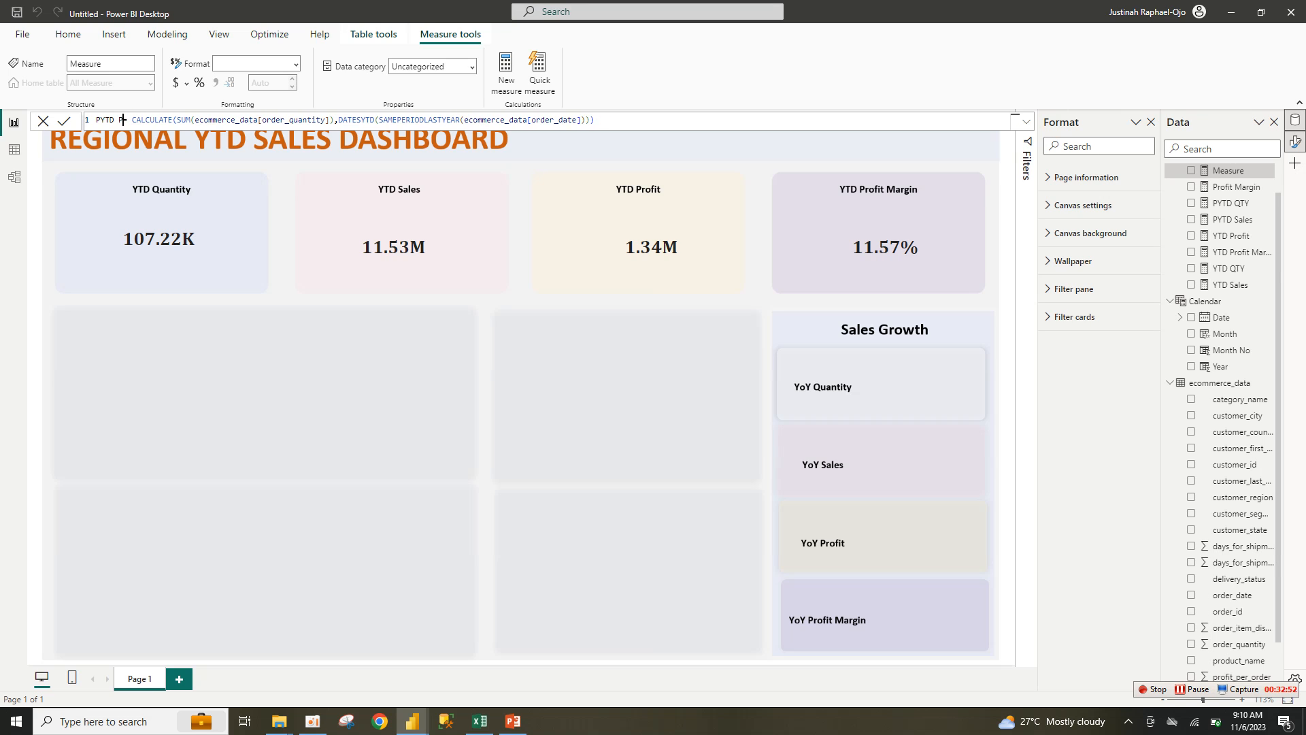
text(rofit)
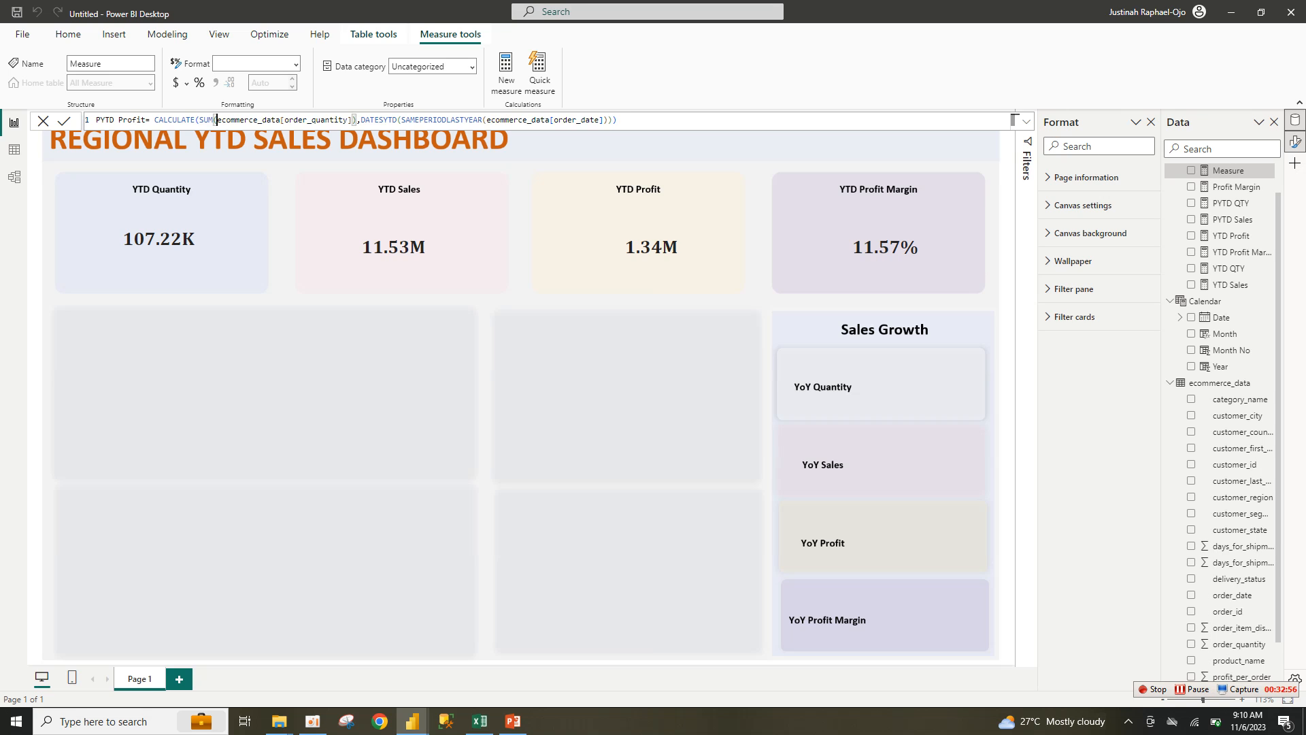
drag(217, 120, 347, 120)
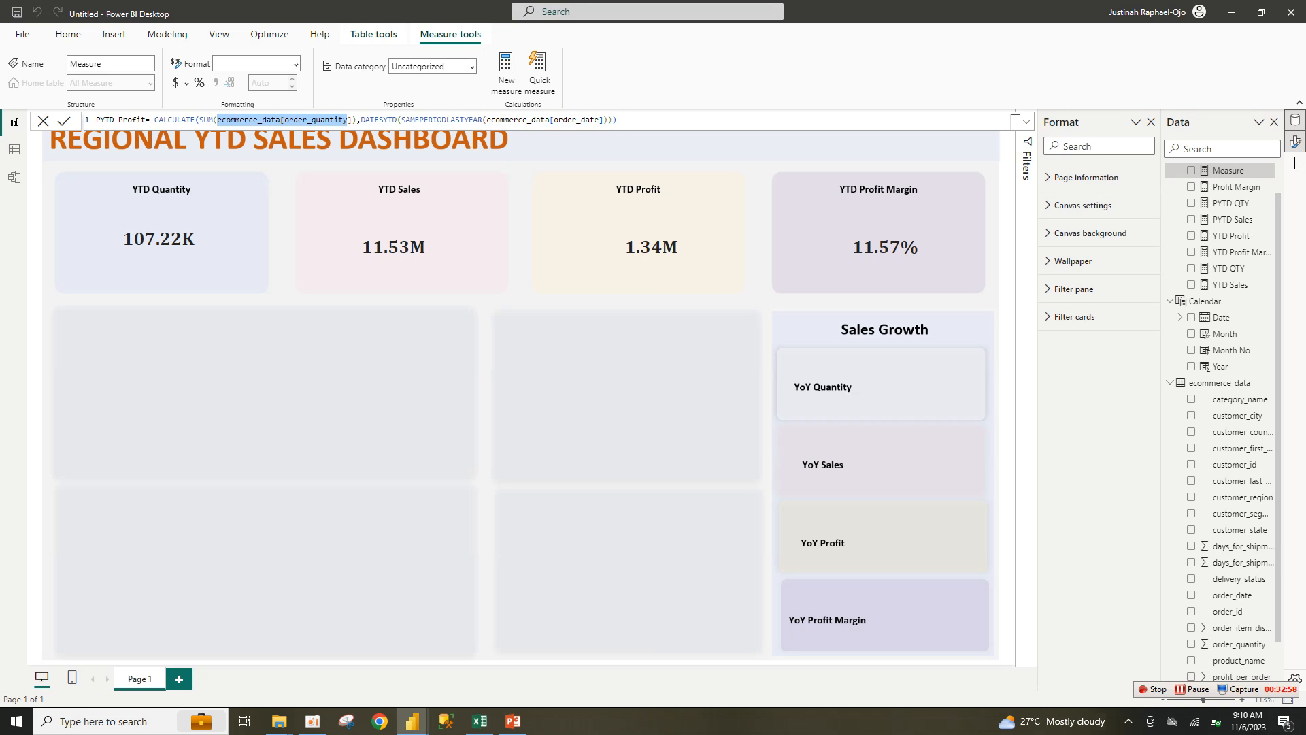
text(Profit)
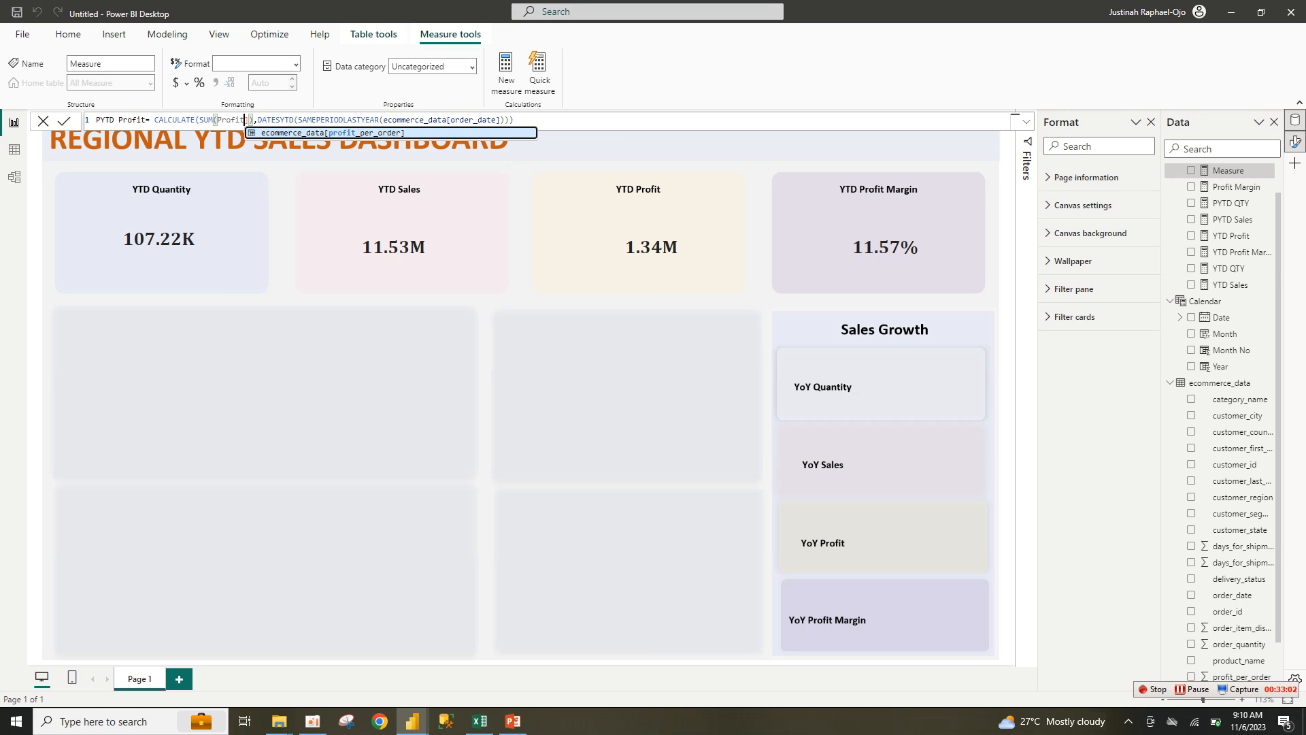
key(Tab)
key(Delete)
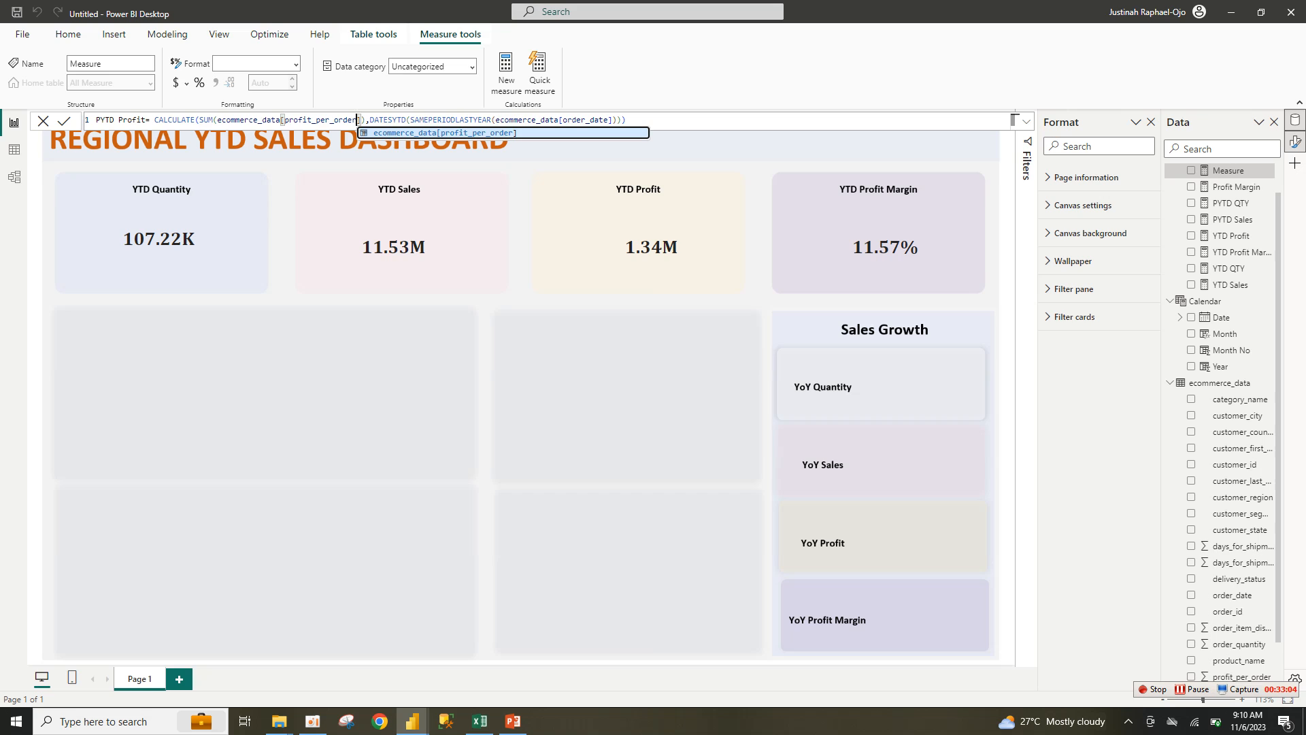
key(Right)
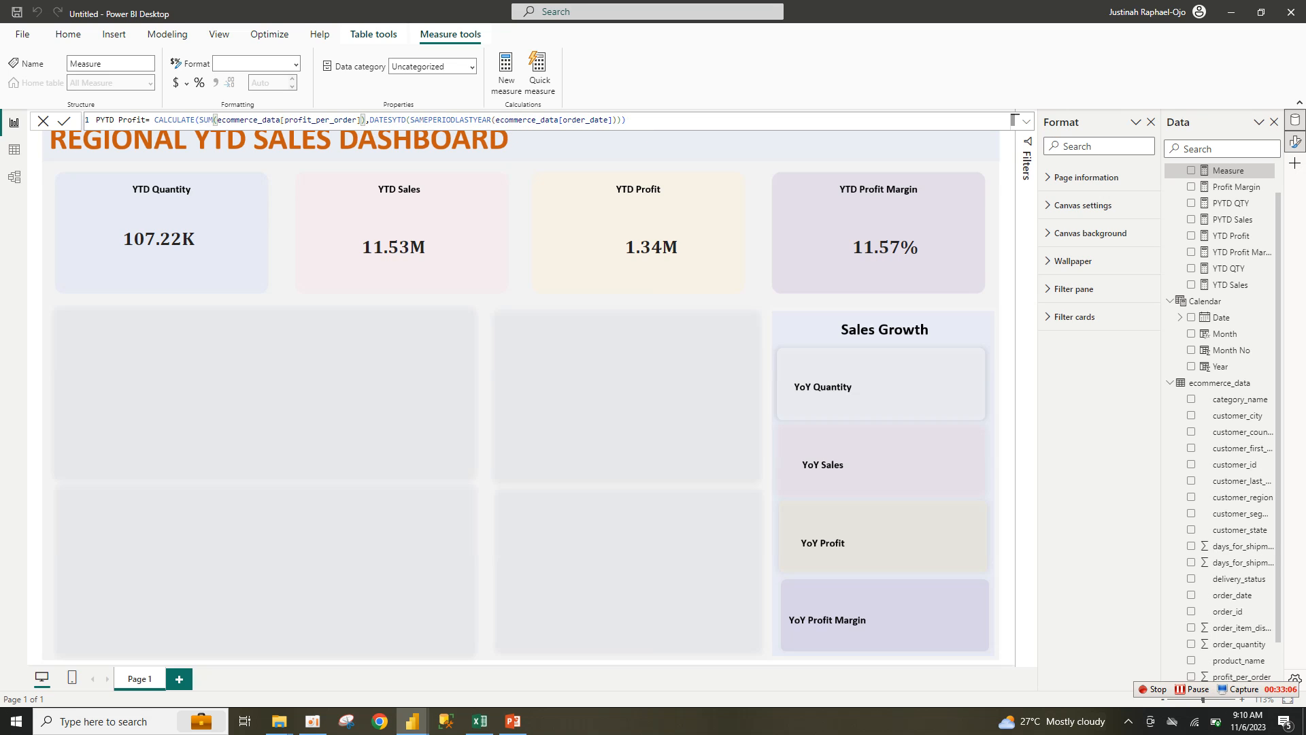
key(Return)
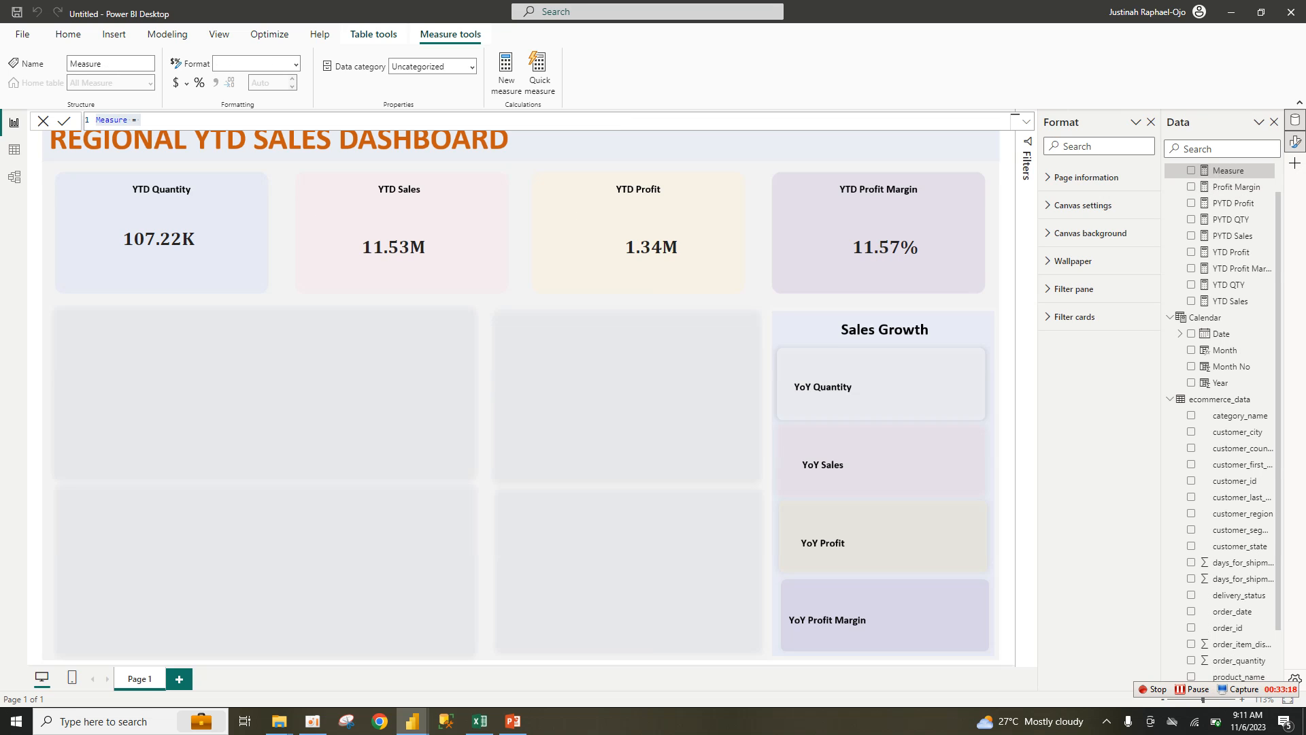
Step: Paste the PYTD Profit Margin formula, correct [Profit Marging] to [Profit Margin], and commit it
key(ctrl+a)
text(PYTD Profit Margin = CALCULATE([Profit Marging],DATESYTD(SAMEPERIODLASTYEAR(ecommerce_data[order_date]))))
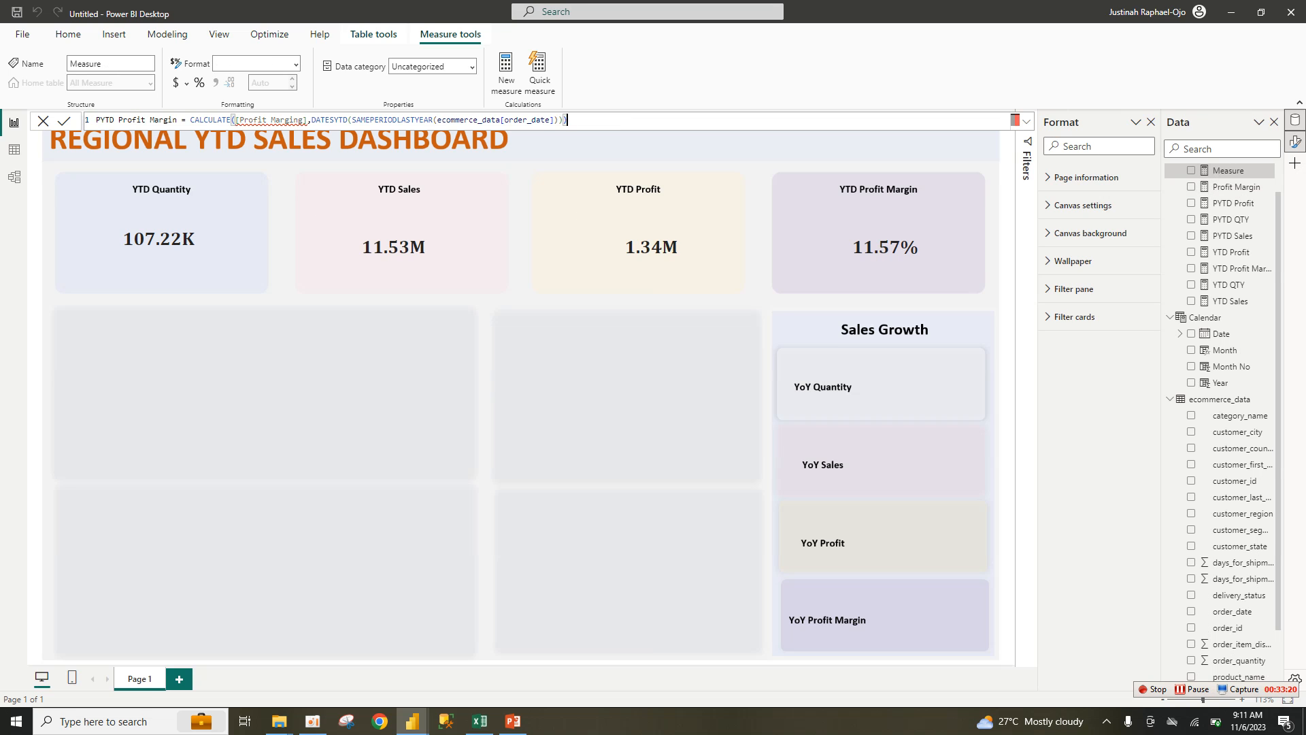
click(239, 120)
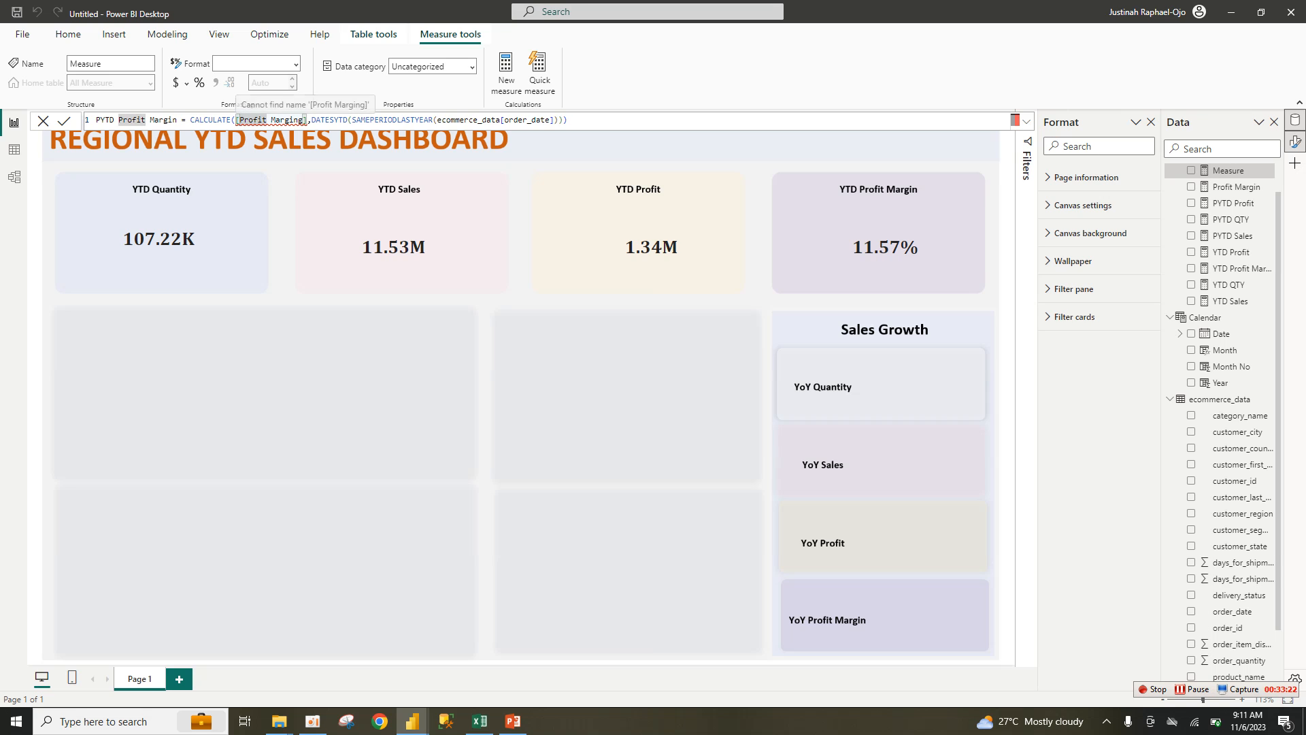
click(306, 120)
key(BackSpace)
key(BackSpace)
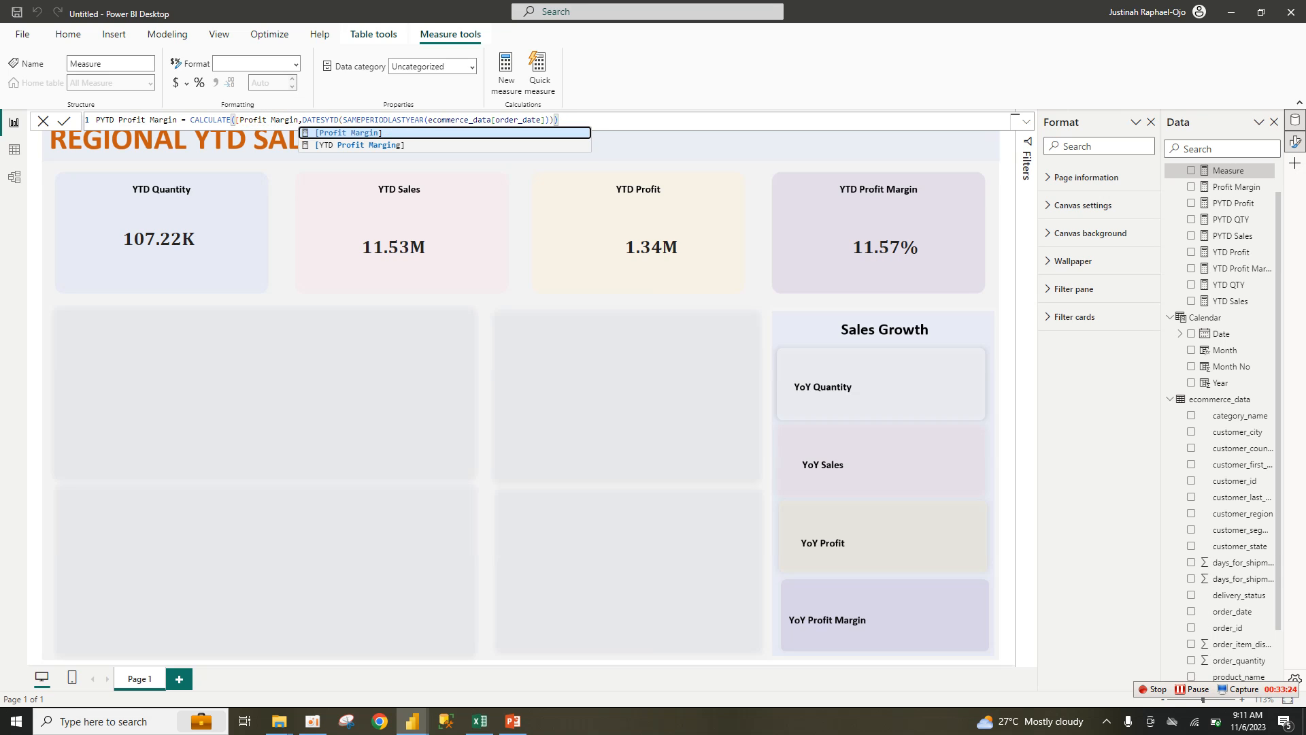
key(Tab)
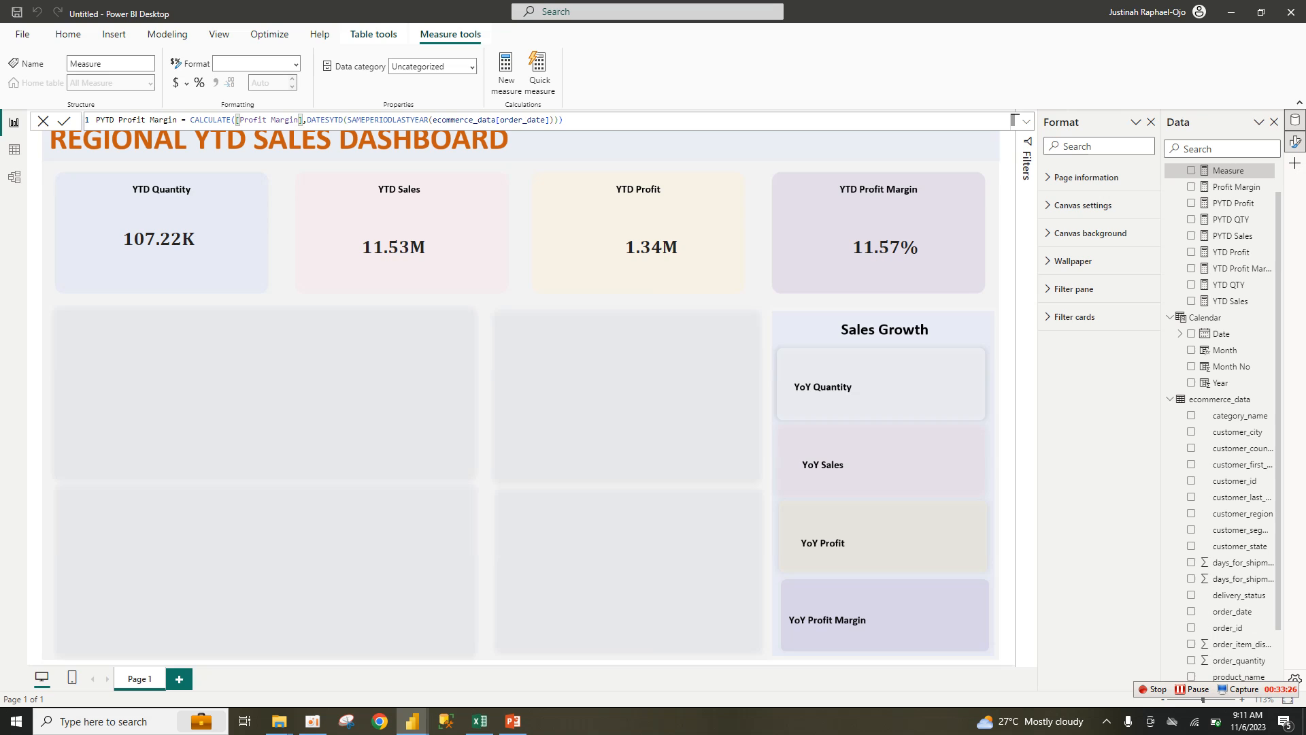
click(563, 120)
key(Return)
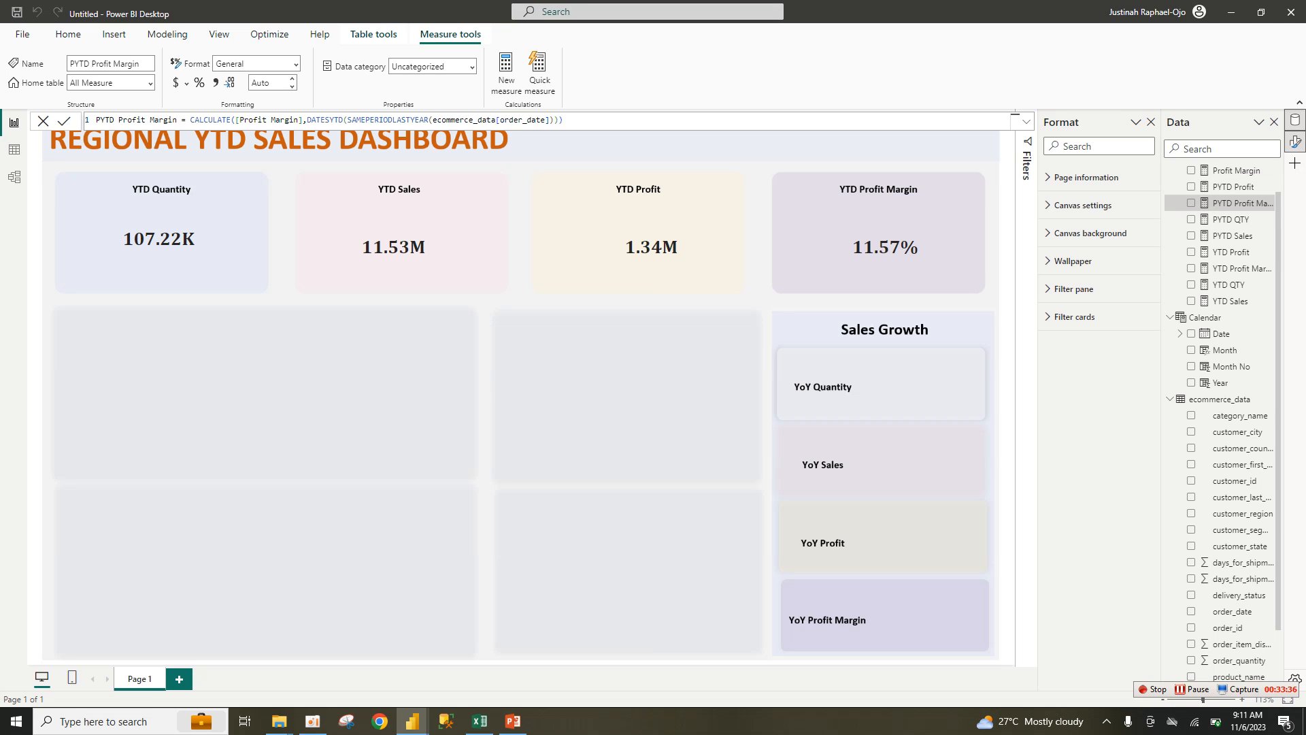
mouse_move(412, 721)
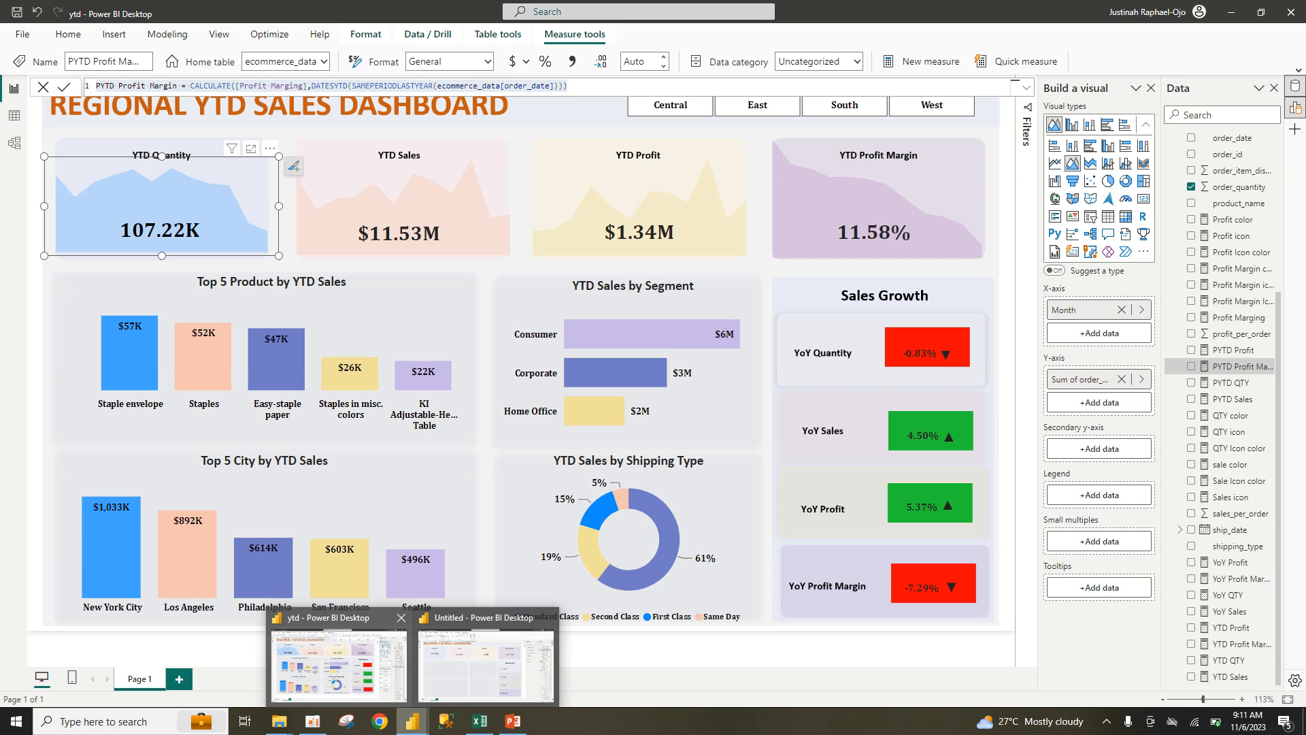
Step: Copy the YoY QTY formula from the finished ytd report
click(339, 665)
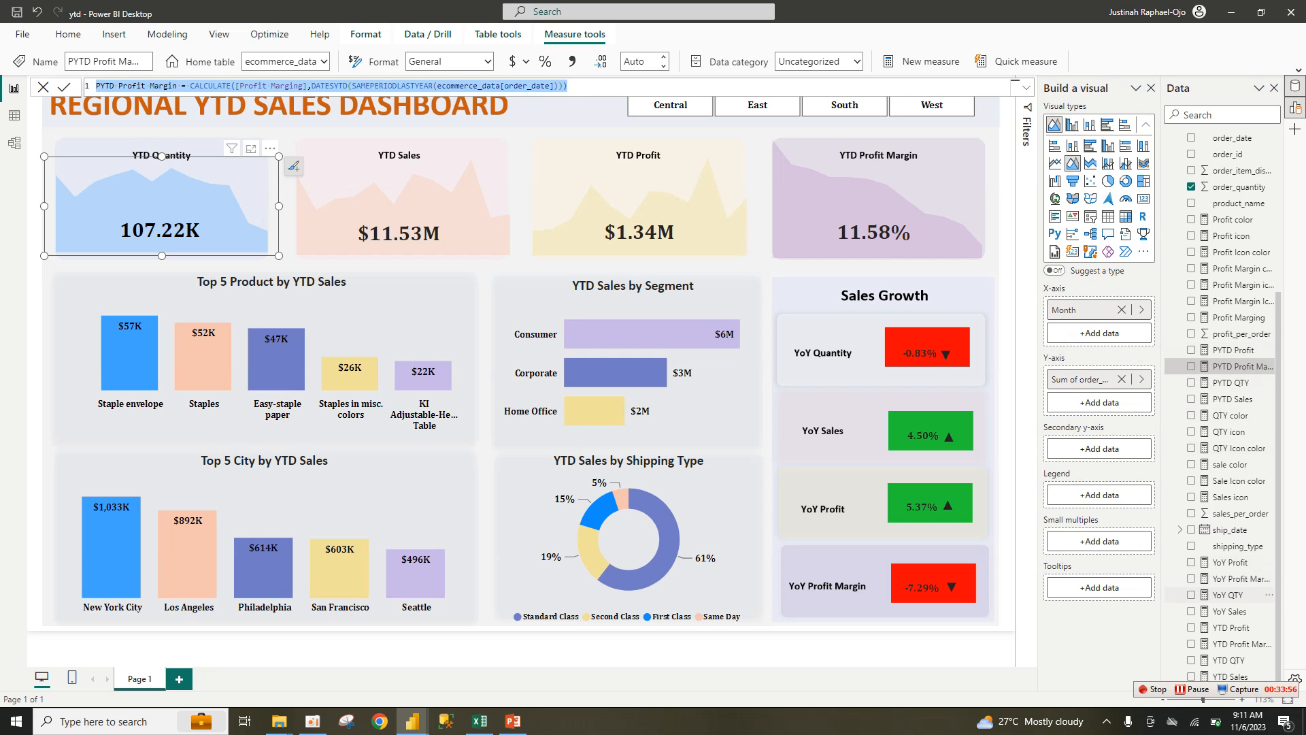
double_click(1227, 594)
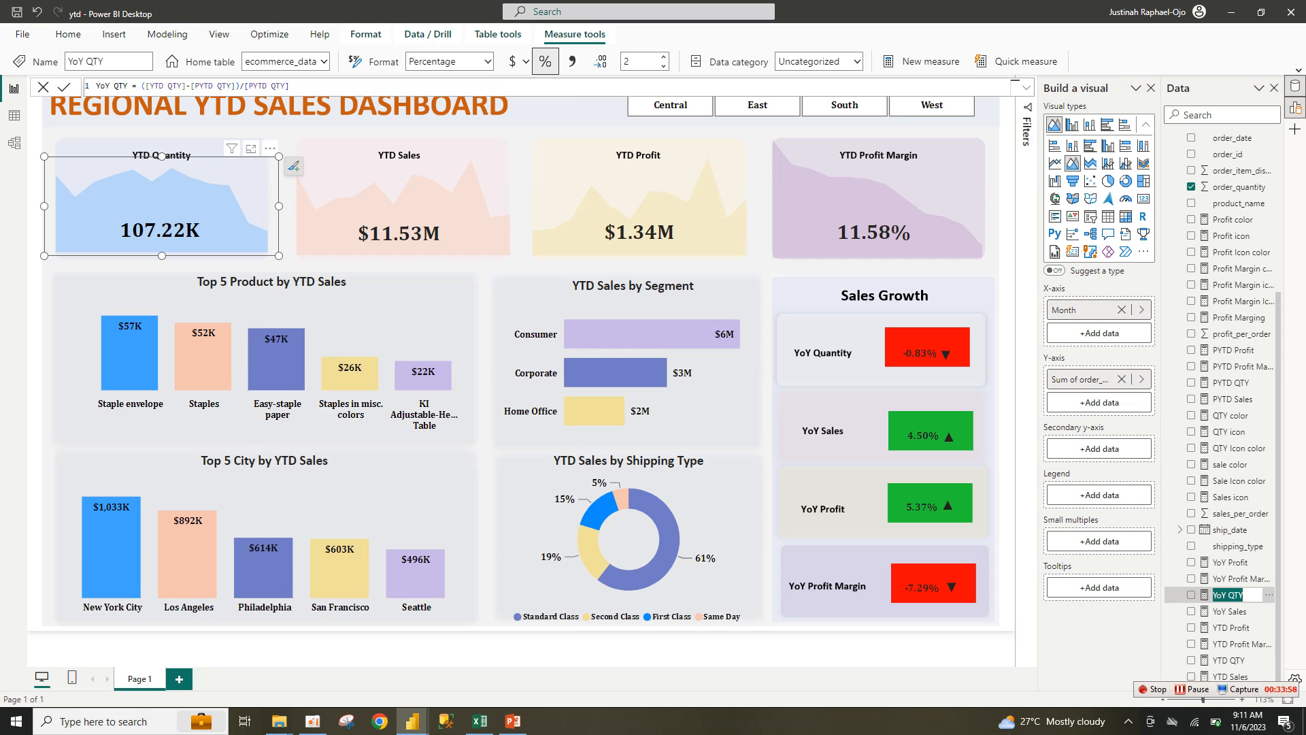
click(293, 87)
drag(96, 86, 290, 86)
key(ctrl+c)
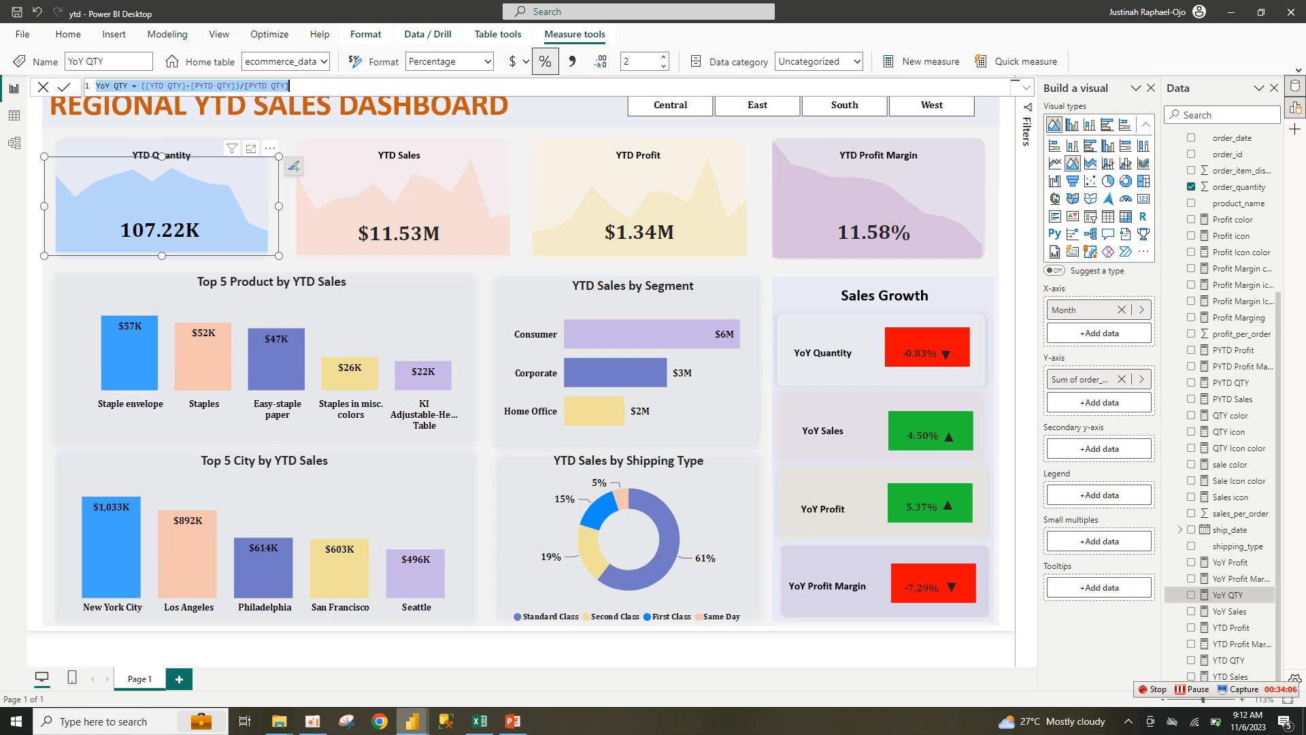
mouse_move(413, 721)
click(486, 660)
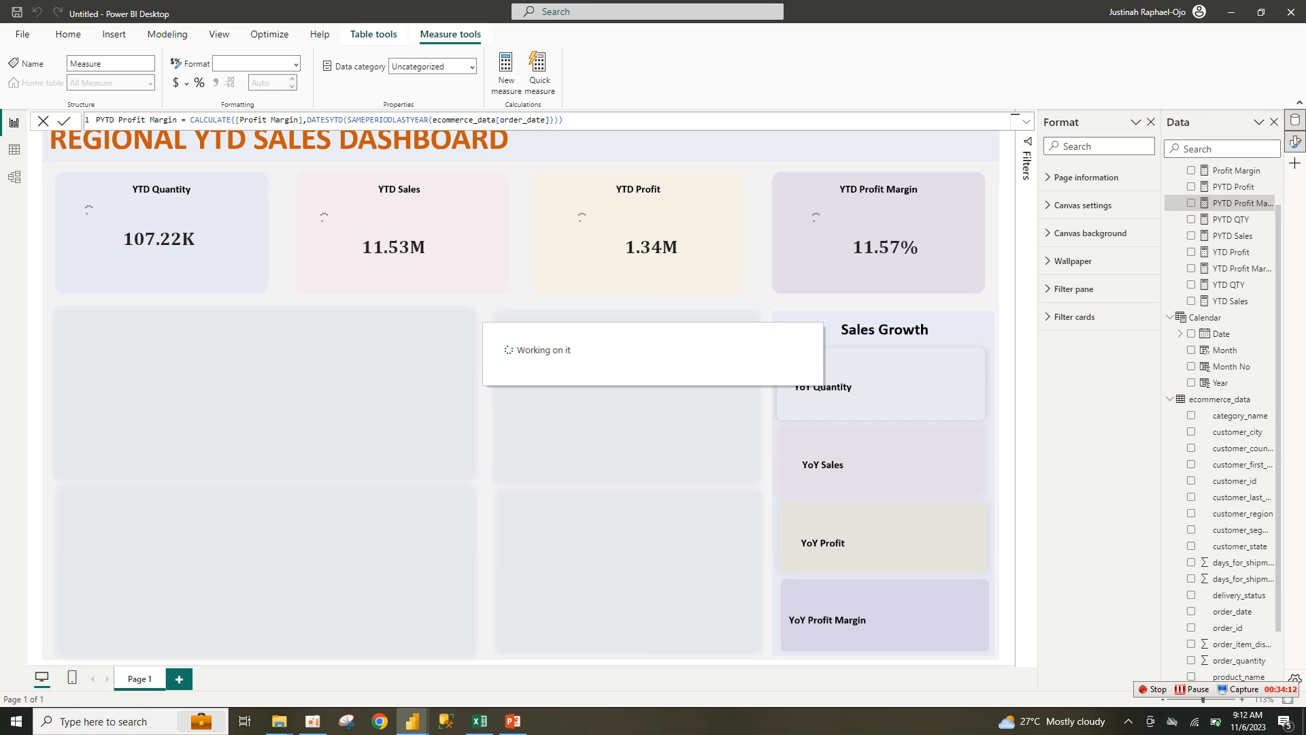
Step: Add YoY QTY = ([YTD QTY]-[PYTD QTY])/[PYTD QTY] to Untitled, formatted as a percentage
key(ctrl+a)
key(ctrl+v)
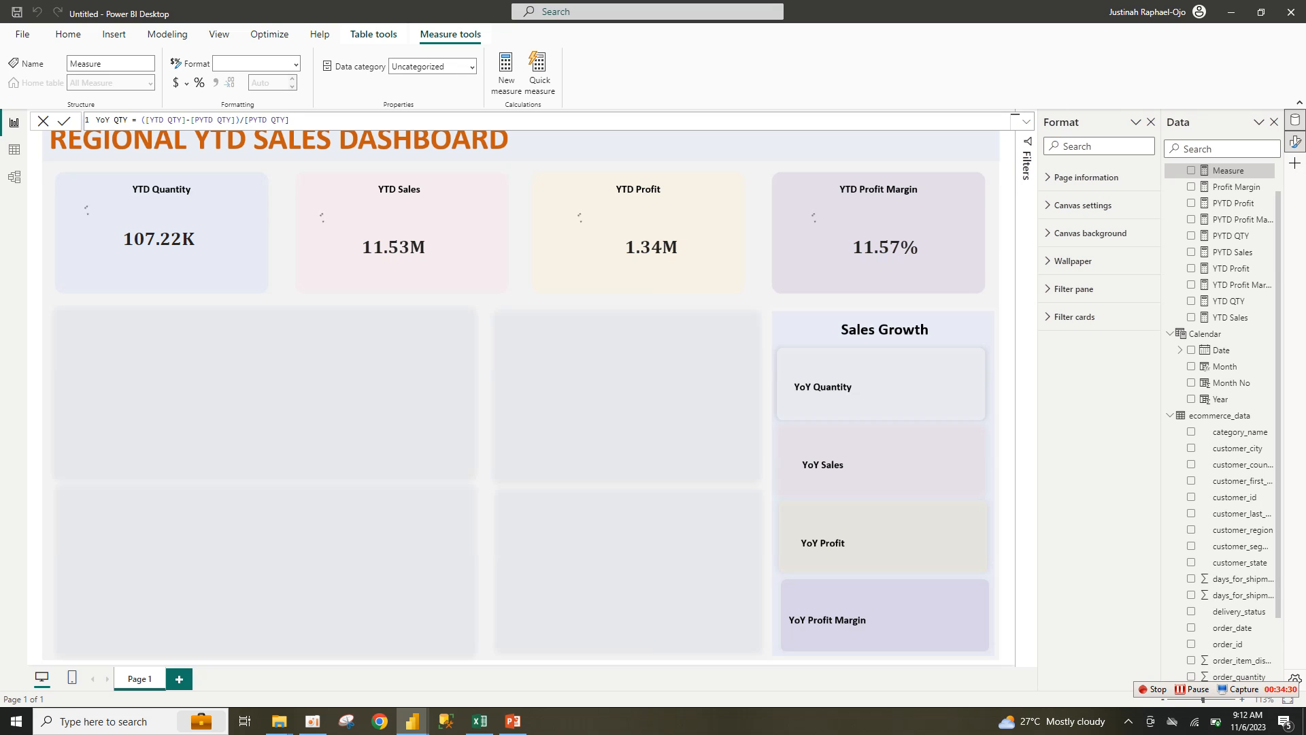
key(Return)
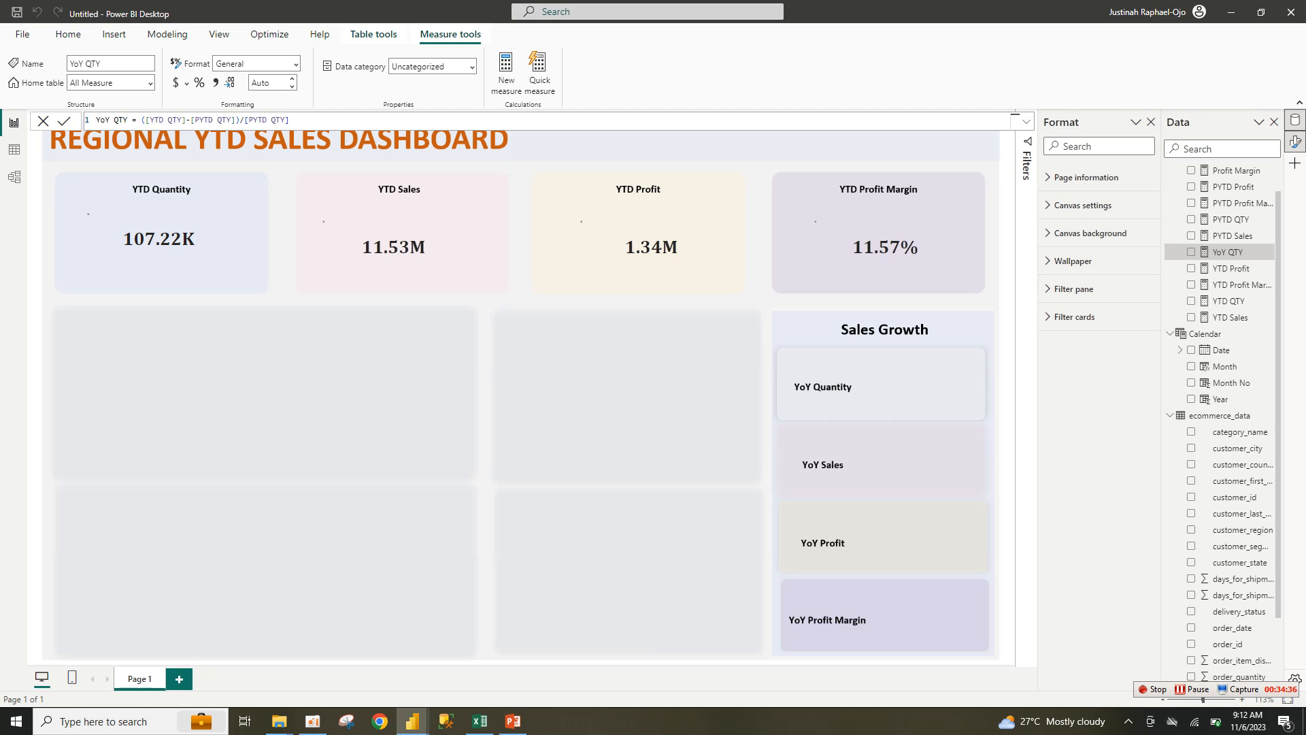
click(199, 83)
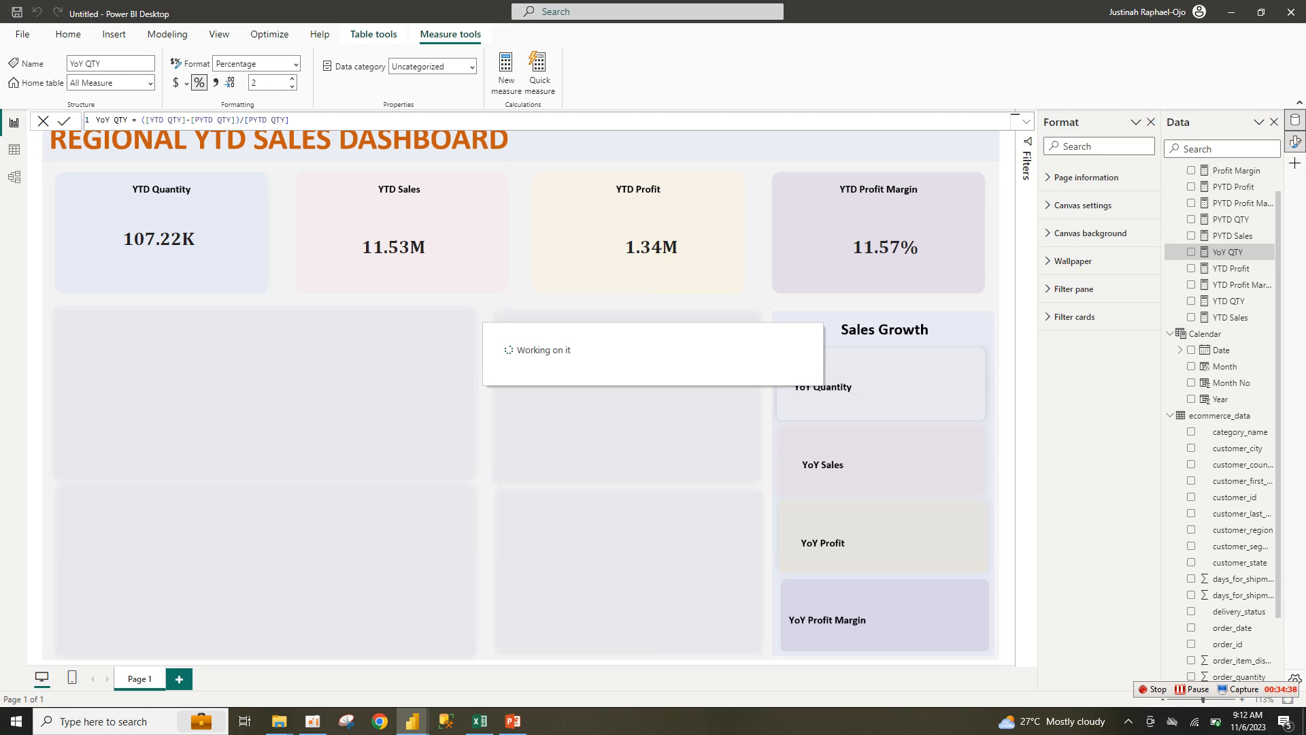
click(290, 120)
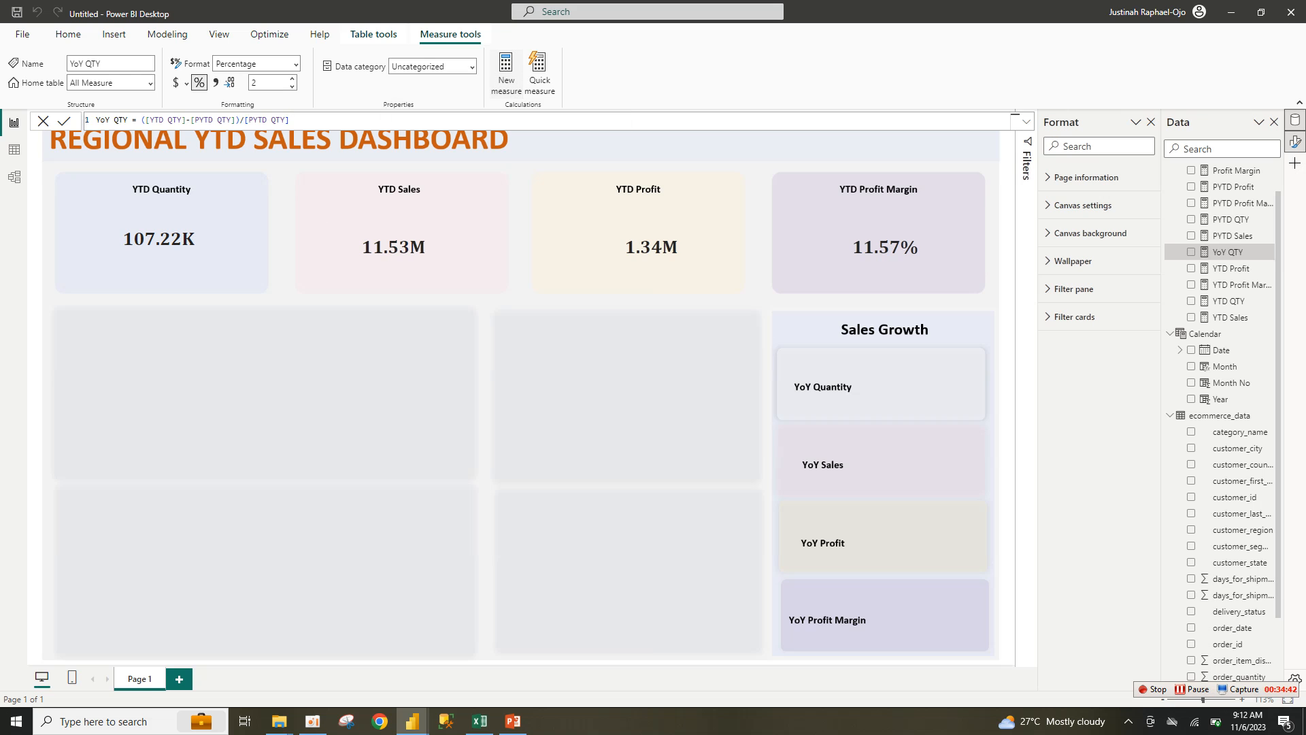
click(506, 71)
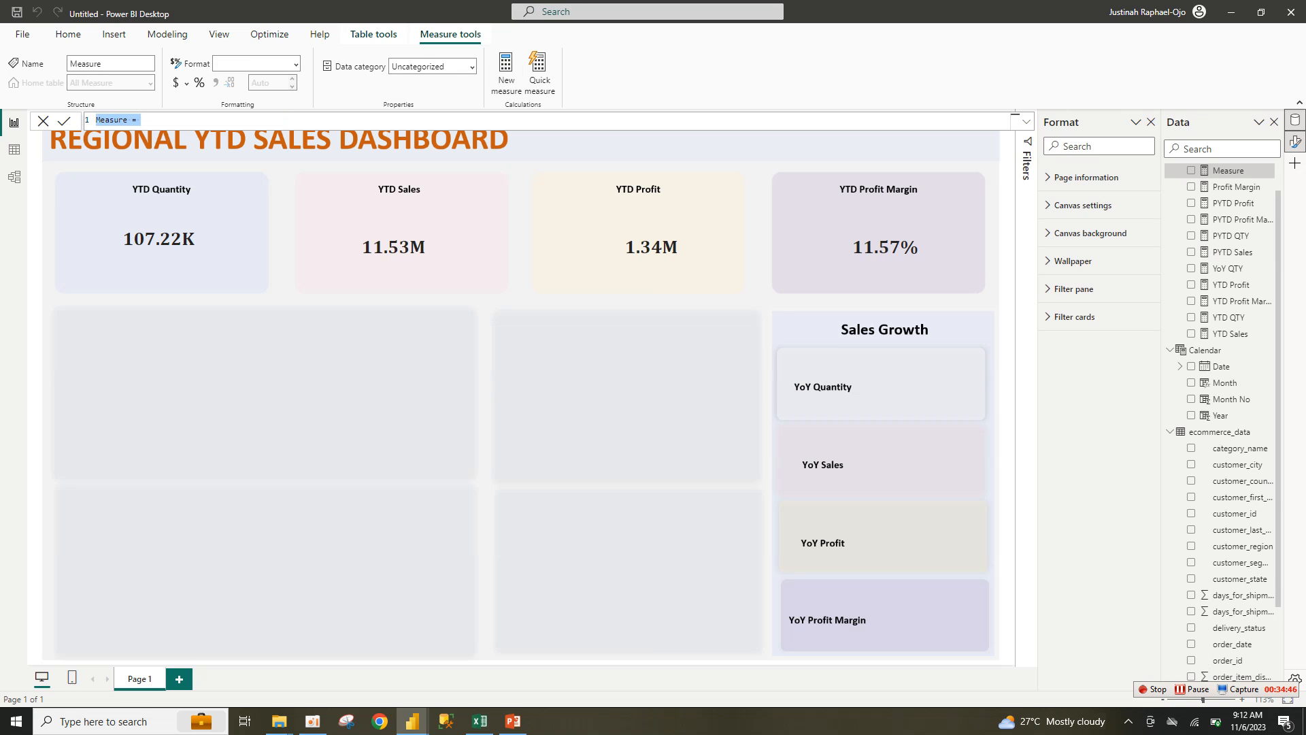
Step: Paste the YoY QTY formula into a new measure and rename it YoY Sales
key(ctrl+v)
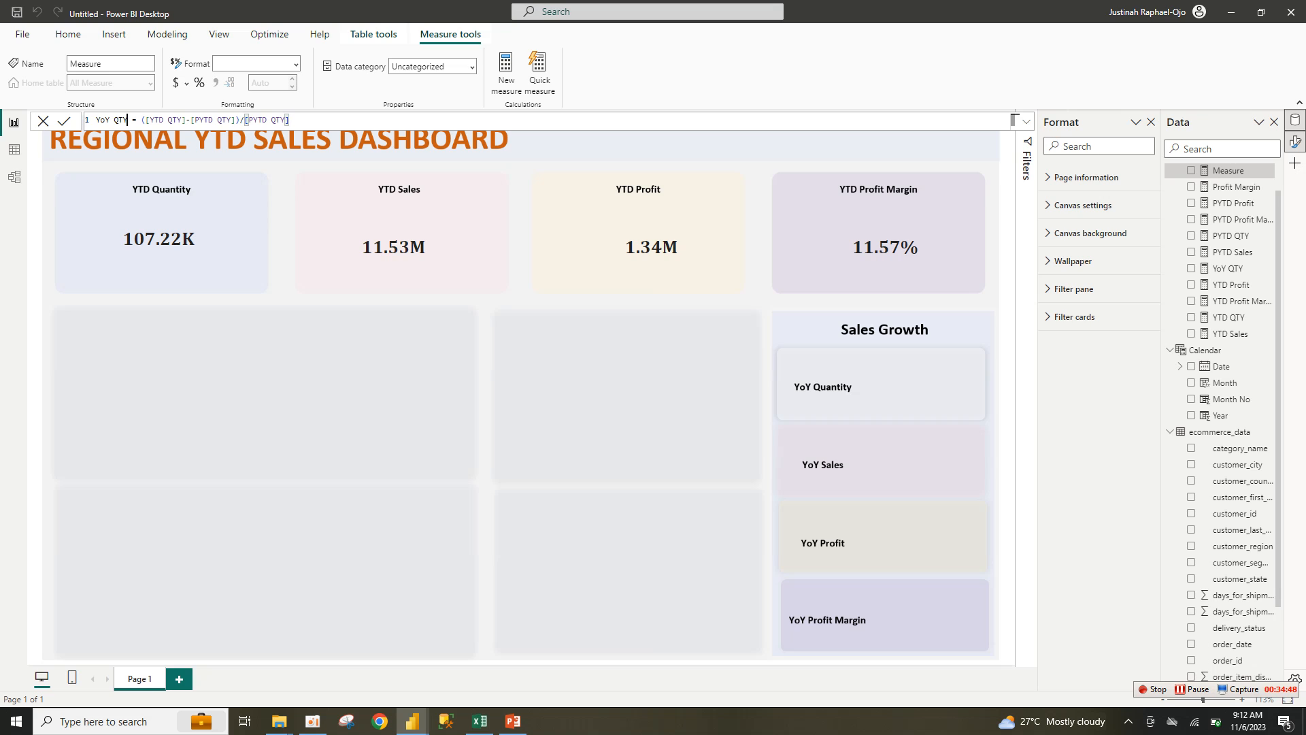
drag(128, 120, 114, 121)
text(sa)
key(BackSpace)
key(BackSpace)
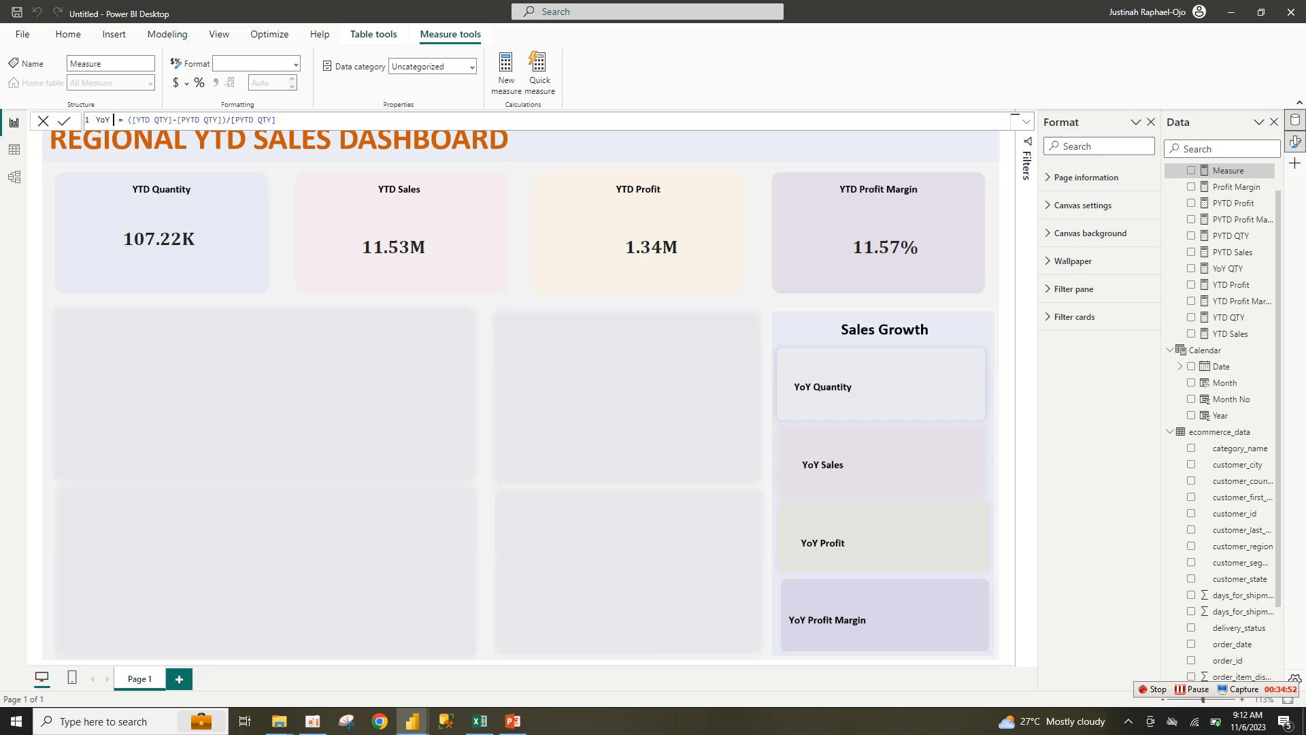
text(Sales)
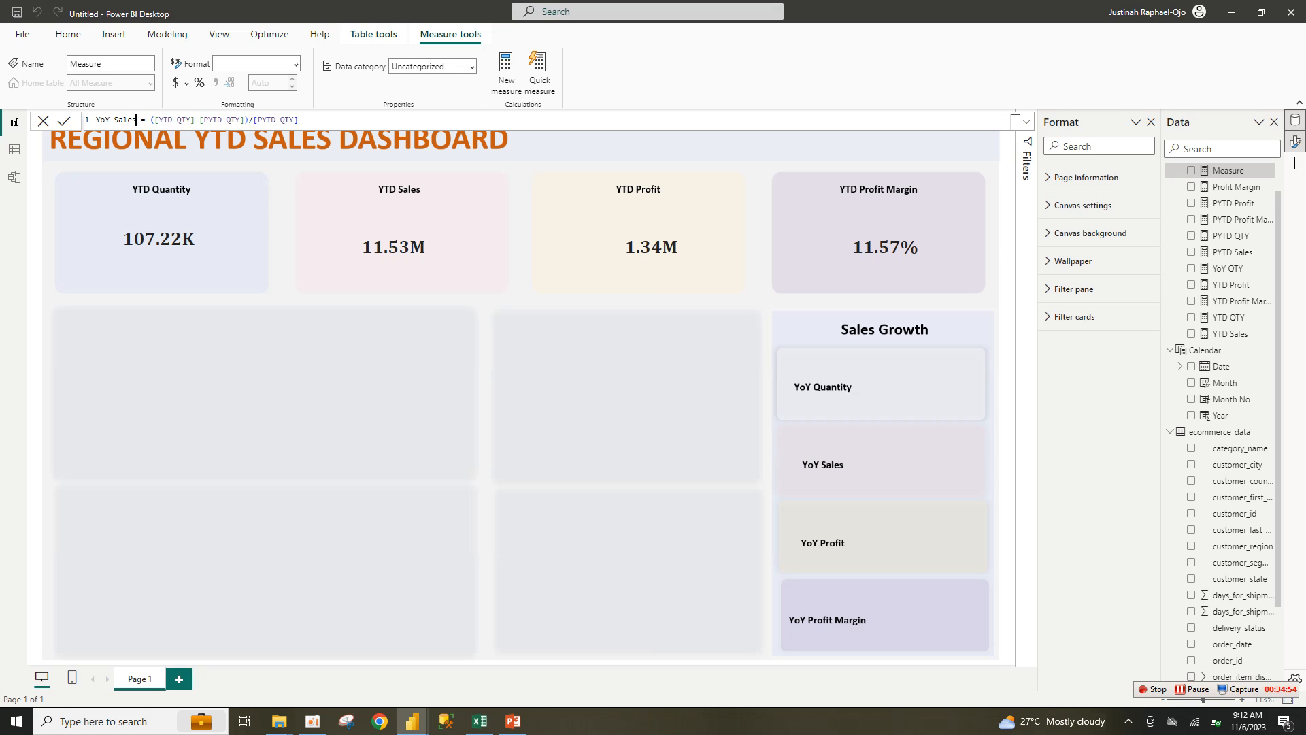
key(ctrl+shift+Left)
key(ctrl+x)
key(ctrl+v)
Step: Replace the QTY references with [YTD Sales] and [PYTD Sales] and commit the measure
click(186, 120)
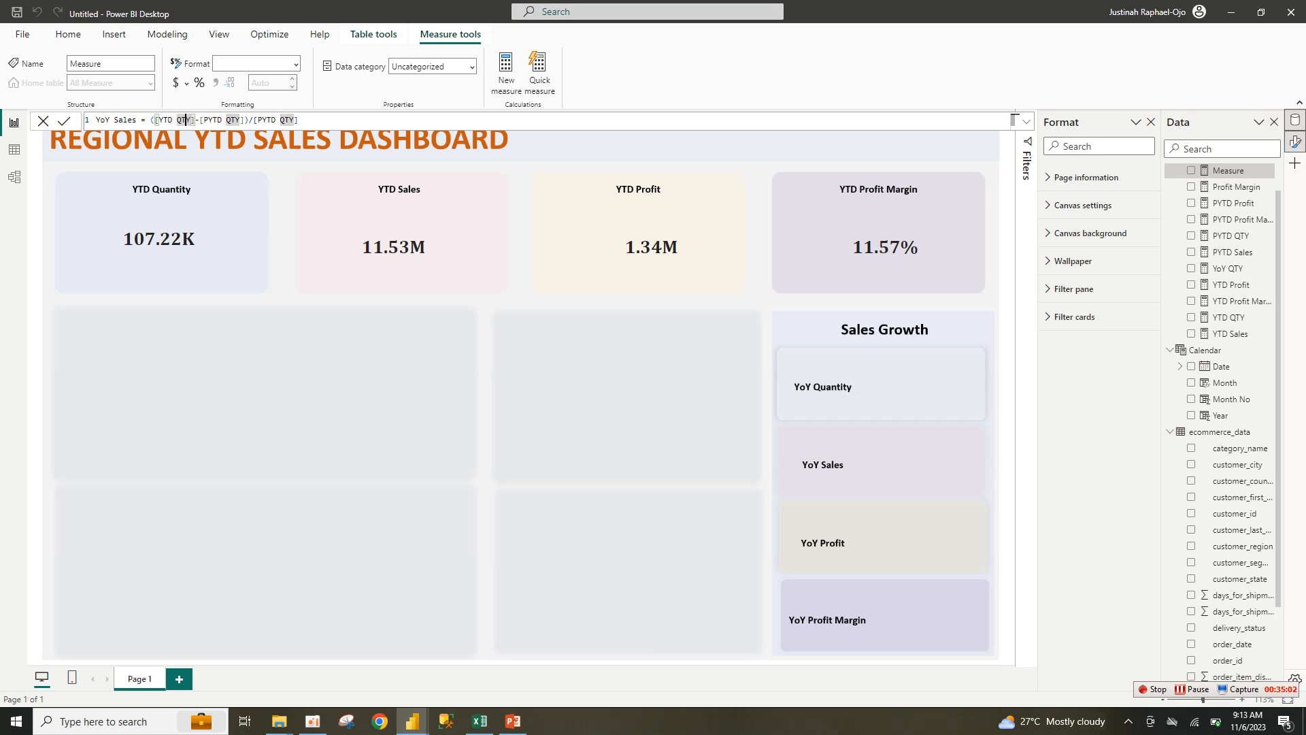
key(BackSpace)
key(BackSpace)
key(BackSpace)
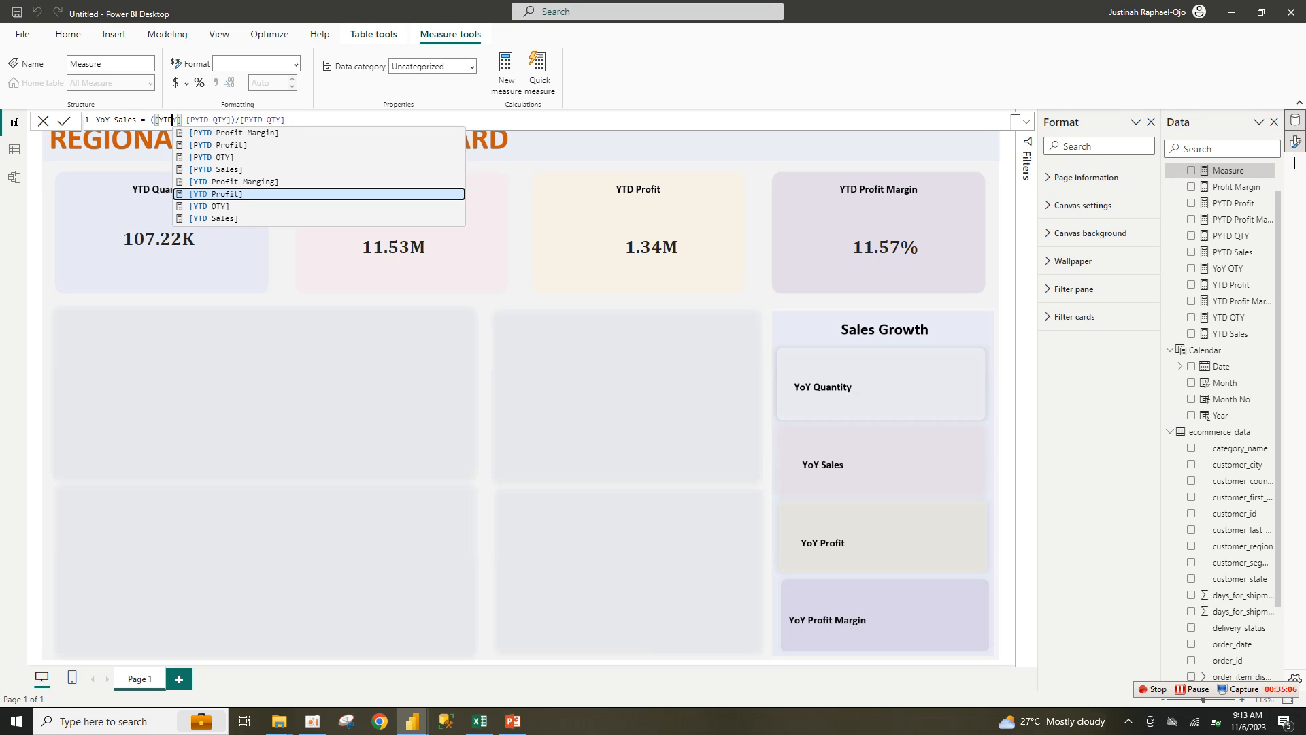
key(BackSpace)
click(213, 218)
click(249, 121)
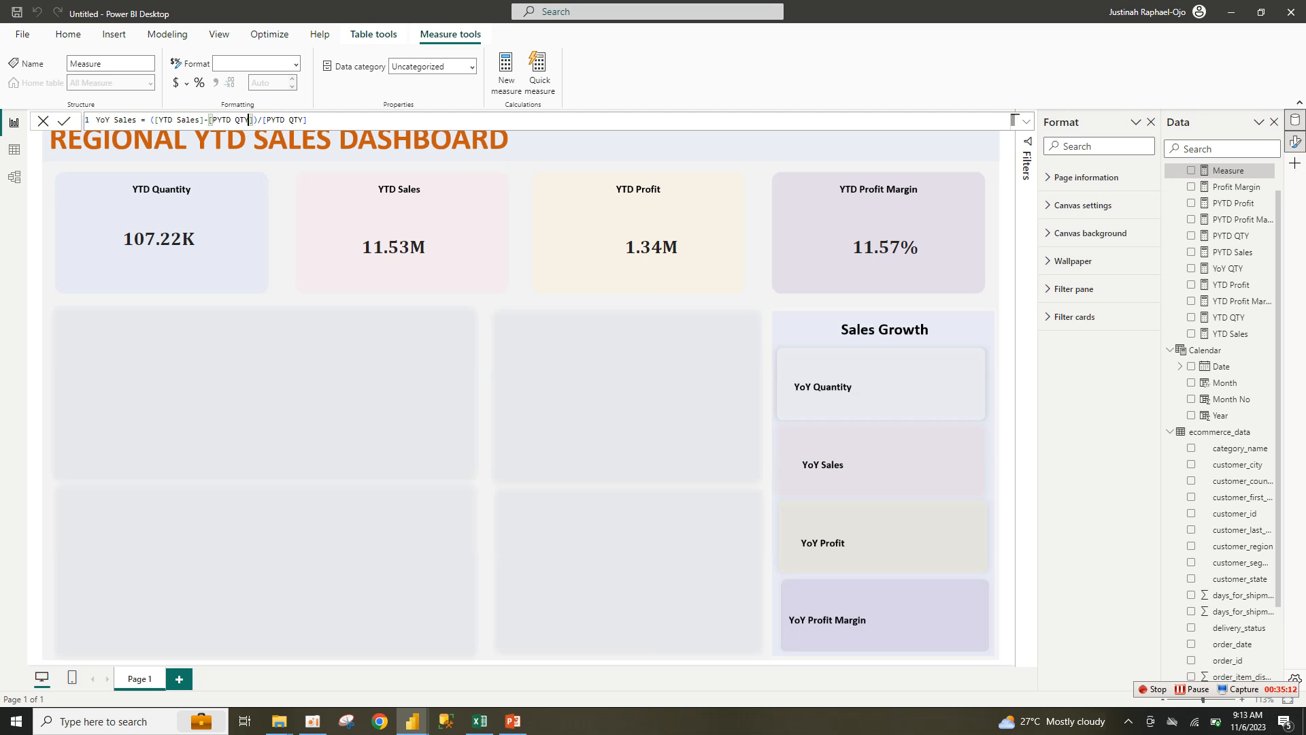
text(s)
key(BackSpace)
key(BackSpace)
key(BackSpace)
key(BackSpace)
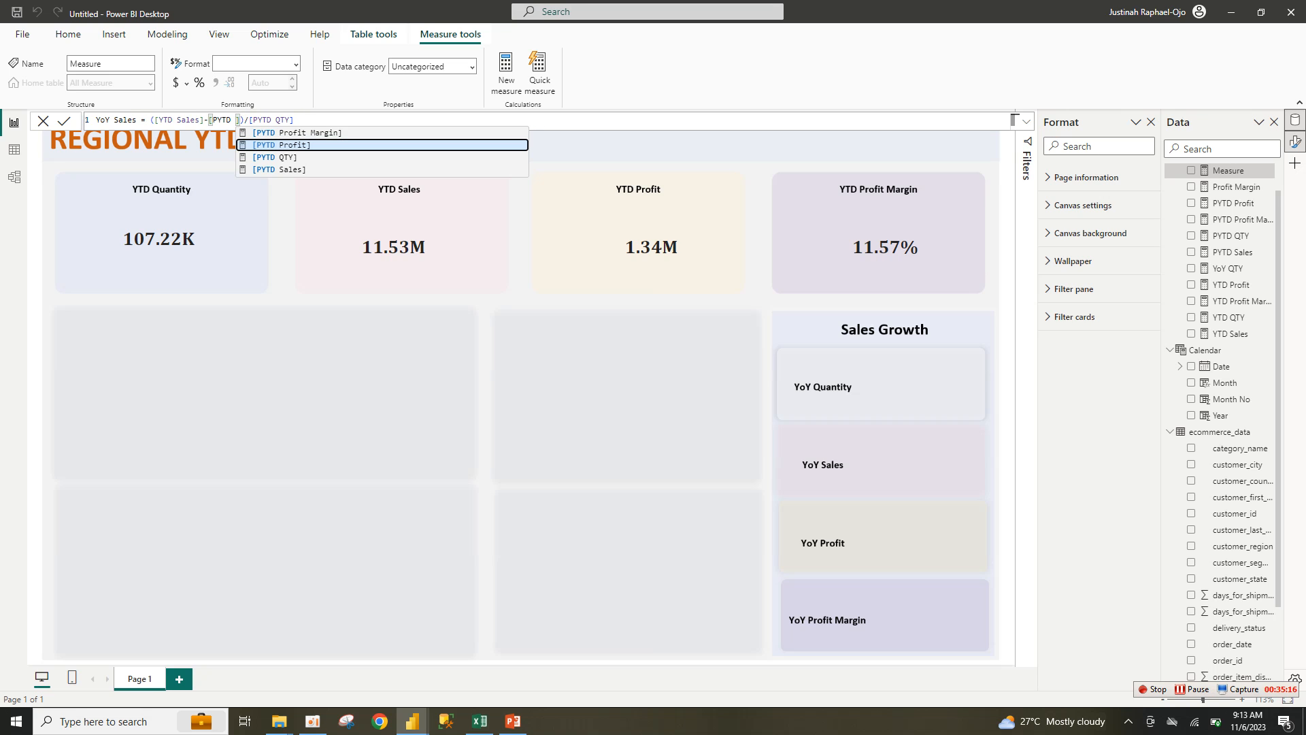
click(279, 169)
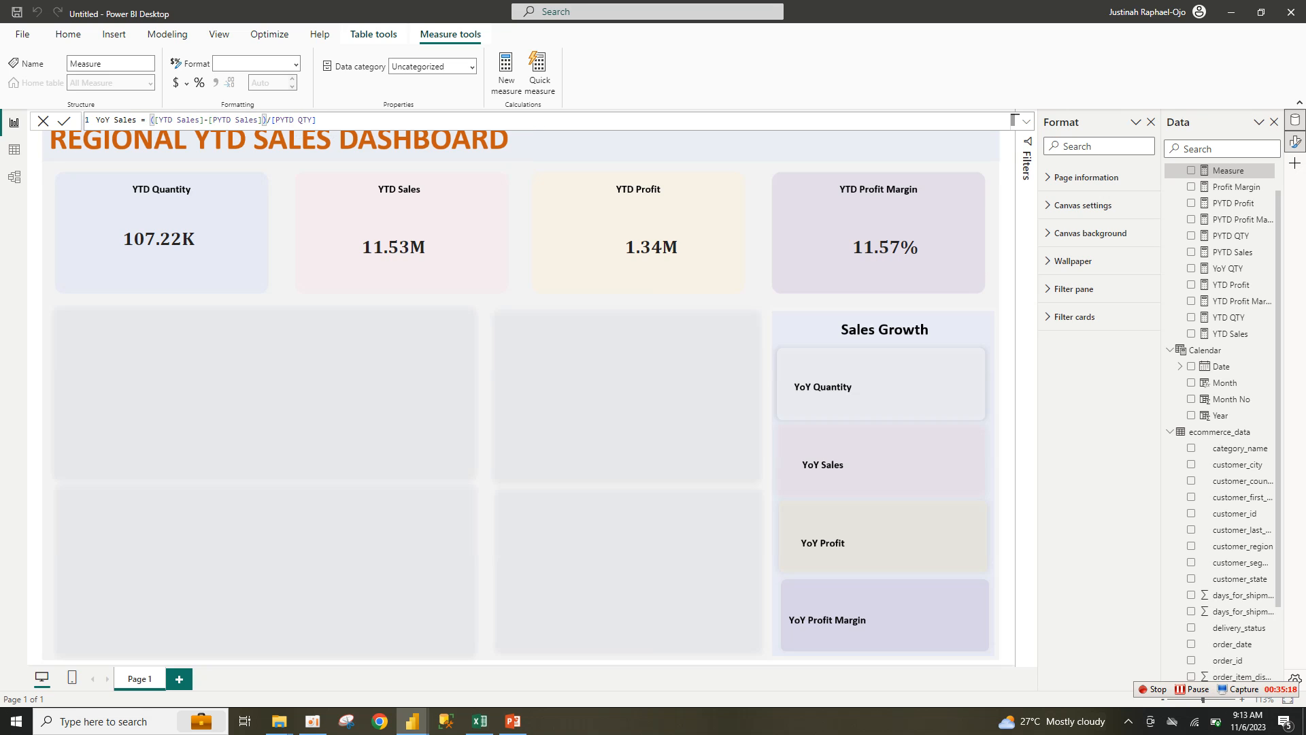
click(312, 121)
key(BackSpace)
key(BackSpace)
key(BackSpace)
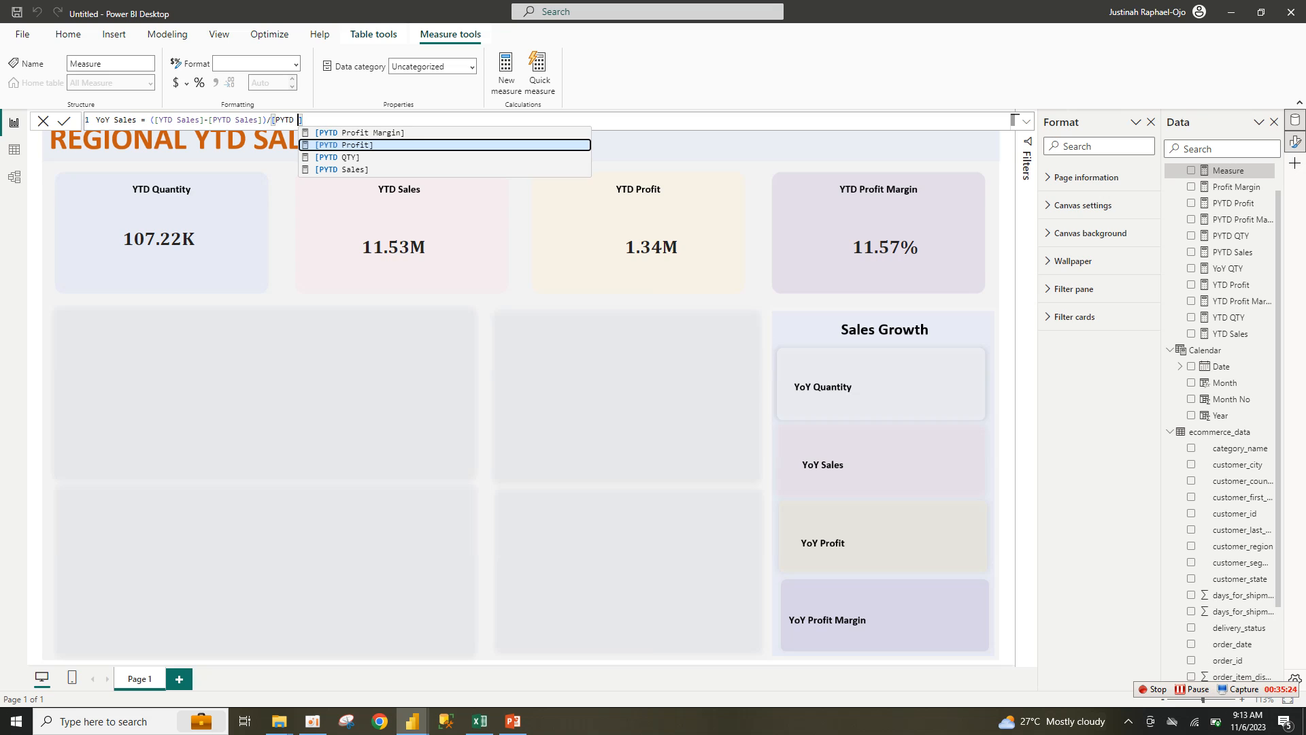
click(342, 169)
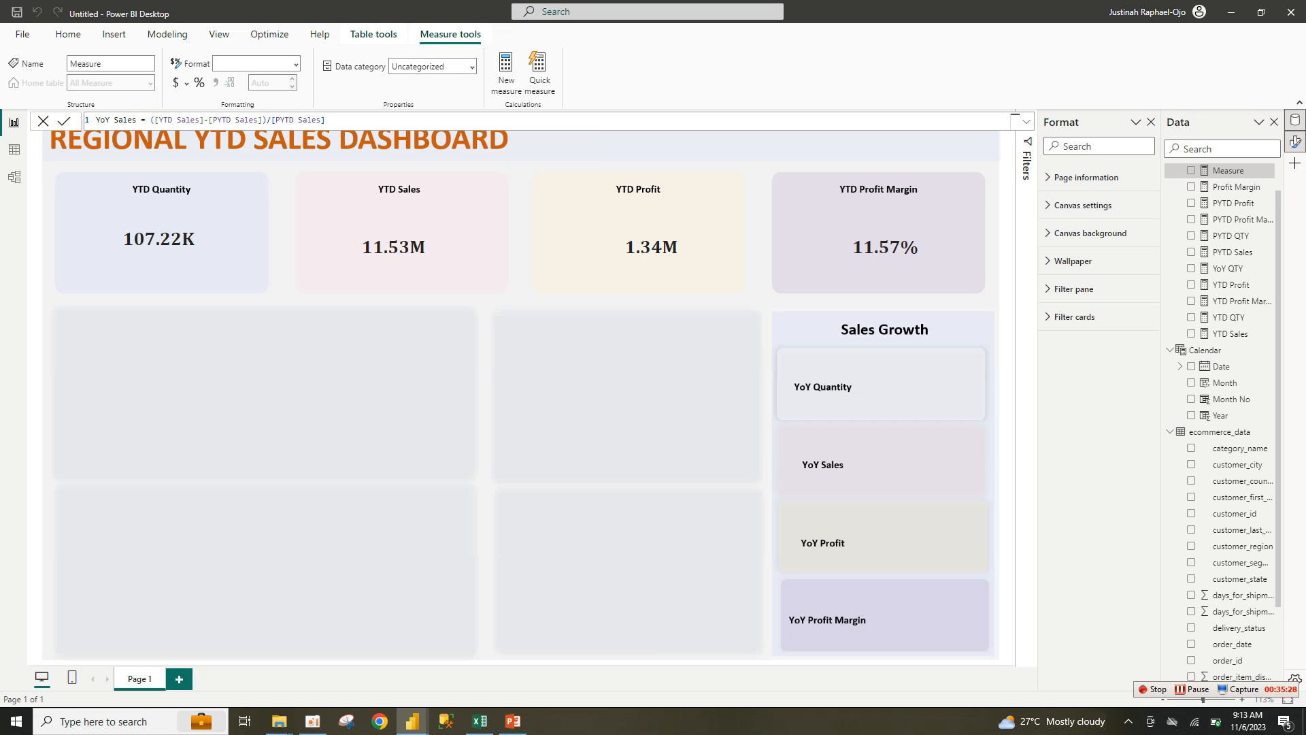
key(Return)
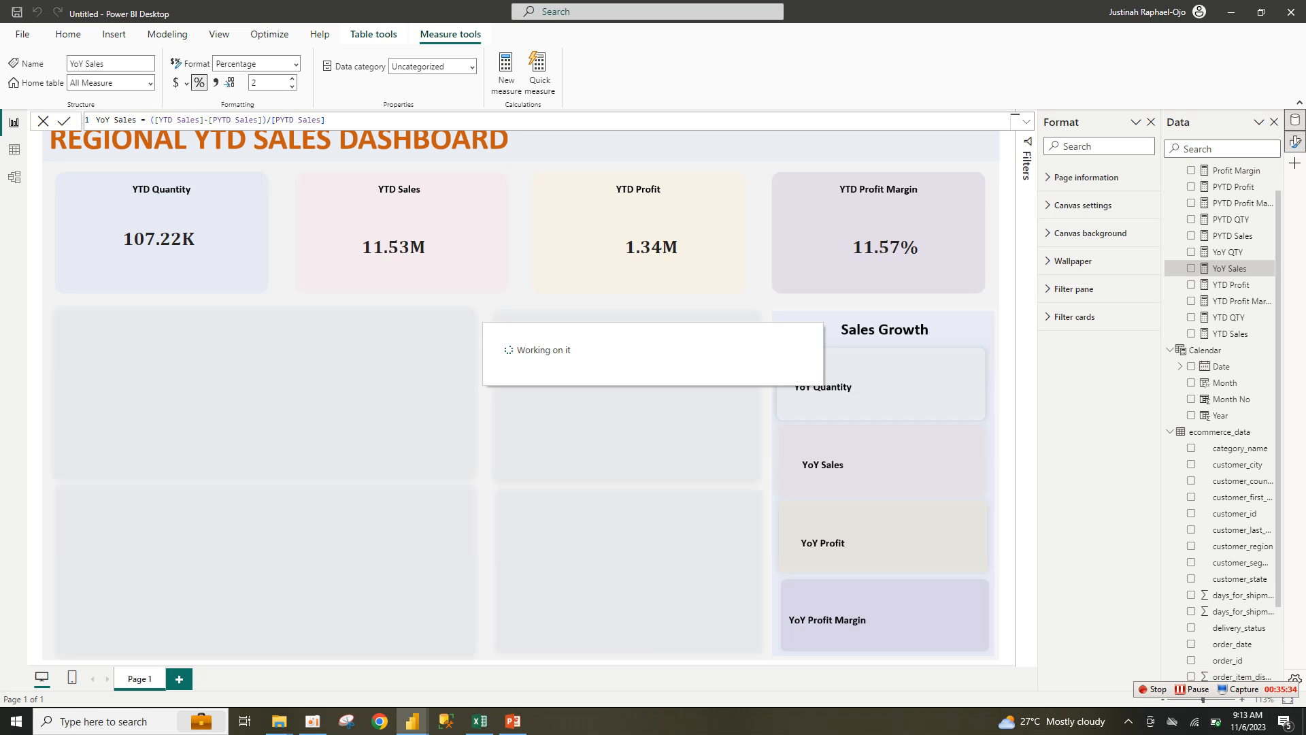
Step: Switch back to the ytd report and inspect the YTD Profit measure's formula
mouse_move(412, 721)
click(338, 663)
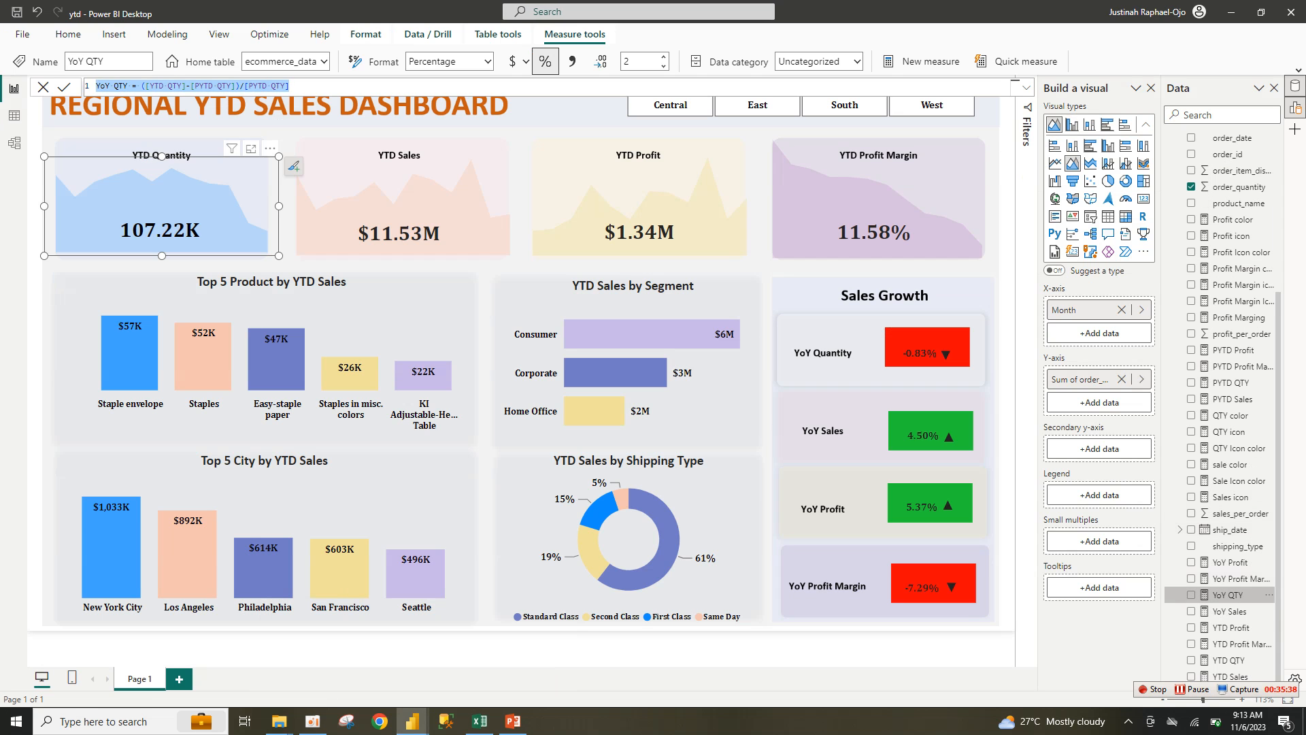
click(1231, 627)
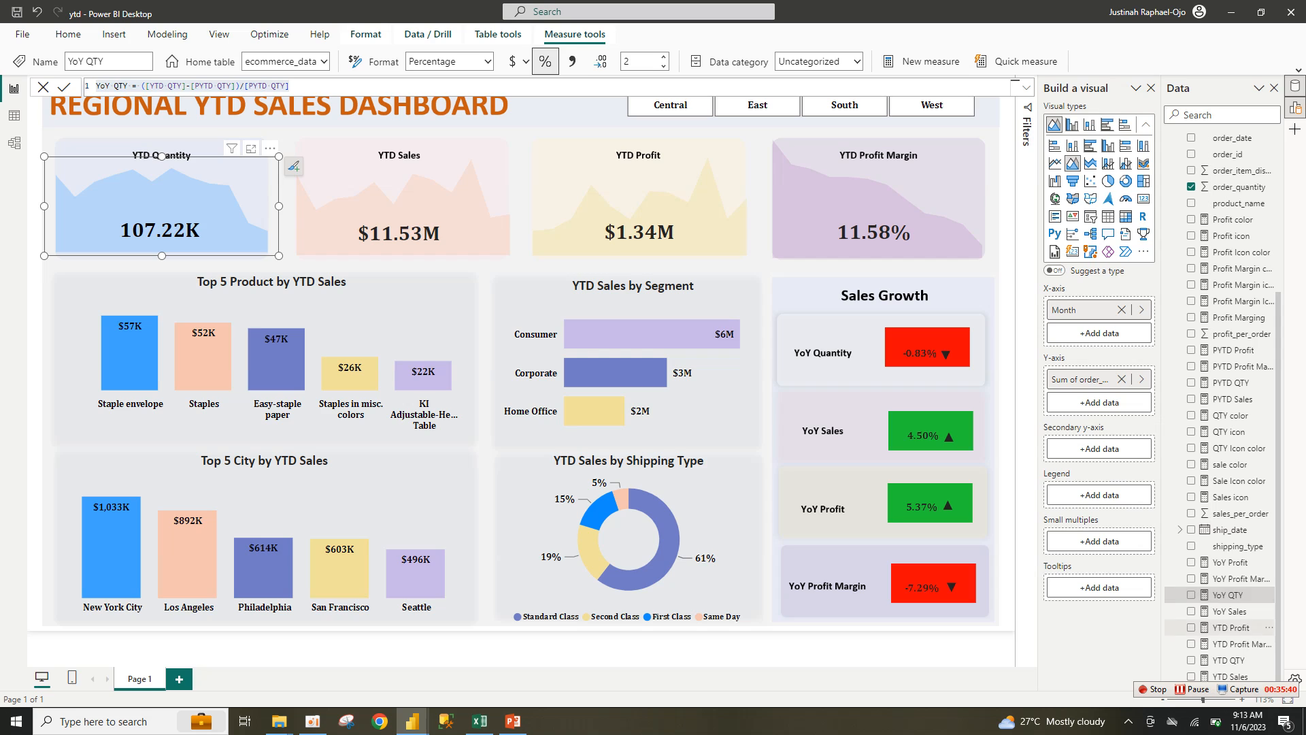
click(1013, 87)
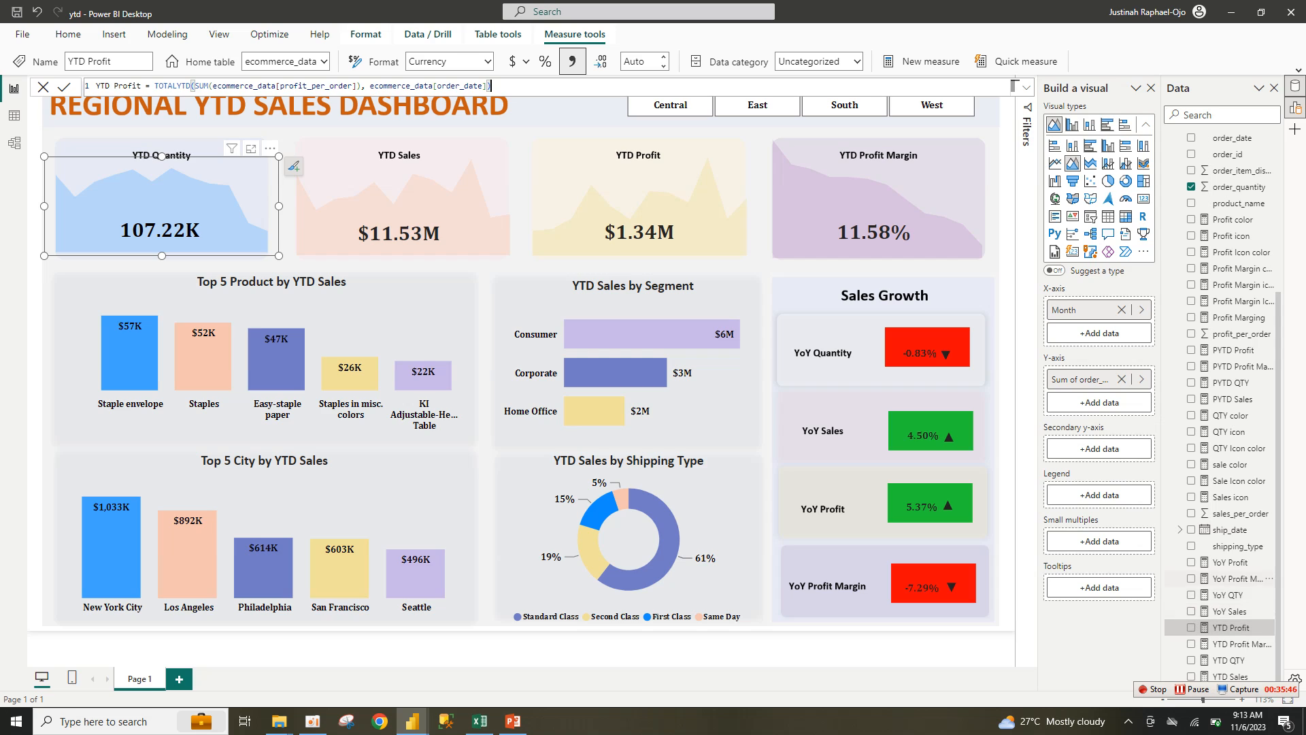
Step: Copy the YoY Profit formula ([YTD Profit]-[PYTD Profit])/[PYTD Profit] into a new Untitled measure, then return to ytd
click(1231, 561)
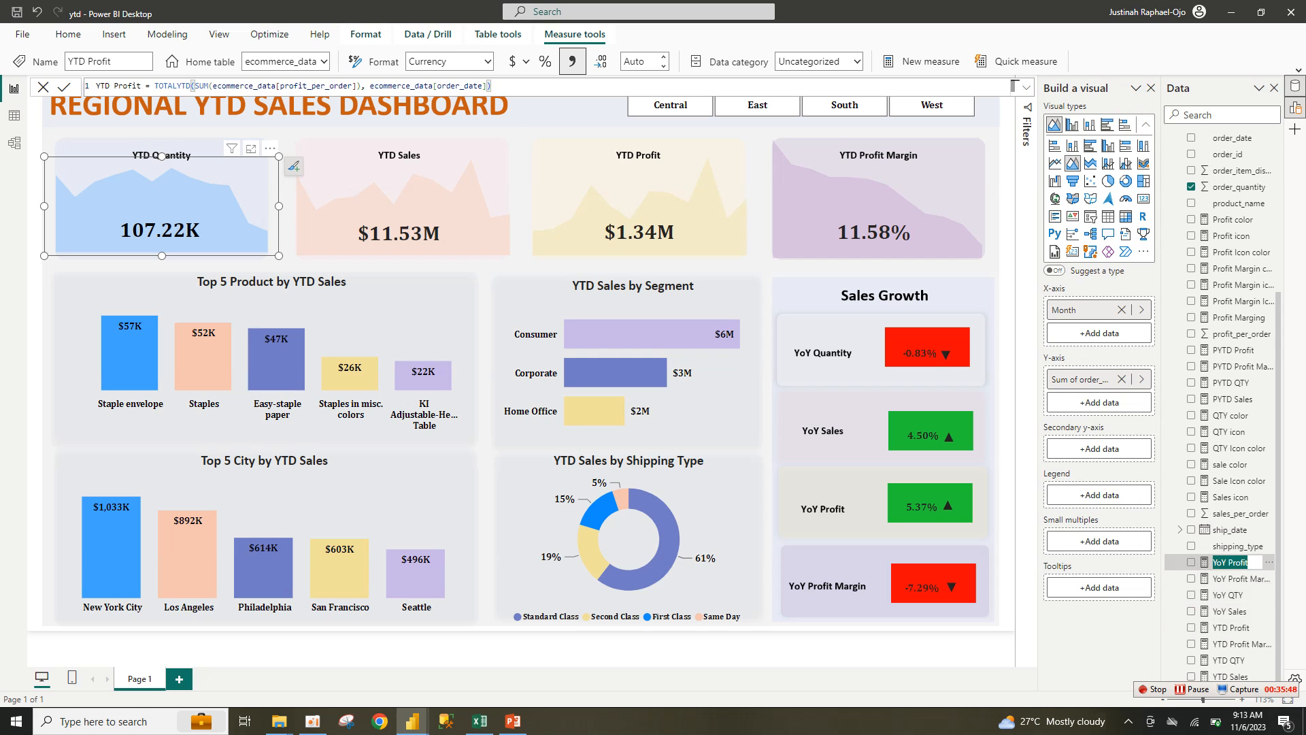
key(ctrl+a)
key(ctrl+c)
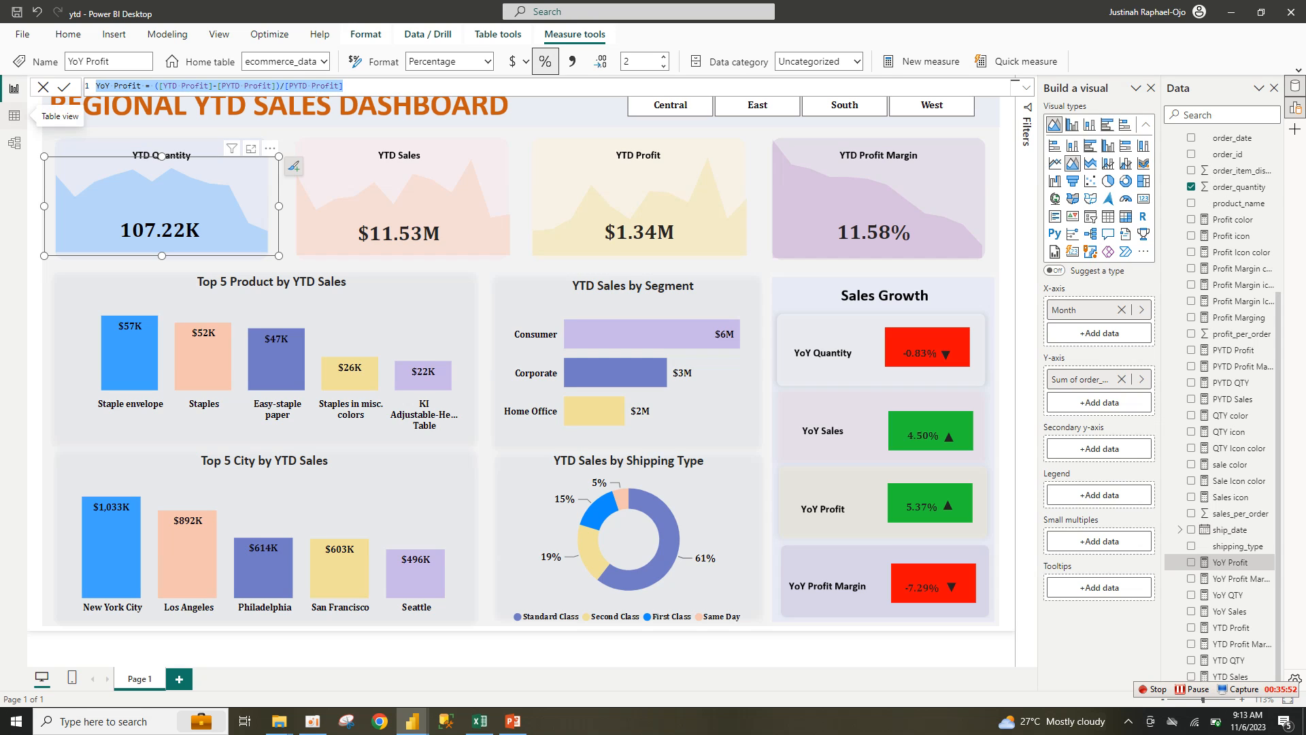
mouse_move(413, 721)
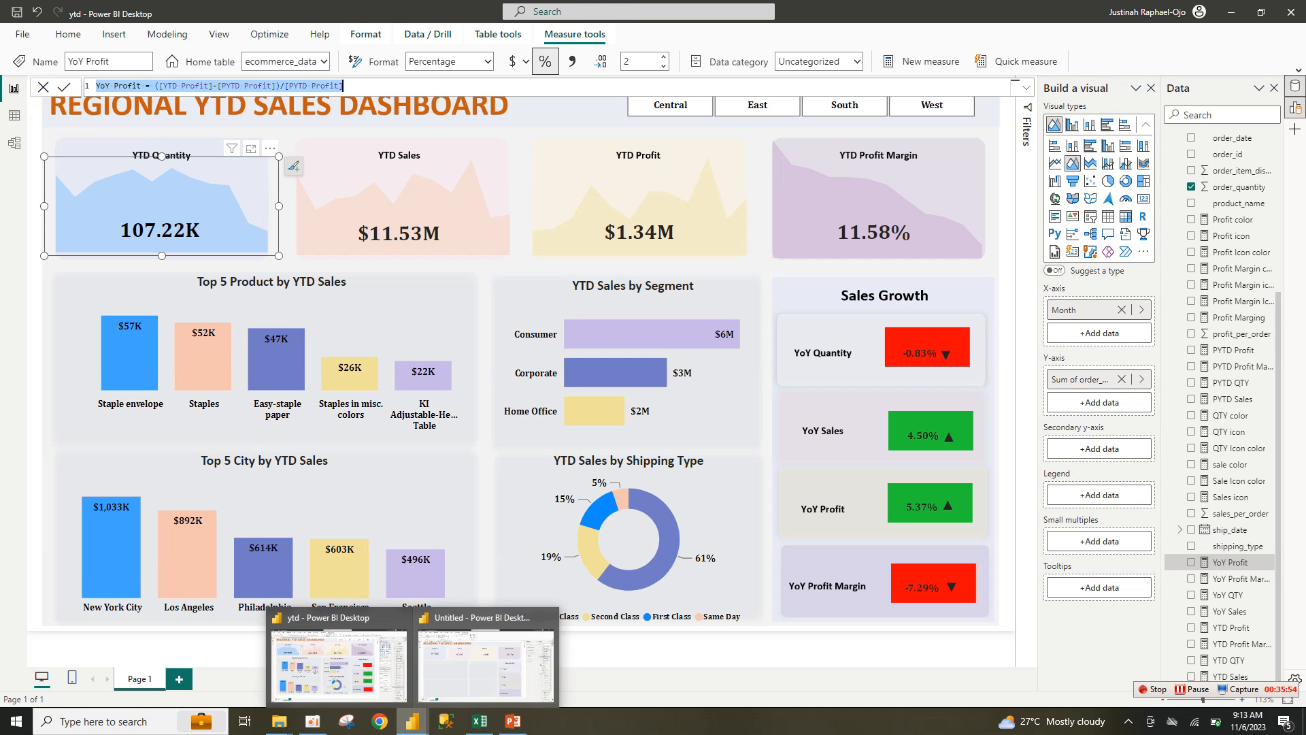
click(486, 657)
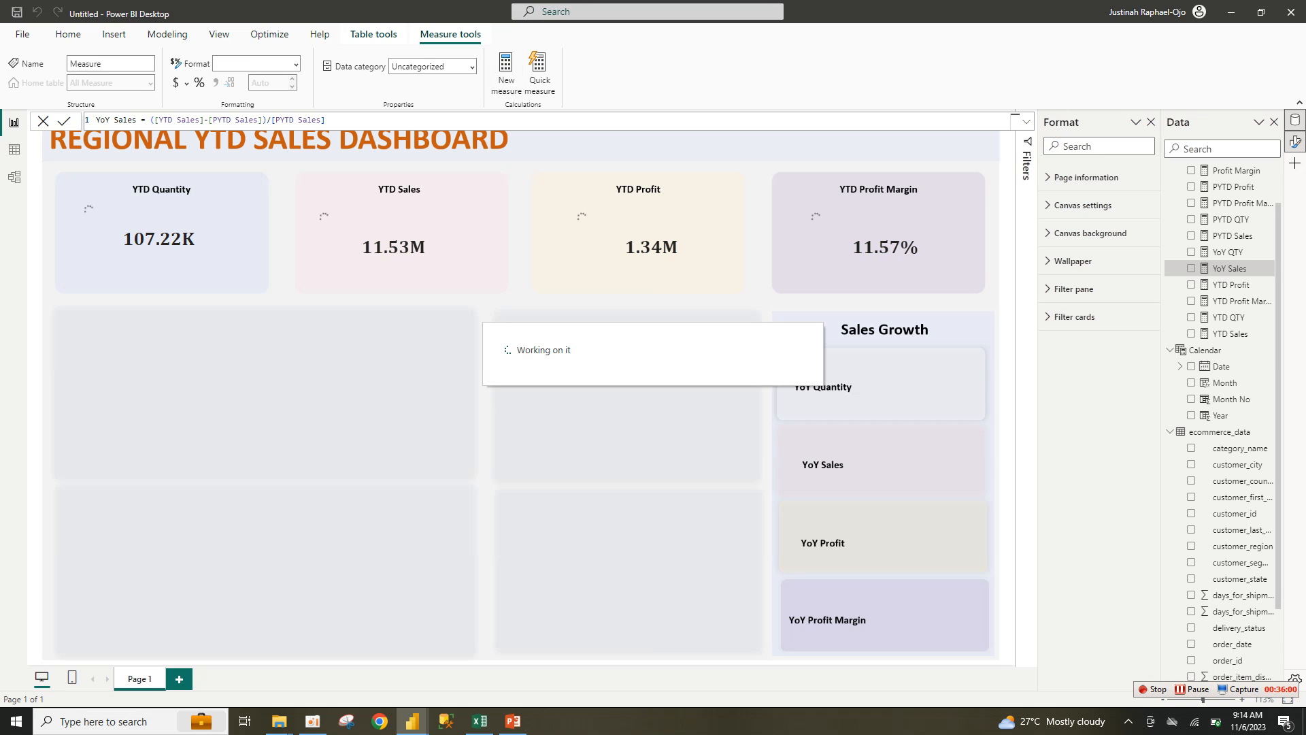
key(ctrl+a)
key(ctrl+v)
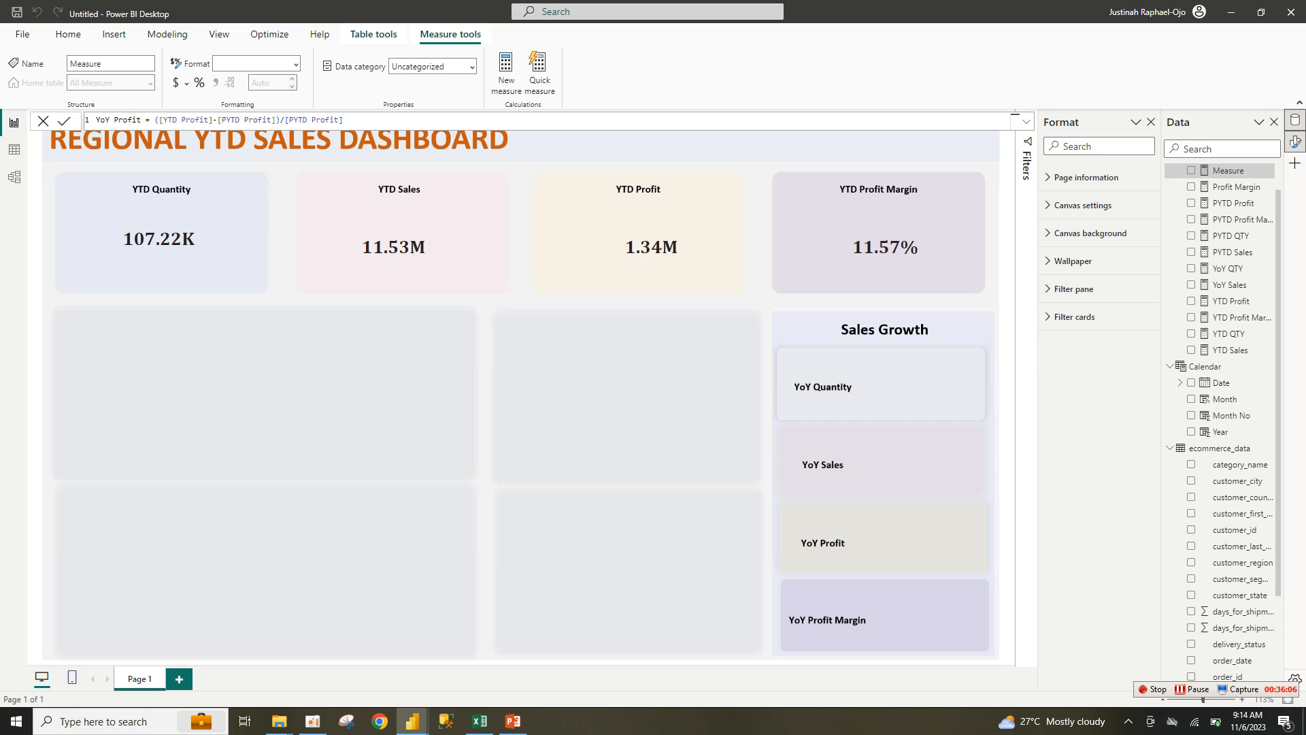
mouse_move(412, 721)
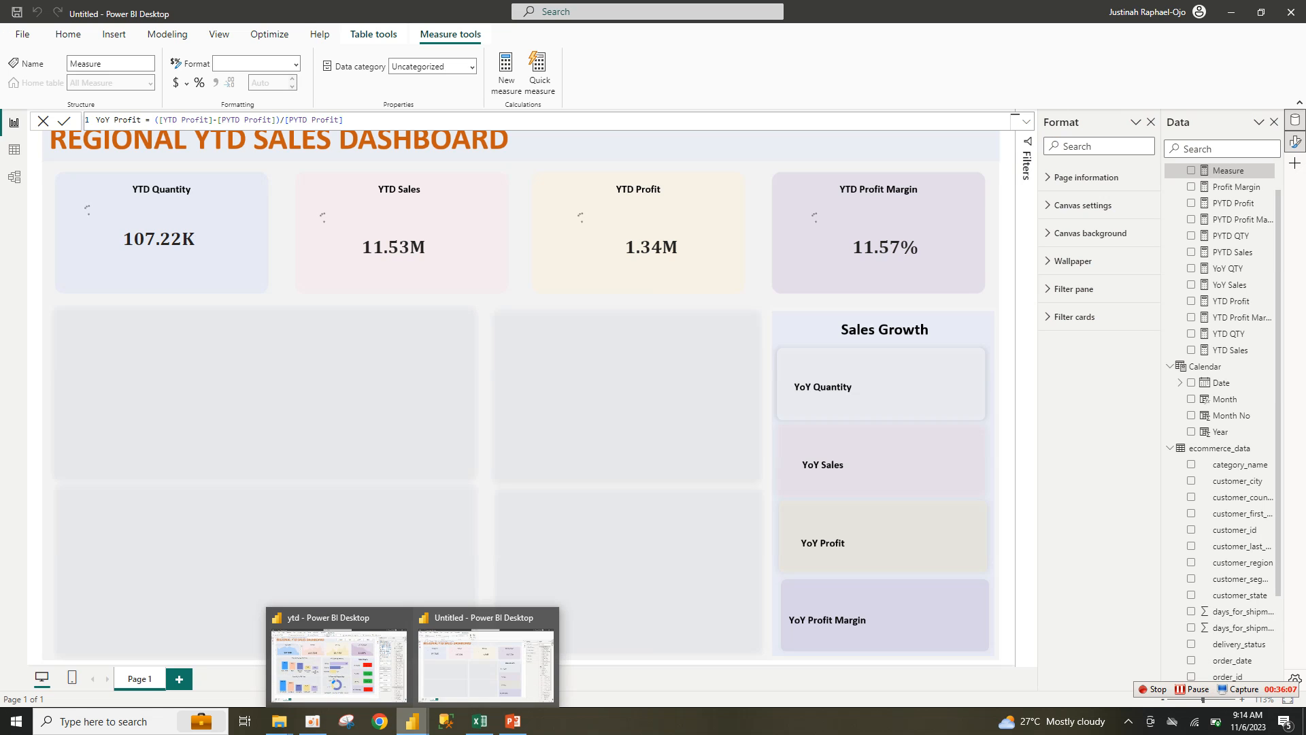
click(338, 663)
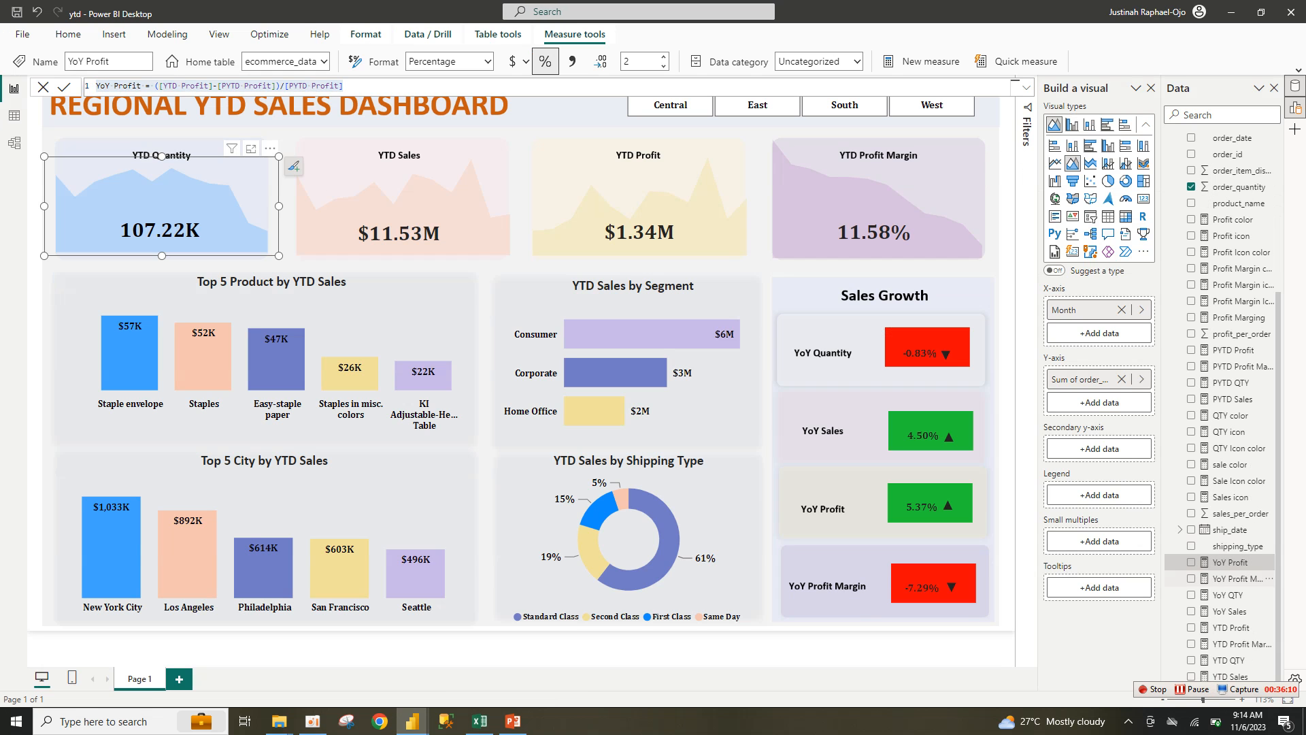
Step: Commit the YoY Profit measure in Untitled, then bring up ytd's YoY Profit Margin formula
click(1236, 579)
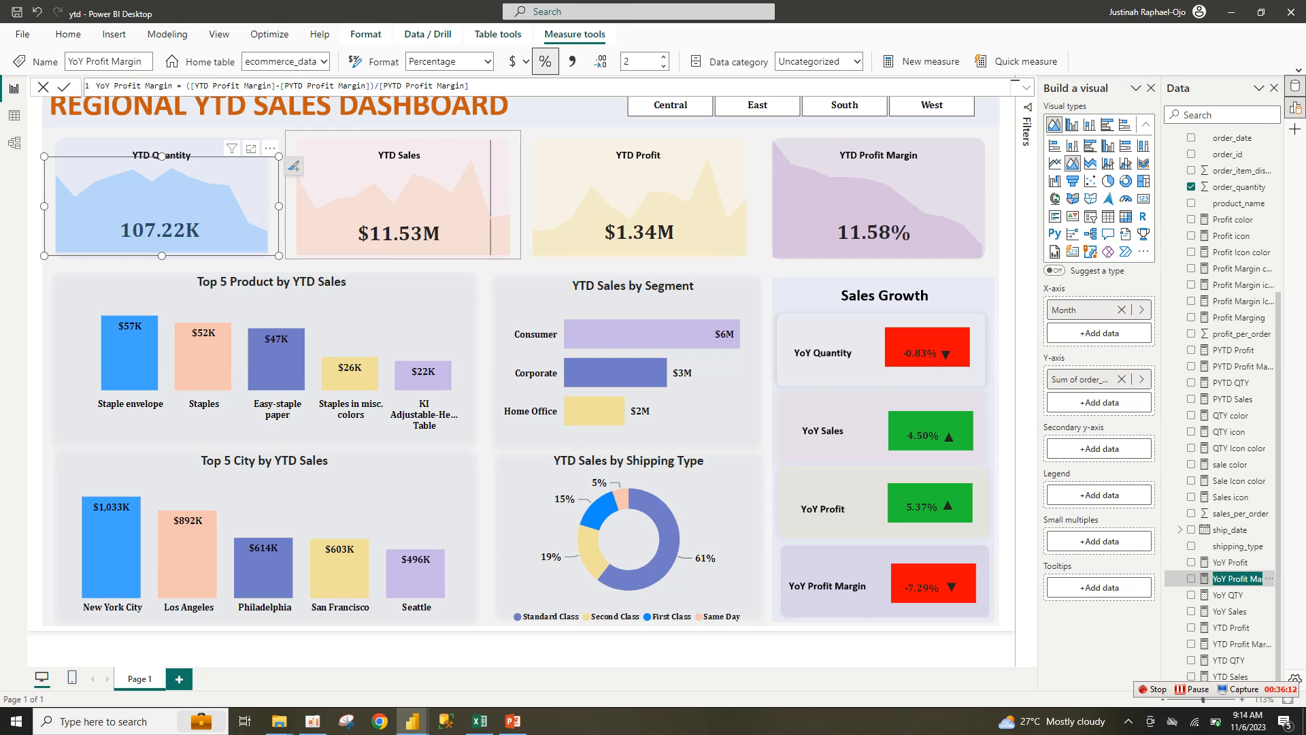
key(alt+Tab)
click(344, 120)
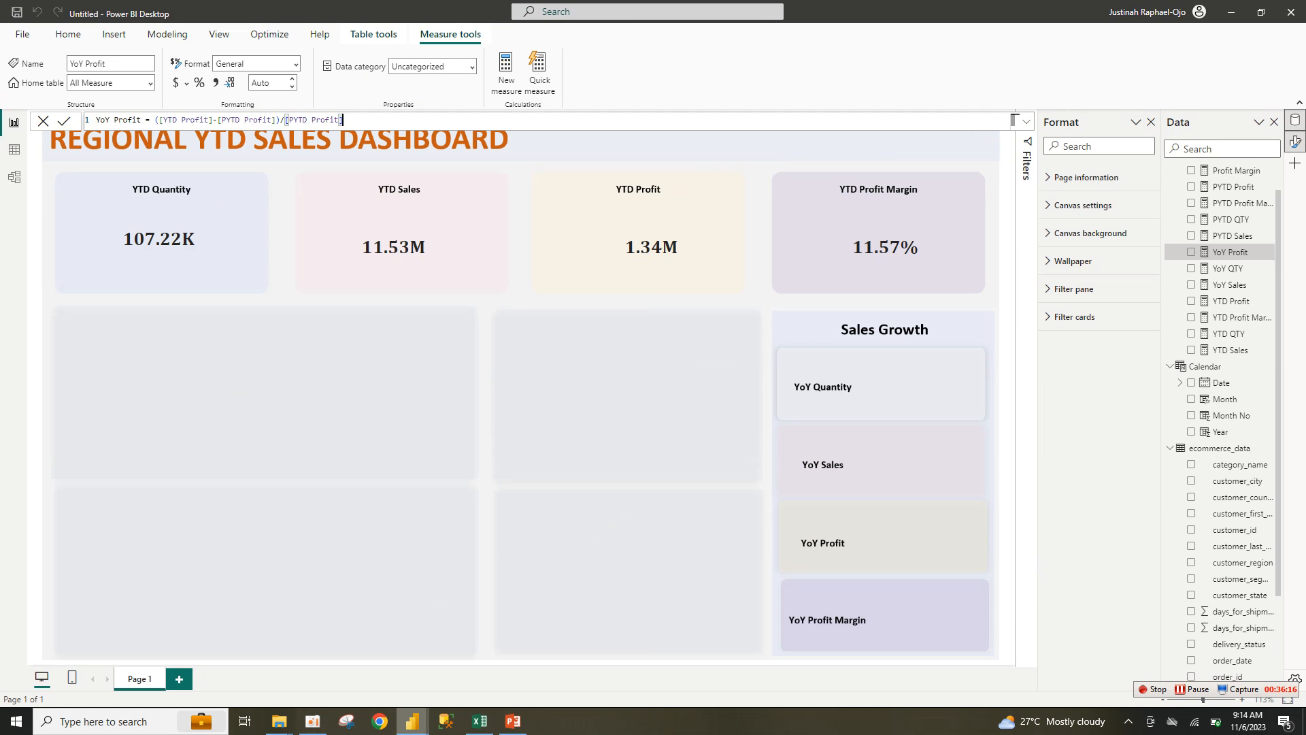
mouse_move(413, 721)
click(339, 663)
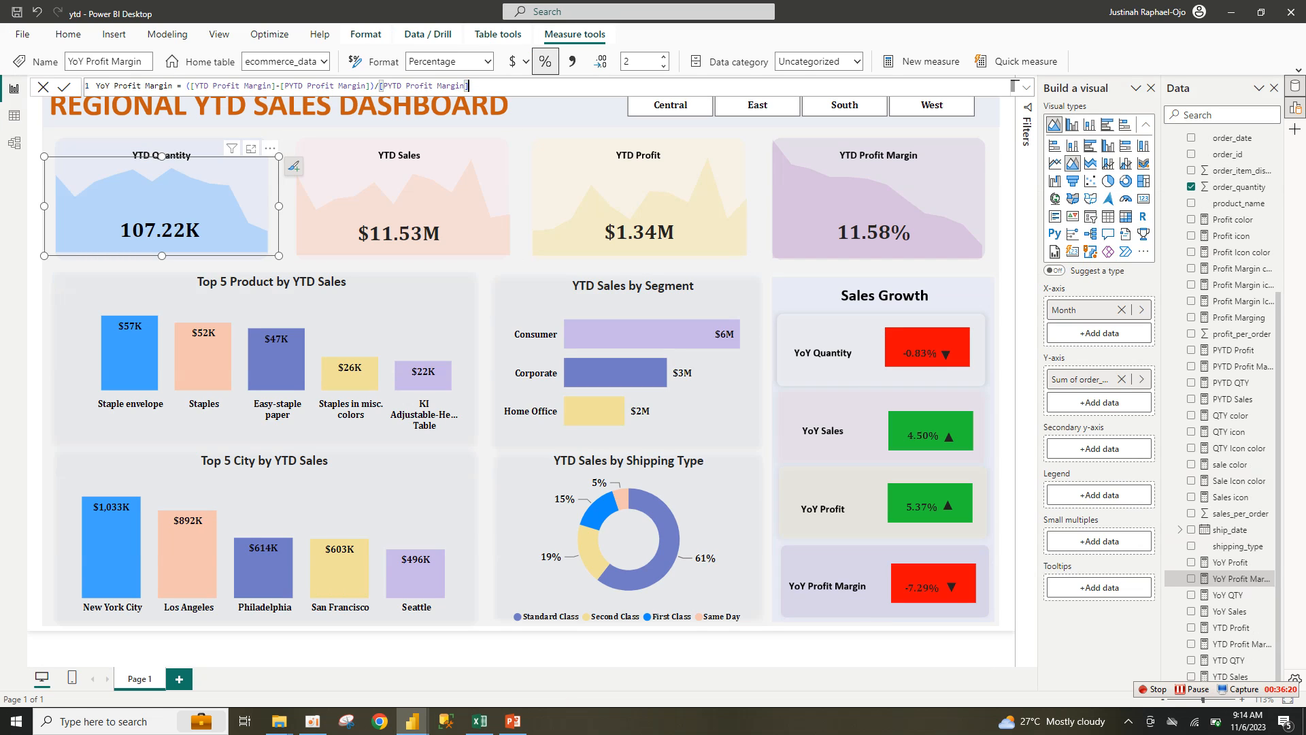
Step: Paste the YoY Profit Margin formula into Untitled, changing its first term to [YTD Profit Marging]
drag(469, 85, 96, 86)
key(ctrl+c)
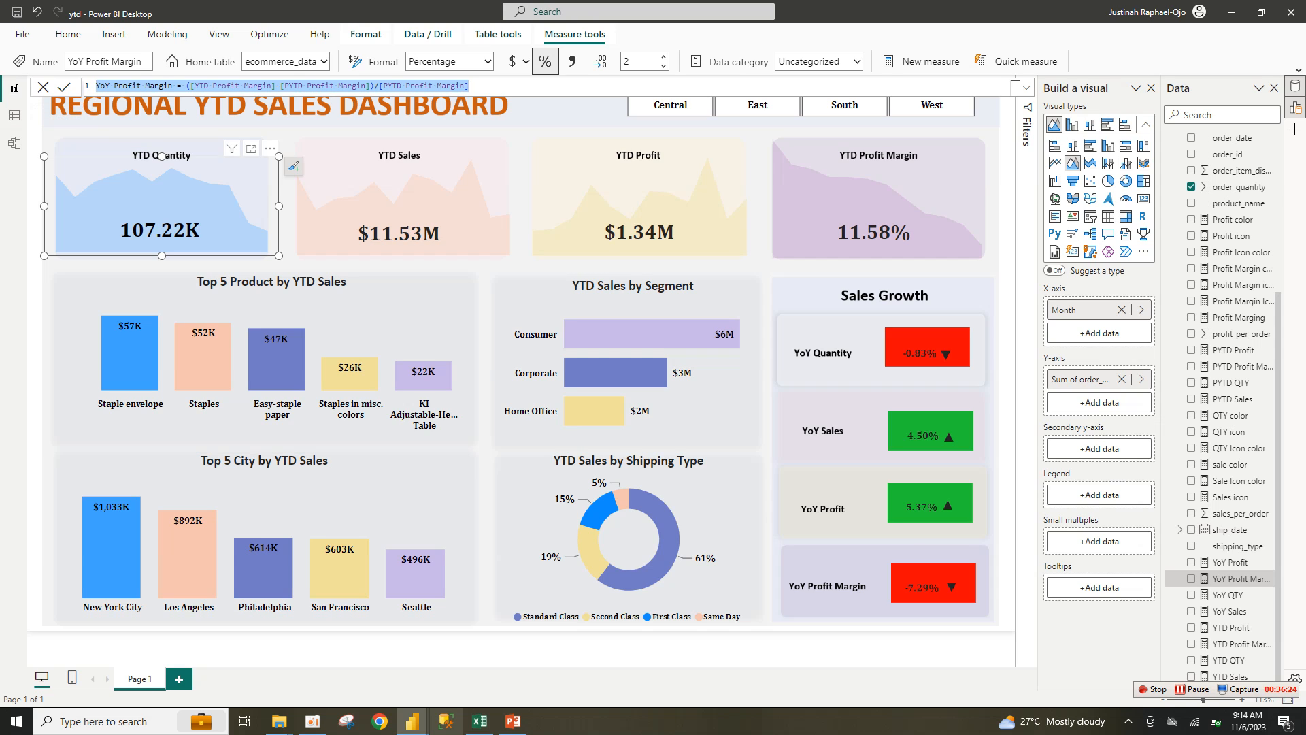
mouse_move(413, 721)
click(495, 663)
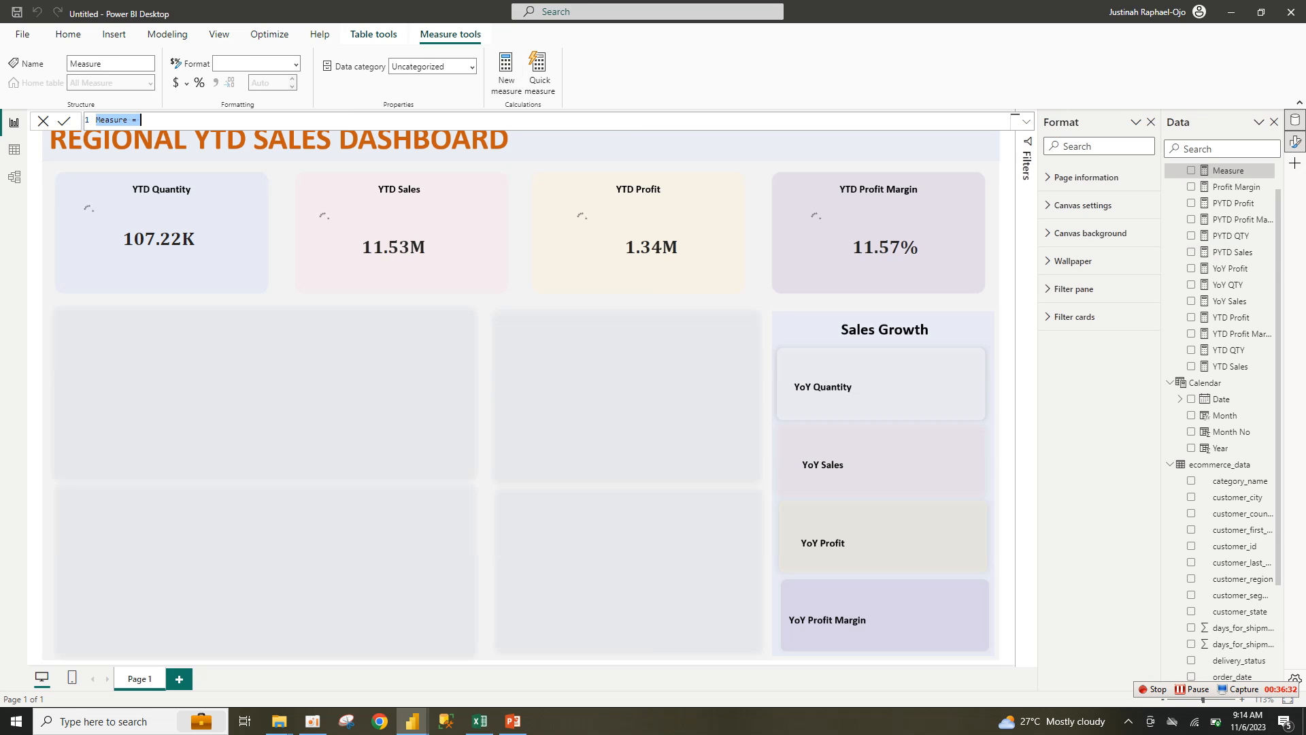
key(ctrl+v)
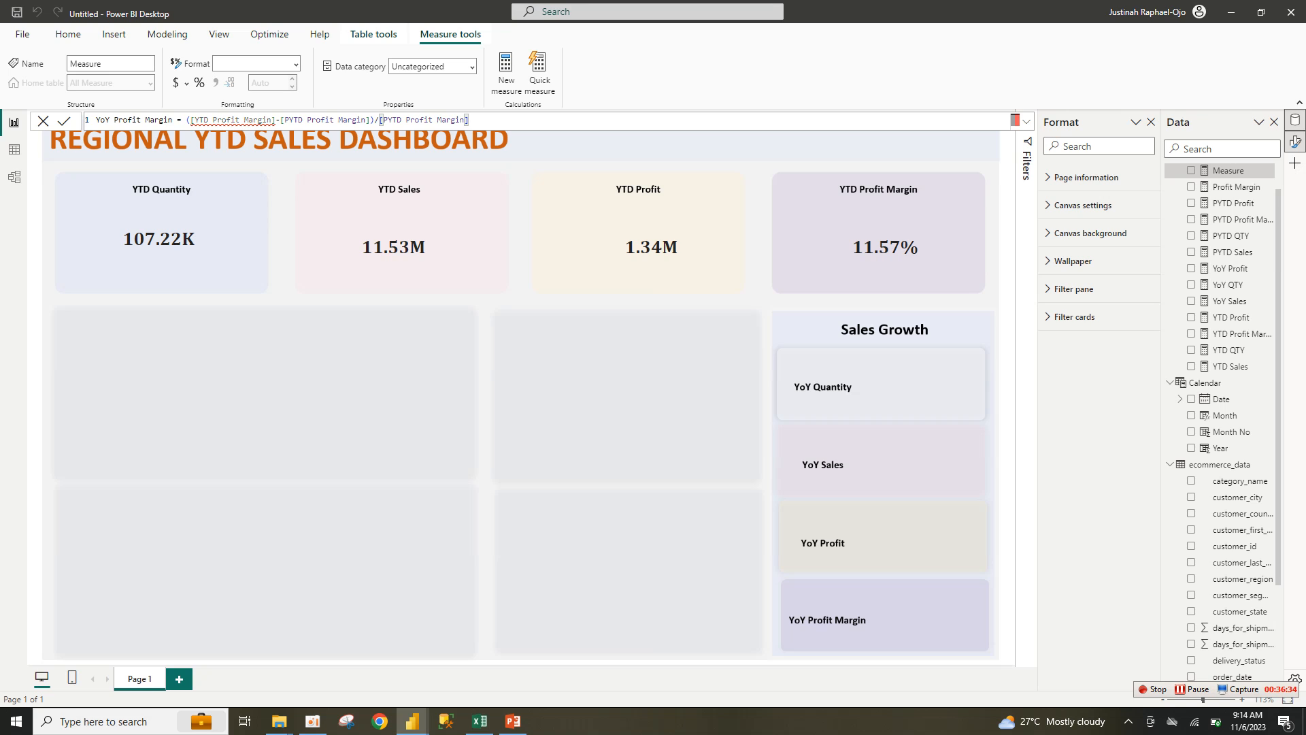
click(275, 120)
key(BackSpace)
key(BackSpace)
key(BackSpace)
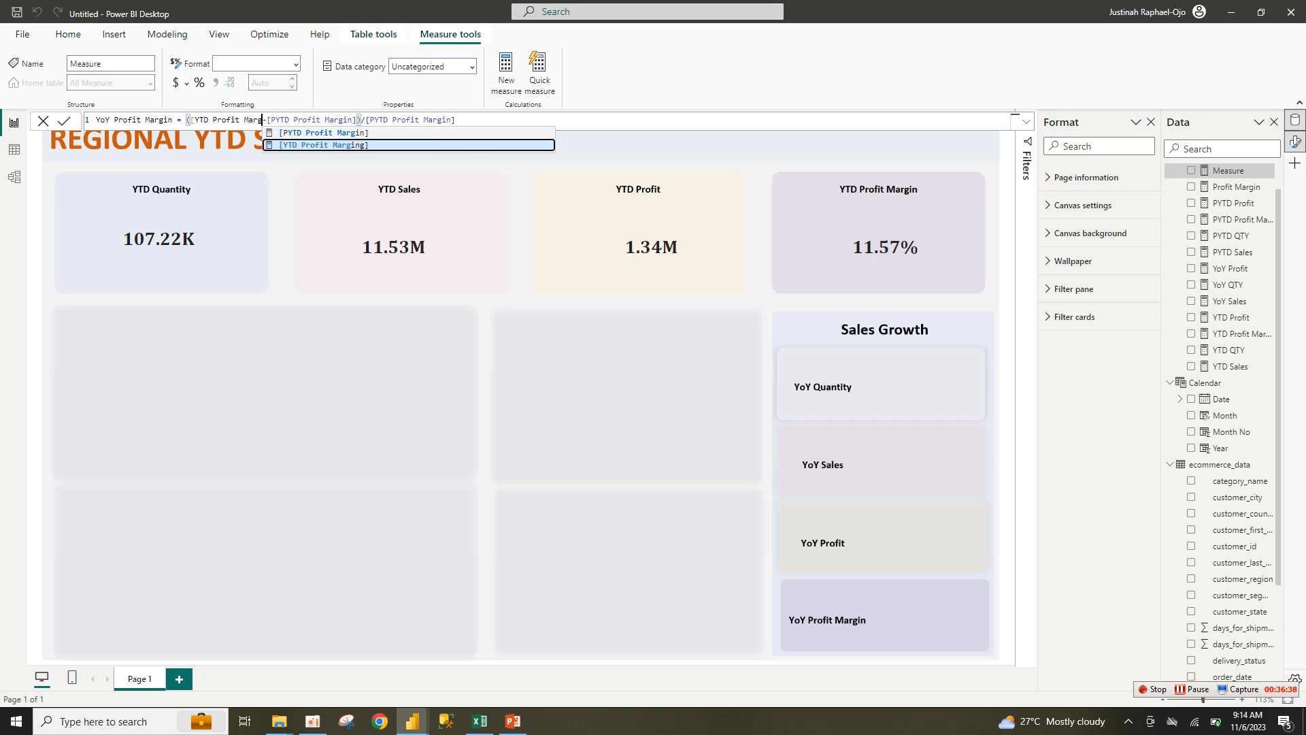
key(Tab)
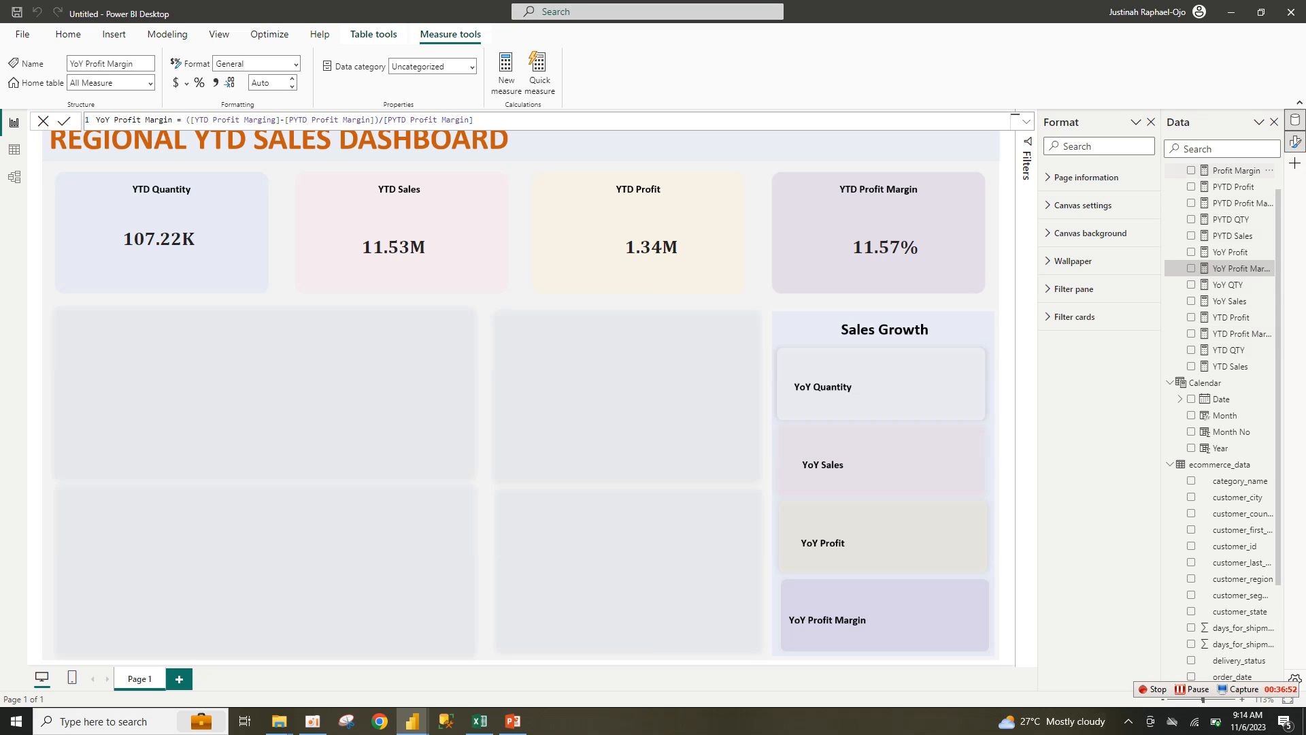
Step: Review the Profit Margin and PYTD Profit Margin formulas in Untitled, then switch back to ytd
click(1235, 170)
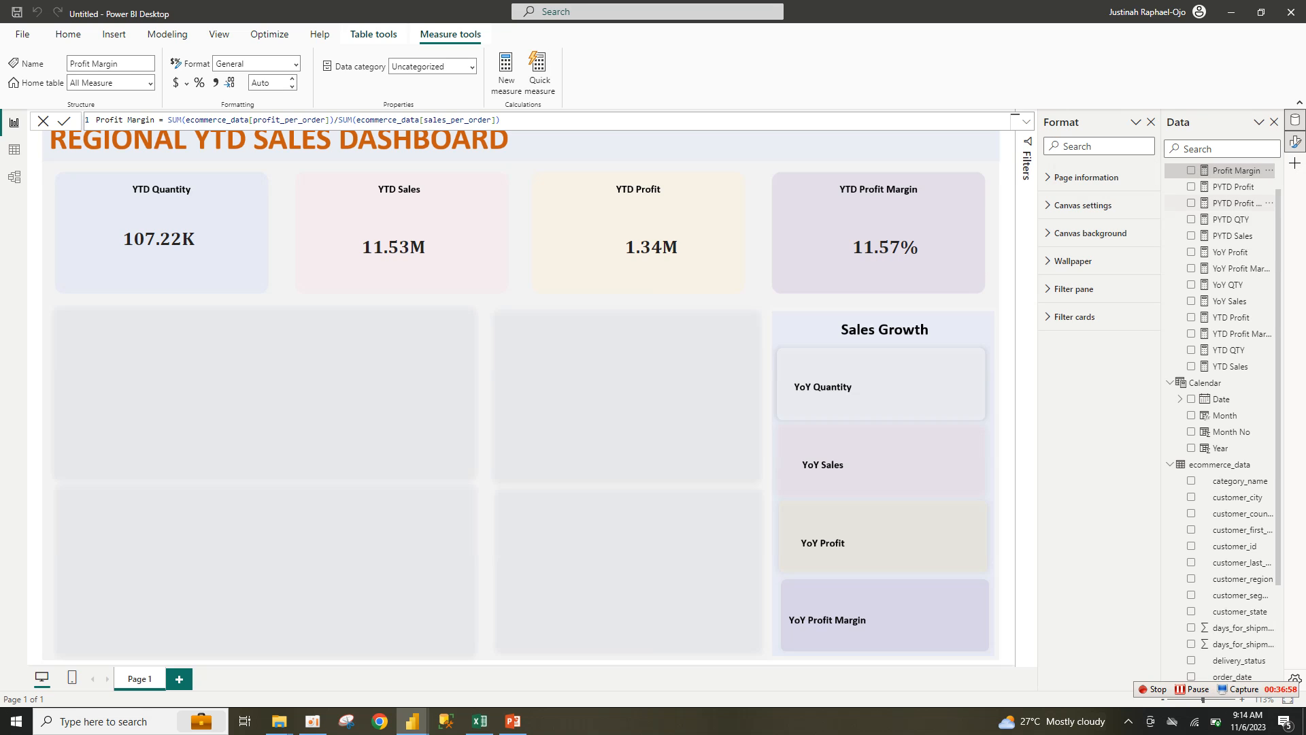
click(1232, 203)
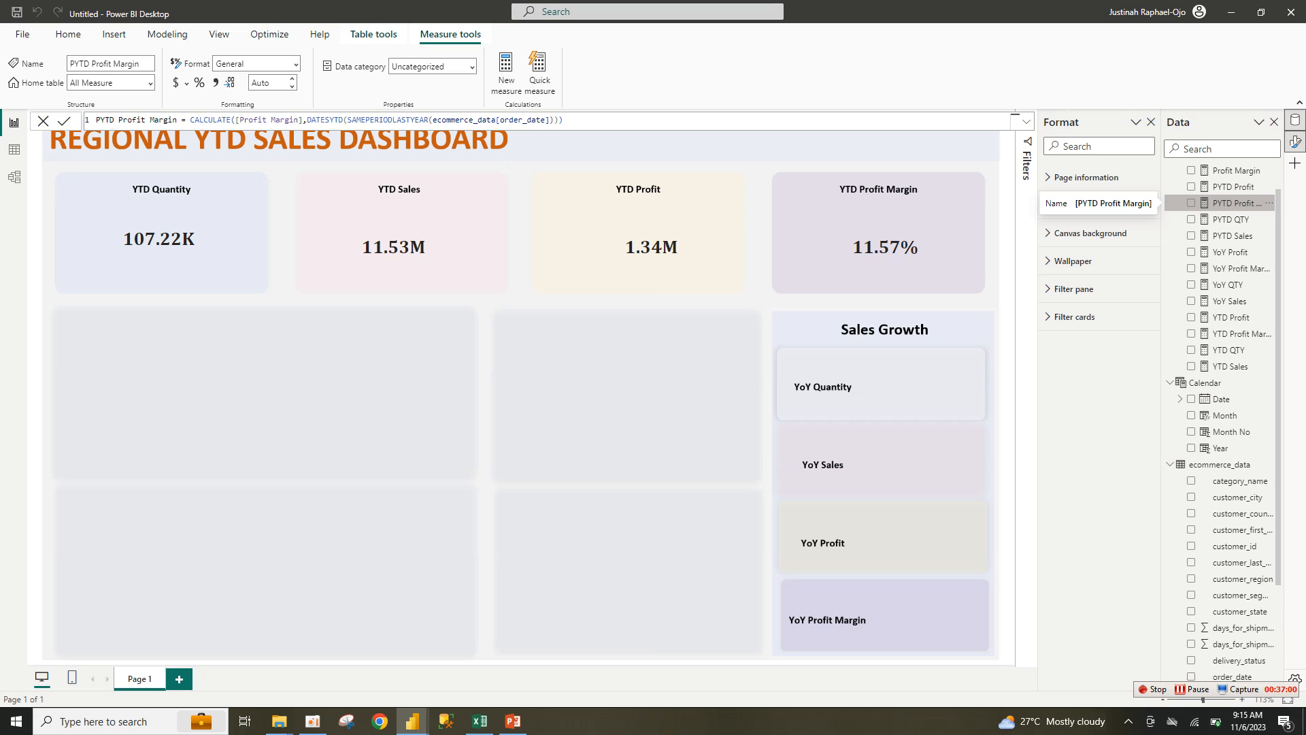
click(564, 120)
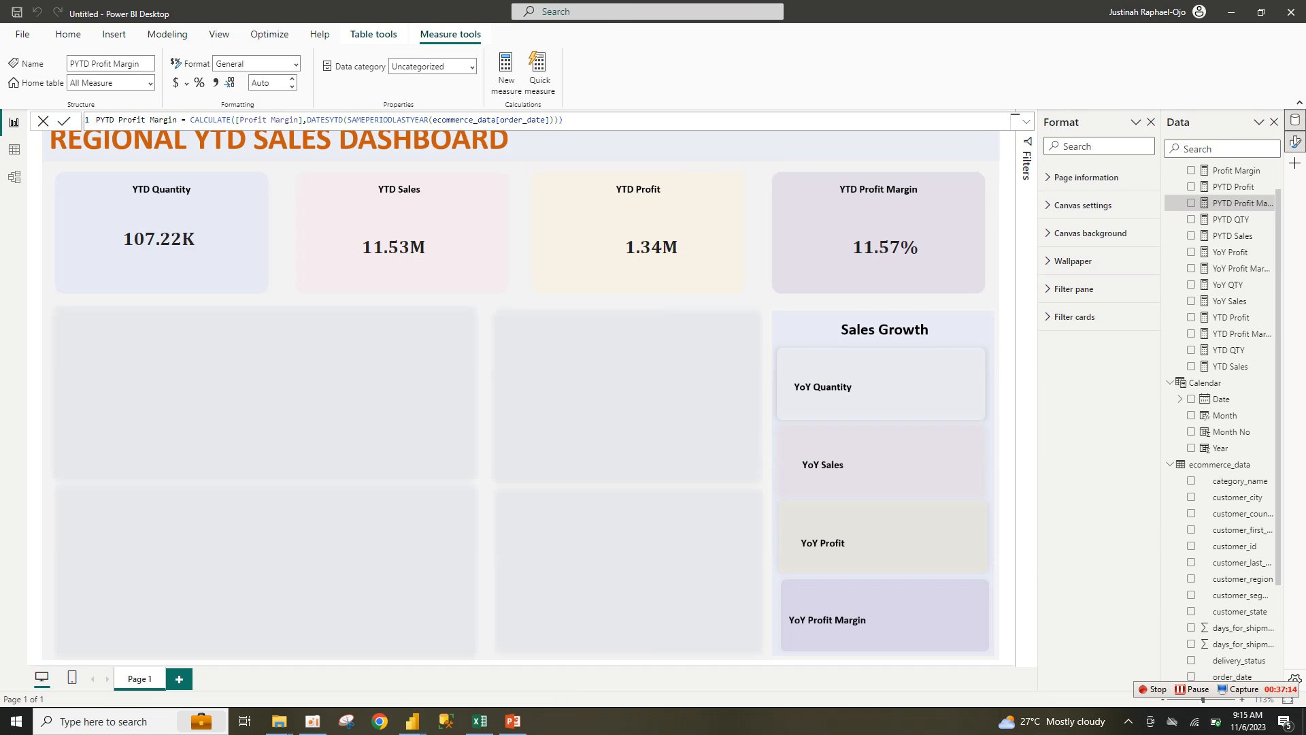
mouse_move(412, 721)
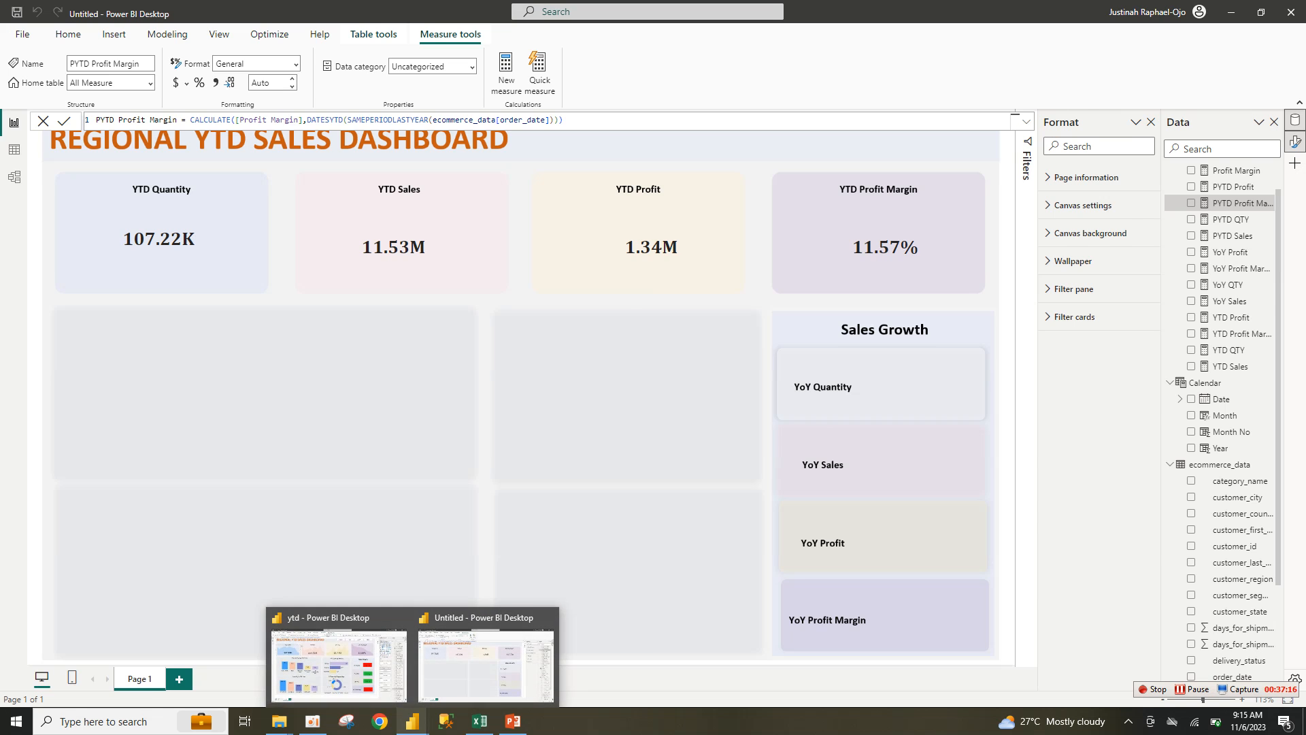
click(339, 656)
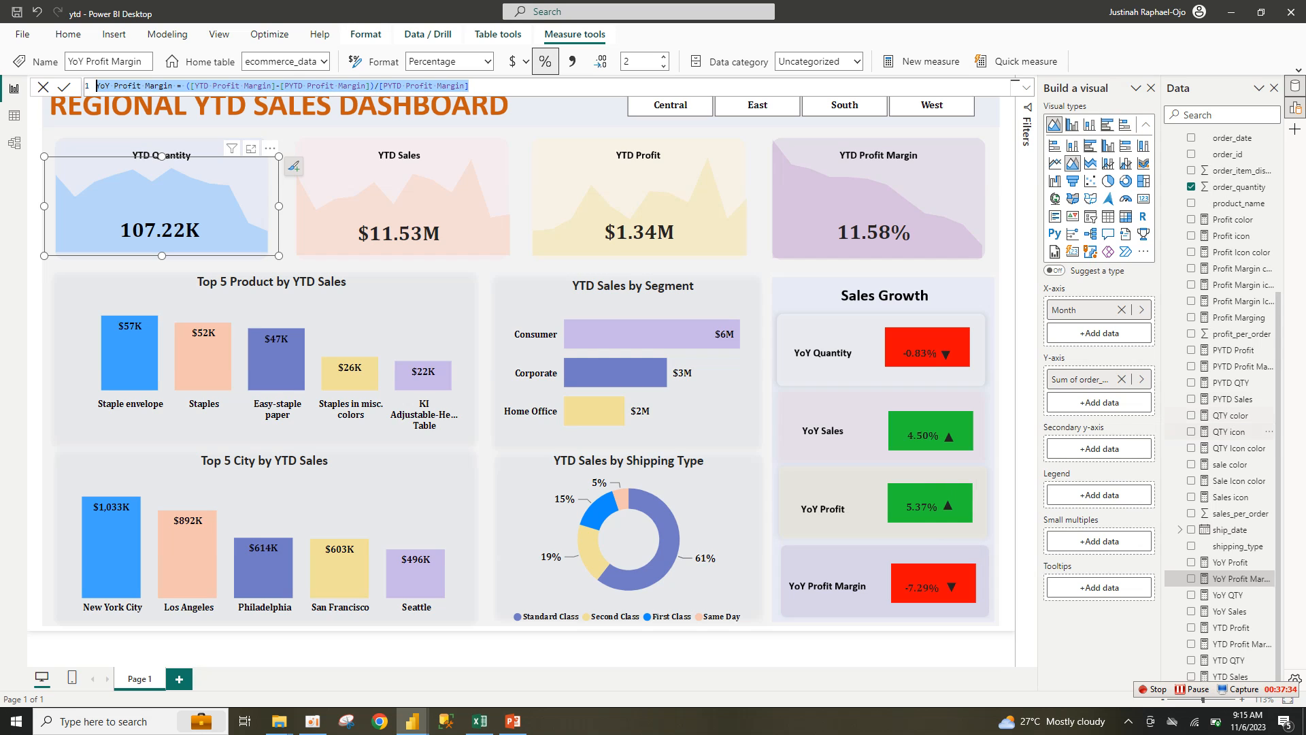
Step: Copy ytd's QTY icon formula (UNICHAR(9650) or UNICHAR(9660) by YoY QTY) into a new Untitled measure
double_click(1228, 431)
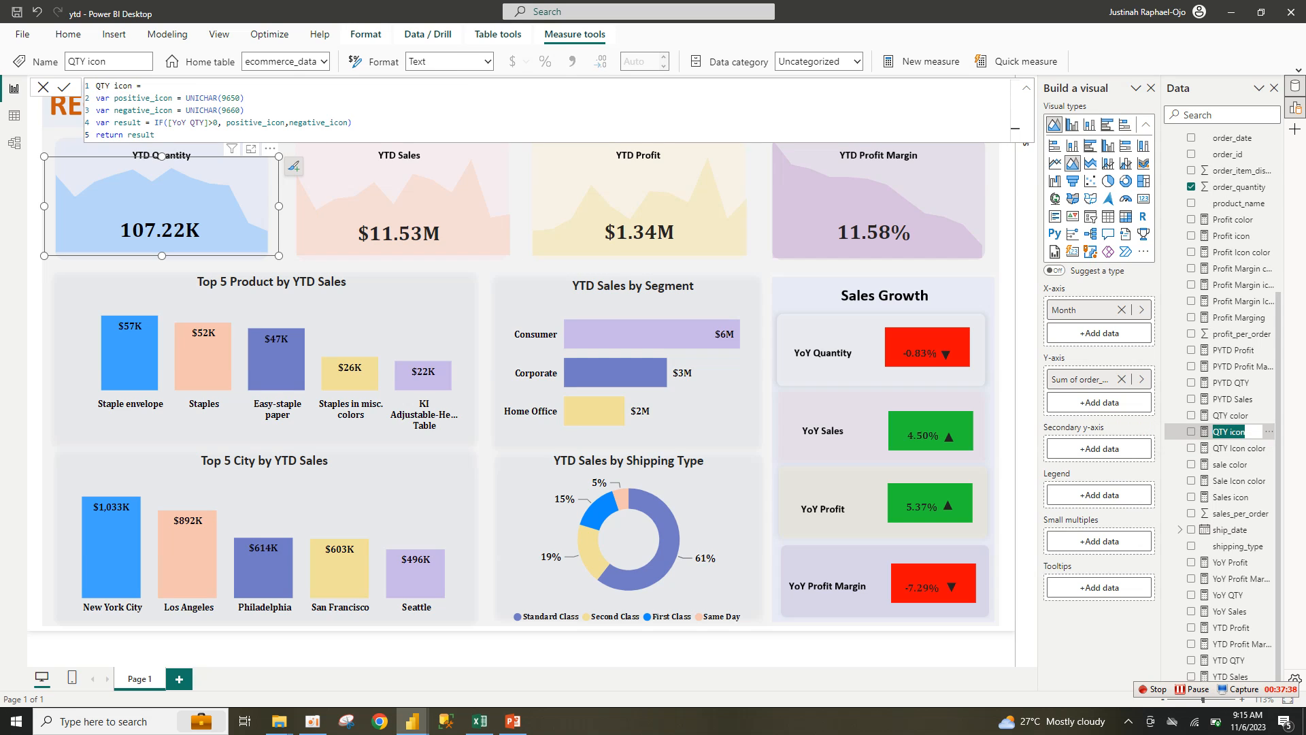
click(156, 134)
key(ctrl+a)
key(ctrl+c)
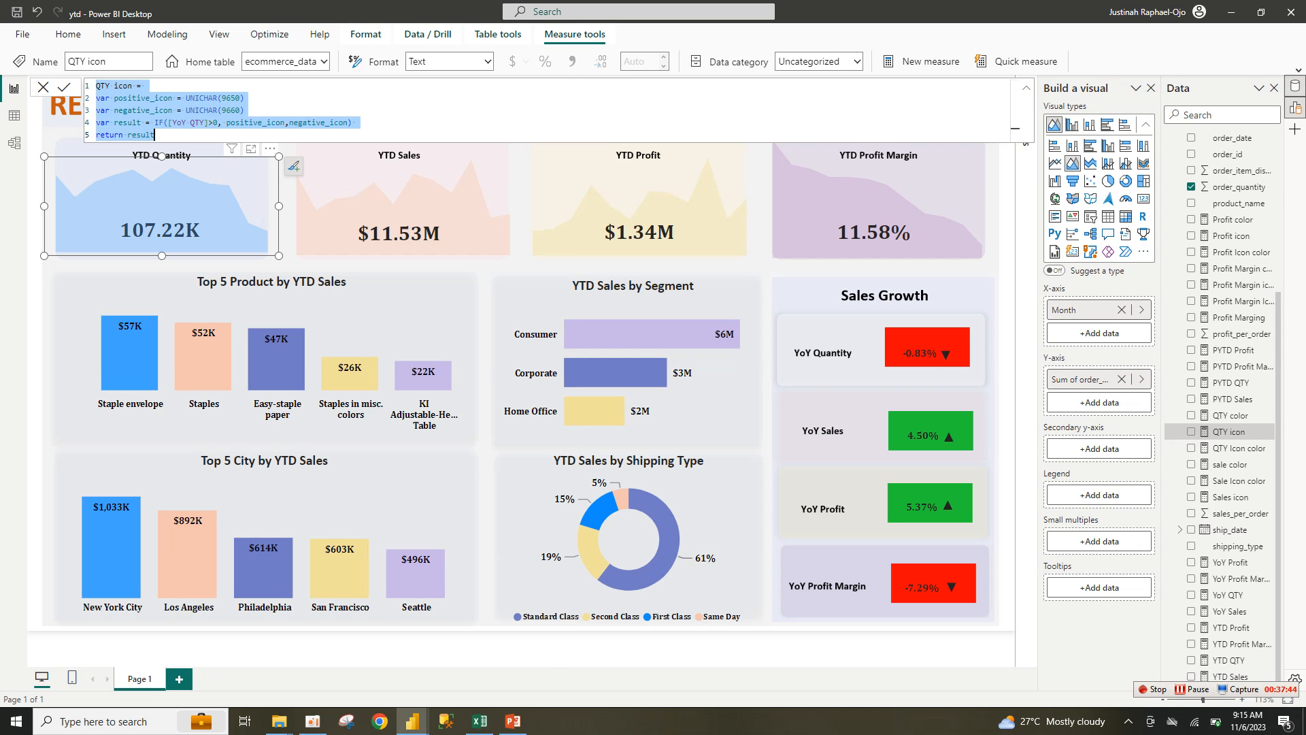
mouse_move(412, 721)
click(503, 670)
click(564, 121)
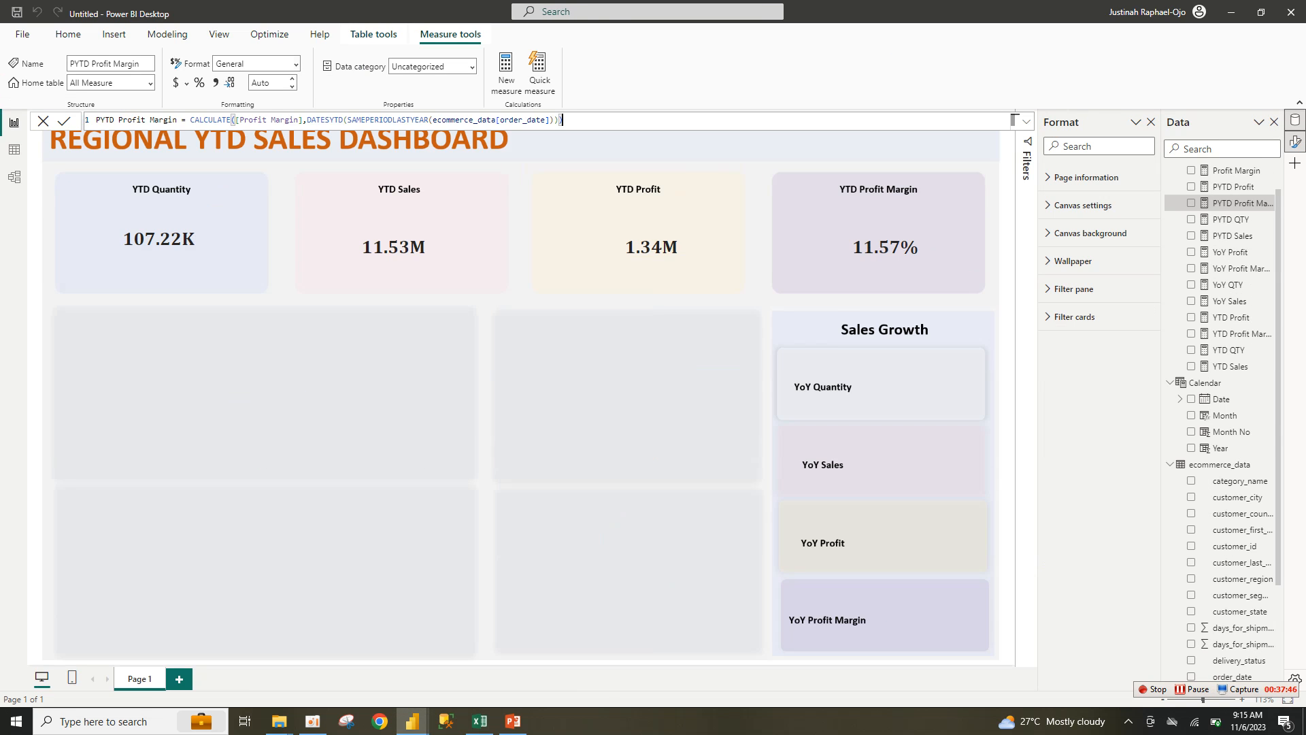
click(506, 73)
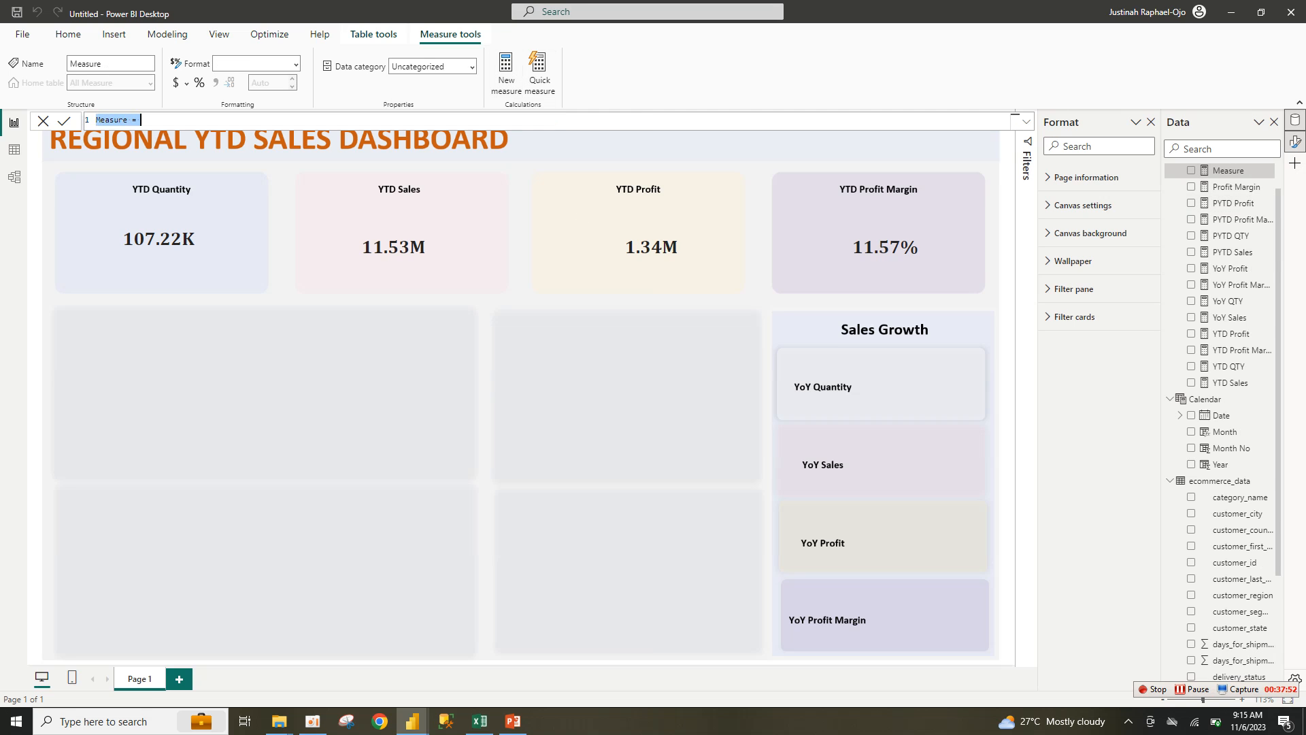
key(ctrl+v)
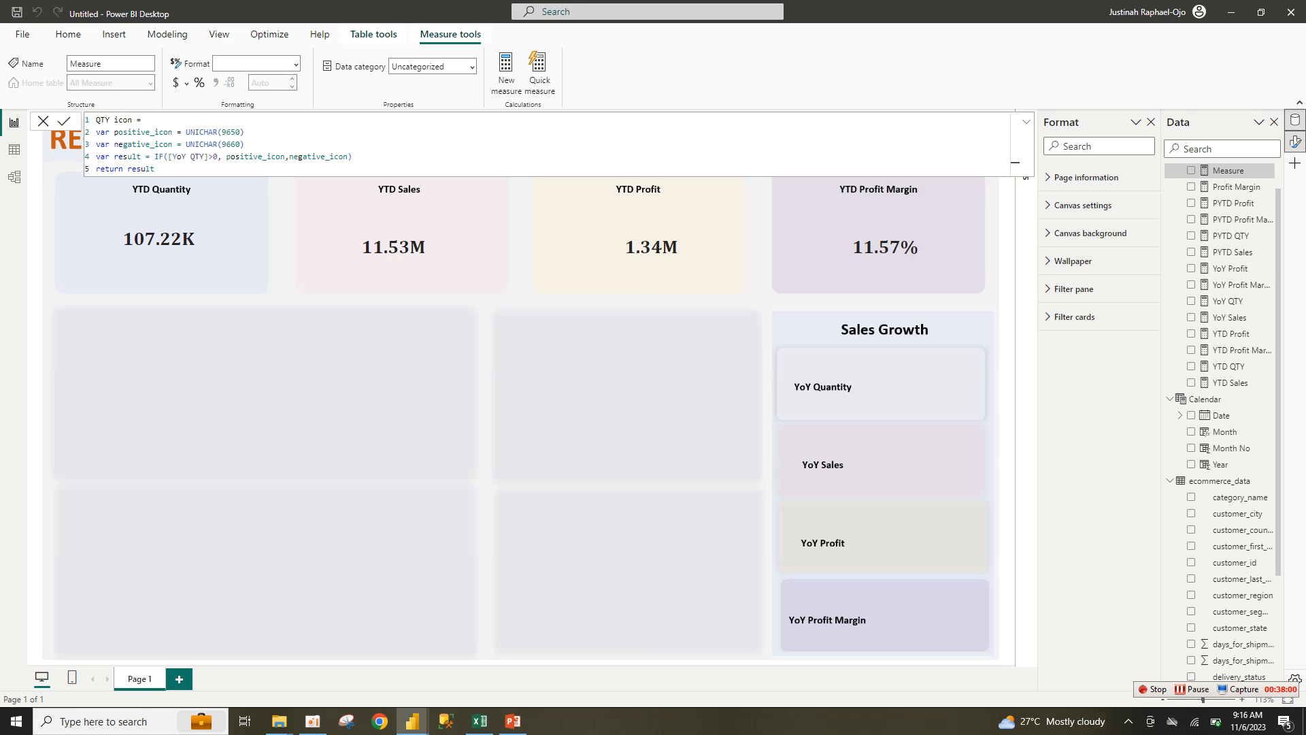
click(1014, 131)
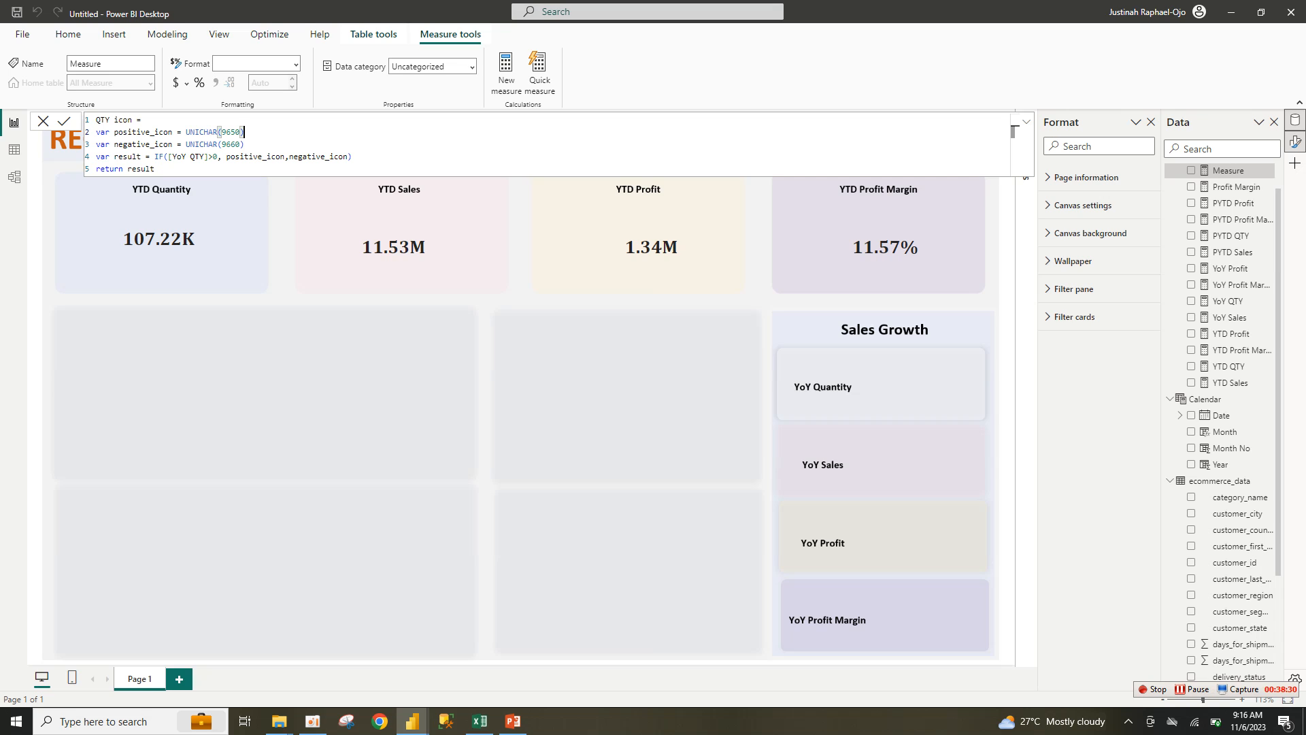
Step: Replace the line-2 arrow call with UNICHAR(9560) and commit the QTY icon measure
click(155, 169)
drag(245, 131, 185, 131)
click(217, 144)
click(217, 131)
click(243, 132)
drag(244, 131, 185, 132)
key(BackSpace)
text(Unic)
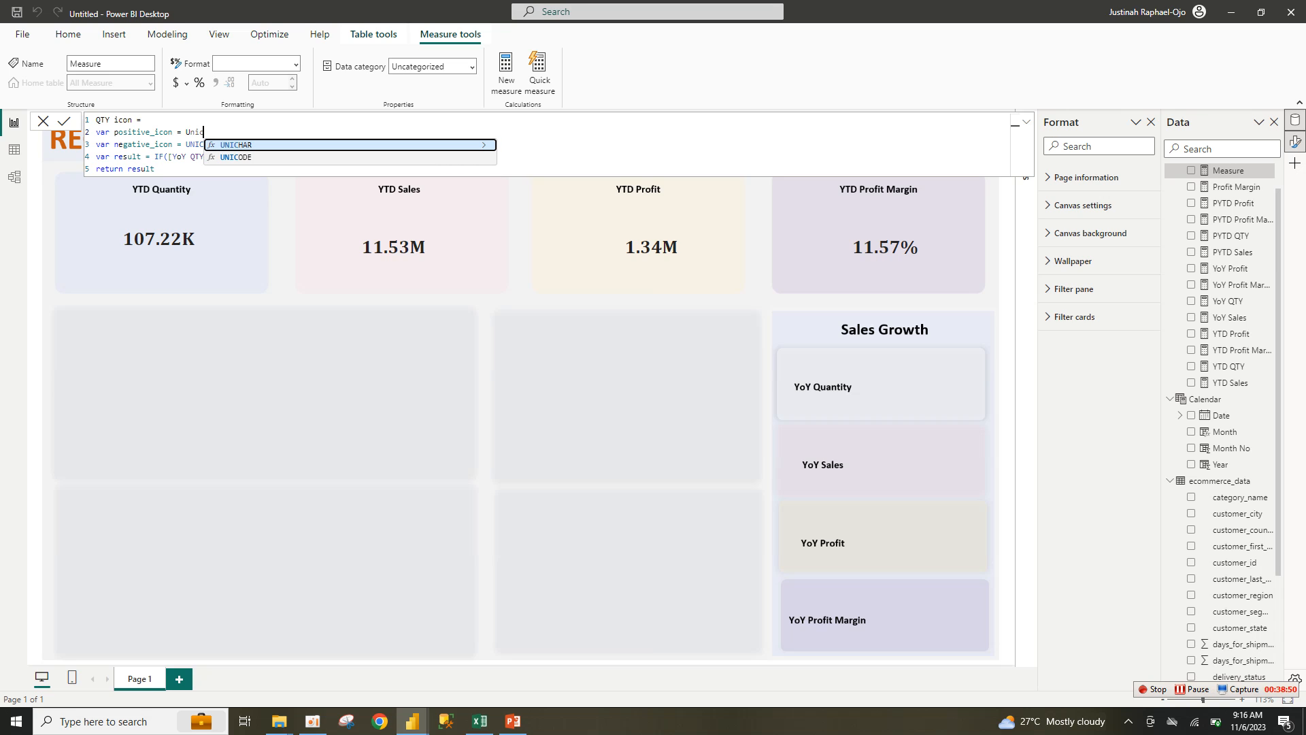
key(Tab)
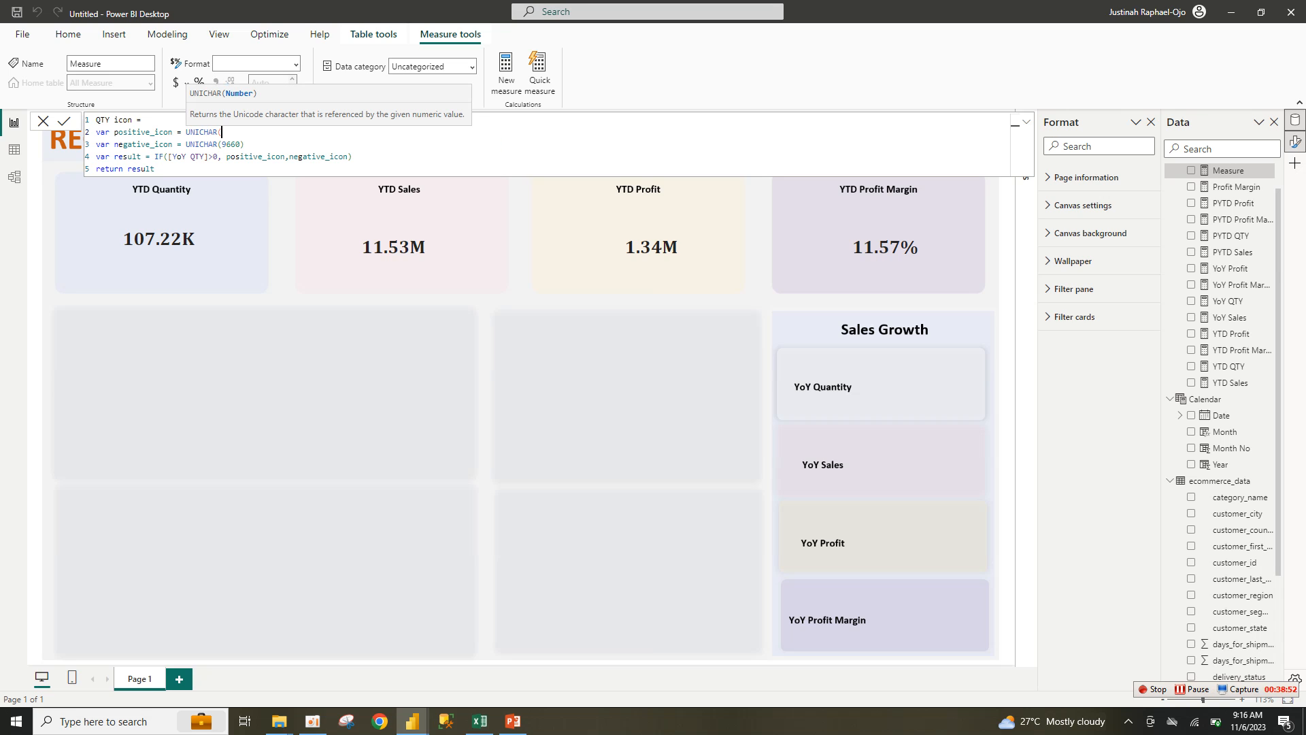
text(9560))
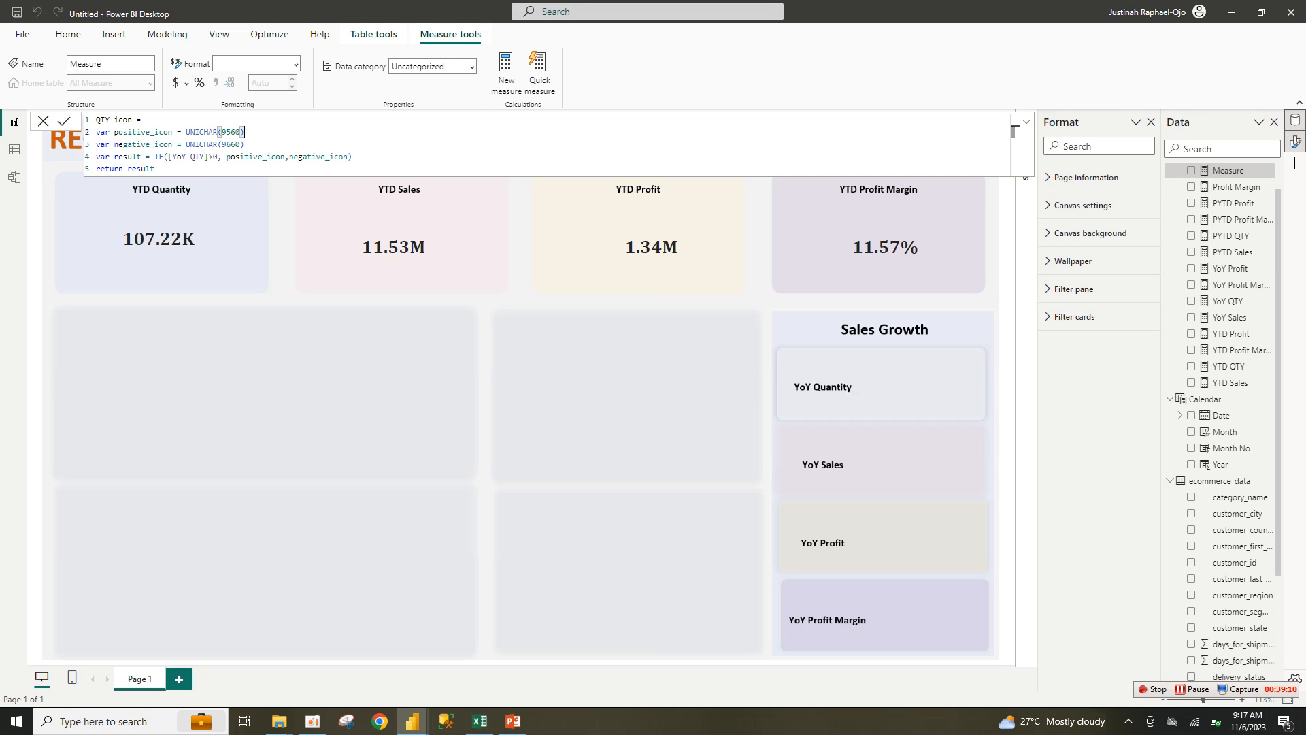
click(155, 168)
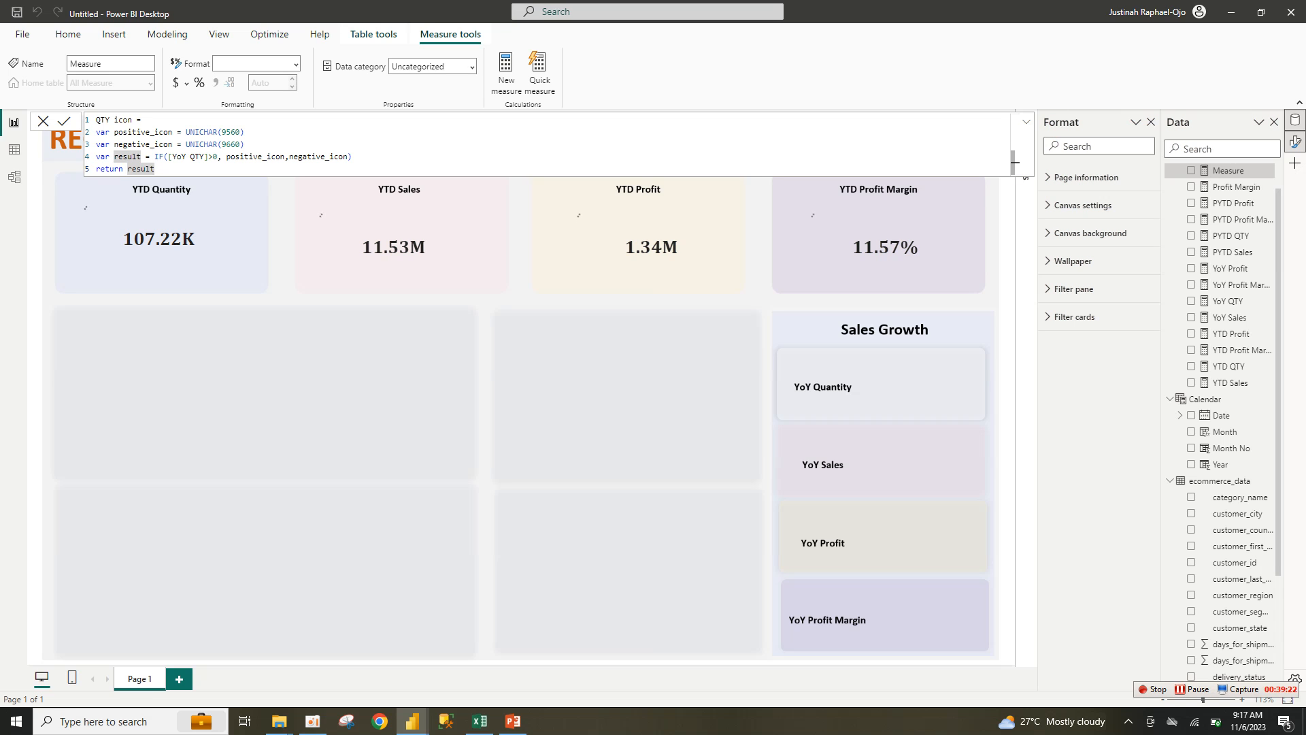
key(Return)
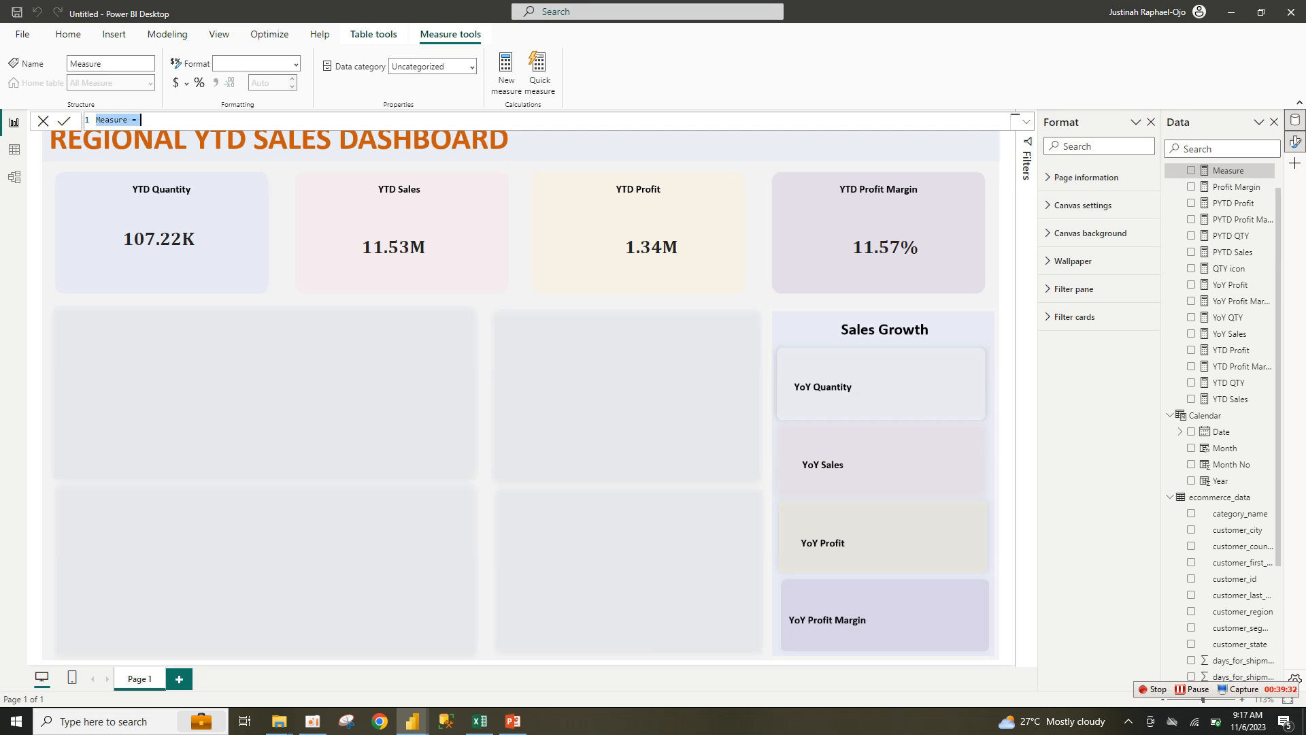
Step: Paste the icon formula, rename it Sale icon, and compare [YoY Sales] instead of [YoY QTY]
key(End)
text(QTY icon = var positive_icon = UNICHAR(9650) var negative_icon = UNICHAR(9660) var result = IF([YoY QTY]>0, positive_icon,negative_icon) return result)
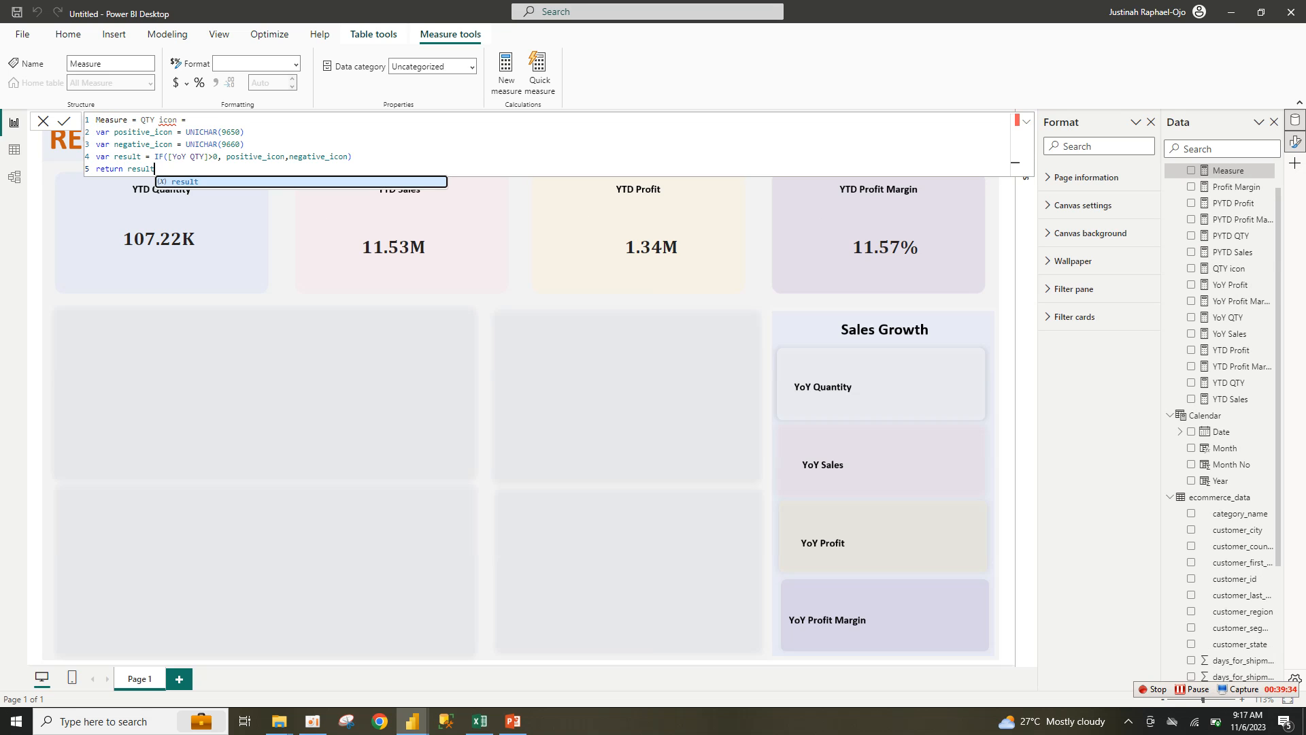
key(ctrl+a)
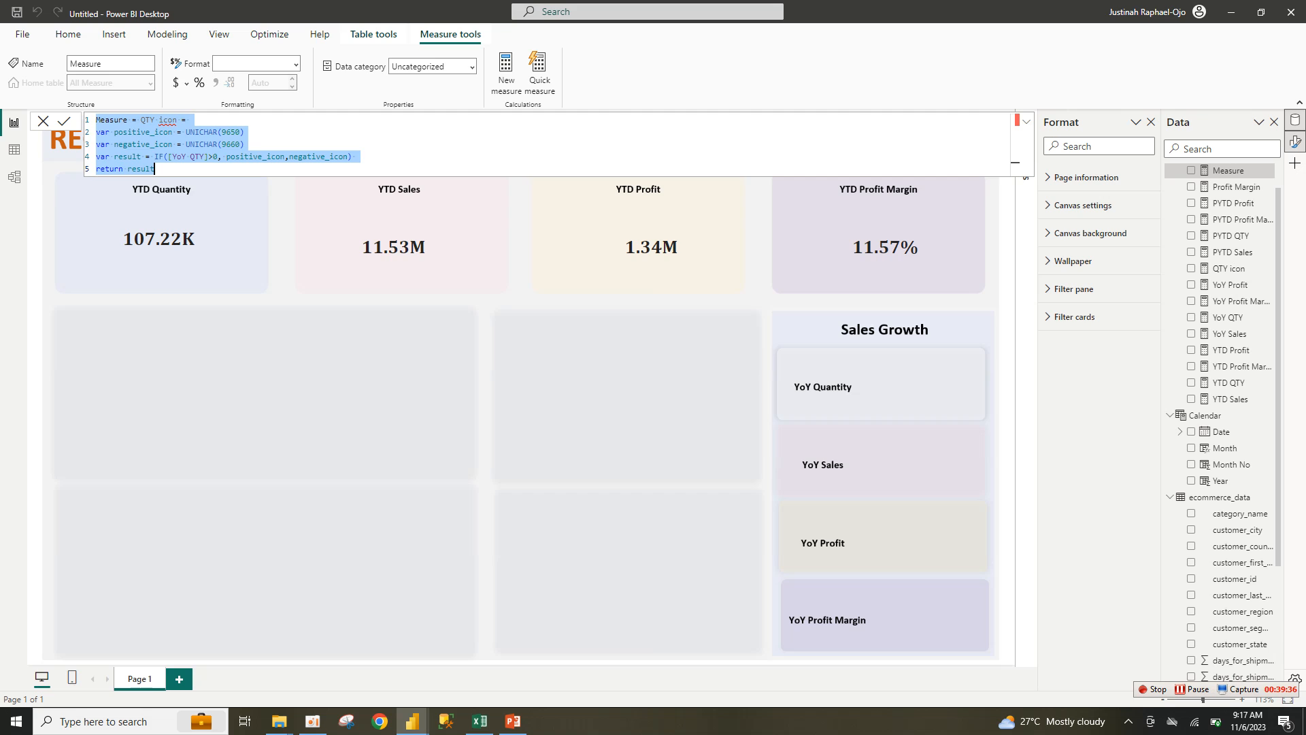
text(QTY icon = var positive_icon = UNICHAR(9650) var negative_icon = UNICHAR(9660) var result = IF([YoY QTY]>0, positive_icon,negative_icon) return result)
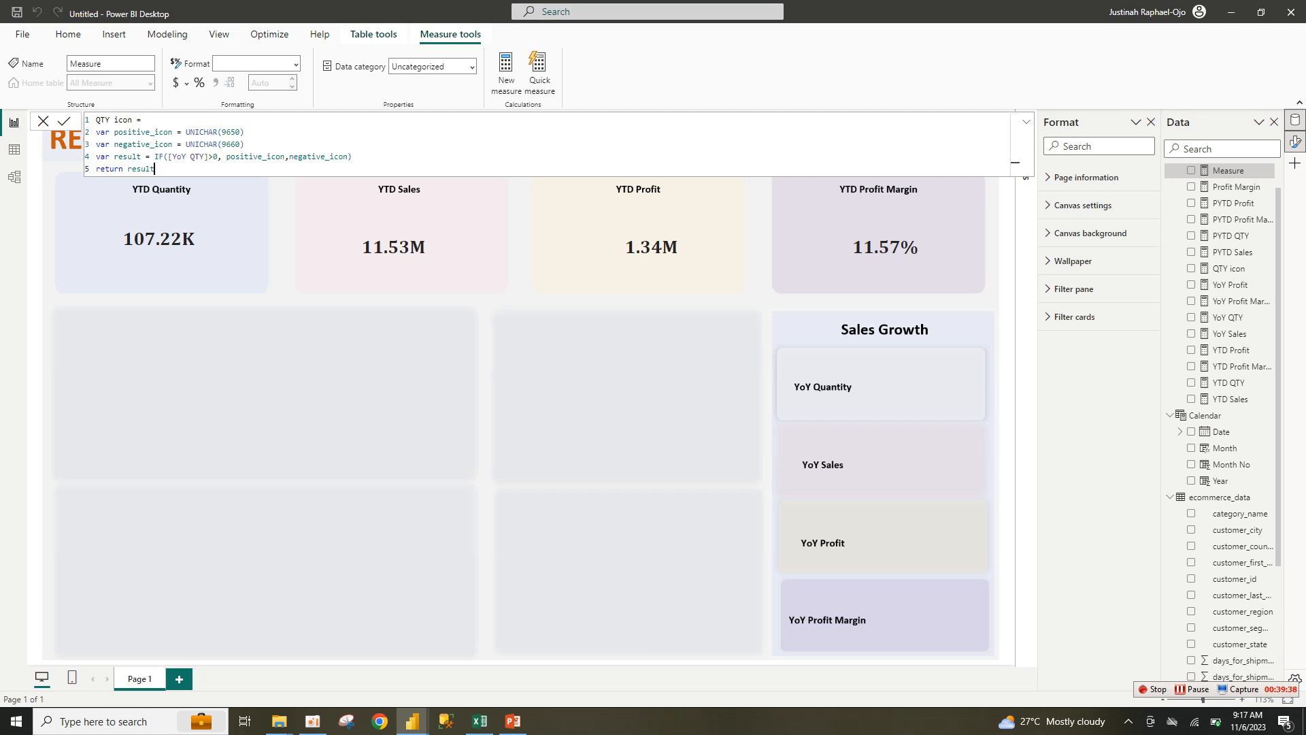
drag(110, 120, 96, 120)
text(Sale)
mouse_move(205, 156)
mouse_down()
mouse_move(181, 144)
mouse_move(191, 156)
mouse_up()
key(BackSpace)
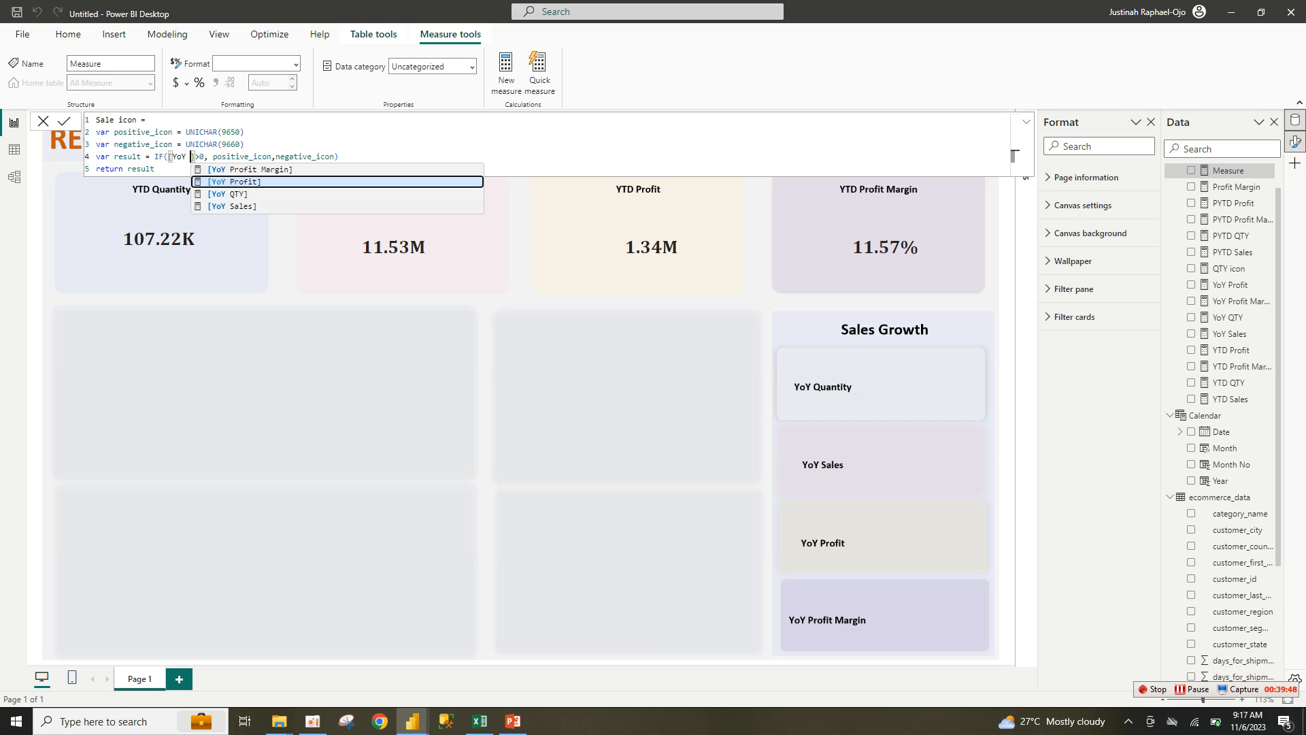
click(233, 207)
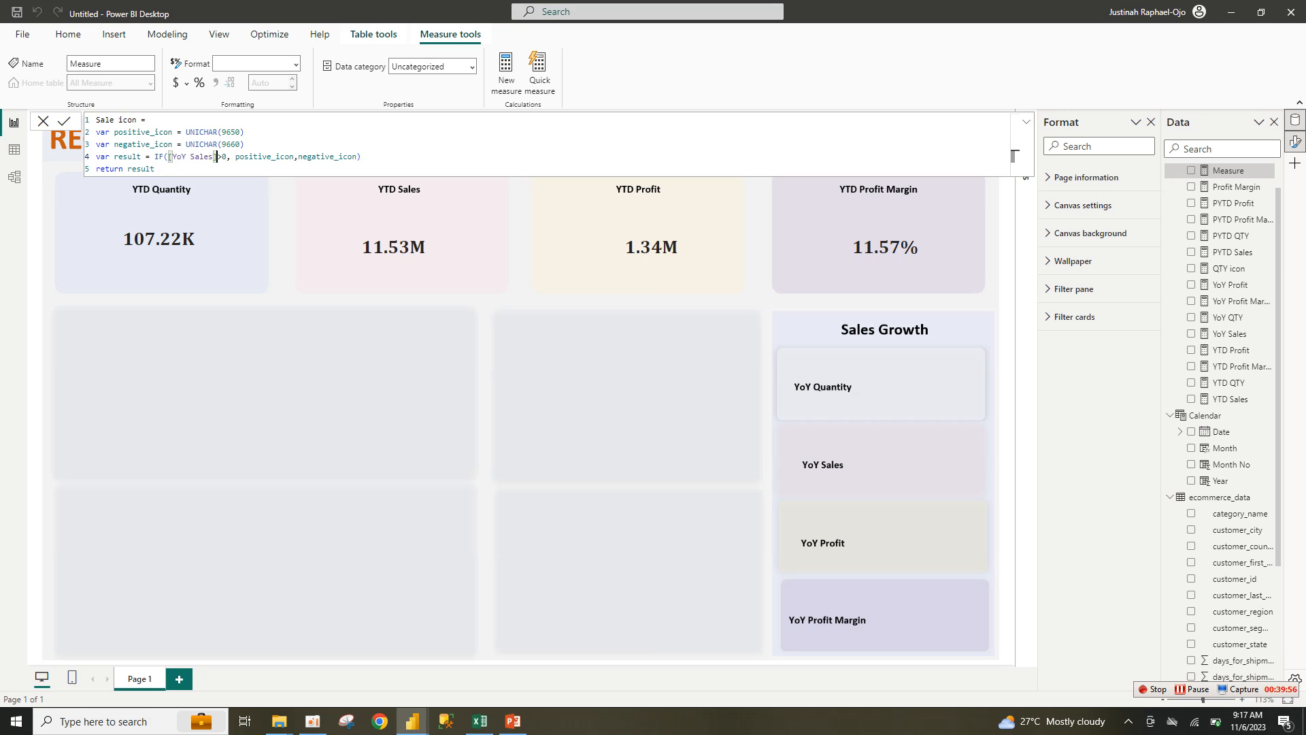
key(Return)
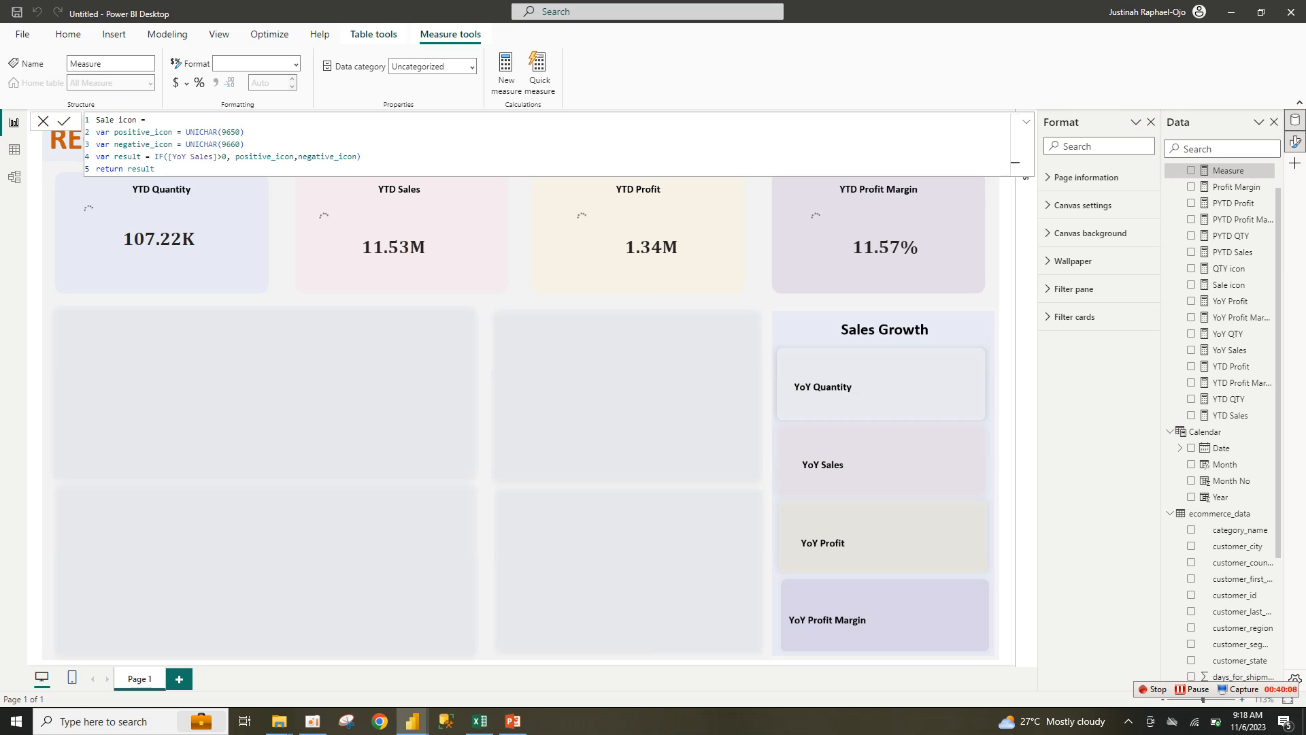
Step: Paste the icon formula, rename it Profit icon, and switch its reference to [YoY Profit]
text(QTY icon = var positive_icon = UNICHAR(9650) var negative_icon = UNICHAR(9660) var result = IF([YoY QTY]>0, positive_icon,negative_icon) return result)
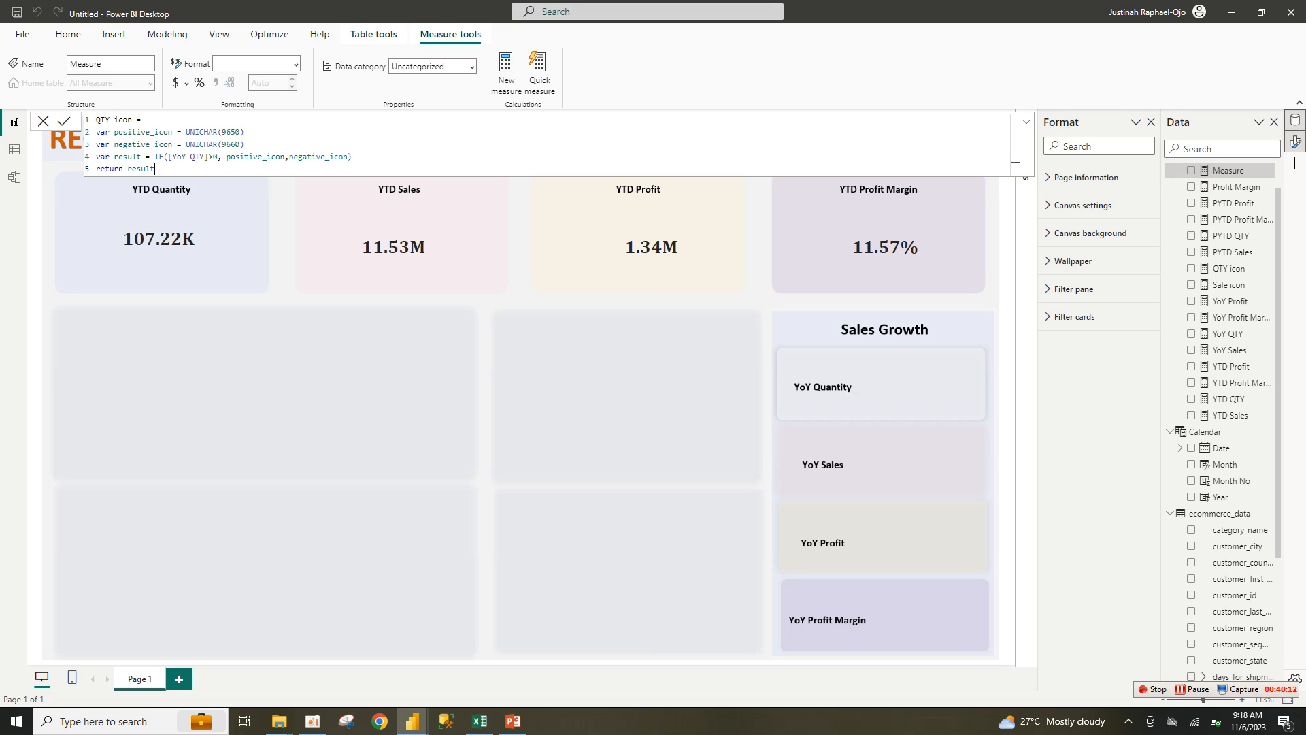
double_click(98, 120)
text(Profit)
click(216, 157)
double_click(193, 157)
text(p)
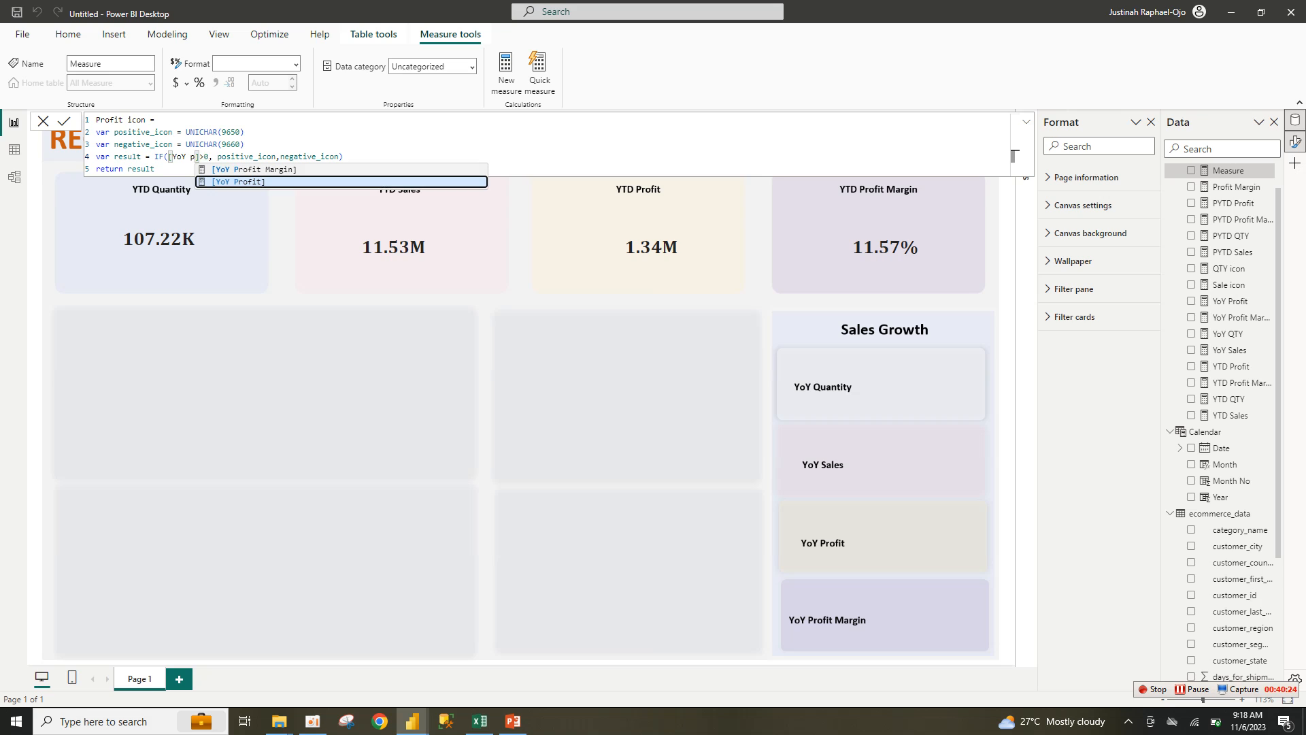
key(Tab)
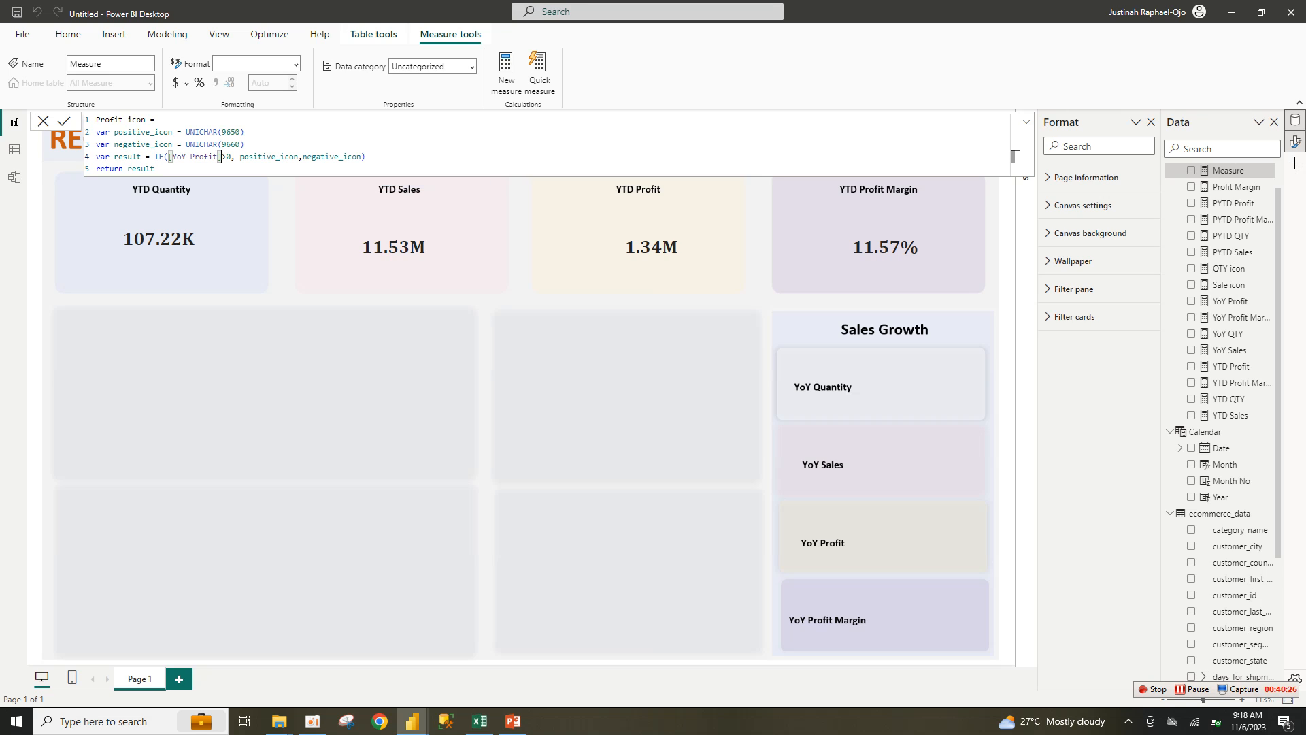
key(Return)
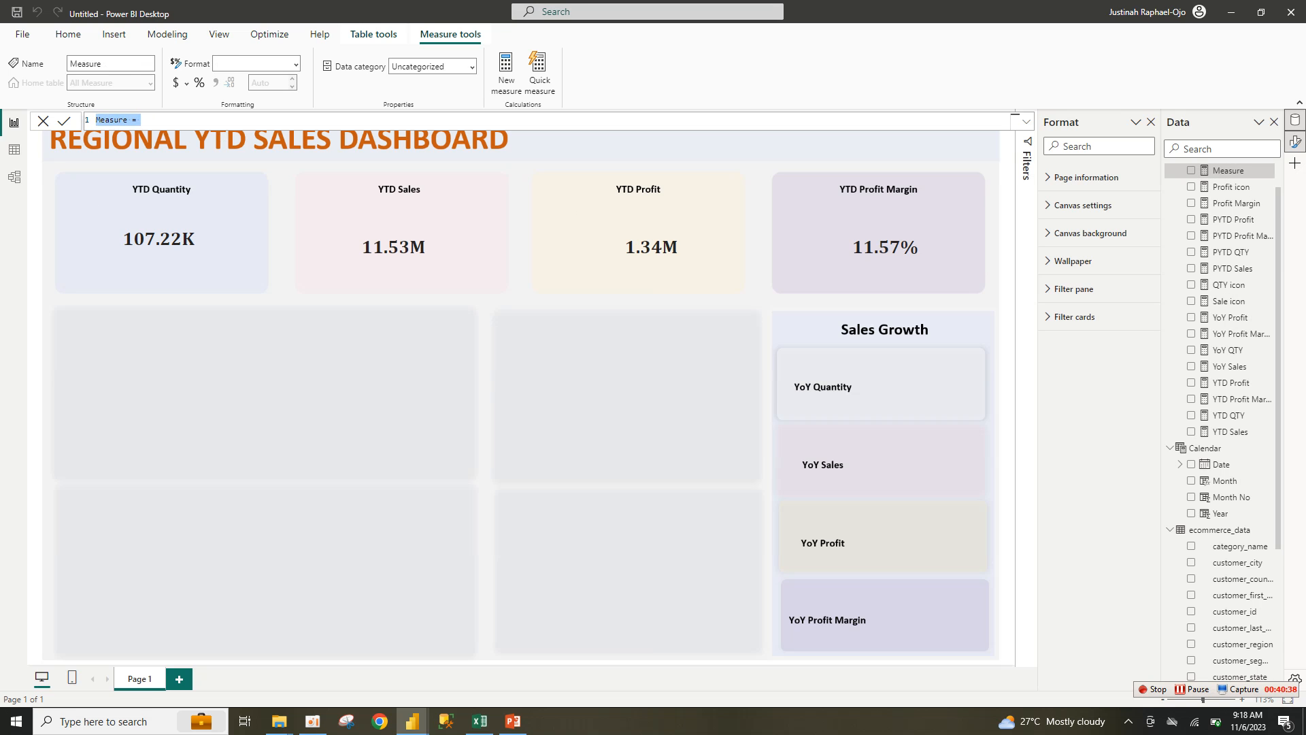
Step: Paste the icon formula, rename it PM icon, and reference [YoY Profit Margin]
text(QTY icon = var positive_icon = UNICHAR(9650) var negative_icon = UNICHAR(9660) var result = IF([YoY QTY]>0, positive_icon,negative_icon) return result)
mouse_move(105, 120)
mouse_down()
mouse_move(118, 120)
mouse_move(105, 120)
mouse_up()
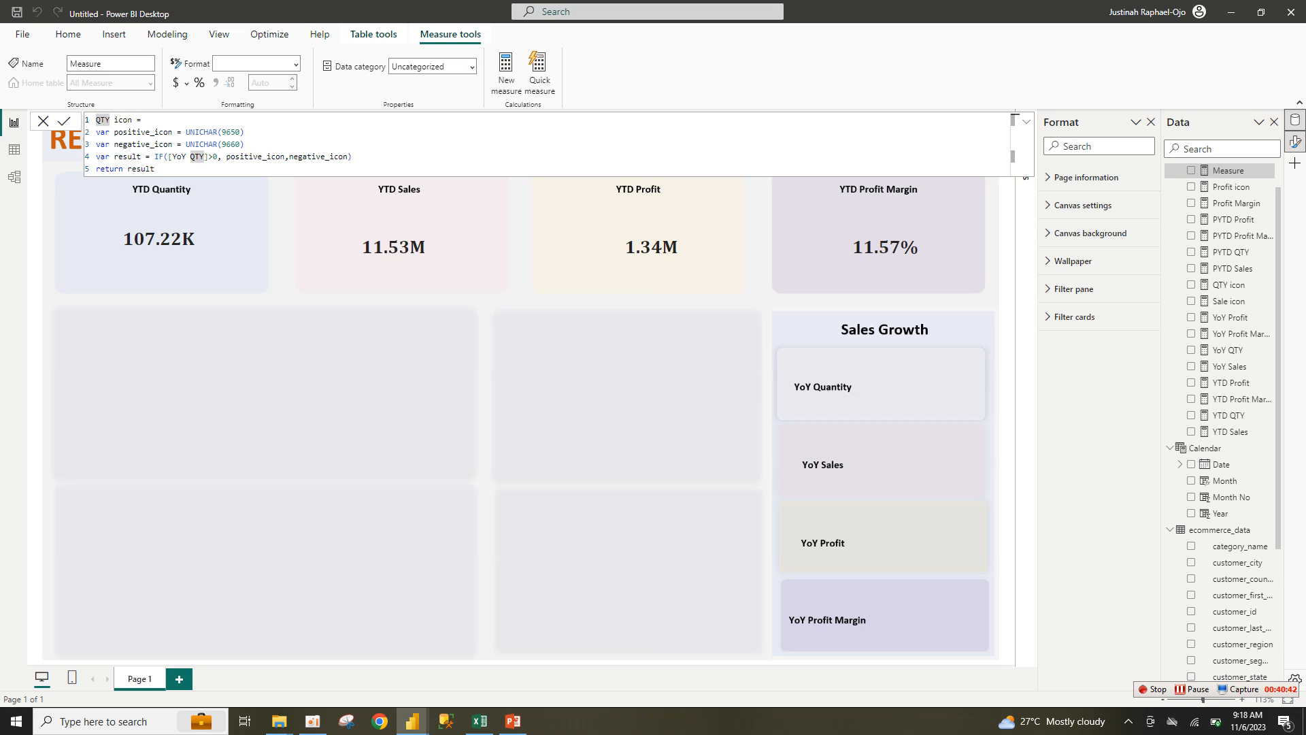
key(BackSpace)
key(BackSpace)
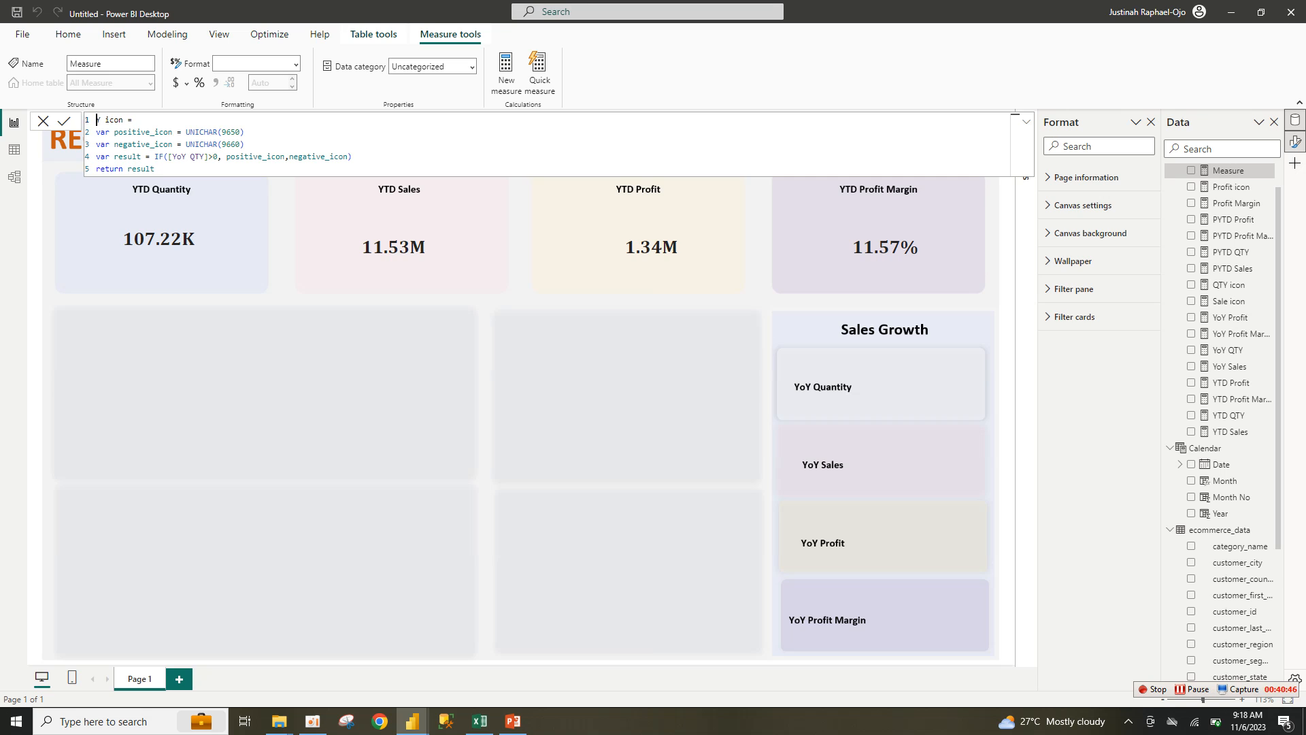
key(Right)
key(BackSpace)
text(PM)
key(shift+Left)
key(shift+Left)
key(shift+Left)
key(BackSpace)
key(Up)
key(Tab)
key(Return)
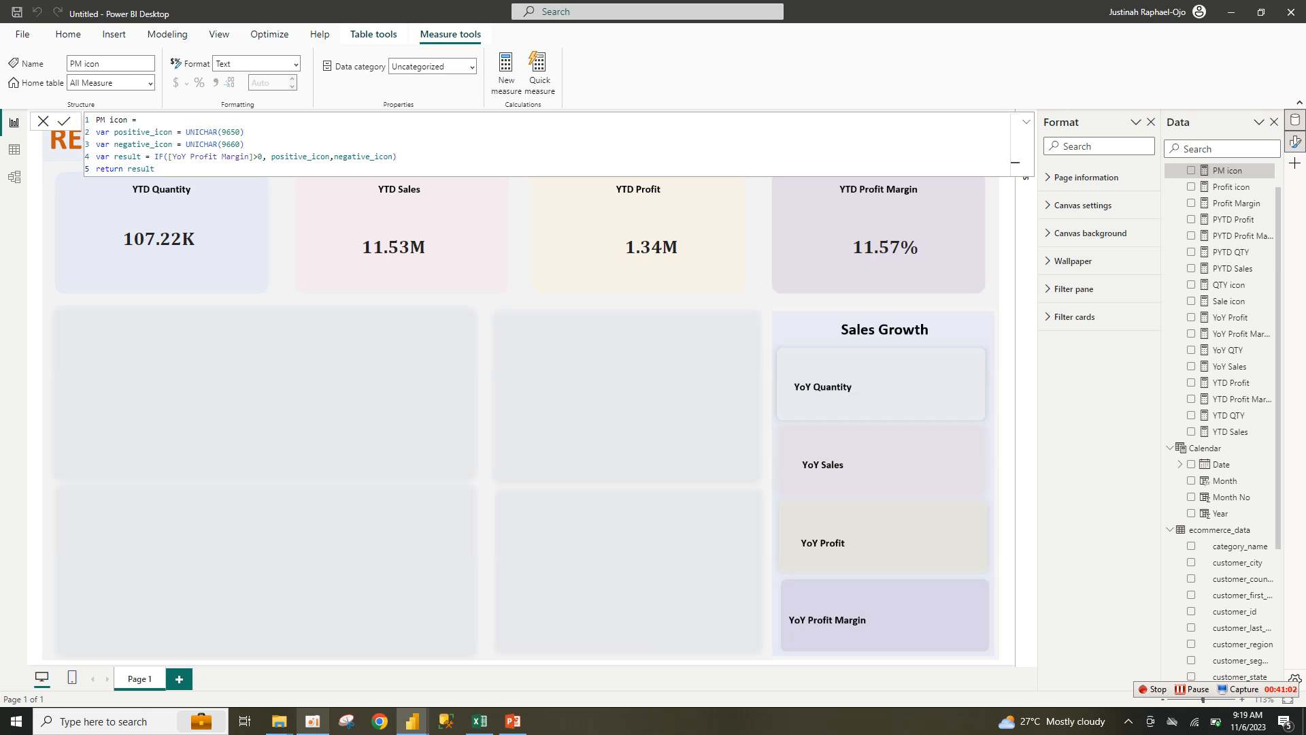
Step: Inspect the YoY Quantity indicator box in the finished ytd report
mouse_move(279, 721)
mouse_move(413, 721)
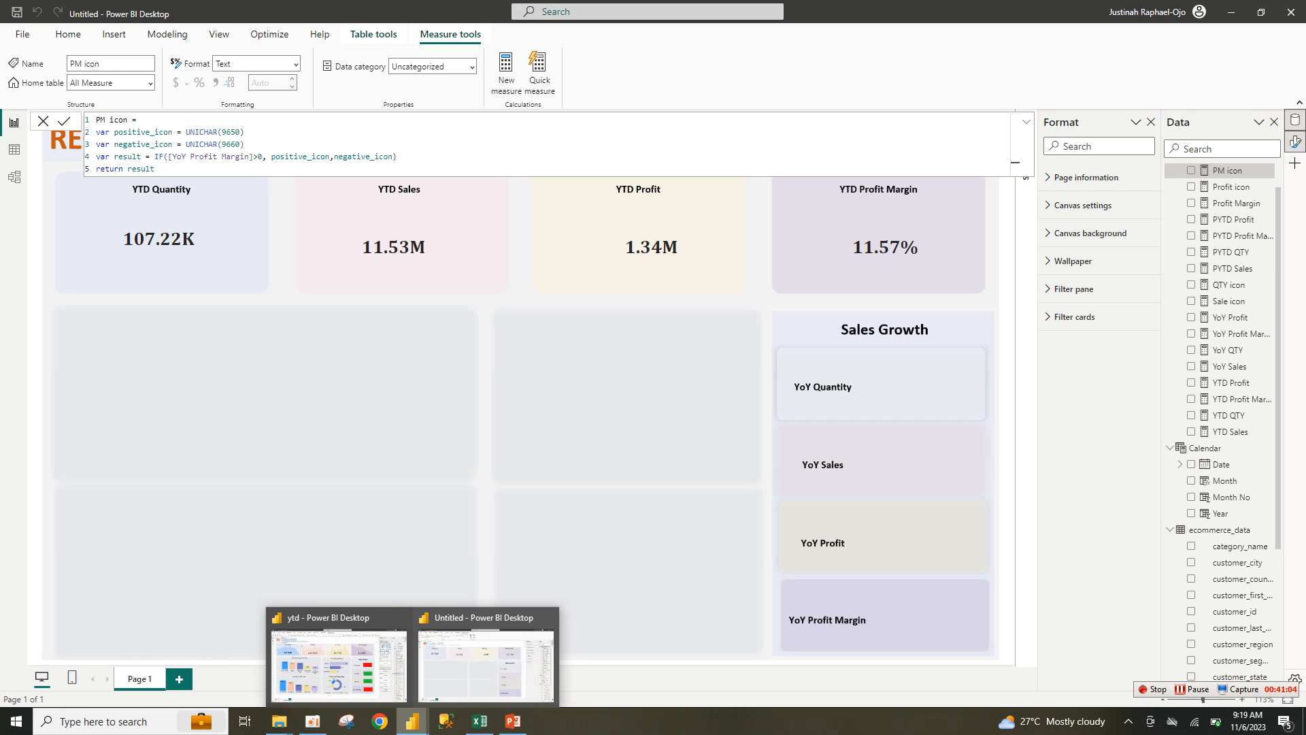
click(340, 660)
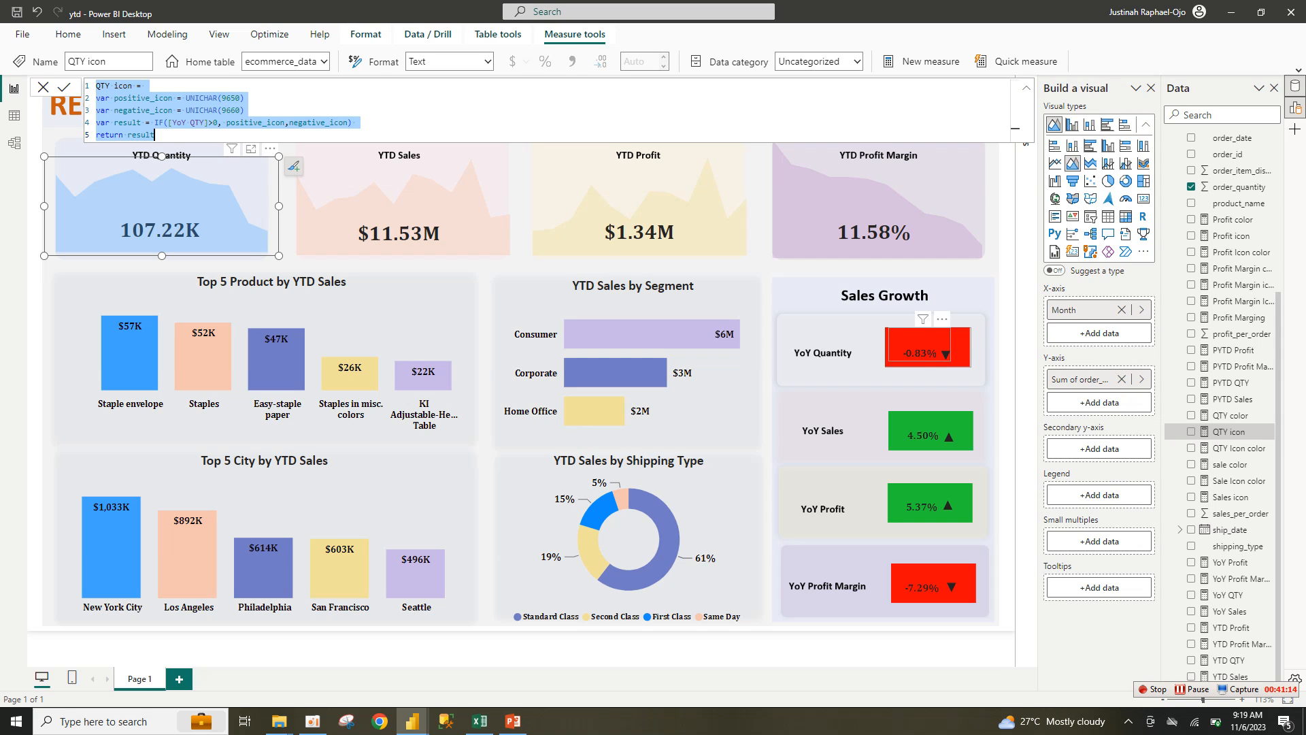
click(919, 347)
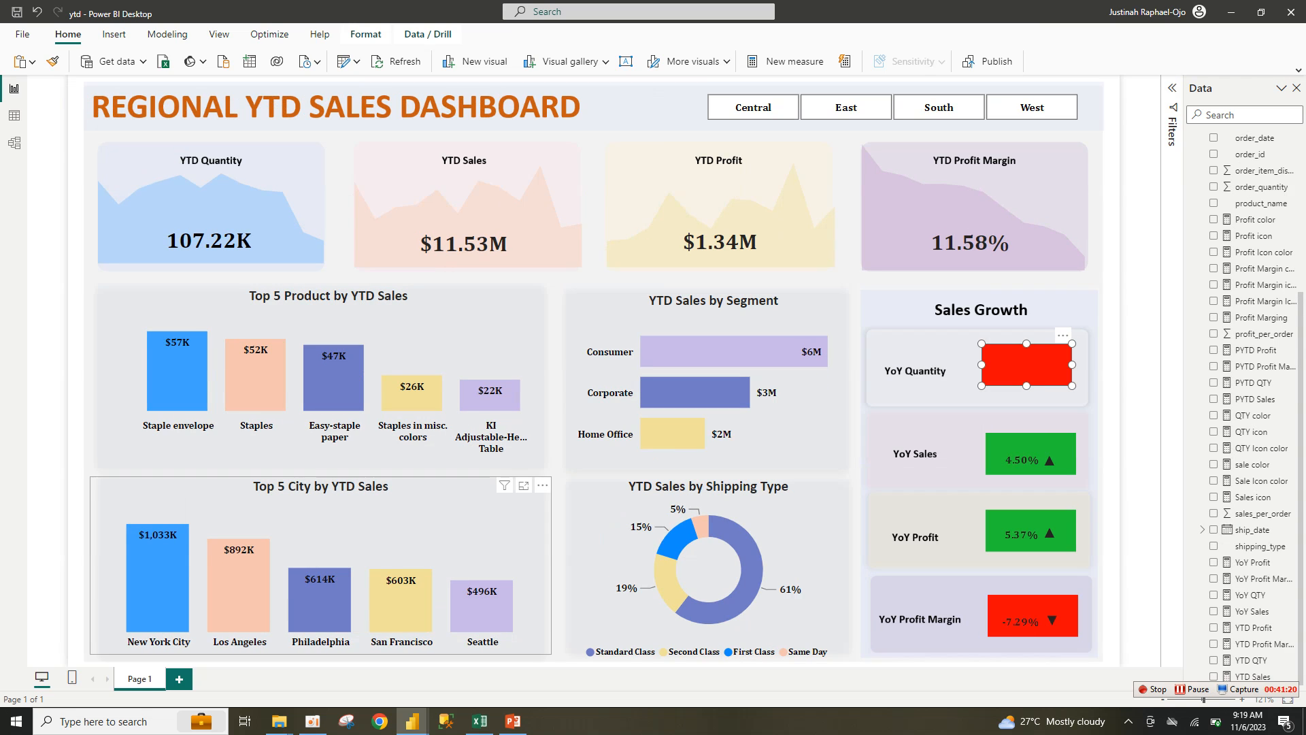
mouse_move(513, 721)
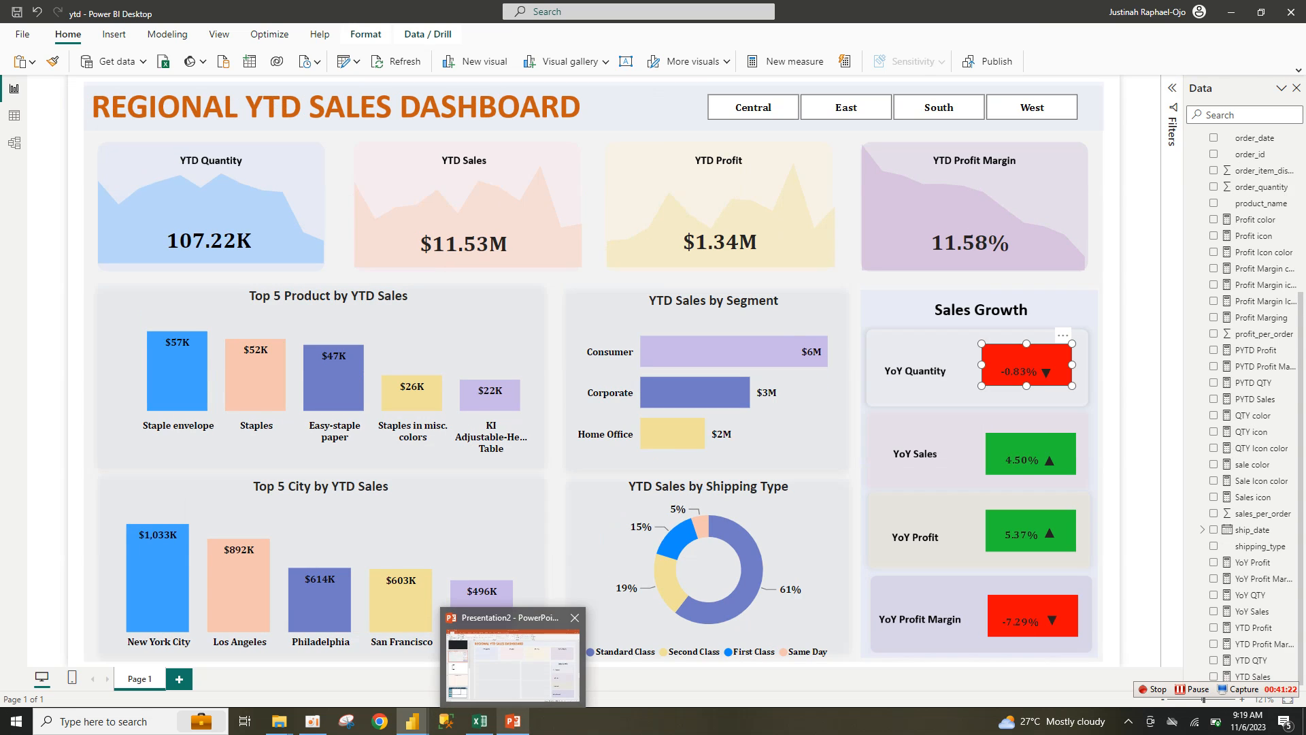
mouse_move(413, 721)
click(486, 663)
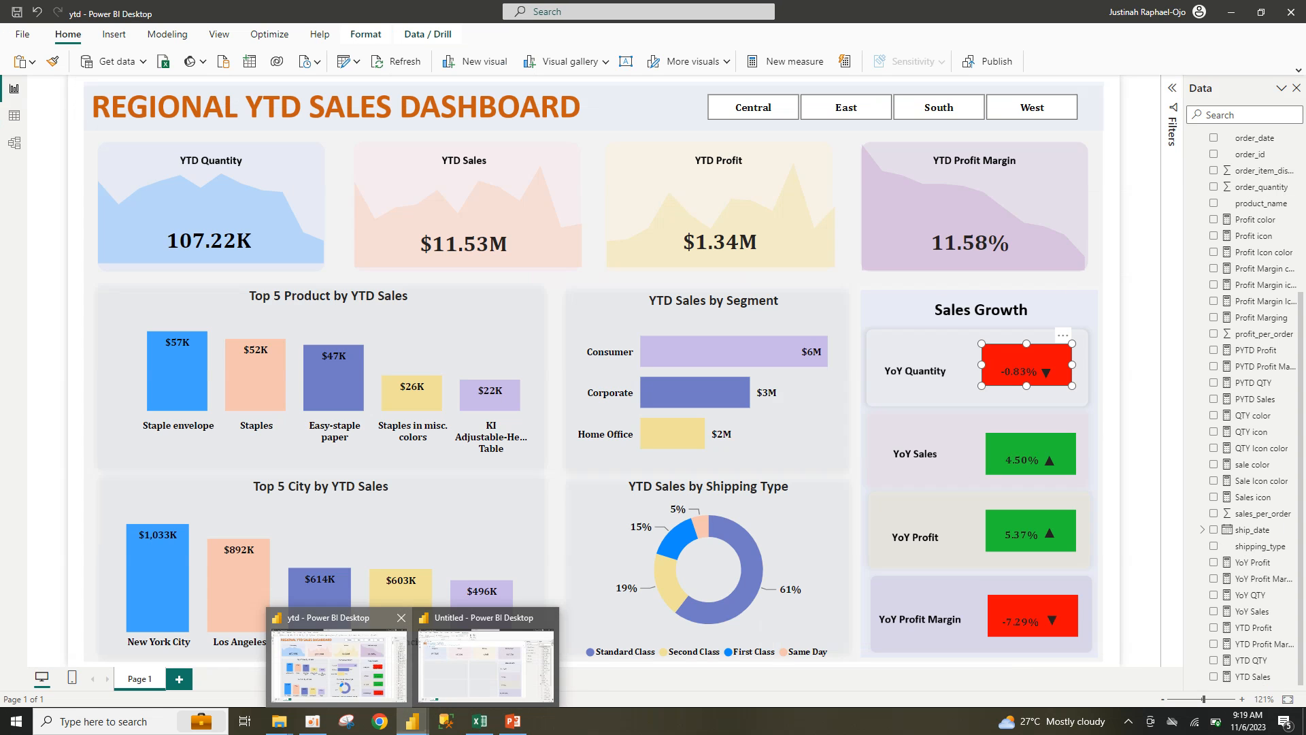
click(338, 680)
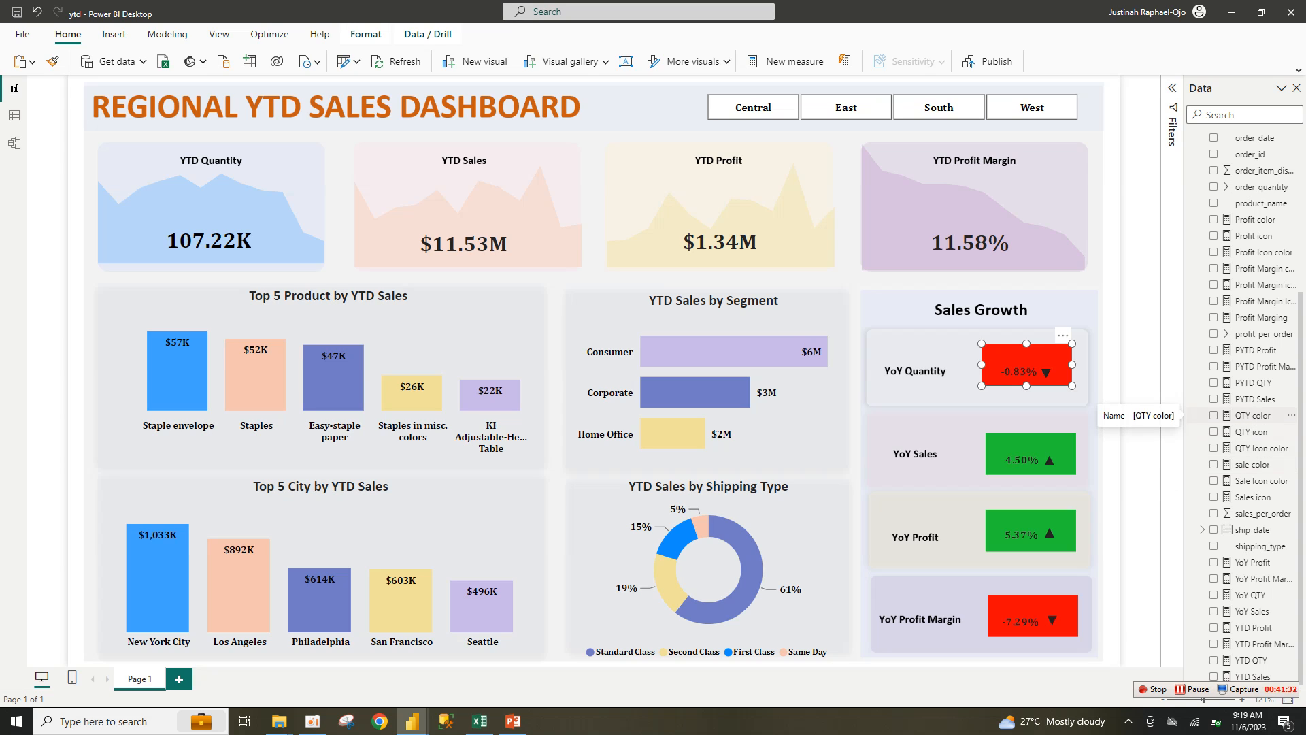
Step: Select the QTY color measure's formula in ytd and return to the Untitled report
double_click(1252, 415)
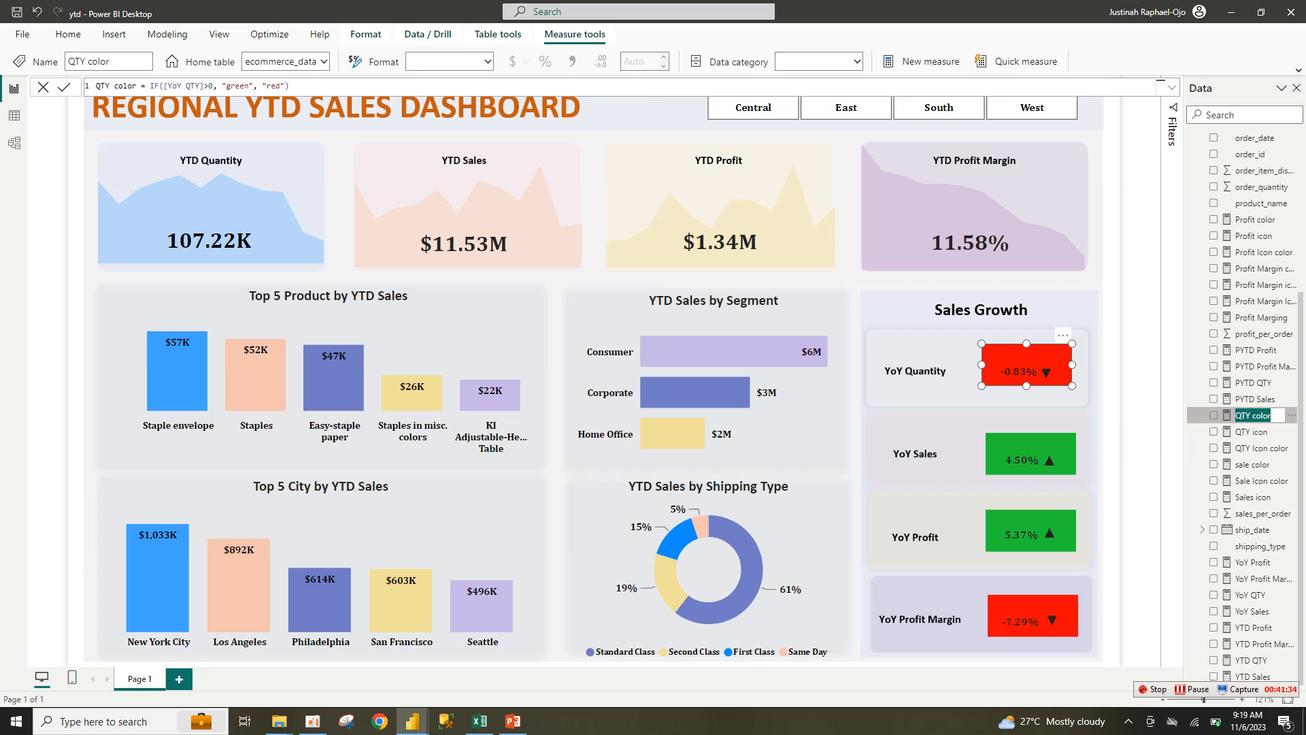
click(295, 86)
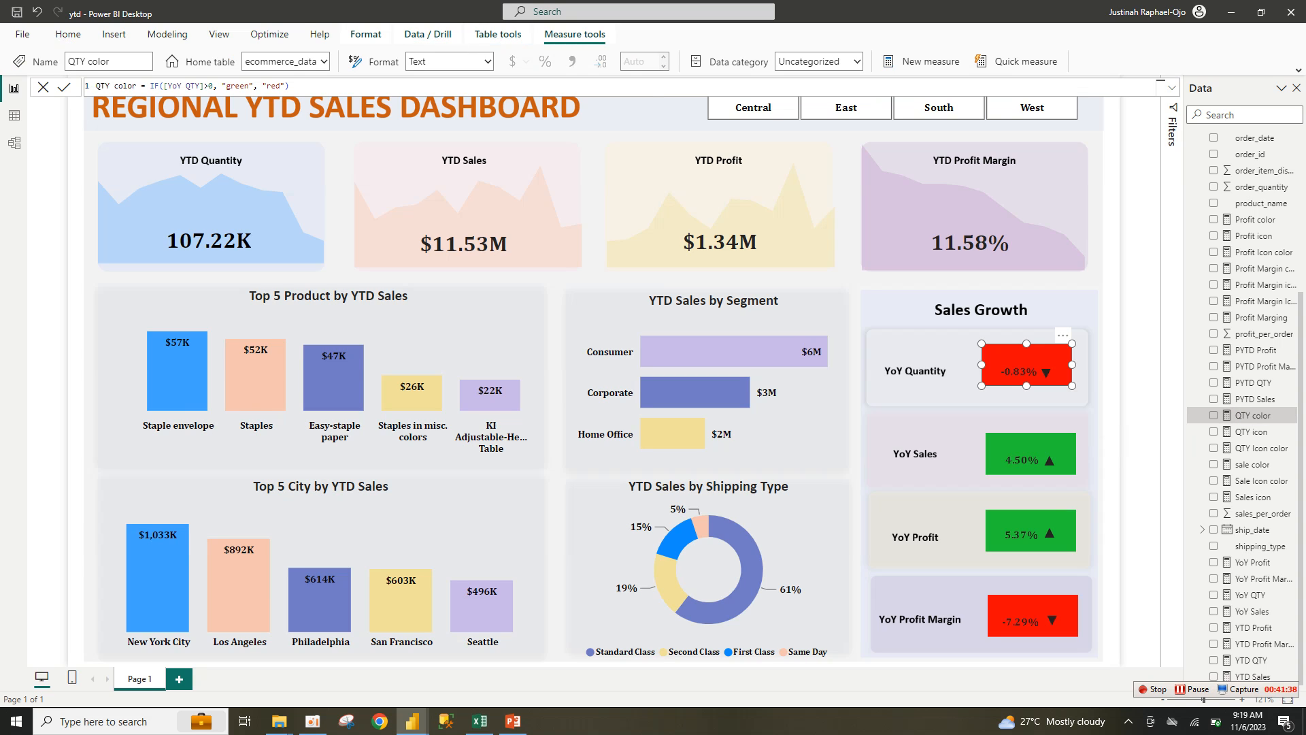
drag(96, 86, 290, 85)
key(ctrl+c)
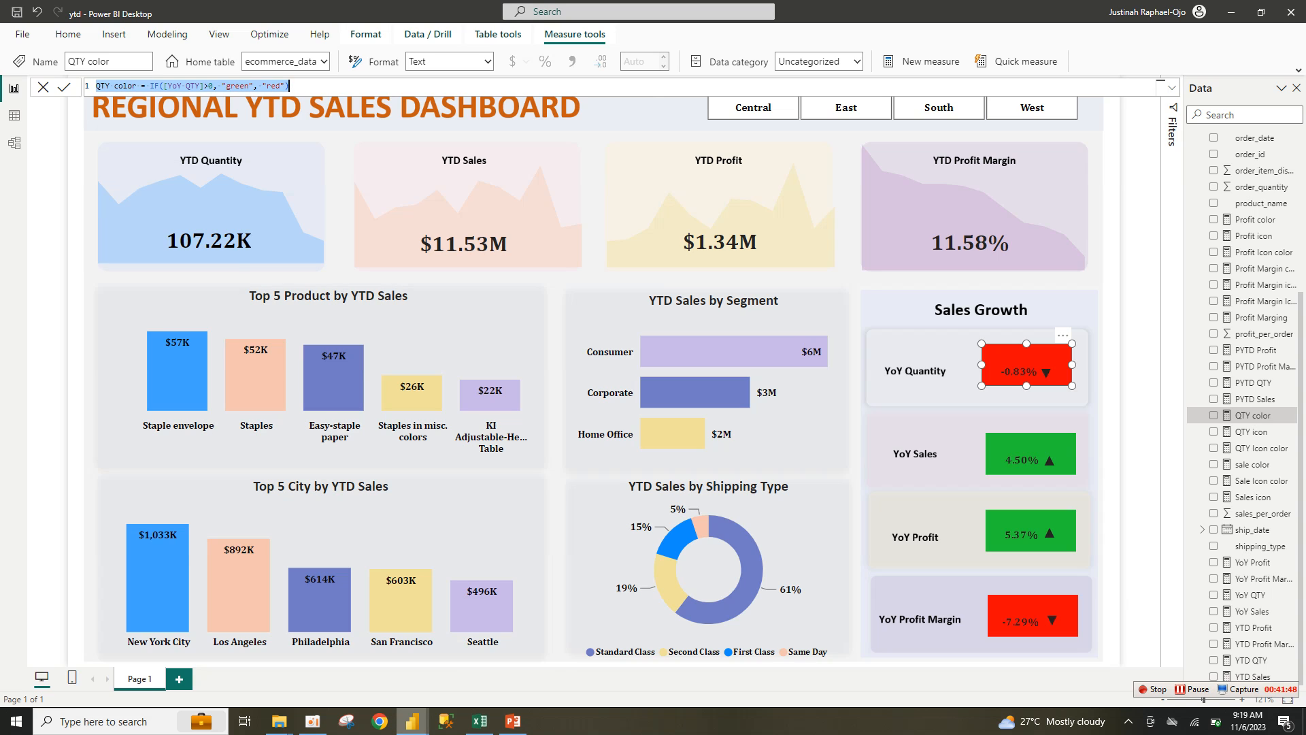
mouse_move(413, 721)
click(487, 655)
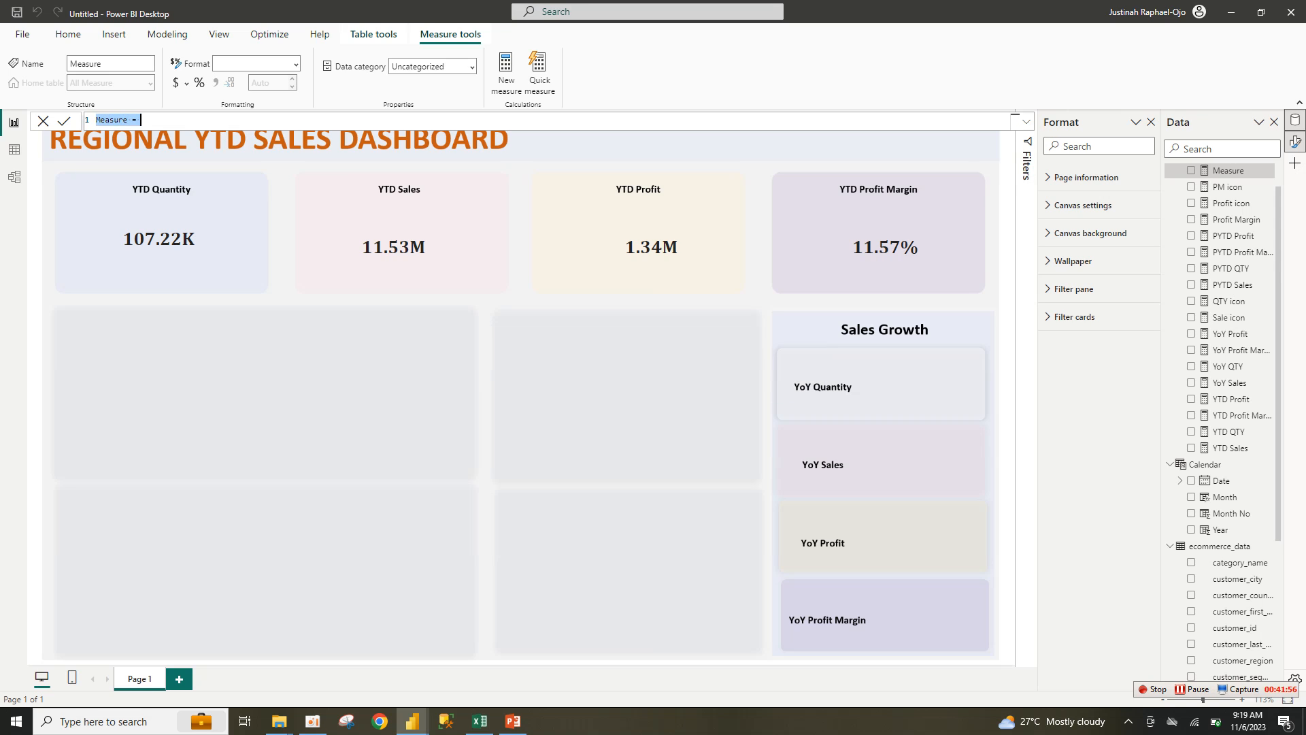
Step: Create the QTY color measure from the pasted formula, then paste it into another measure
key(ctrl+v)
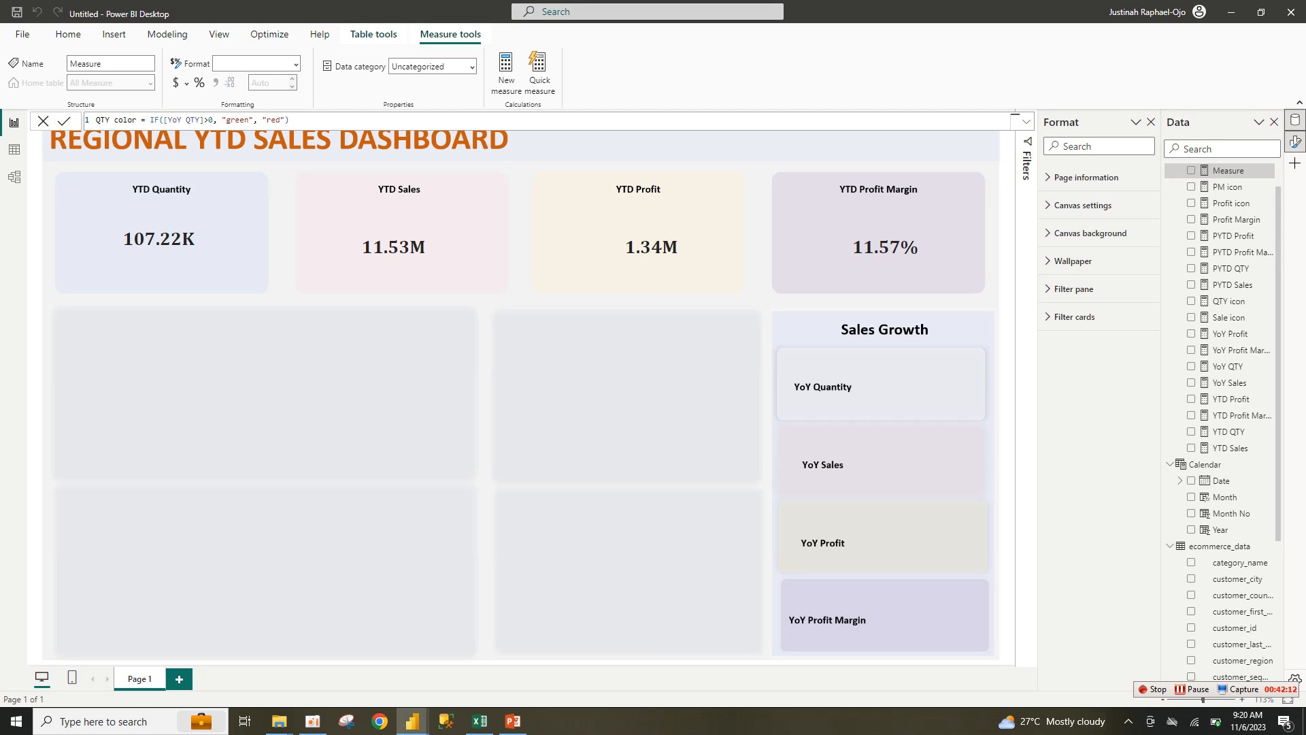
key(Return)
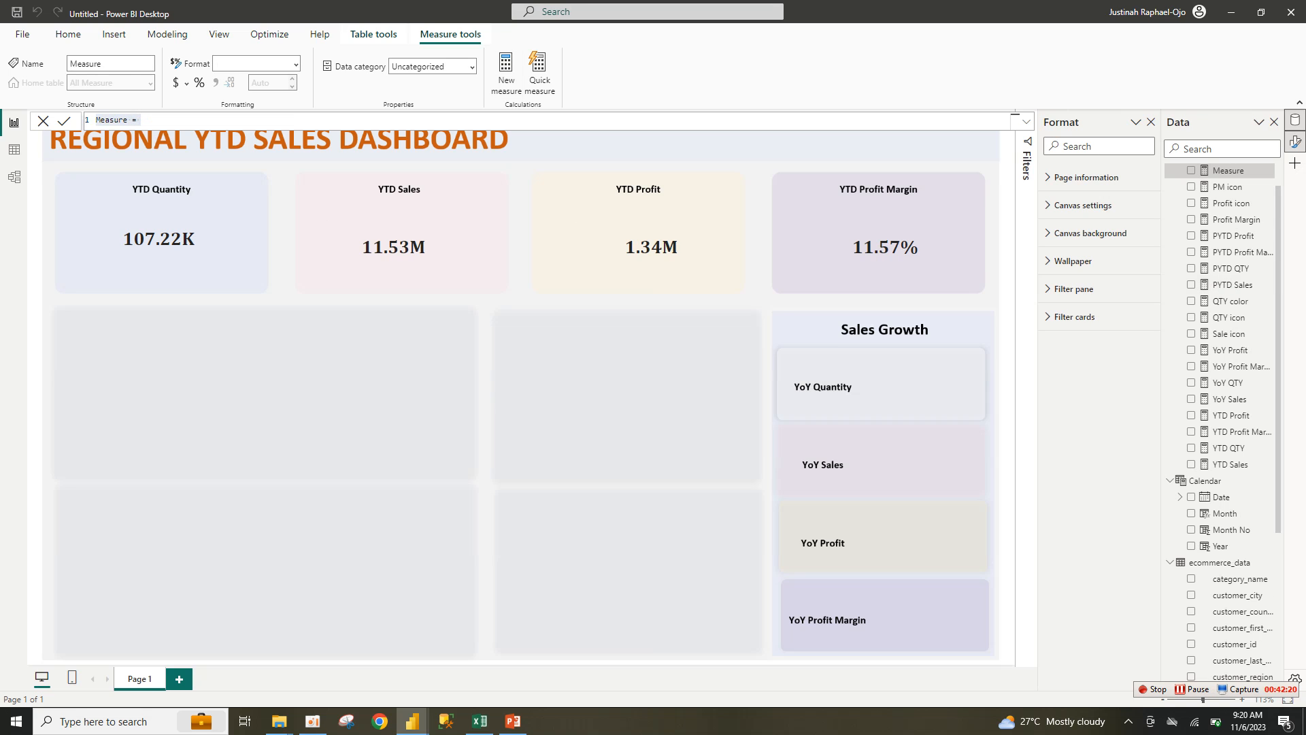
key(ctrl+a)
key(ctrl+v)
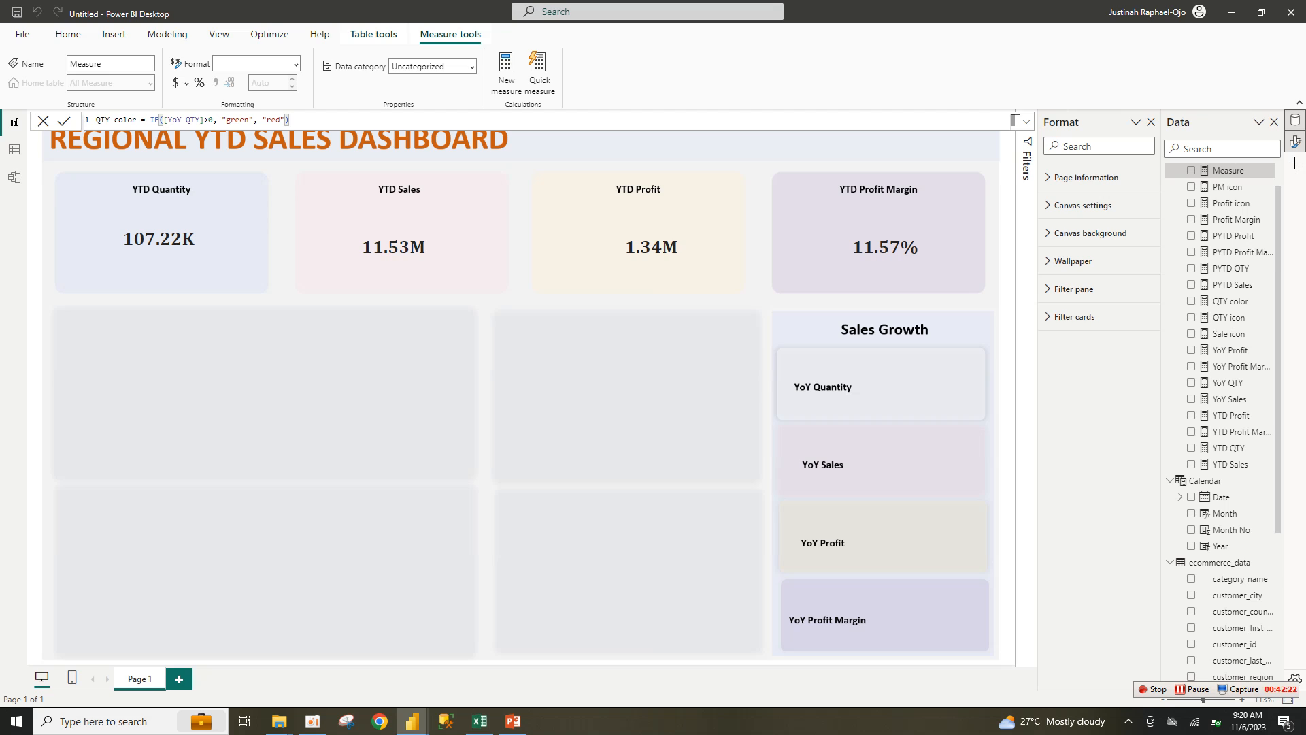
Step: Rename the copy to Sales color and make it compare [YoY Sales]
drag(110, 120, 96, 120)
text(Sales)
drag(208, 120, 195, 120)
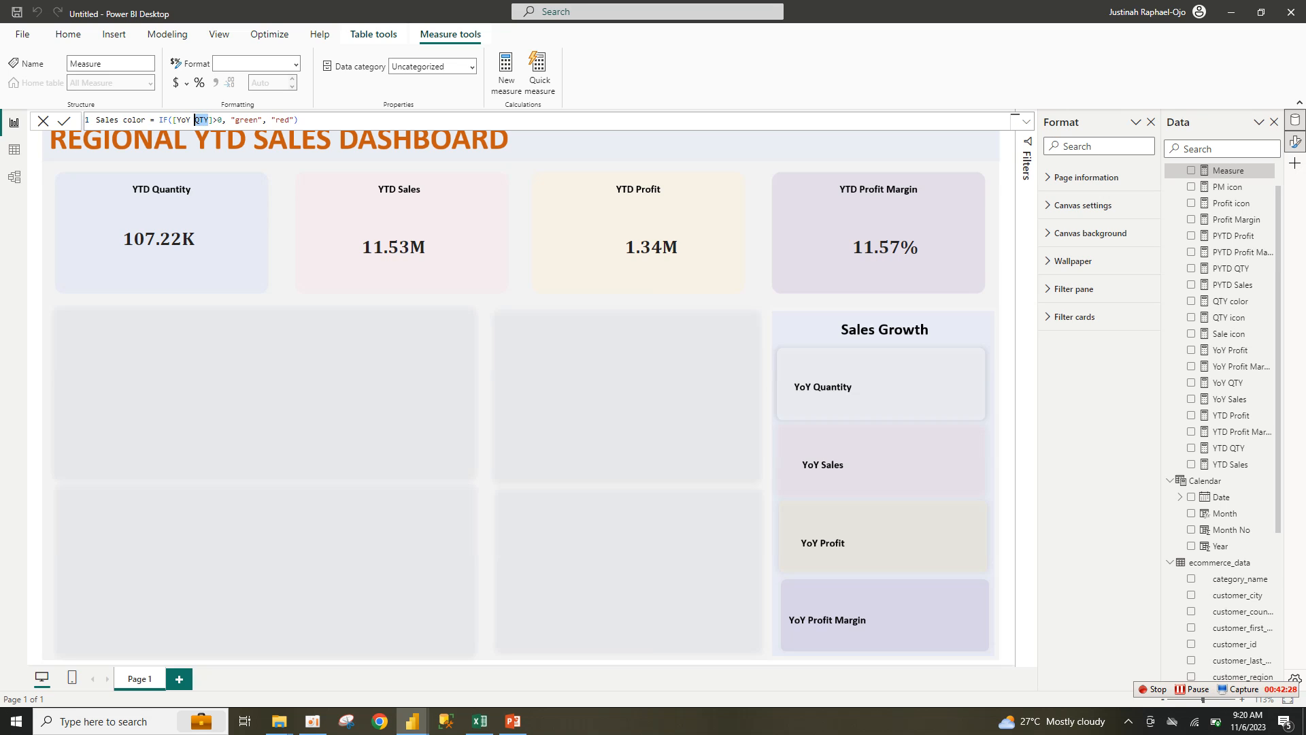
text(s)
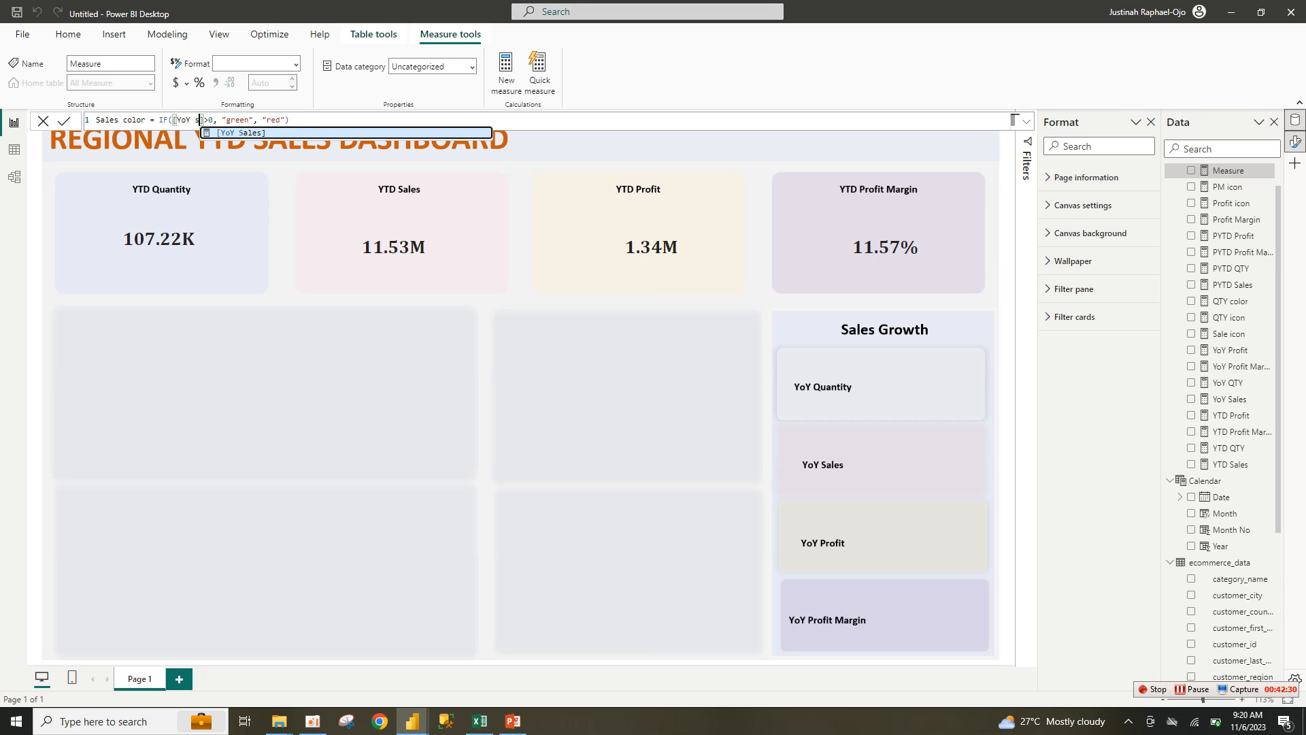
key(Tab)
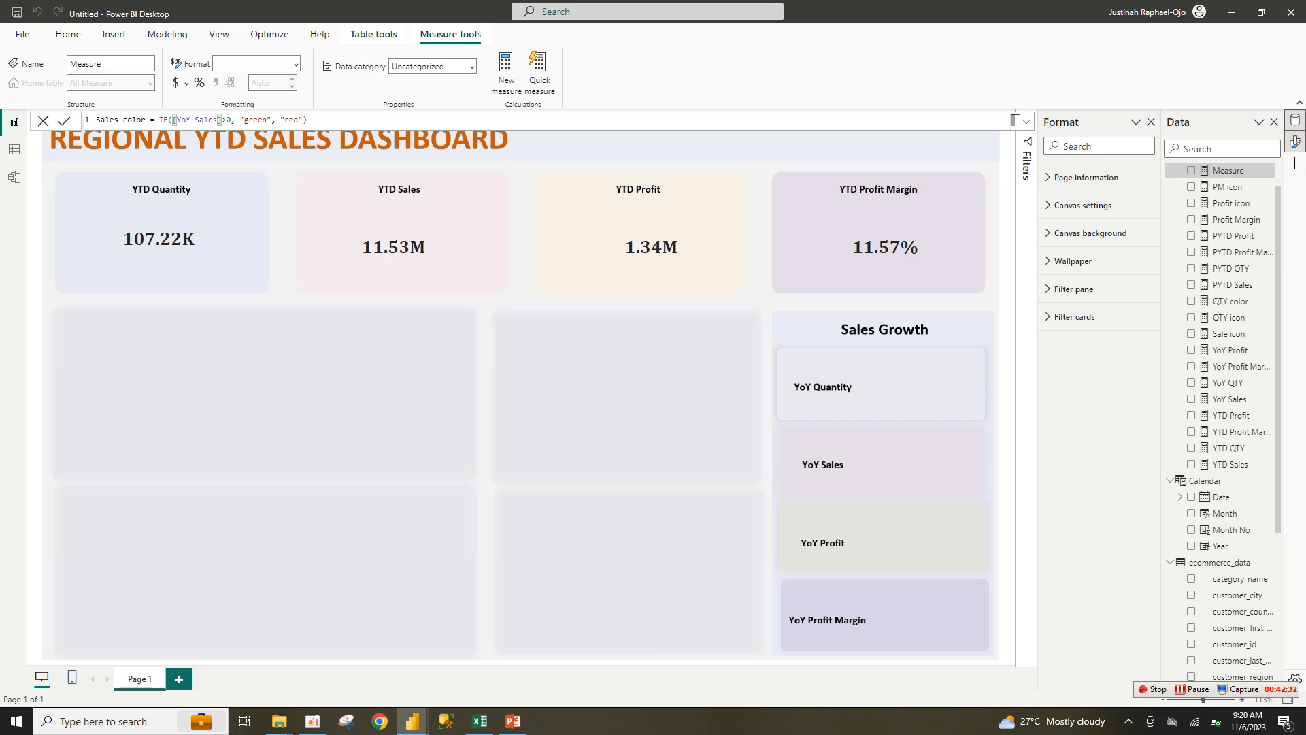
key(Return)
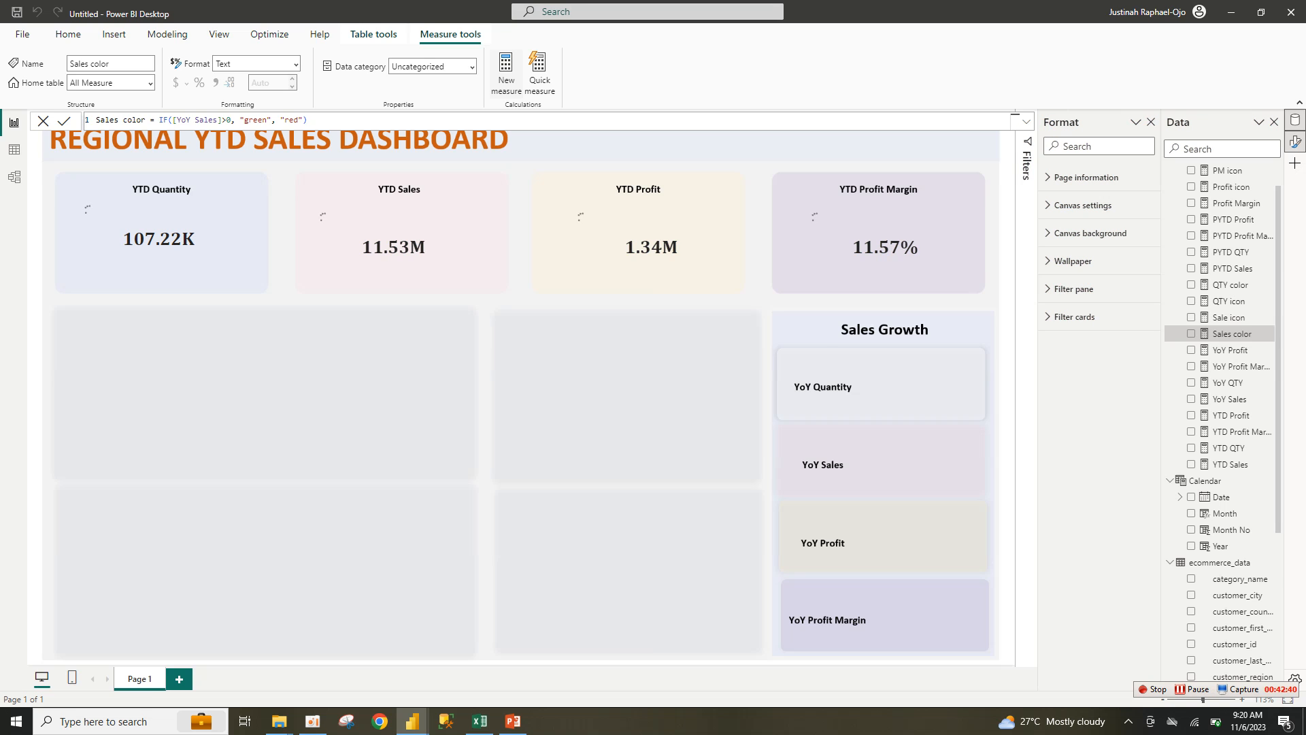
click(506, 73)
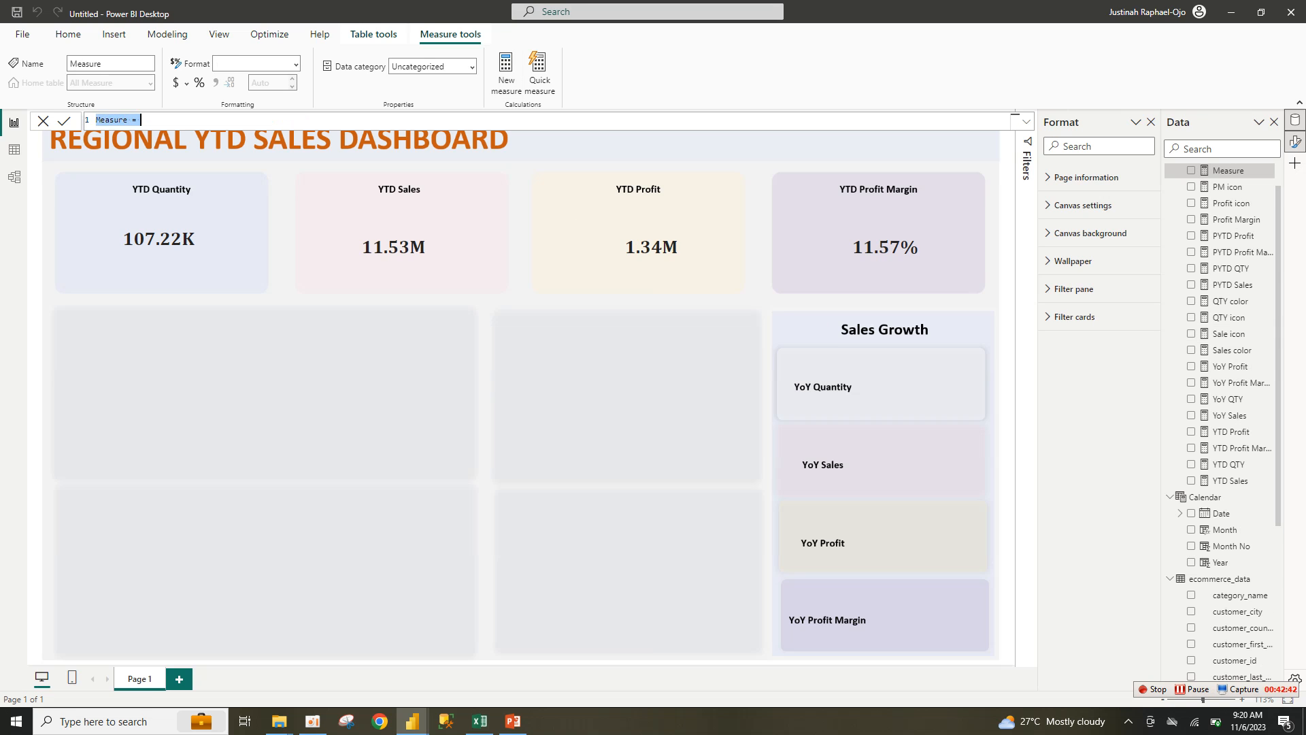
Step: Create a Profit color measure from the QTY color formula, referencing [YoY Profit]
text(QTY color = IF([YoY QTY]>0, "green", "red"))
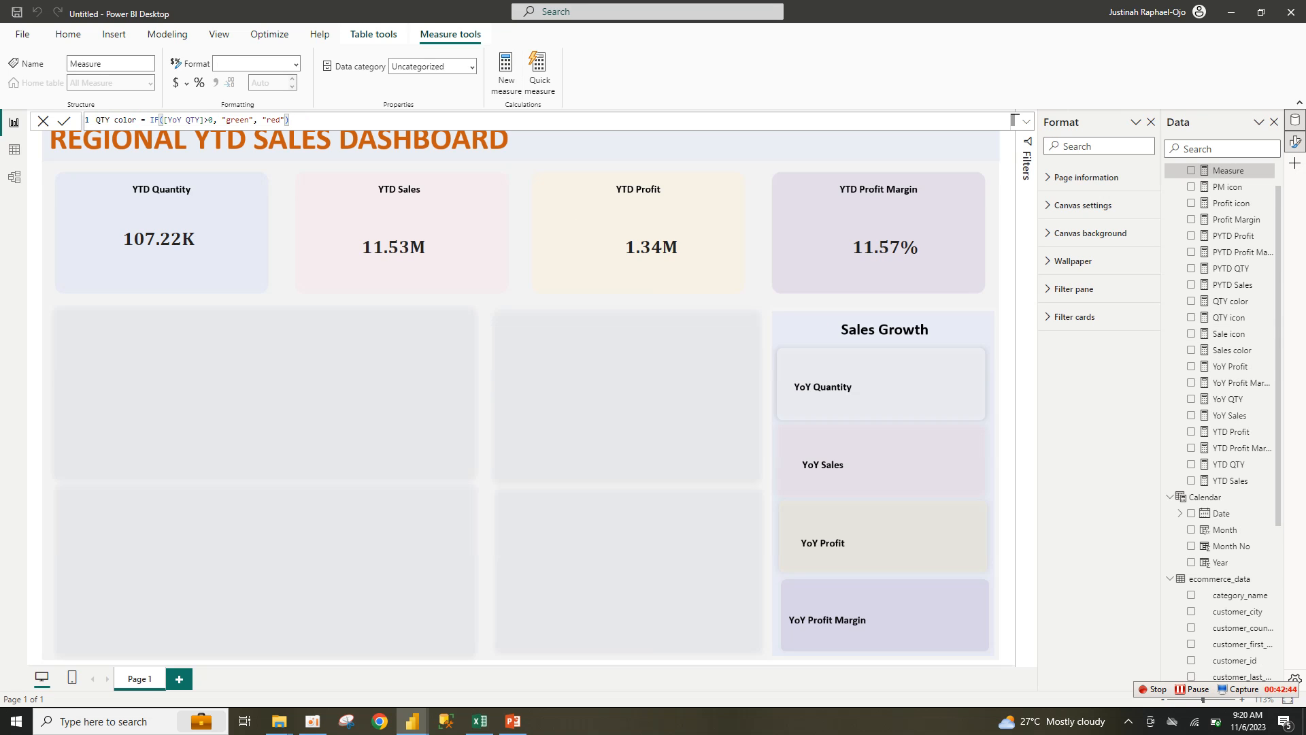
mouse_move(96, 120)
mouse_down()
mouse_move(128, 120)
mouse_move(96, 120)
mouse_up()
key(BackSpace)
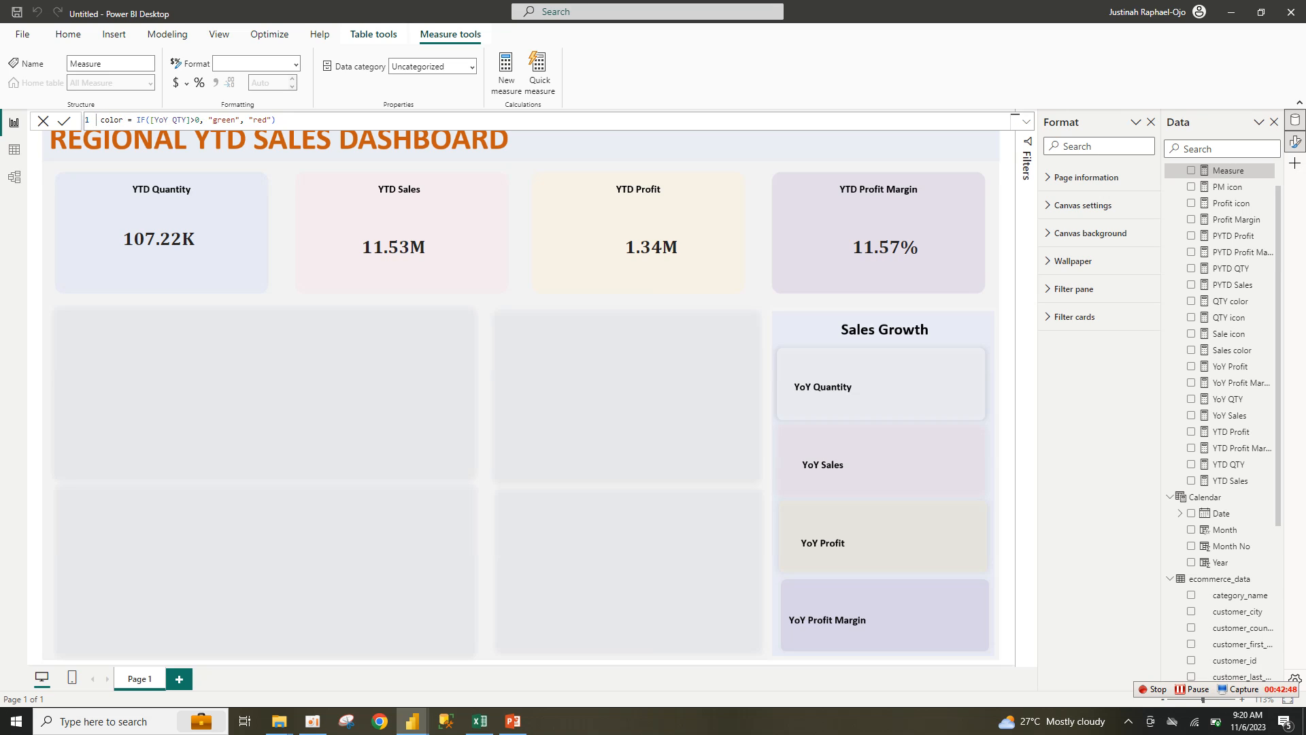
text(Profit)
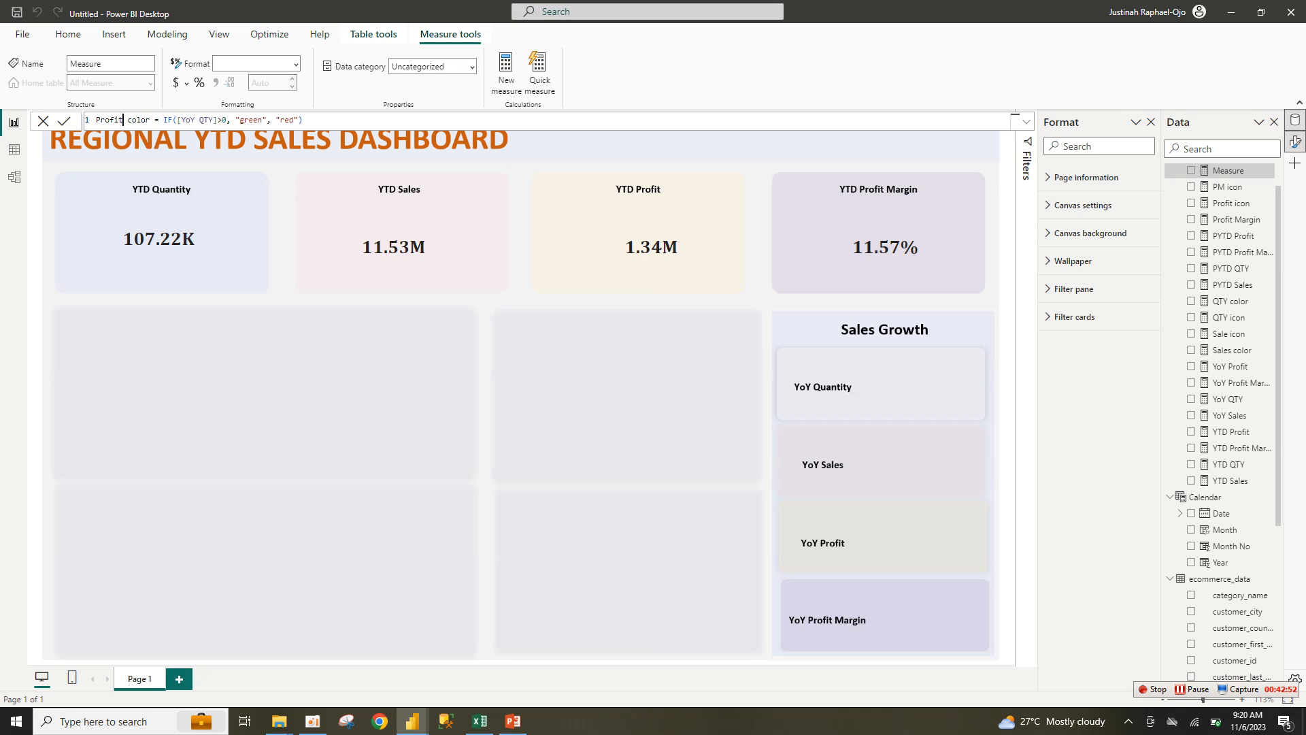
double_click(200, 120)
text(pr)
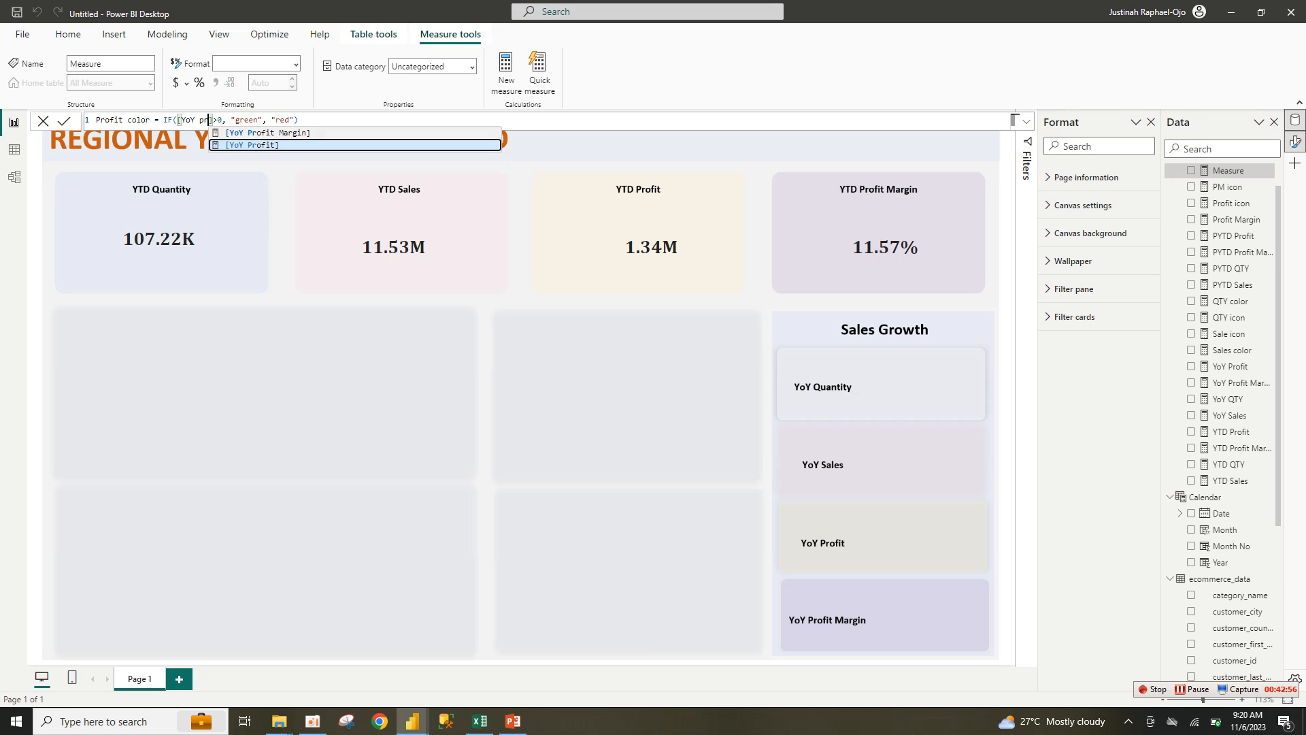
key(Tab)
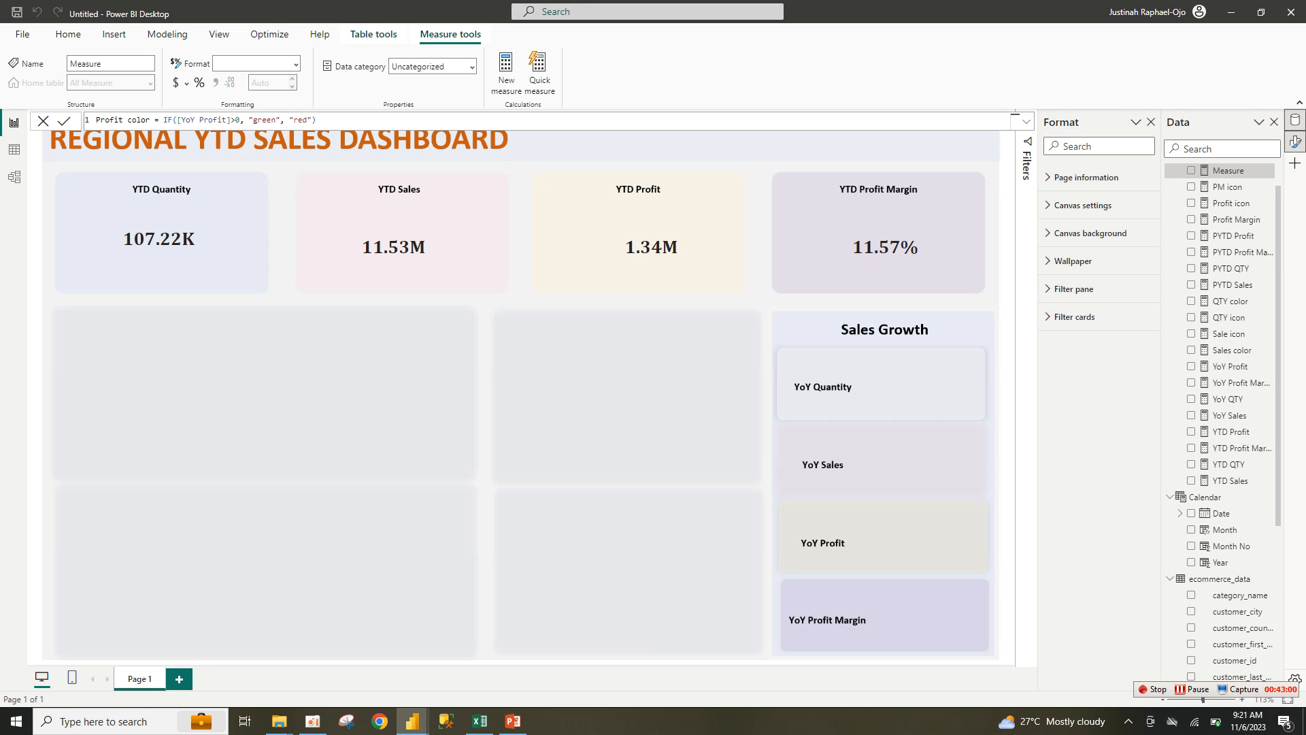
key(Return)
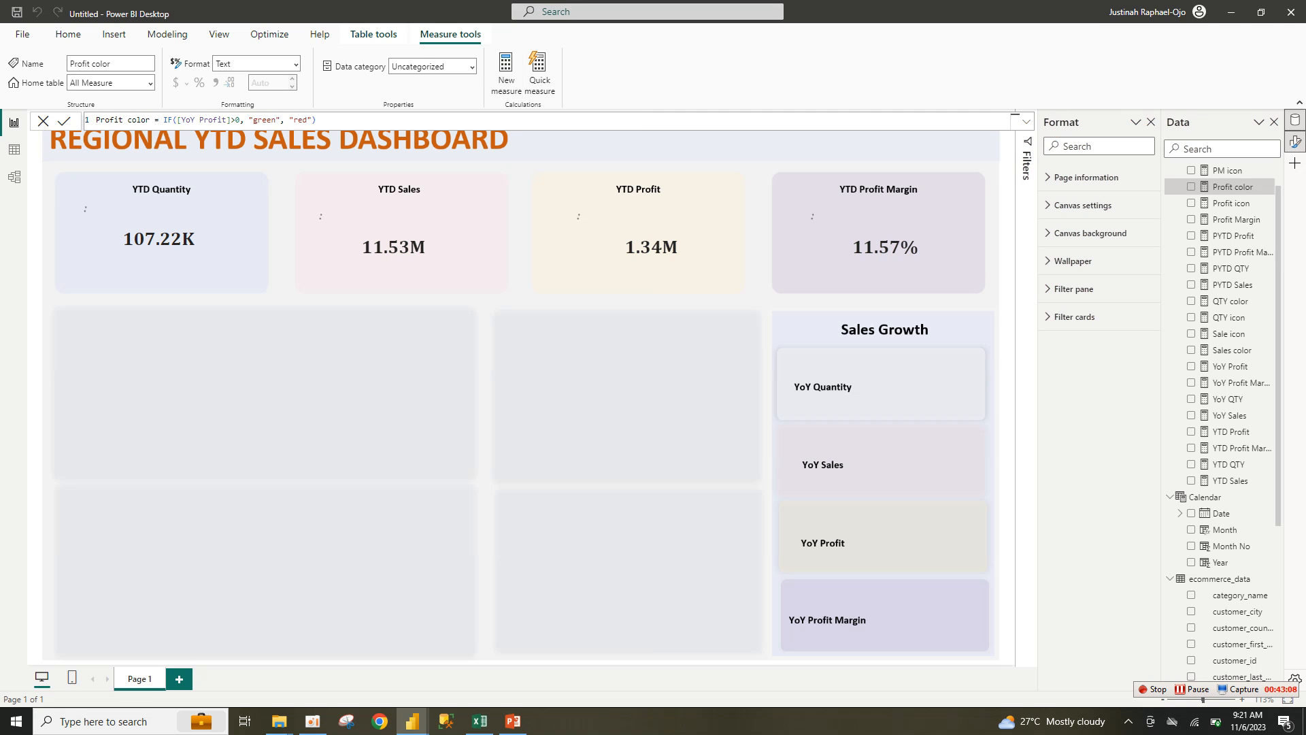
Step: Create a PM color measure from the QTY color formula, referencing [YoY Profit Margin]
click(507, 73)
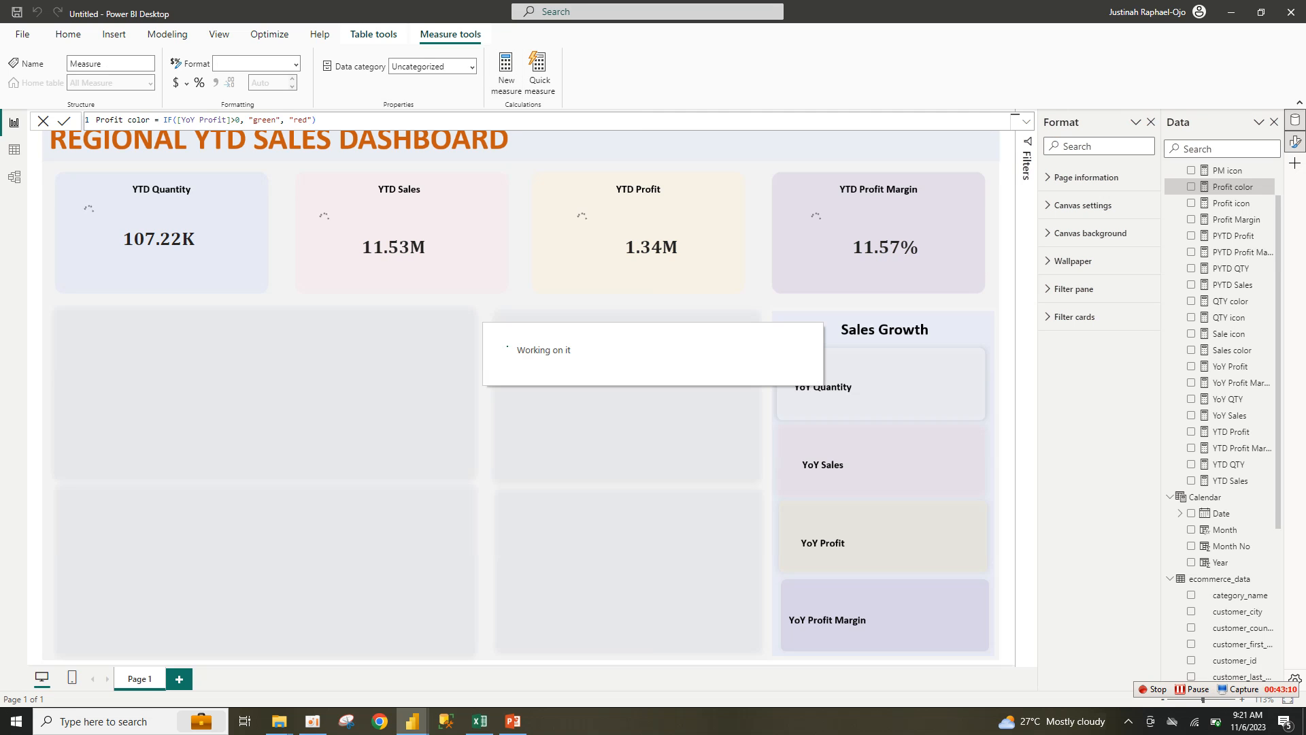
key(ctrl+a)
text(QTY color = IF([YoY QTY]>0, "green", "red"))
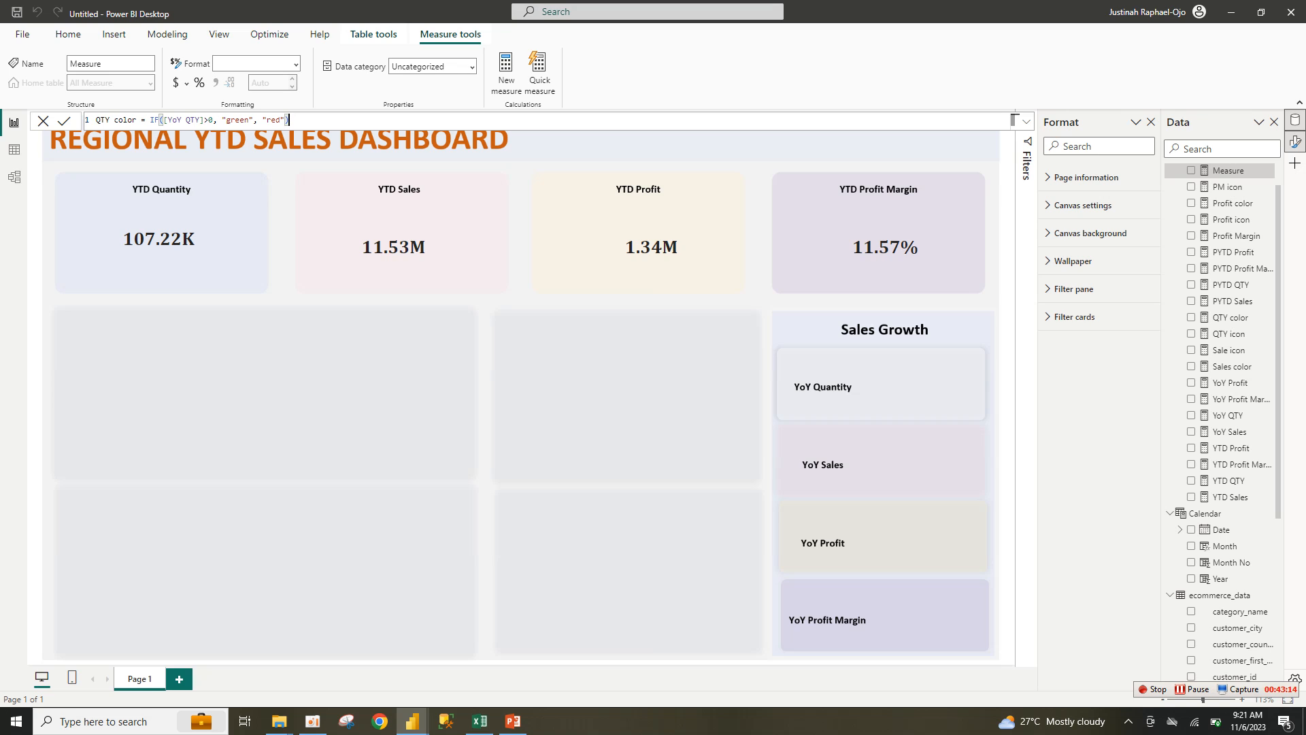
drag(110, 120, 65, 121)
text(Profit)
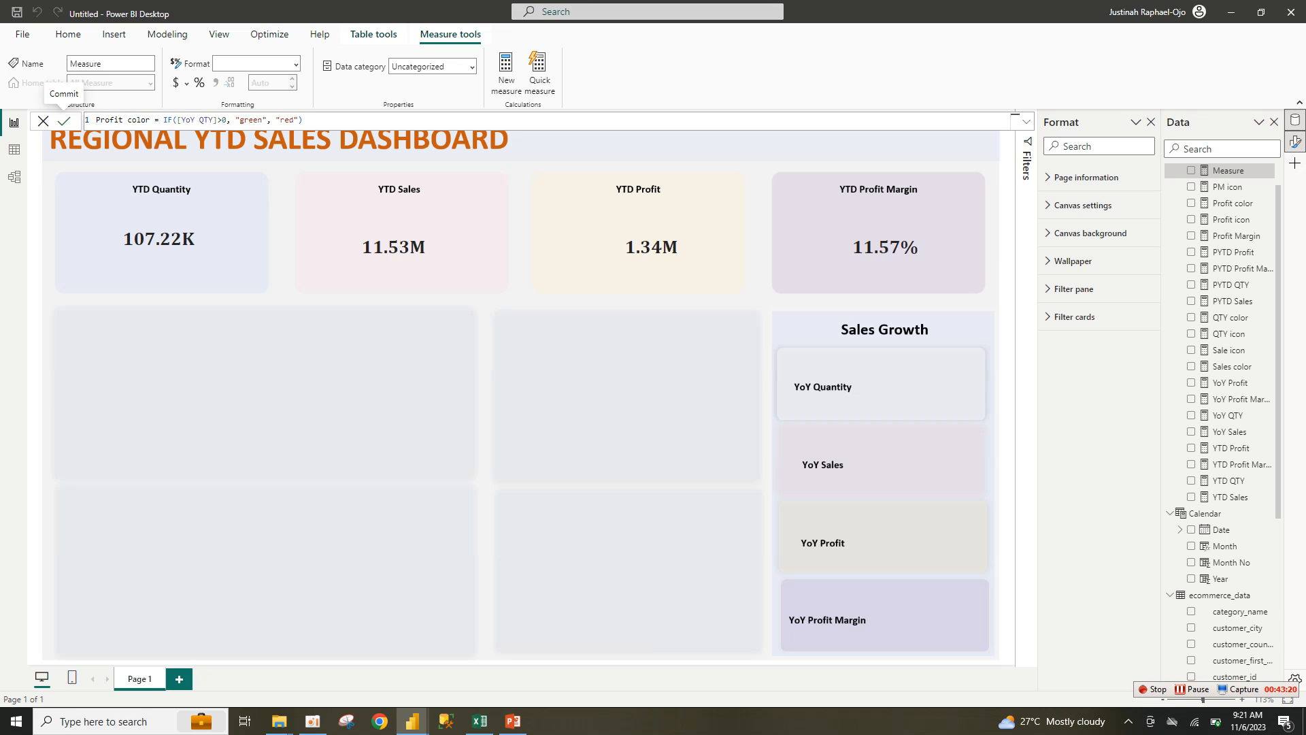
key(BackSpace)
key(BackSpace)
key(BackSpace)
key(BackSpace)
key(BackSpace)
key(BackSpace)
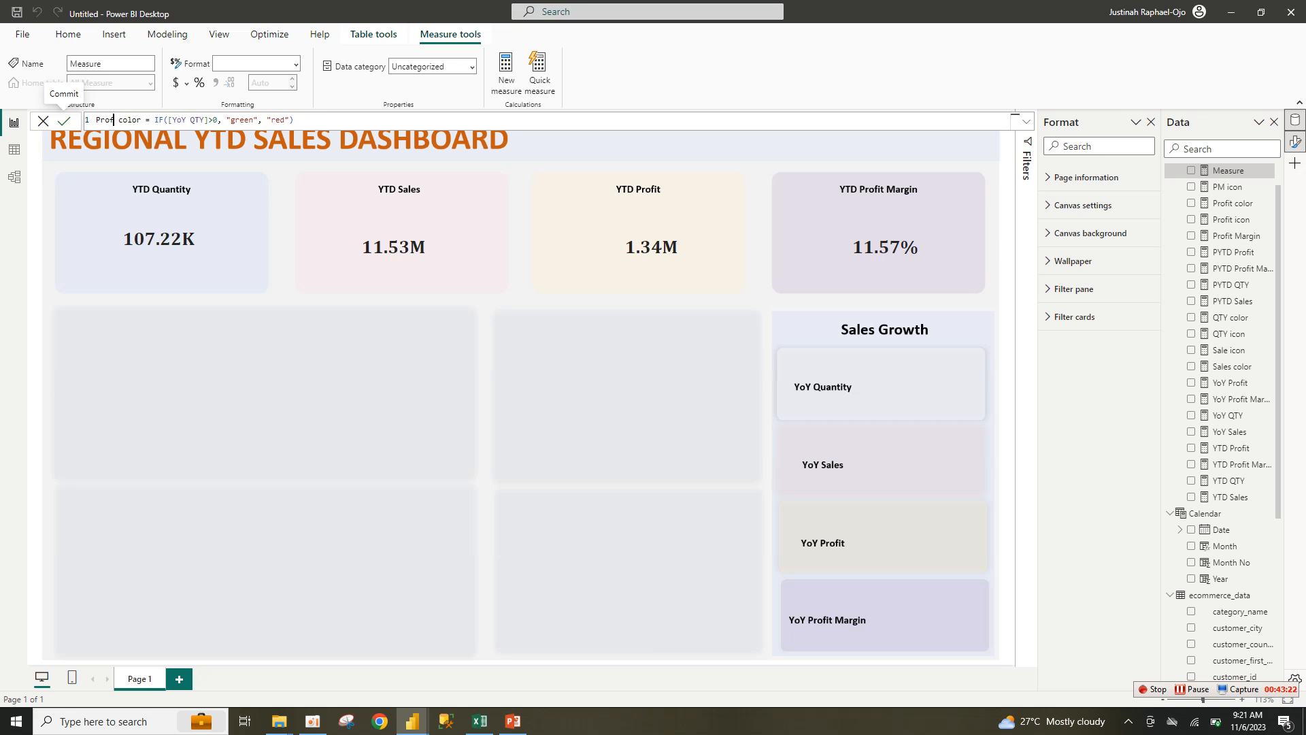
text(M)
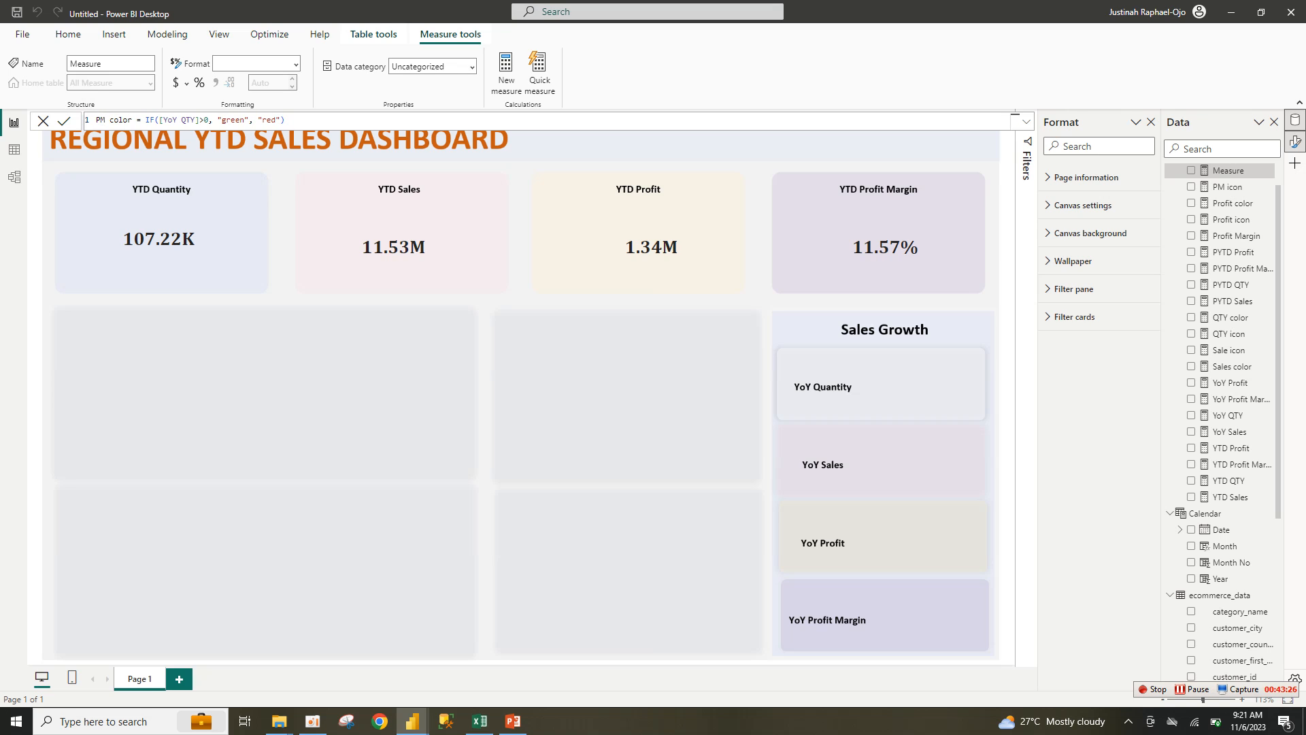
double_click(185, 120)
text(M)
key(BackSpace)
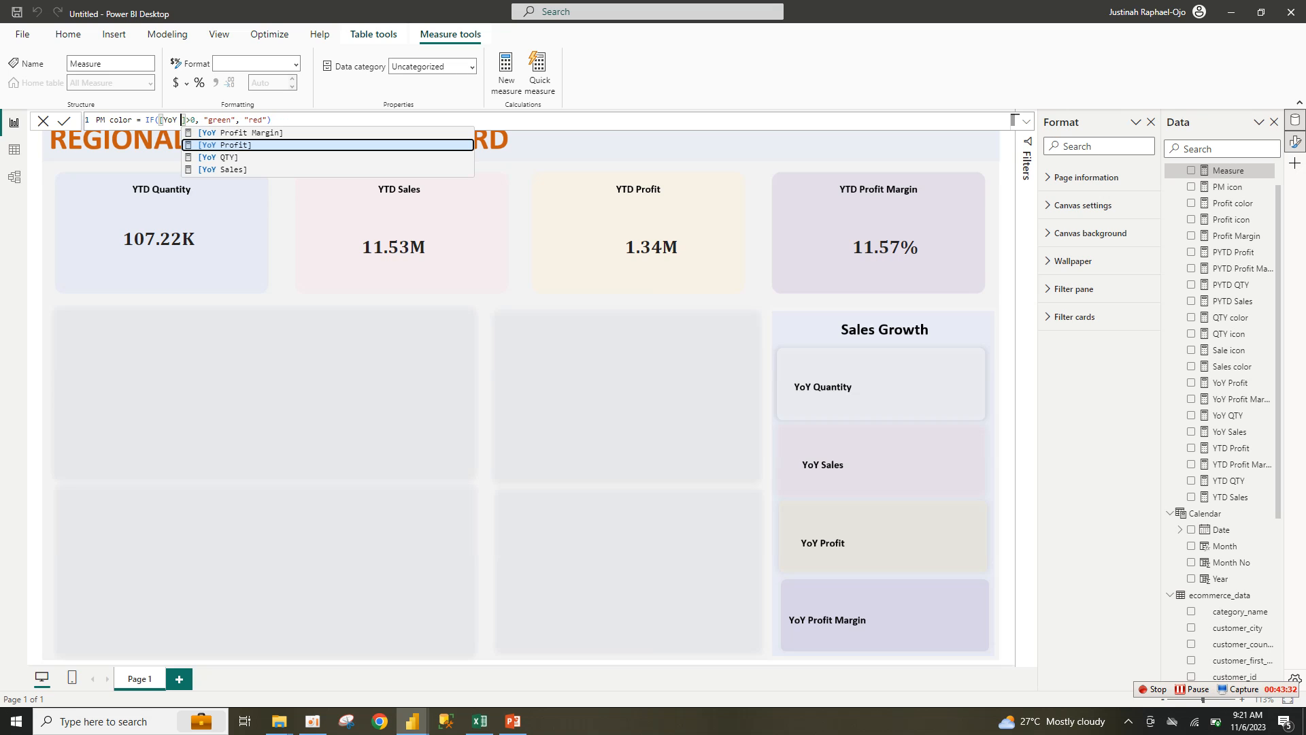
key(Up)
key(Tab)
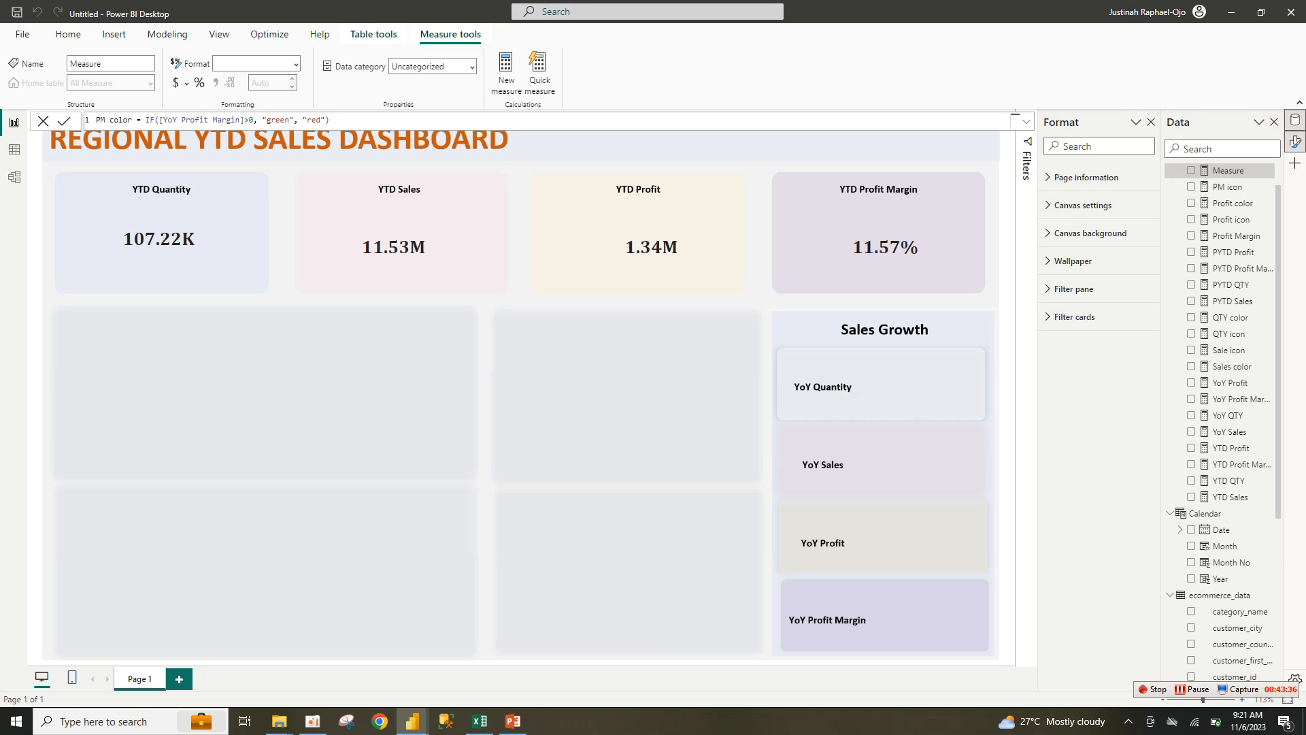
key(Return)
mouse_move(412, 721)
click(338, 661)
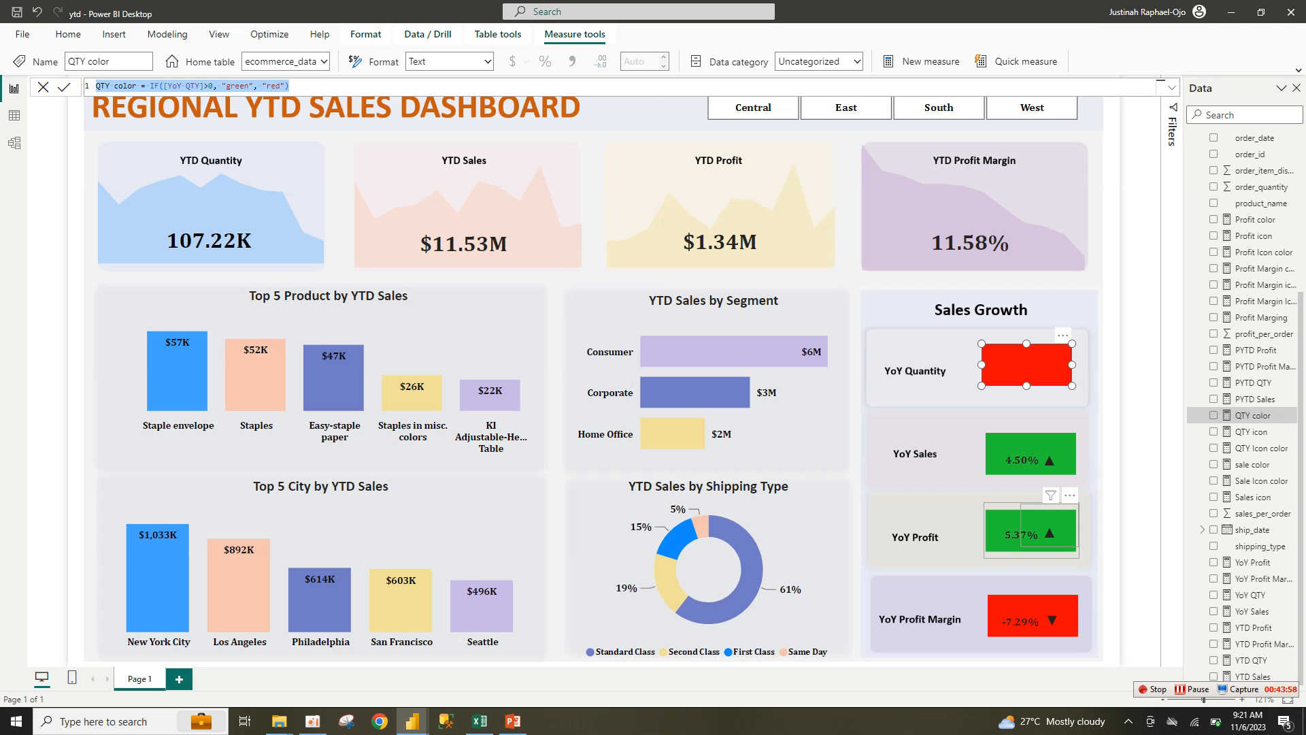
double_click(1261, 448)
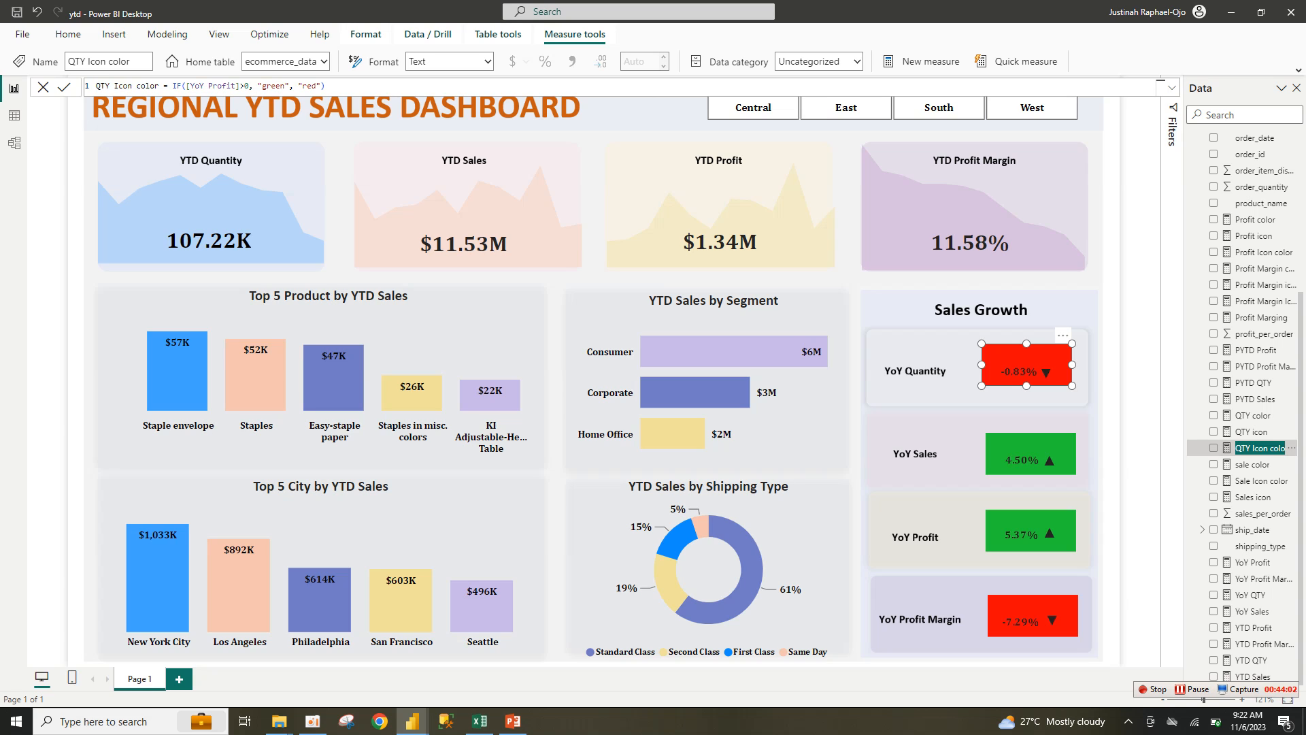
key(Return)
drag(97, 85, 325, 86)
key(ctrl+c)
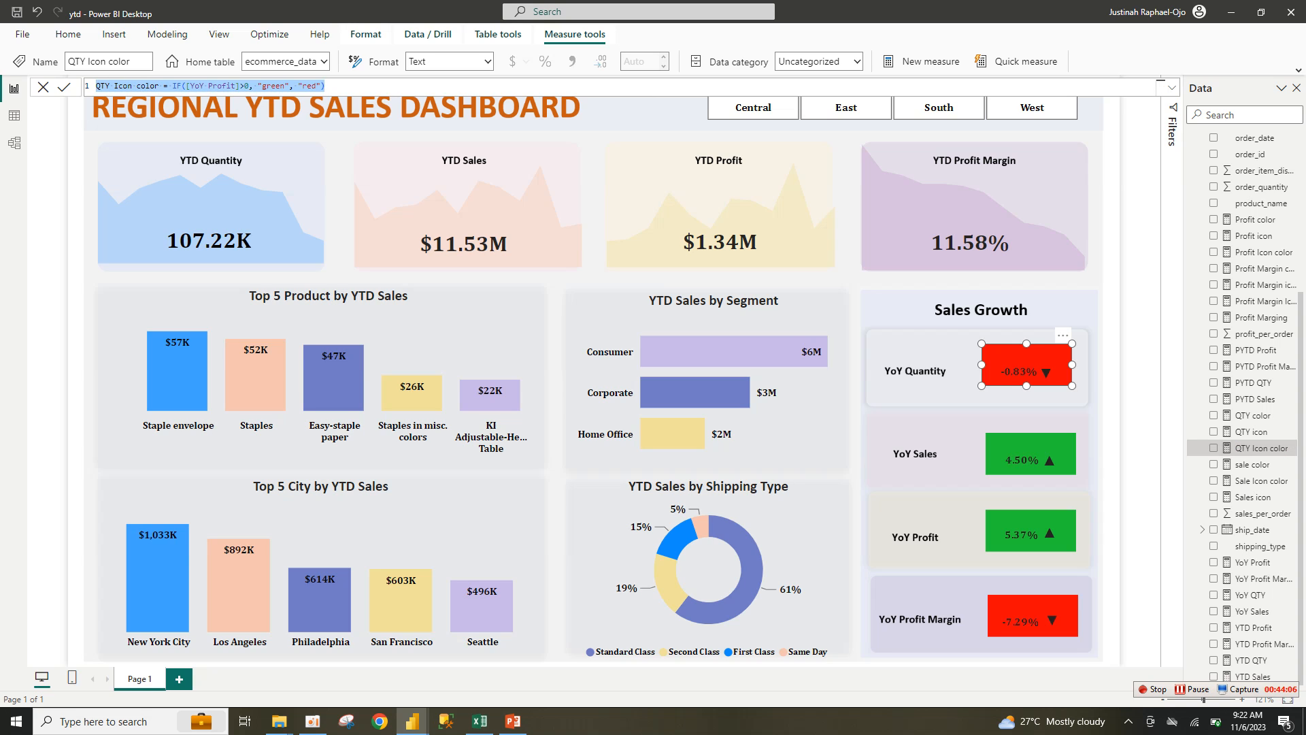
click(64, 87)
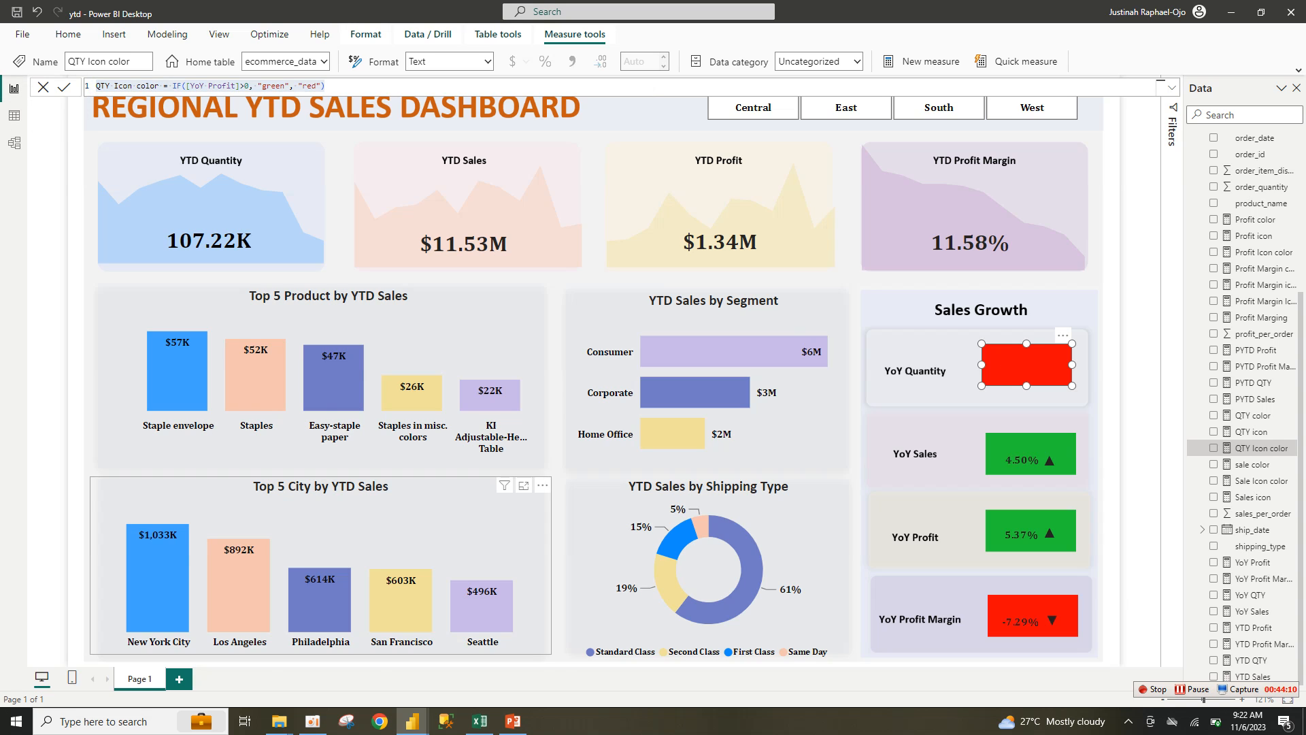
mouse_move(412, 721)
click(486, 656)
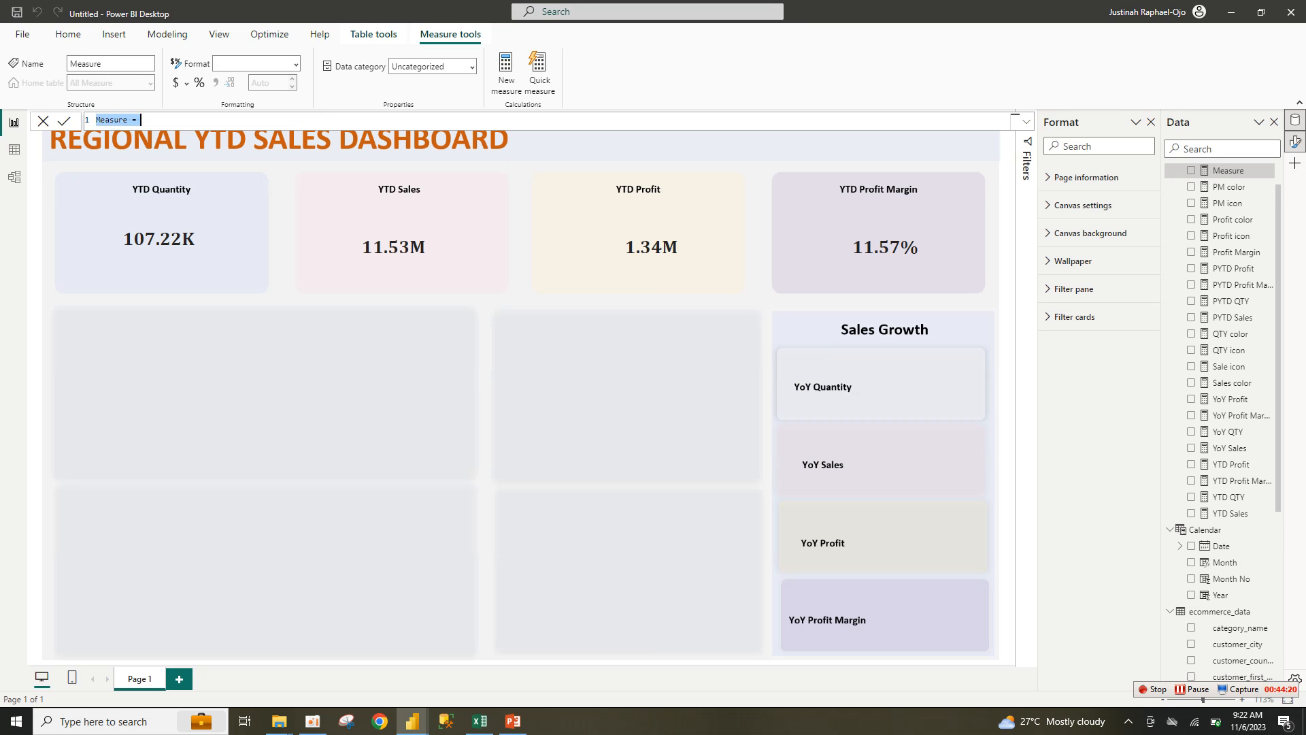
Step: Paste the QTY Icon color formula into the new measure and open the Sales color formula
key(ctrl+v)
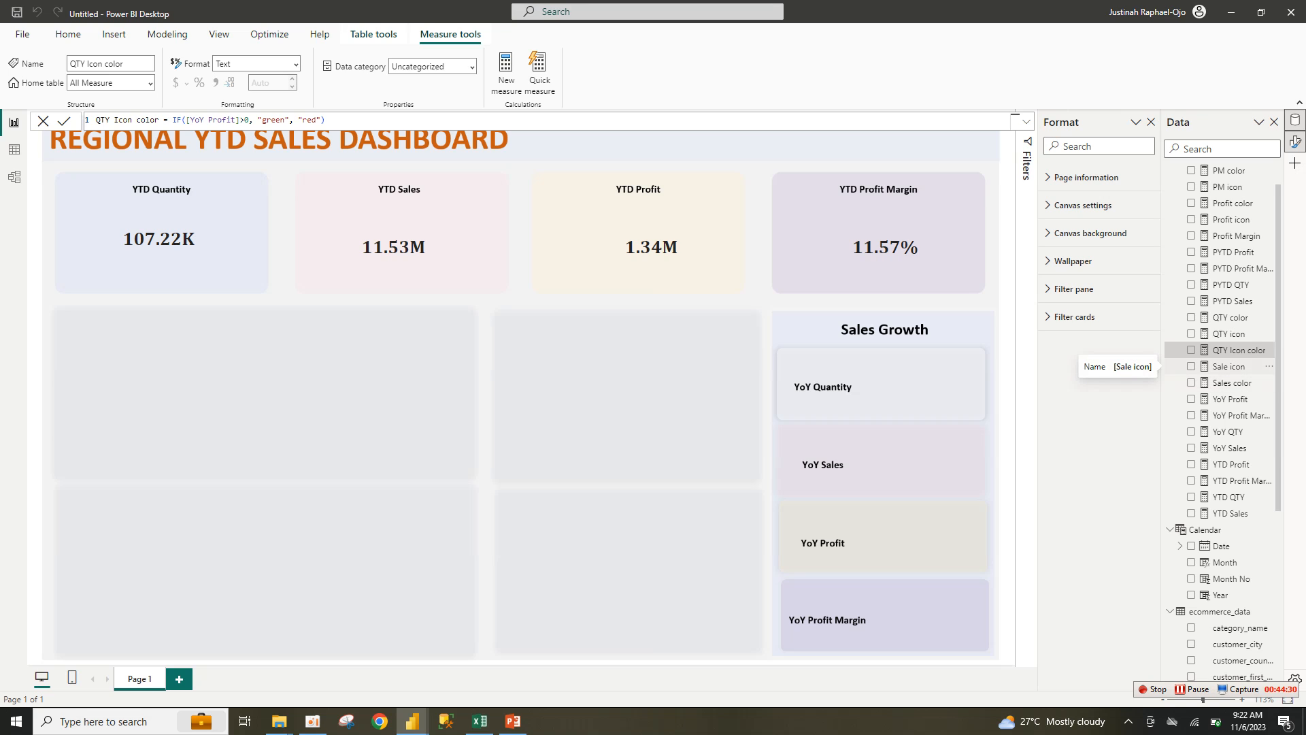
double_click(1228, 366)
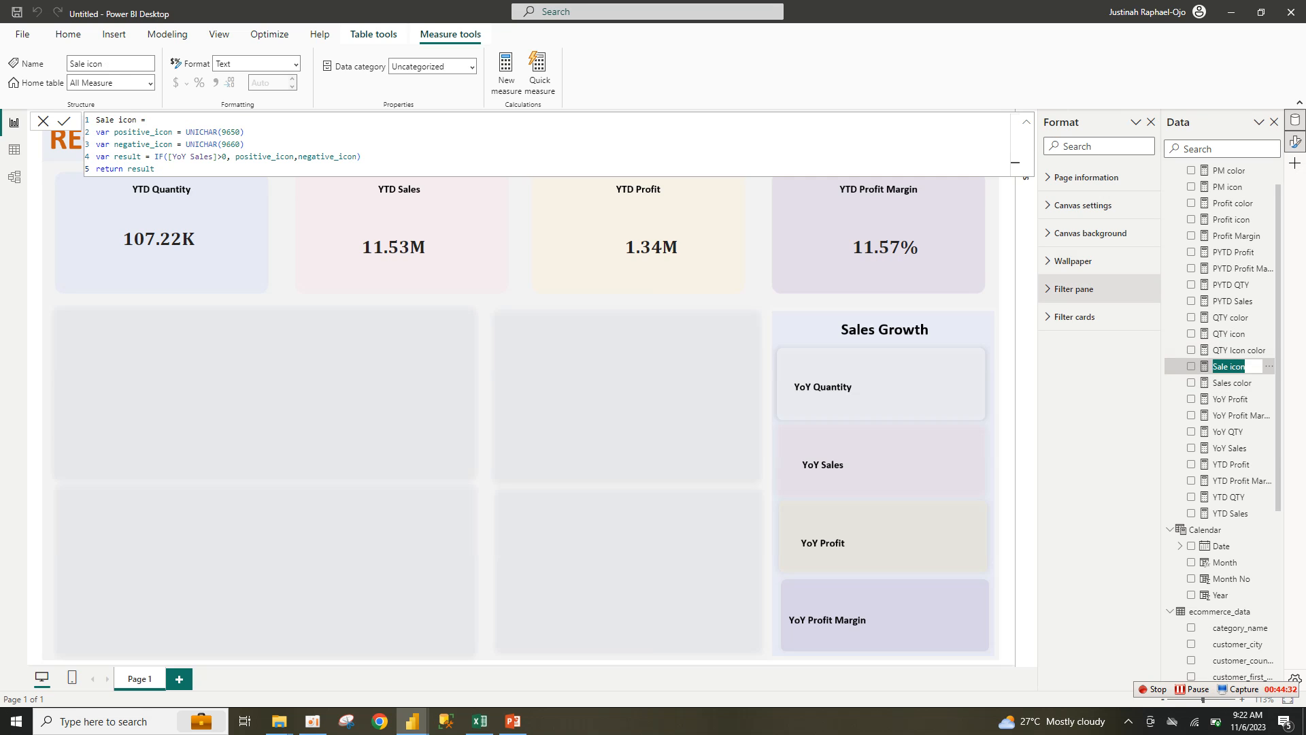
double_click(1232, 383)
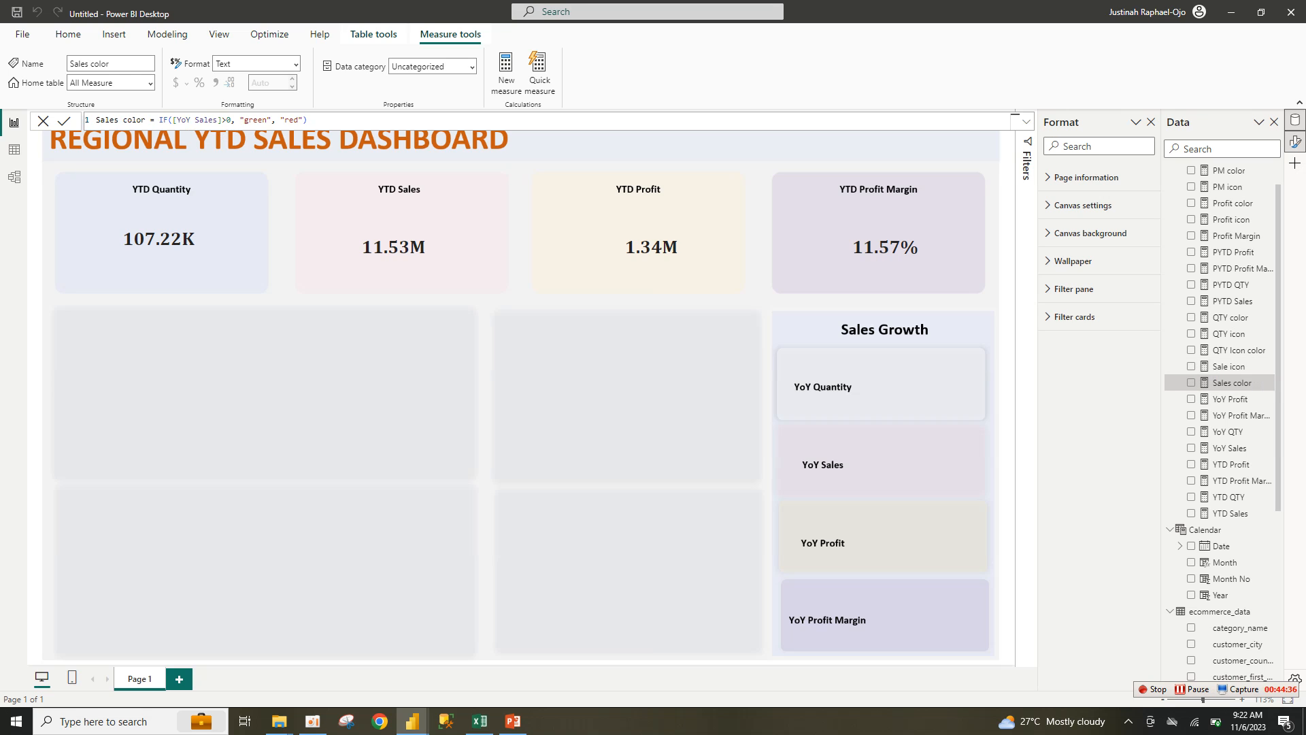
Step: Copy the Sales color formula into a new measure named Sales Icon color
key(ctrl+a)
key(ctrl+c)
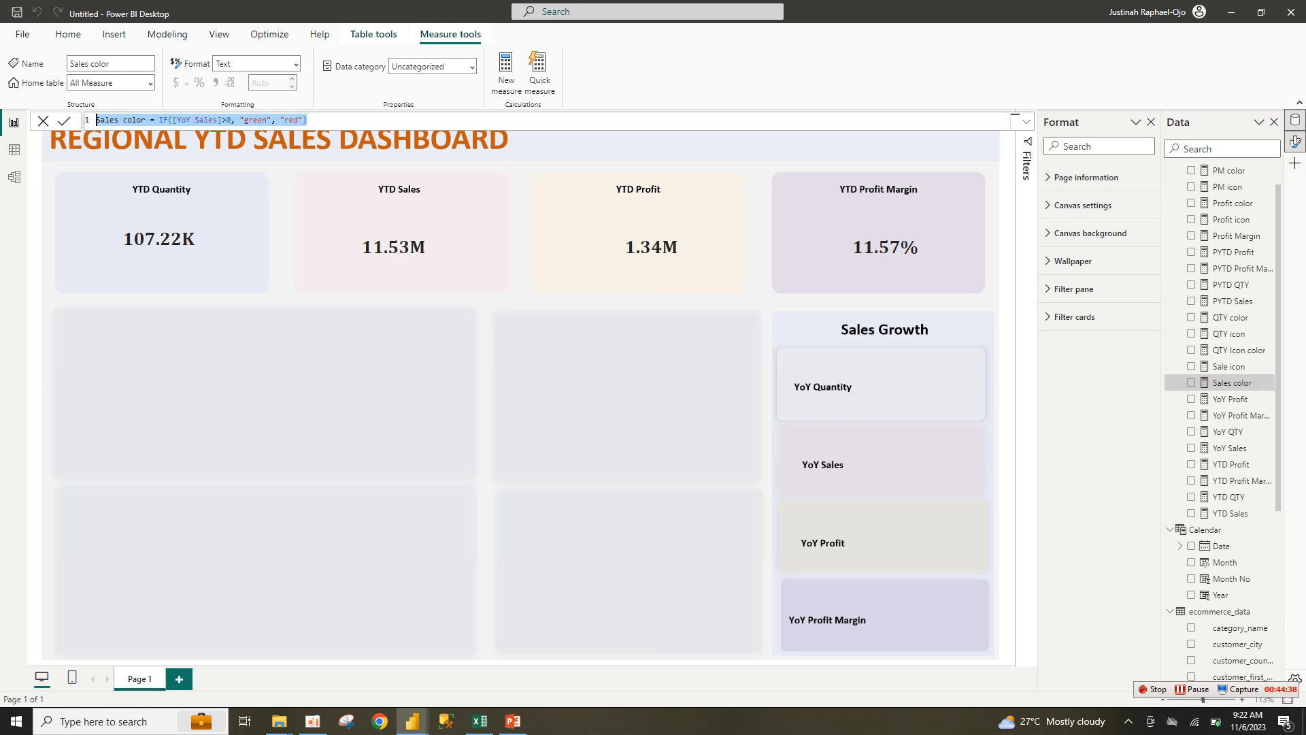
click(506, 74)
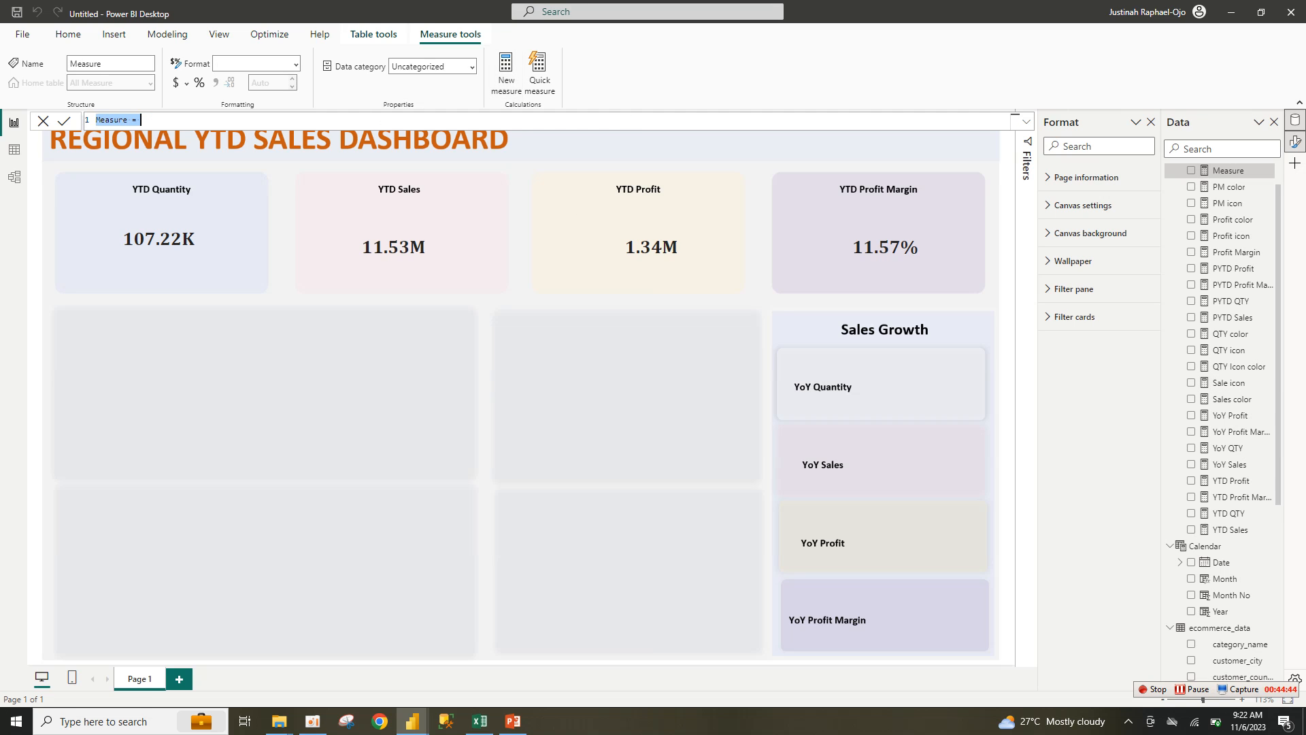
key(ctrl+v)
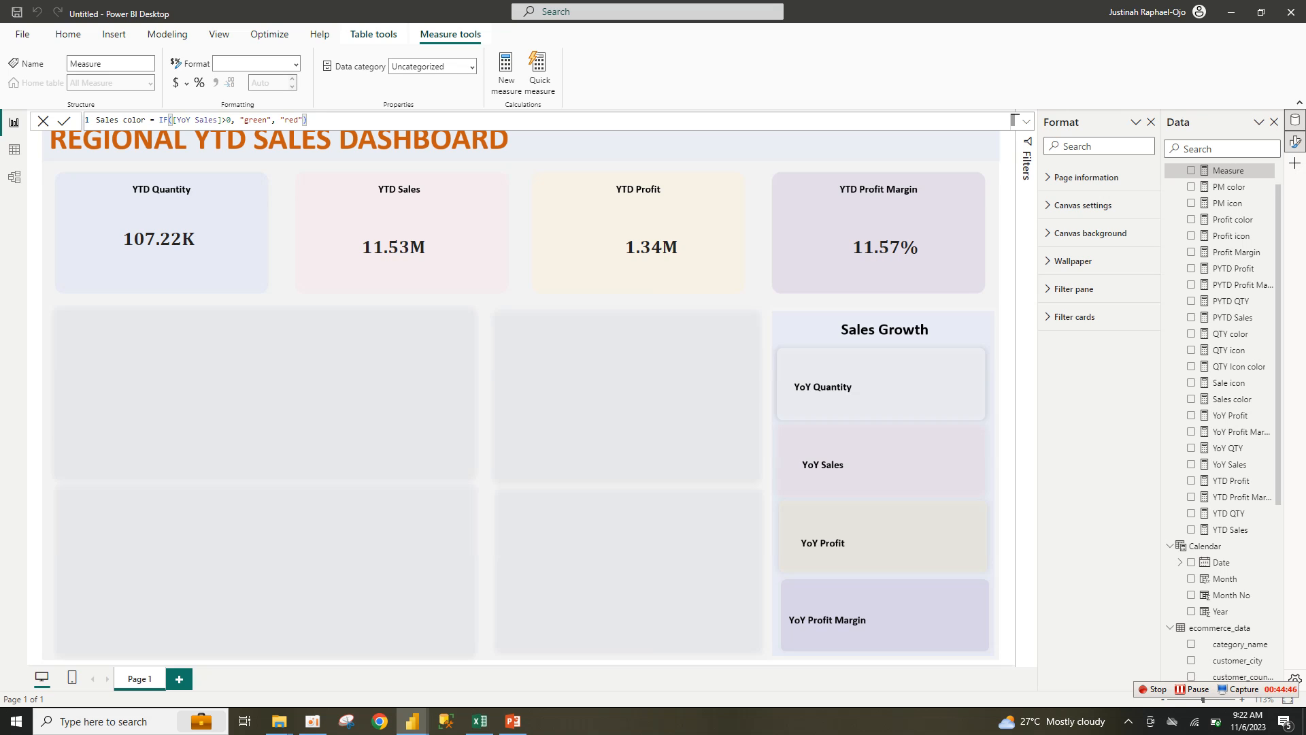
double_click(123, 120)
click(123, 119)
text(I)
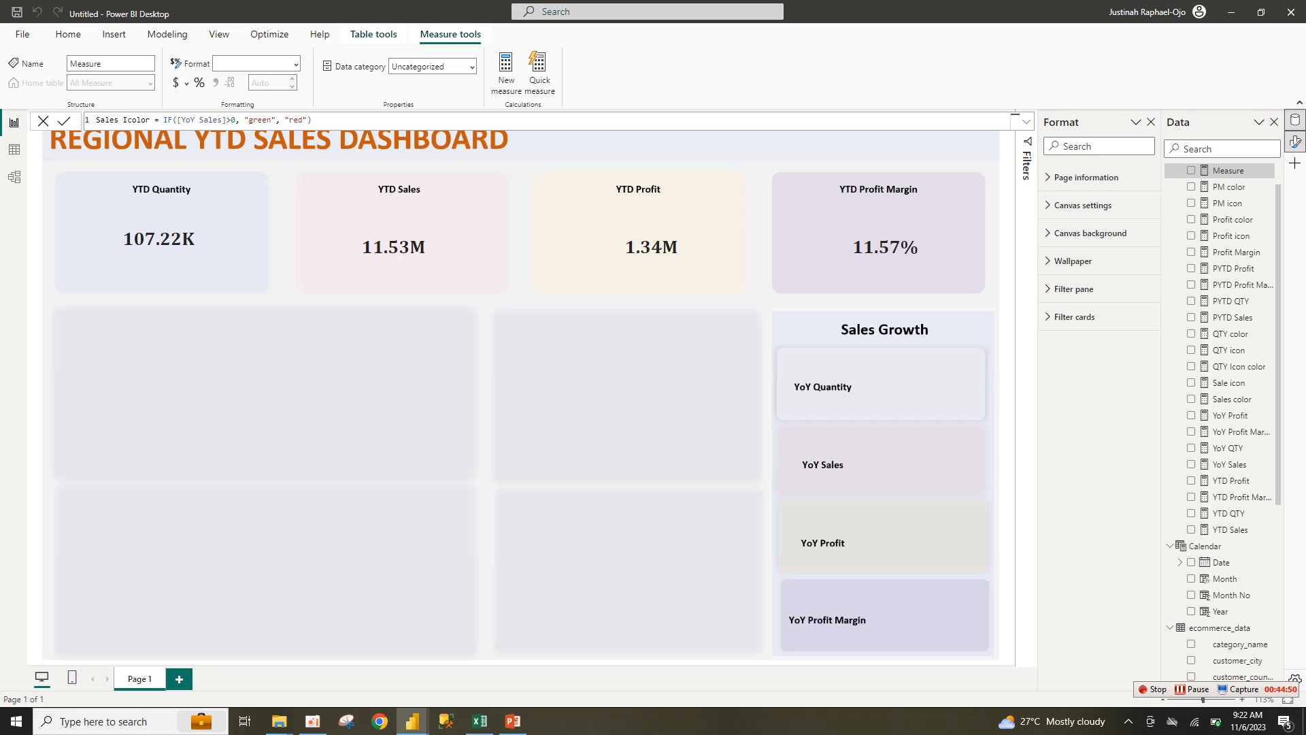
text(con)
key(Return)
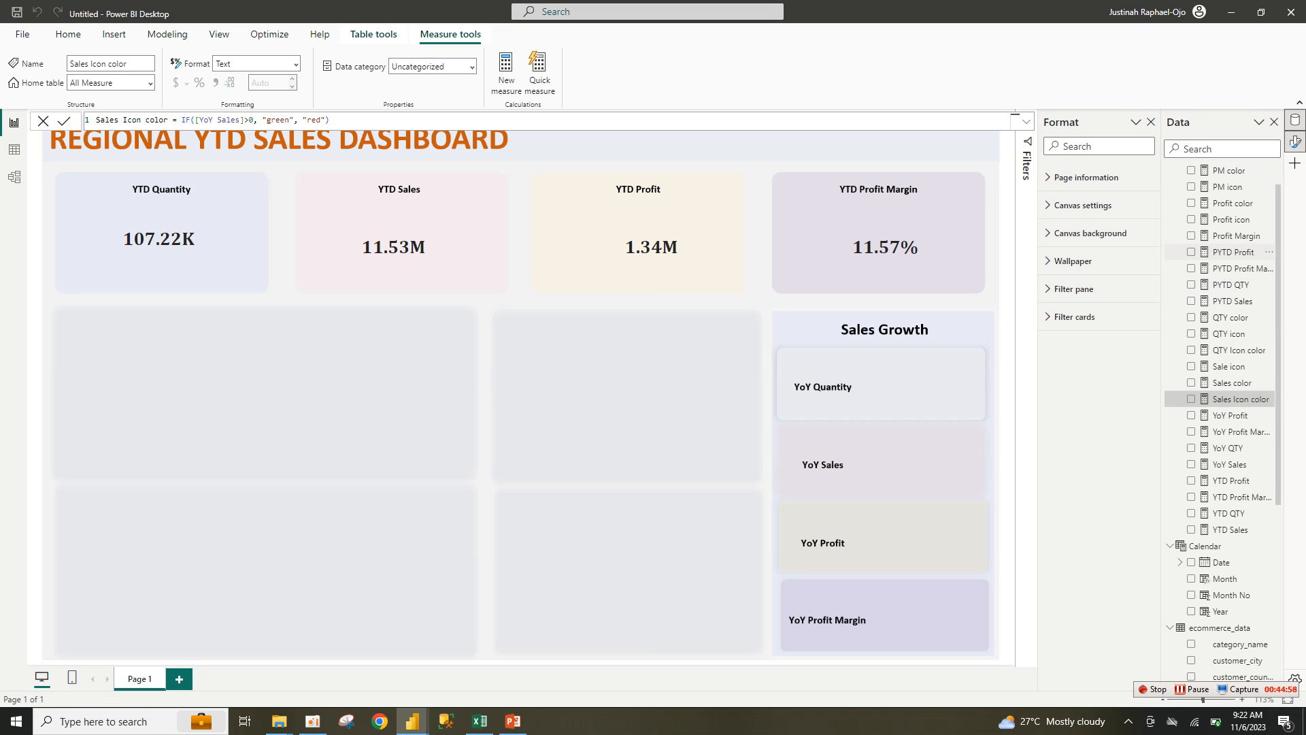
double_click(1233, 203)
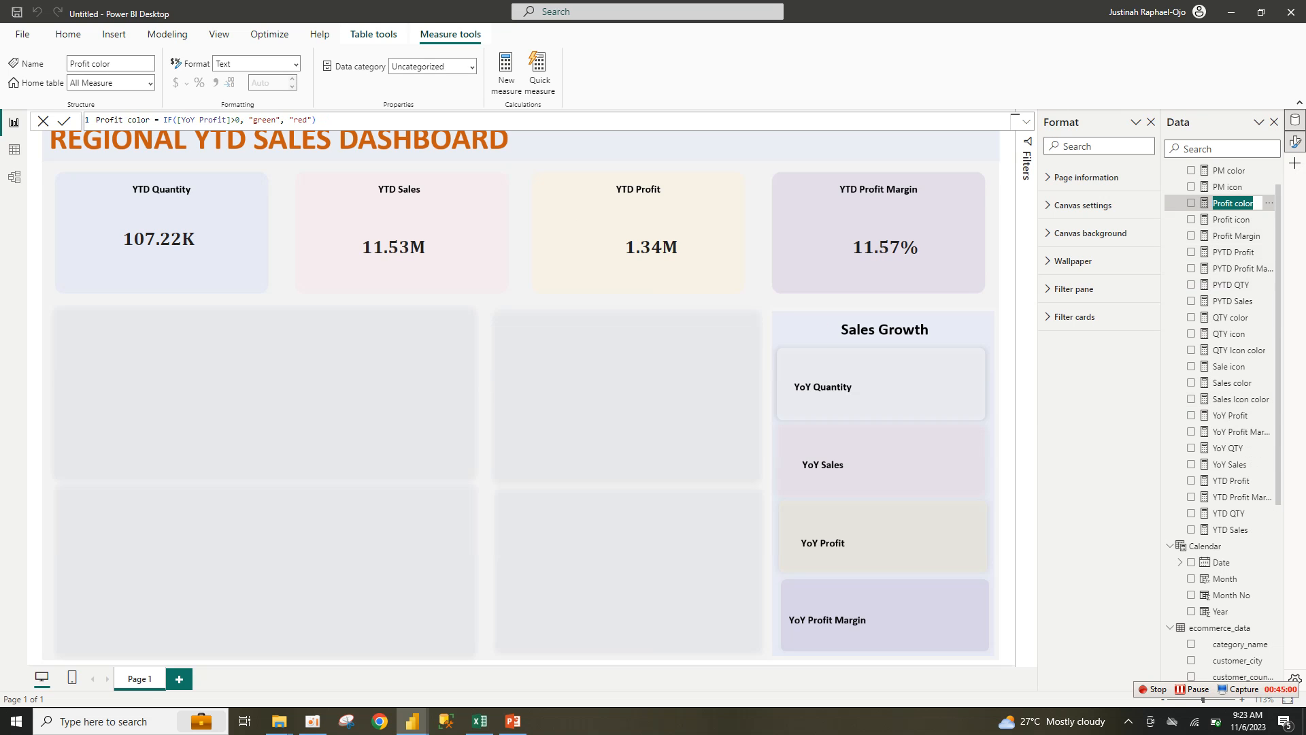
Step: Duplicate Profit color as Profit Icon color and discard the blank Measure 2
click(340, 120)
key(ctrl+a)
key(ctrl+c)
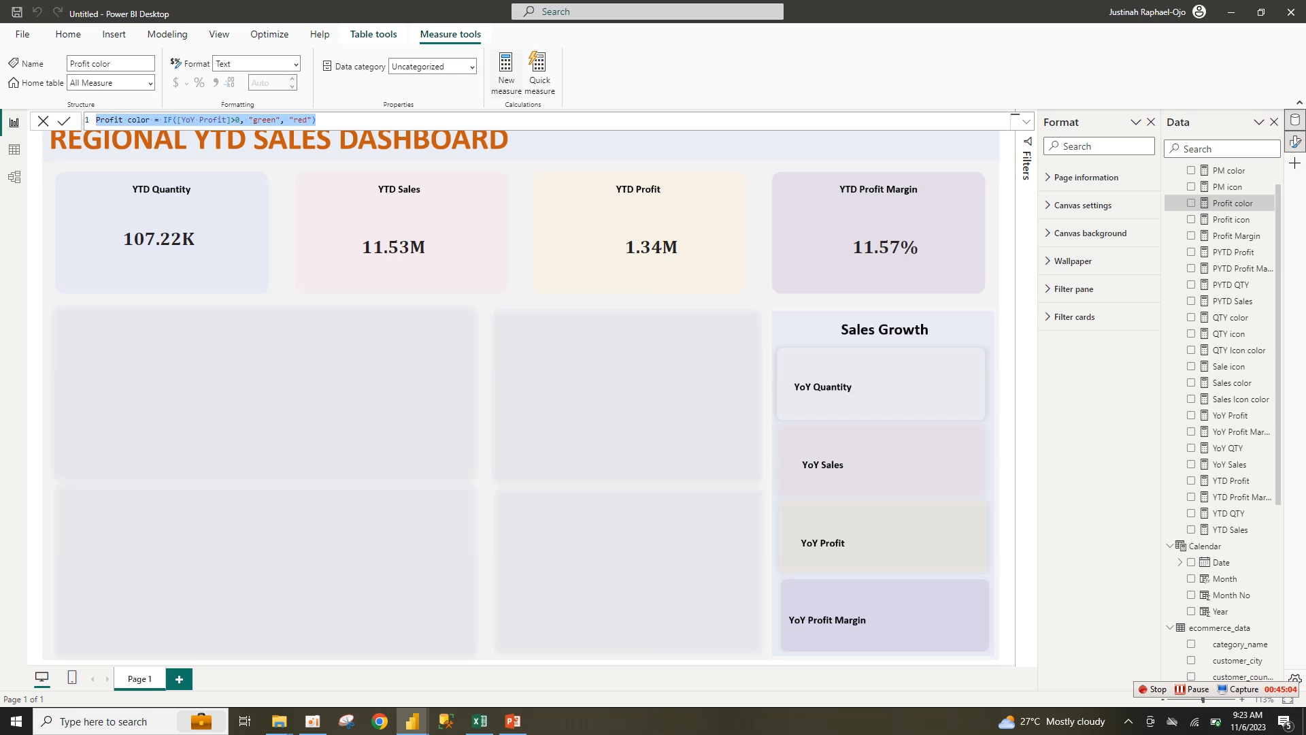
click(506, 73)
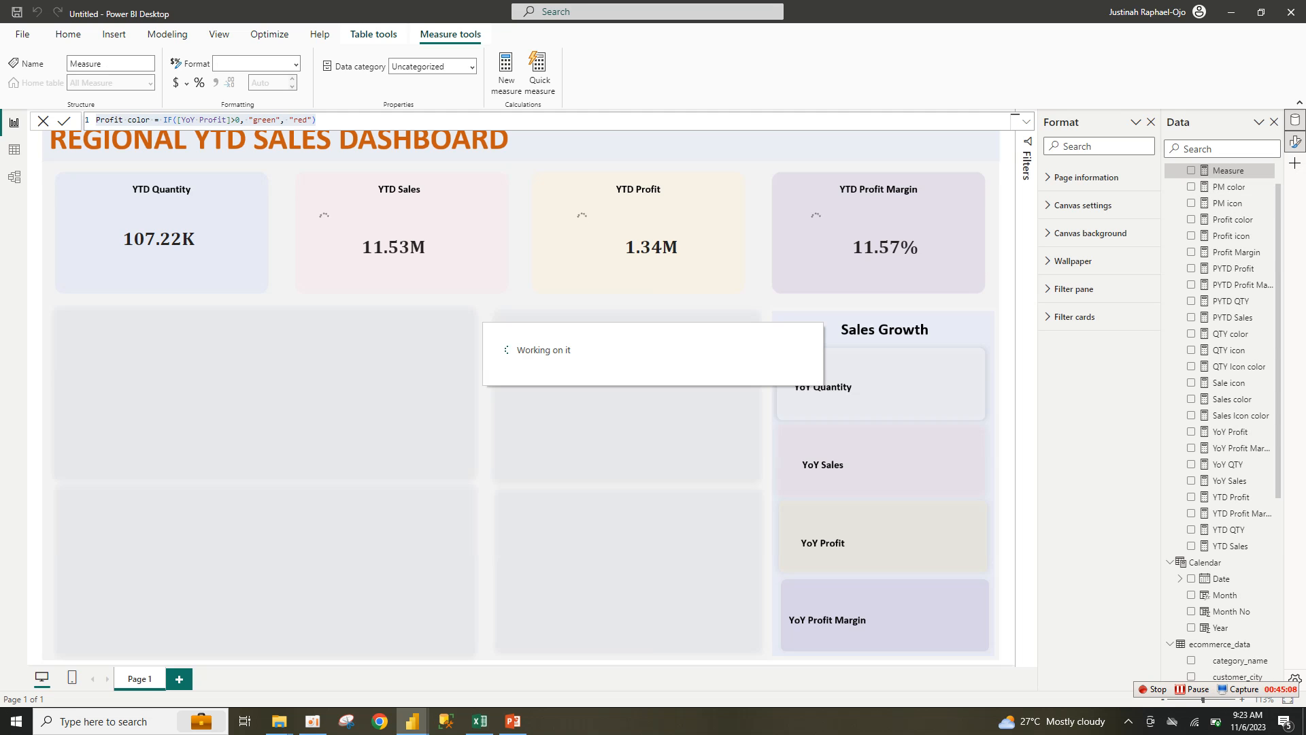
key(ctrl+v)
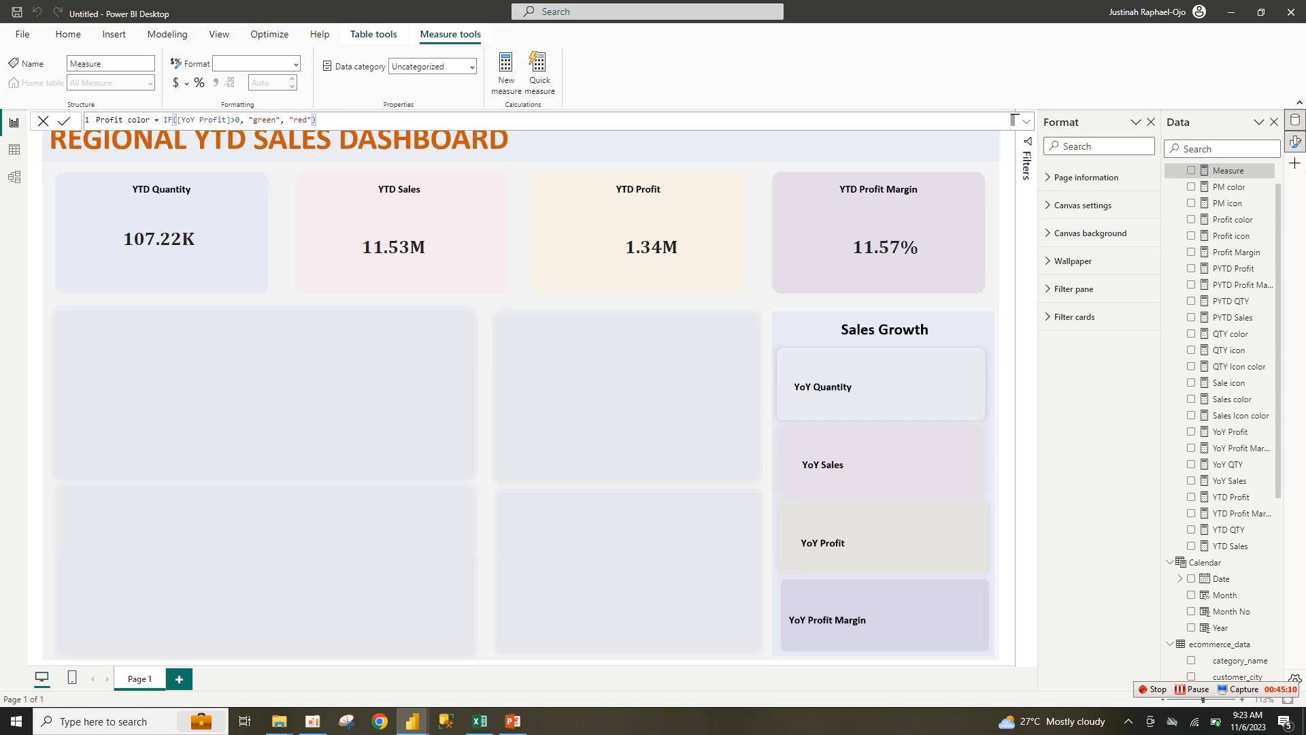
double_click(129, 120)
click(128, 121)
text(Icon)
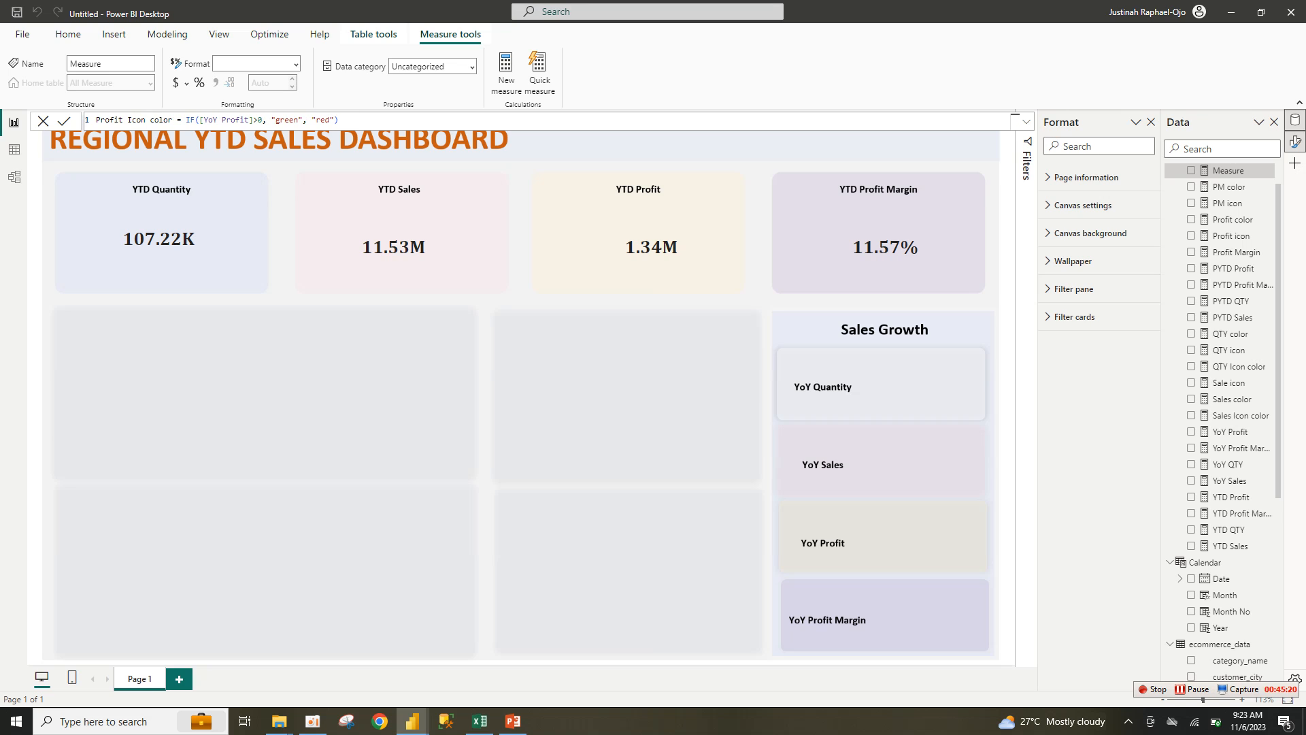
click(339, 121)
click(506, 73)
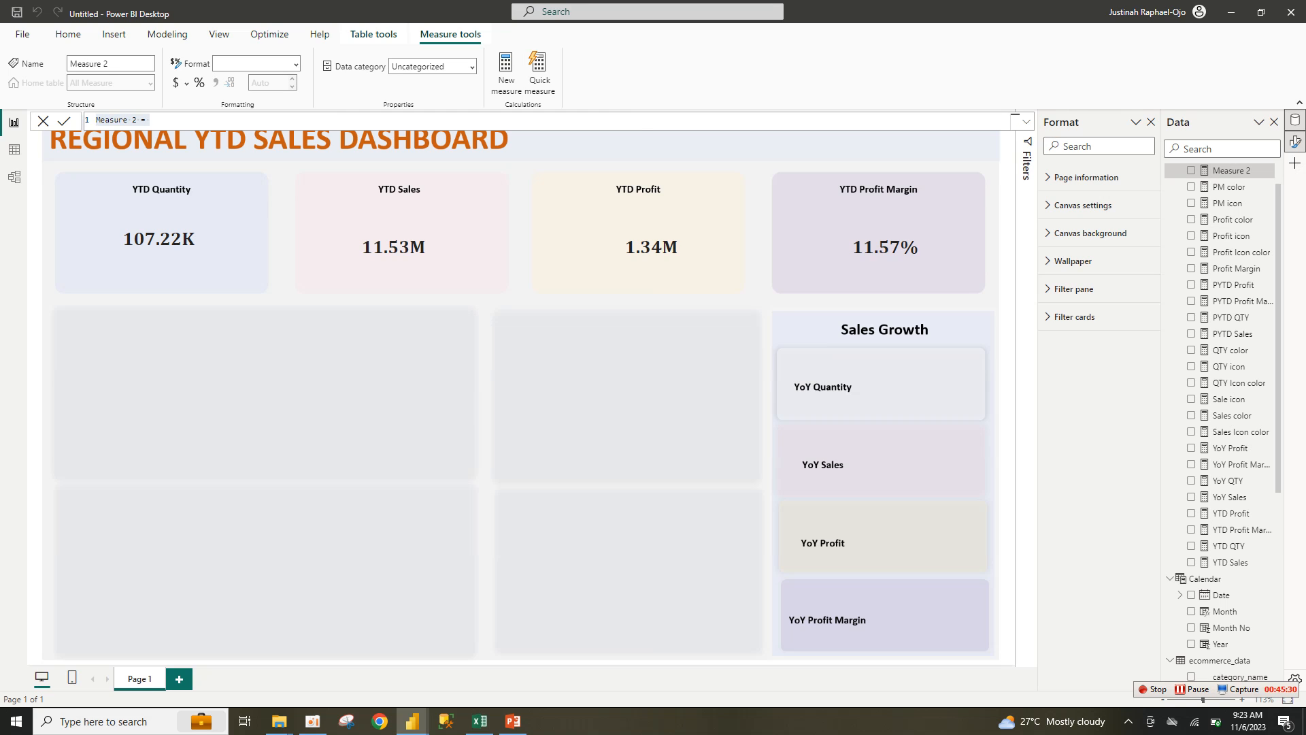
click(1236, 269)
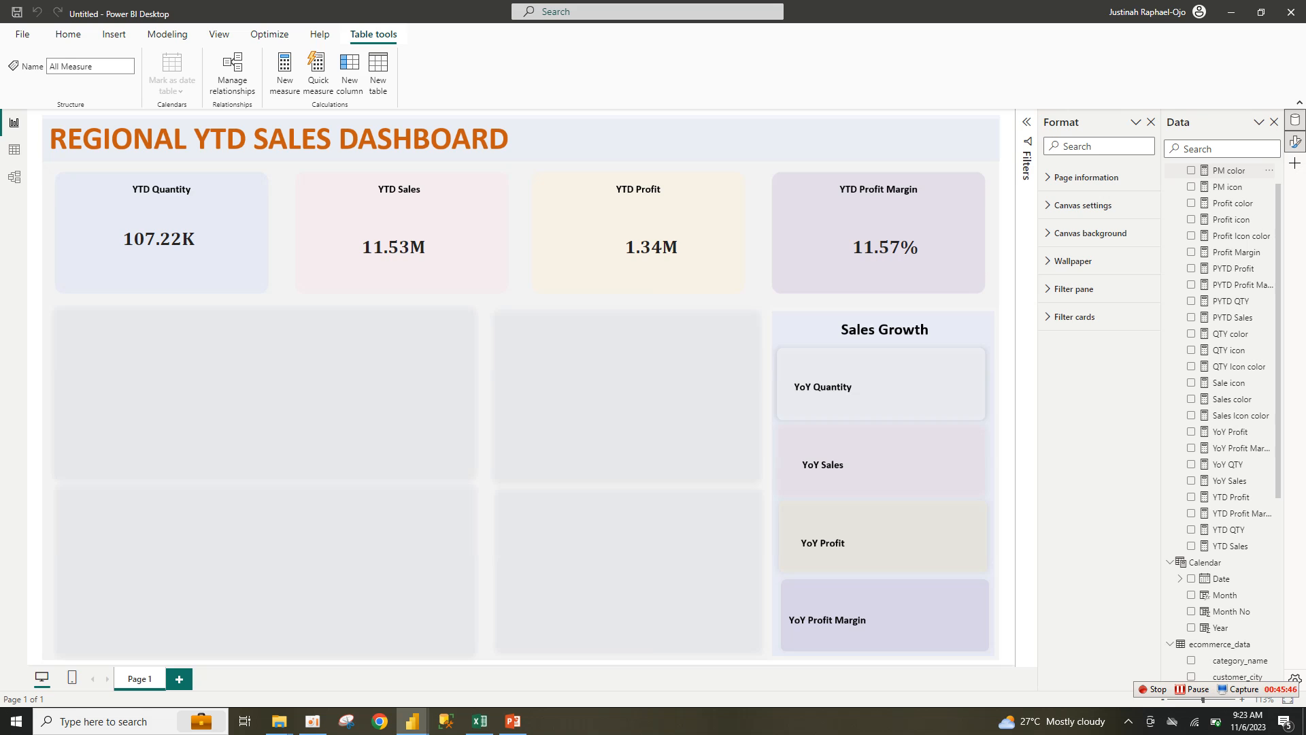
Step: Copy the PM color formula into a new measure renamed PM Icon color
double_click(1228, 170)
click(333, 120)
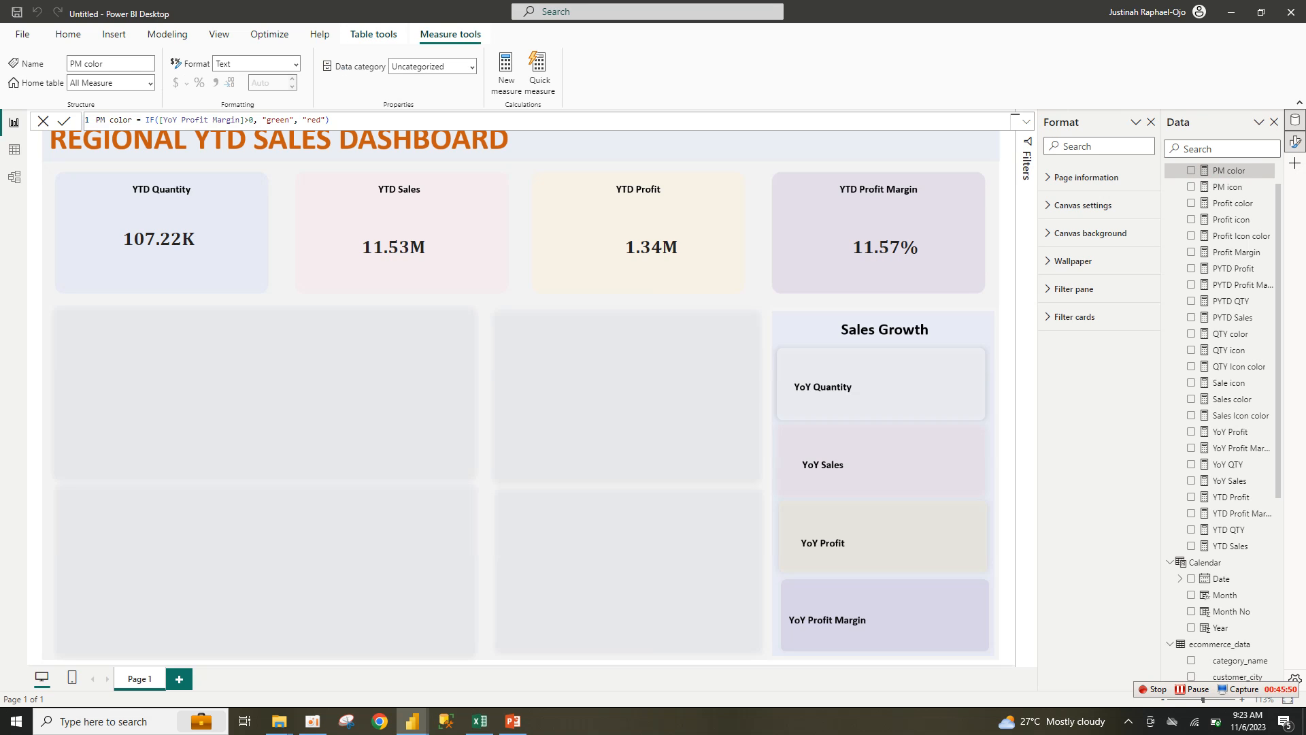
key(ctrl+a)
key(ctrl+c)
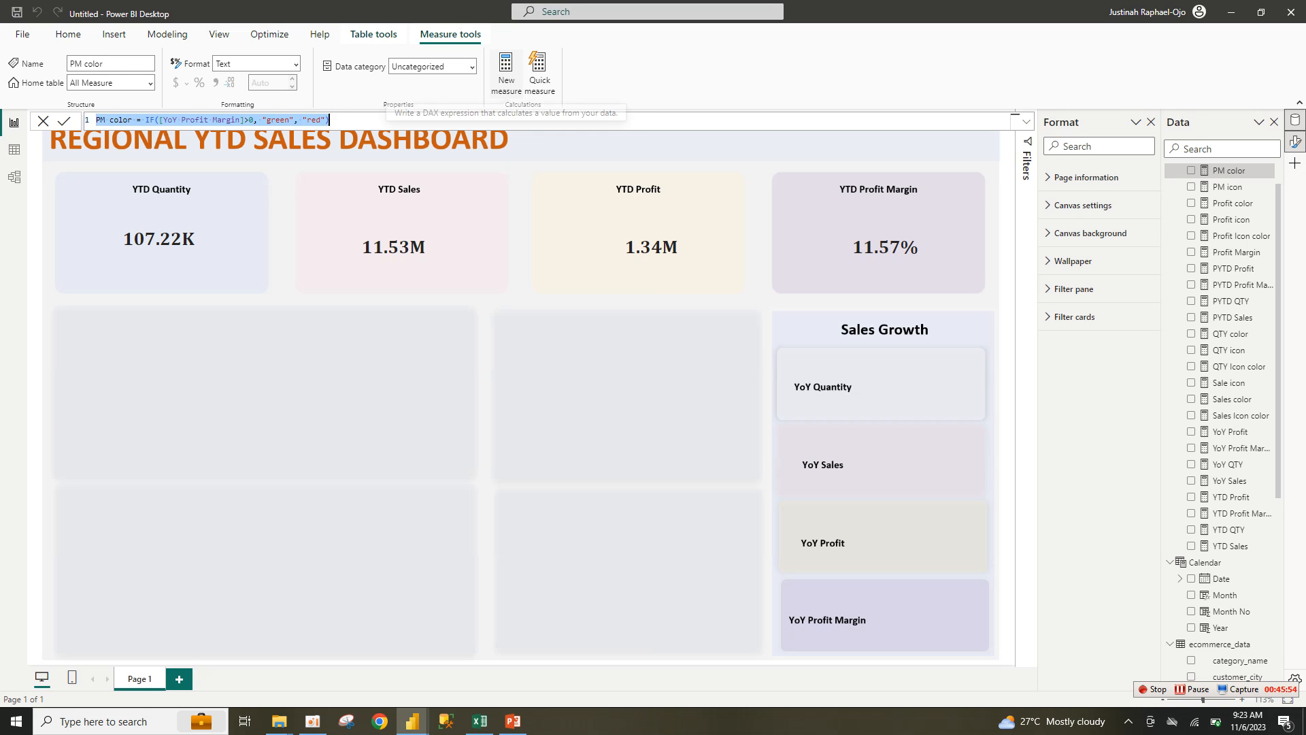
click(506, 73)
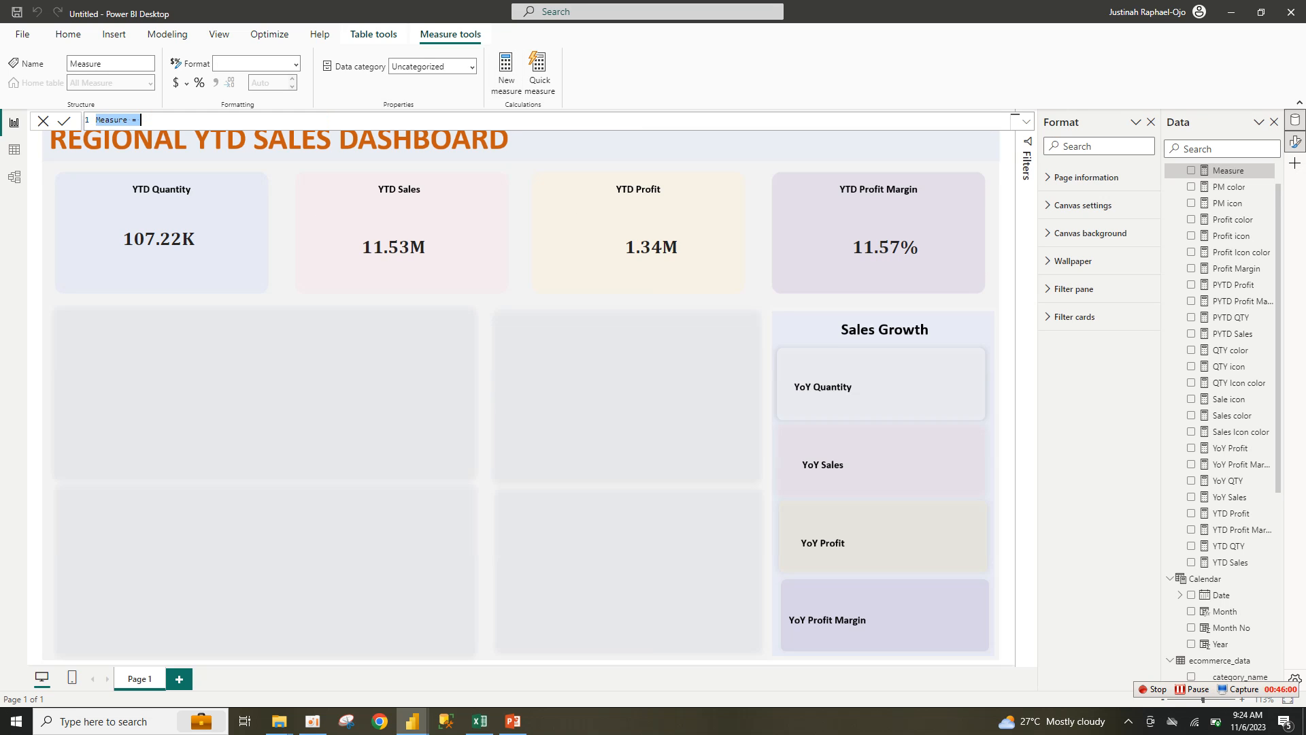
key(ctrl+v)
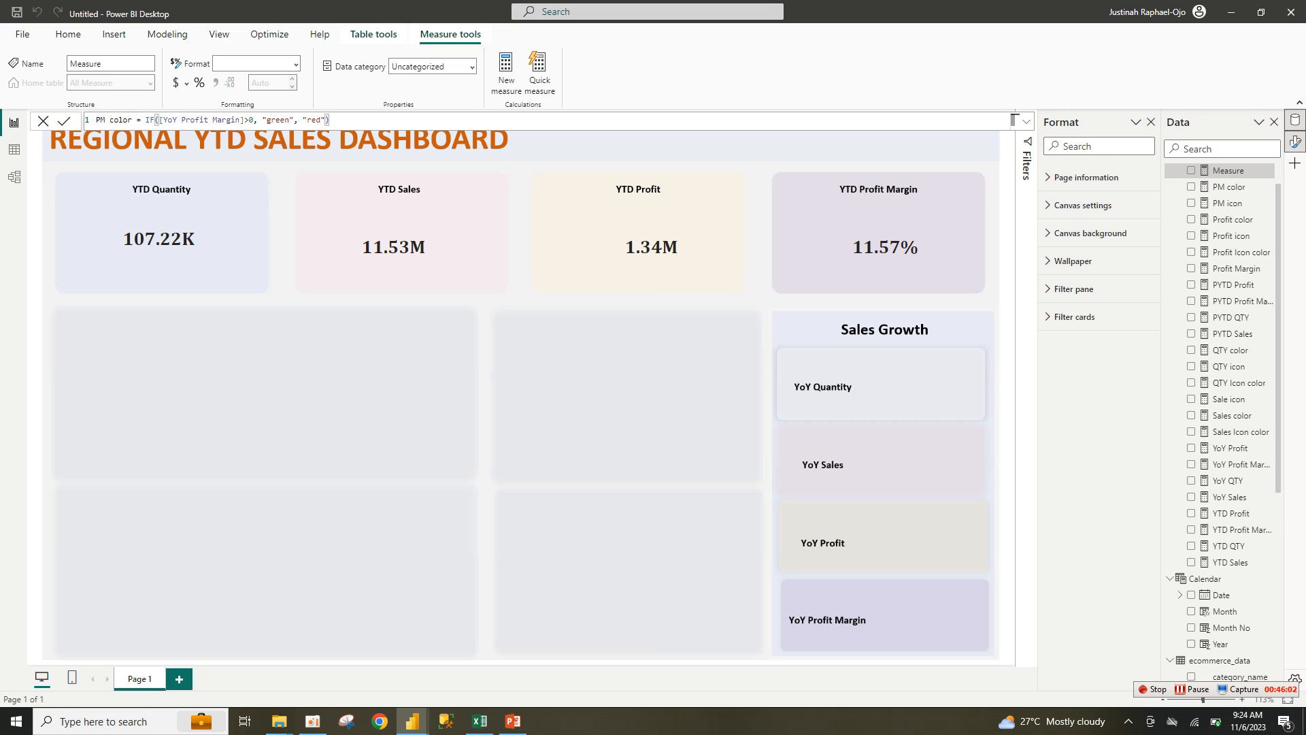
click(109, 120)
text(Icon)
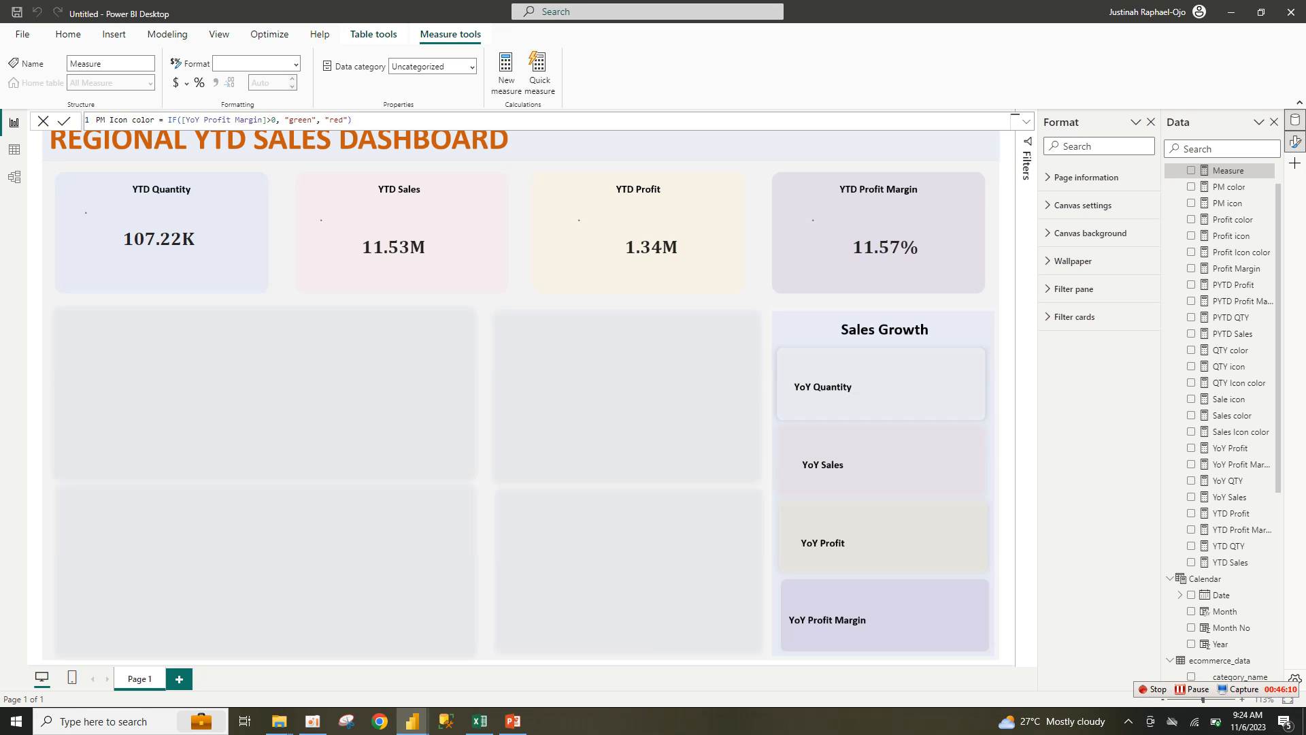
key(Return)
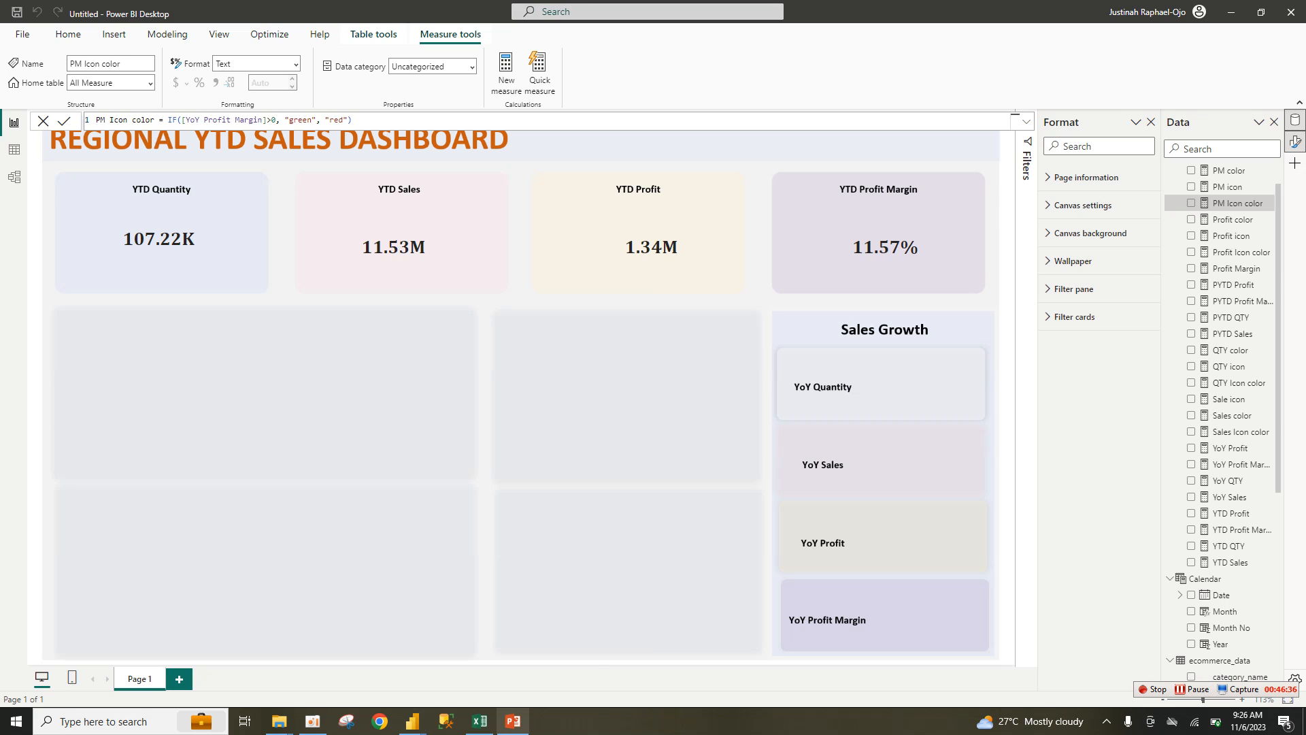
Step: In the ytd report, ungroup the red YoY Quantity rectangle and drag it onto the Segment chart
mouse_move(412, 721)
click(338, 663)
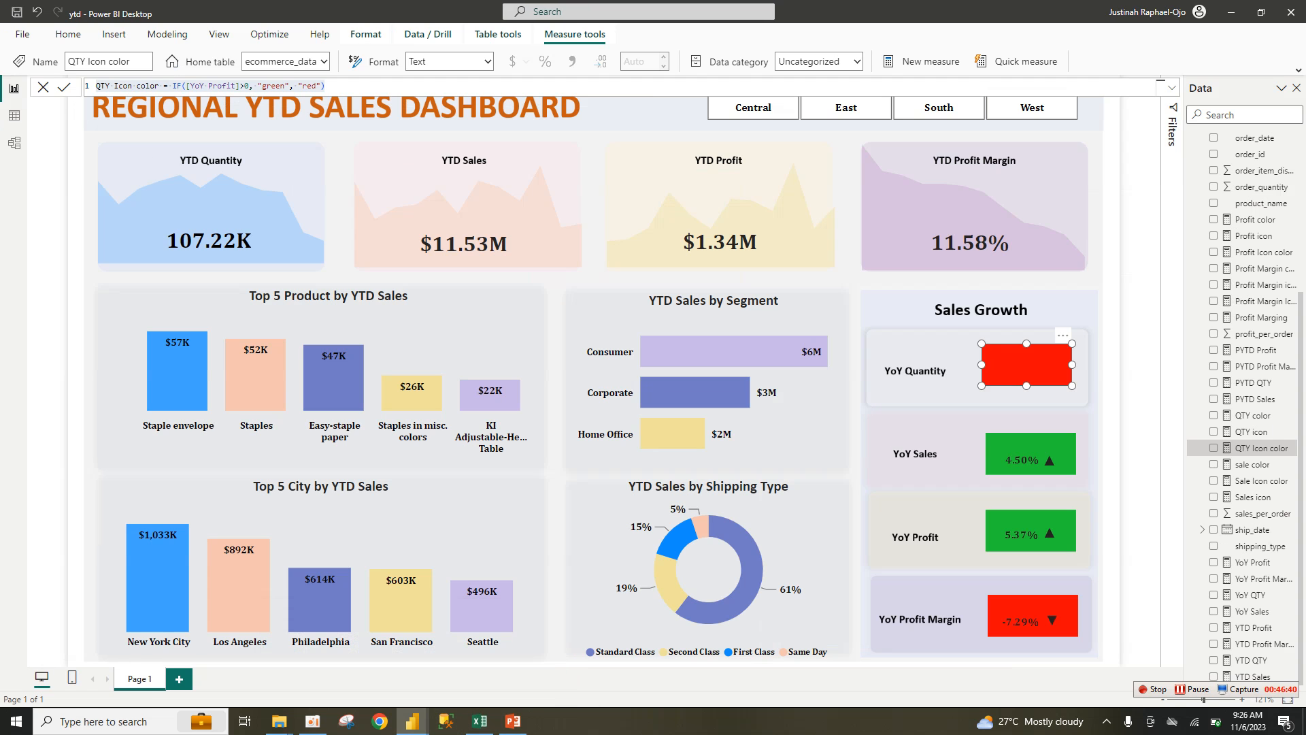
click(1138, 354)
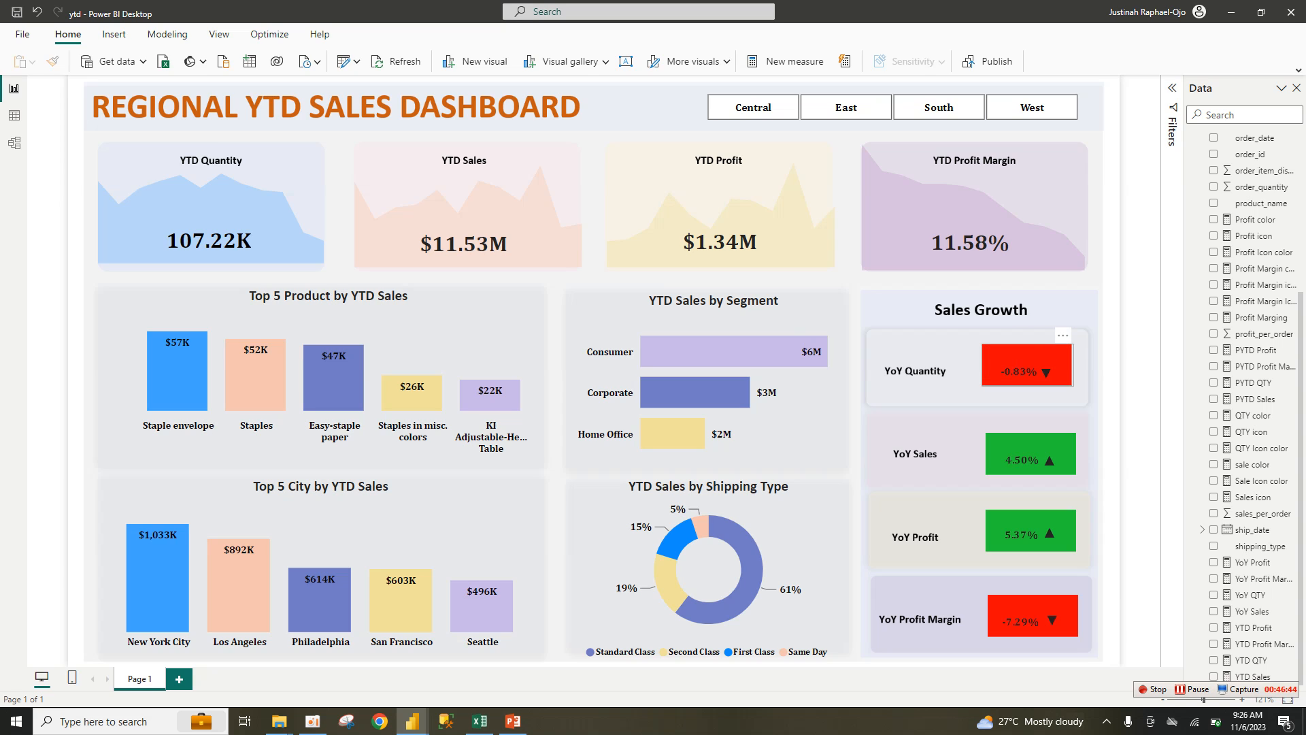
click(1028, 362)
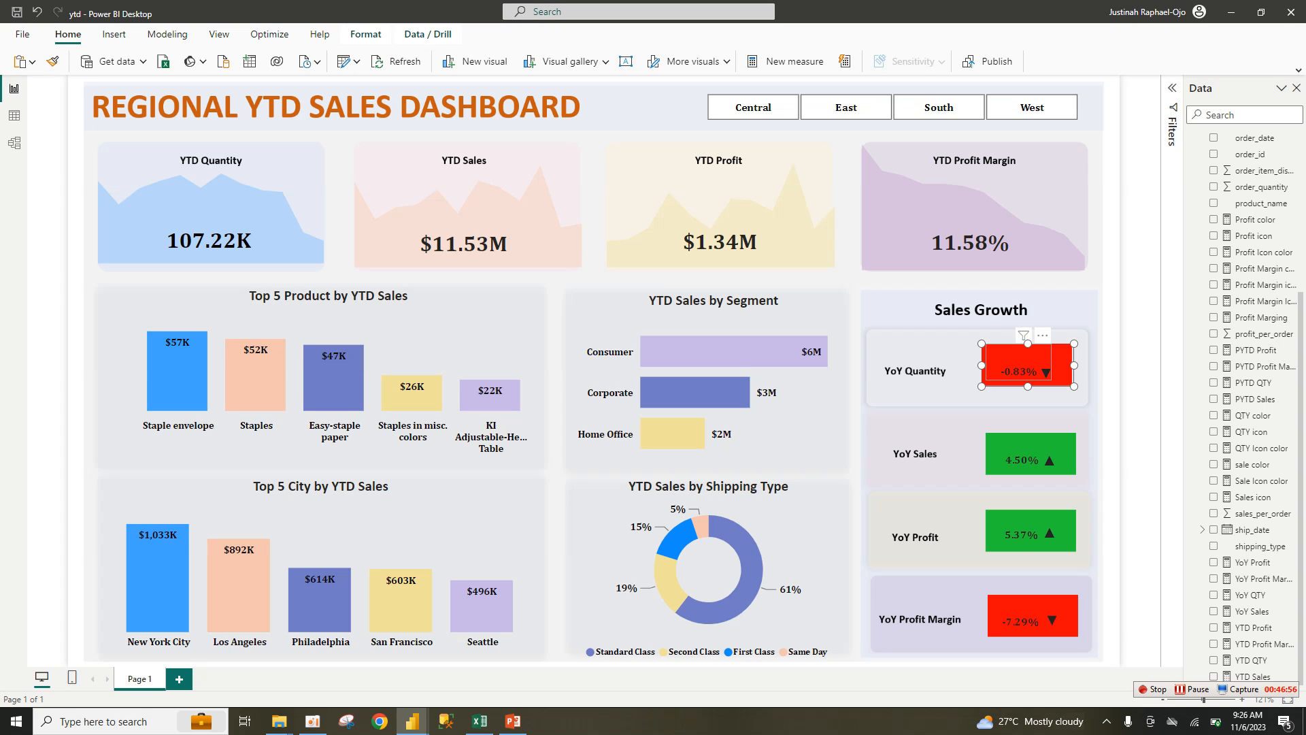
click(1027, 356)
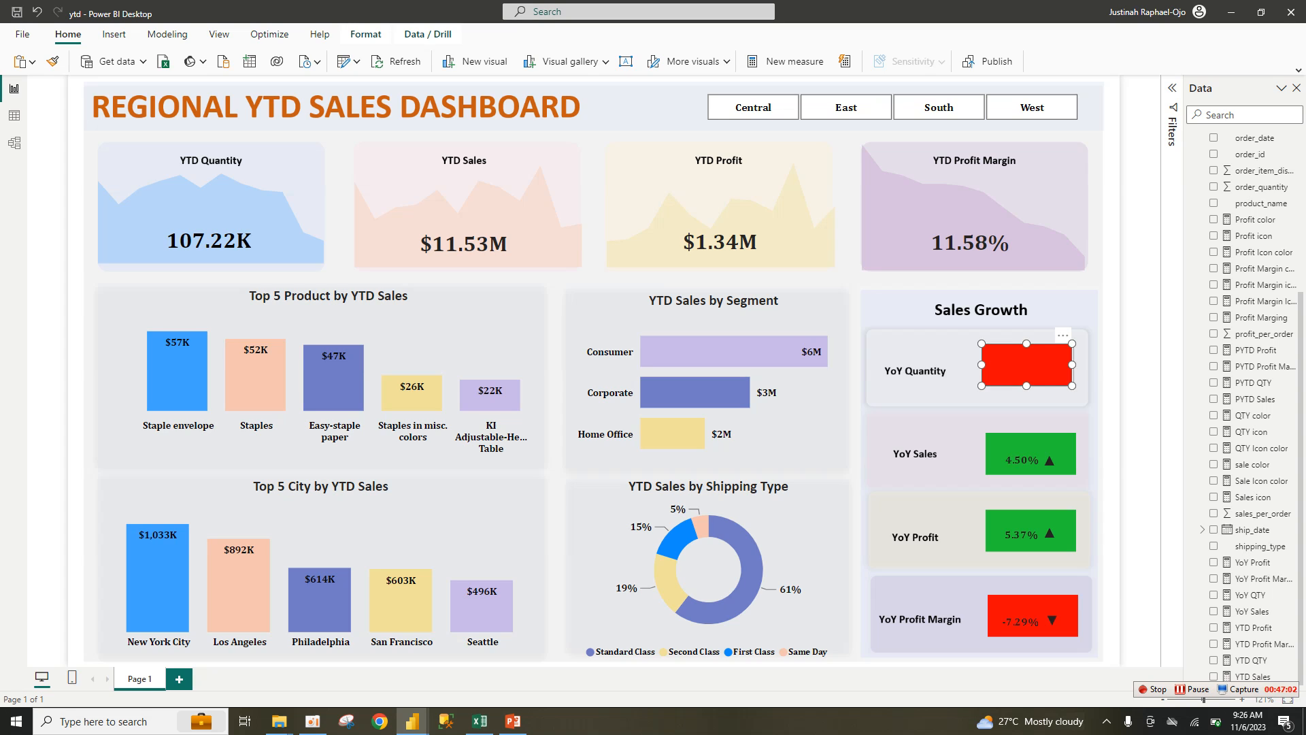
double_click(1027, 361)
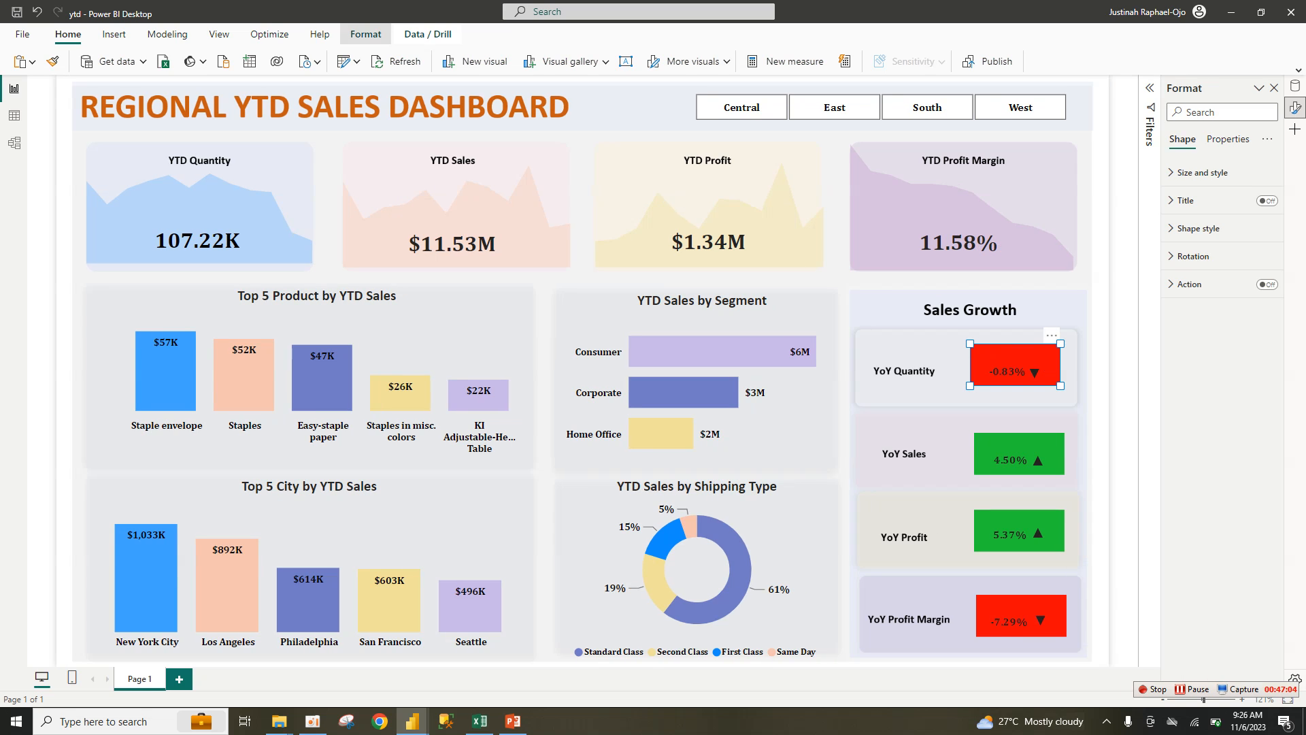
click(365, 34)
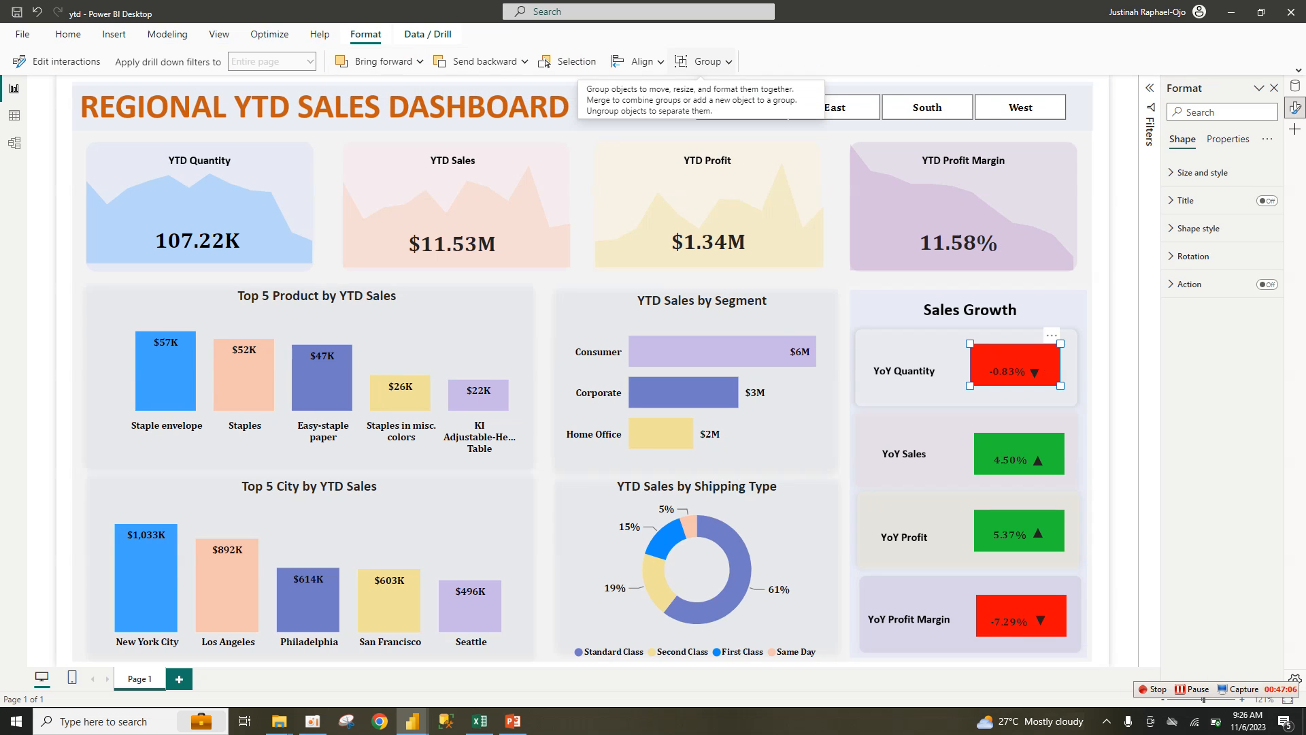
click(704, 61)
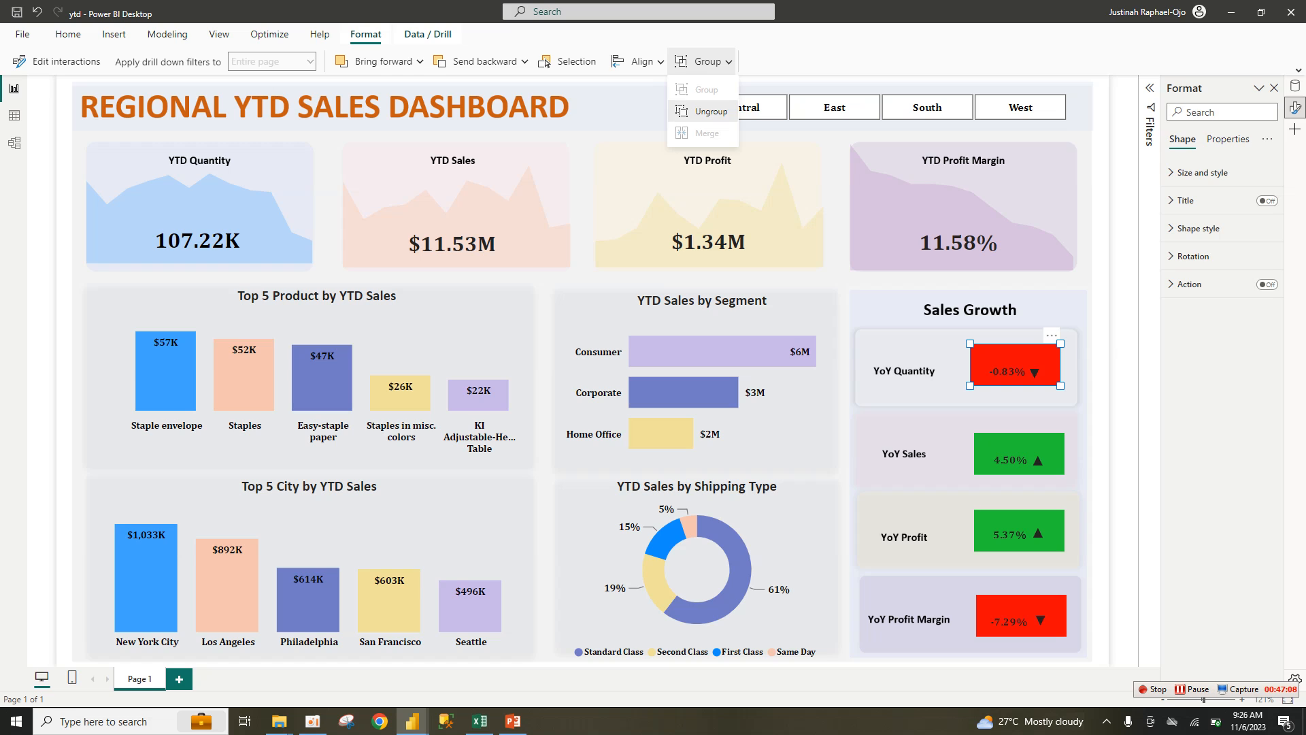
click(710, 110)
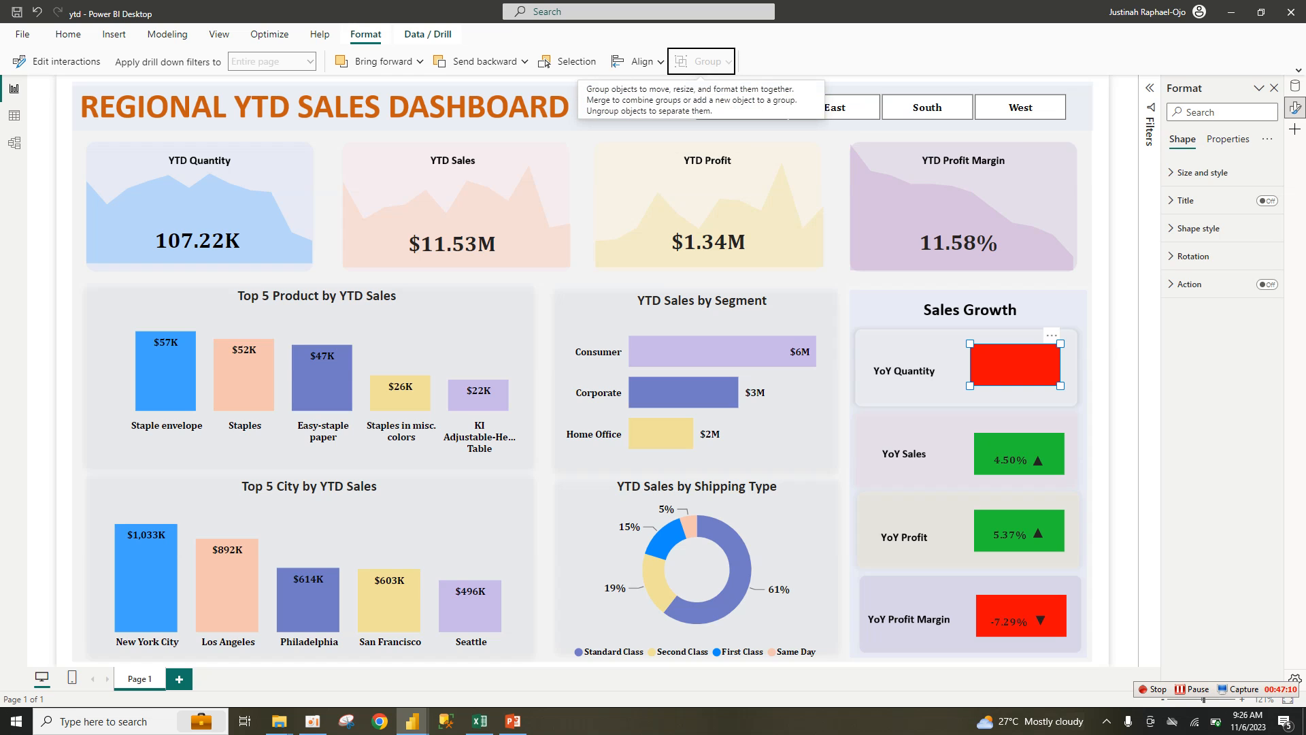
drag(1015, 365, 798, 364)
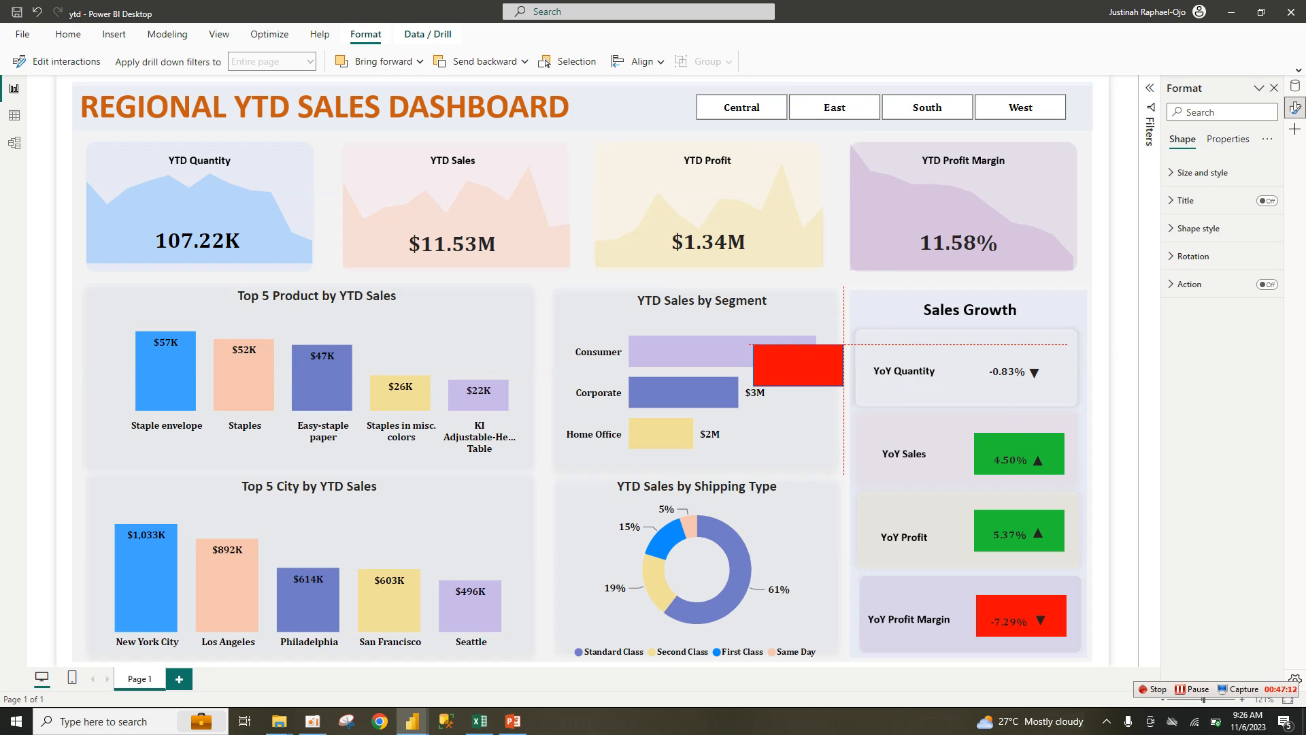
Step: Inspect the rectangle's Background conditional colour rules based on sale color
click(1198, 228)
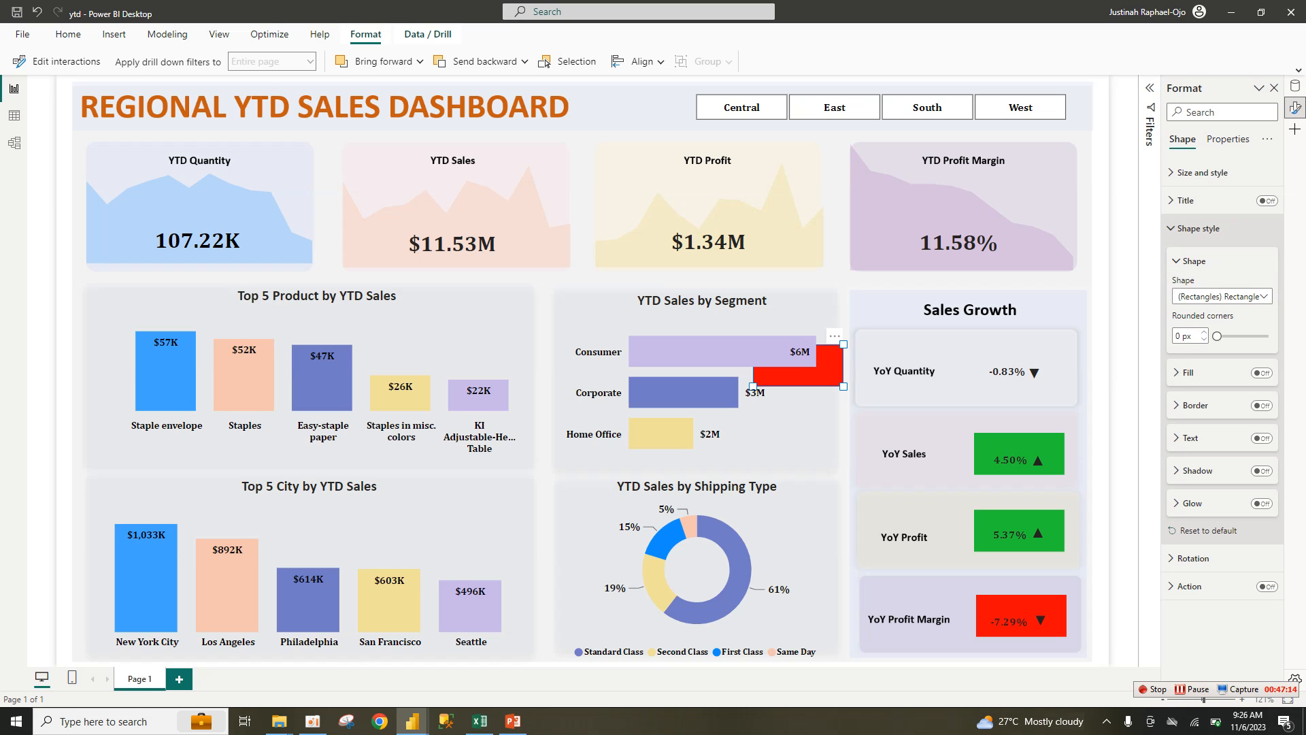
click(1199, 228)
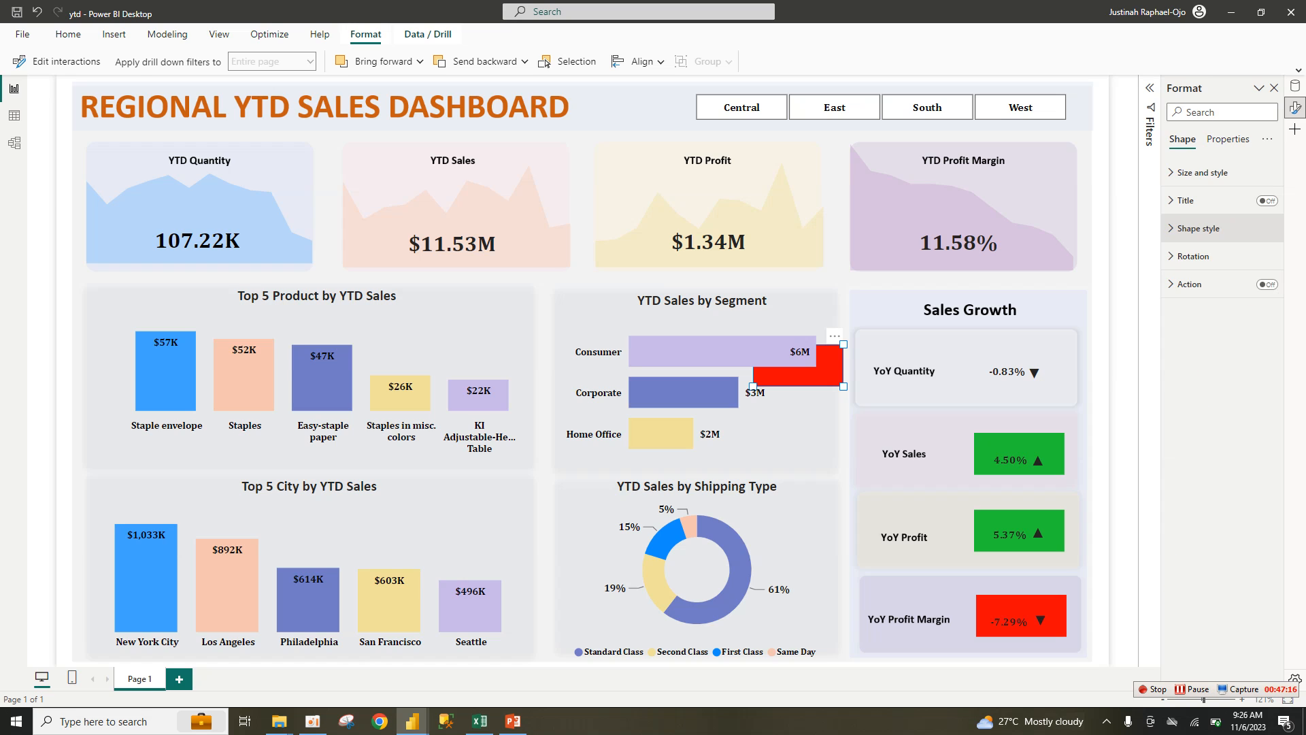
click(1203, 172)
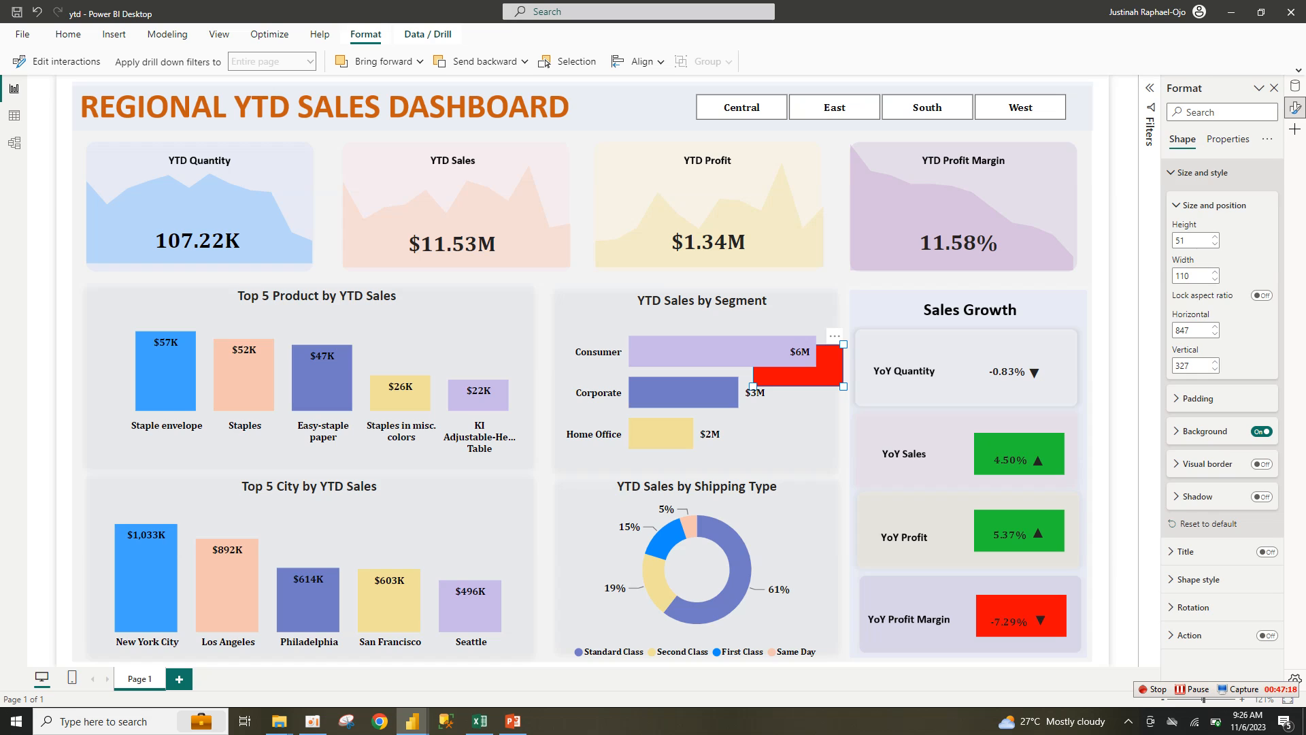
click(1204, 431)
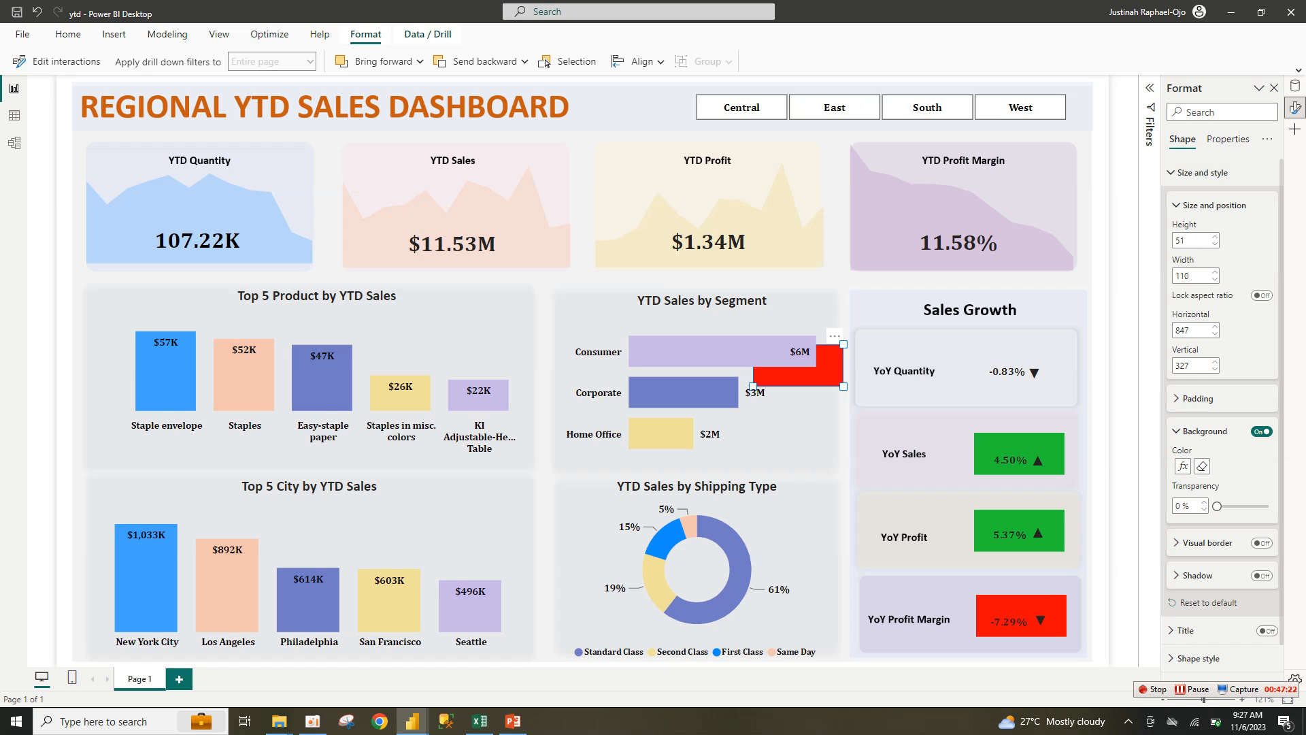
click(1183, 466)
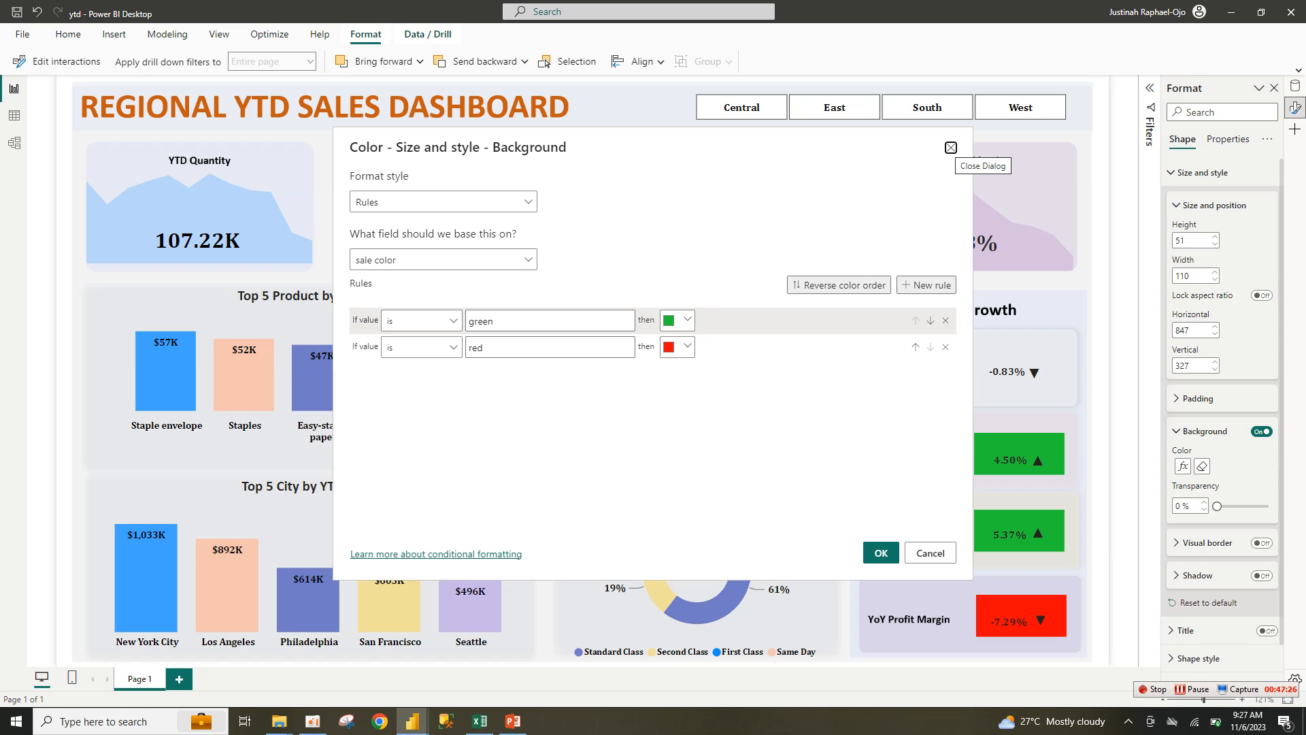
click(951, 147)
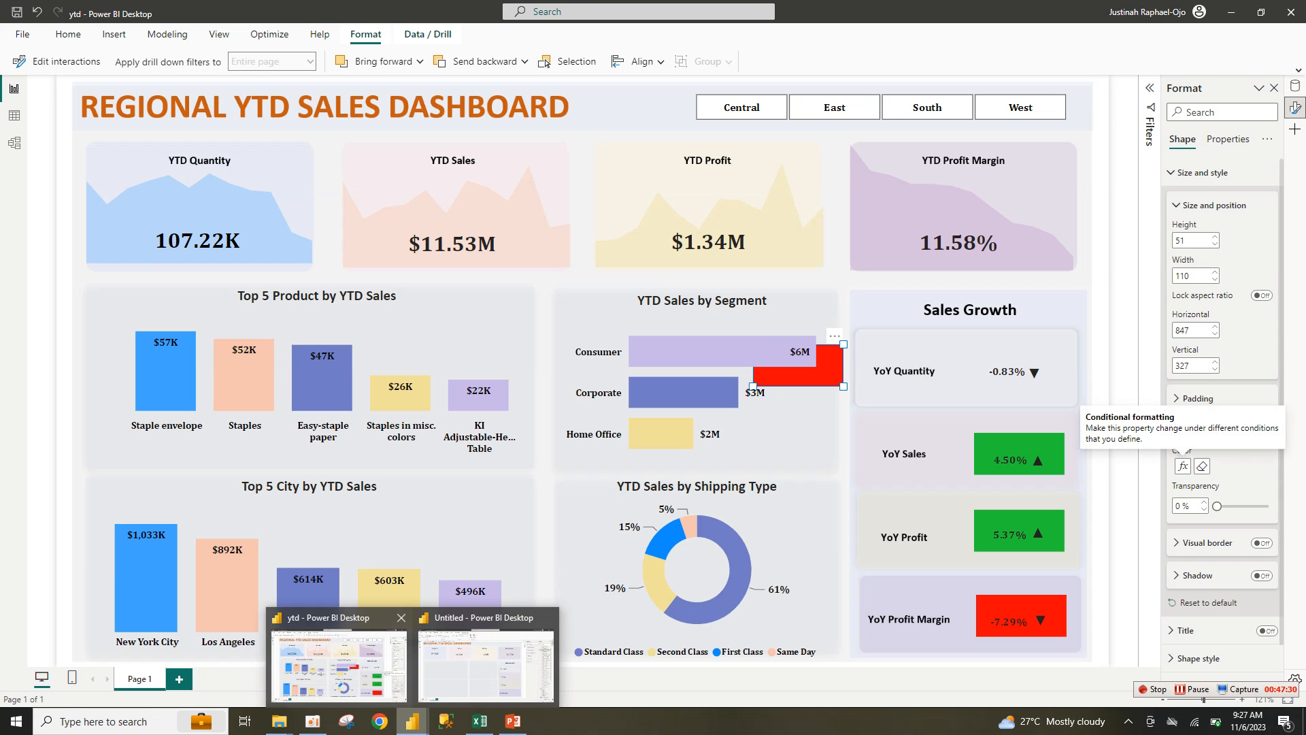
Step: Insert a blue rectangle in the Untitled report and resize it to about 145x87
click(486, 670)
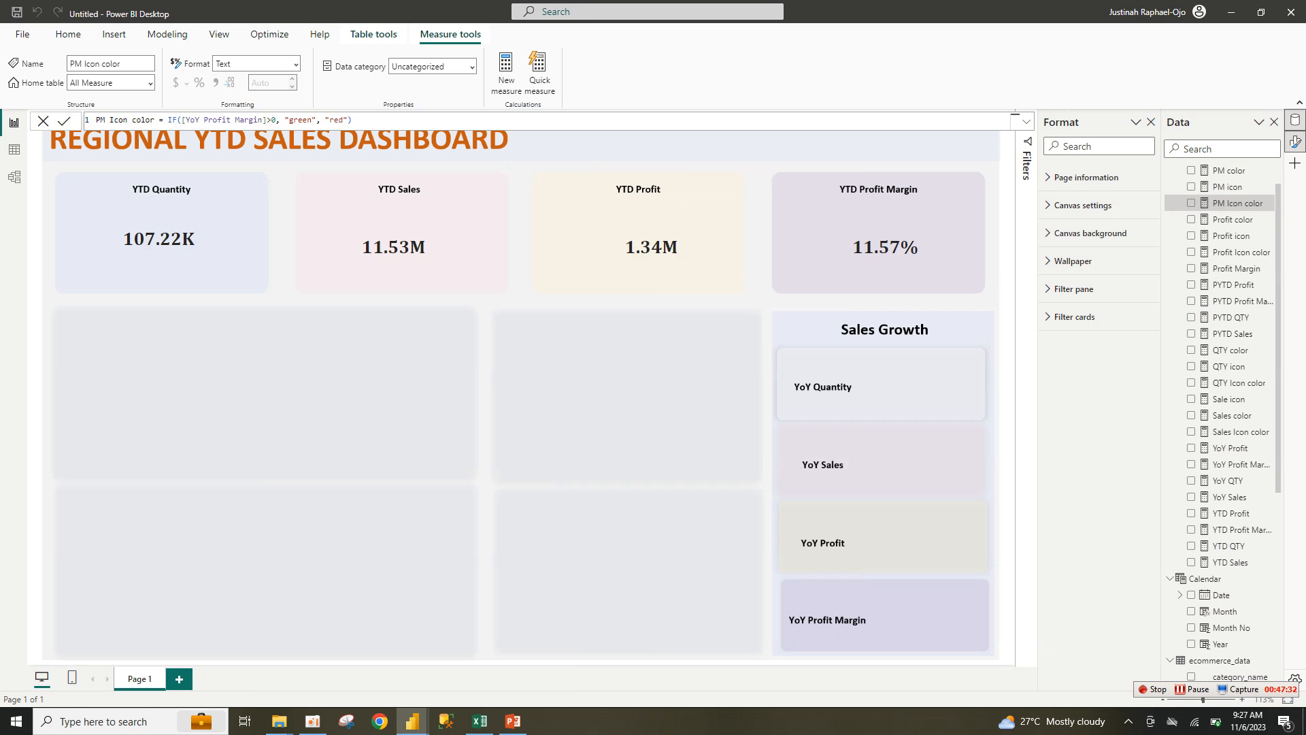
click(1007, 160)
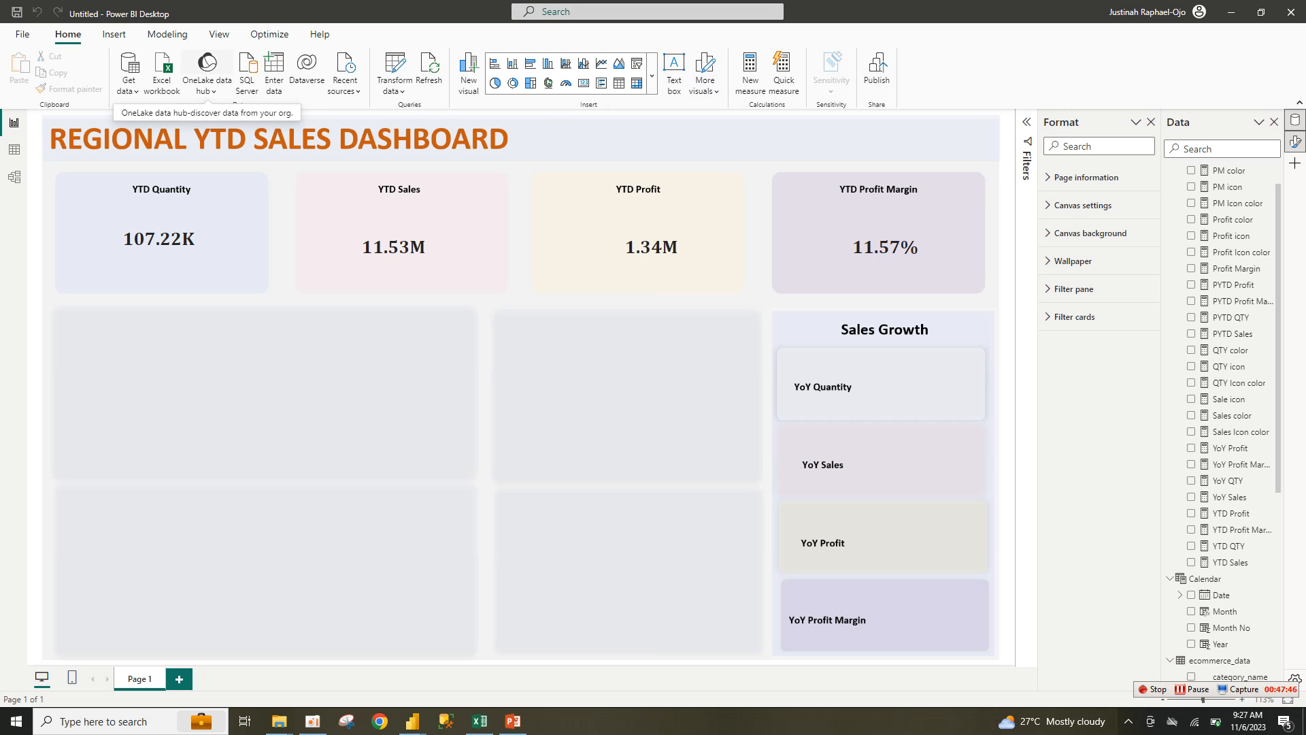
click(113, 34)
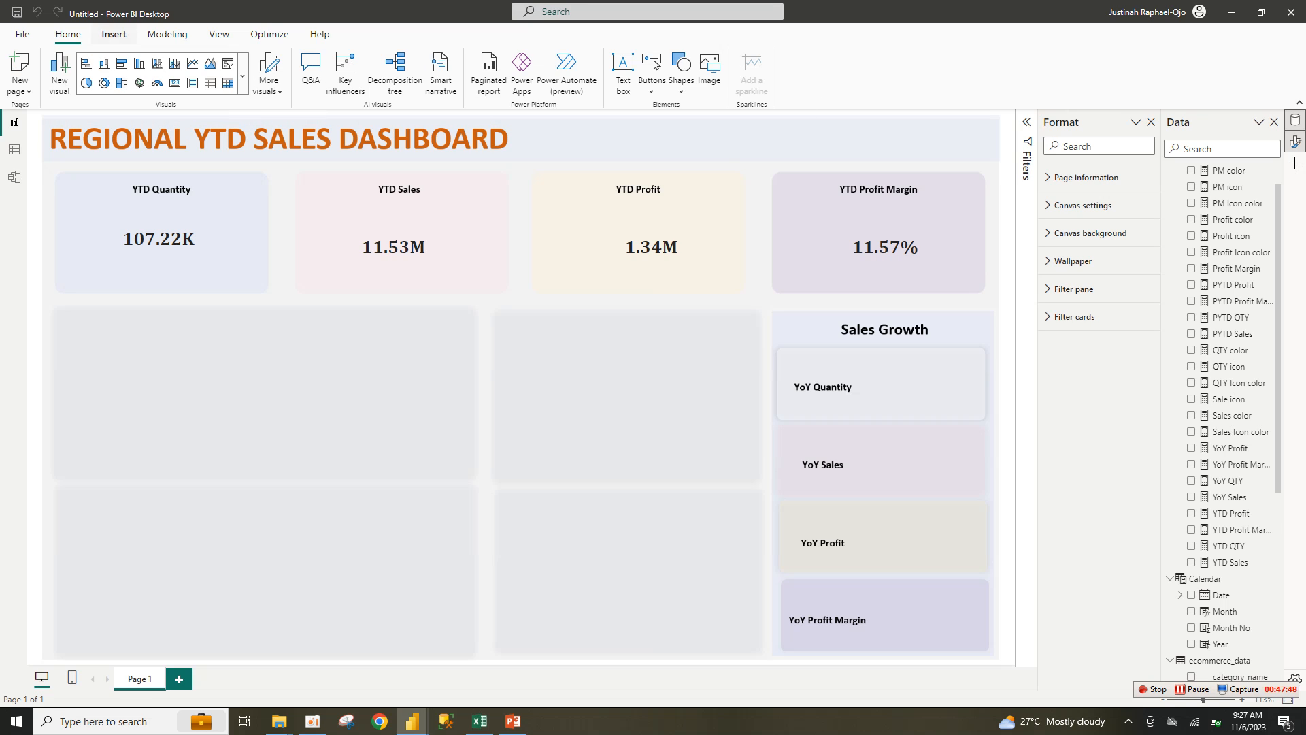
click(681, 72)
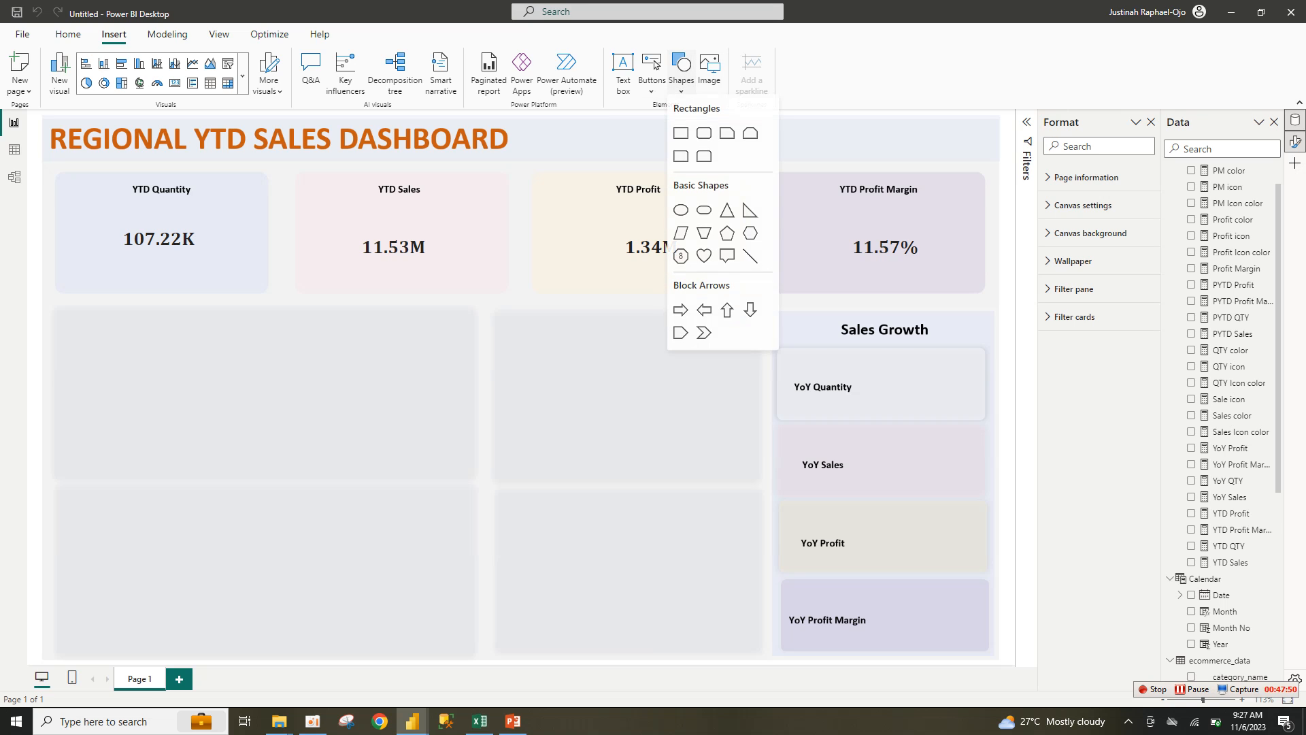
click(680, 137)
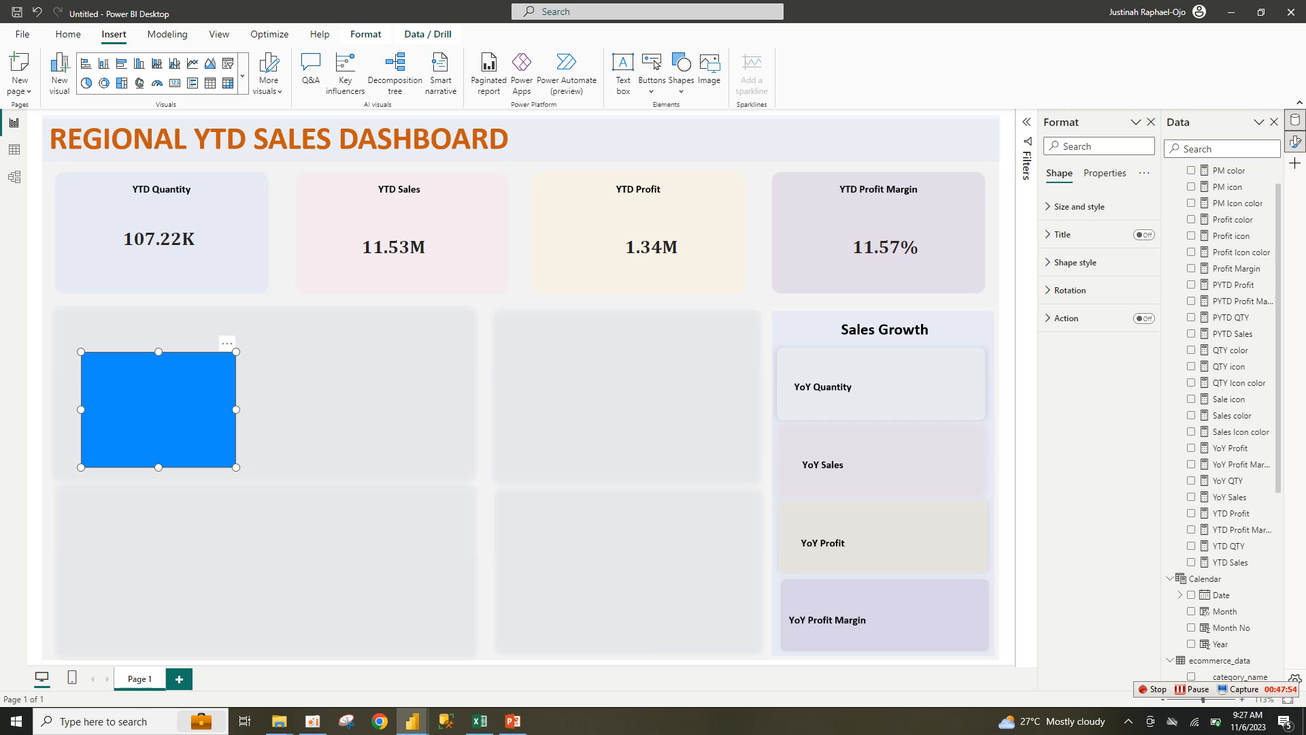
drag(236, 468, 235, 411)
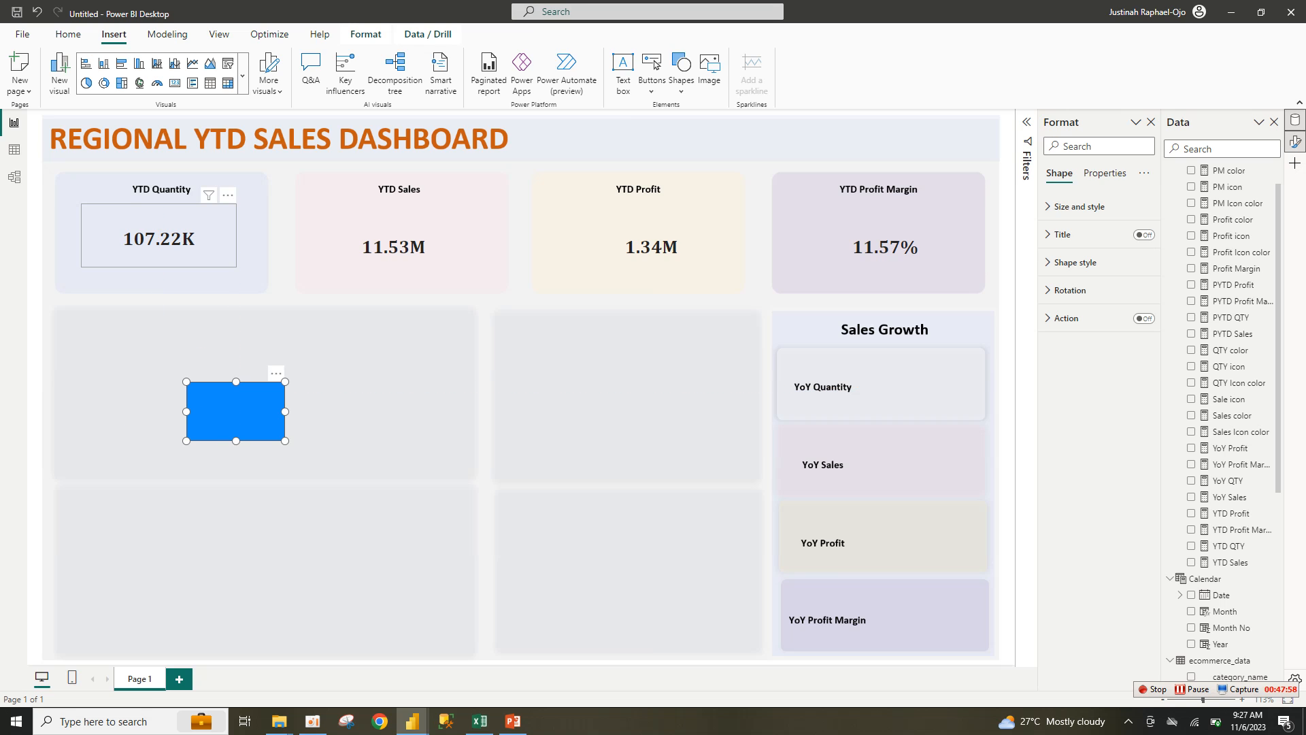
Step: Paste a copy of the 107.22K YTD Quantity card beside the rectangle and show Data in its own pane
click(161, 238)
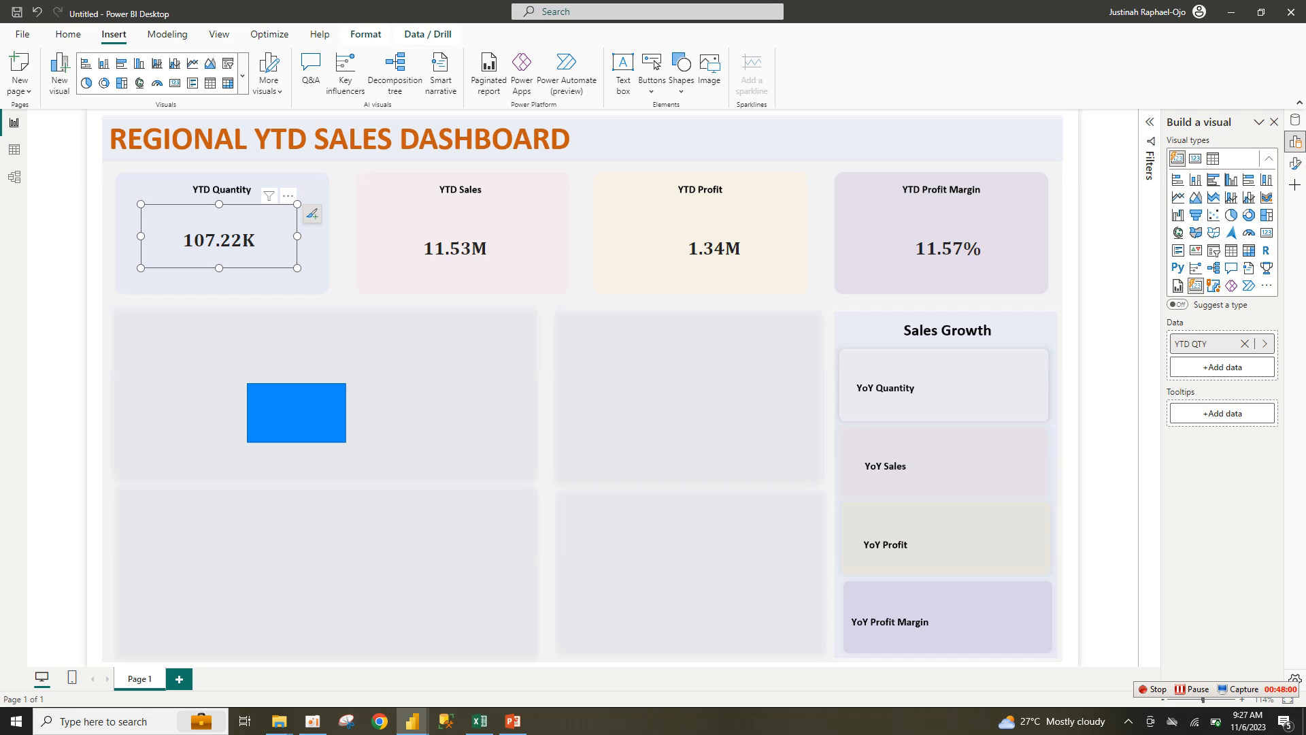
key(ctrl+v)
drag(204, 244, 449, 409)
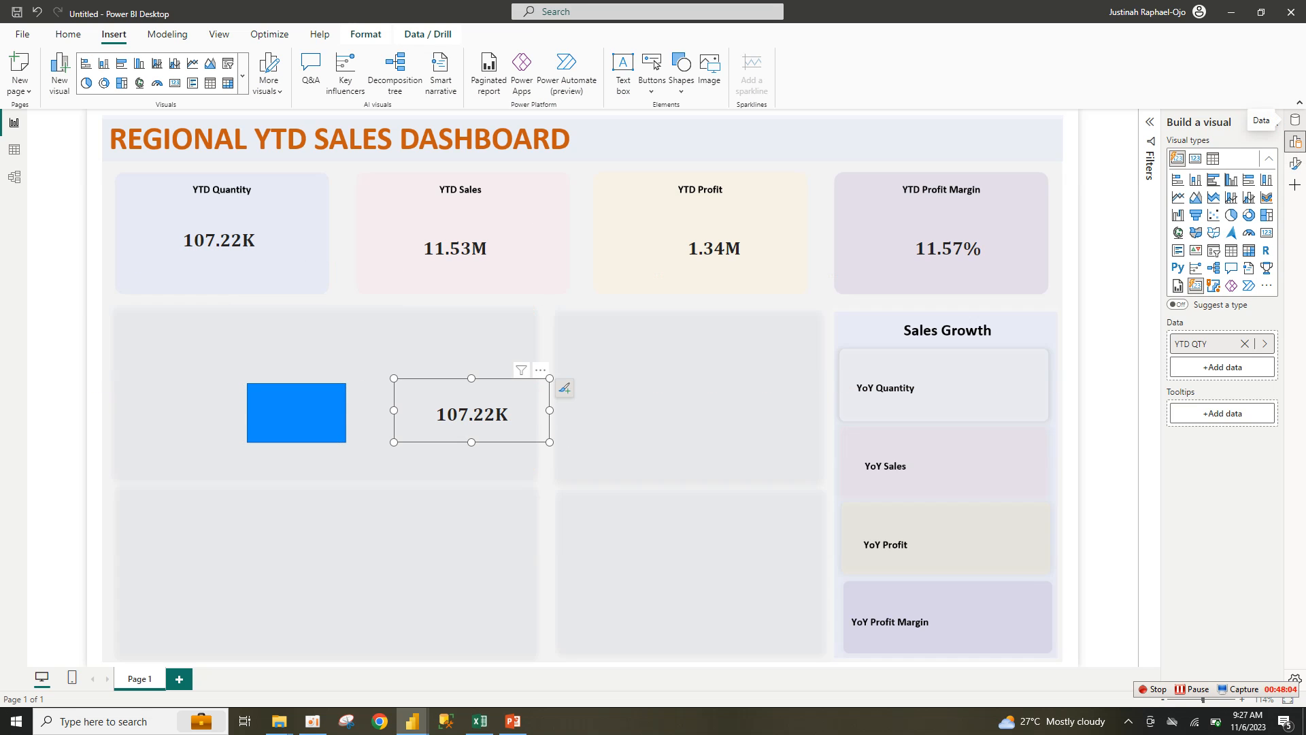
right_click(1295, 142)
click(1218, 143)
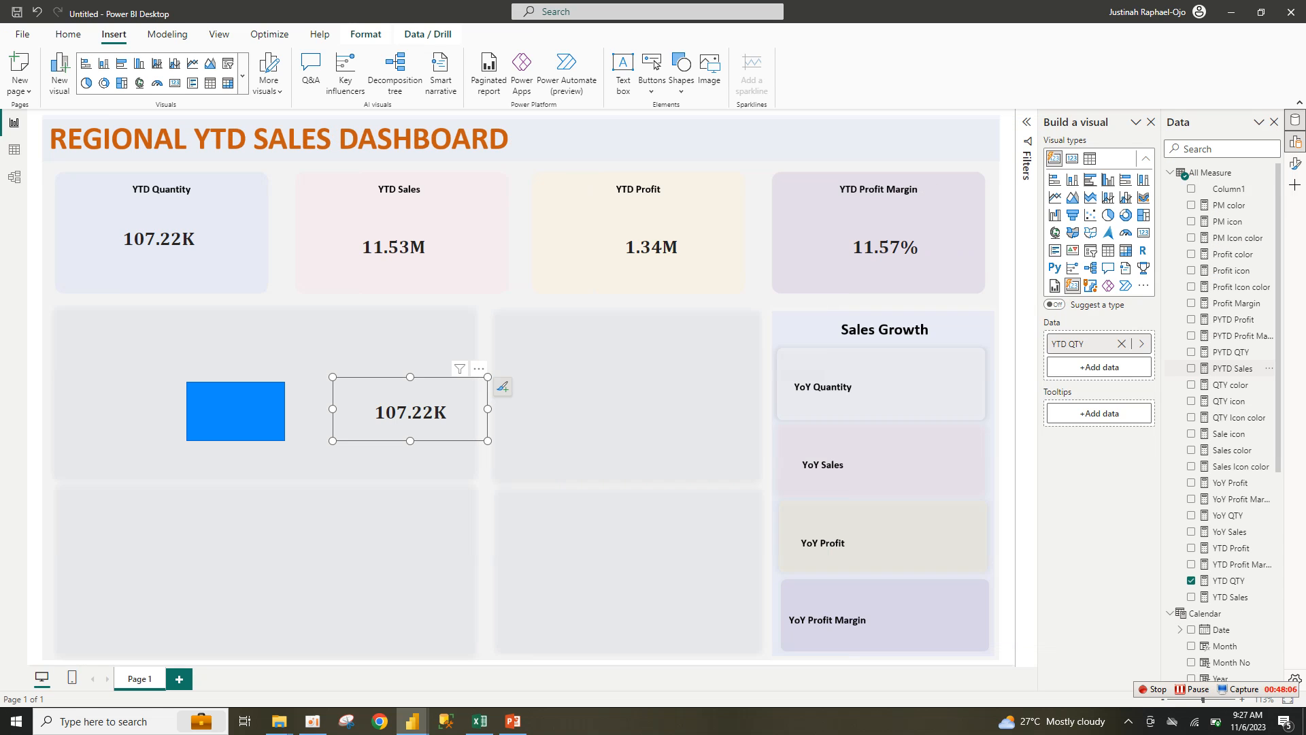
Step: Swap the copied card's YTD QTY field for YoY QTY (-7.29%) and shrink it into the YoY Quantity tile
scroll(1222, 436, down, 5)
scroll(1222, 436, up, 5)
click(1191, 515)
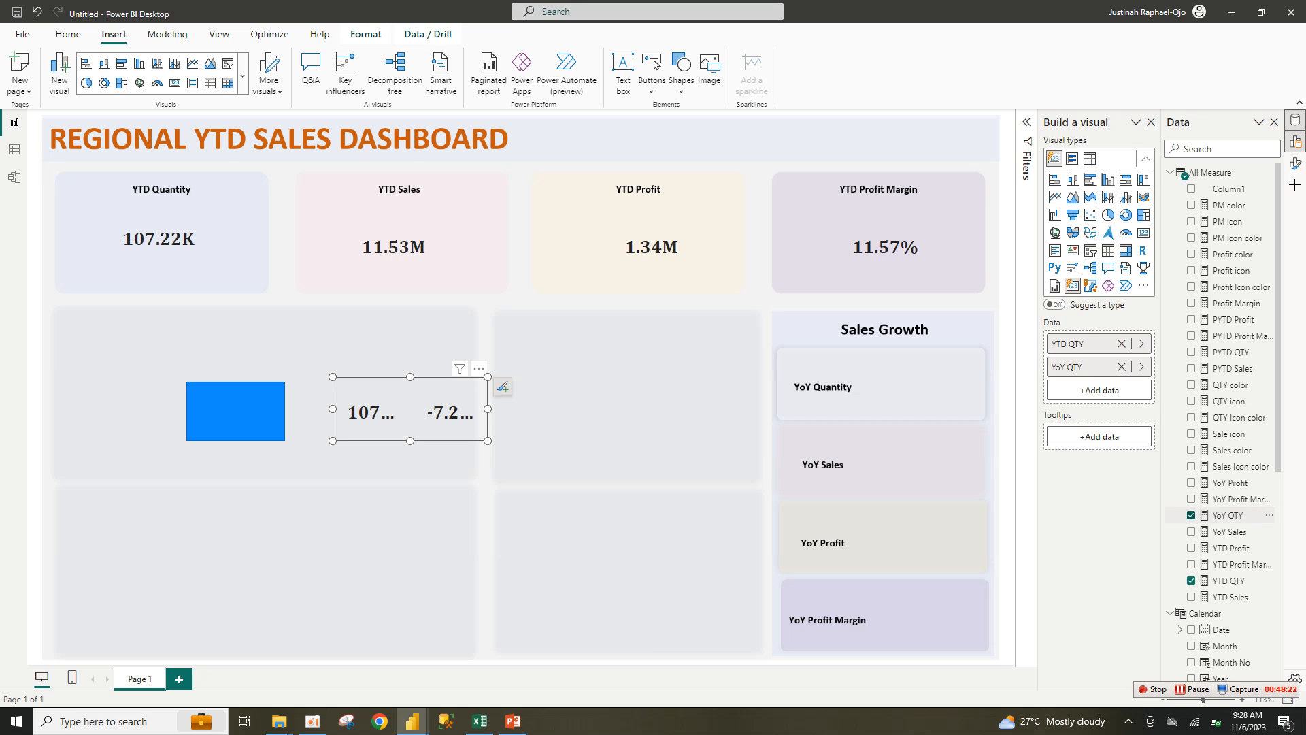
click(1191, 580)
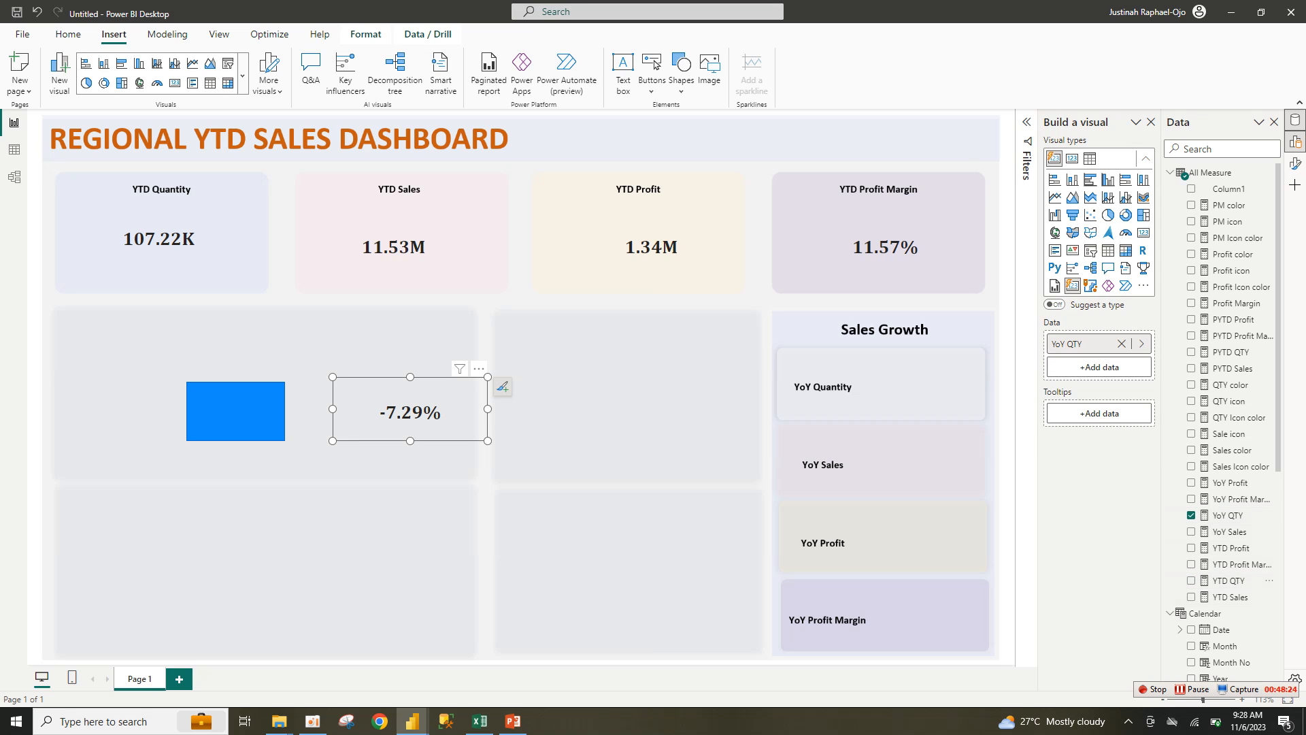
drag(488, 441, 909, 391)
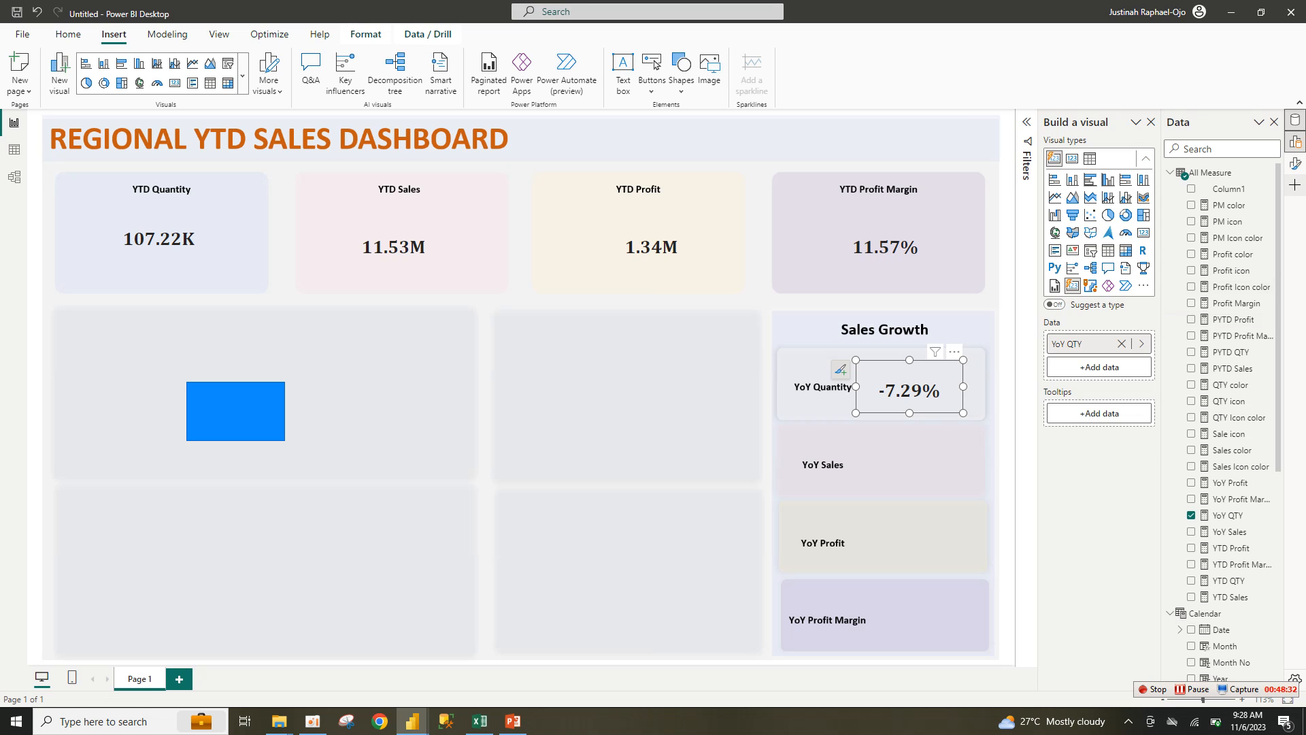
Step: Lay out Format, Data and Build a visual as separate side-by-side panes
click(1295, 163)
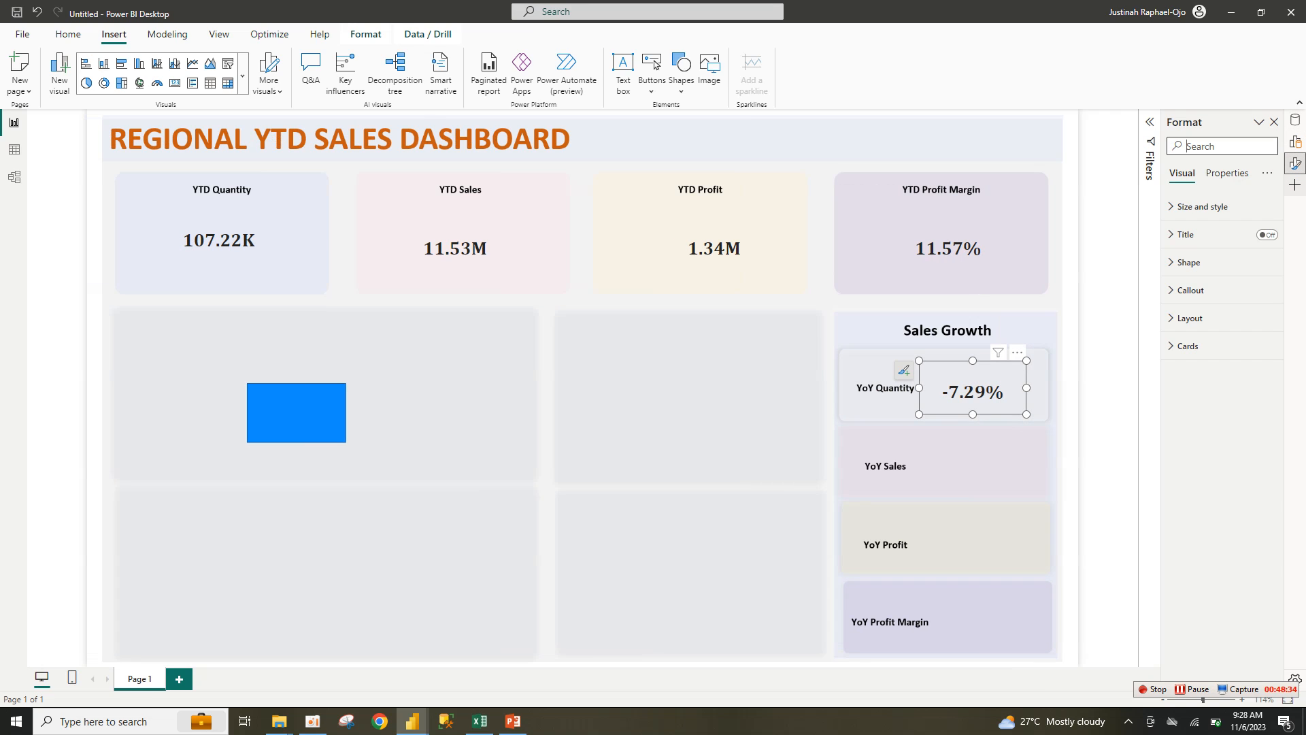
click(1294, 163)
right_click(1294, 163)
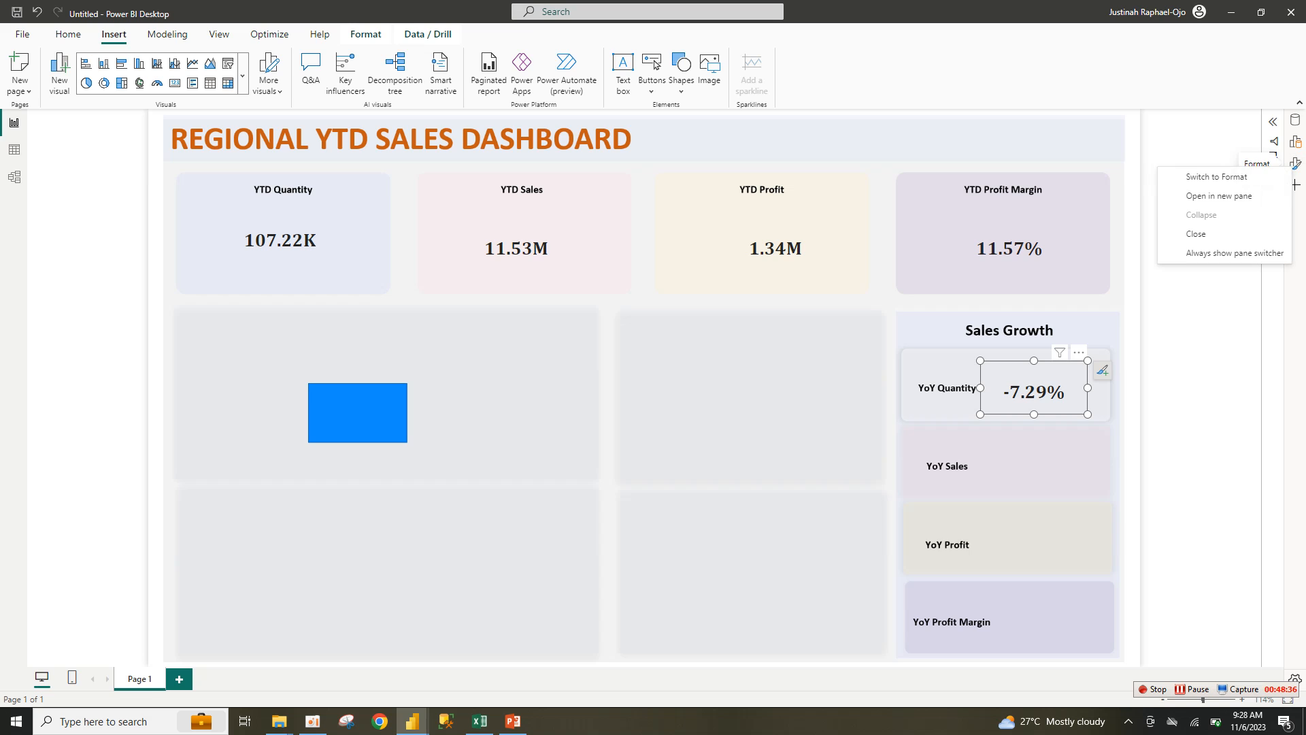
click(1228, 195)
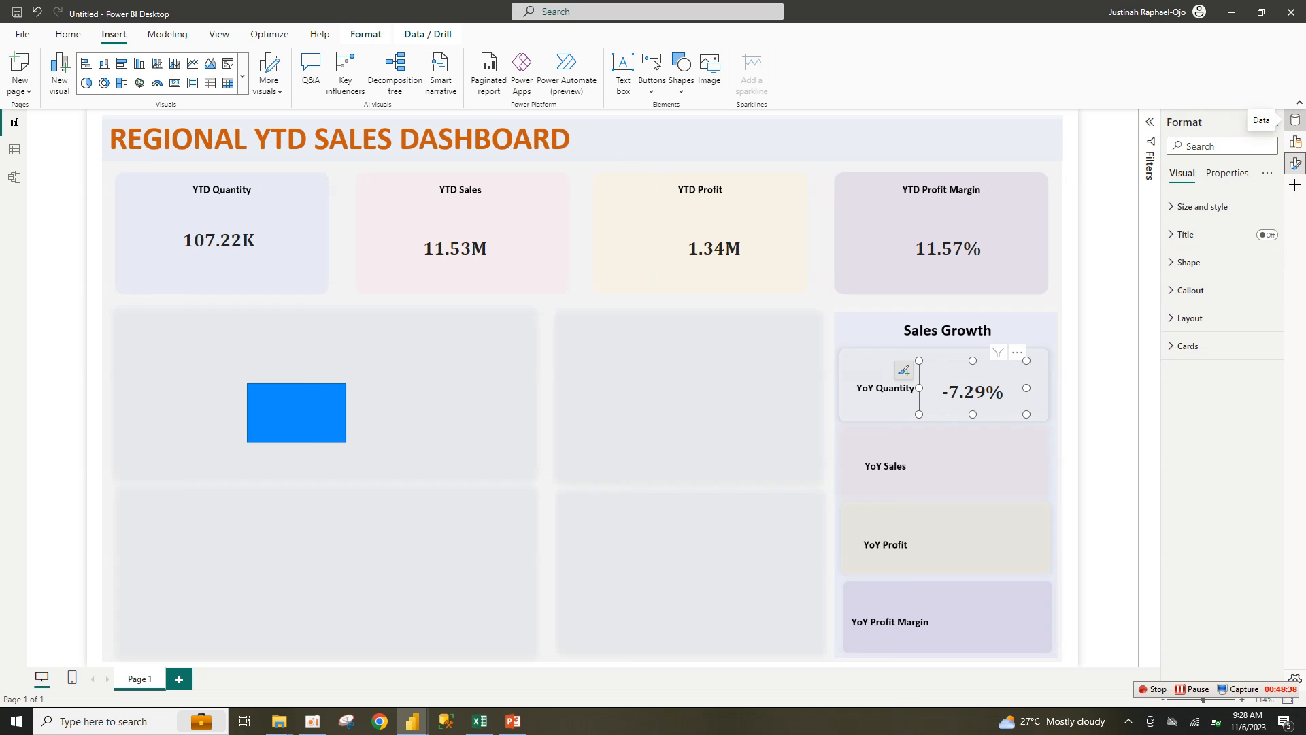
right_click(1294, 120)
click(1224, 144)
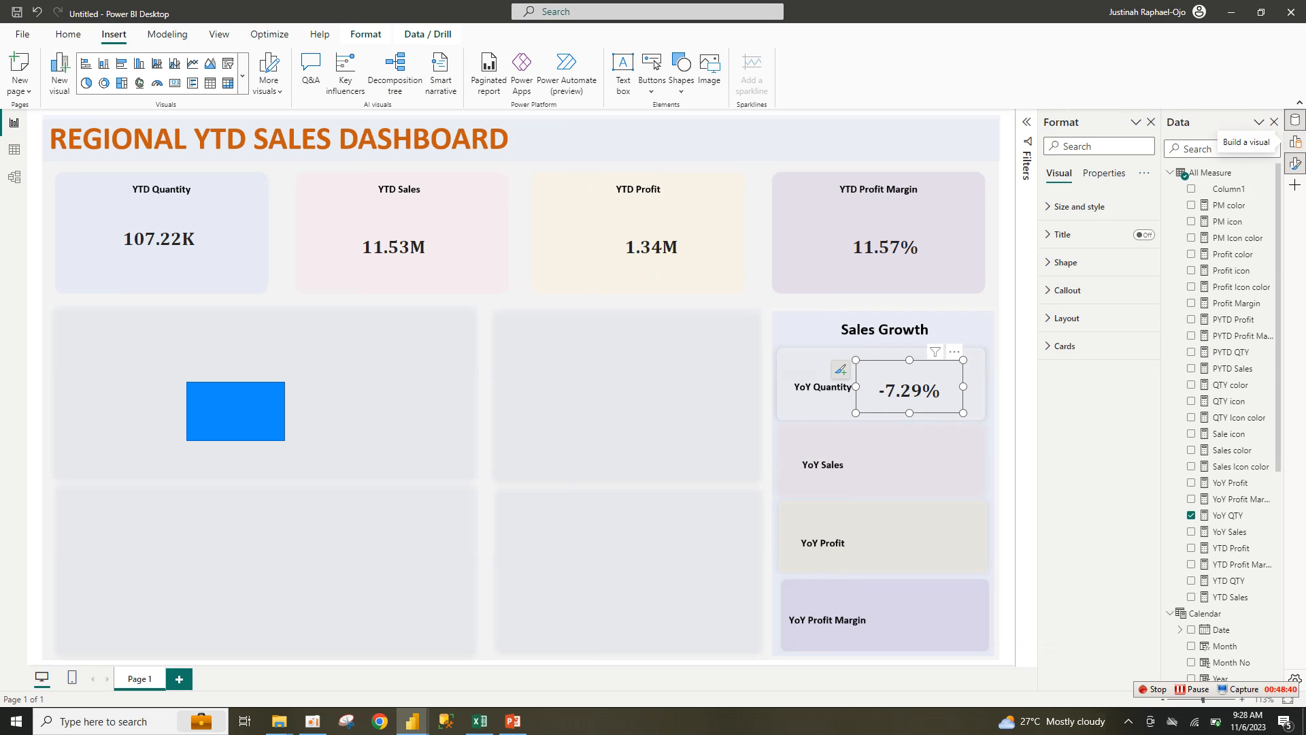
right_click(1295, 141)
click(1217, 164)
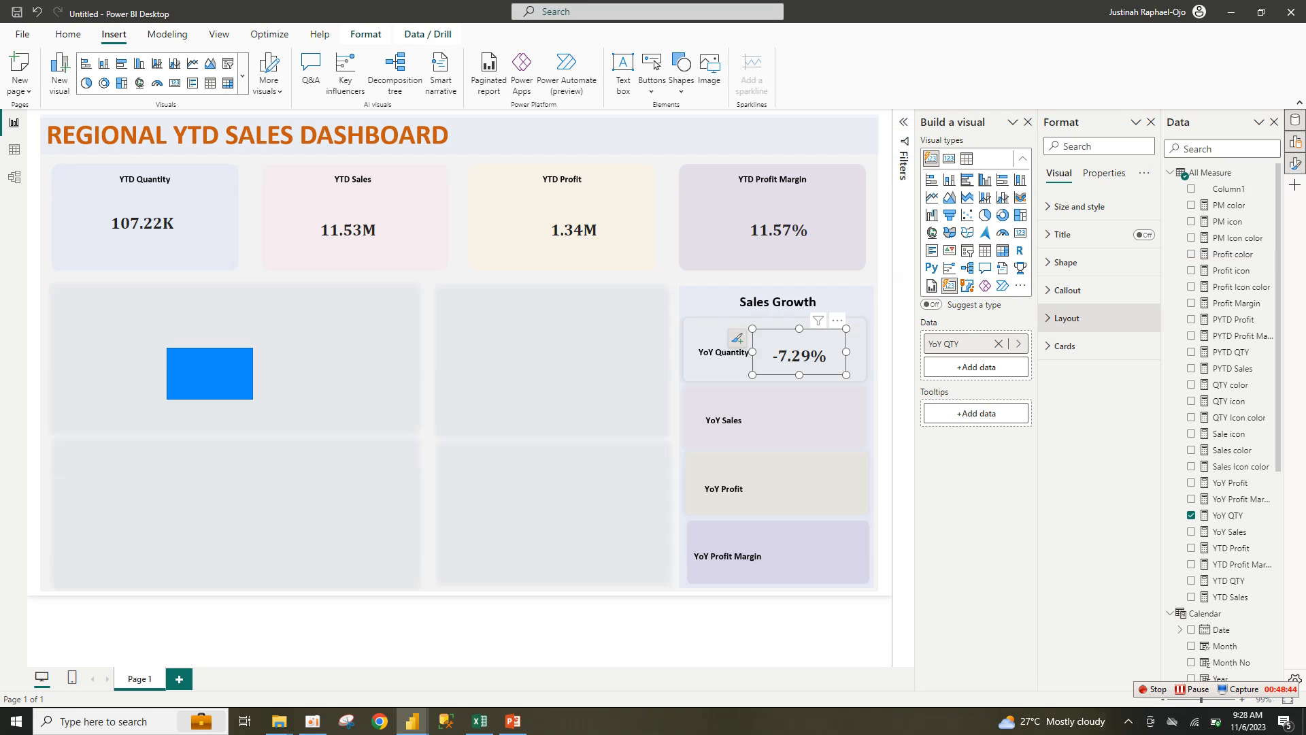
Step: Set the card's Callout value font size to 11 and make the card slightly smaller
click(1066, 318)
click(1067, 318)
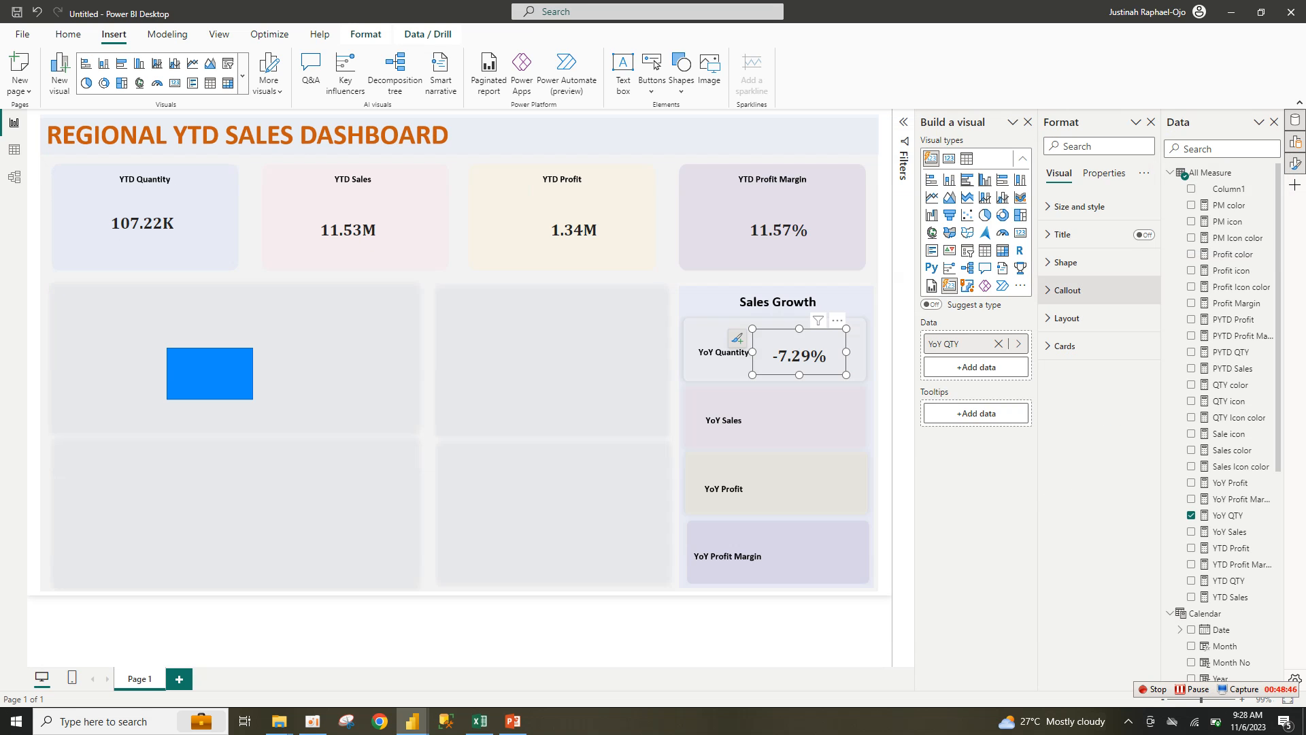
click(1068, 290)
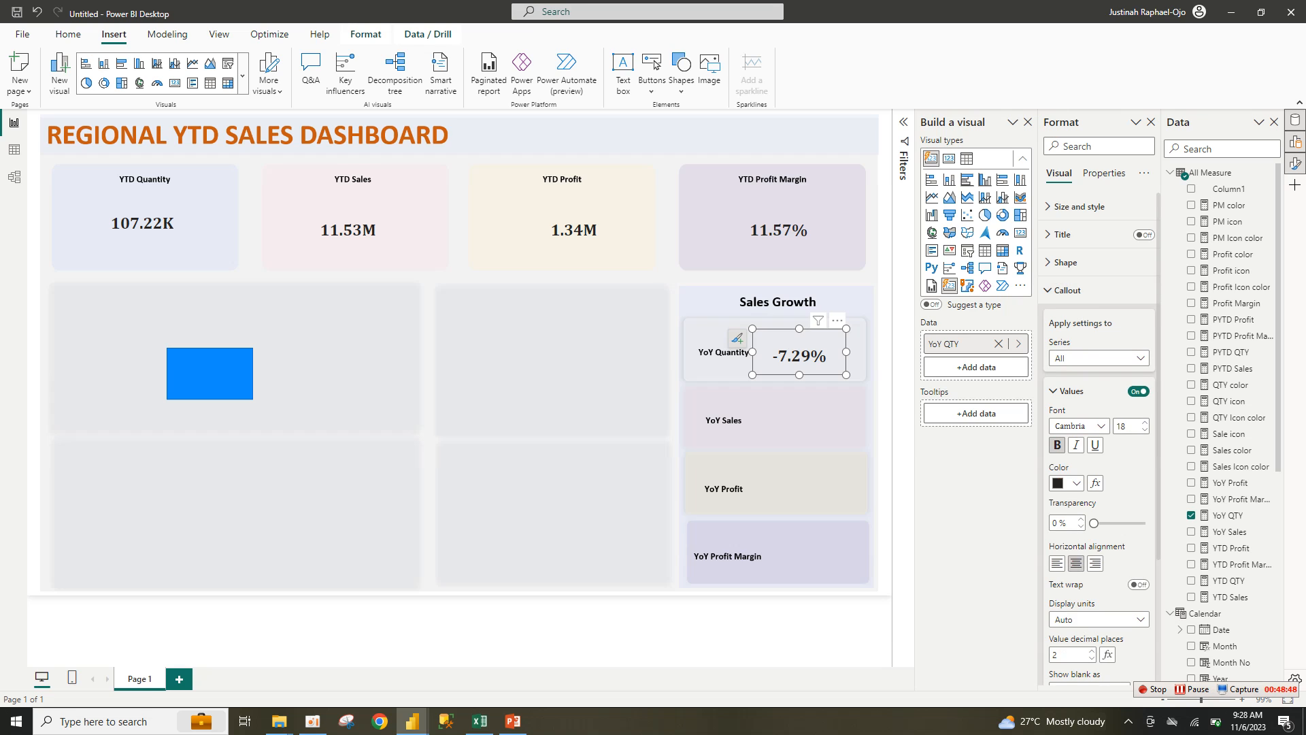
click(1145, 429)
click(1145, 430)
click(1145, 430)
click(1144, 430)
click(1145, 430)
click(1145, 430)
click(1144, 430)
click(1145, 430)
click(1145, 429)
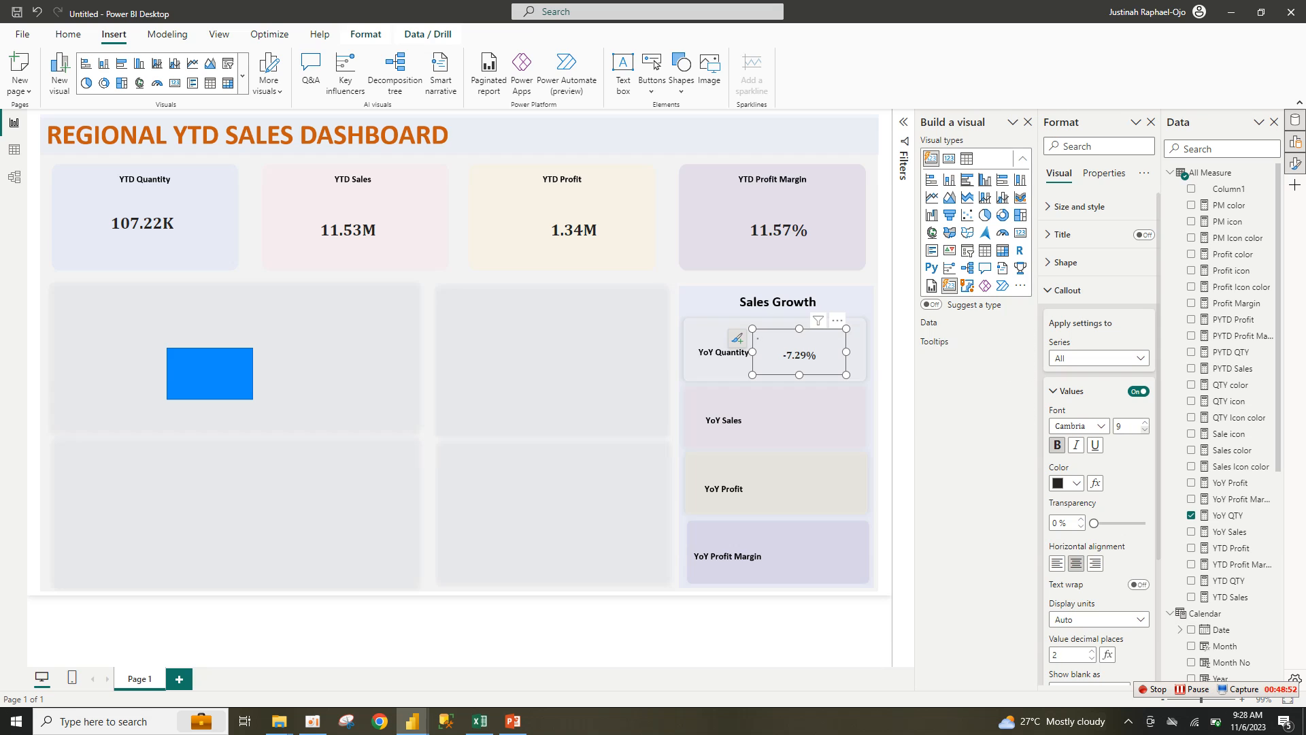
click(1145, 422)
click(1145, 422)
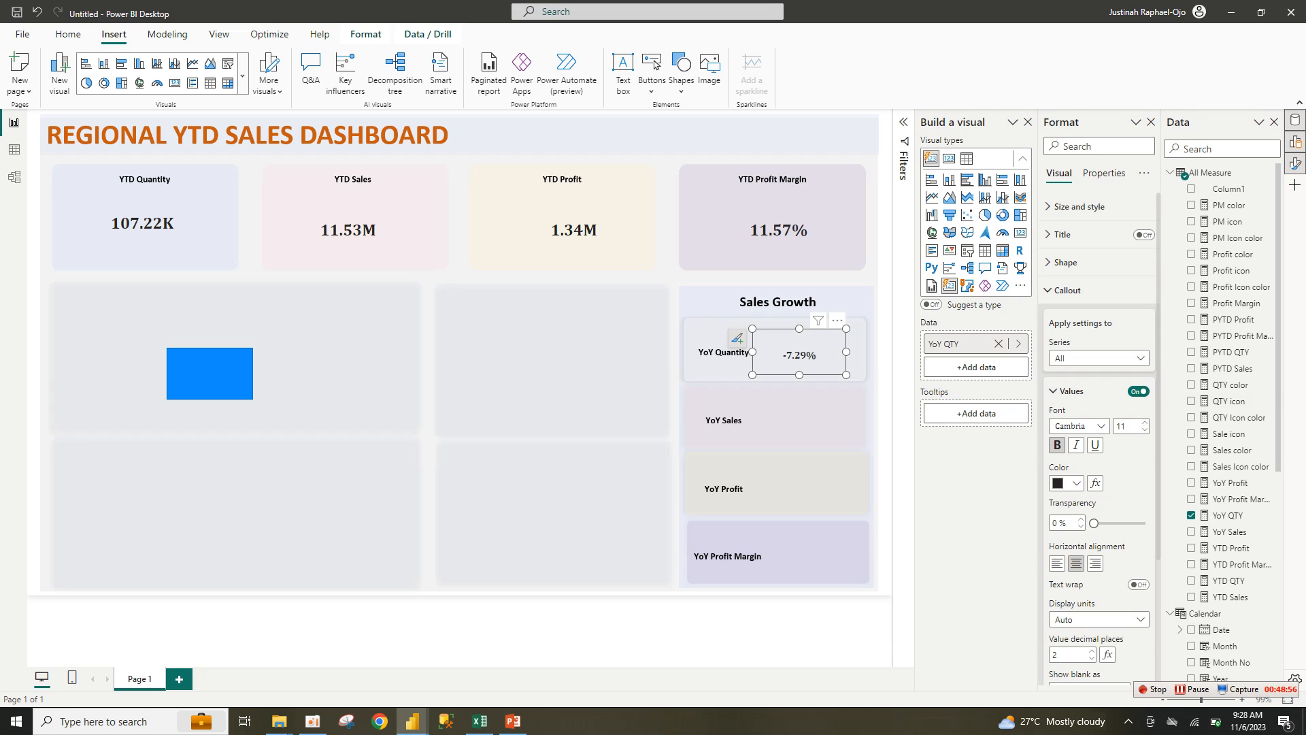
drag(846, 374, 830, 369)
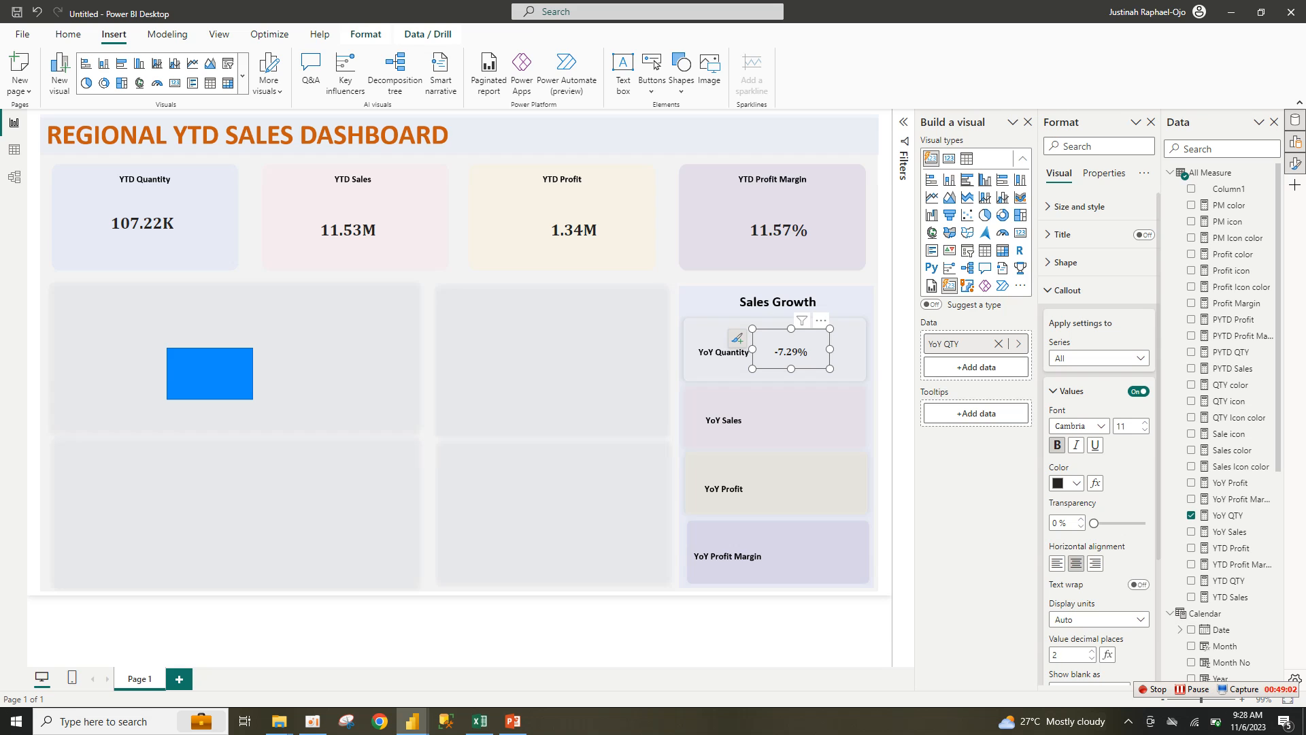
Step: Paste copies of the -7.29% card beside the YoY Sales, YoY Profit and YoY Profit Margin tiles
key(ctrl+v)
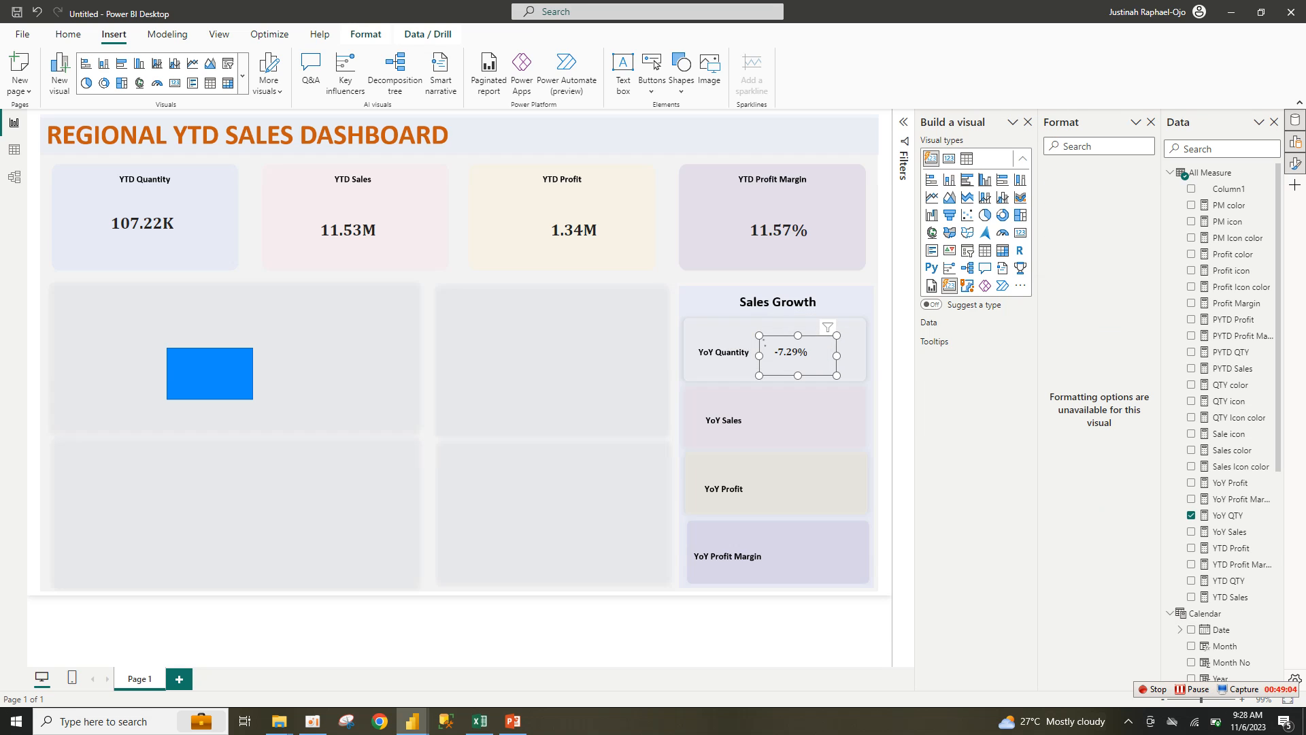
drag(798, 356, 801, 420)
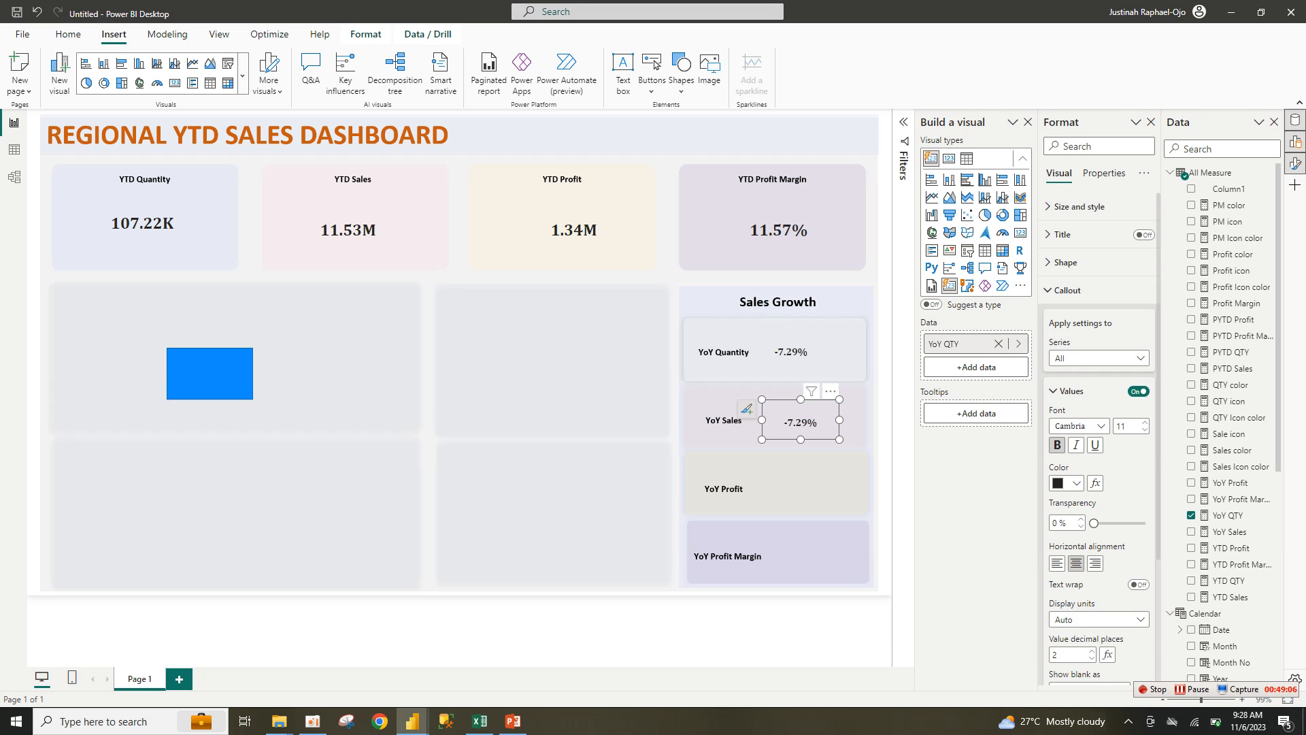
key(ctrl+v)
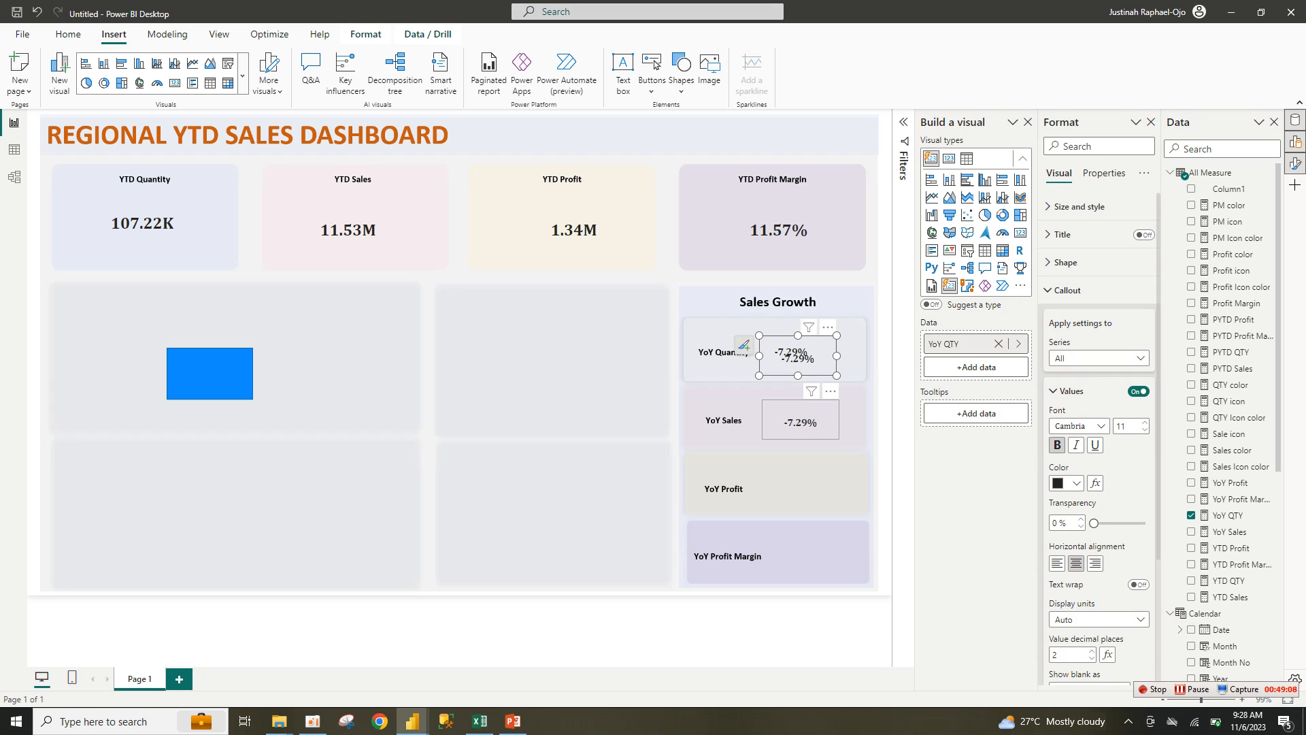
drag(795, 357, 801, 487)
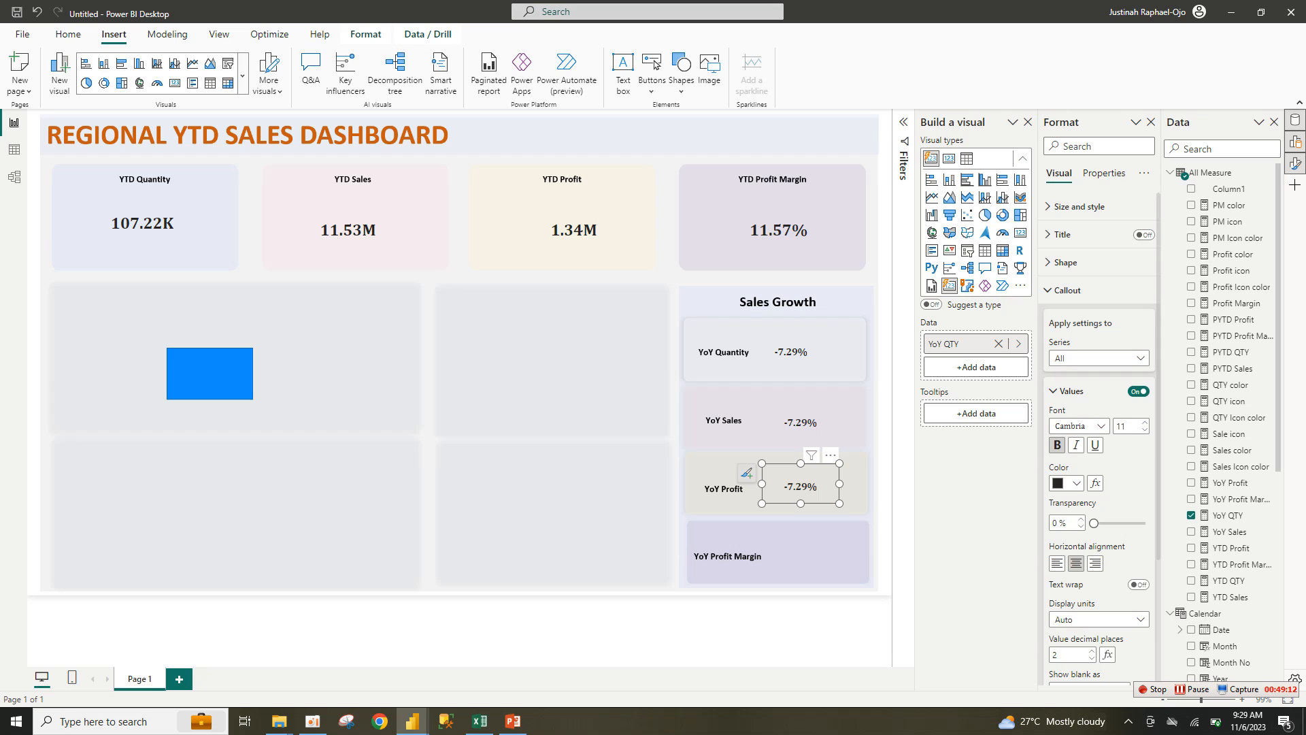
key(Down)
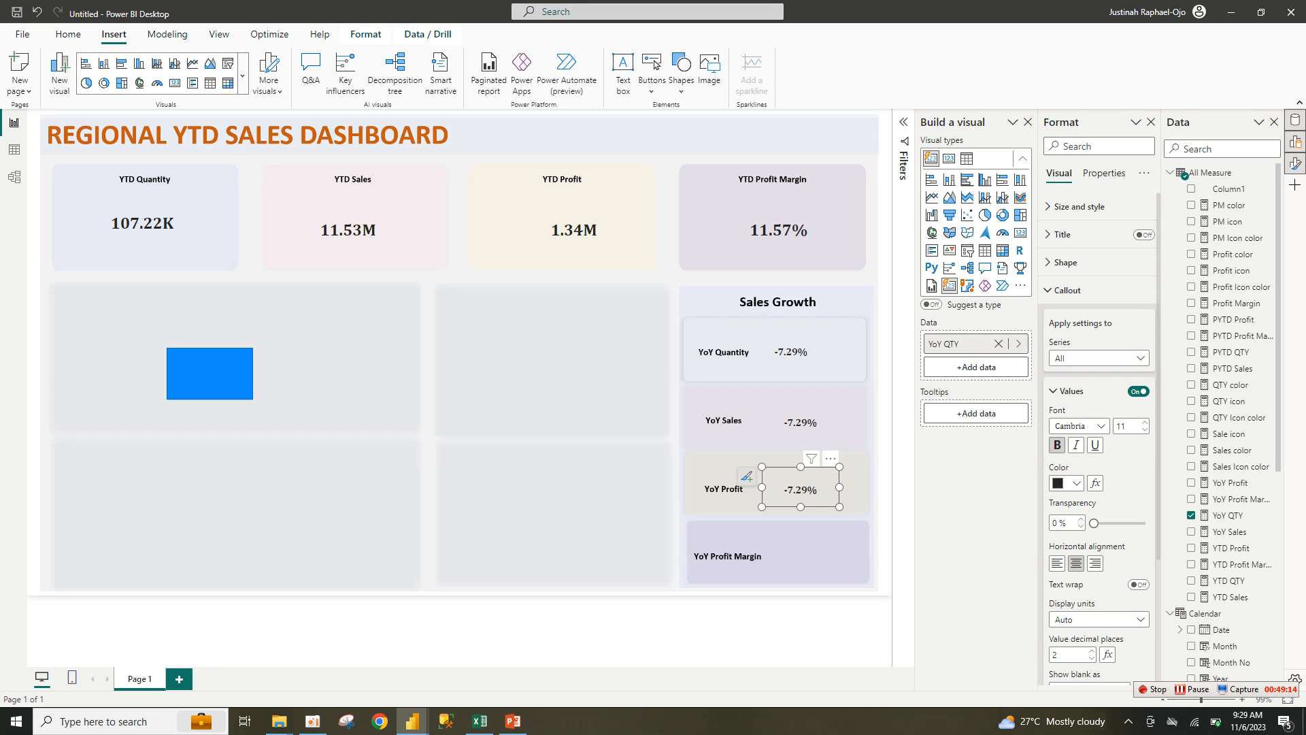
key(ctrl+v)
drag(804, 491, 807, 557)
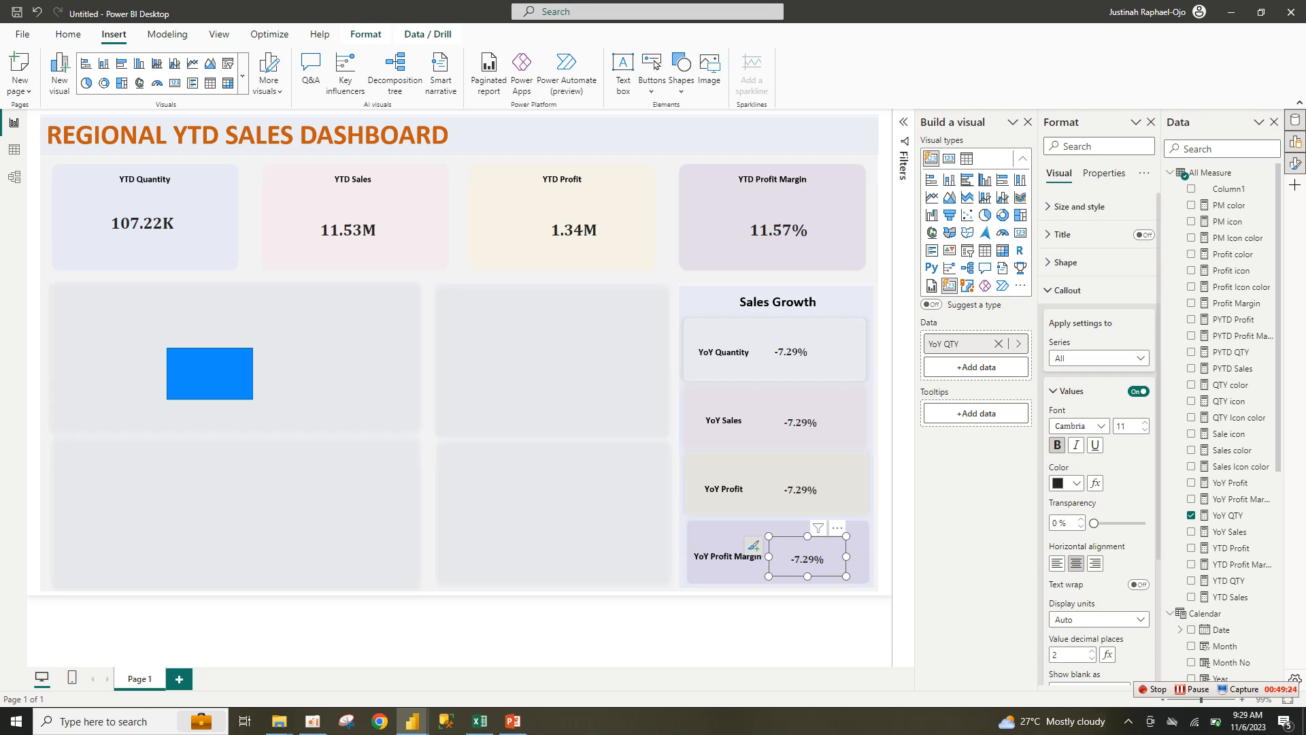
Step: Copy the YoY Profit value card and paste duplicates to the left of the Sales Growth tiles
click(803, 630)
click(801, 490)
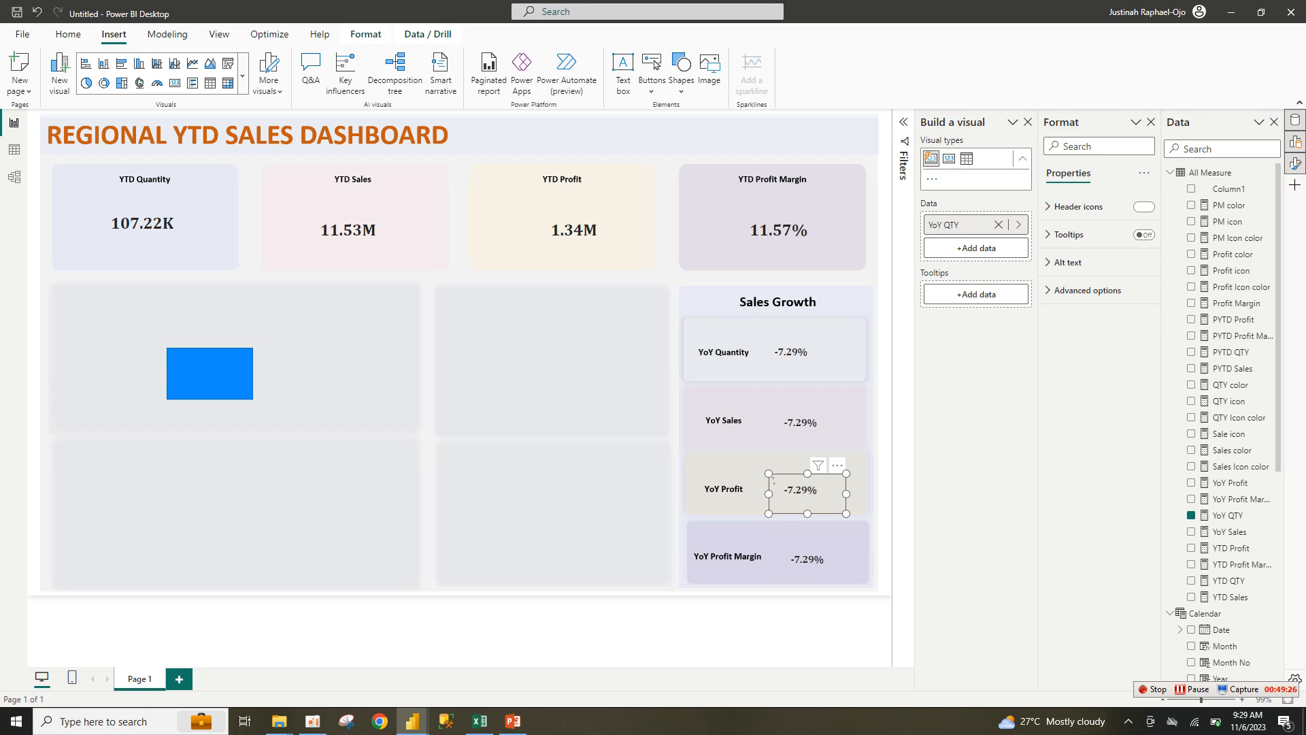
key(ctrl+c)
key(ctrl+v)
drag(809, 498, 654, 559)
key(ctrl+v)
key(ctrl+v)
key(ctrl+v)
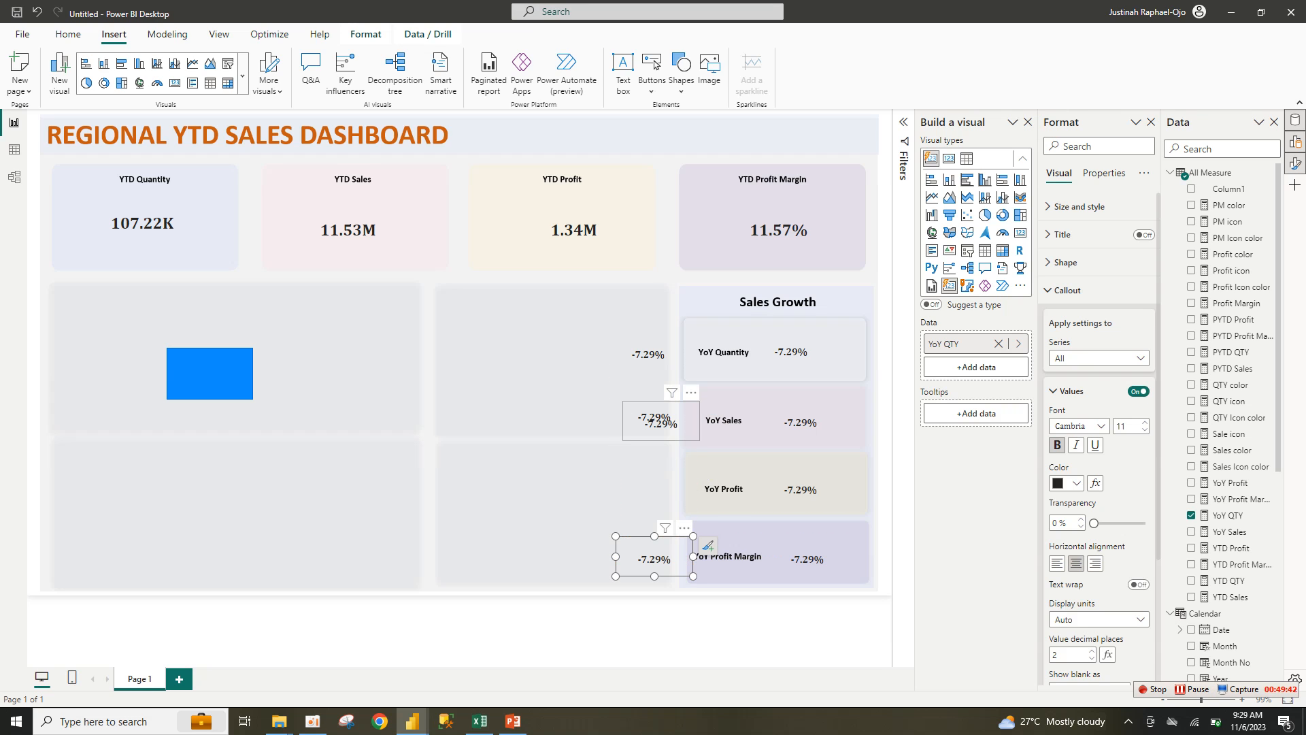
Step: Turn the extra cards left of YoY Quantity and YoY Sales into QTY icon and Sale icon arrows
drag(654, 420, 648, 490)
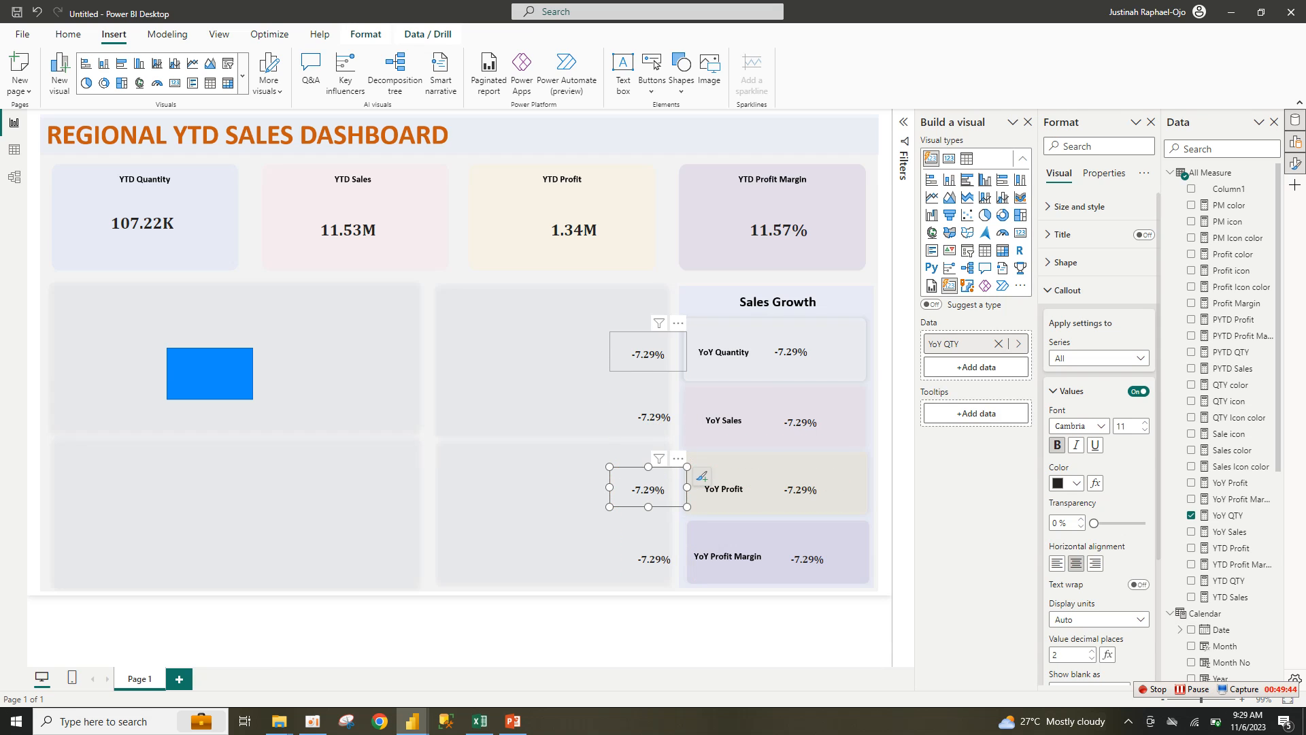
click(648, 354)
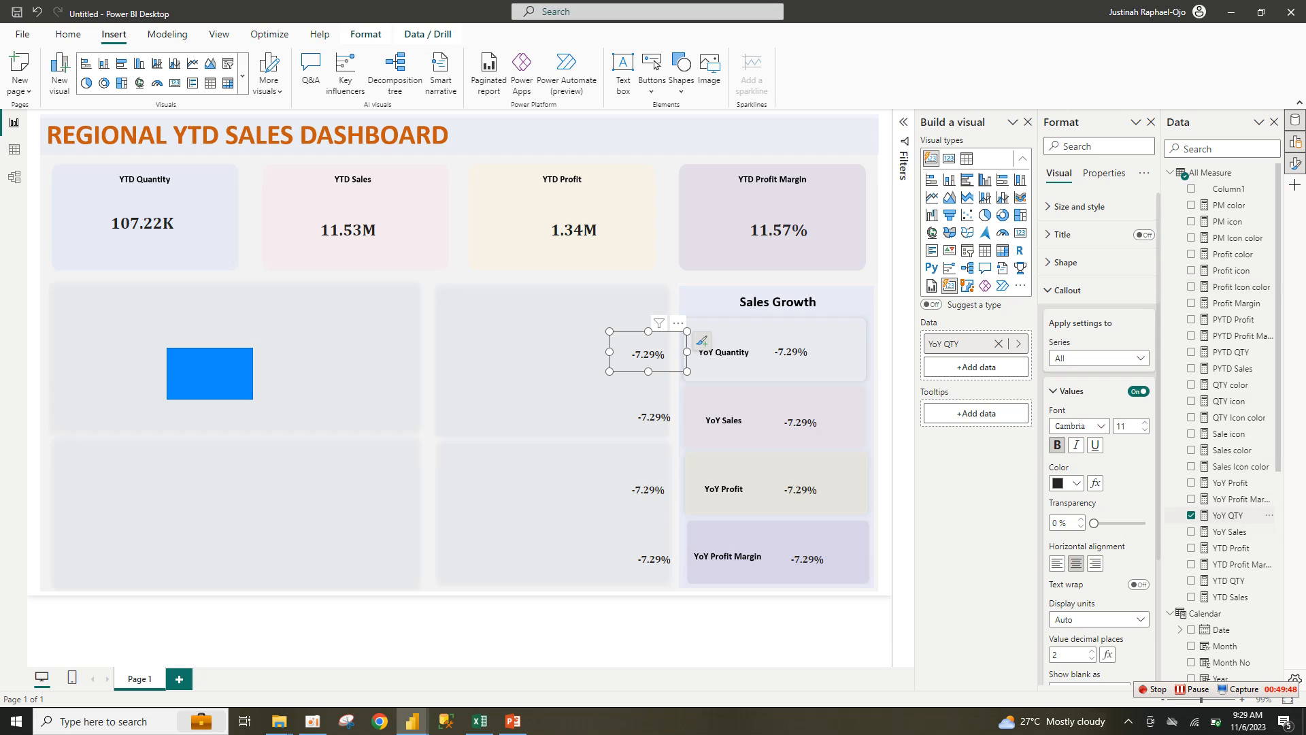
click(1191, 515)
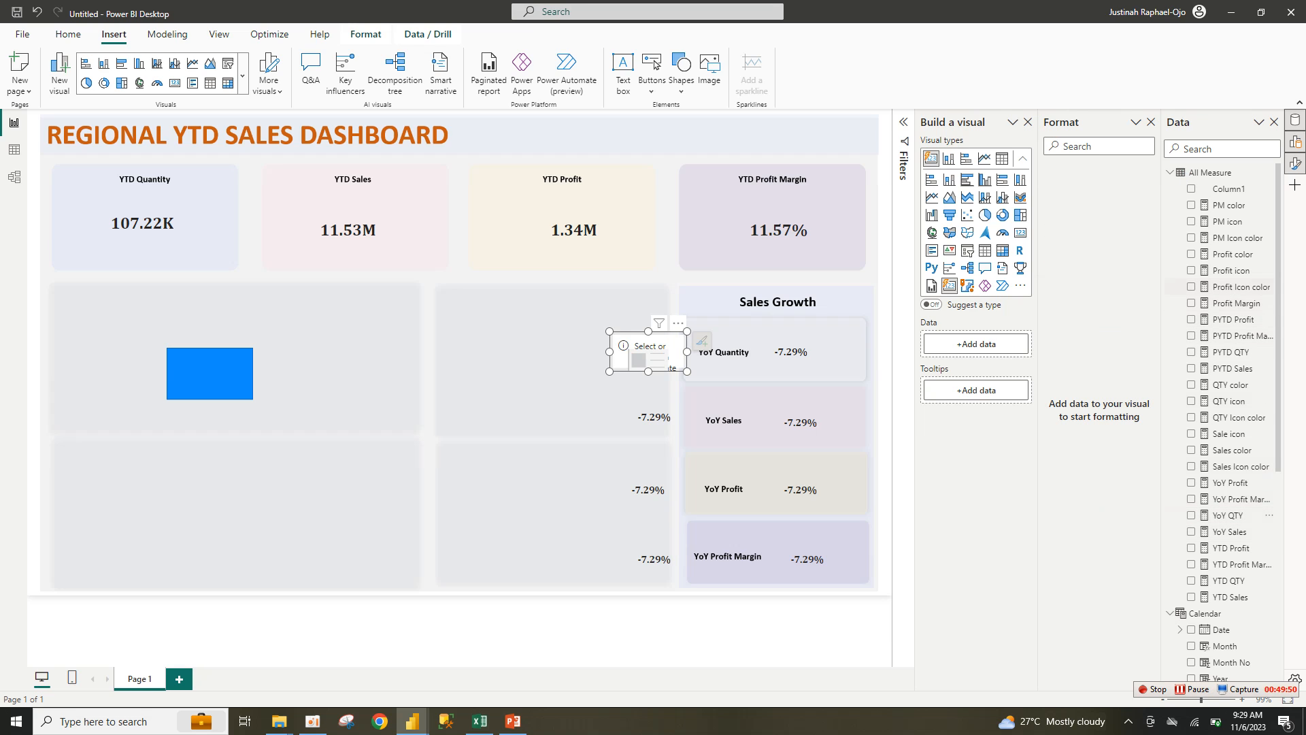
scroll(1224, 515, down, 2)
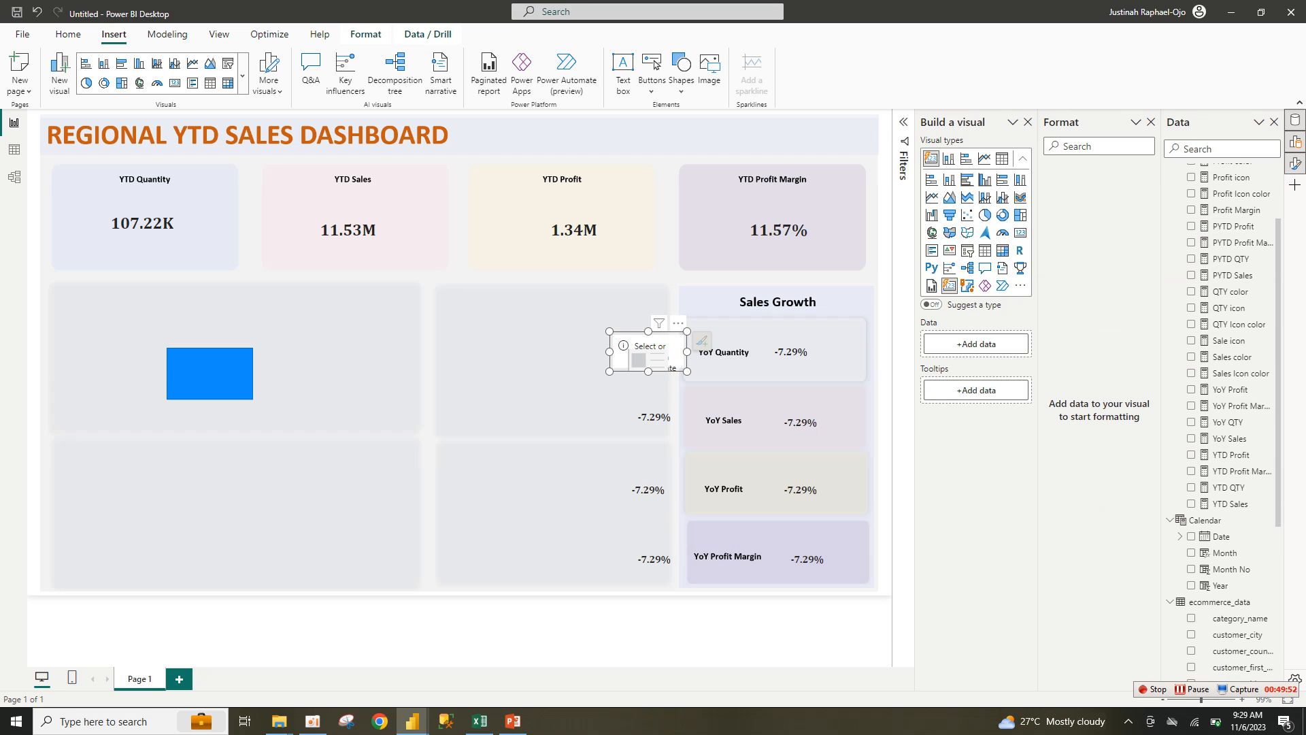
scroll(1224, 340, up, 1)
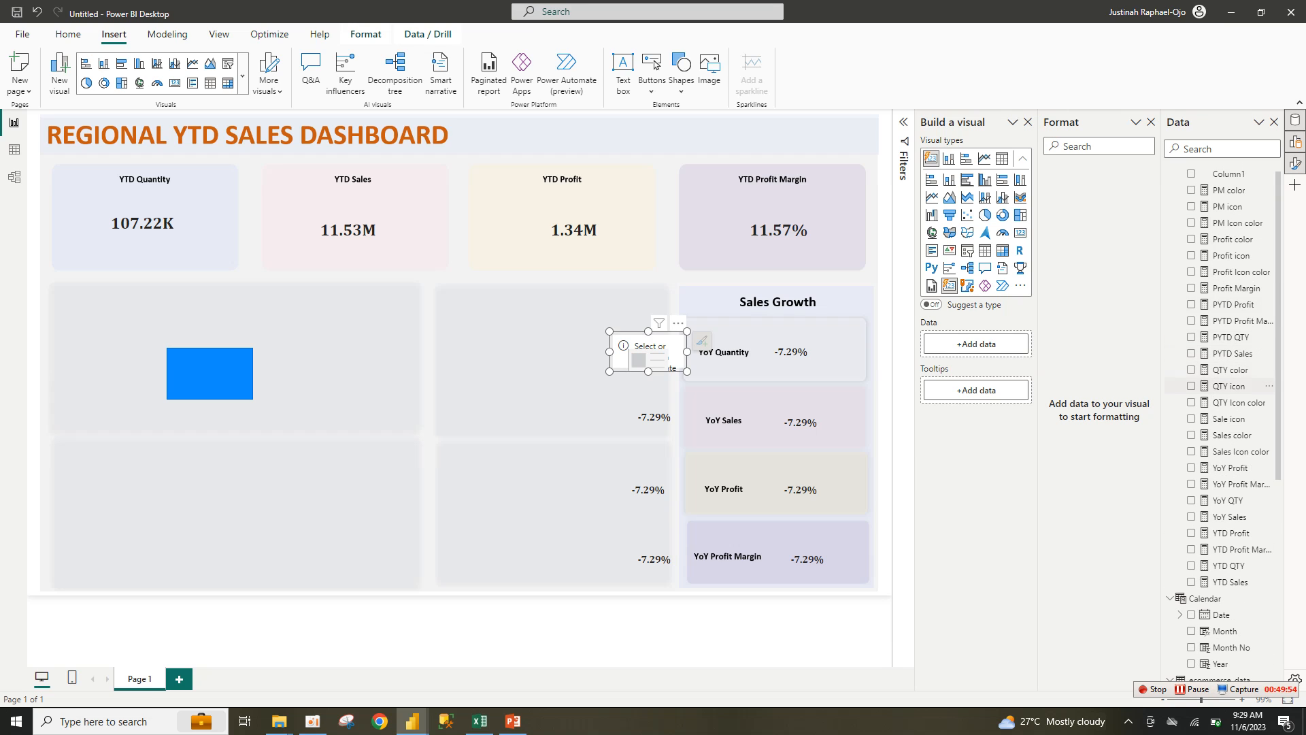
click(1191, 385)
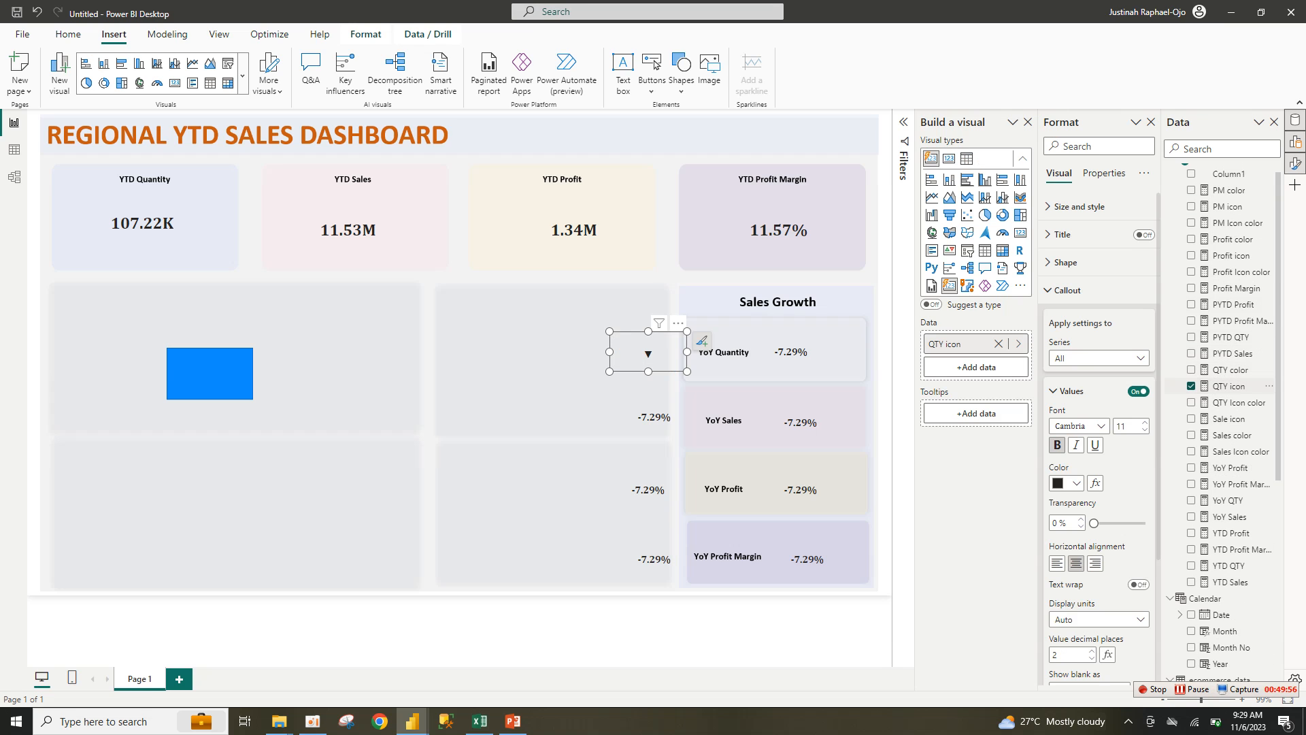
click(654, 416)
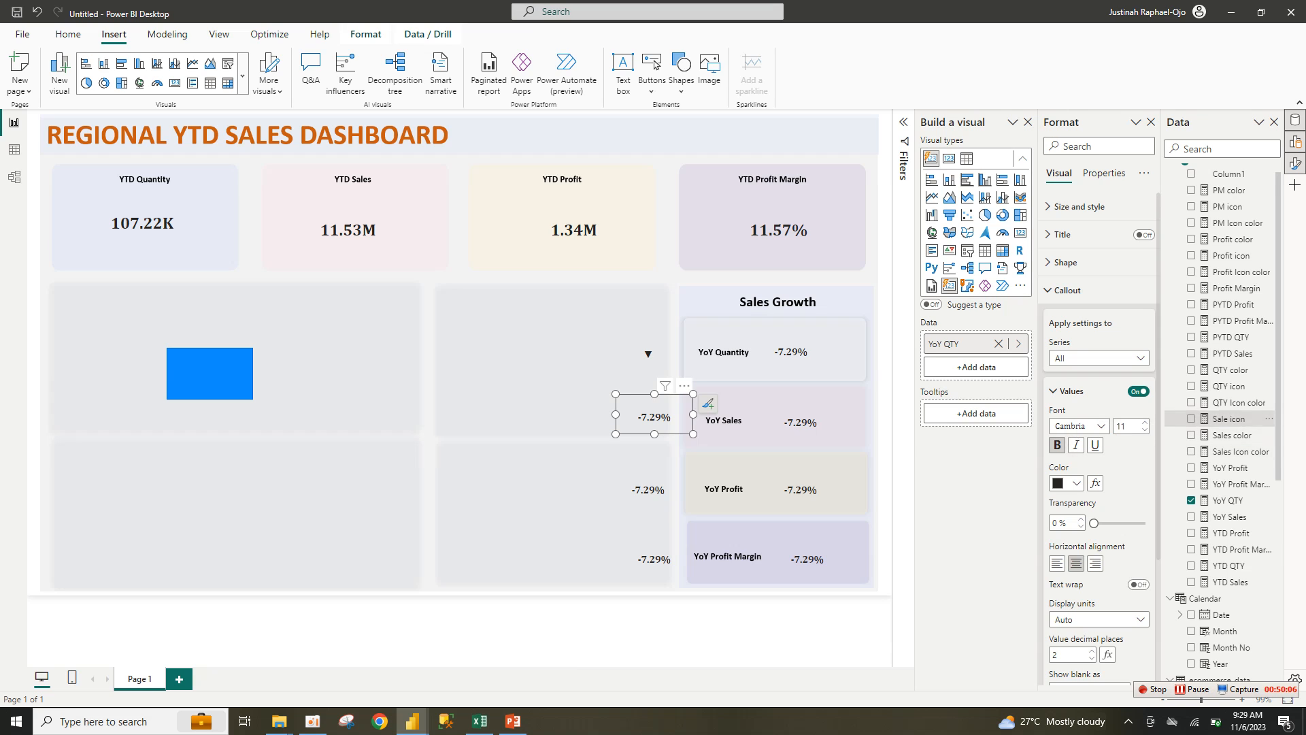
click(1191, 419)
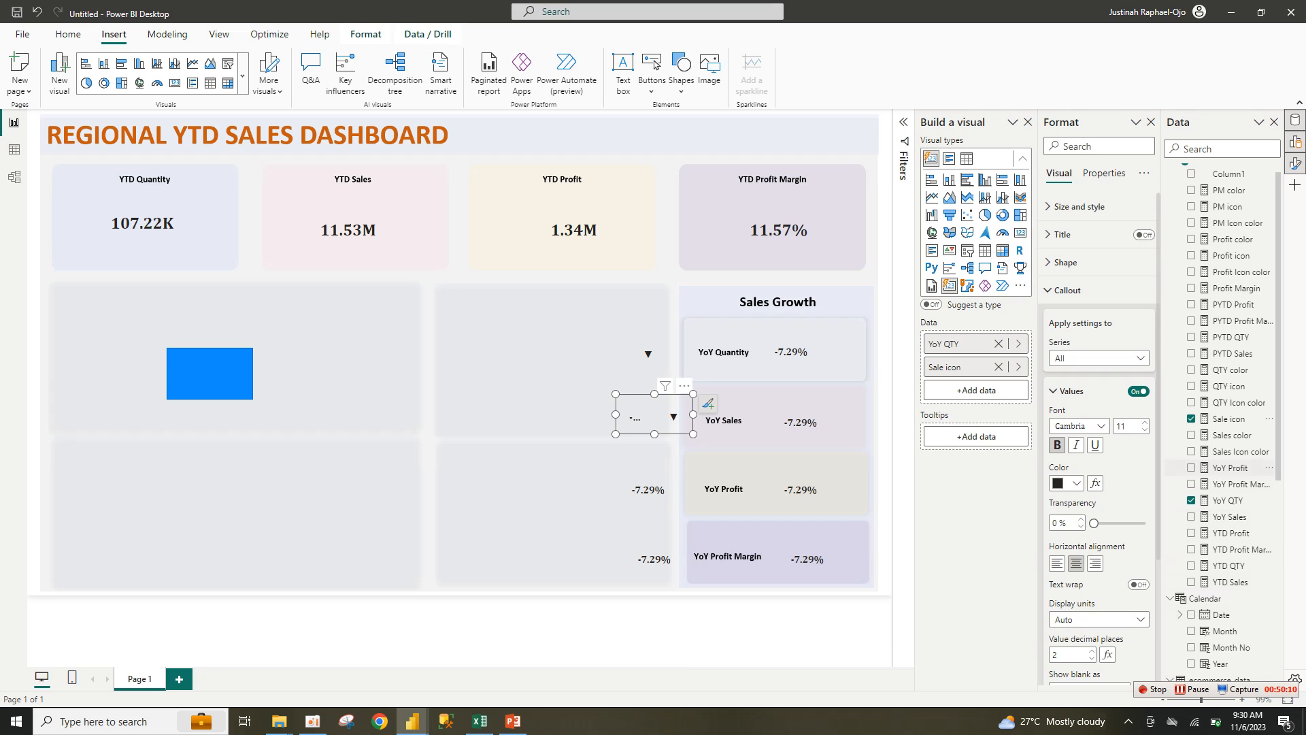
click(1191, 500)
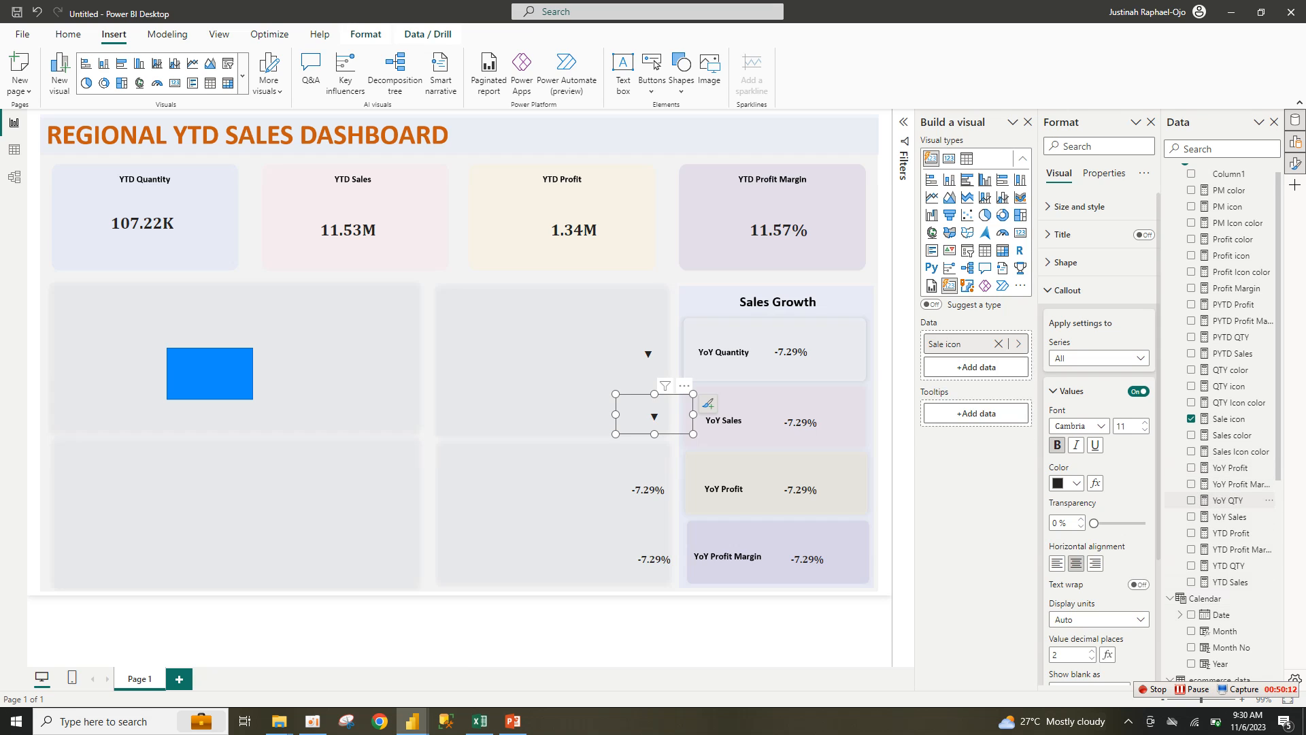
click(648, 487)
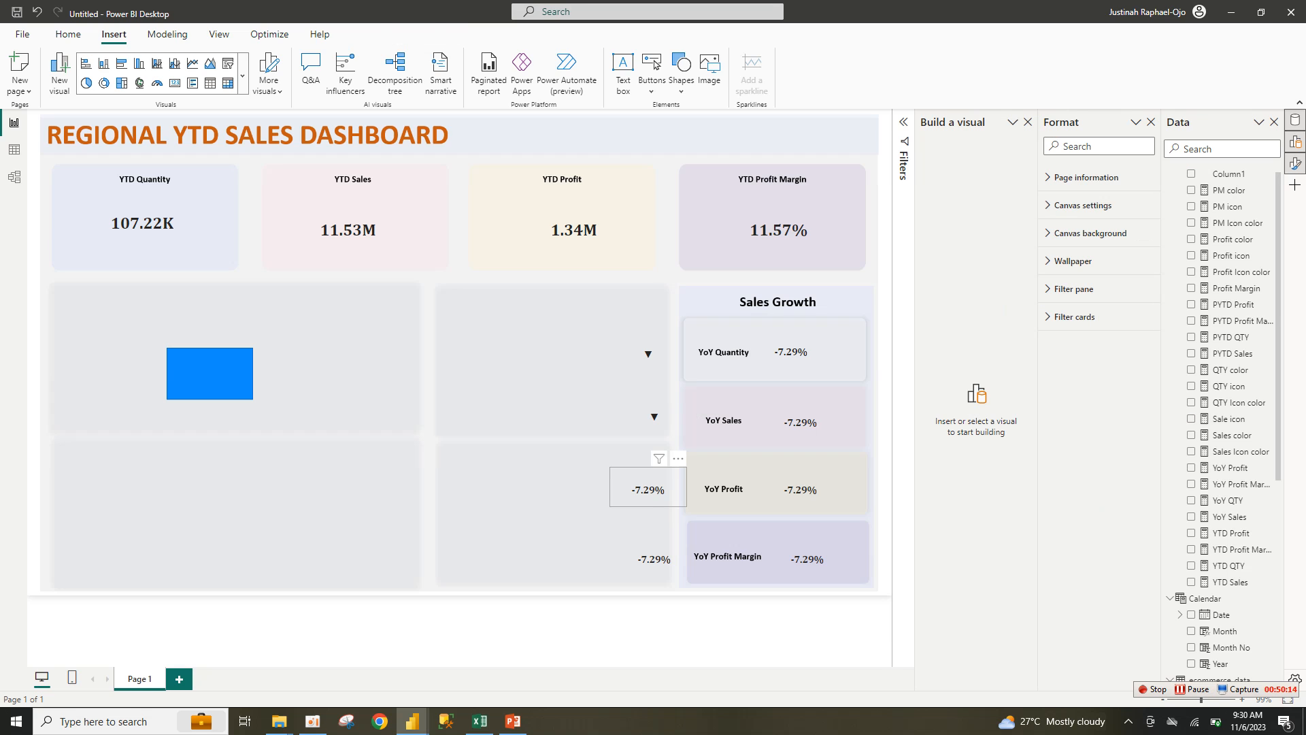
Step: Replace YoY QTY with Profit icon and PM icon in the cards beside YoY Profit and Profit Margin
click(648, 488)
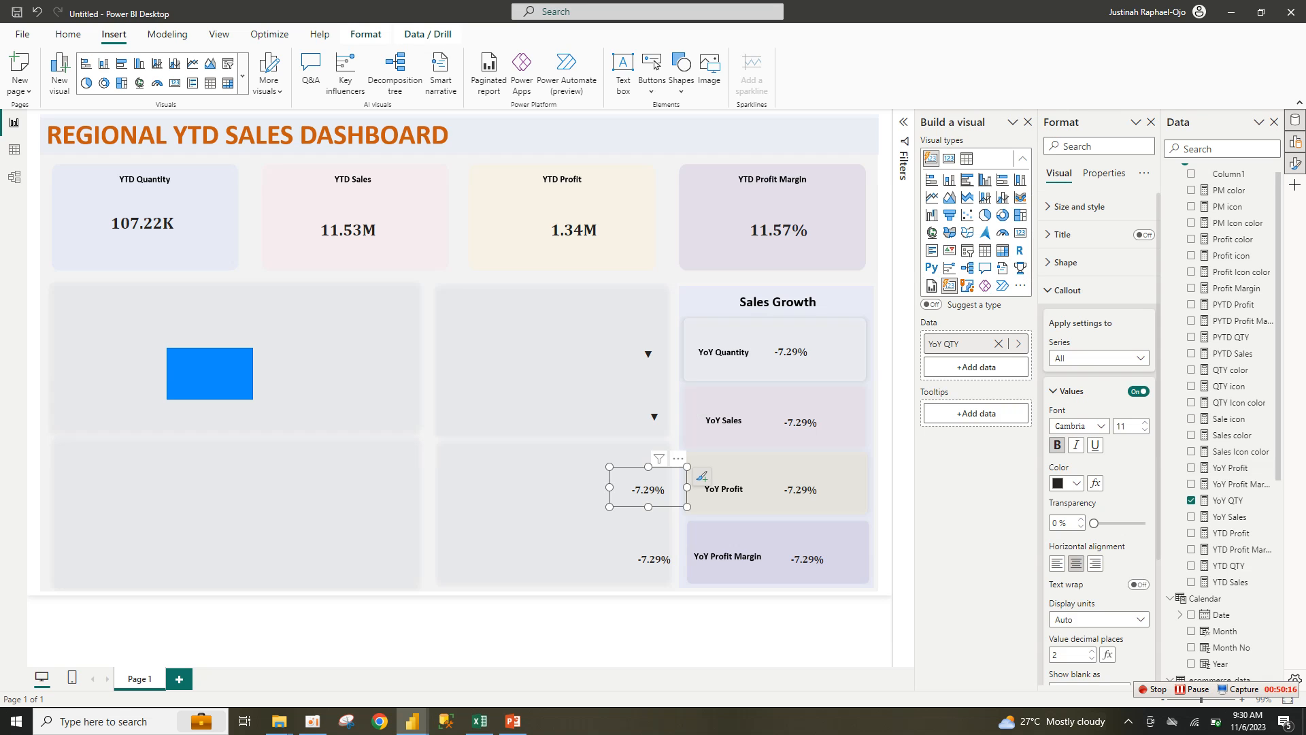
click(1228, 499)
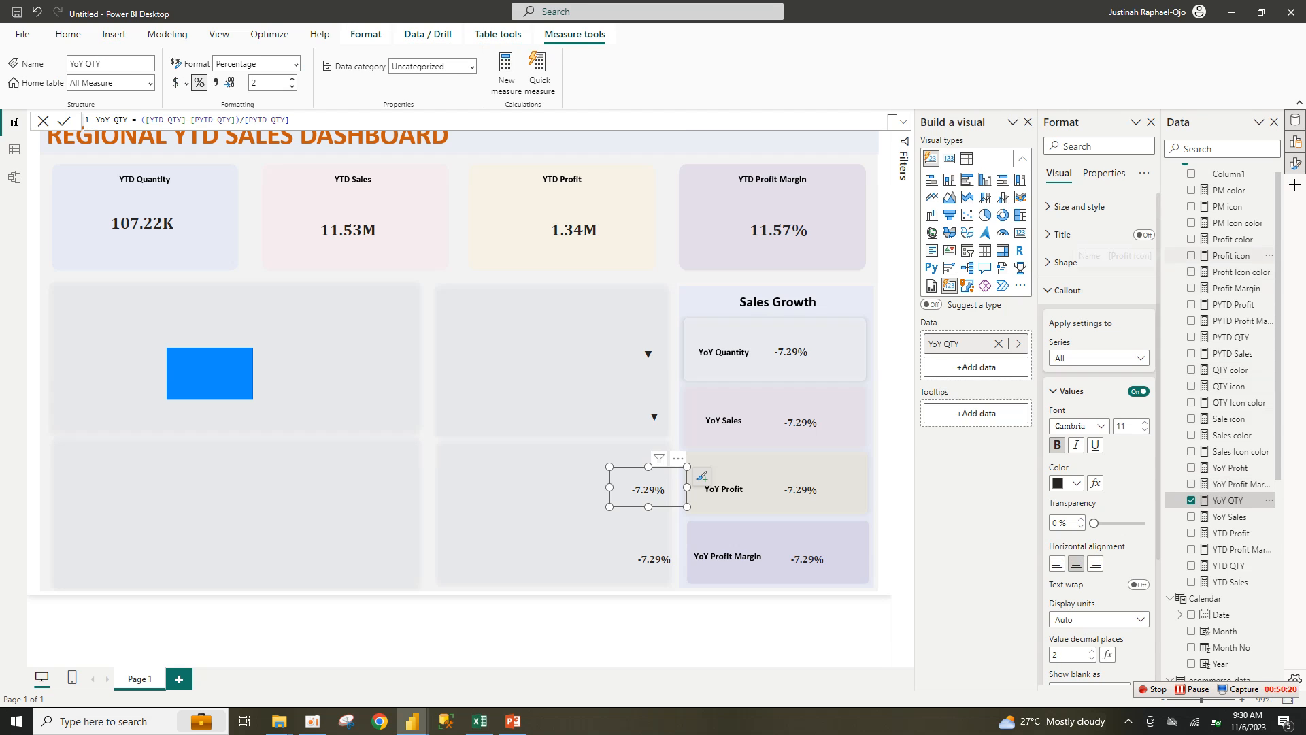
drag(1088, 256, 976, 367)
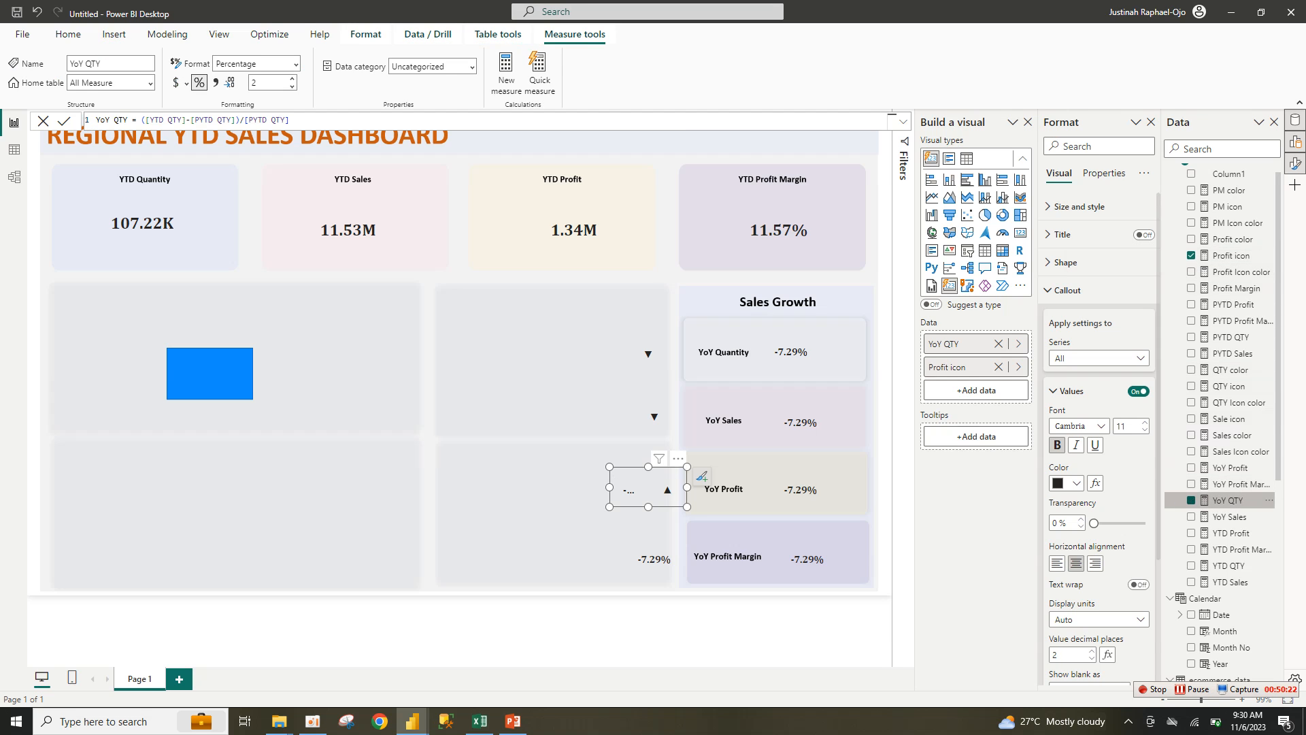
click(998, 343)
click(652, 557)
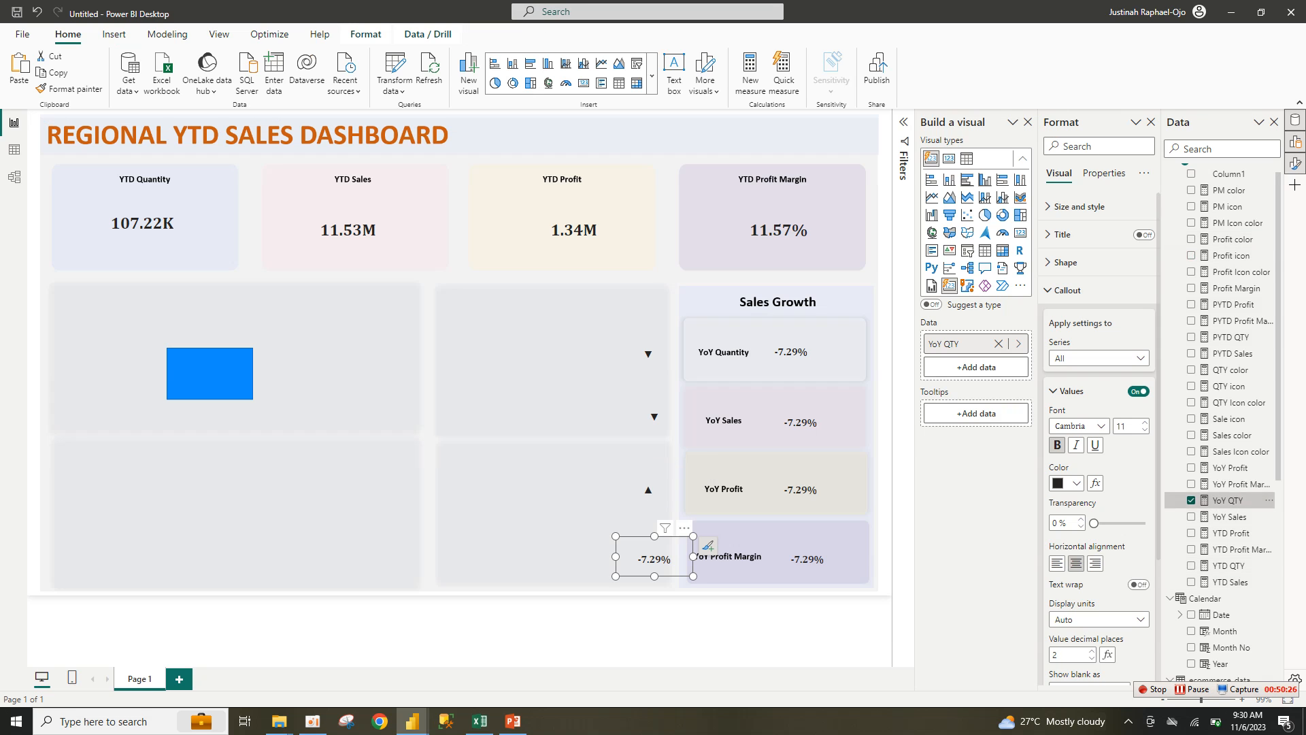
click(1191, 500)
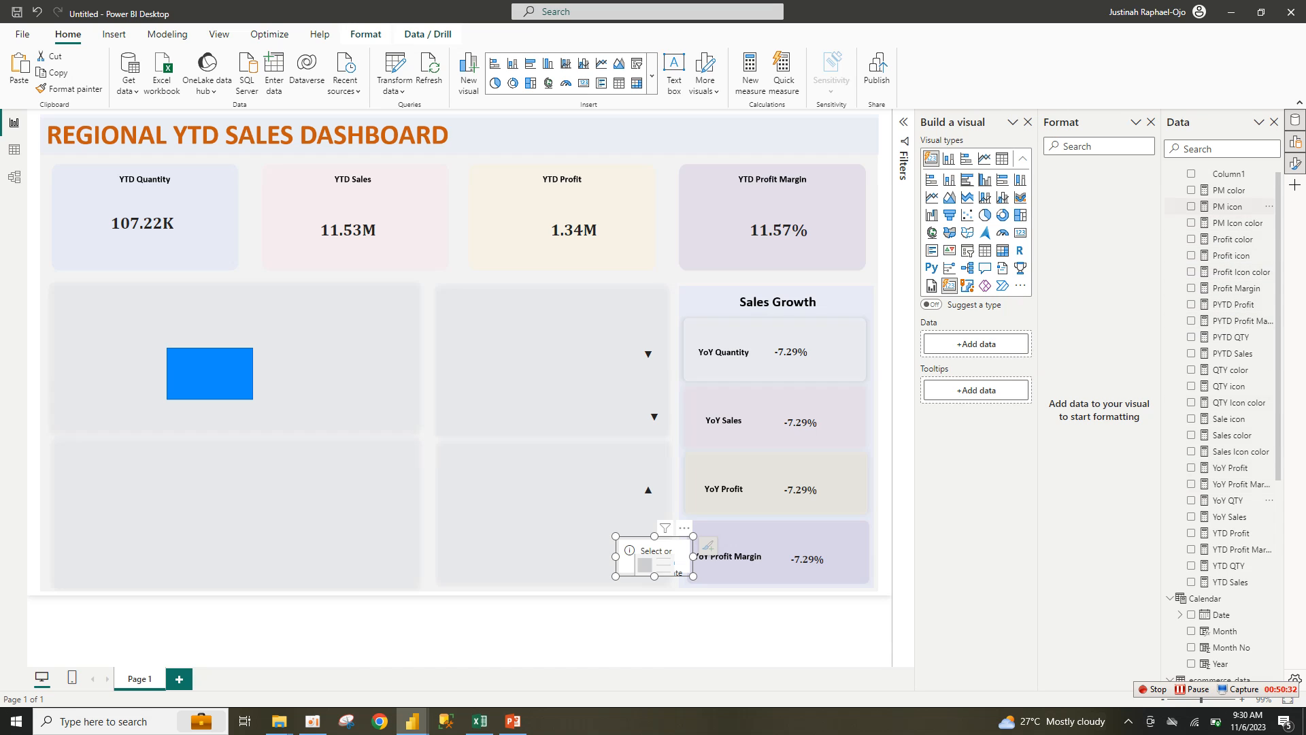
click(1191, 206)
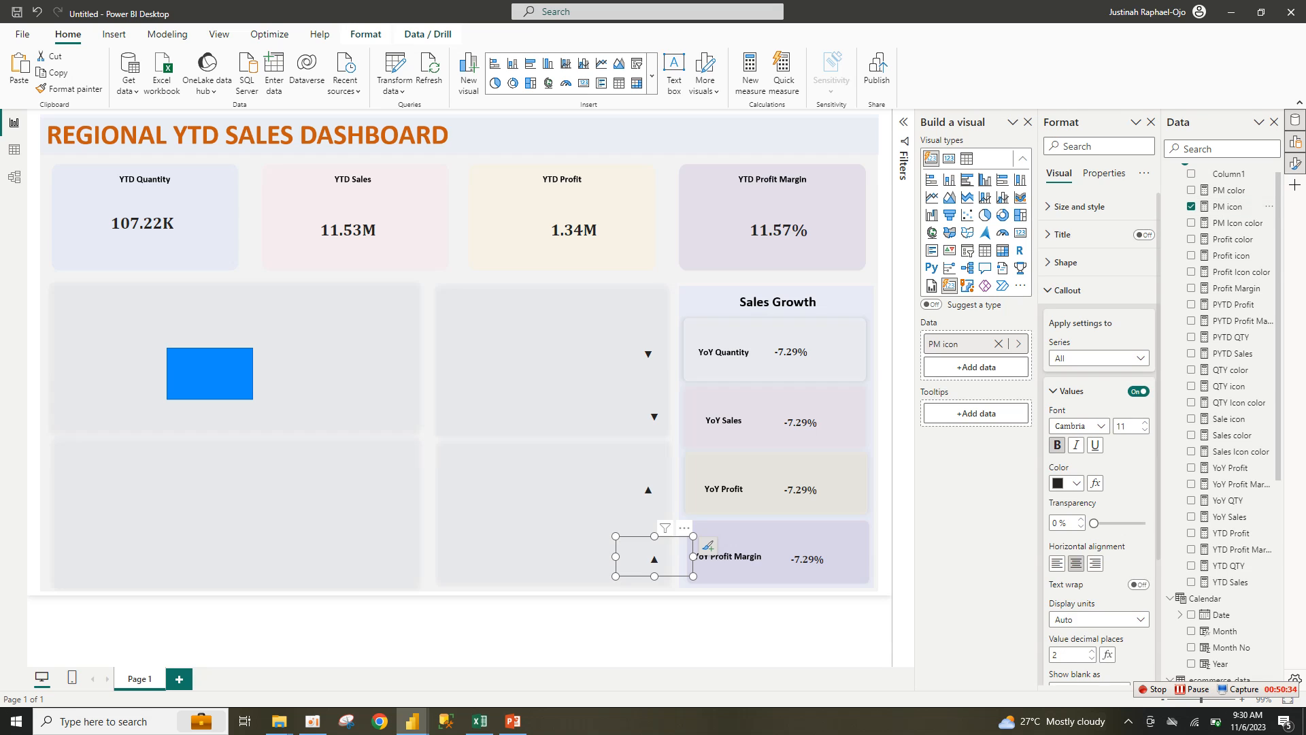
click(625, 630)
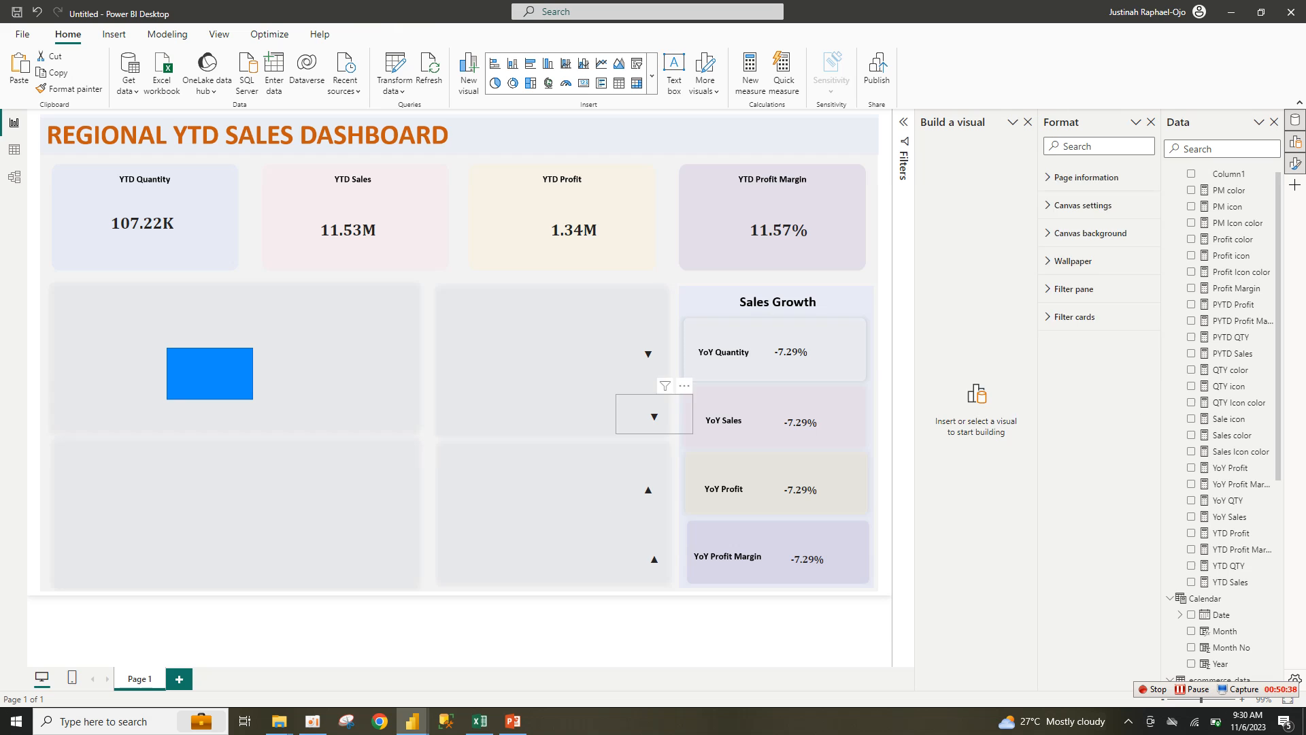
click(650, 414)
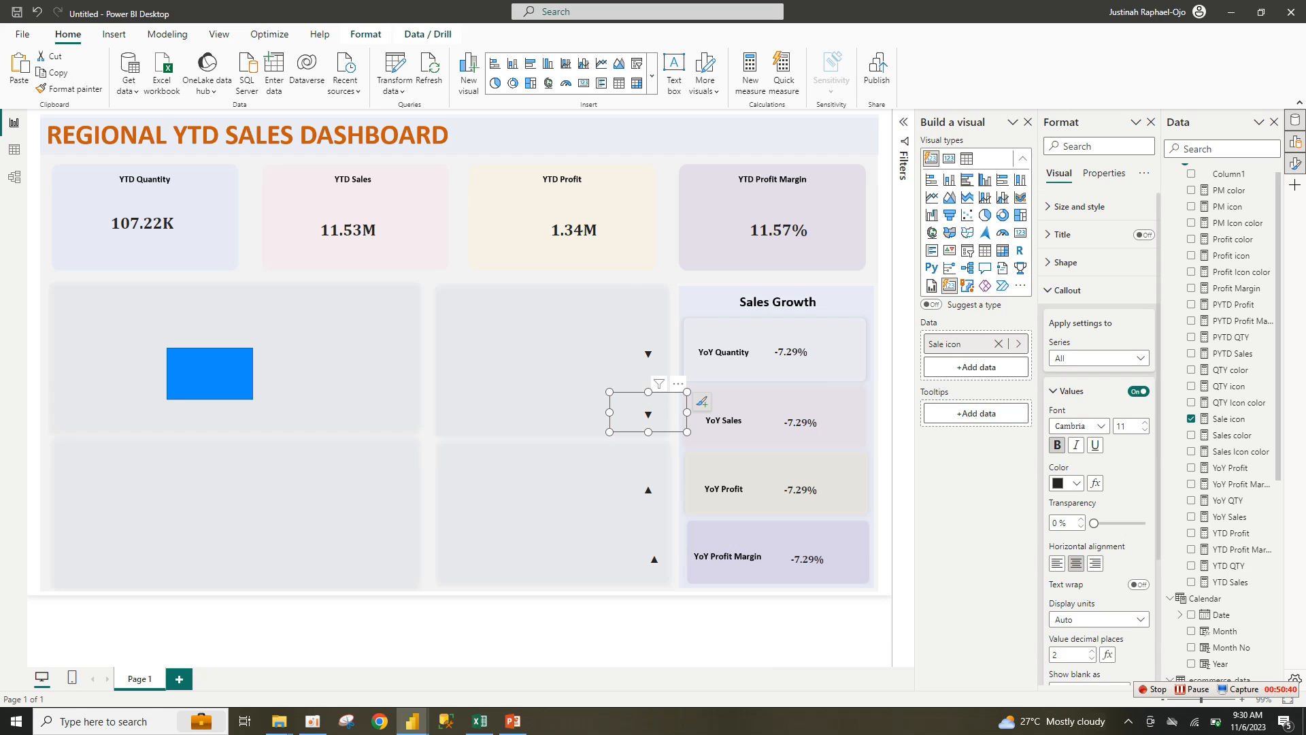
click(211, 373)
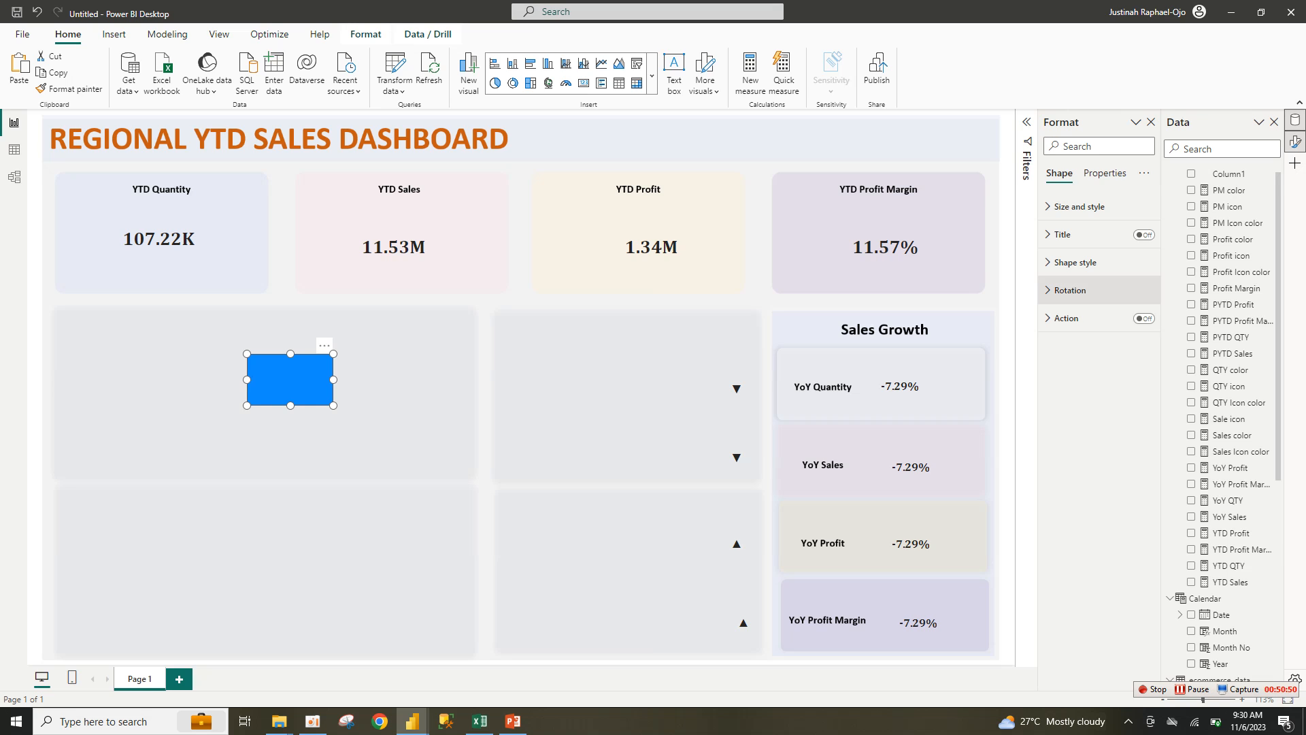
Step: Turn off the rectangle's fill and border, switch on a white background, and start its fx colour rules
click(1074, 261)
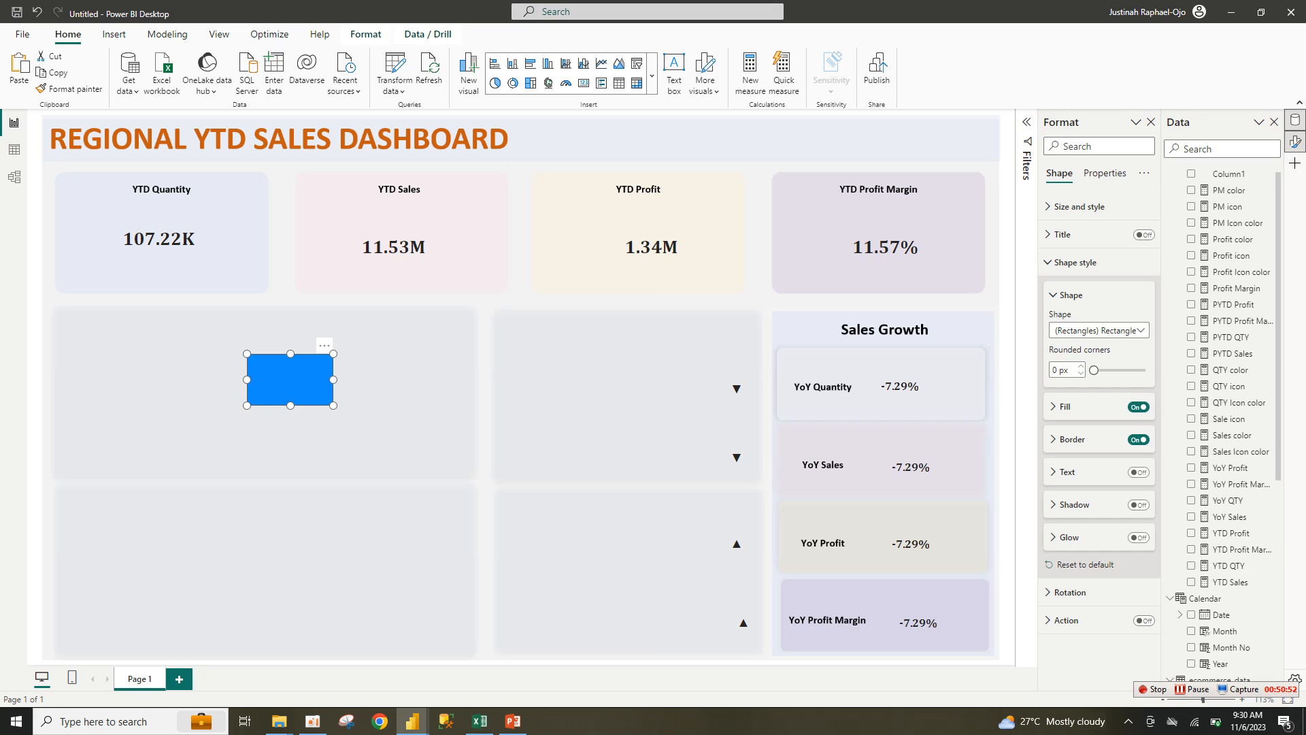
click(1138, 406)
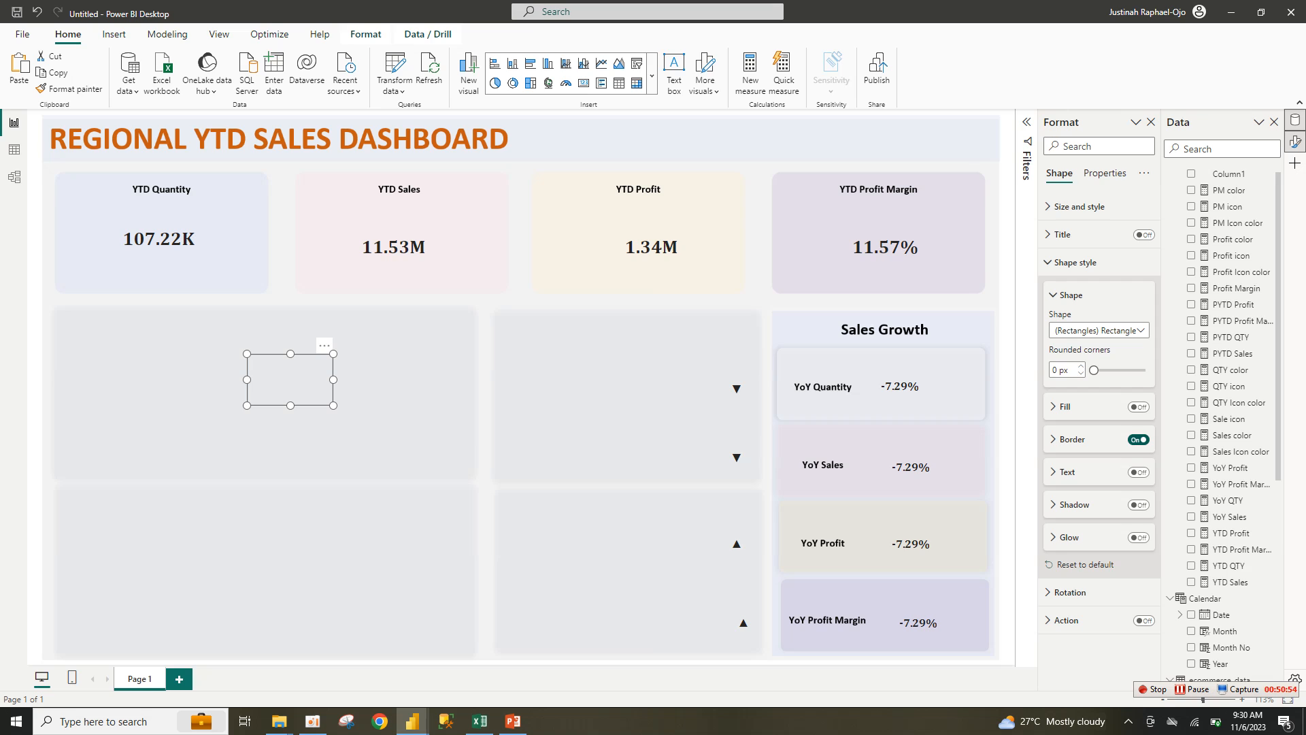
click(1138, 439)
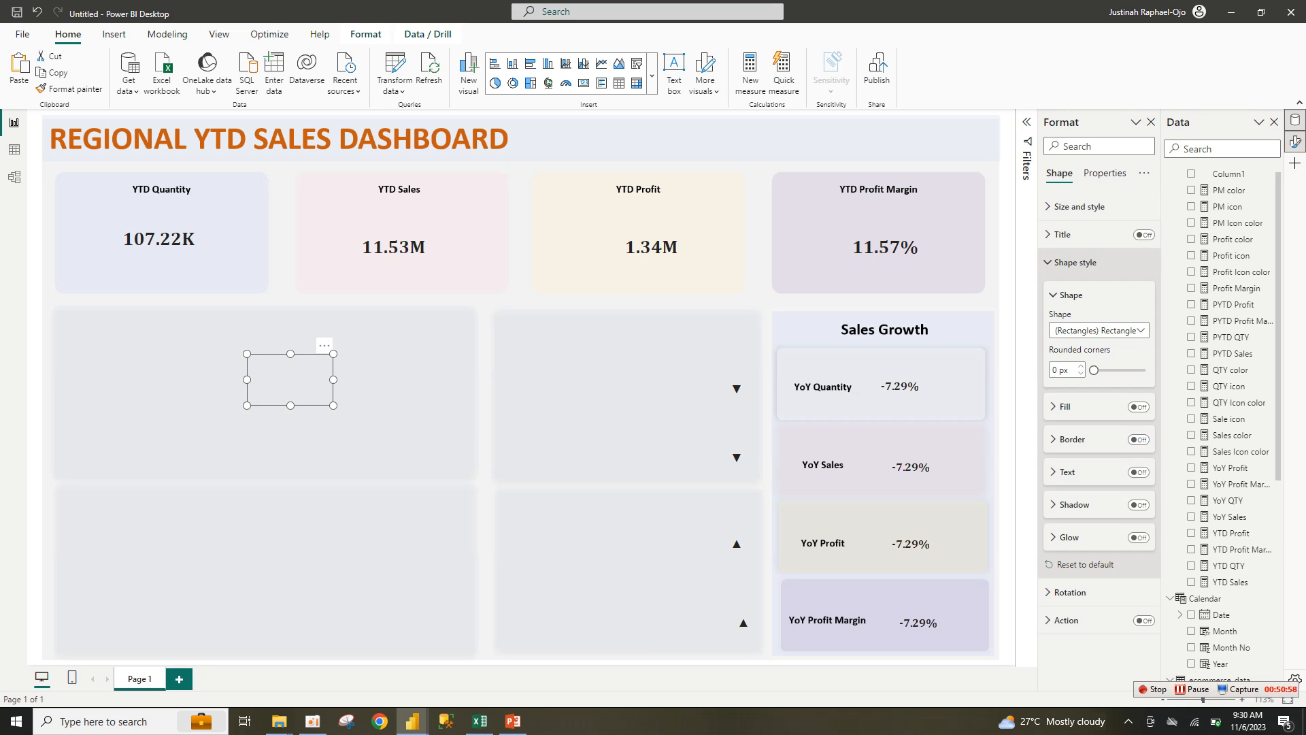
click(1075, 262)
click(1080, 206)
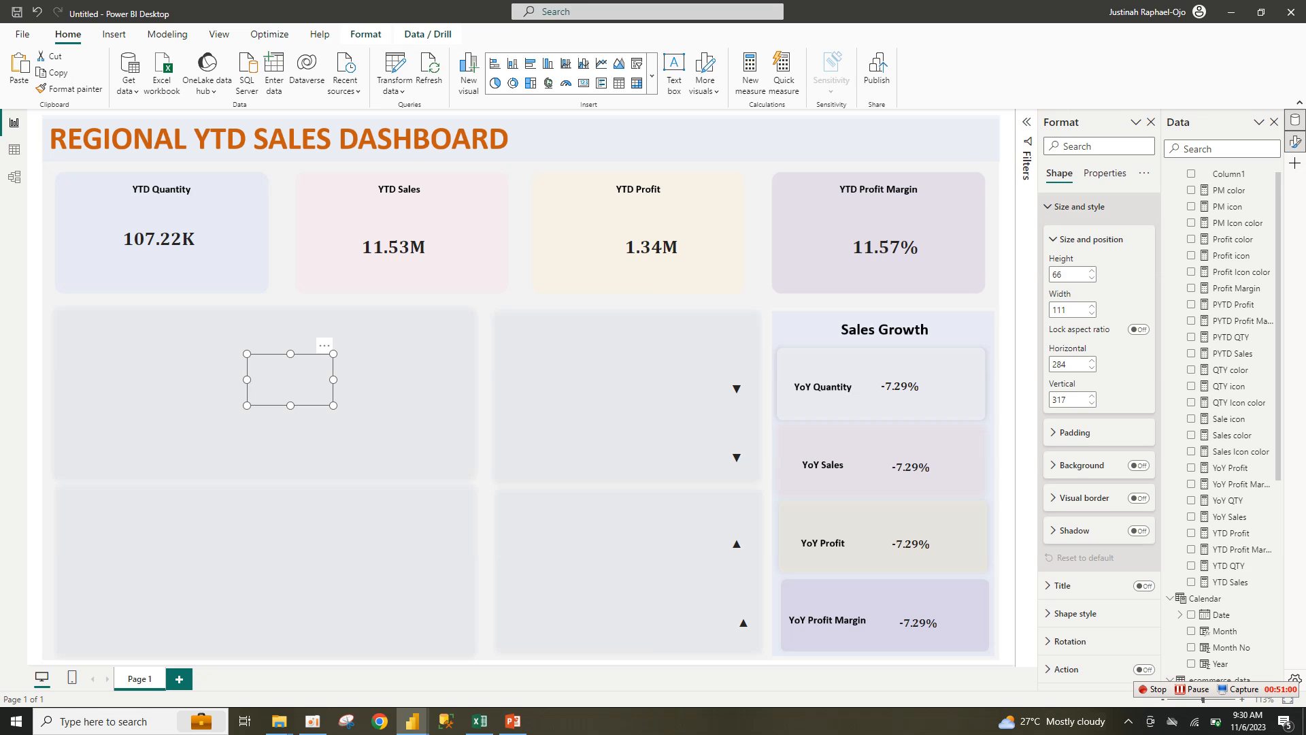
click(1082, 465)
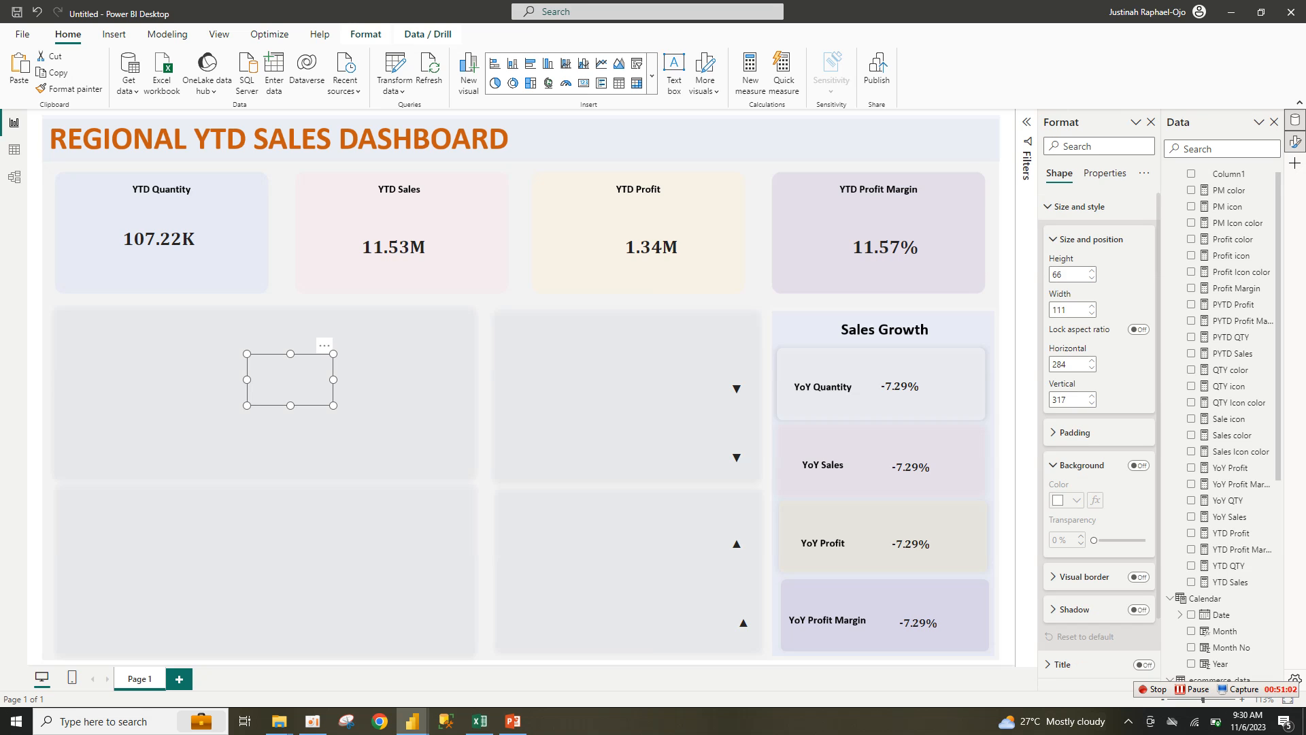
click(1139, 466)
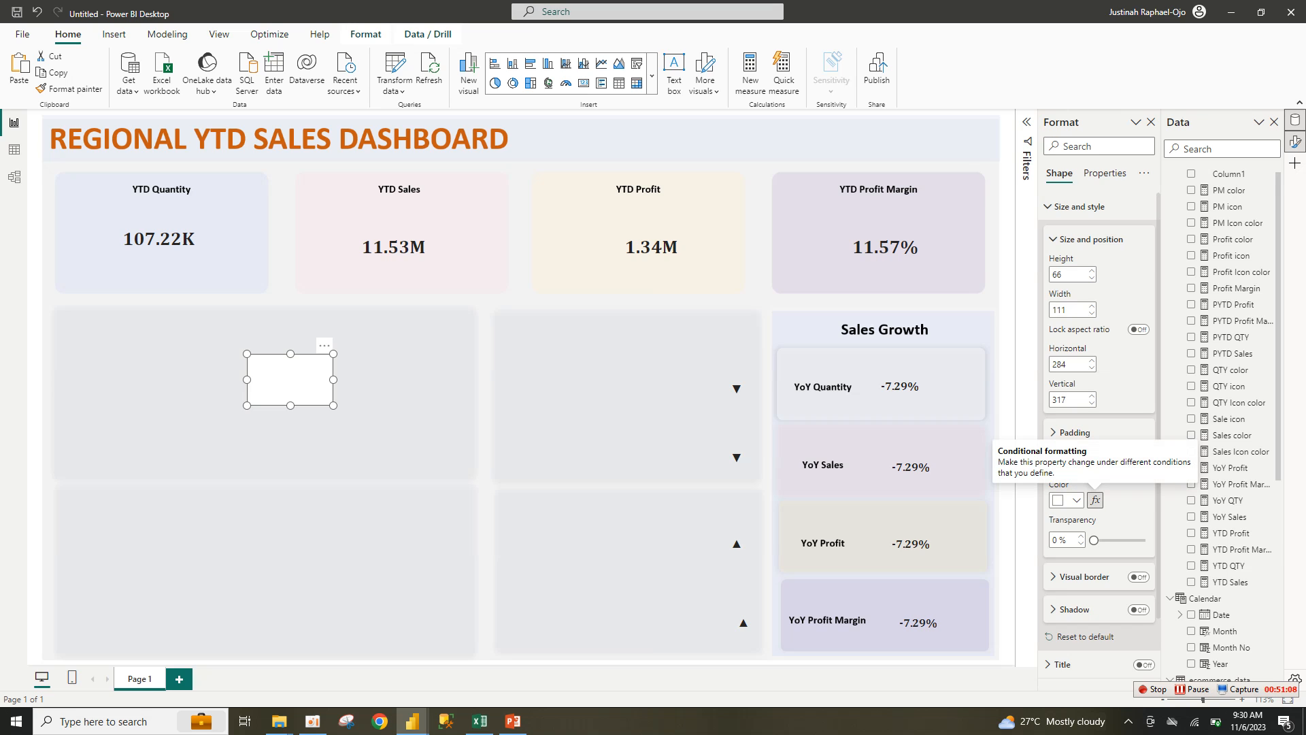
click(1095, 500)
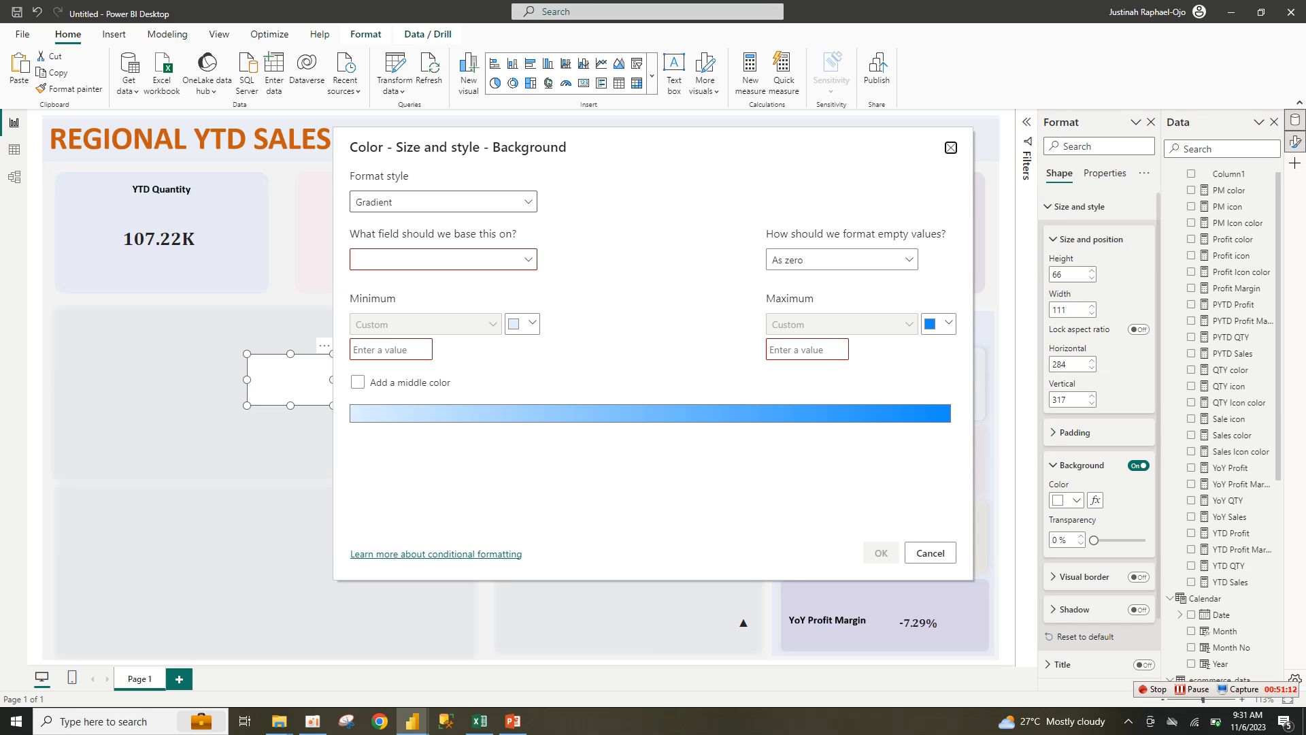
Step: Set the background to Rules on QTY color, colouring the value 'green' #1EBF27
click(443, 202)
click(367, 245)
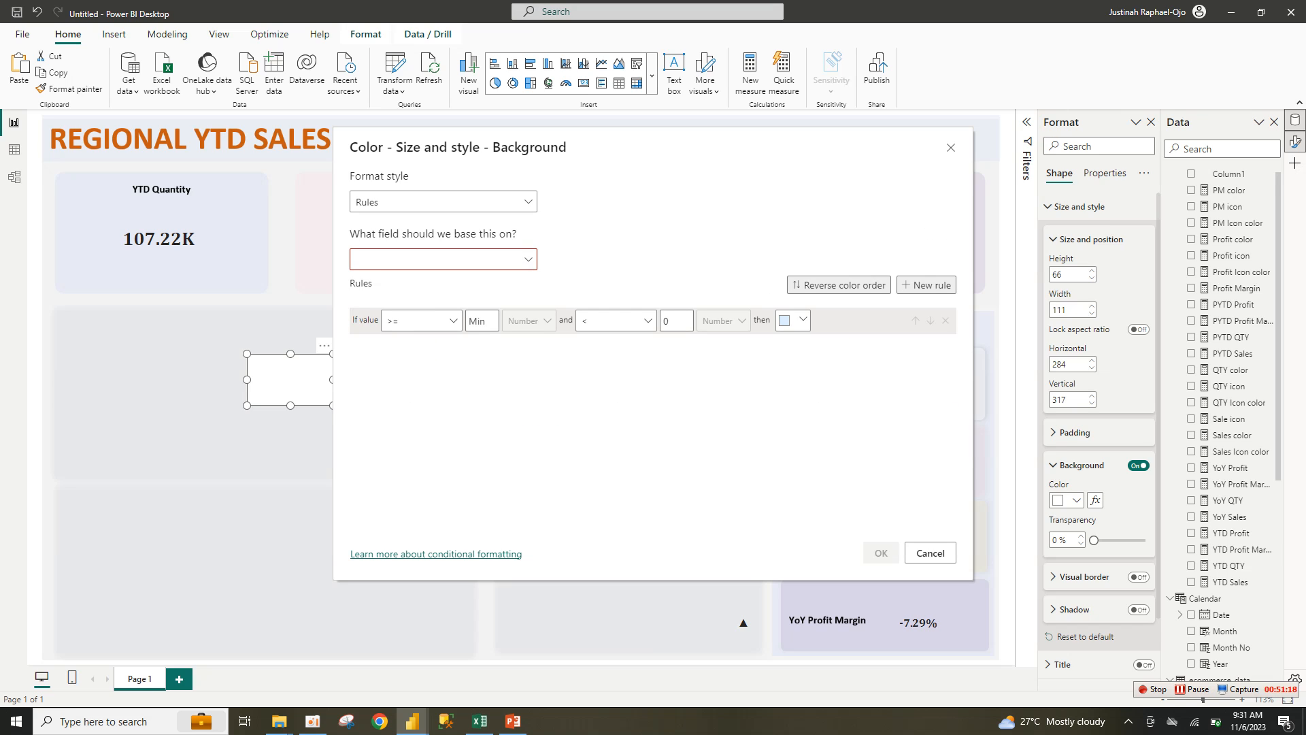
click(443, 259)
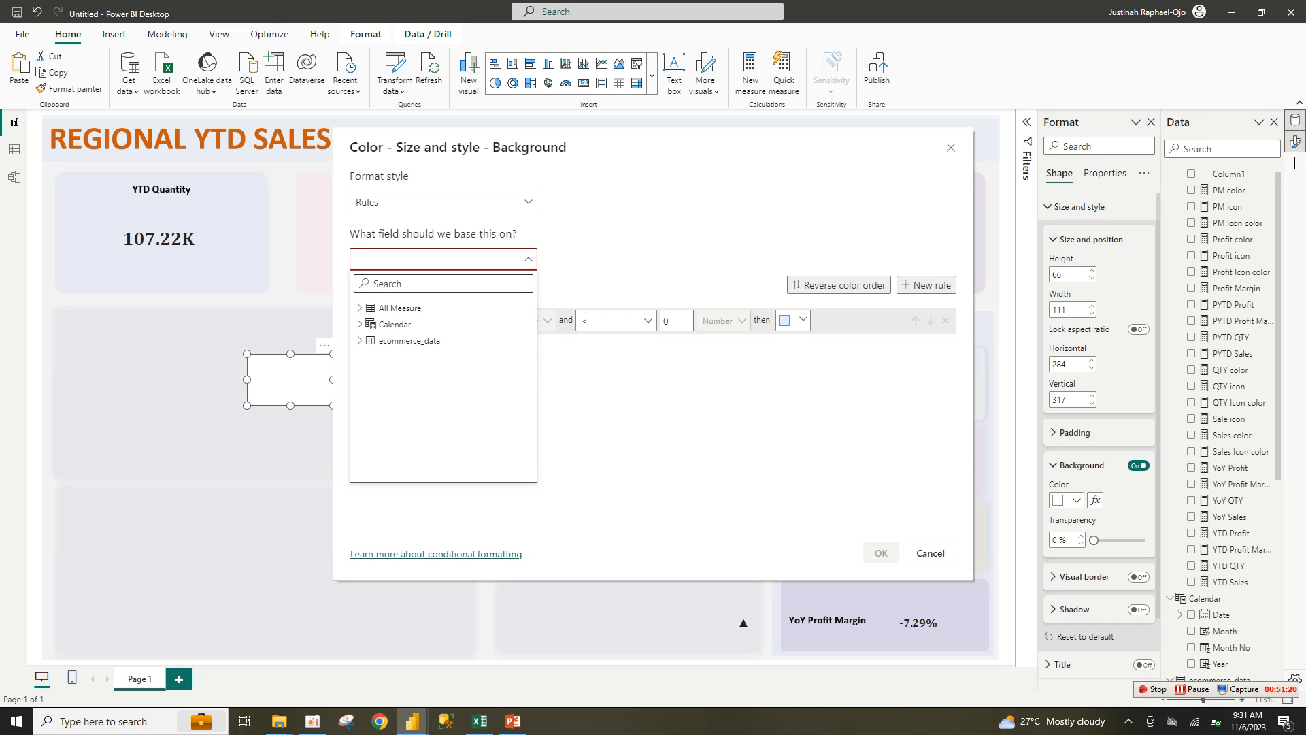
text(qty)
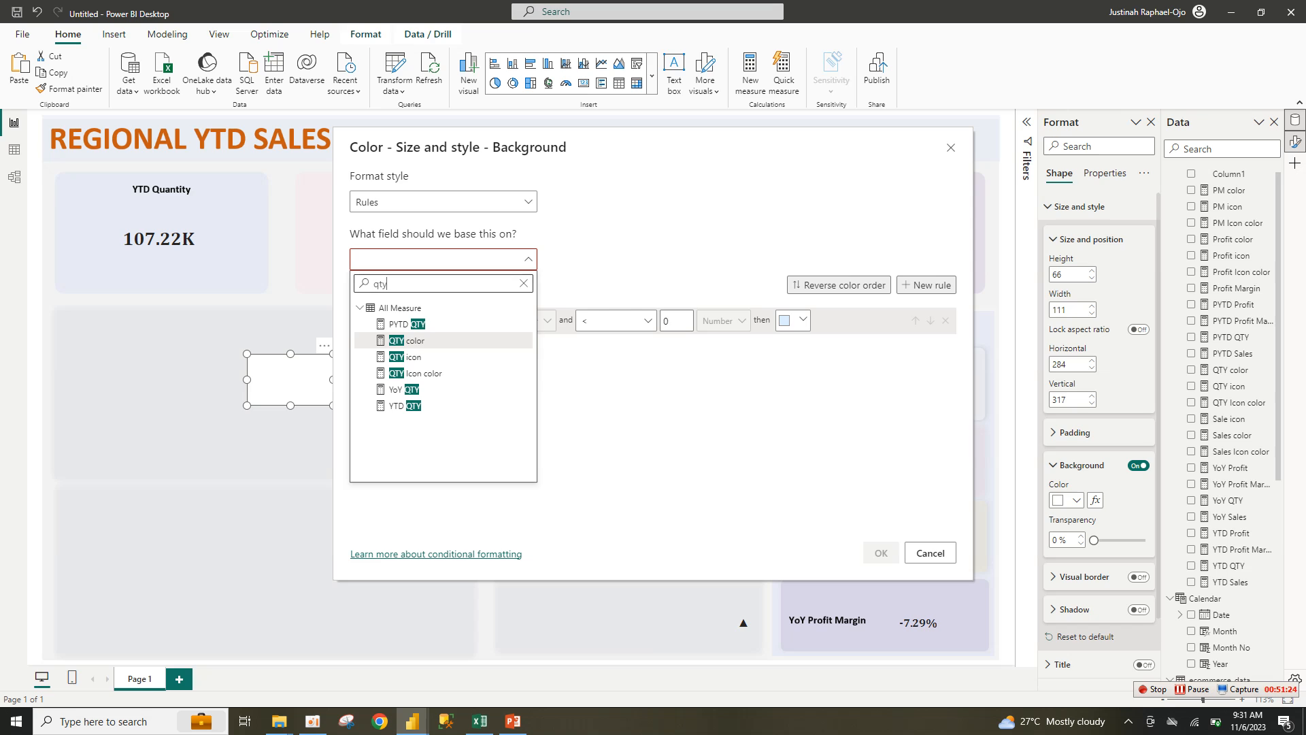
click(415, 340)
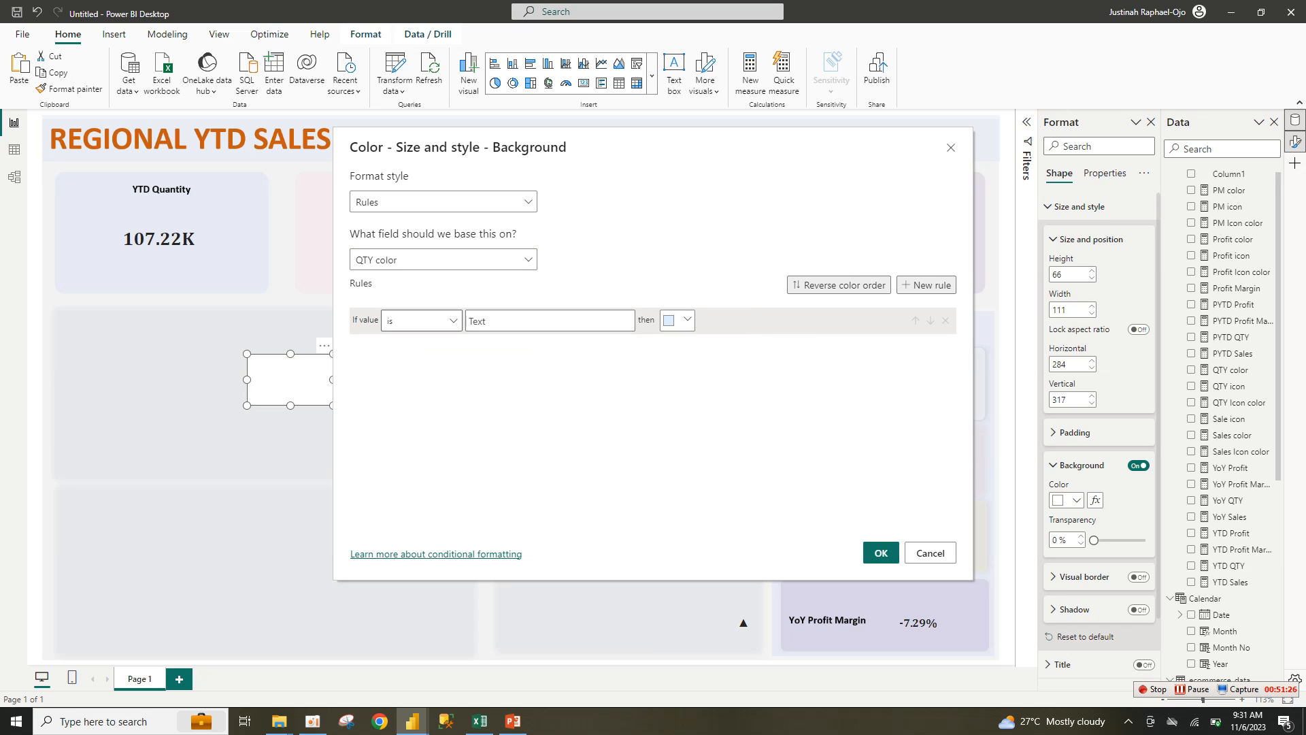
click(423, 321)
click(550, 321)
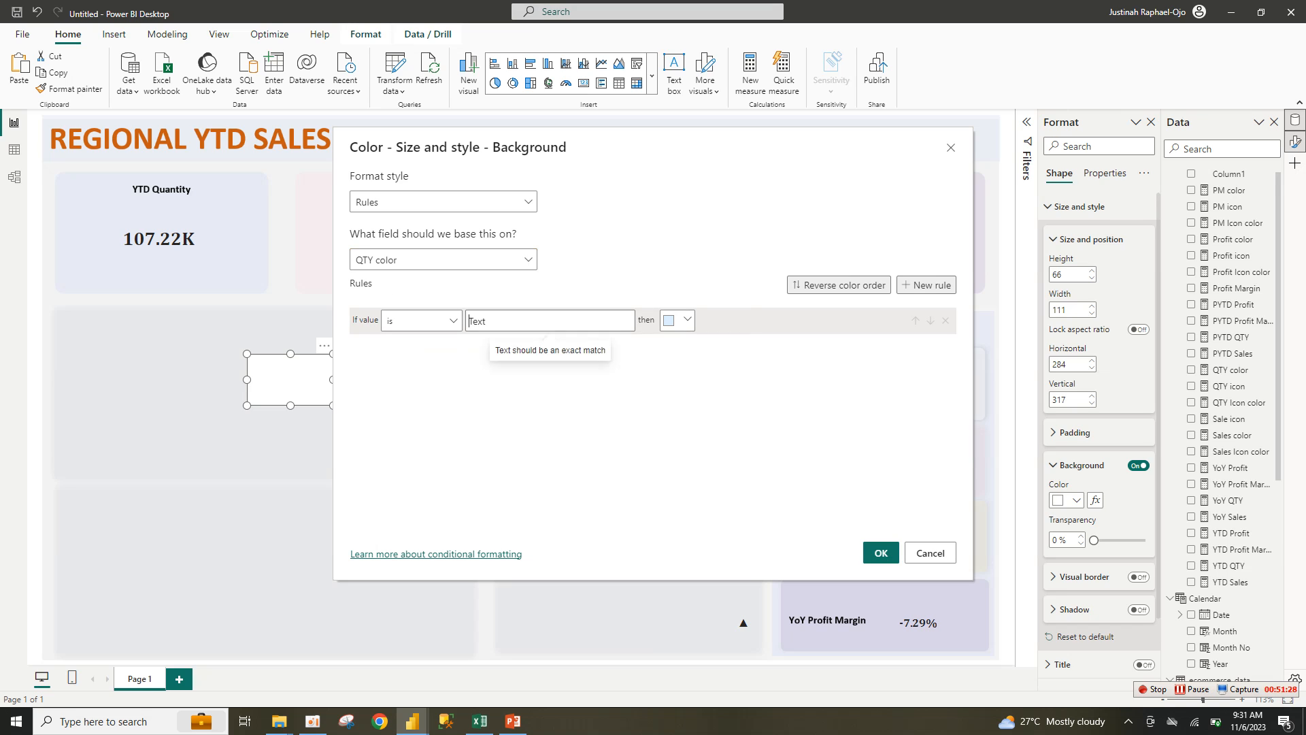
text(Gren)
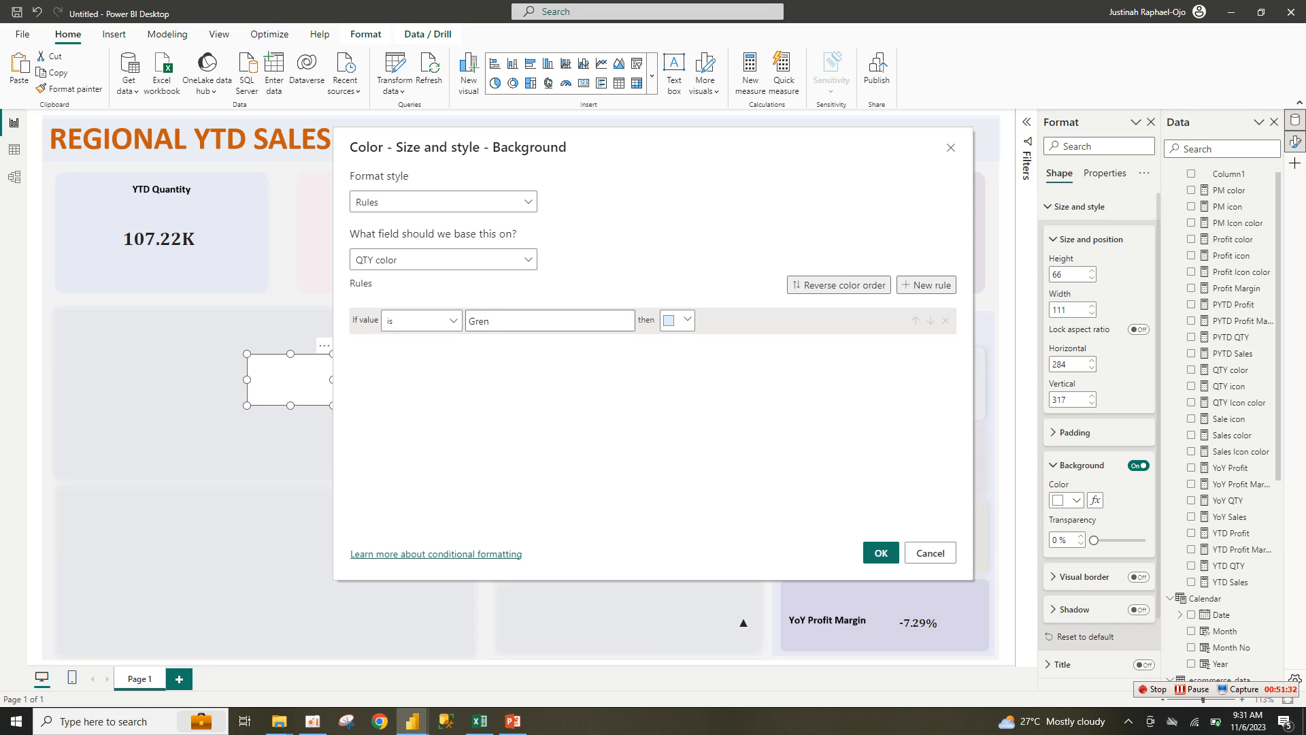
key(BackSpace)
text(en)
key(BackSpace)
key(BackSpace)
key(BackSpace)
key(BackSpace)
key(BackSpace)
text(green)
click(686, 319)
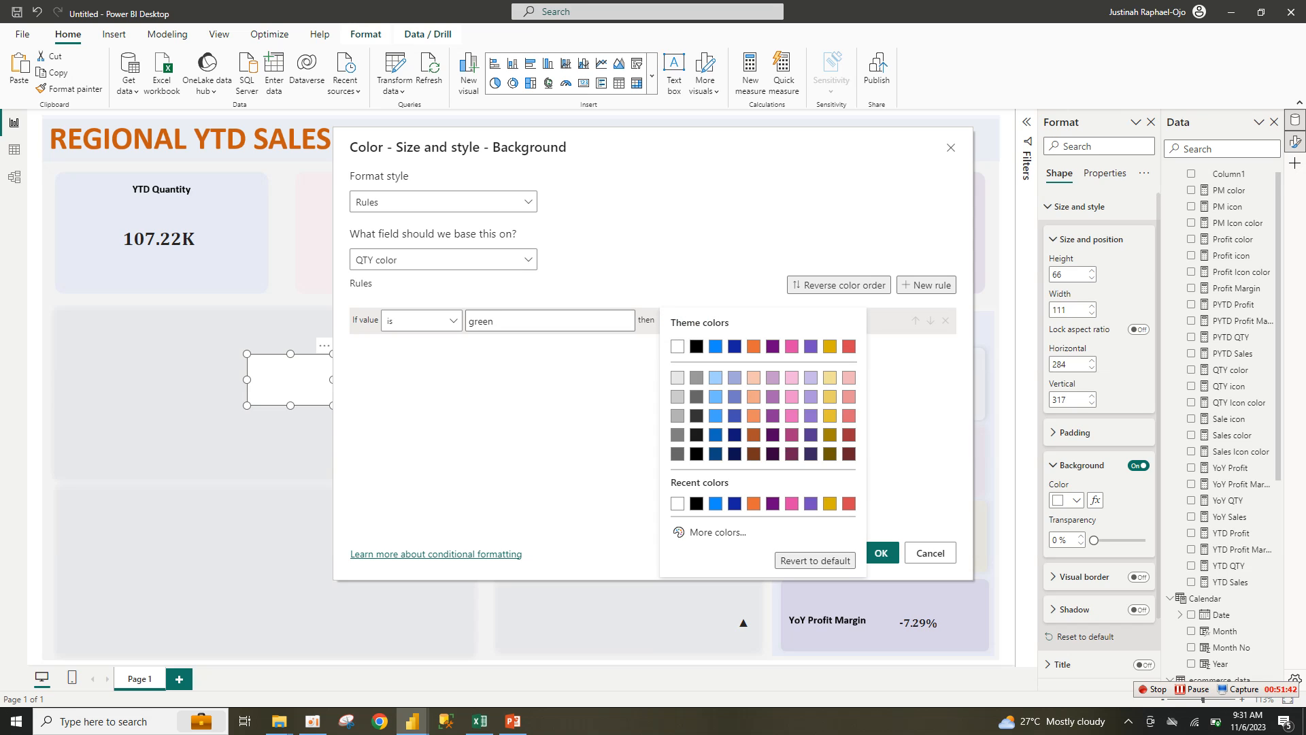
click(710, 532)
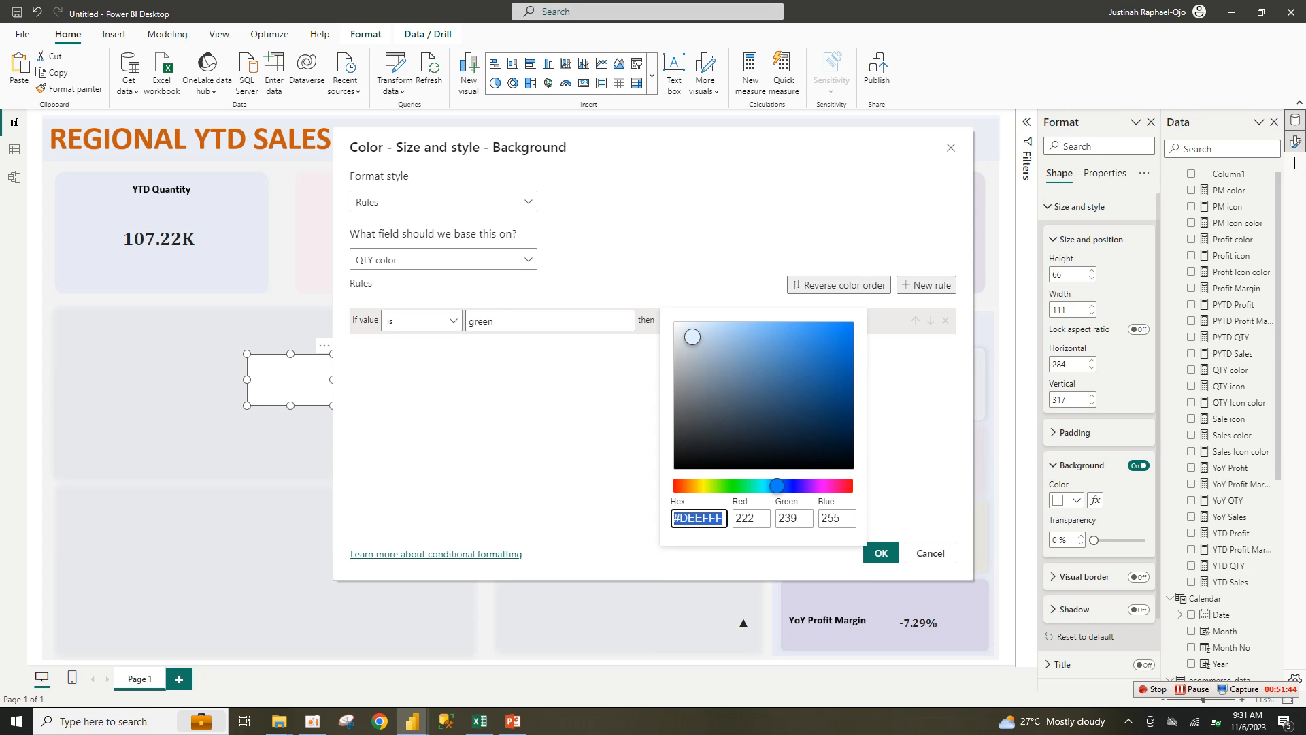
text(#EAFFDE)
drag(721, 485, 733, 485)
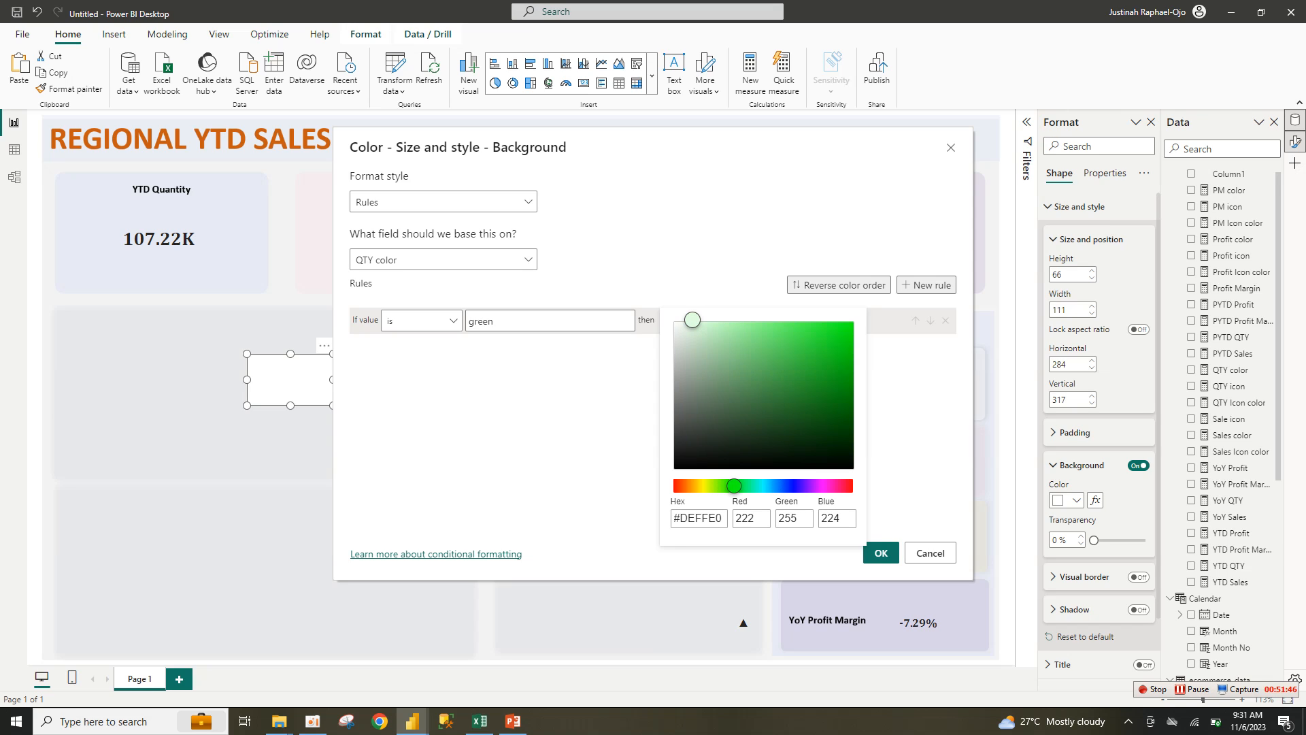
click(820, 356)
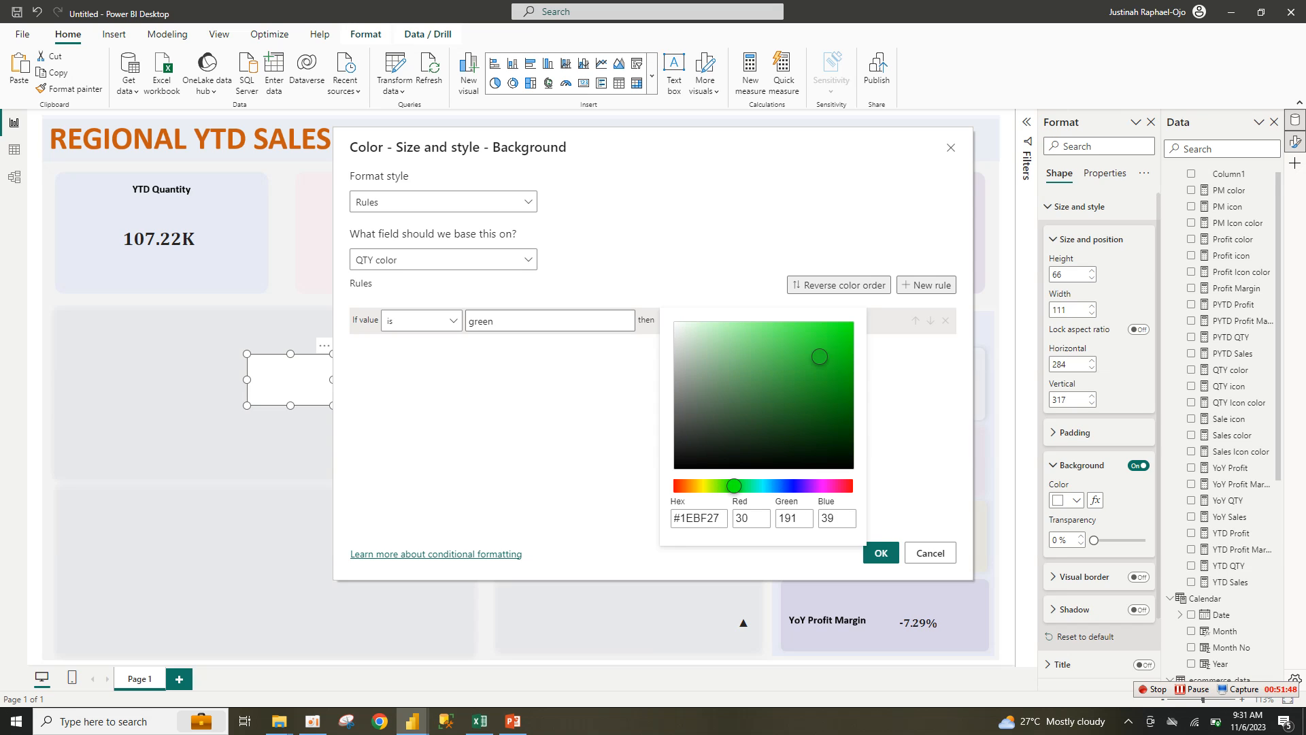
click(881, 553)
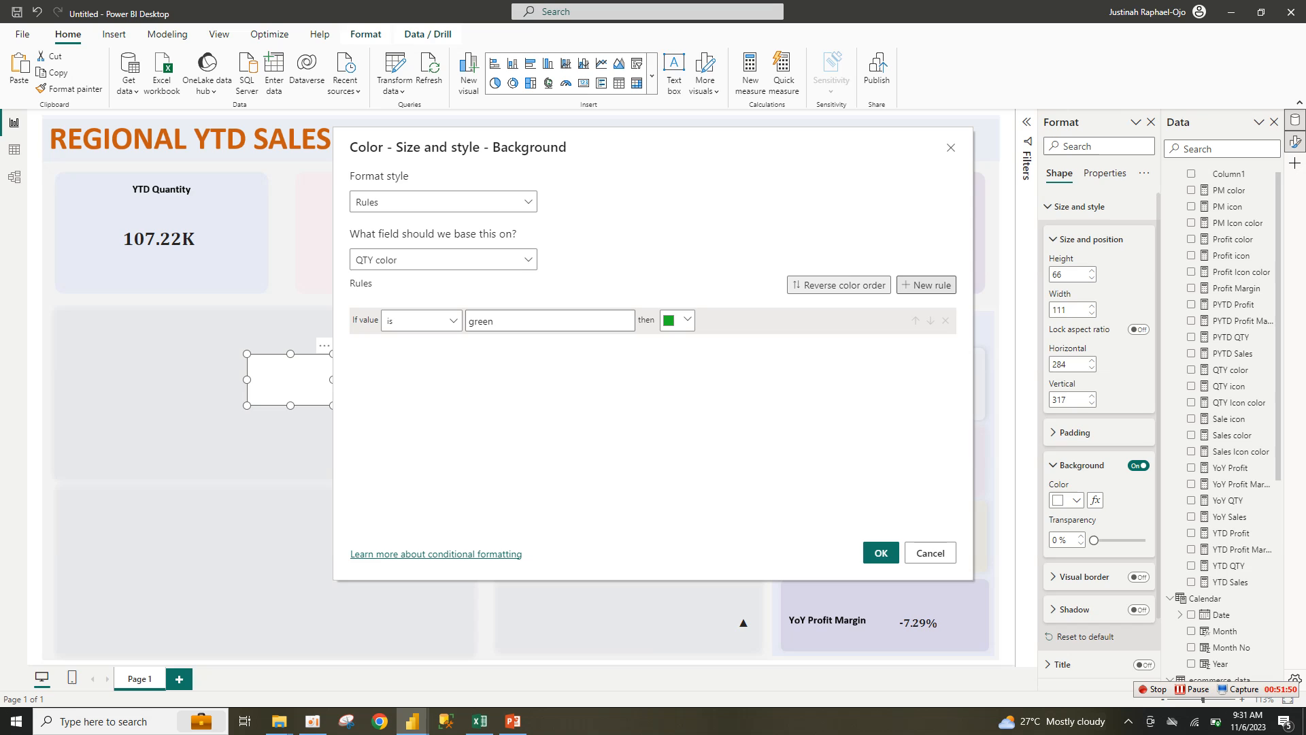
Step: Add a second rule colouring 'red' orange-red and apply the rules
click(926, 285)
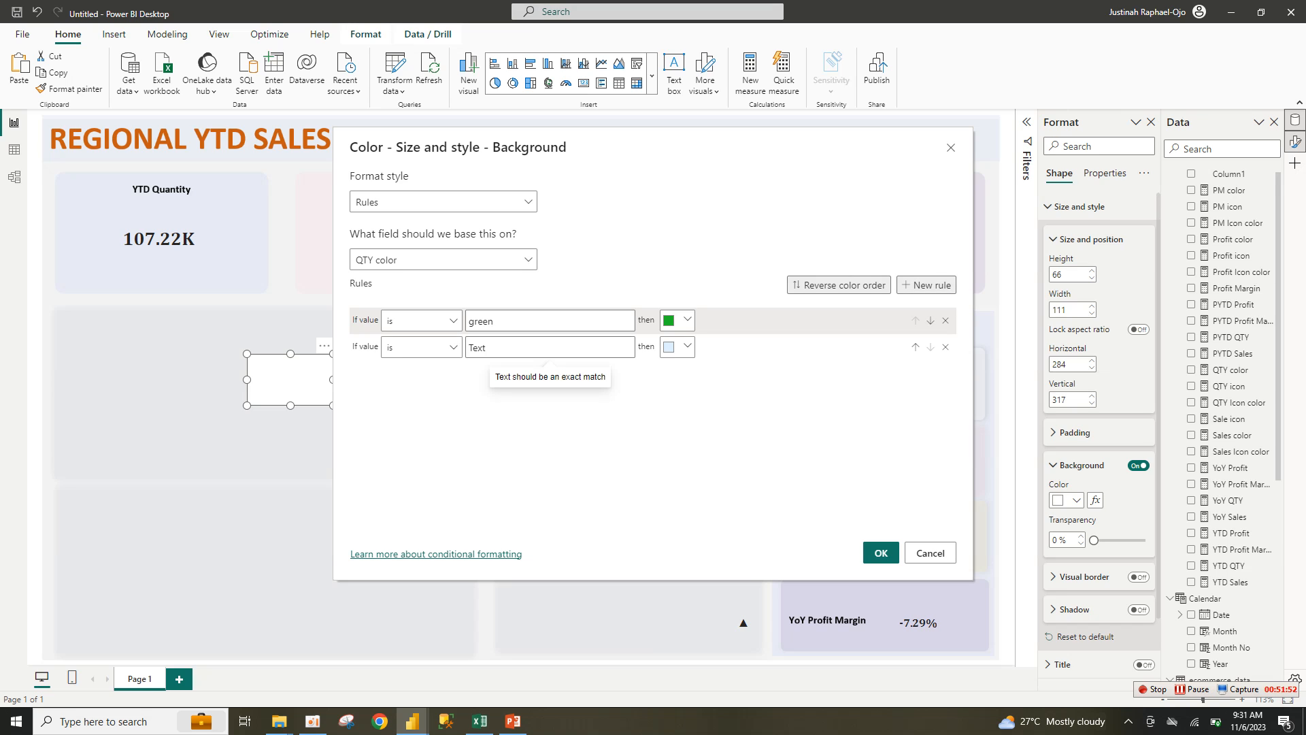
text(red)
click(678, 347)
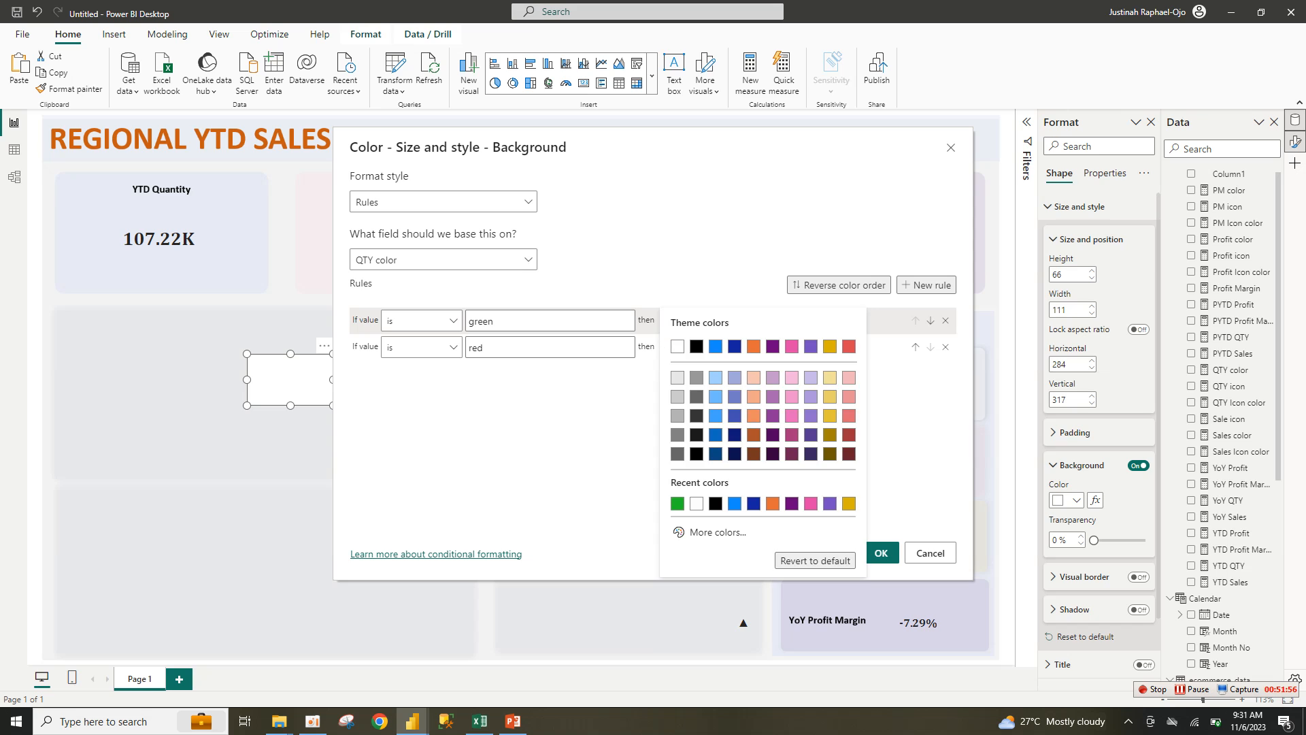
click(710, 532)
click(679, 486)
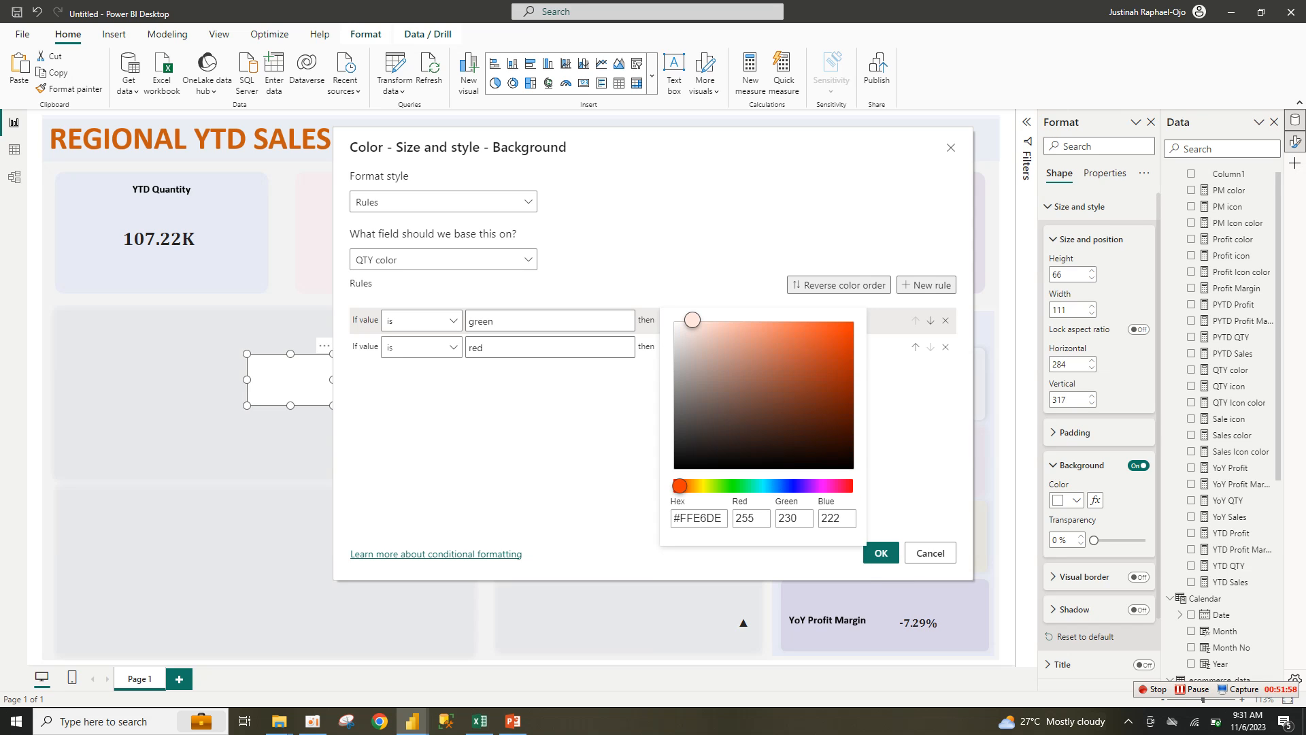
click(802, 408)
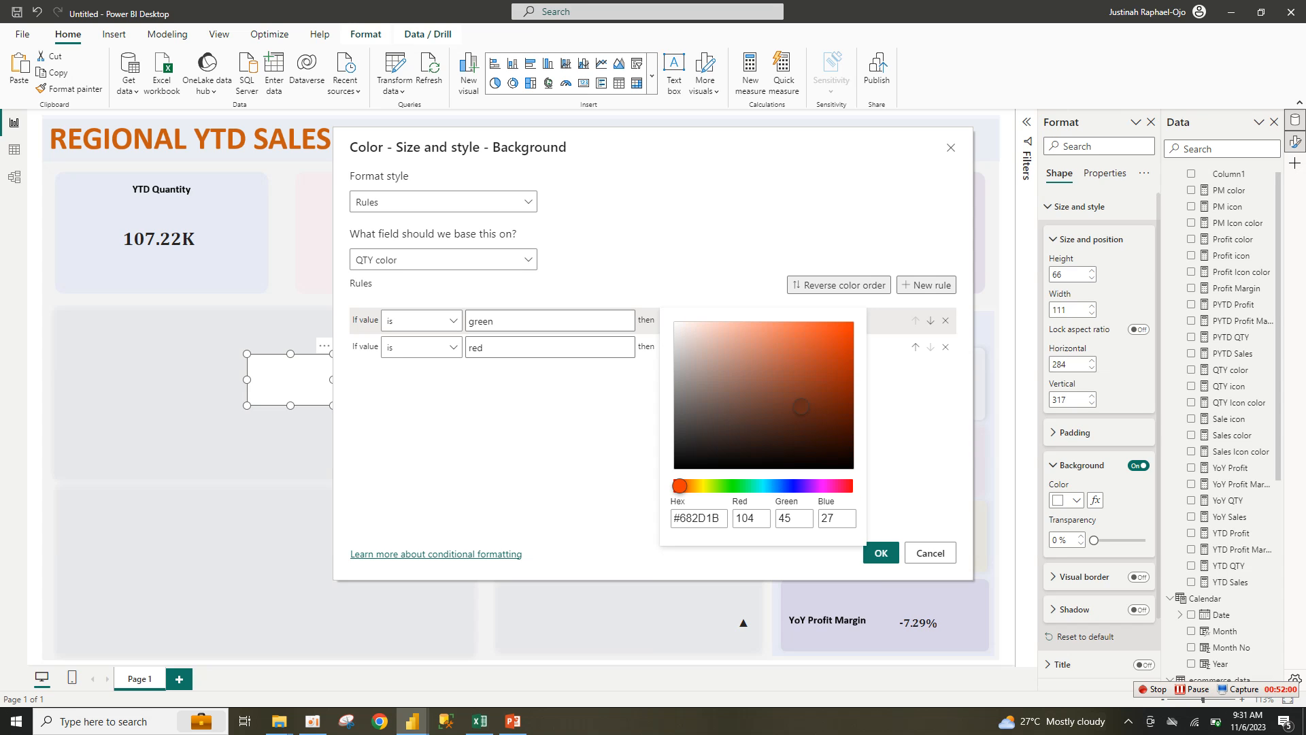
click(815, 354)
click(835, 336)
click(910, 435)
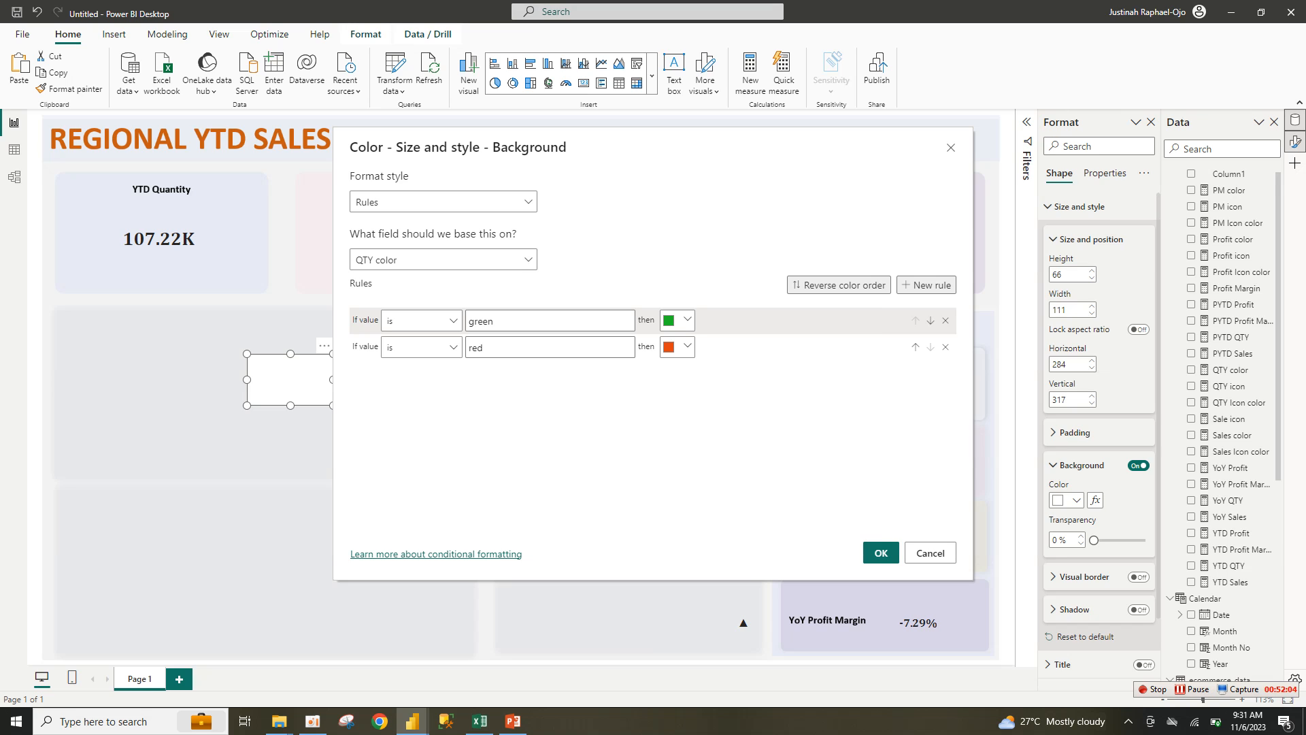
click(881, 552)
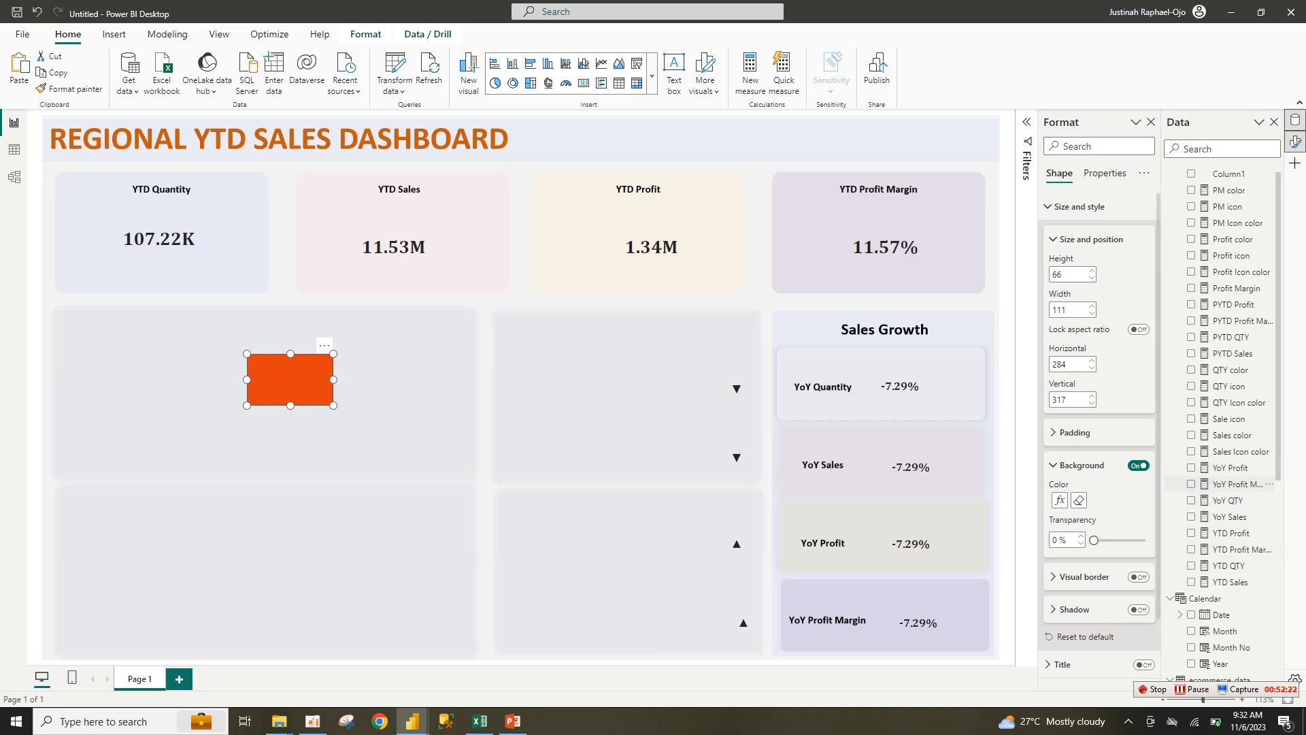
Step: Review the QTY Icon color and QTY icon DAX, then drag the orange rectangle beside the YoY Quantity arrow
double_click(1239, 403)
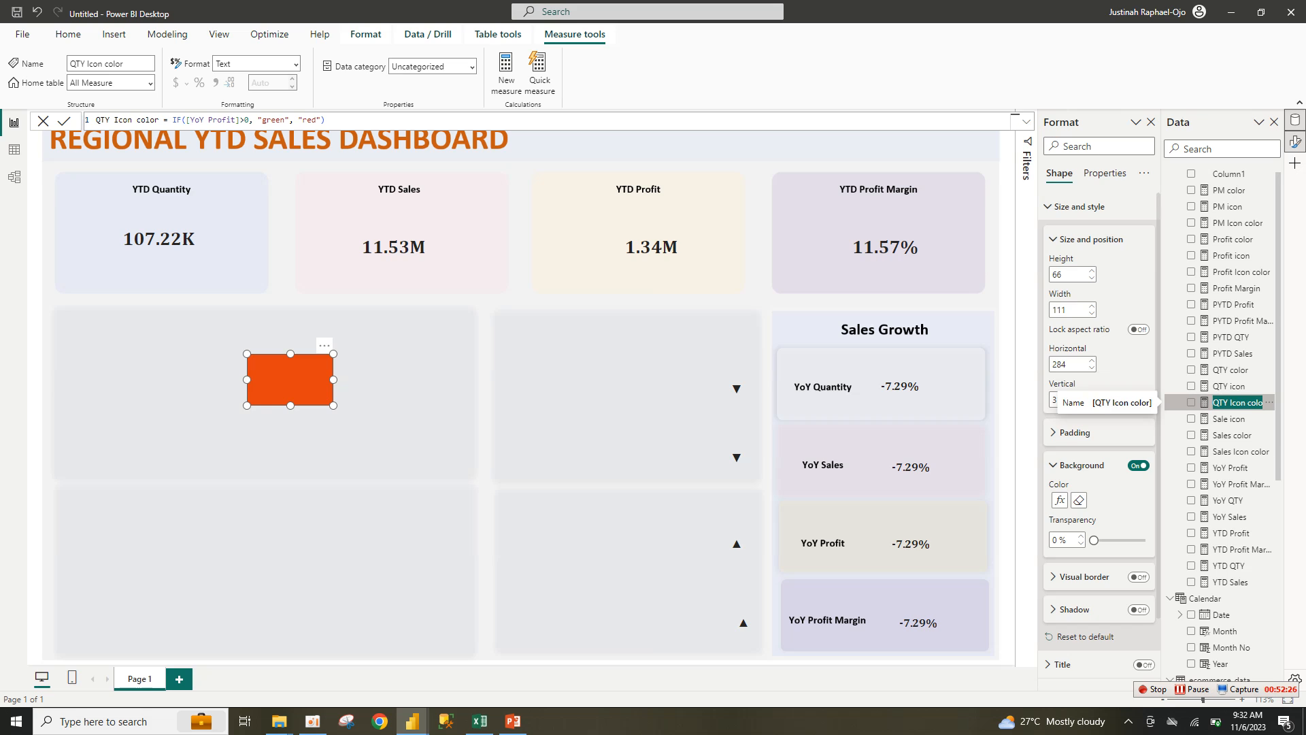
double_click(1228, 387)
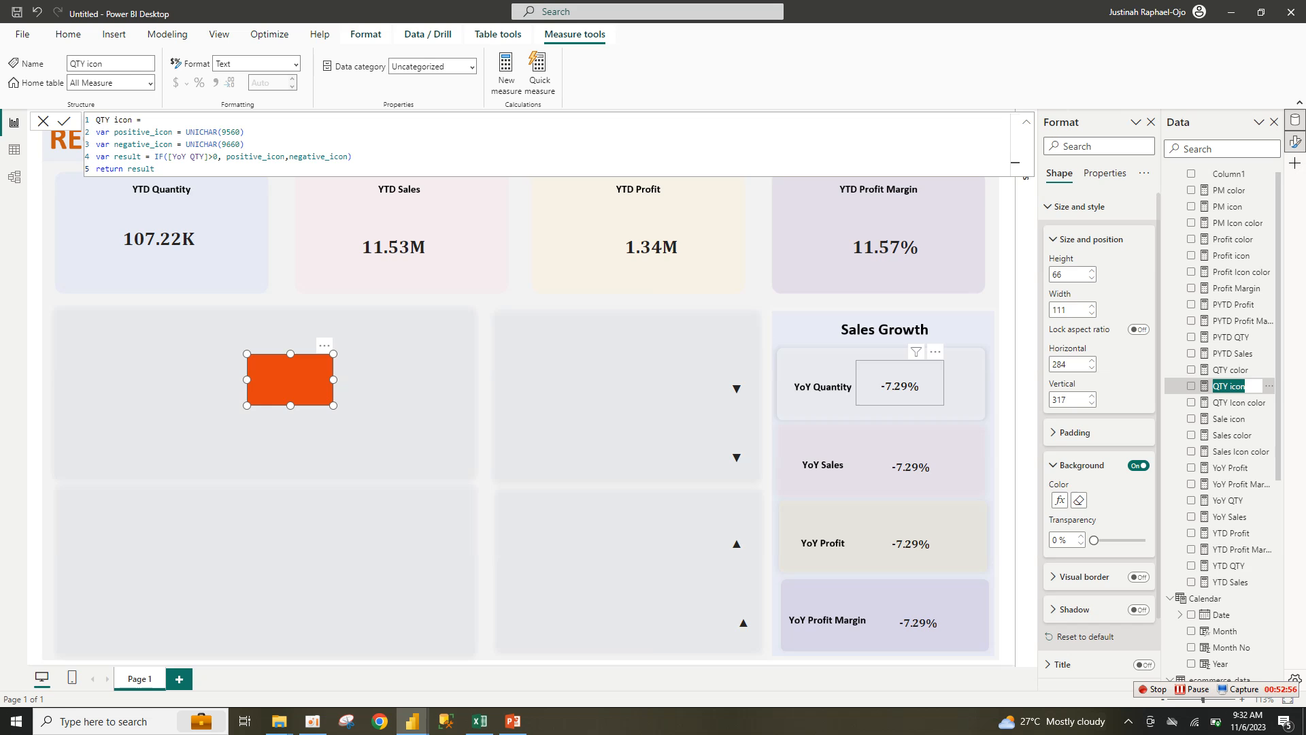
drag(290, 379, 626, 386)
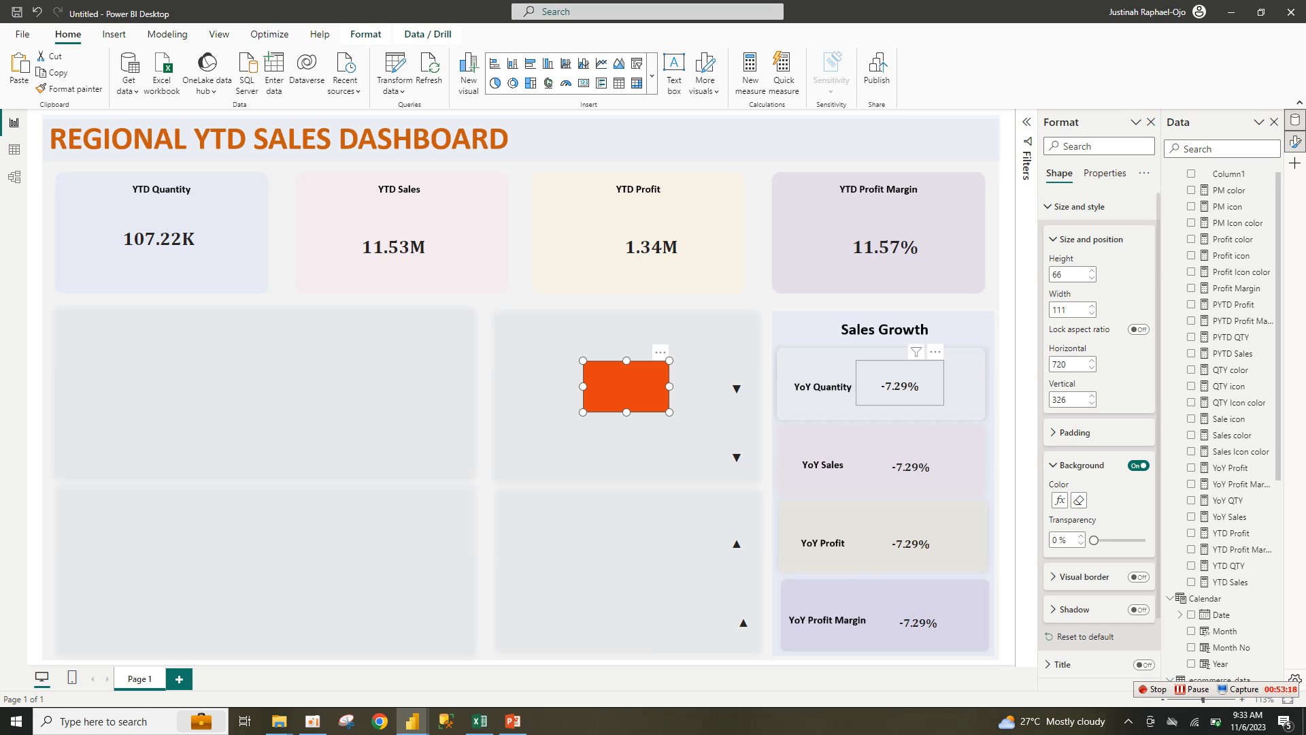
Step: Place and resize the -7.29% value card and down-arrow card onto the orange rectangle
drag(899, 383, 702, 385)
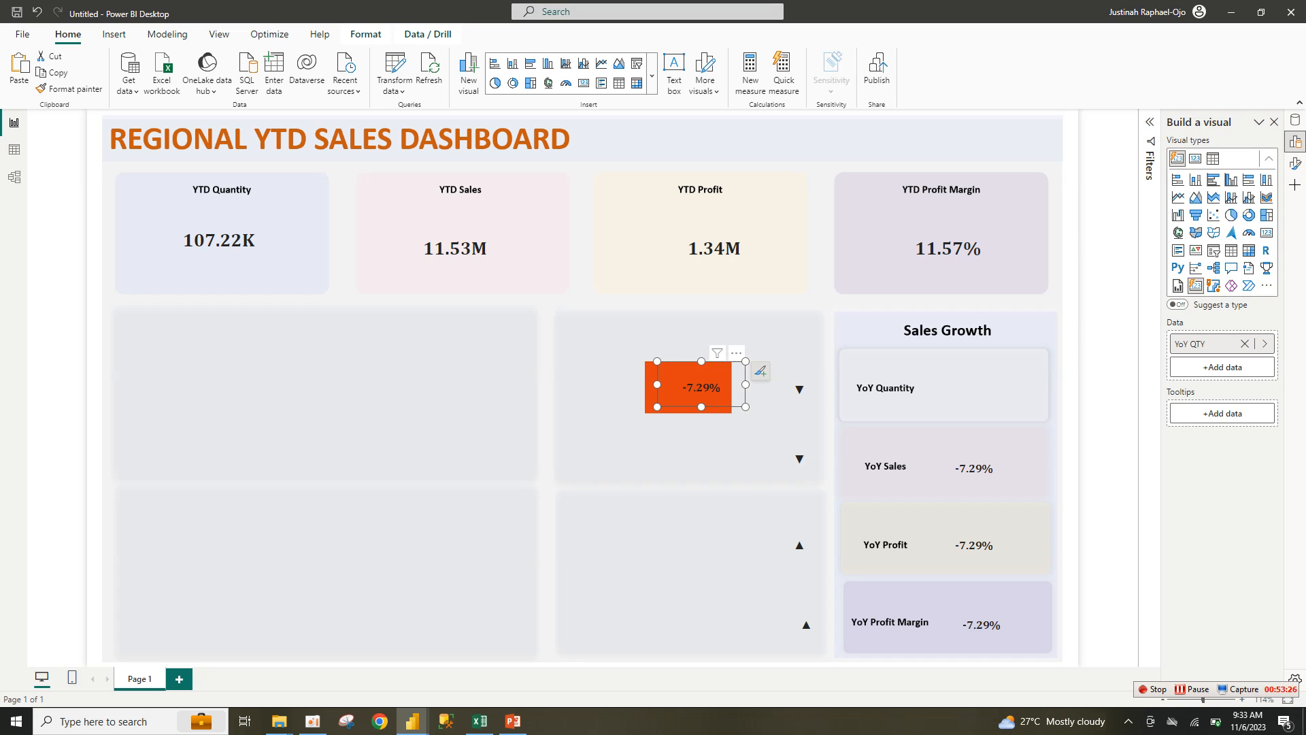
drag(746, 407, 725, 400)
drag(691, 361, 691, 364)
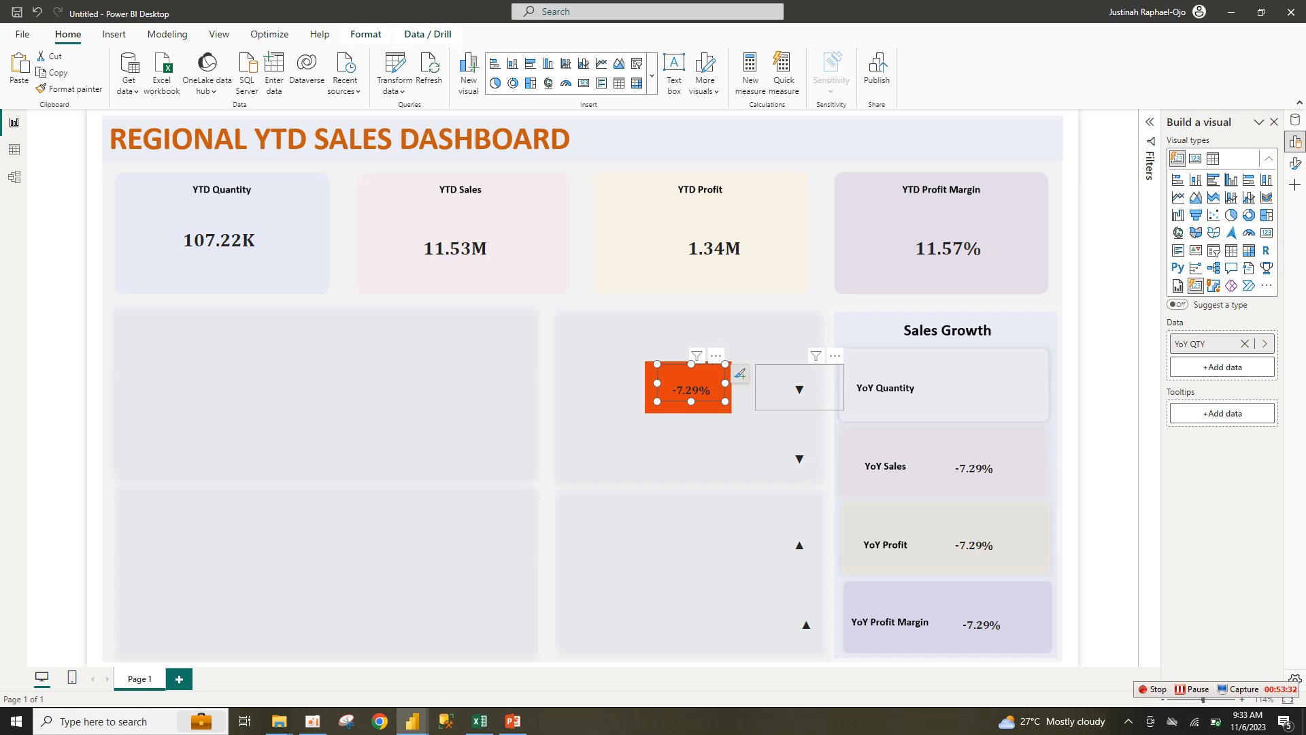
click(799, 389)
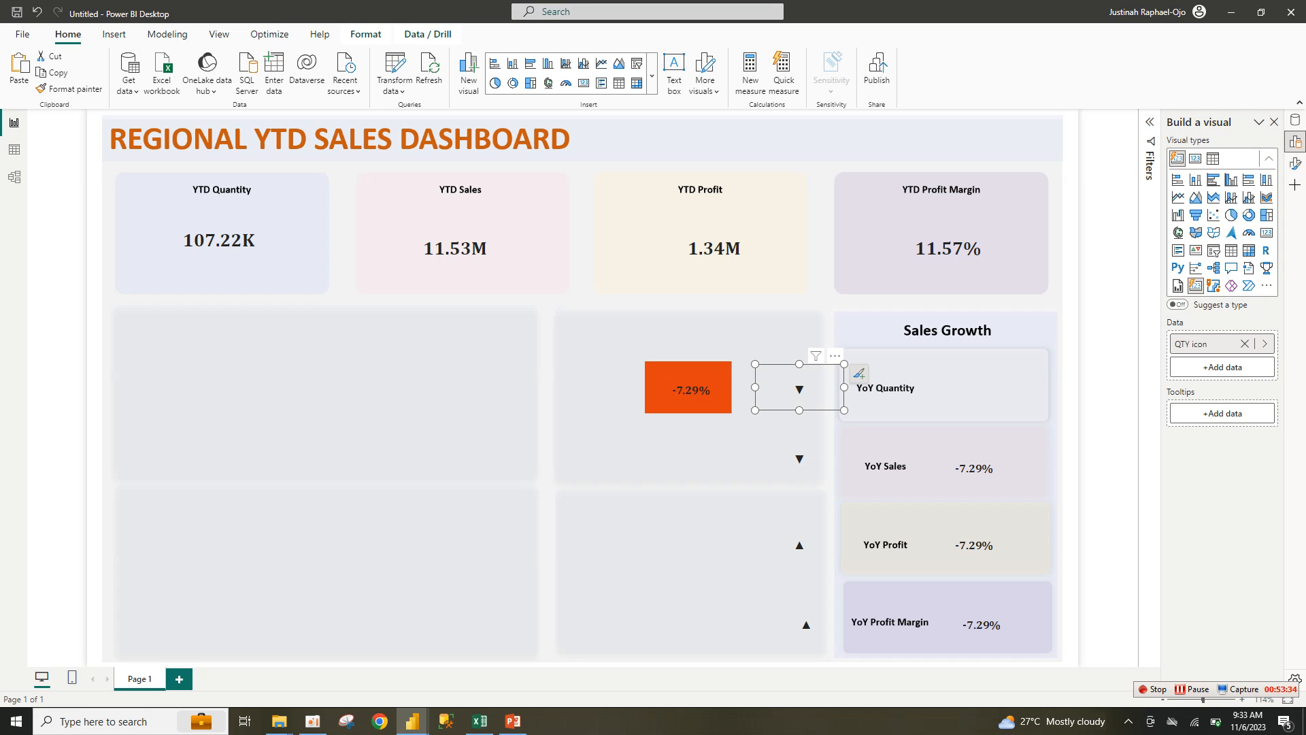
drag(844, 410, 719, 384)
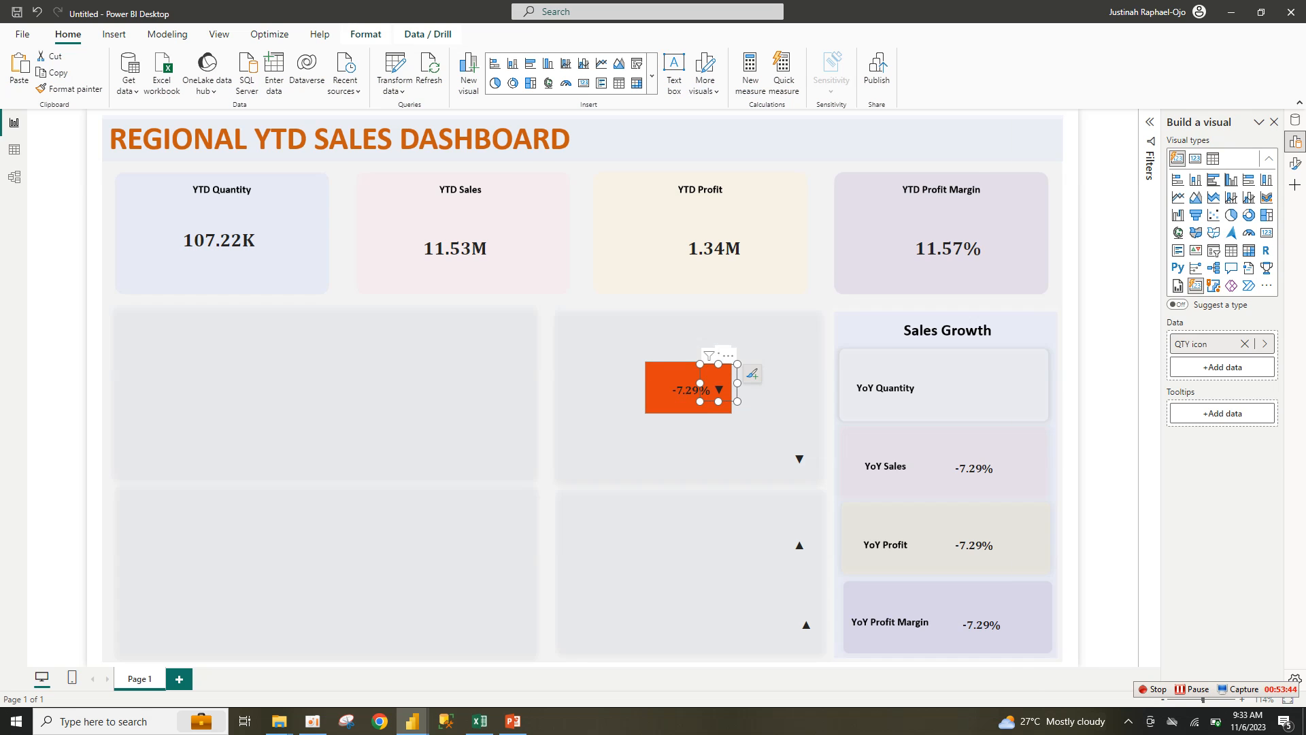
Step: Send the orange rectangle to the back, behind the value and arrow
click(661, 382)
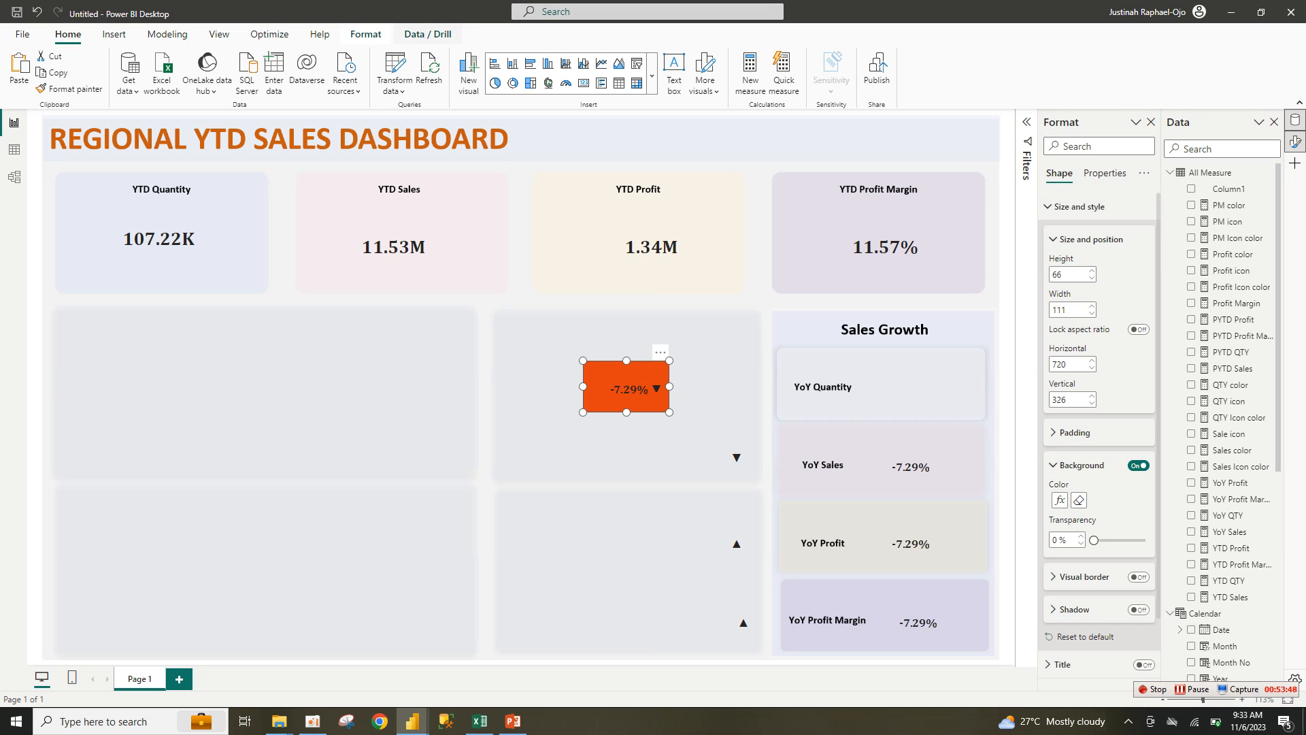
click(366, 34)
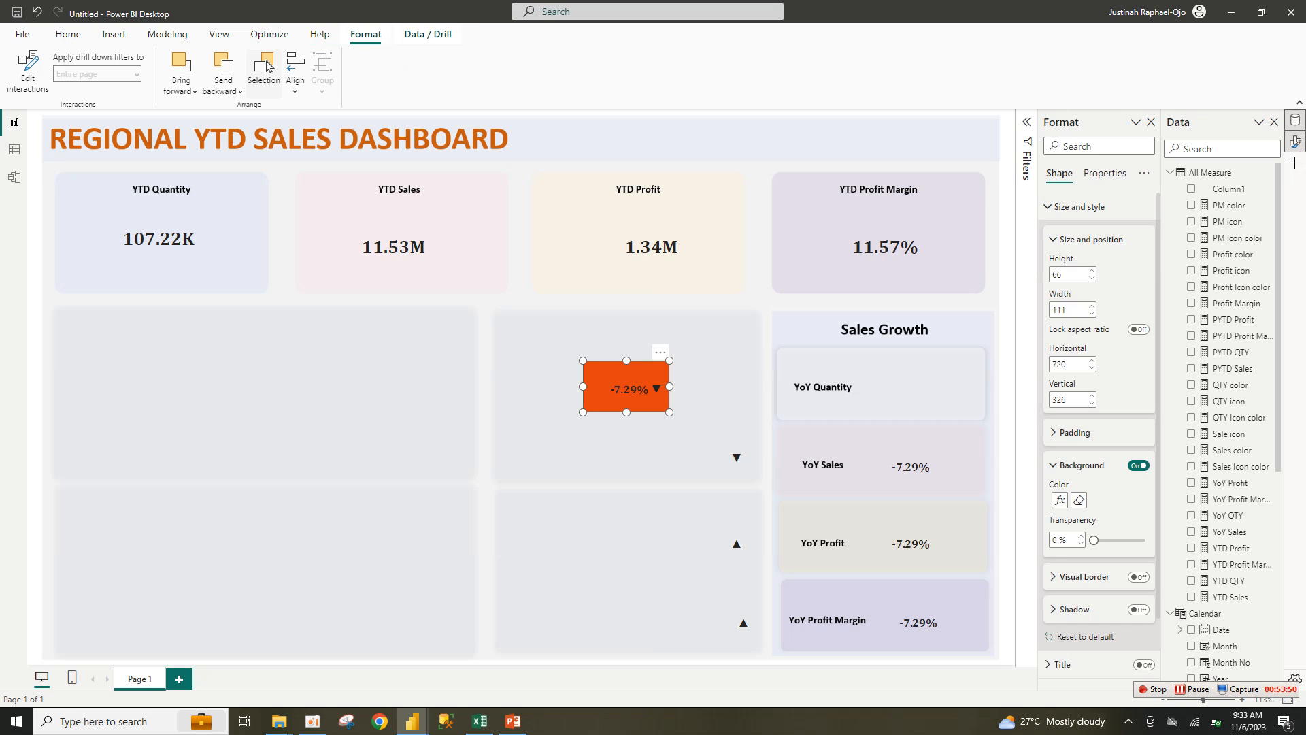
click(223, 86)
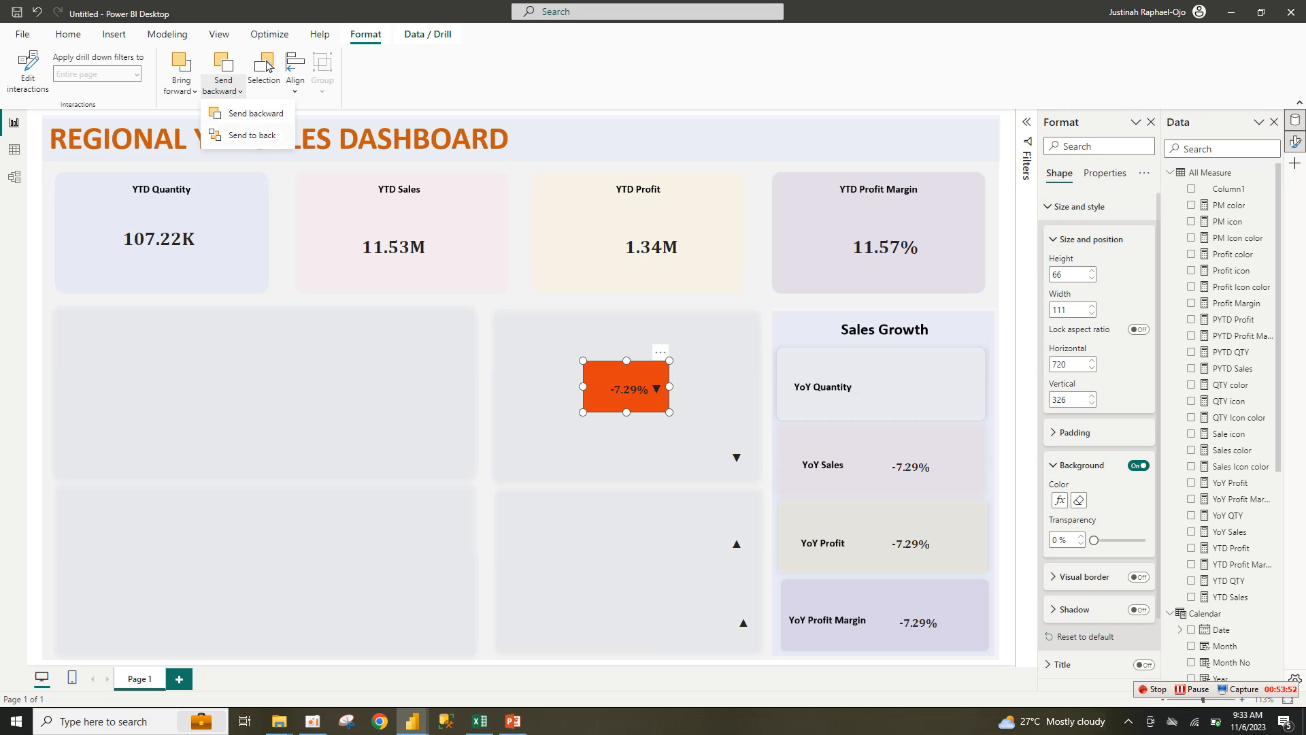
key(Return)
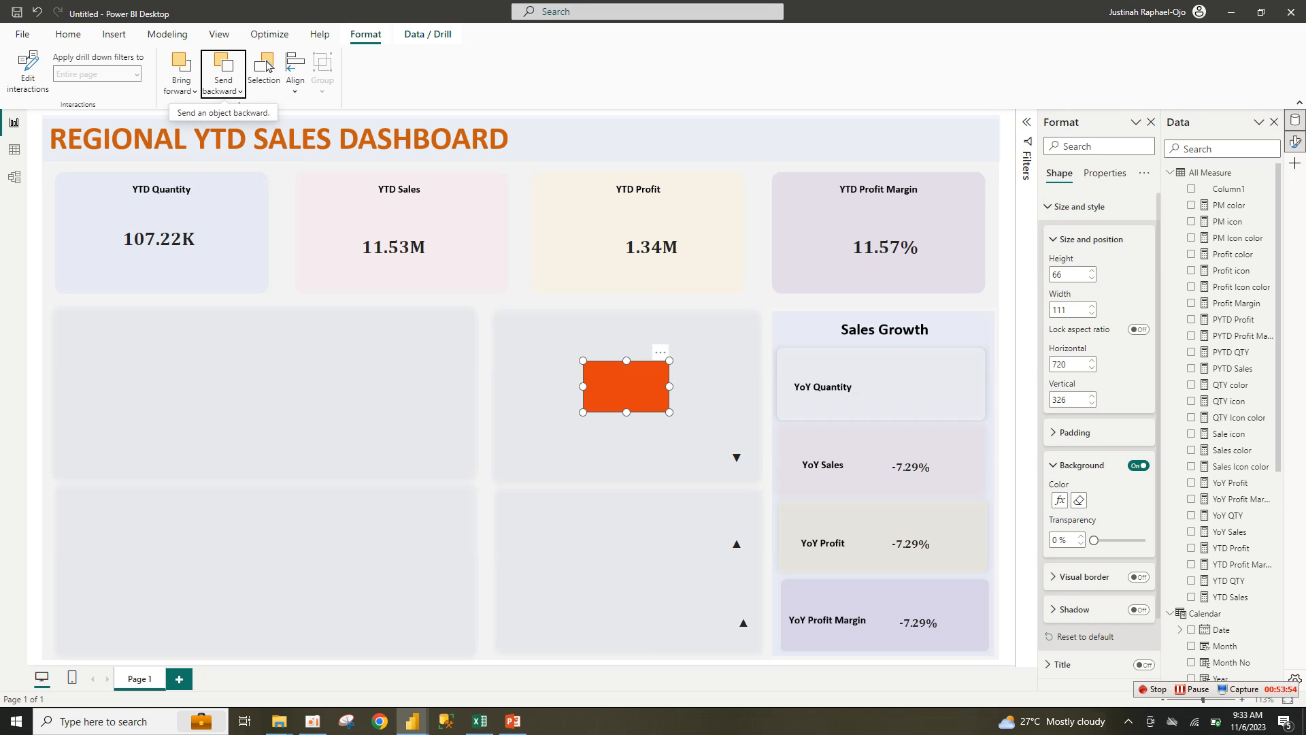
click(708, 408)
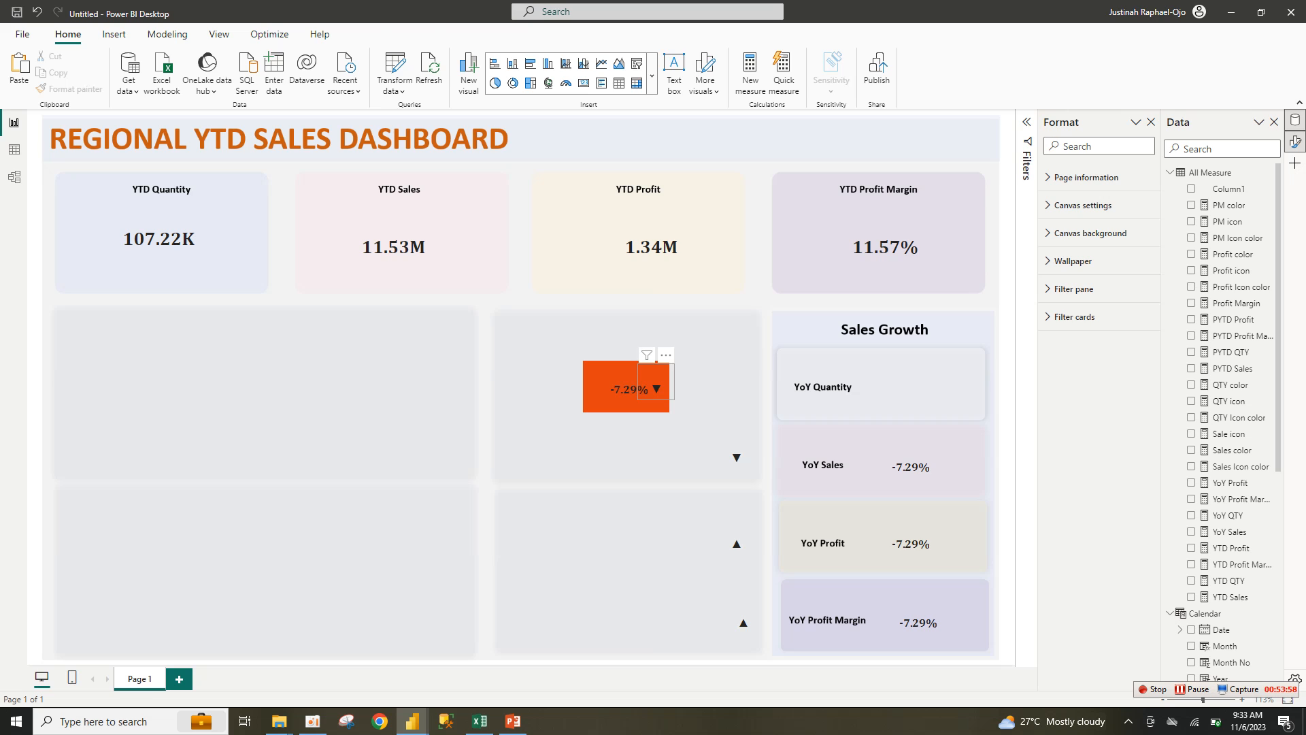
Step: Fine-tune the down-arrow card's position, nudging it slightly left
click(653, 381)
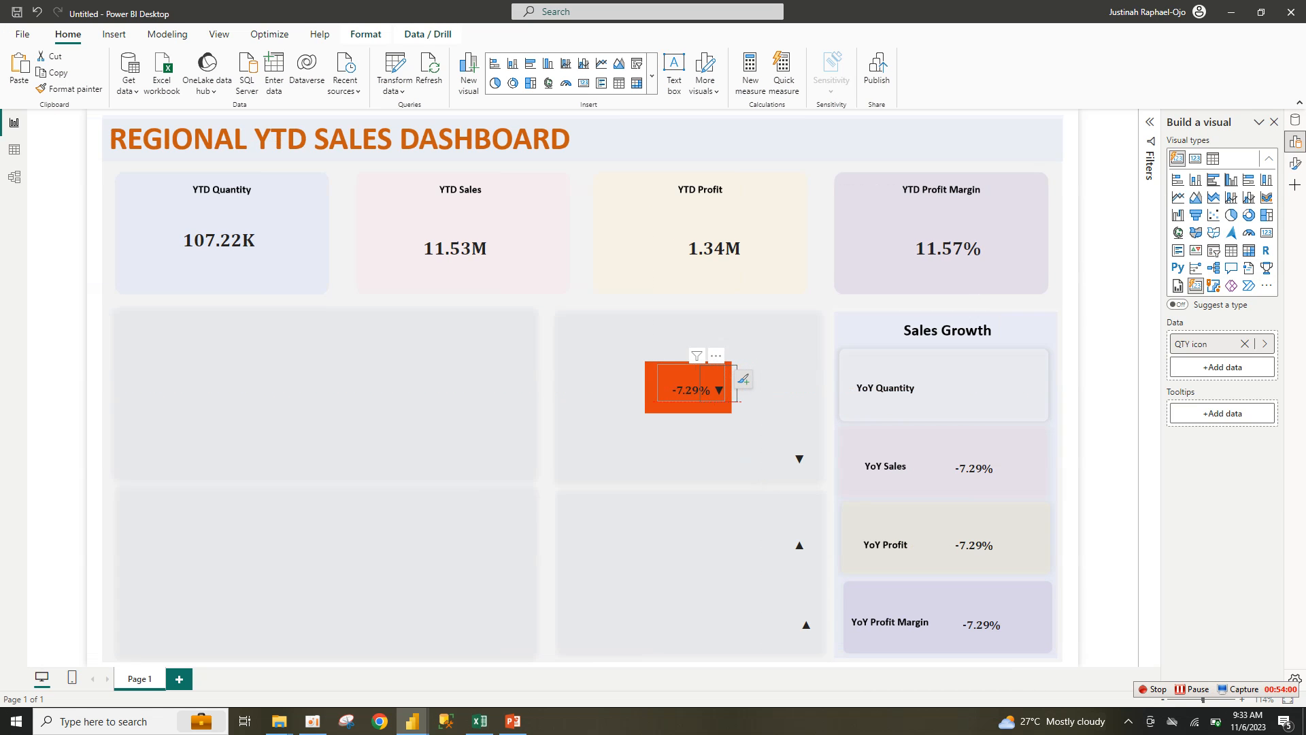
key(Left)
key(Right)
key(Down)
key(Up)
key(Left)
Step: Group the rectangle, -7.29% value and arrow, then move the group left
ctrl+click(677, 388)
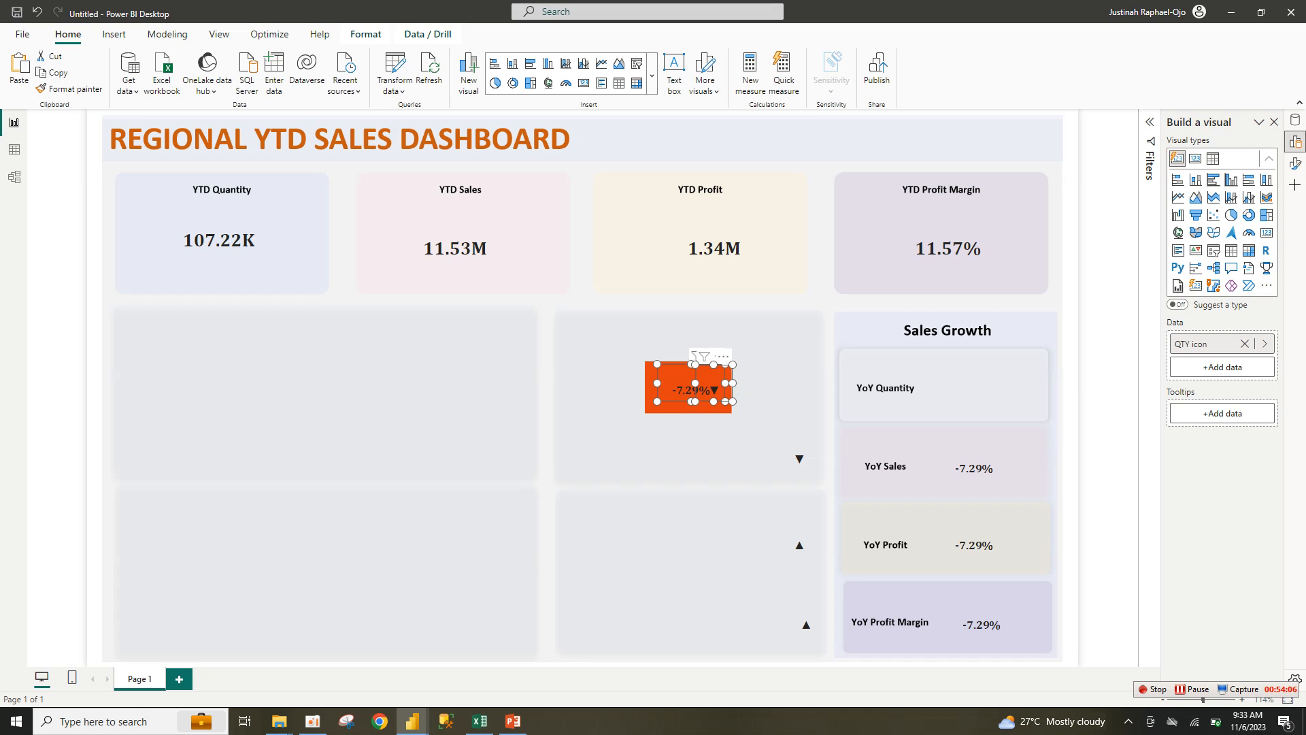
ctrl+click(668, 407)
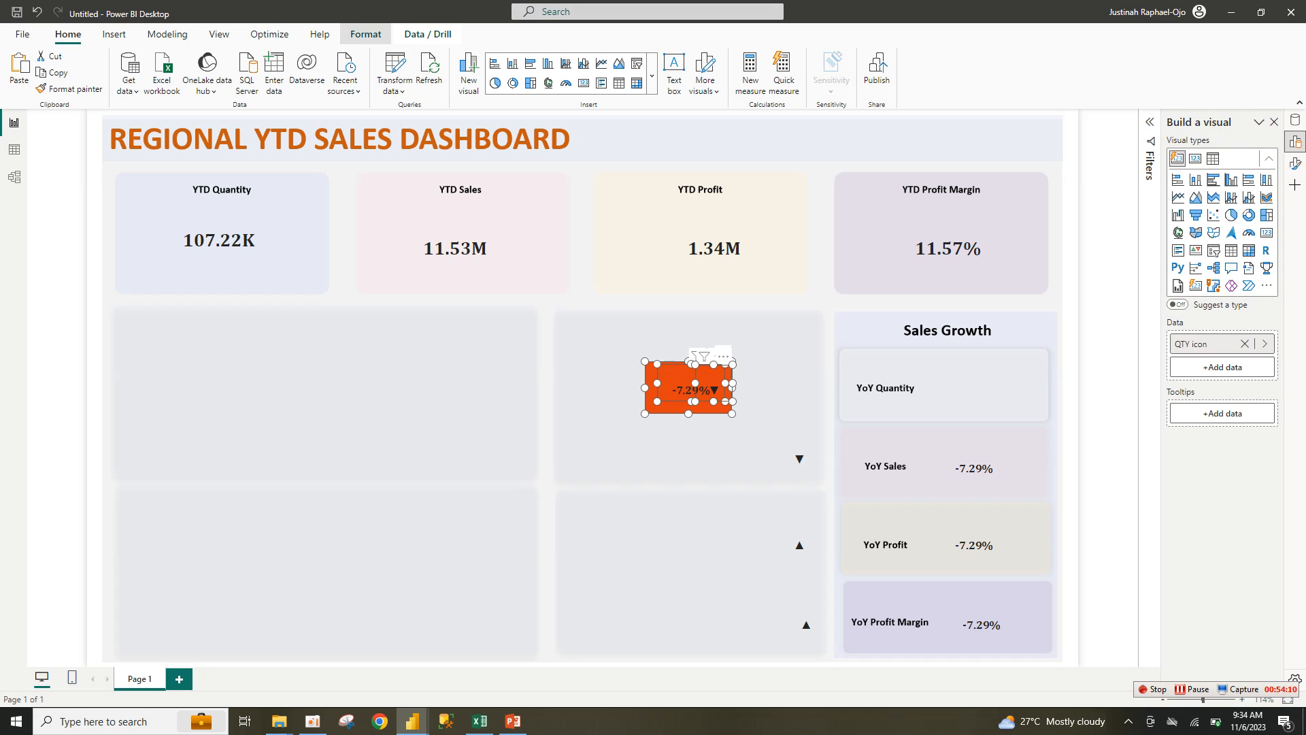
click(366, 34)
click(323, 80)
click(348, 114)
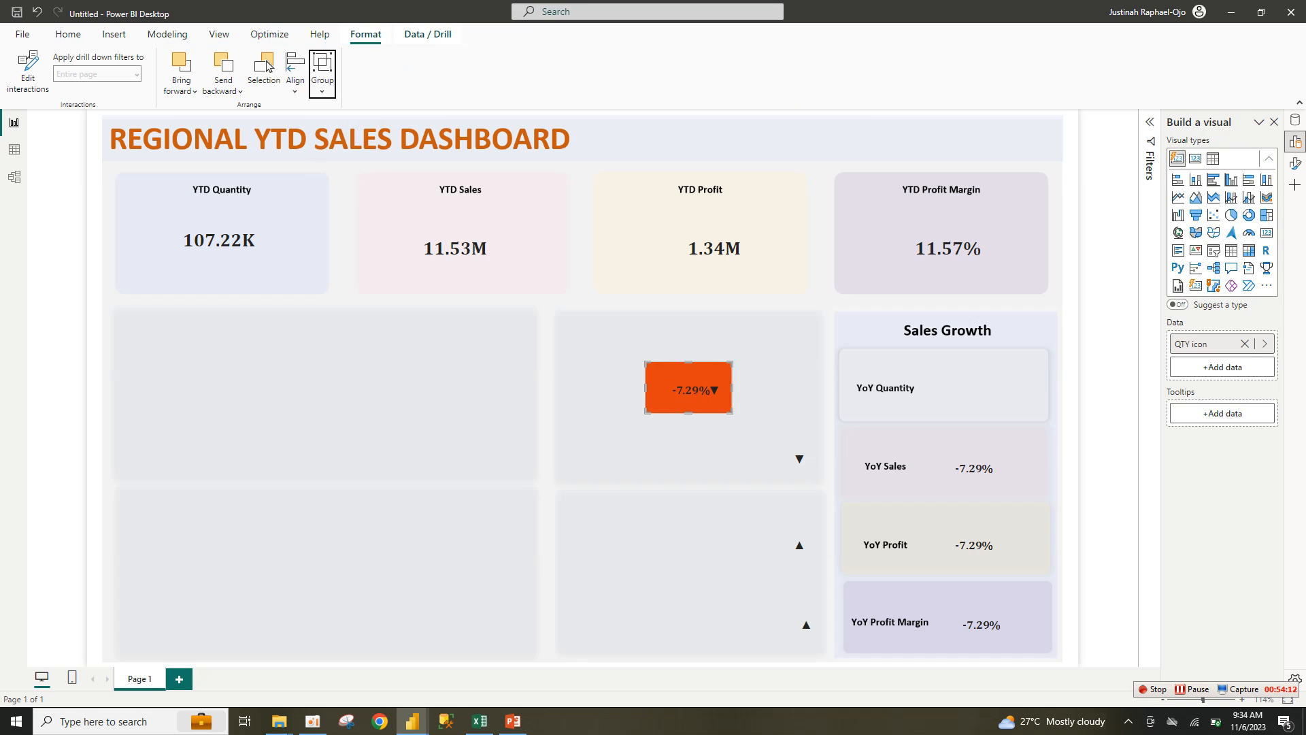
drag(688, 388, 627, 383)
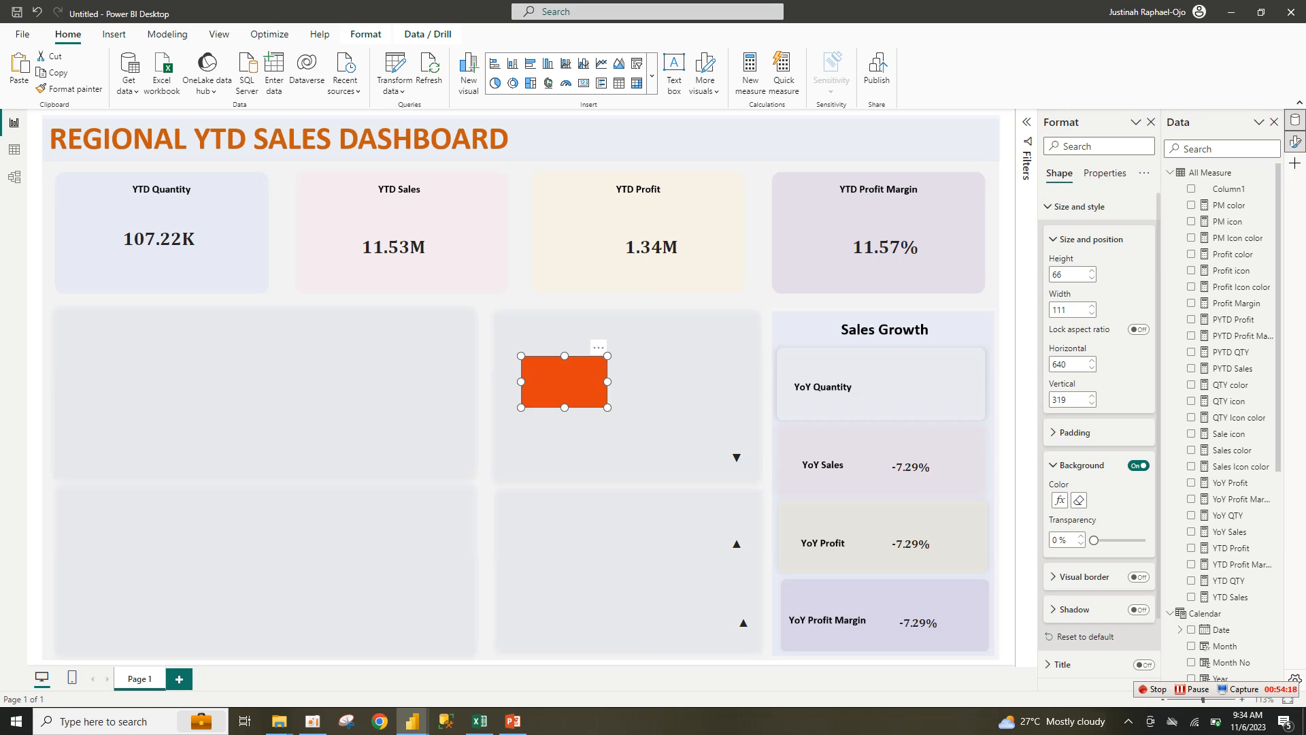
Step: Enlarge the arrow card's box and drag the -7.29% ▼ badge onto the YoY Quantity row
click(645, 429)
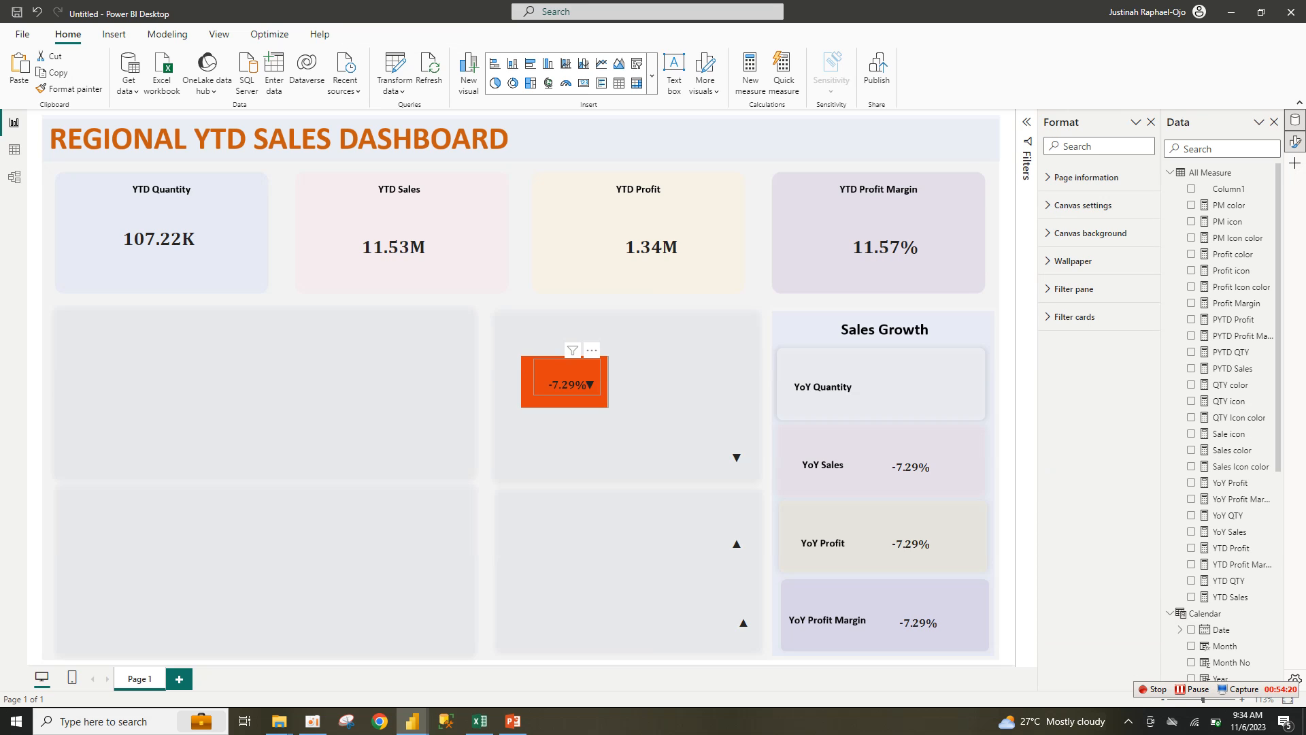
drag(564, 381, 629, 425)
click(625, 399)
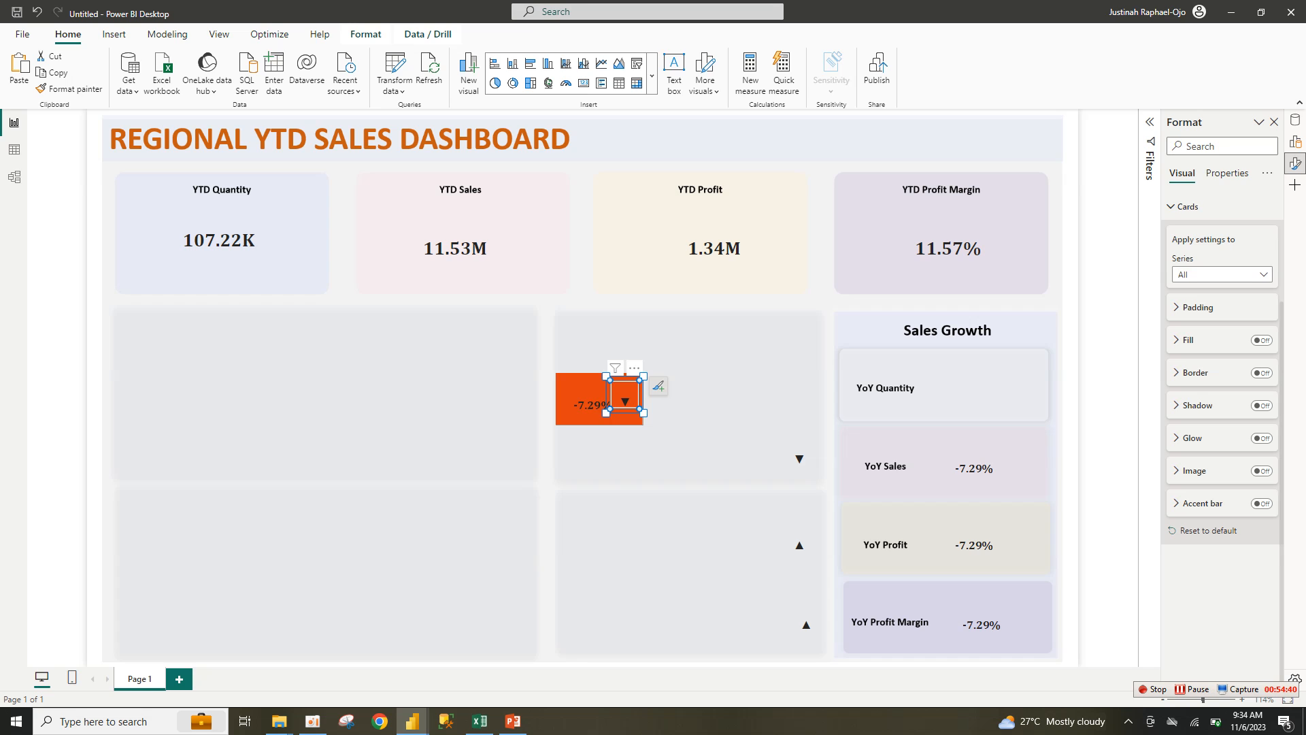
drag(644, 413, 839, 351)
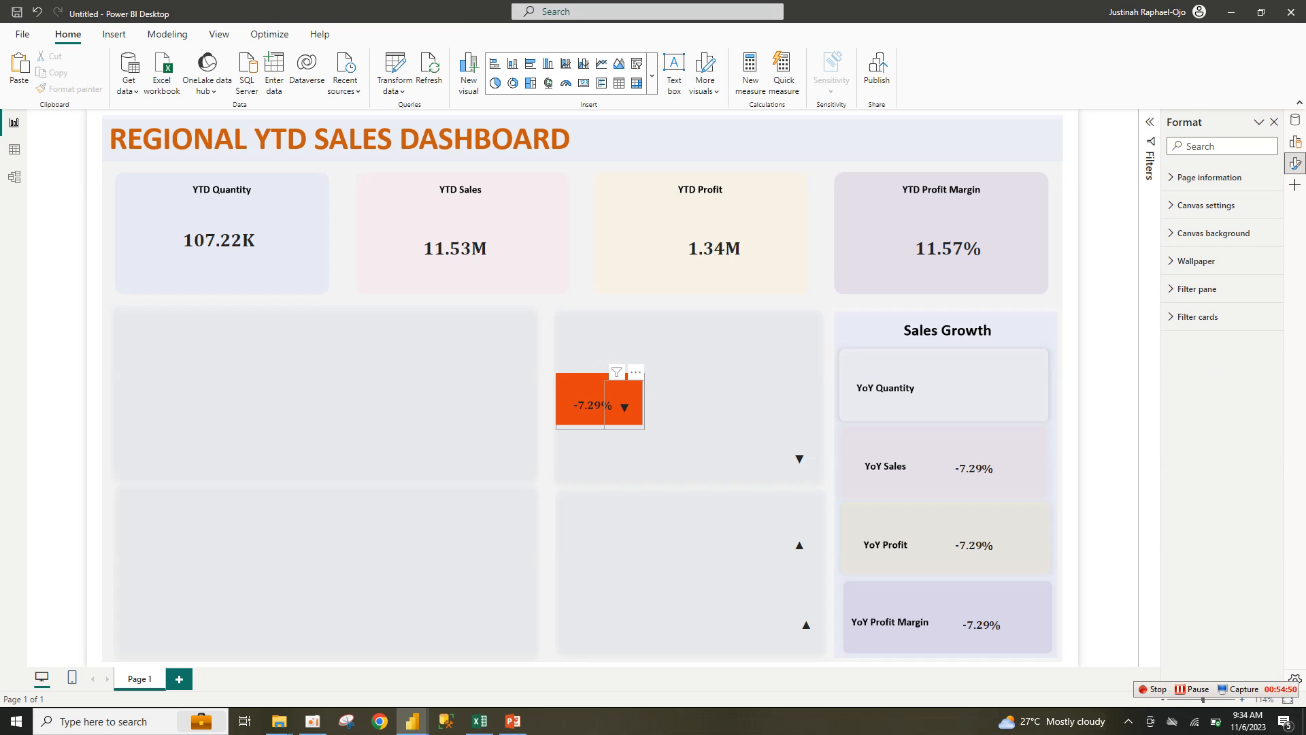
click(623, 407)
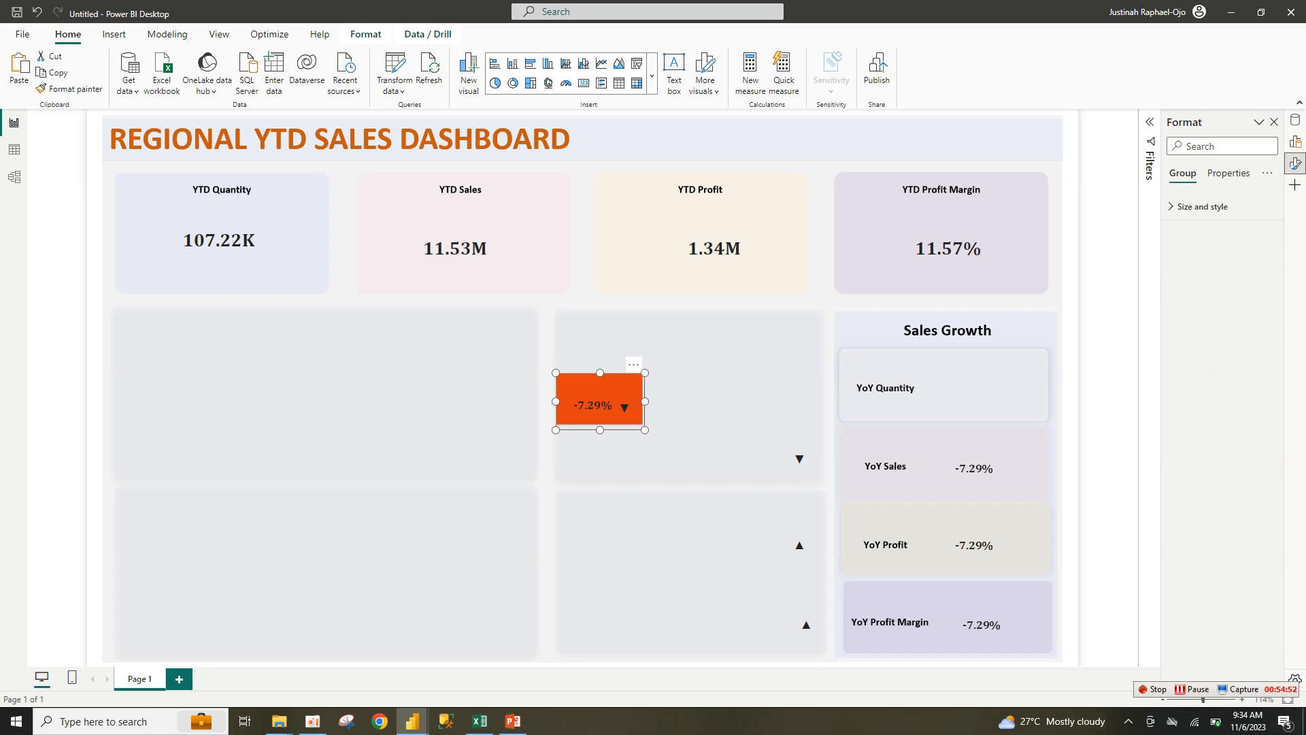
drag(624, 407, 1006, 393)
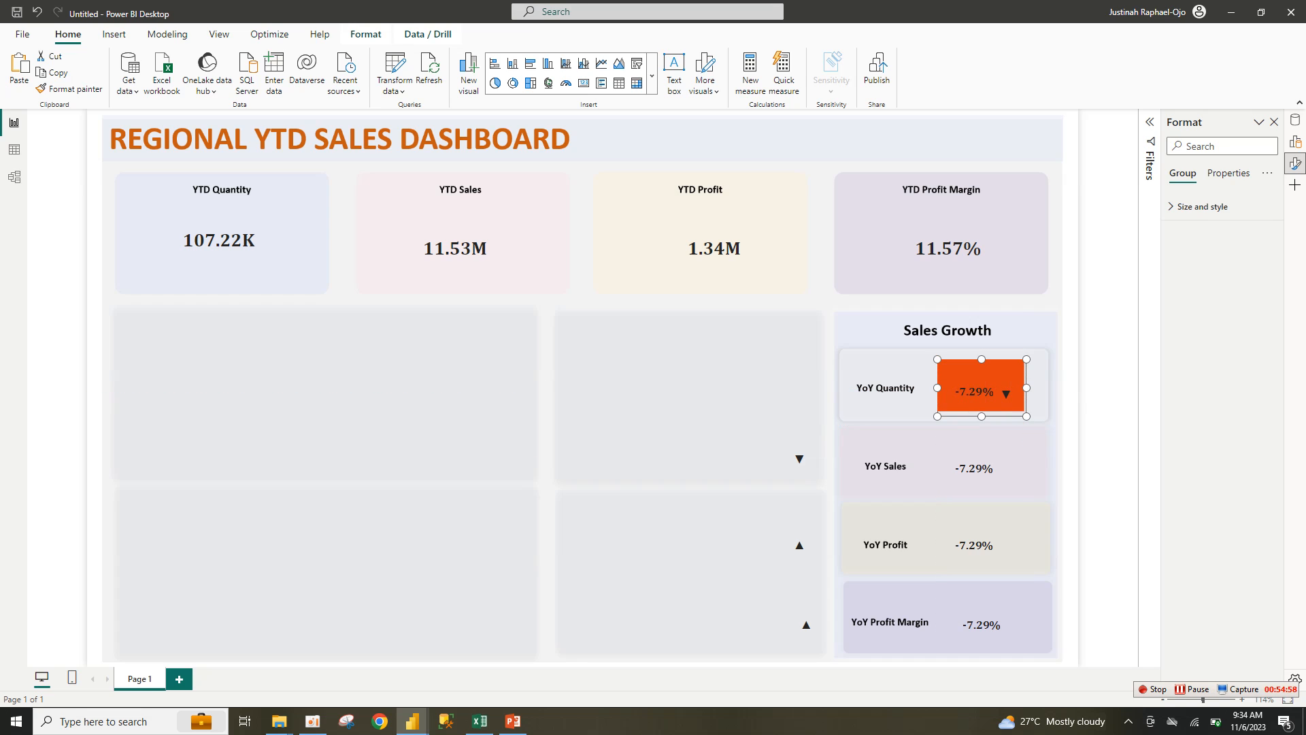
Step: Shrink the -7.29% value card inside the YoY Quantity badge group
click(1102, 400)
click(1006, 391)
click(1103, 397)
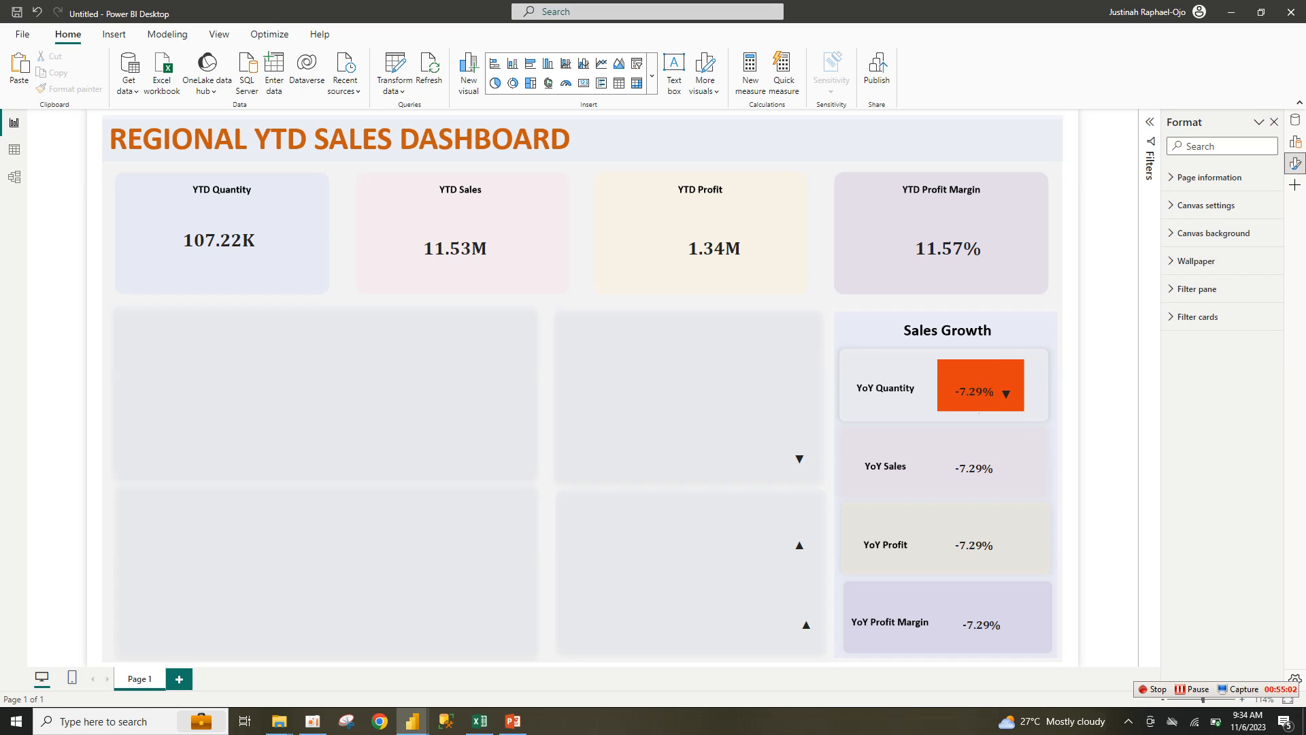
click(1006, 393)
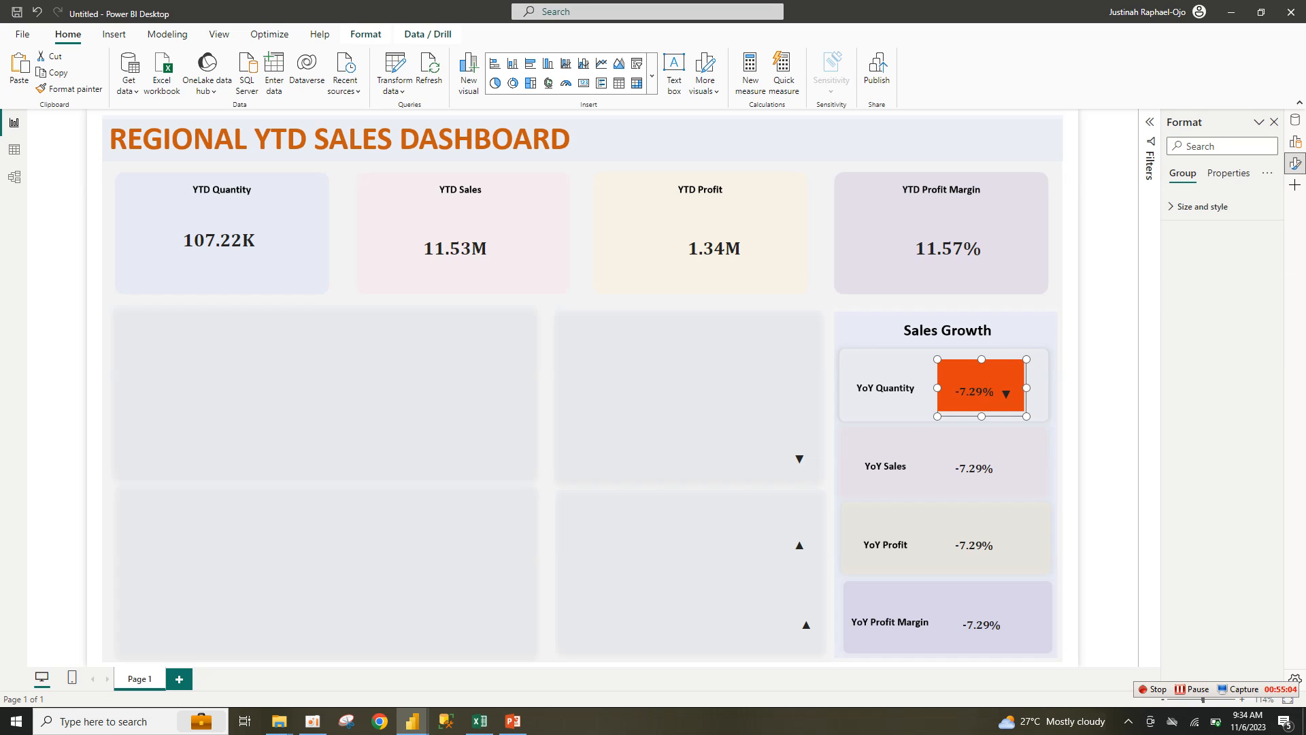
click(1103, 398)
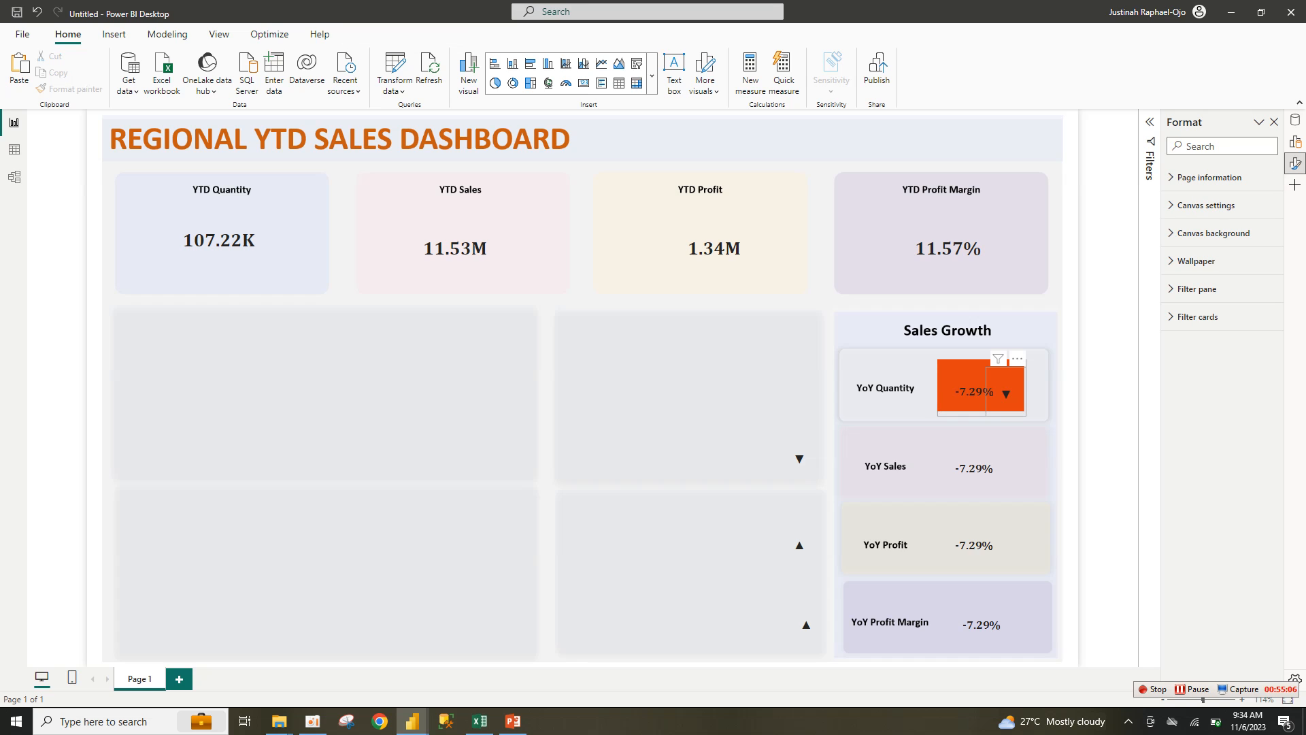
click(1006, 392)
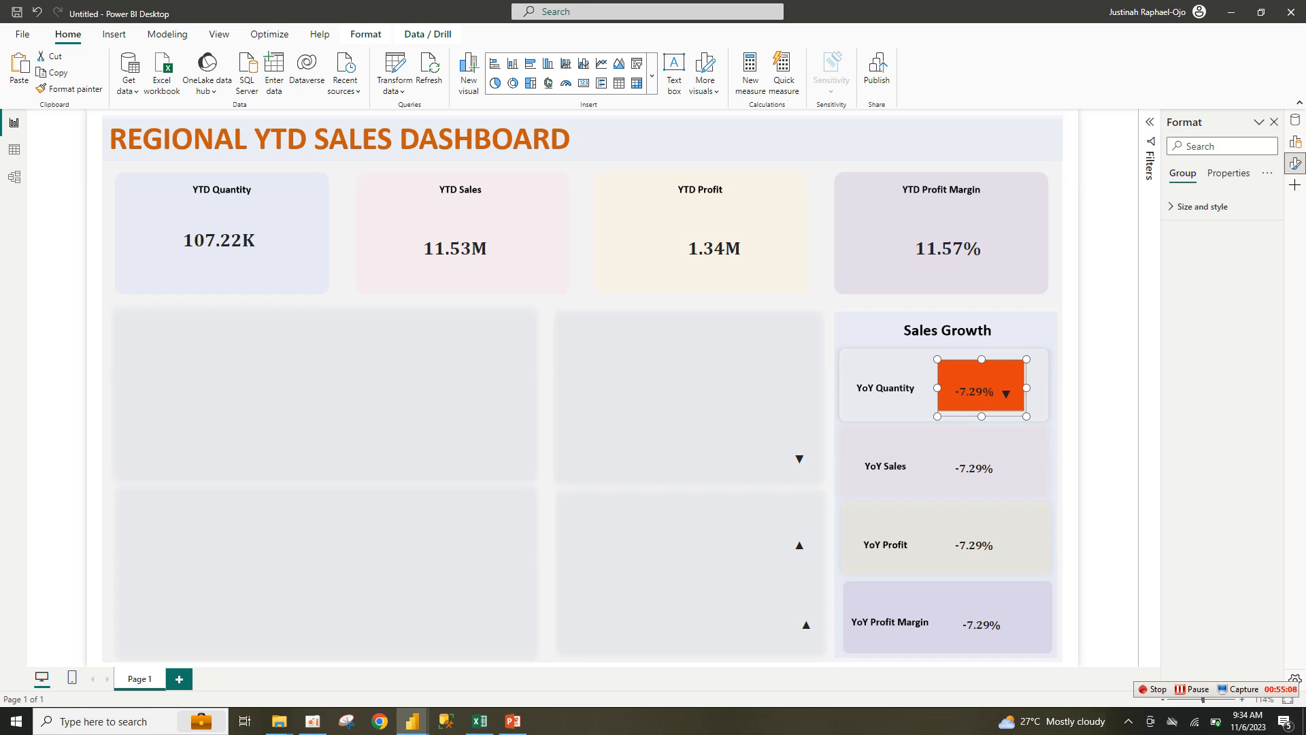
click(1006, 393)
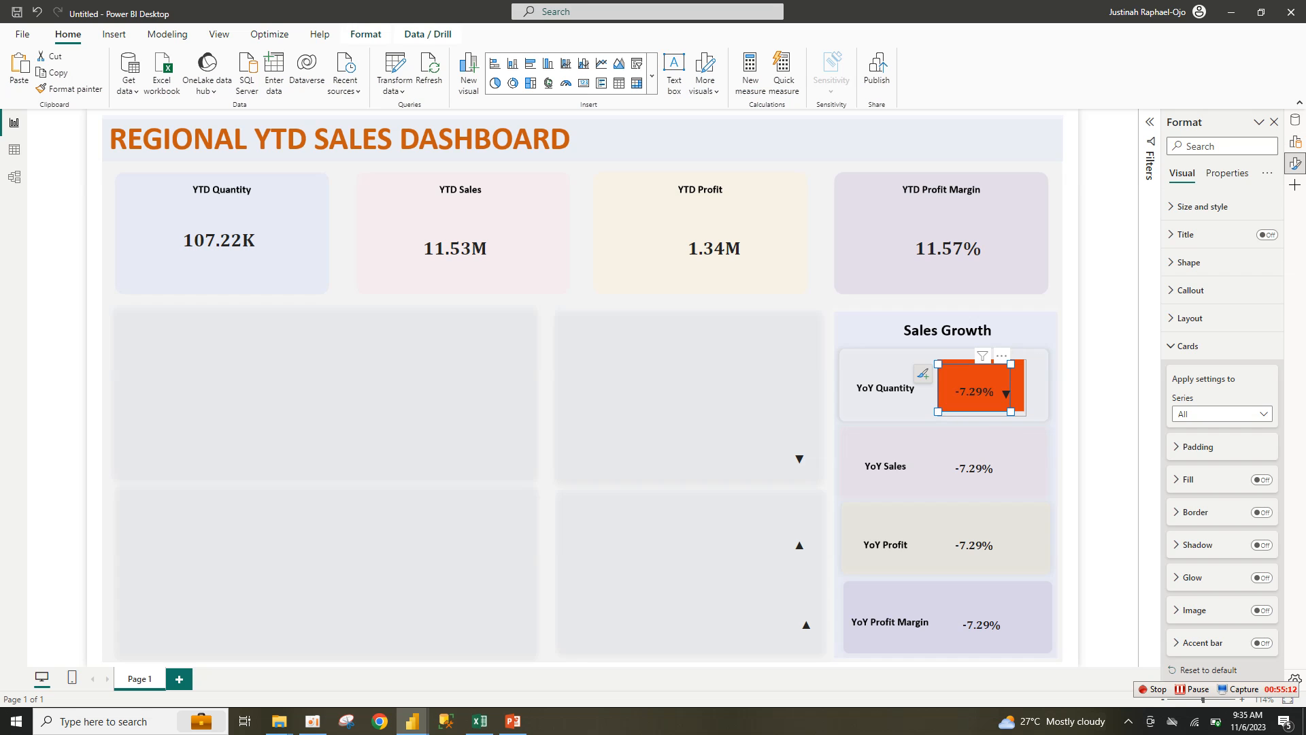
drag(938, 411, 1042, 415)
Step: Nudge the YoY Quantity orange block sideways into place
click(966, 406)
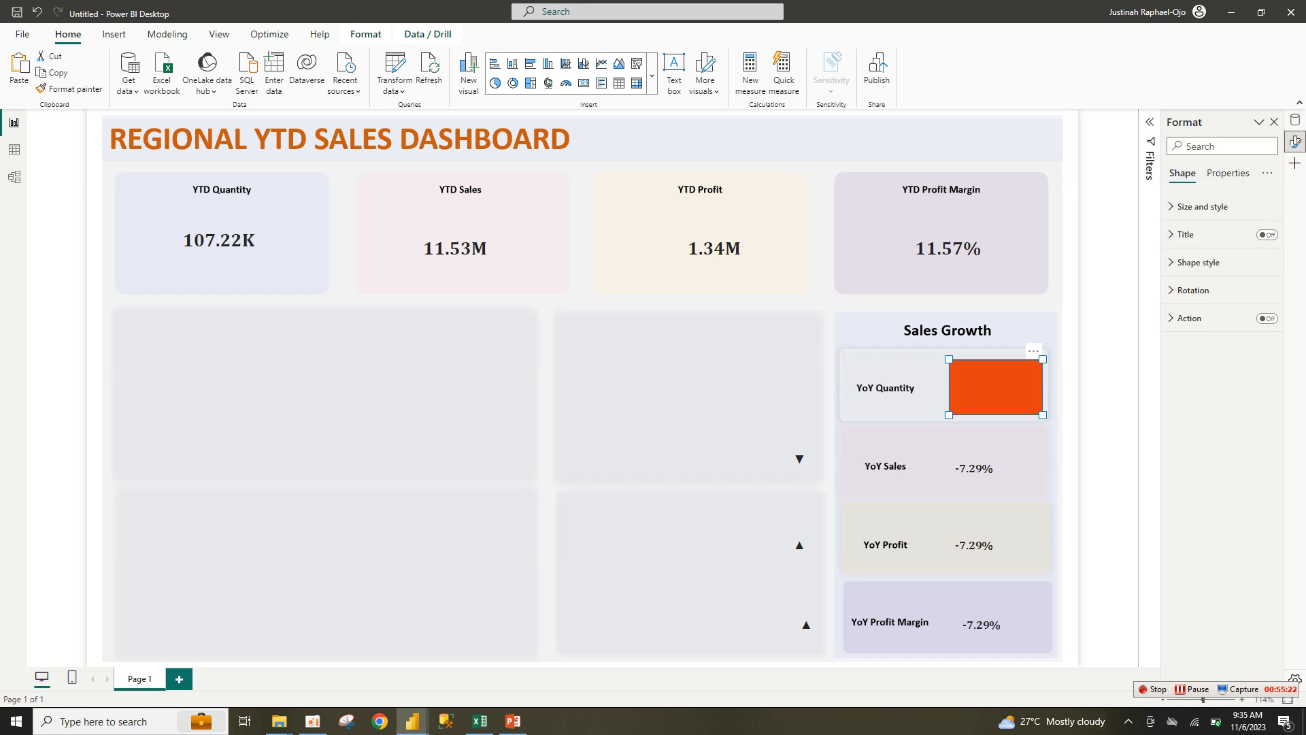
key(Escape)
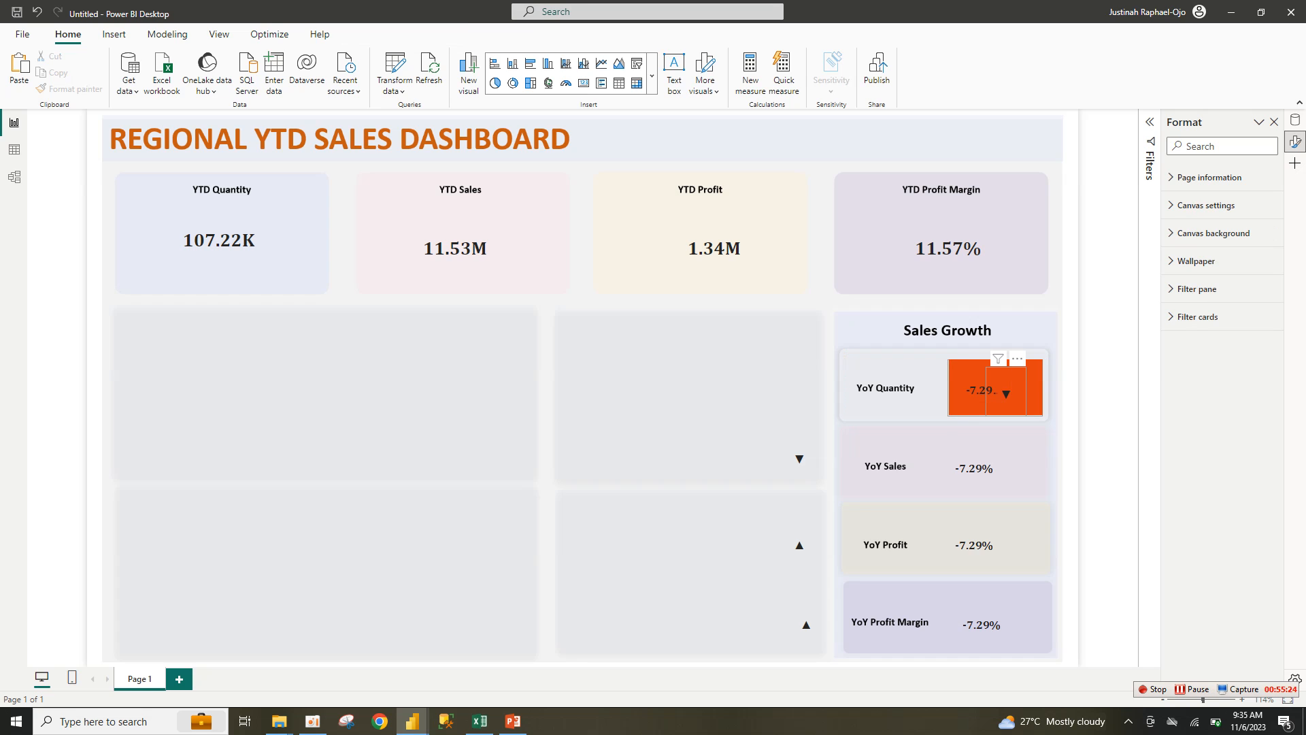
mouse_move(1006, 392)
mouse_down()
mouse_move(1032, 387)
mouse_move(997, 391)
mouse_up()
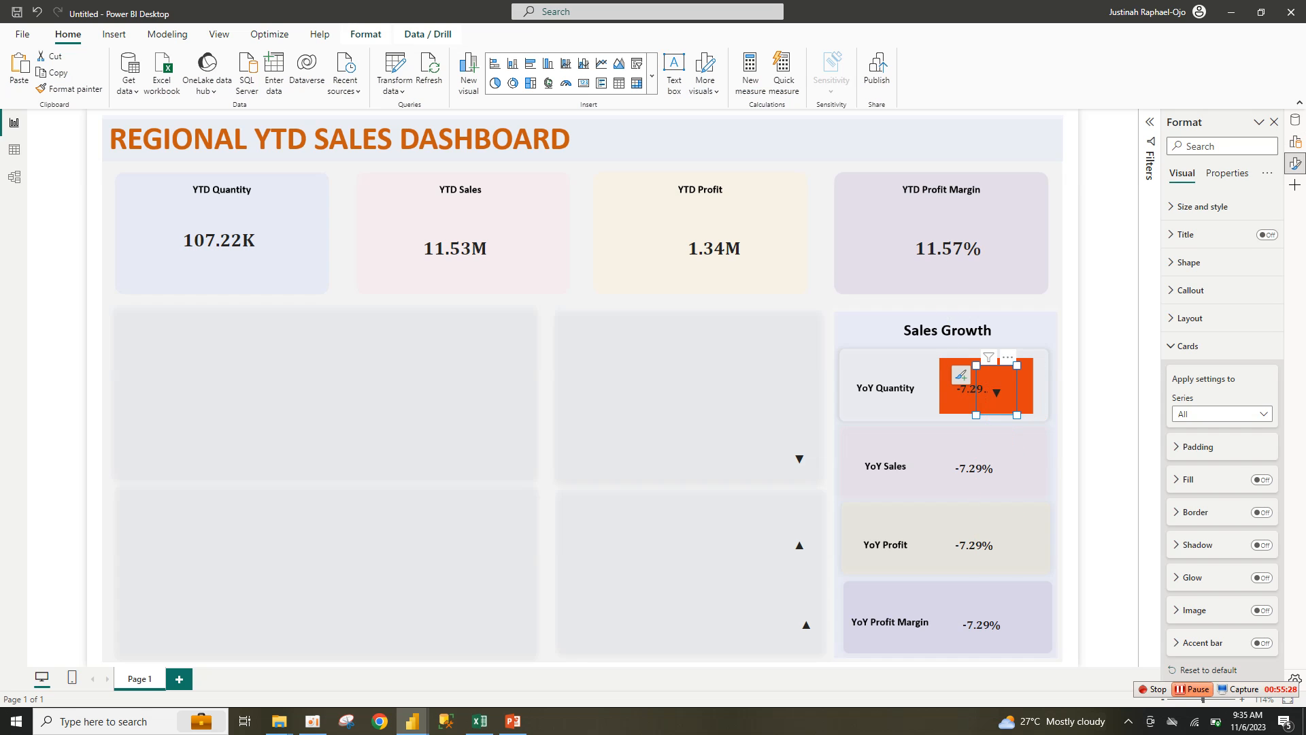
click(1193, 689)
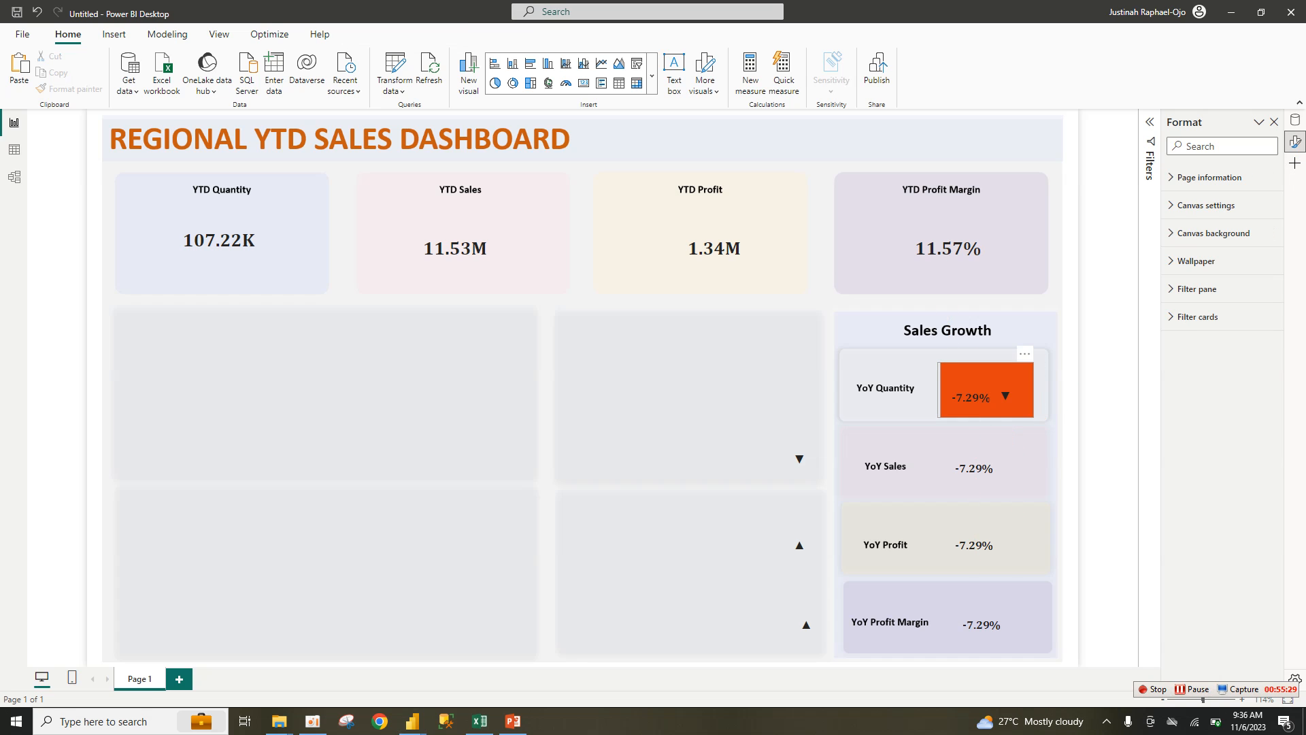
click(996, 391)
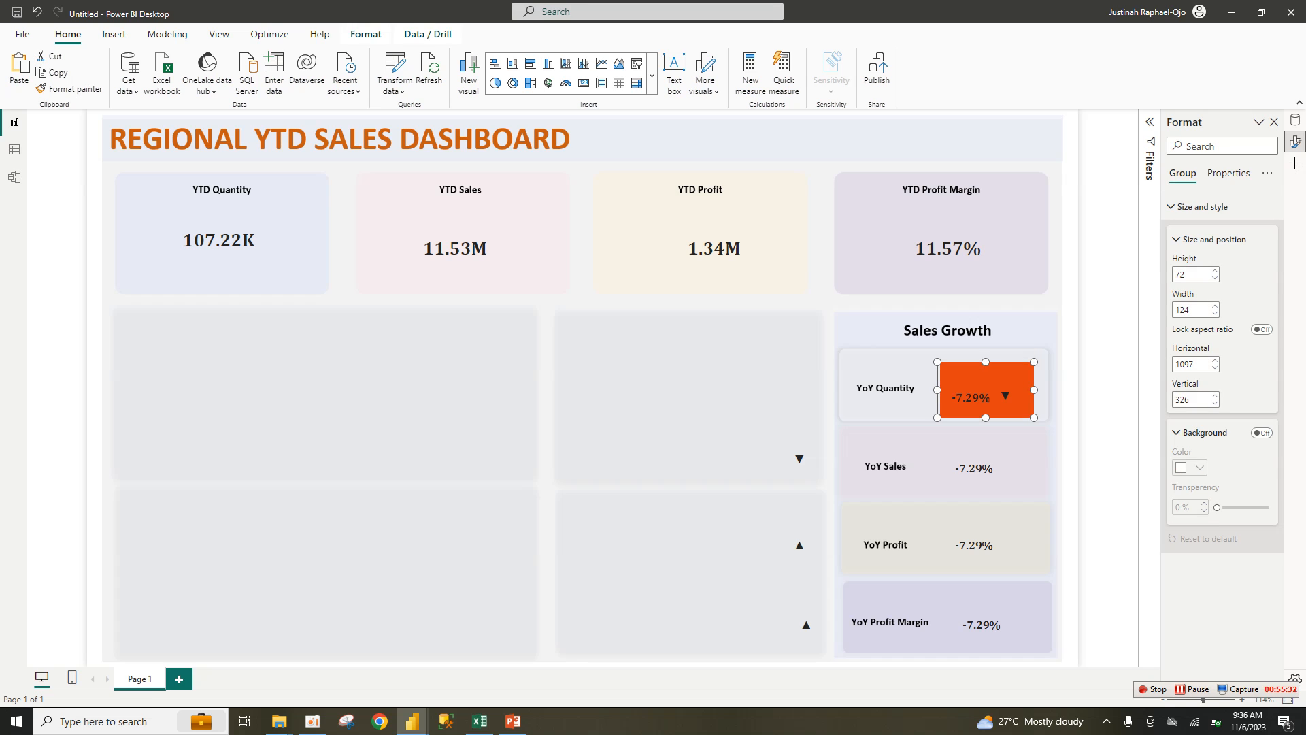
click(1105, 392)
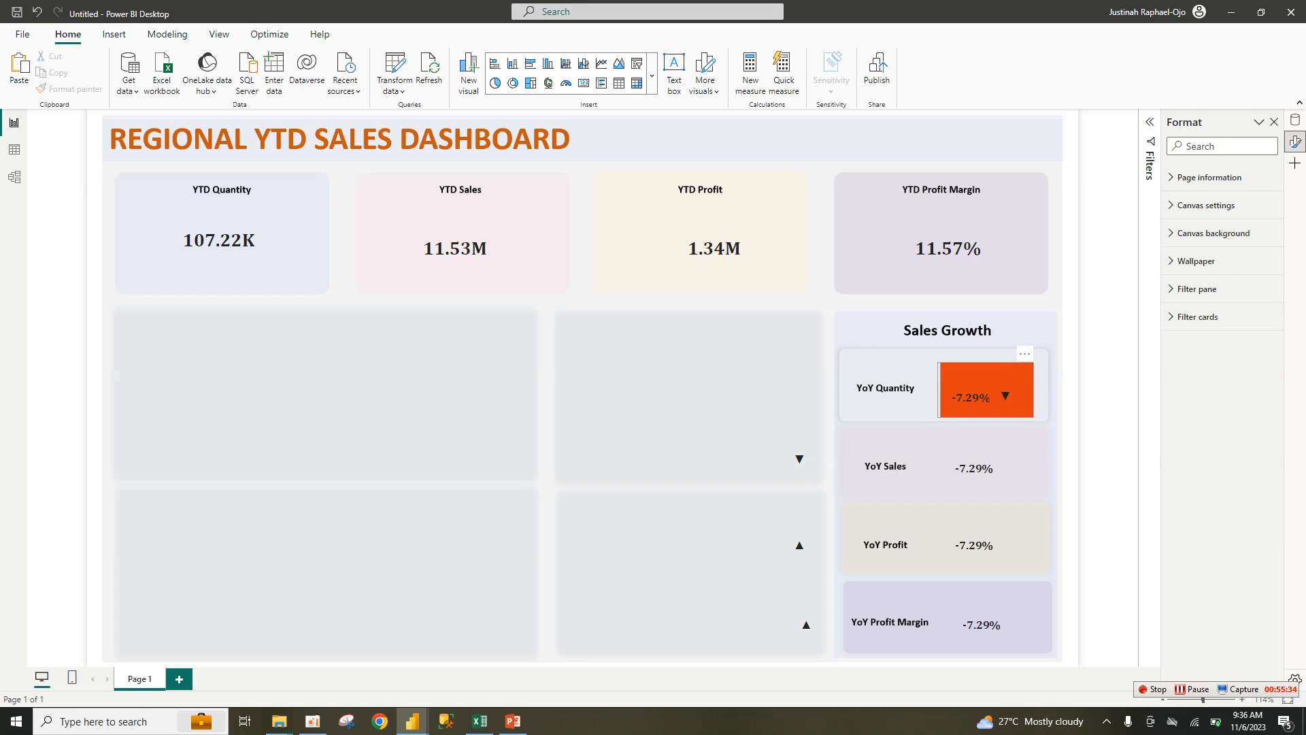
Step: Paste a duplicate of the orange rectangle and shift the YoY Quantity group slightly left
click(996, 385)
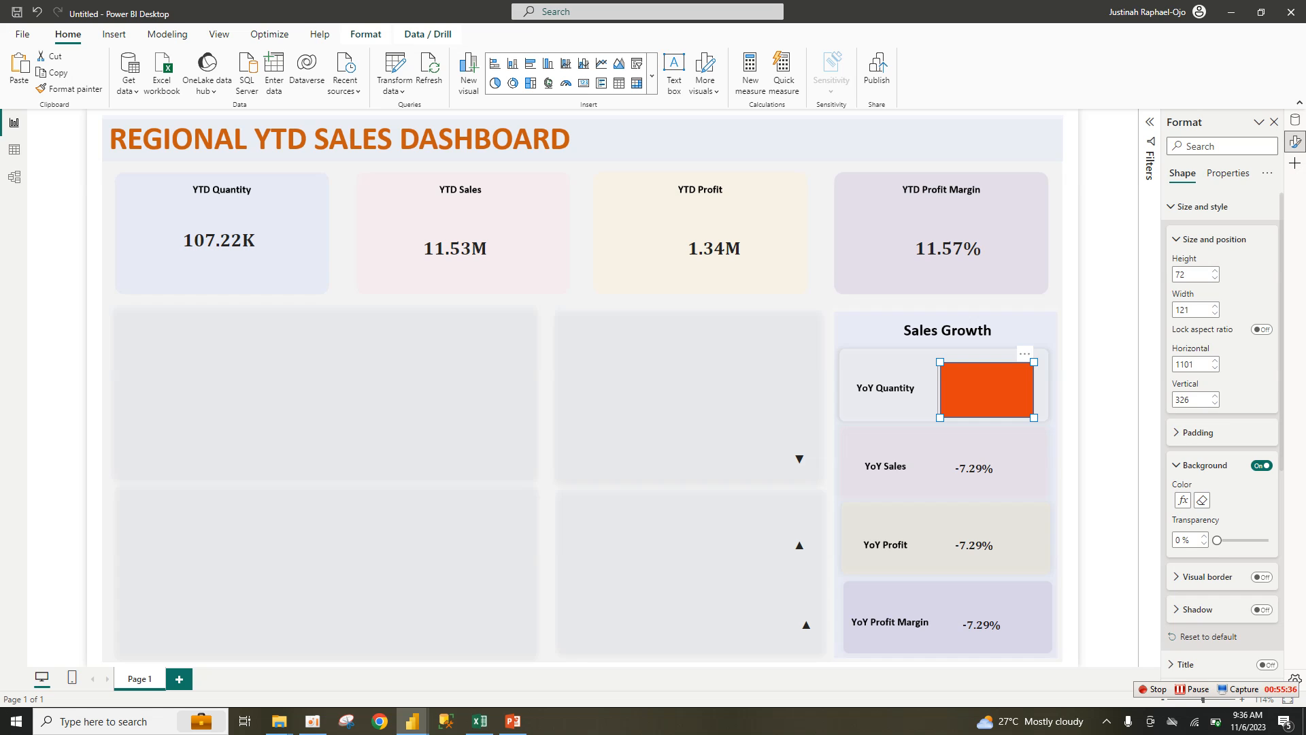
key(ctrl+v)
mouse_move(996, 385)
mouse_down()
mouse_move(984, 417)
mouse_move(488, 253)
mouse_move(988, 387)
mouse_up()
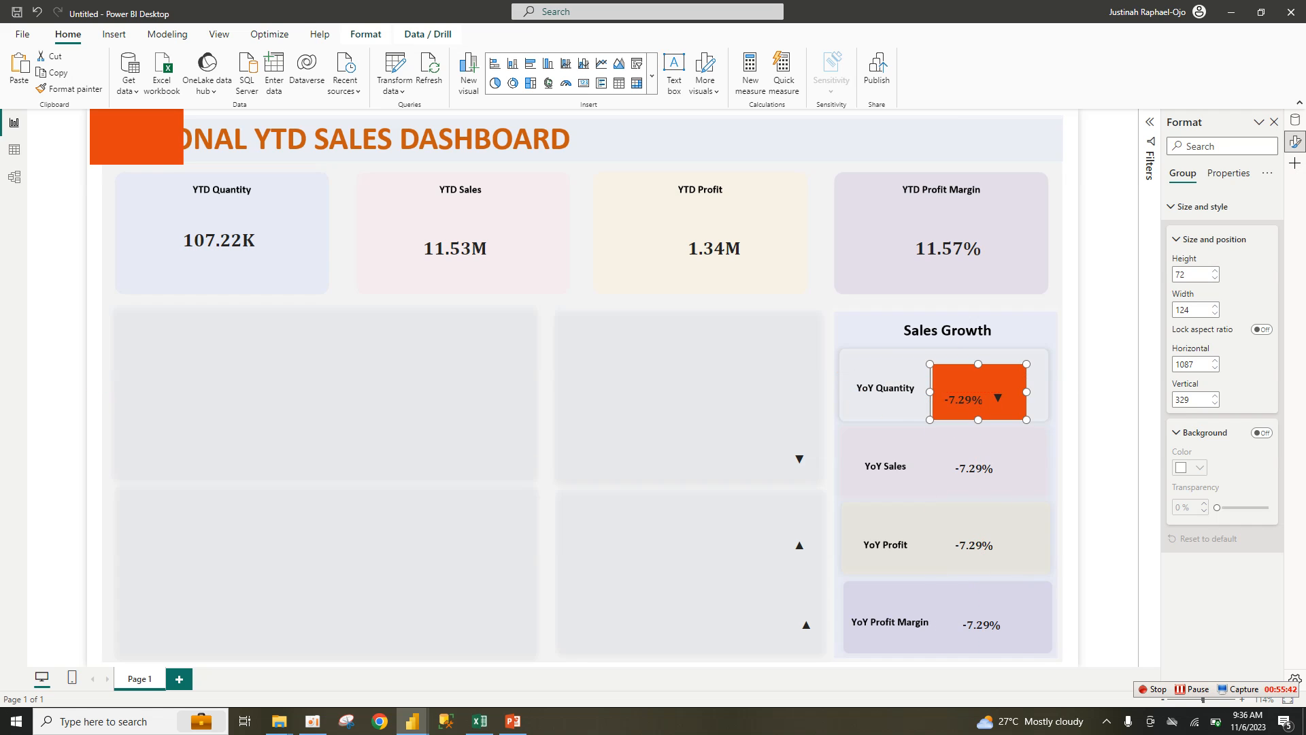
Step: Move the copied orange rectangle onto the grey panel and shorten it to height 47
click(139, 138)
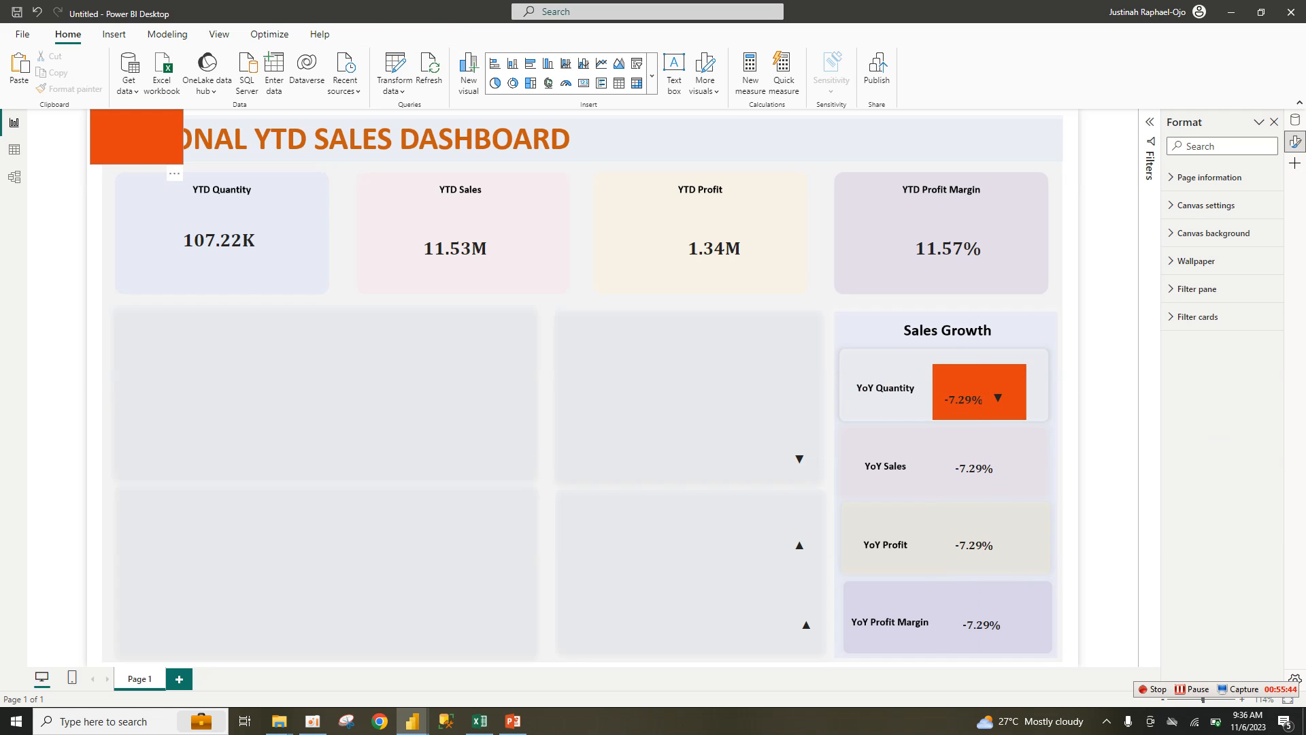
drag(139, 139, 351, 396)
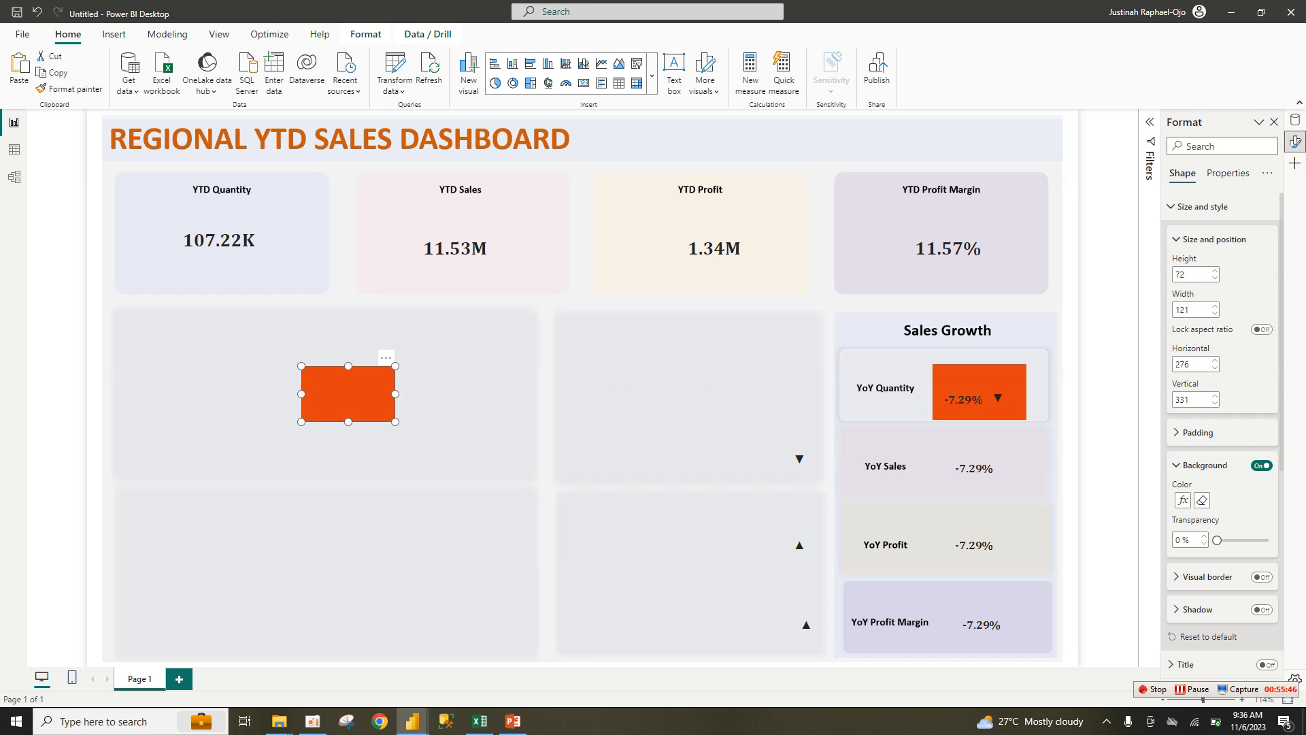
click(353, 449)
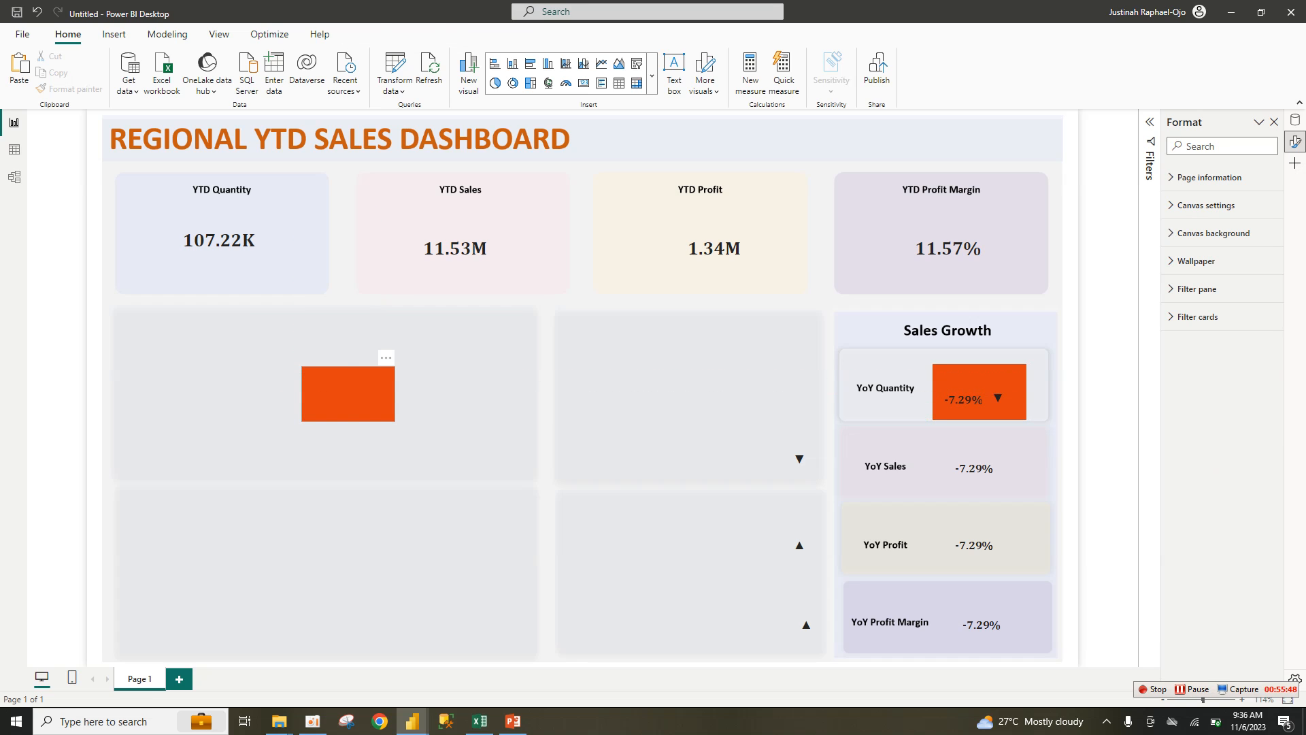
click(350, 396)
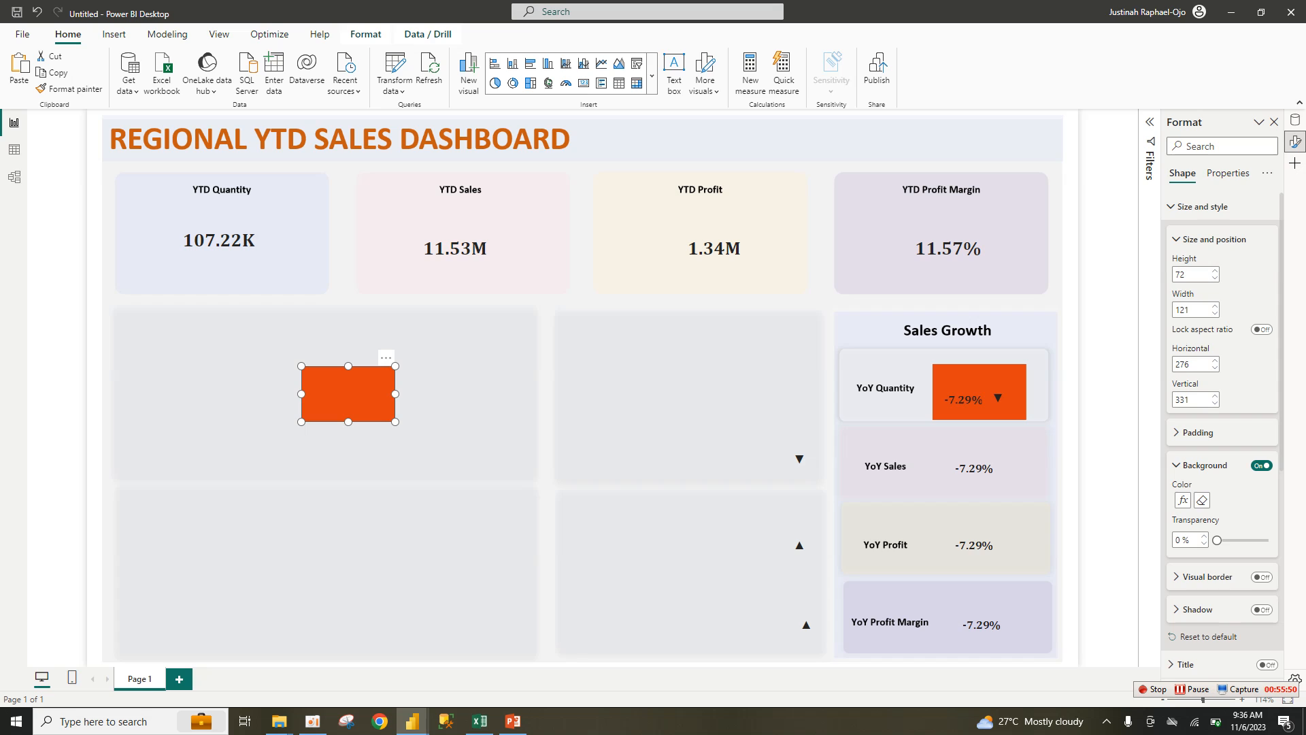
drag(348, 421, 348, 402)
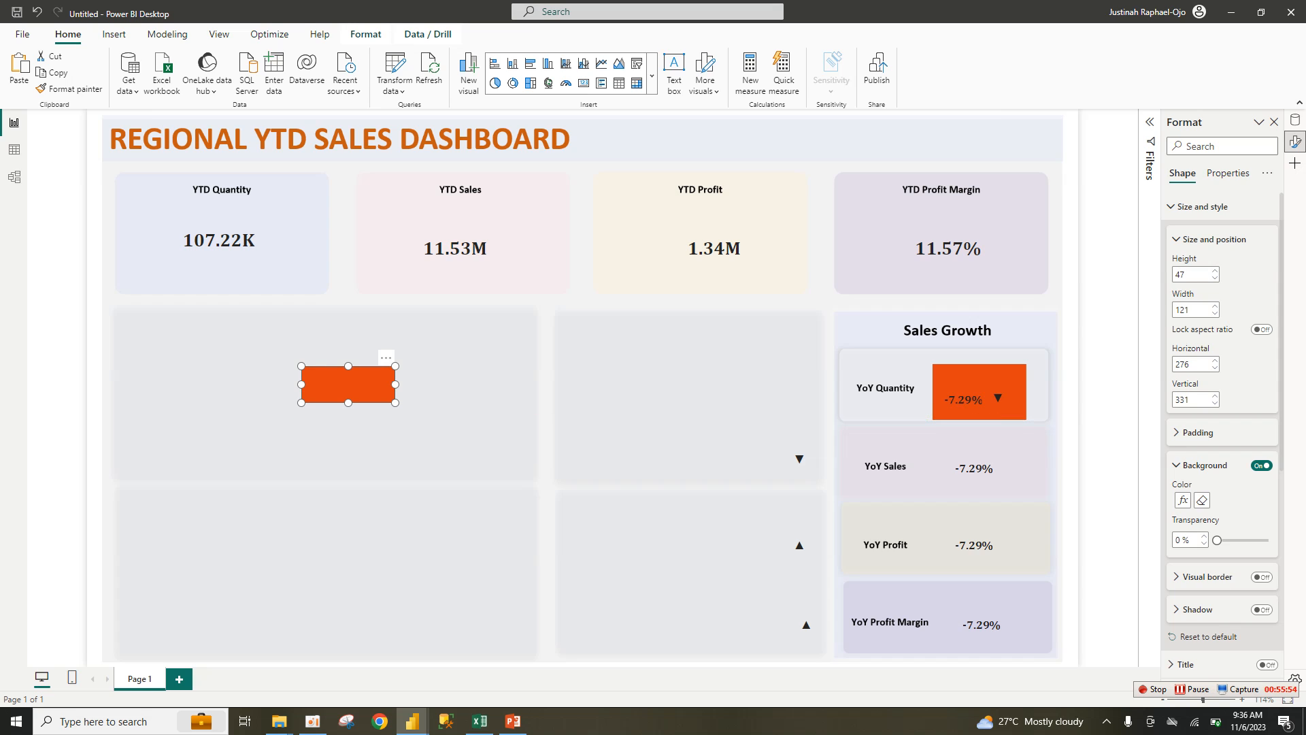
Step: Lower the YoY Quantity rectangle's top edge, nudge its group down, and reselect the copy's background colour
click(999, 398)
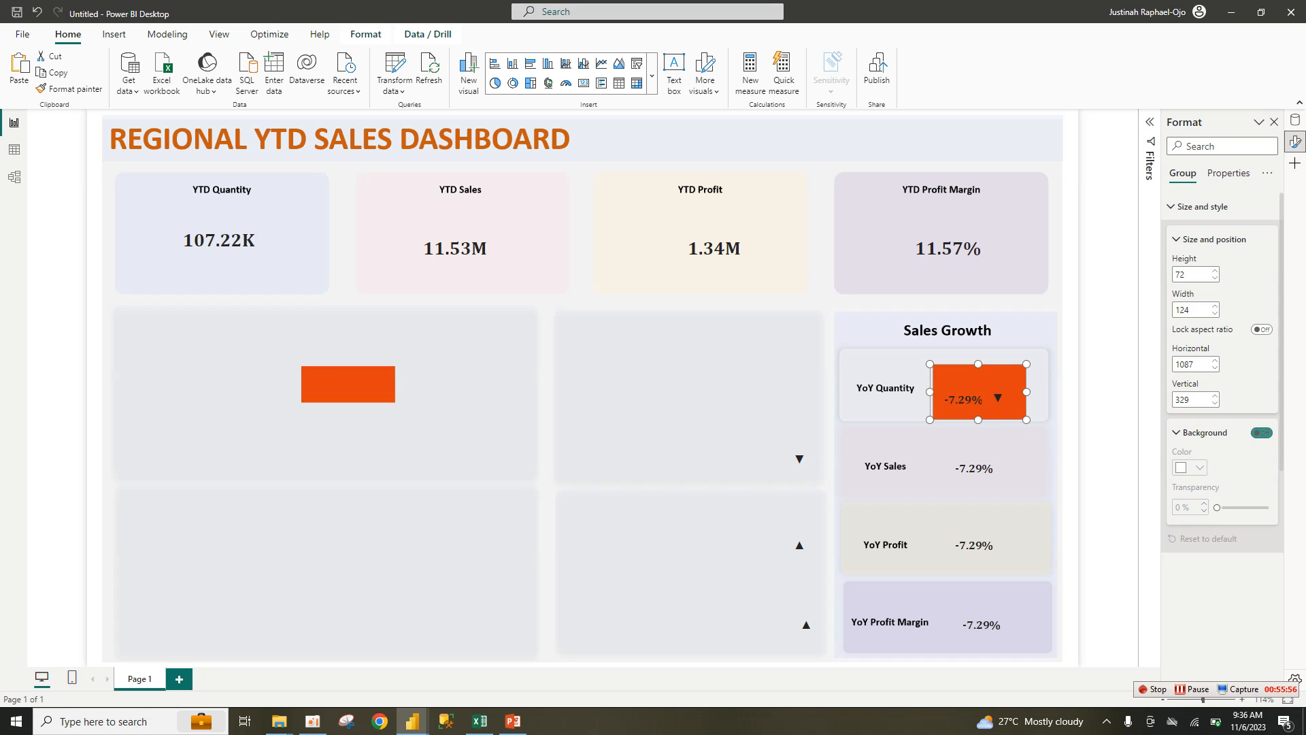
click(979, 378)
drag(980, 364, 982, 386)
click(1038, 397)
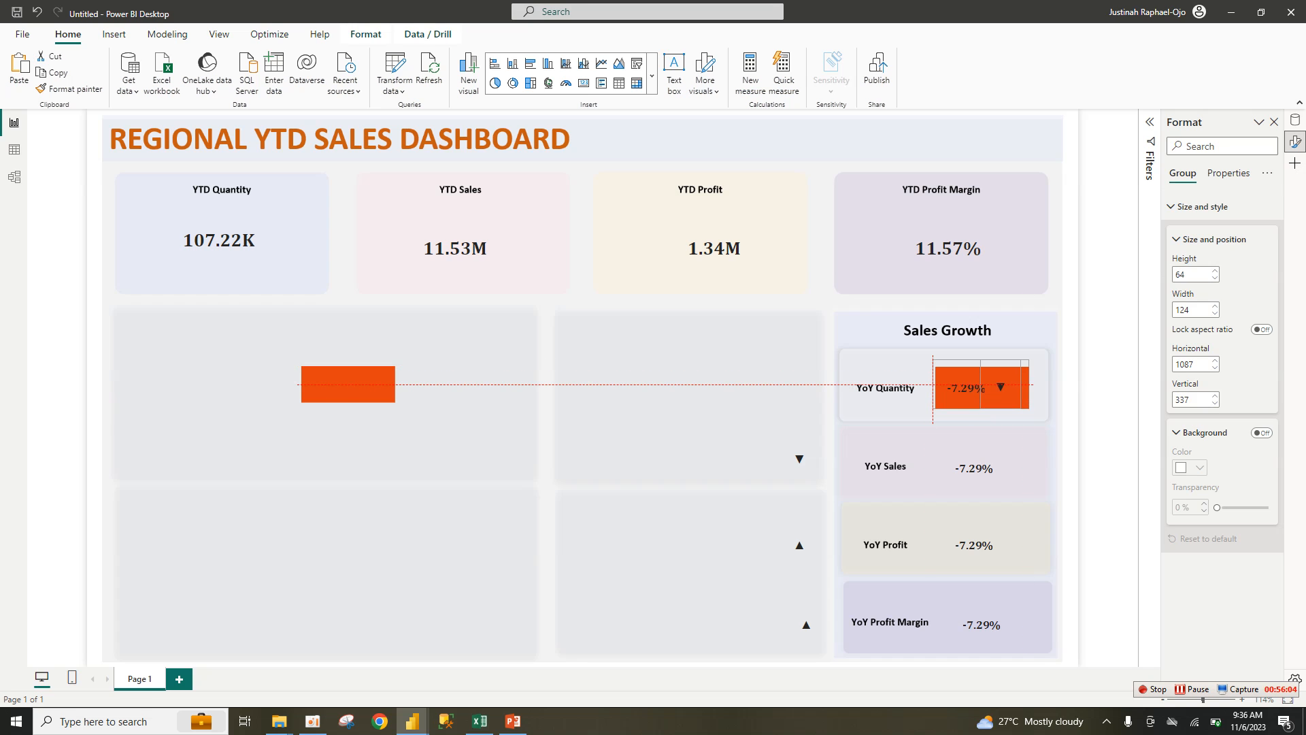
click(1039, 393)
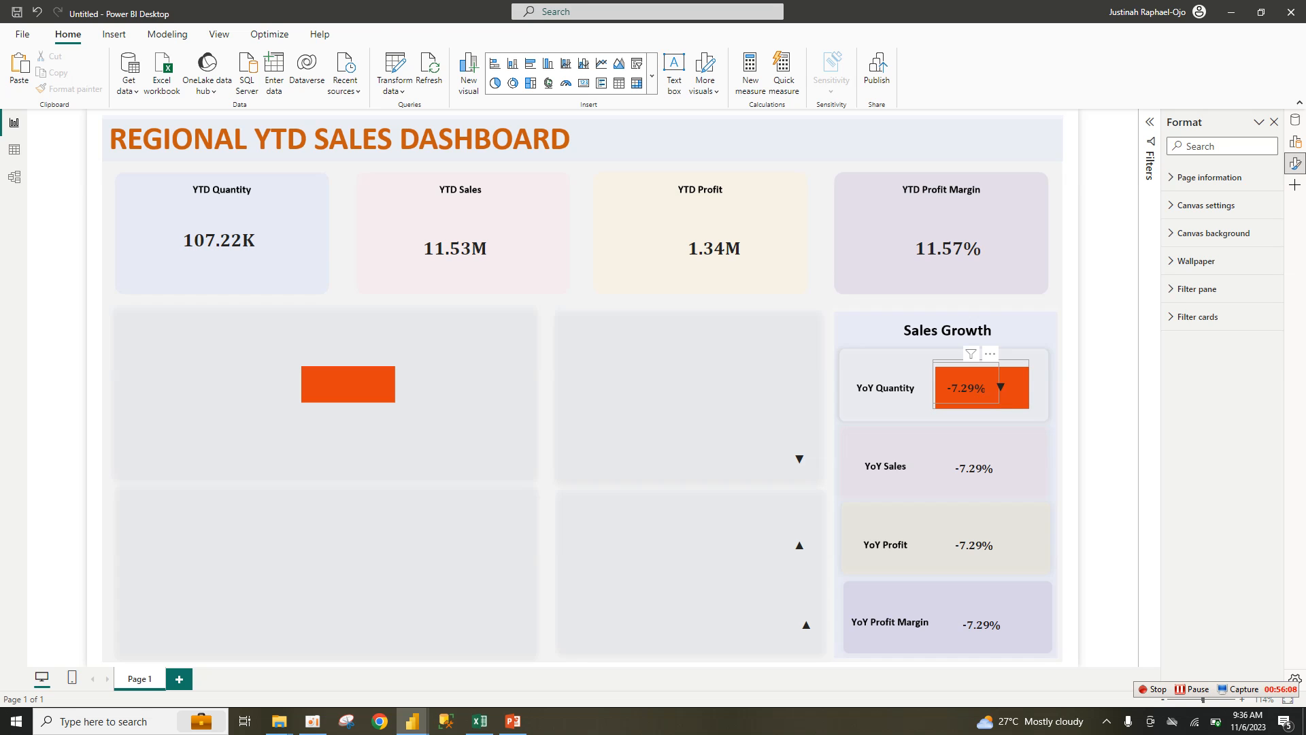
drag(977, 387, 976, 389)
click(977, 389)
click(347, 384)
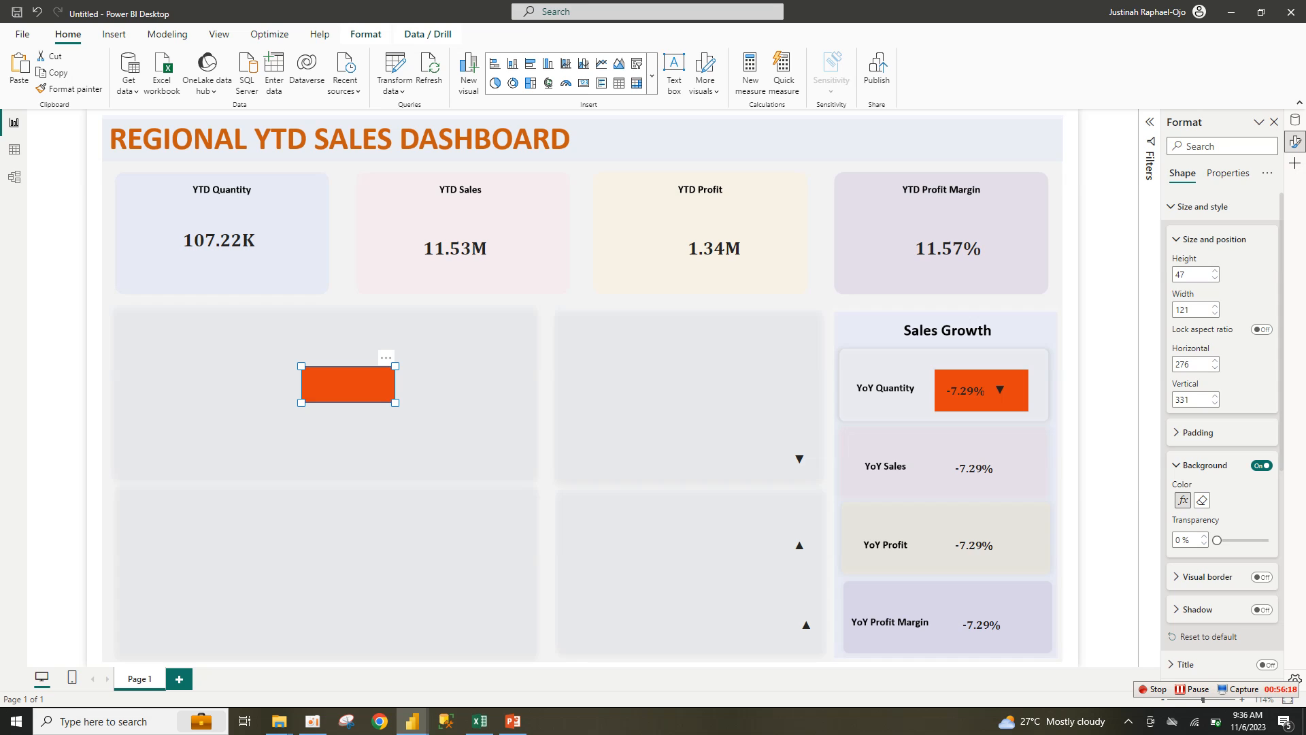
click(1183, 500)
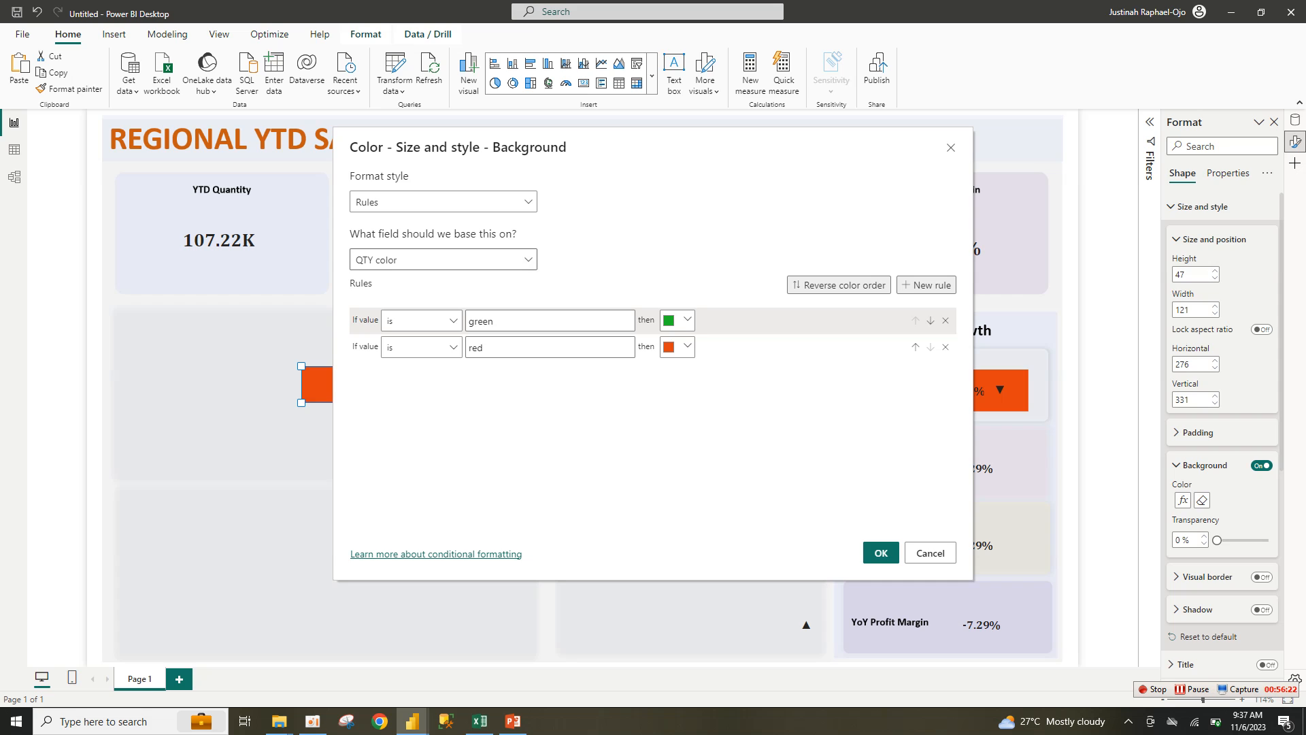
Step: Base the rectangle's background colour on the Sales color field
click(528, 260)
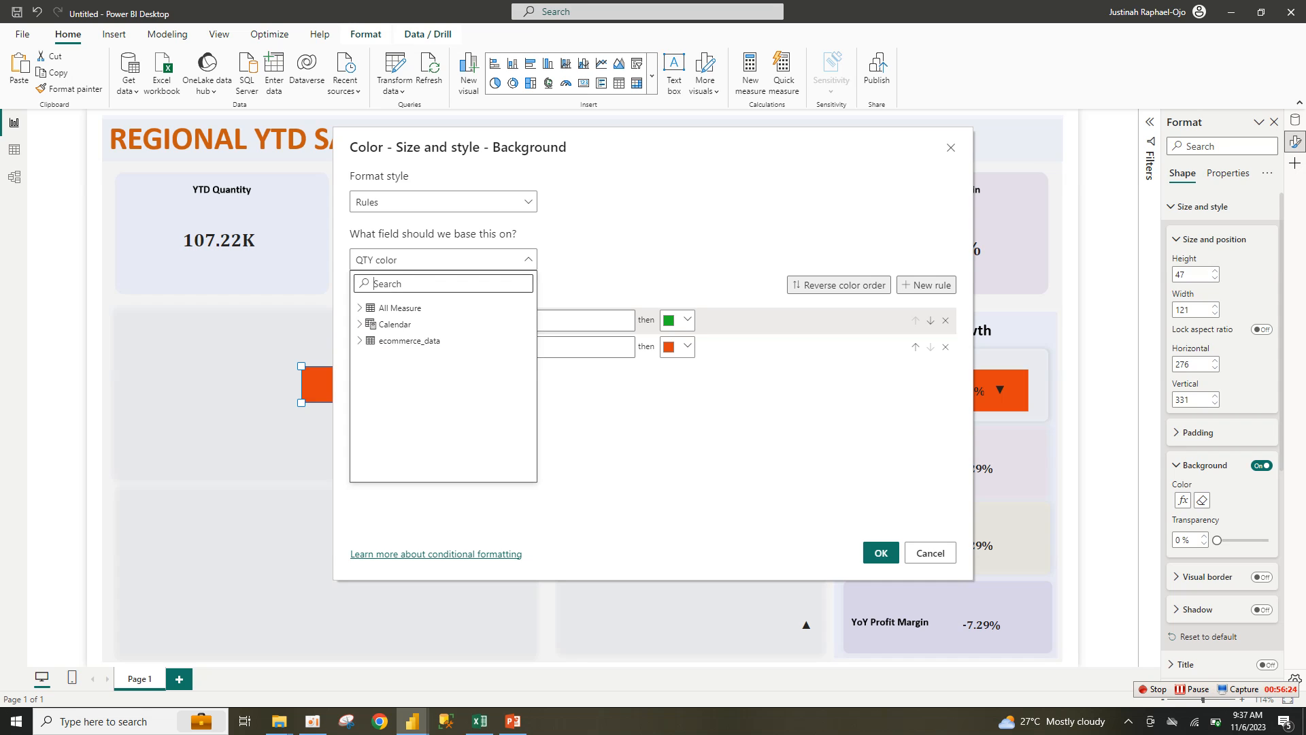
text(sale)
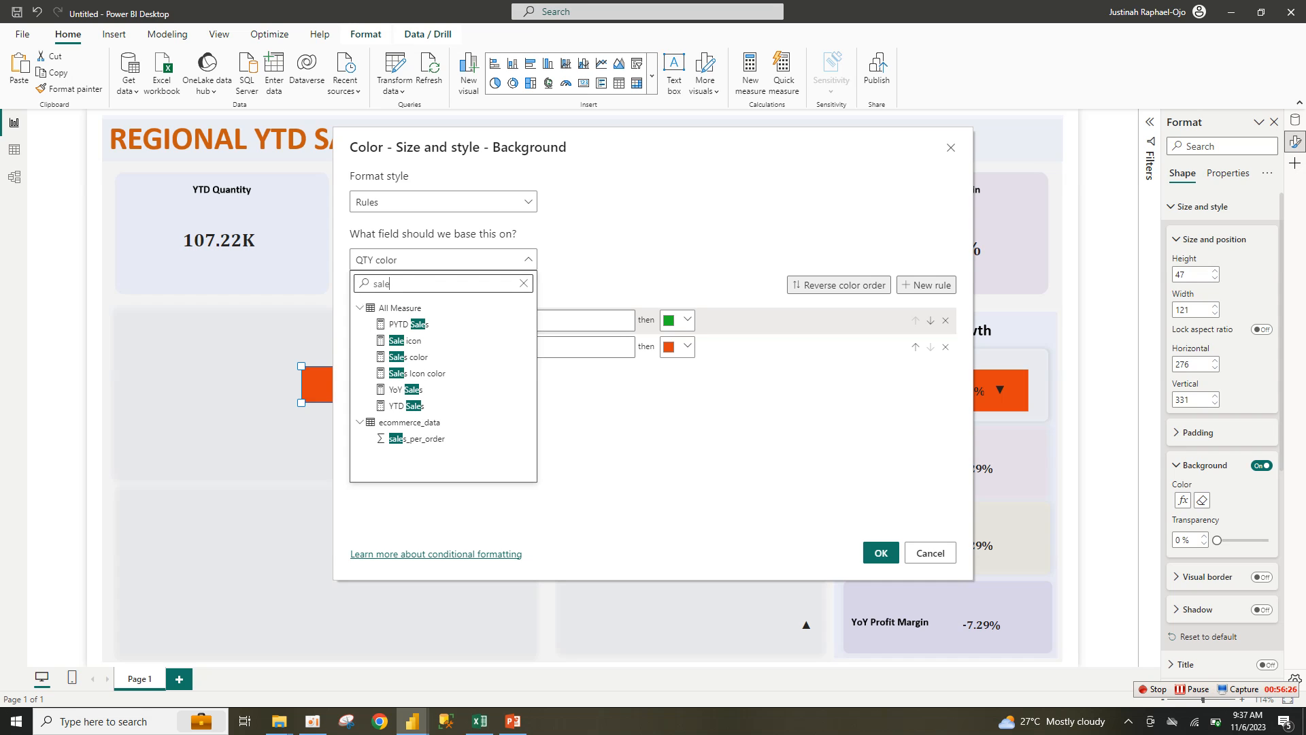
key(Down)
key(Down)
key(Down)
key(Down)
key(Return)
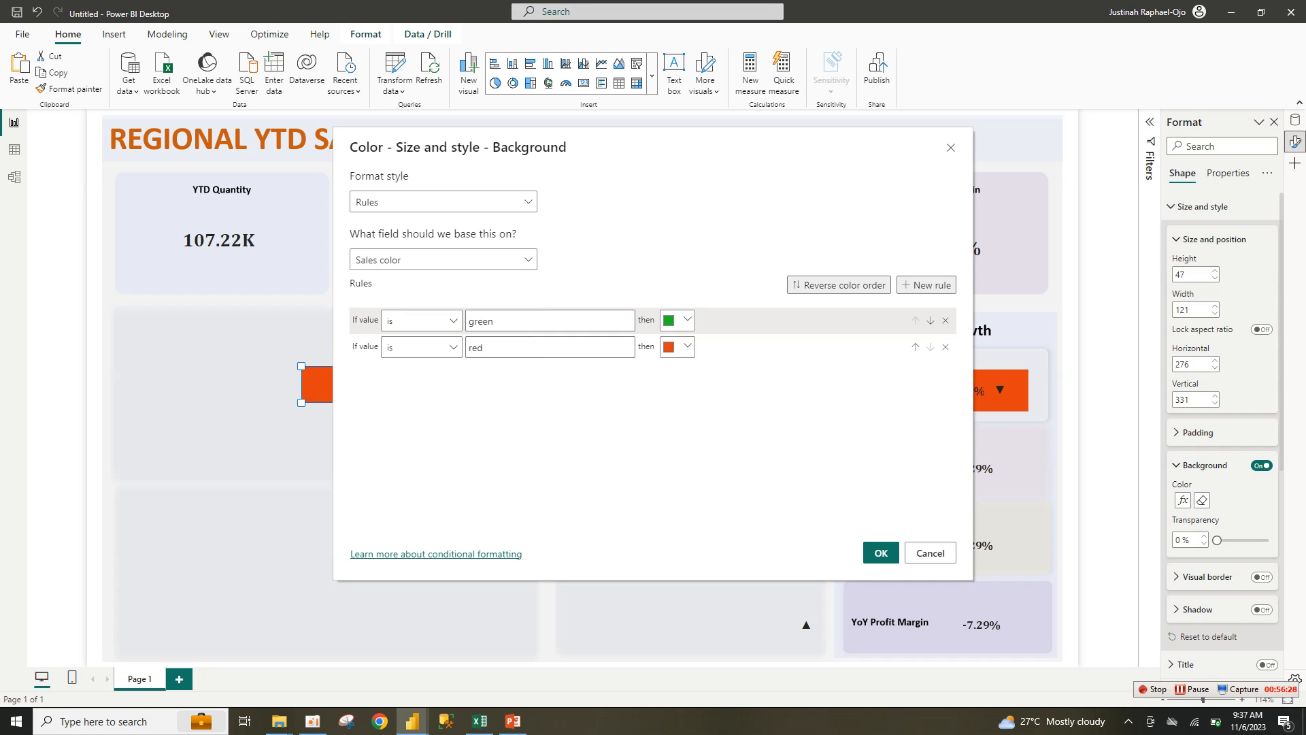
click(881, 553)
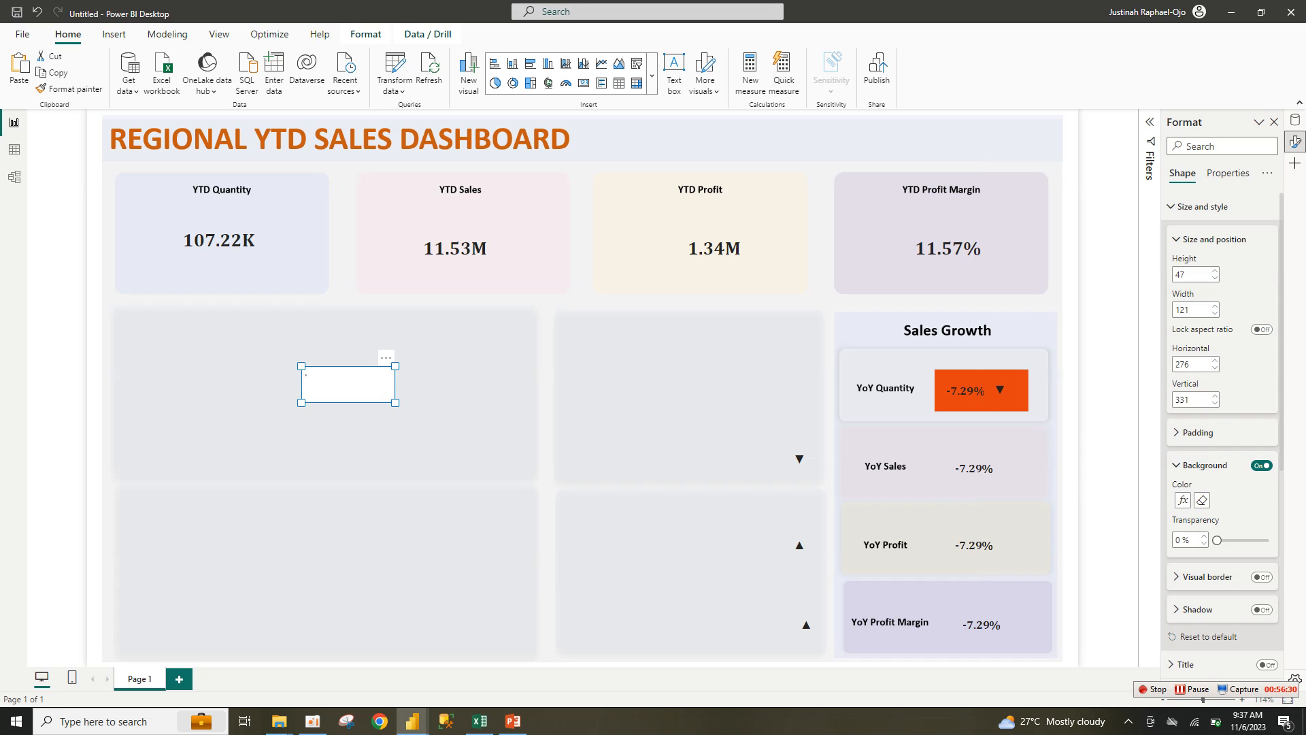
Step: Place the rectangle beside the YoY Sales arrow and copy it beside the YoY Profit arrow
drag(348, 385, 738, 456)
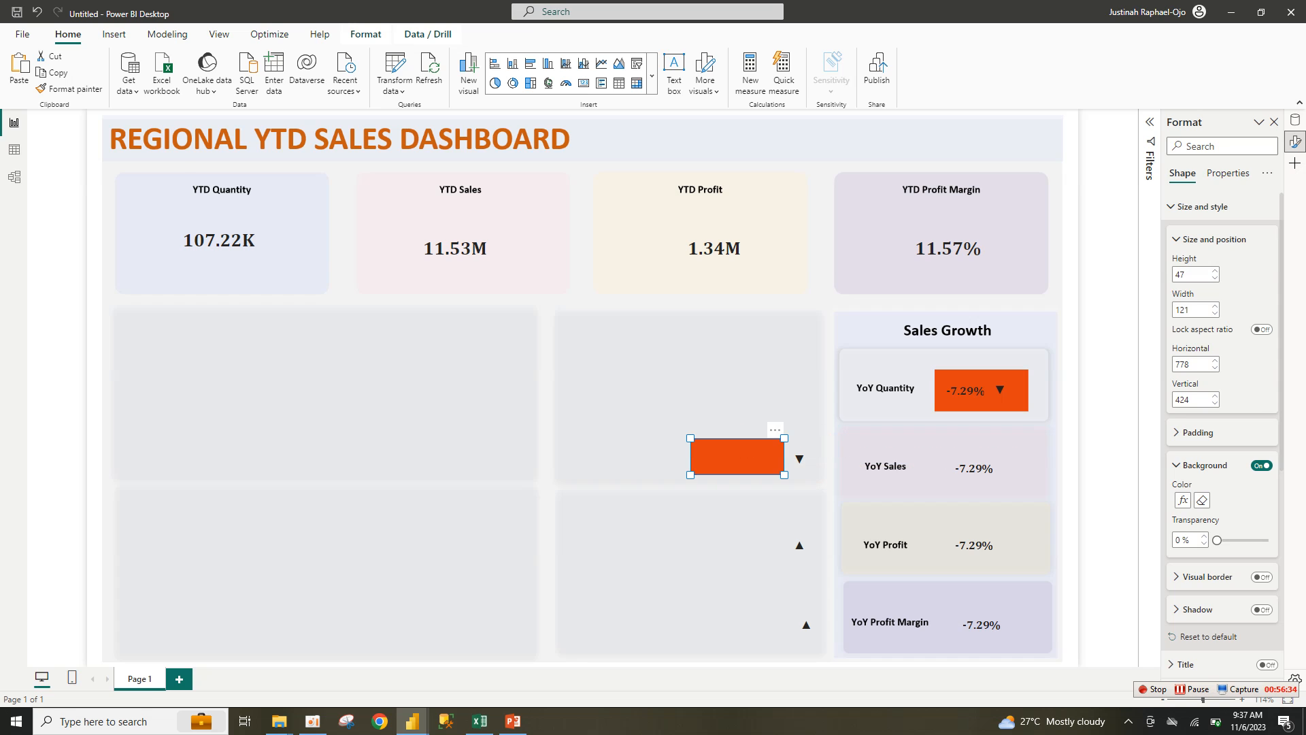
key(ctrl+v)
drag(136, 136, 516, 415)
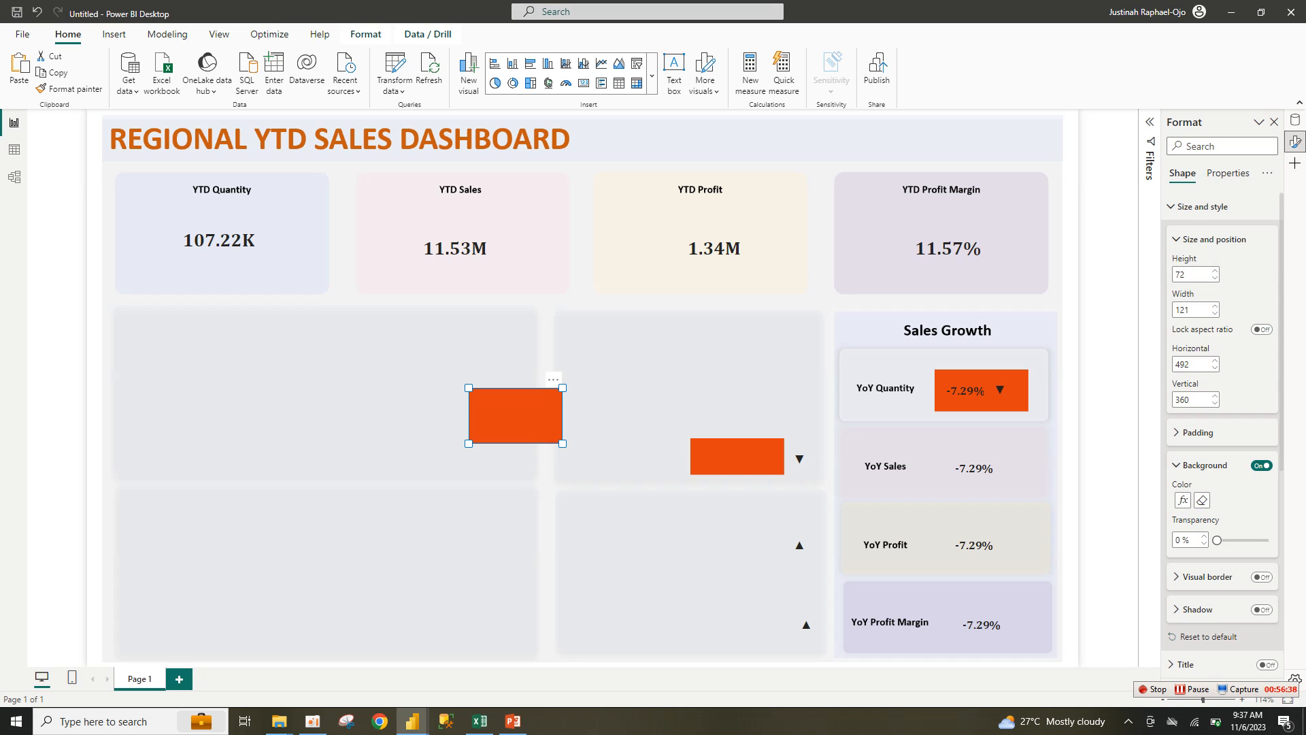
key(Delete)
click(742, 456)
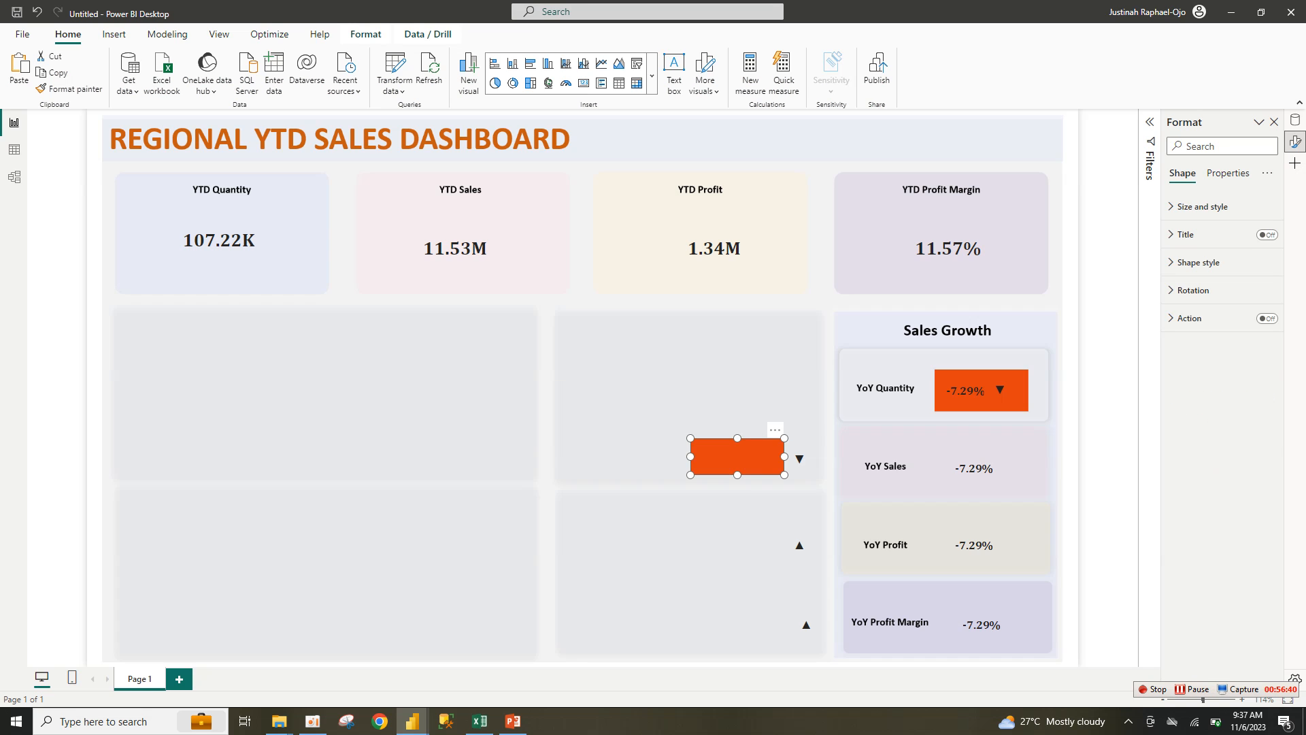
drag(737, 456, 738, 622)
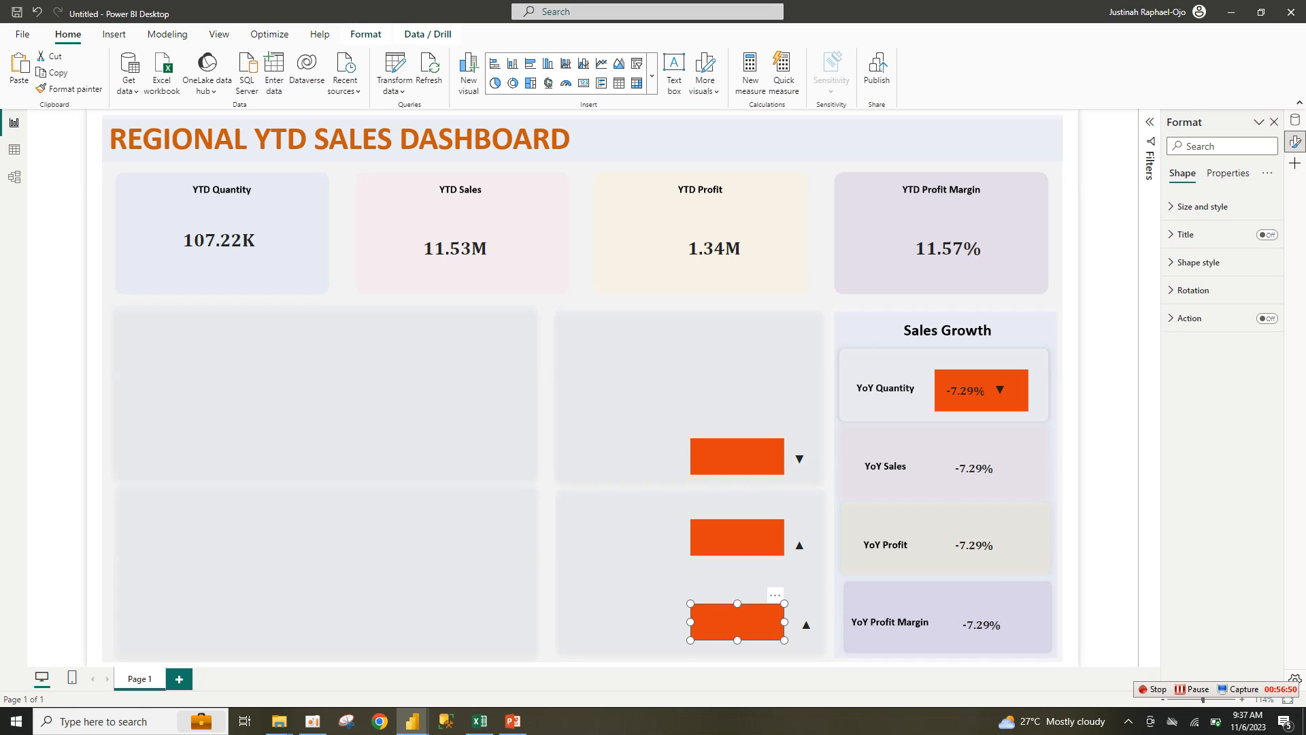
Step: Base the YoY Profit rectangle's background colour on the Profit color field
click(739, 570)
click(737, 537)
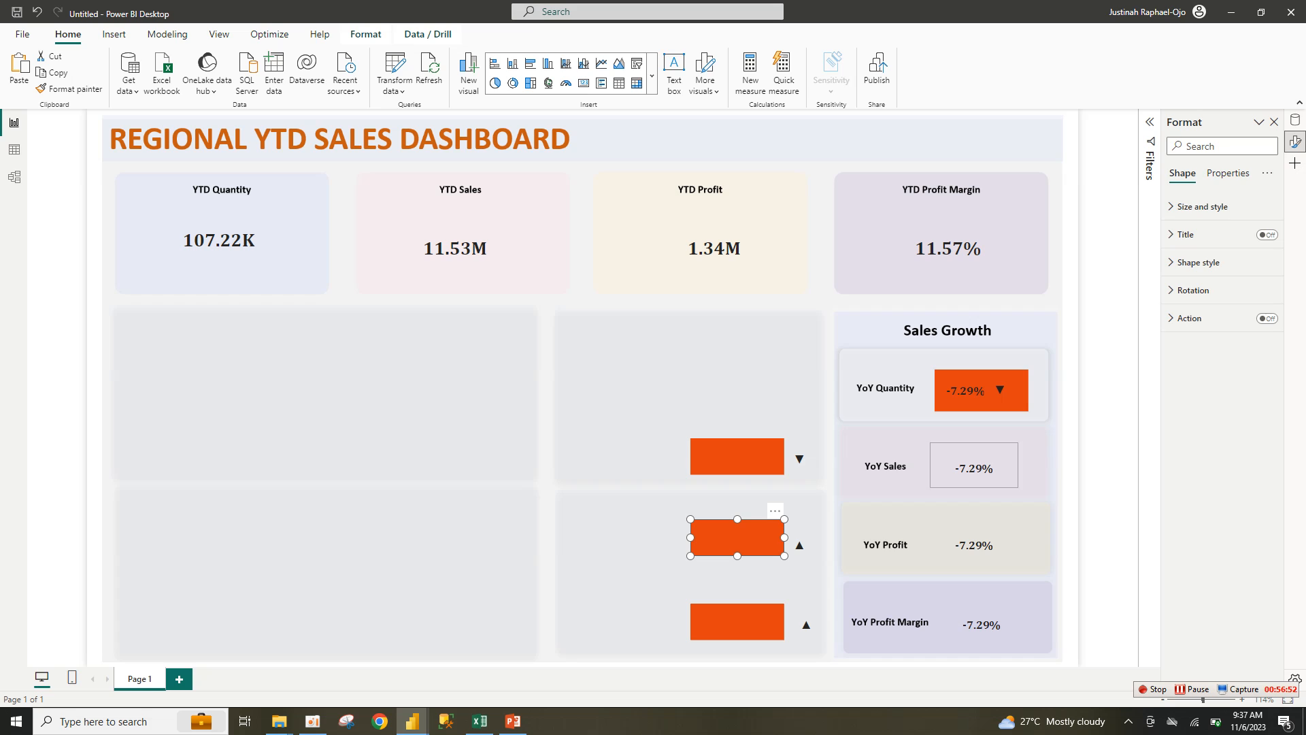
click(1199, 262)
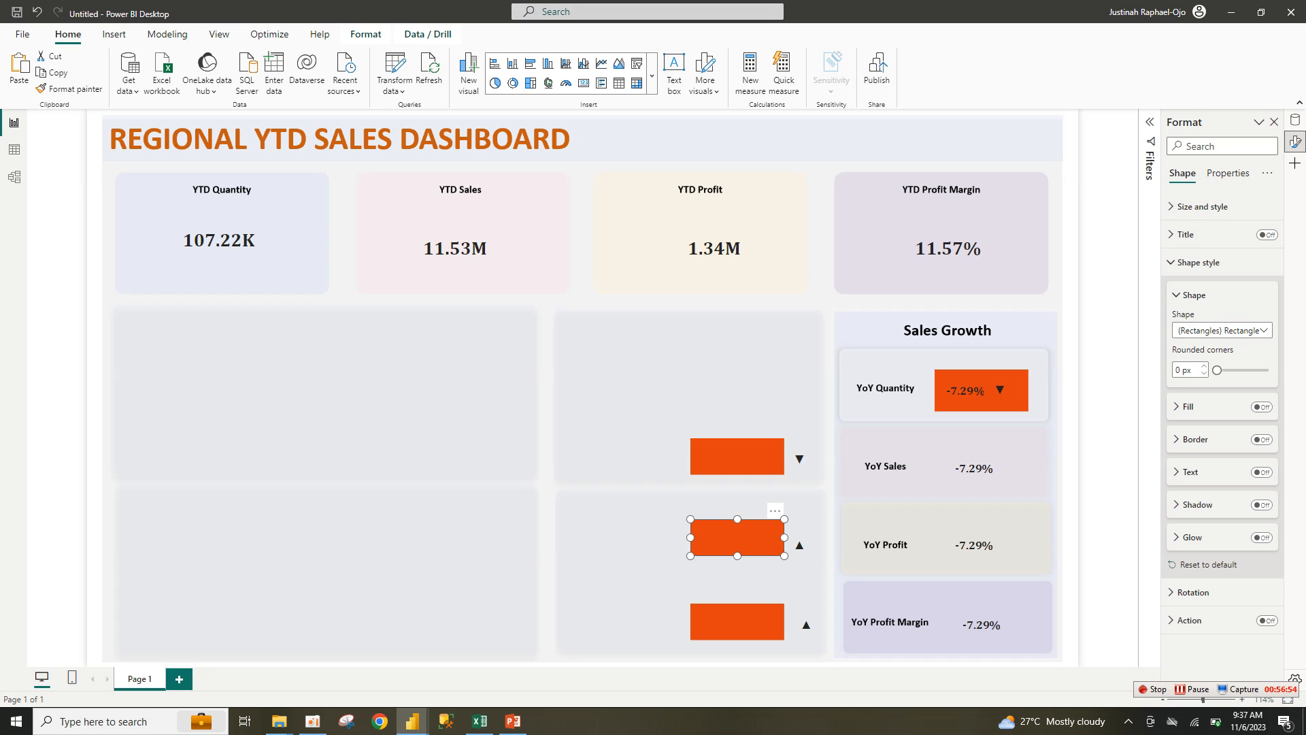
click(1202, 206)
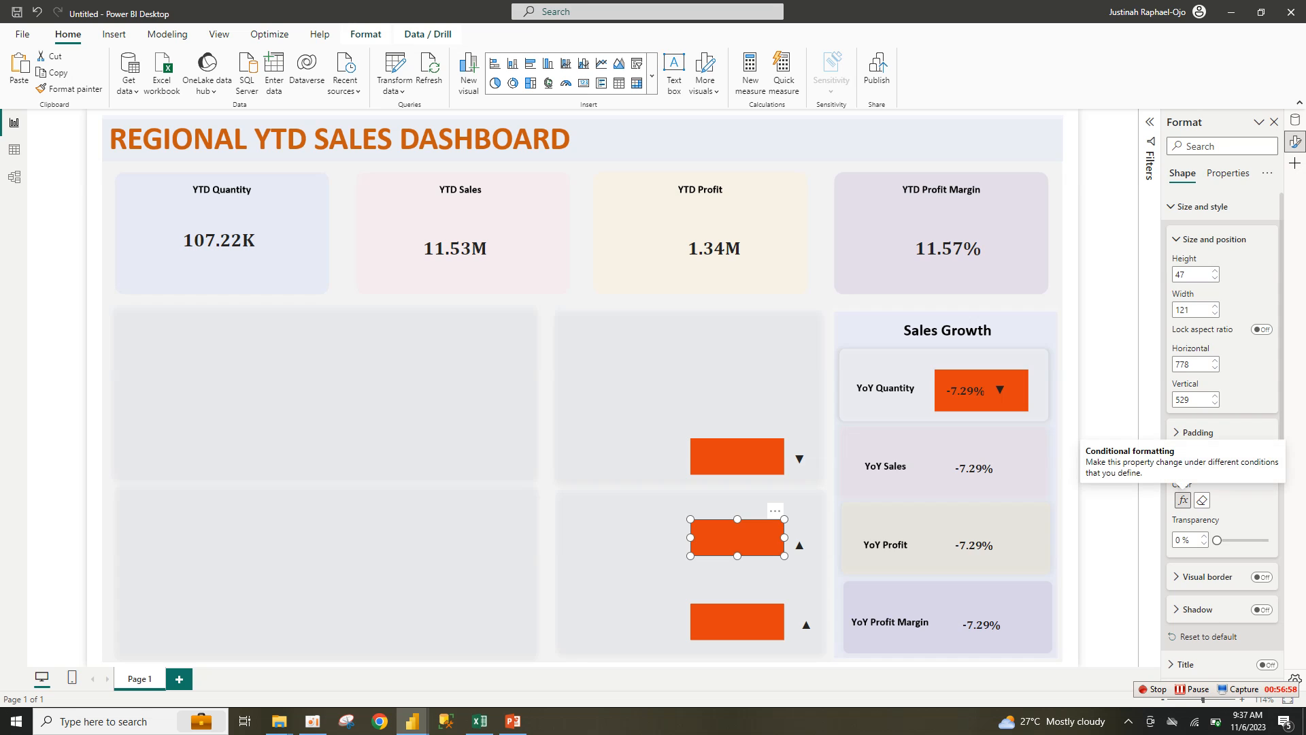
click(1183, 500)
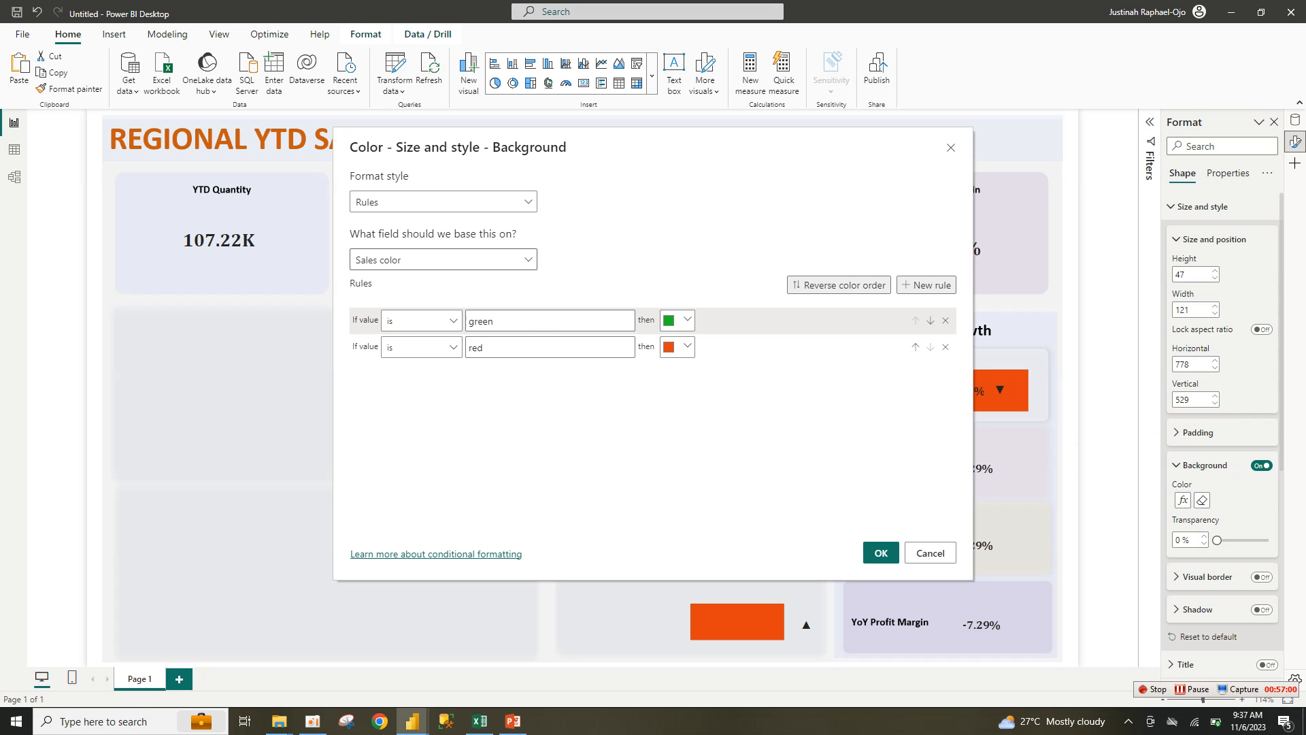
click(442, 259)
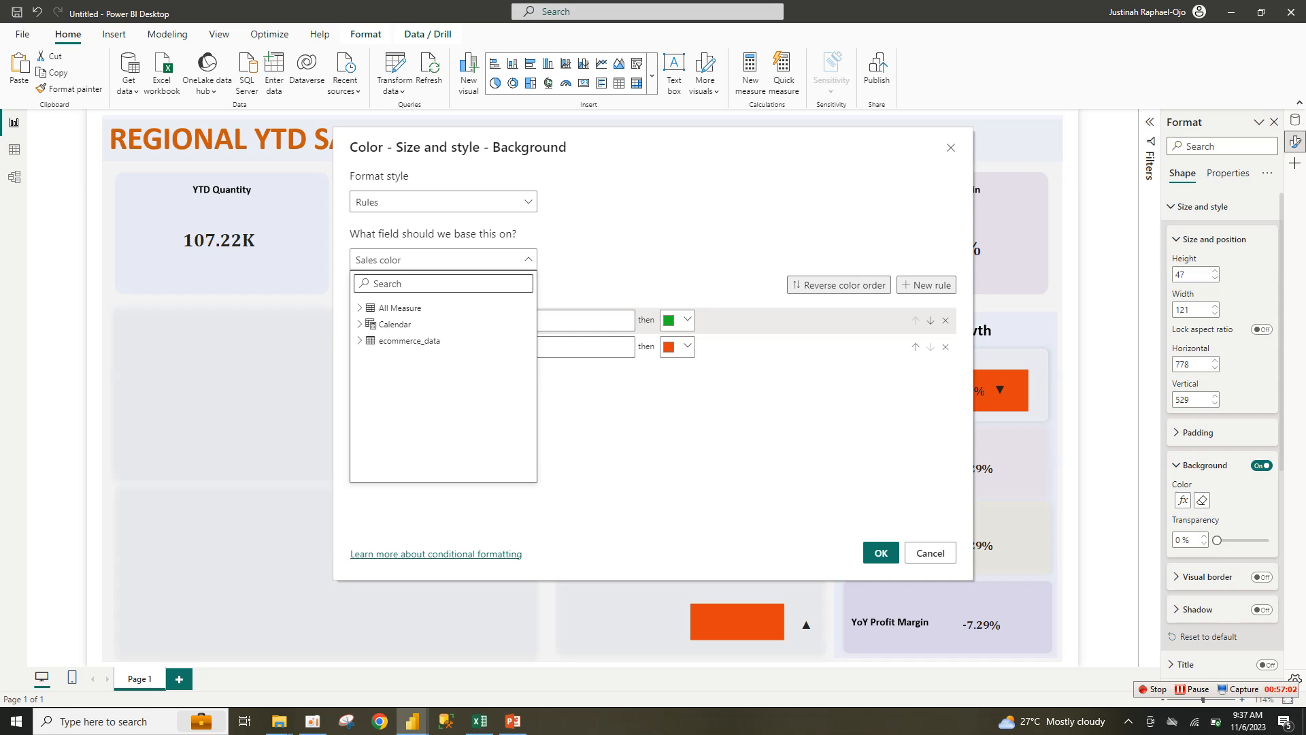
text(profi)
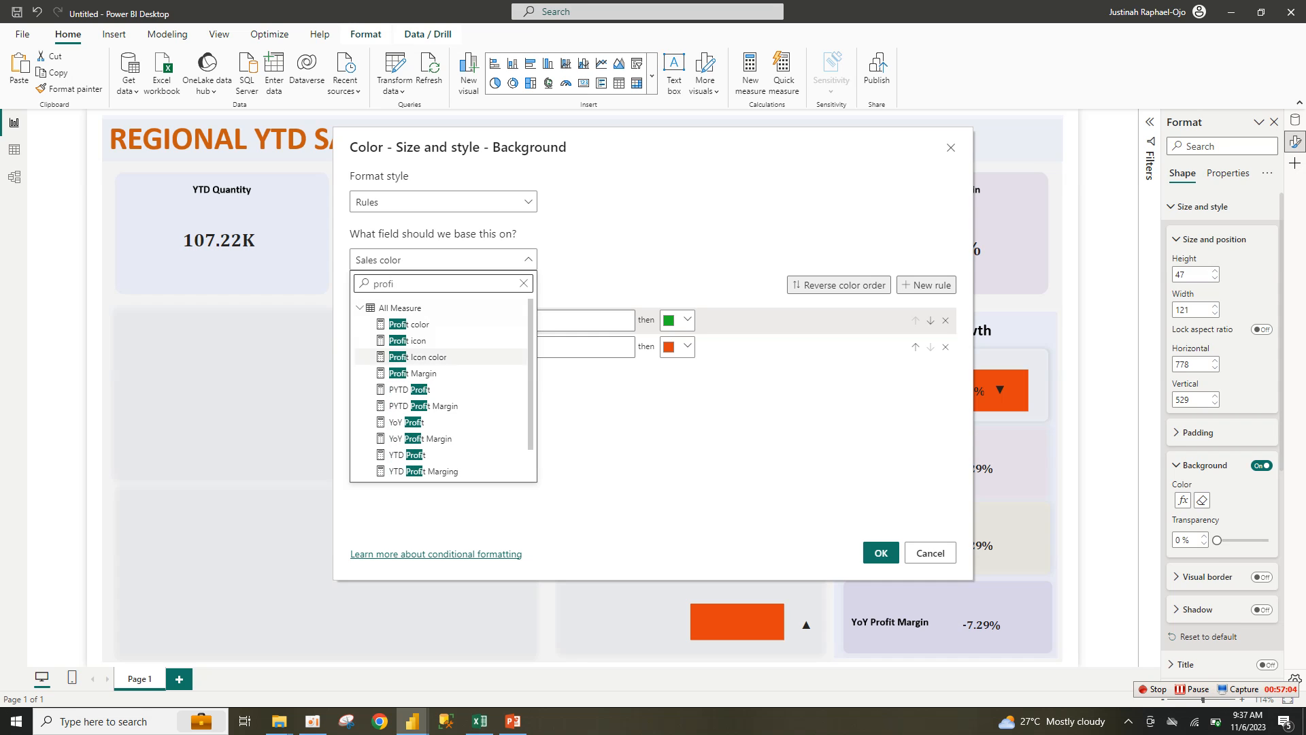
click(409, 324)
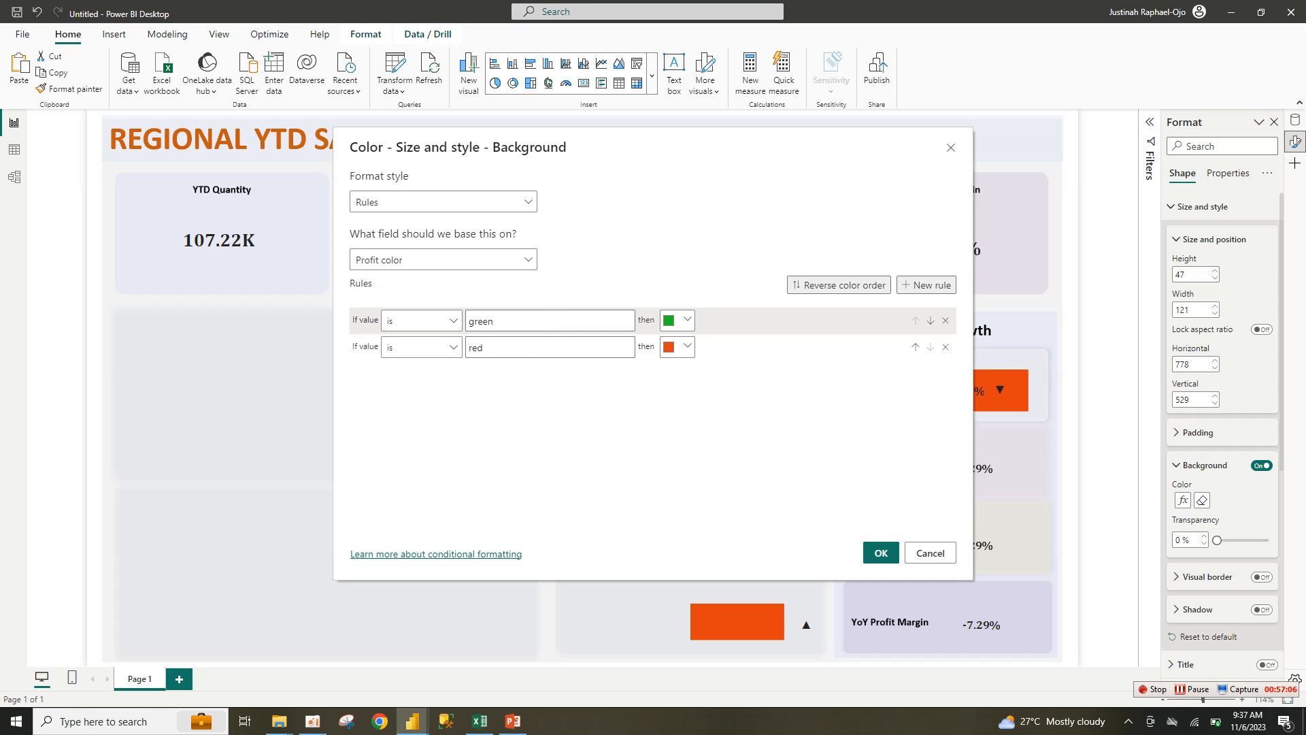
click(881, 552)
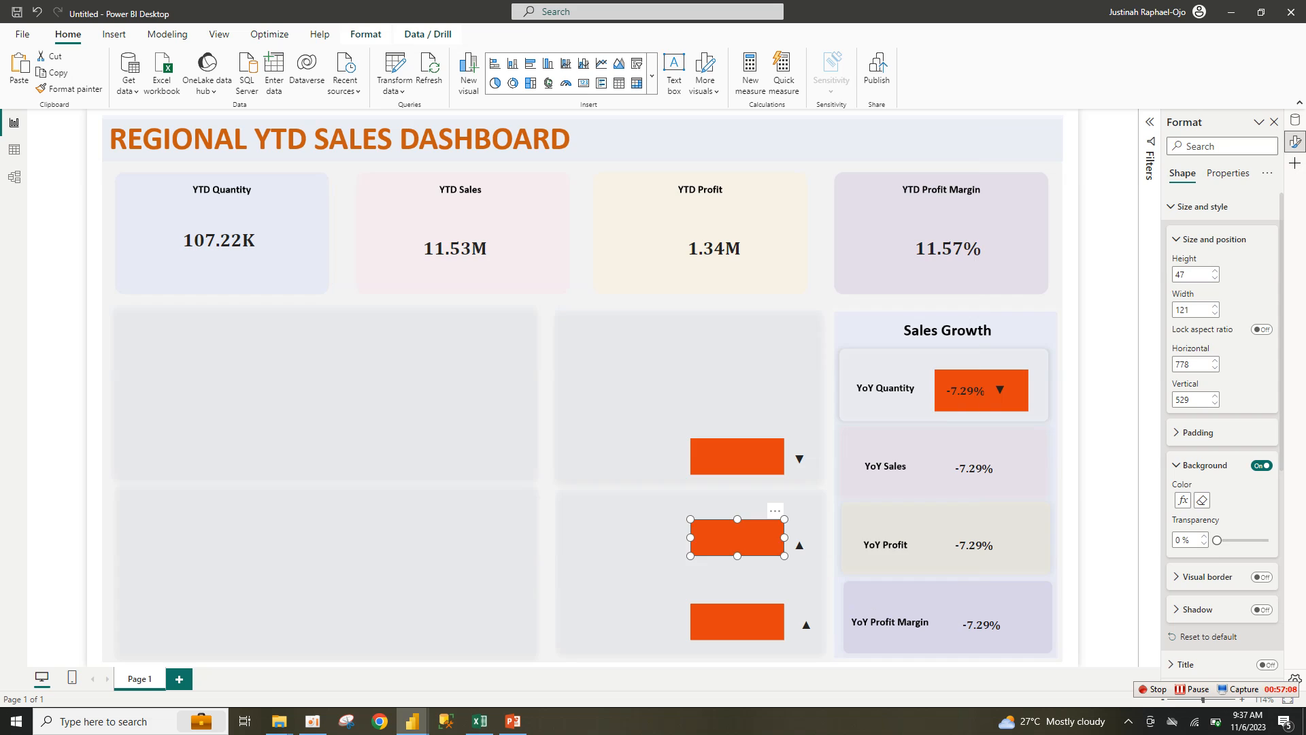
Step: Base the YoY Profit Margin rectangle's background colour on the PM color field
click(738, 621)
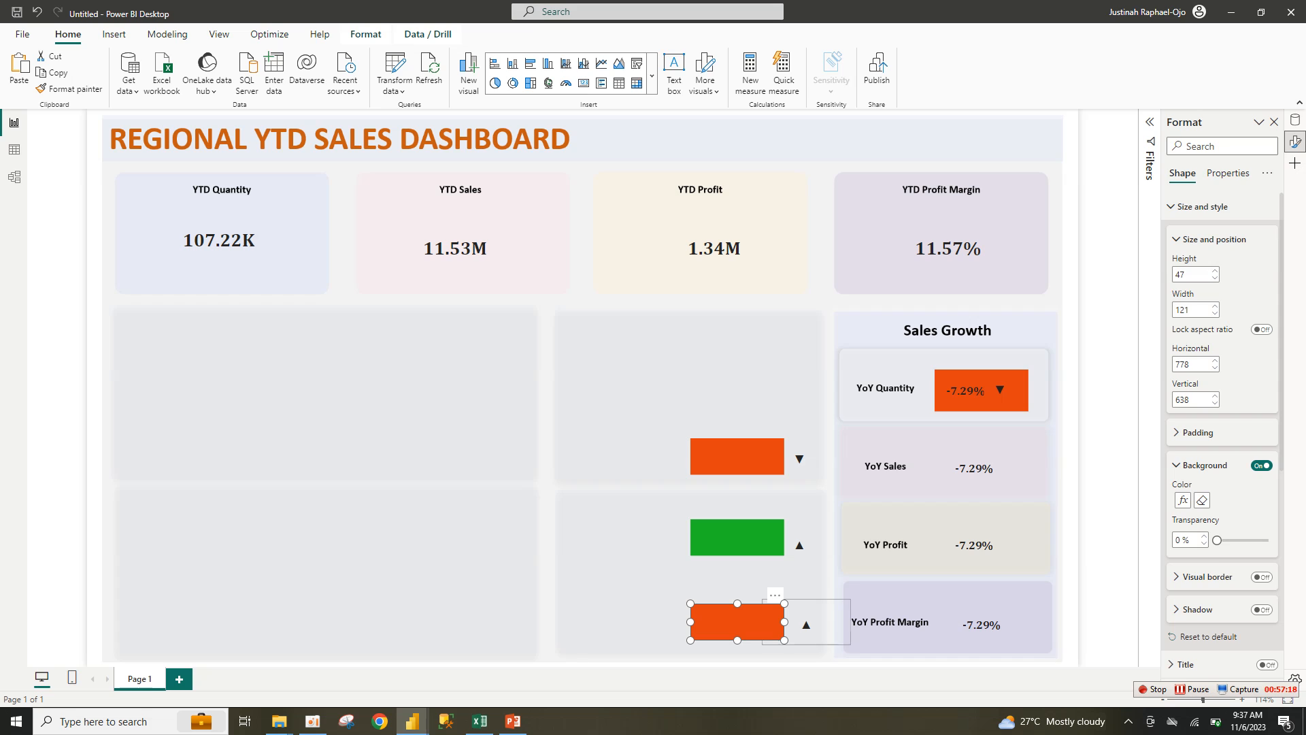
click(1183, 500)
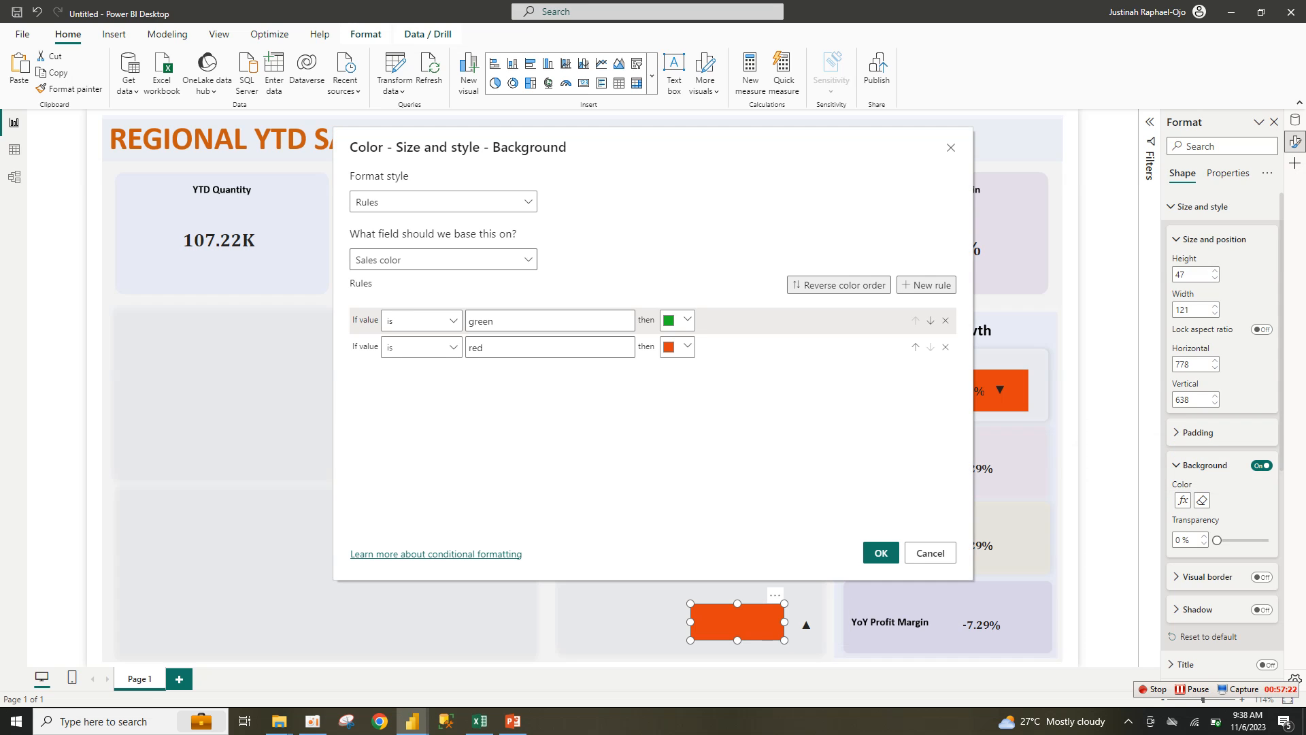
click(528, 260)
click(528, 260)
click(528, 260)
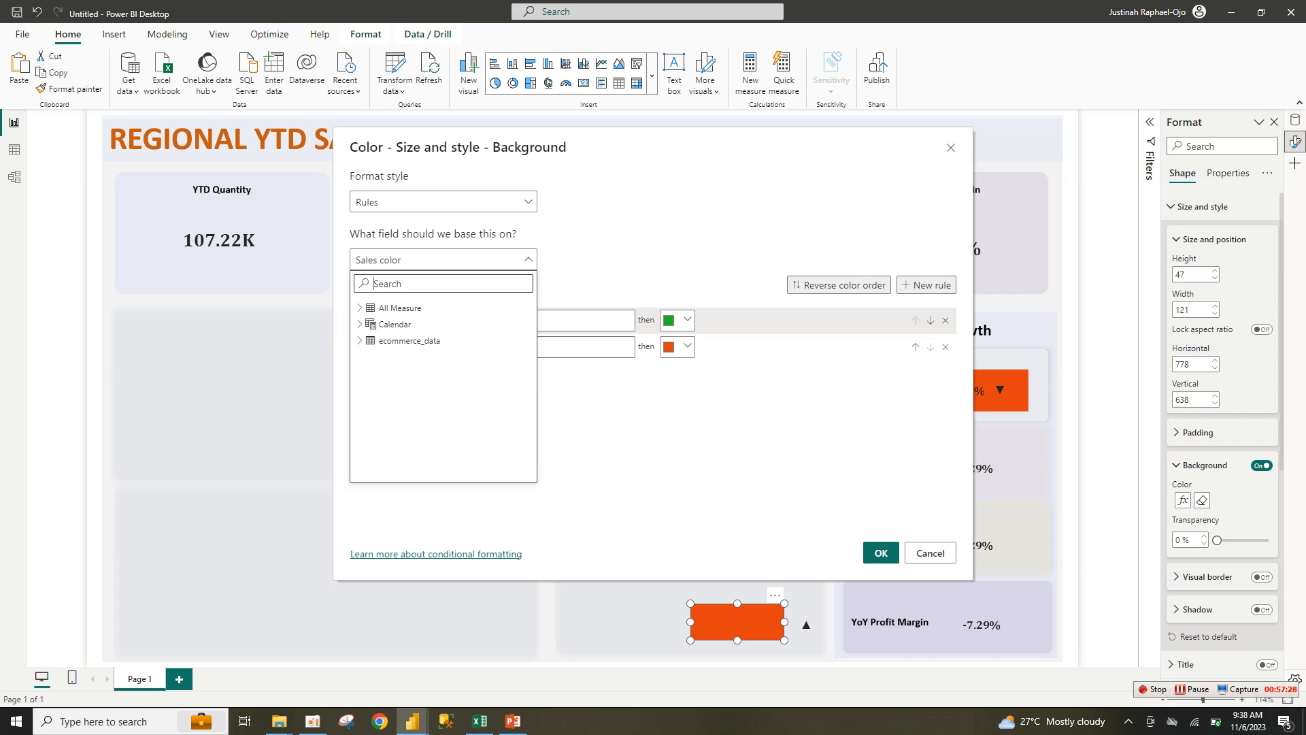
text(colo)
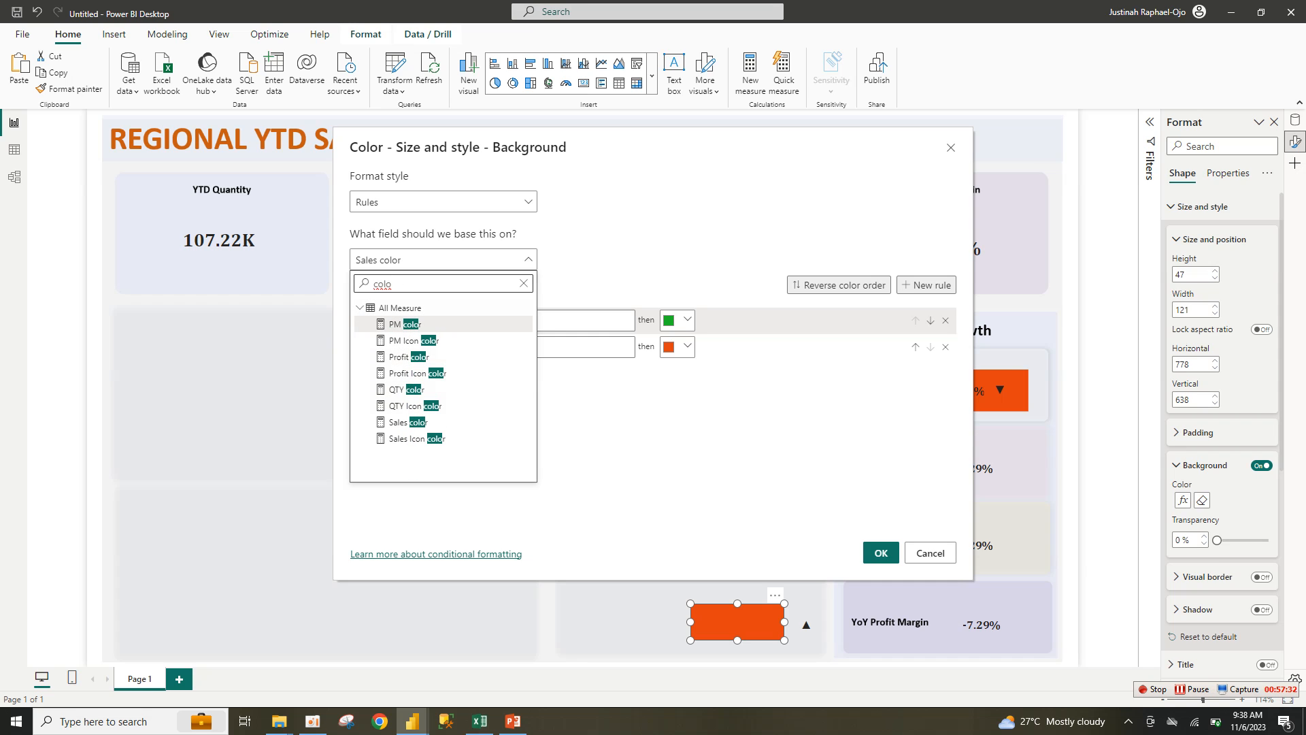
click(405, 324)
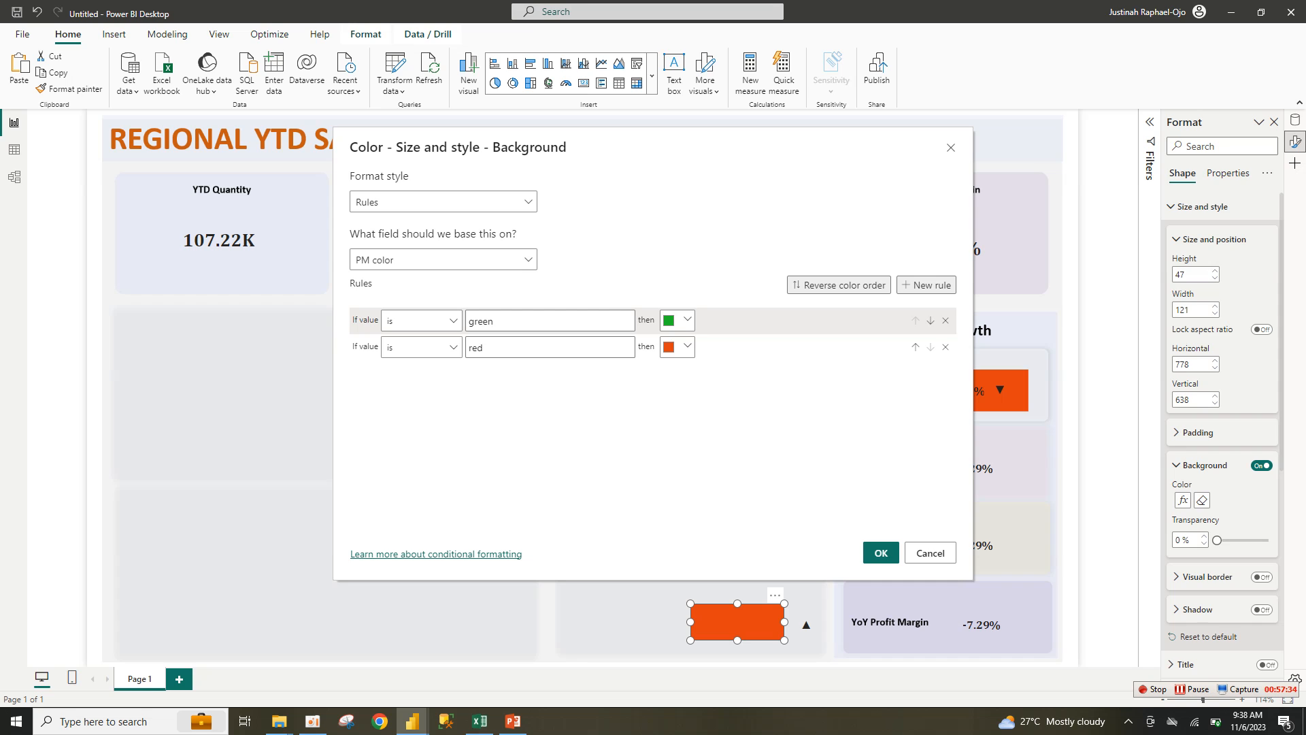
click(881, 552)
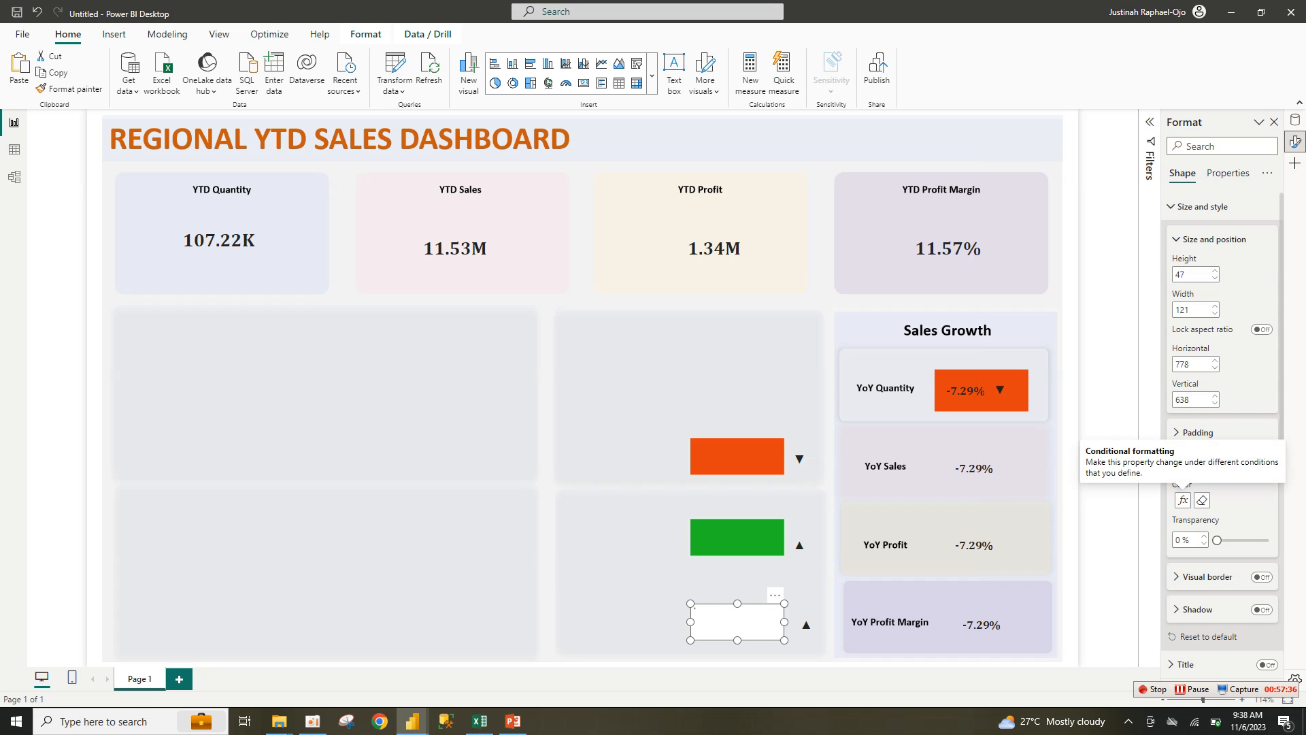
Step: Show the Build and Data panes and switch the YoY Sales card from YoY QTY to YoY Sales
click(974, 468)
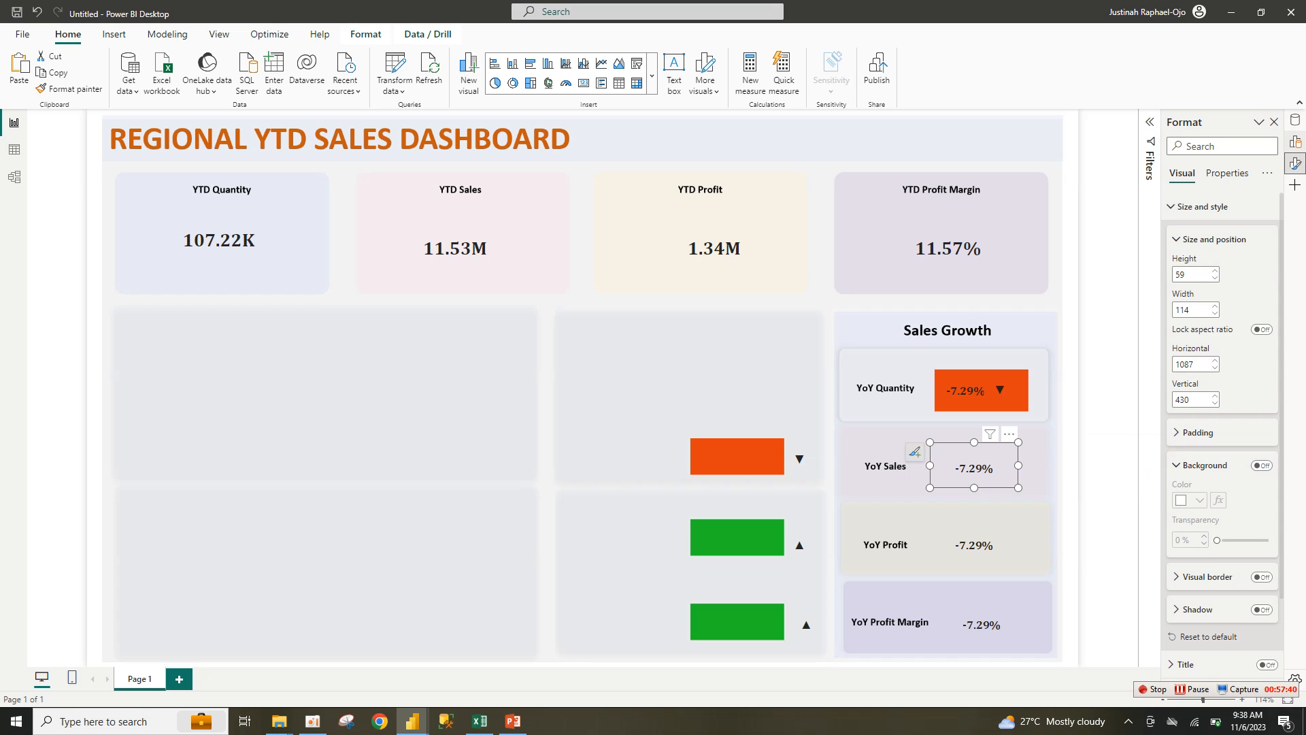
right_click(1295, 141)
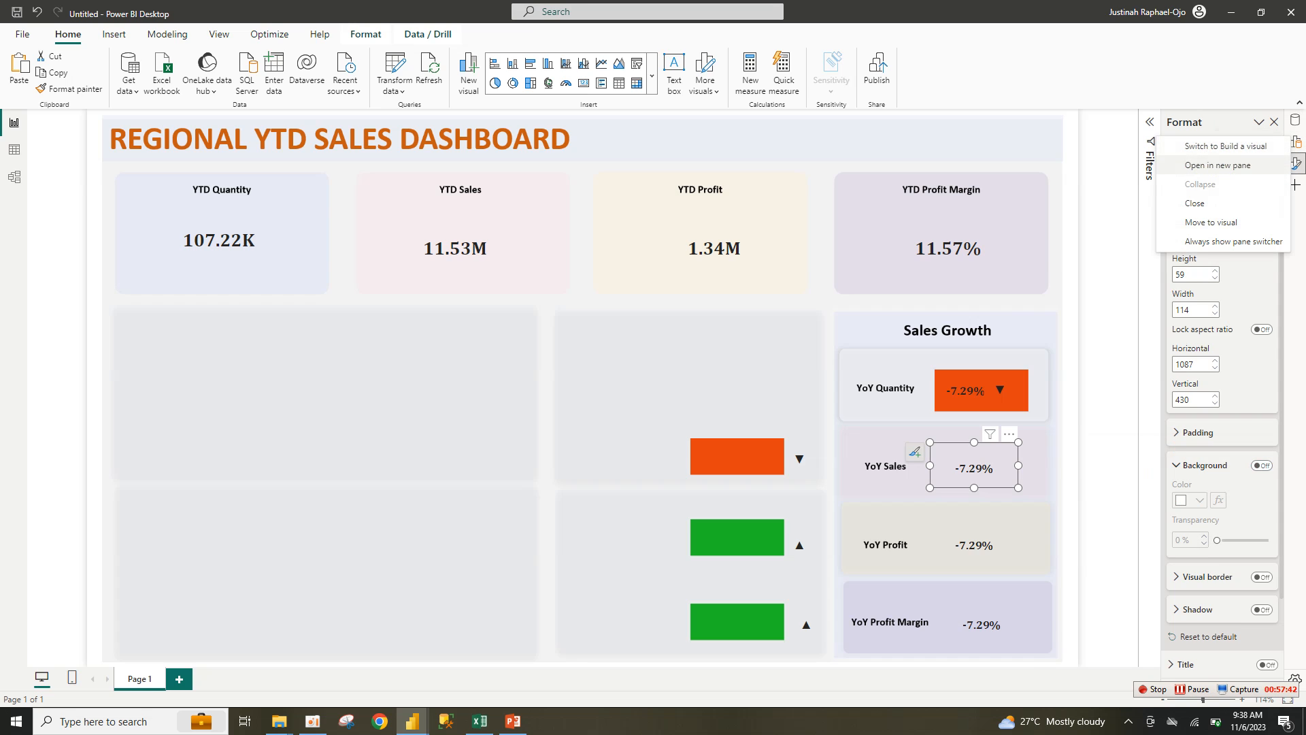
click(1225, 146)
right_click(1295, 120)
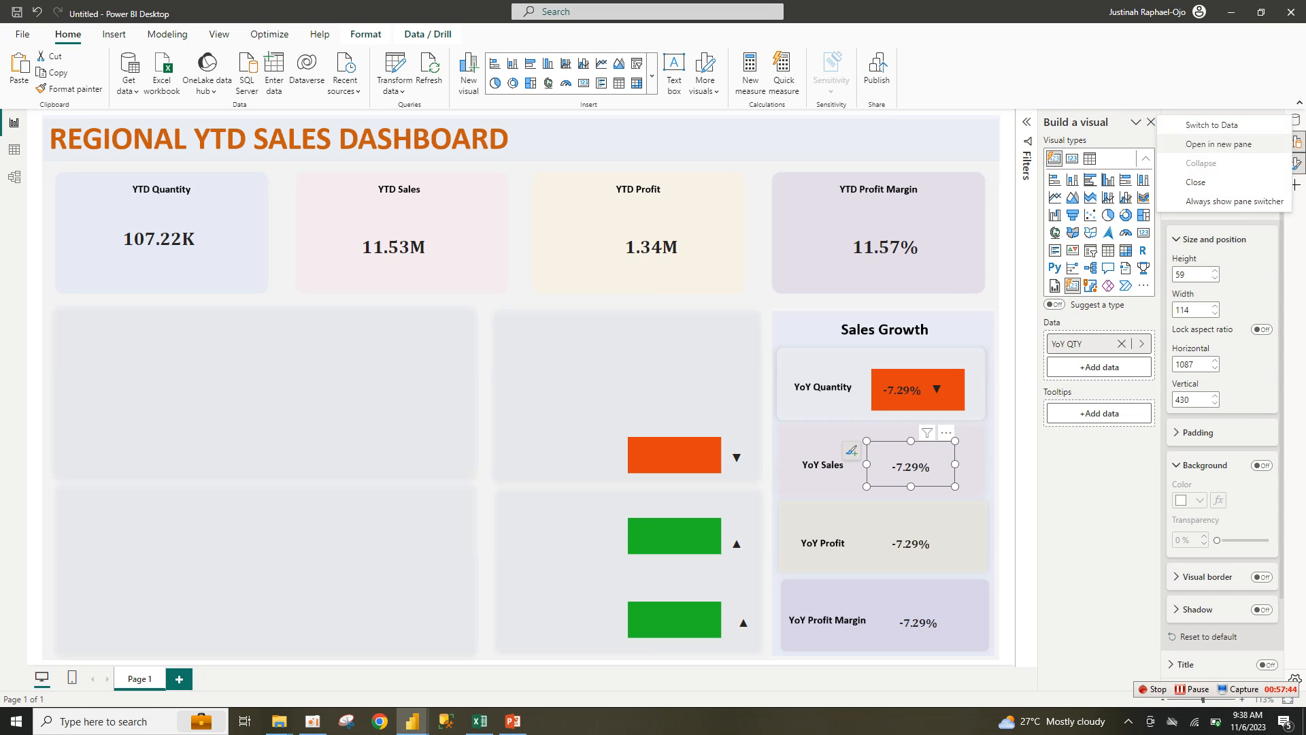
click(1225, 144)
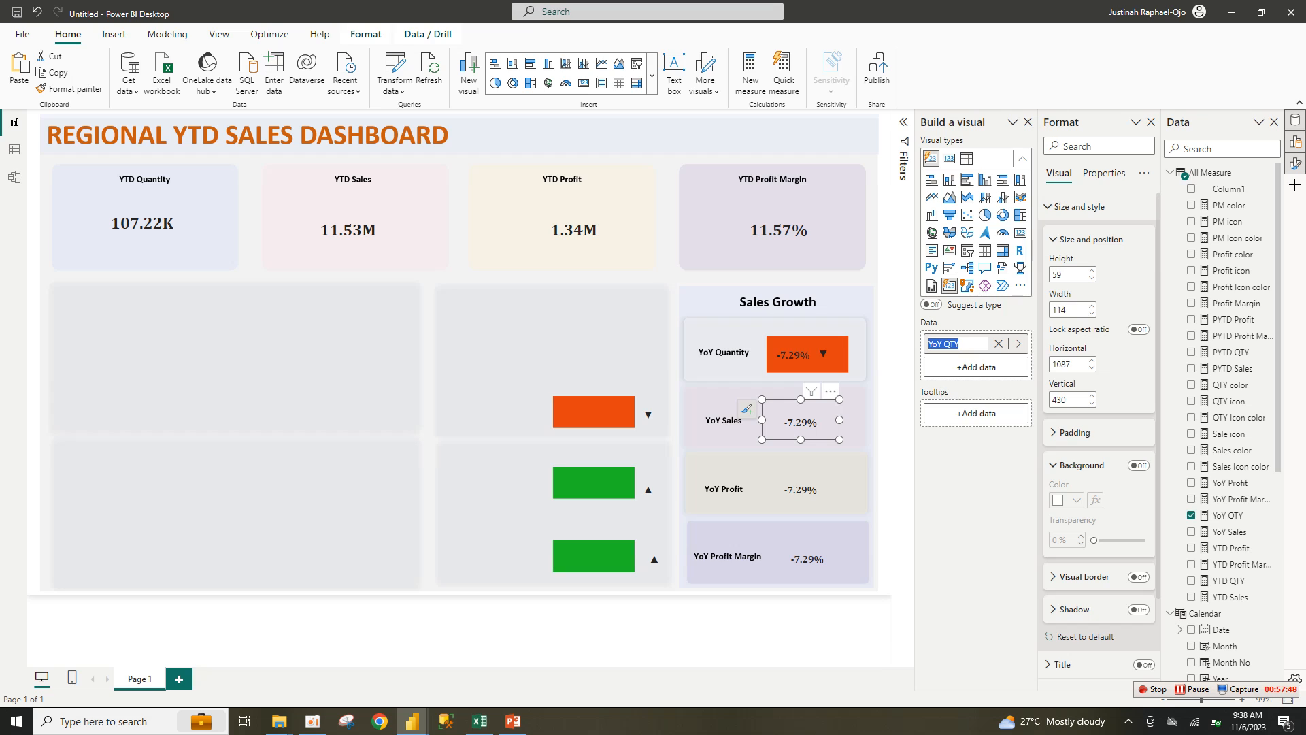
key(BackSpace)
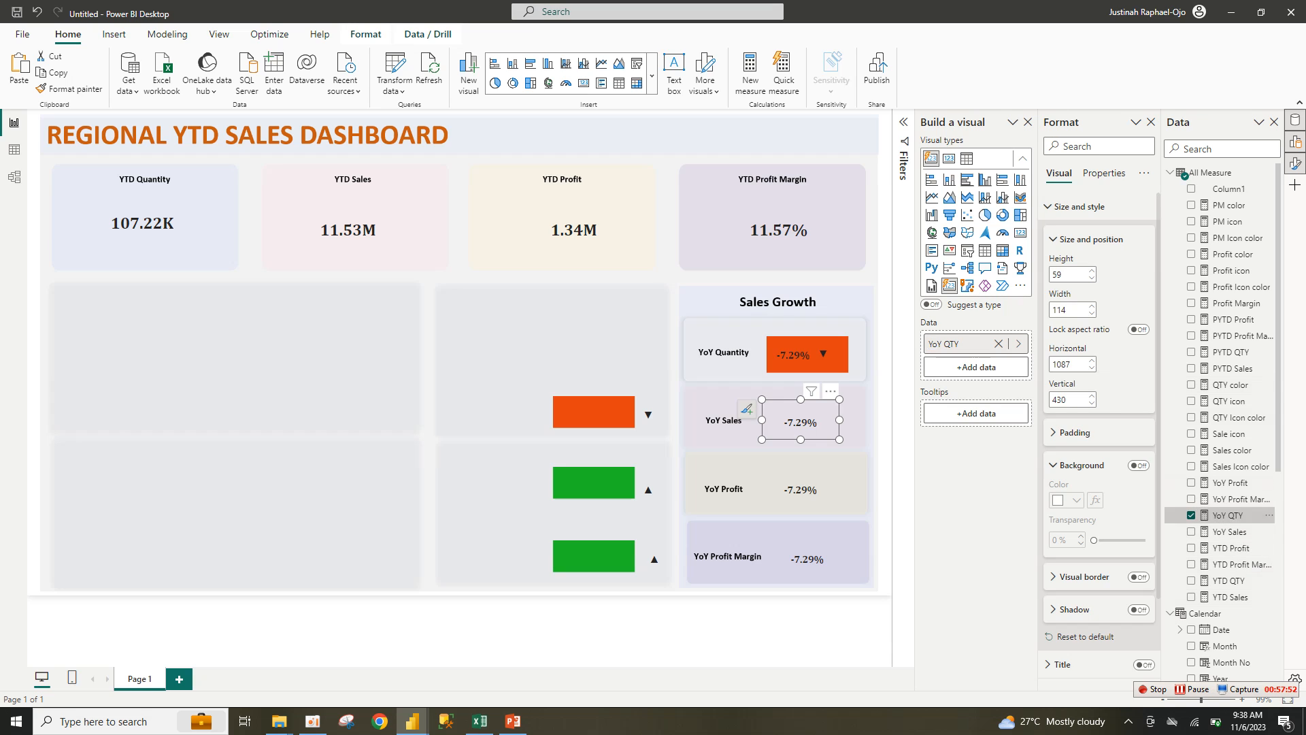
click(1191, 515)
click(1230, 531)
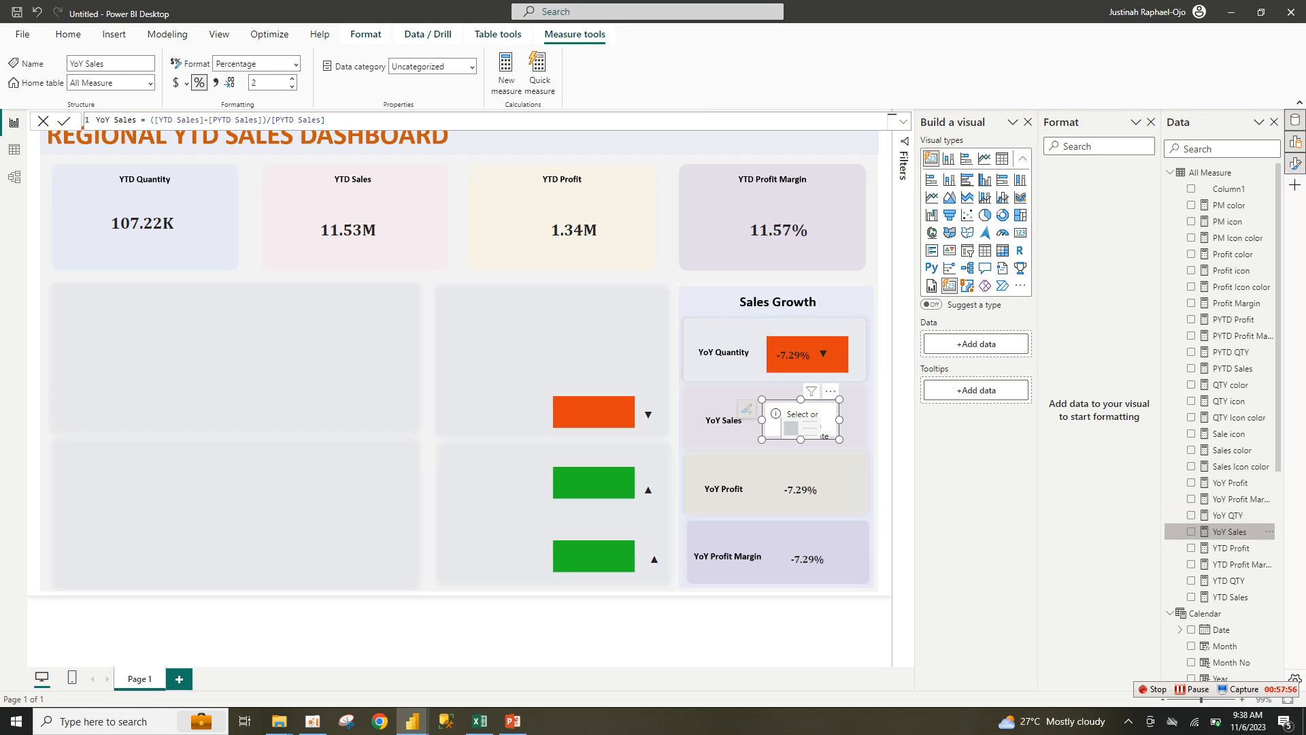
click(1191, 531)
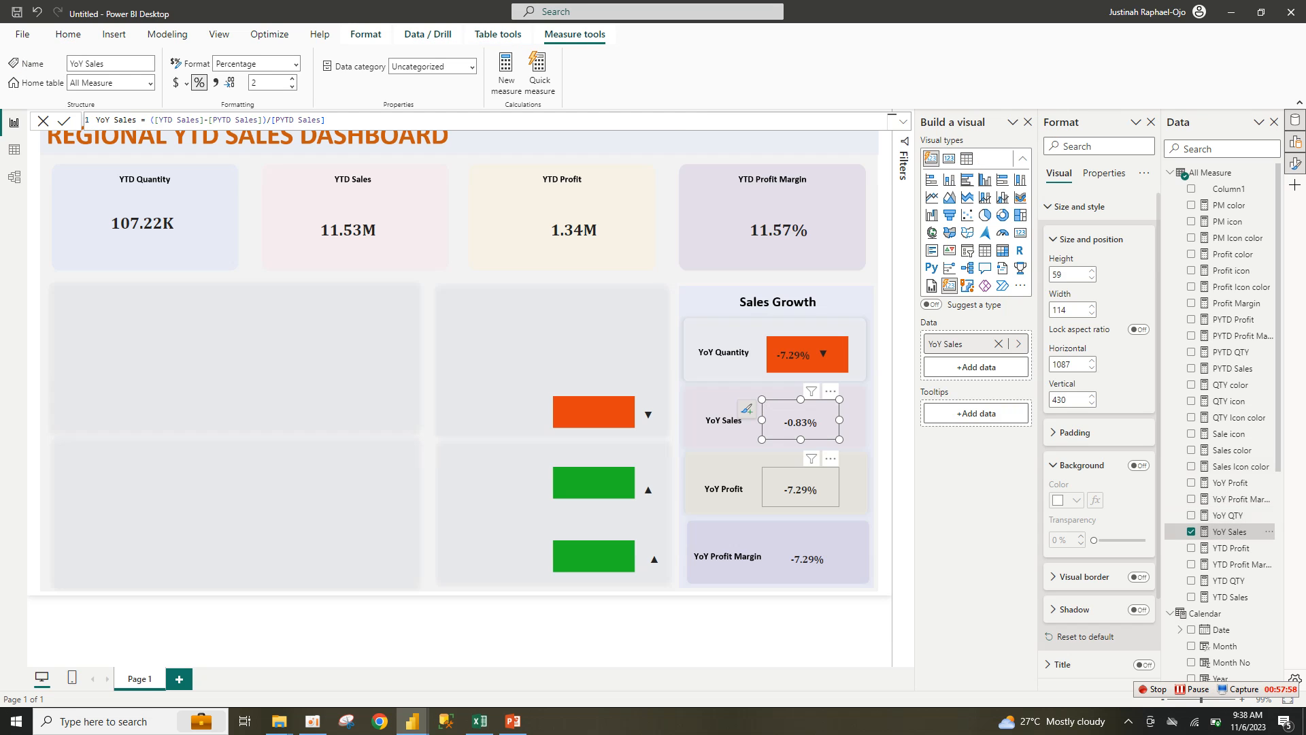
Step: Replace YoY QTY with YoY Profit and YoY Profit Margin on their respective cards
click(800, 489)
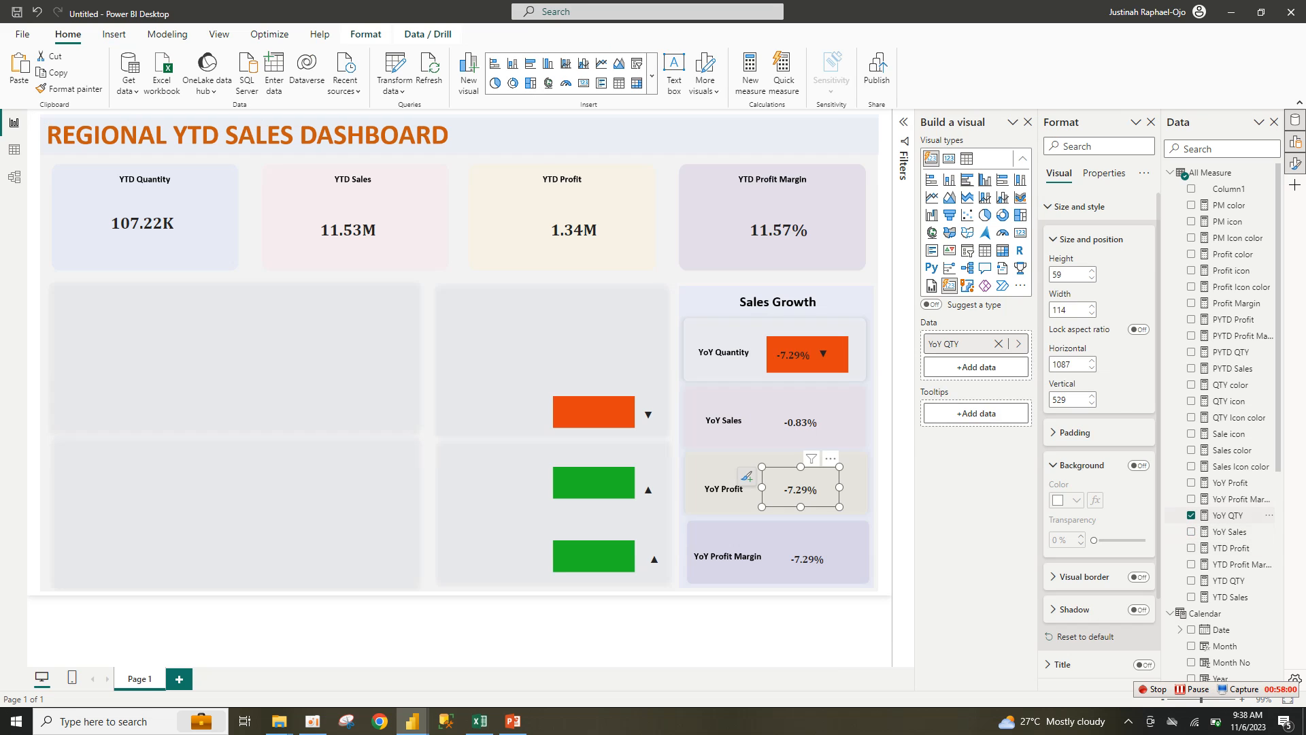
click(1191, 515)
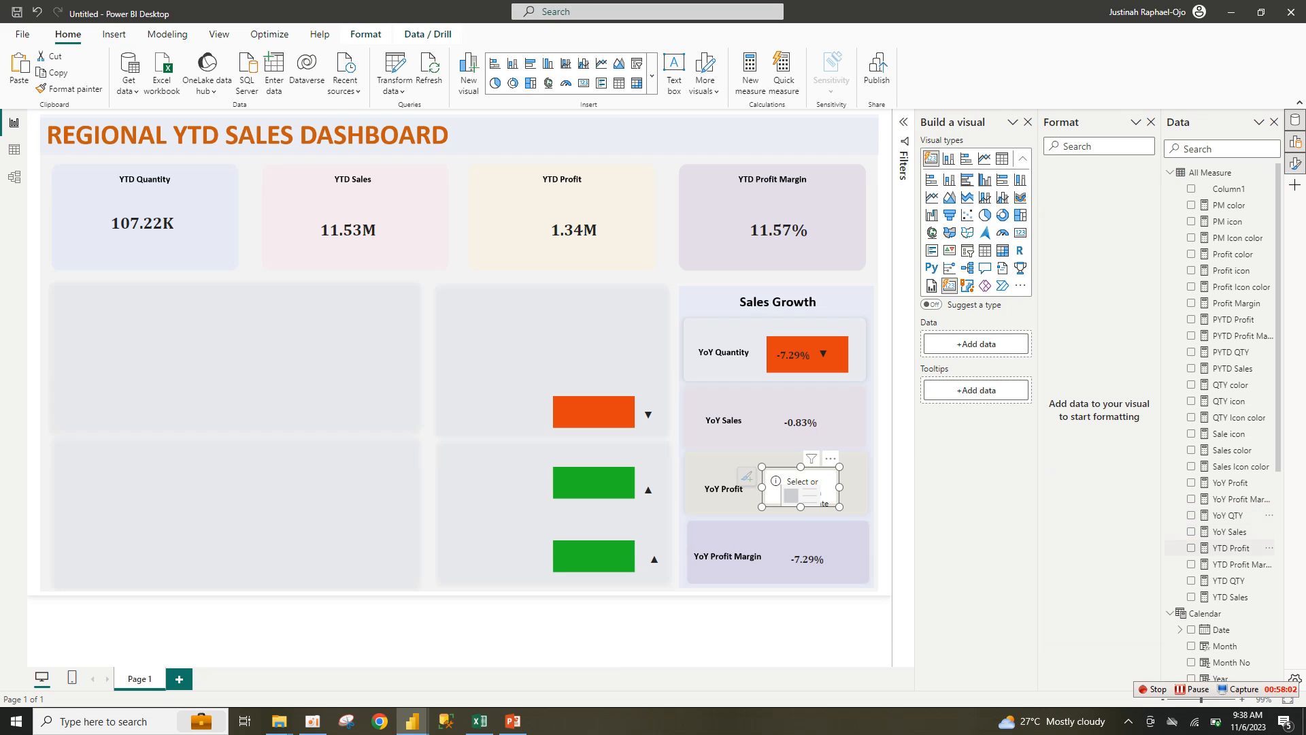
click(1191, 547)
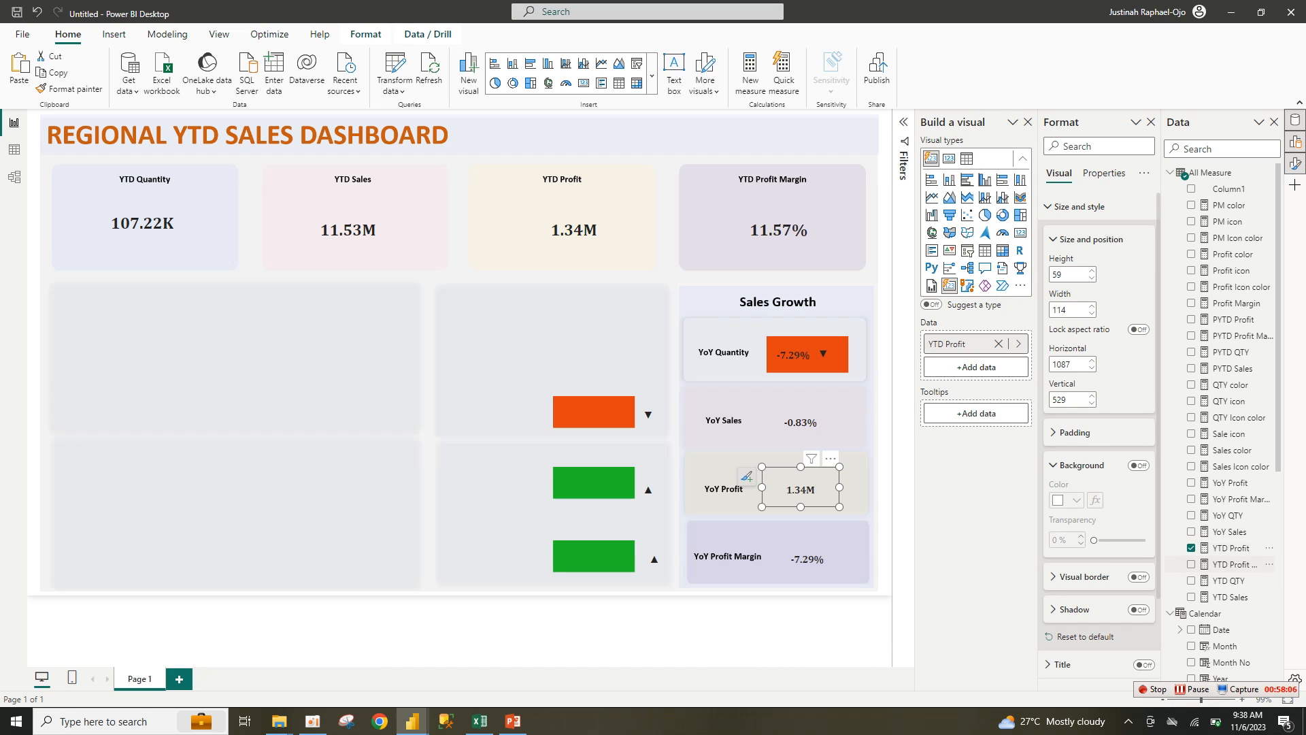
click(1192, 547)
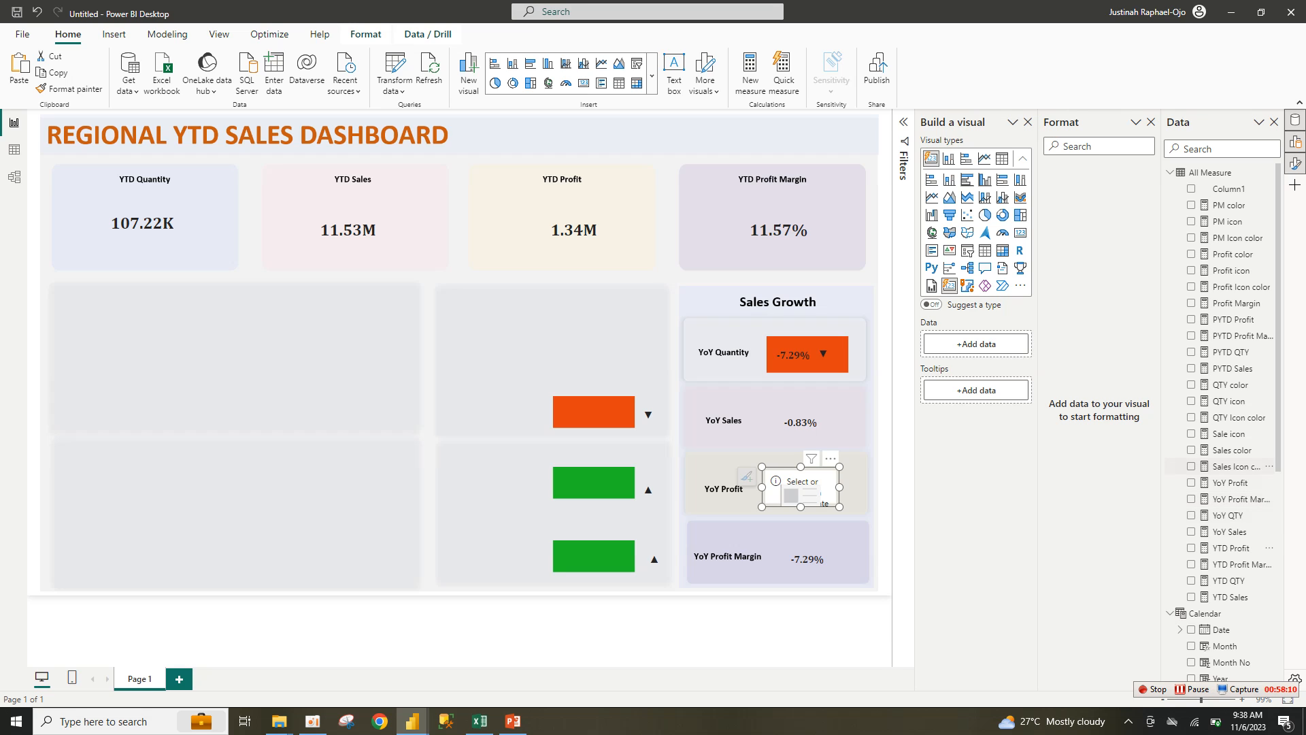
click(1230, 482)
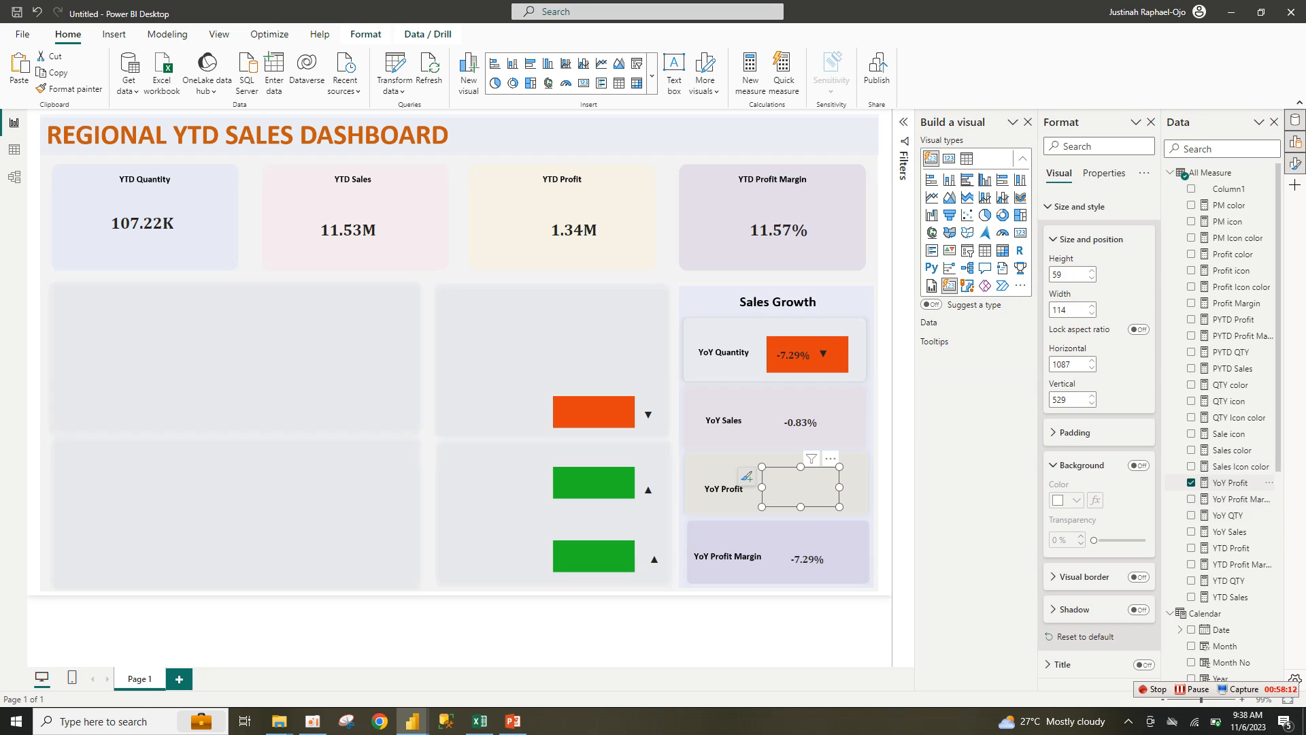
click(807, 556)
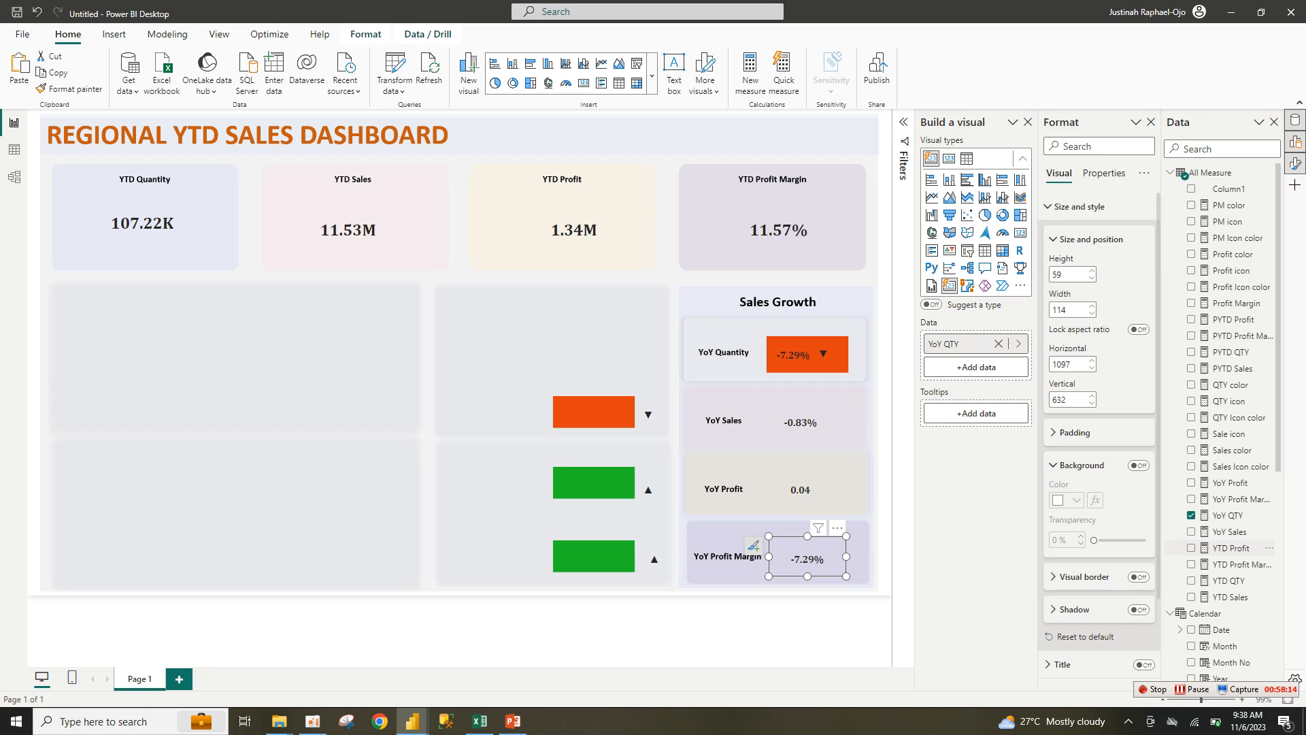
click(1191, 515)
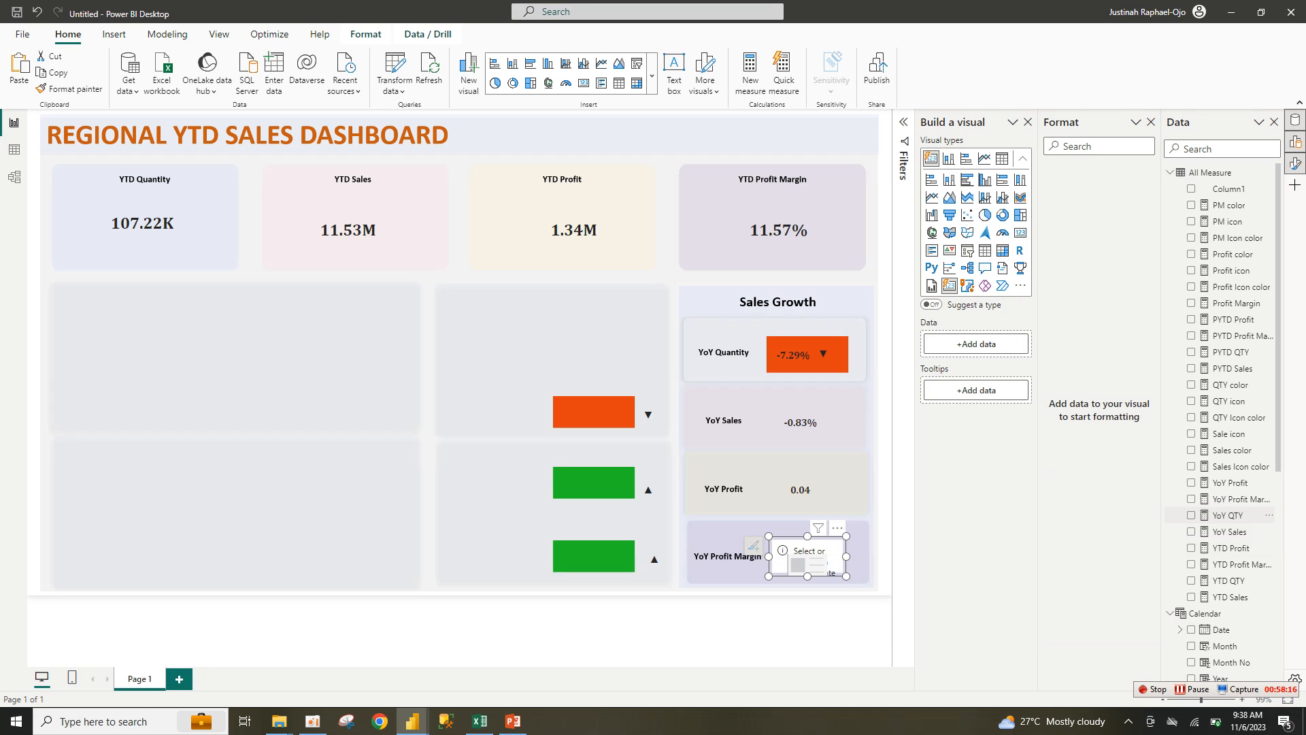
click(1191, 499)
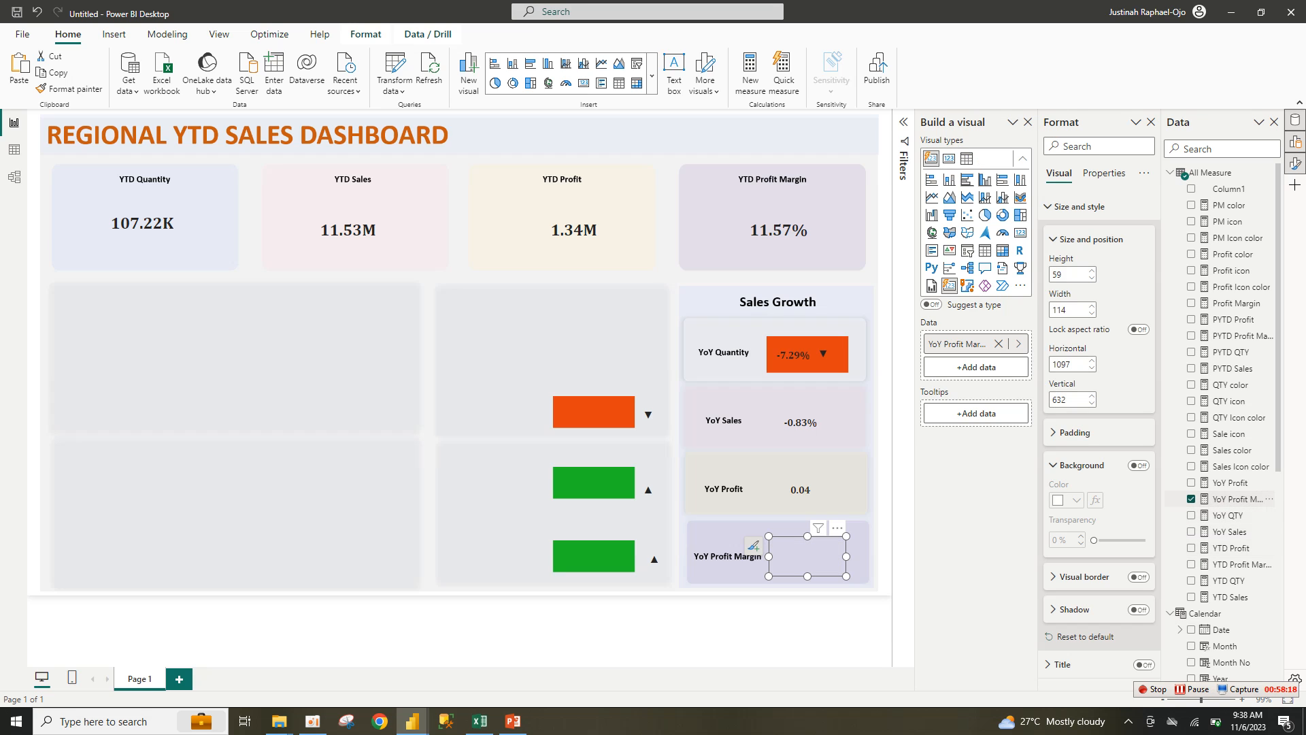
click(800, 487)
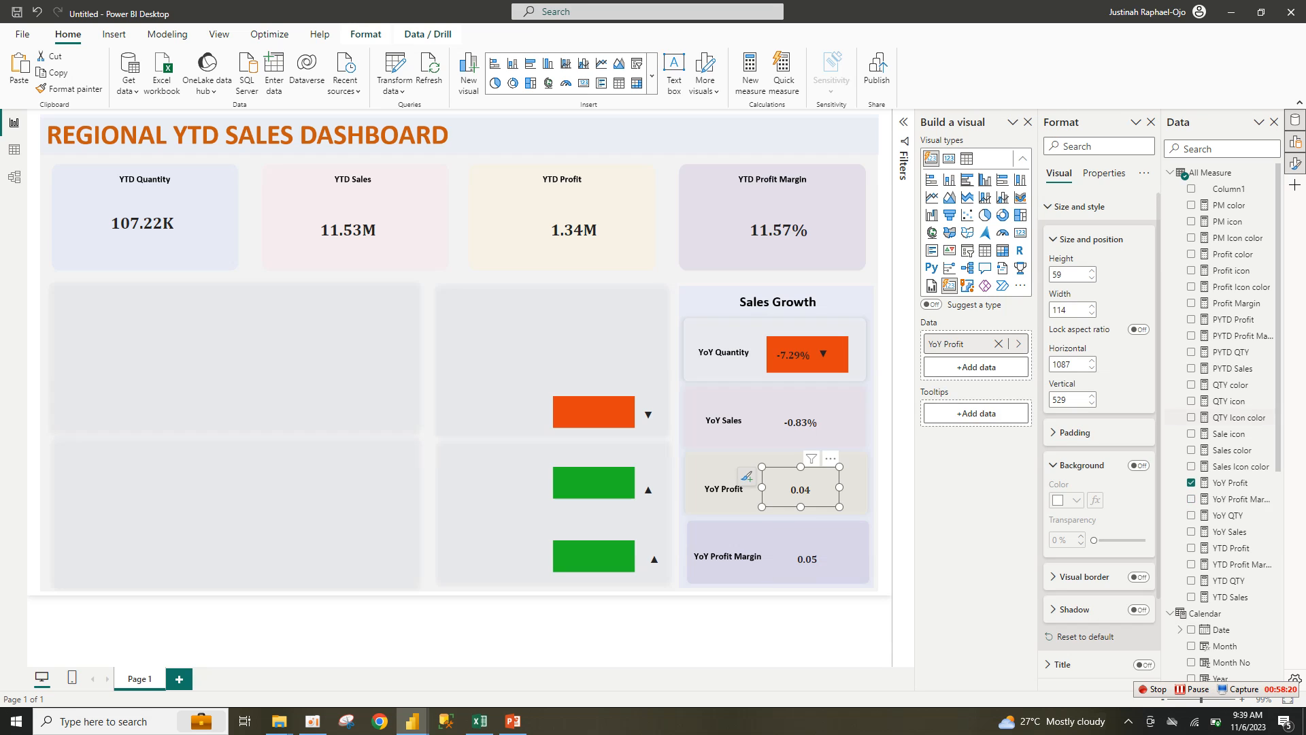
Step: Format YoY Profit and YoY Profit Margin as two-decimal percentages; move the profit arrow onto the green rectangle
click(1263, 483)
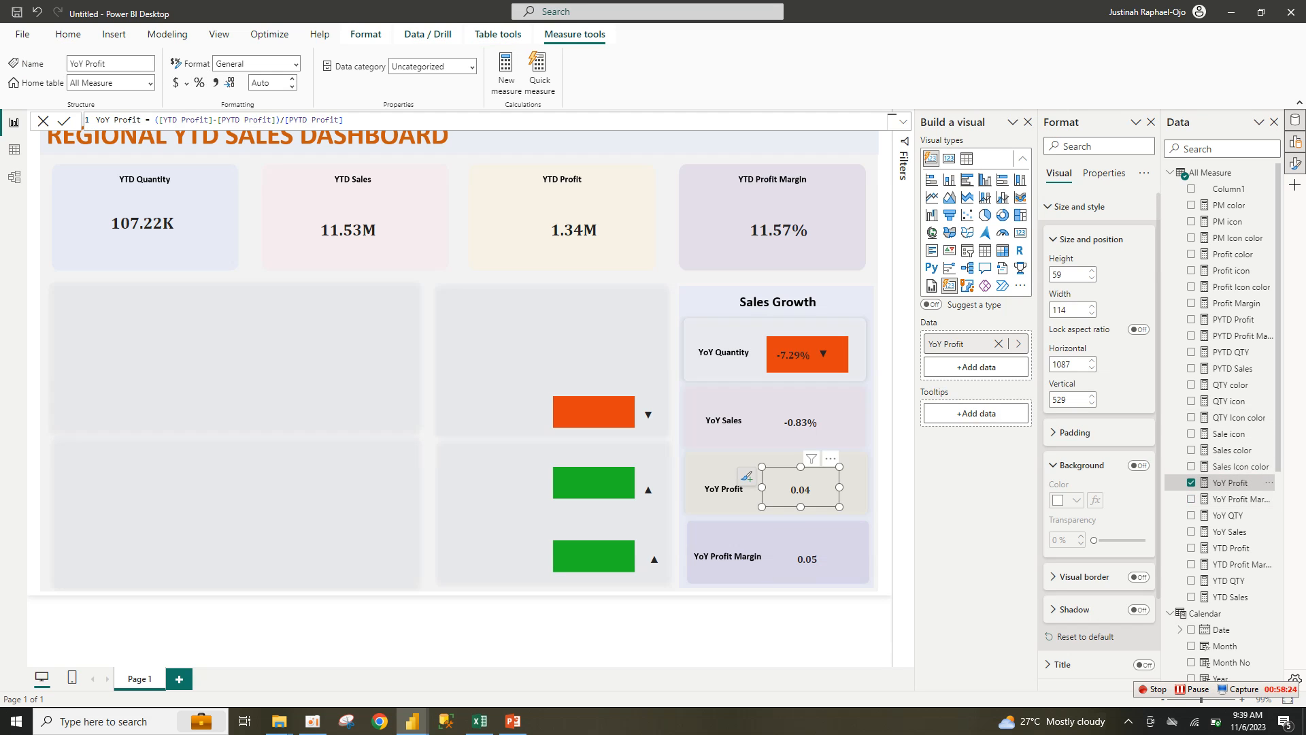
click(199, 82)
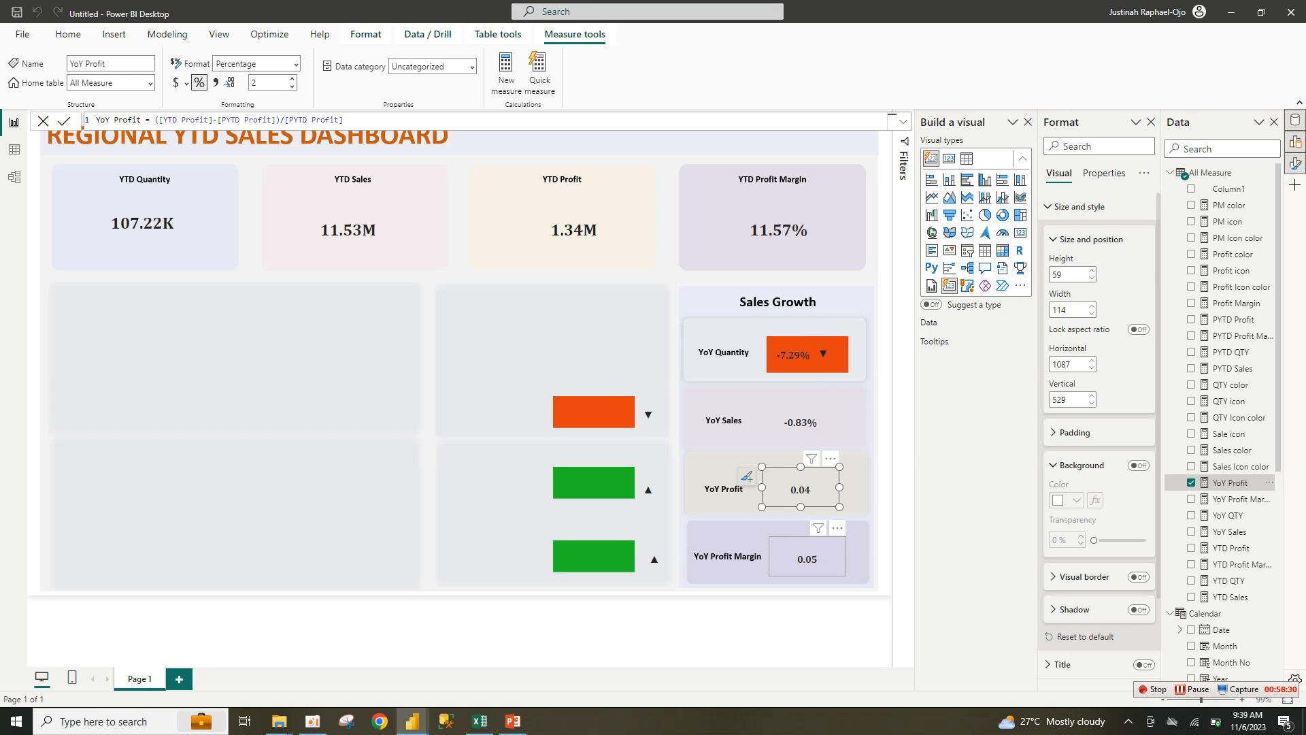
click(807, 557)
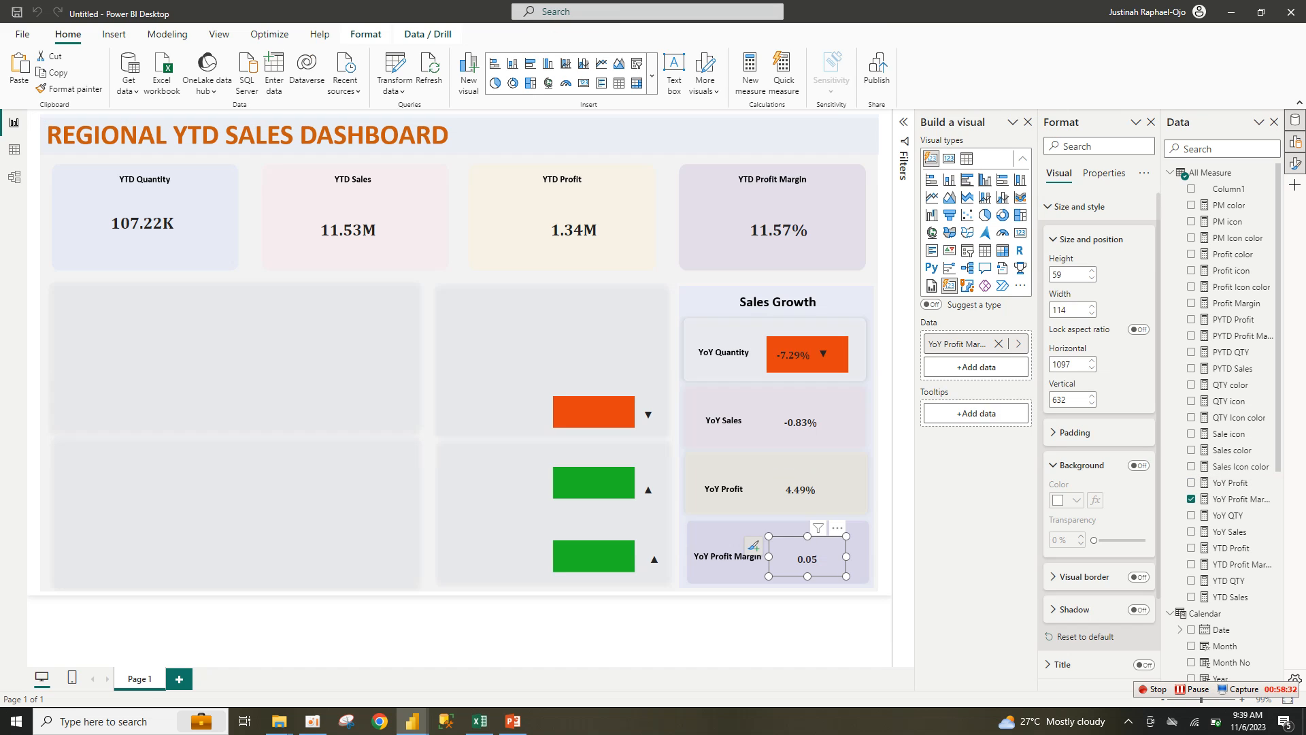
click(1235, 499)
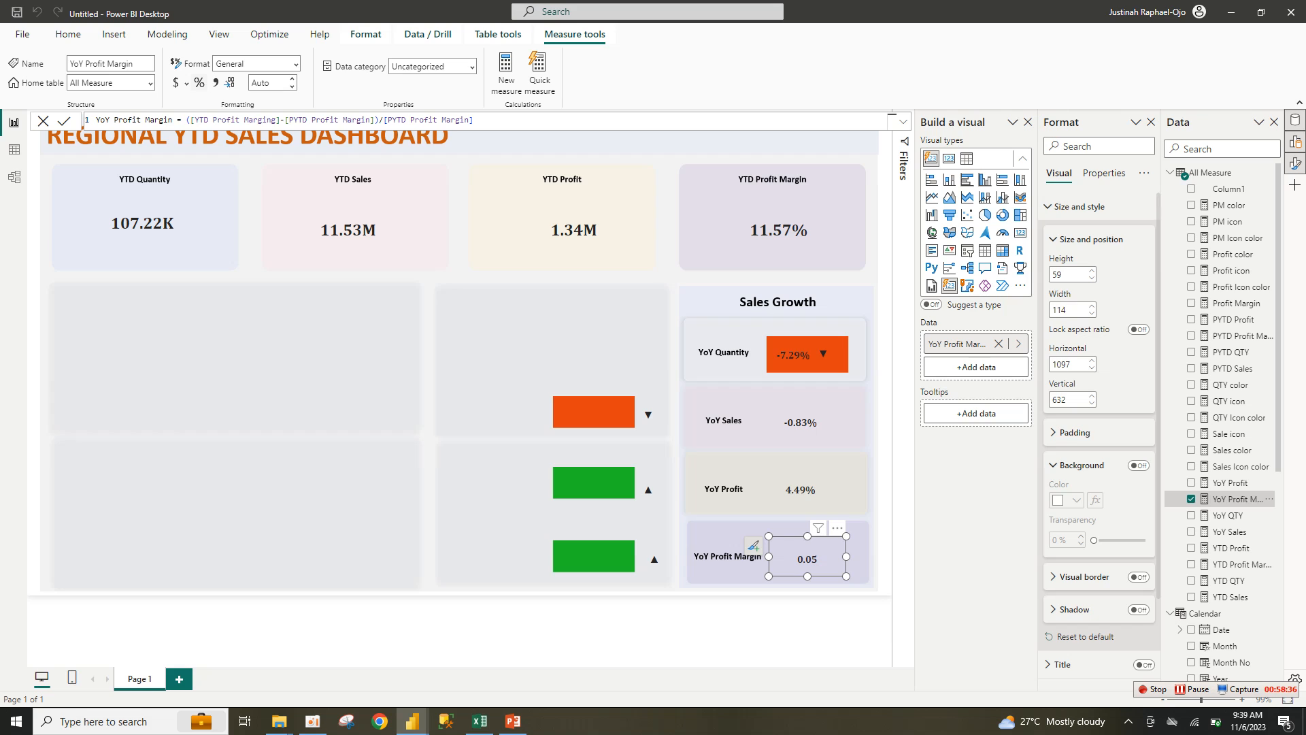
click(200, 82)
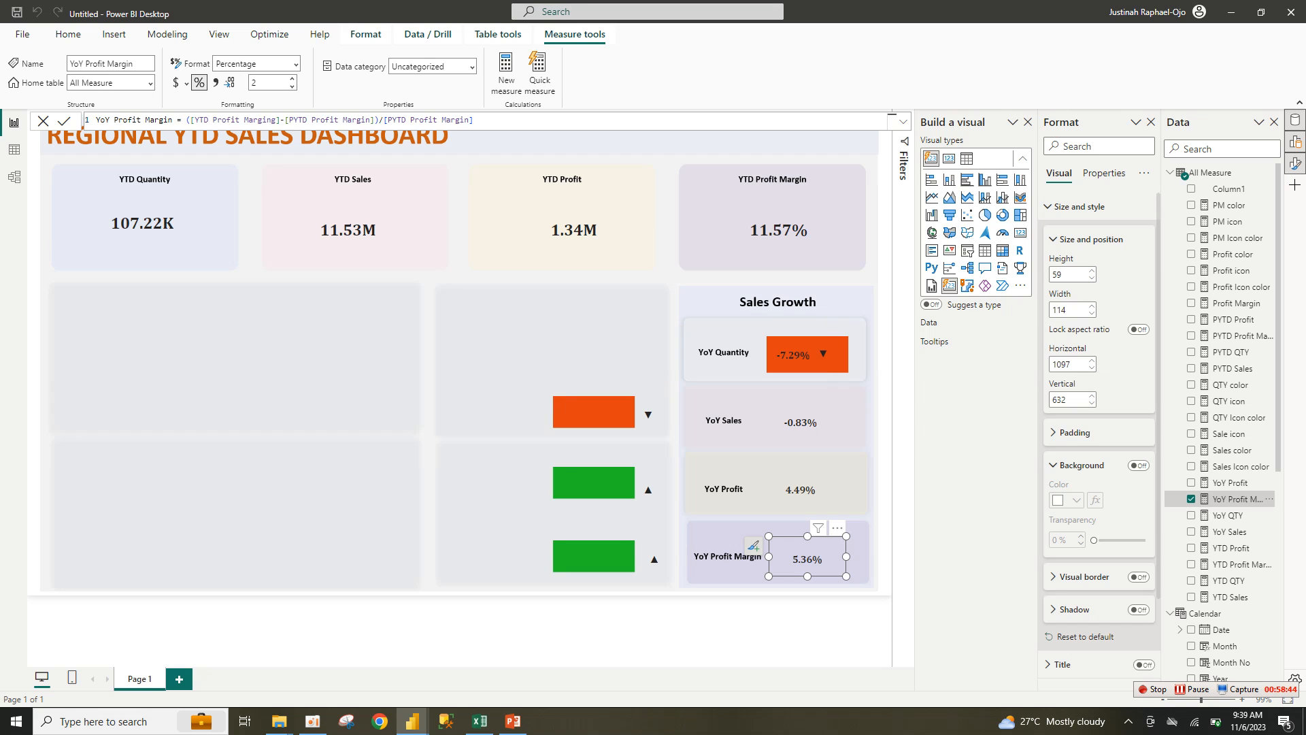
click(841, 627)
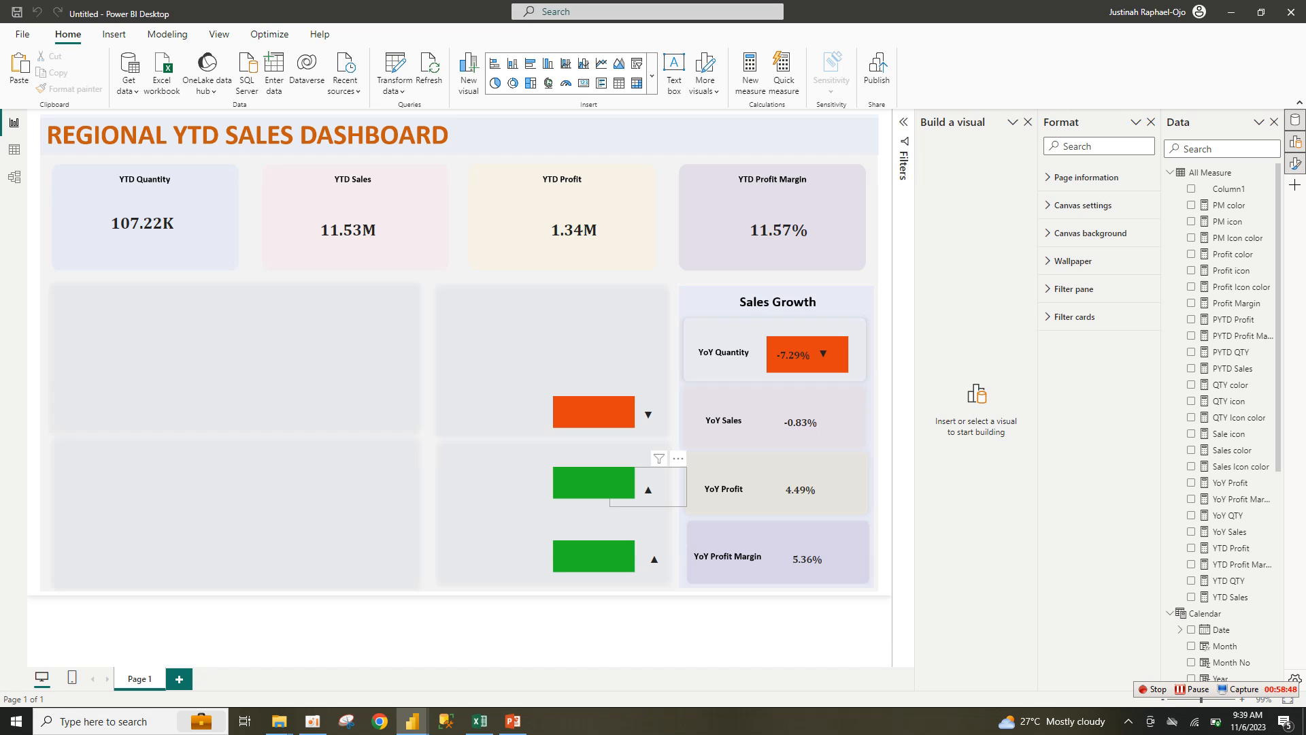
drag(648, 490, 613, 476)
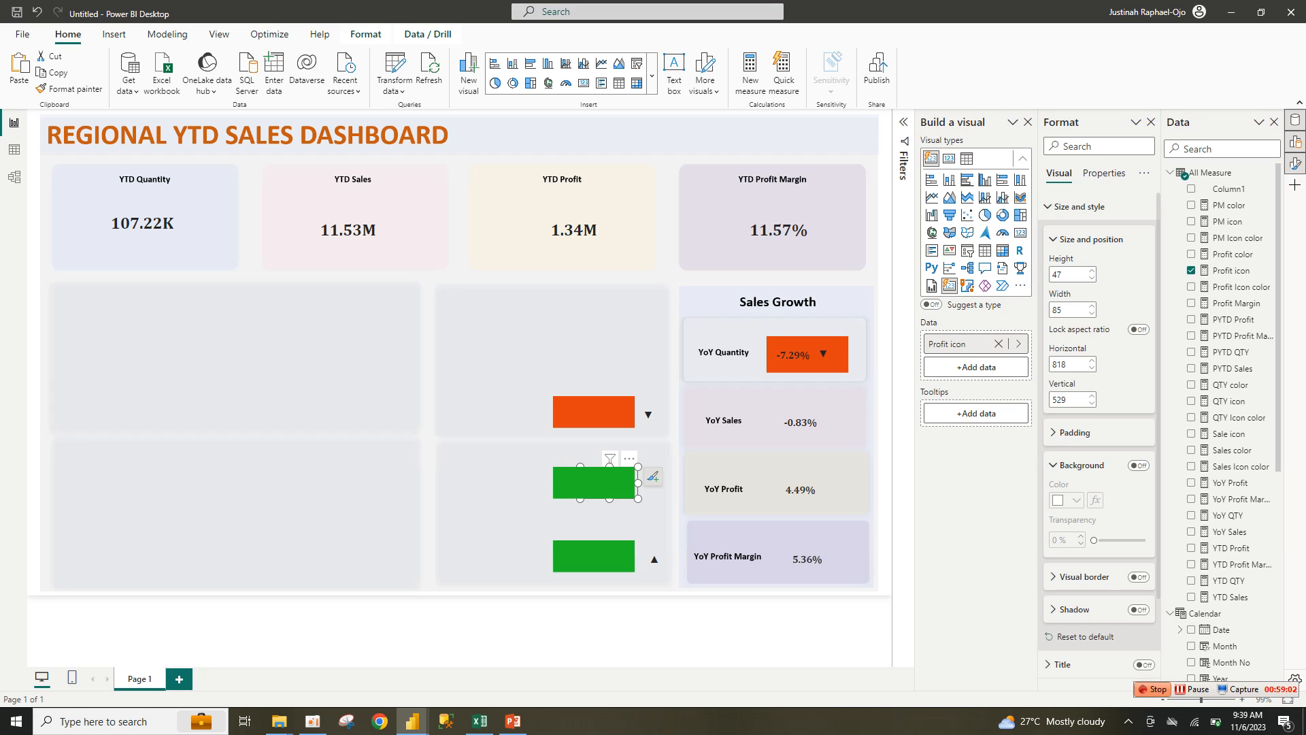
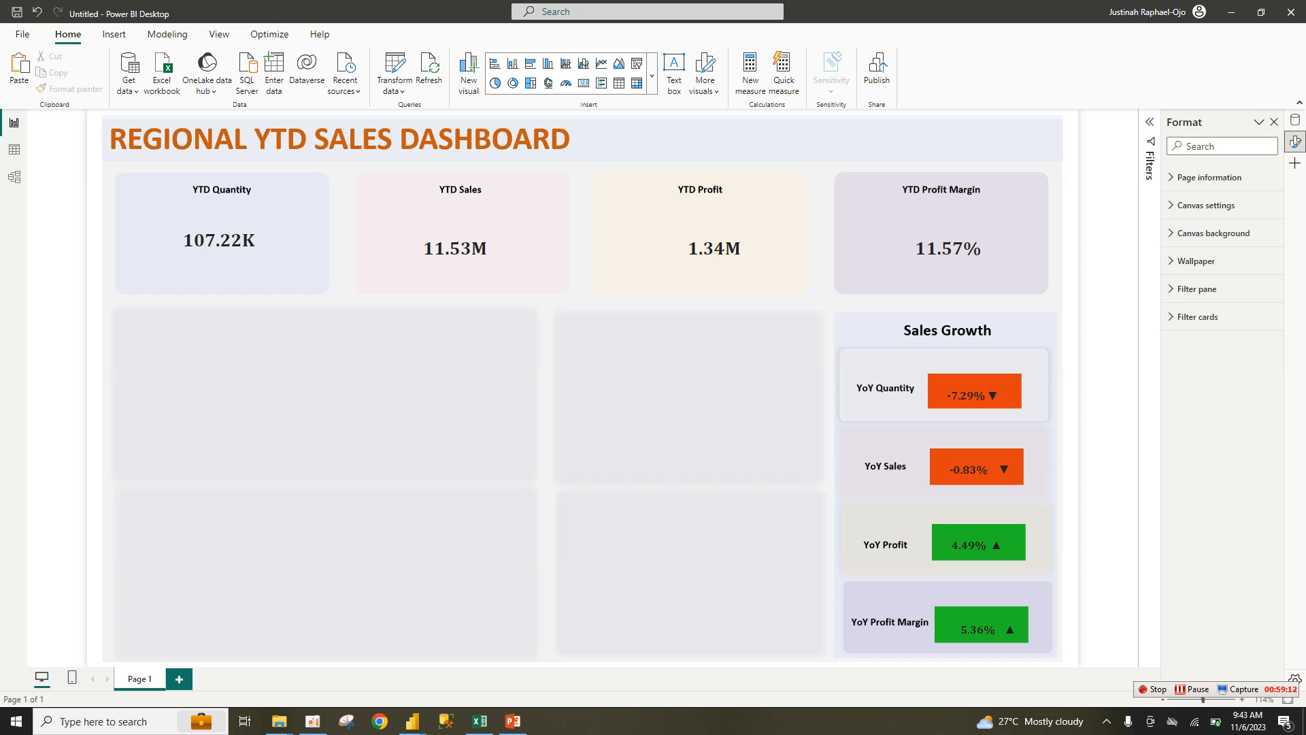
Step: Switch back to the Untitled report holding the title, YTD KPI cards and Sales Growth cards
mouse_move(413, 721)
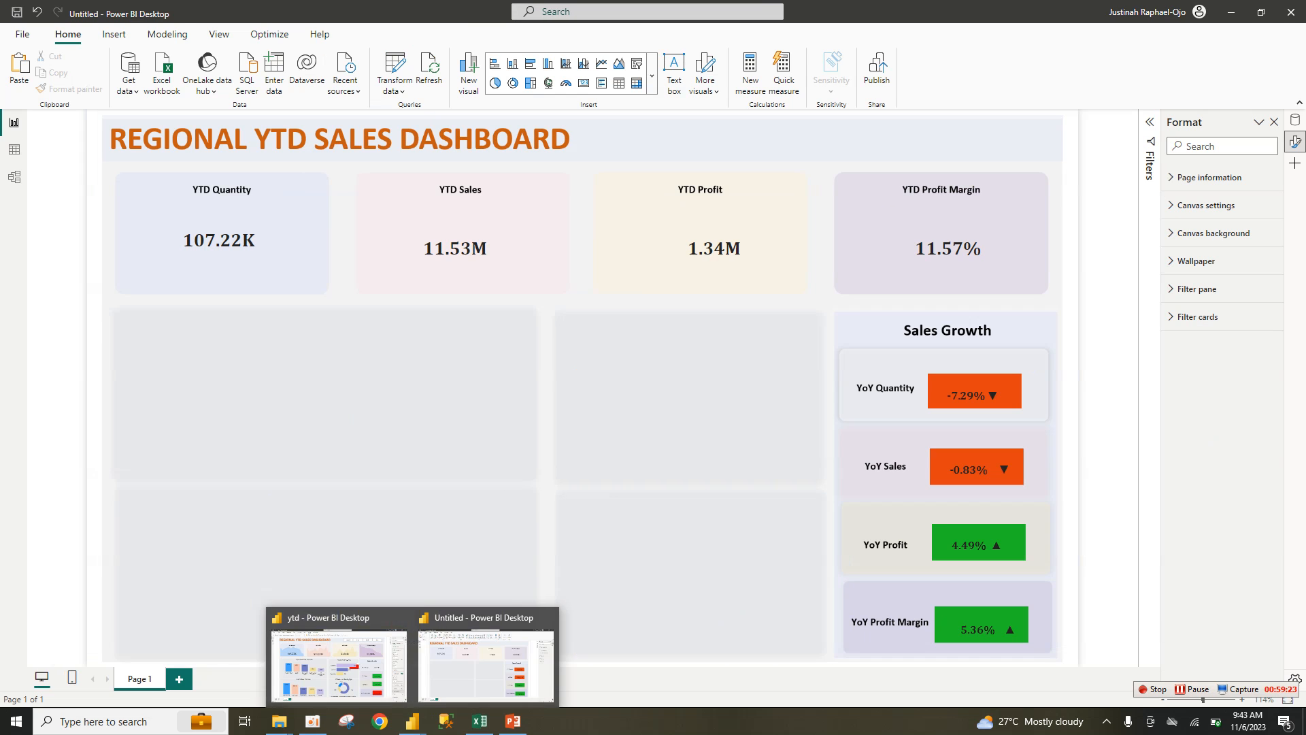
click(486, 664)
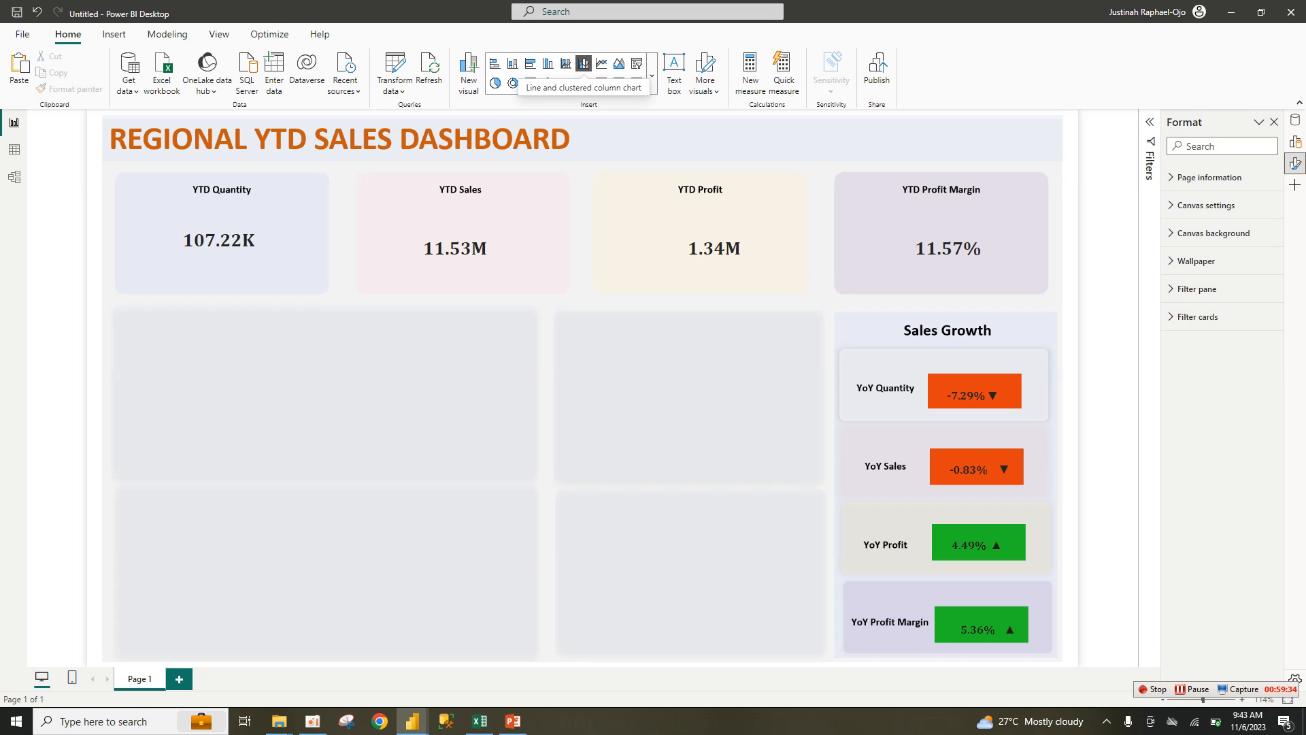
Step: Insert a blank clustered column chart and stretch it across the top-left placeholder
click(548, 64)
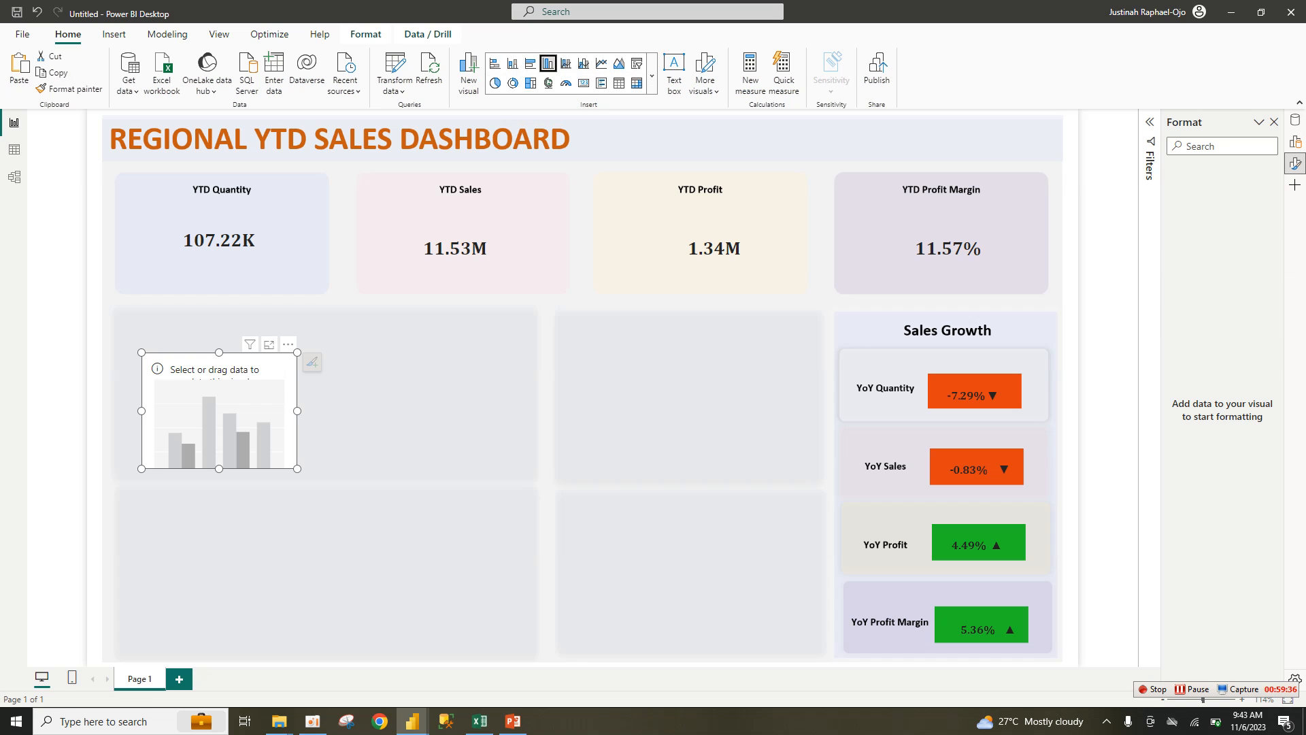
drag(298, 468, 523, 479)
drag(418, 438, 405, 411)
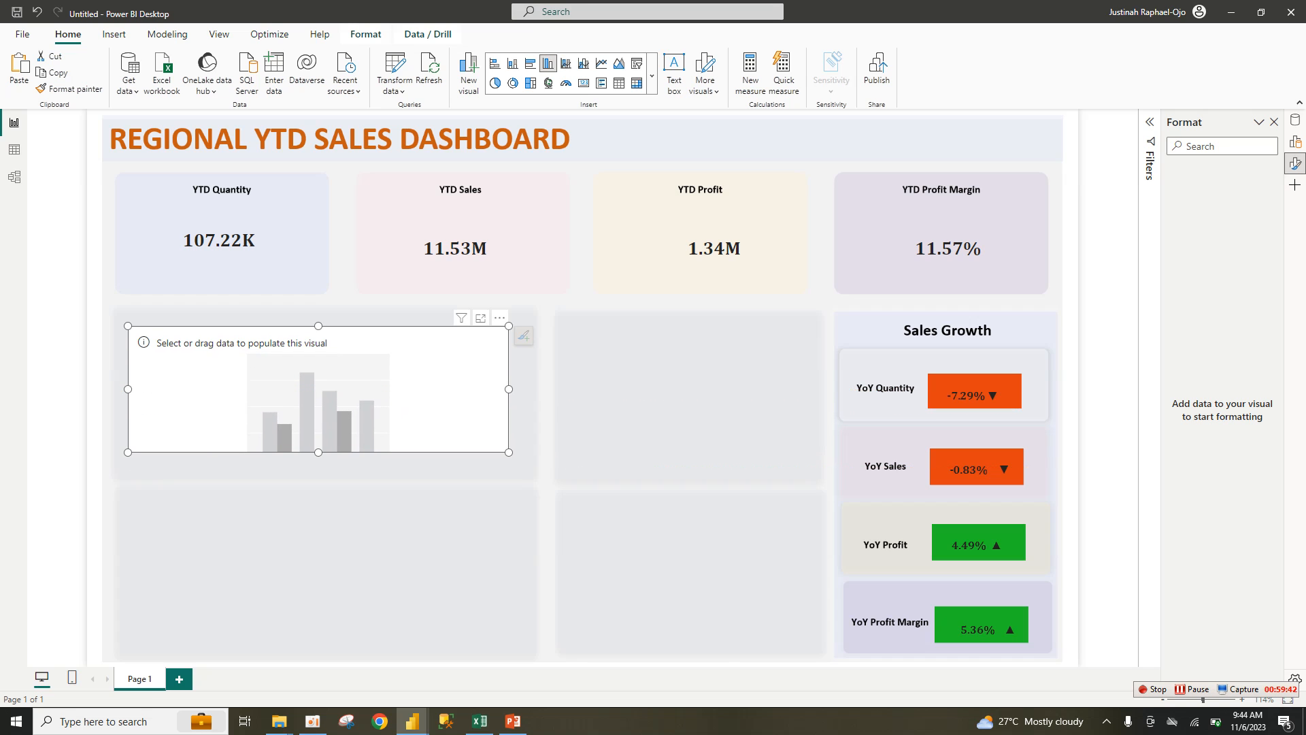
click(688, 381)
Step: Open the Data and Build visual panes in their own side-by-side panes
right_click(1295, 120)
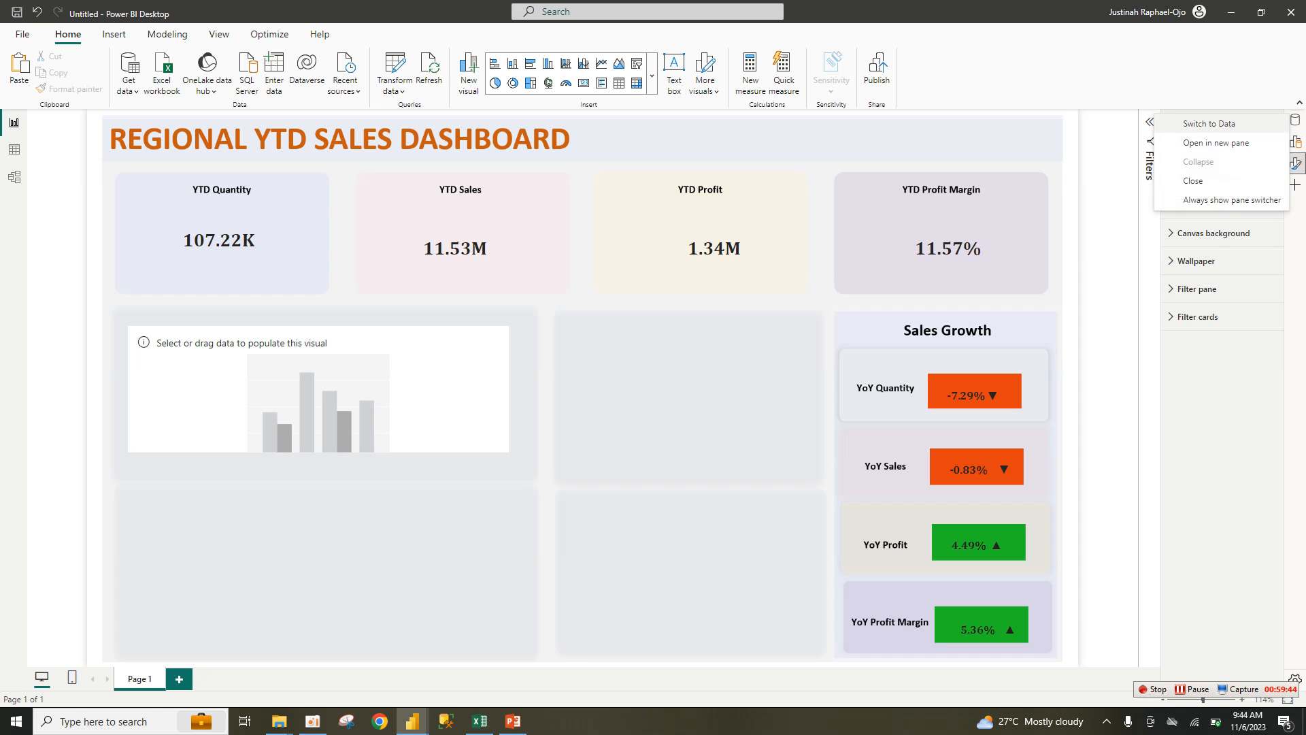
click(1216, 142)
right_click(1296, 141)
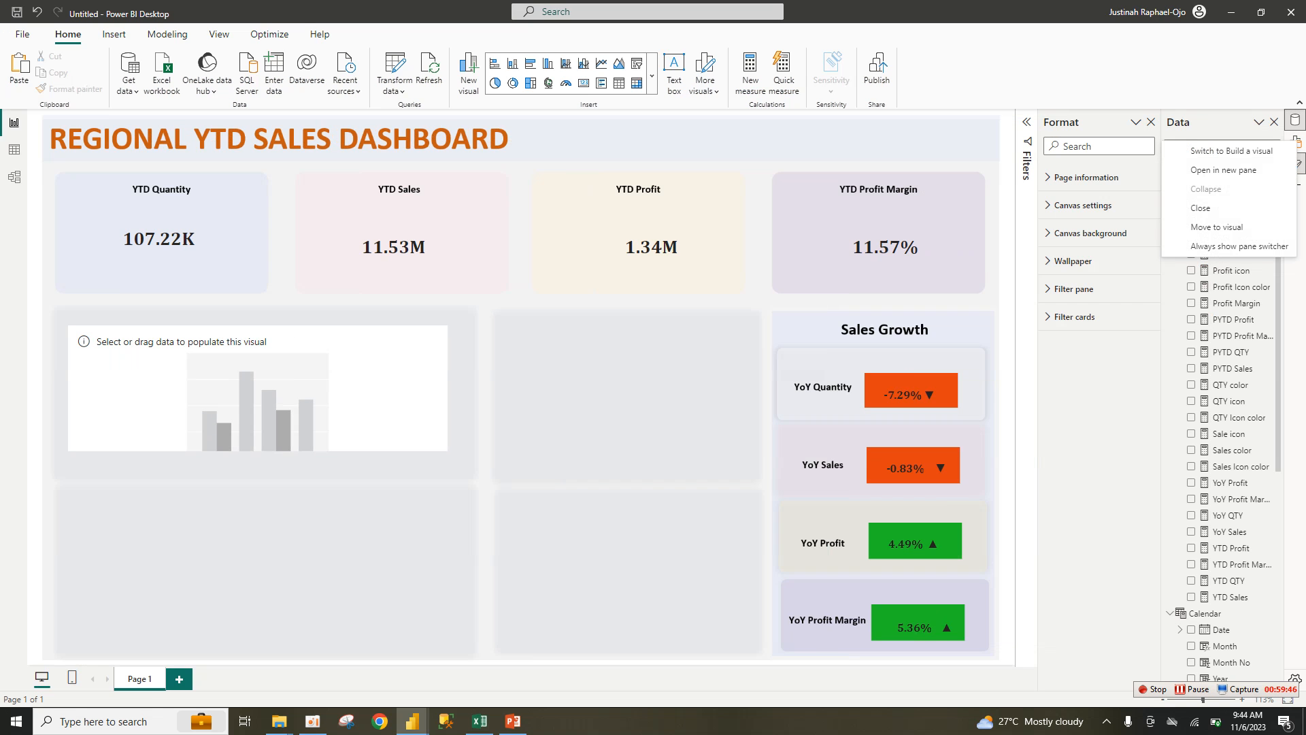
click(1223, 169)
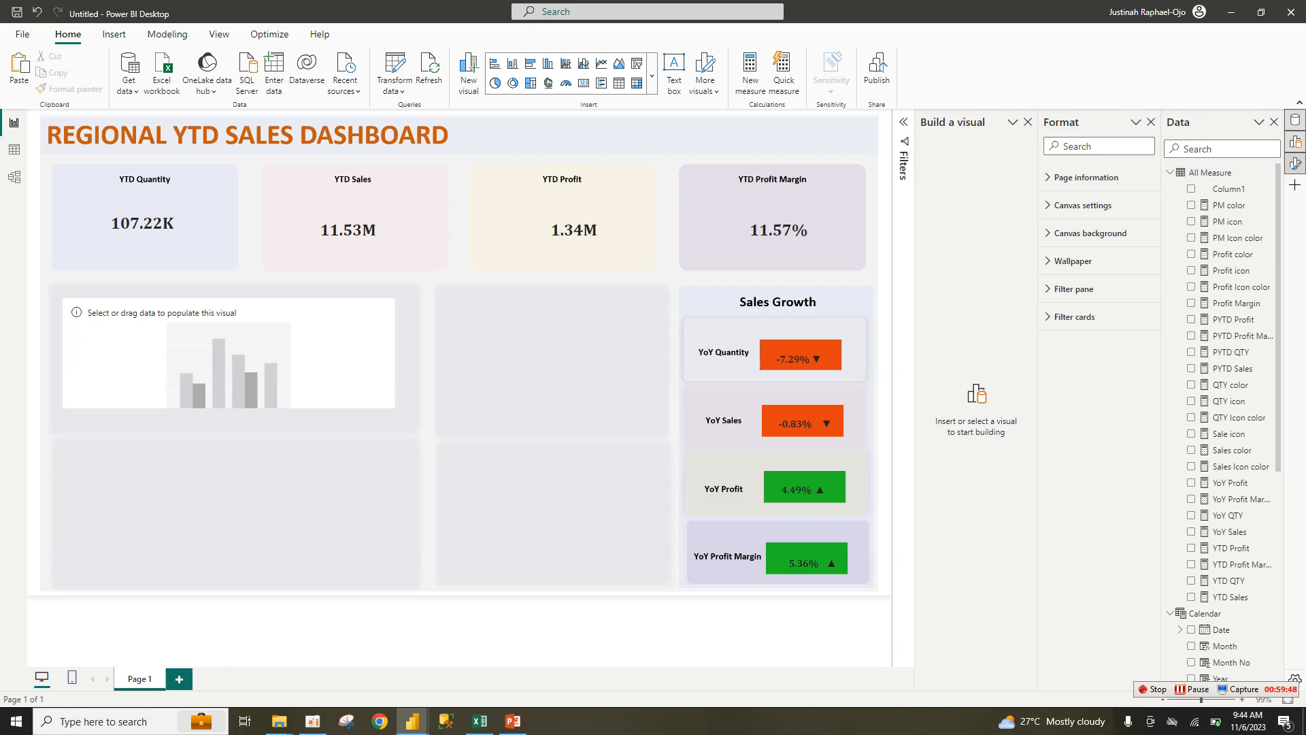
right_click(1296, 163)
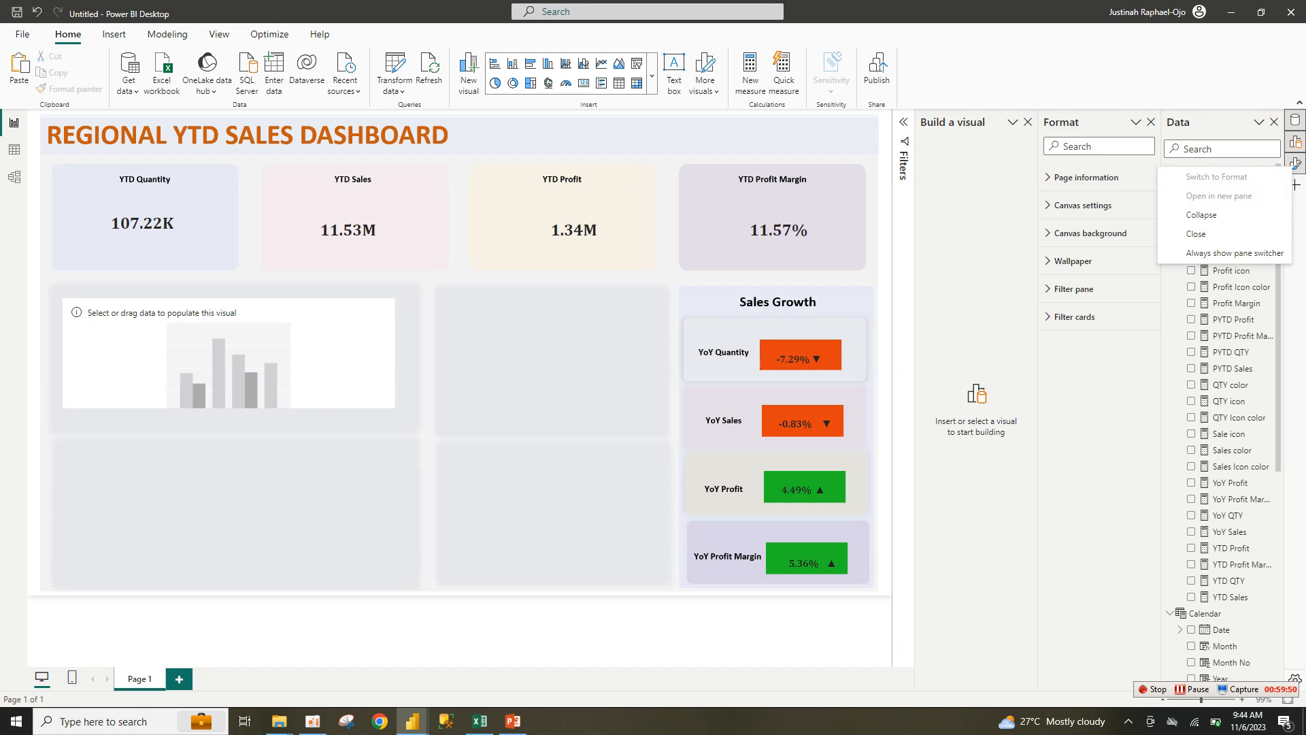
key(Escape)
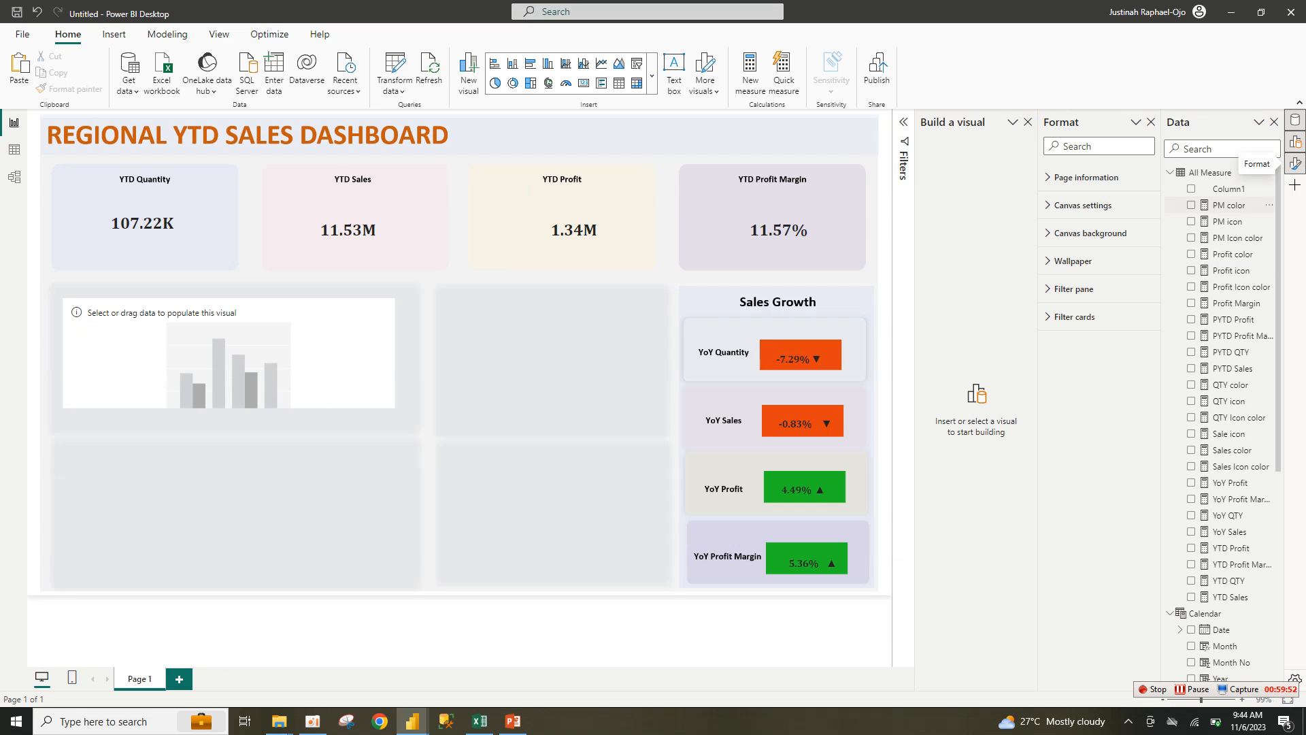
scroll(1224, 408, down, 5)
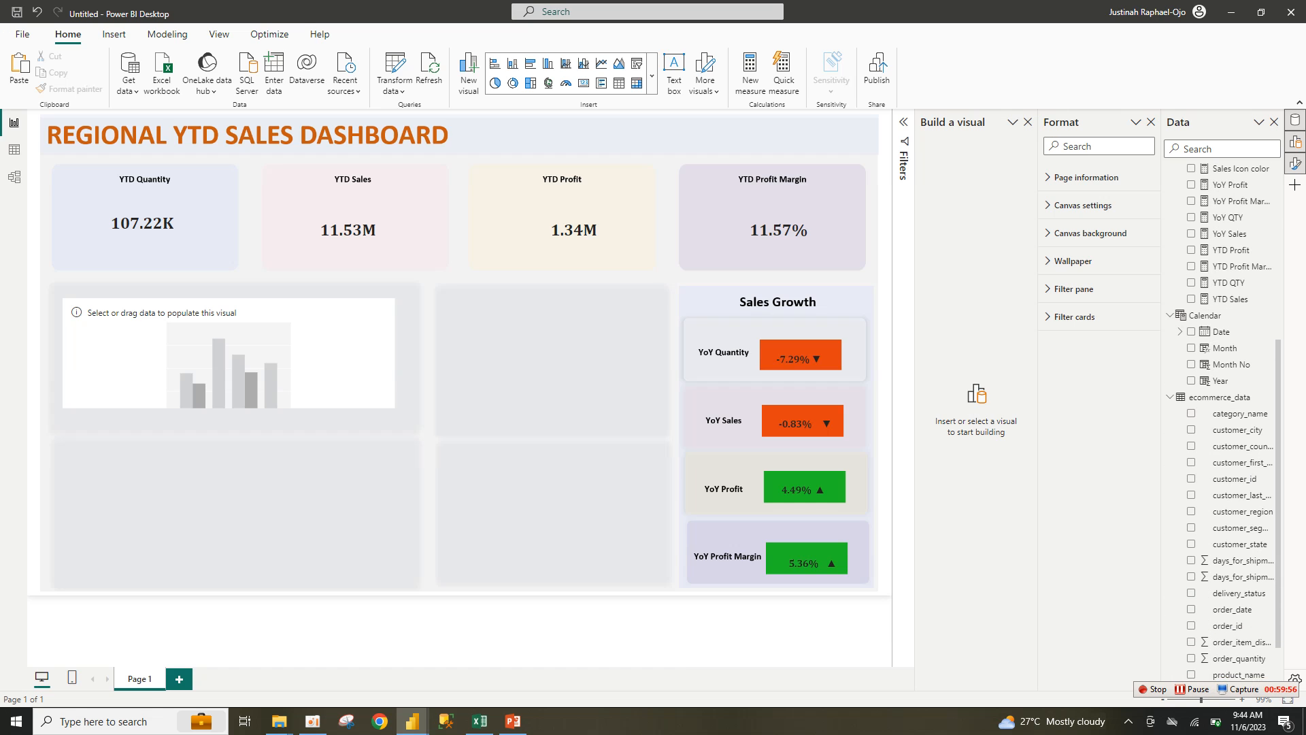
scroll(1224, 422, up, 2)
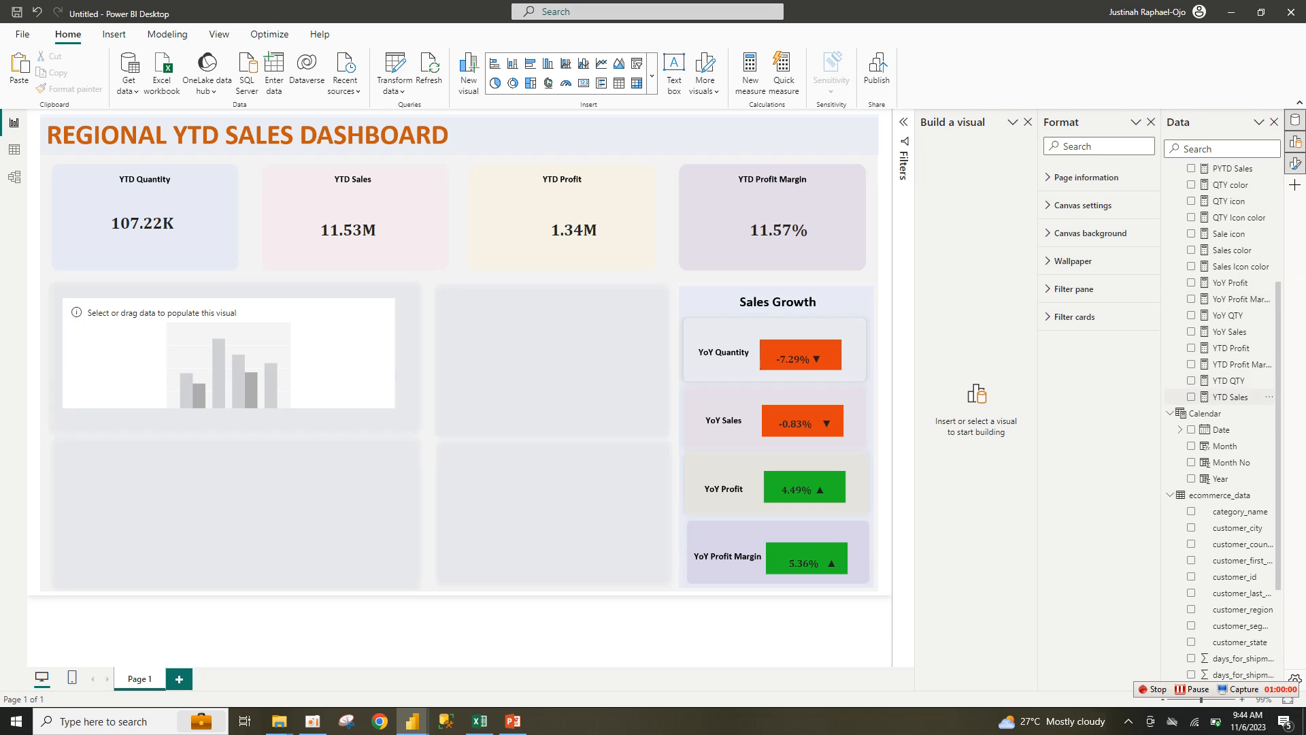
Step: Delete the stray YTD Sales card that was added to the canvas
click(1229, 397)
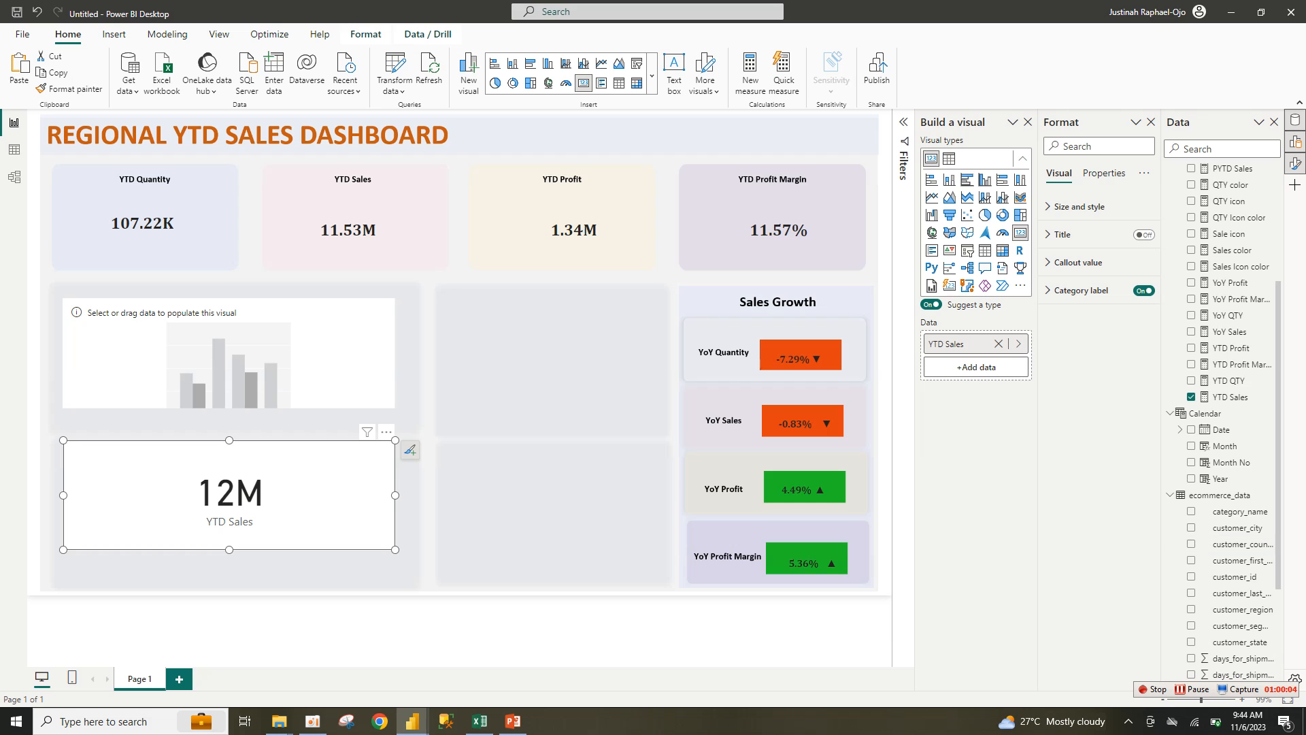
scroll(1223, 420, down, 5)
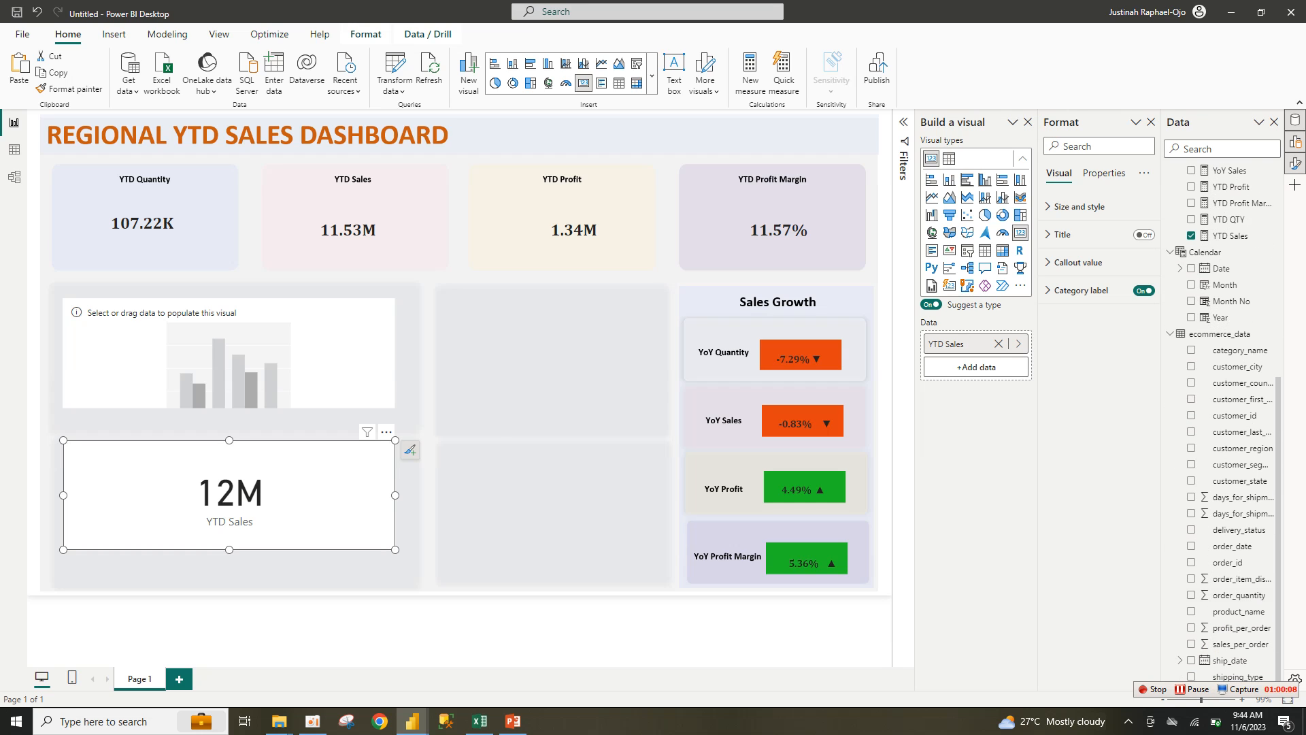
click(386, 432)
click(425, 464)
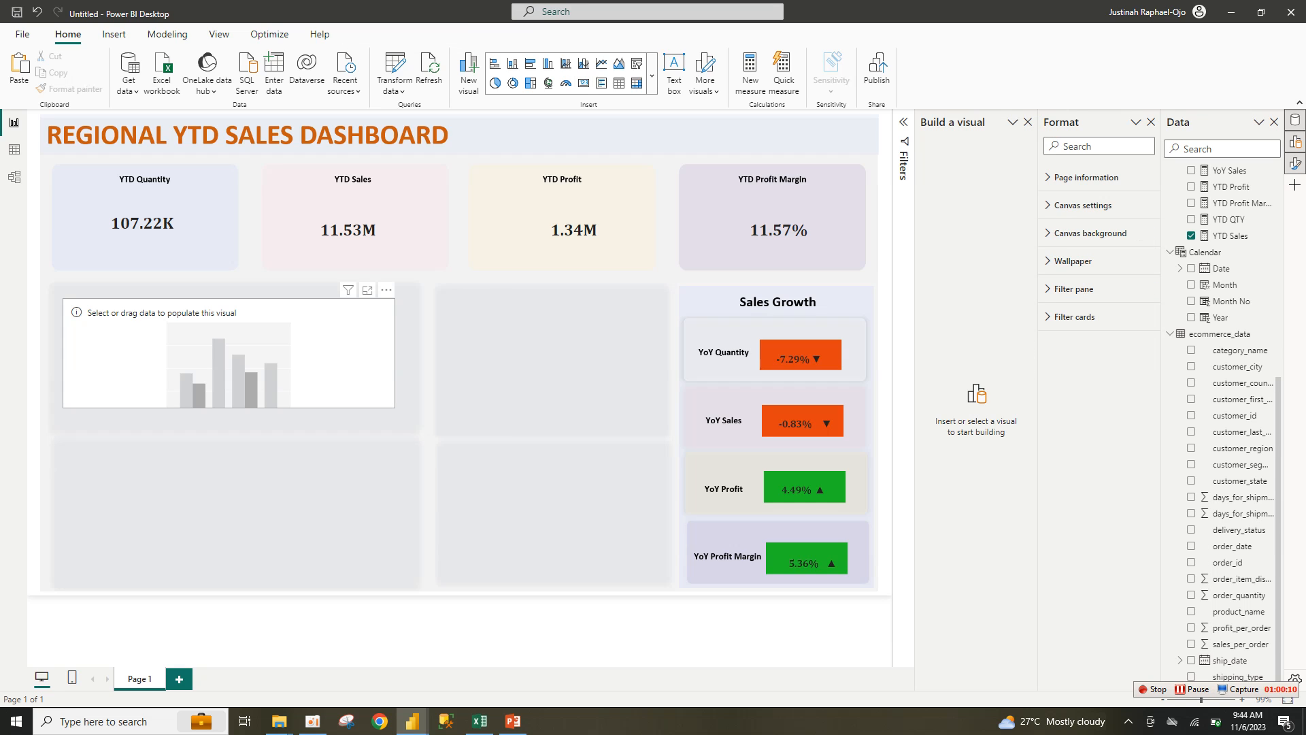
Step: Build the column chart with product_name on the X-axis and YTD Sales on the Y-axis
click(229, 353)
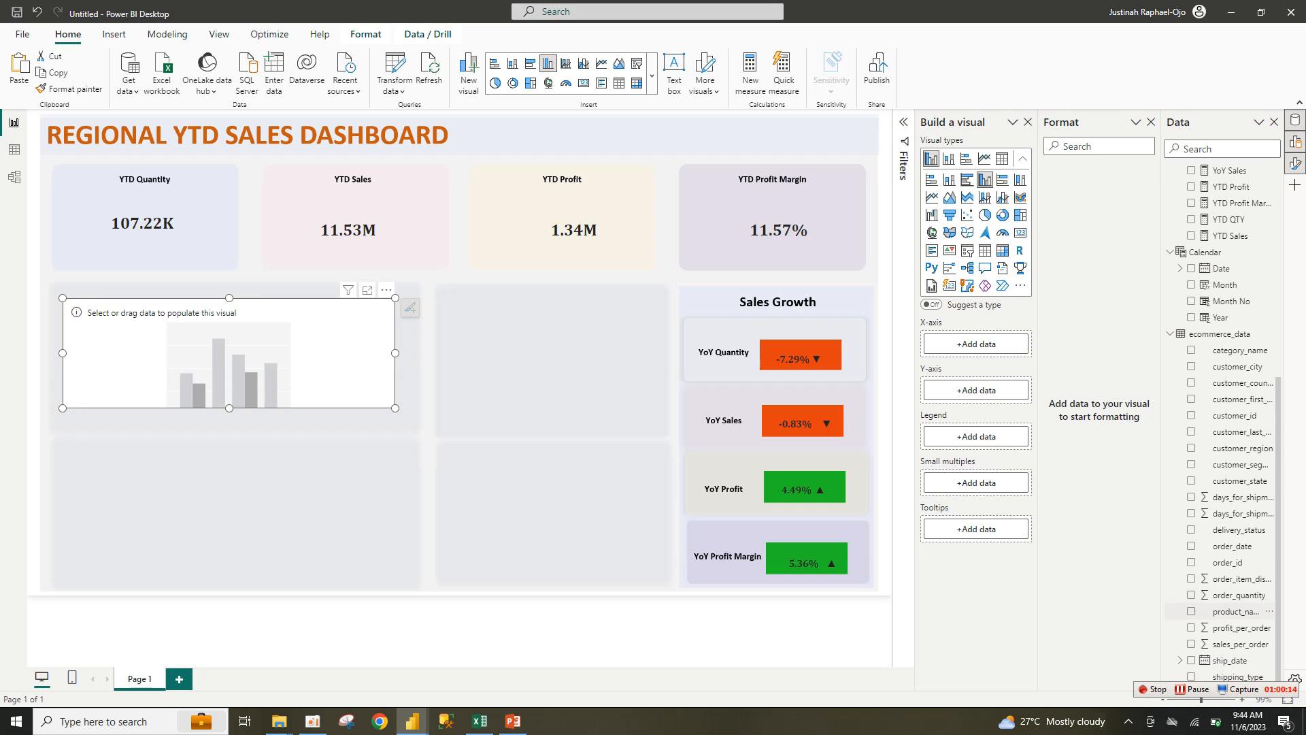
click(1231, 610)
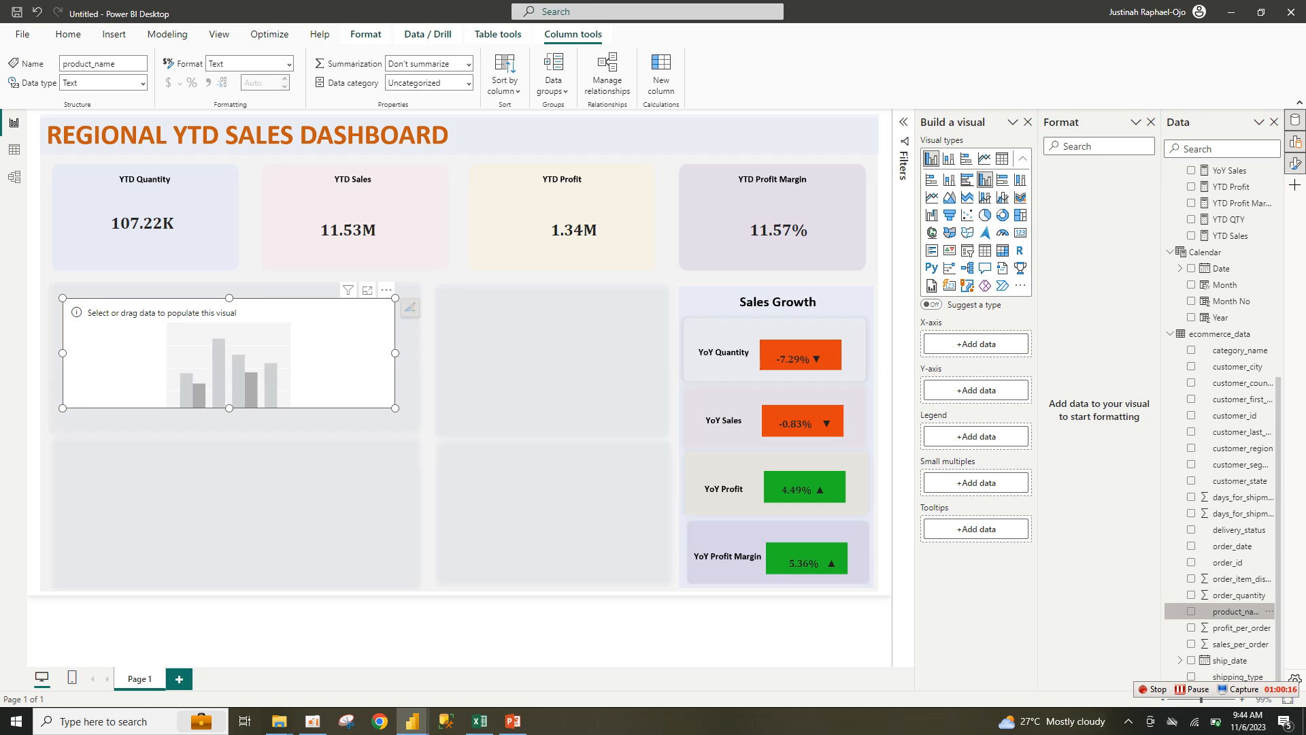
right_click(1193, 611)
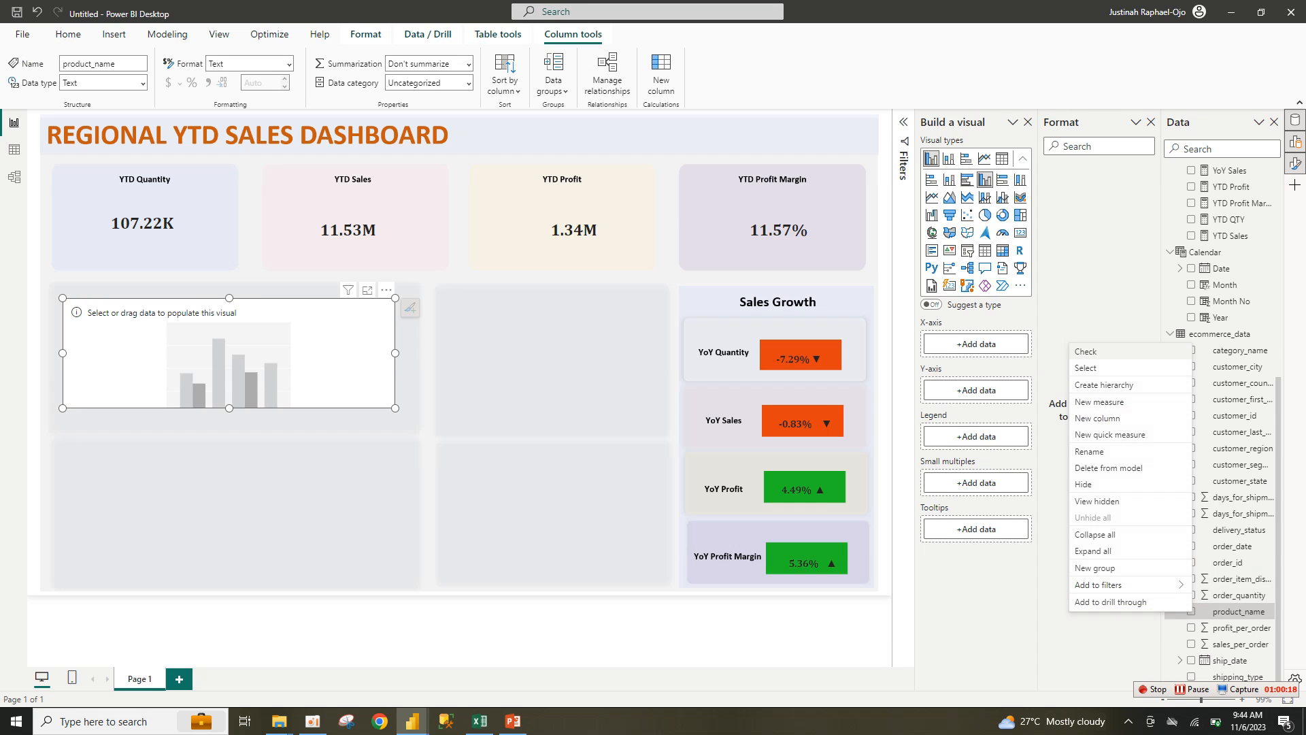
right_click(1215, 609)
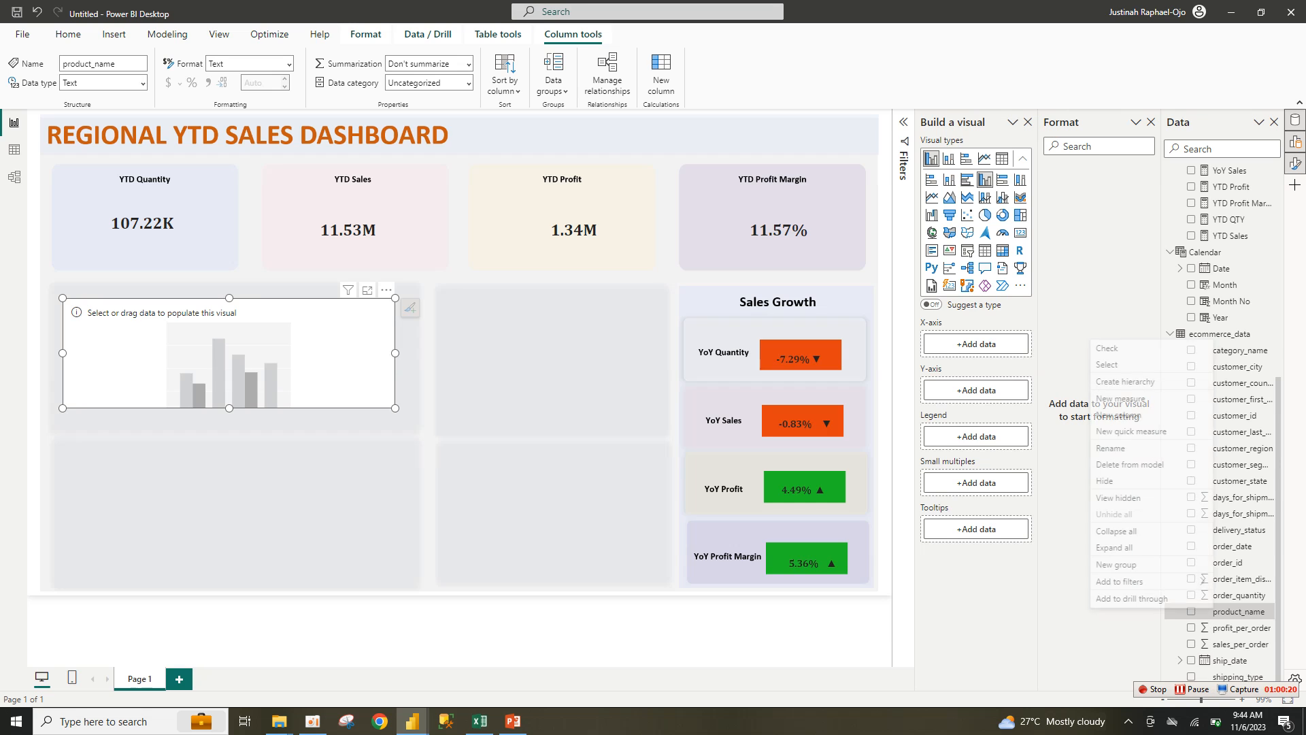
click(1109, 348)
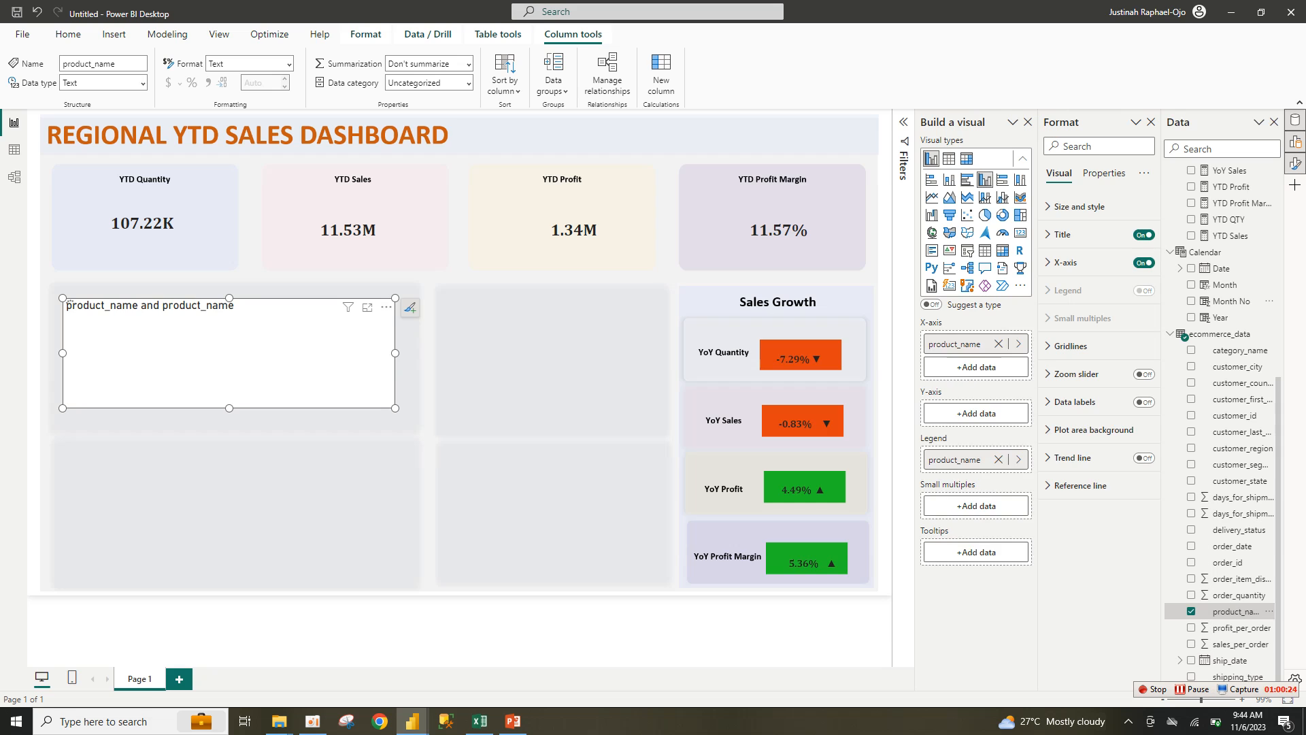
click(1191, 235)
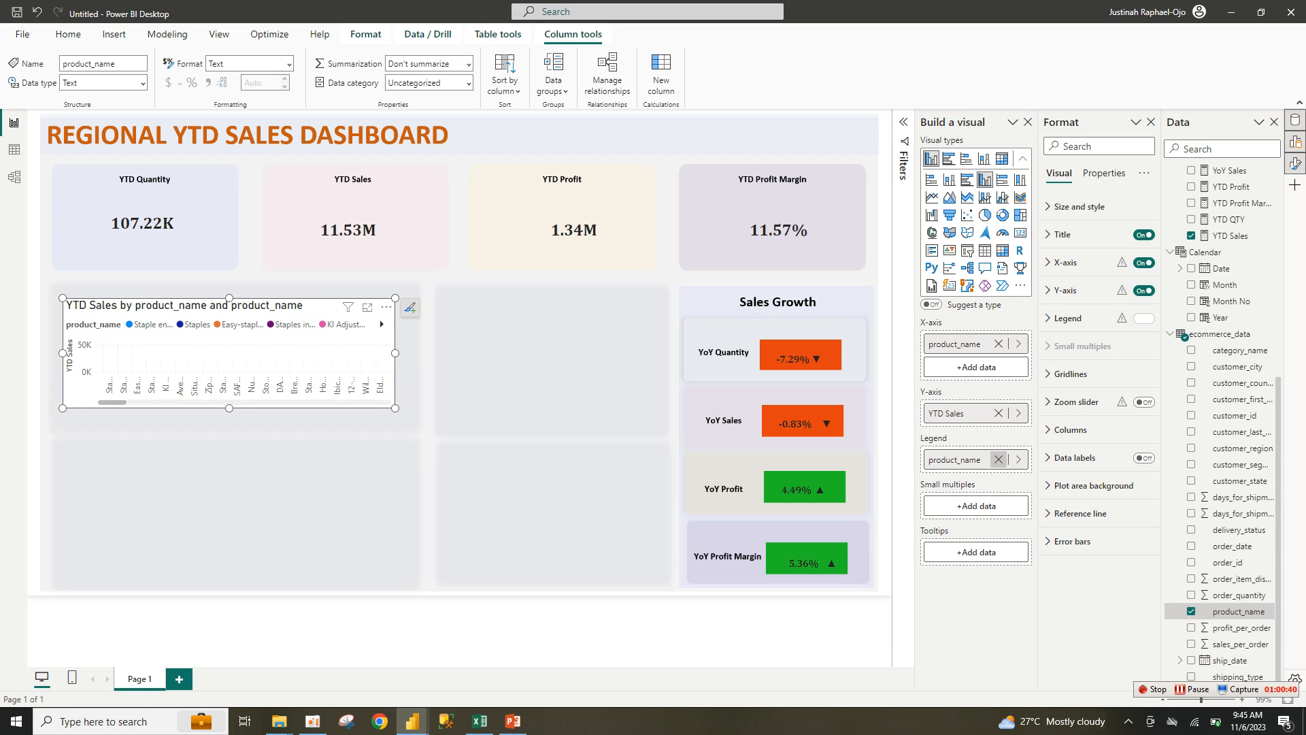
click(998, 413)
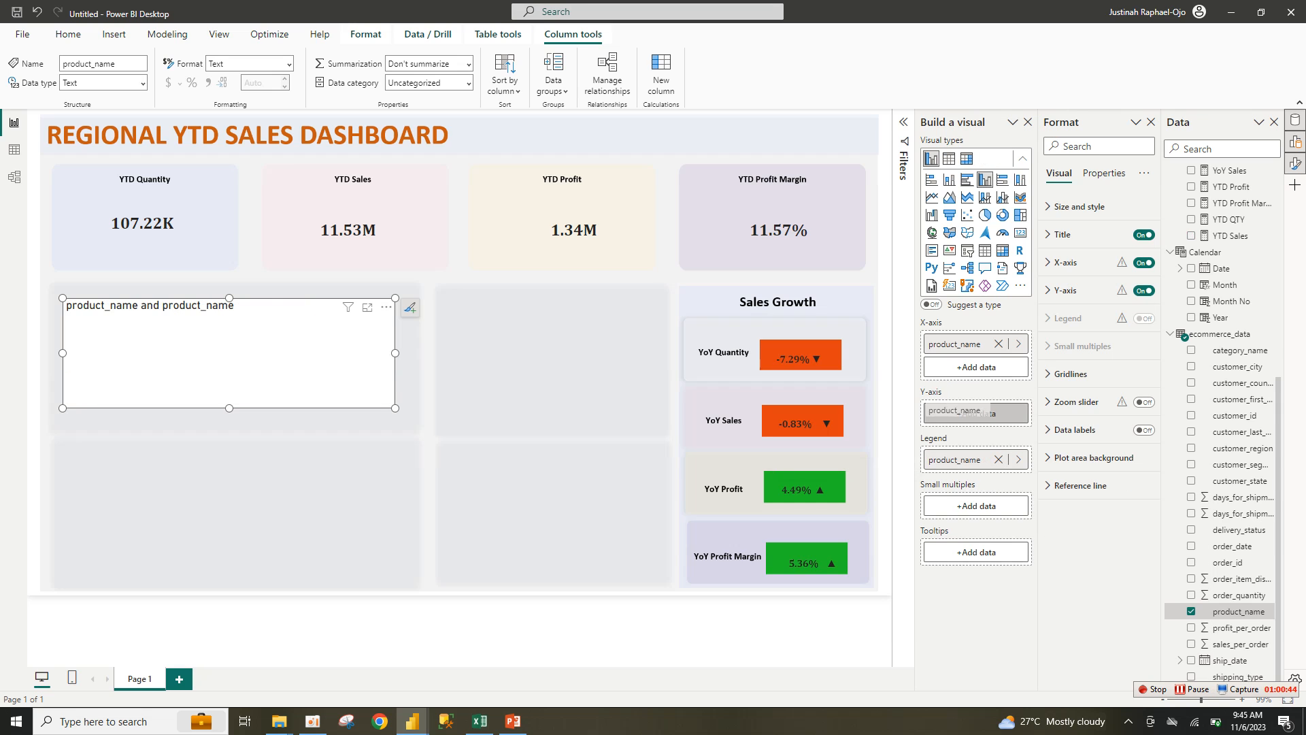
drag(955, 459, 975, 413)
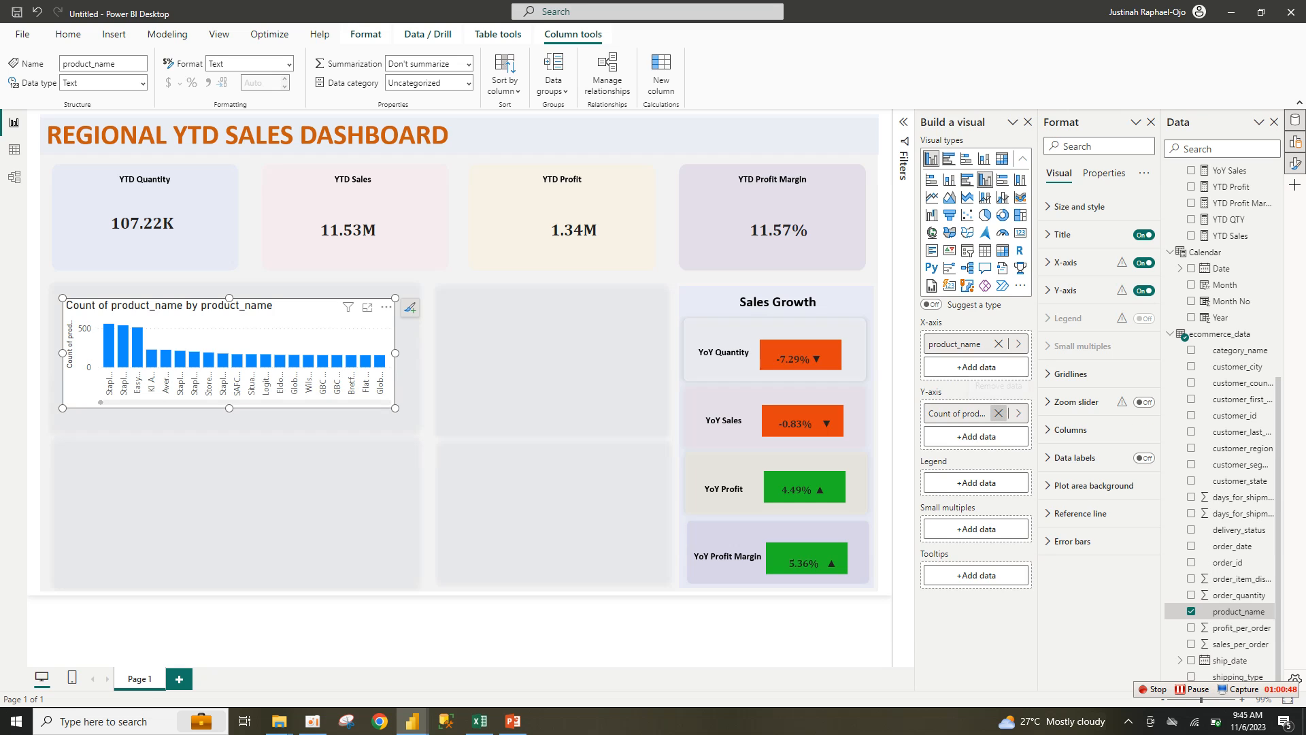
click(998, 413)
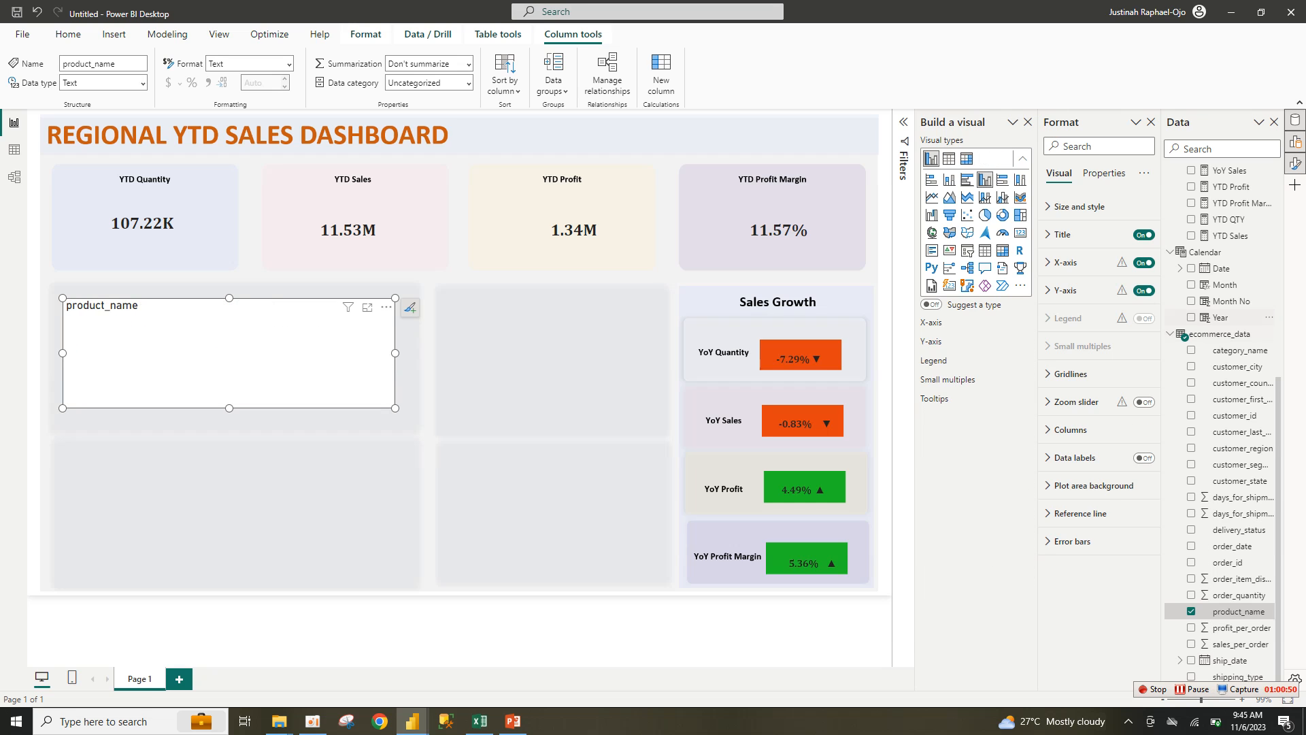
drag(1229, 235, 973, 413)
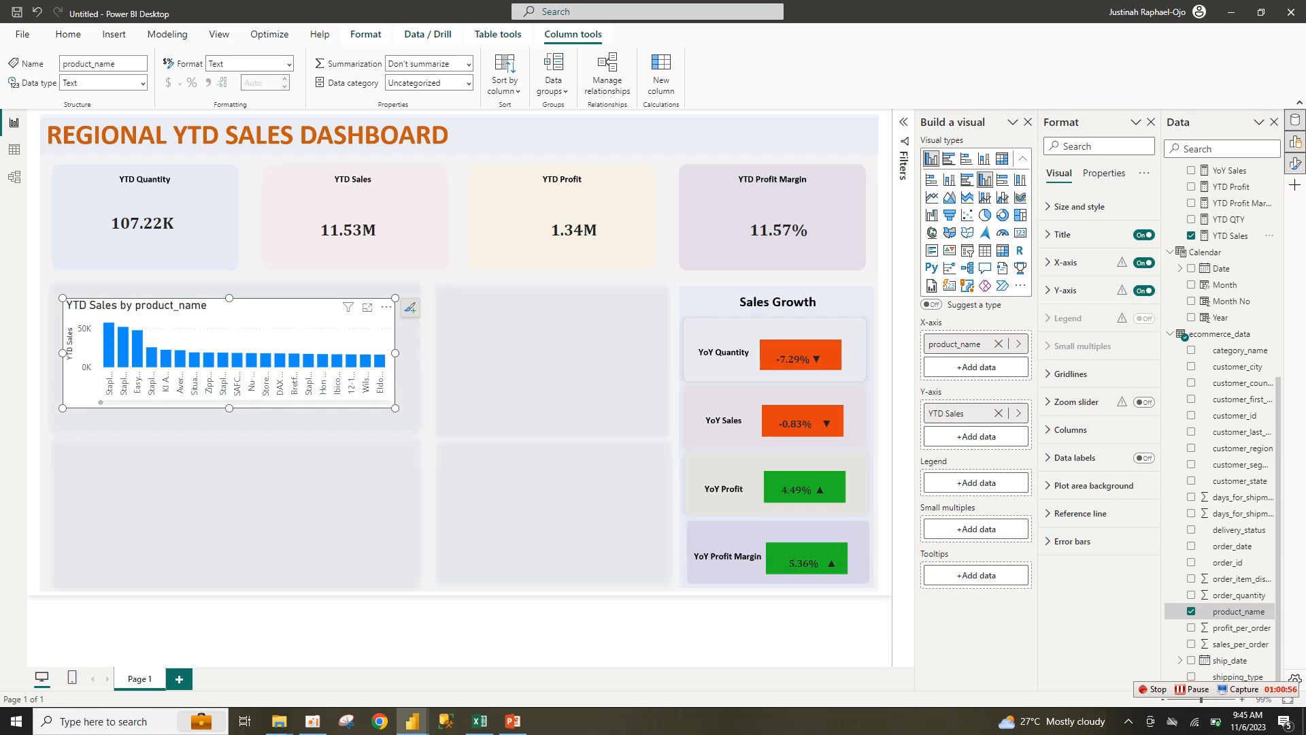
Step: Filter product_name to Top 5 by YTD Sales and enlarge the chart slightly
click(904, 122)
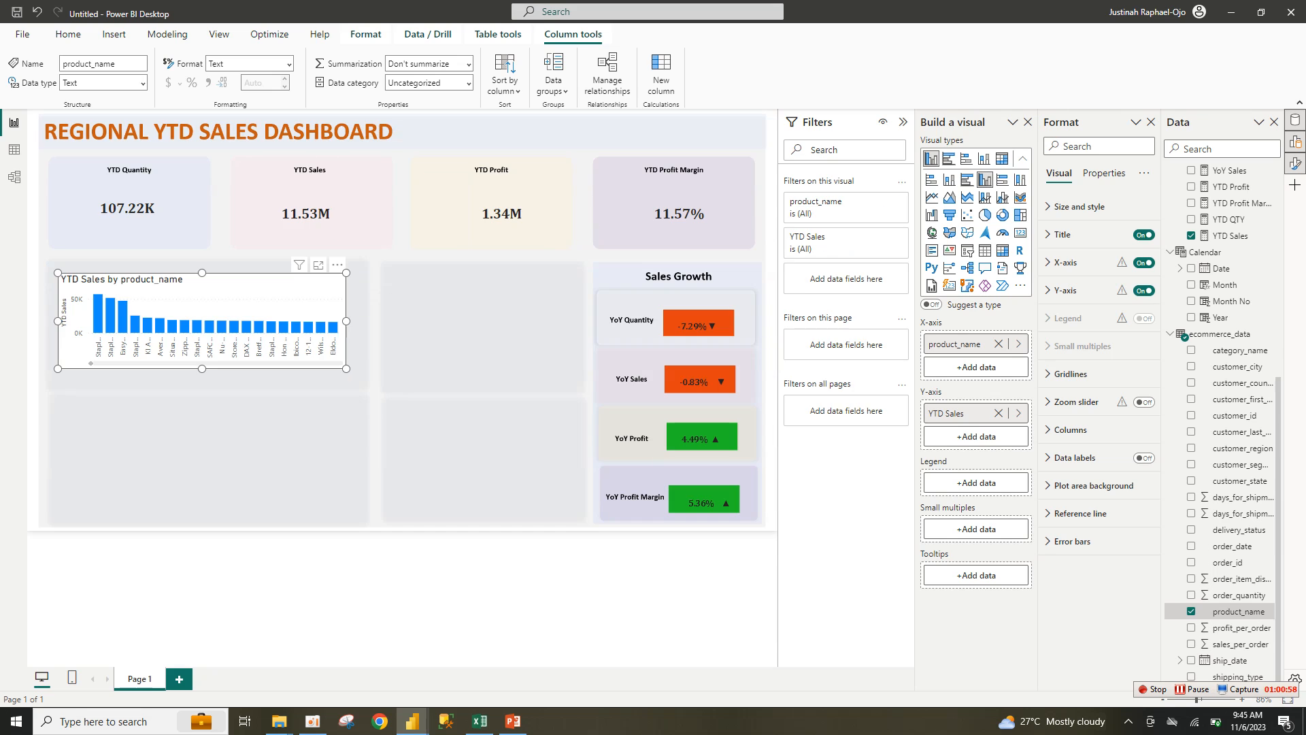
click(882, 236)
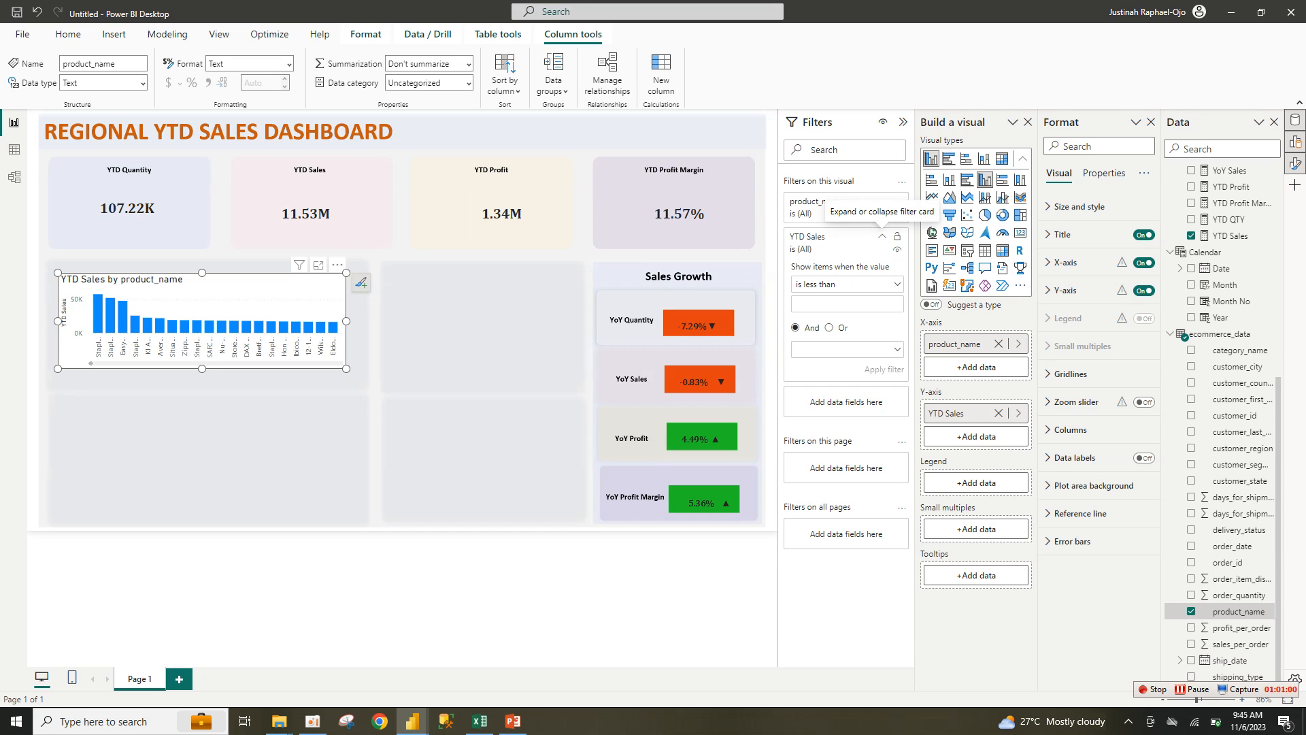
click(883, 201)
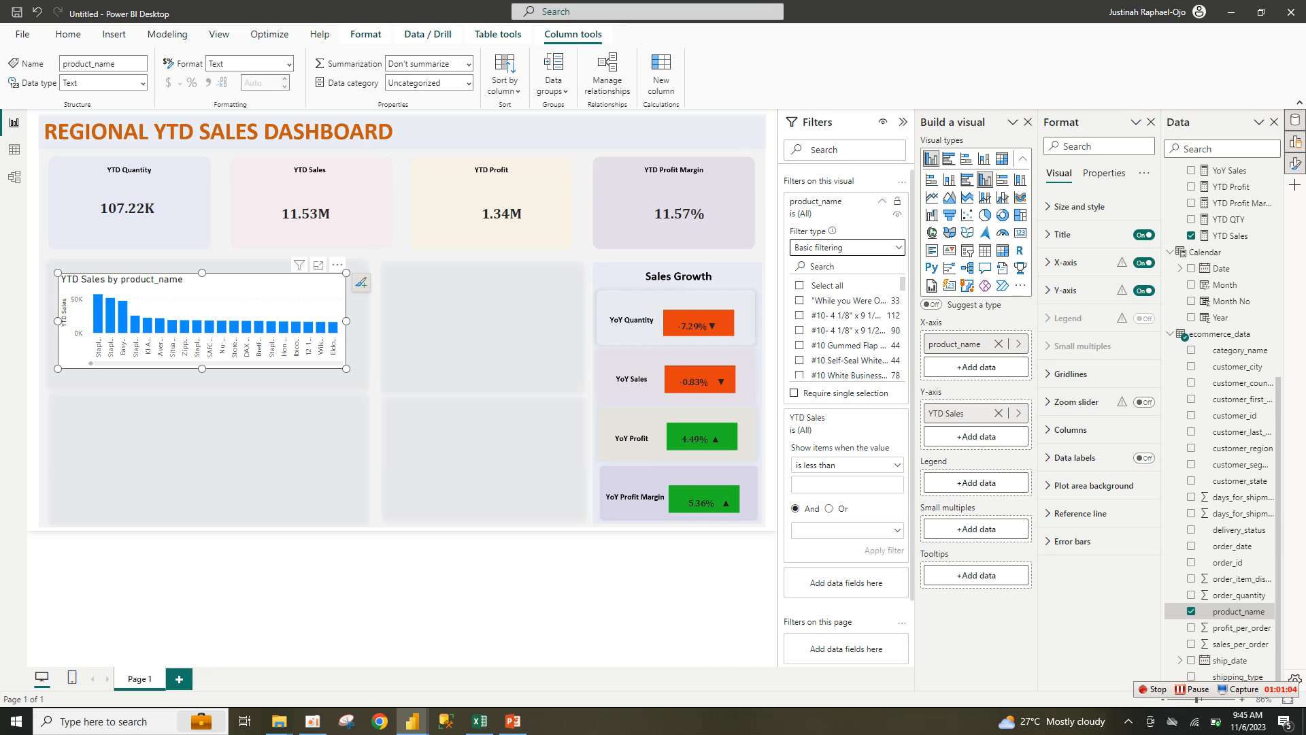
click(847, 247)
click(802, 299)
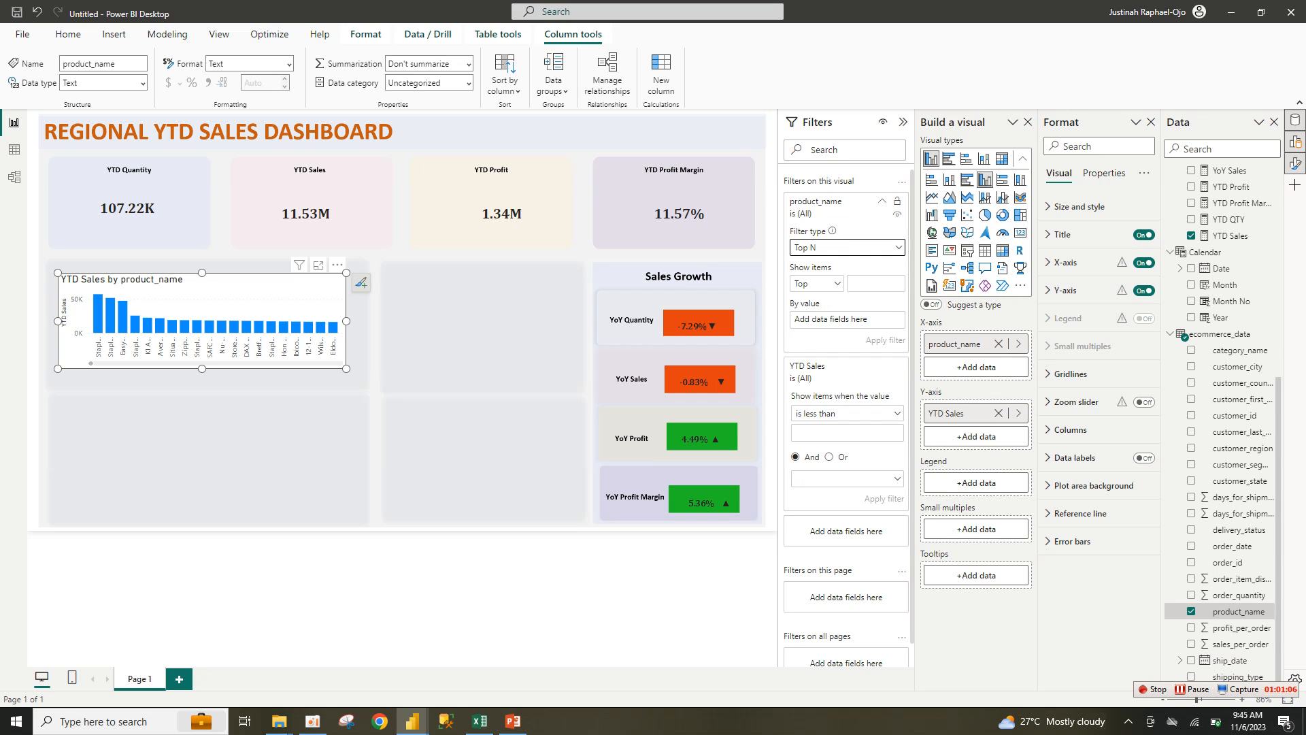
text(5)
drag(1225, 235, 855, 319)
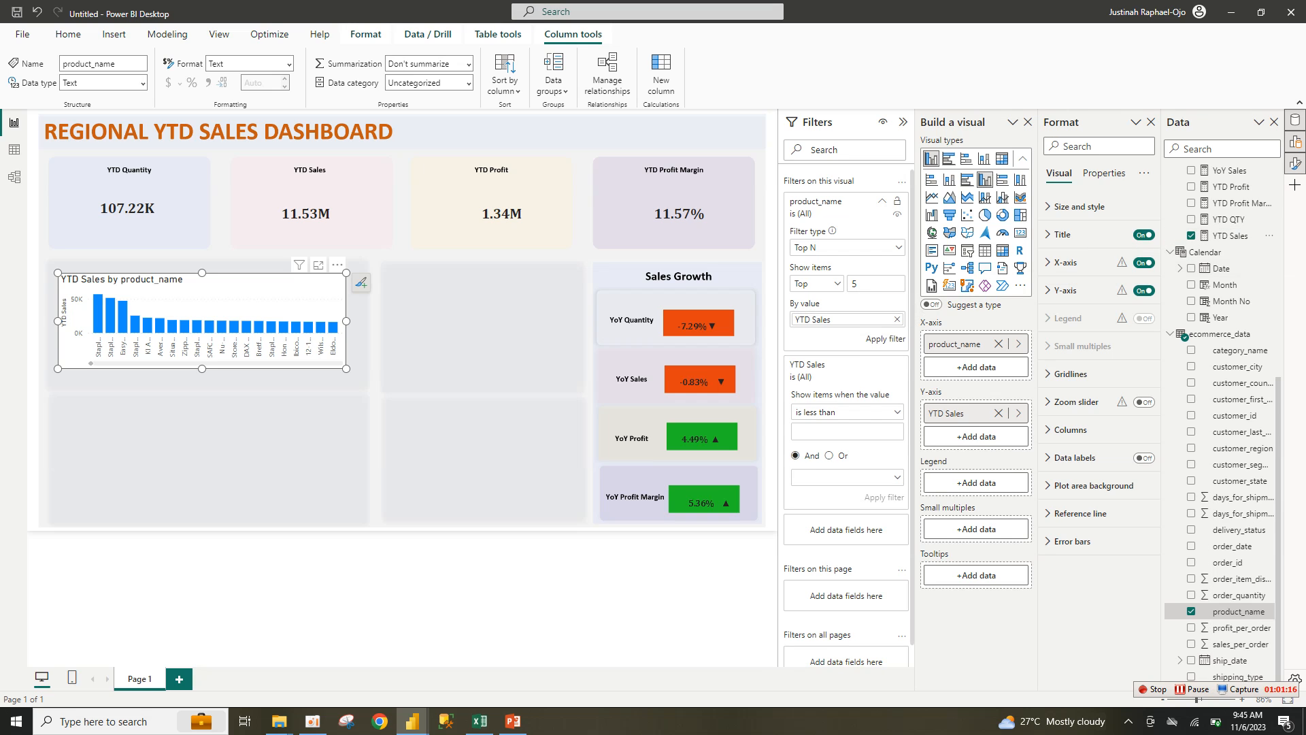
click(885, 338)
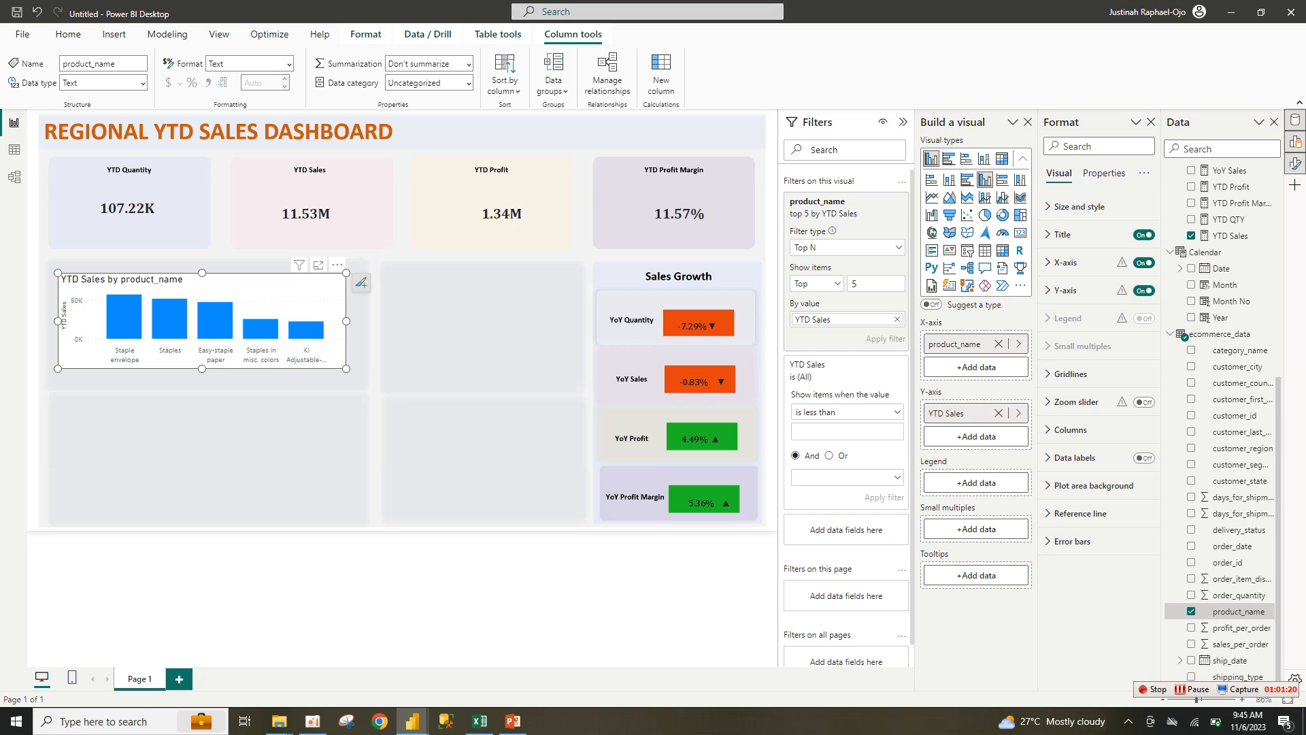
drag(346, 368, 358, 387)
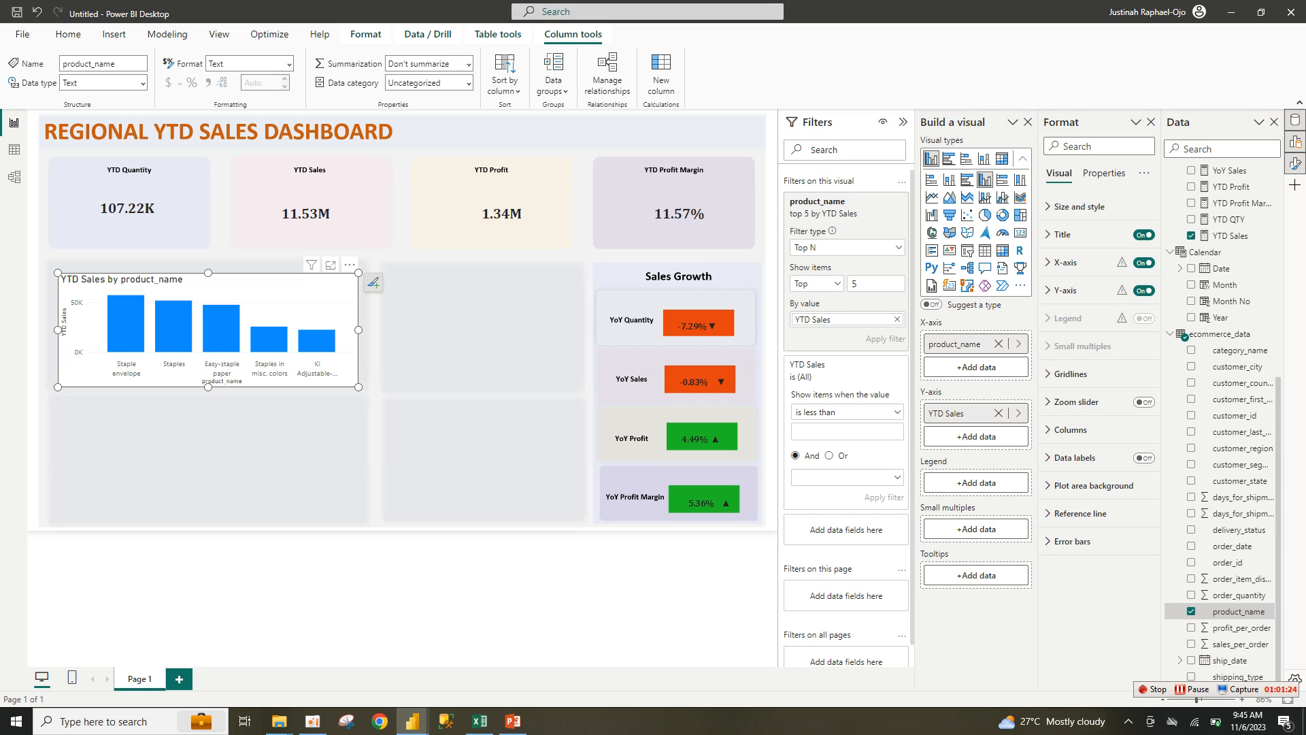
drag(359, 272, 354, 262)
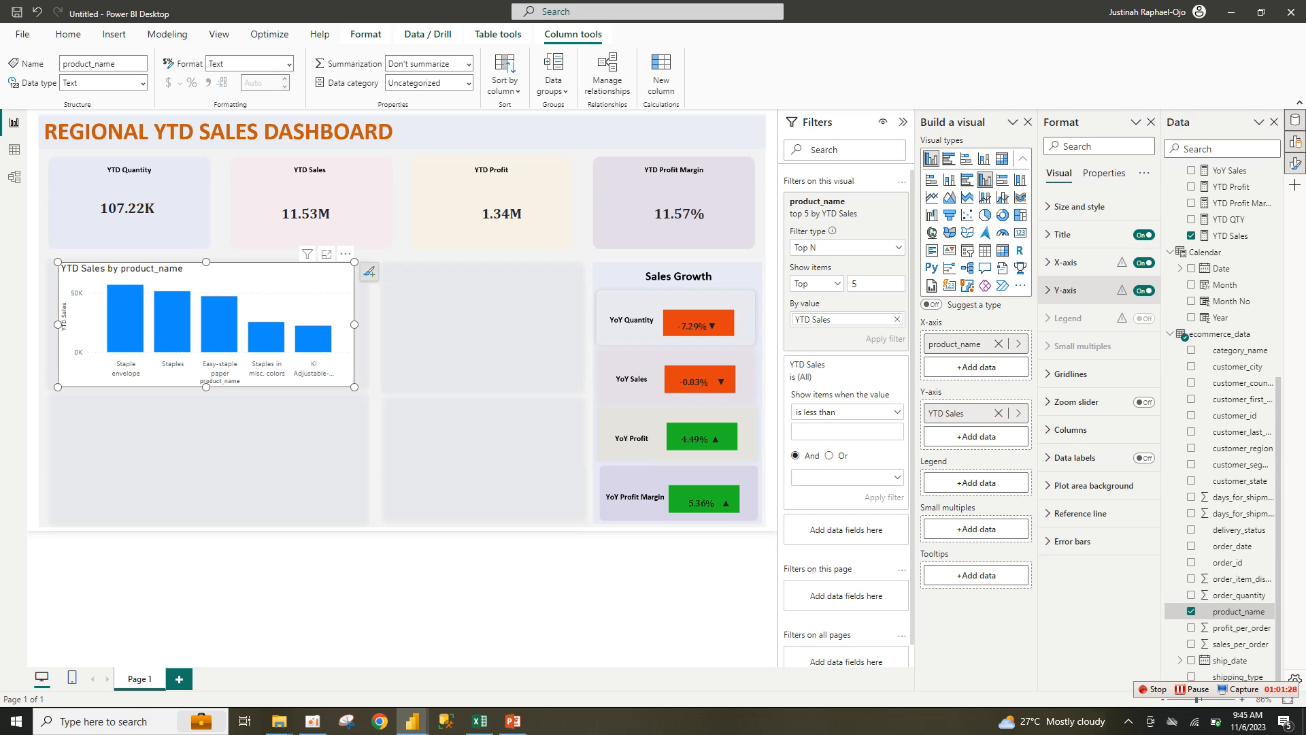
Step: Hide the Y-axis and both axis titles; make the product labels black Cambria
click(1066, 290)
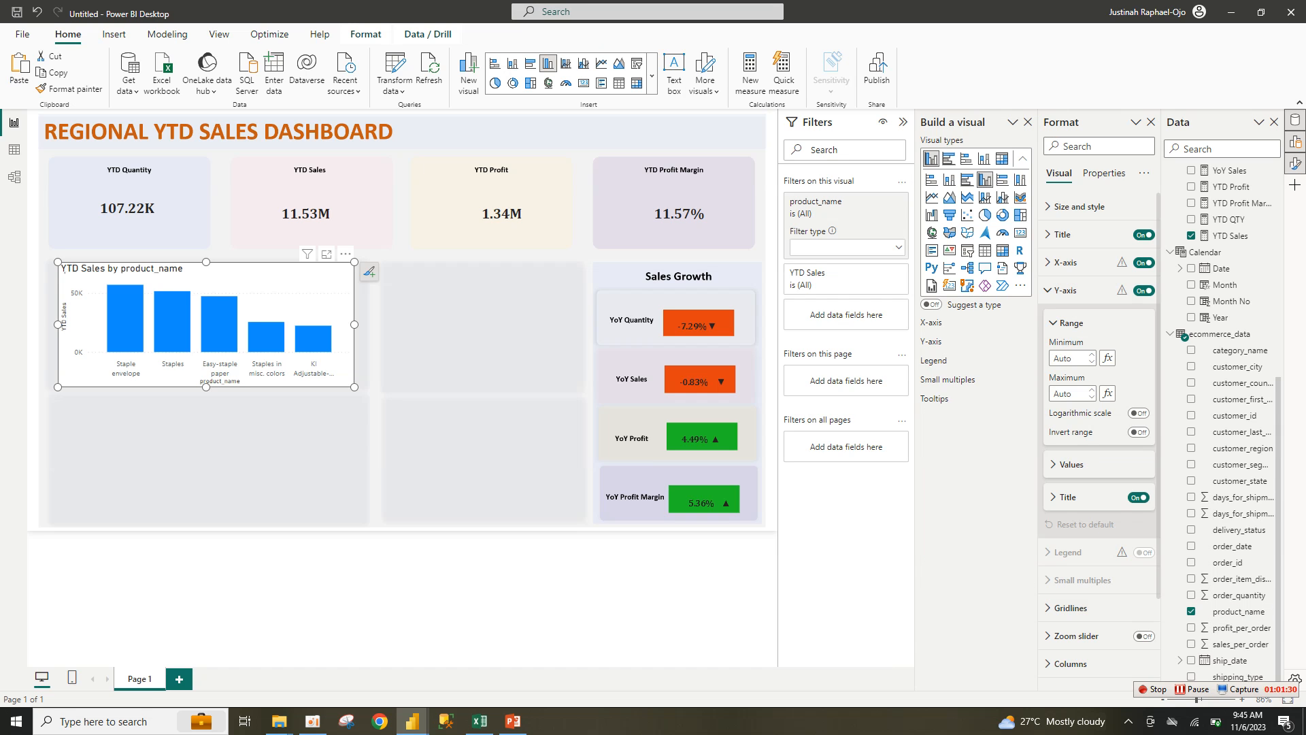
click(1139, 497)
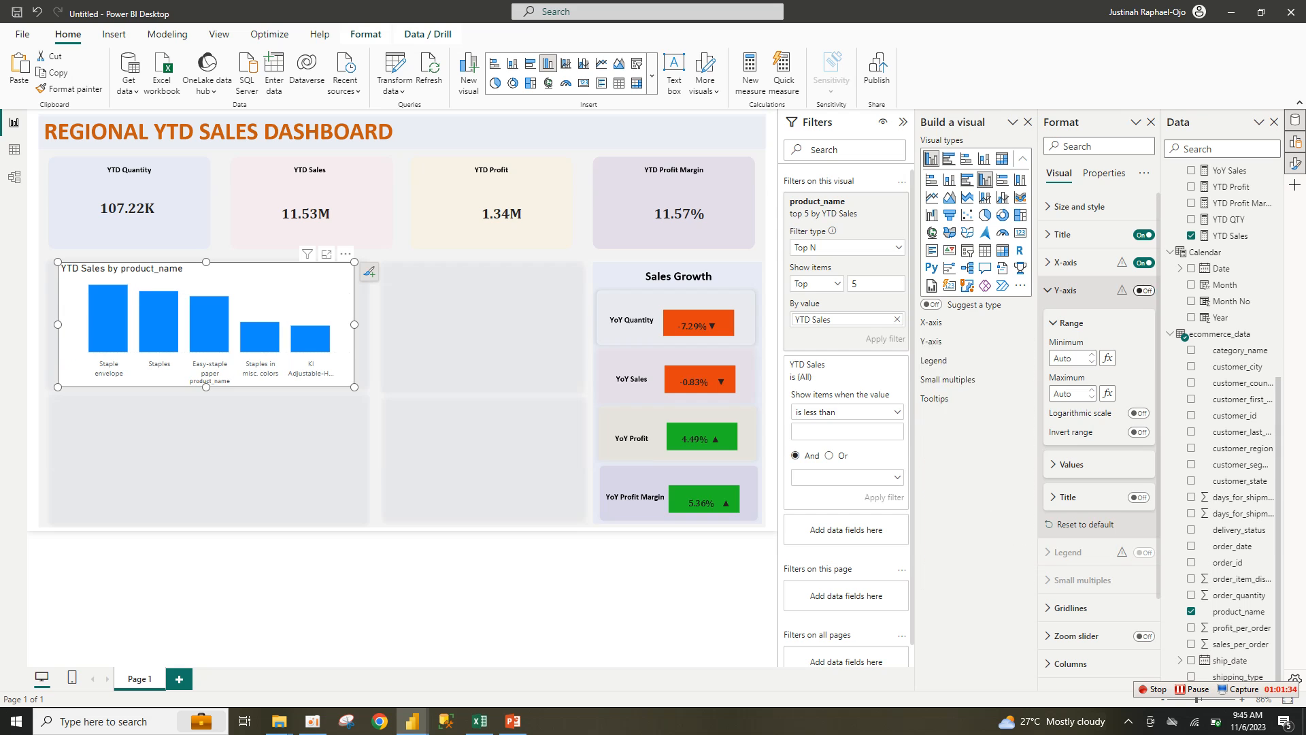
click(1066, 262)
click(1139, 483)
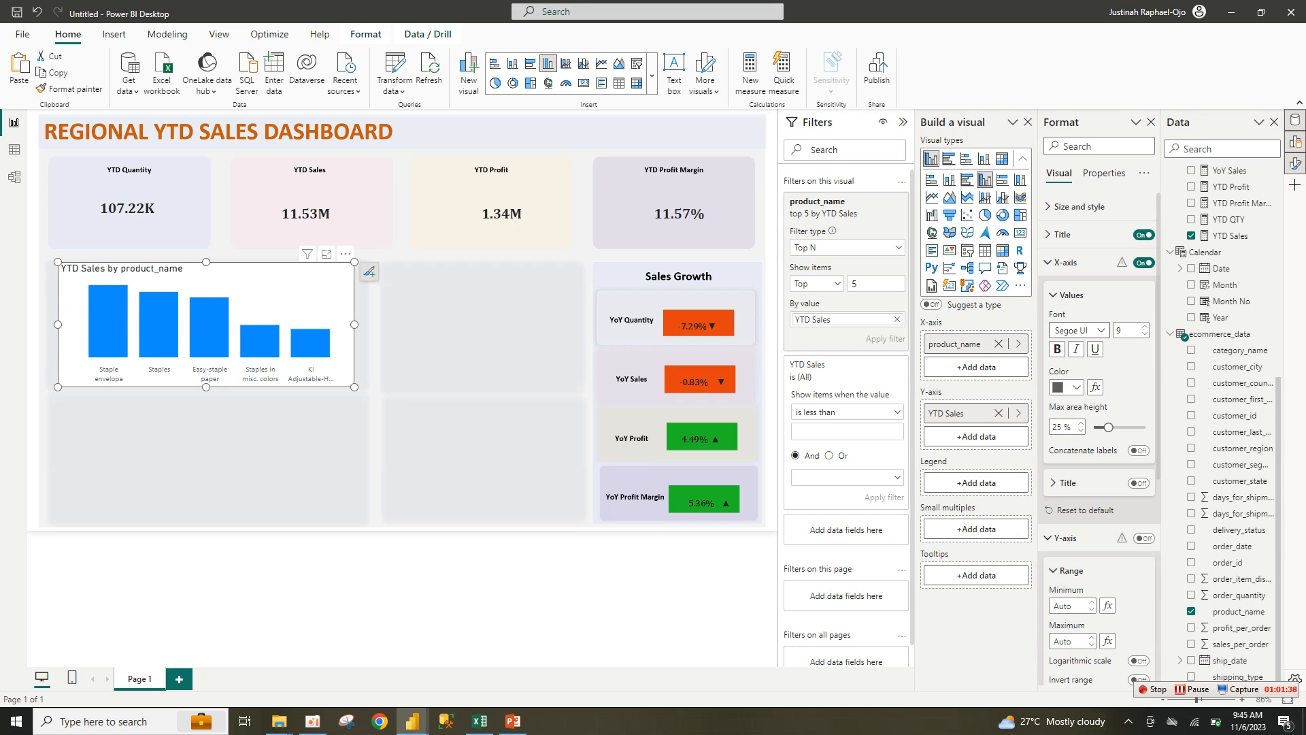
click(1078, 330)
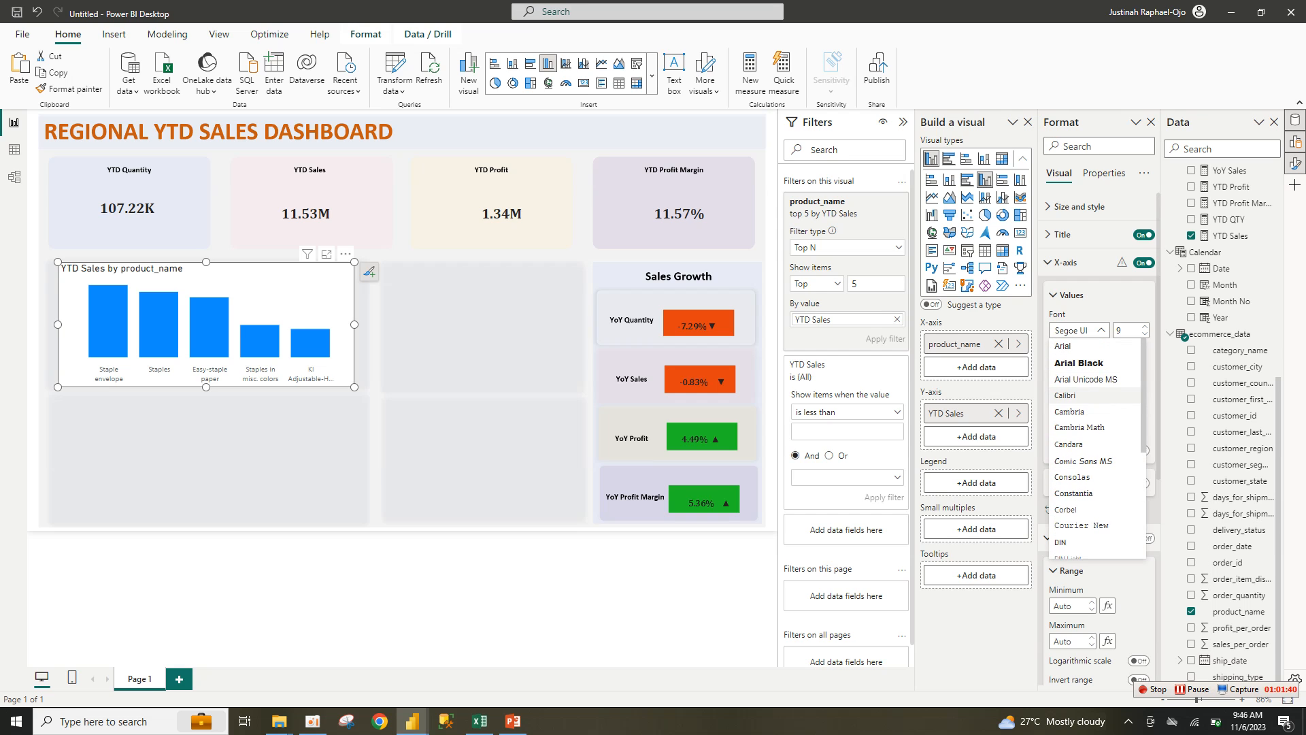
click(1074, 411)
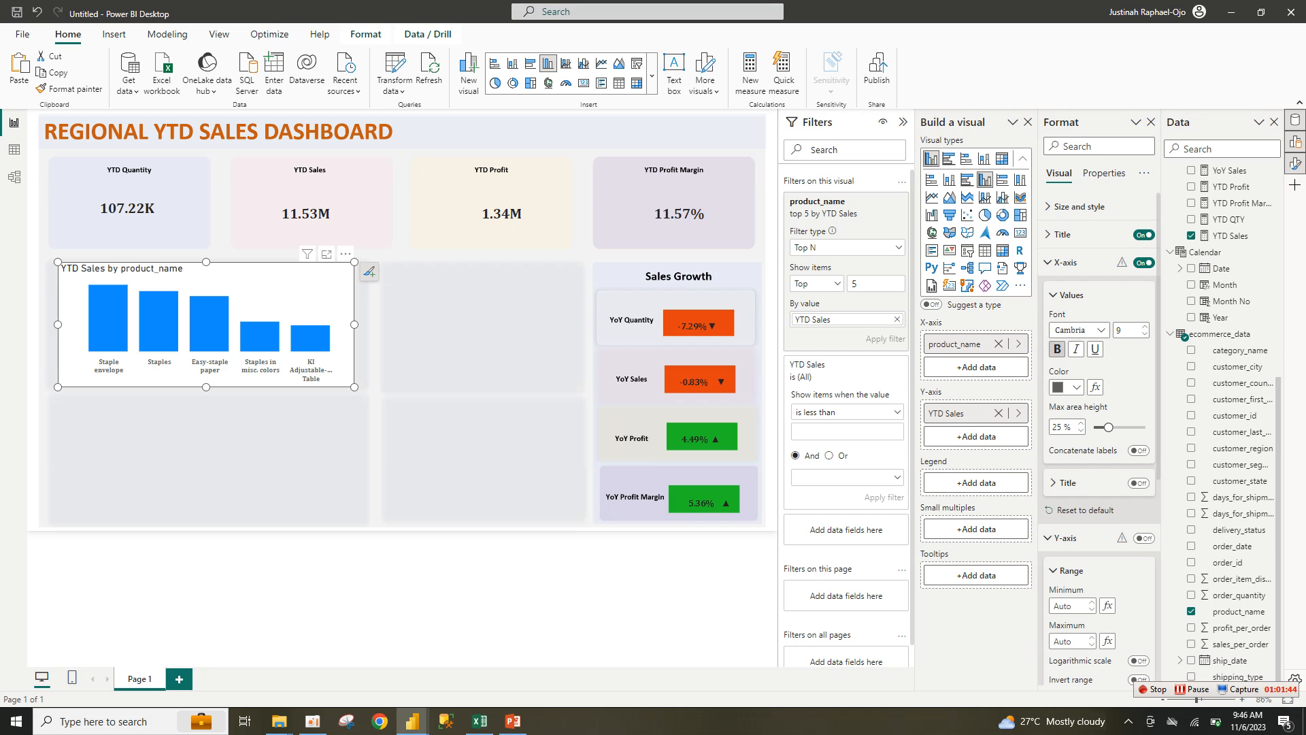
click(1066, 387)
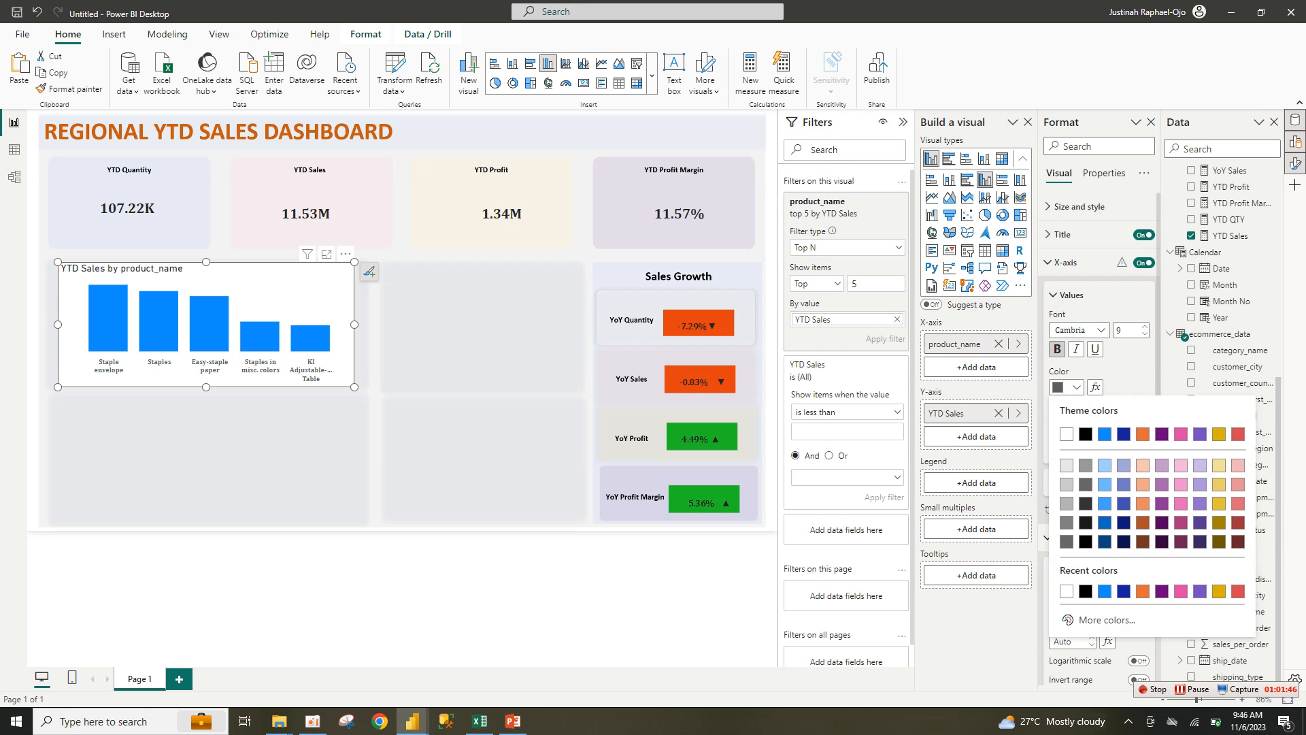
click(1086, 433)
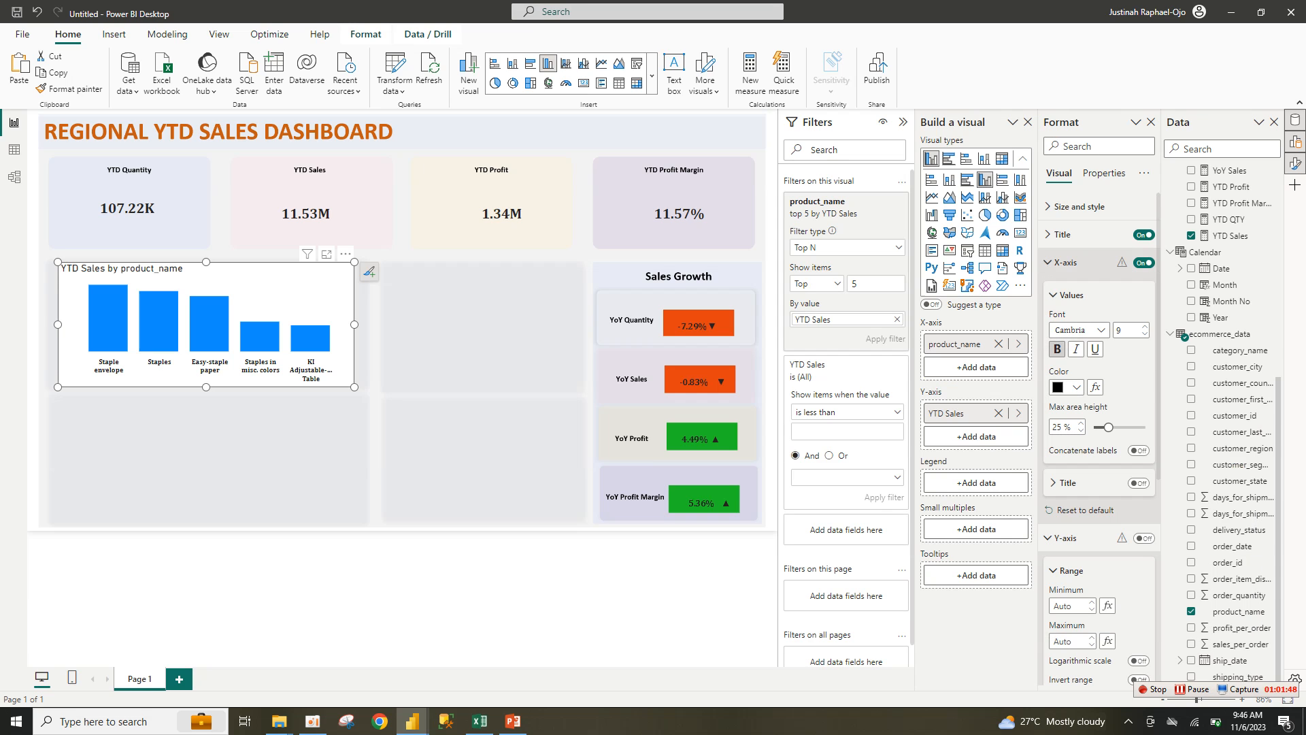
Step: Retitle the chart 'YTD Sales by Product', centred, in bold 12-pt Cambria
click(1065, 262)
click(1062, 235)
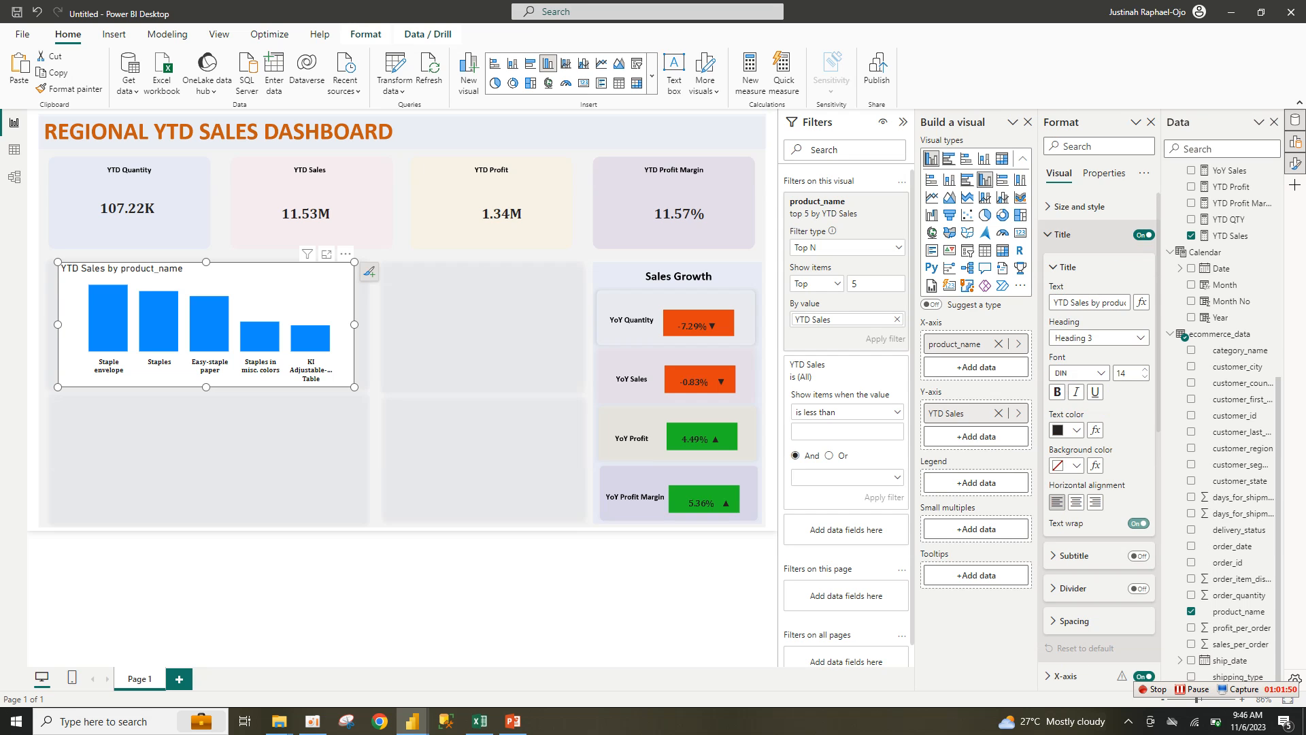
click(1075, 502)
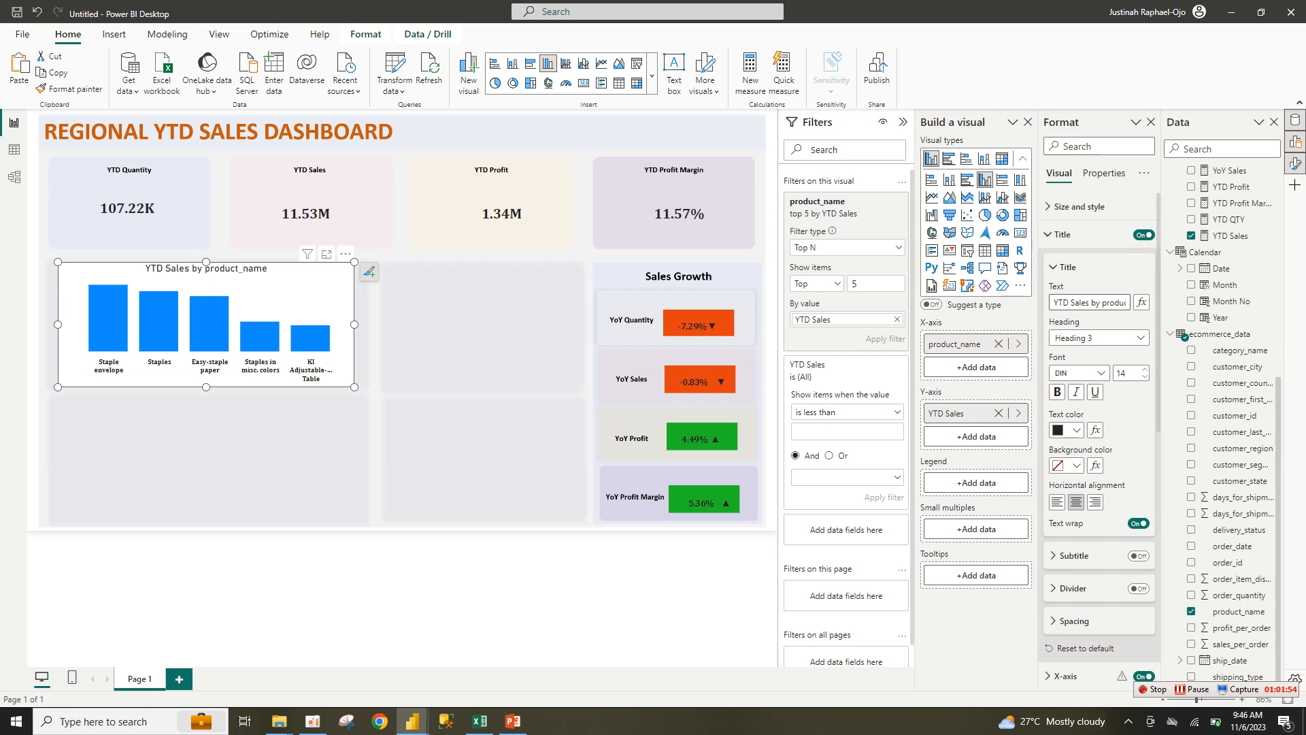
drag(1103, 302, 1141, 302)
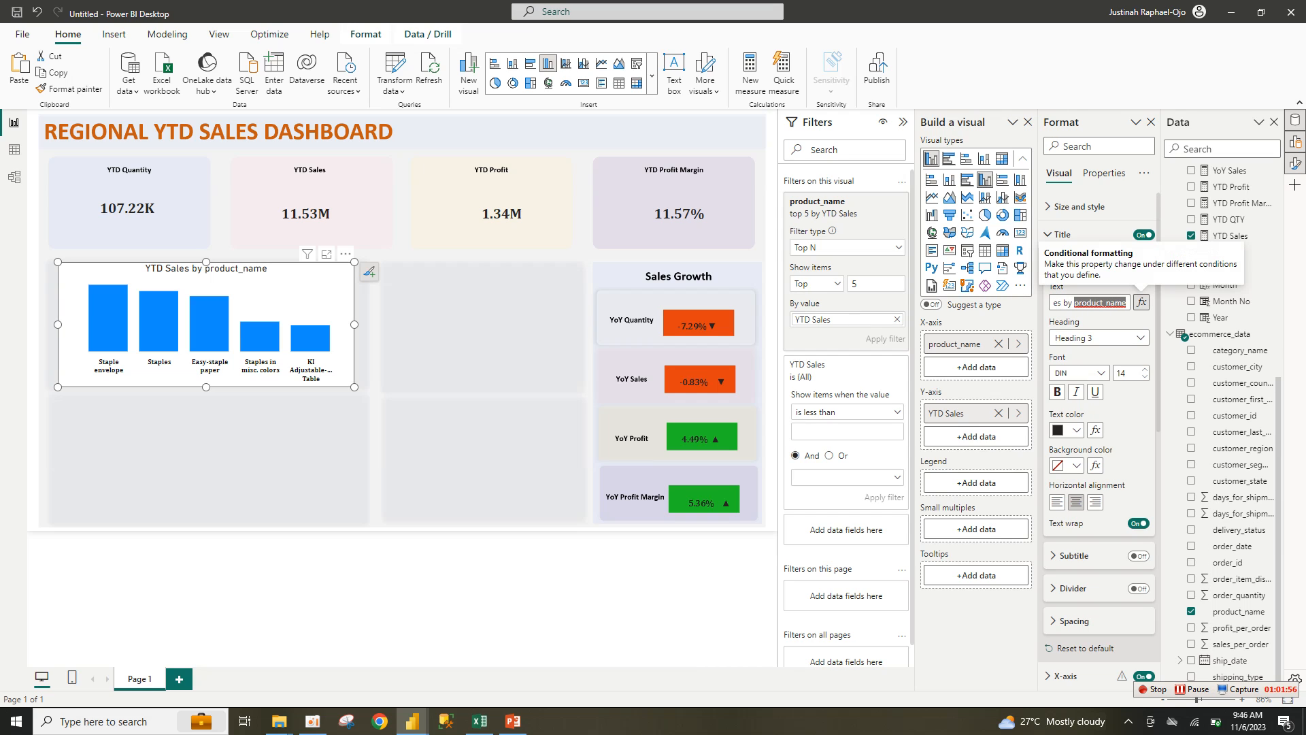
text(Product)
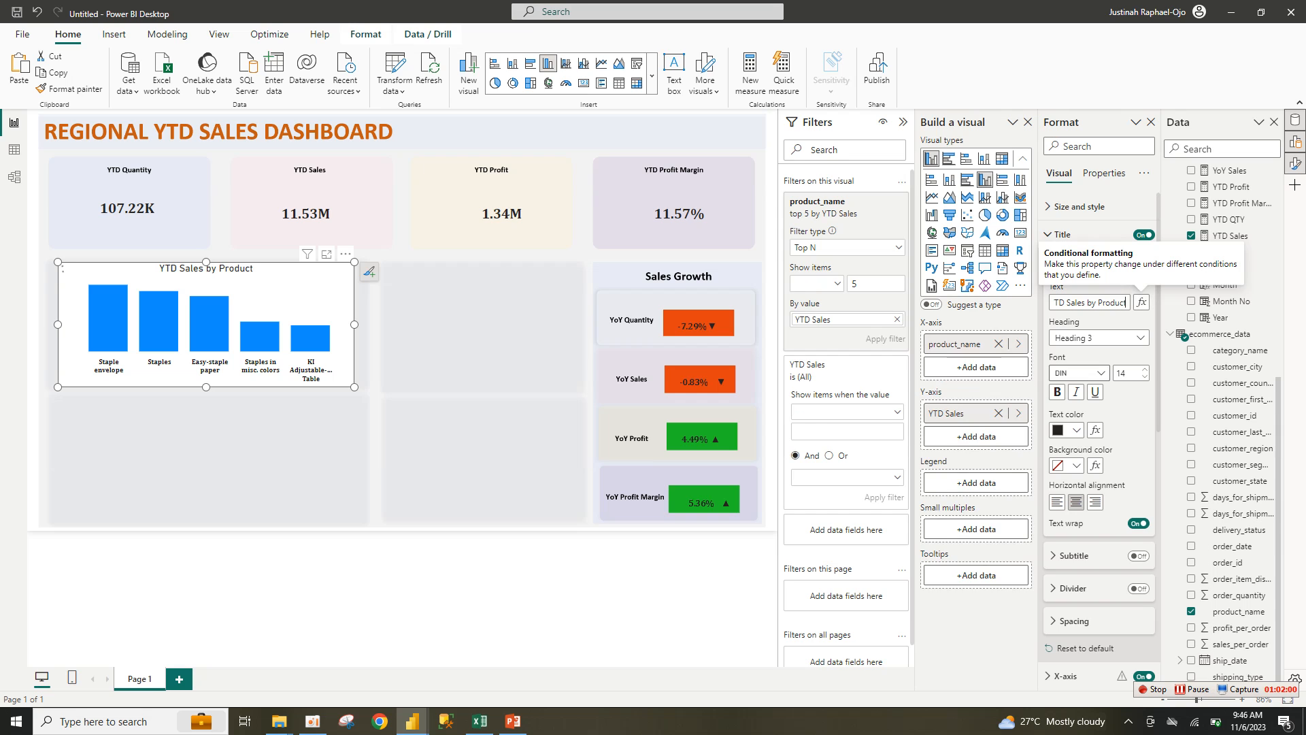
click(1082, 373)
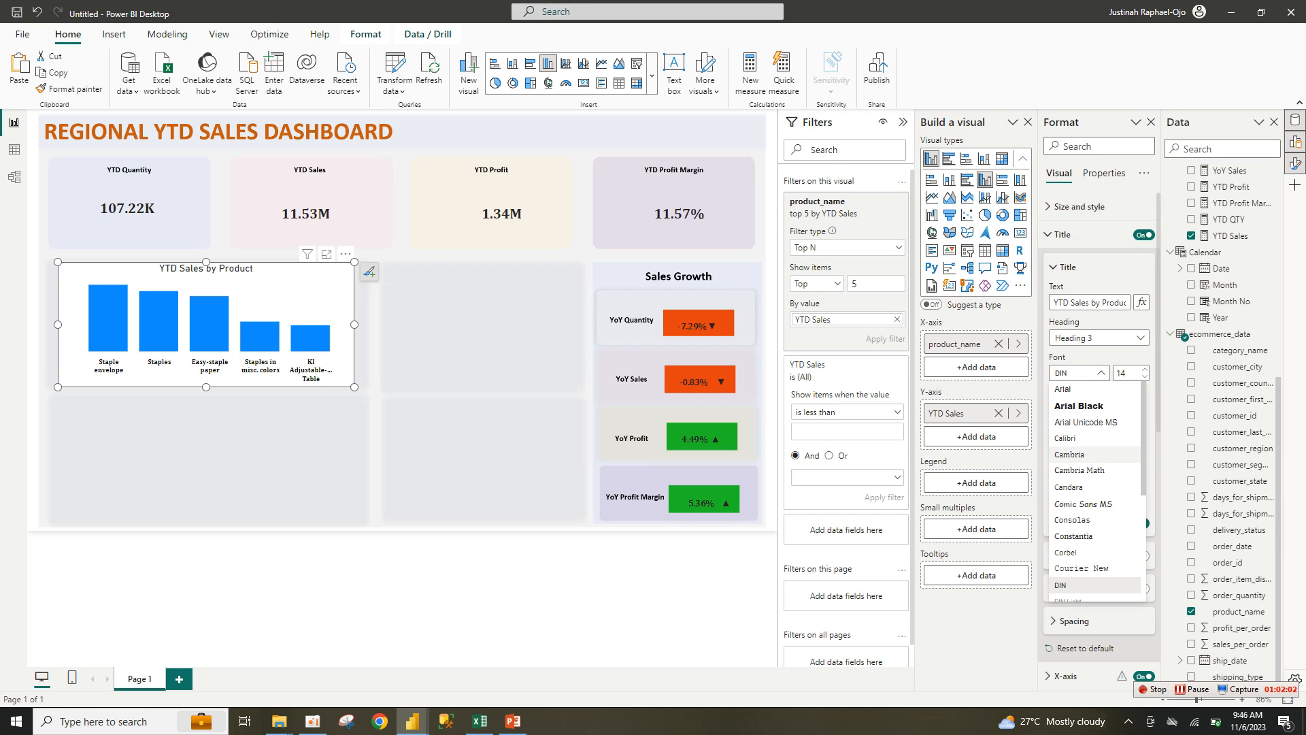
click(1069, 455)
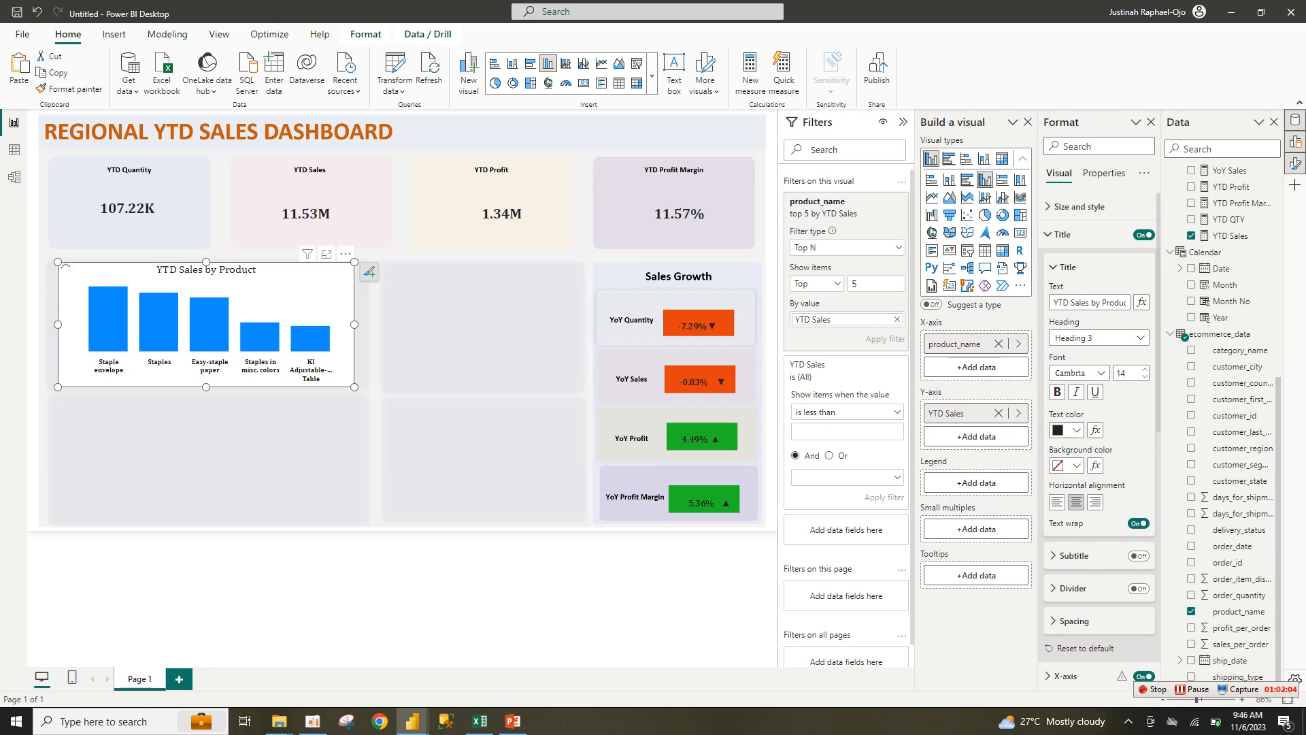
click(1057, 391)
click(1094, 392)
click(1145, 377)
click(1145, 377)
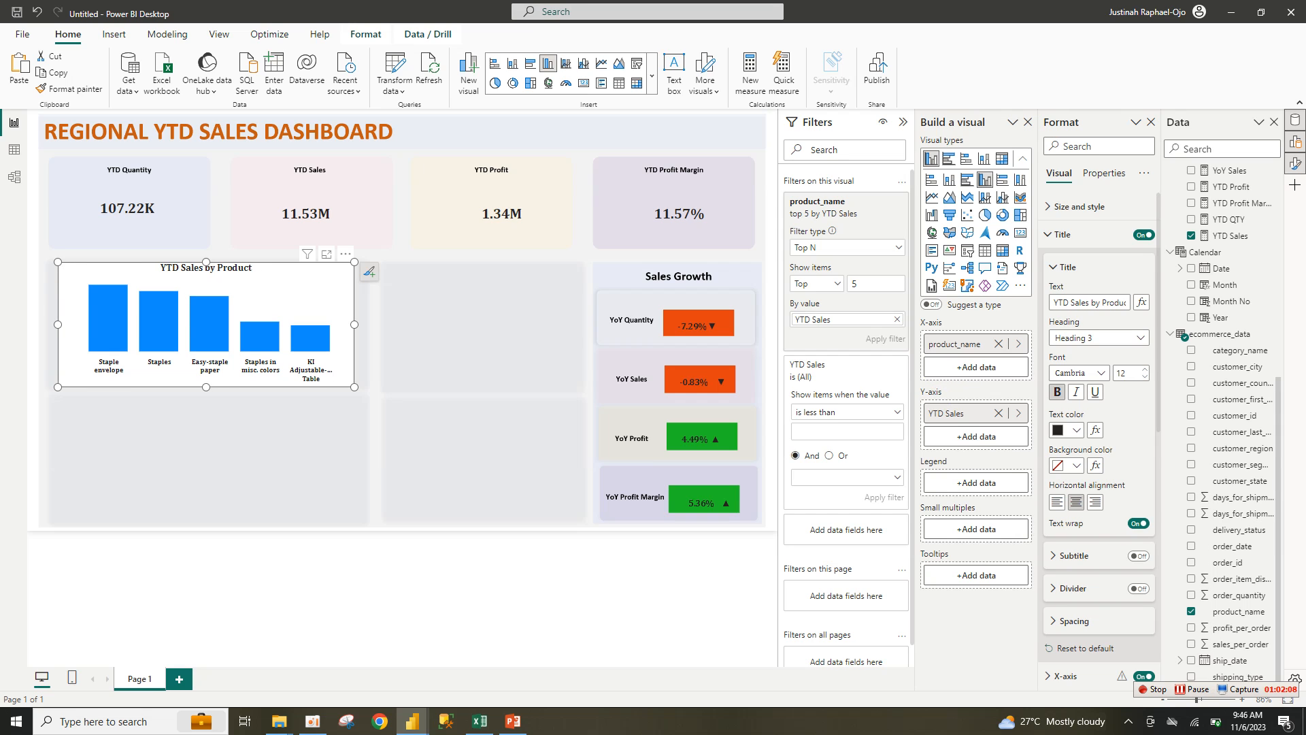
Step: Turn off the chart background so it is transparent
click(1062, 234)
click(1079, 206)
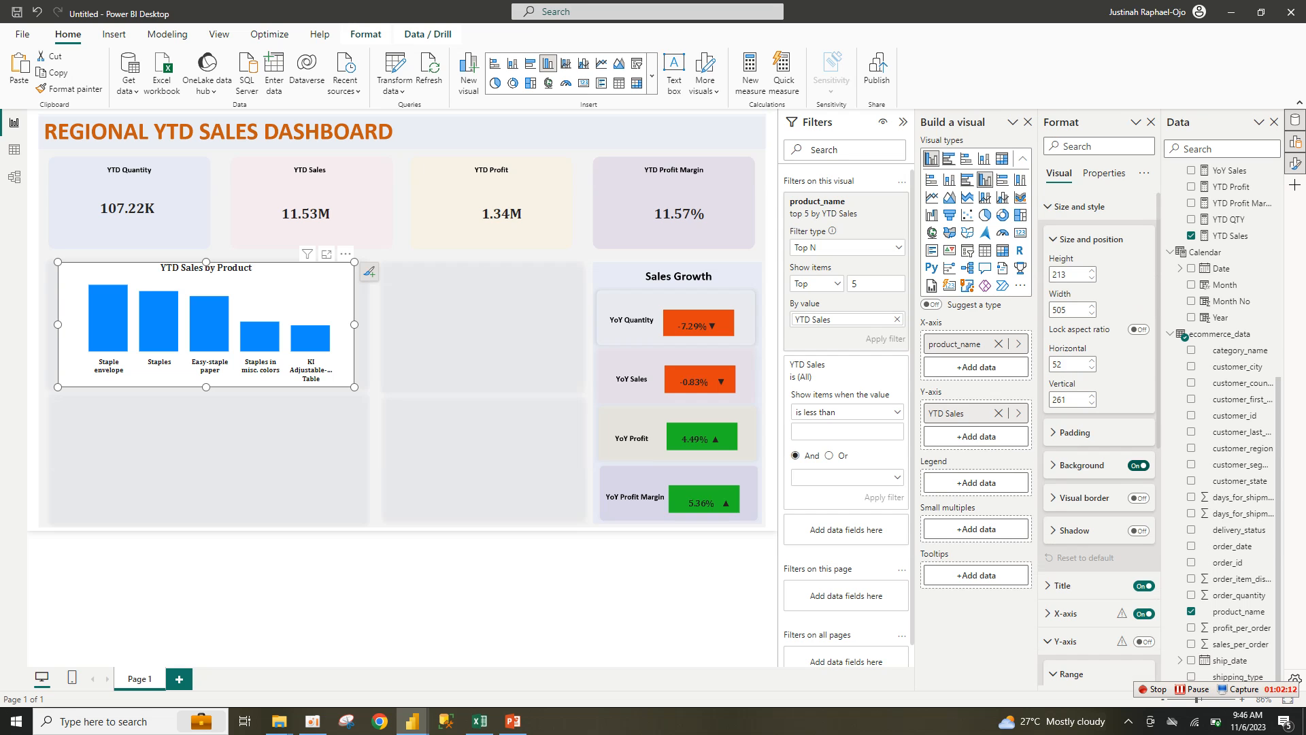
click(1139, 465)
click(1080, 206)
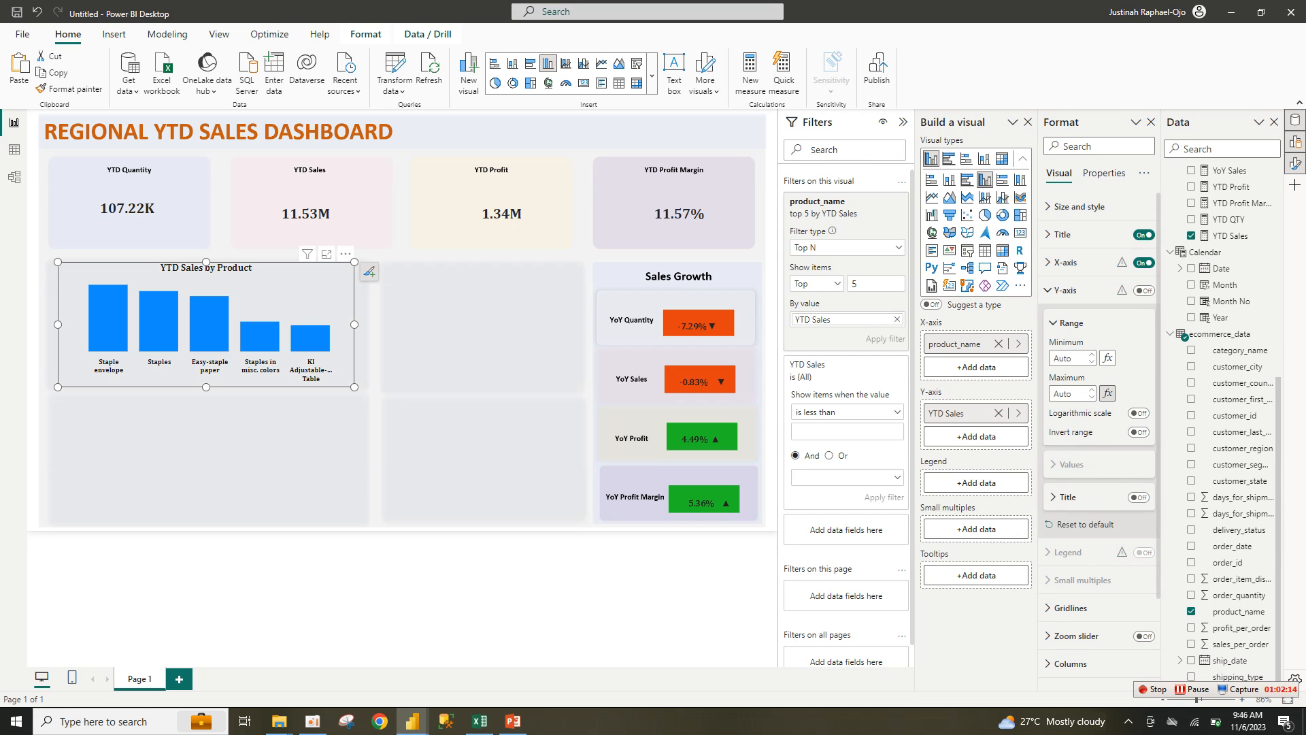
click(1075, 290)
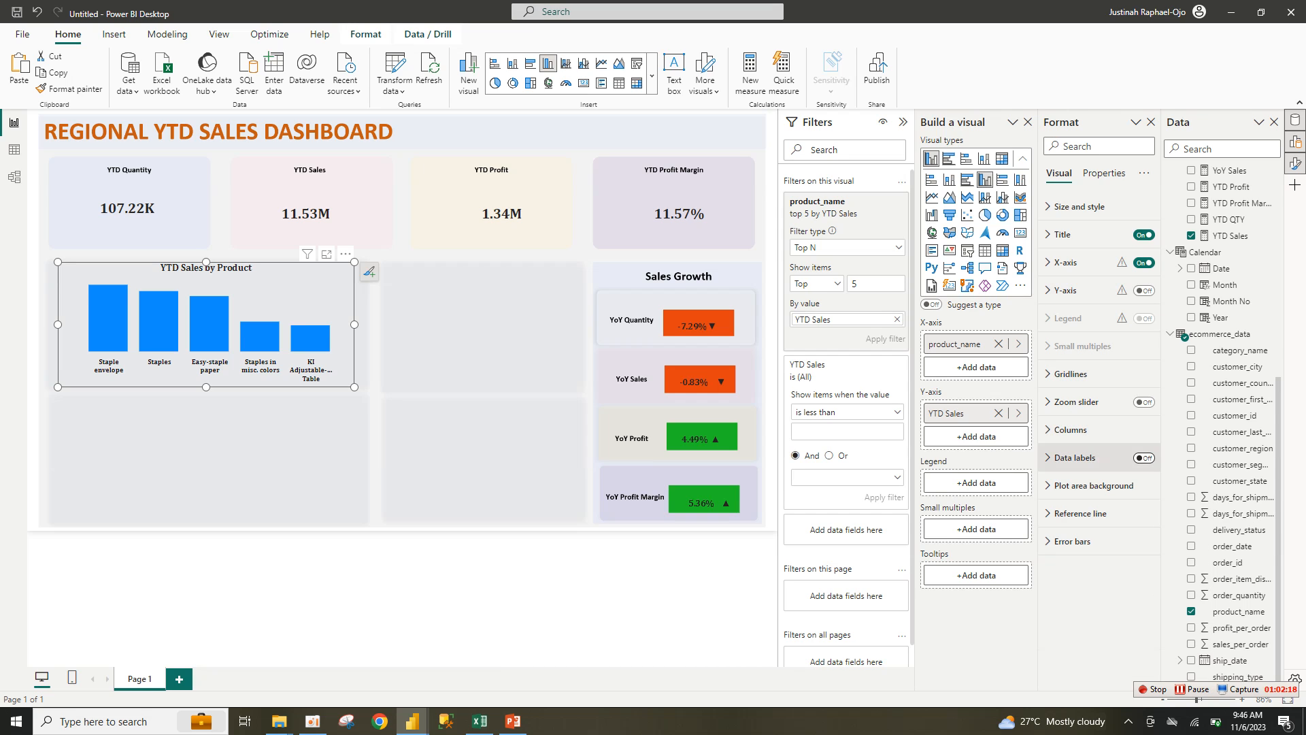
Step: Turn on data labels and set their values to black Cambria
click(1144, 458)
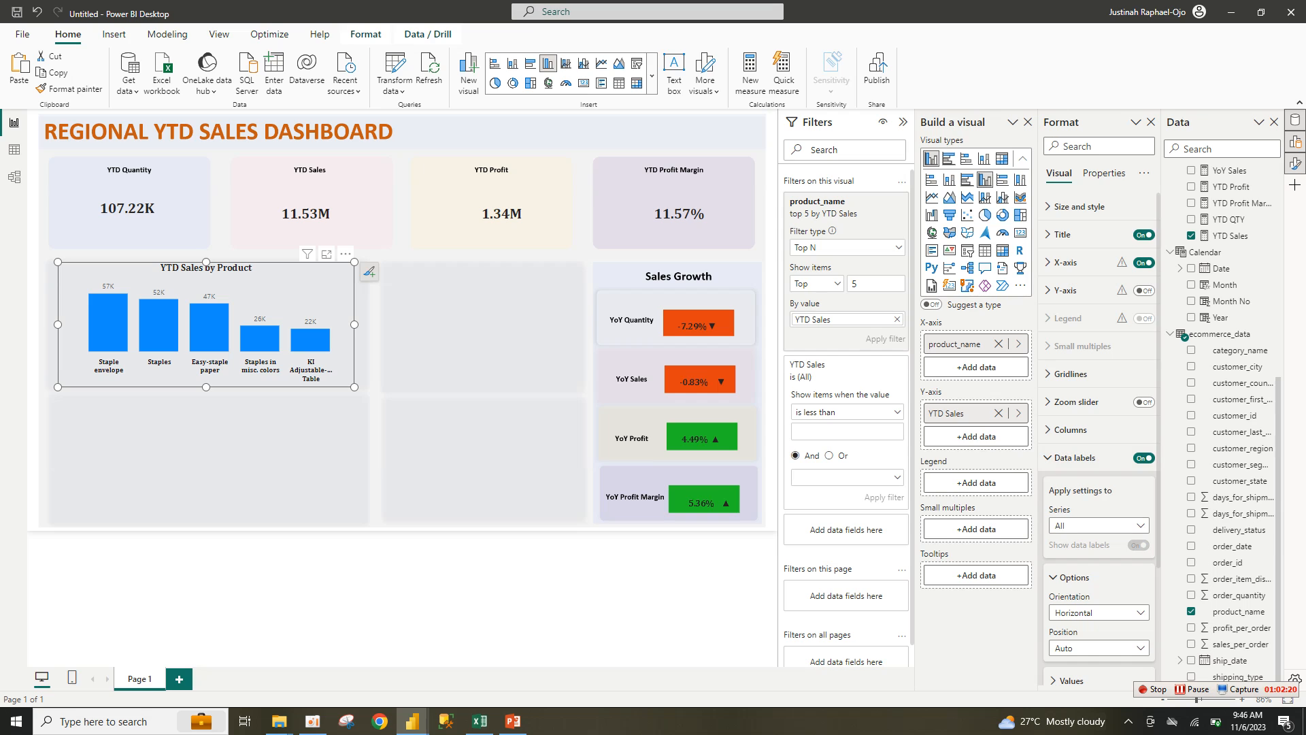
scroll(1098, 439, down, 3)
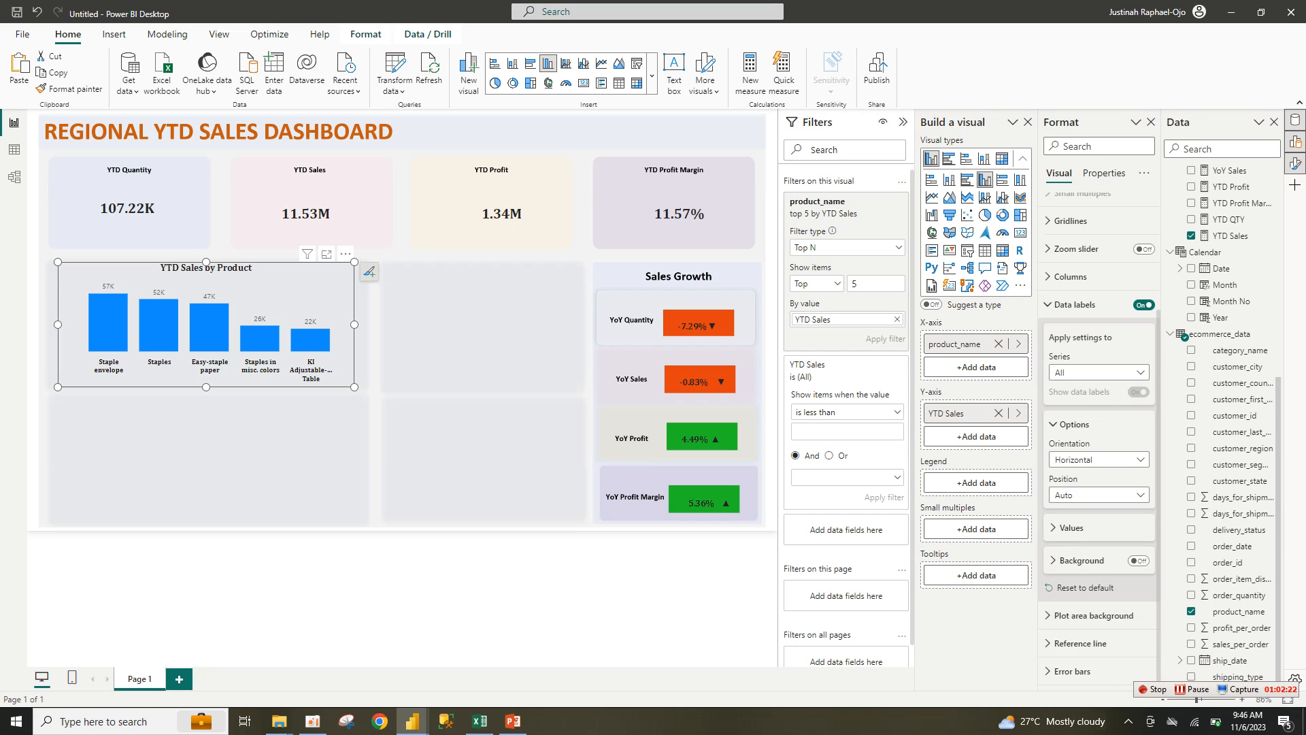
click(1071, 527)
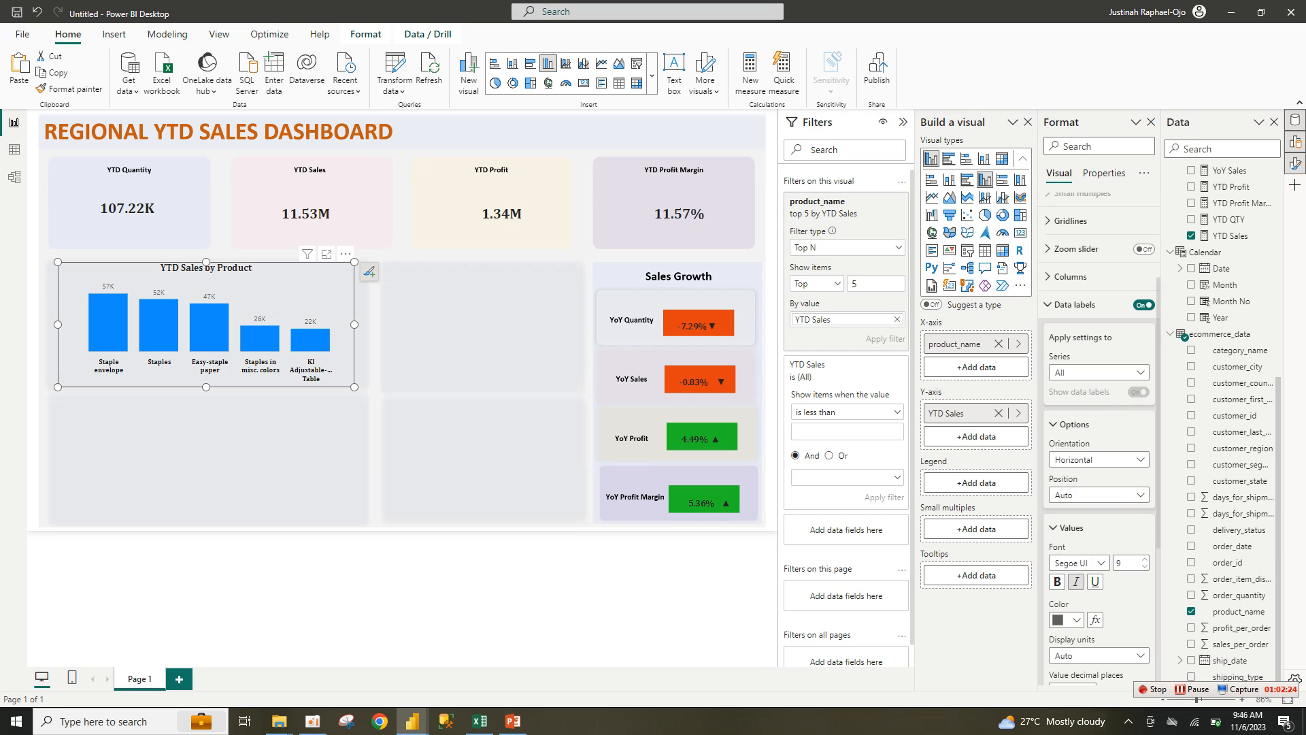
click(1067, 619)
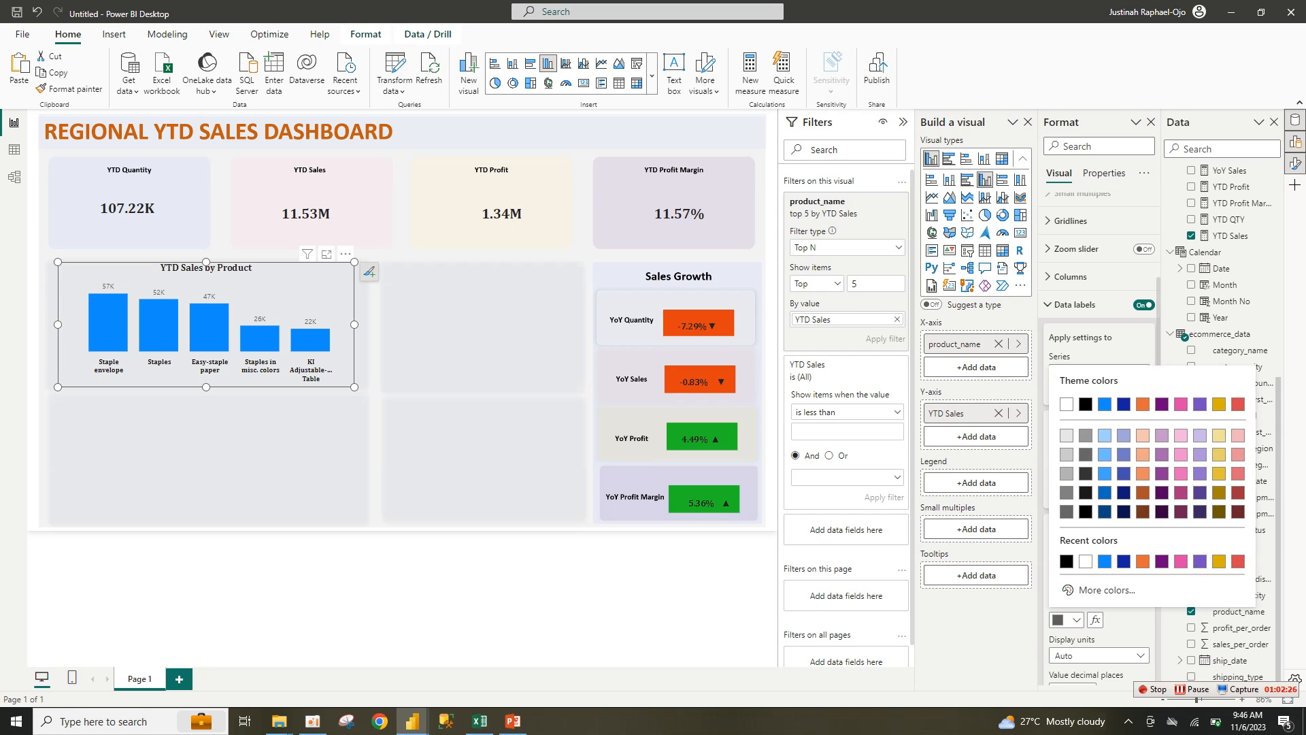
click(1086, 403)
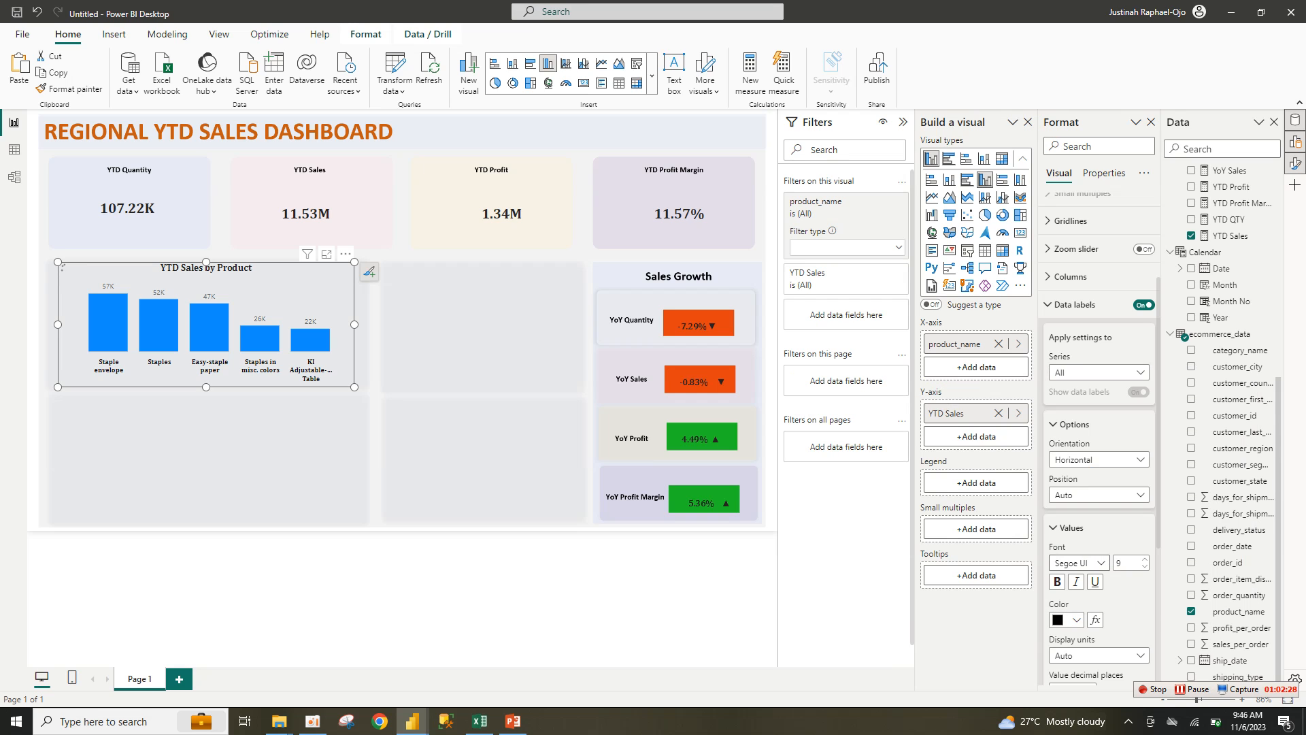
click(1075, 563)
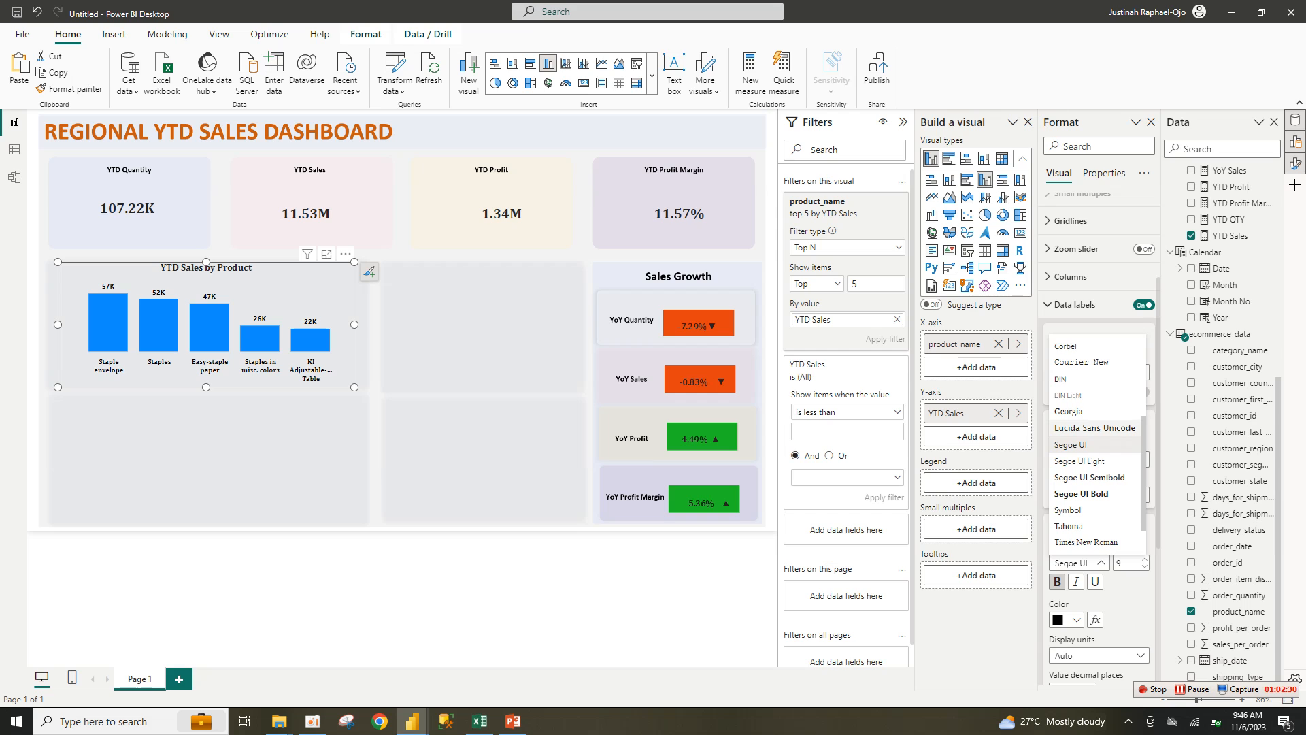
scroll(1082, 476, up, 3)
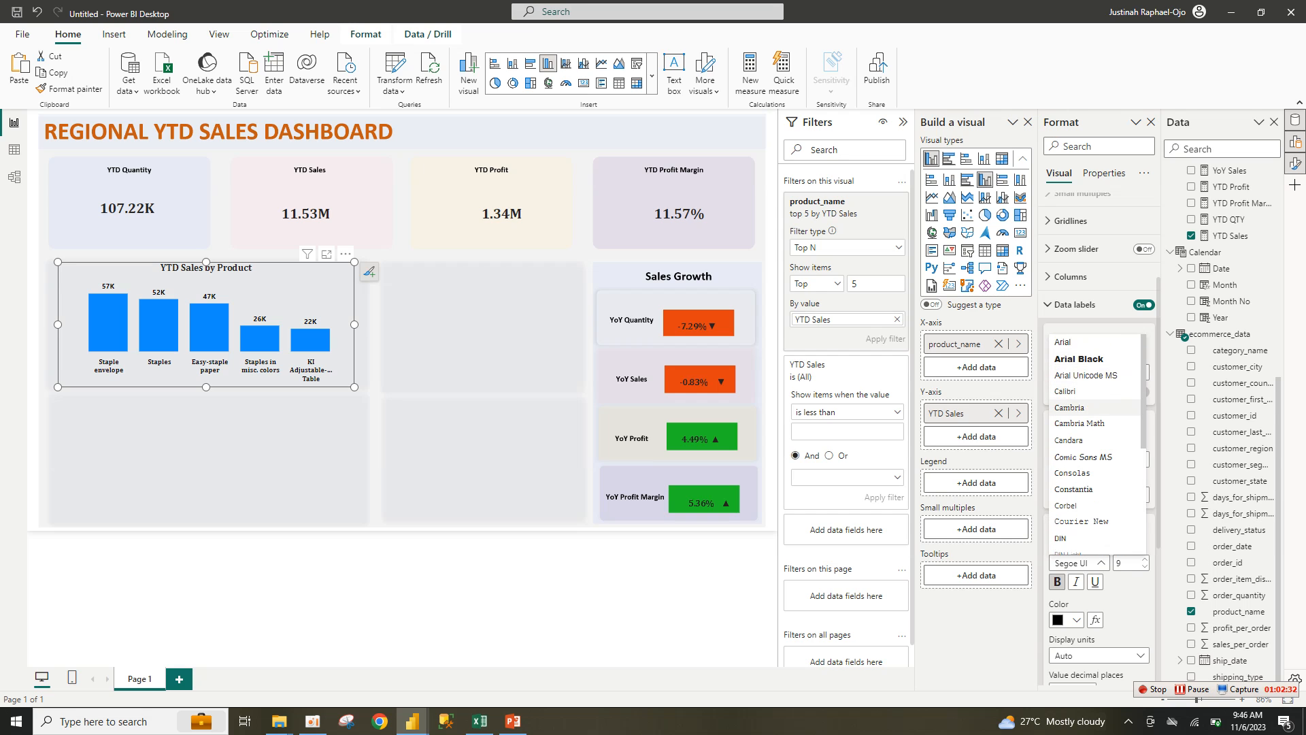
click(1075, 408)
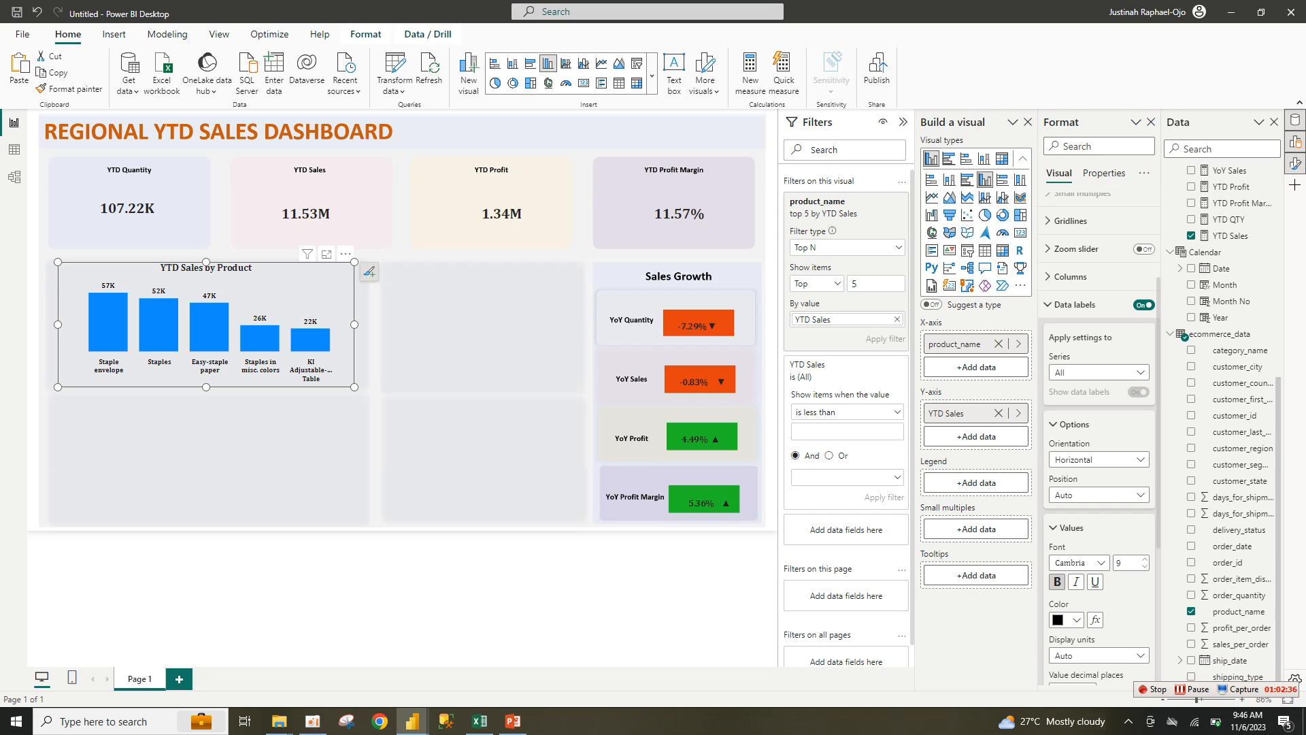
click(1066, 528)
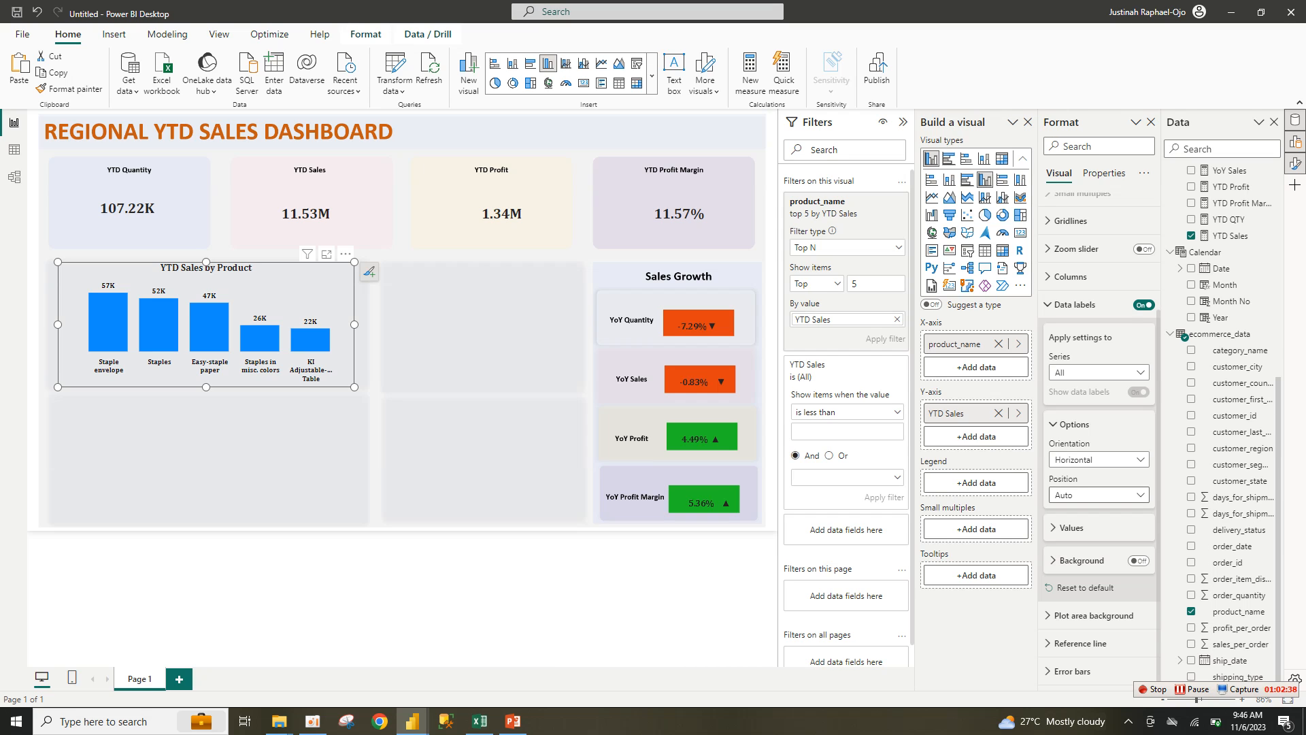
click(1075, 424)
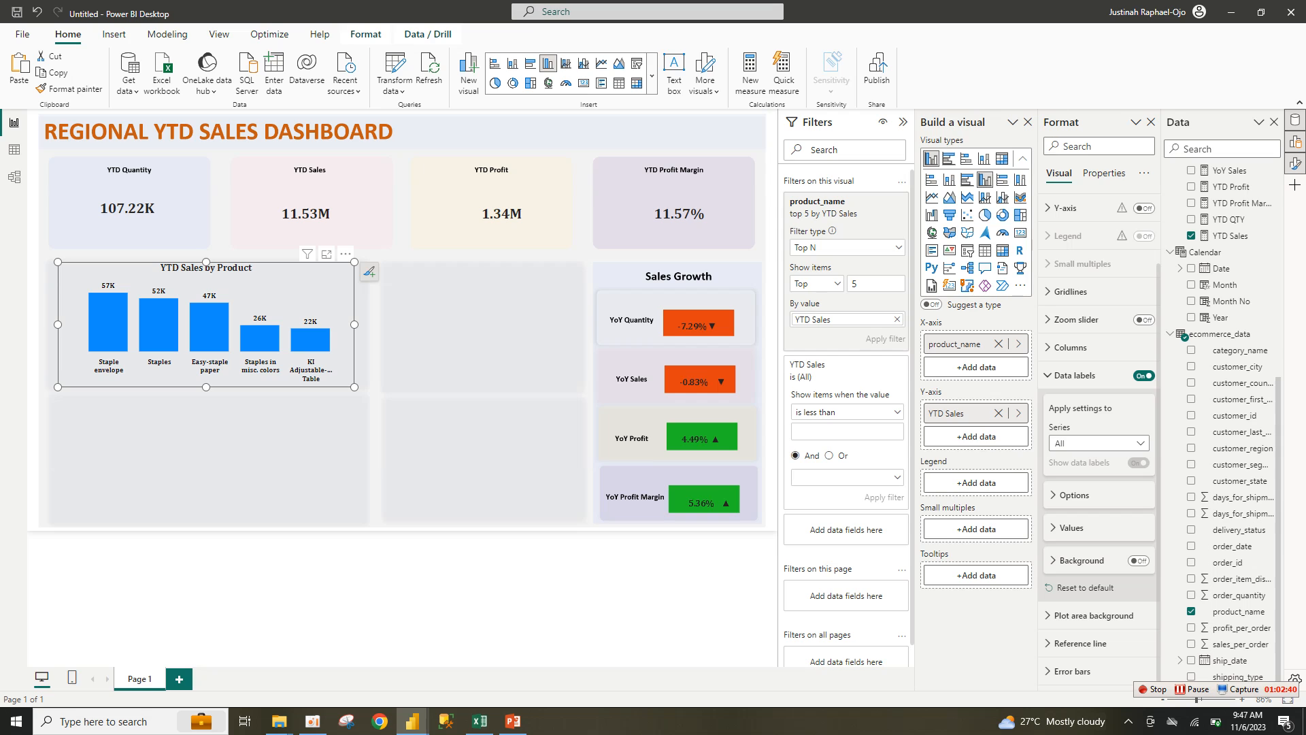
click(1071, 375)
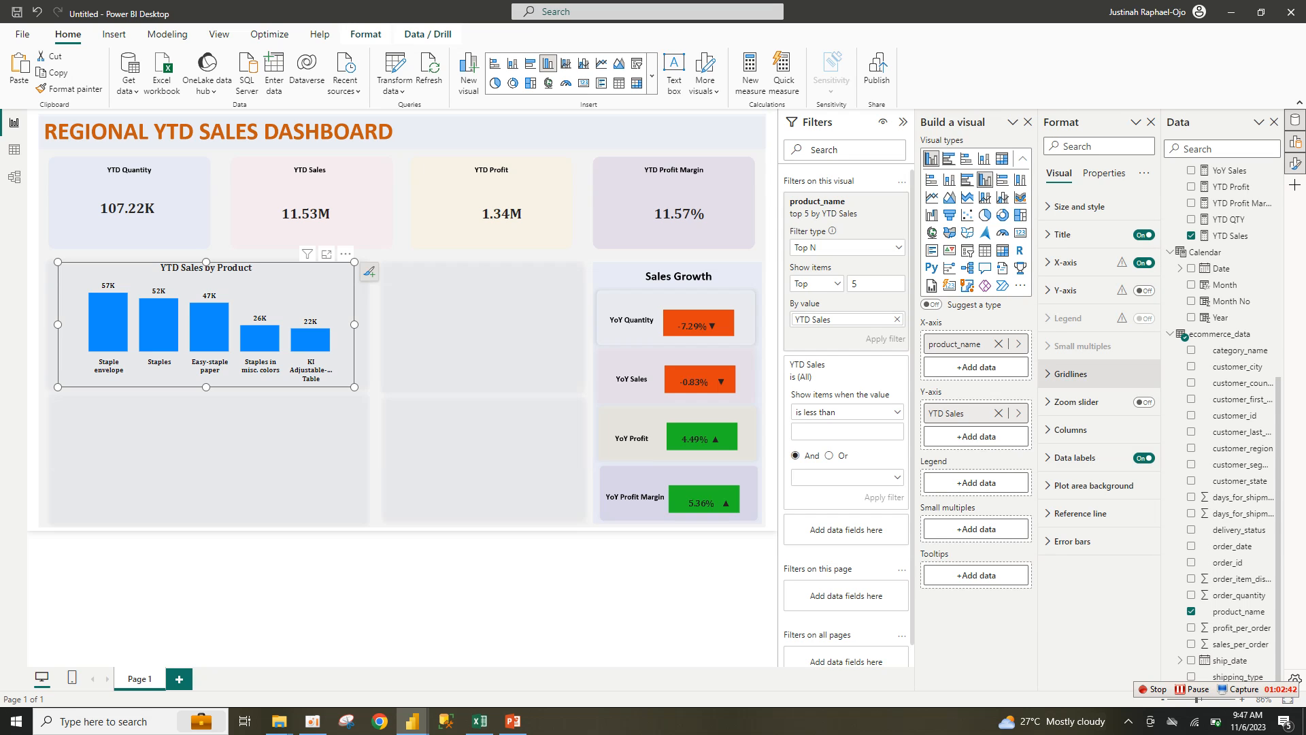
Step: Enable per-product bar colours and make the Staples bar peach
click(1071, 429)
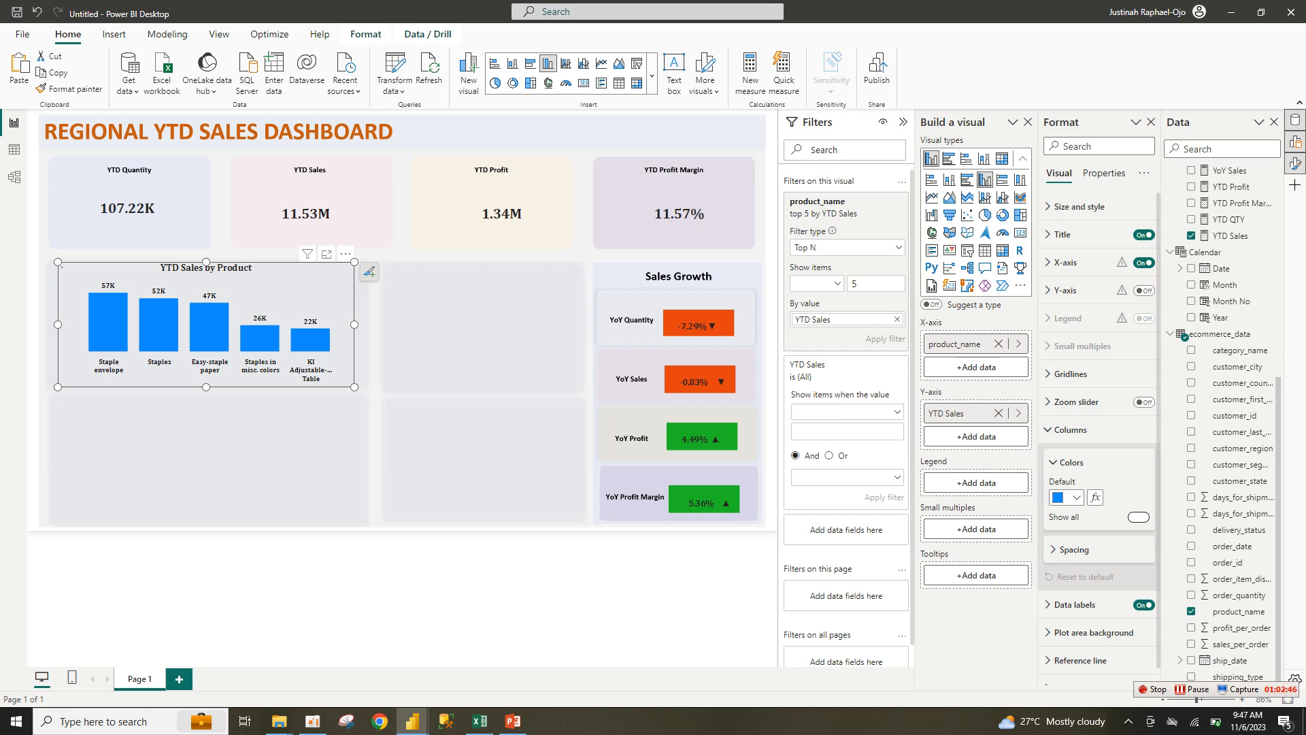
click(1138, 517)
click(1066, 552)
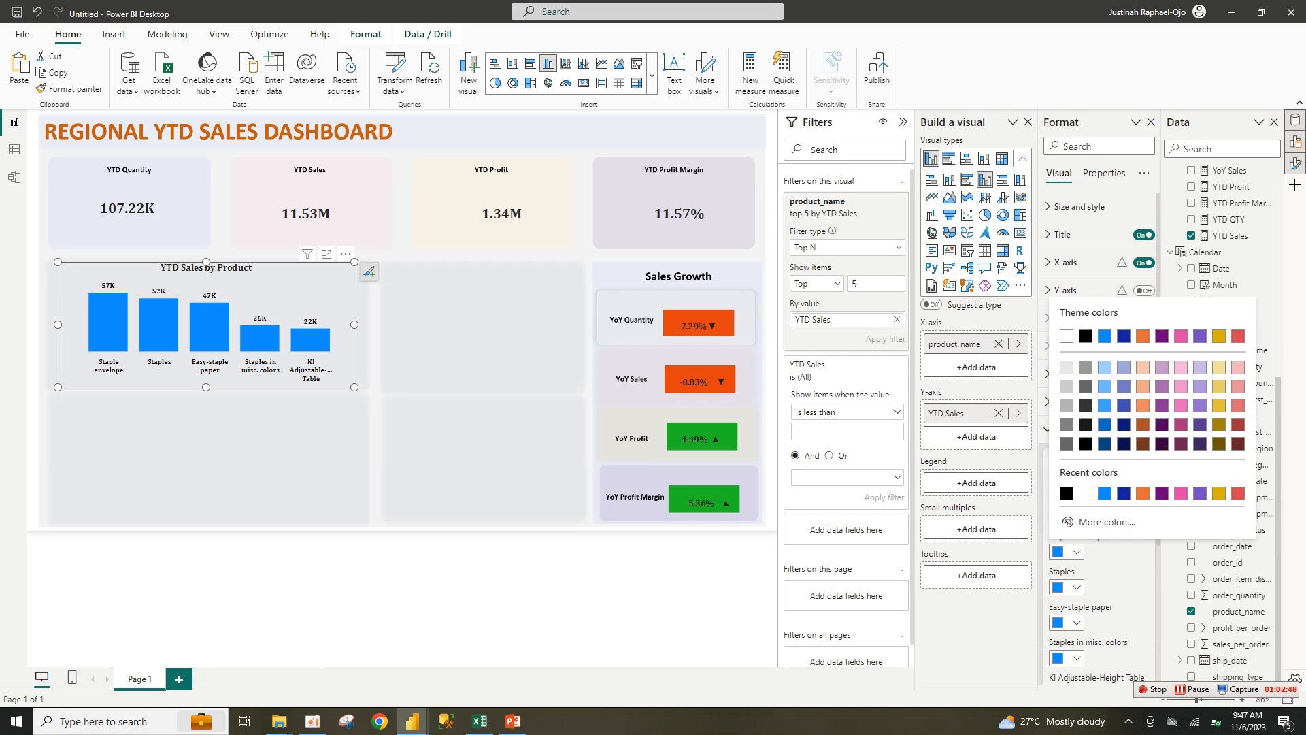
click(1067, 587)
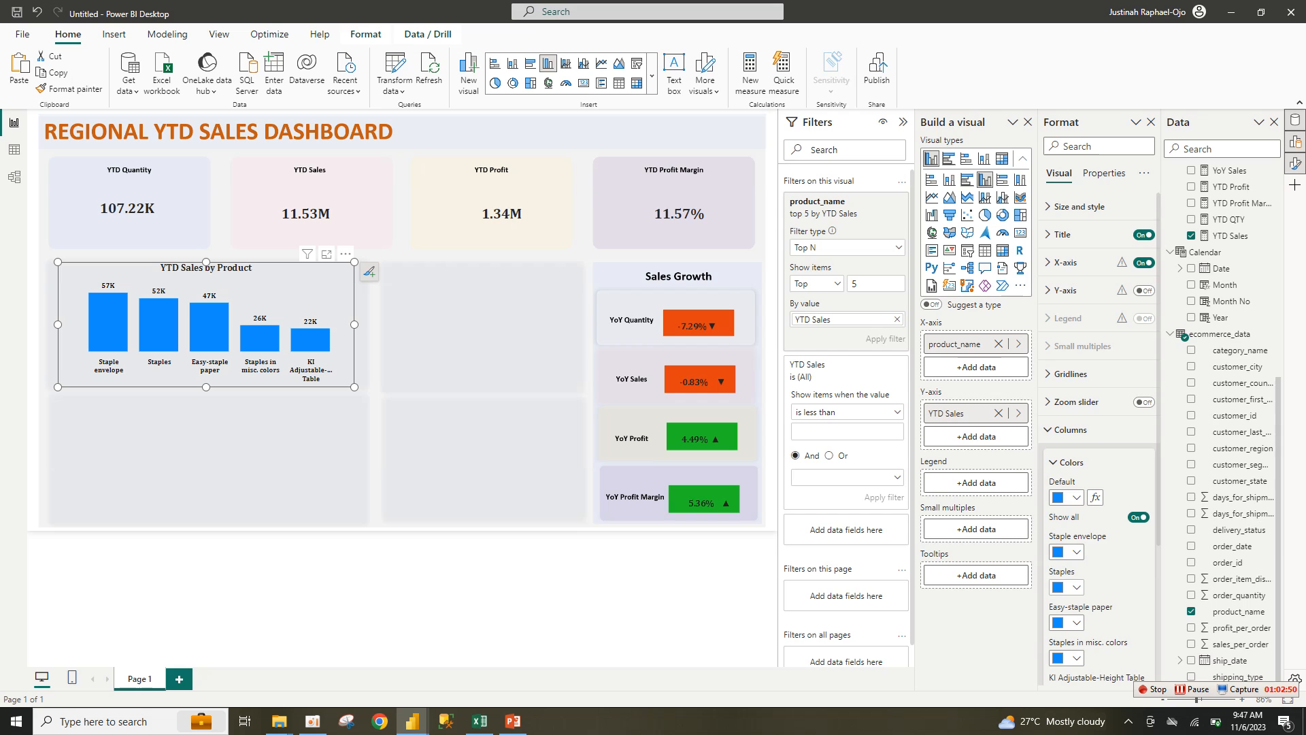
click(1066, 587)
click(1066, 622)
click(1067, 587)
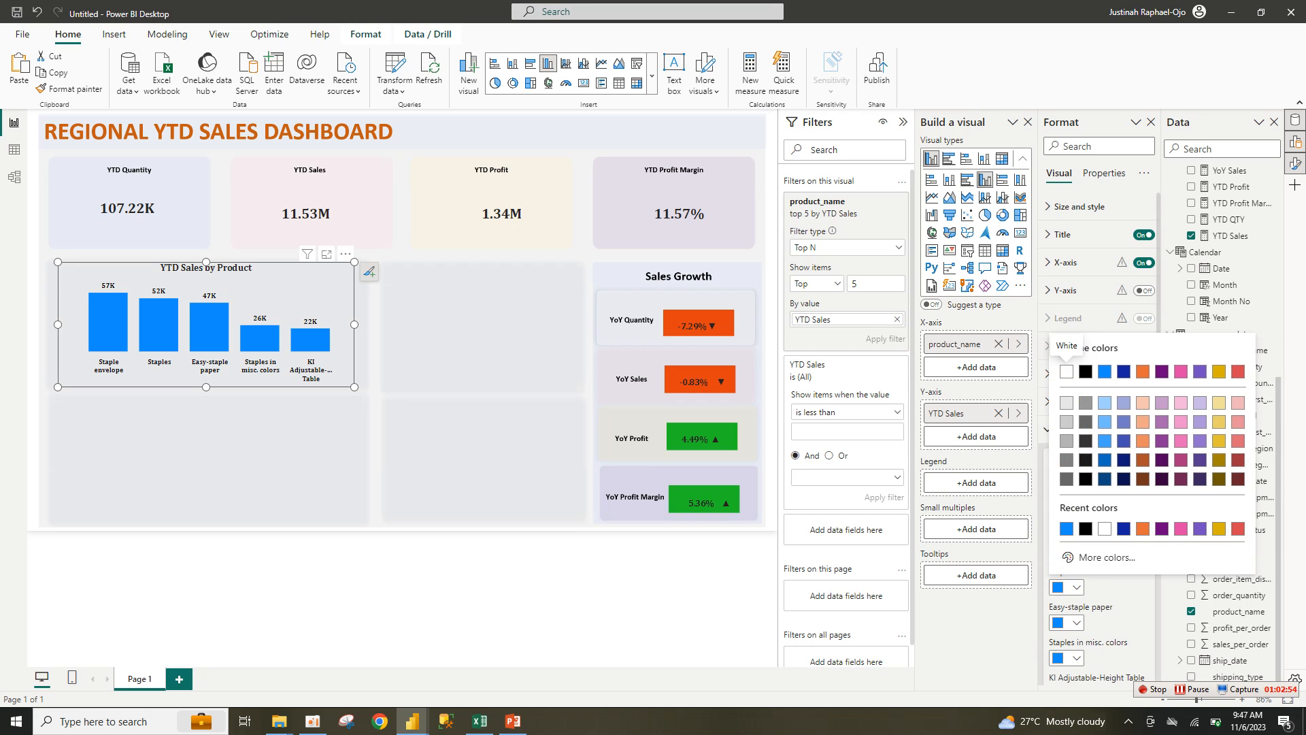
click(1142, 403)
Step: Colour Easy-staple paper purple, Staples in misc. colors dark blue, and KI Adjustable-Height Table orange
click(1067, 623)
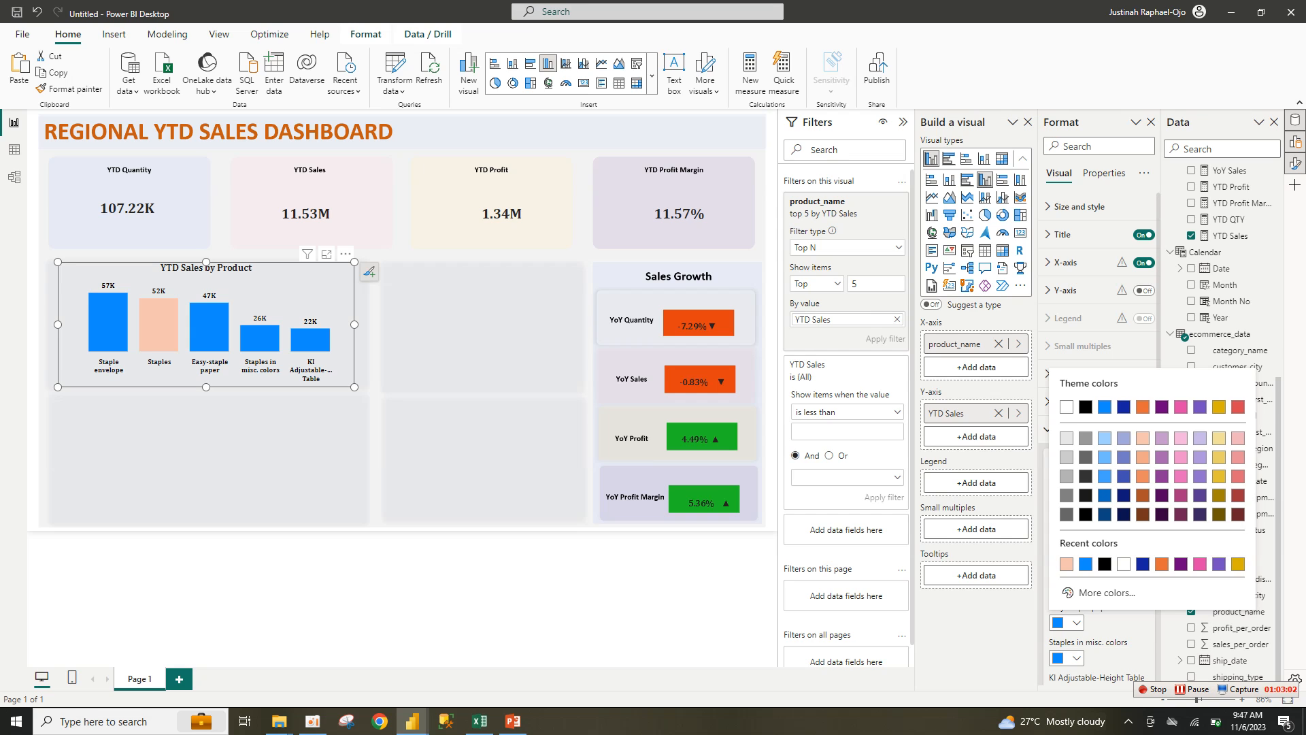
click(1219, 563)
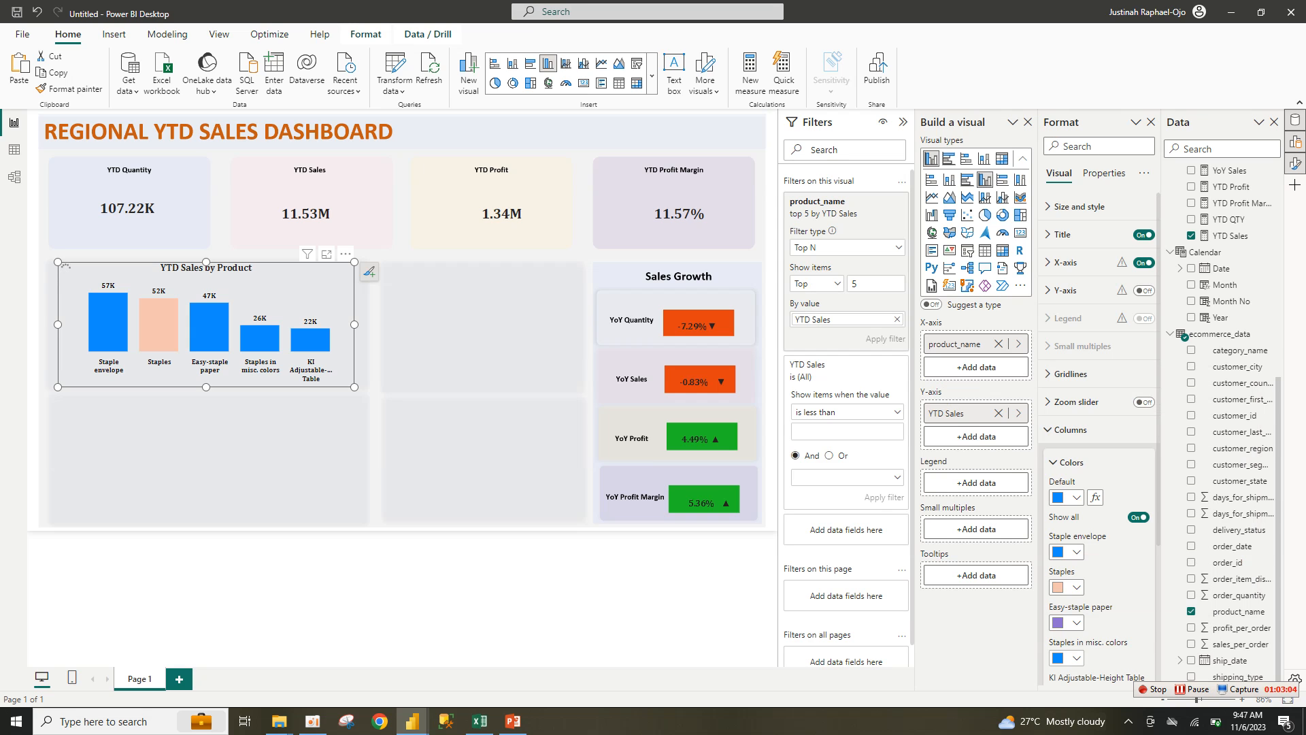
click(1075, 657)
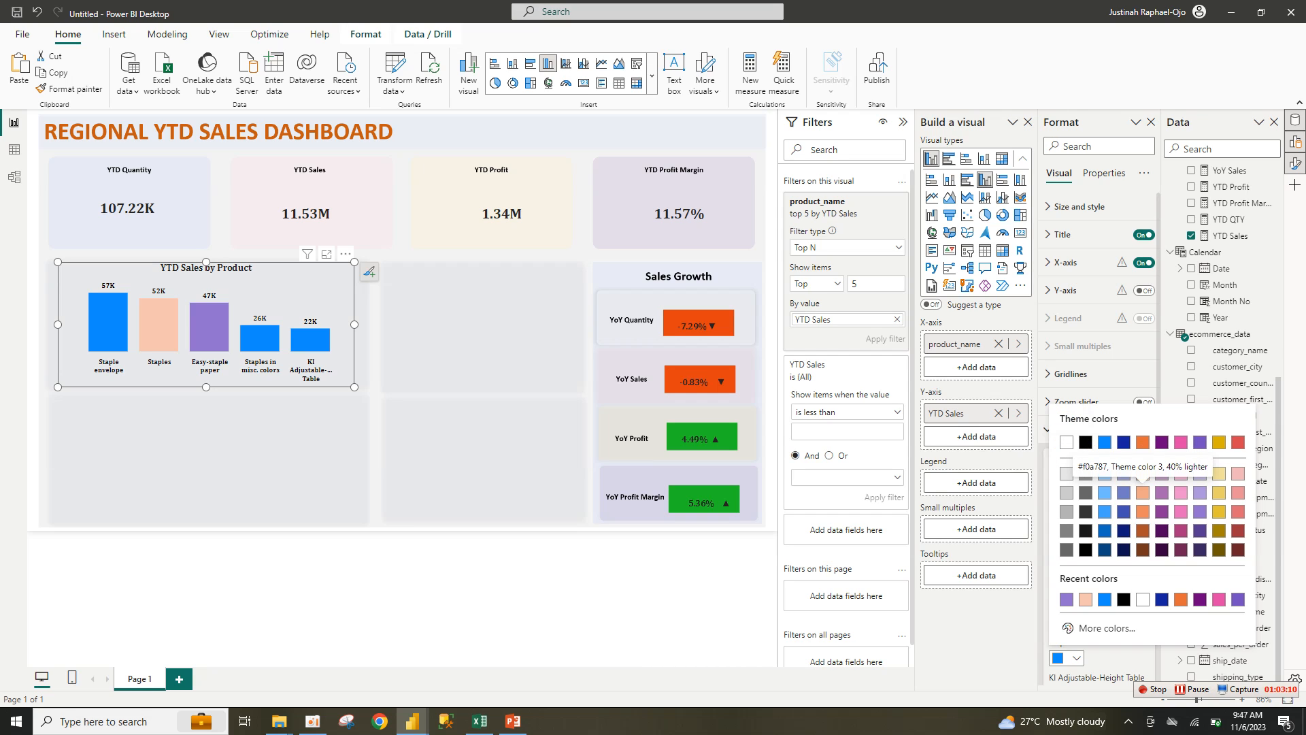
click(1142, 492)
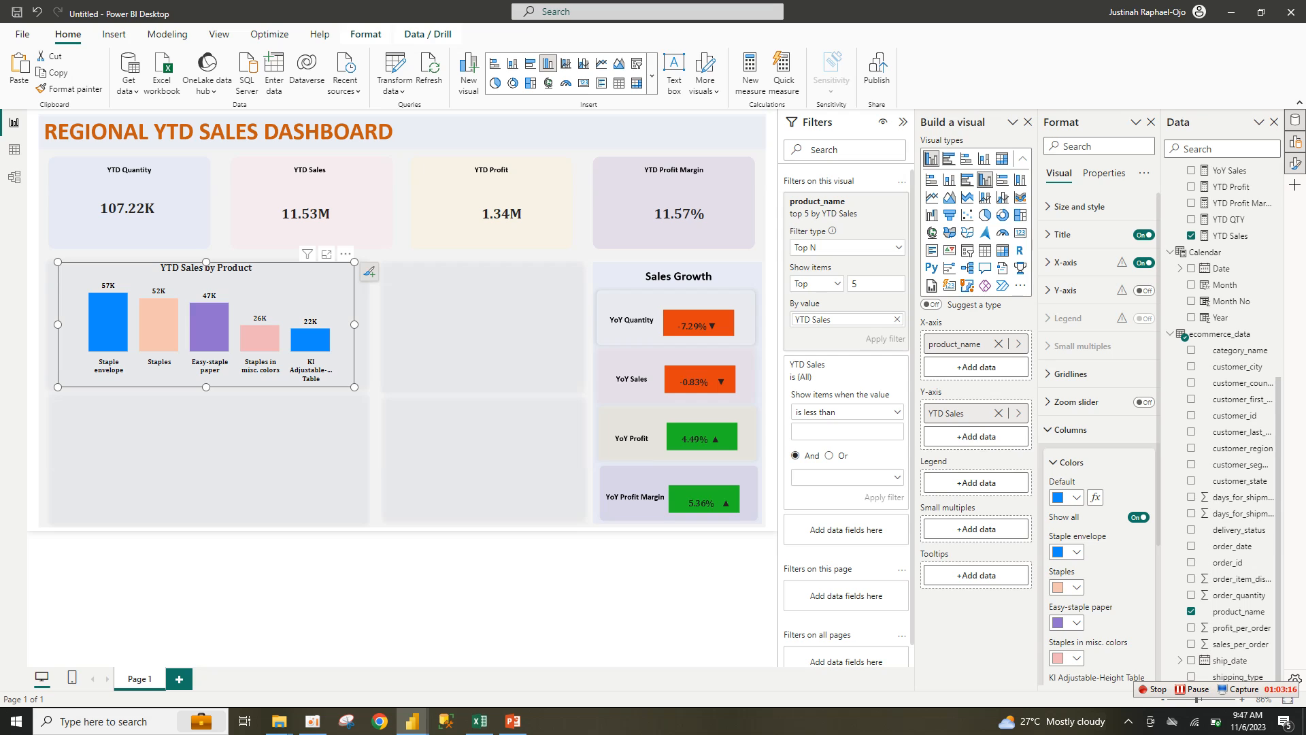
click(1068, 658)
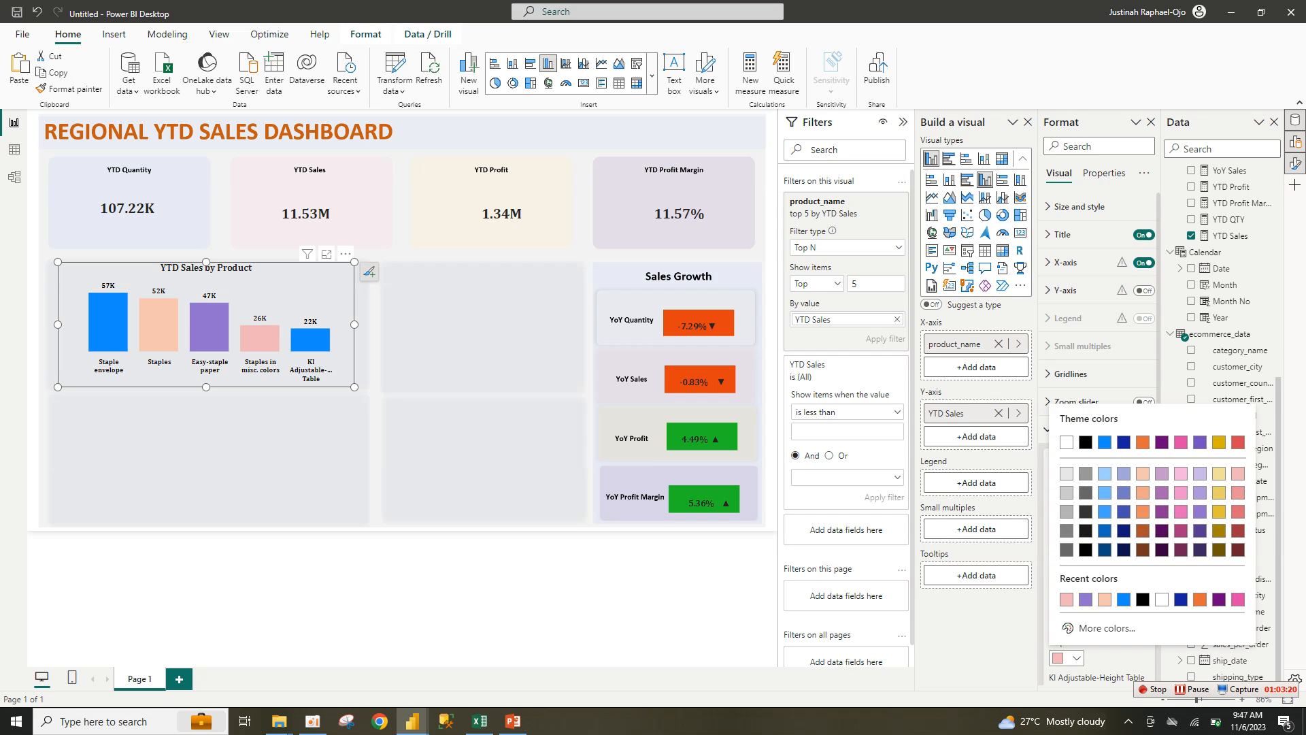
click(1124, 442)
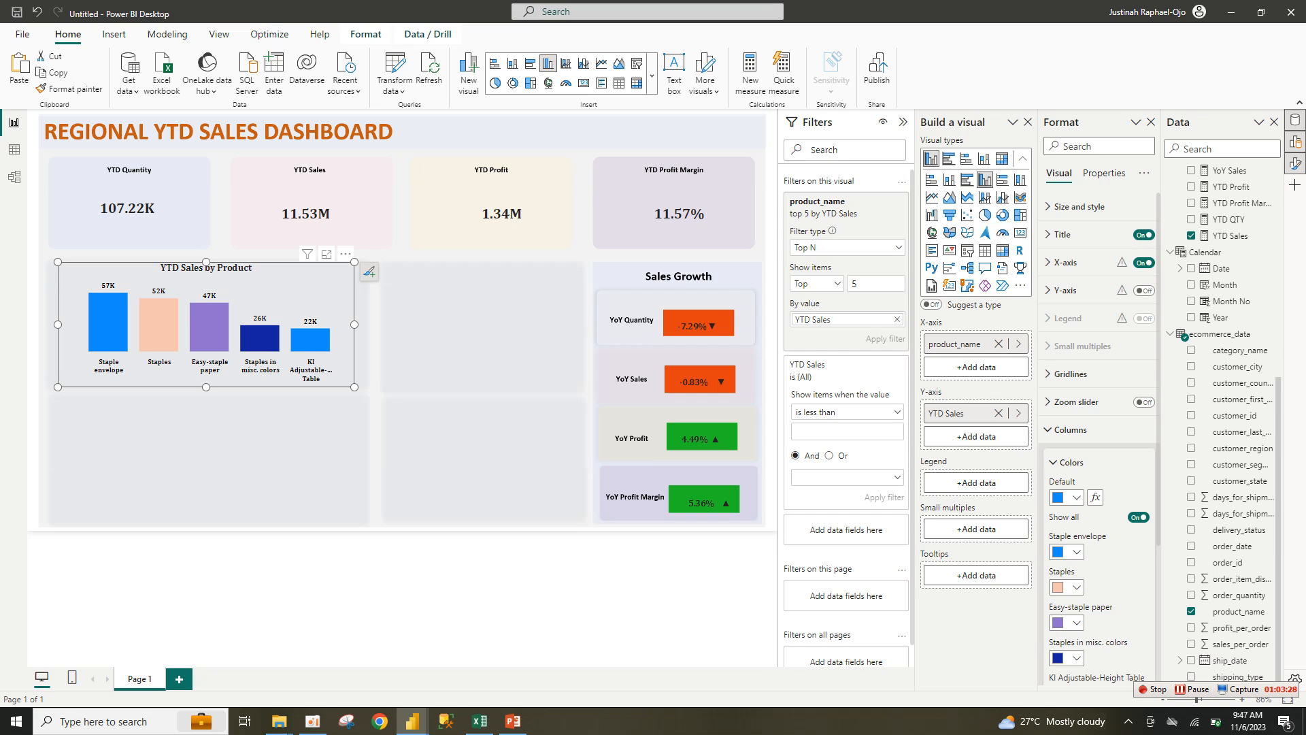
scroll(1100, 439, down, 2)
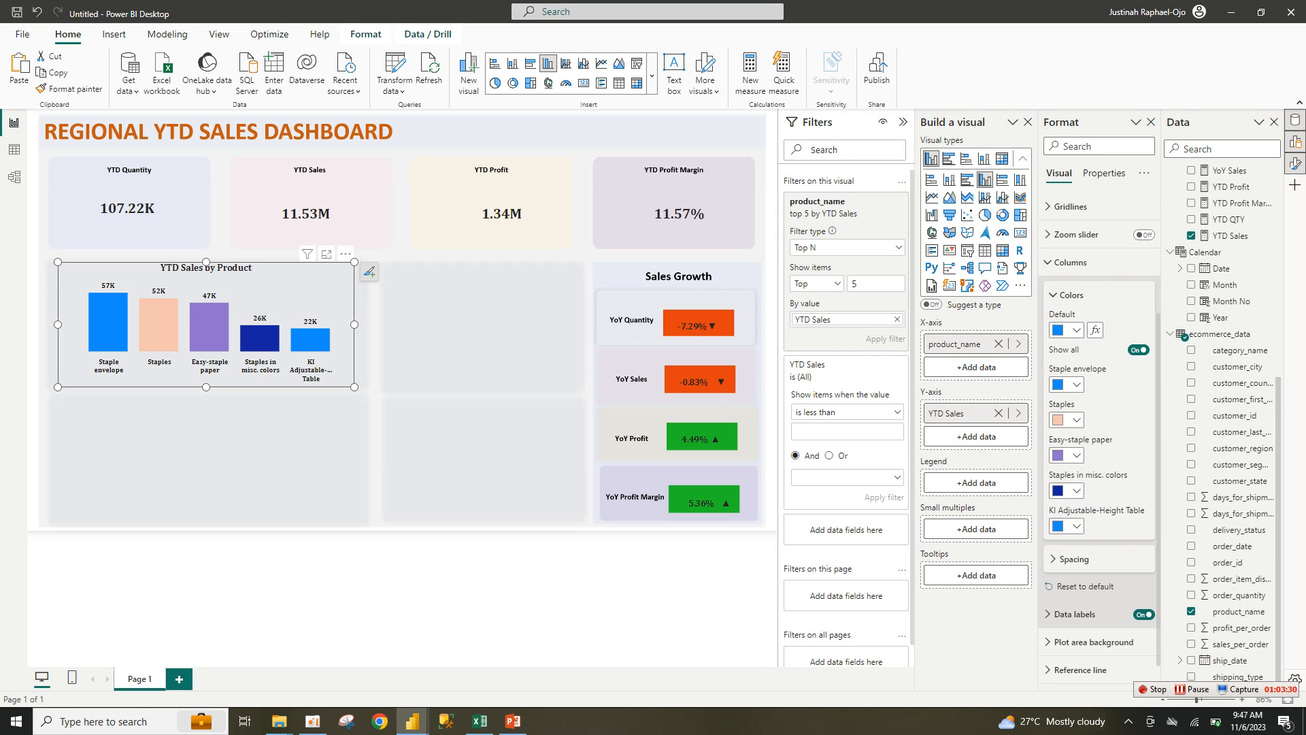
click(1066, 525)
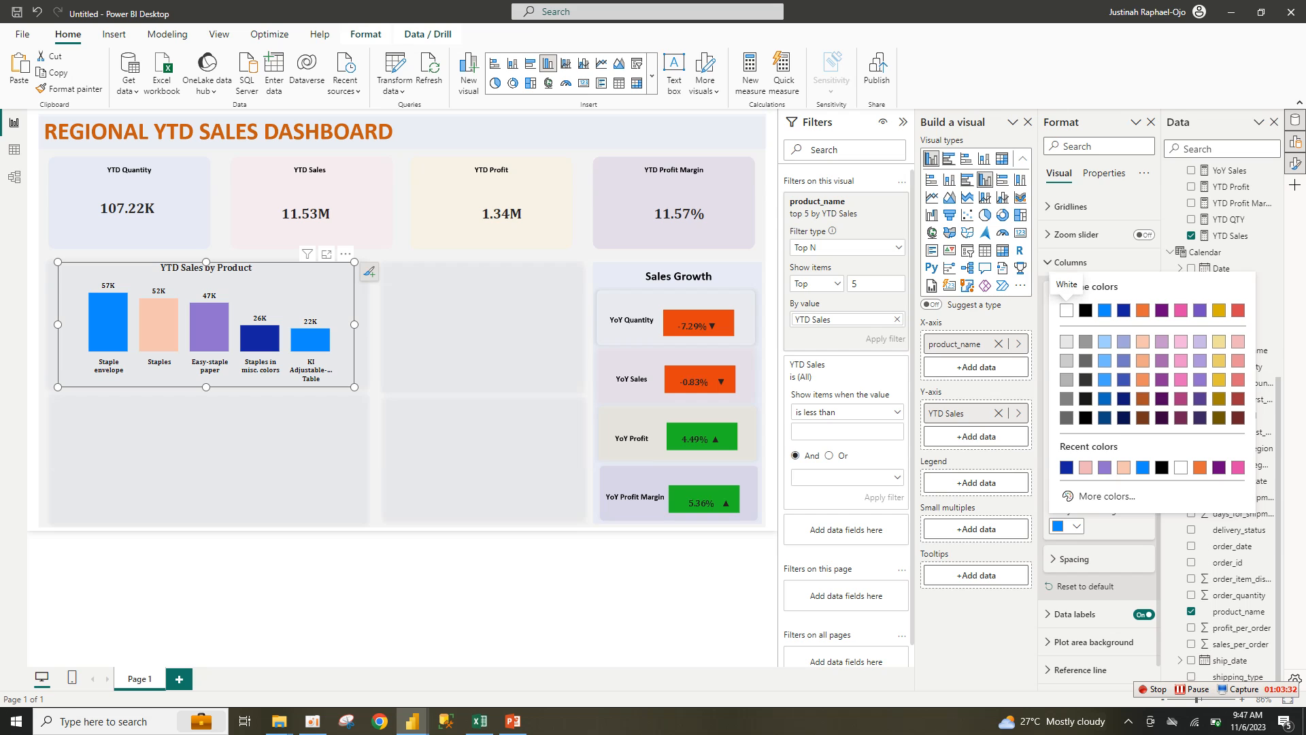
click(1199, 466)
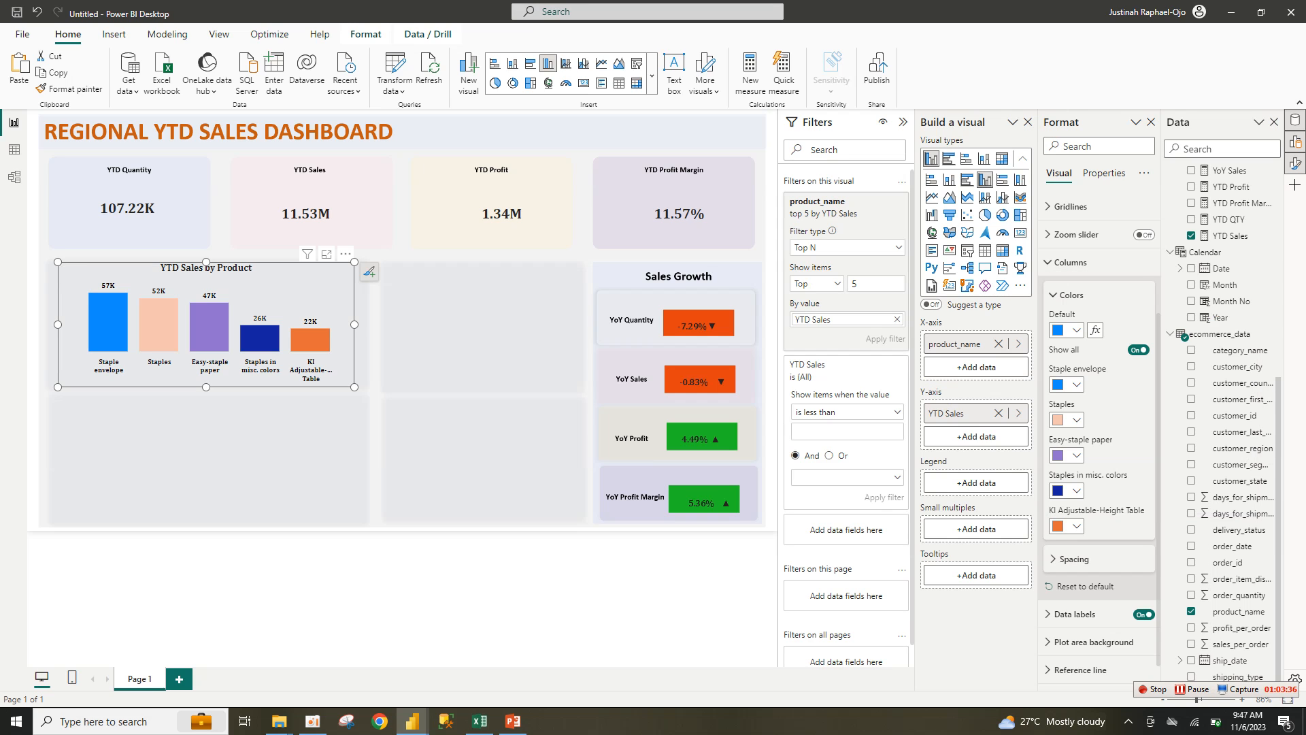
Step: After checking the finished ytd report, recolour Staples in misc. colors light blue and paste a chart copy
mouse_move(412, 721)
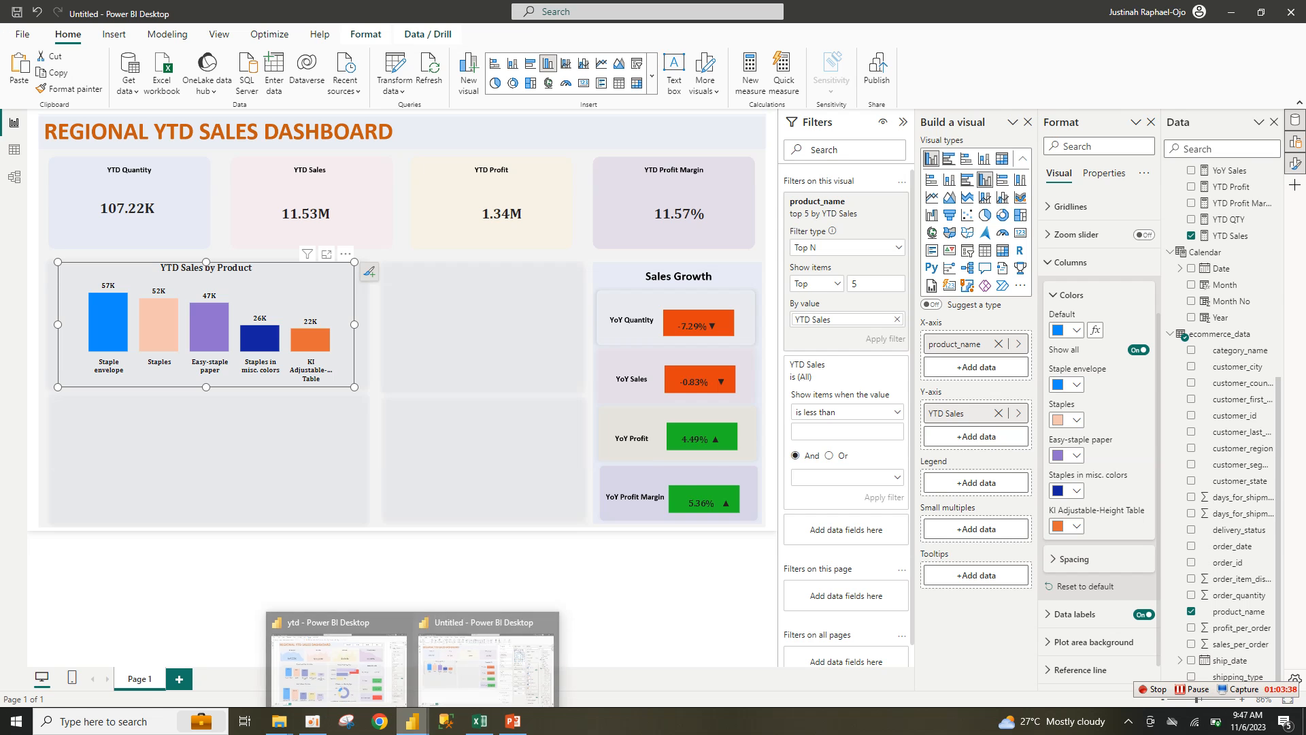
click(338, 659)
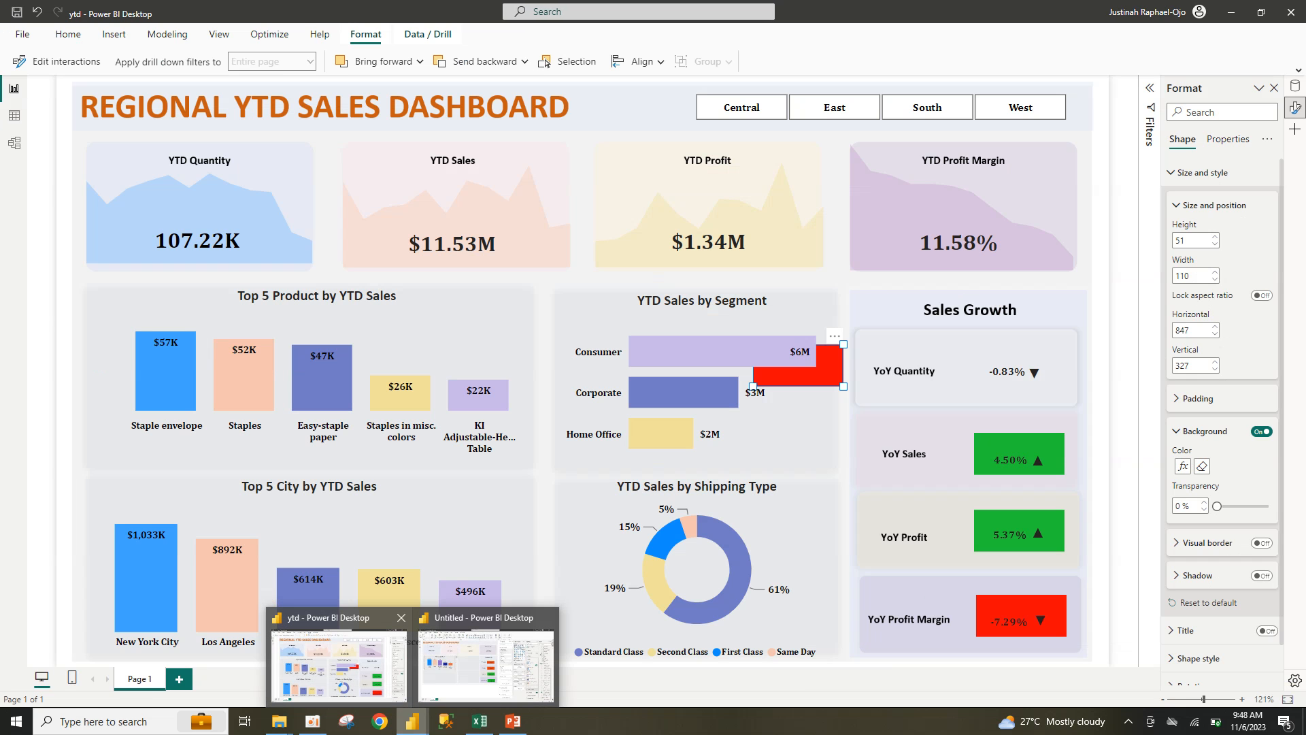
click(485, 663)
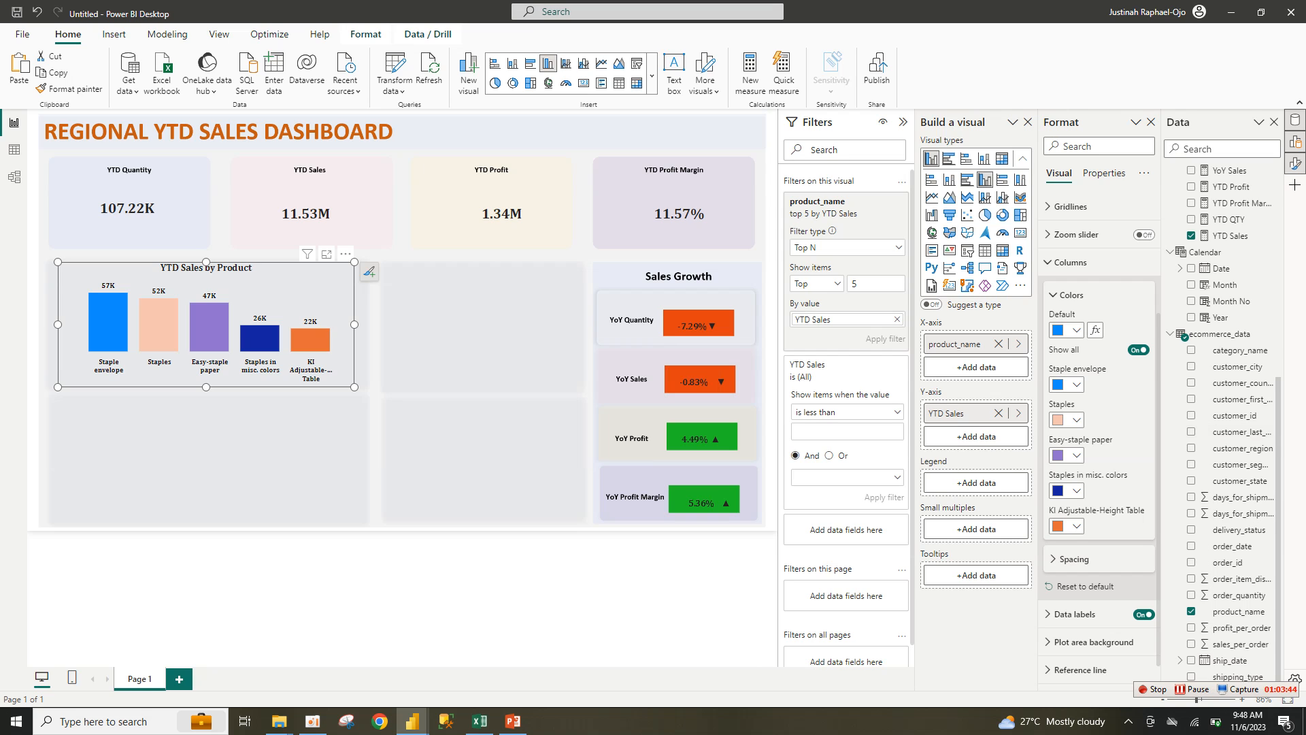
click(1068, 490)
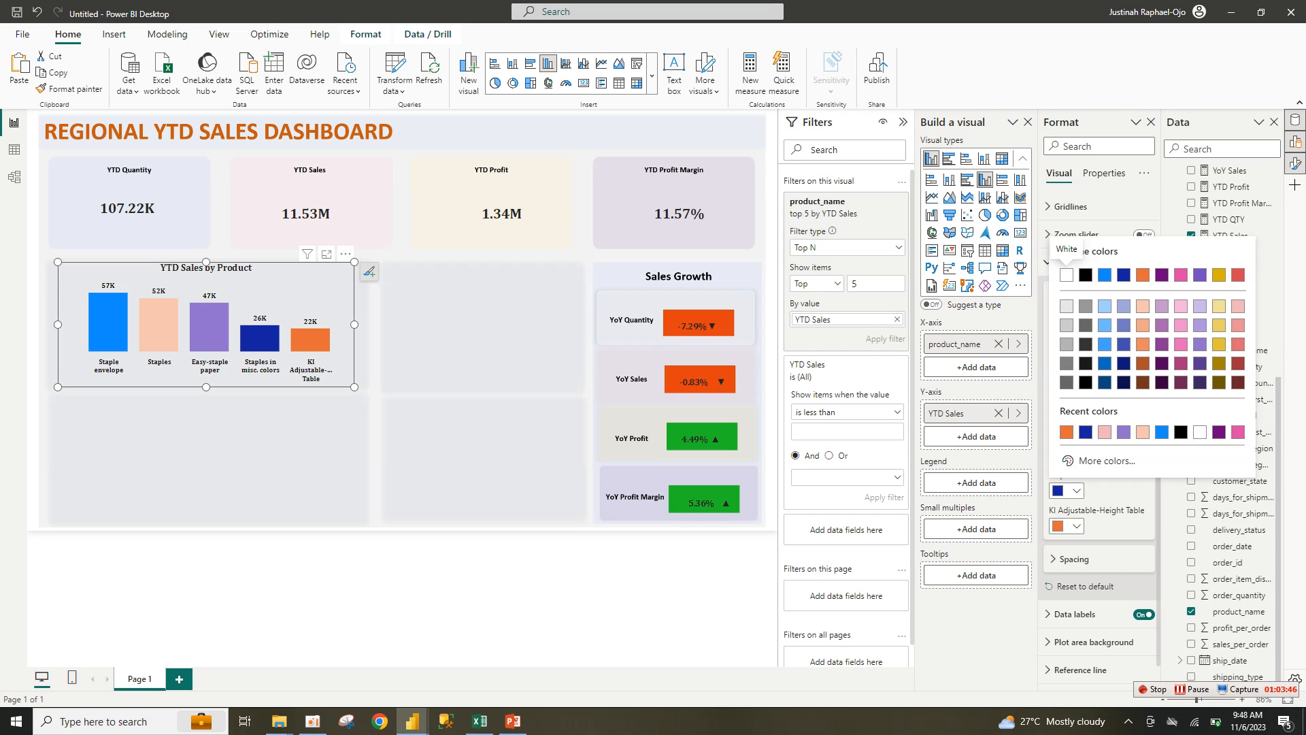
click(1105, 343)
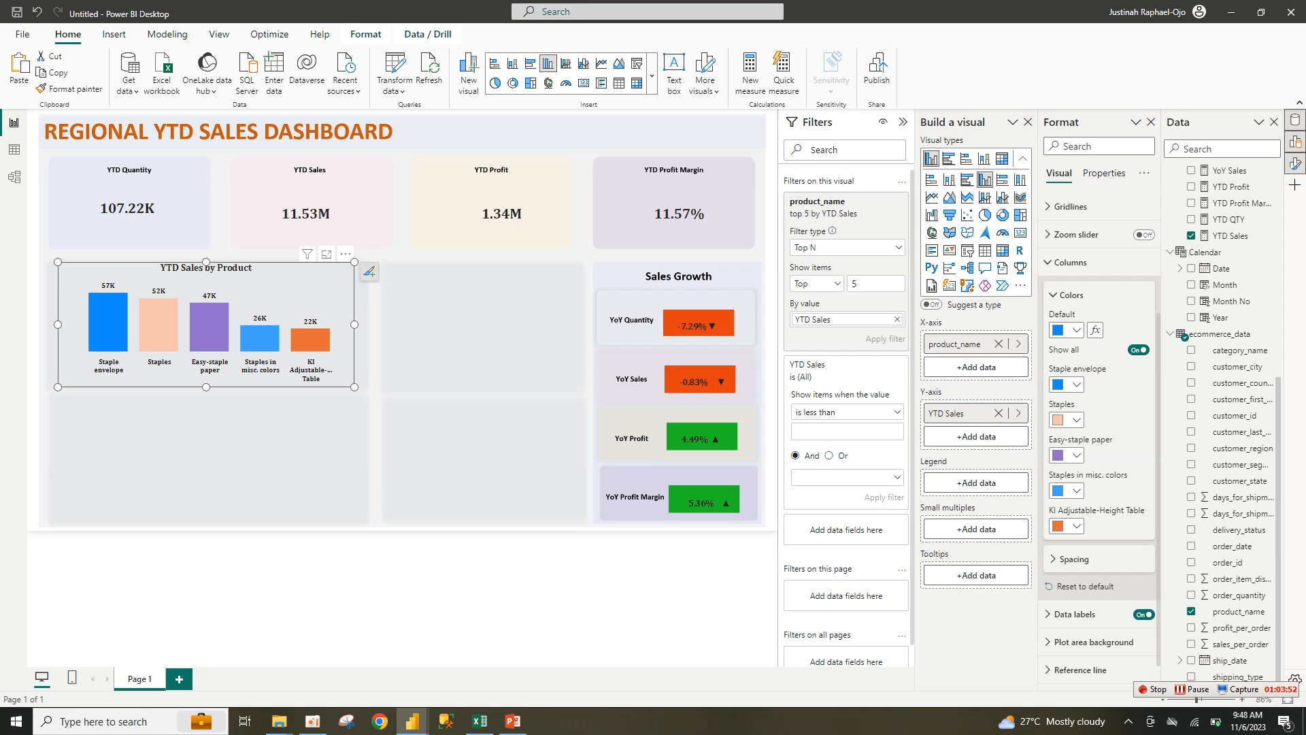
key(ctrl+v)
Step: Move the chart copy into the lower-left panel and clear its Top N ranking field
drag(206, 327, 200, 463)
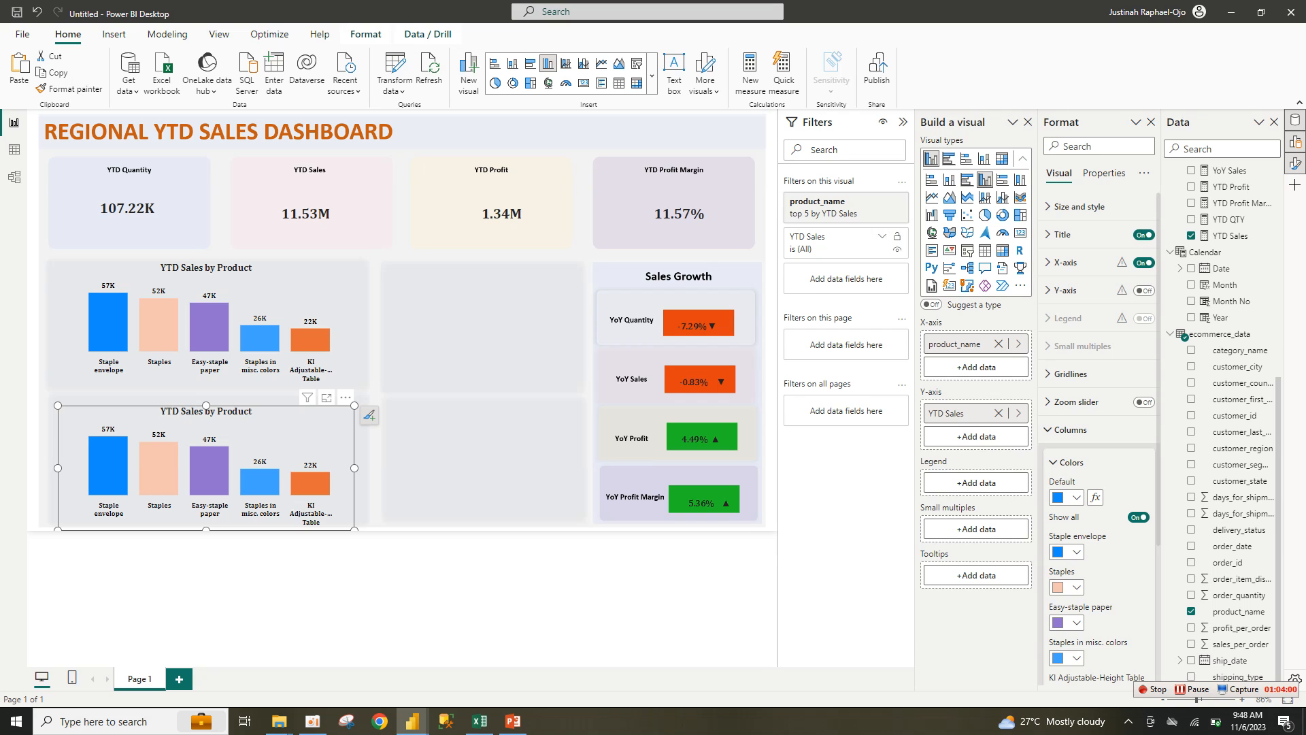
click(883, 236)
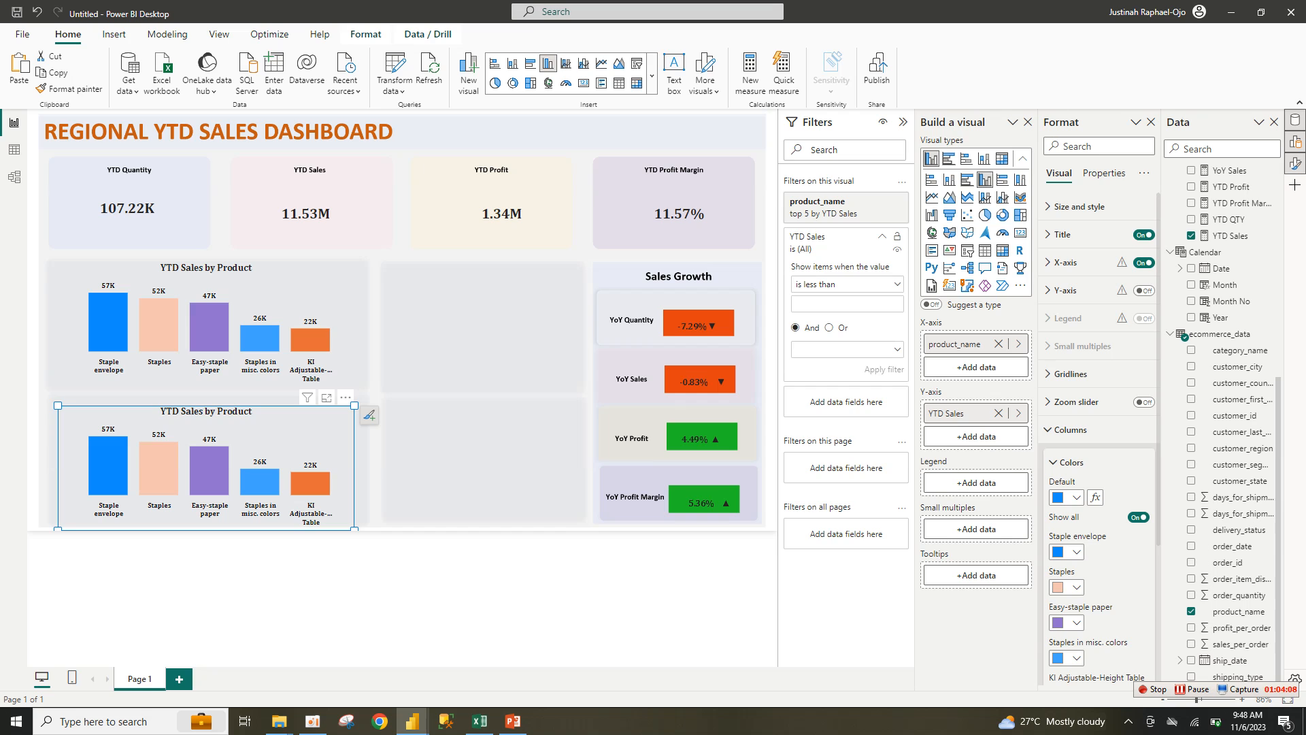
click(881, 236)
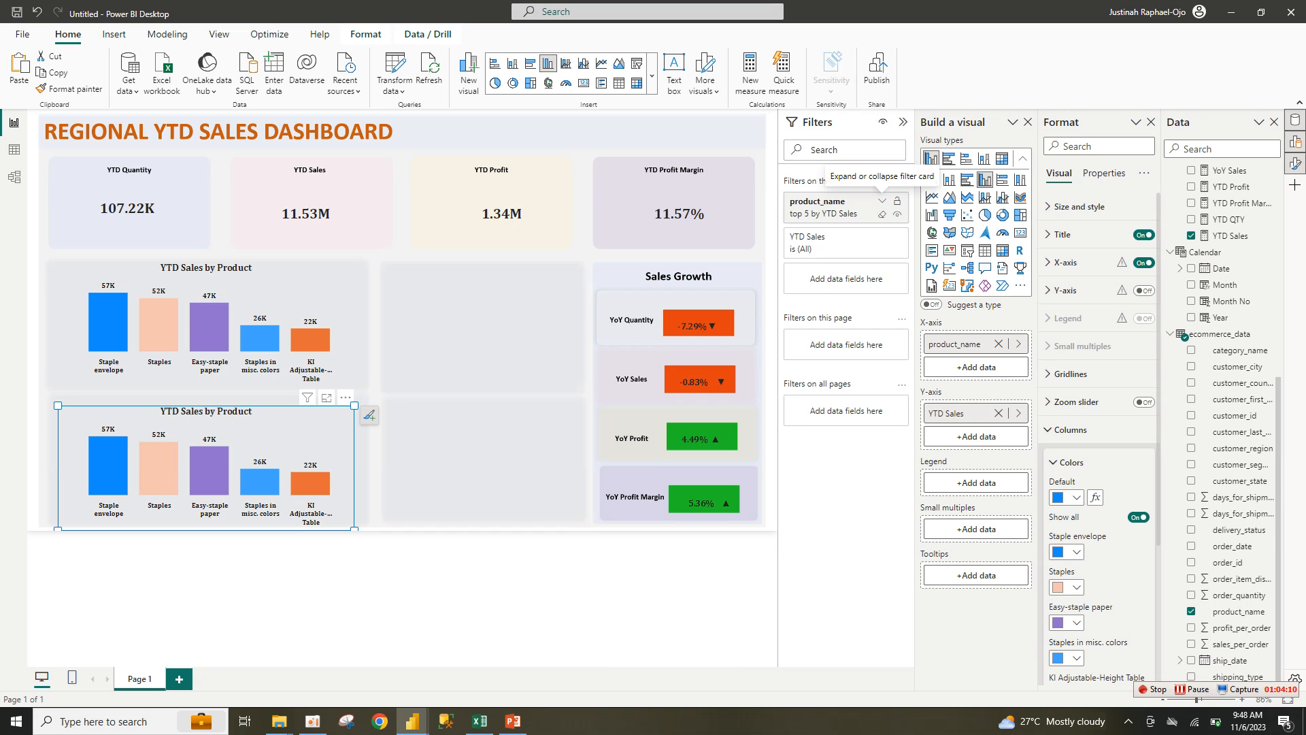
click(882, 200)
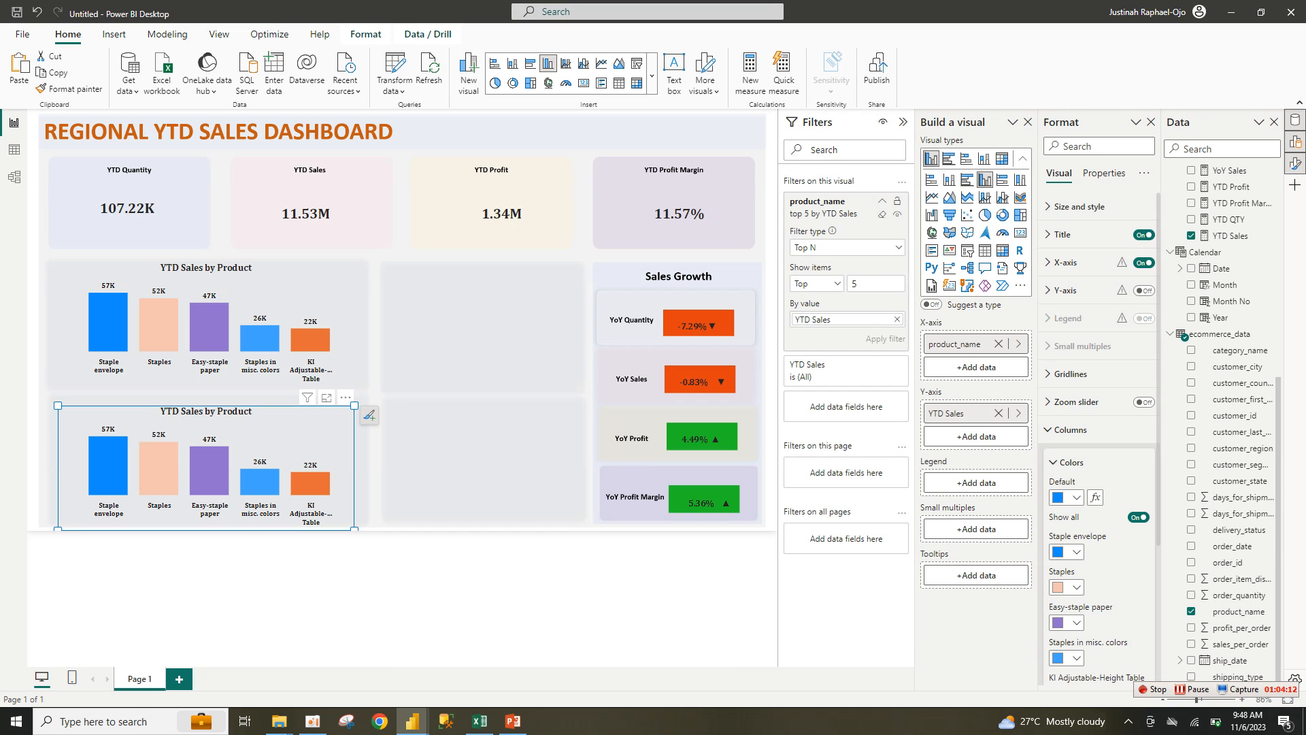
click(896, 319)
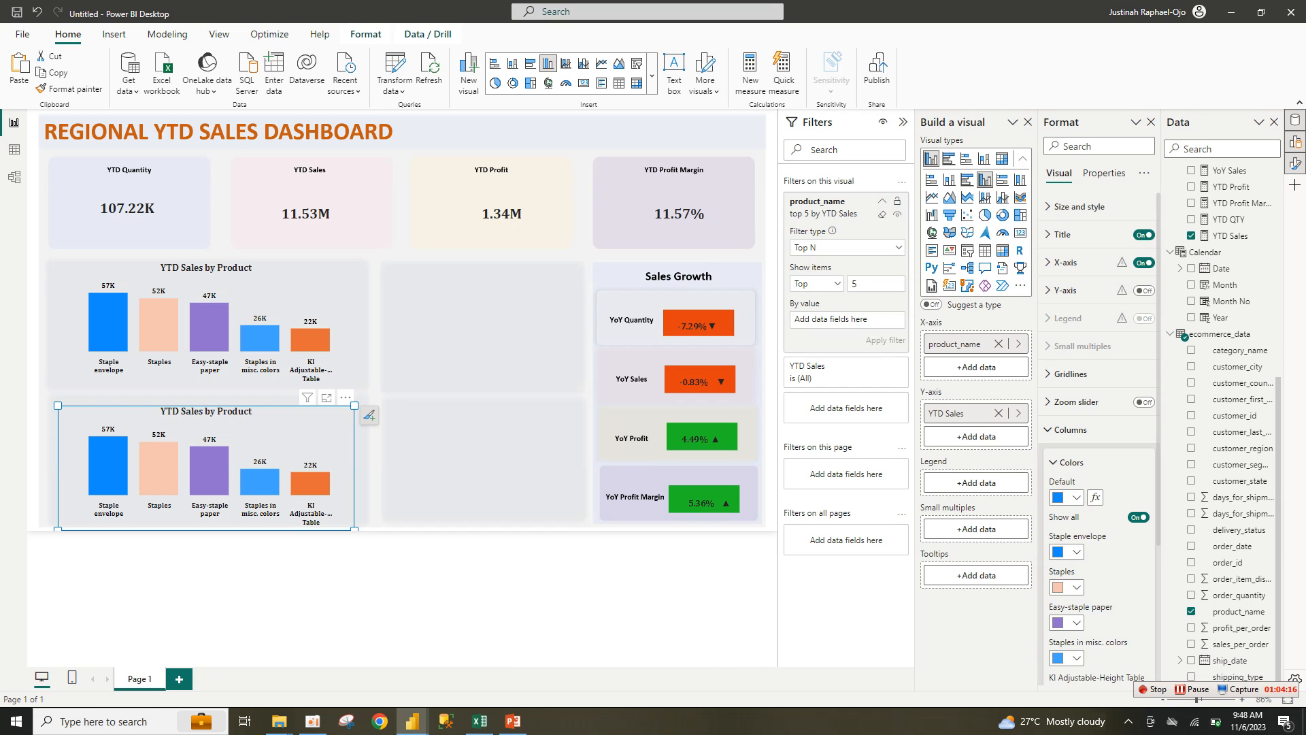
click(844, 248)
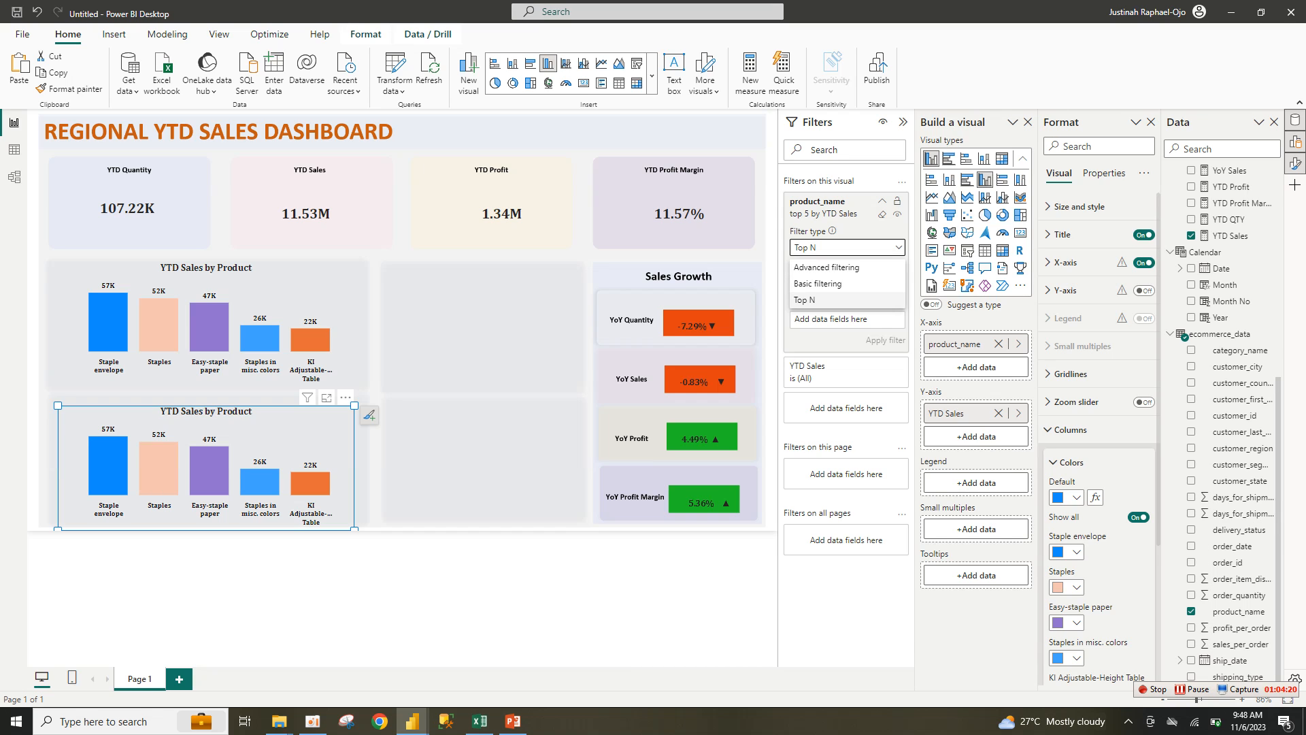
click(805, 300)
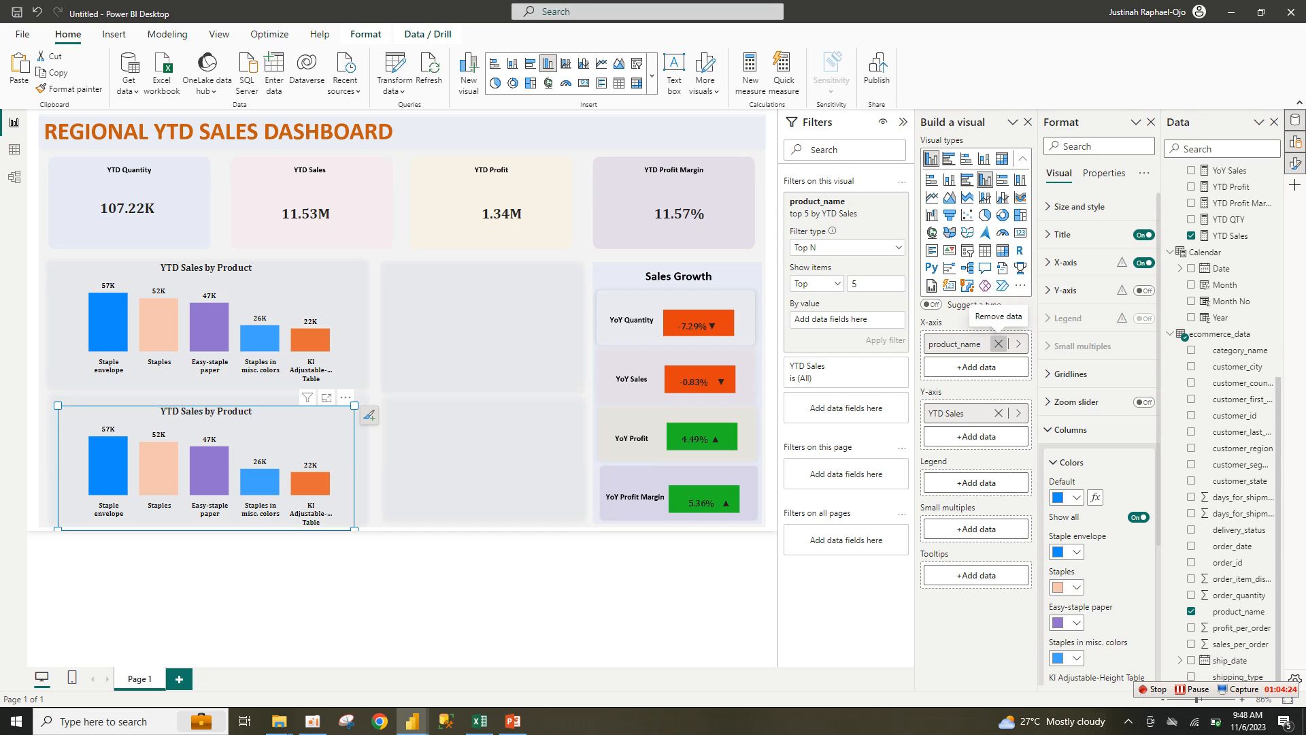
Step: Replace product_name with customer_city on the copied chart's X-axis
click(998, 344)
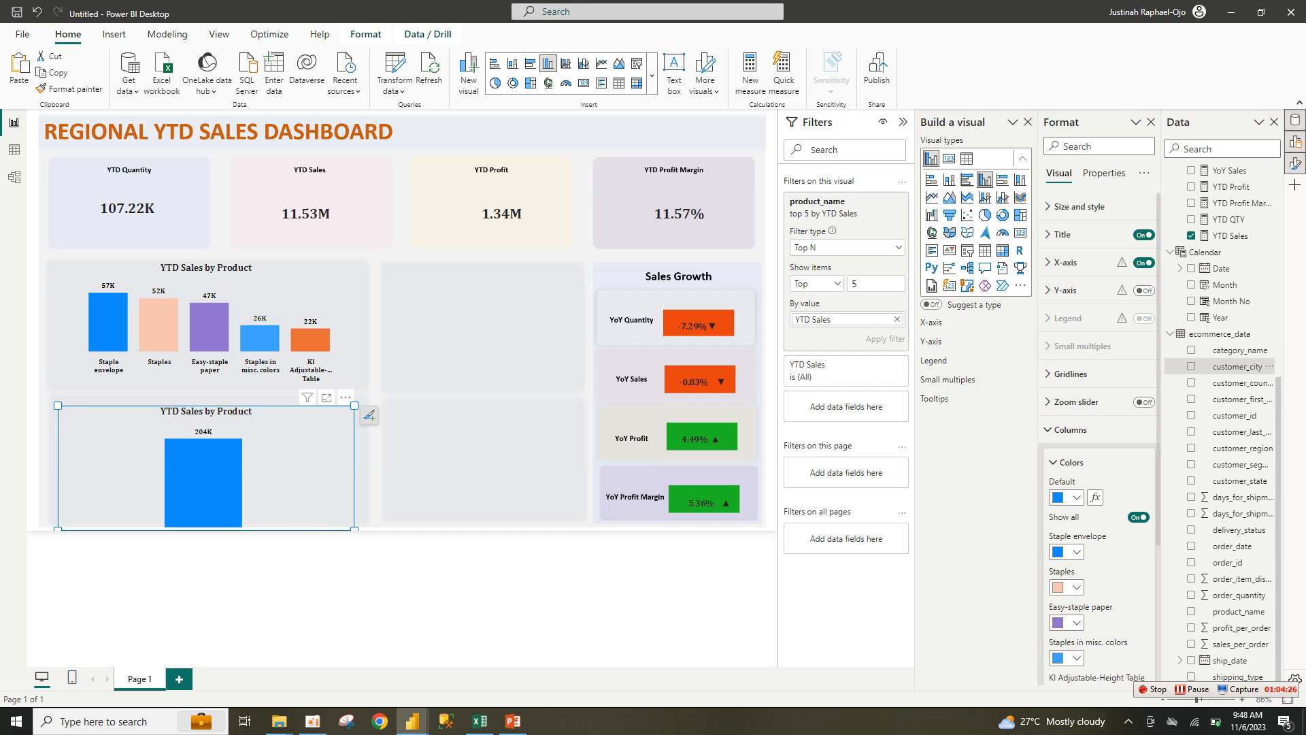
click(1235, 367)
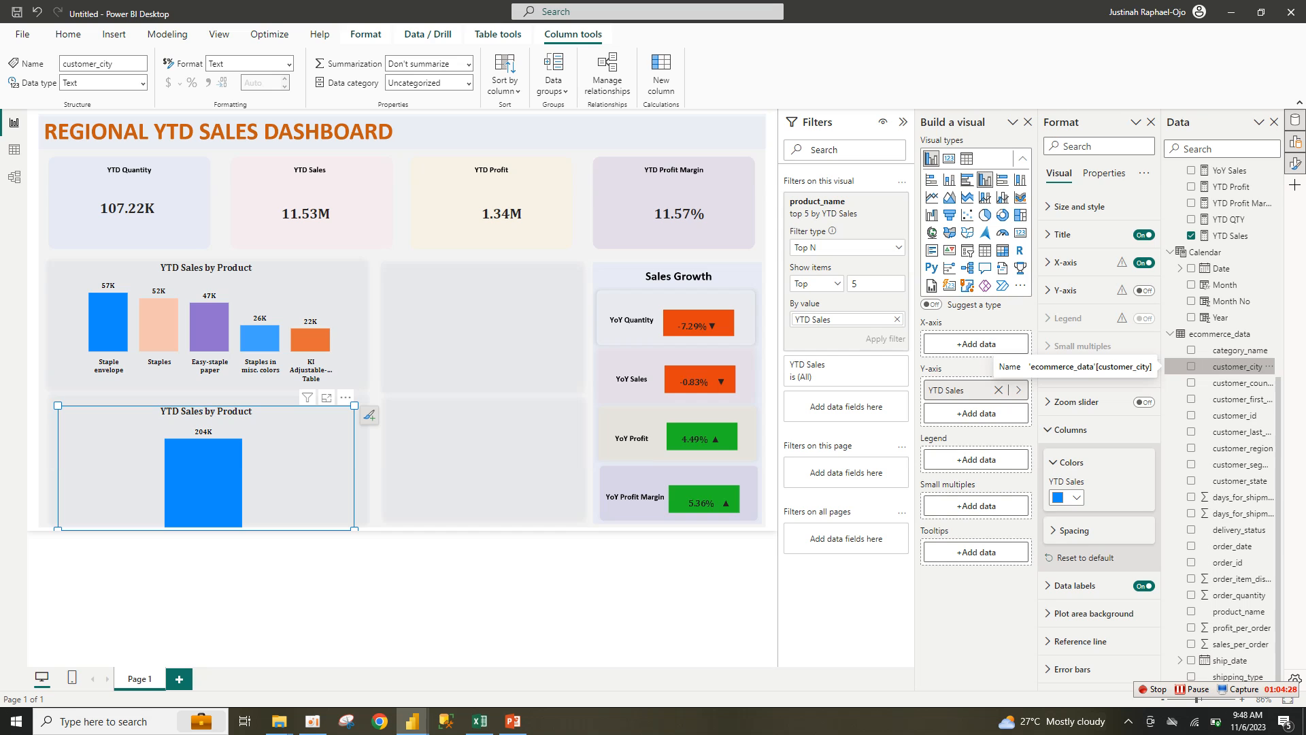
click(1191, 366)
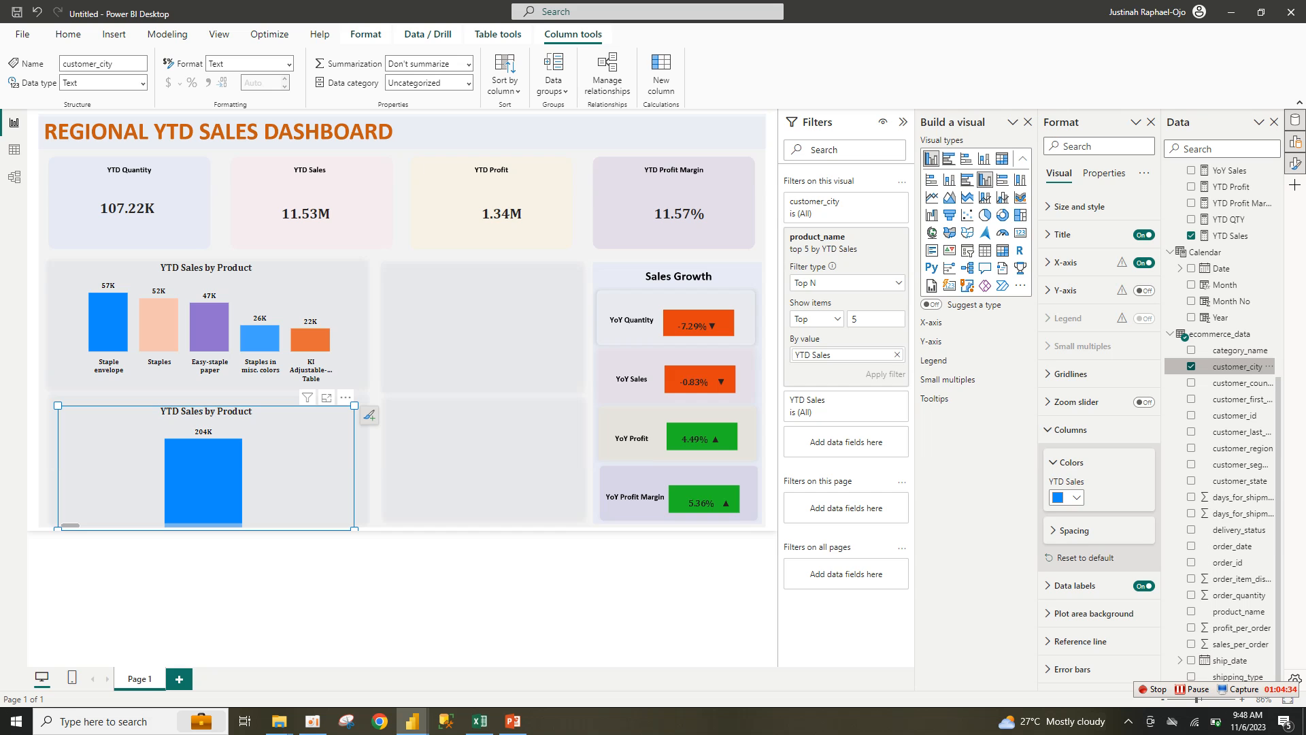
click(1191, 366)
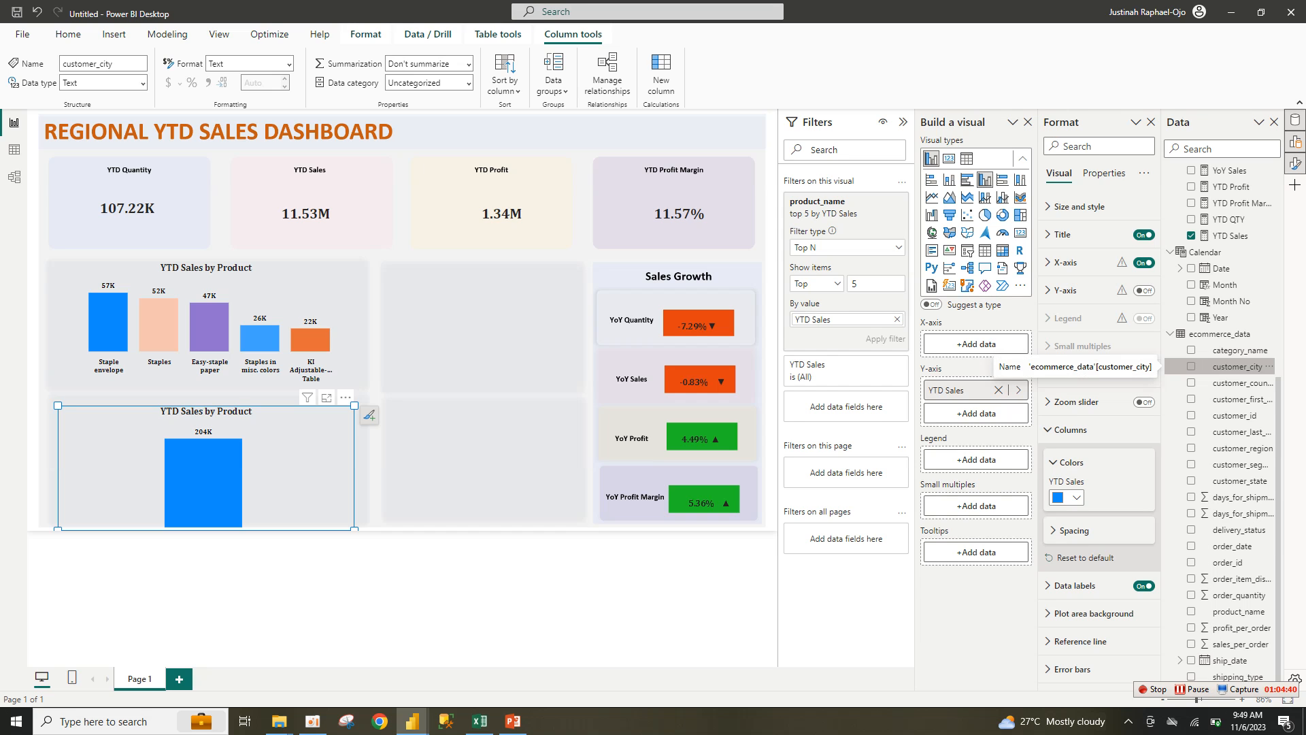
click(1192, 366)
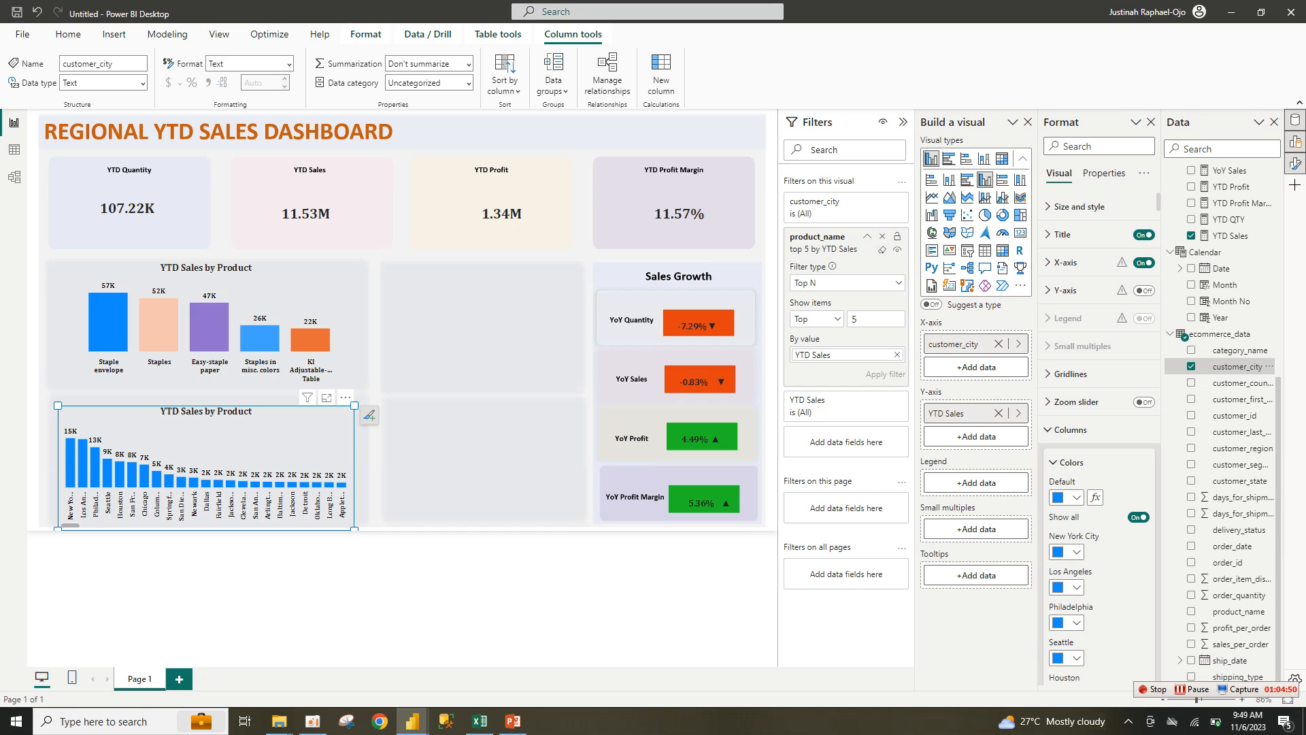
Step: Reapply a Top N 5 filter ranked by YTD Sales
click(843, 283)
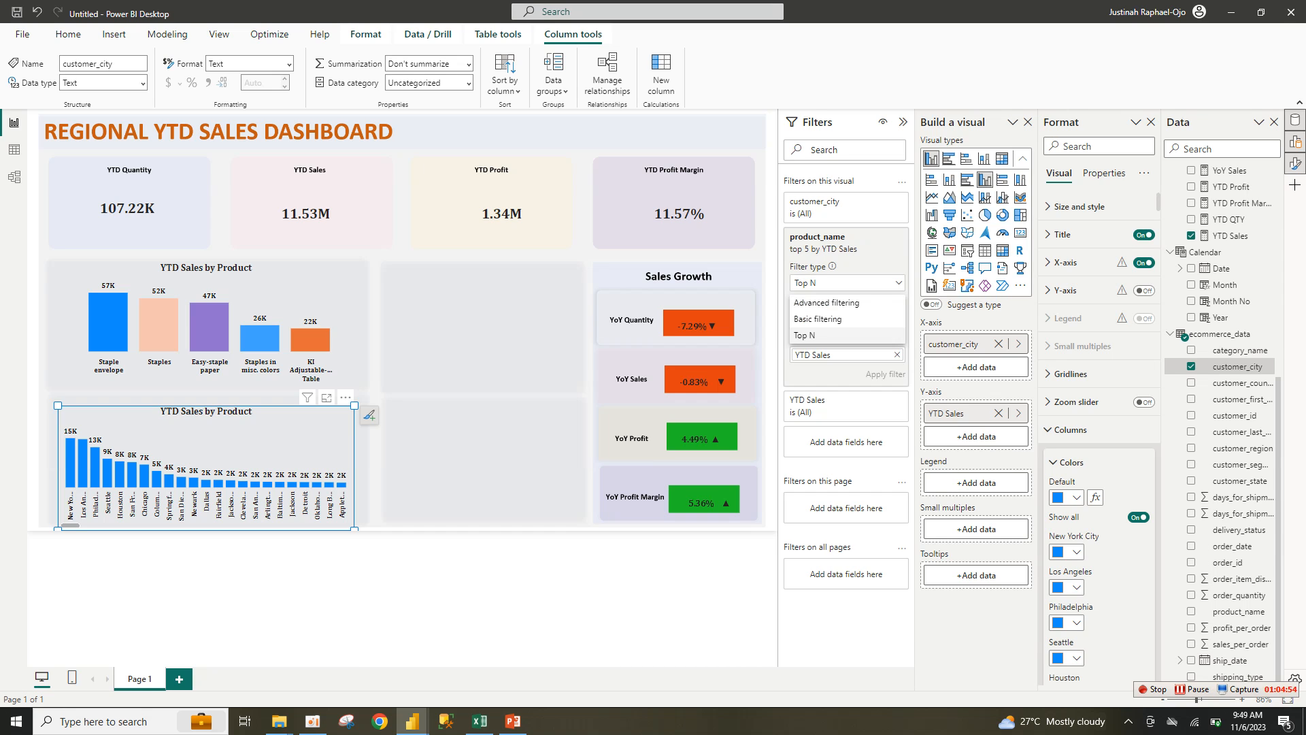
click(805, 335)
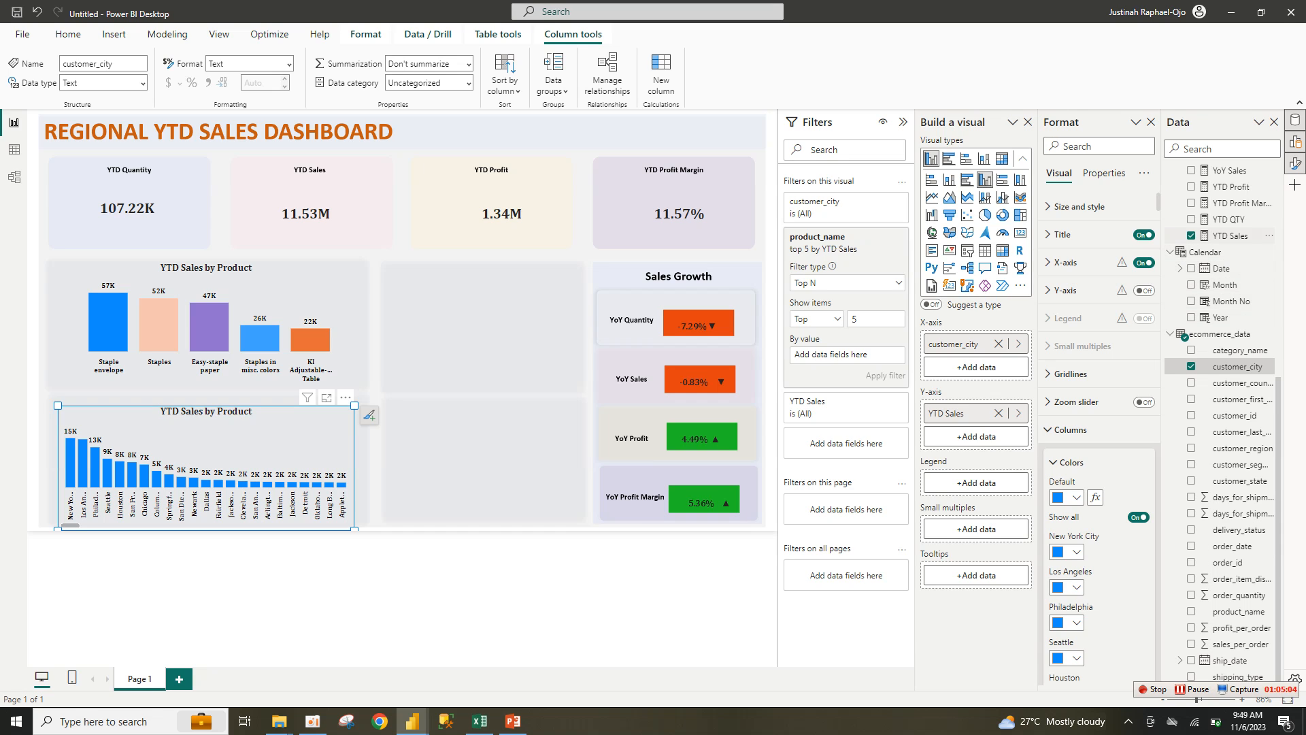
drag(1224, 235, 827, 357)
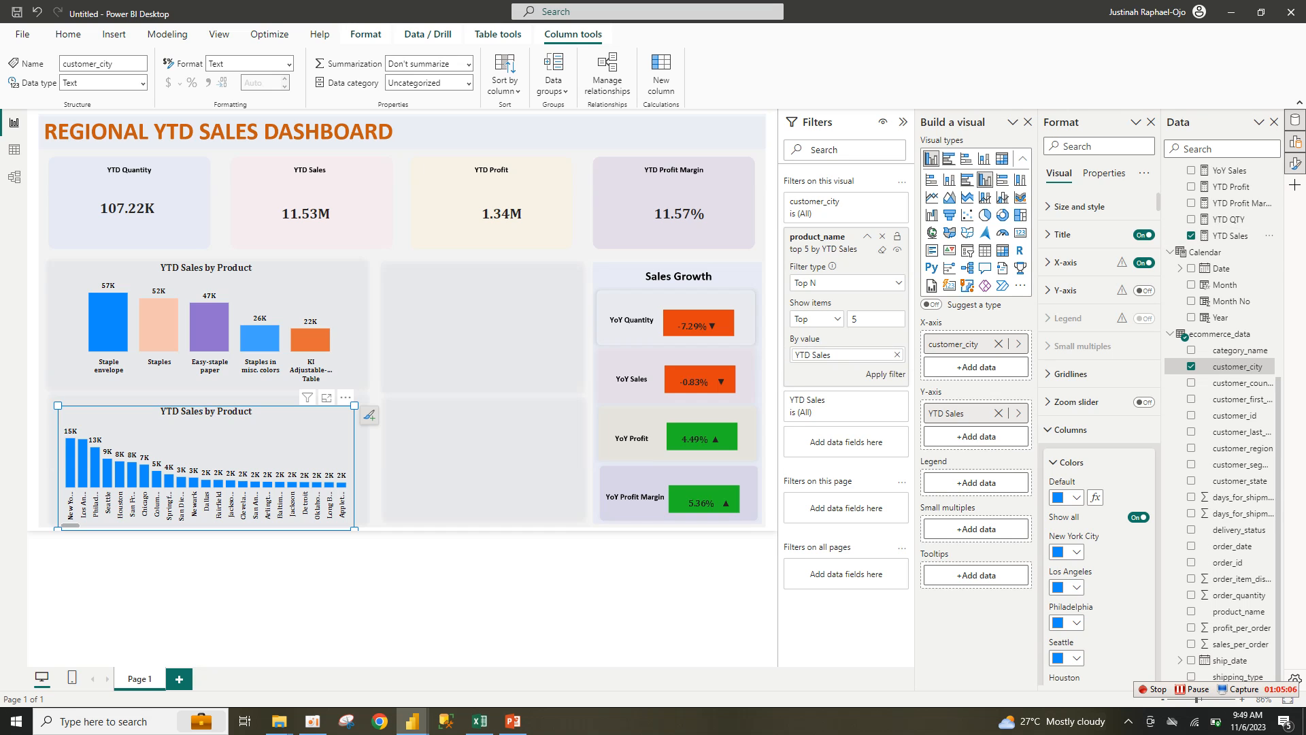
click(885, 374)
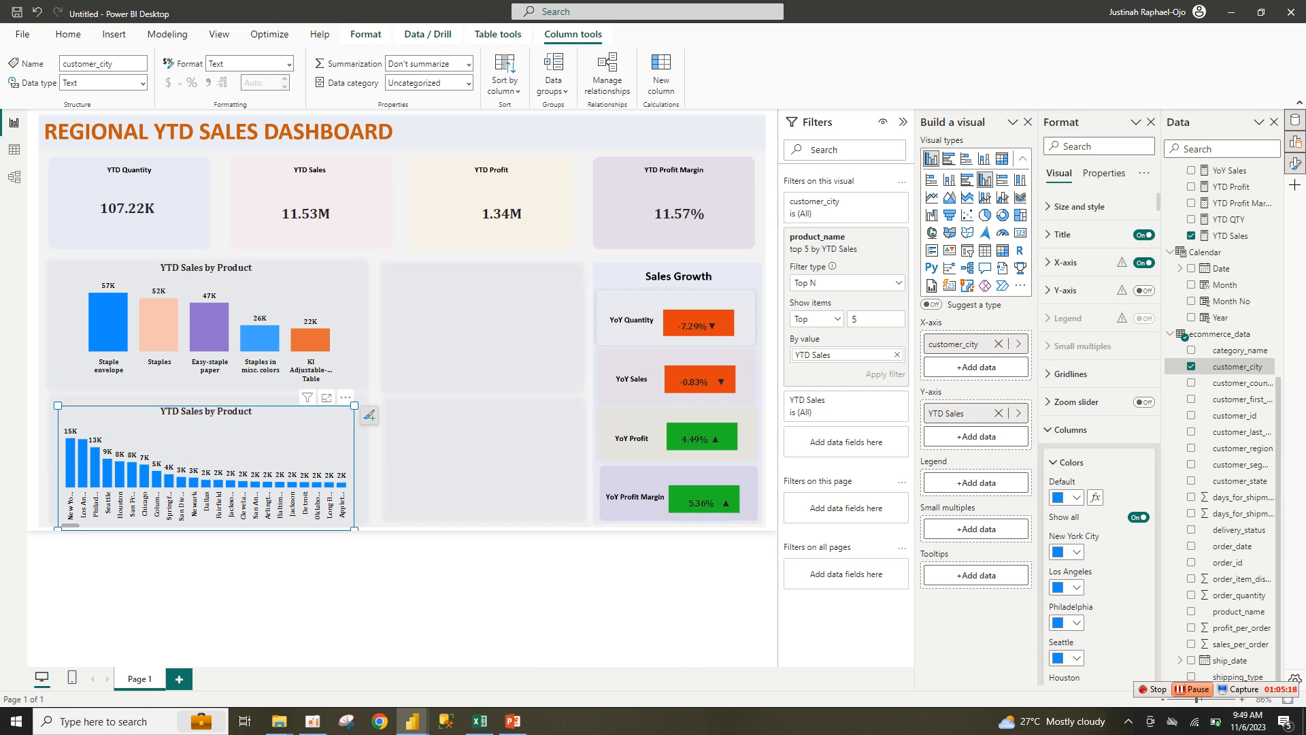
Step: Drop the product_name filter and set customer_city to Top 5 by YTD Sales
click(882, 237)
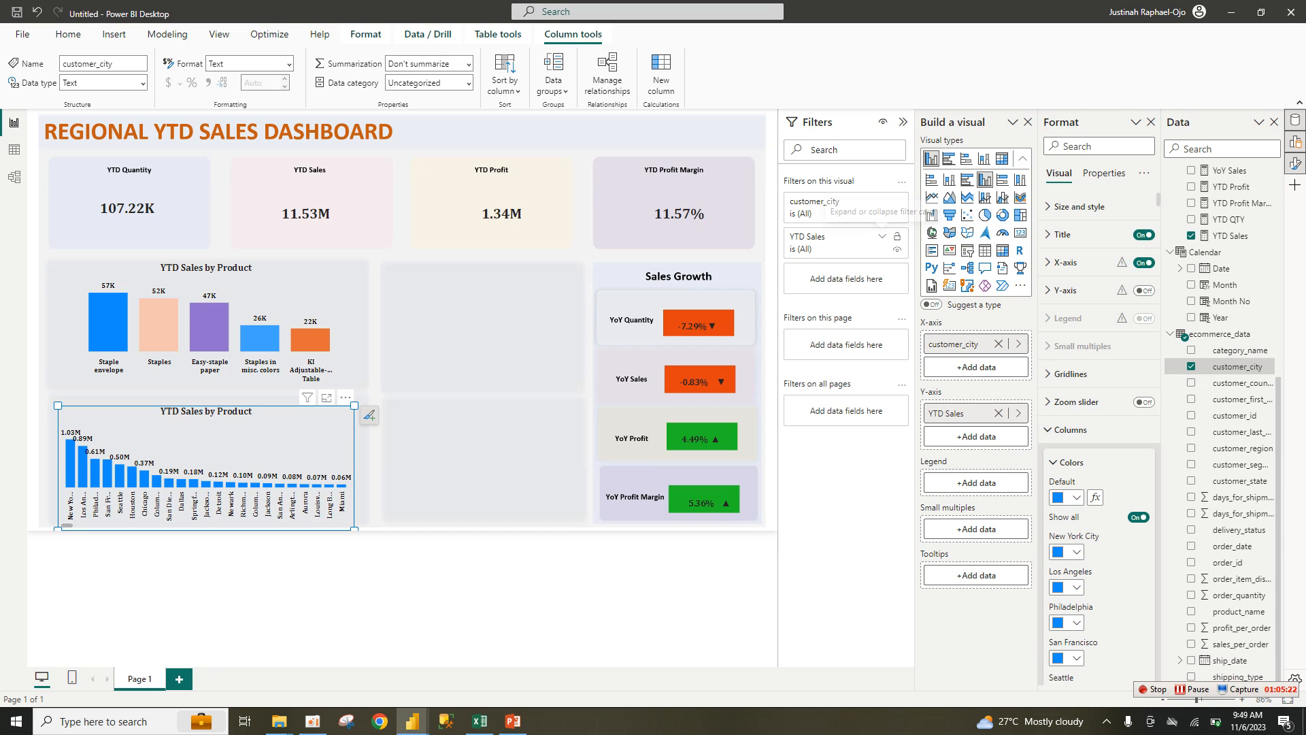
click(882, 236)
click(882, 237)
click(882, 201)
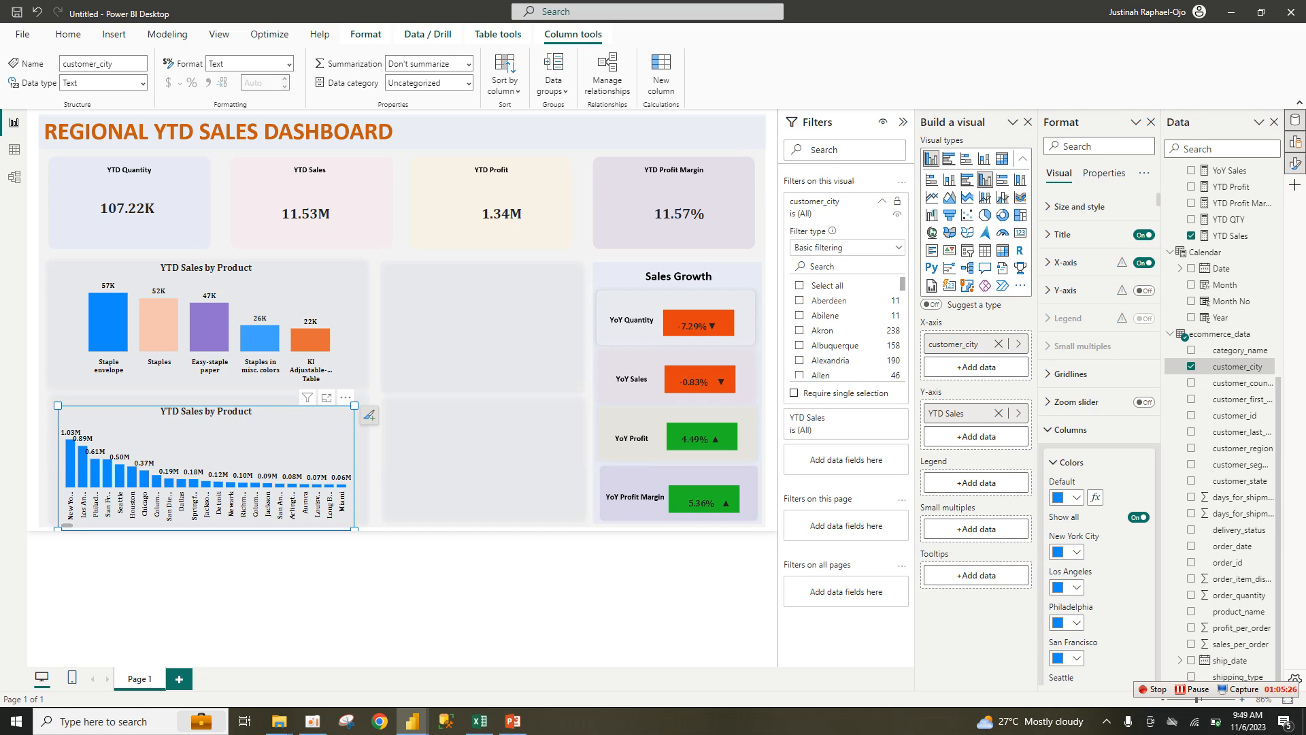
click(845, 247)
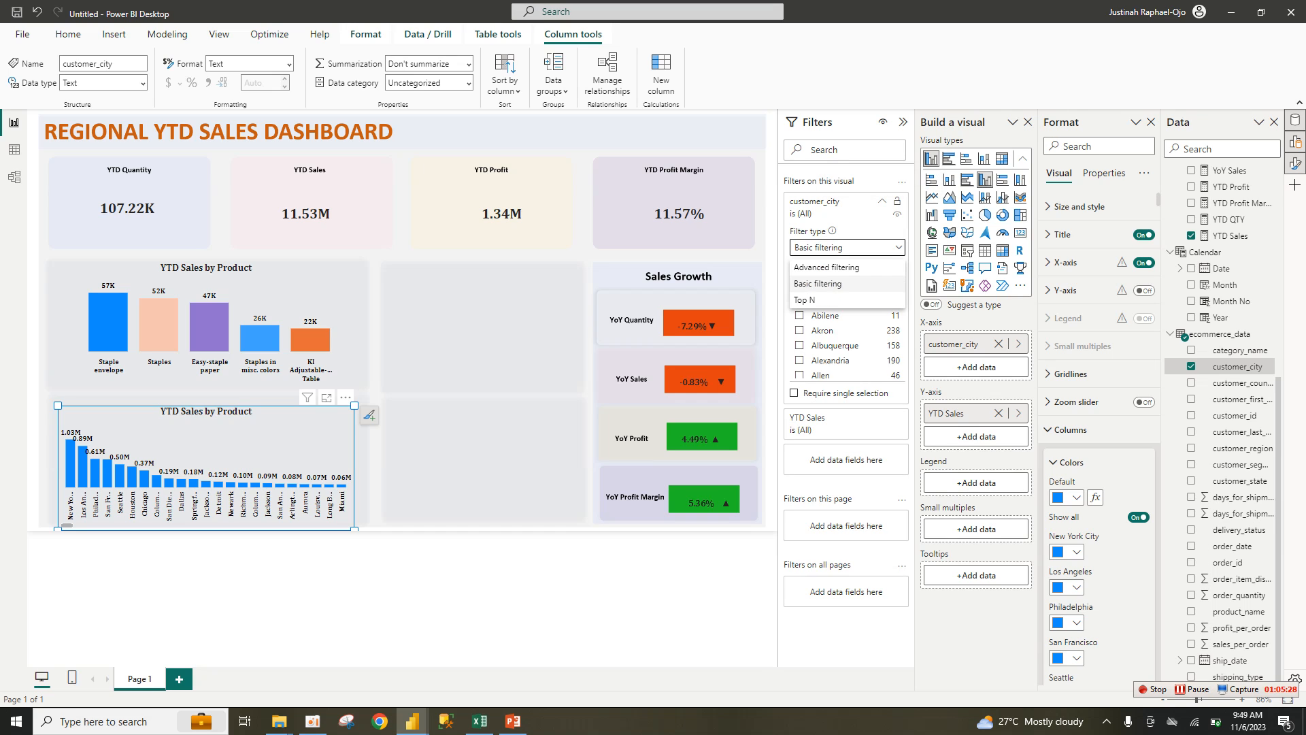
click(805, 300)
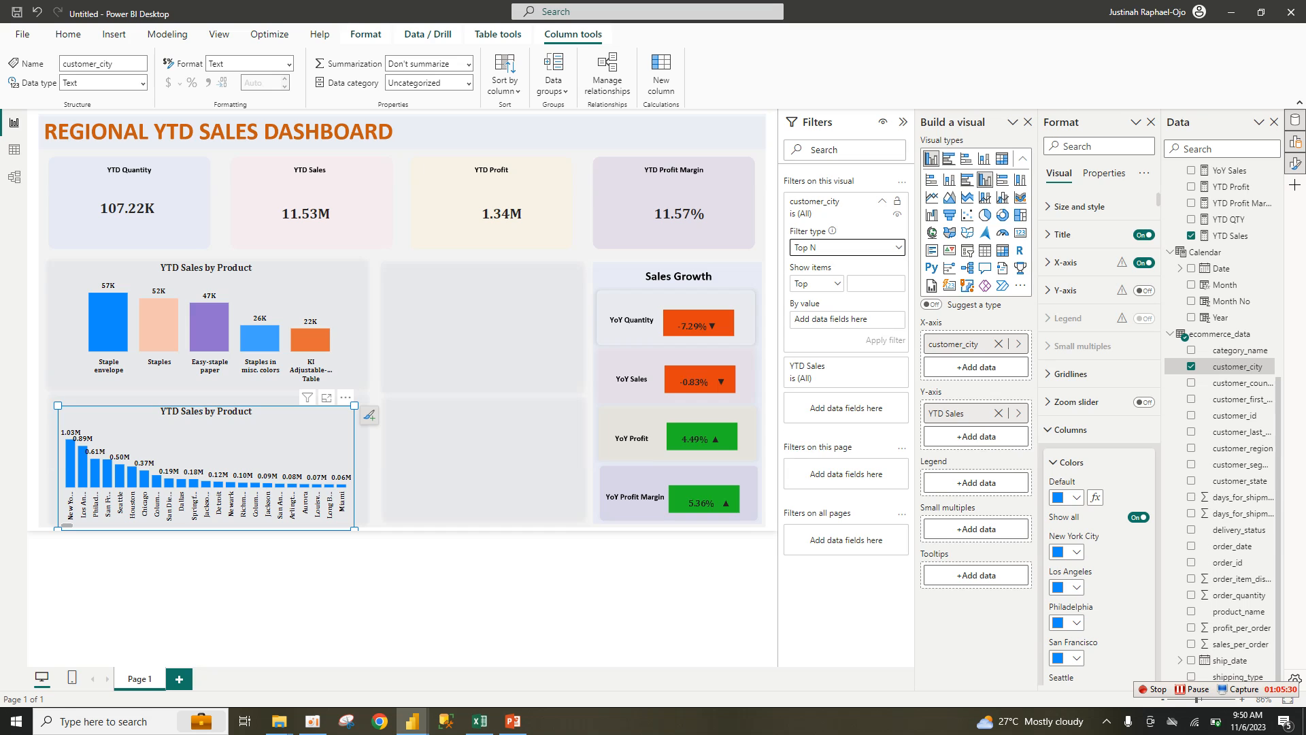
click(870, 283)
text(5)
drag(1224, 235, 825, 320)
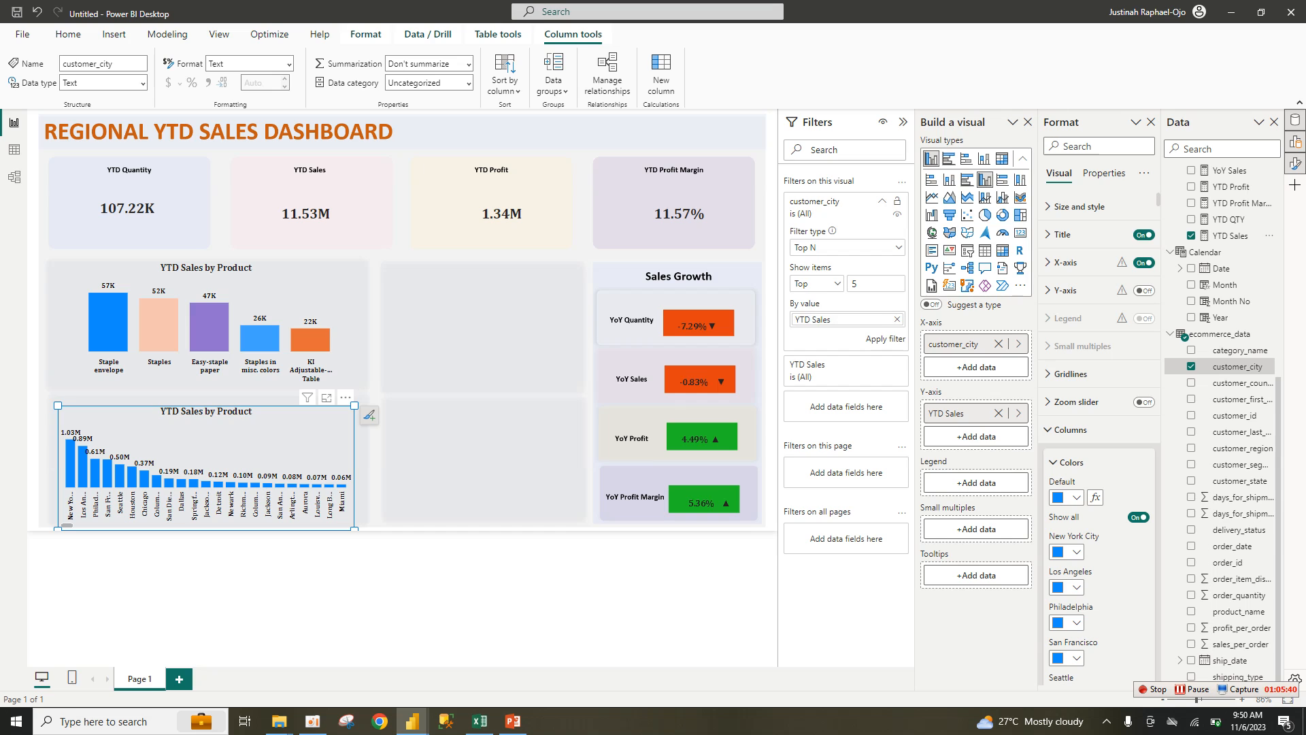
click(886, 339)
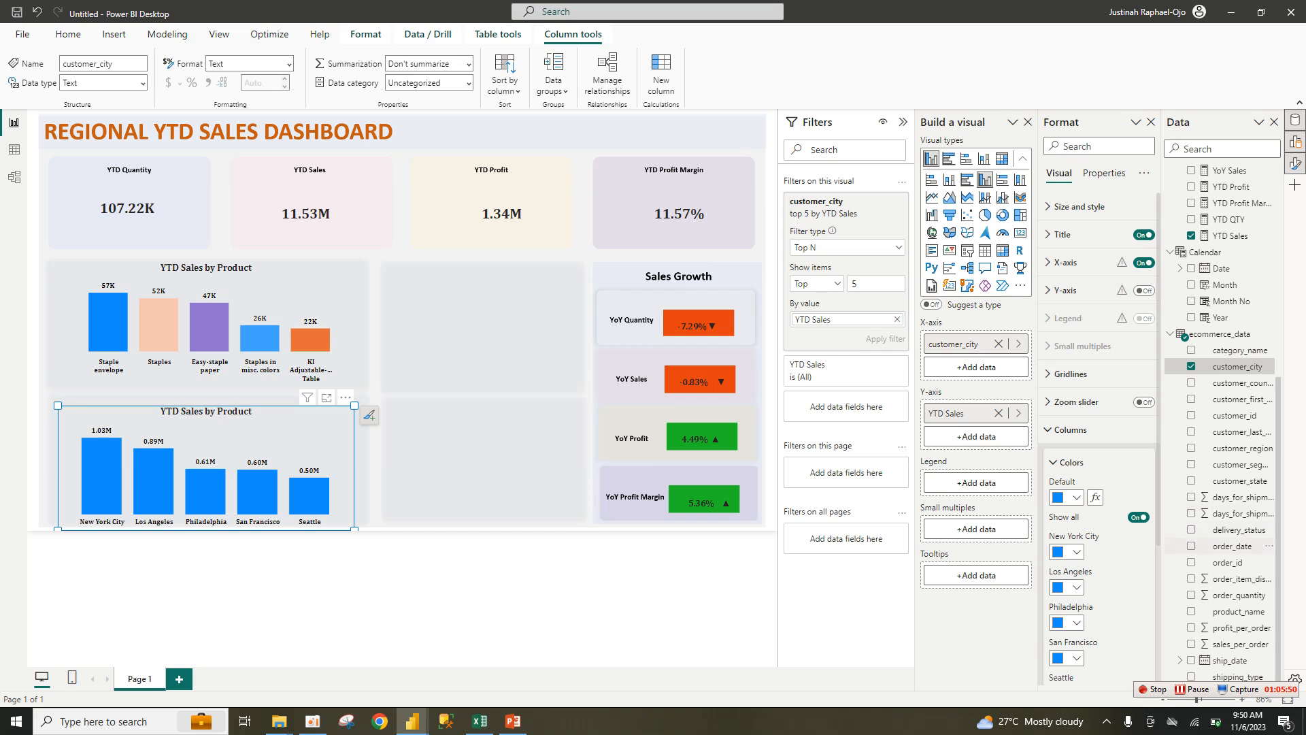
Step: Recolour the city columns: Los Angeles peach, Philadelphia purple, San Francisco light blue, Seattle orange
scroll(1098, 436, down, 3)
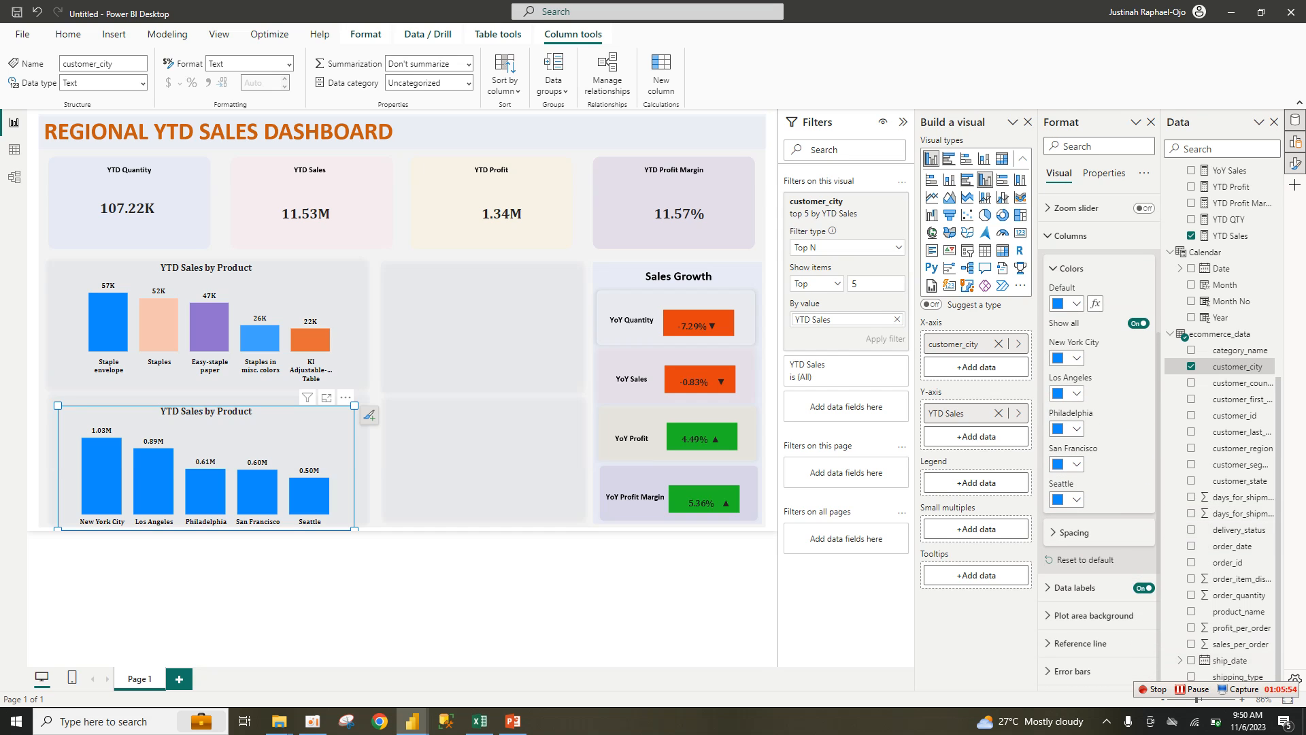
click(1068, 394)
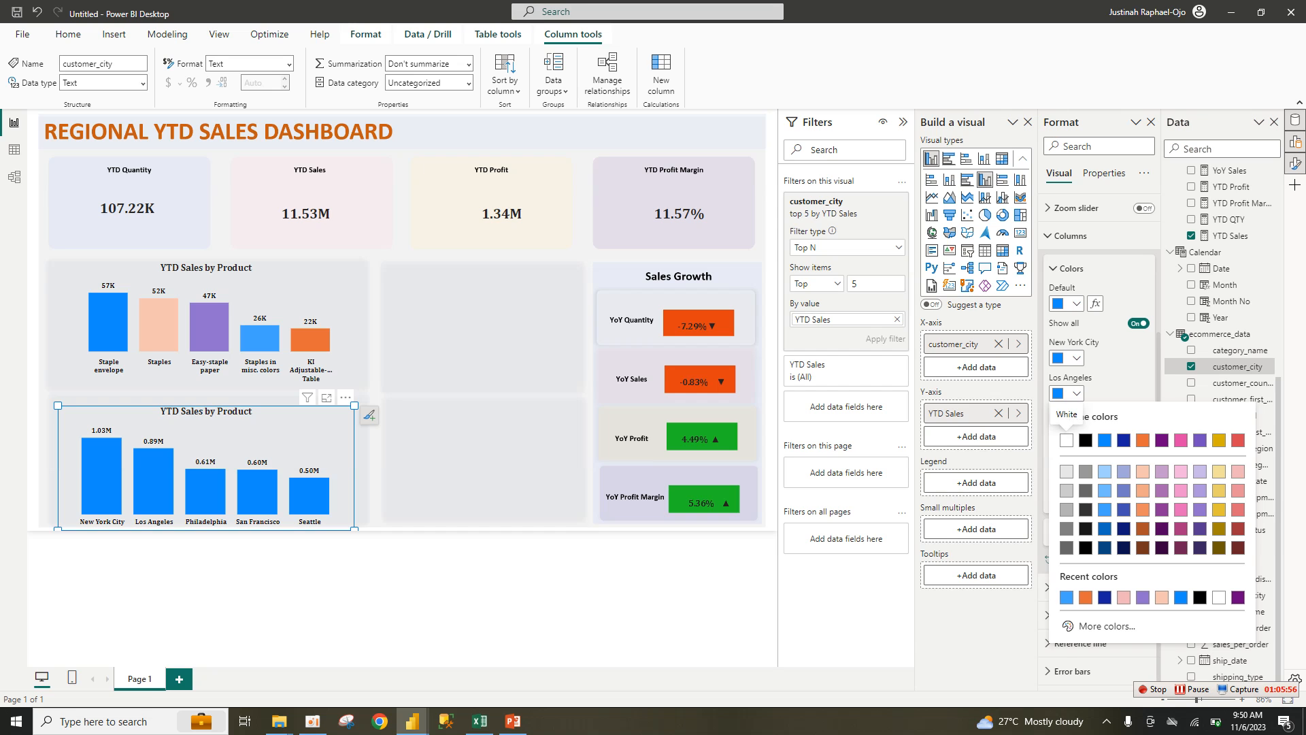
click(1161, 597)
click(1068, 428)
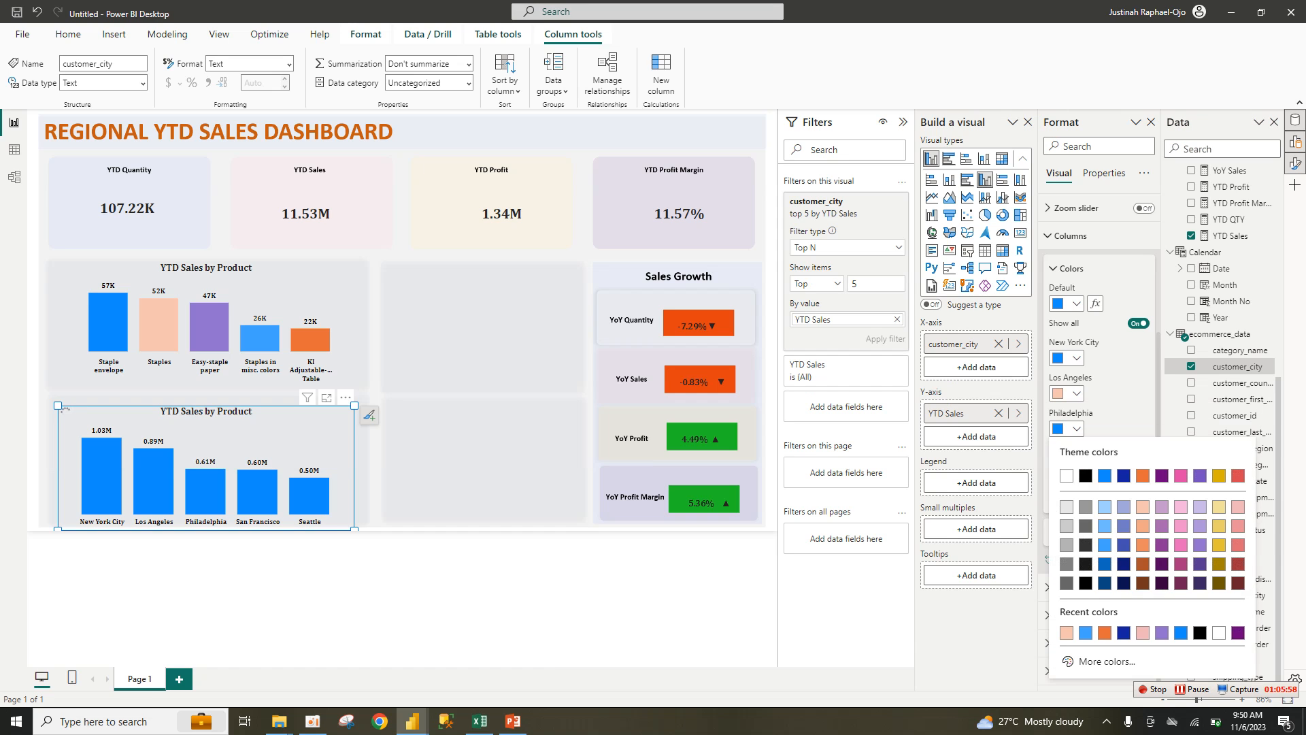
click(1161, 633)
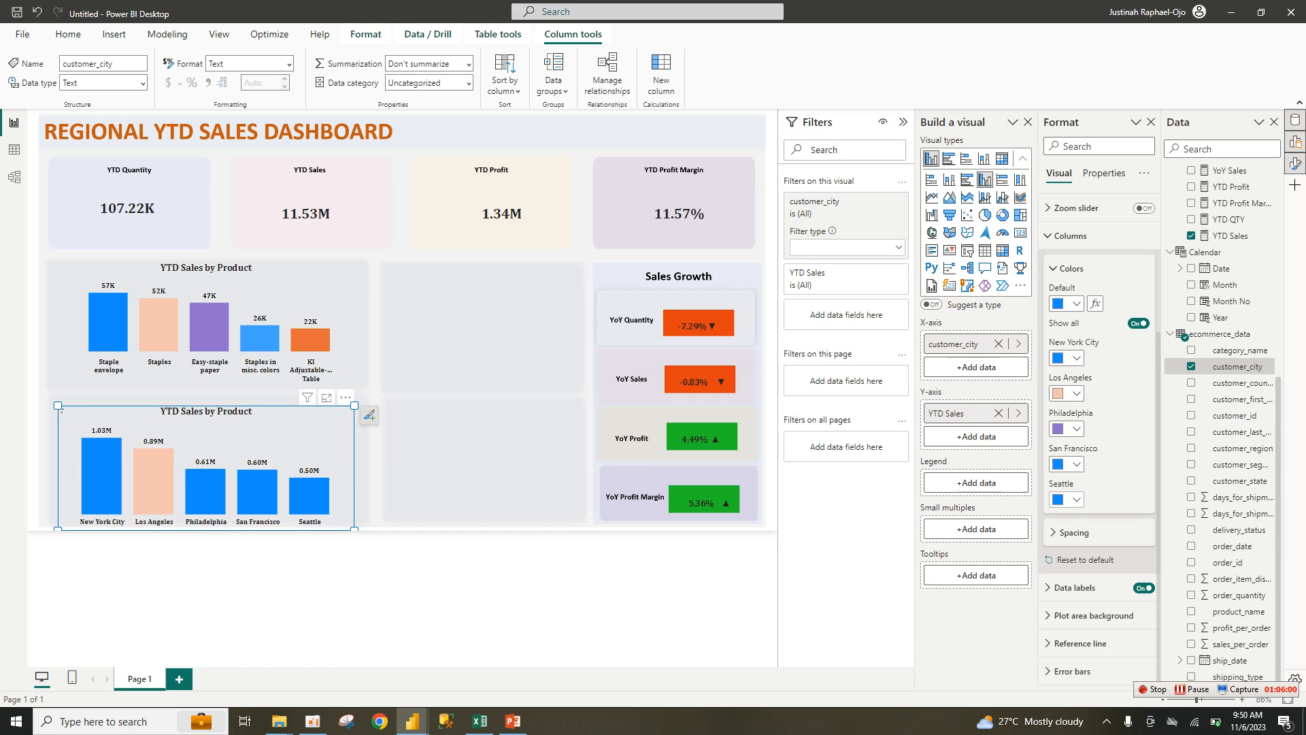
click(1068, 464)
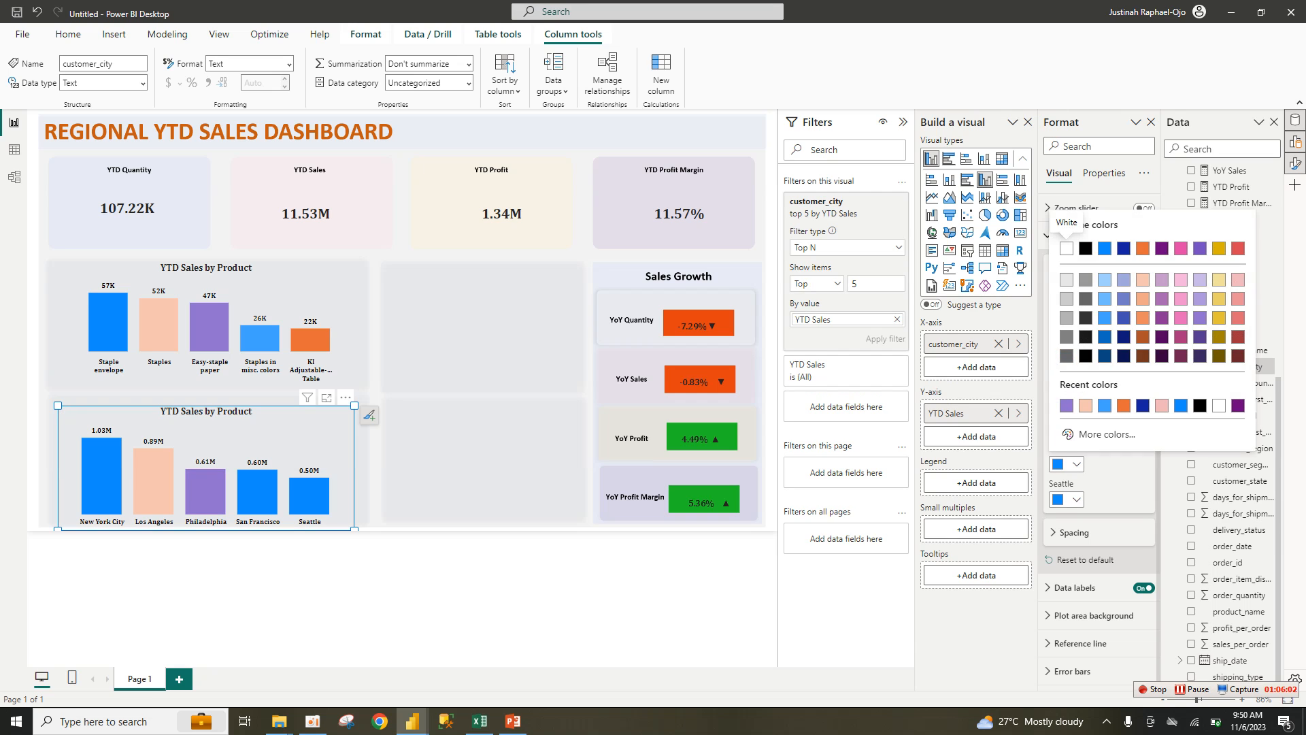
click(1104, 406)
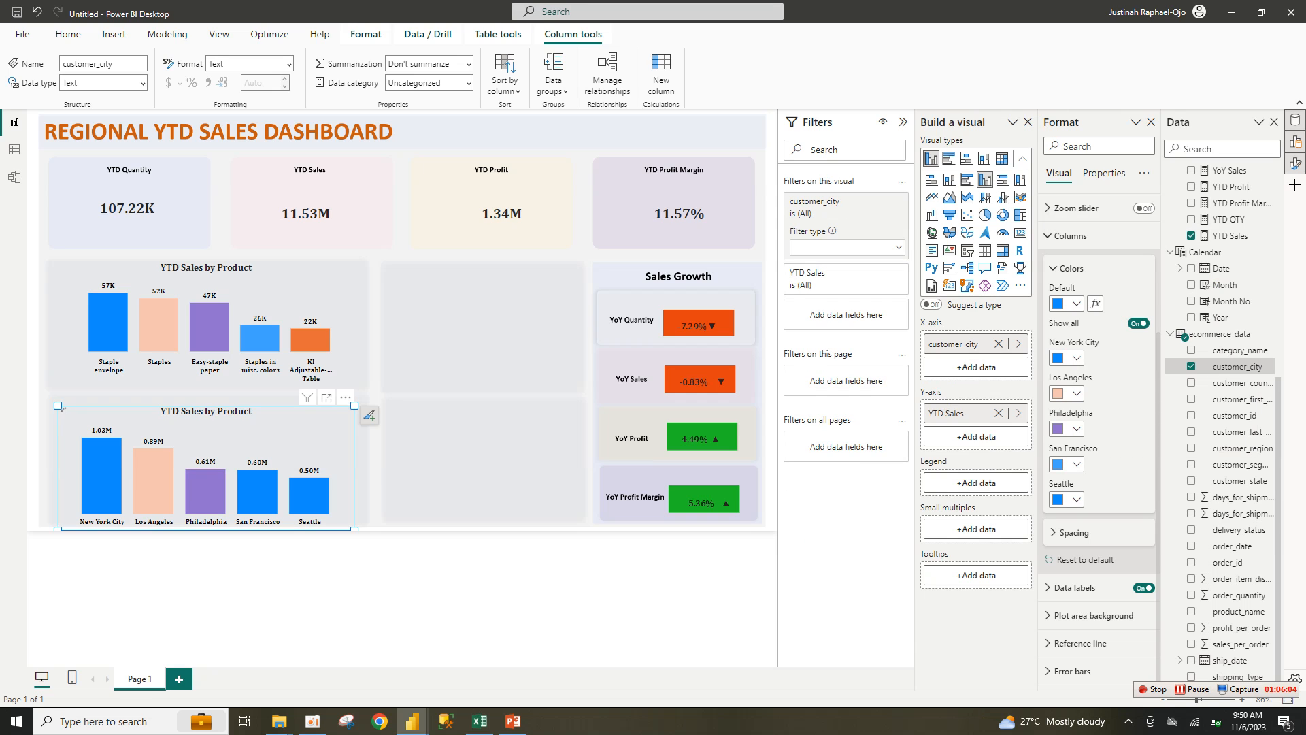
click(1067, 499)
click(1123, 440)
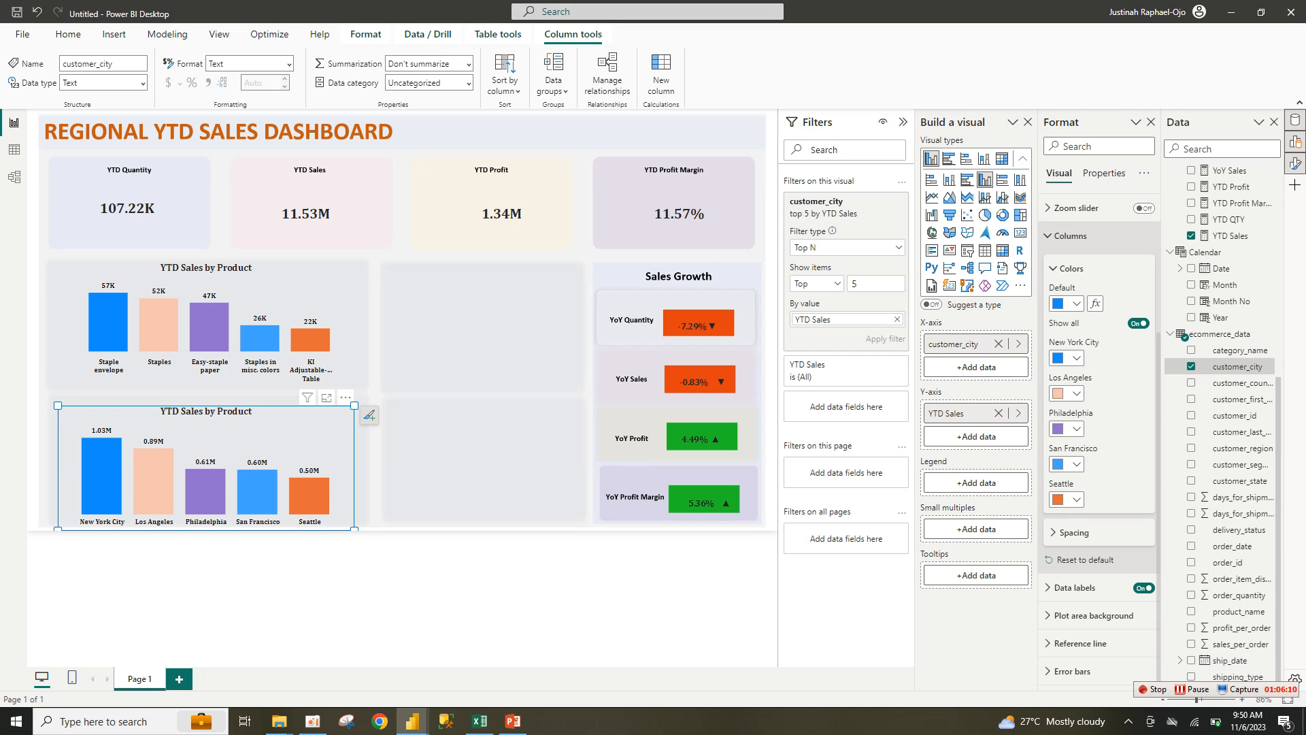
click(1071, 236)
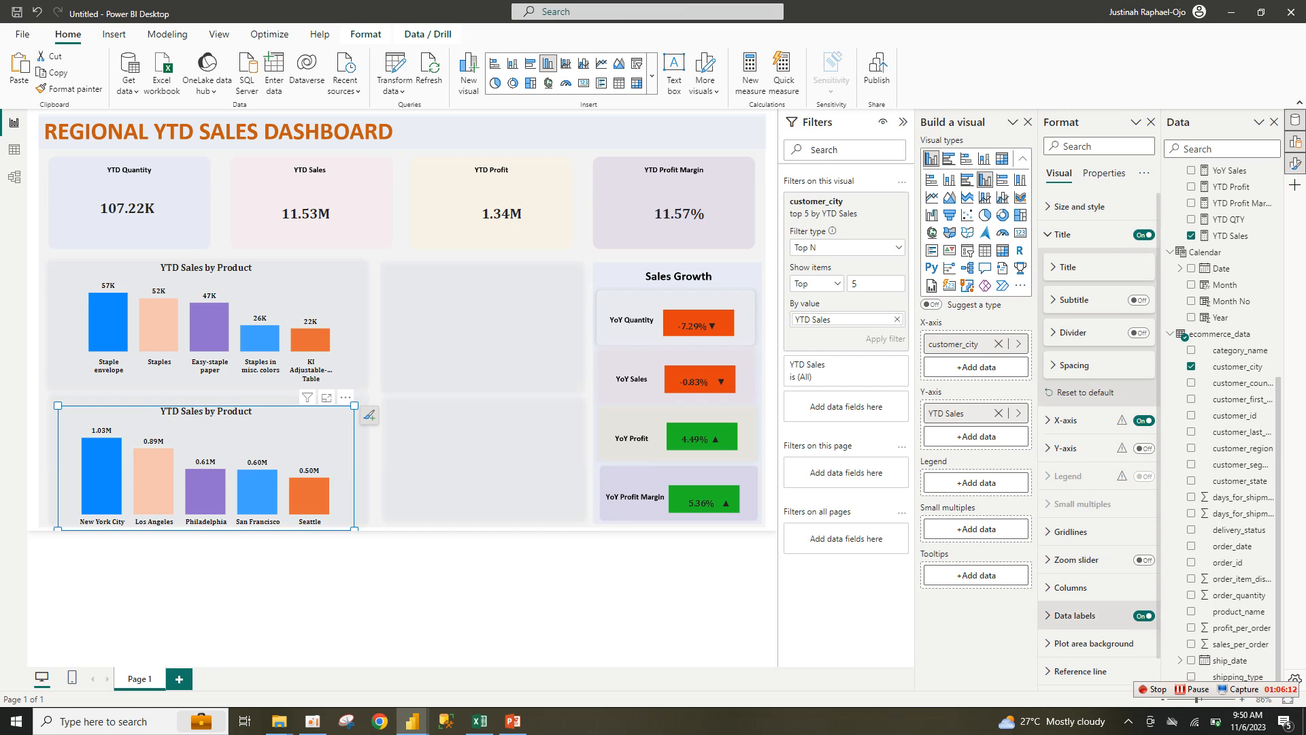
Step: Set the city chart's data label display units to Thousands
click(1075, 616)
scroll(1099, 476, down, 4)
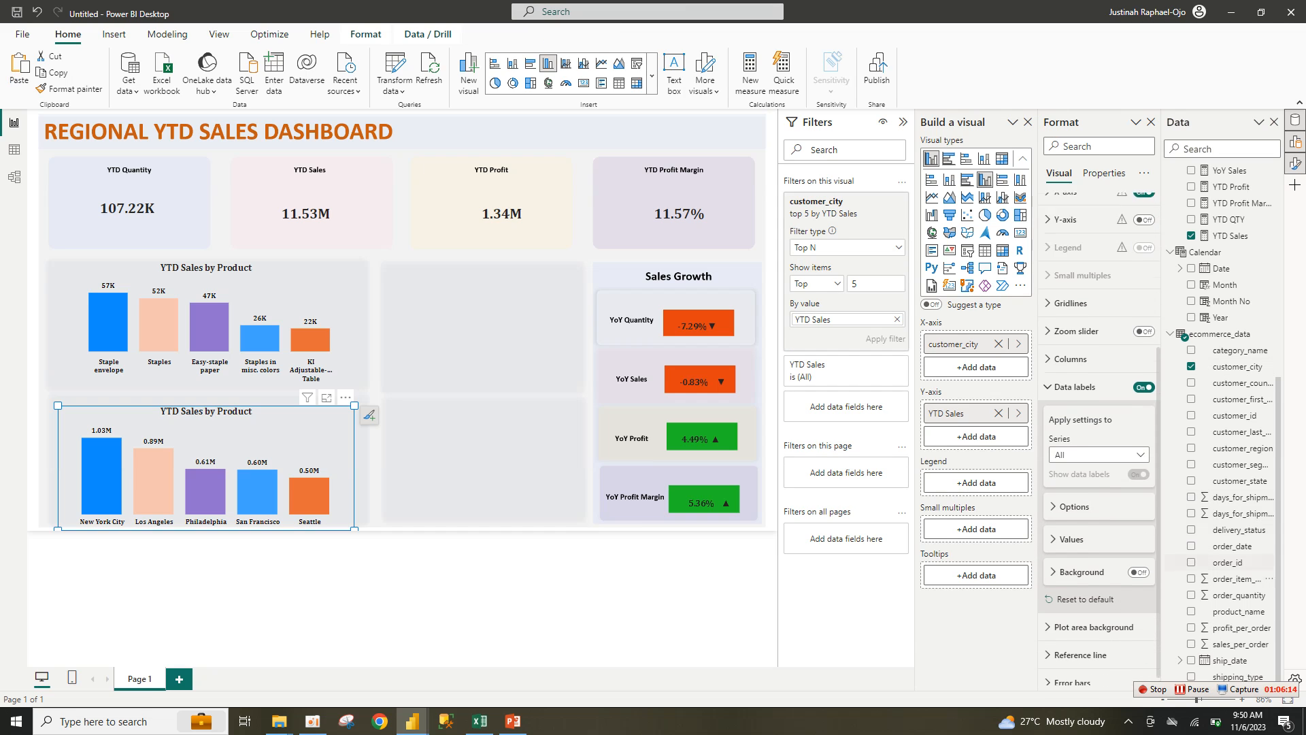
click(1071, 527)
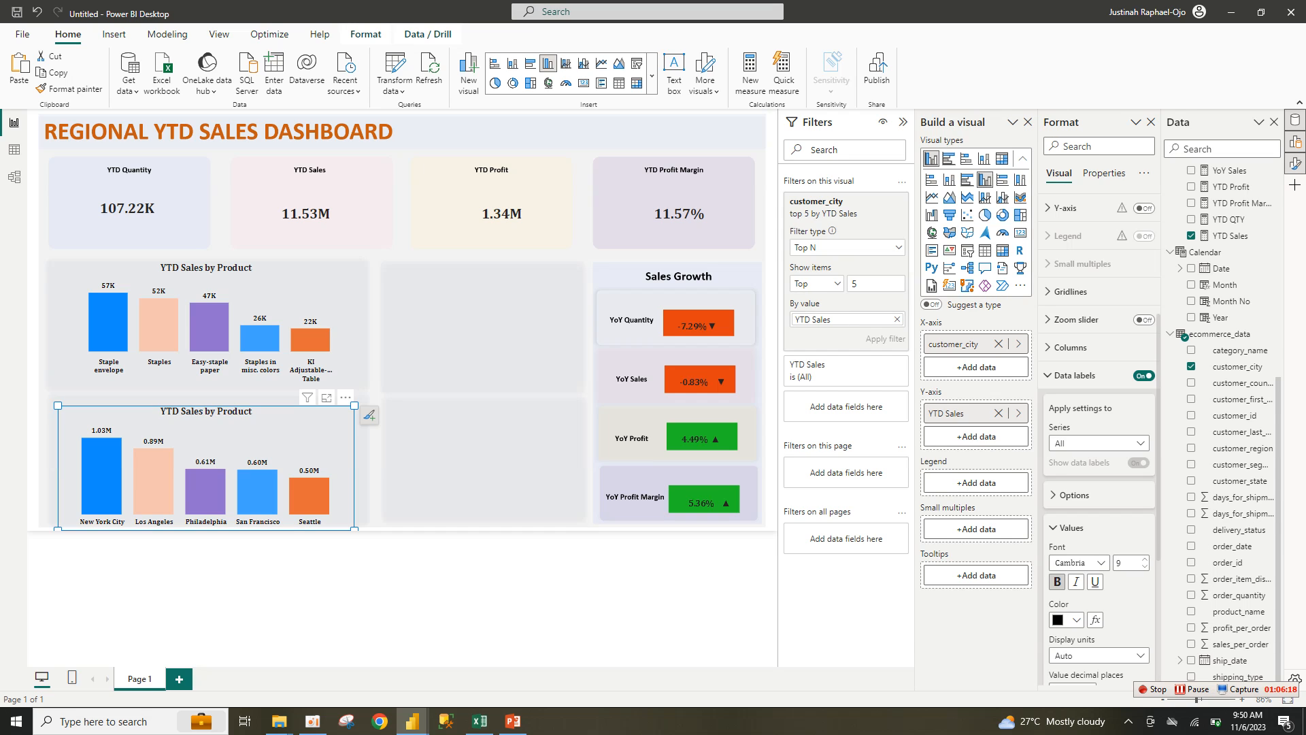
scroll(1098, 408, down, 4)
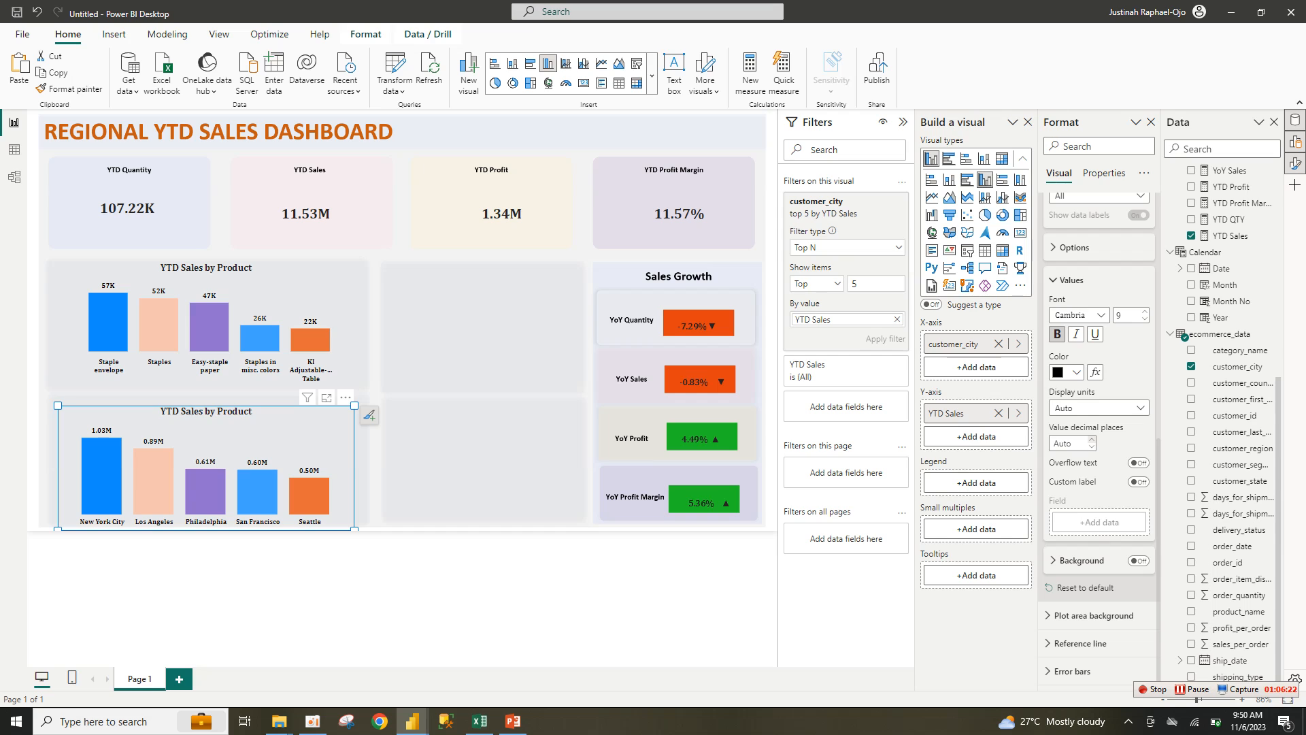
click(1098, 407)
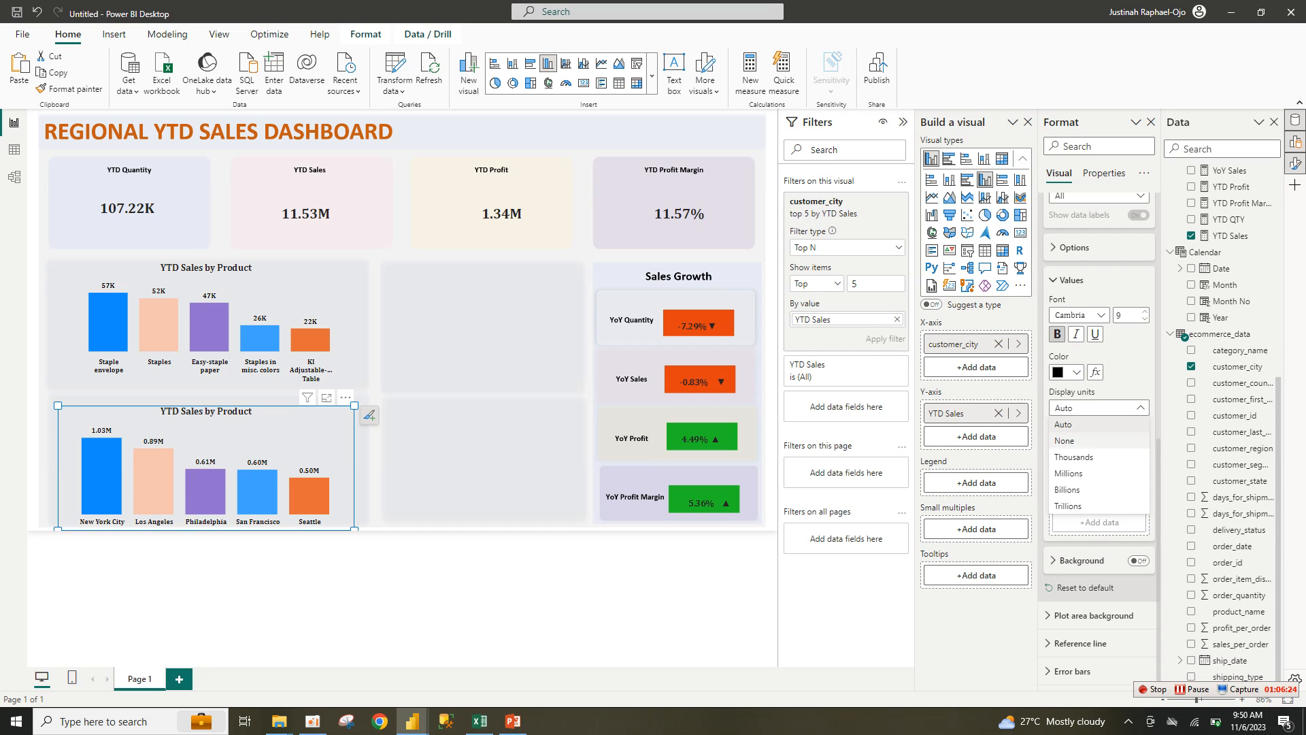
click(1075, 457)
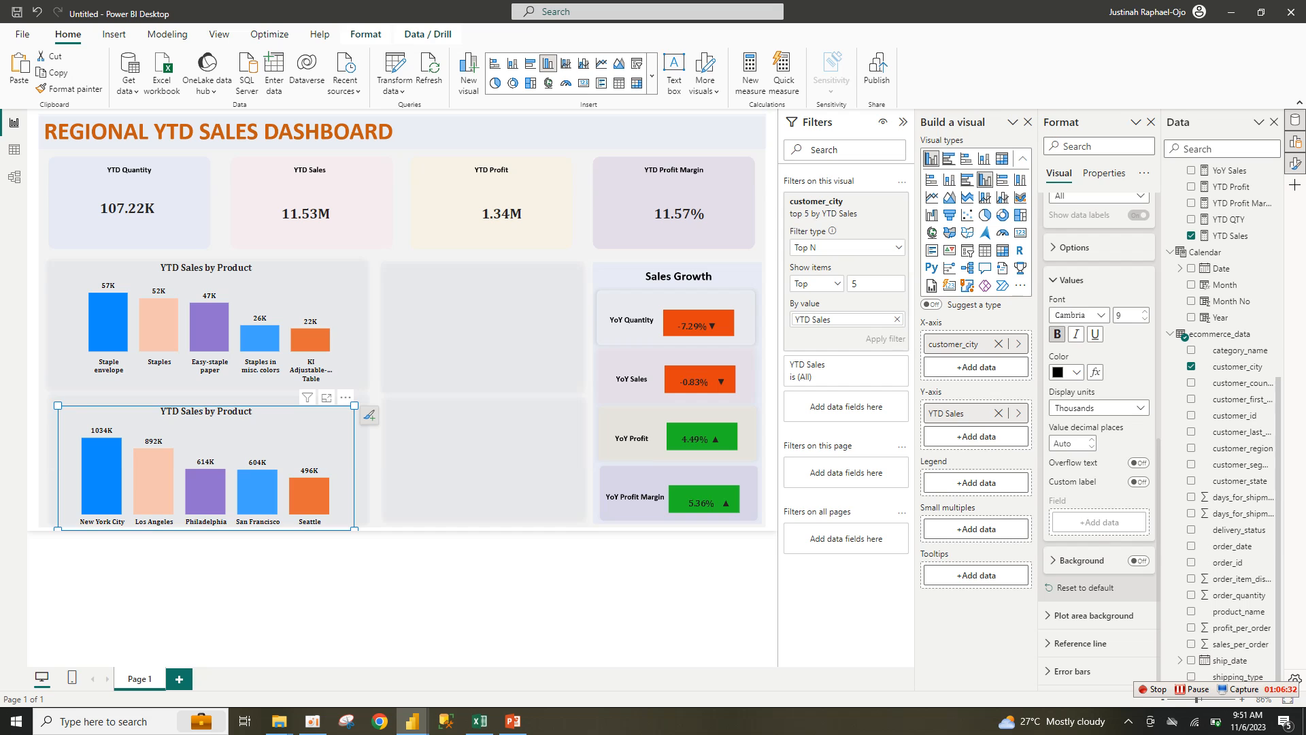
Step: Adjust the city chart's title text options, then deselect the chart
scroll(1089, 272, up, 5)
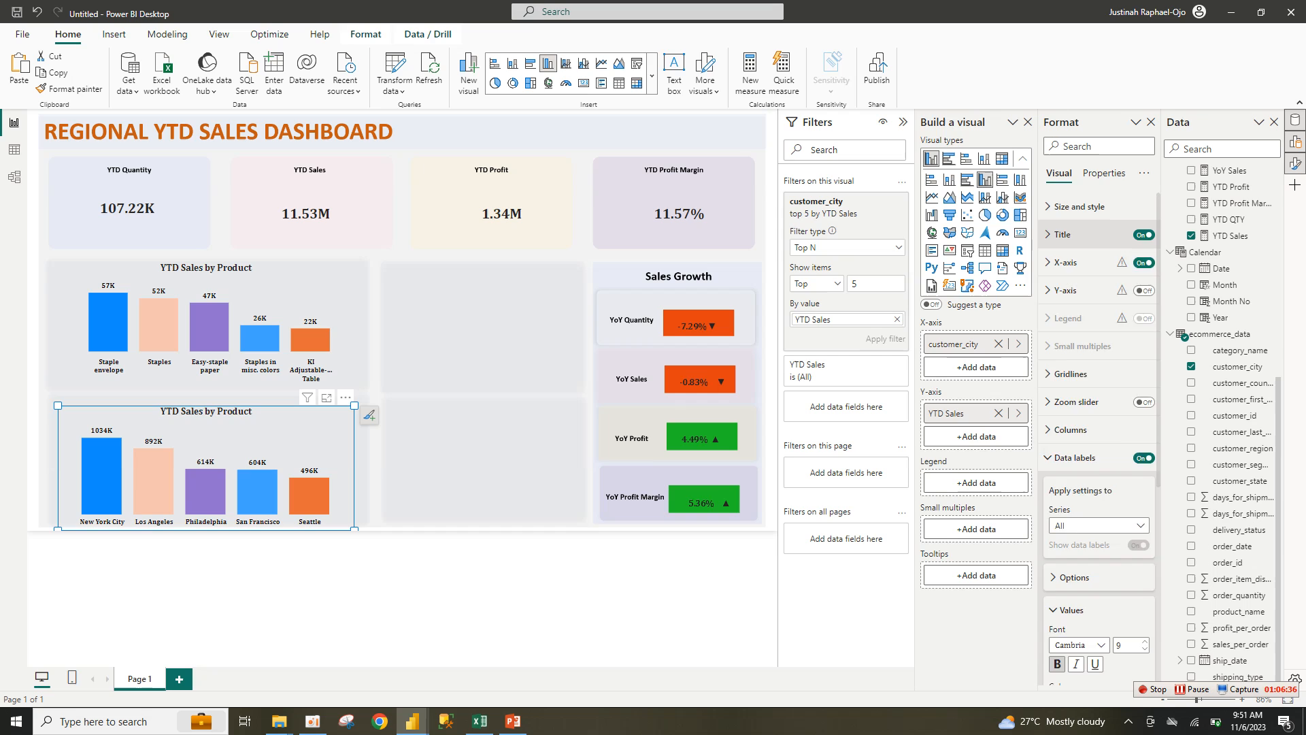
click(1062, 234)
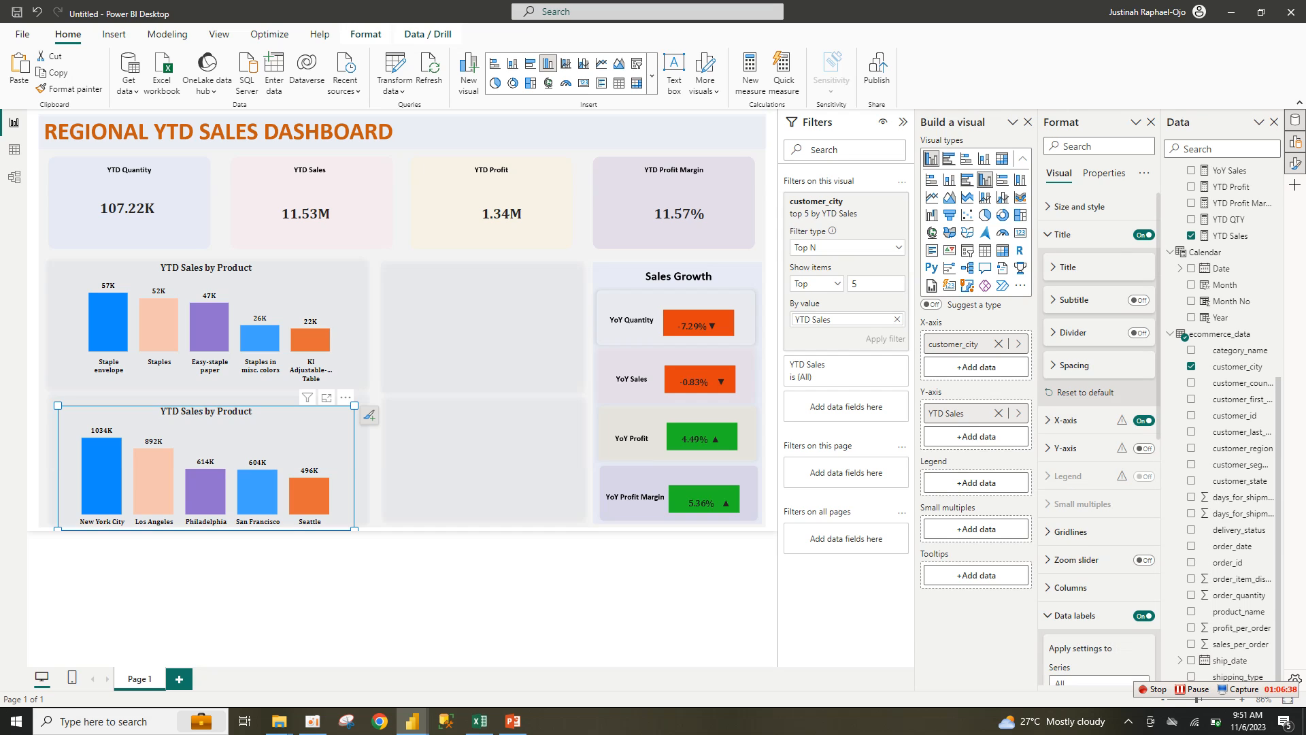
click(1067, 267)
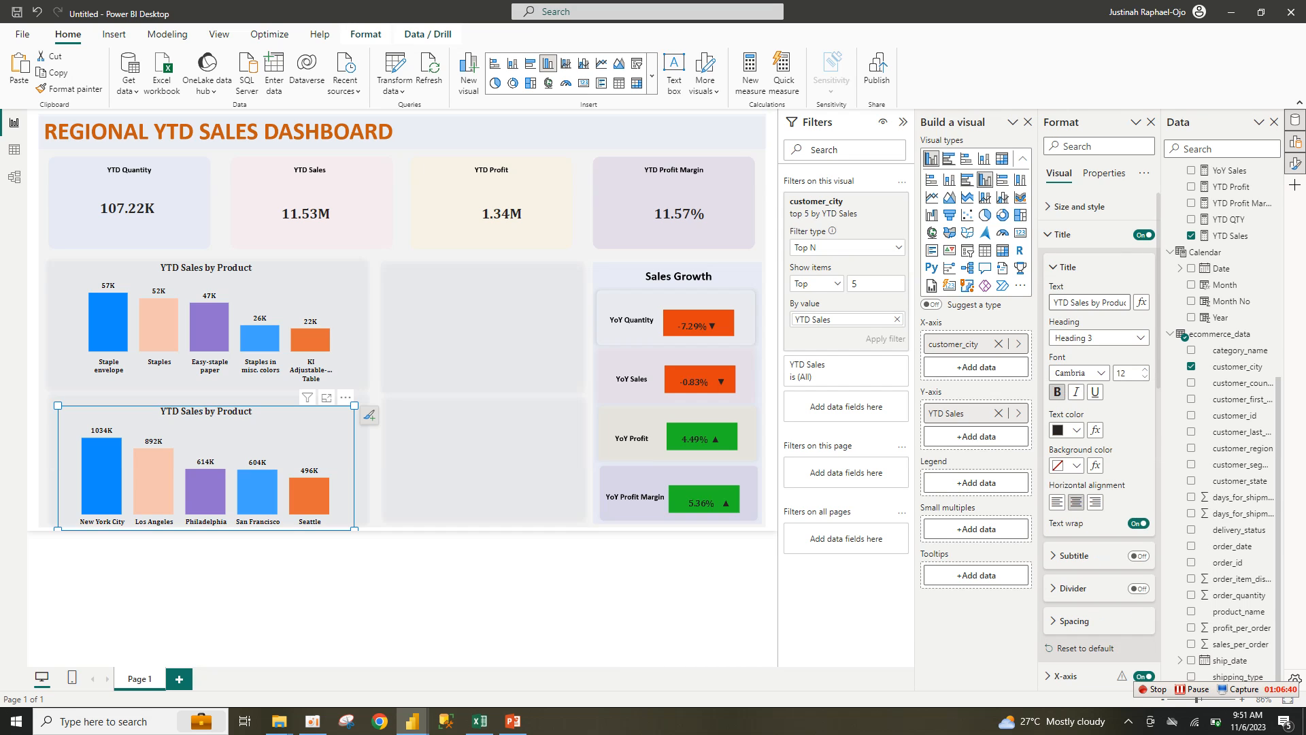
click(1220, 317)
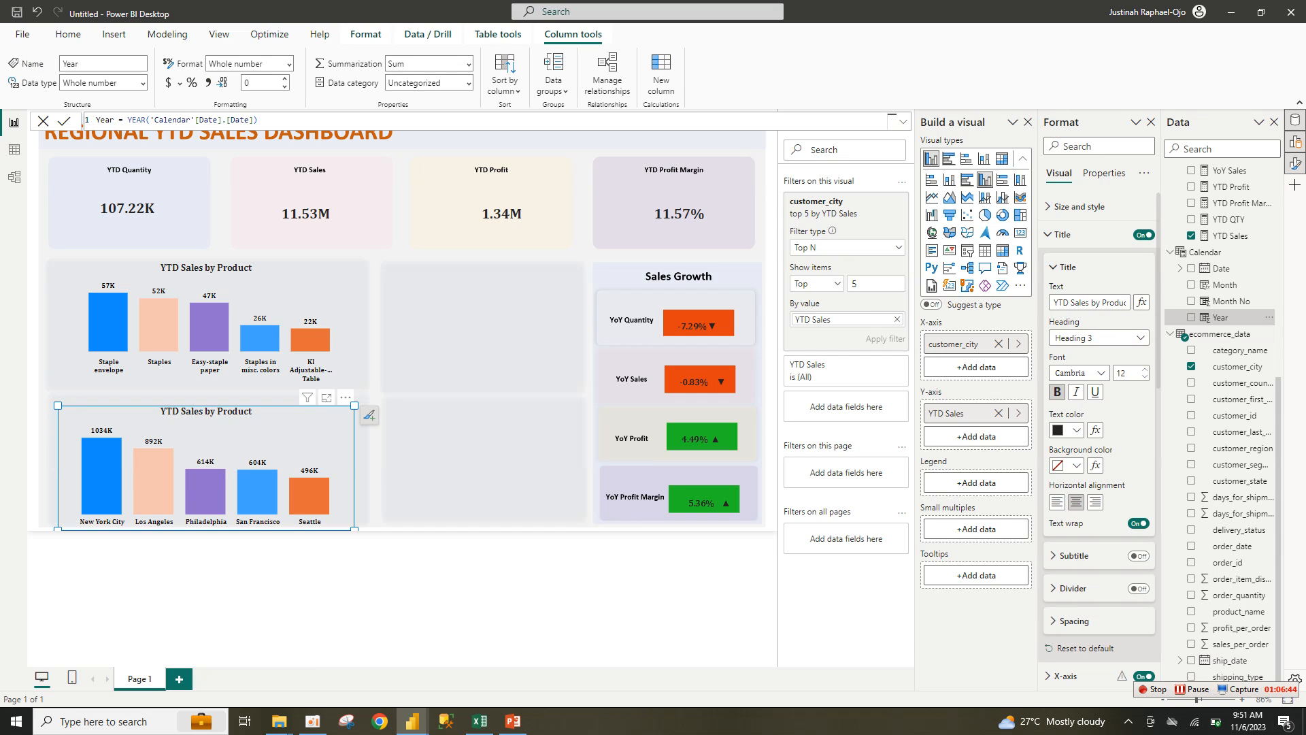
click(1067, 268)
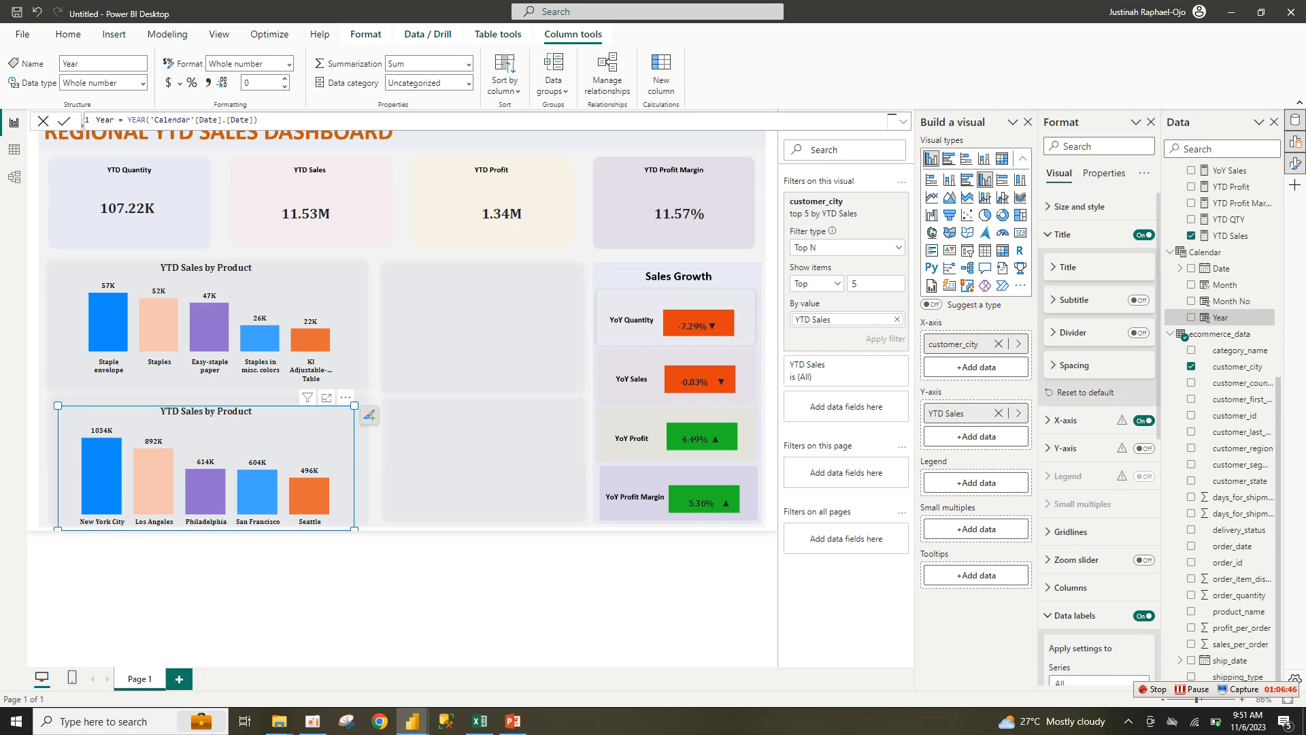
click(479, 578)
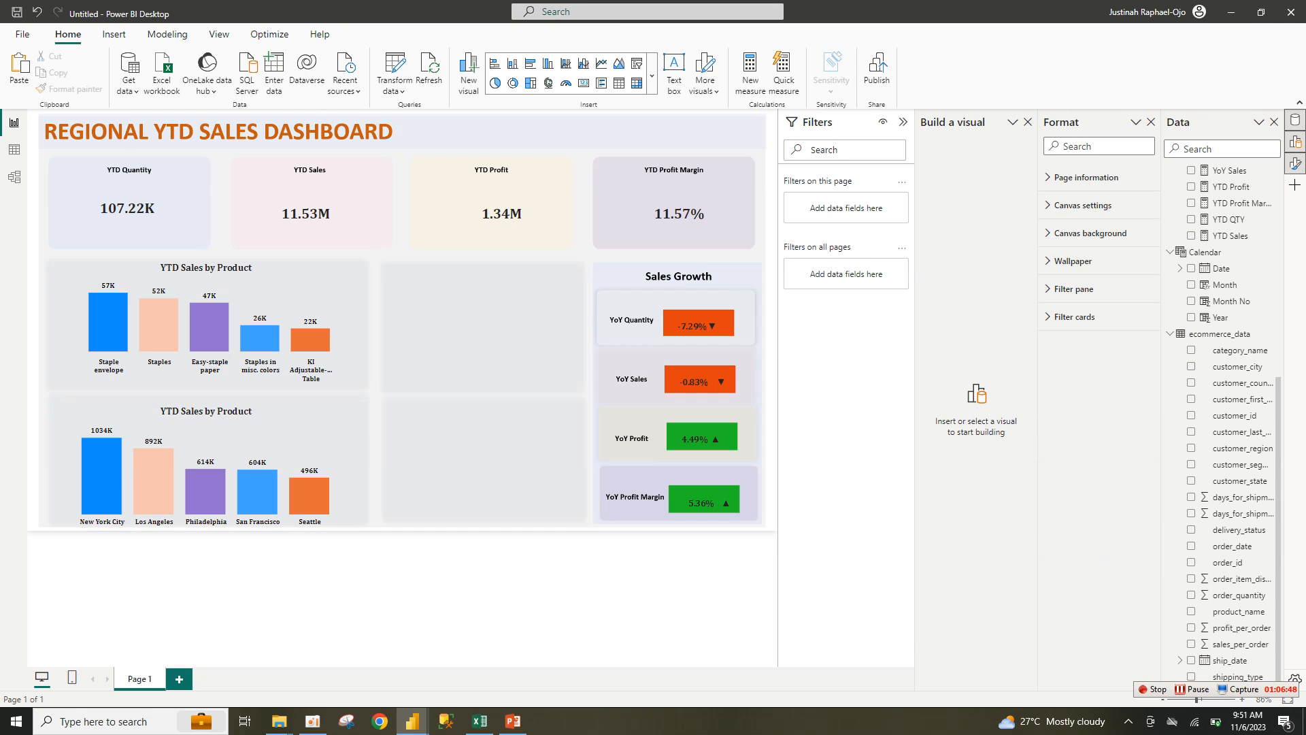
Step: Insert a donut chart, fit it into the empty middle panel, and plot YTD Sales
click(513, 83)
click(513, 83)
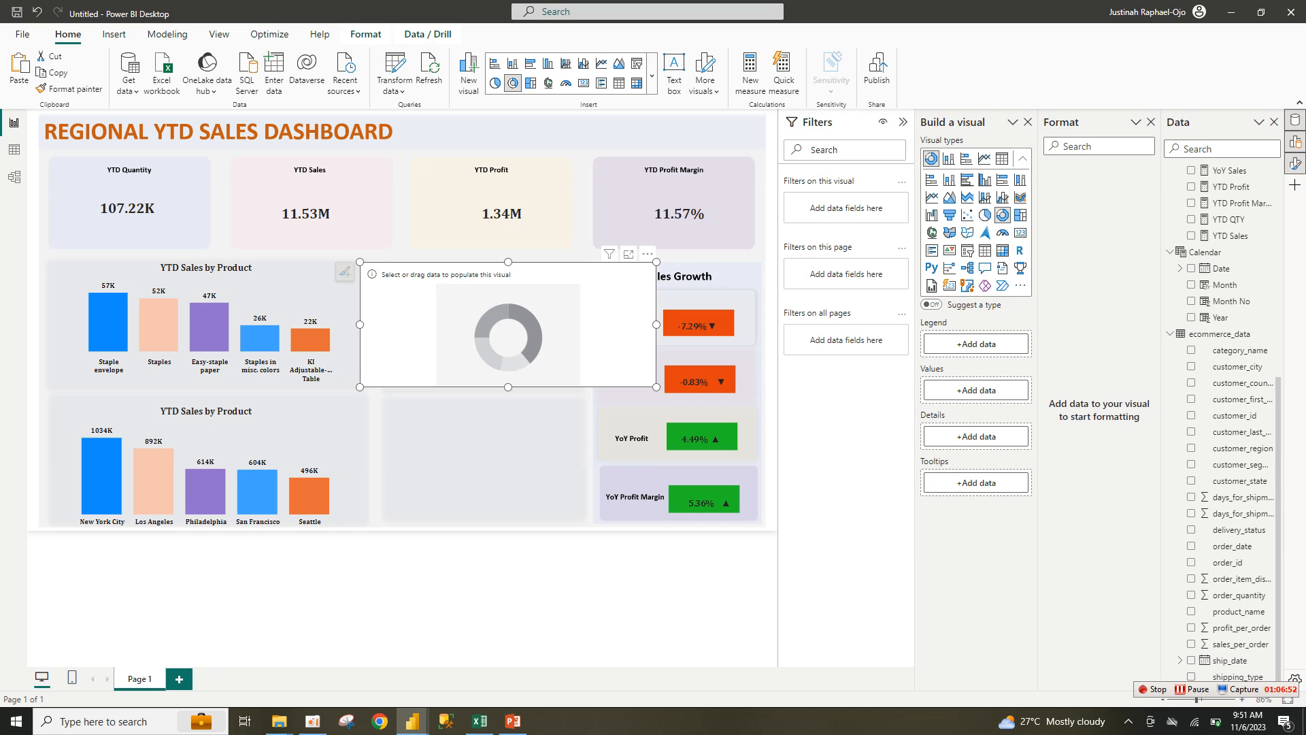
drag(657, 387, 572, 375)
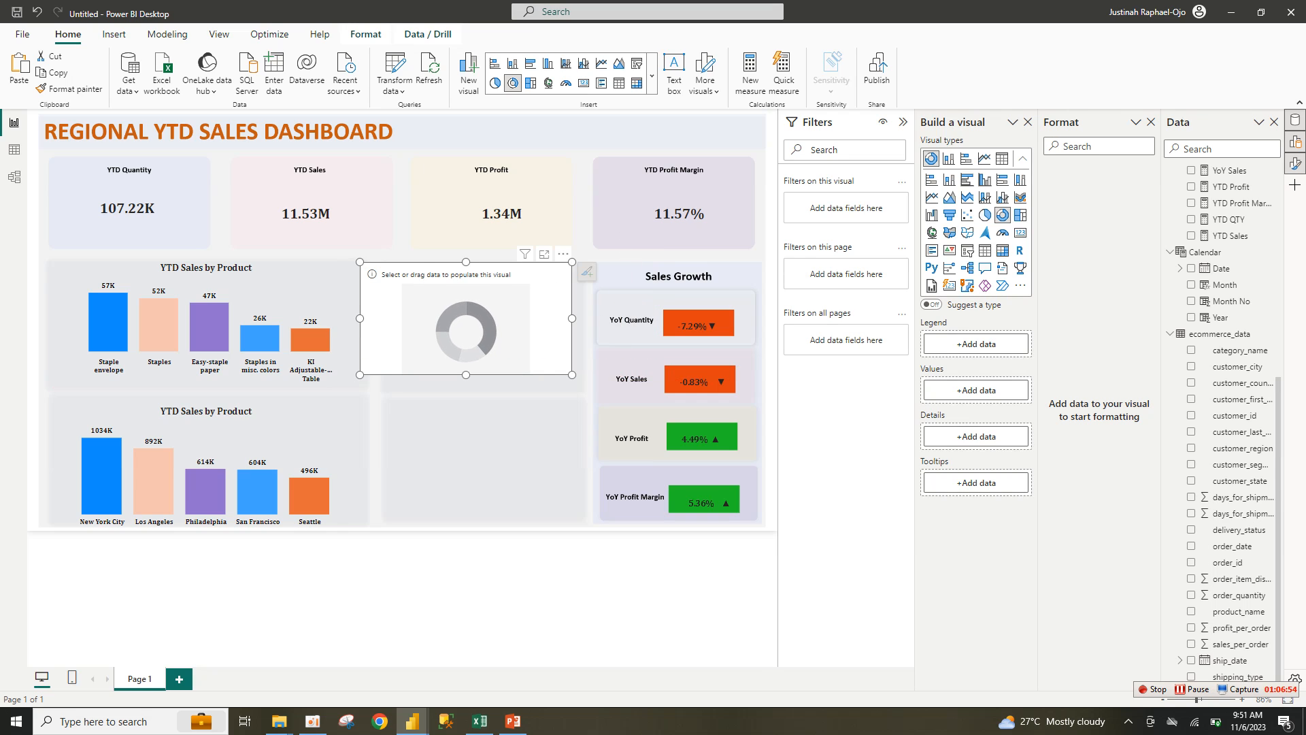
drag(360, 374, 408, 387)
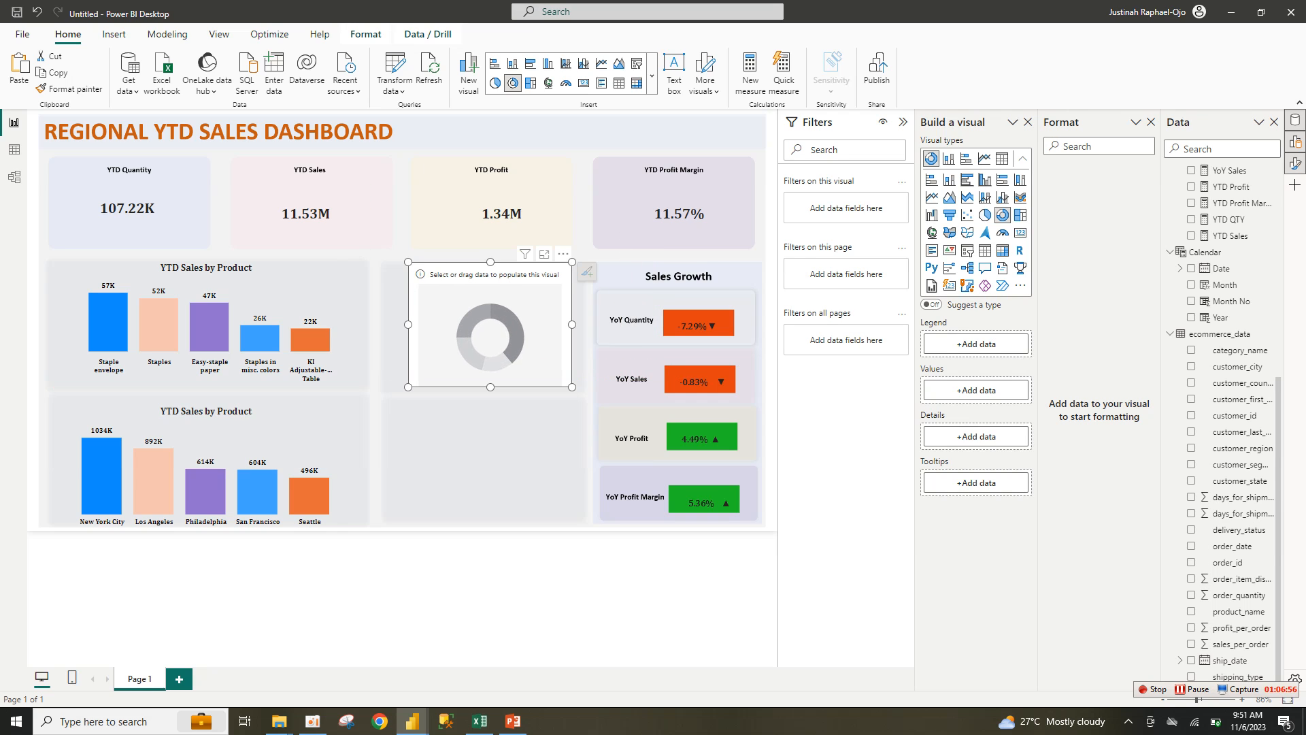
drag(408, 261, 393, 262)
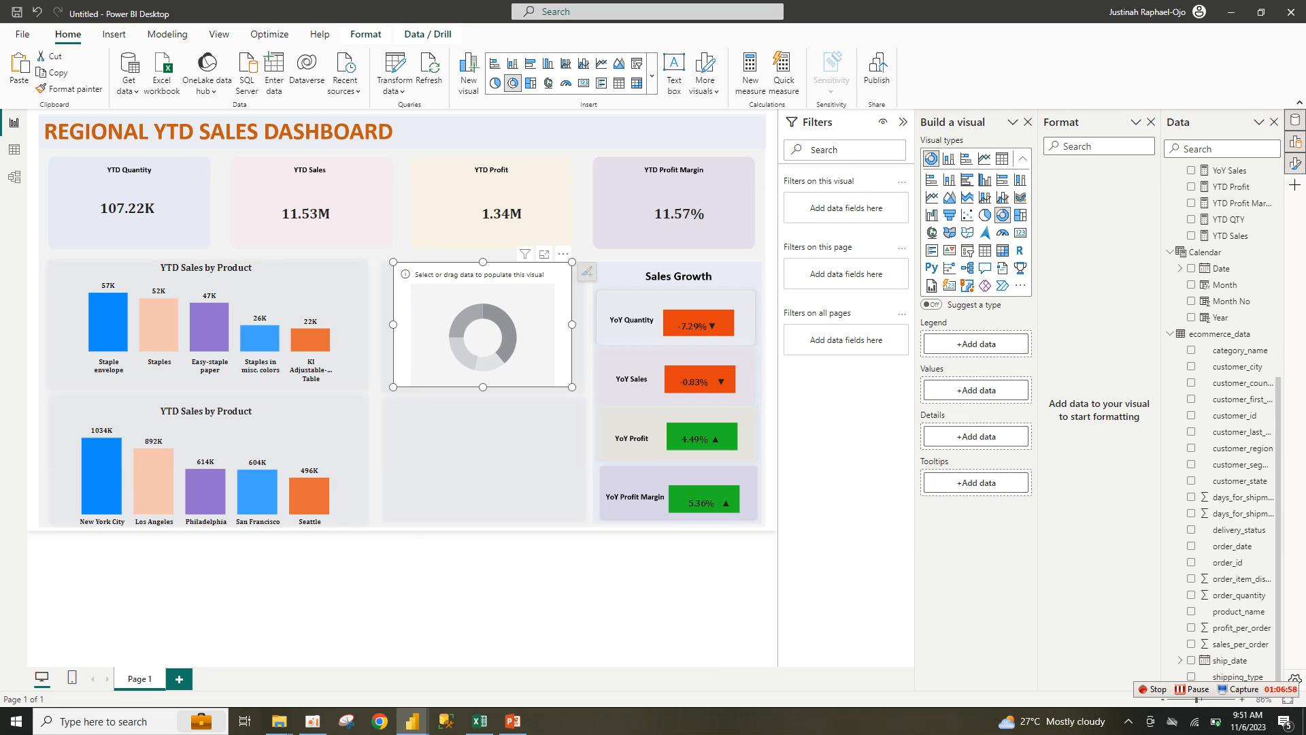
drag(572, 261, 578, 270)
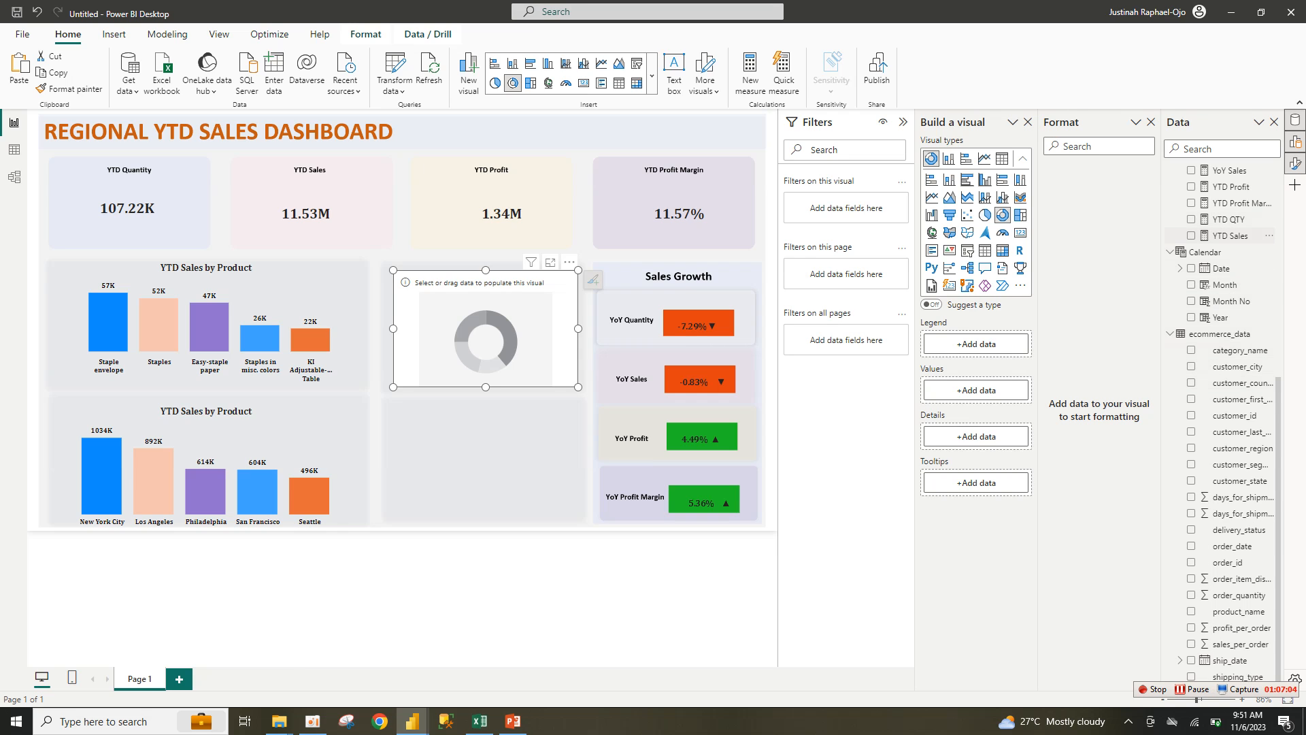
click(1191, 236)
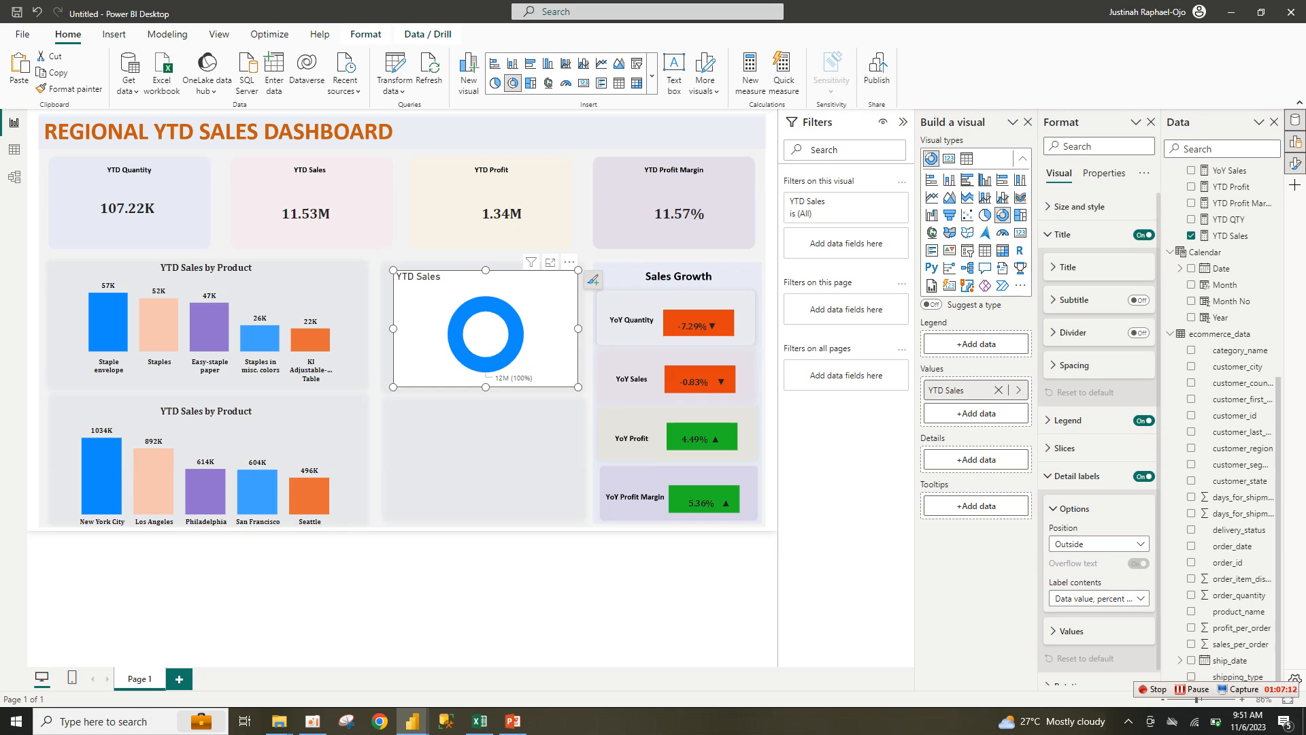
Step: Split the donut's YTD Sales by customer_segment
scroll(1221, 422, up, 3)
scroll(1221, 421, down, 3)
click(1238, 464)
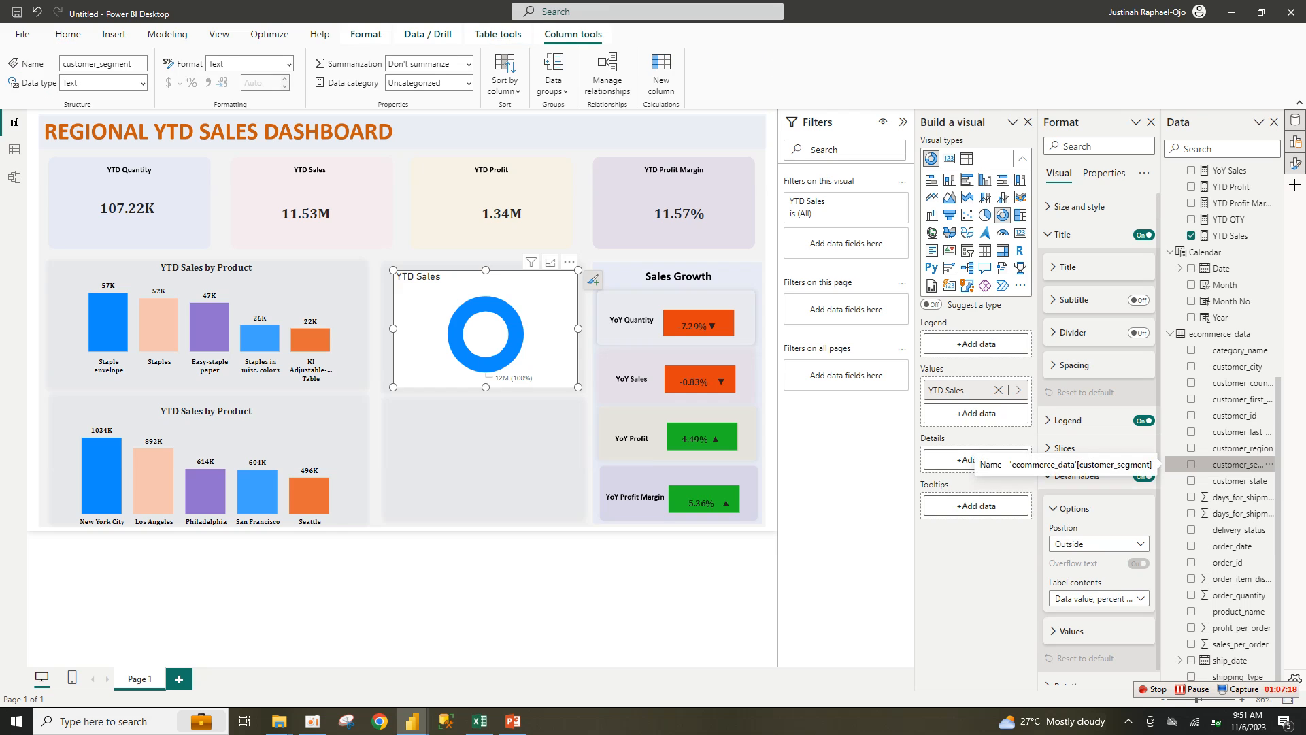
click(1191, 464)
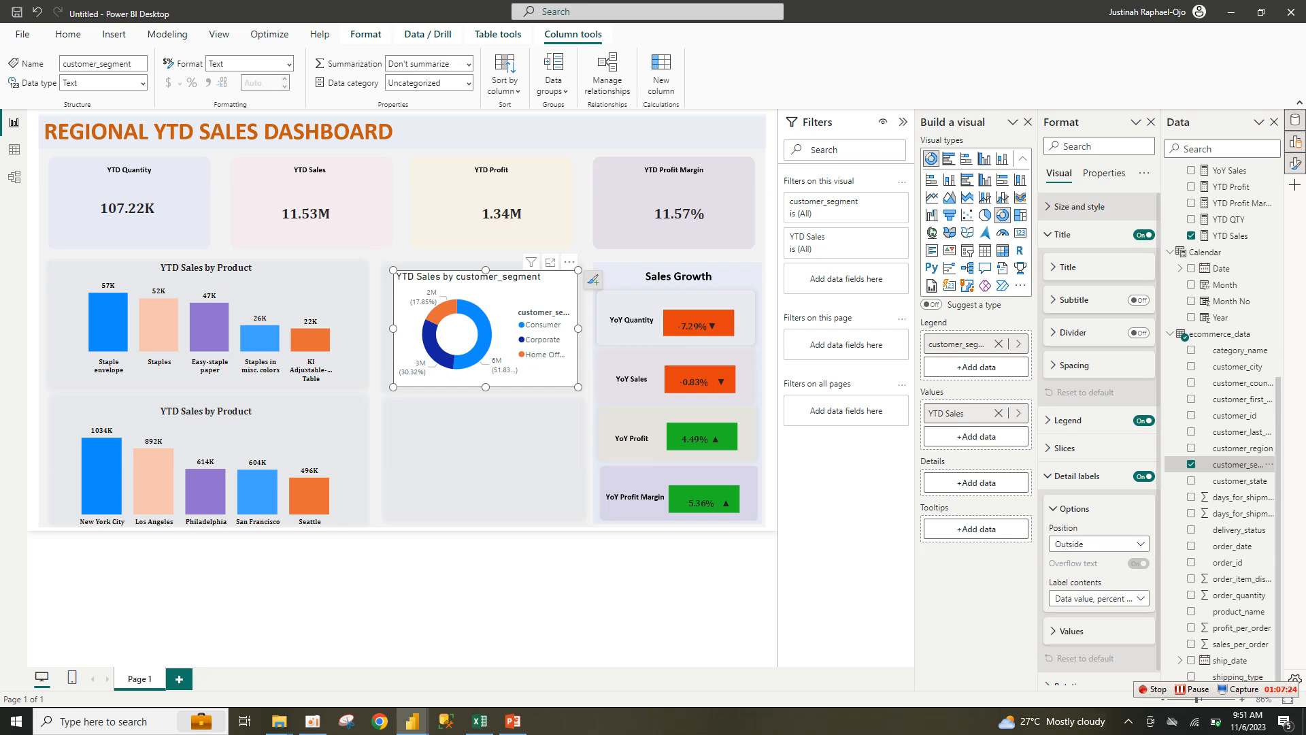
Step: Place the donut legend at bottom centre, hide its title, and make its text black
click(1062, 234)
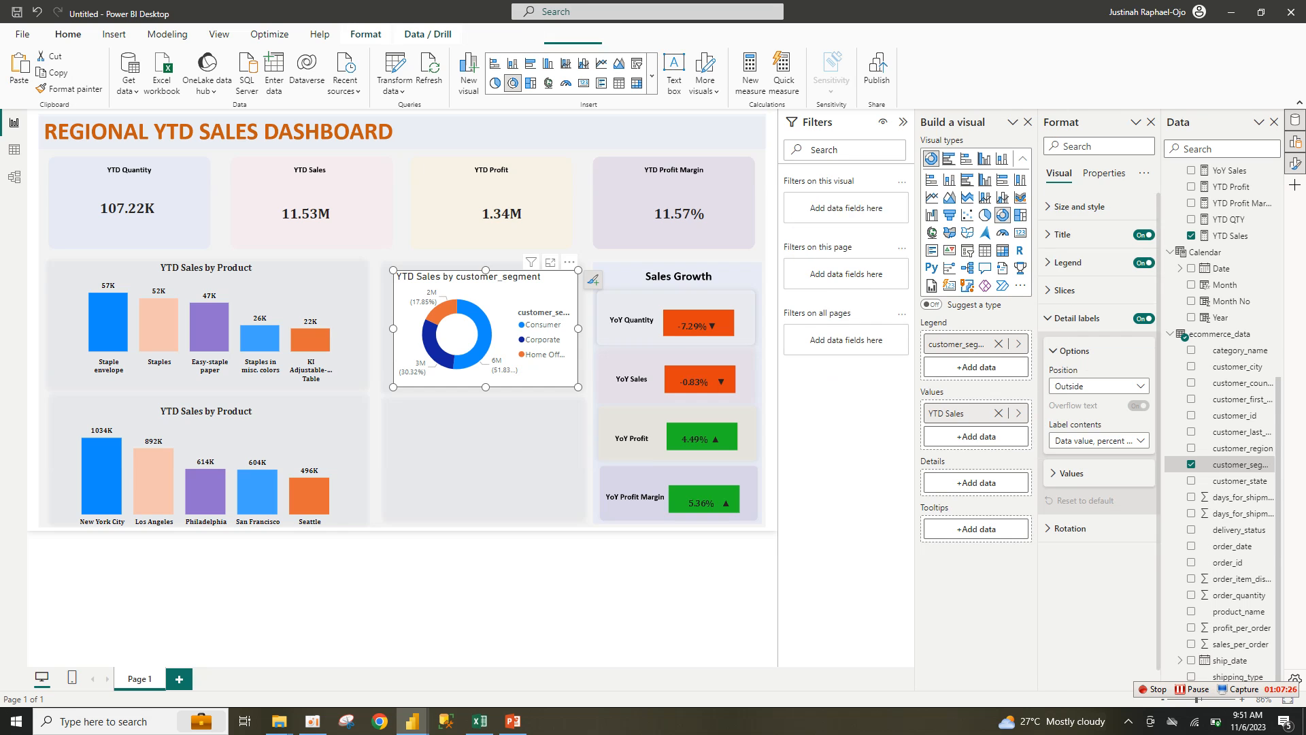
click(1067, 263)
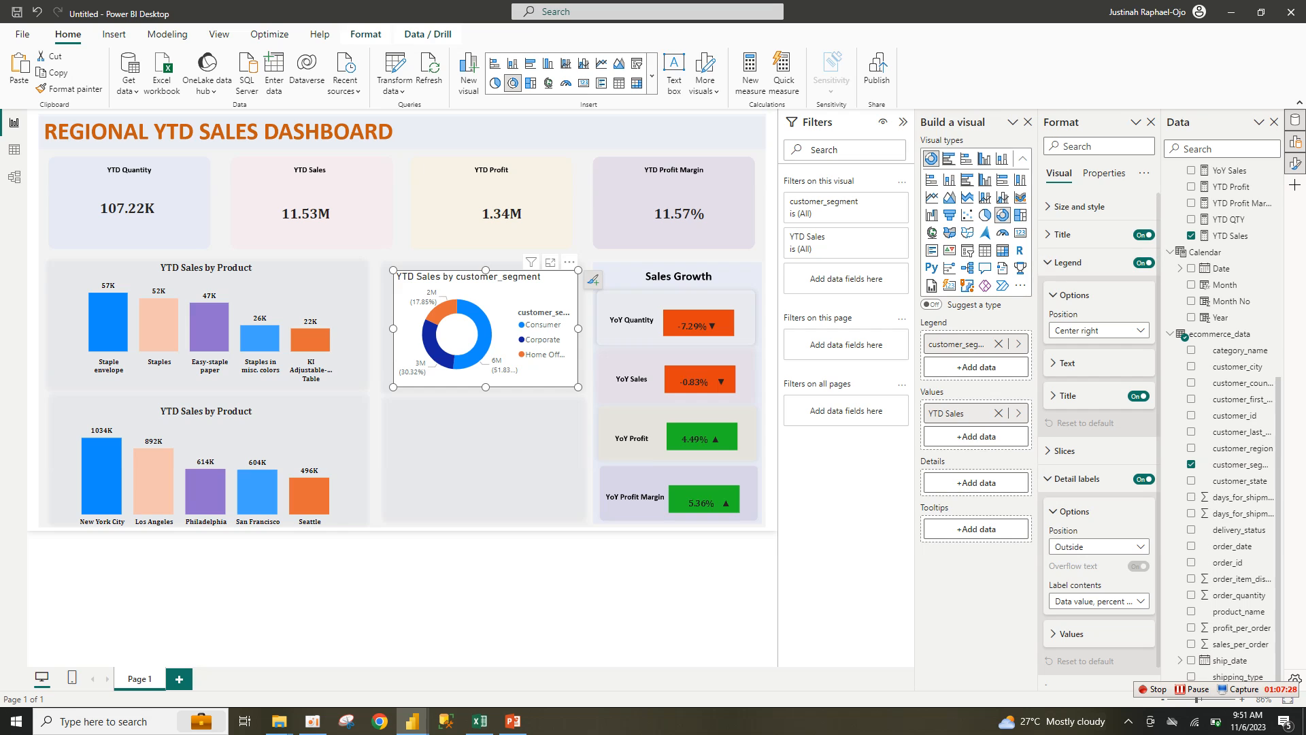
click(1095, 330)
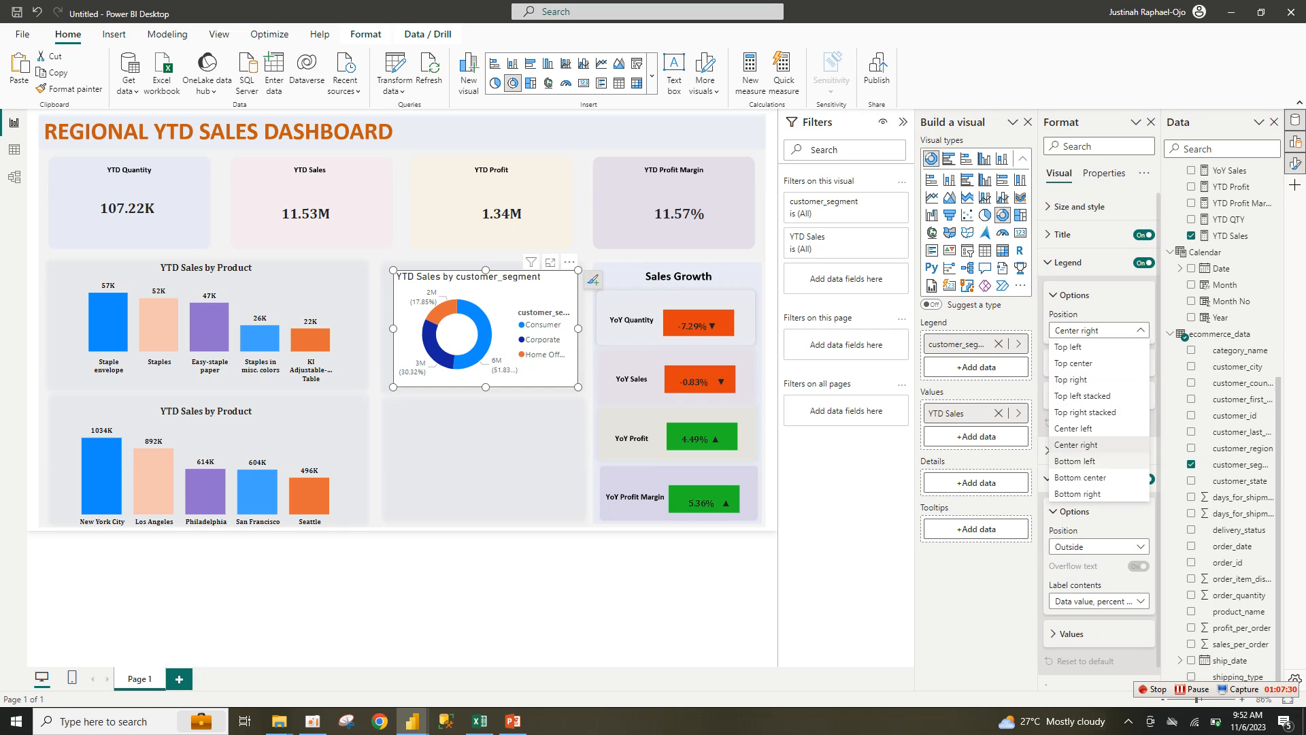
click(1021, 374)
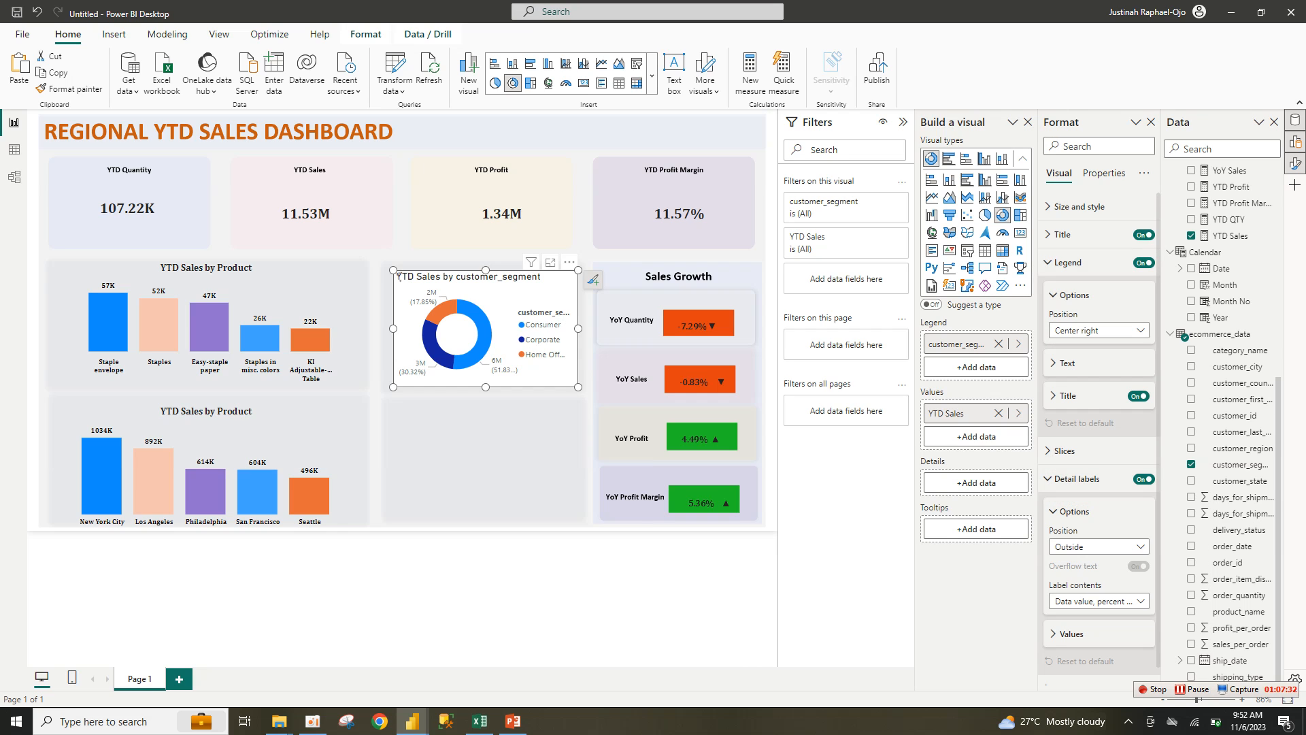
click(1067, 364)
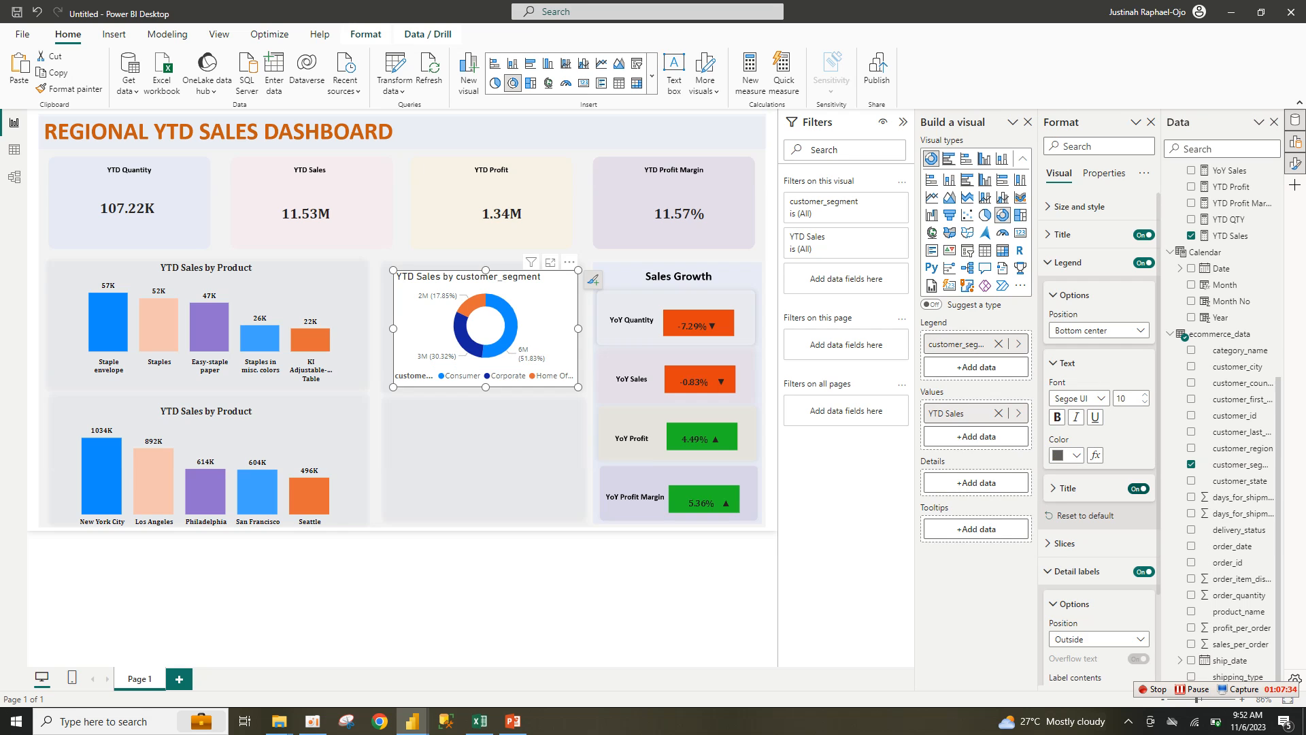
click(1139, 489)
click(1075, 455)
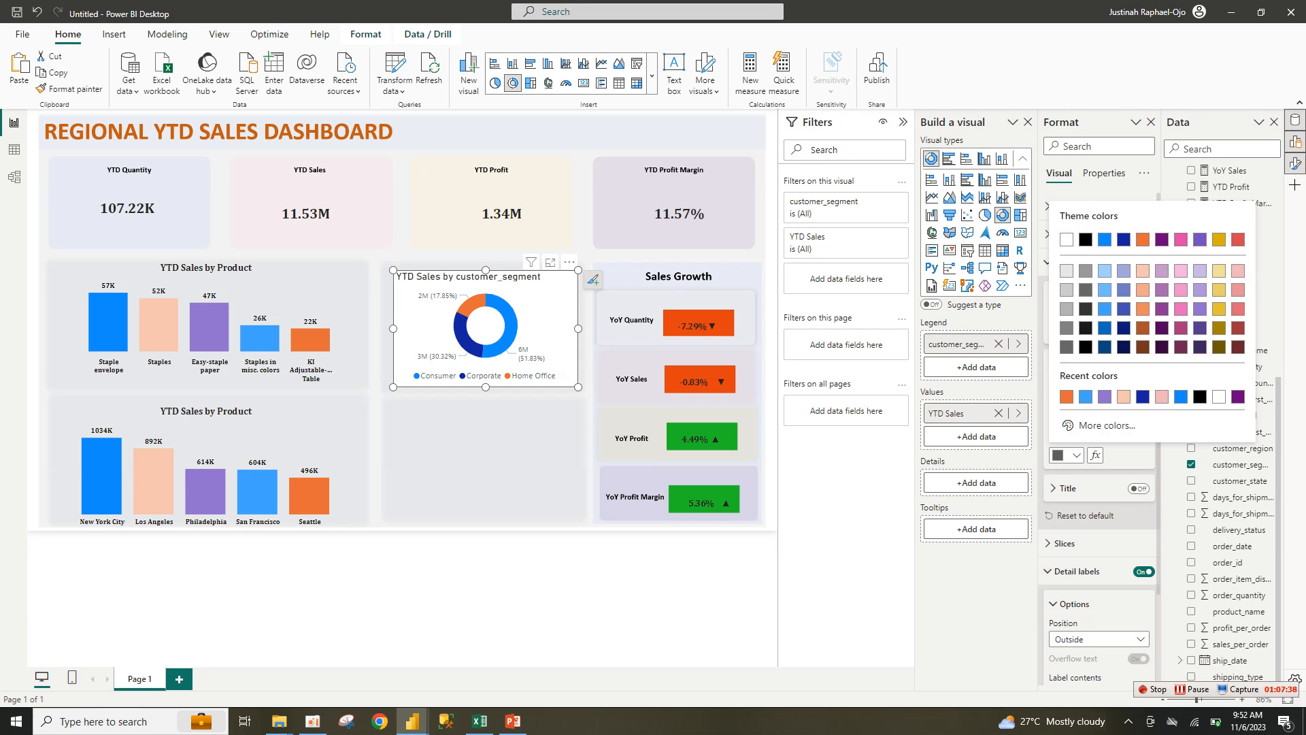
click(1086, 240)
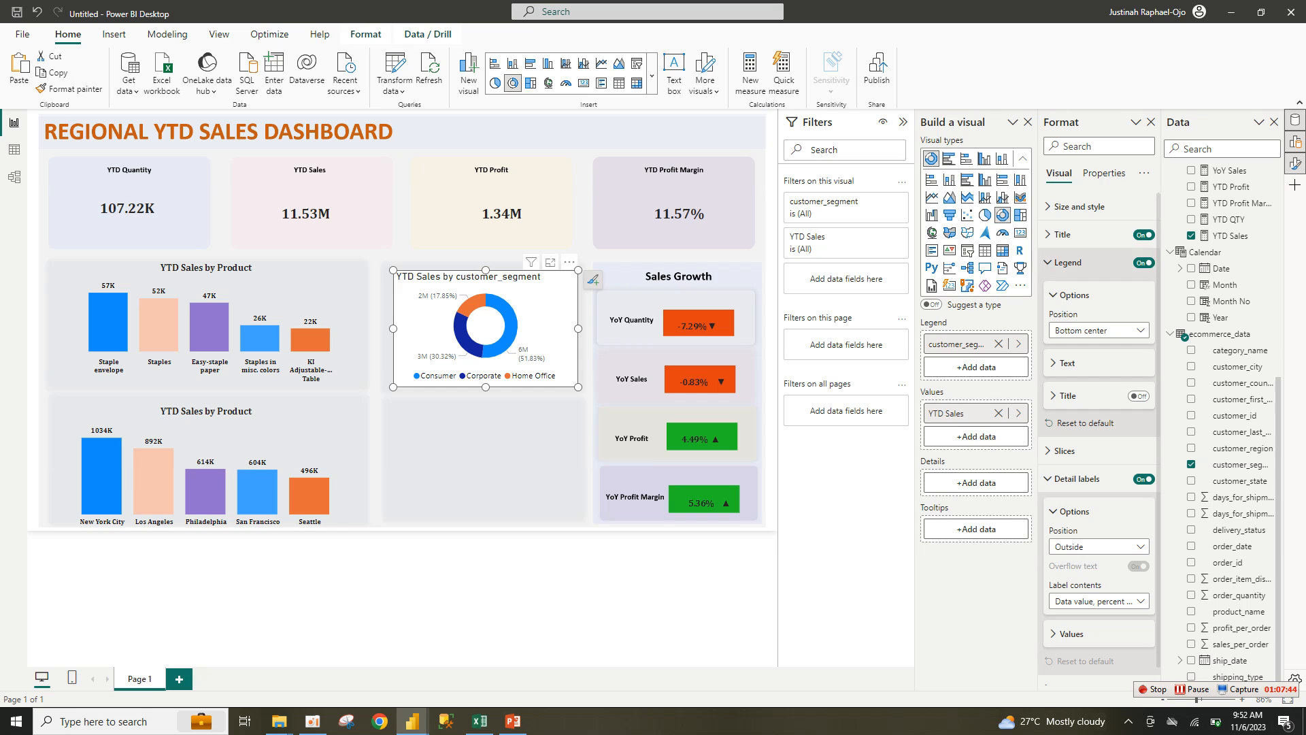
click(1067, 262)
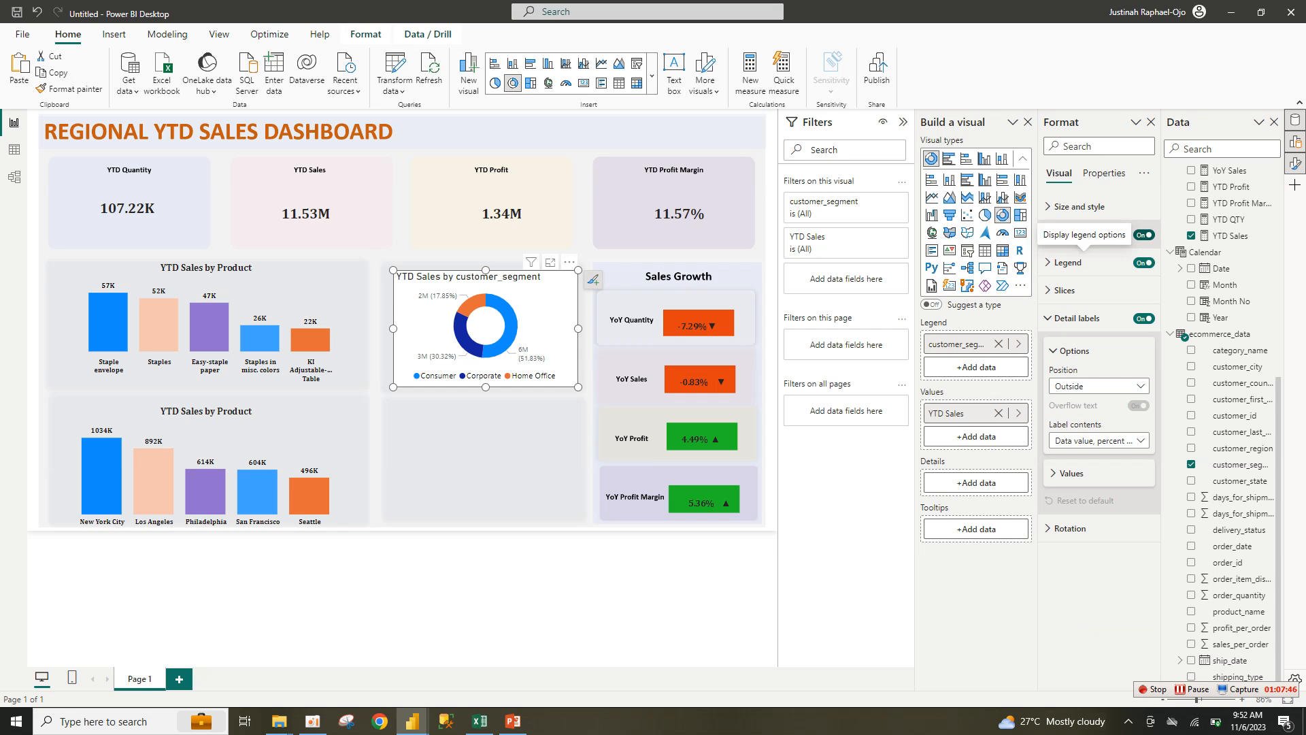
Step: Title the donut 'YTD Sales by Segement', centred, in bold 13-pt Cambria
click(1063, 234)
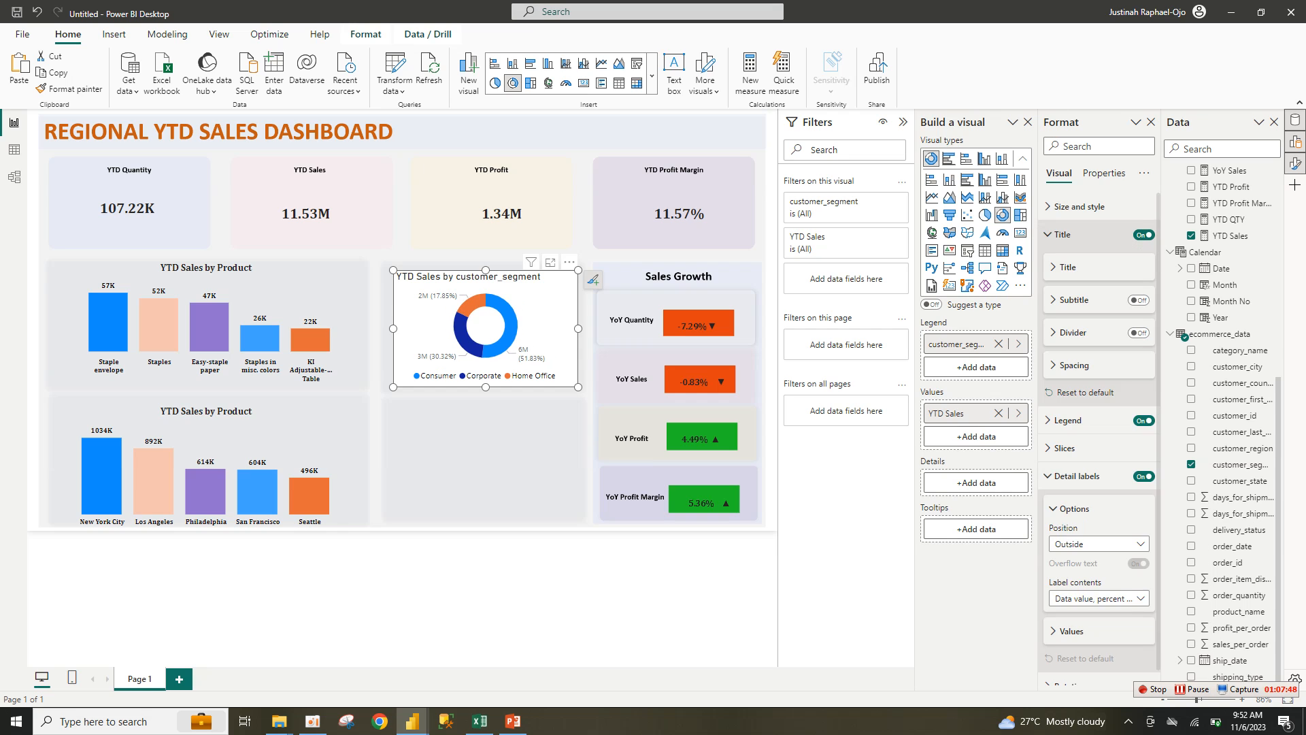
click(1068, 266)
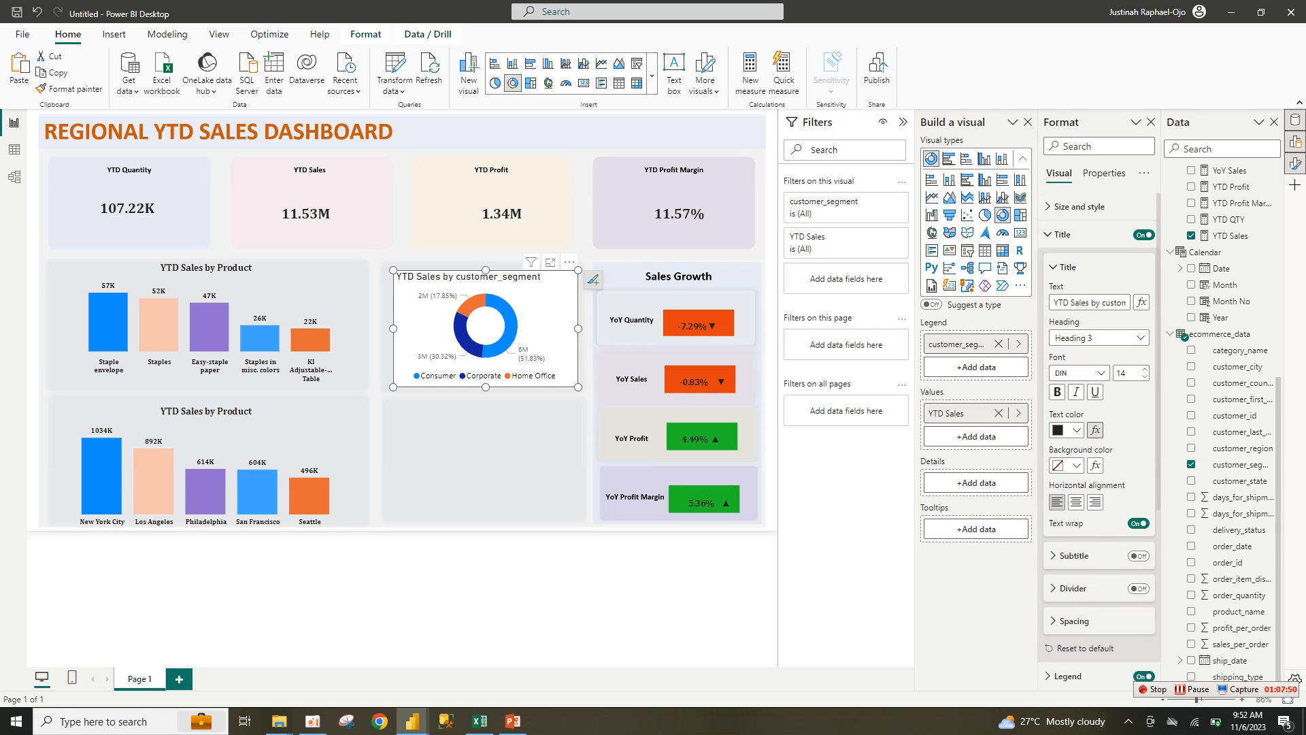
click(1075, 502)
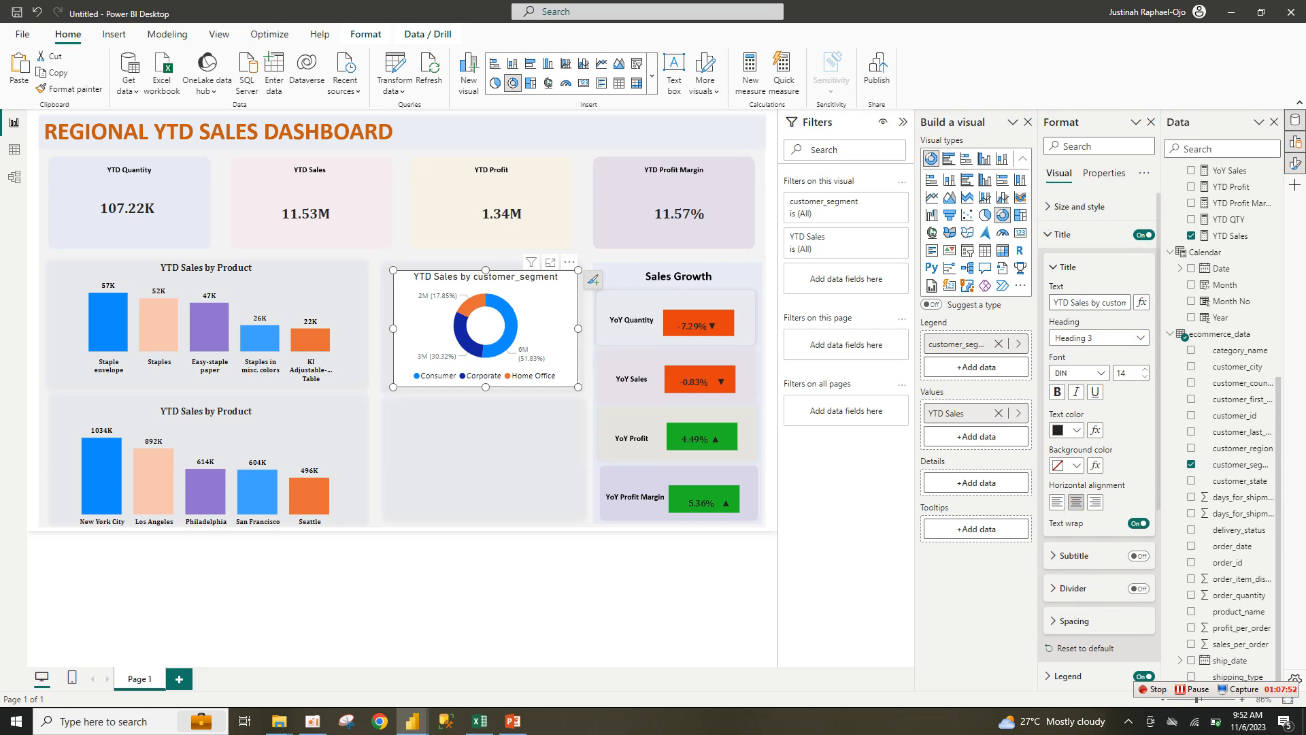
double_click(1103, 302)
text(Seg)
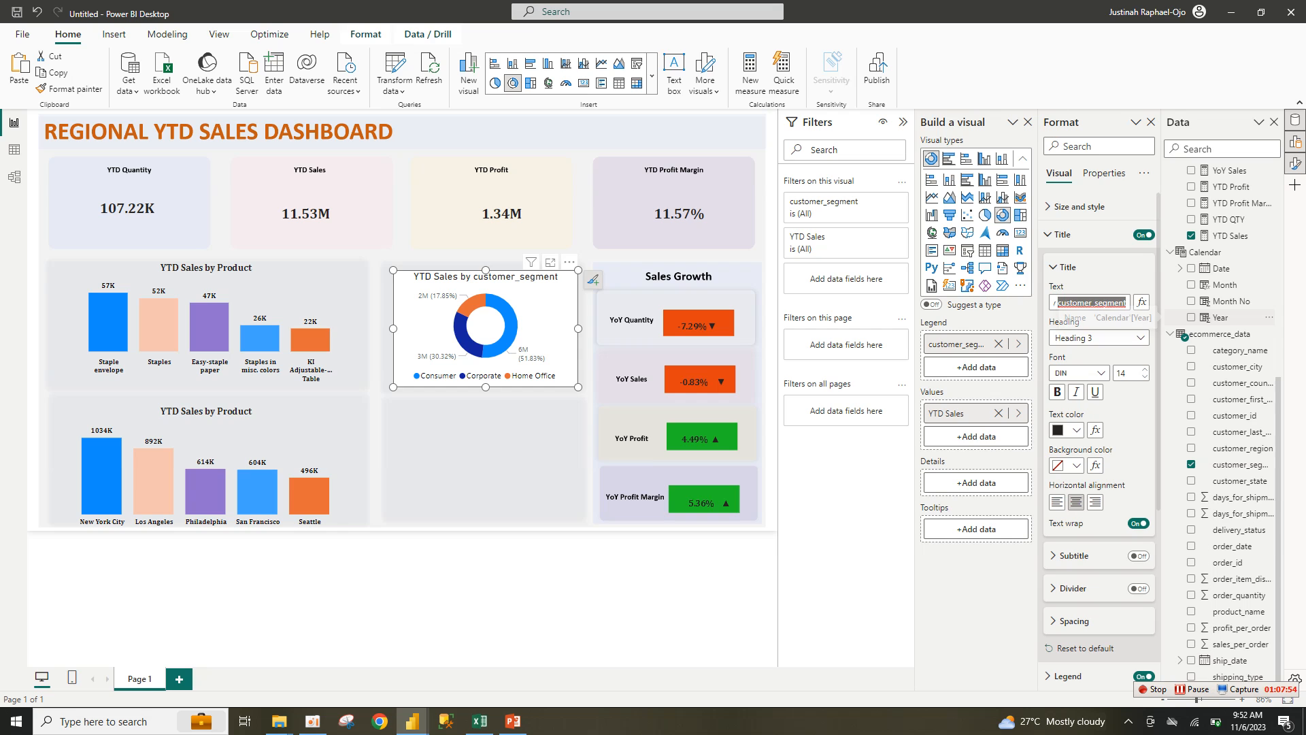
text(ement)
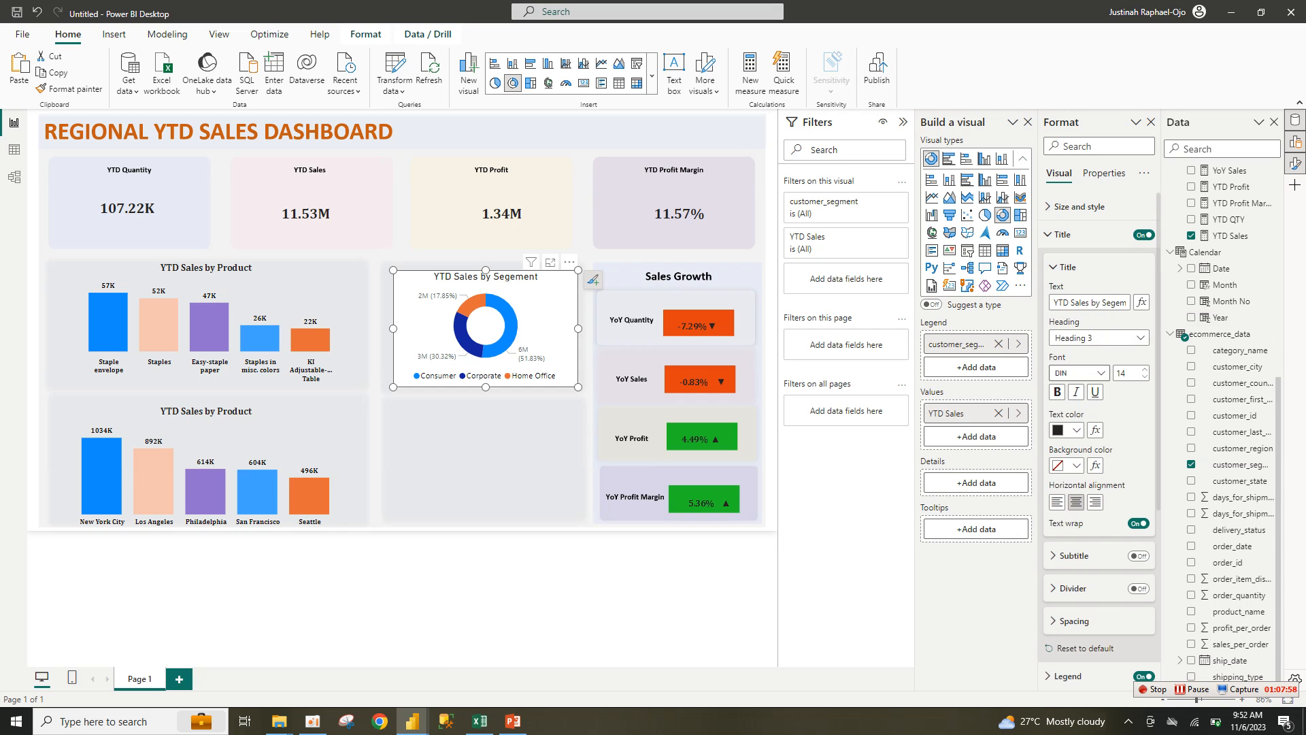
click(1079, 372)
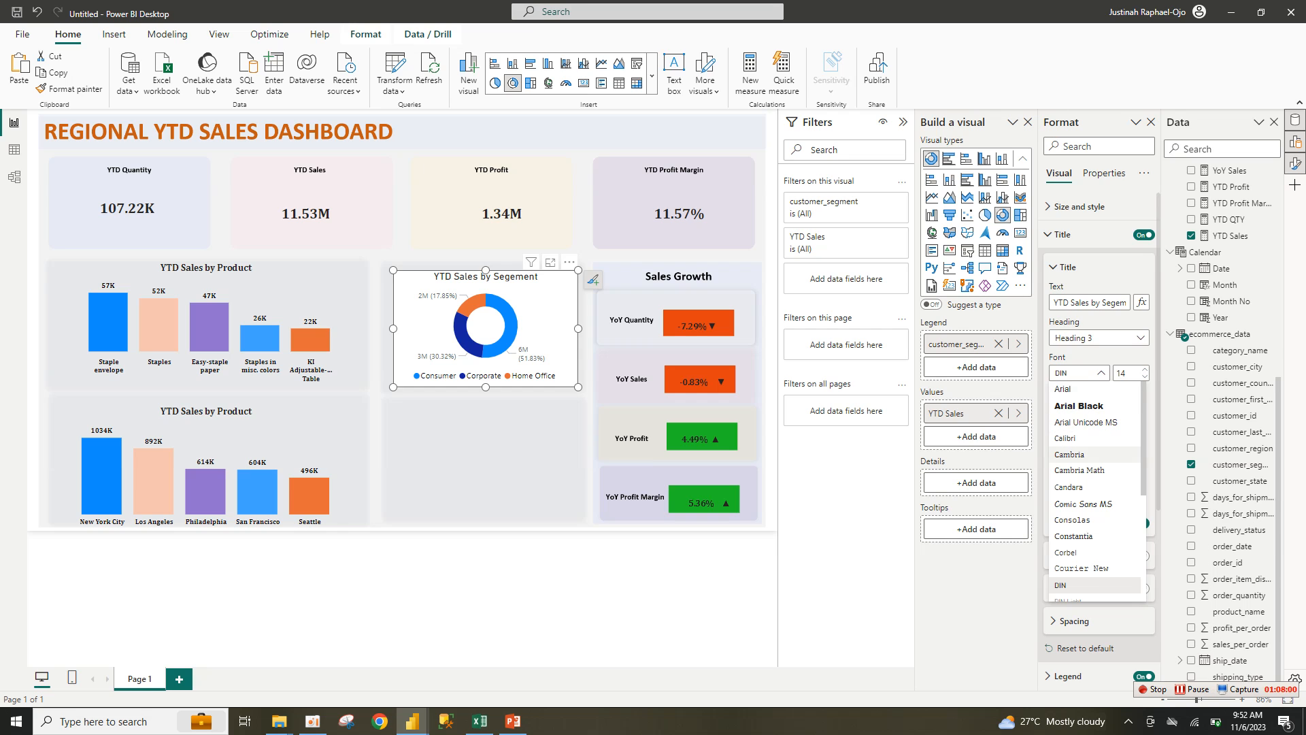
click(1069, 454)
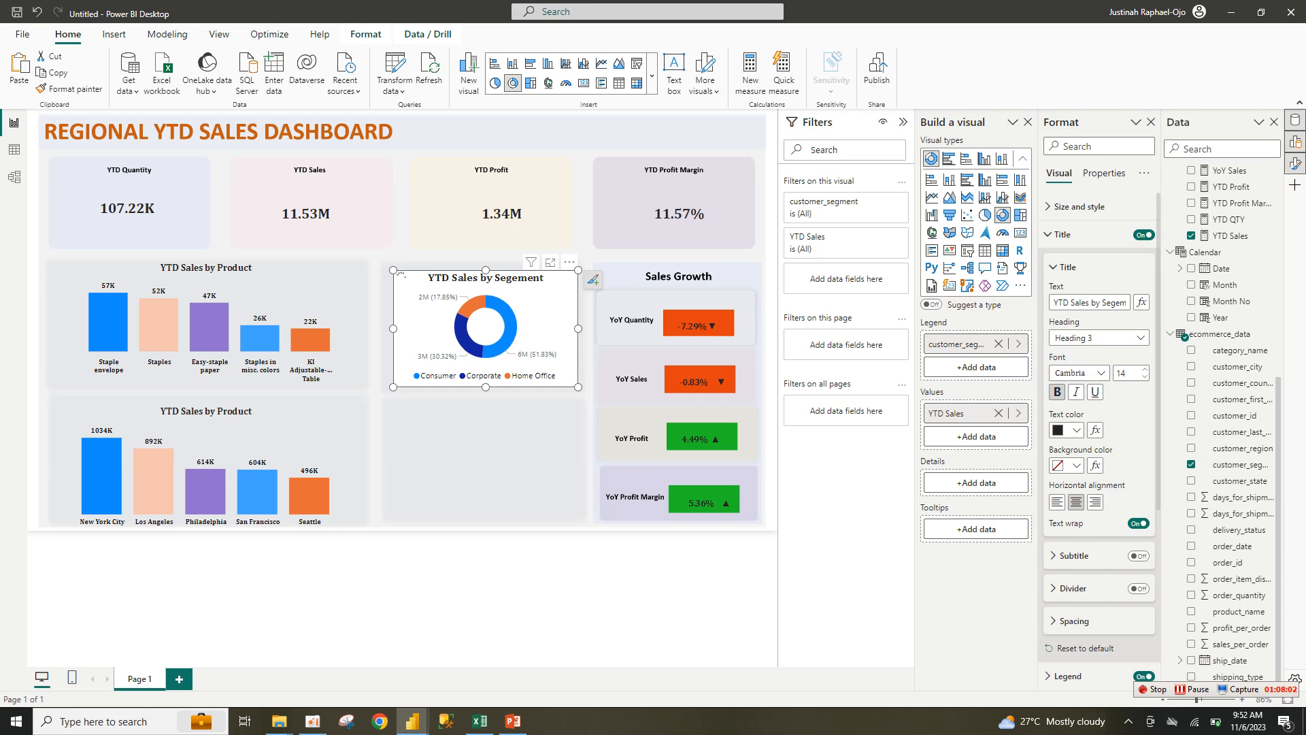
click(1144, 377)
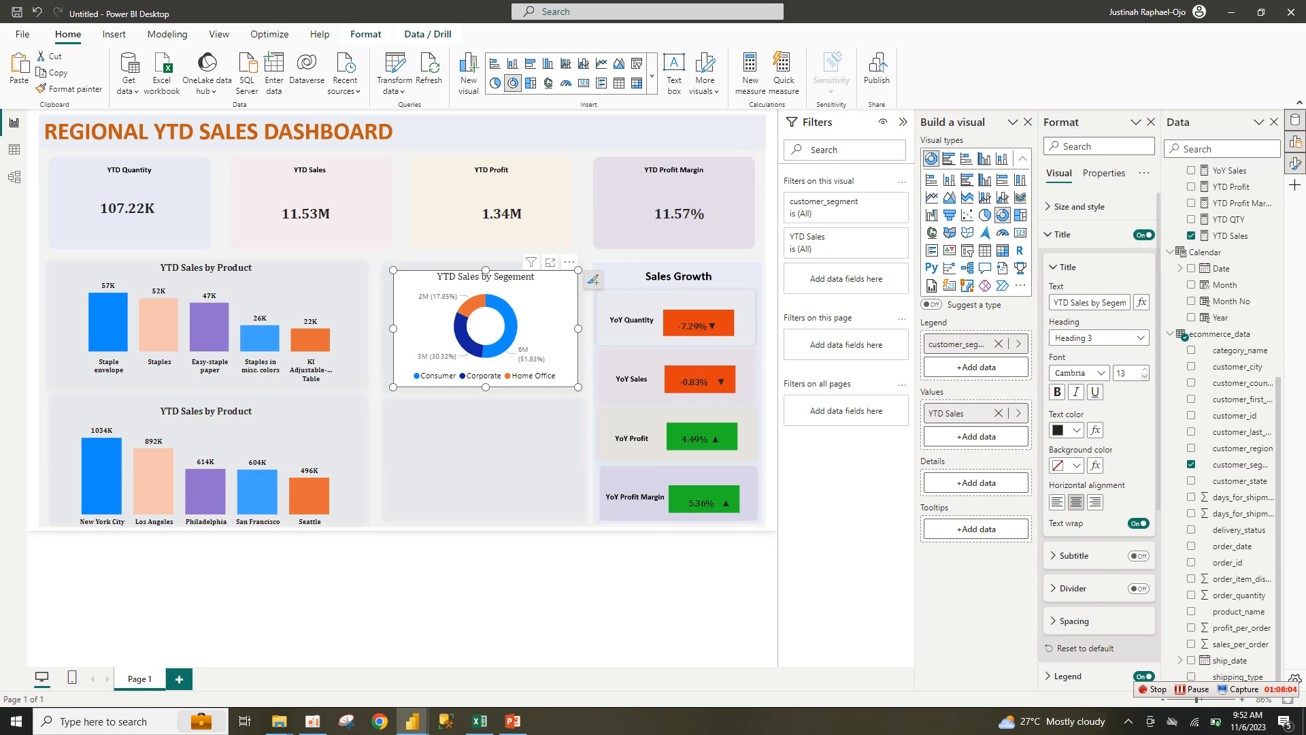
click(1057, 392)
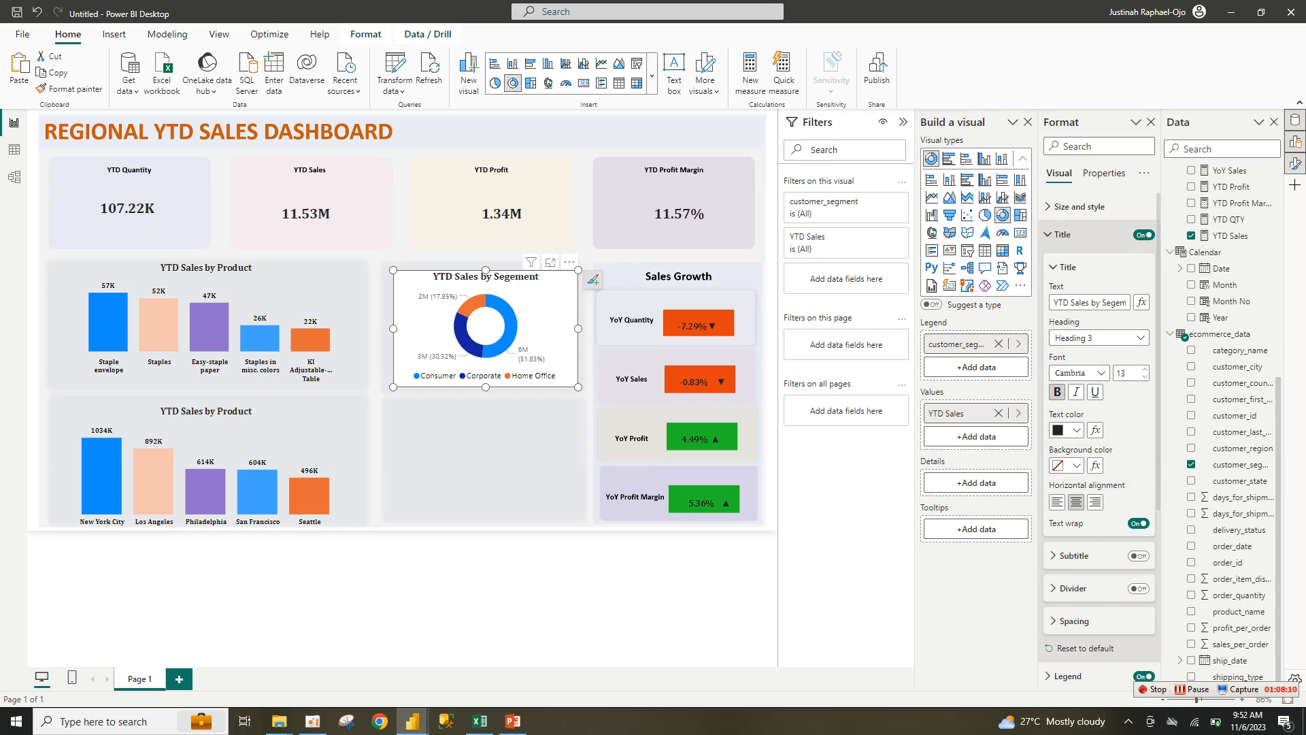
click(1081, 234)
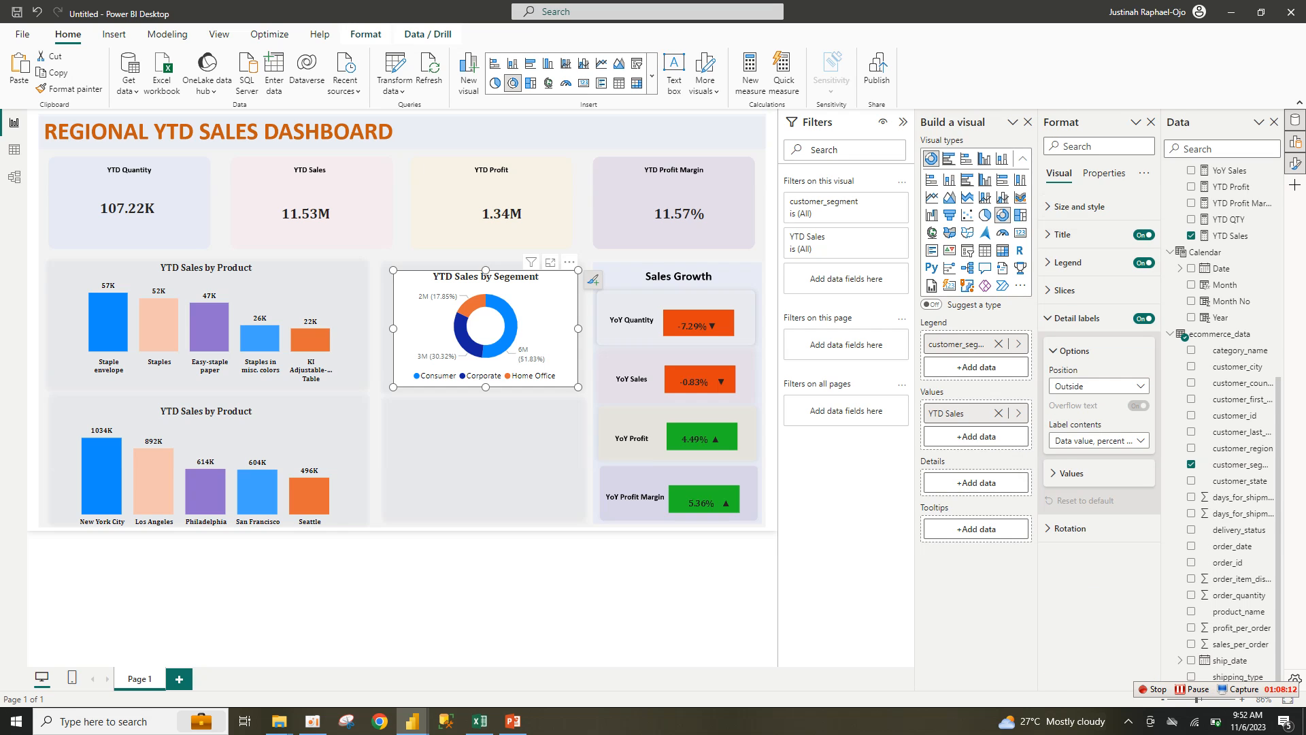
Step: Set the donut's detail labels to Percent of total only, in black Cambria
click(1074, 351)
click(1074, 351)
click(1096, 440)
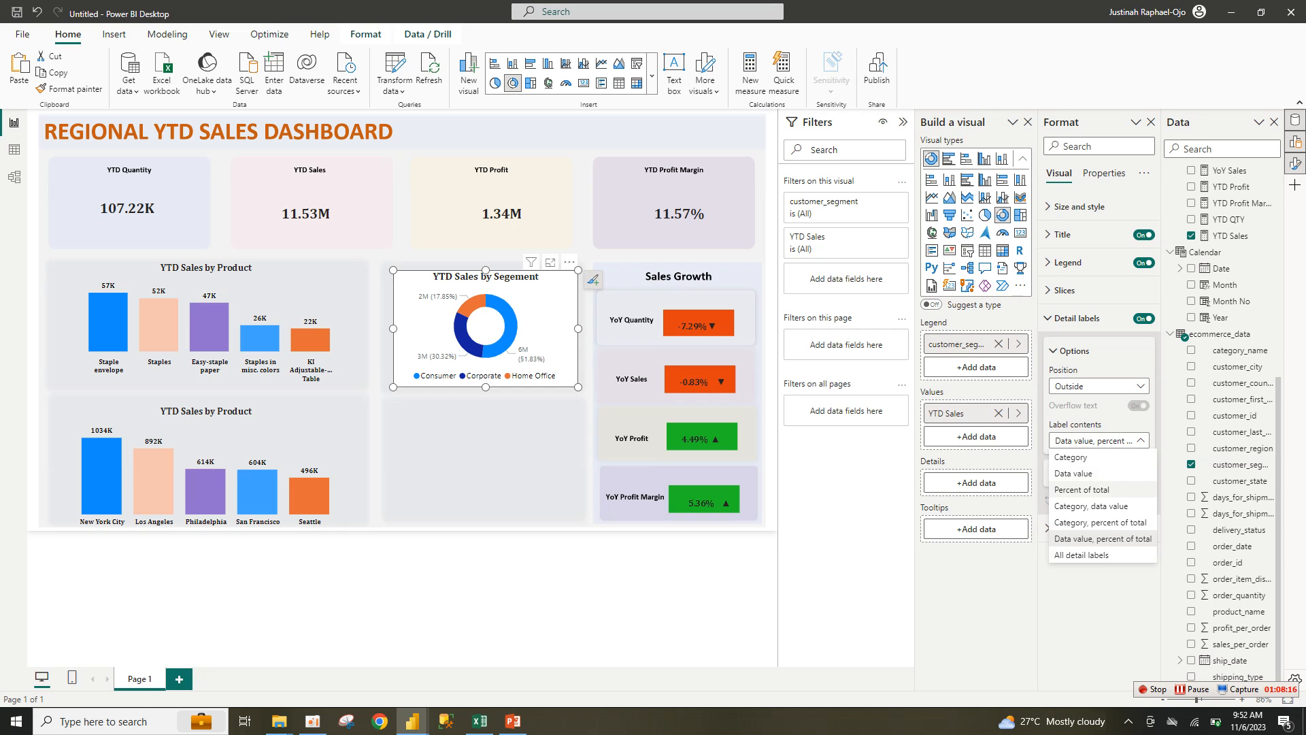
click(1082, 489)
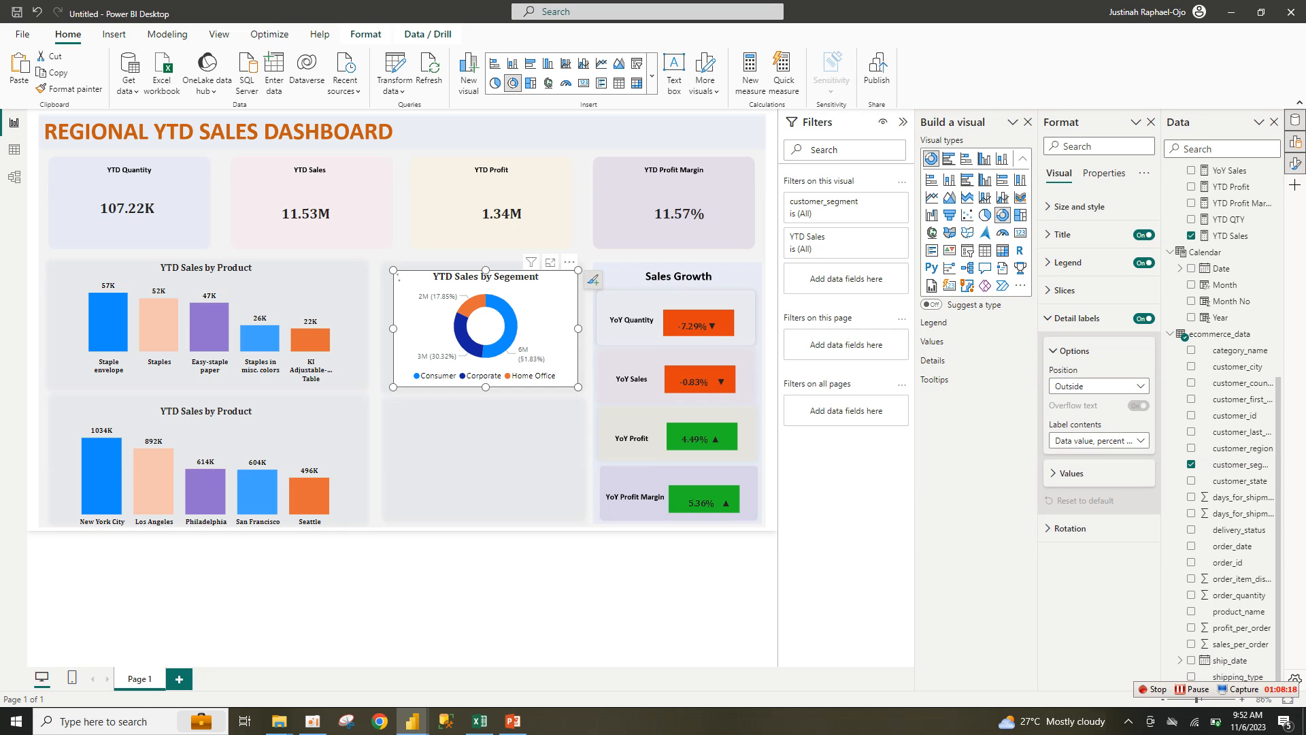
click(1072, 472)
click(1078, 508)
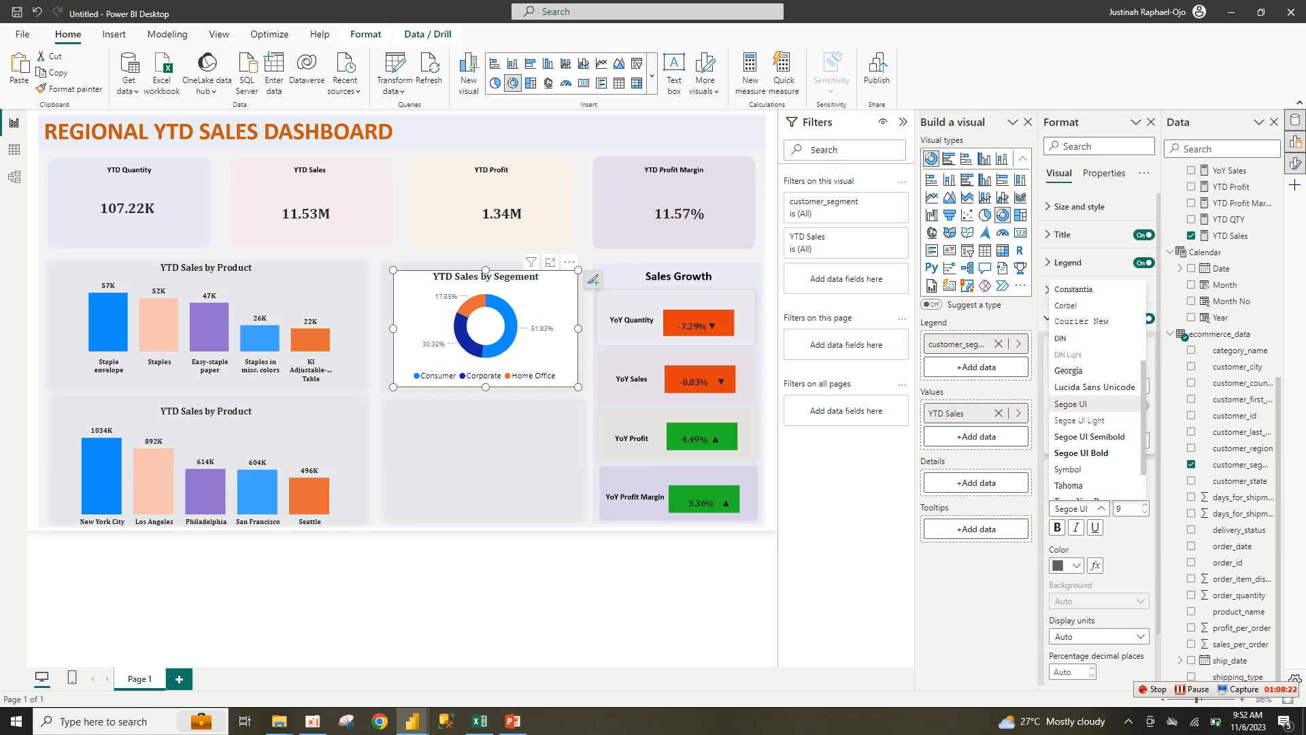
scroll(1089, 344, up, 3)
click(1088, 353)
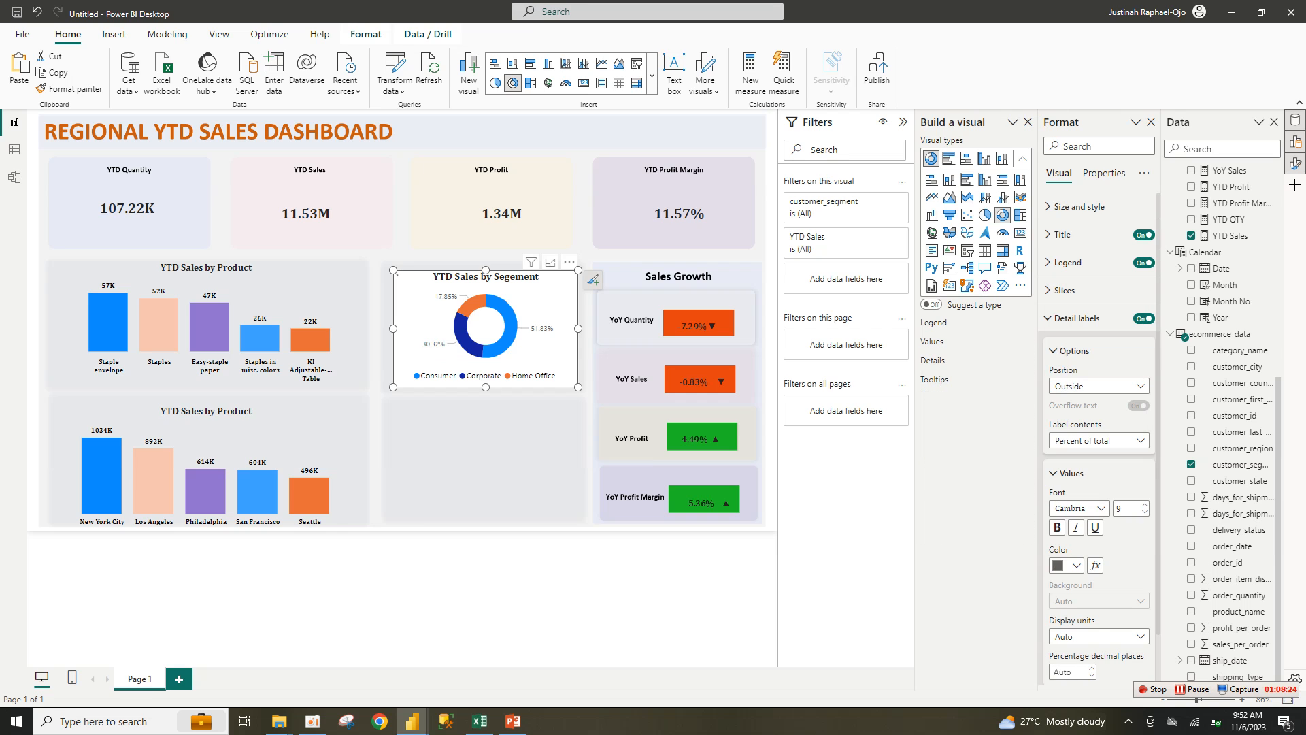
click(1066, 565)
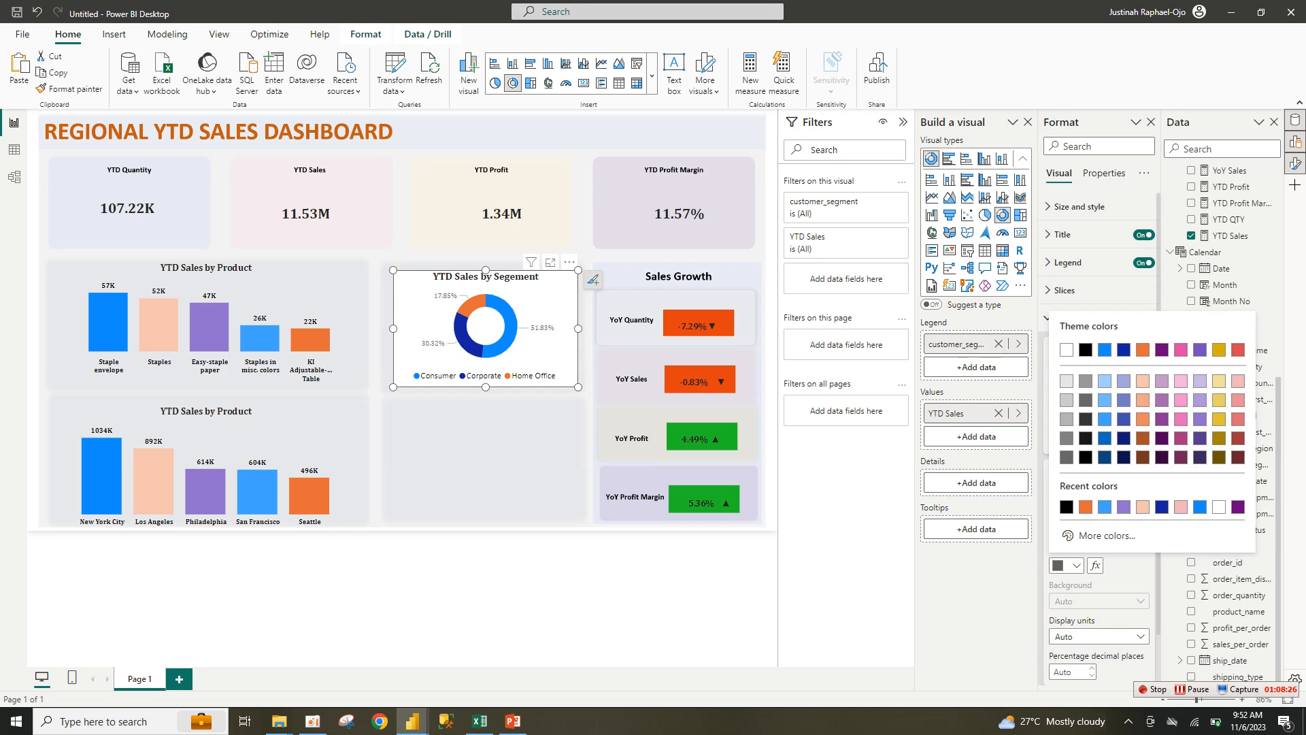
click(1085, 349)
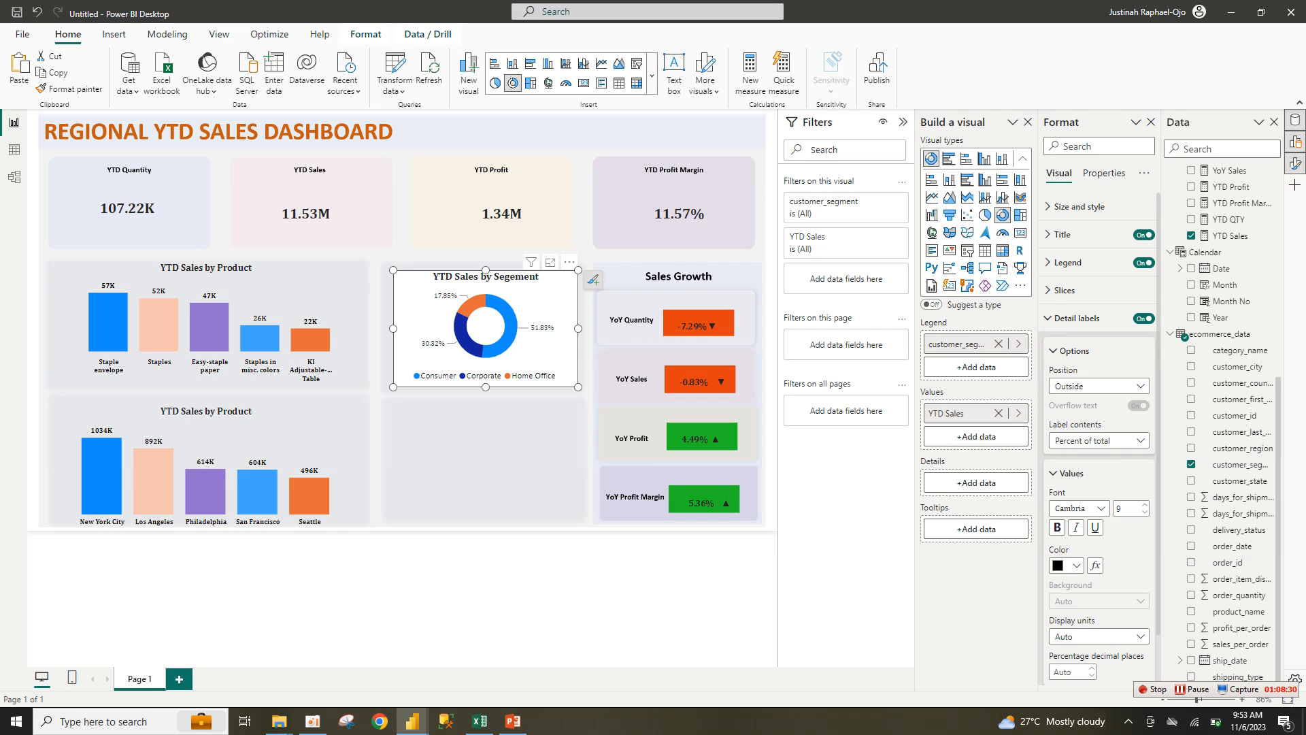
click(1054, 351)
Step: Colour the Corporate slice light peach and the Home Office slice purple
click(1054, 383)
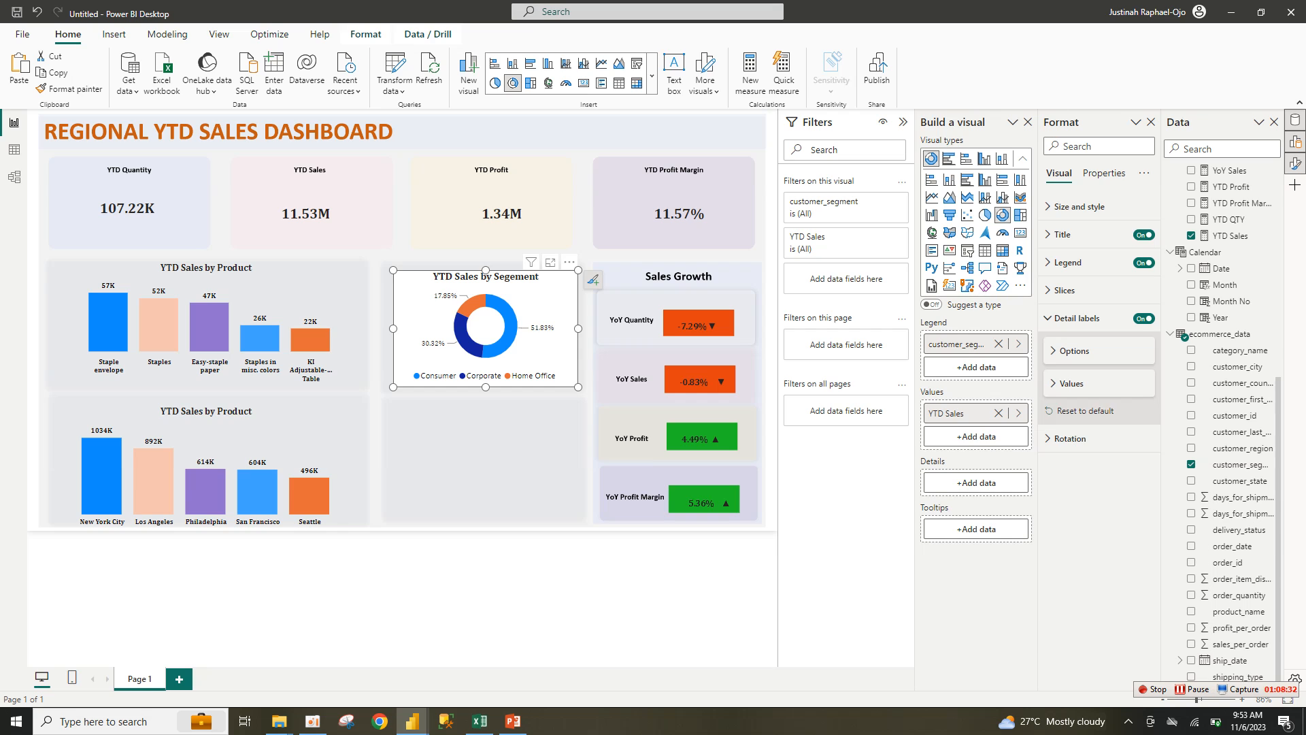
click(1055, 291)
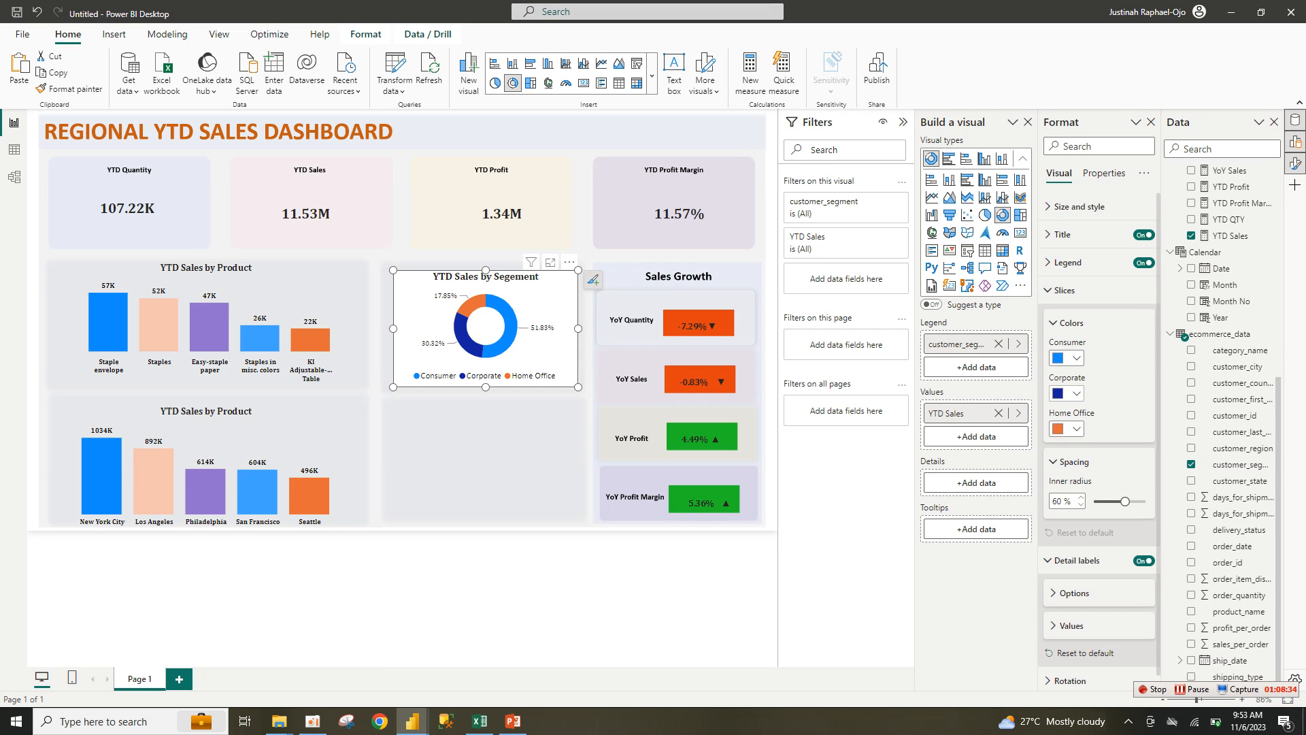
click(1066, 393)
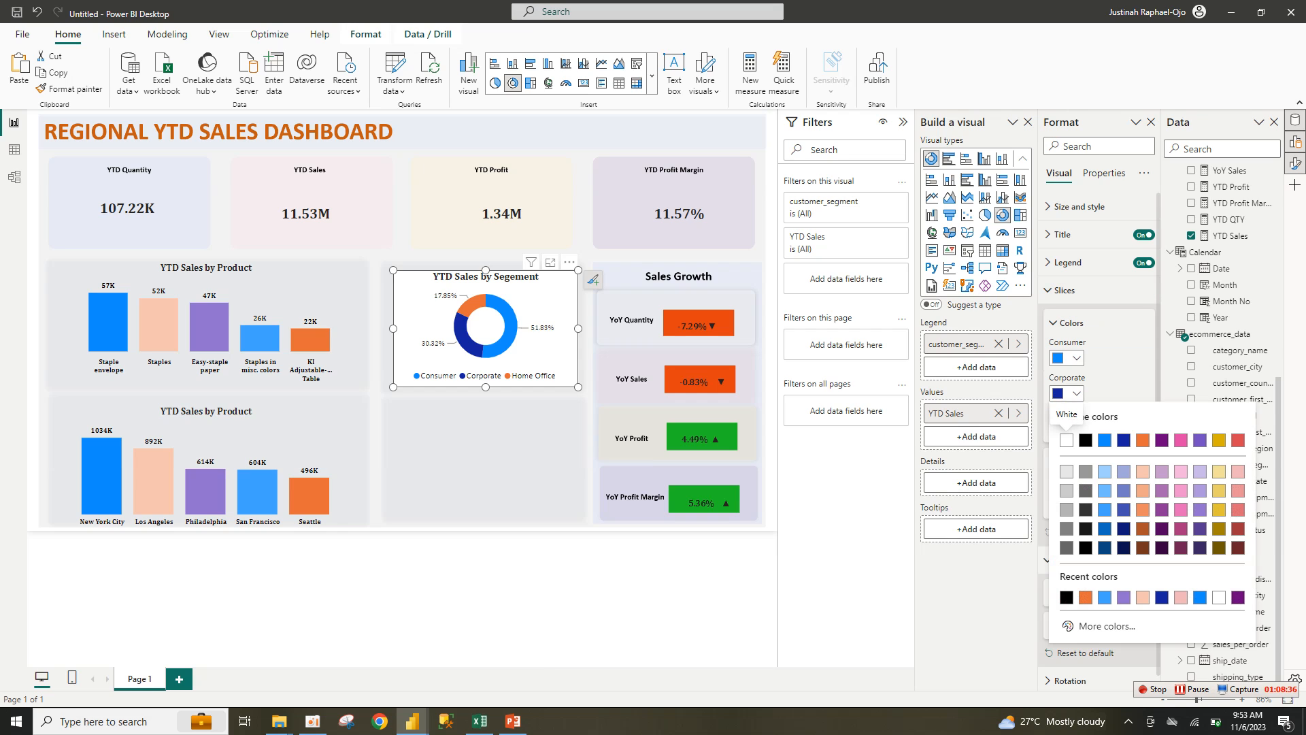
click(1142, 470)
click(1066, 429)
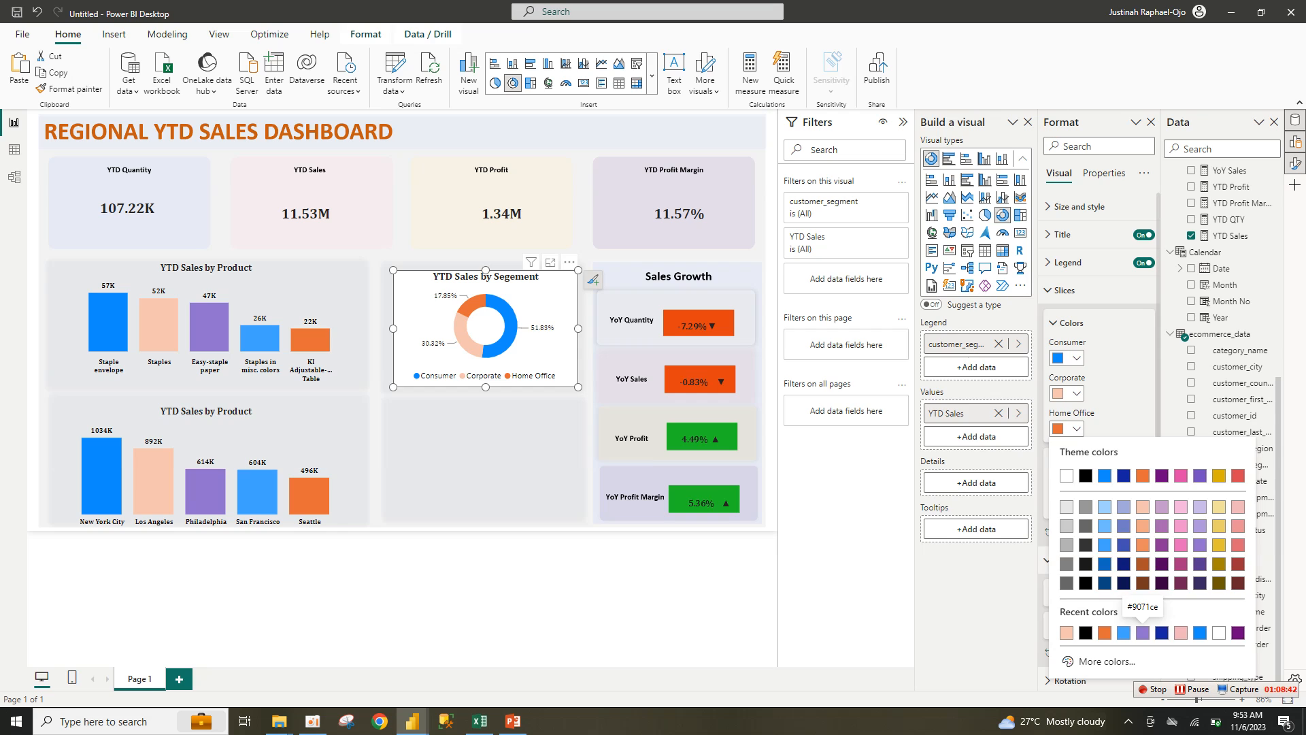
click(1143, 633)
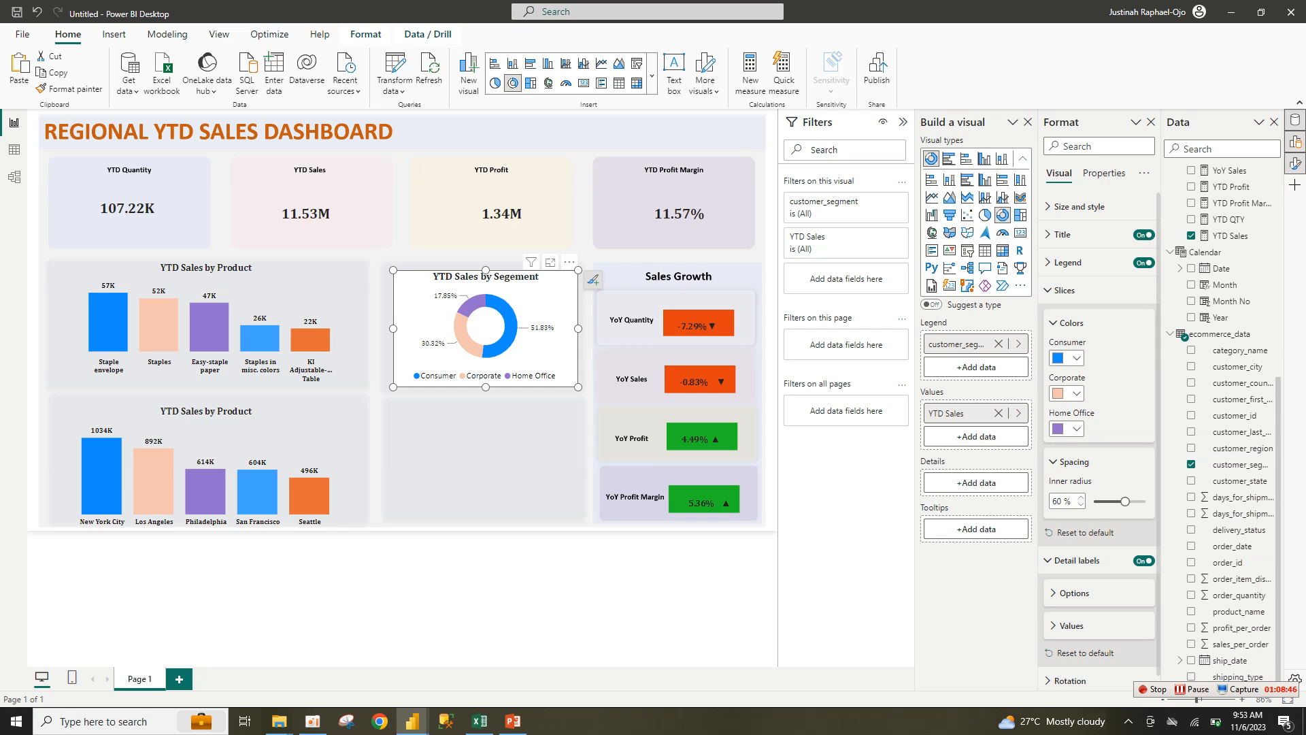
Step: Turn off the donut visual's white background
click(1079, 207)
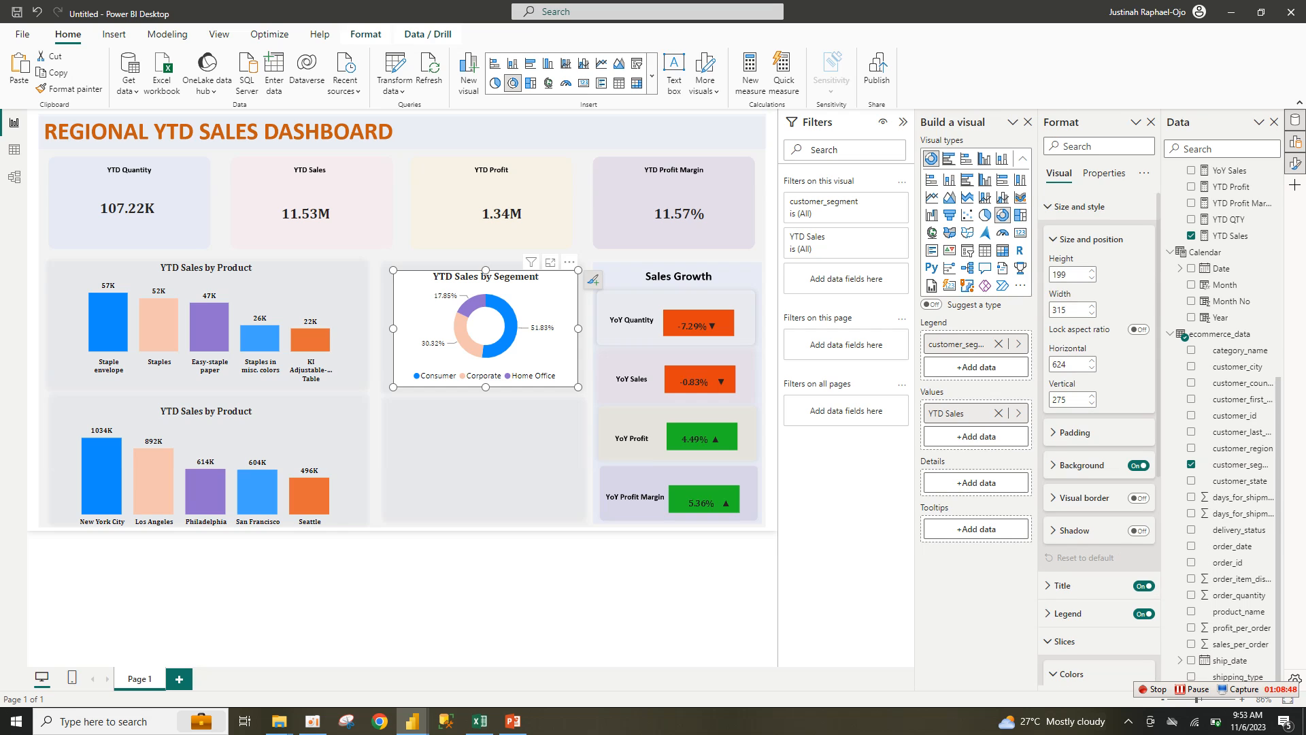
click(1139, 466)
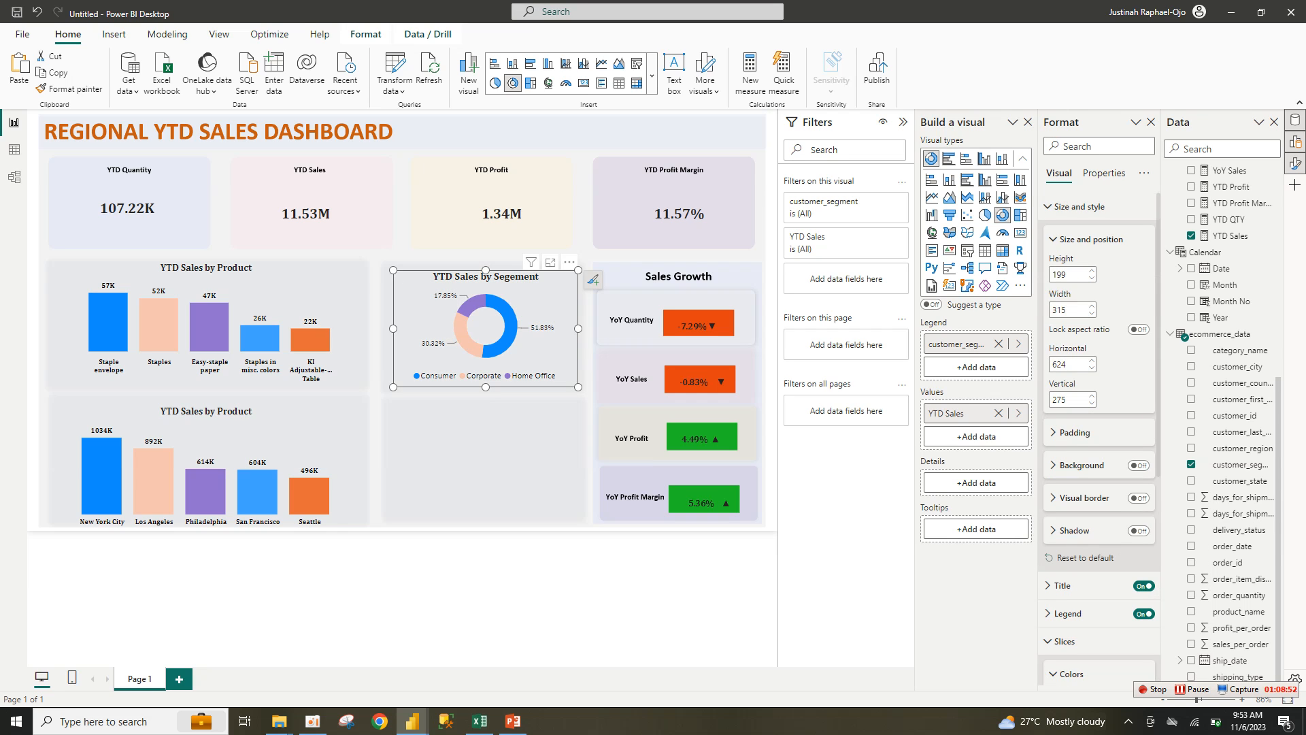
click(1080, 207)
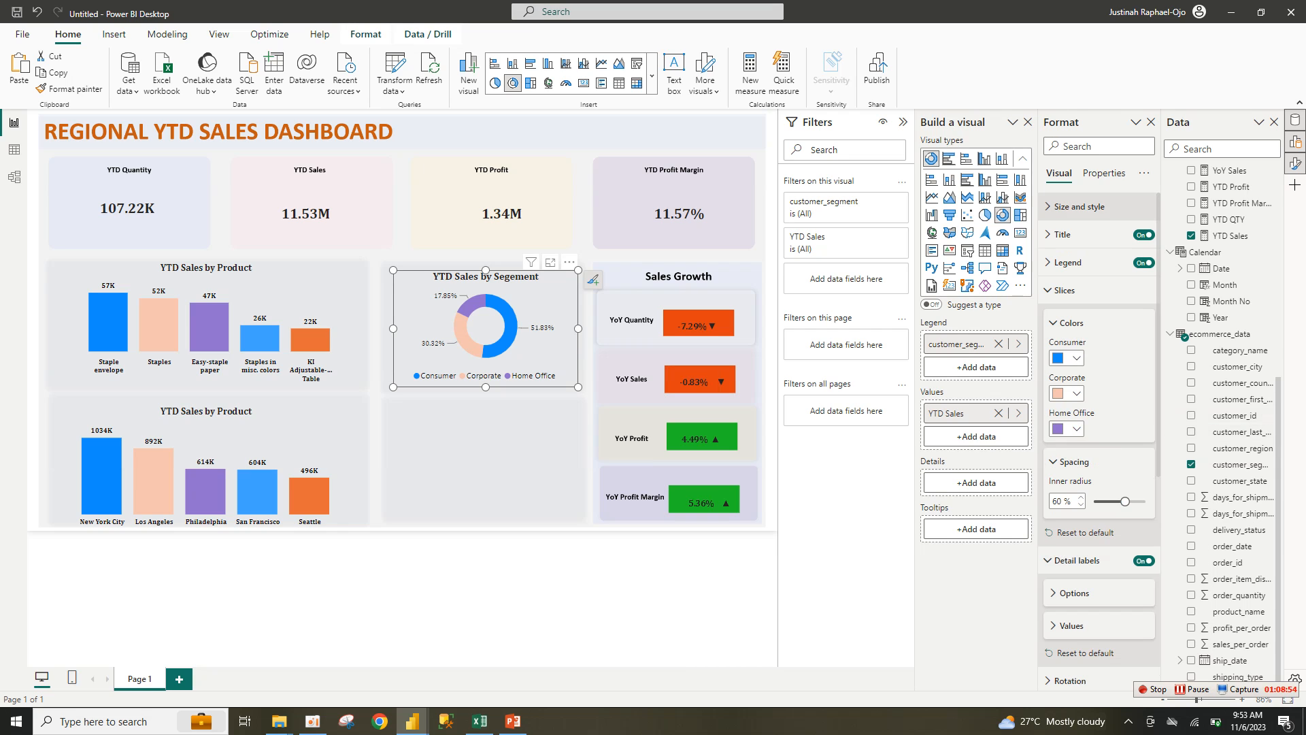
Step: Make the donut's percentage labels bold
click(1065, 290)
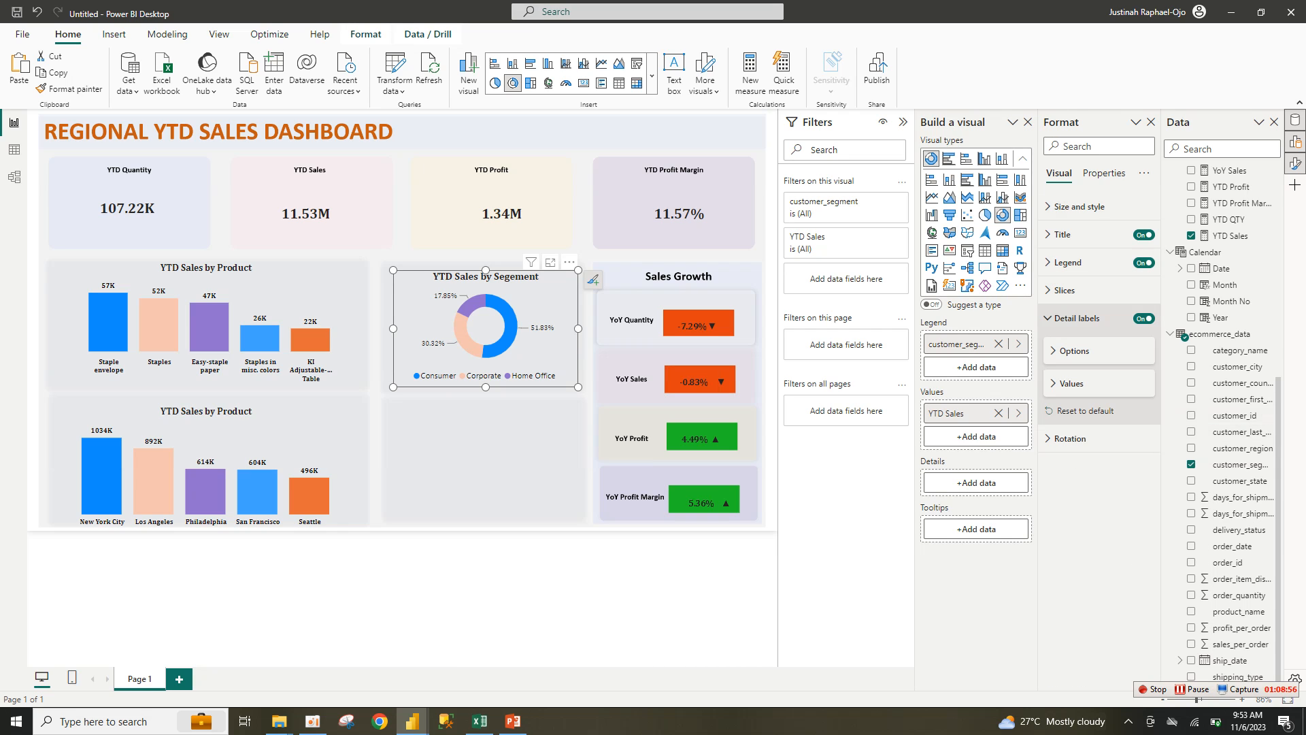
click(1072, 383)
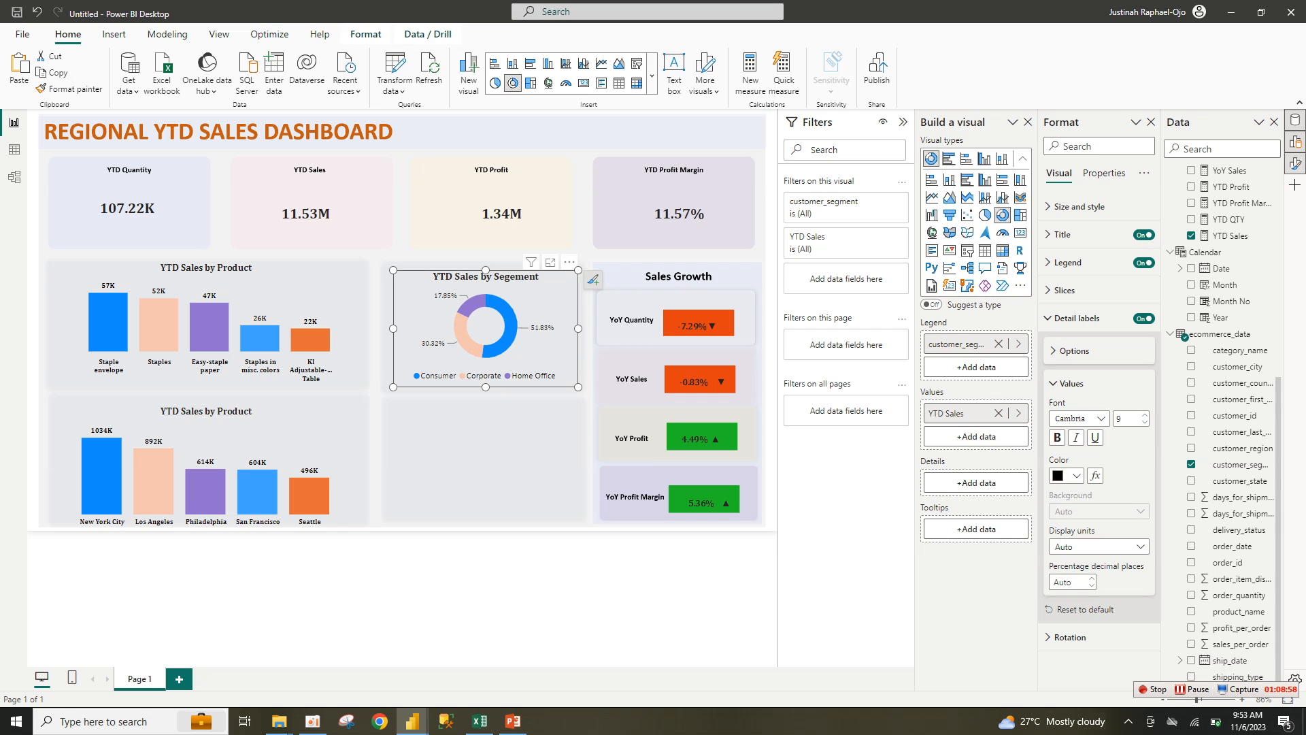
click(1057, 437)
Step: Duplicate the segment donut with Ctrl+C/Ctrl+V and fit the copy into the lower panel
key(ctrl+c)
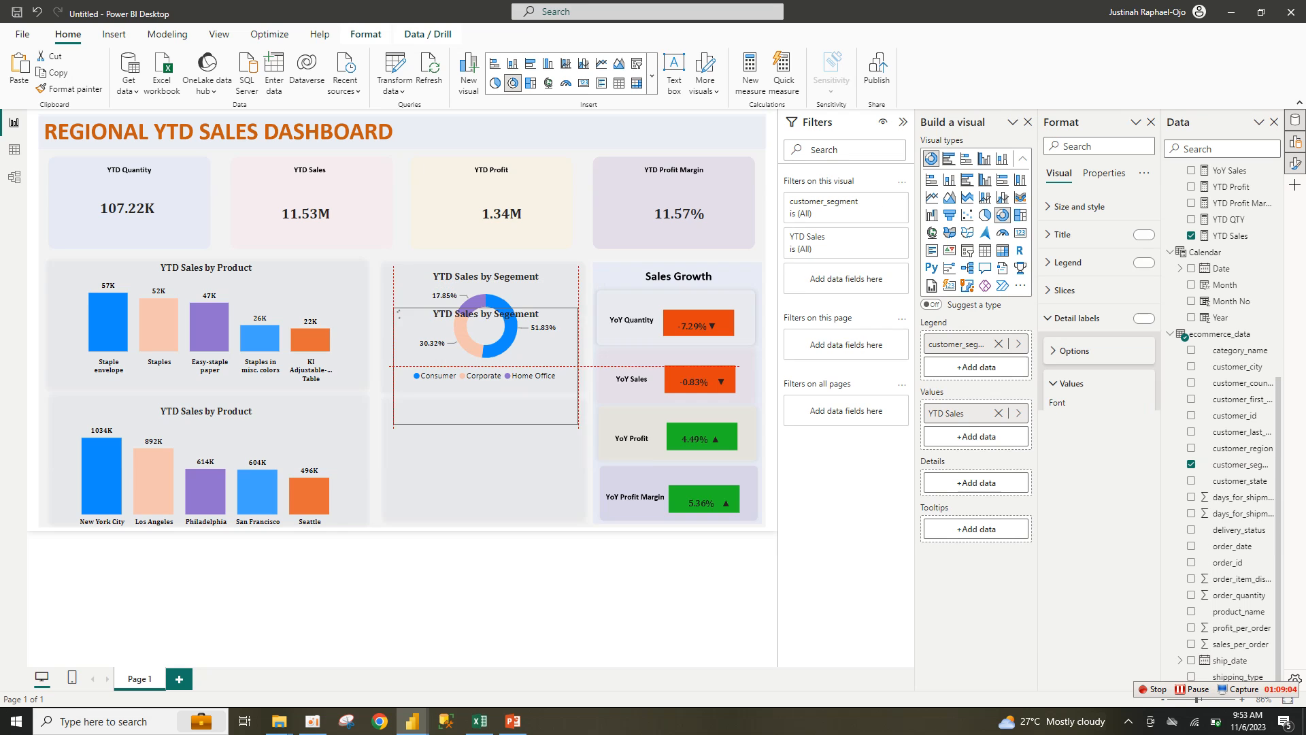
key(ctrl+v)
key(Left)
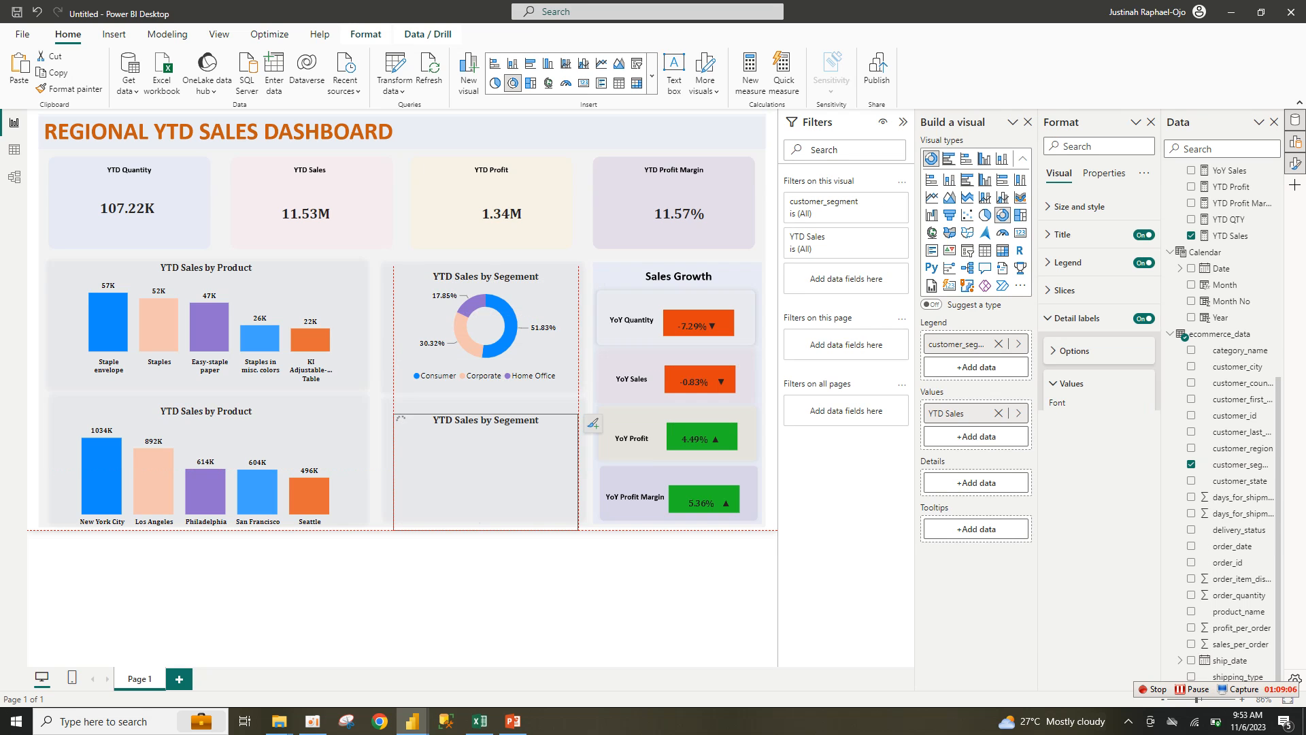
drag(480, 471, 477, 463)
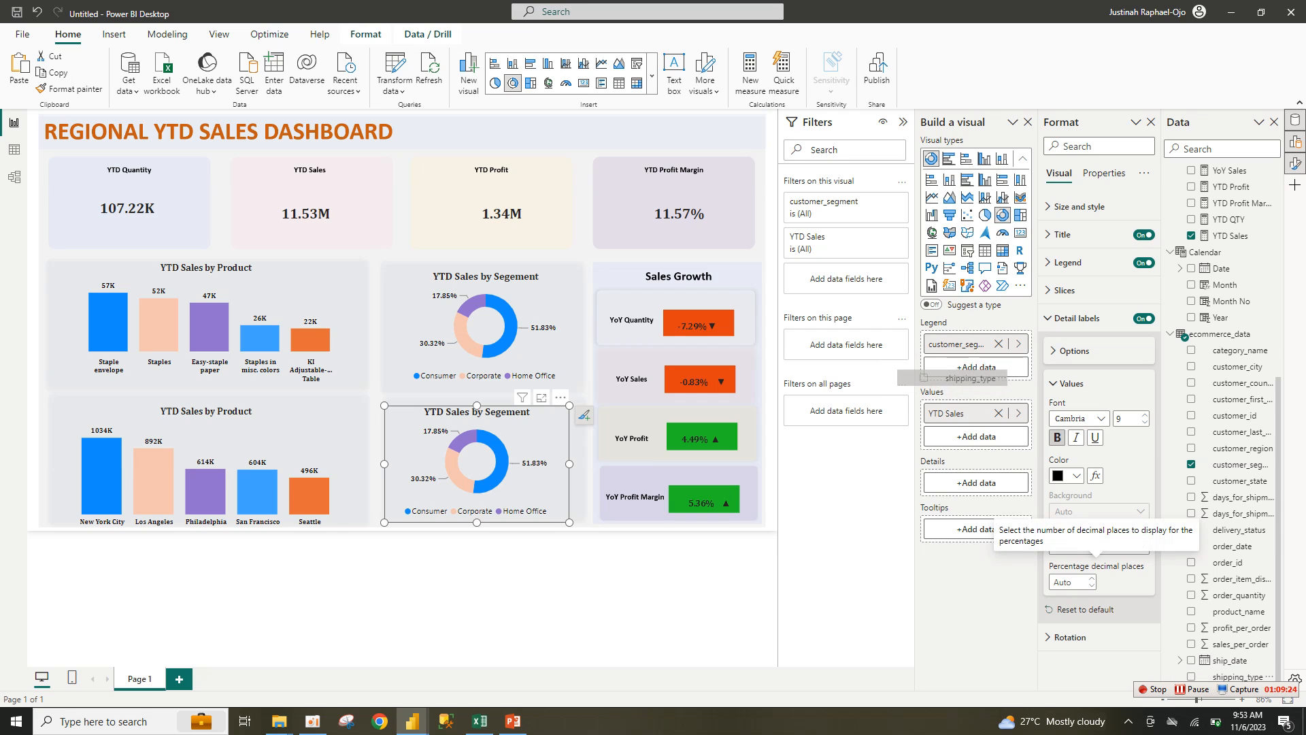
Step: Replace customer_segment with shipping_type as the copied donut's legend
drag(976, 358, 976, 367)
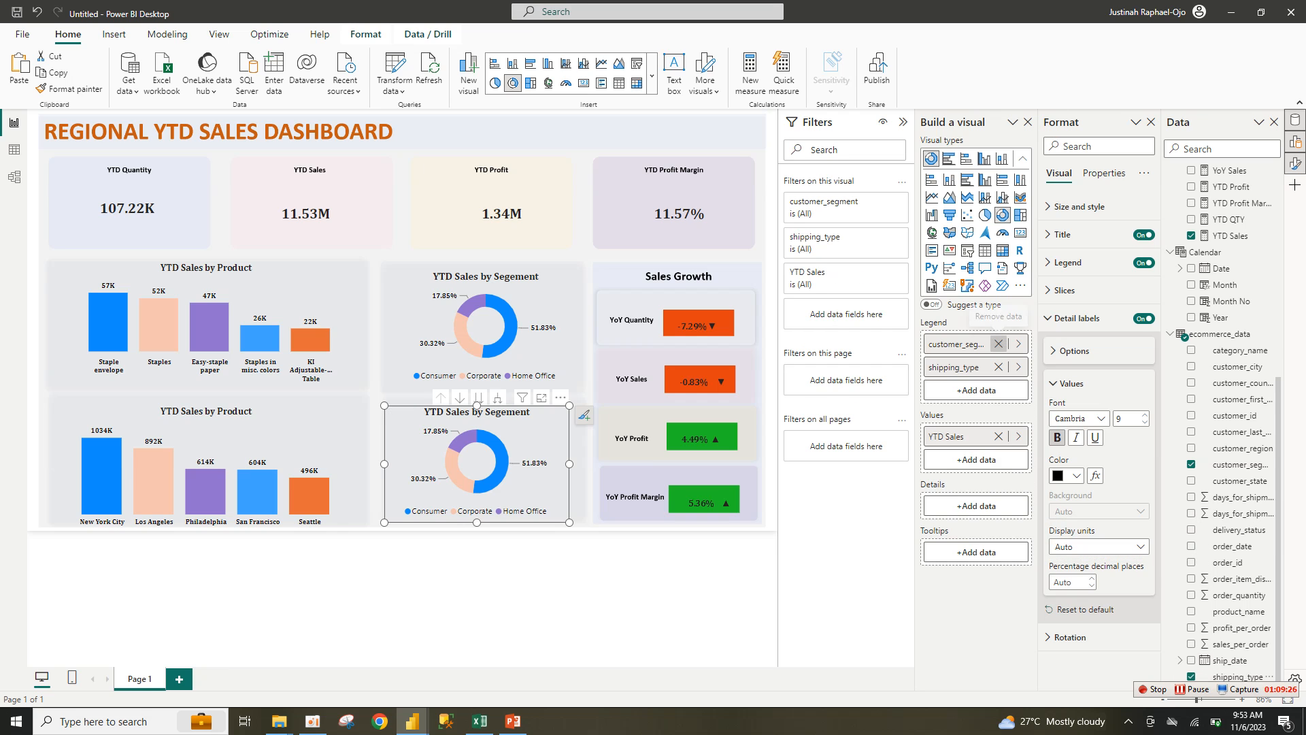
click(998, 343)
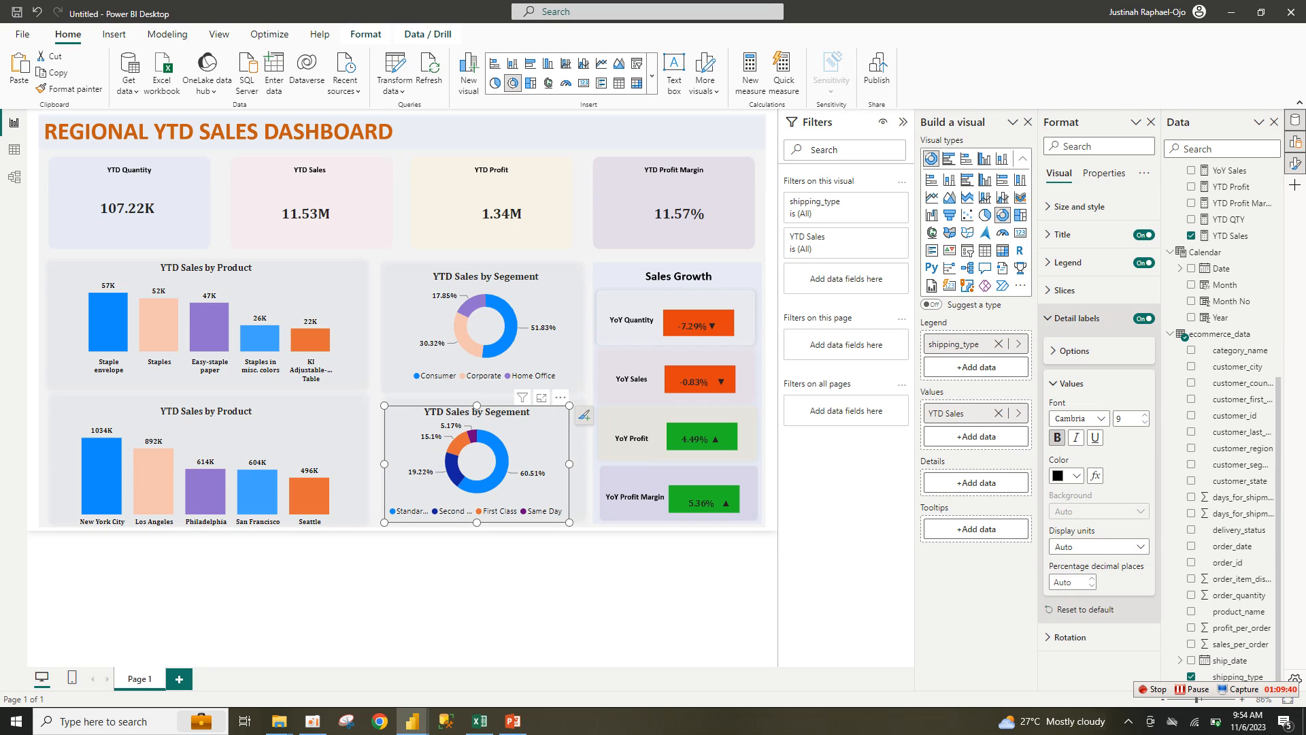
click(1076, 318)
Step: Colour the slices: Same Day lavender, First Class peach, Second Class dark blue
click(1065, 290)
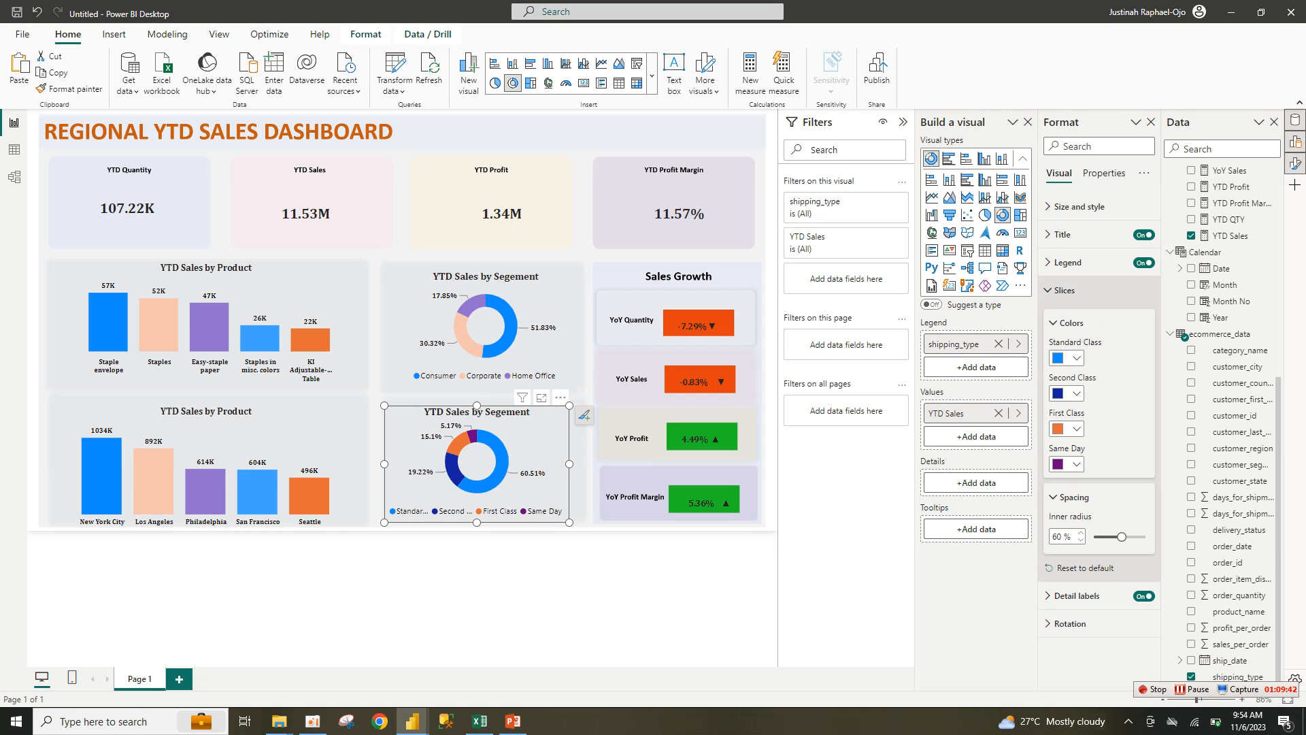
click(1067, 464)
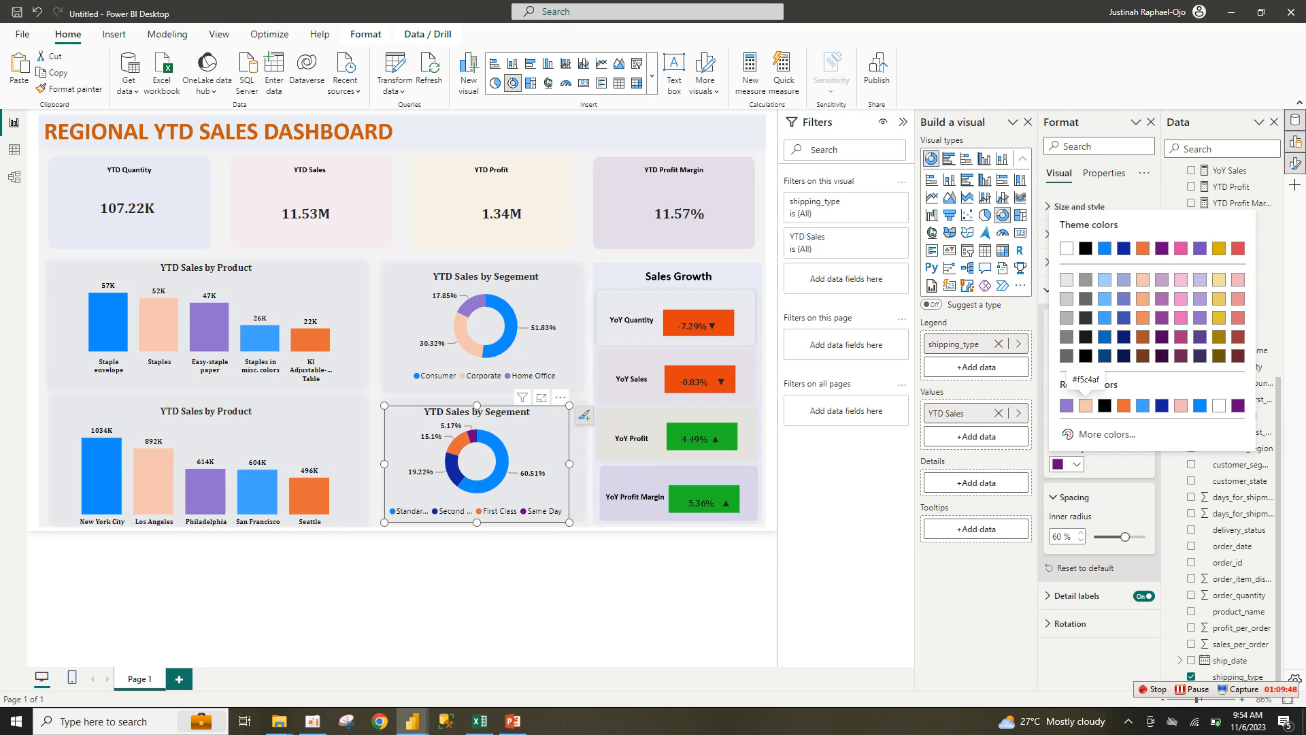
click(1067, 405)
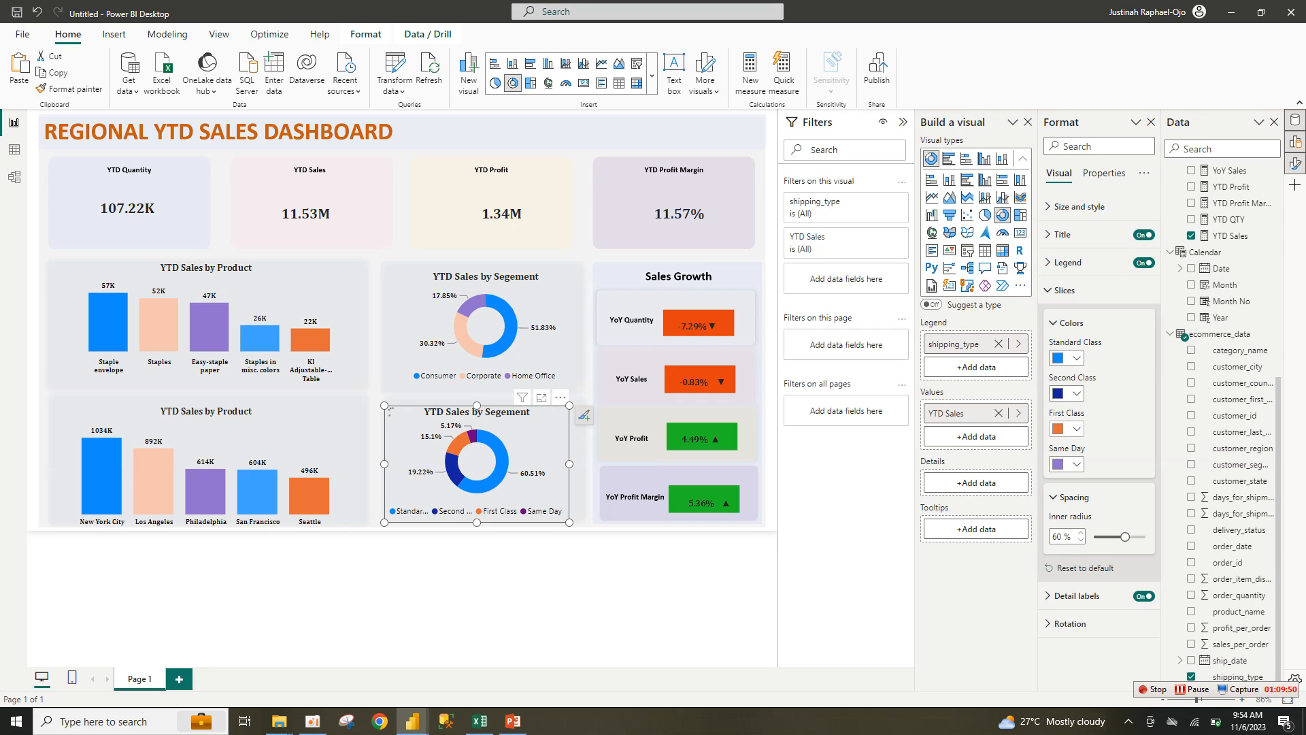
click(1067, 428)
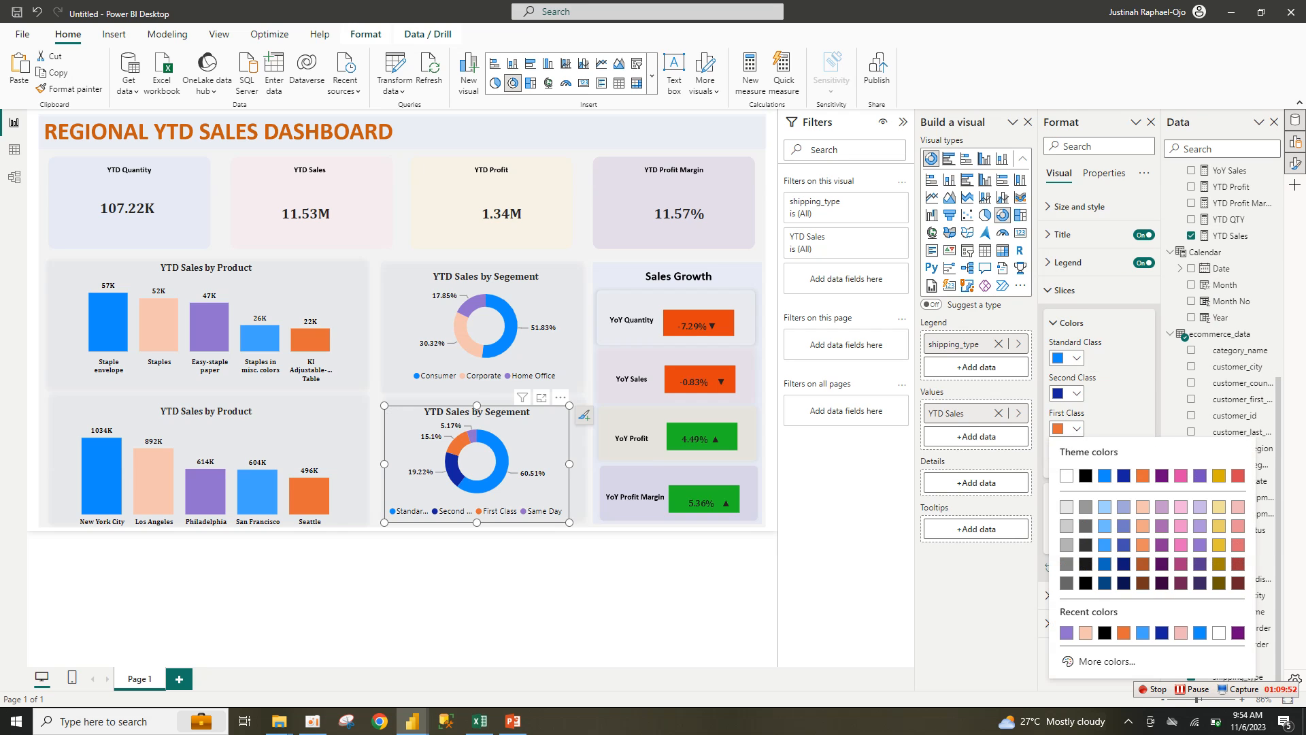
click(1086, 632)
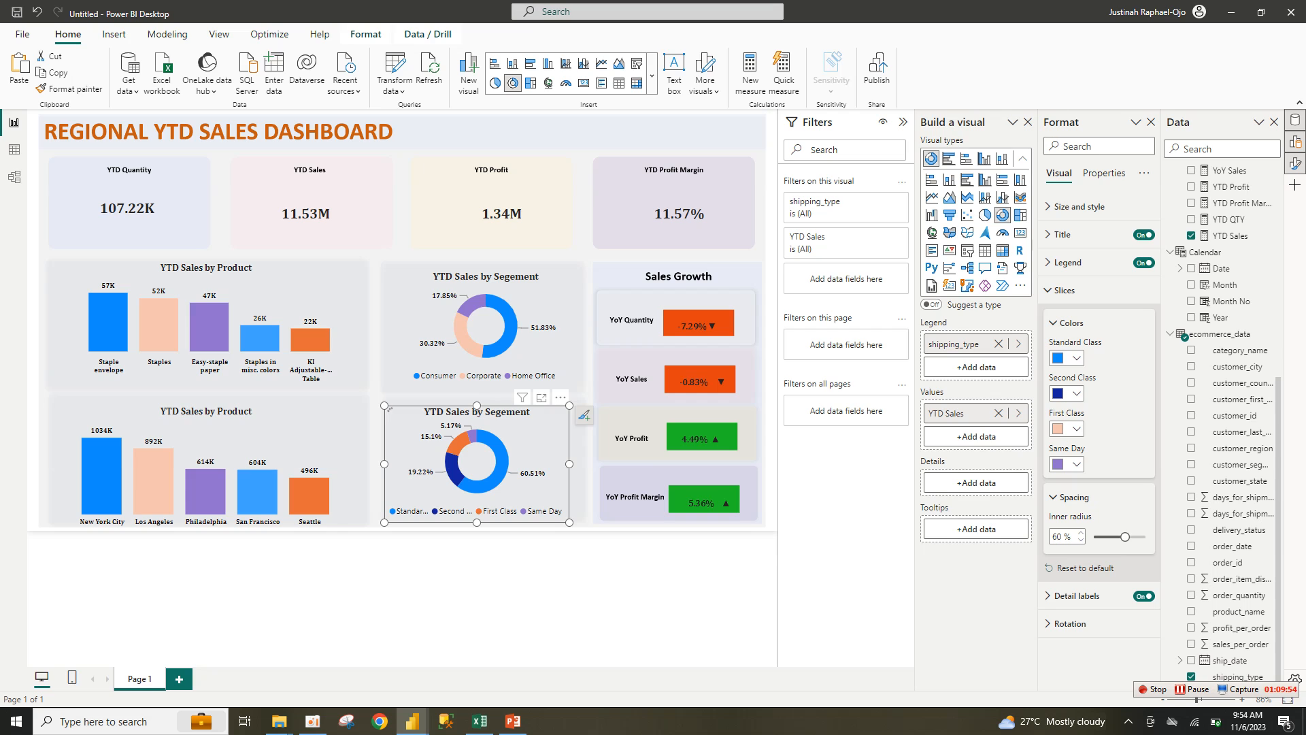
click(1067, 393)
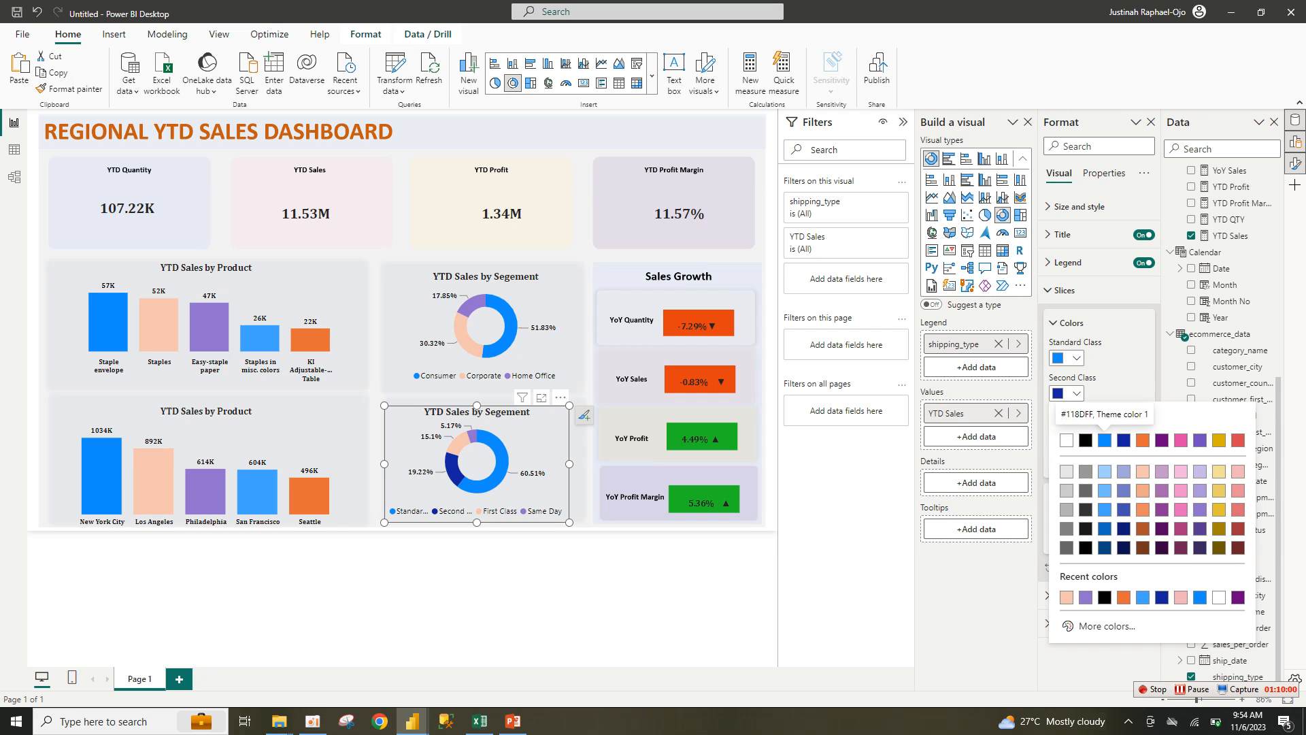
click(1105, 440)
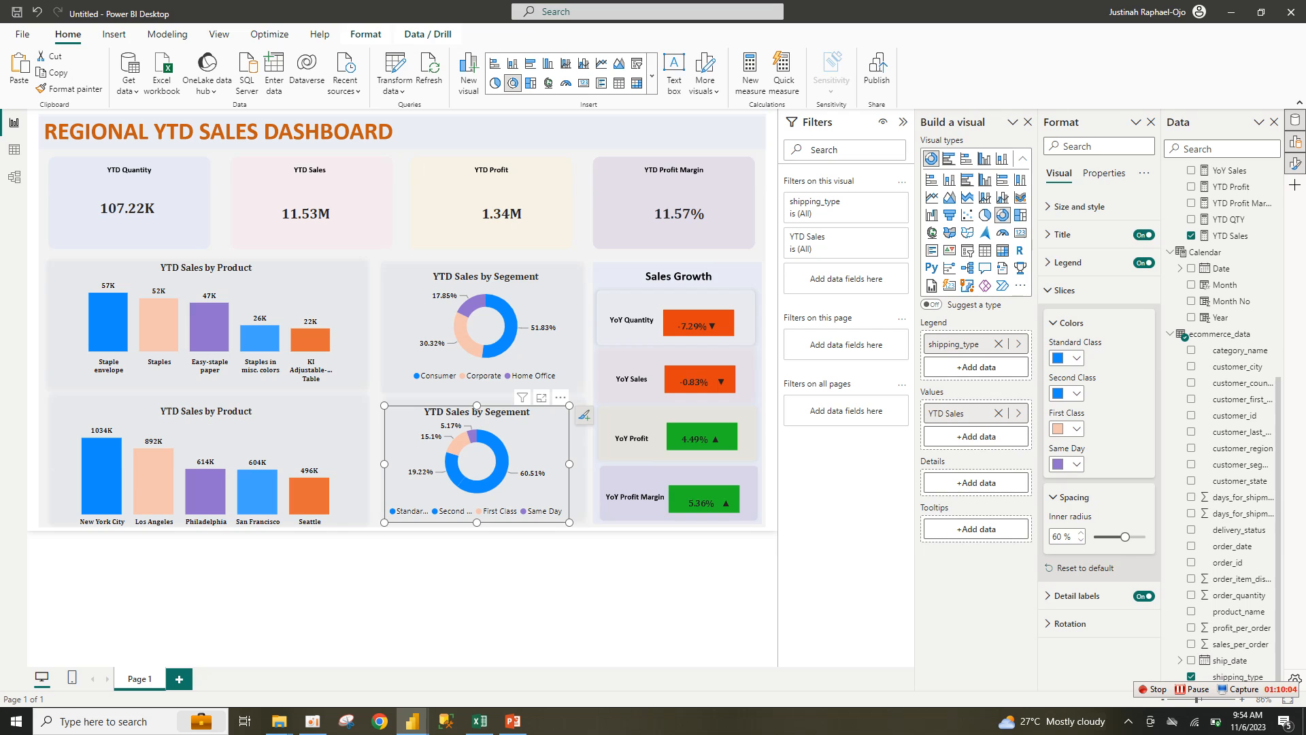
click(1066, 393)
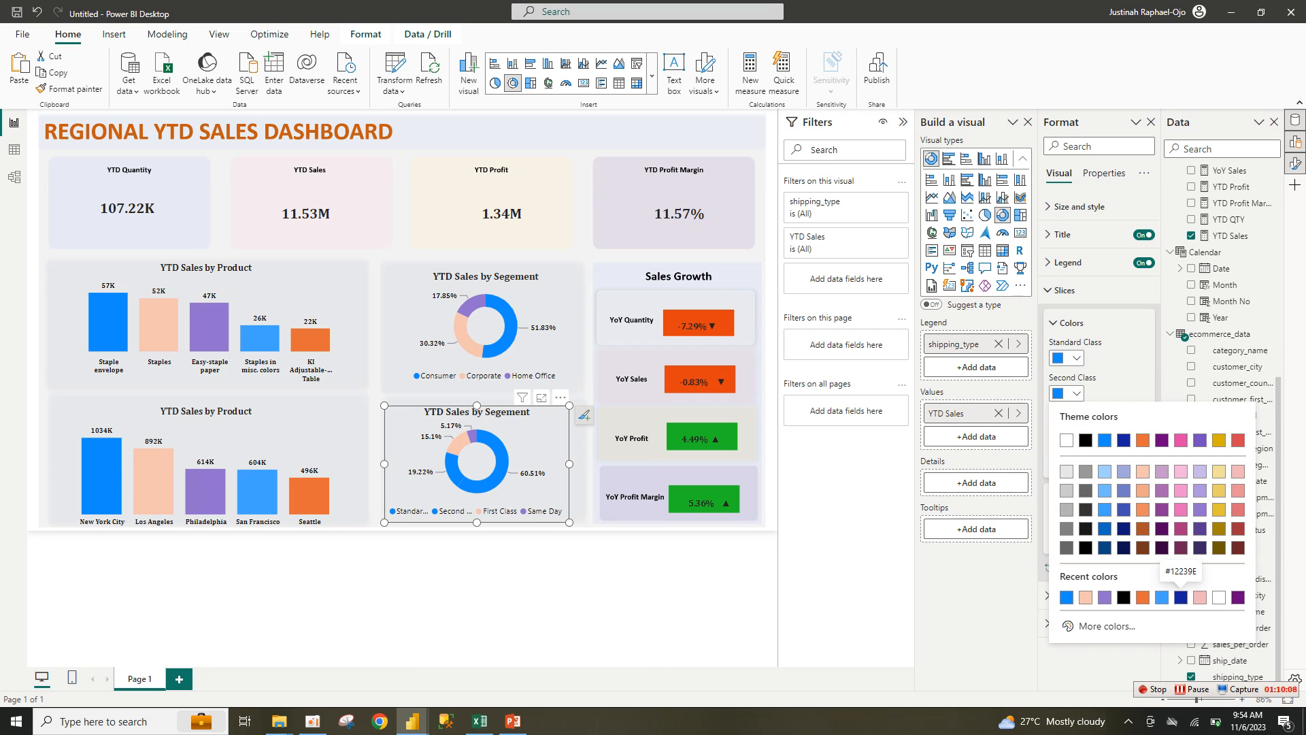
click(1180, 598)
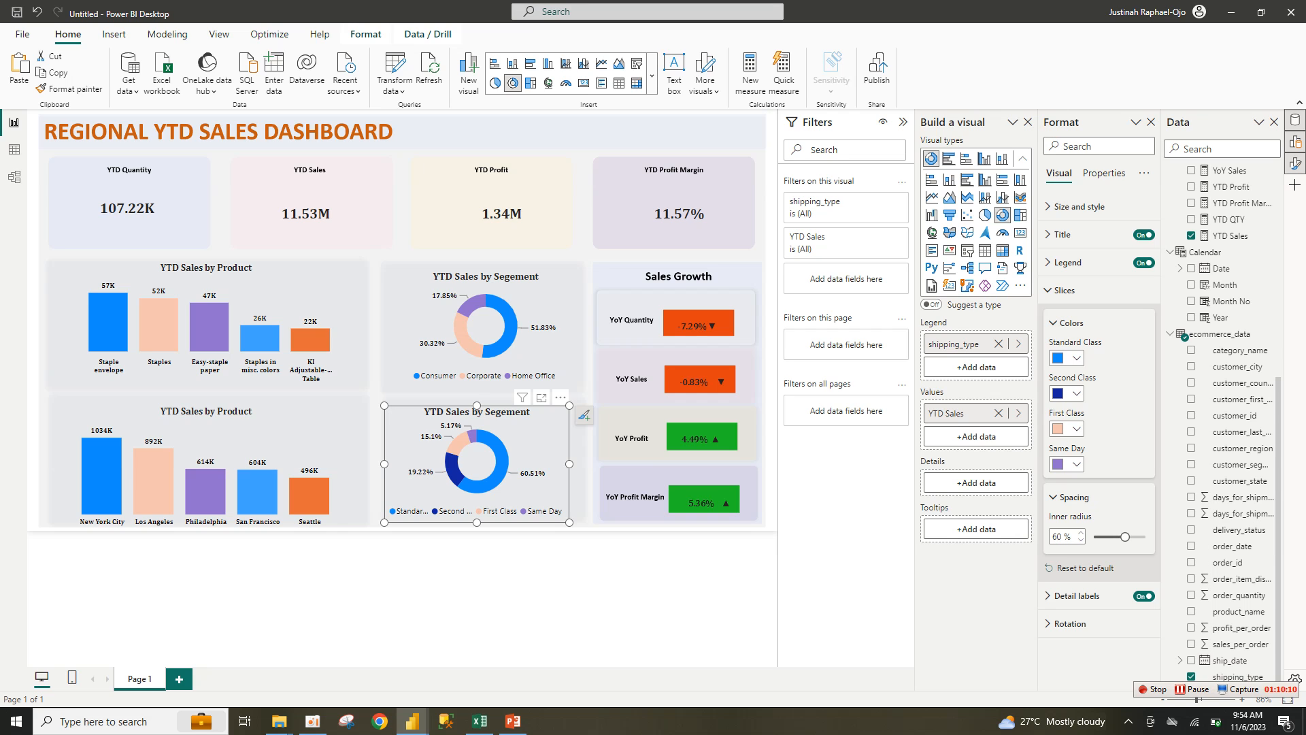
Step: Change the lower donut's title to 'YTD Sales by Shipping Type' and remove the YTD Sales by Month chart
click(558, 587)
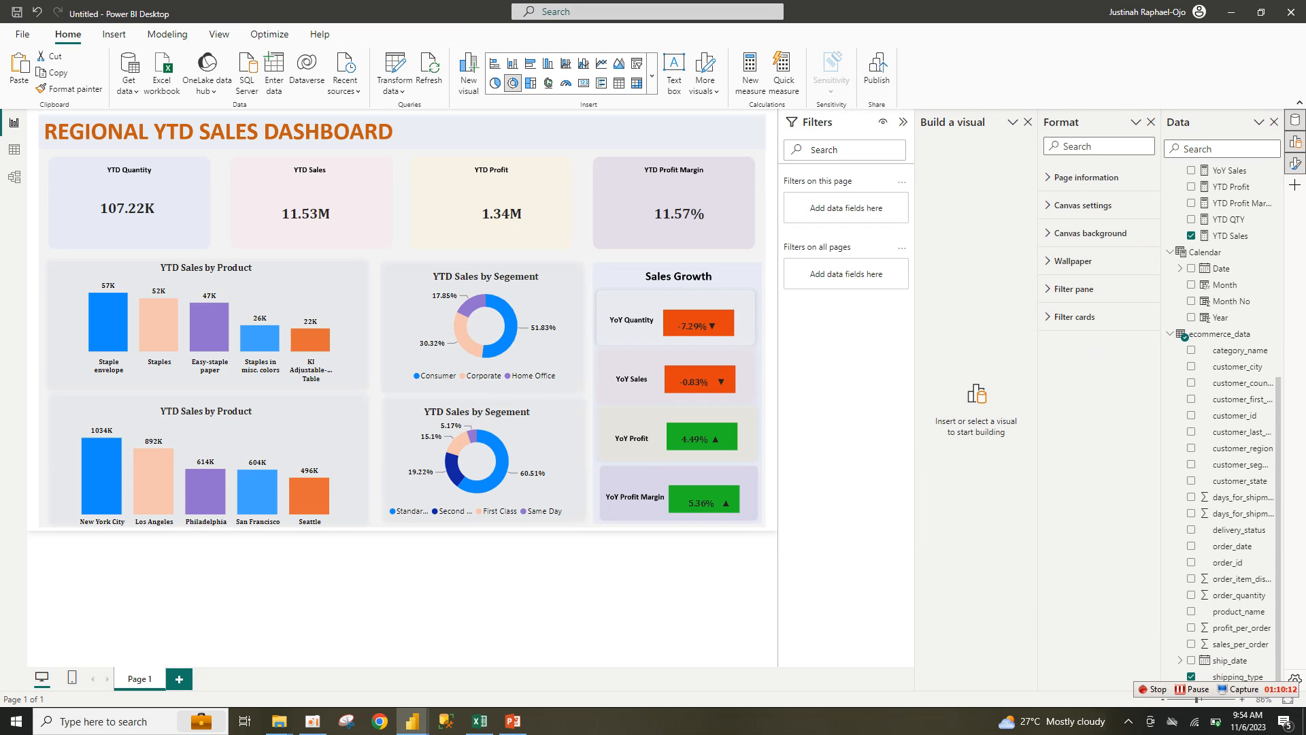
click(533, 450)
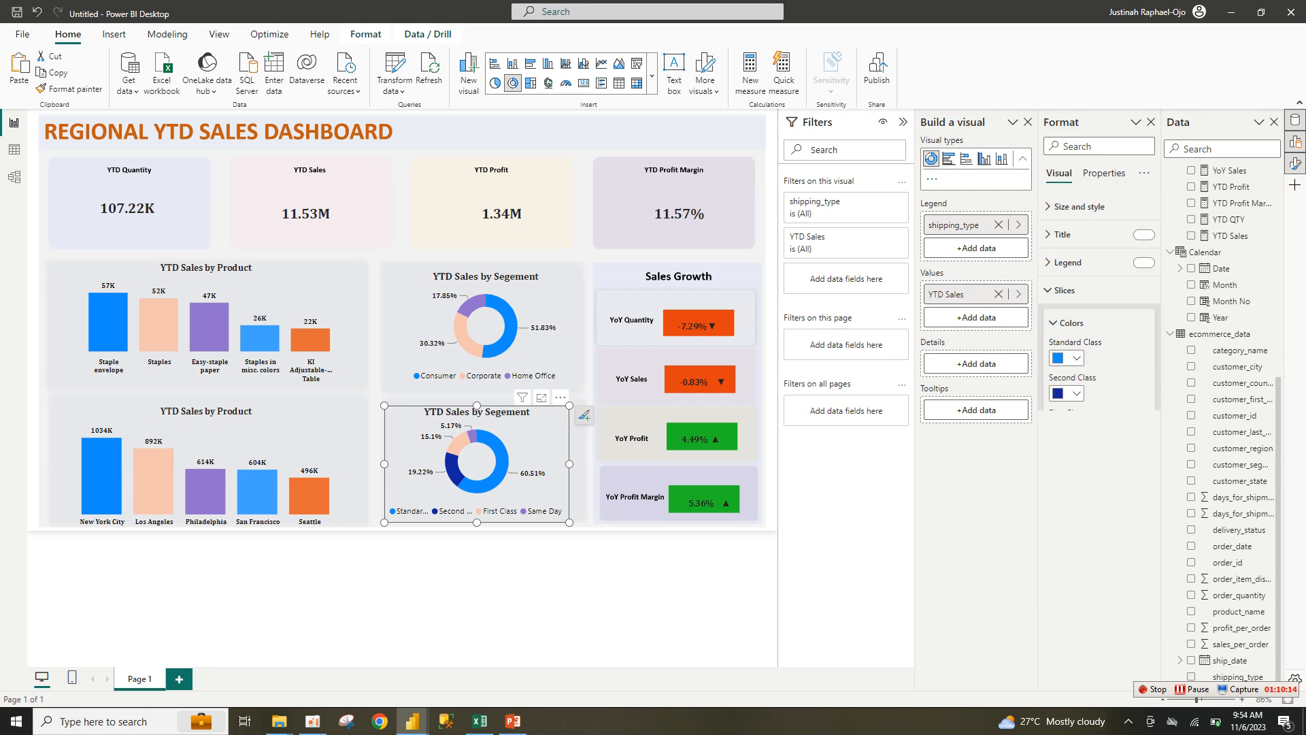
click(1062, 235)
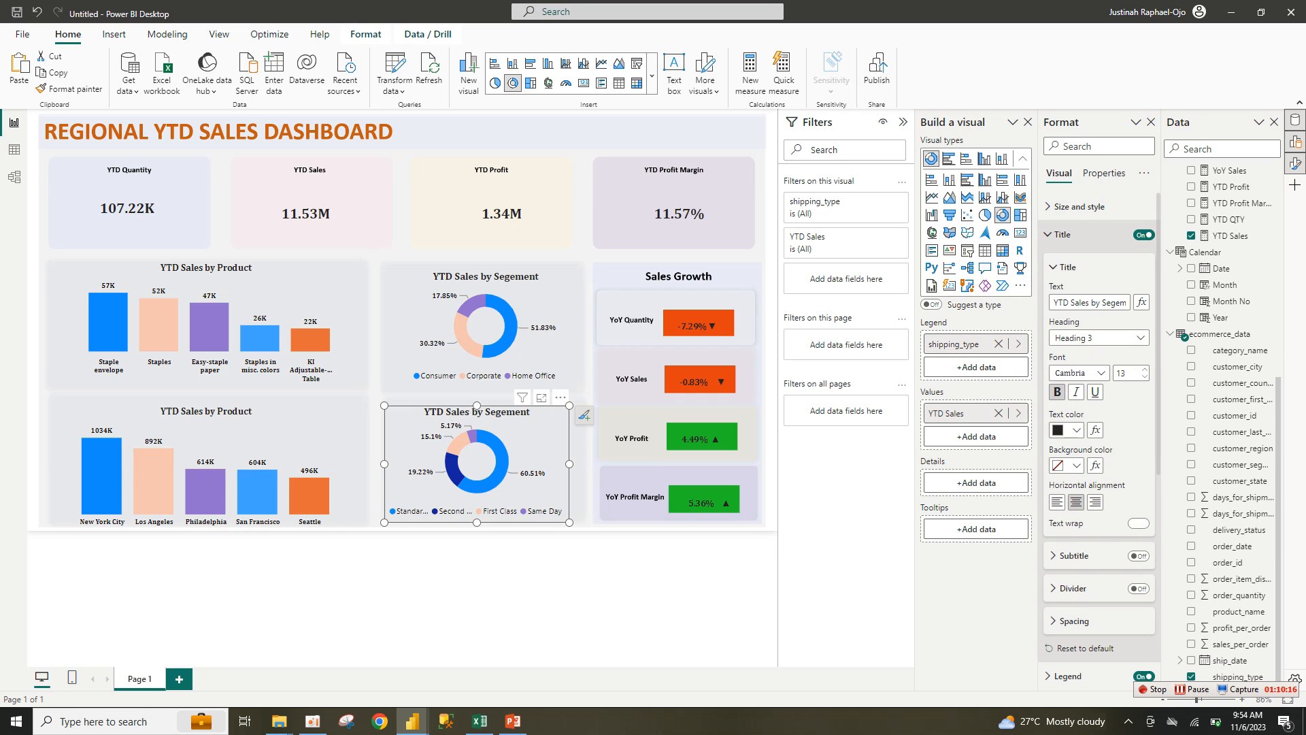
double_click(1112, 302)
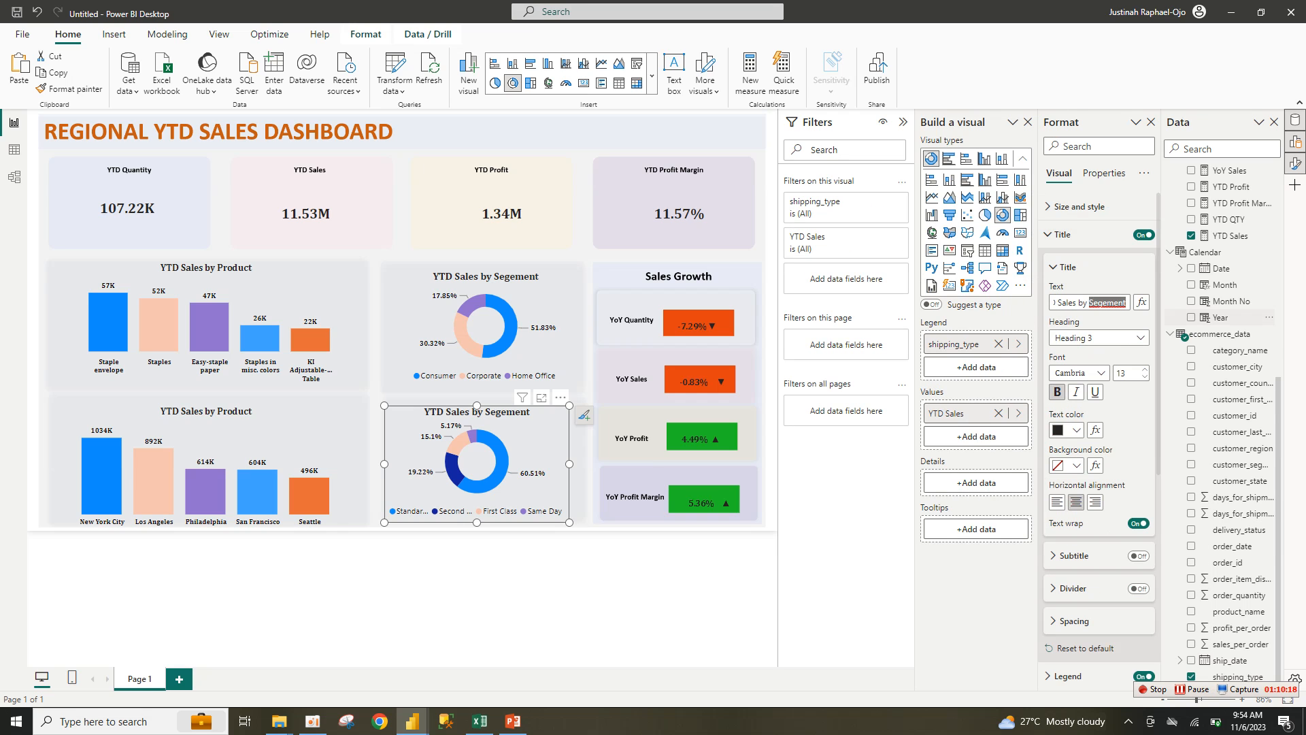
text(S)
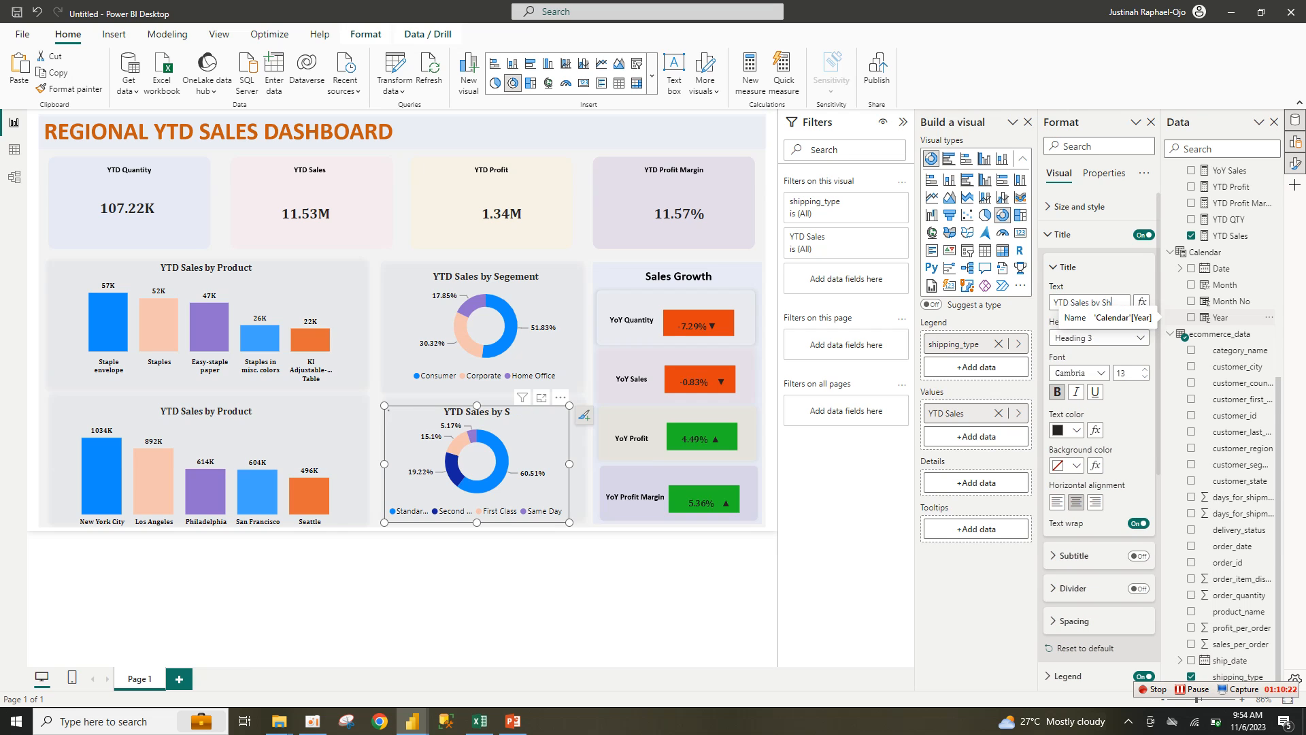
text(hip)
text(ping Type)
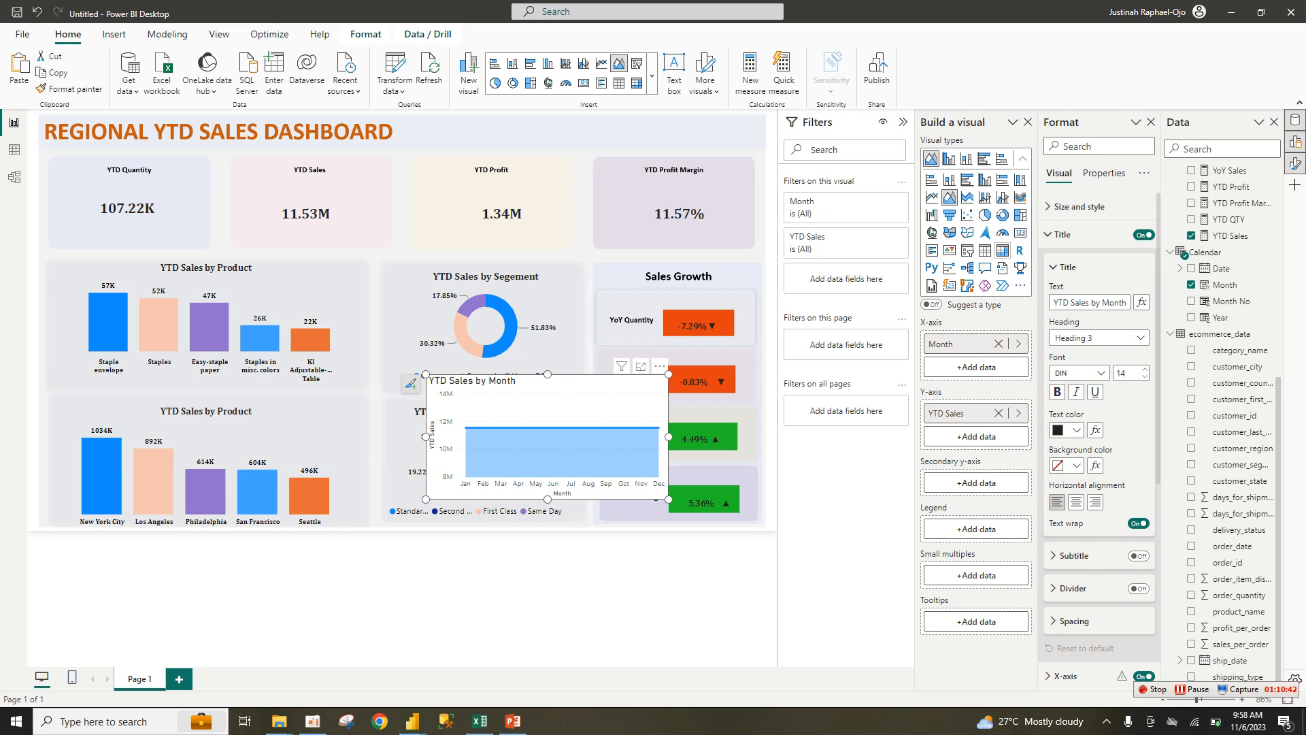
click(660, 366)
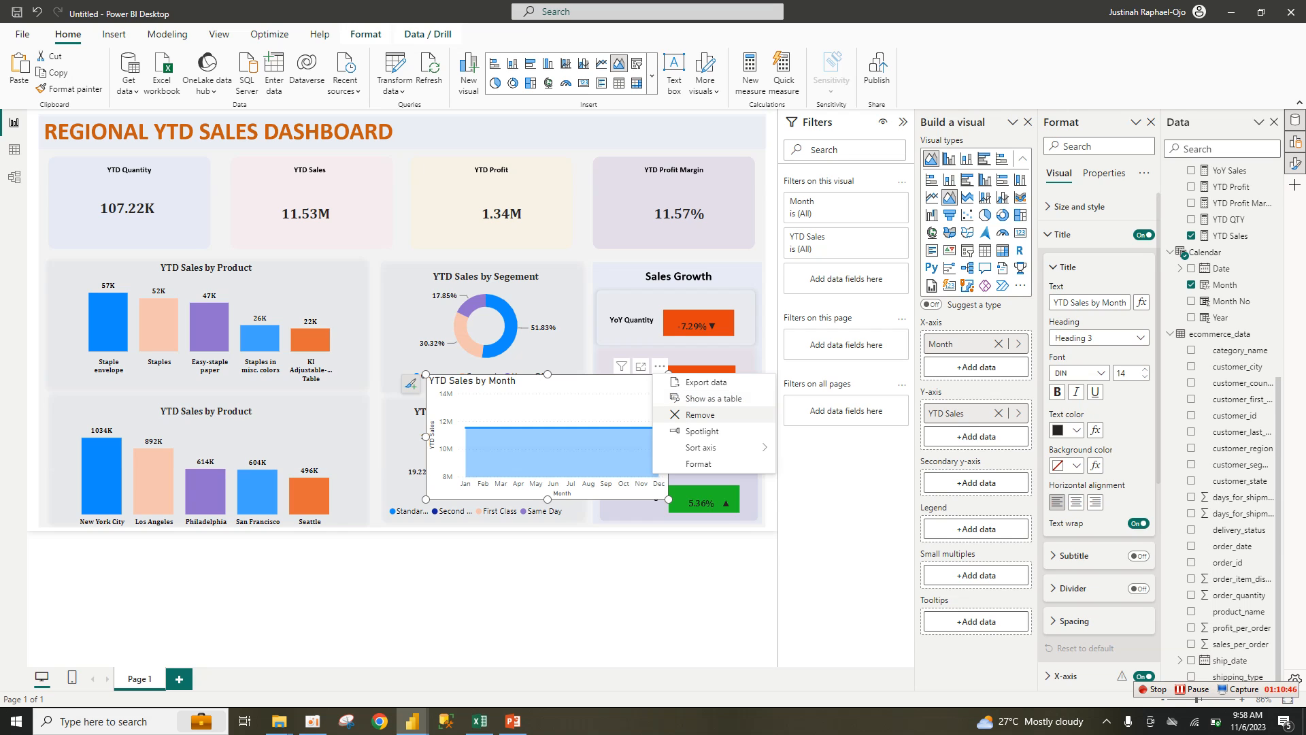
click(700, 414)
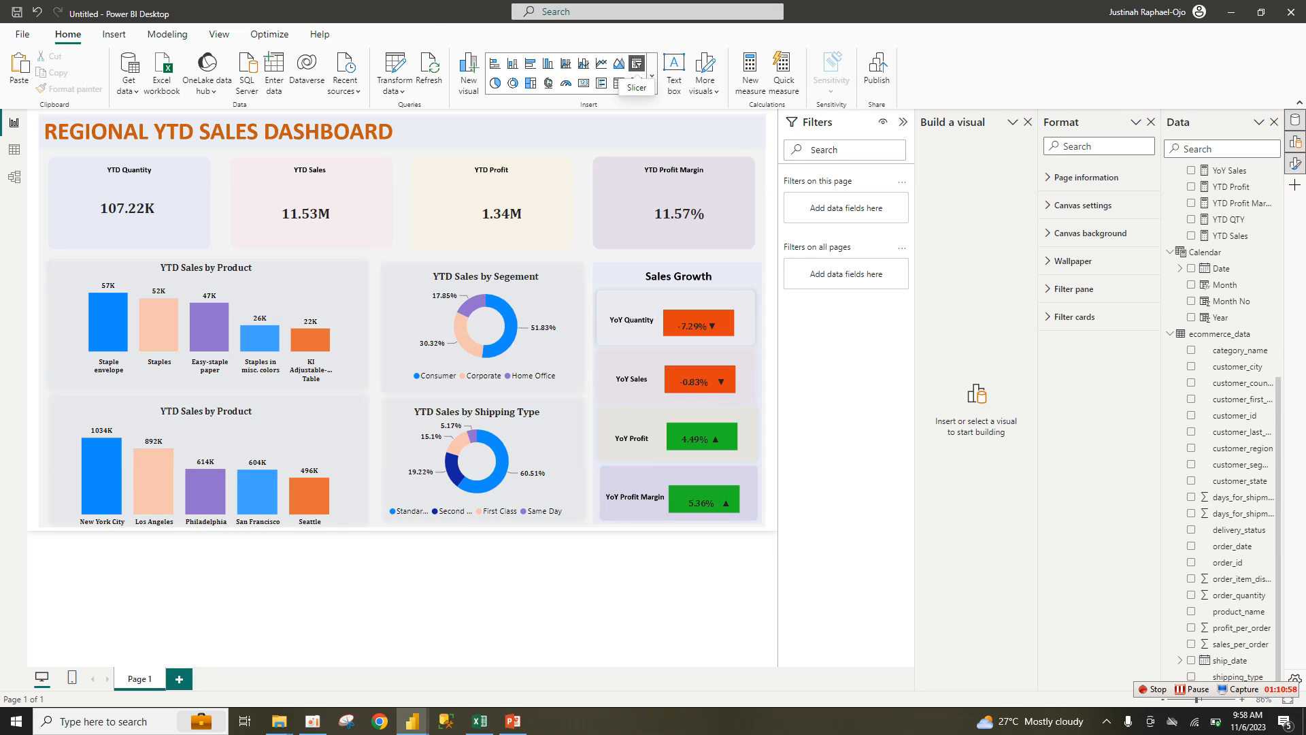
Step: Add a slicer of customer_region values near the dashboard title, sized to show all four regions
click(636, 63)
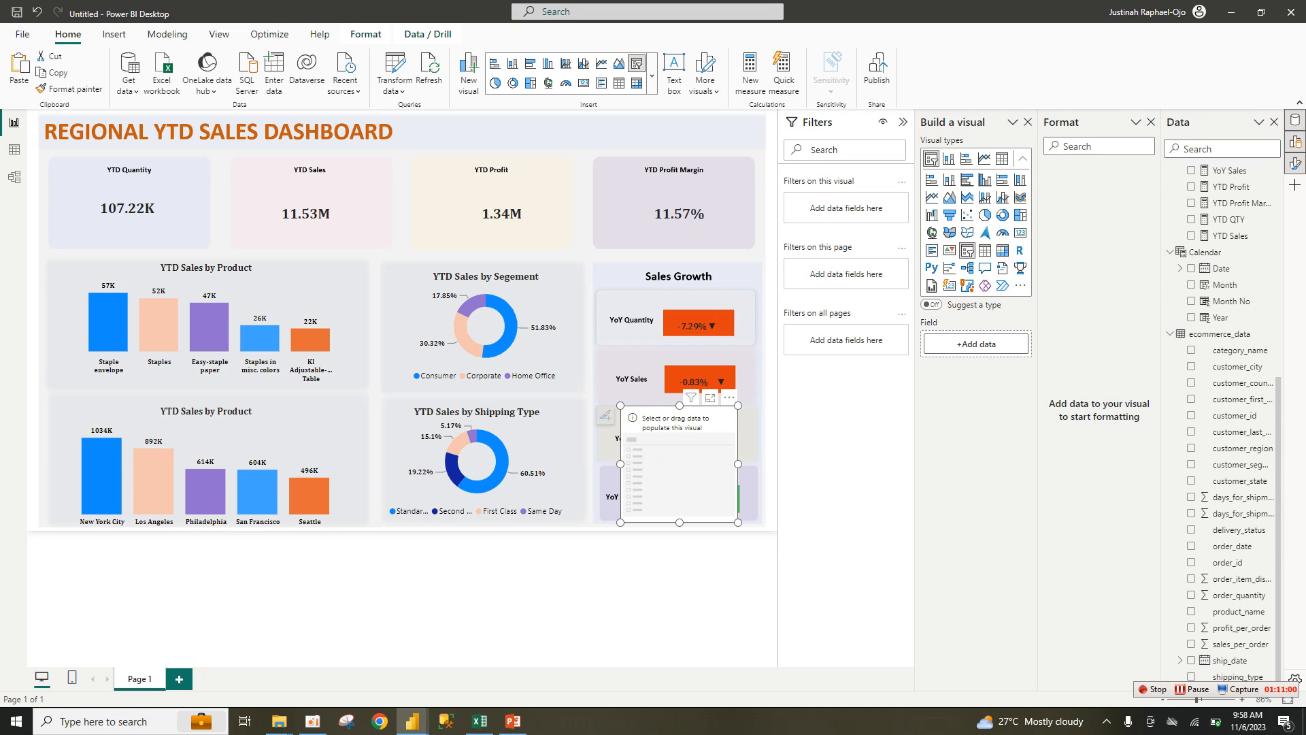
drag(738, 522, 759, 464)
drag(687, 436, 460, 139)
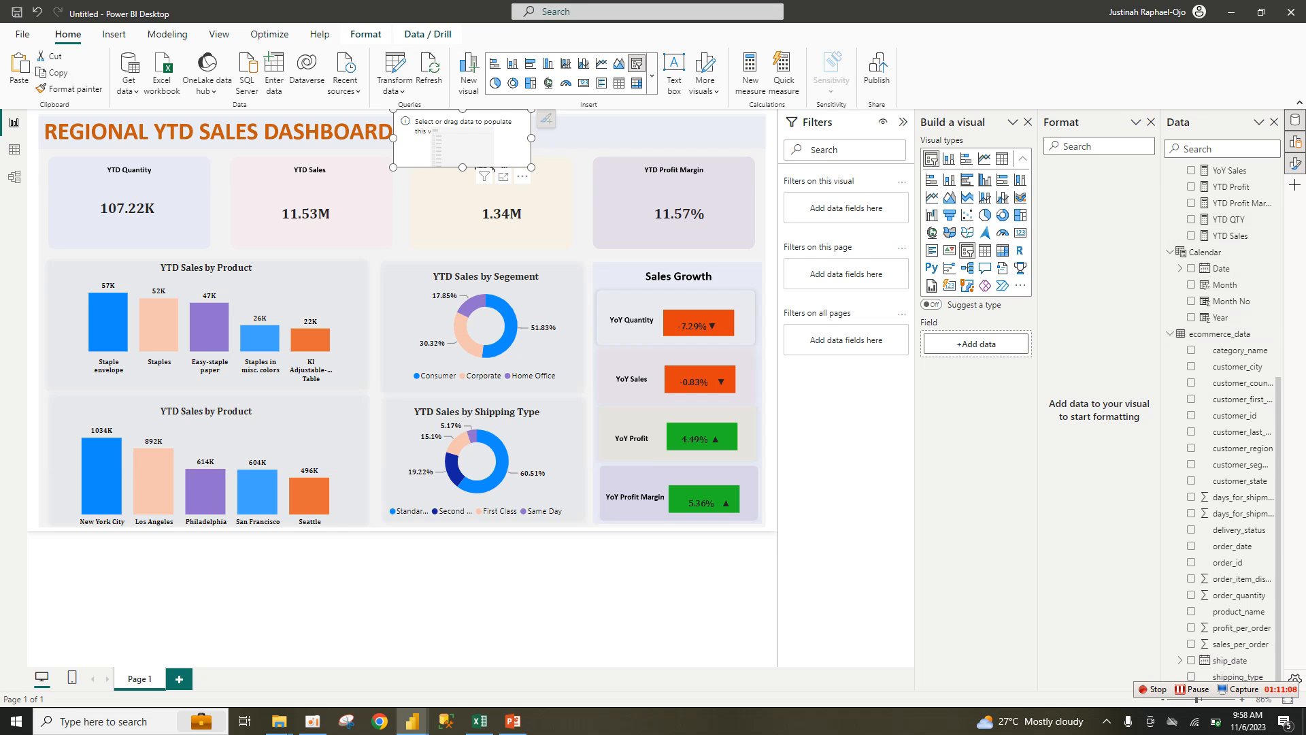
scroll(1224, 422, up, 6)
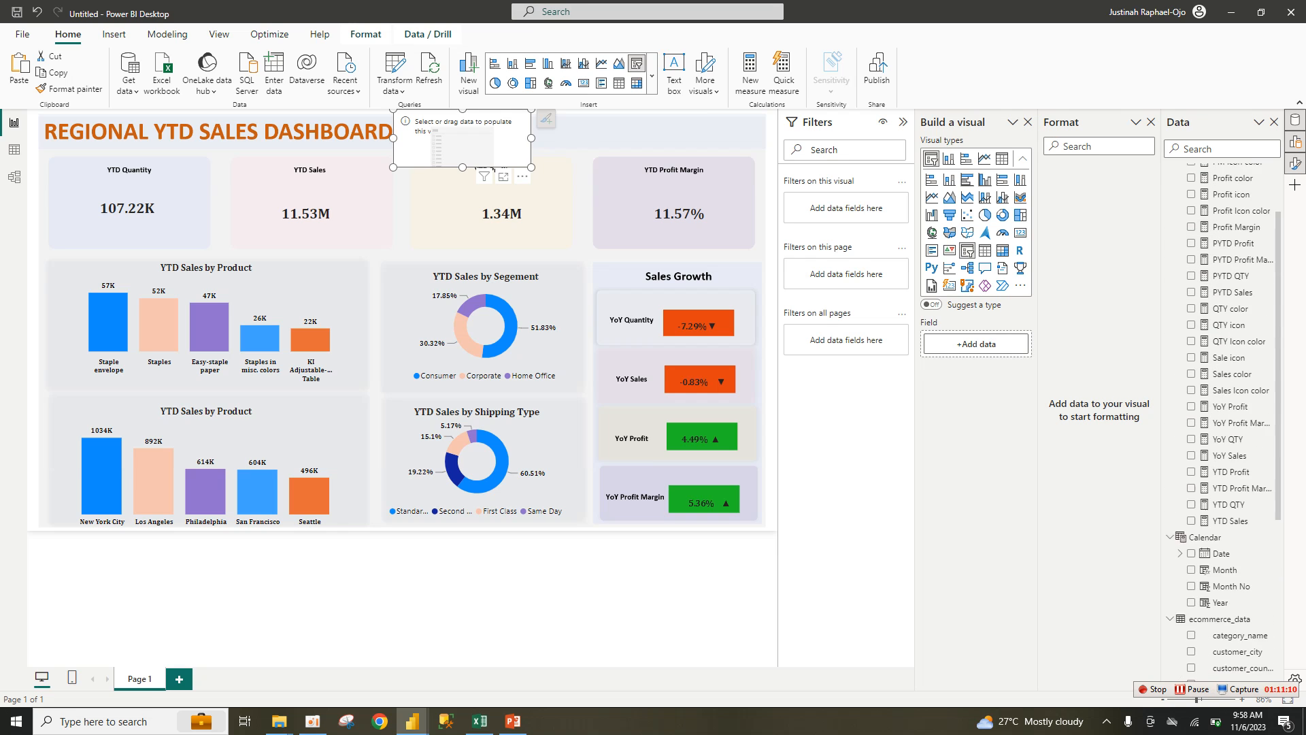
scroll(1224, 422, down, 5)
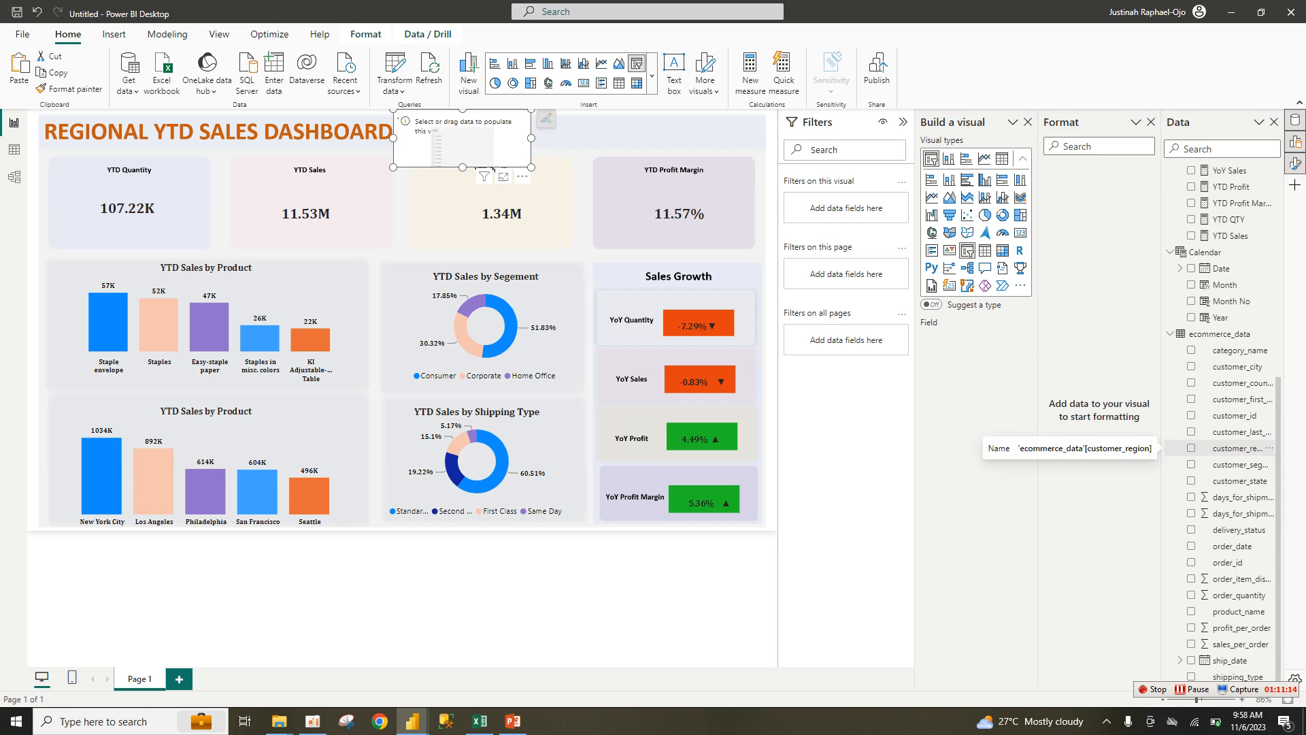
click(1190, 448)
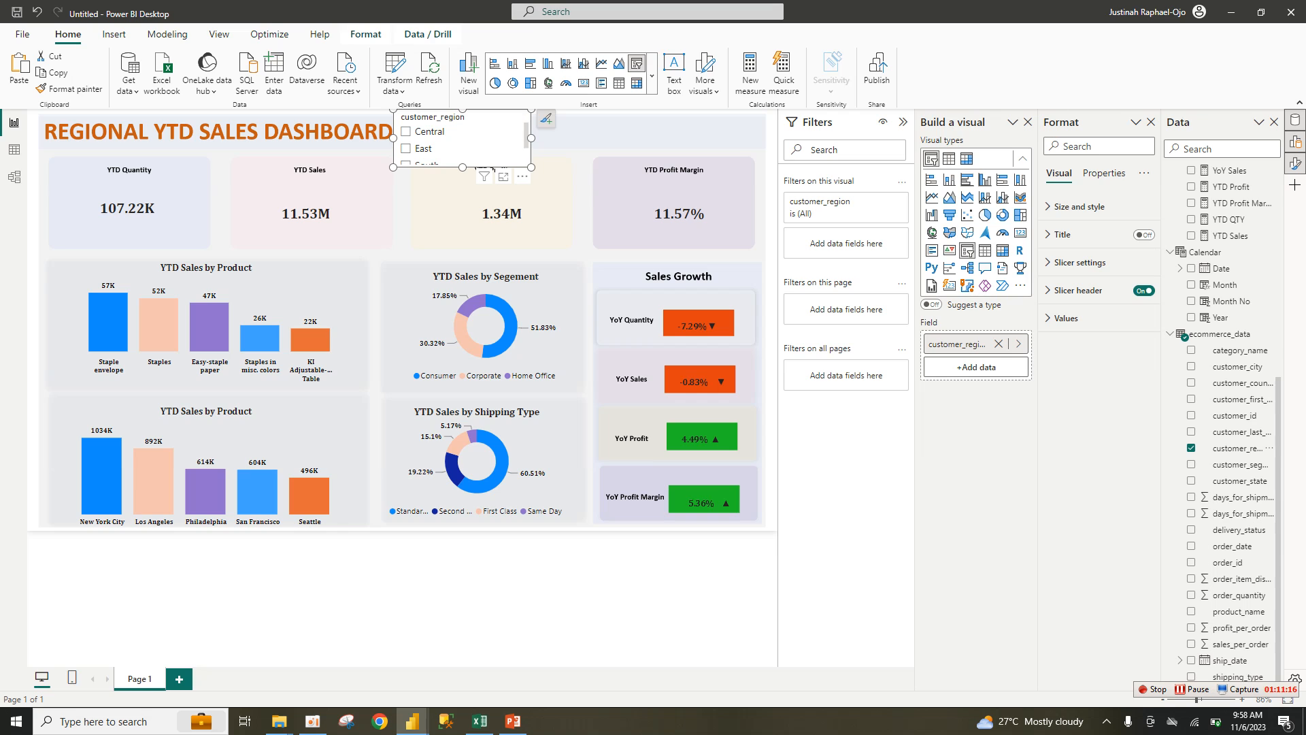
drag(531, 168, 633, 205)
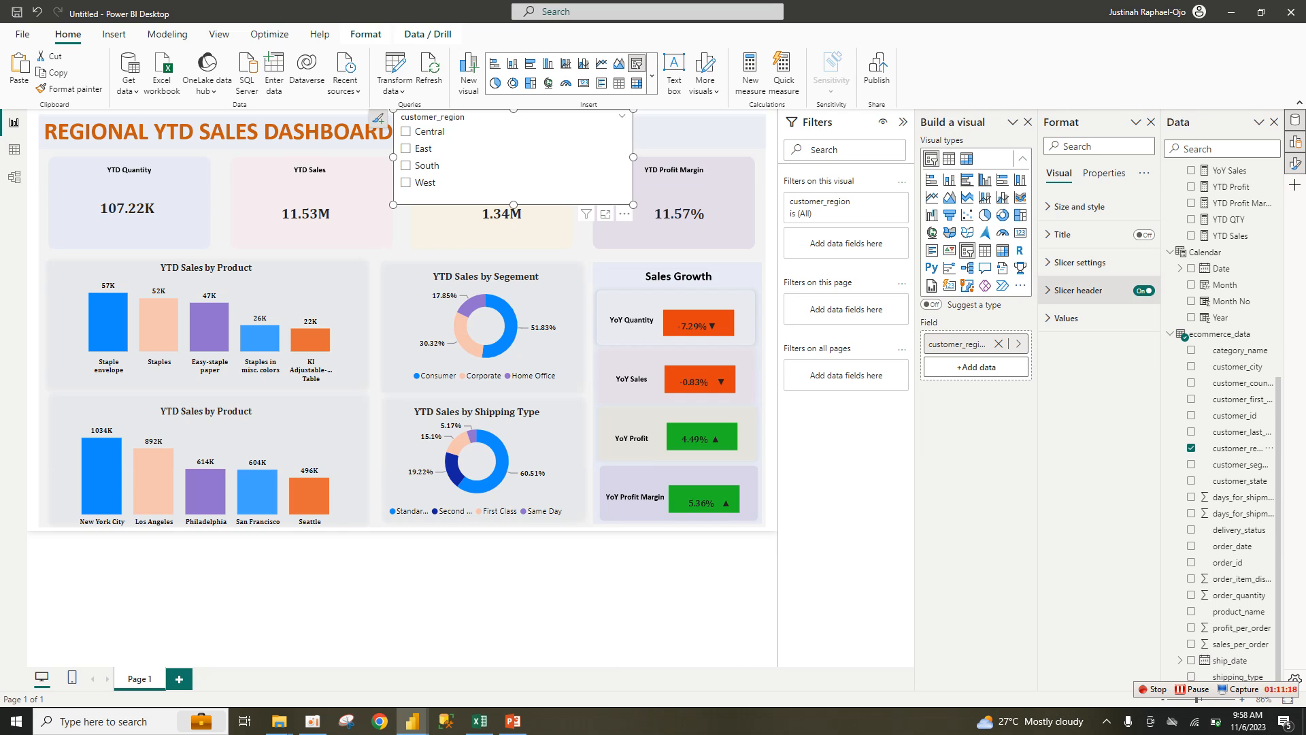
Step: Hide the slicer header, switch its style to Tile, and turn the background Off
click(1079, 290)
click(1143, 291)
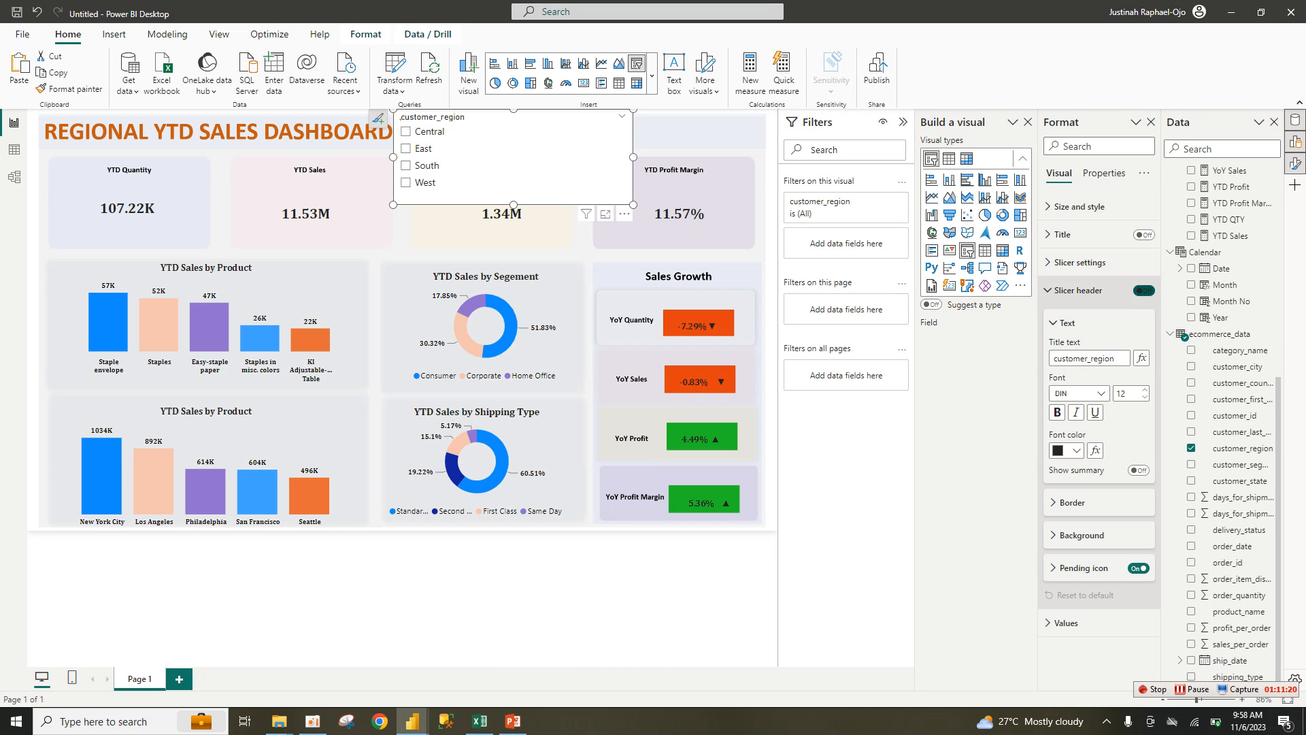
click(1080, 262)
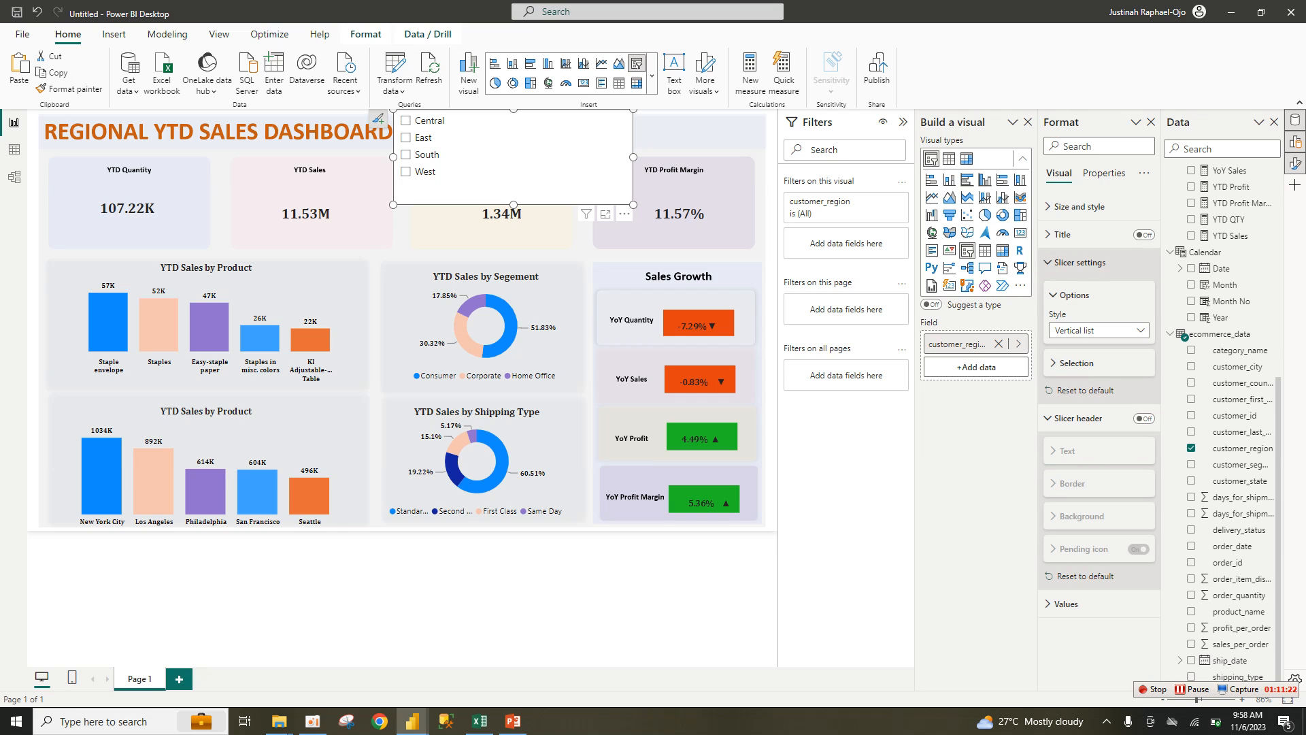
click(1099, 331)
click(1088, 364)
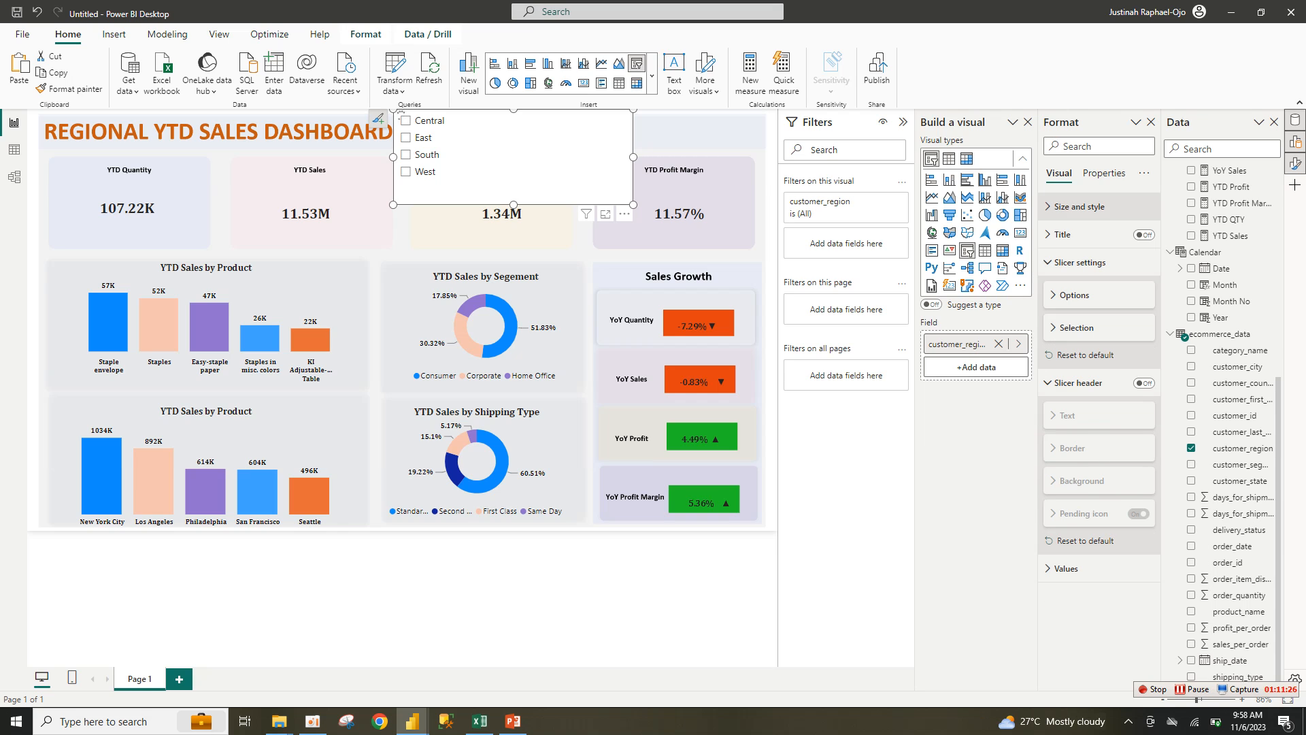
click(1138, 465)
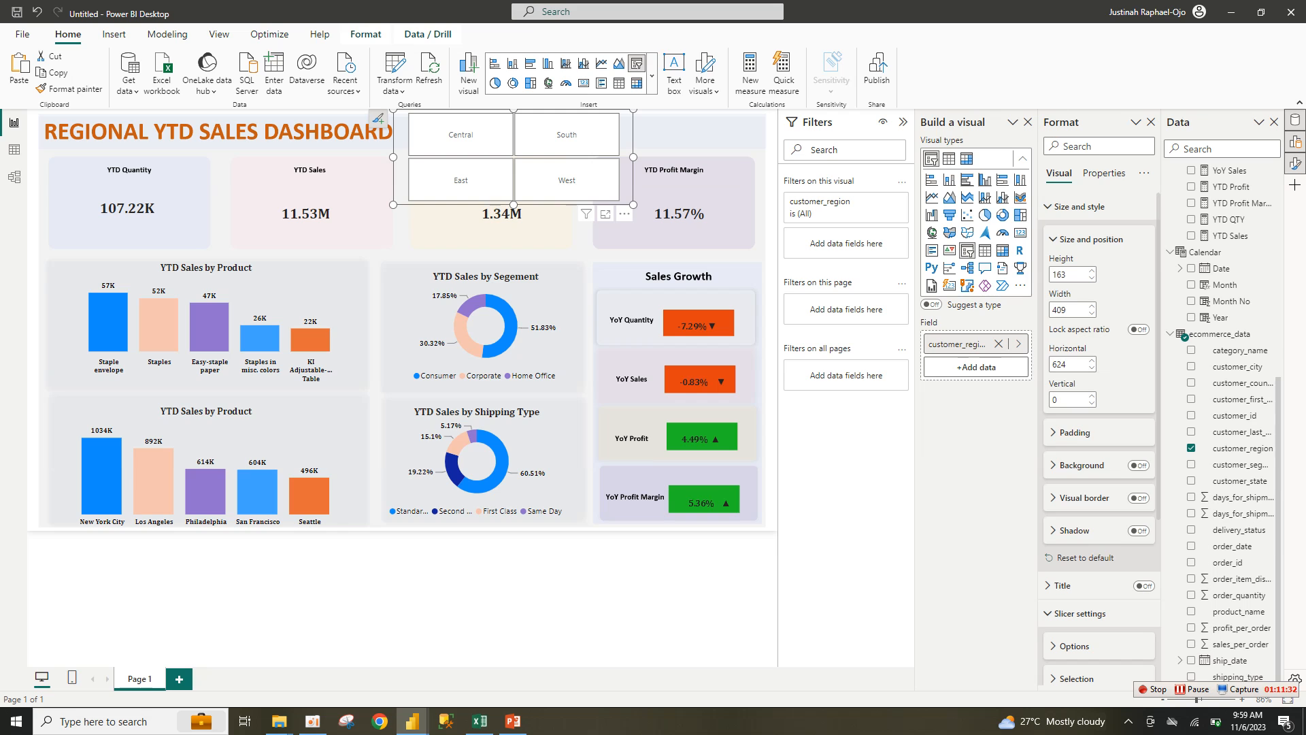
Step: Reshape the slicer into one row of four tiles and make the region labels purple
drag(633, 205, 776, 154)
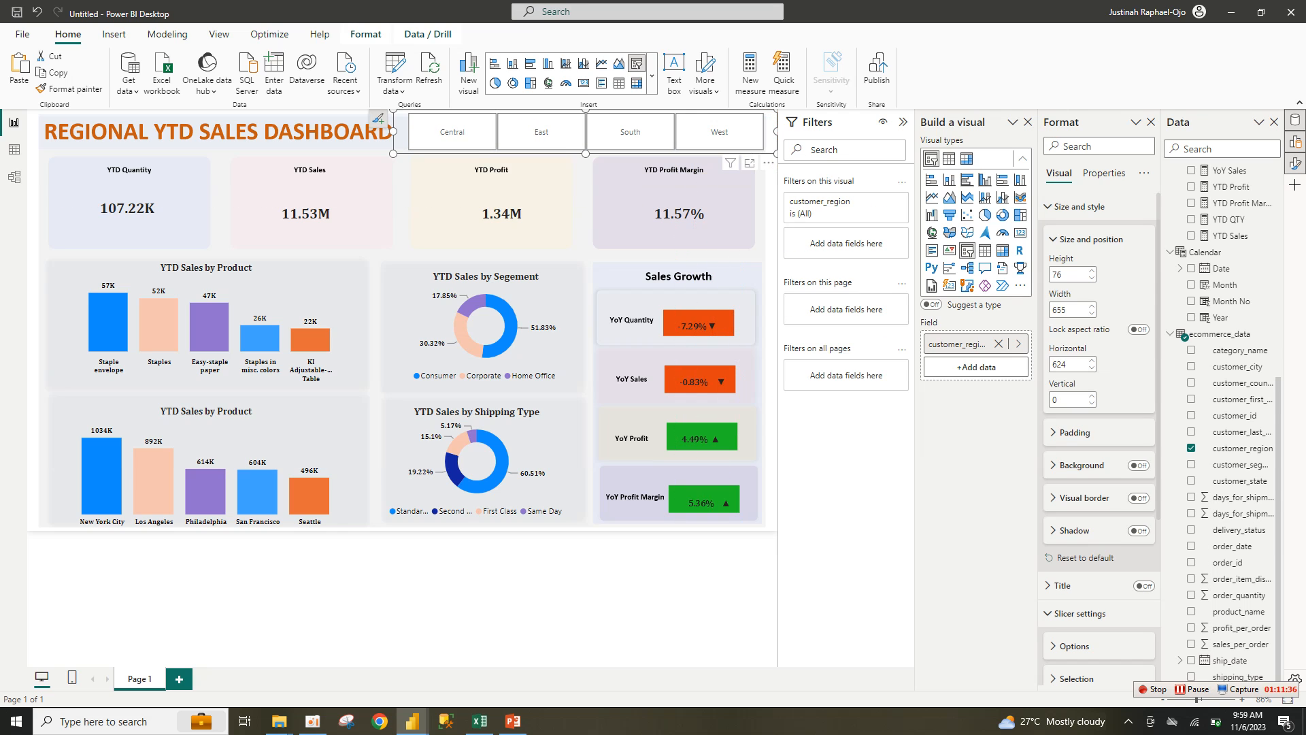
click(1054, 240)
click(1080, 206)
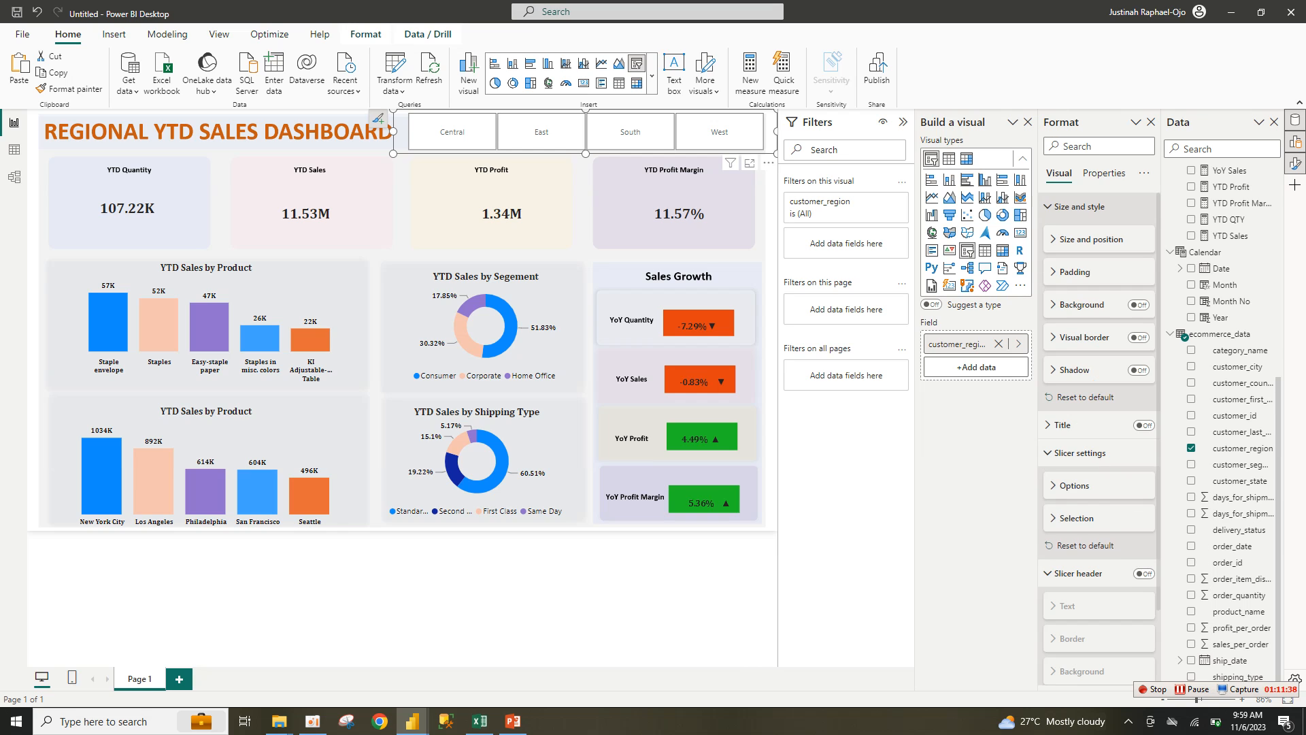
click(1081, 262)
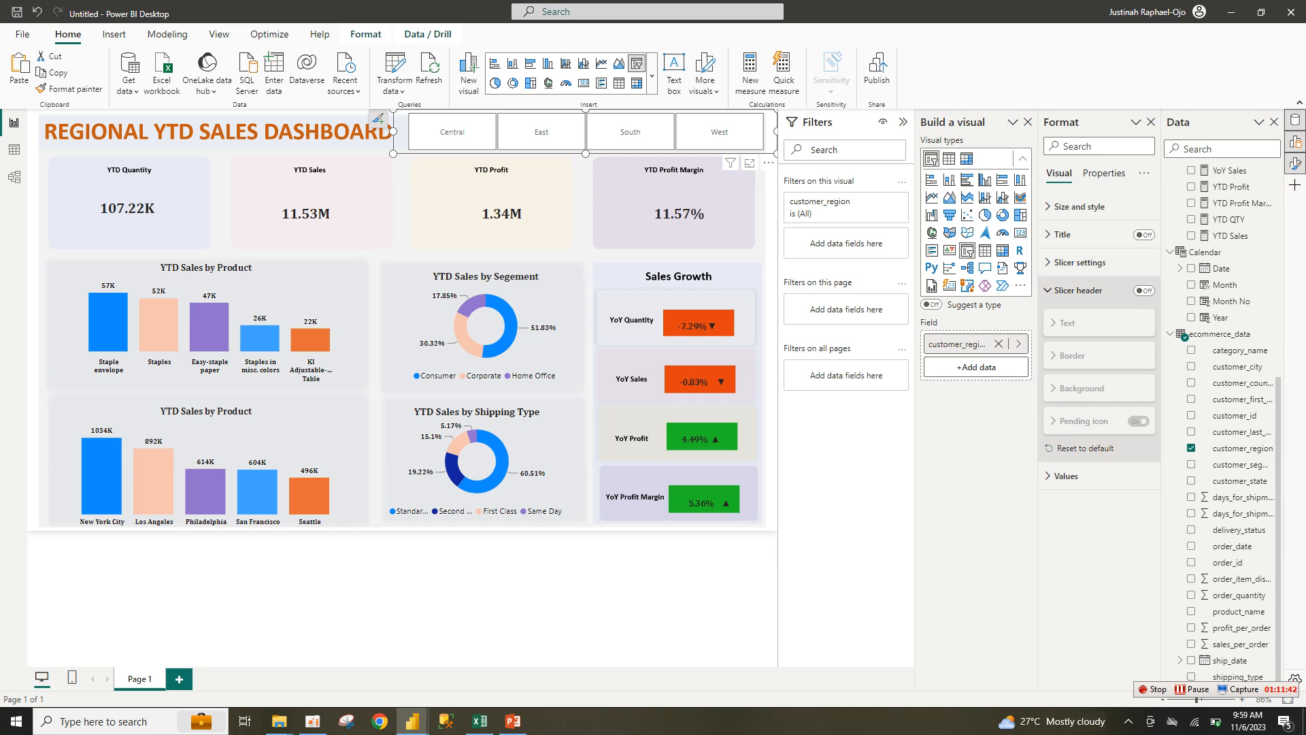
click(1079, 289)
click(1065, 318)
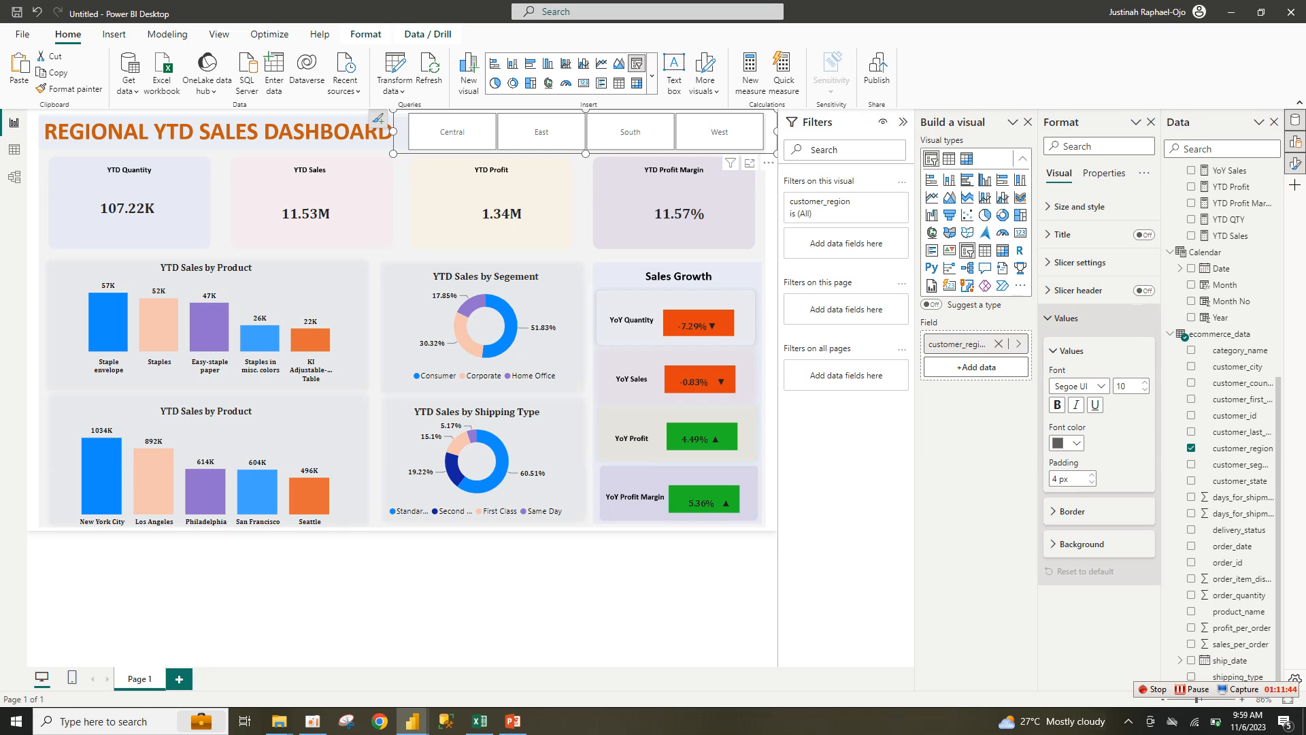
click(1066, 318)
click(1066, 318)
click(1066, 442)
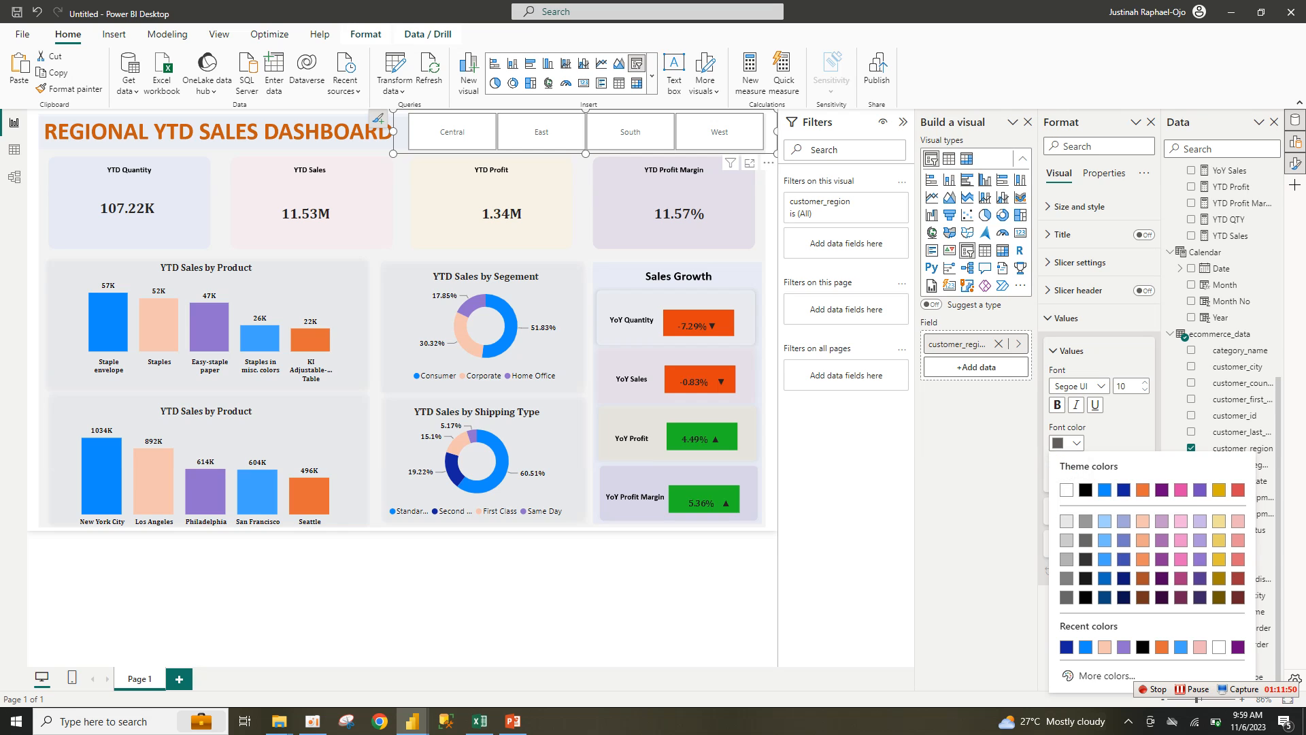
click(1200, 490)
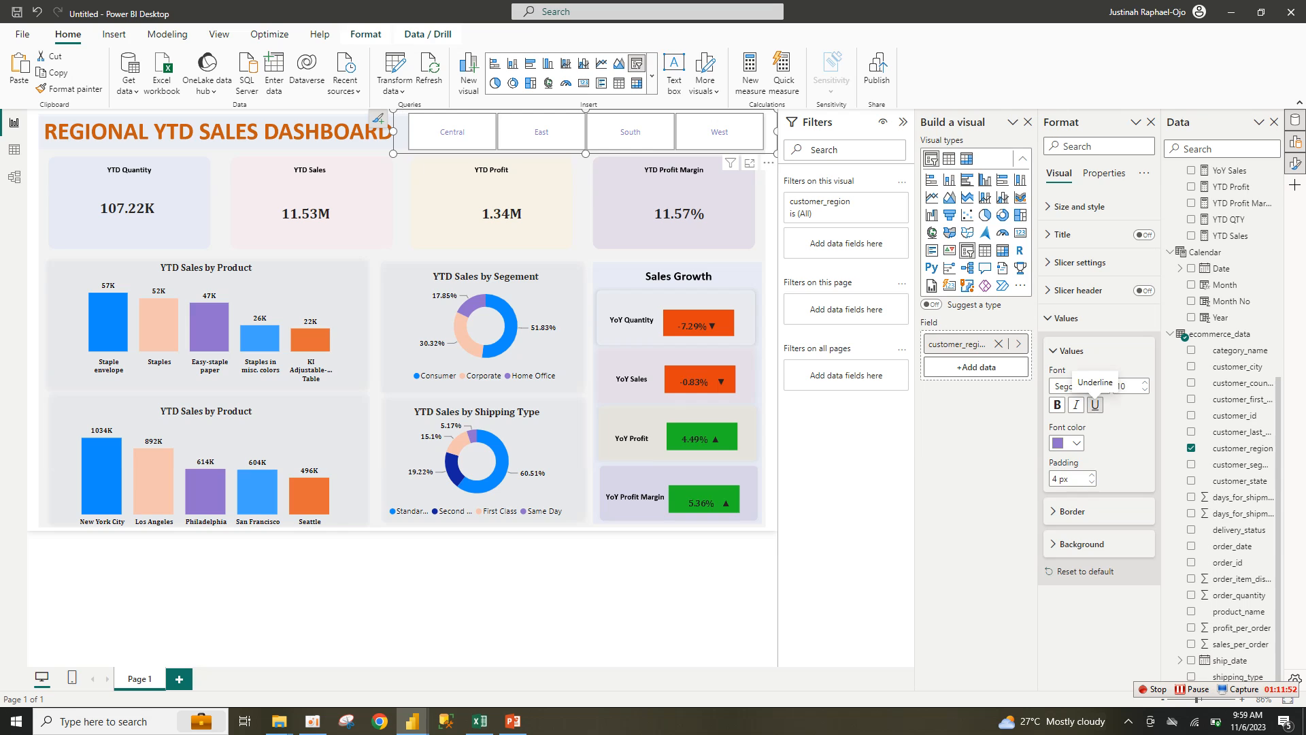
Step: Set the region labels' font to Cambria and make them bold
click(1097, 386)
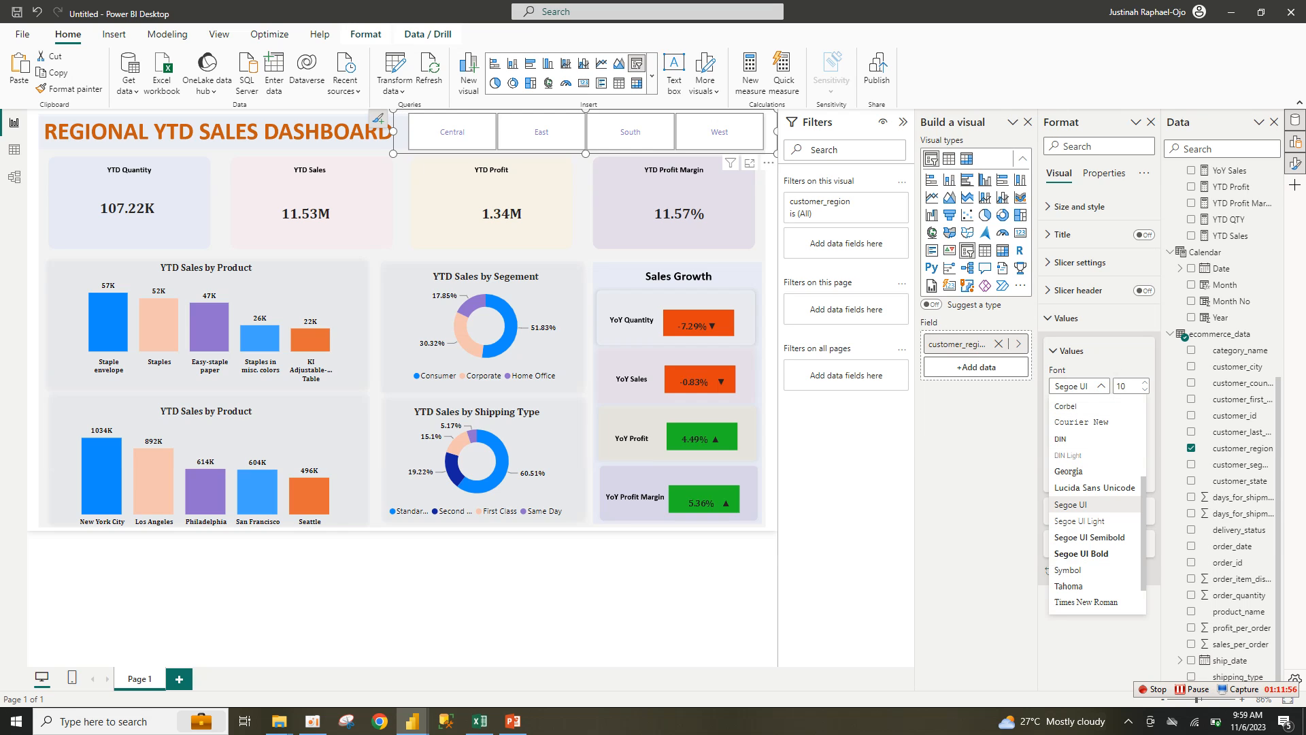
click(1097, 386)
click(1096, 385)
scroll(1089, 435, up, 3)
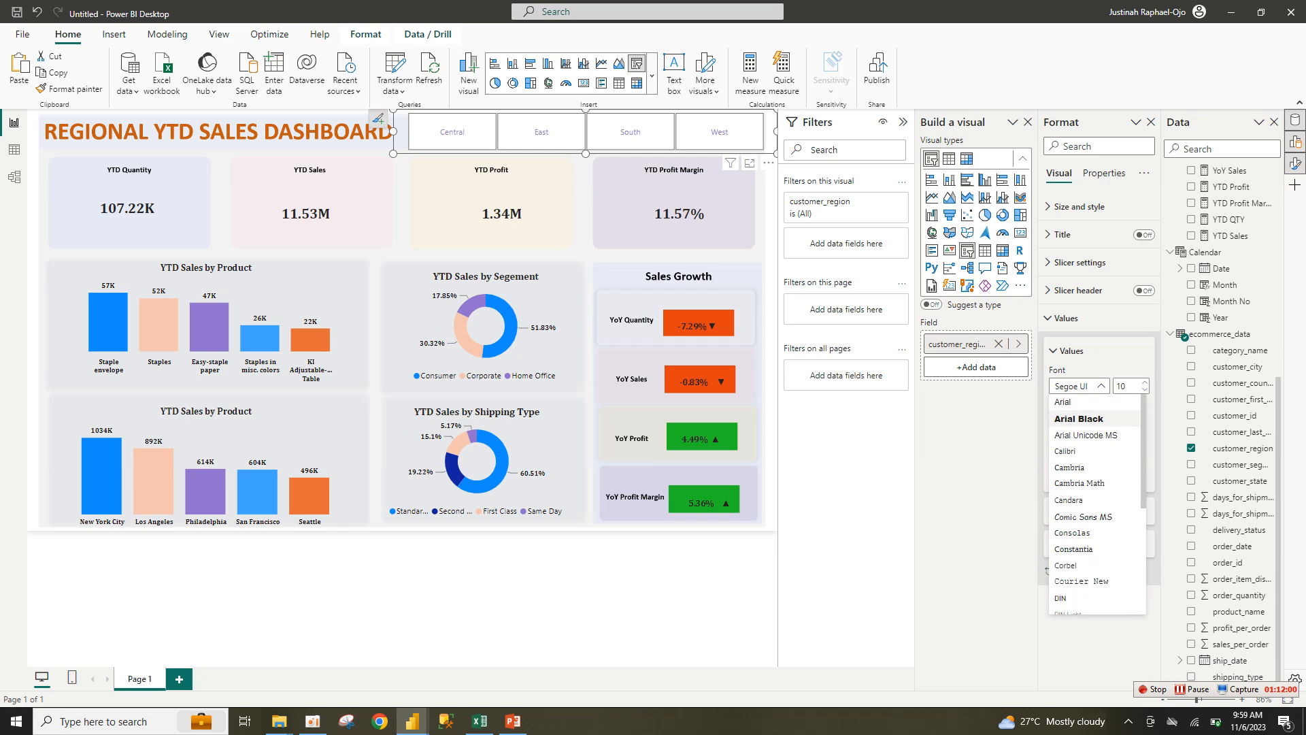
click(1069, 467)
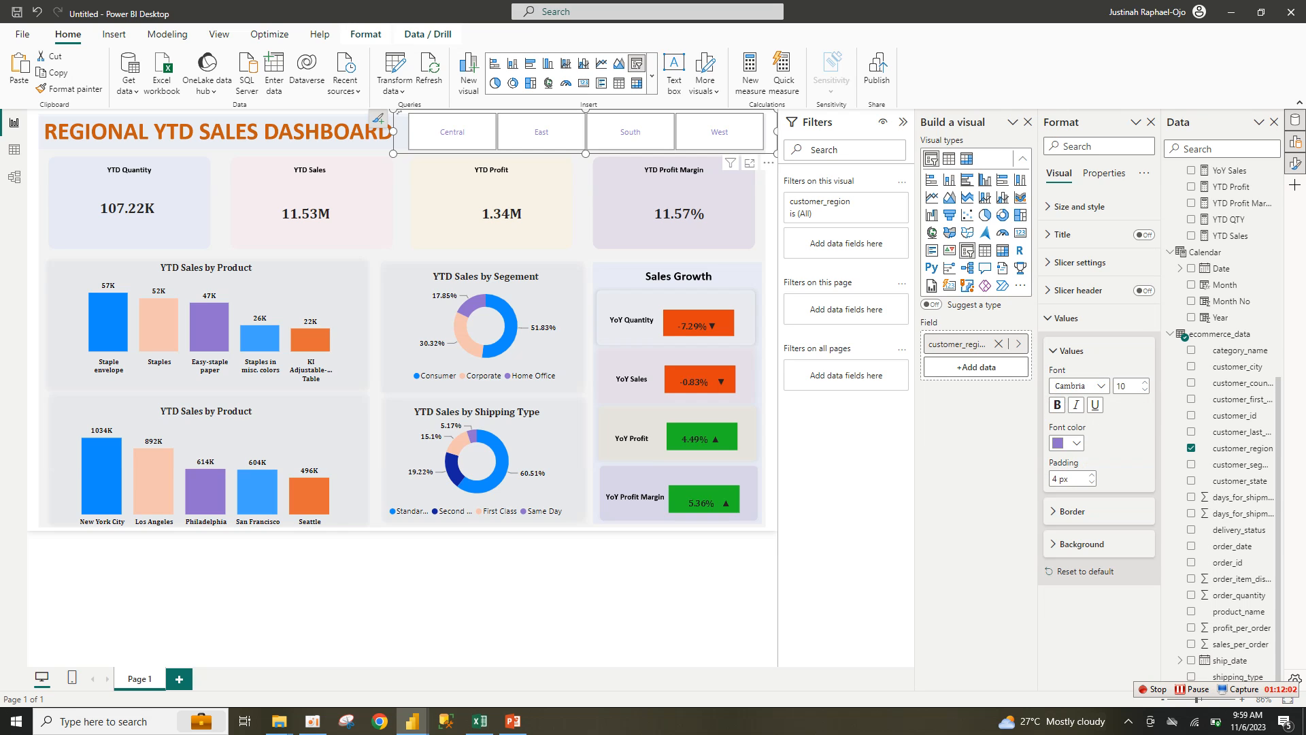
click(1057, 405)
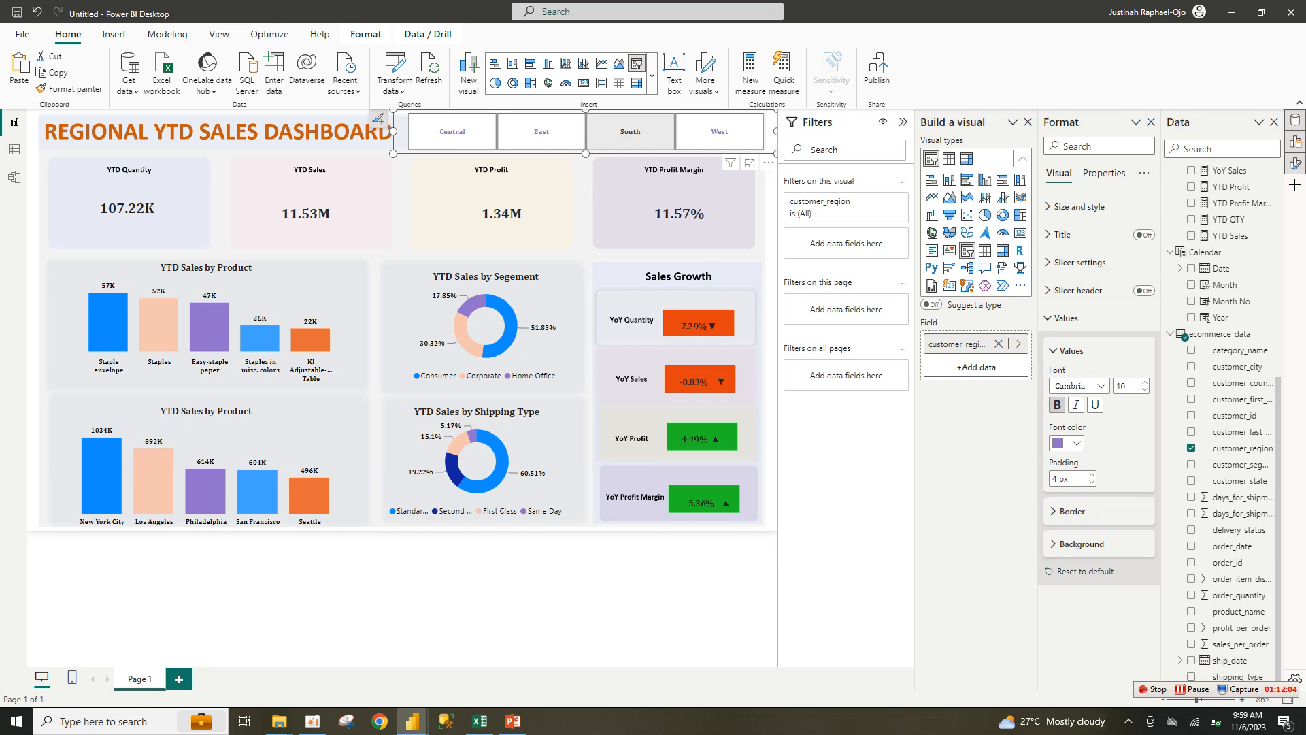
Step: Make the slicer slightly shorter and narrower and position it beside the dashboard title
drag(585, 154, 586, 136)
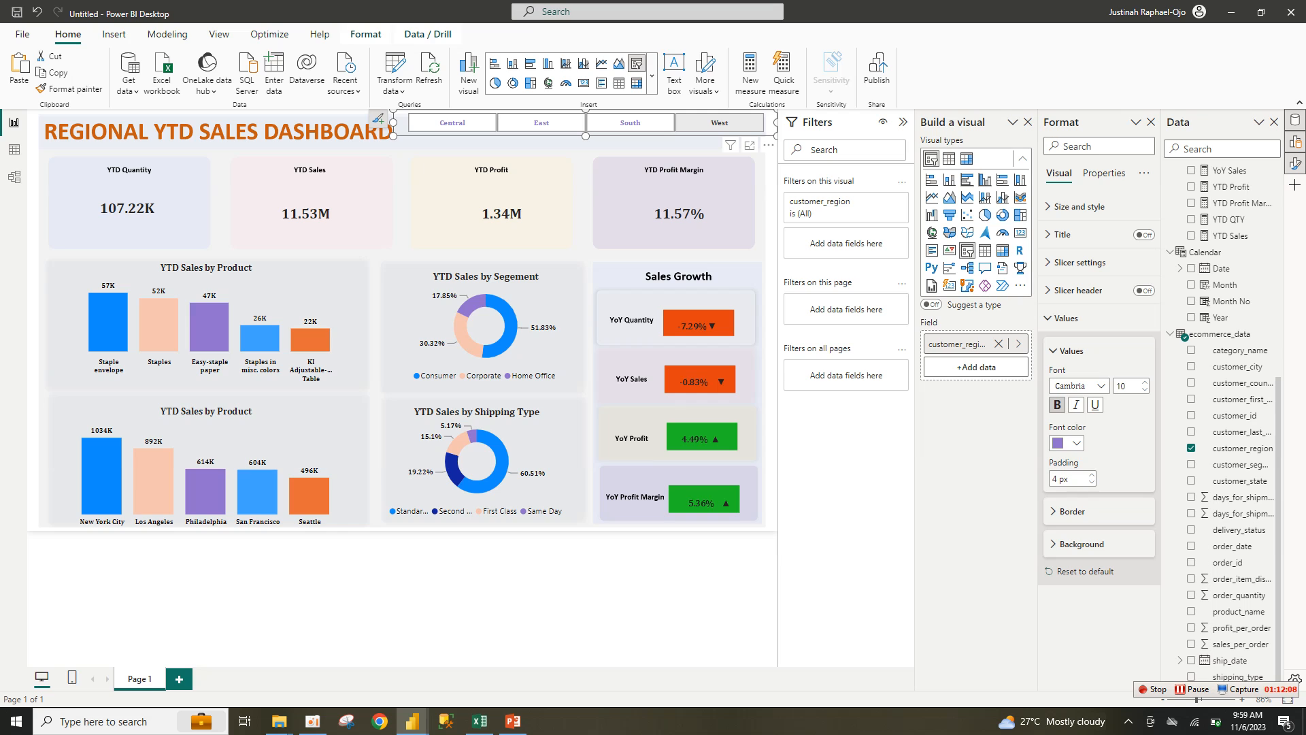
drag(777, 123, 759, 123)
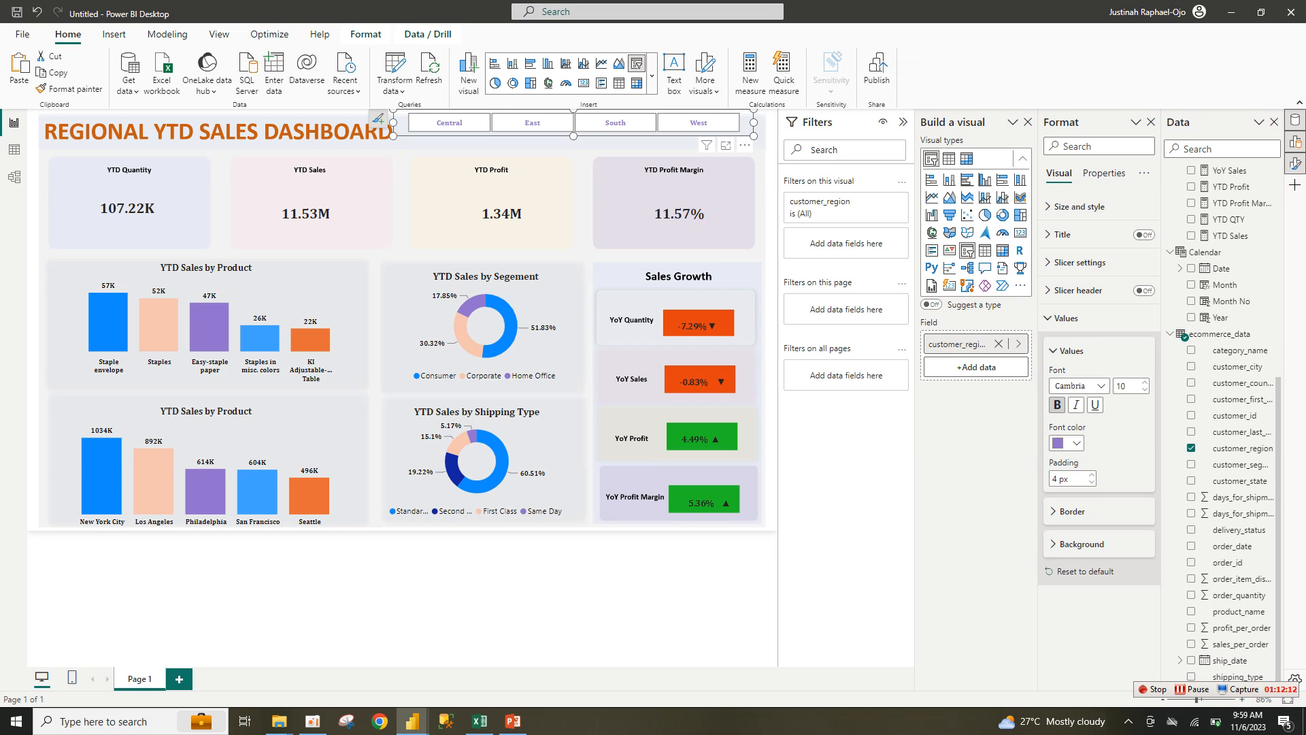
drag(378, 119, 394, 125)
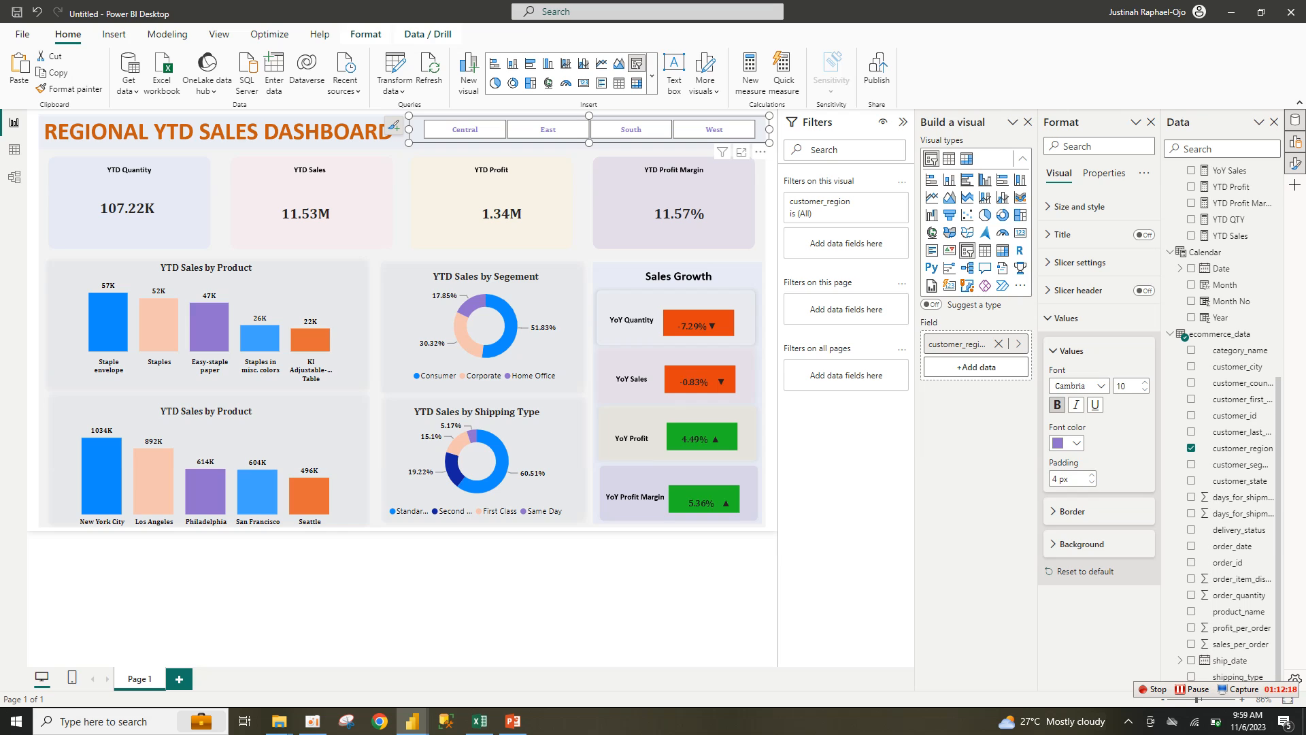
click(435, 589)
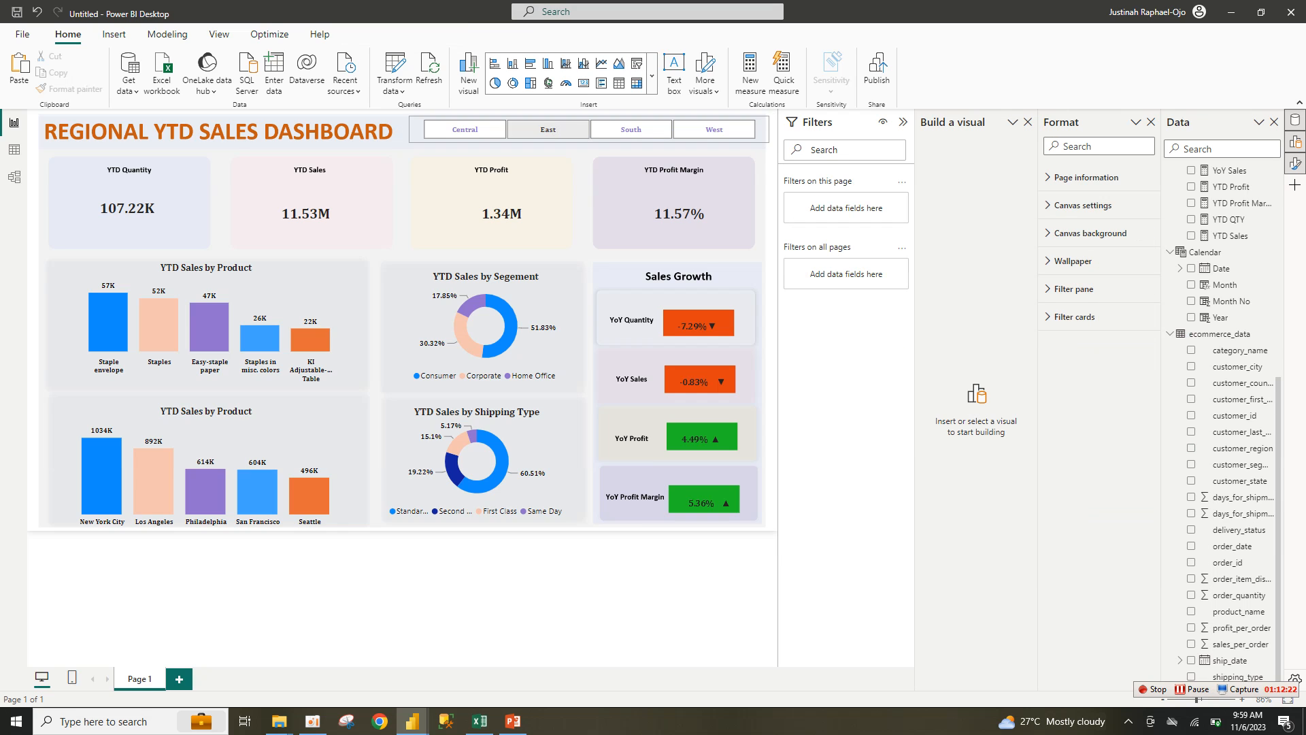
click(465, 129)
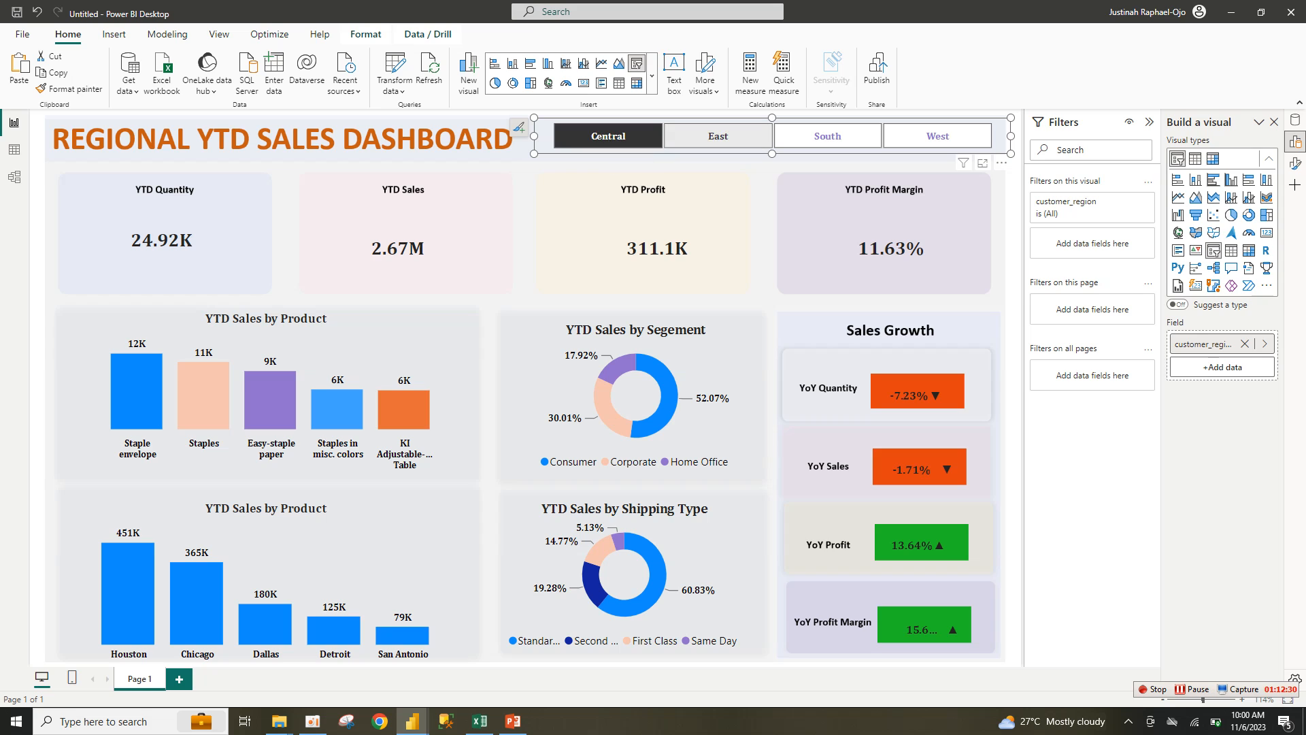
click(718, 136)
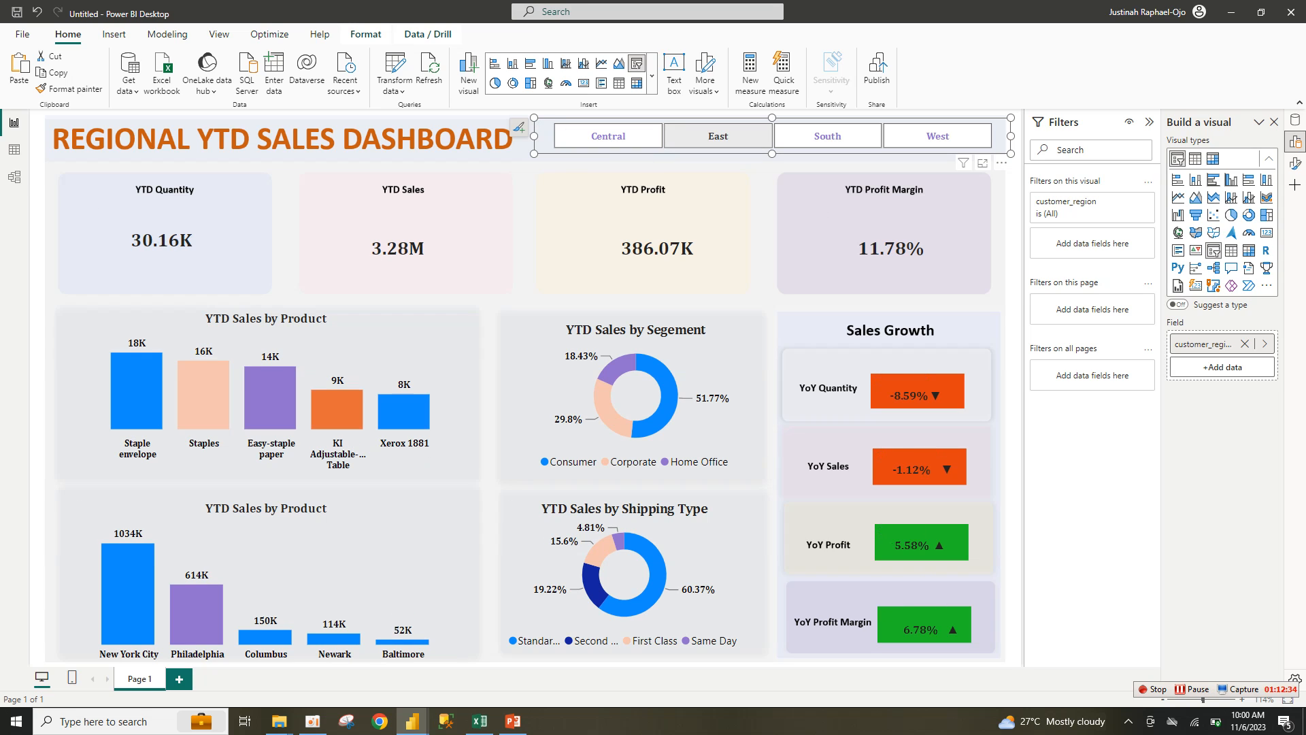
click(828, 136)
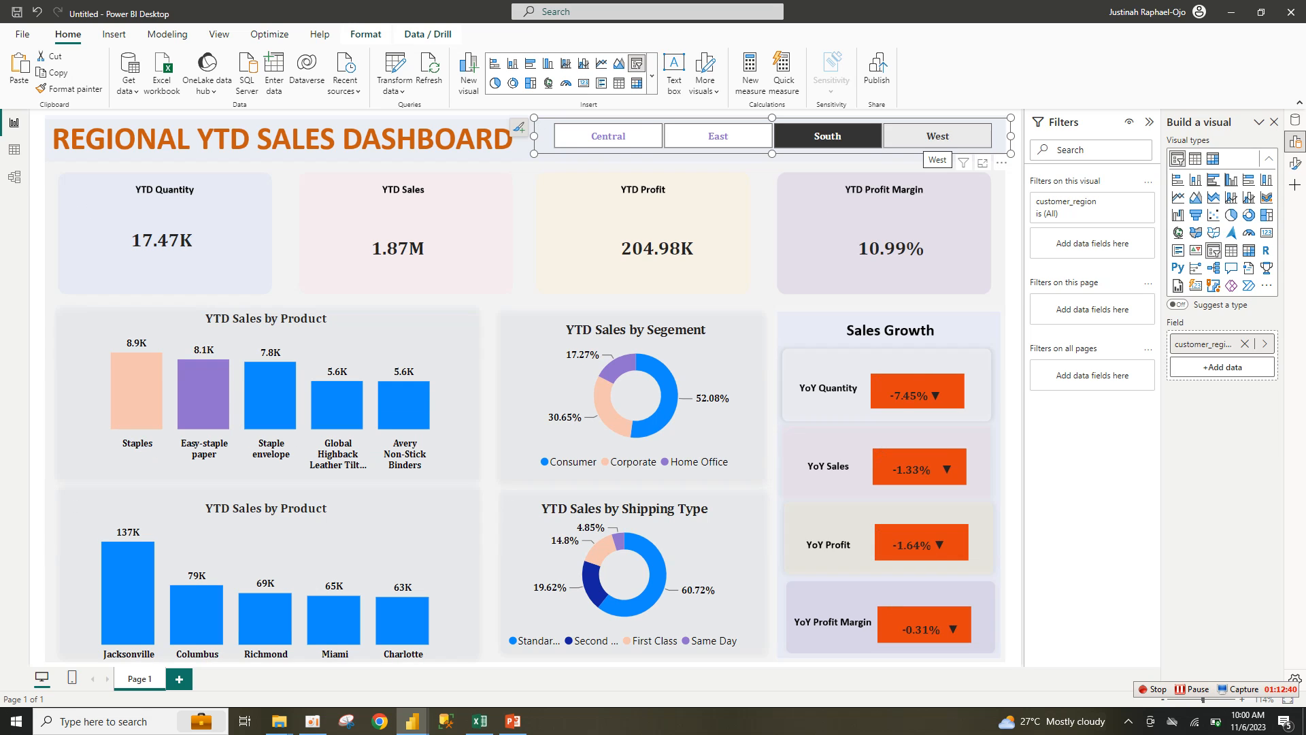
click(937, 136)
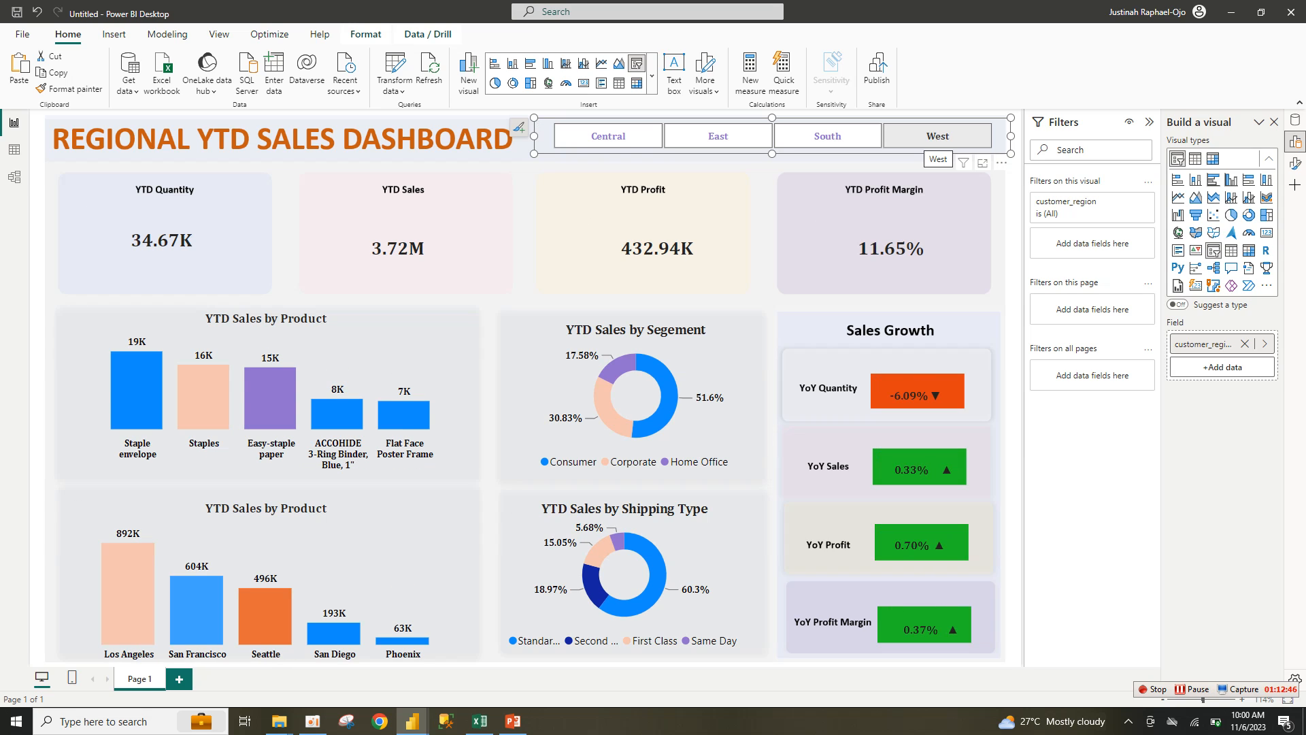
click(937, 136)
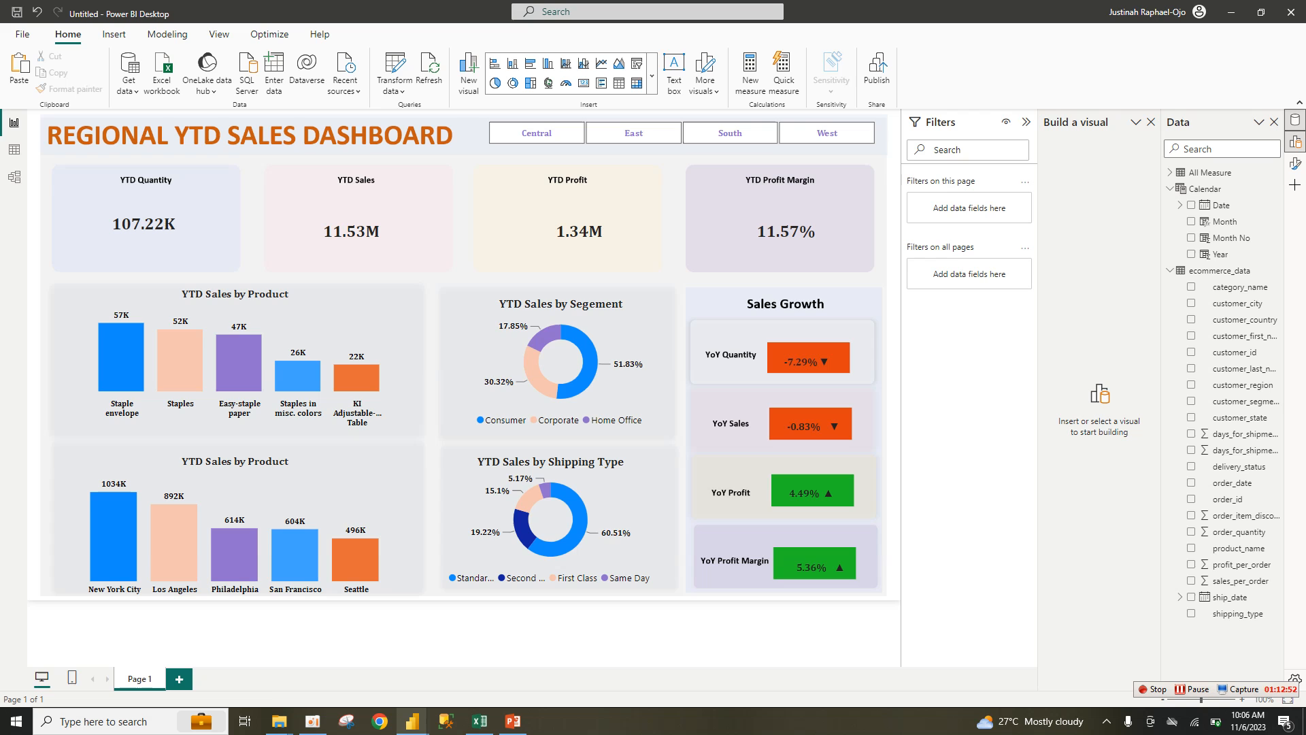
Step: In the ytd report, insert an empty area chart over the YTD Quantity and YTD Sales cards
mouse_move(412, 719)
click(337, 653)
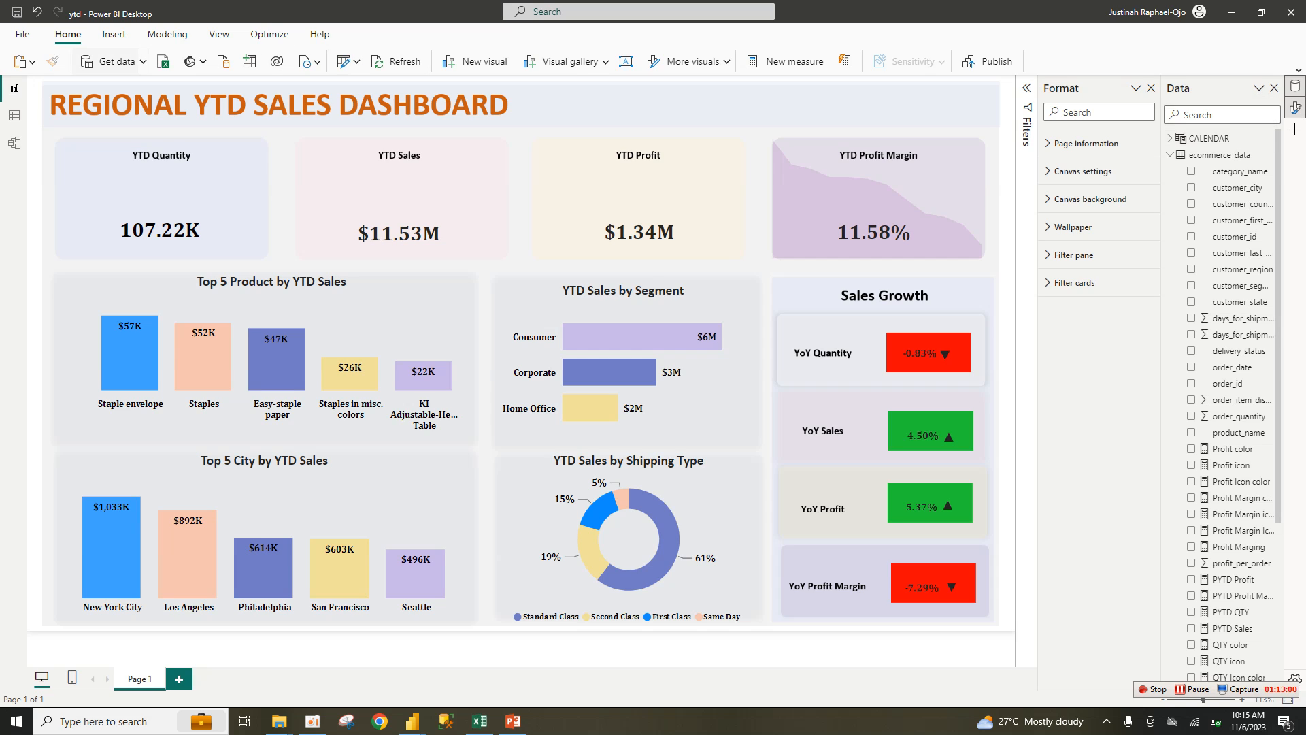
click(113, 34)
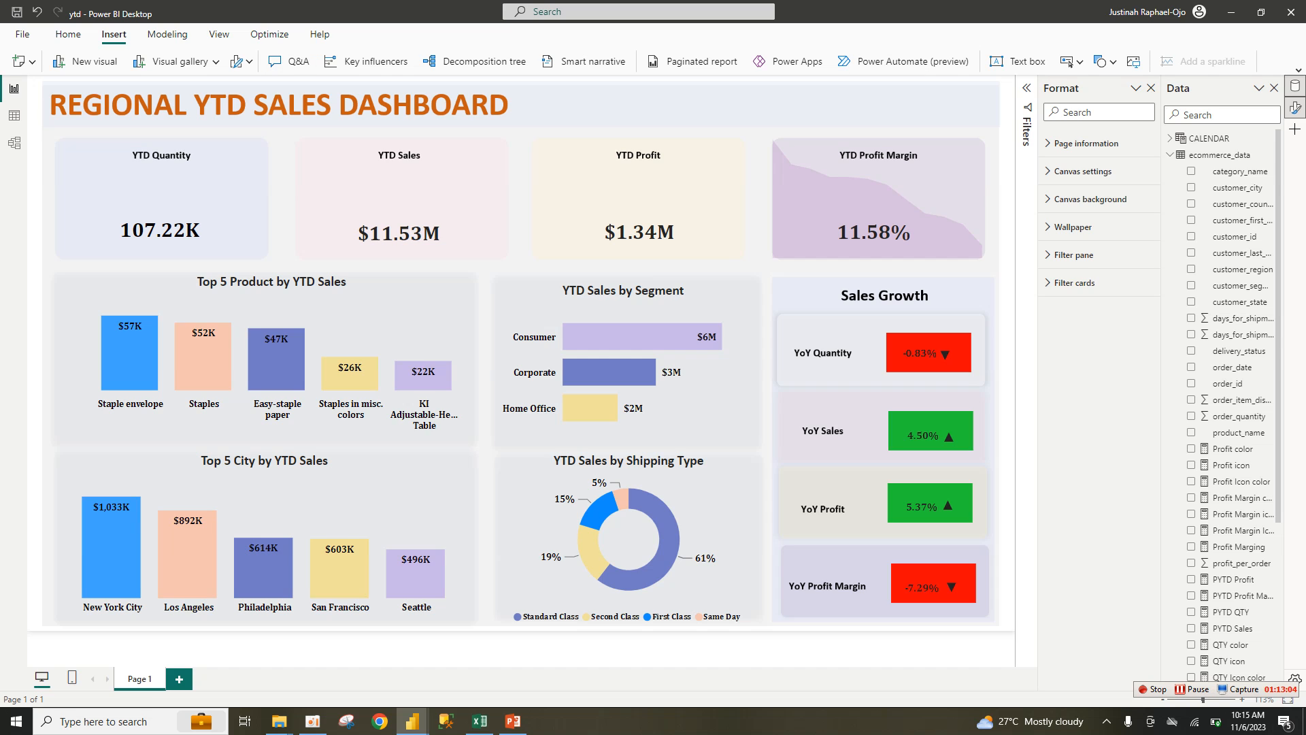
click(1299, 70)
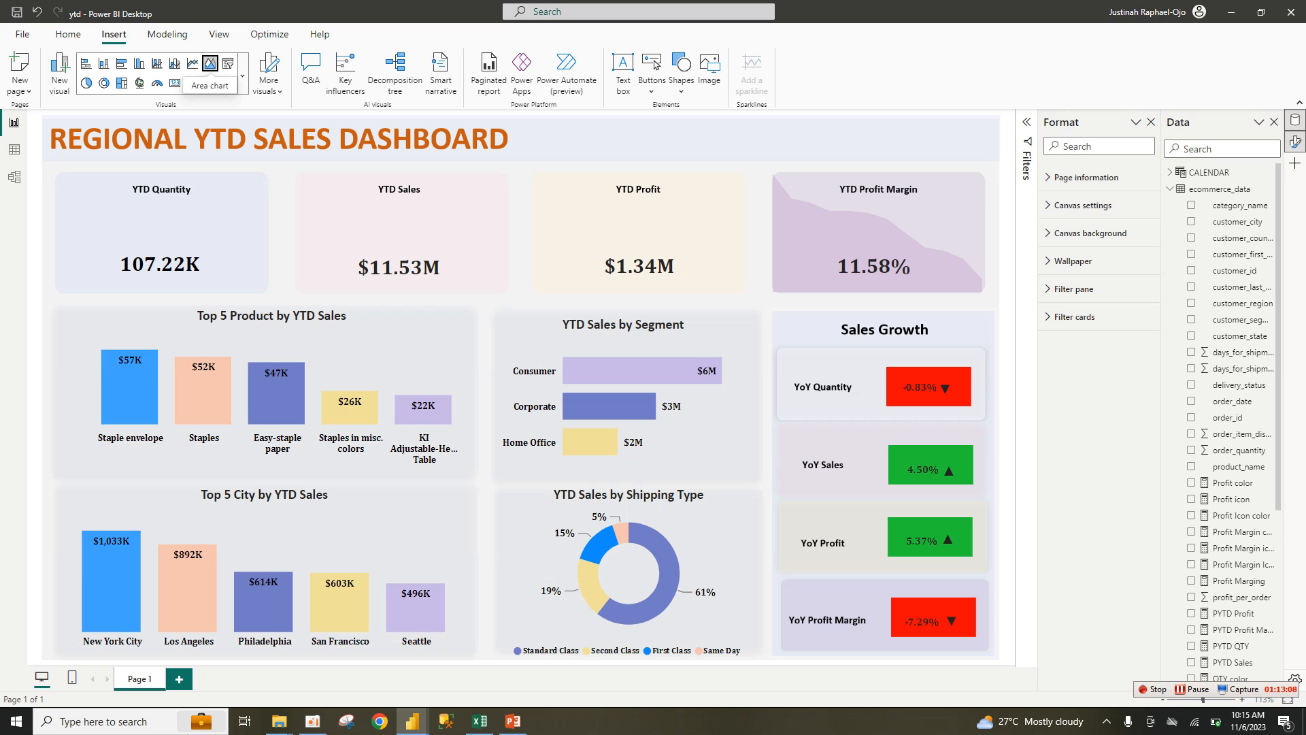
click(211, 63)
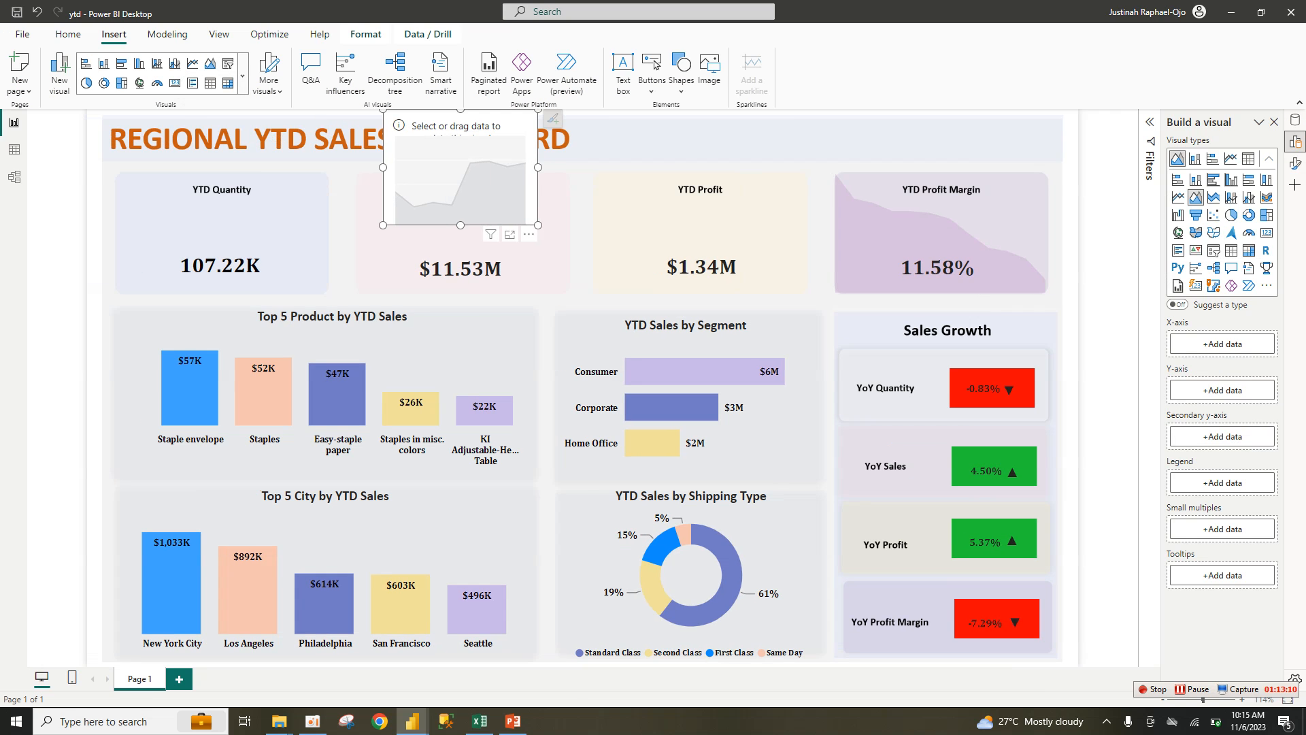
drag(460, 169, 333, 306)
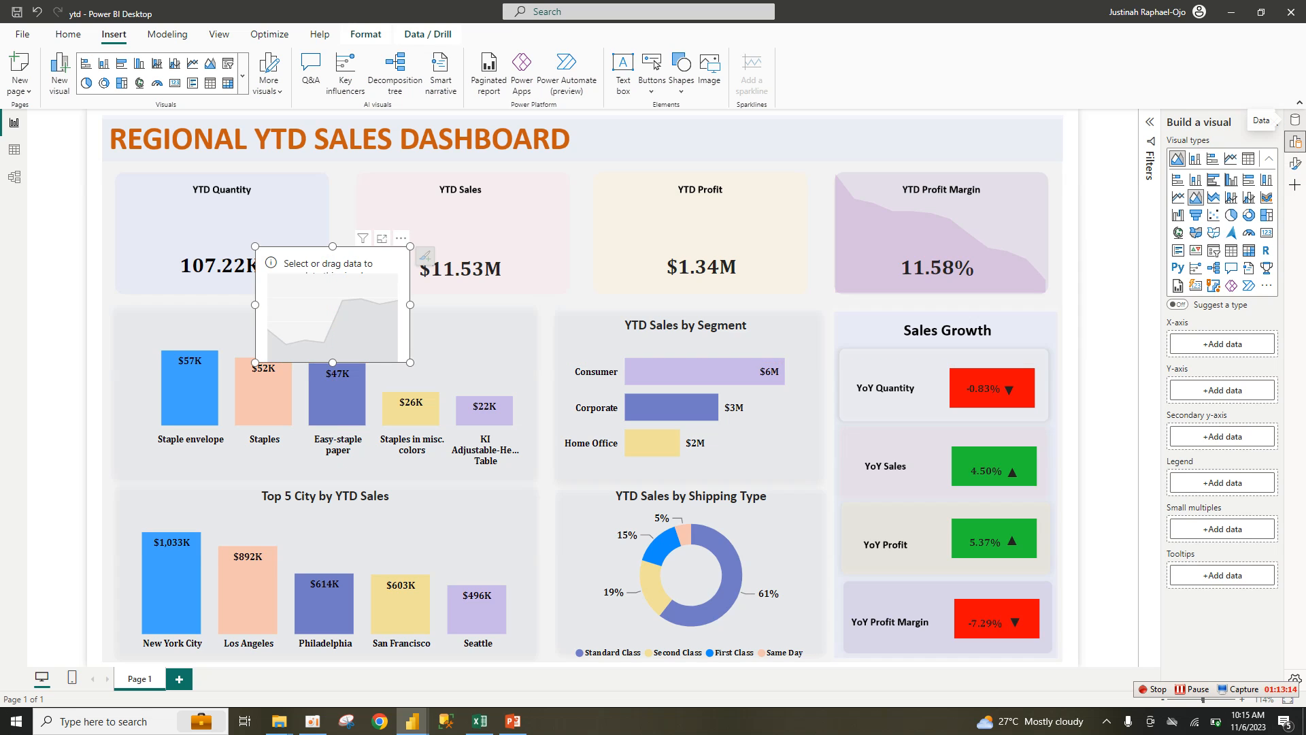
Step: Show the Data and Format panes for the new area chart
click(1294, 121)
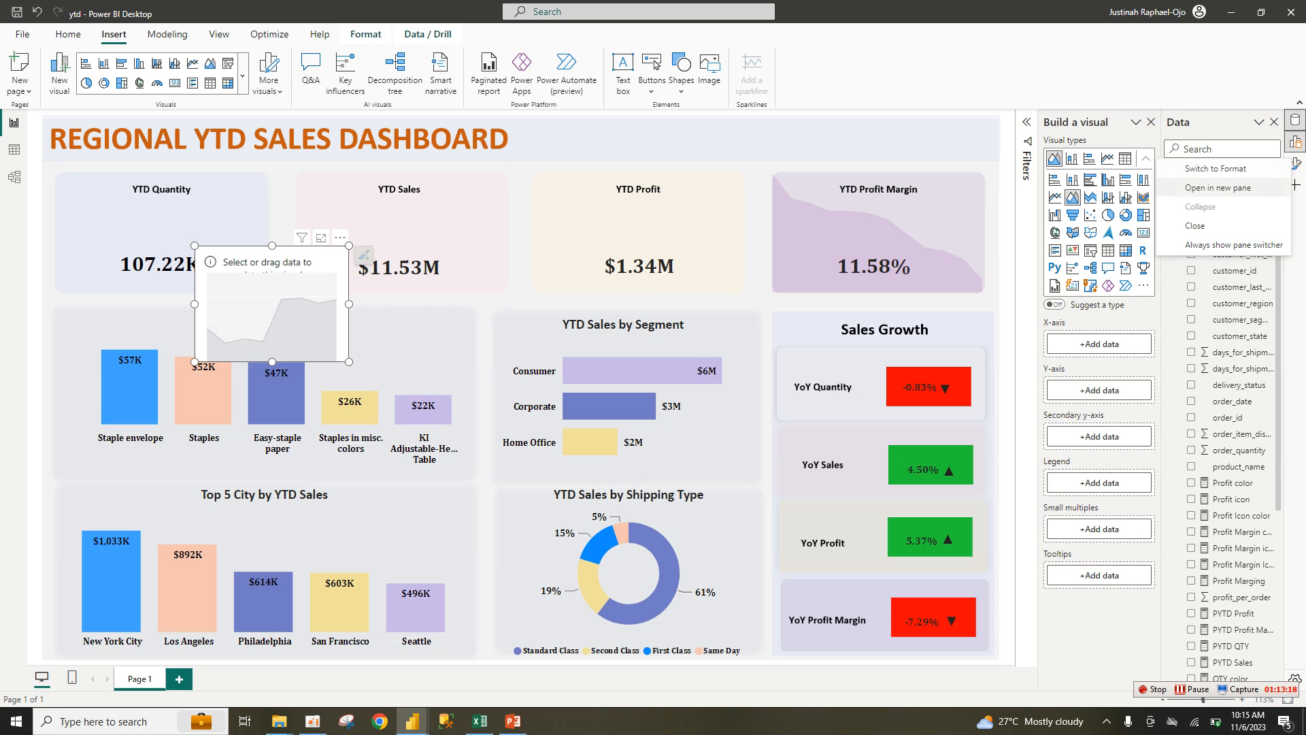
click(1294, 164)
scroll(1231, 422, down, 5)
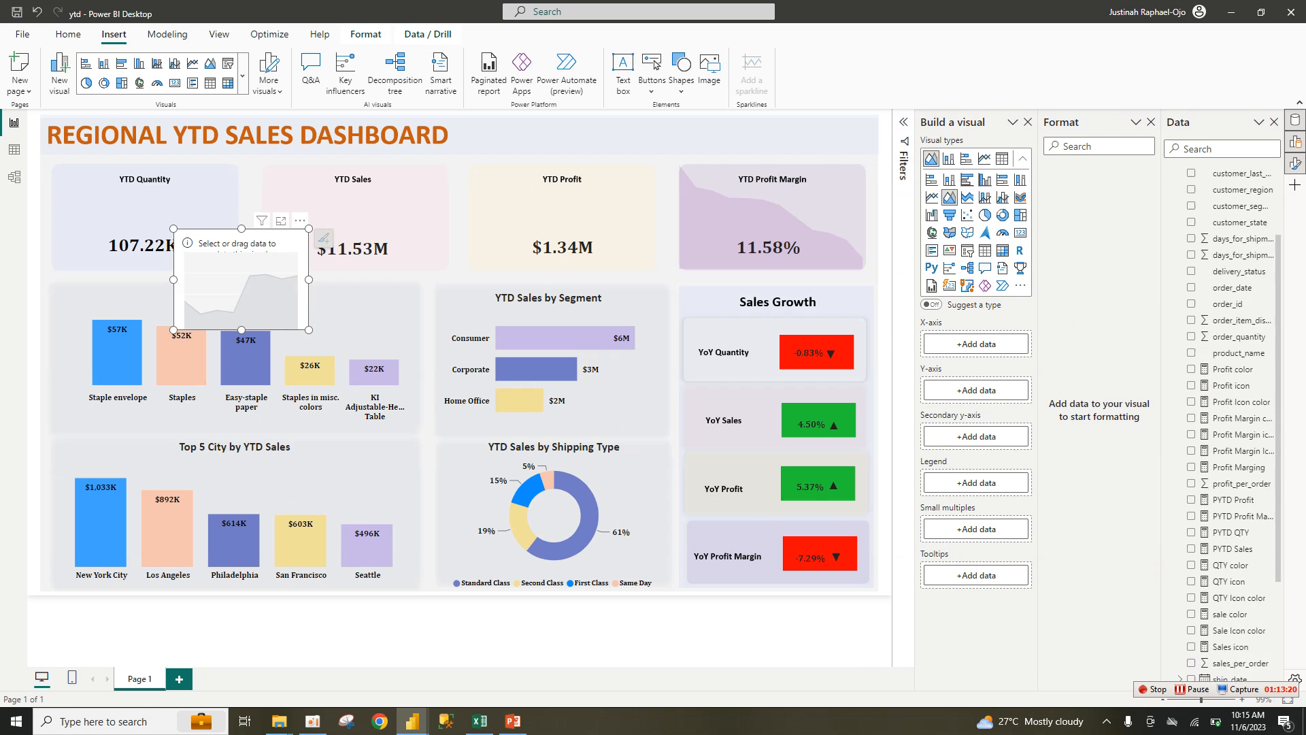
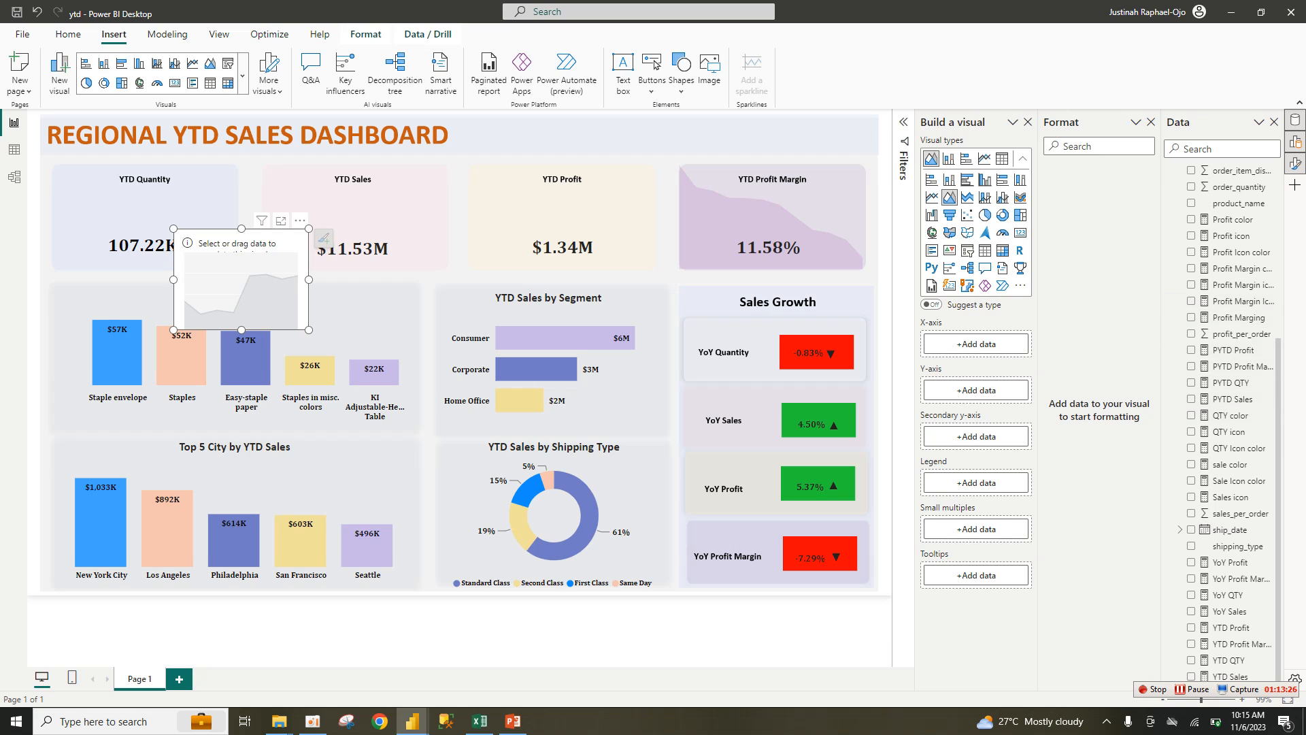
Step: Plot Sum of order_quantity by CALENDAR Month in the area chart, then drag its corner to enlarge it
scroll(1231, 394, up, 3)
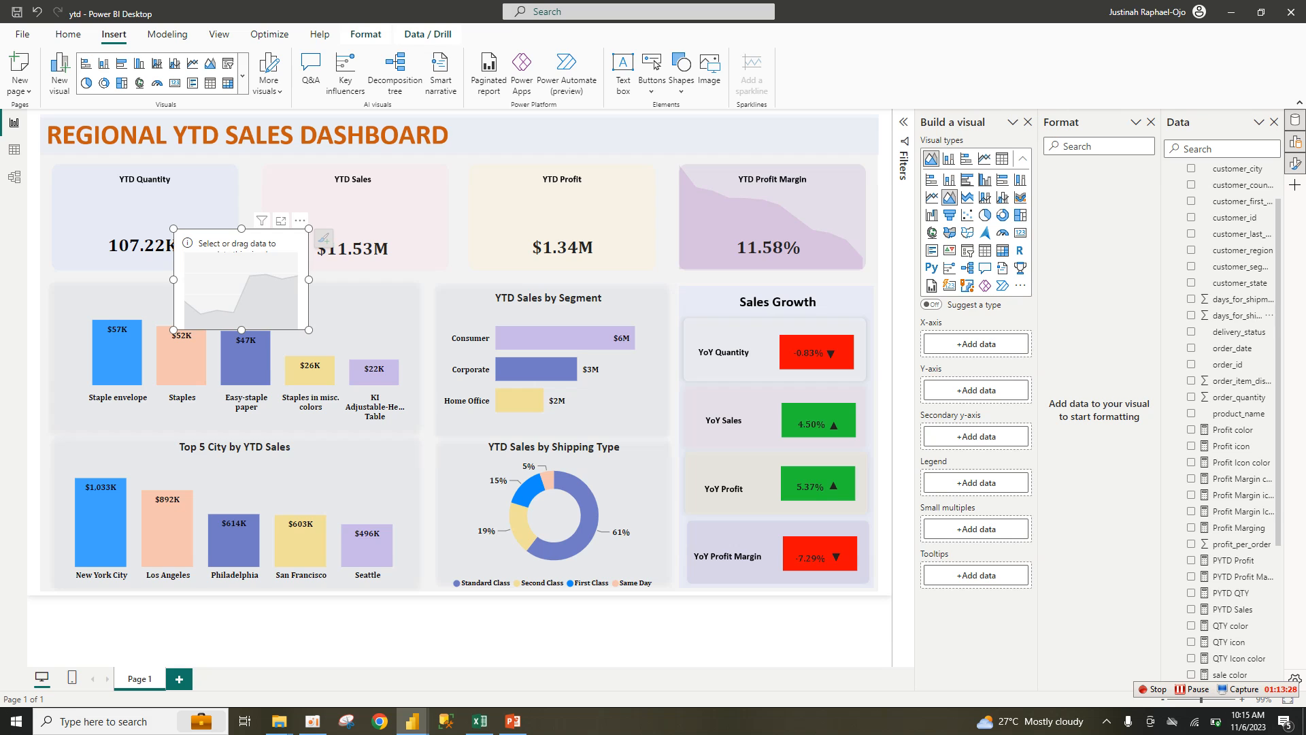
click(1190, 397)
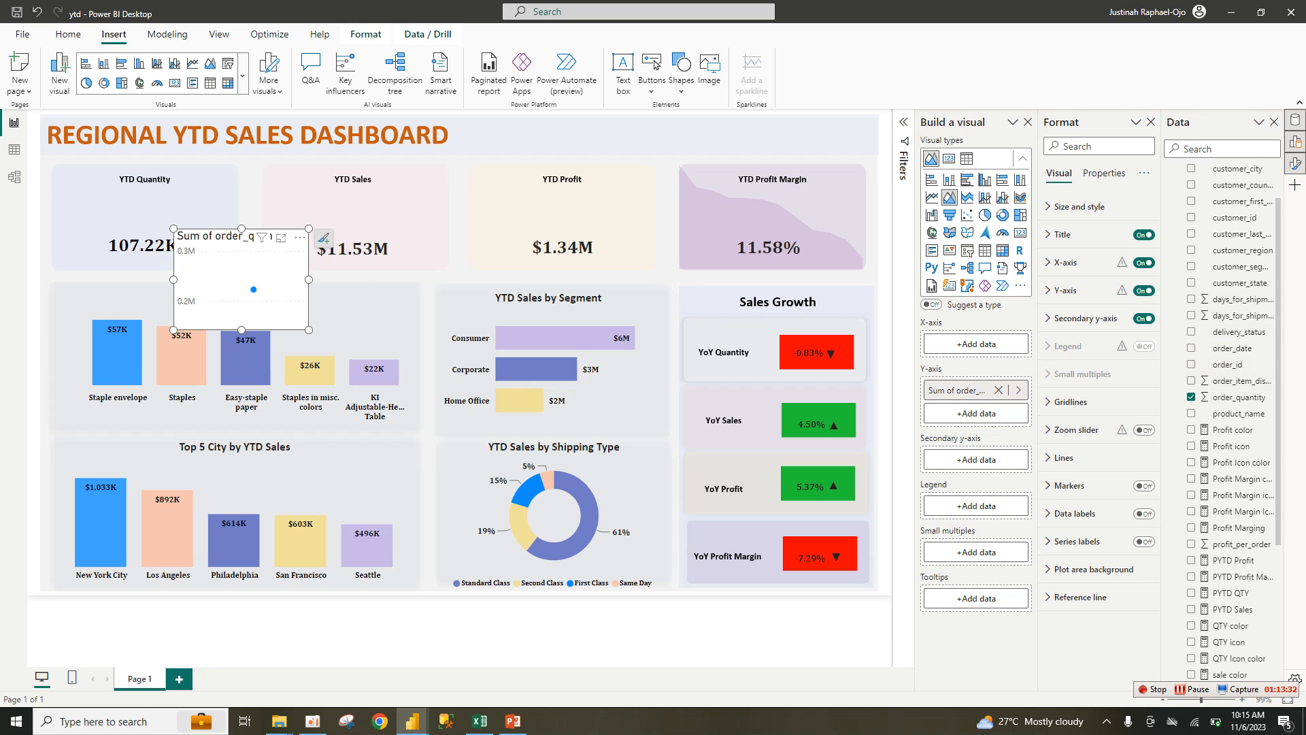
scroll(1224, 409, up, 2)
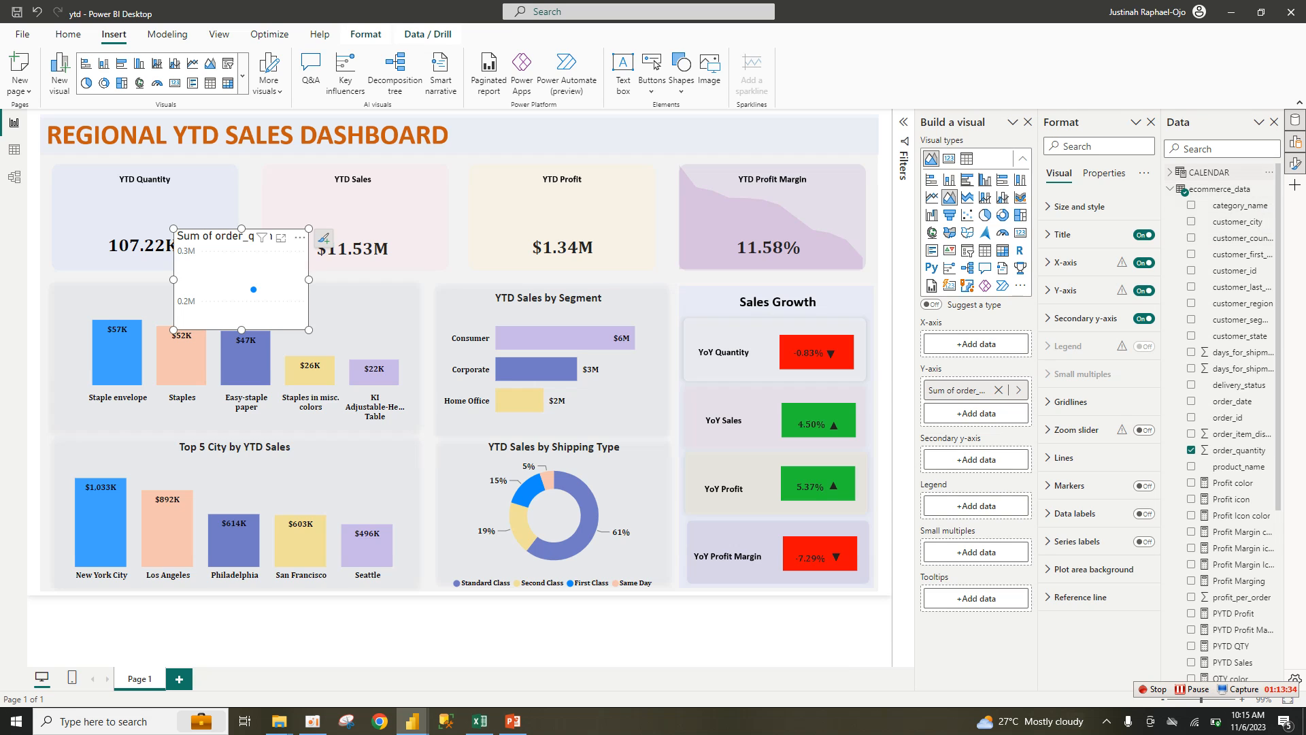
click(1170, 173)
click(1170, 254)
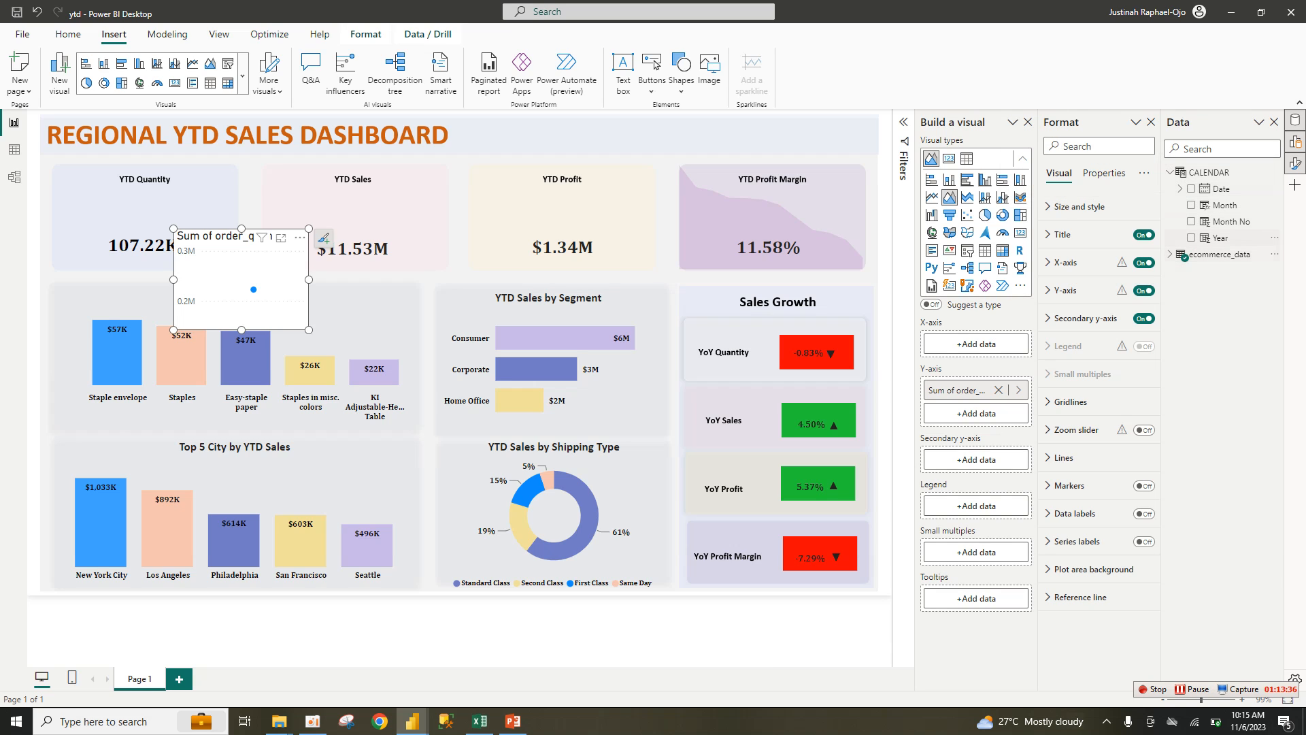
drag(1224, 205, 976, 343)
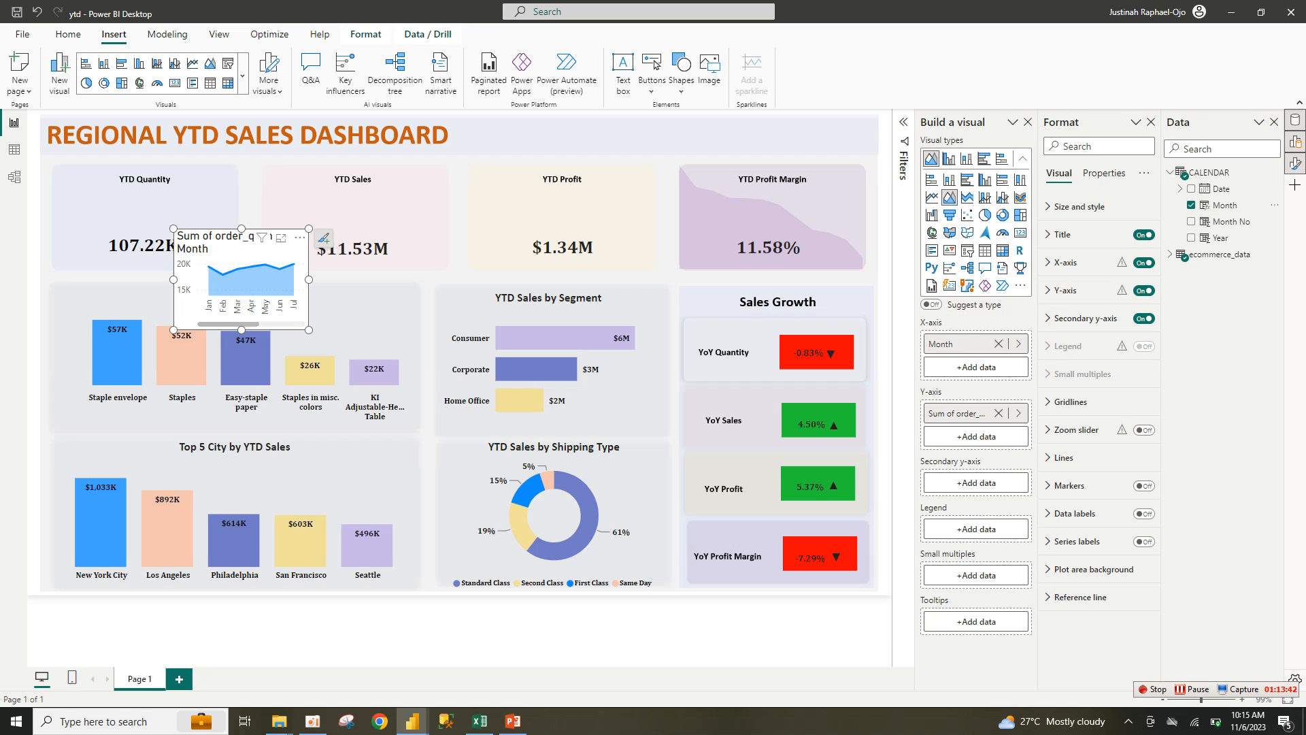
drag(309, 329, 361, 345)
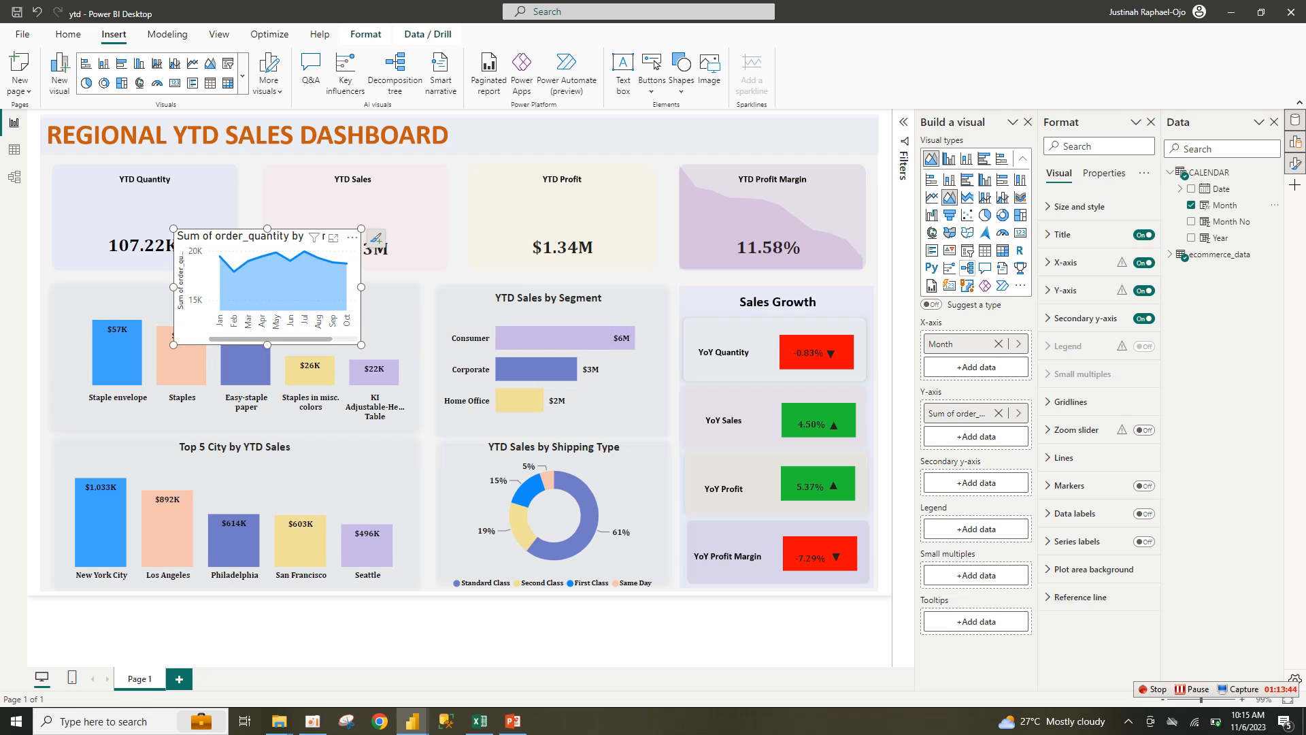
Step: Turn off the area chart's secondary y-axis, y-axis labels, x-axis month labels and title
click(1143, 318)
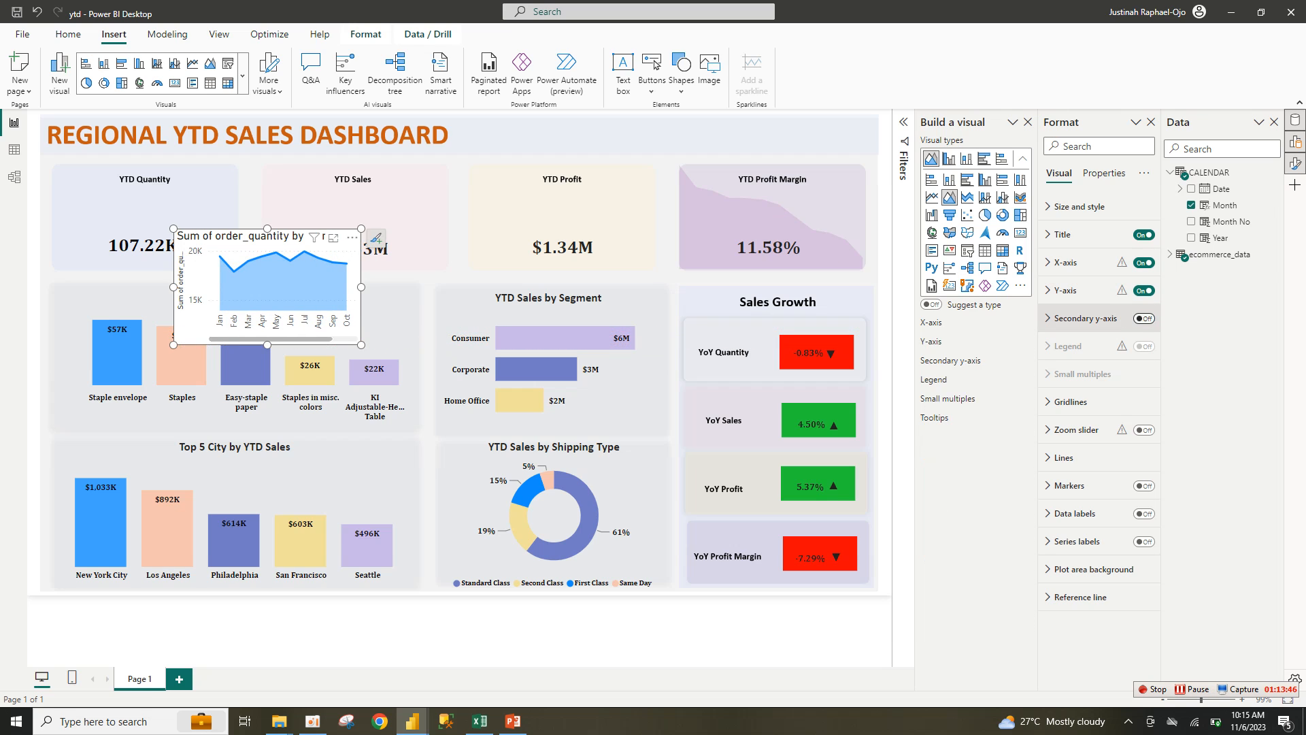
click(1065, 289)
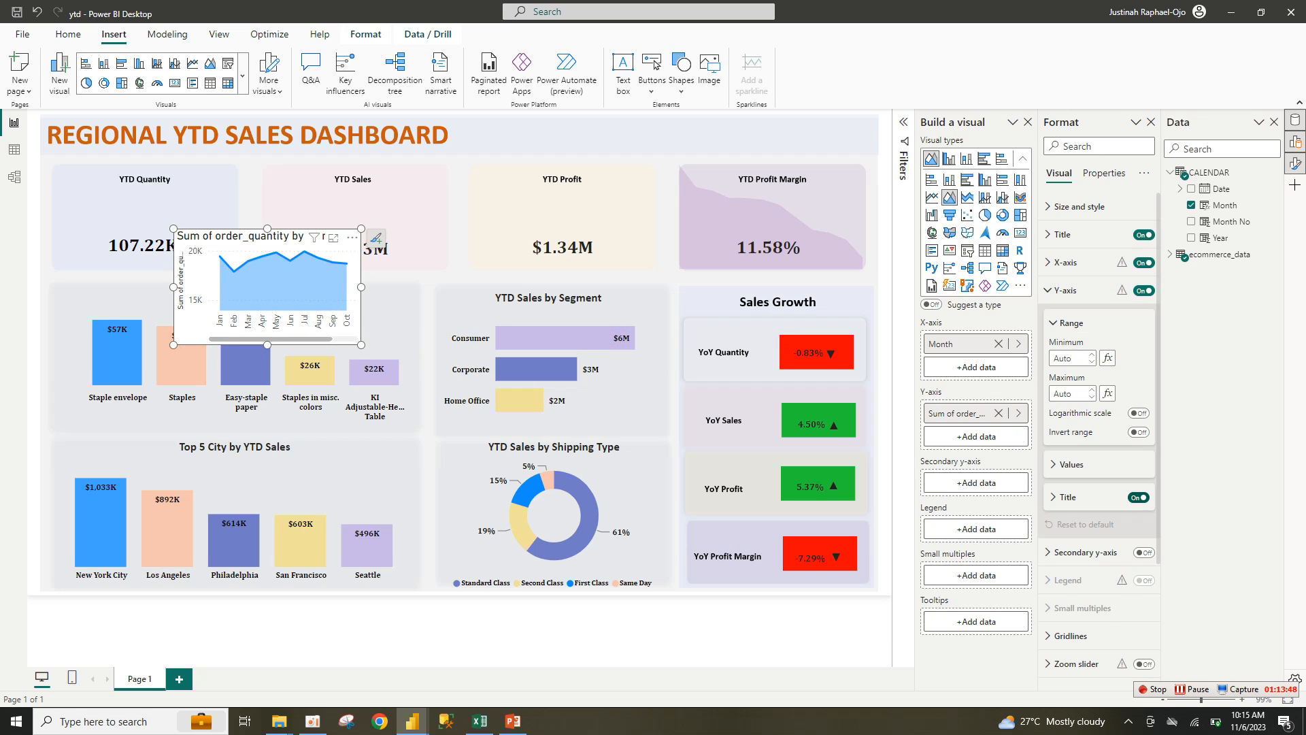
click(1143, 291)
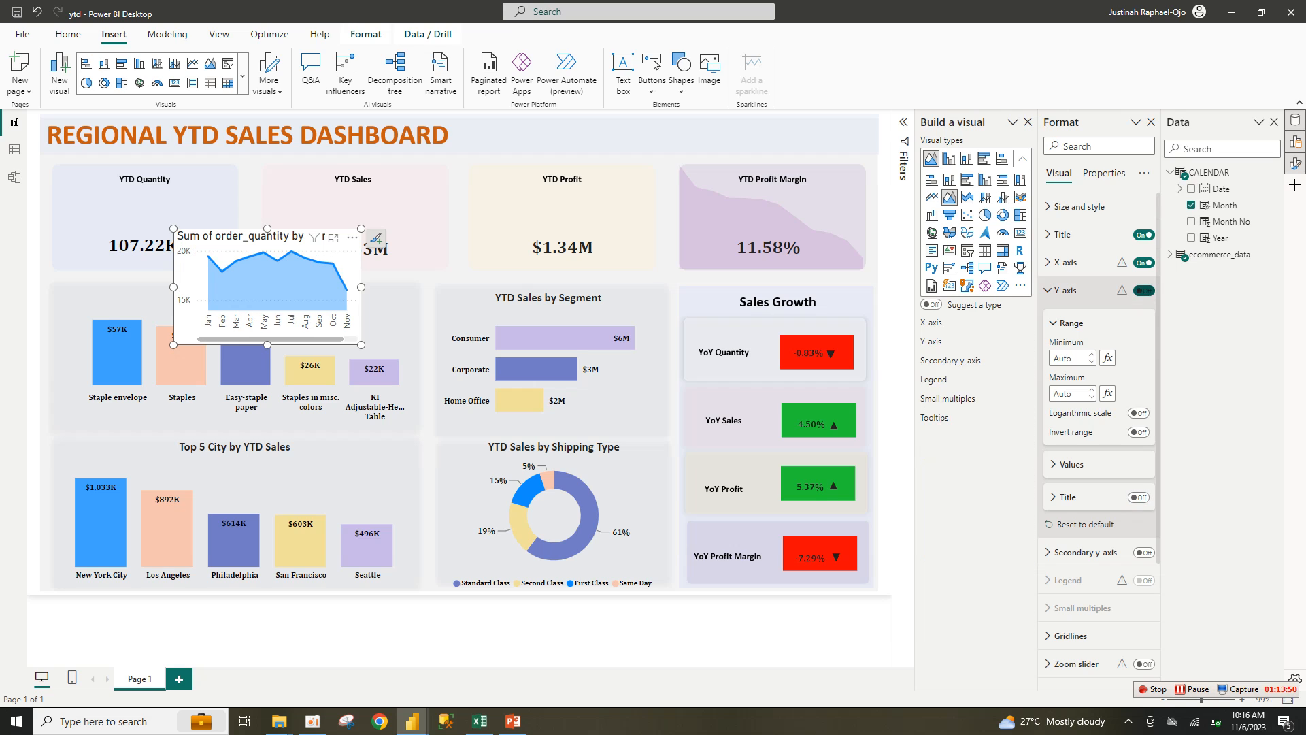
click(1066, 262)
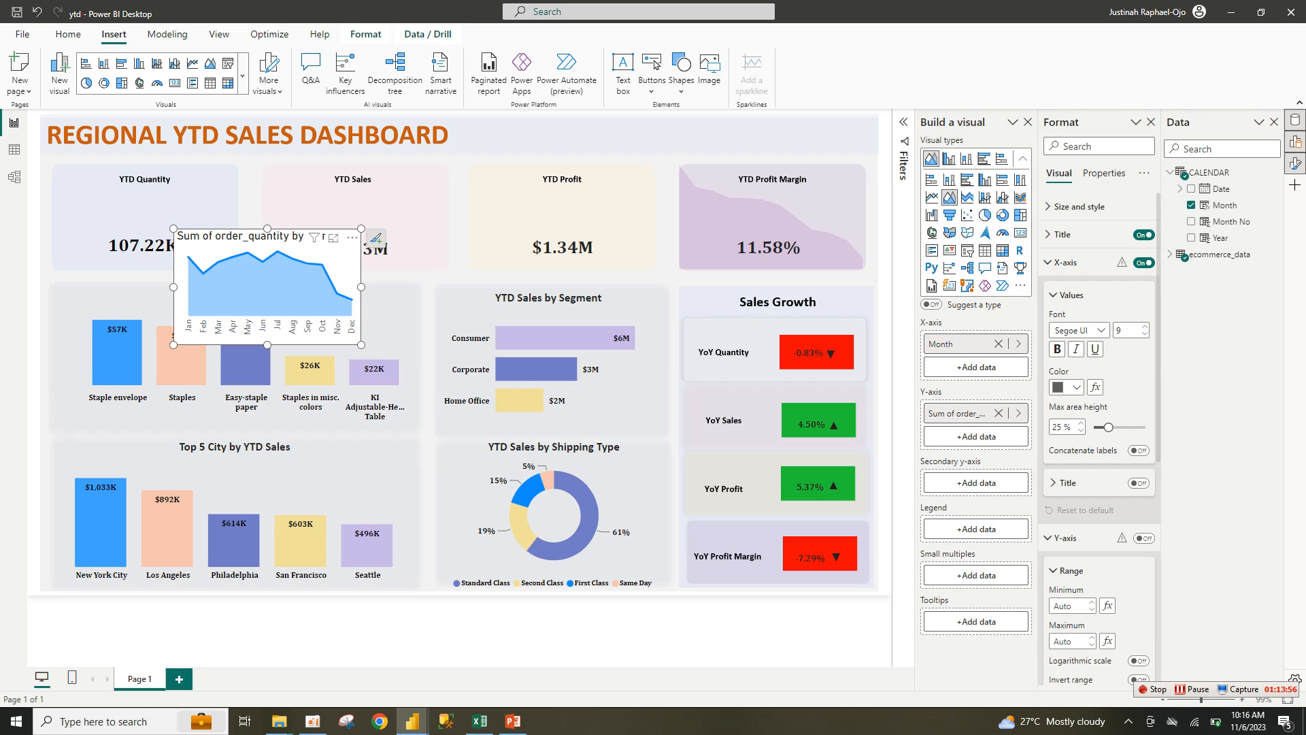
scroll(1100, 435, down, 6)
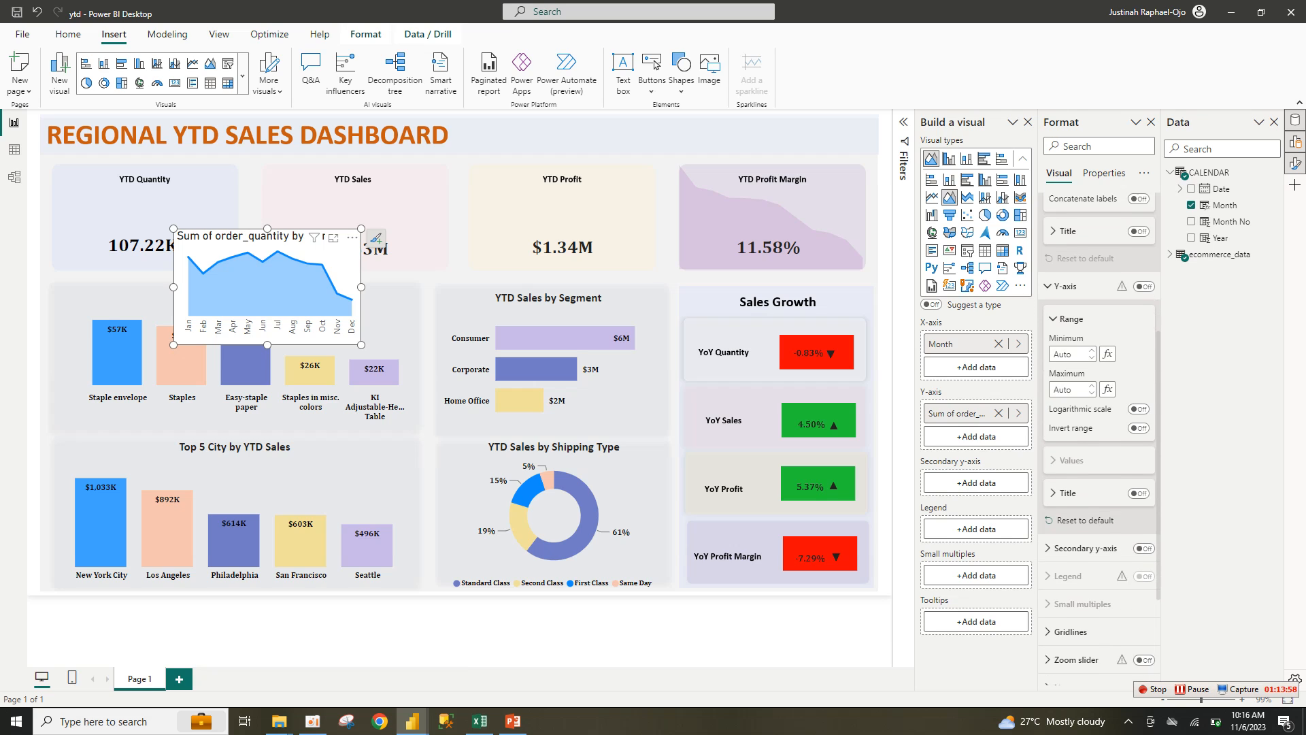
scroll(1099, 435, up, 6)
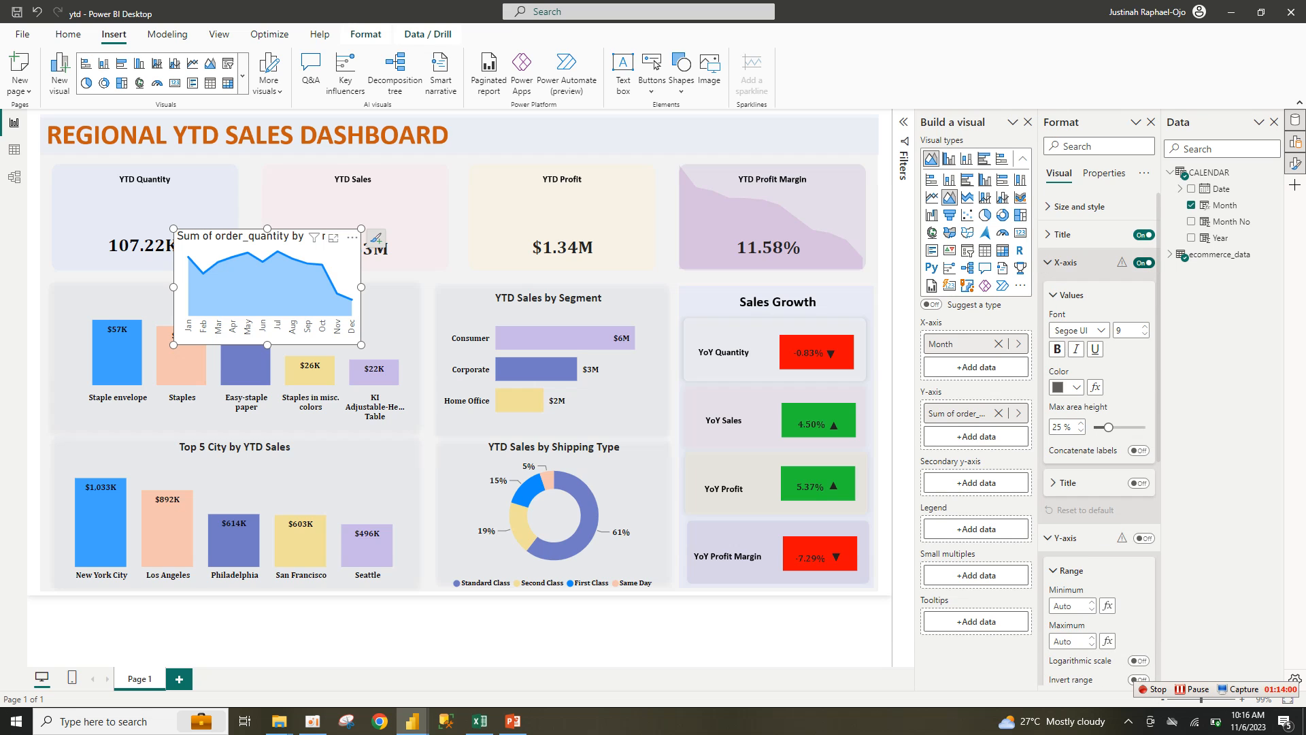
click(1143, 262)
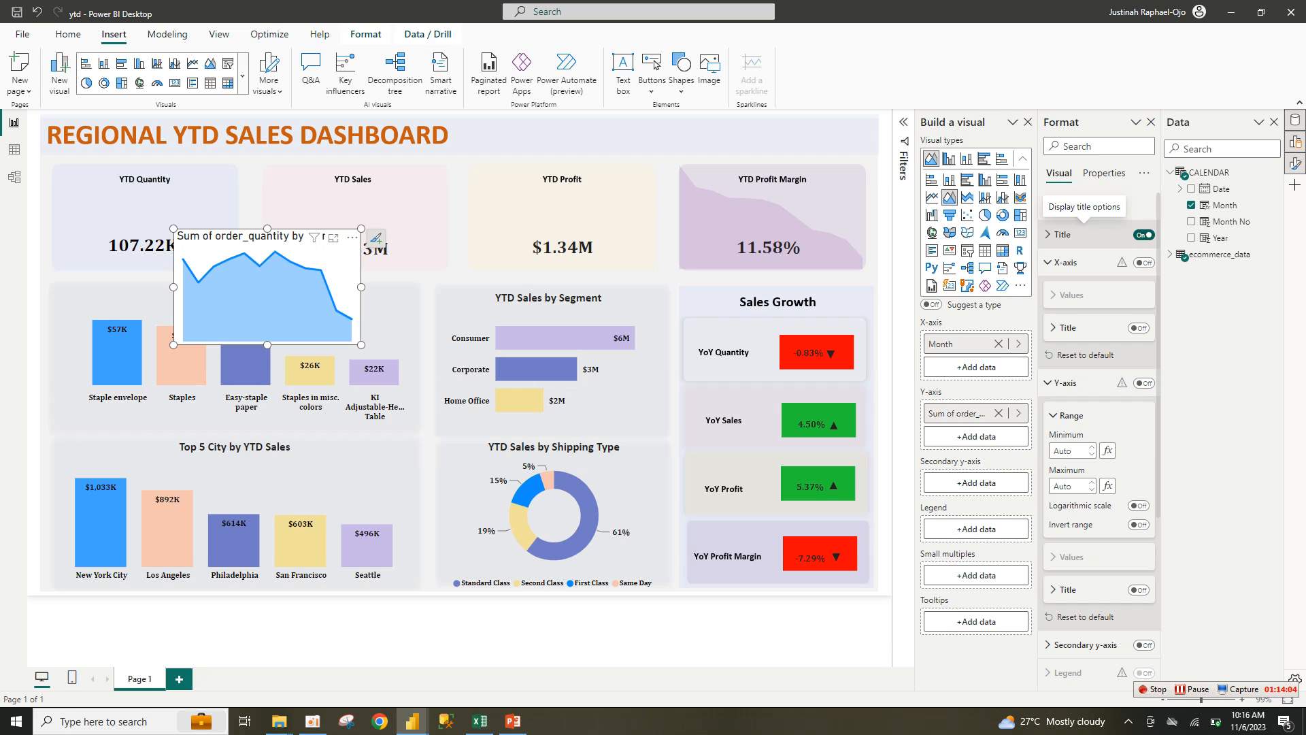
click(1143, 234)
Step: Make the area chart's background transparent and remove the Month axis title
click(1079, 207)
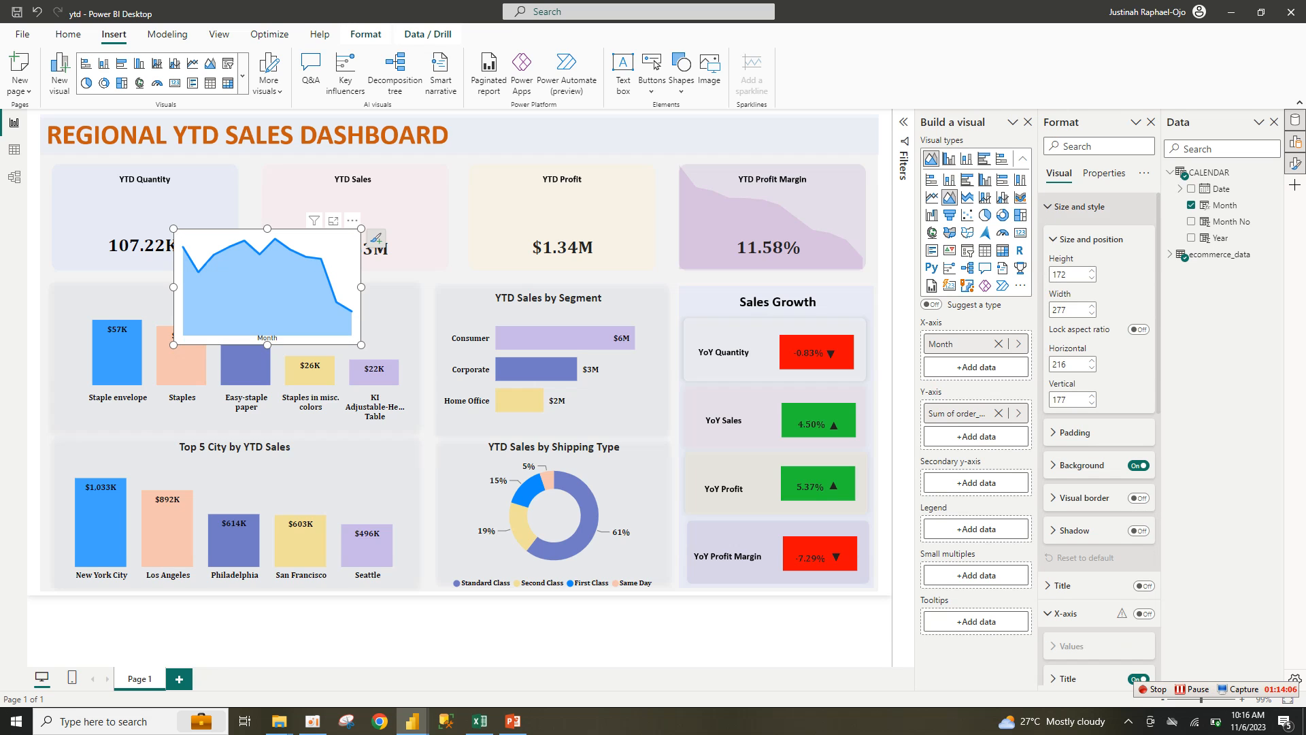
click(1081, 465)
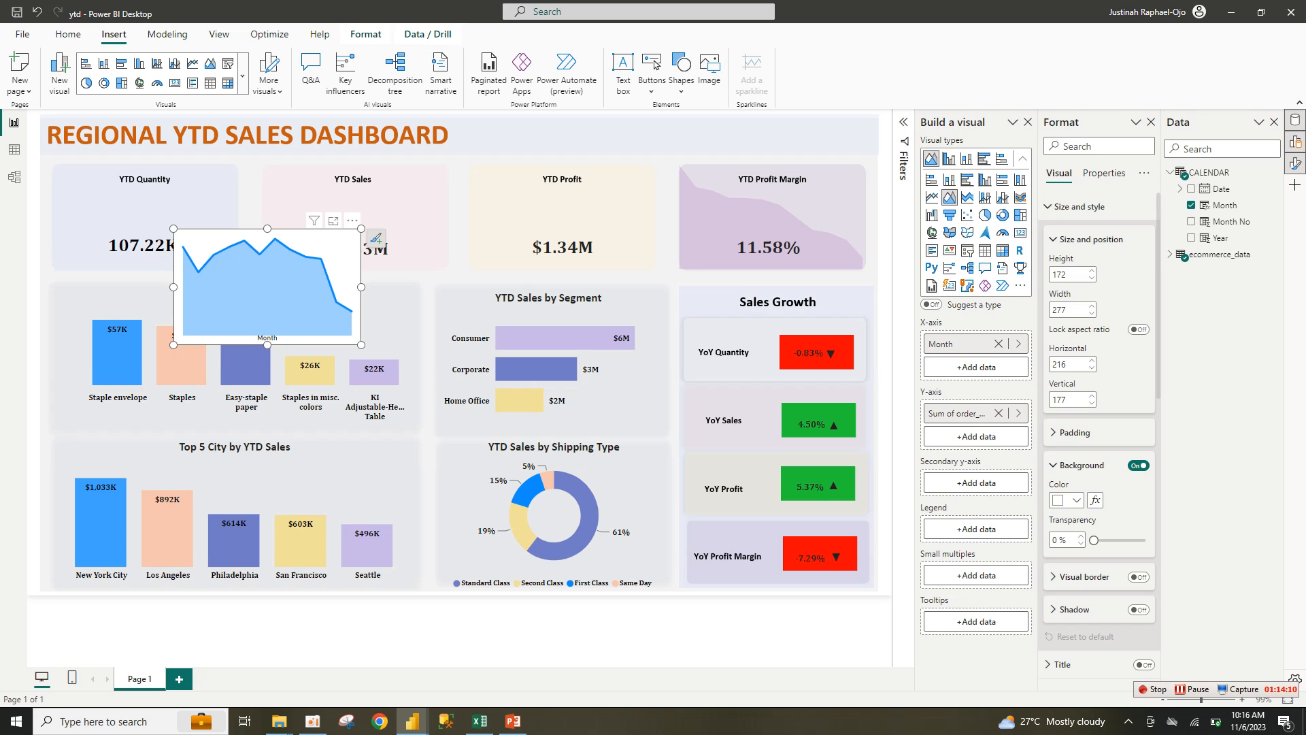
click(1138, 465)
click(1079, 207)
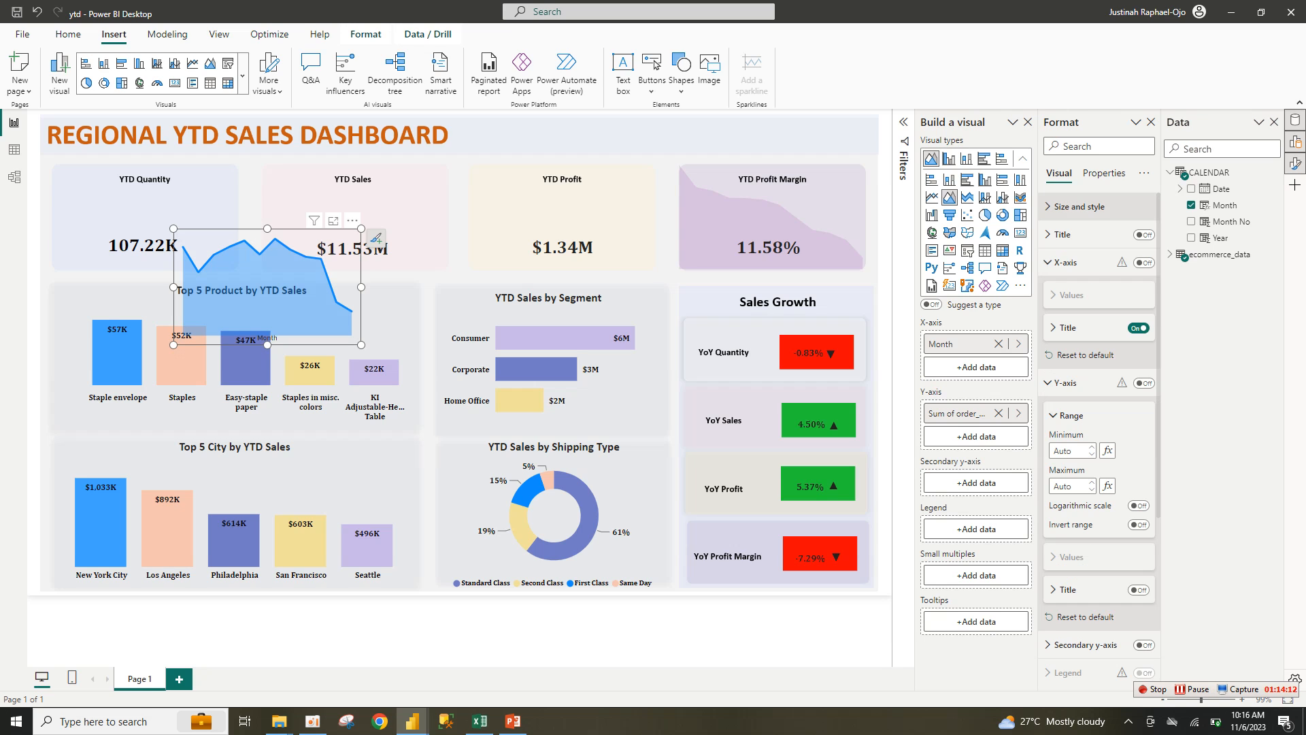
click(1138, 328)
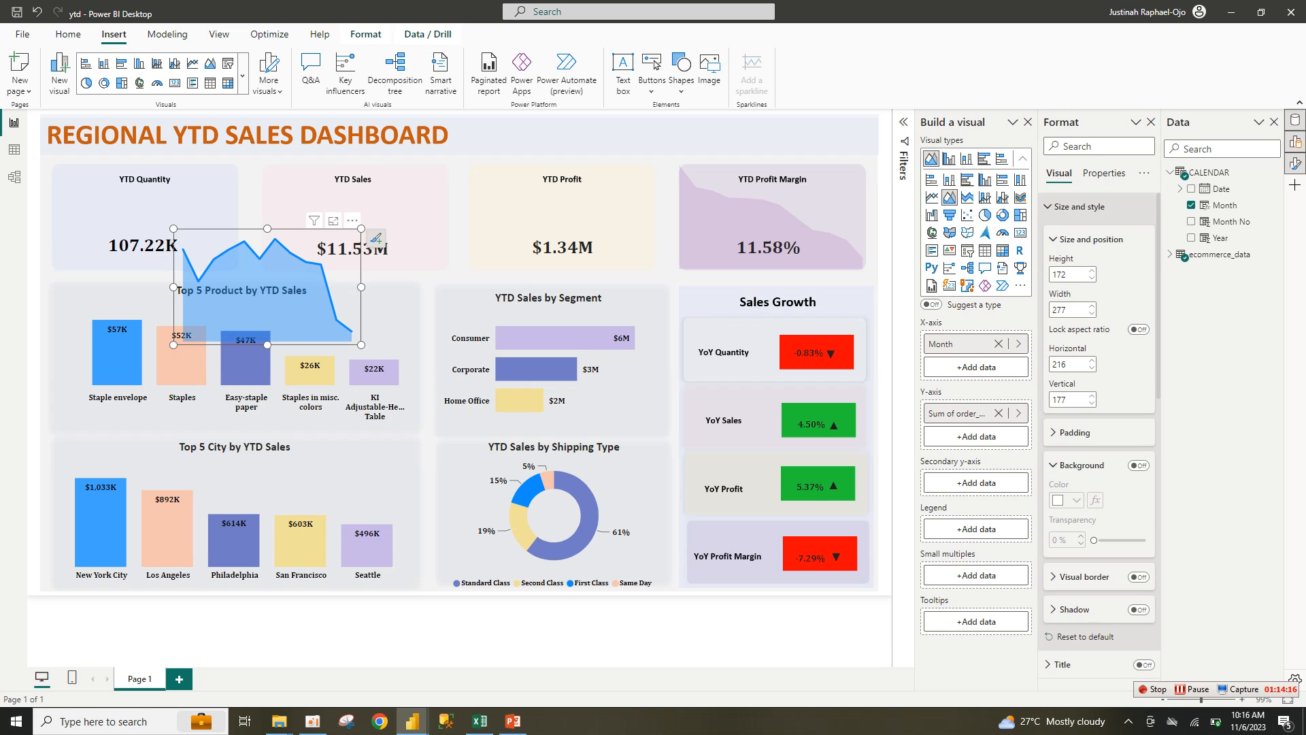
click(1065, 262)
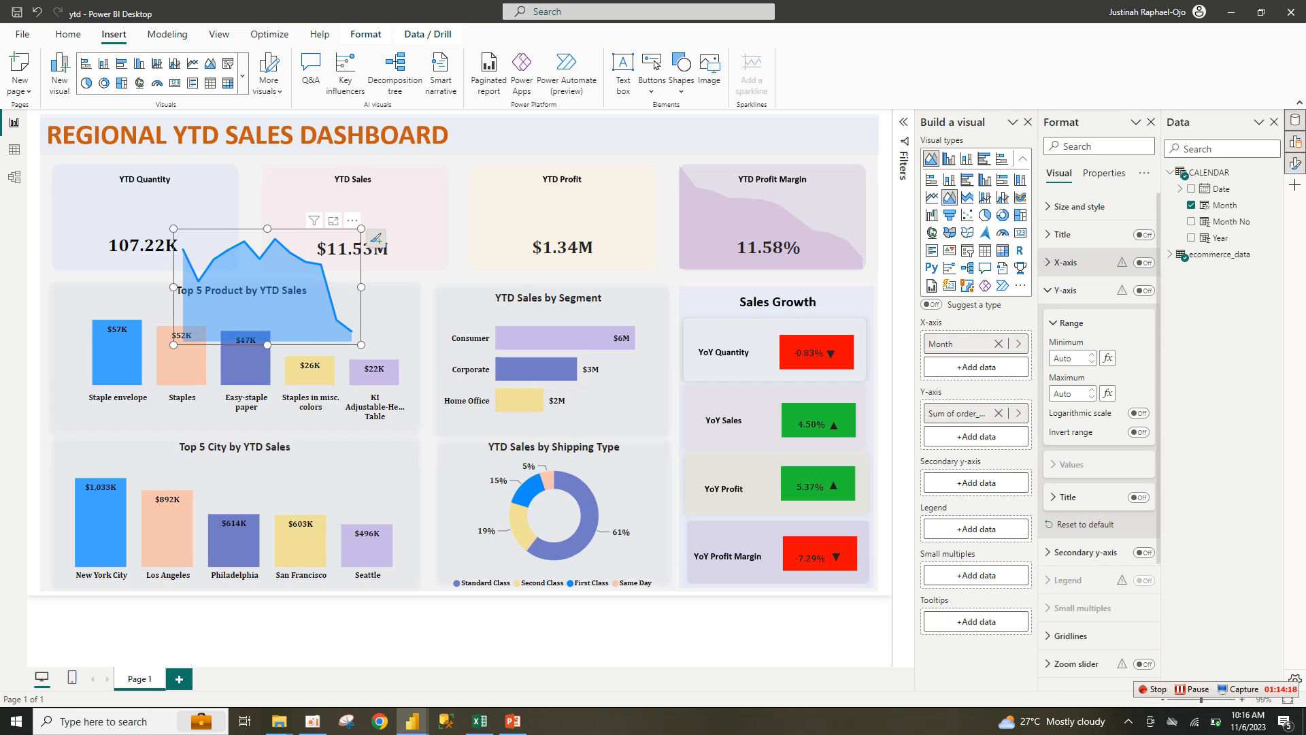
click(1066, 290)
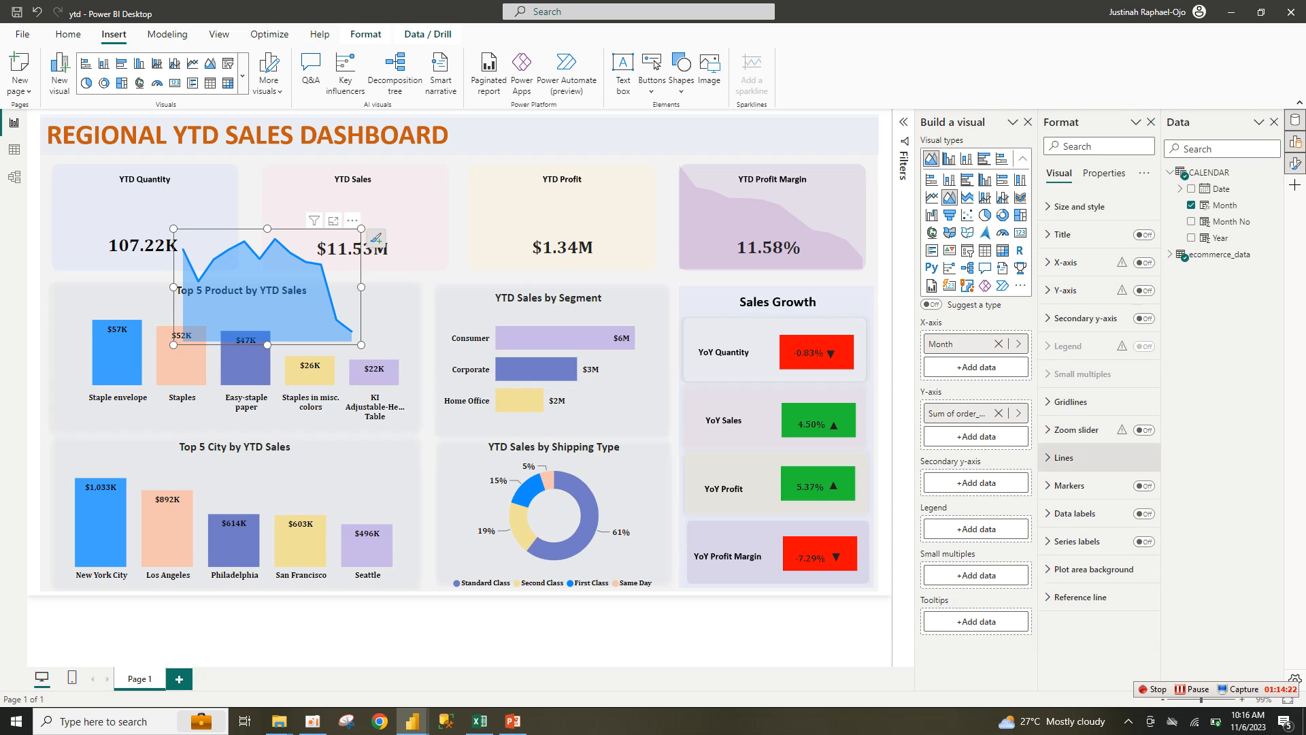
Step: Colour the area series light blue and reduce the line stroke width to 0 px
click(1064, 457)
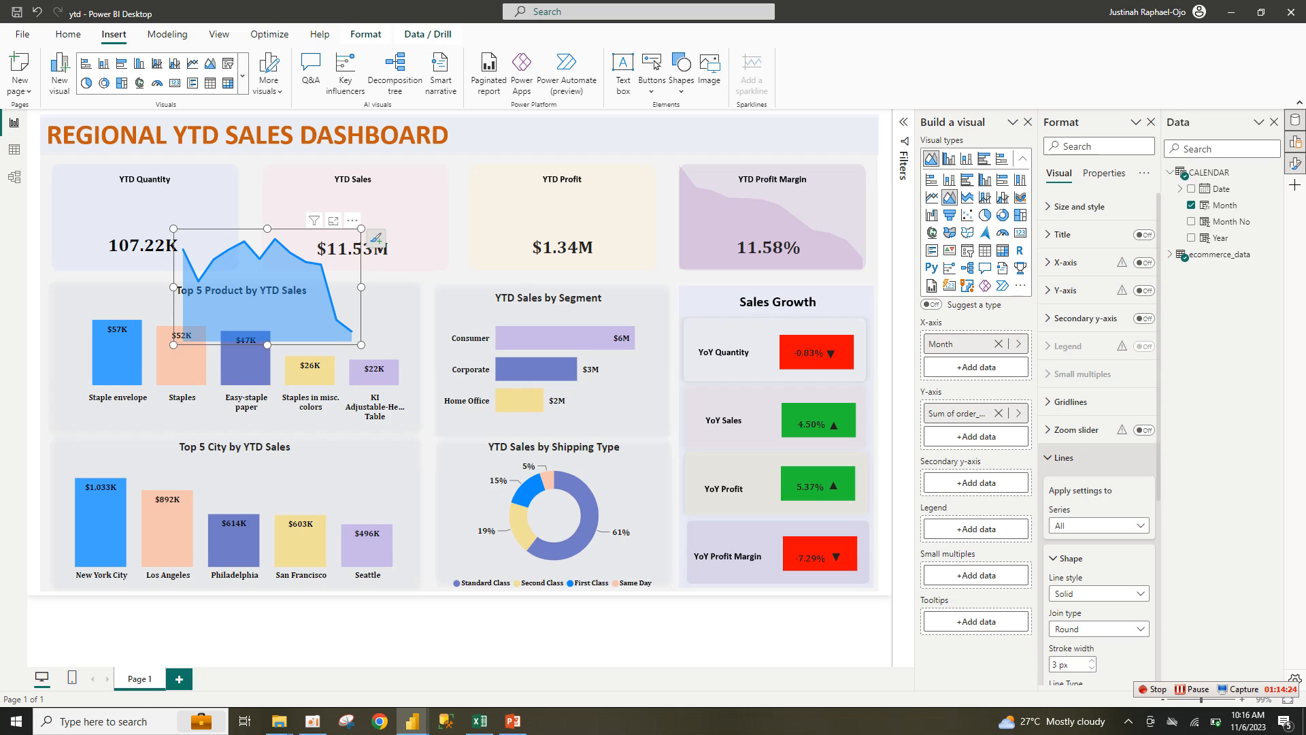
scroll(1098, 436, down, 5)
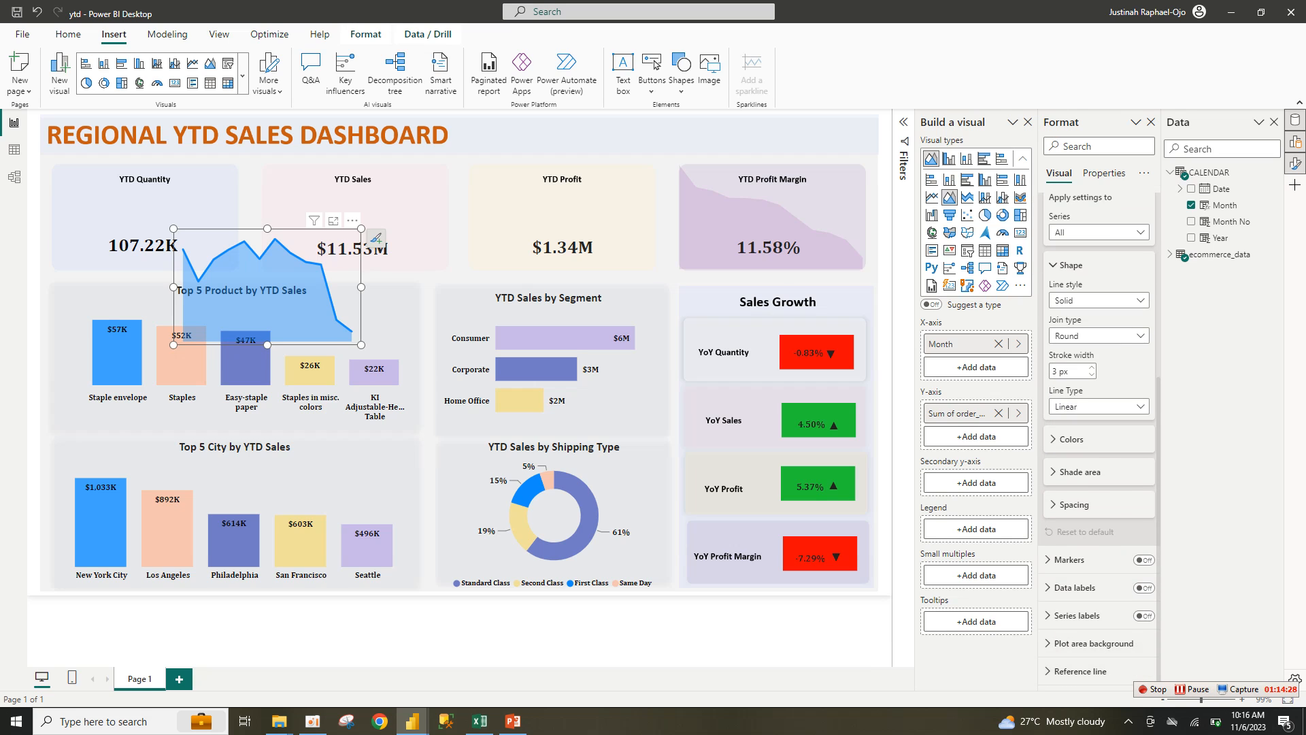
click(1071, 438)
click(1066, 474)
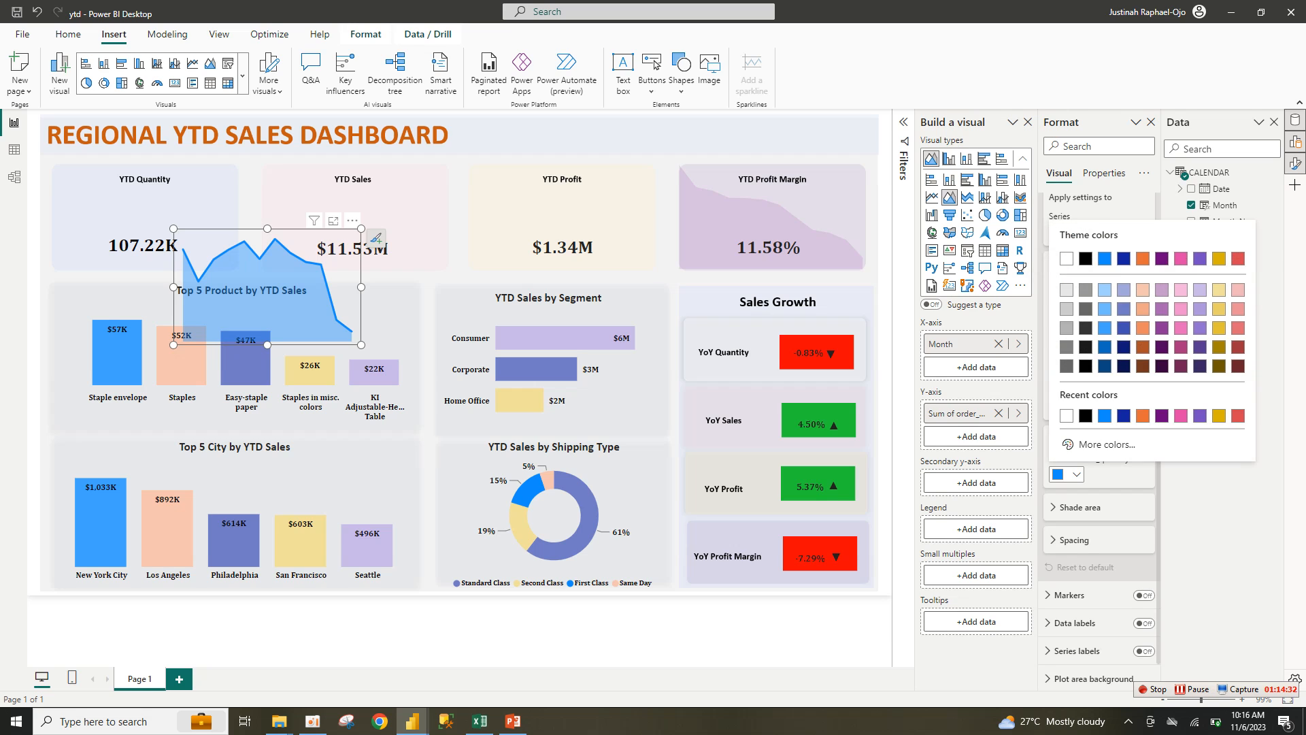
click(1104, 309)
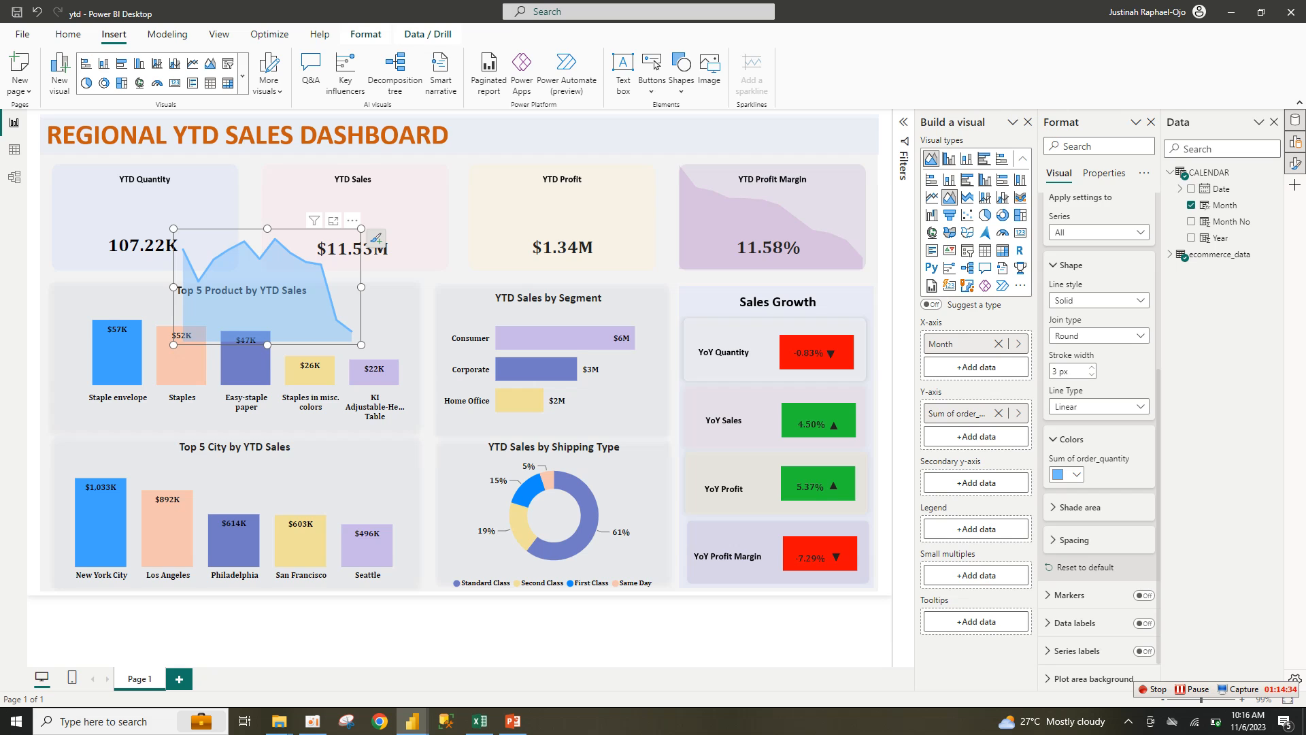
click(1073, 540)
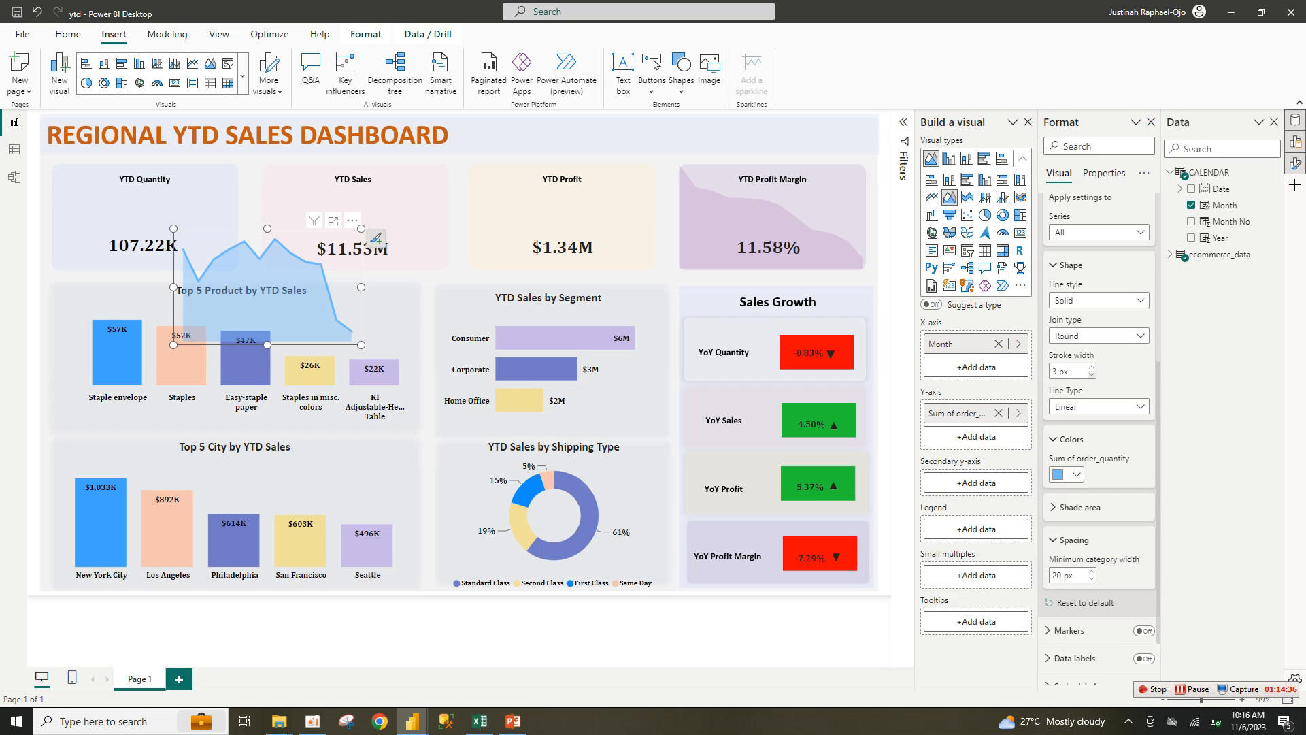
click(1092, 375)
click(1092, 375)
click(1091, 375)
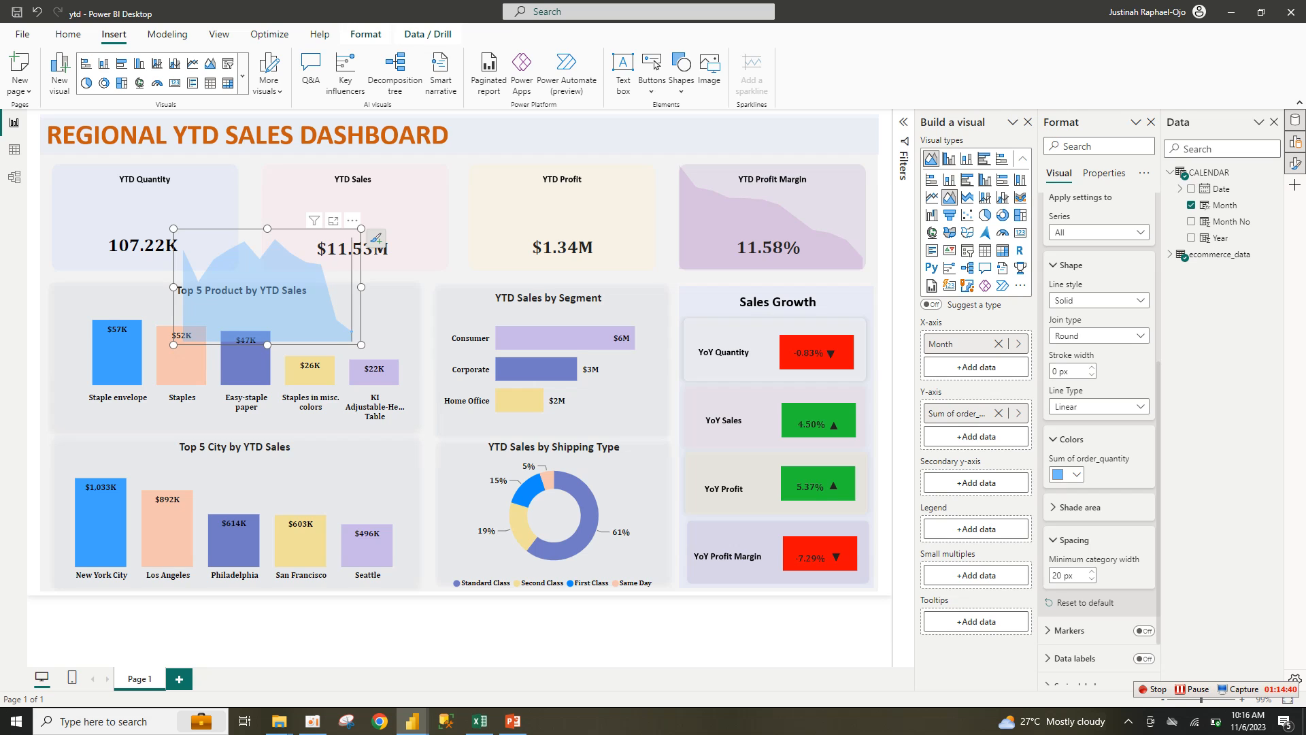
Step: Resize the area chart to fit inside the YTD Quantity card, send it backward, and copy it
drag(361, 345, 241, 270)
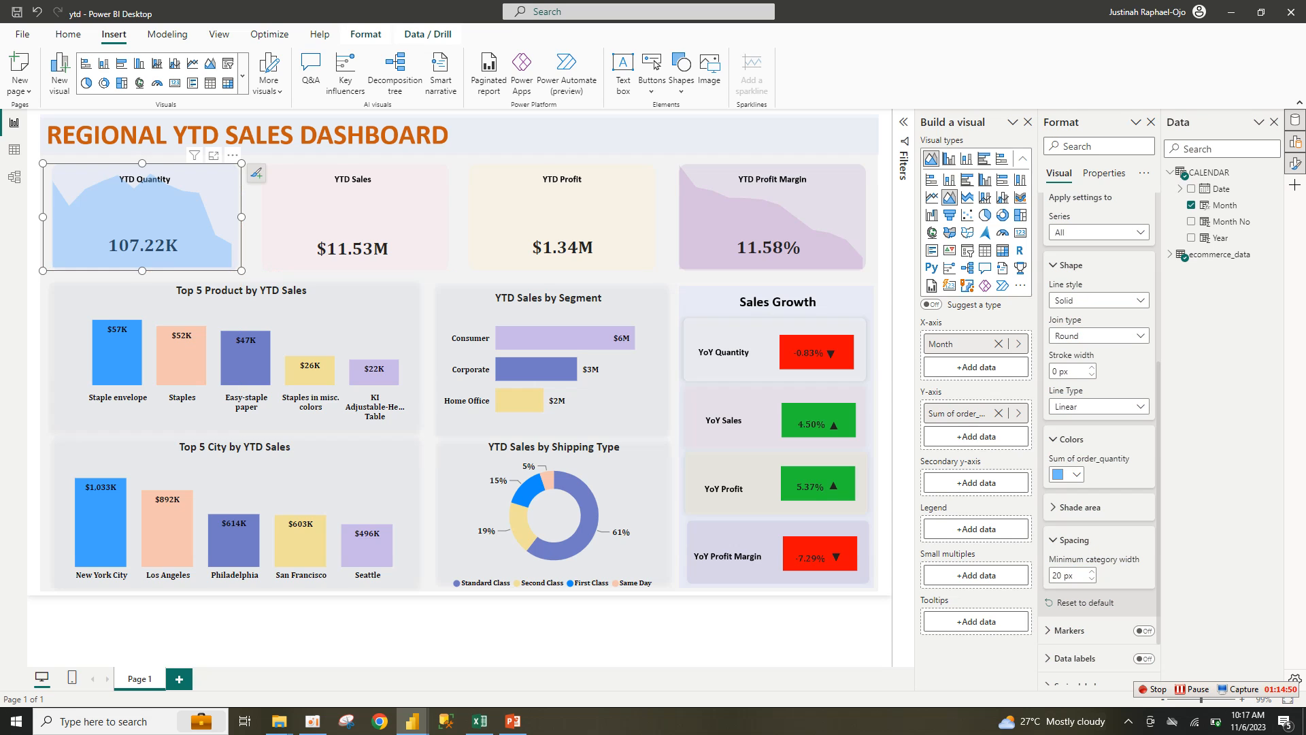
drag(241, 163, 249, 179)
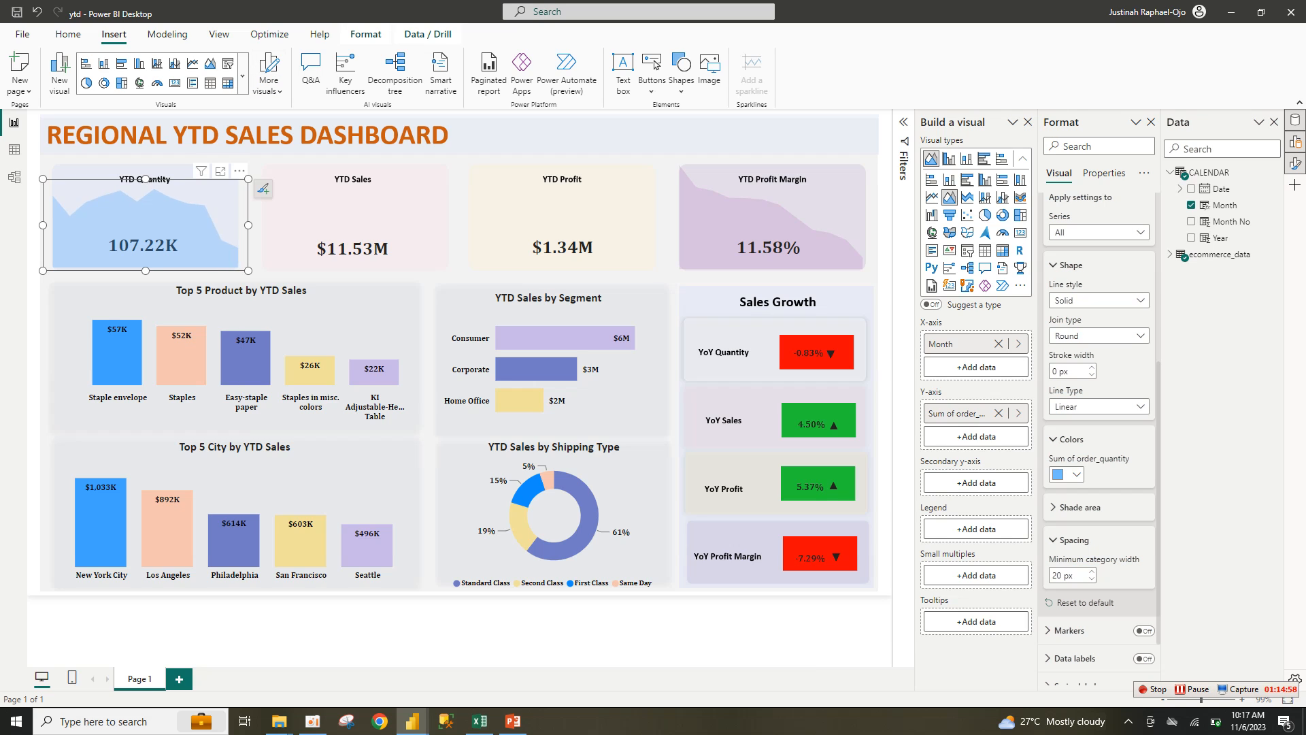
click(365, 34)
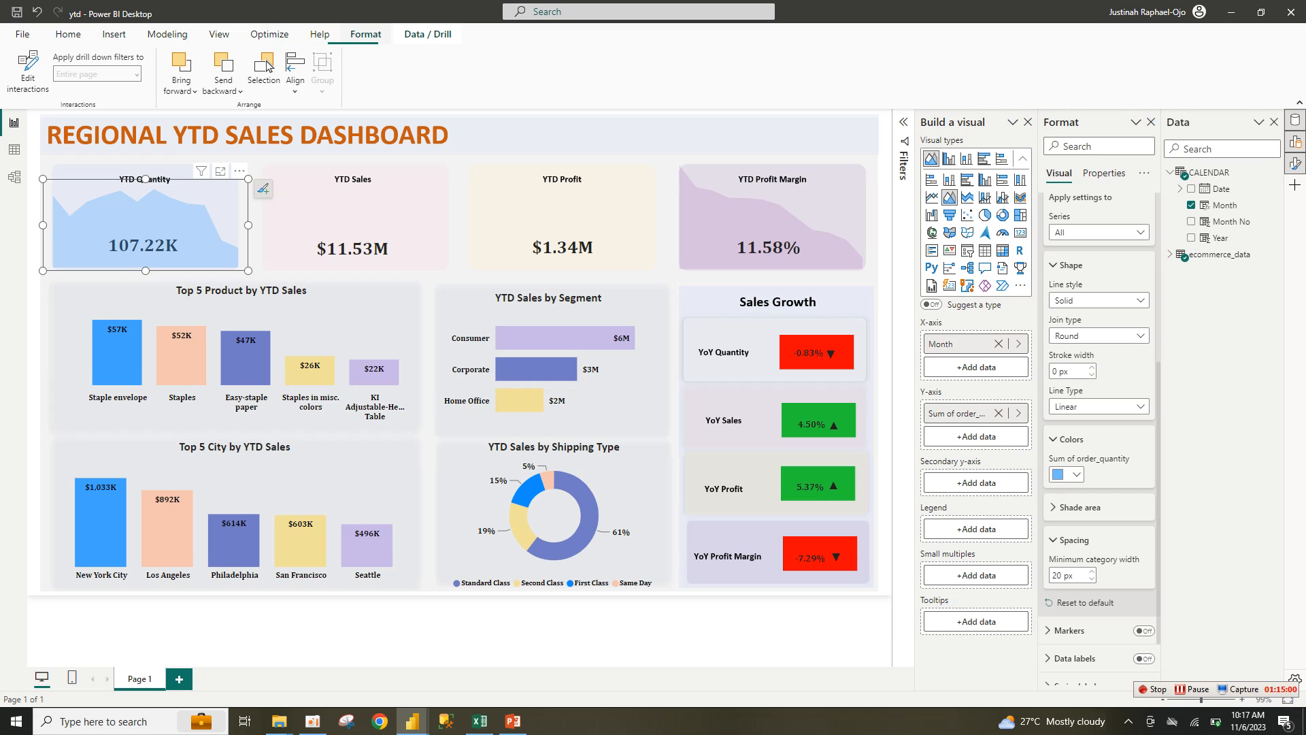
click(223, 86)
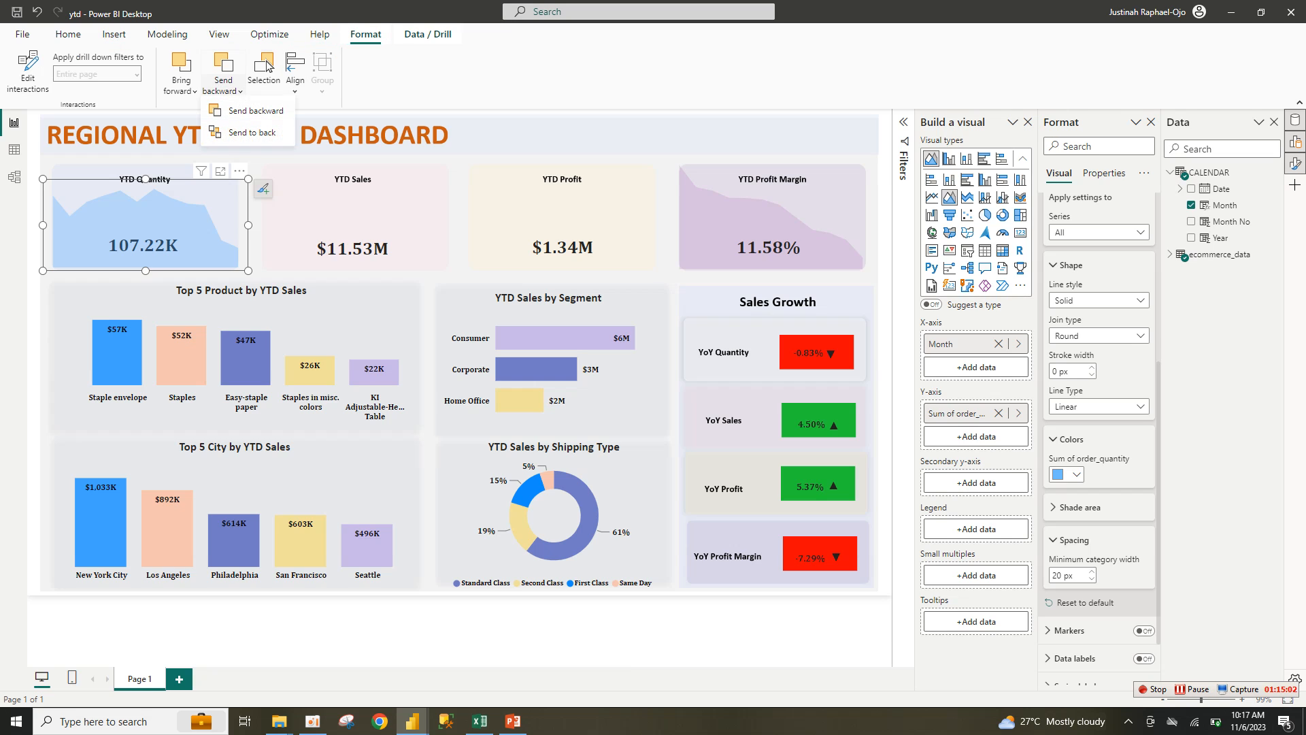
key(Escape)
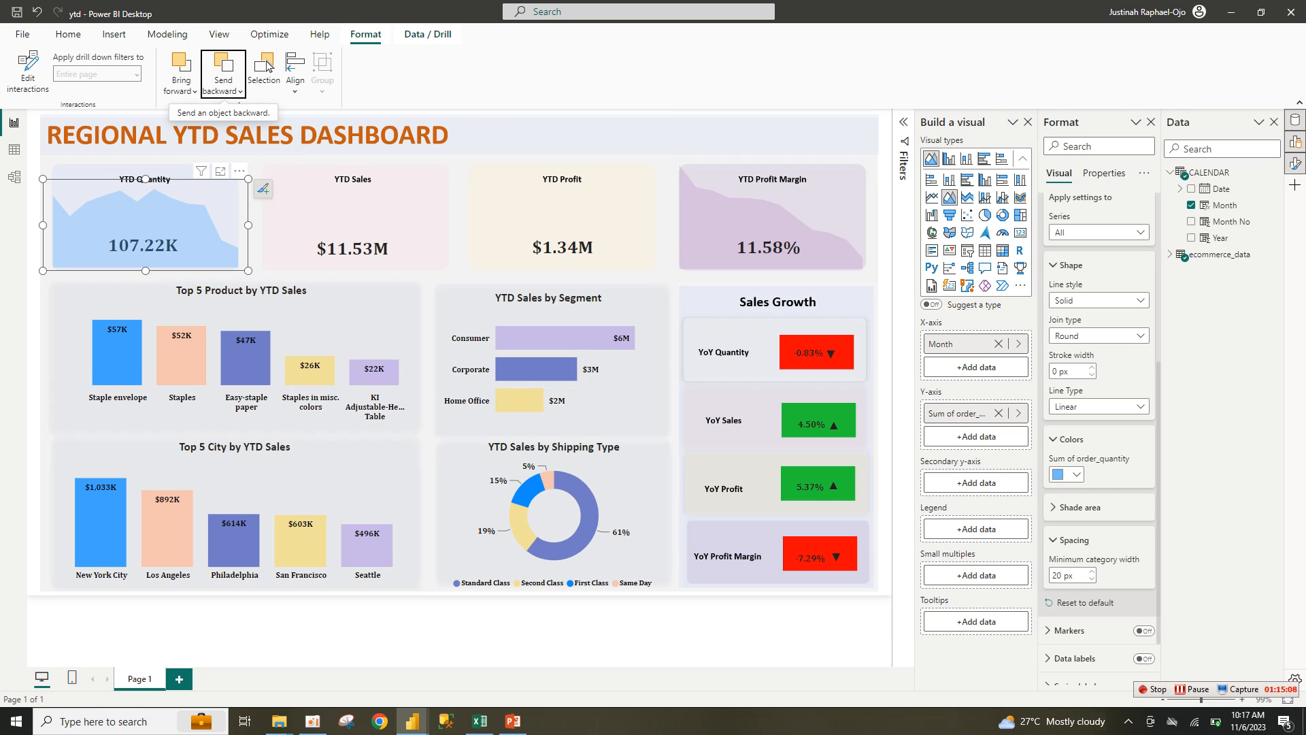
key(ctrl+v)
Step: Move one chart copy onto the YTD Sales card and paste two more copies
drag(241, 230, 632, 209)
key(ctrl+v)
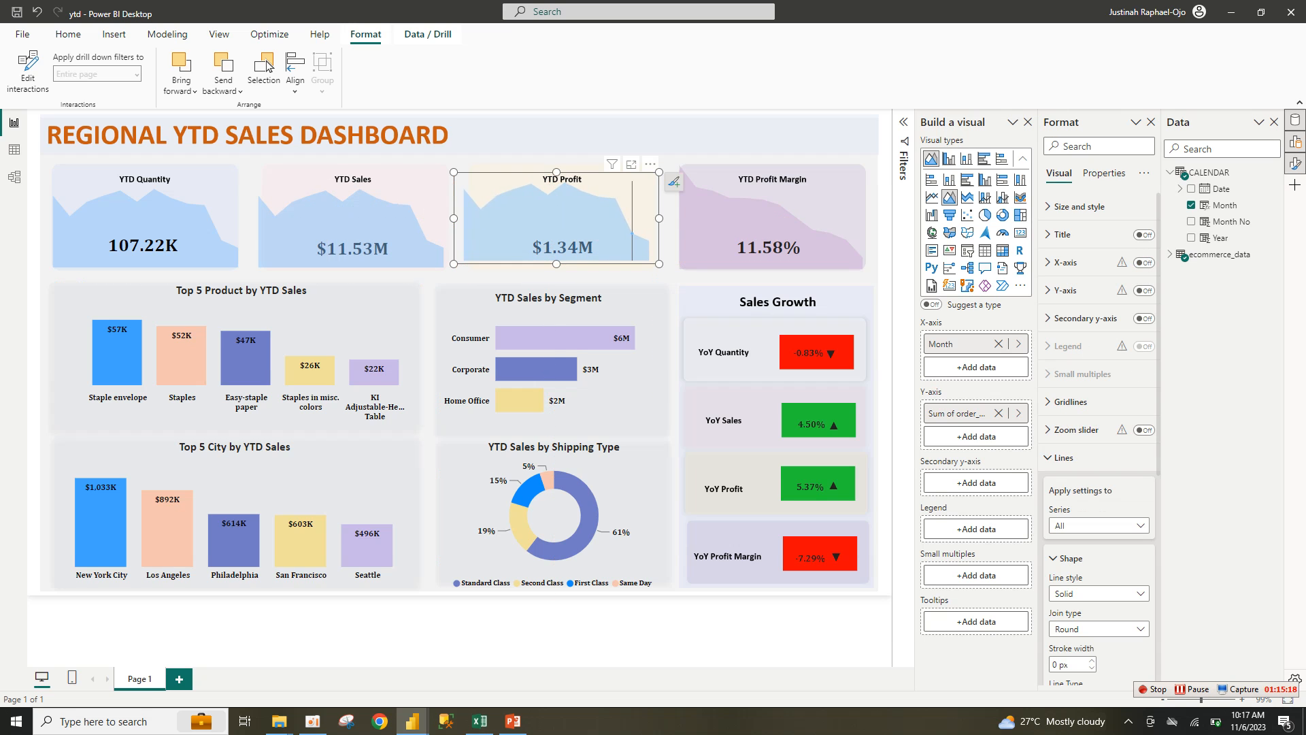
key(ctrl+v)
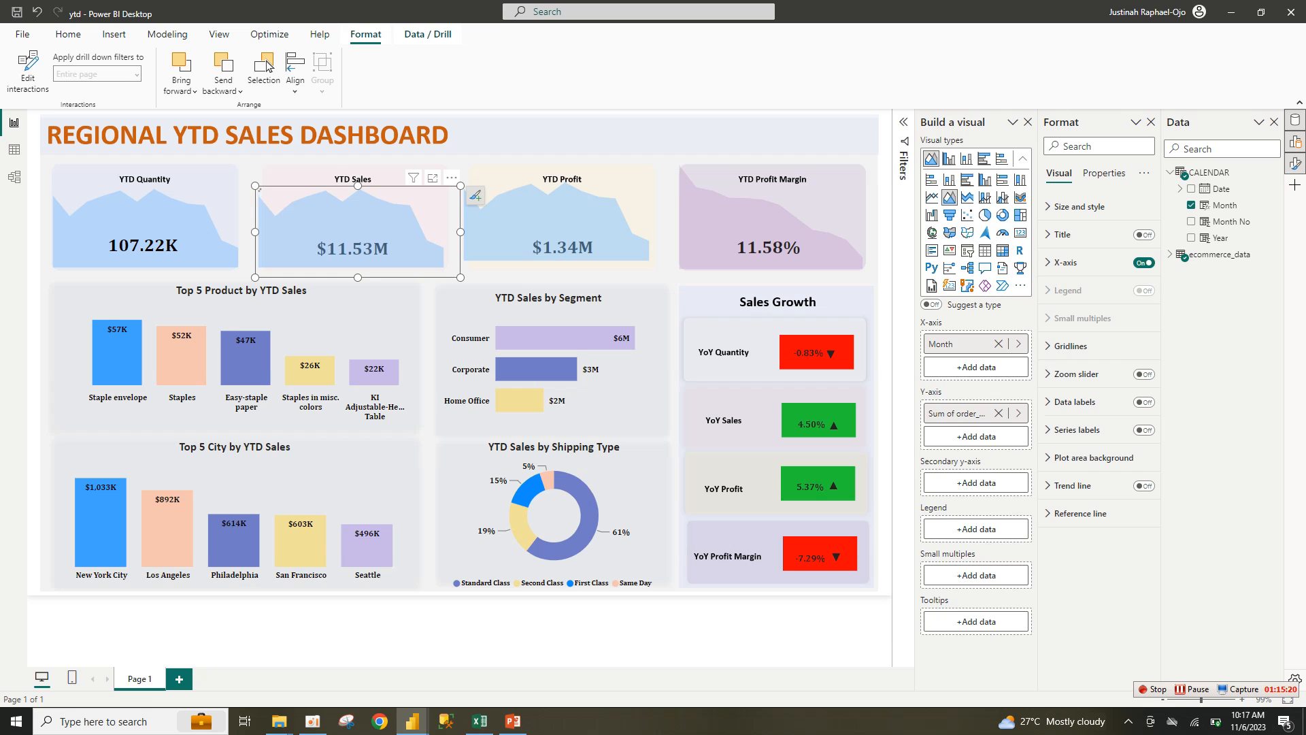
drag(434, 223, 790, 336)
Step: Remove the old visual on the YTD Profit Margin card and move a chart copy onto it
click(769, 242)
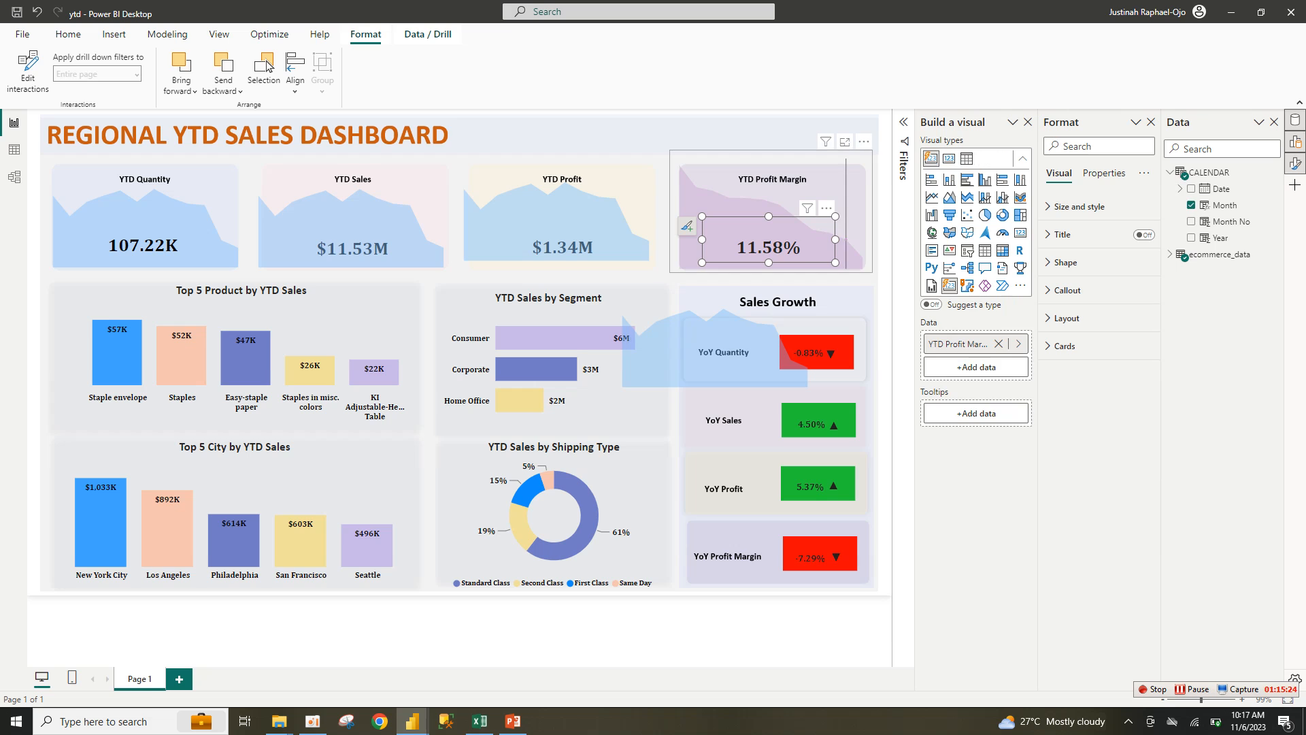
click(864, 142)
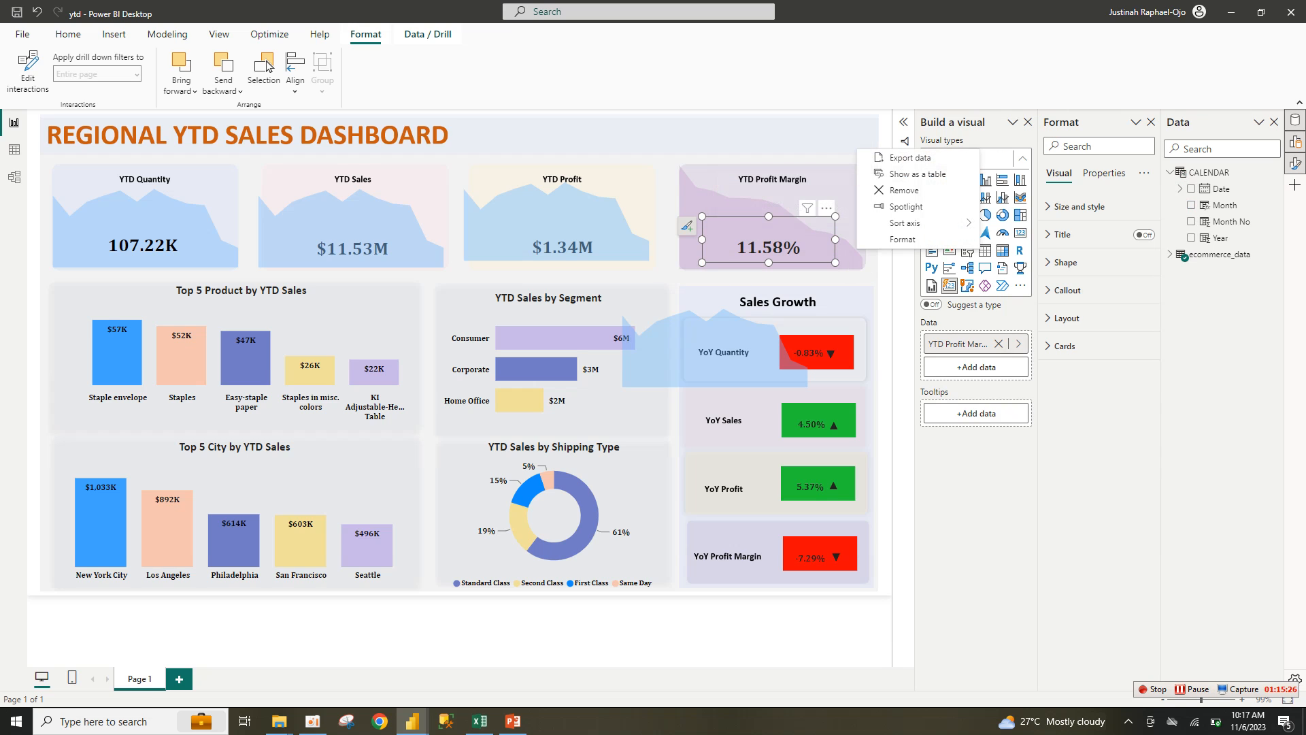
click(904, 190)
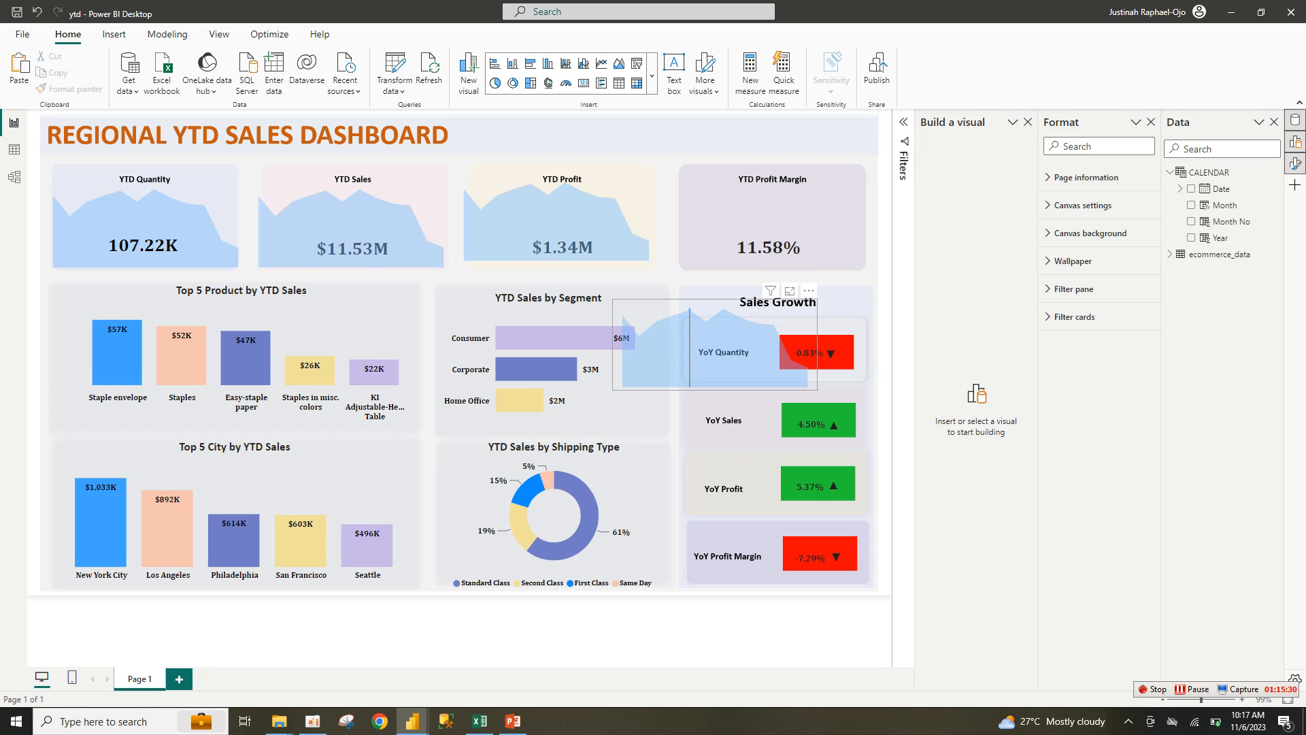
drag(699, 361, 762, 240)
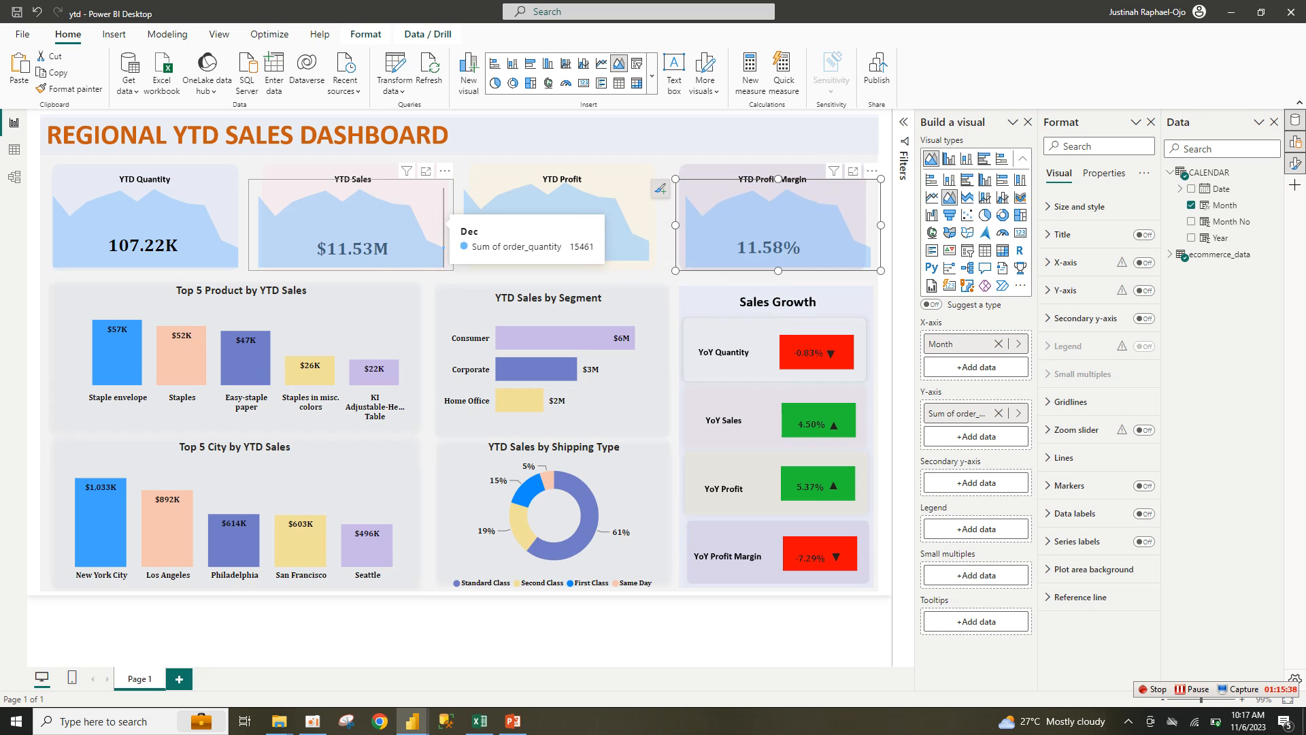
Step: Make the YTD Sales trend chart plot sales_per_order instead of order_quantity
click(436, 218)
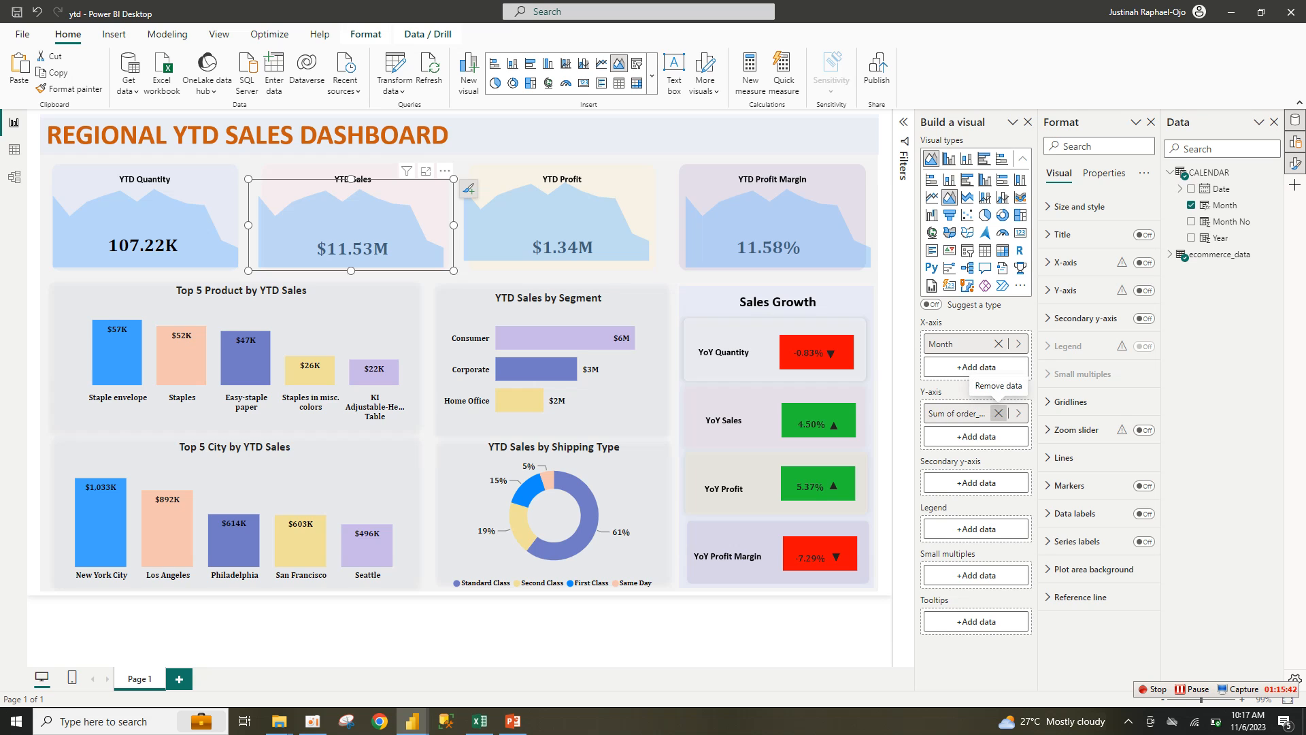
click(997, 412)
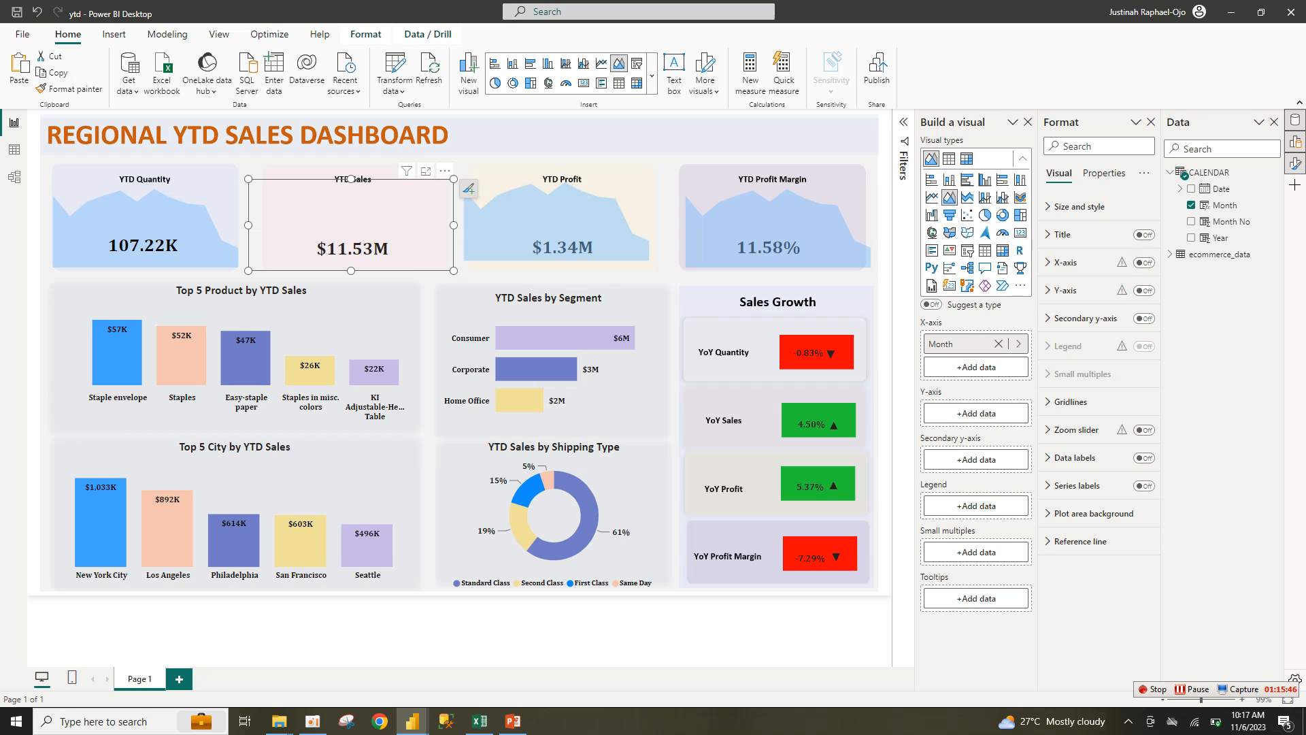
click(1217, 254)
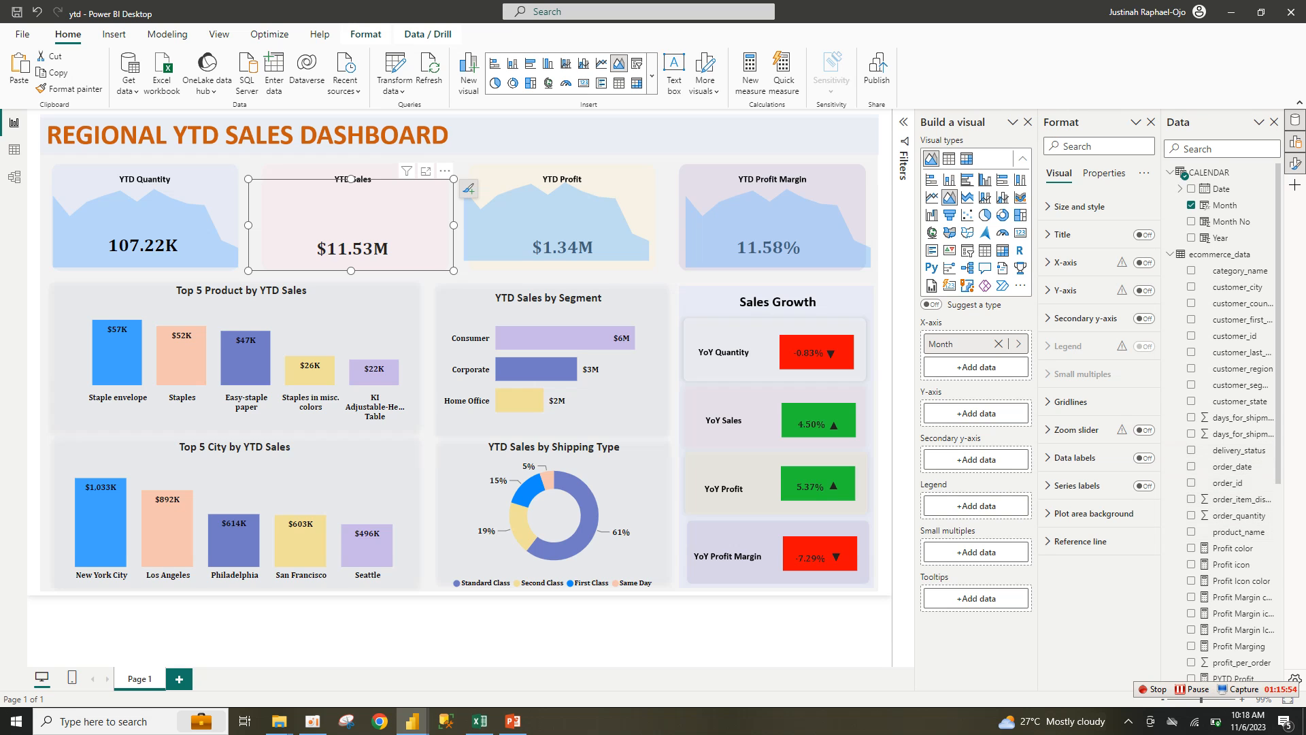
scroll(1225, 421, down, 5)
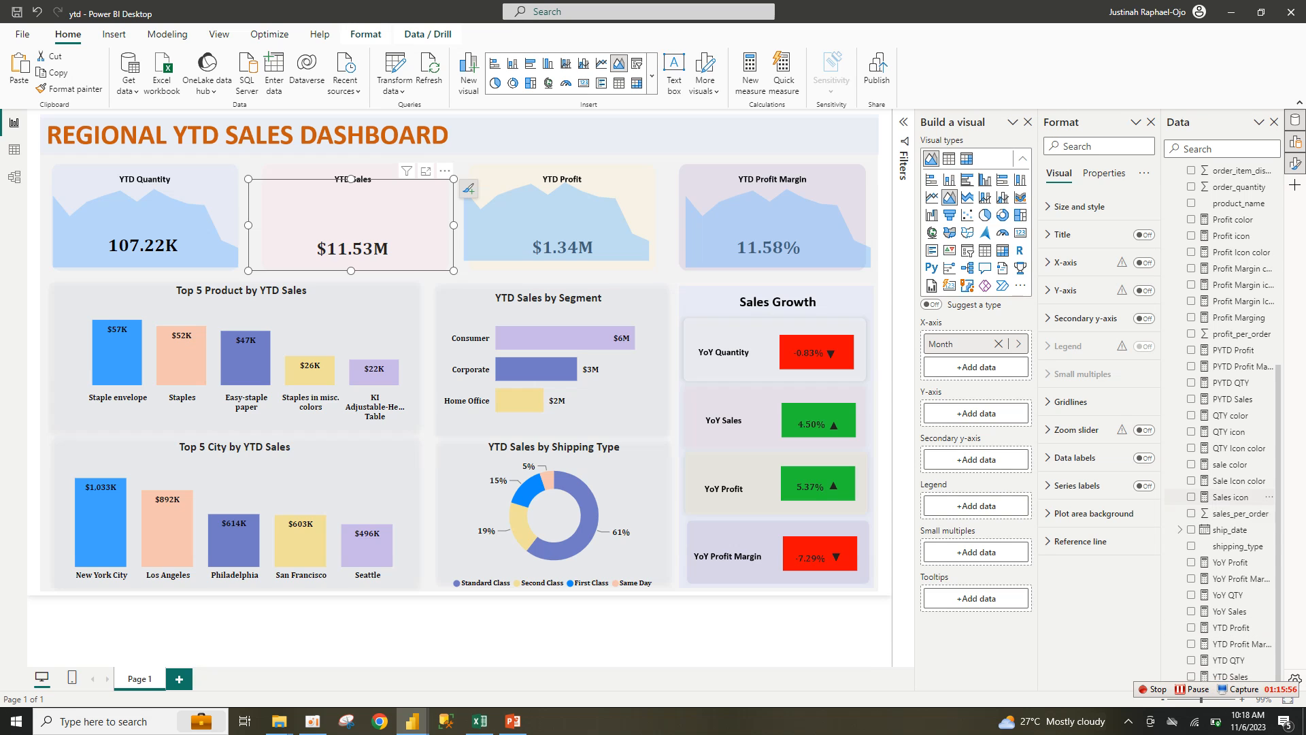
click(1191, 513)
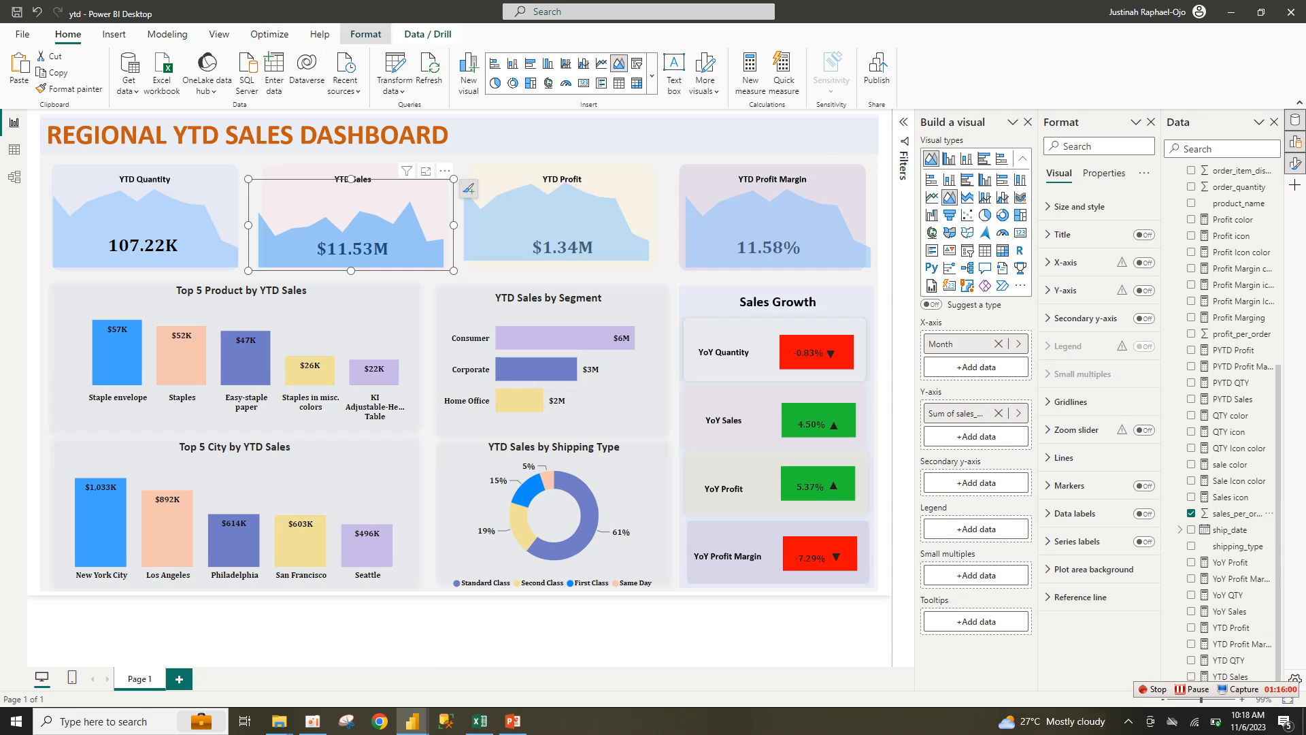
Step: Adjust the YTD Sales chart's layering using the arrange and layer options
click(365, 34)
click(295, 68)
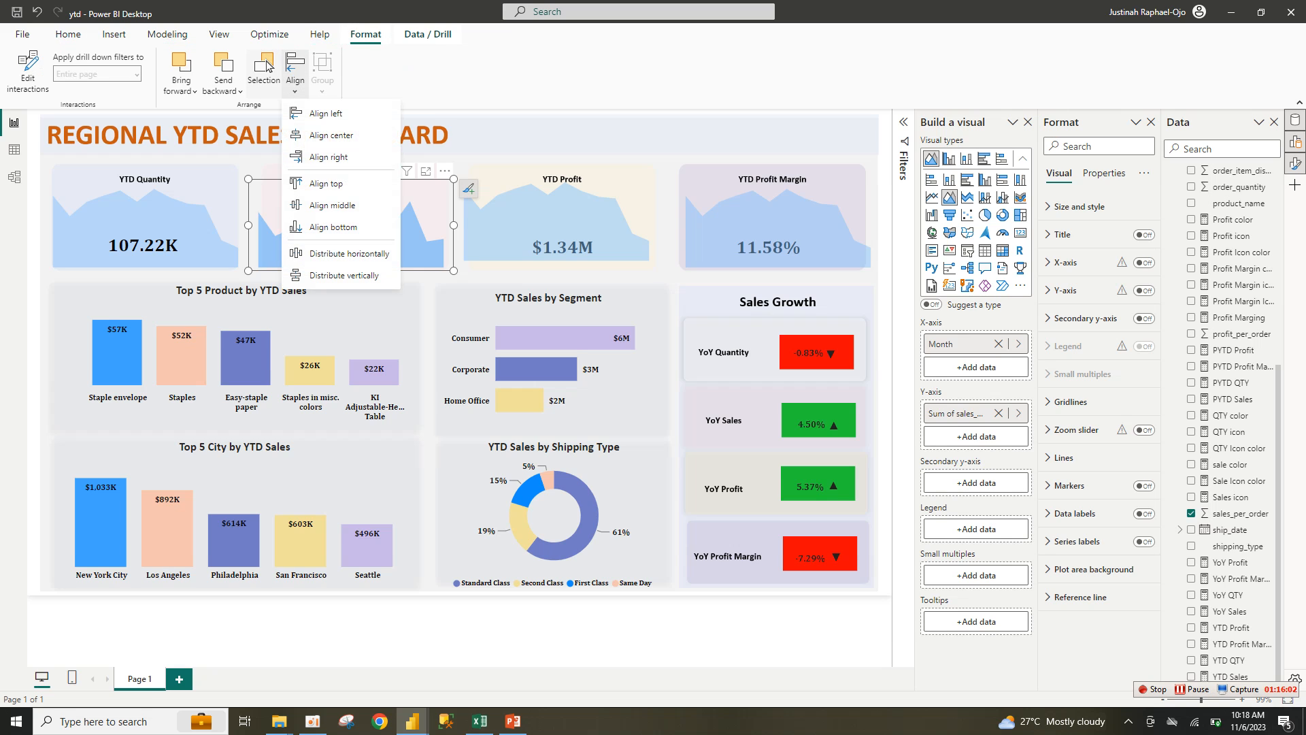
click(267, 65)
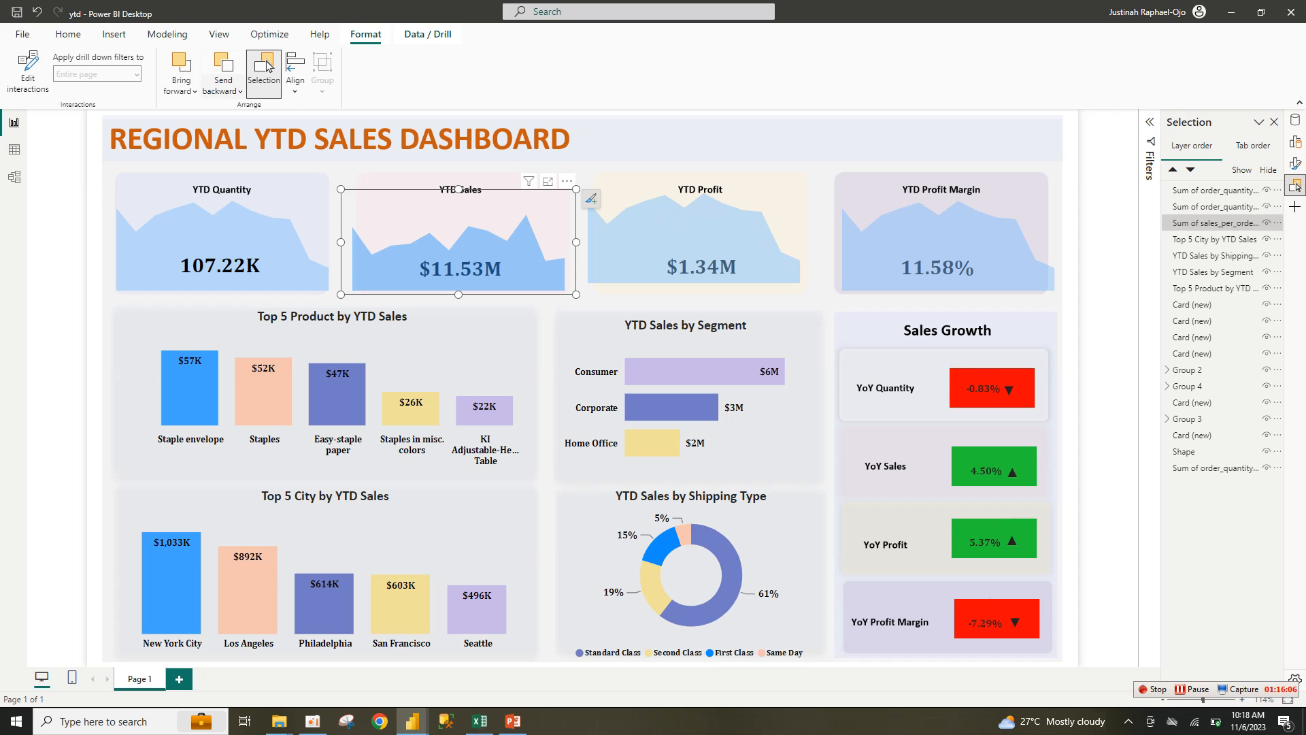
click(223, 85)
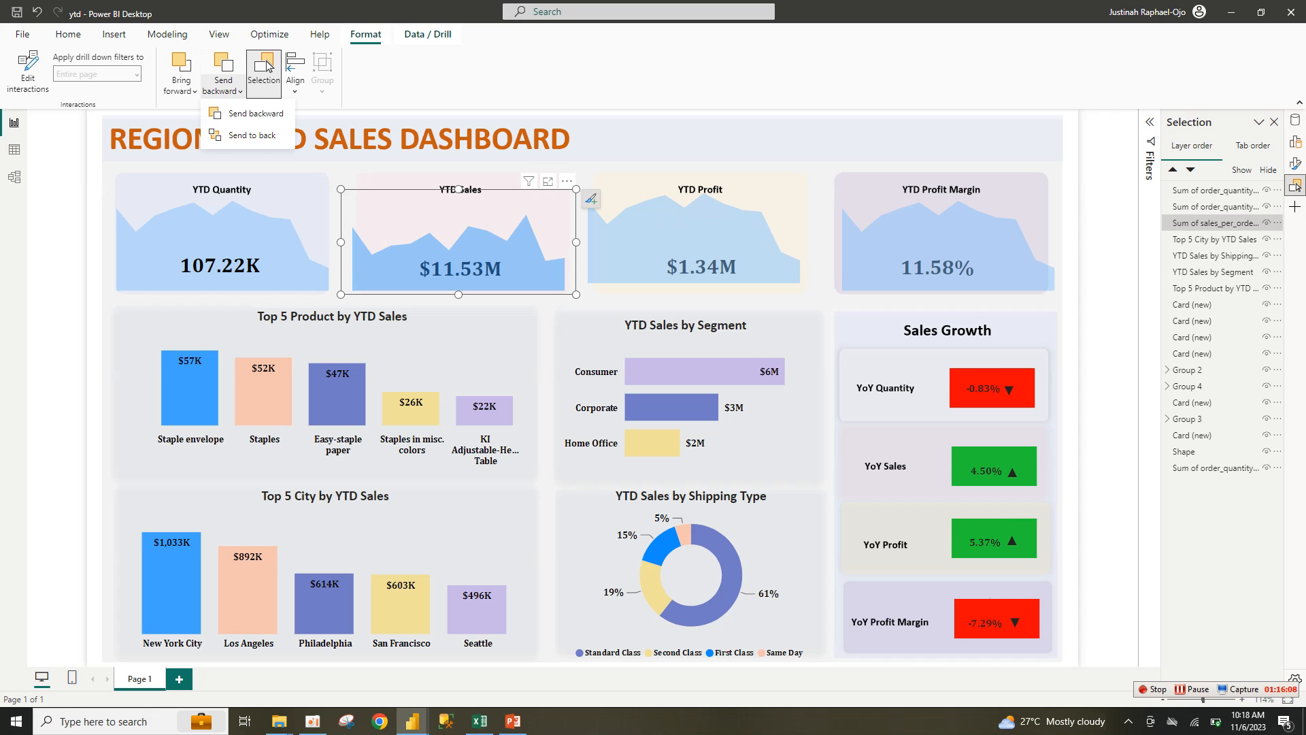
click(268, 65)
click(267, 65)
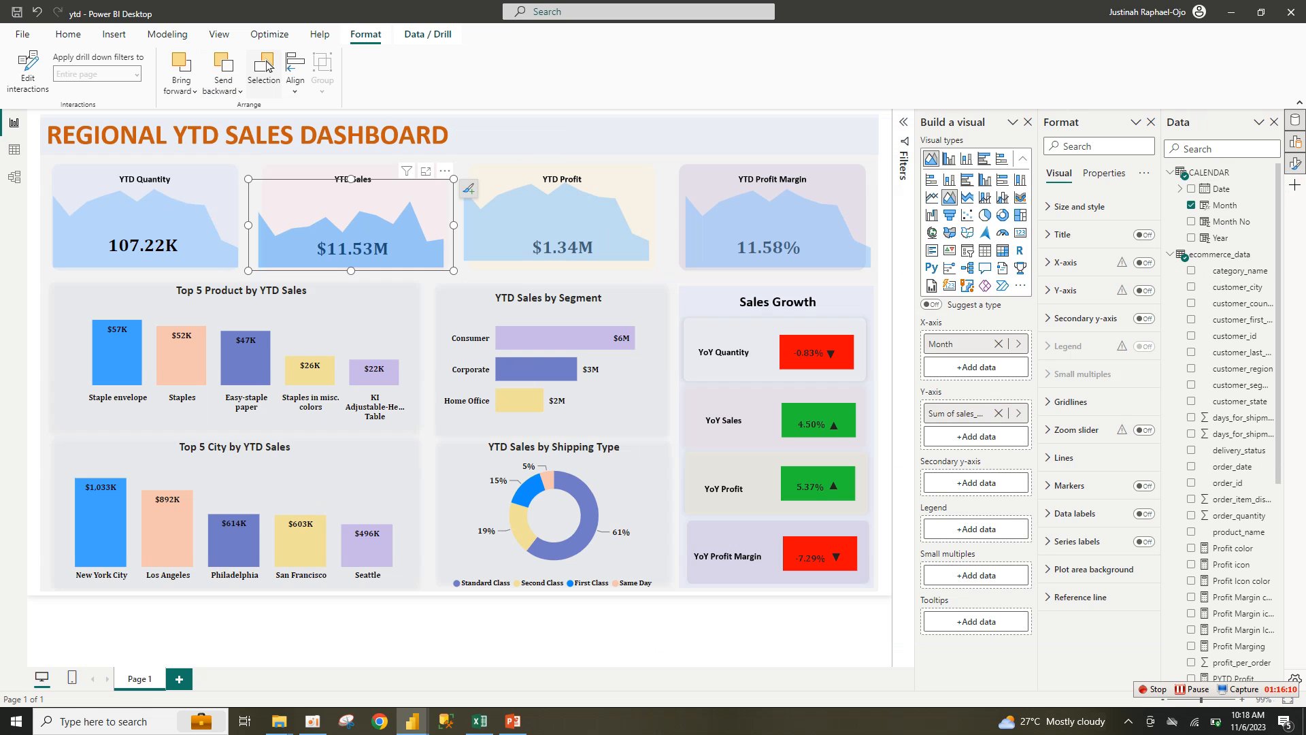
click(223, 85)
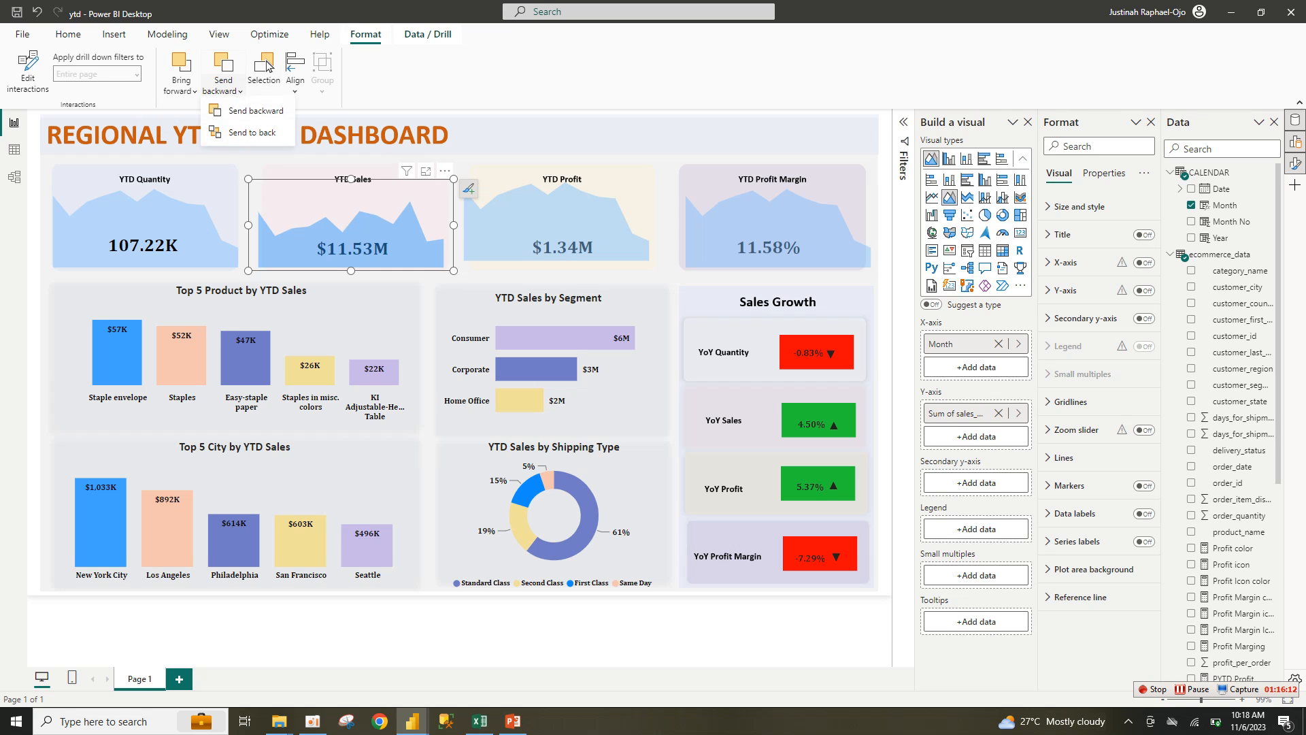
key(Escape)
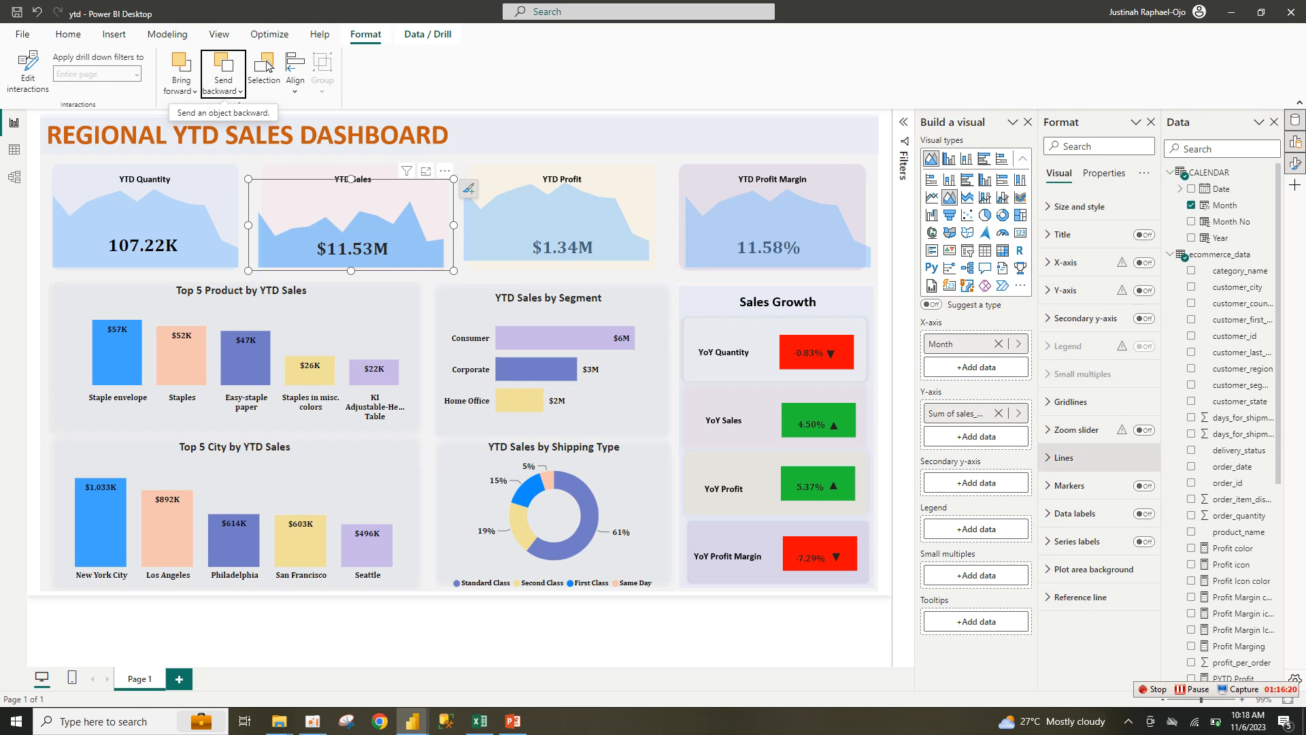
Step: Colour the YTD Sales trend area light red
click(1063, 457)
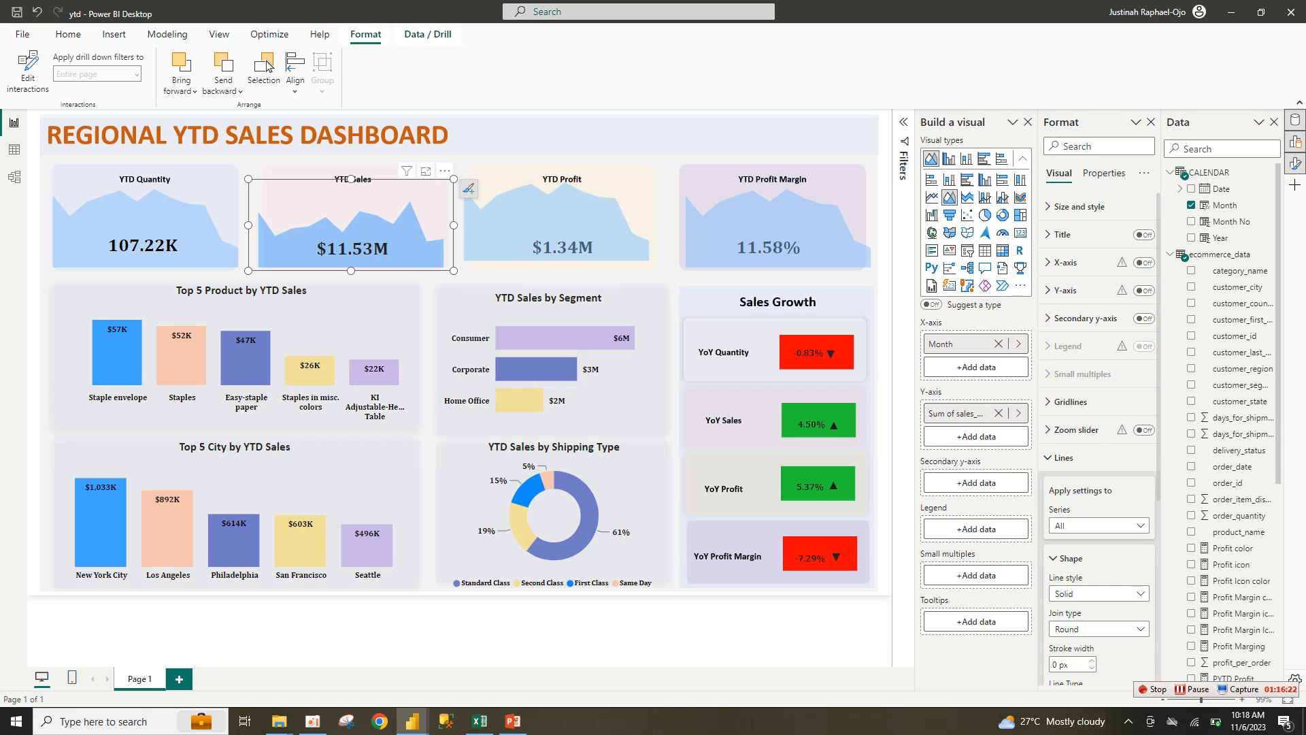
scroll(1098, 435, down, 5)
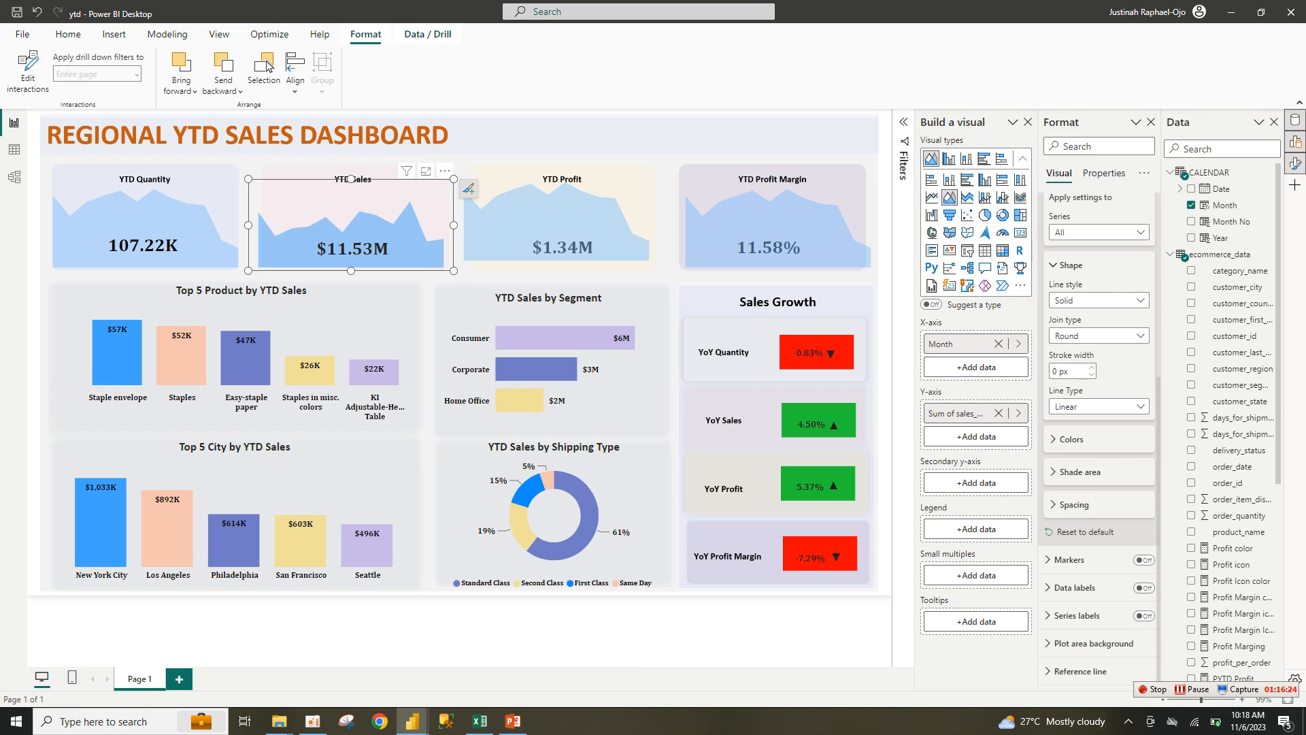
click(1071, 439)
click(1066, 474)
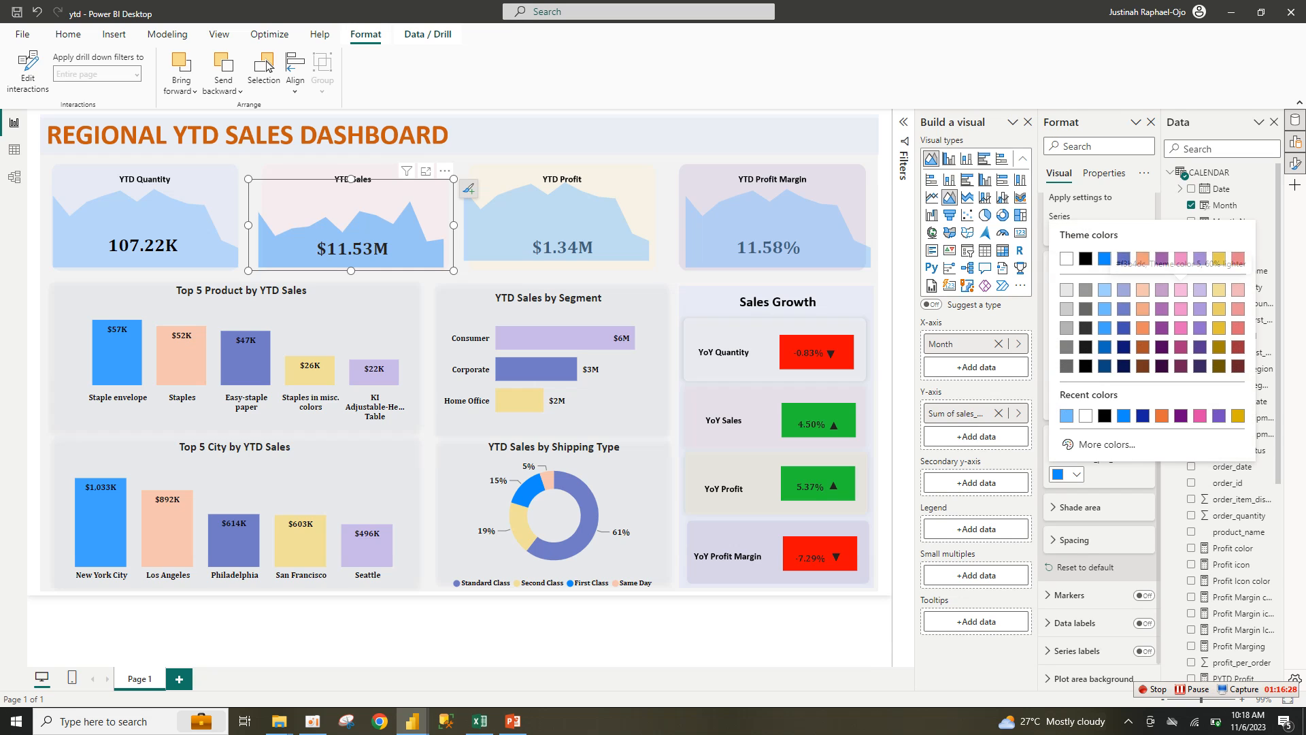
click(1238, 289)
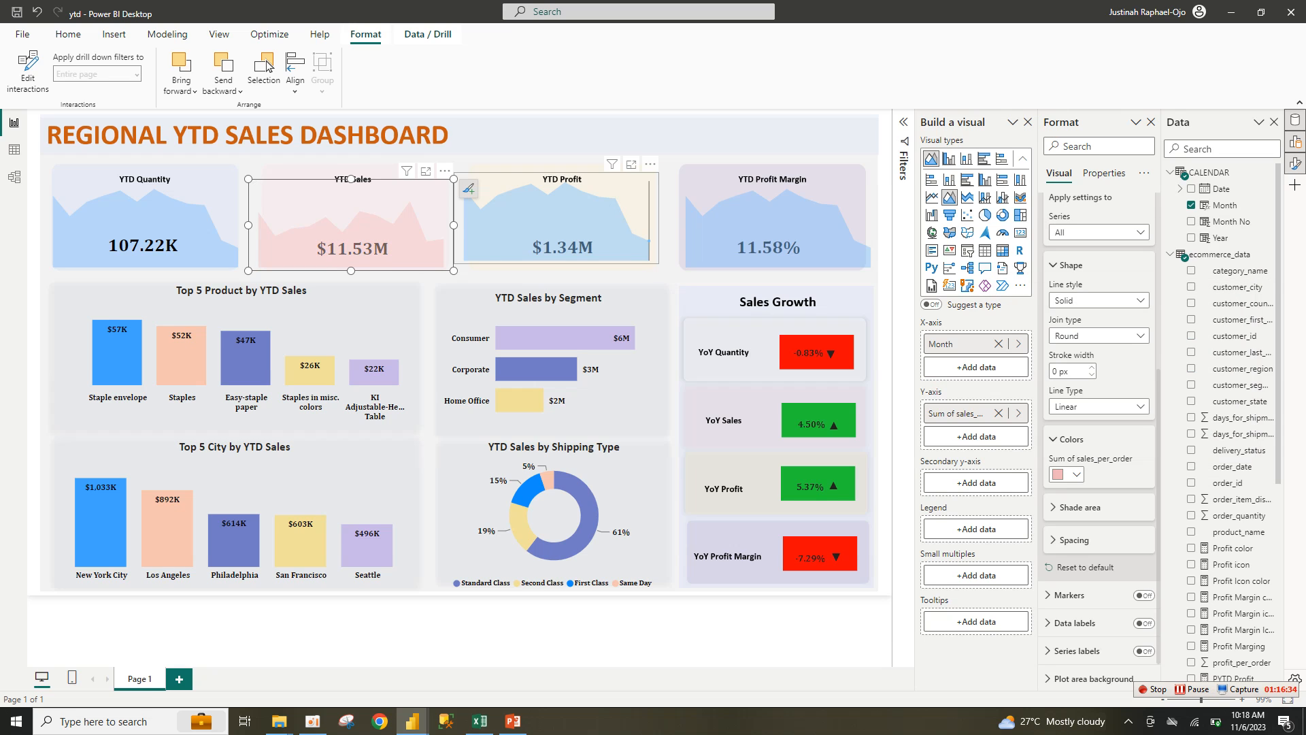
click(559, 219)
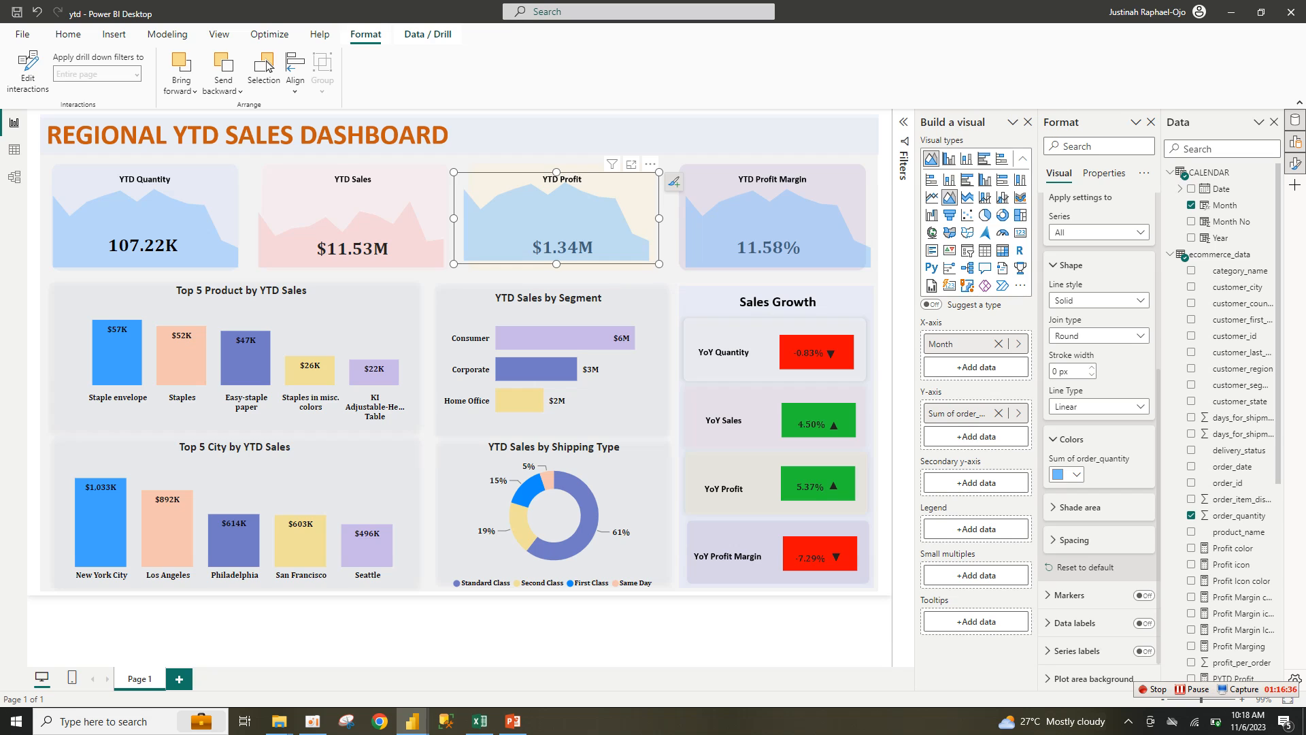
Step: Adjust the YTD Profit trend chart over its card and send it to the back
drag(659, 264, 668, 271)
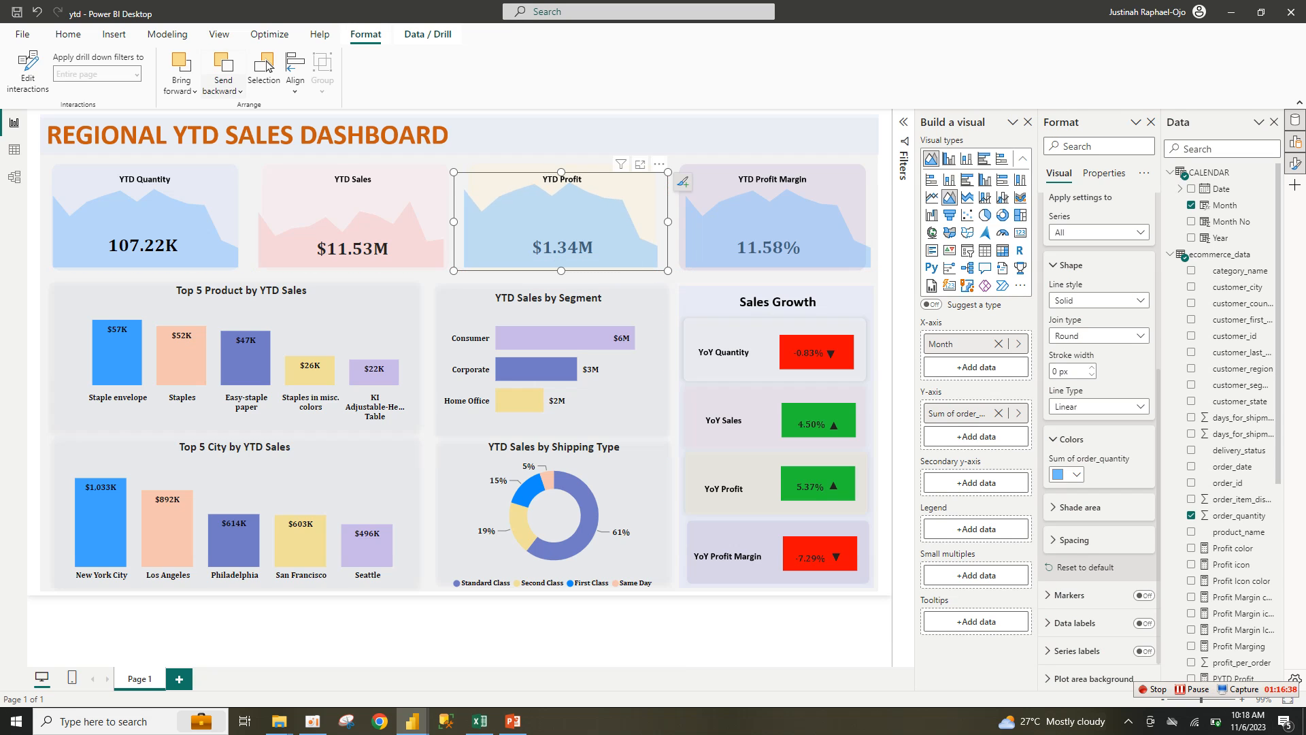
click(223, 86)
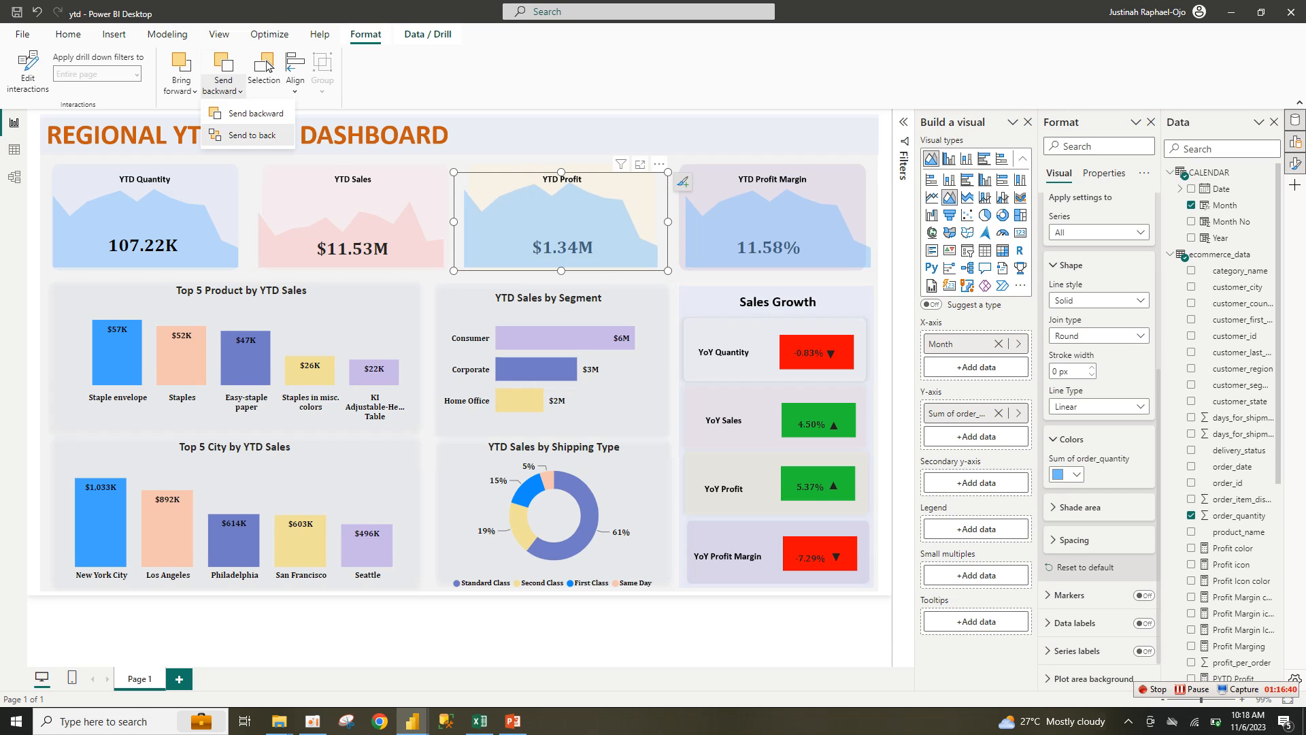
key(Return)
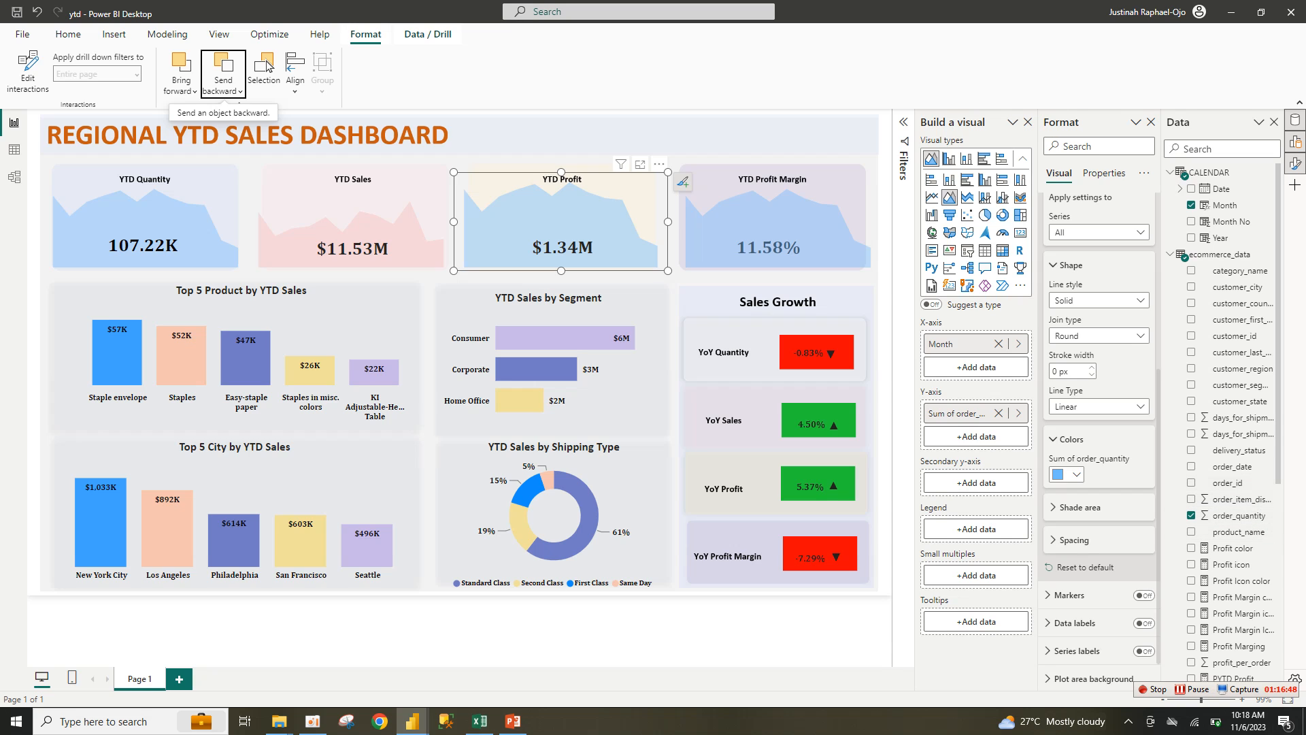
Step: Switch the YTD Profit trend to profit_per_order, drop order_quantity, and colour it light yellow
scroll(1224, 421, down, 1)
scroll(1231, 522, down, 3)
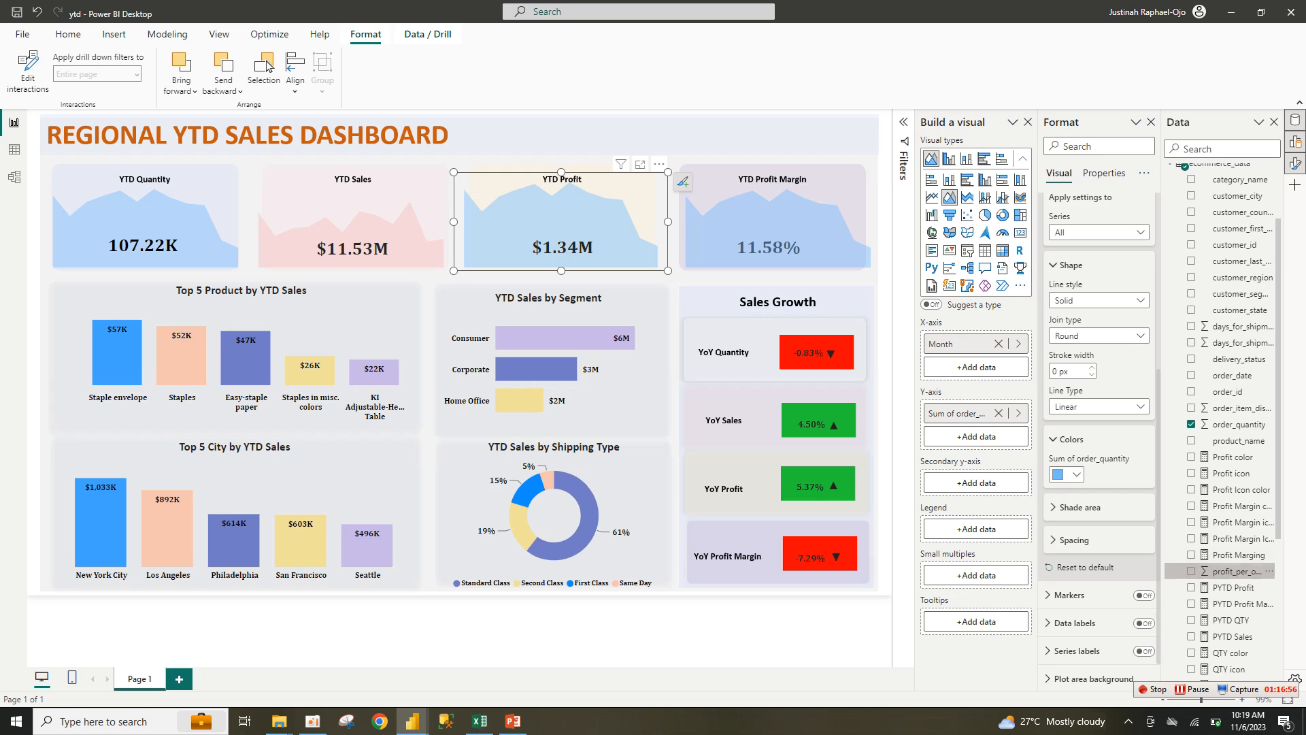
drag(1235, 572, 953, 436)
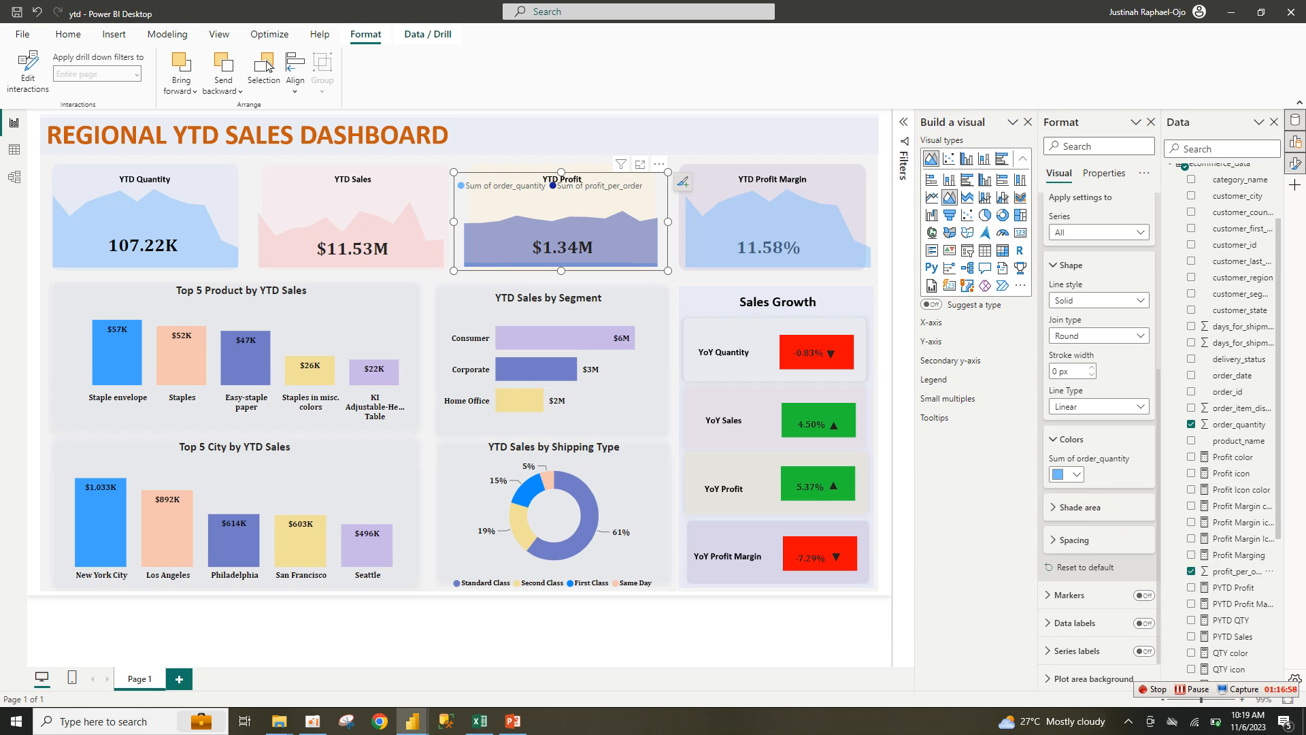
click(997, 413)
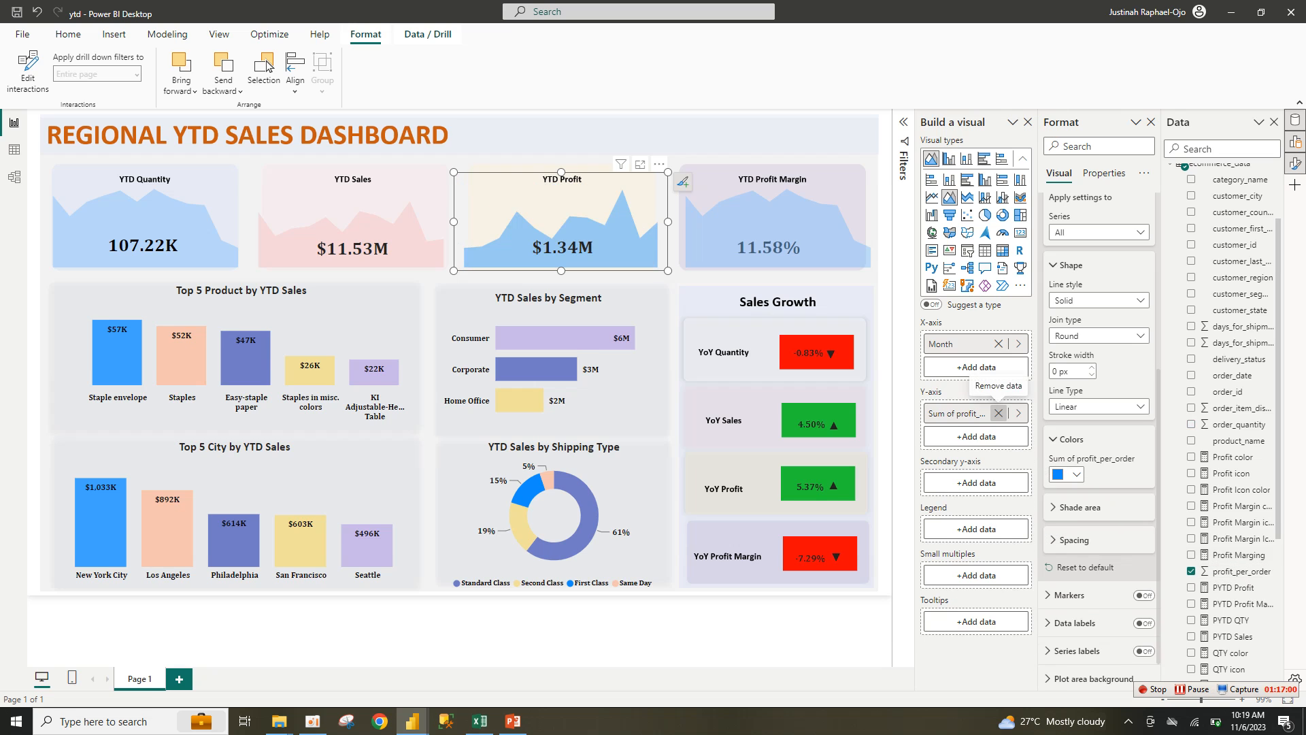
click(1075, 474)
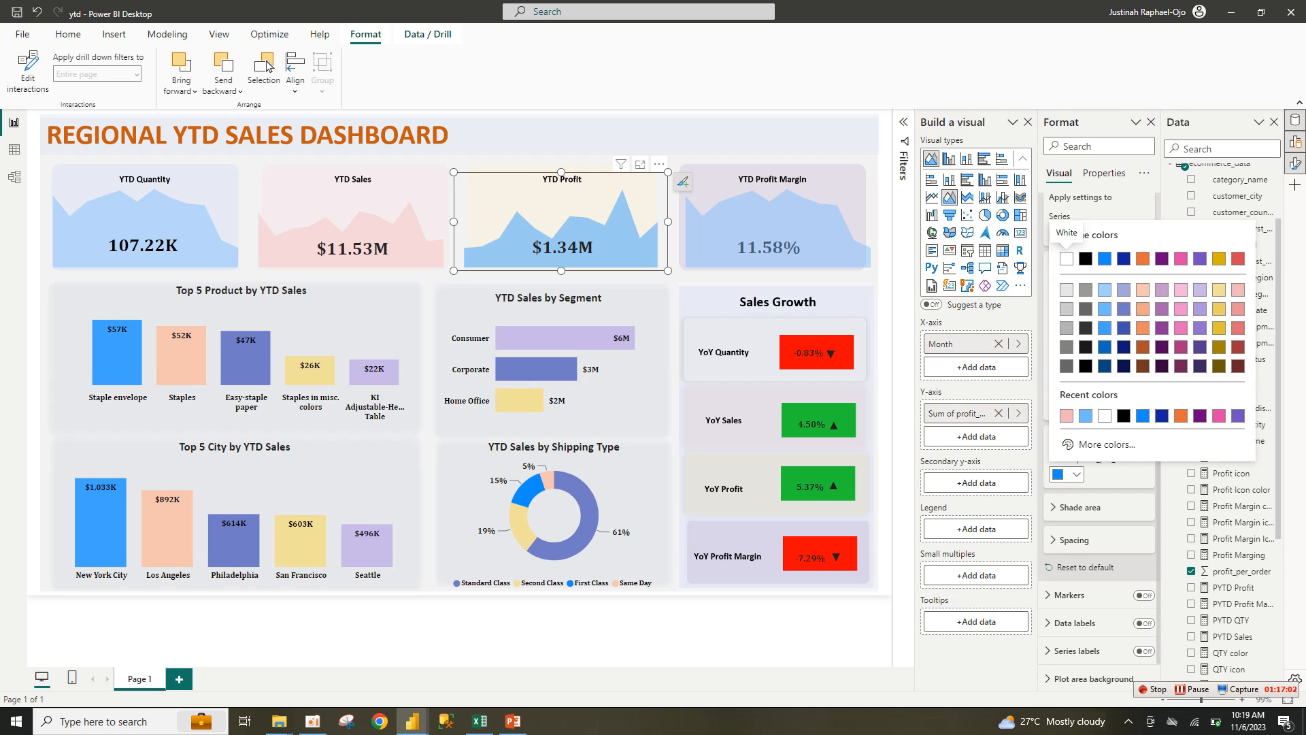
click(1219, 290)
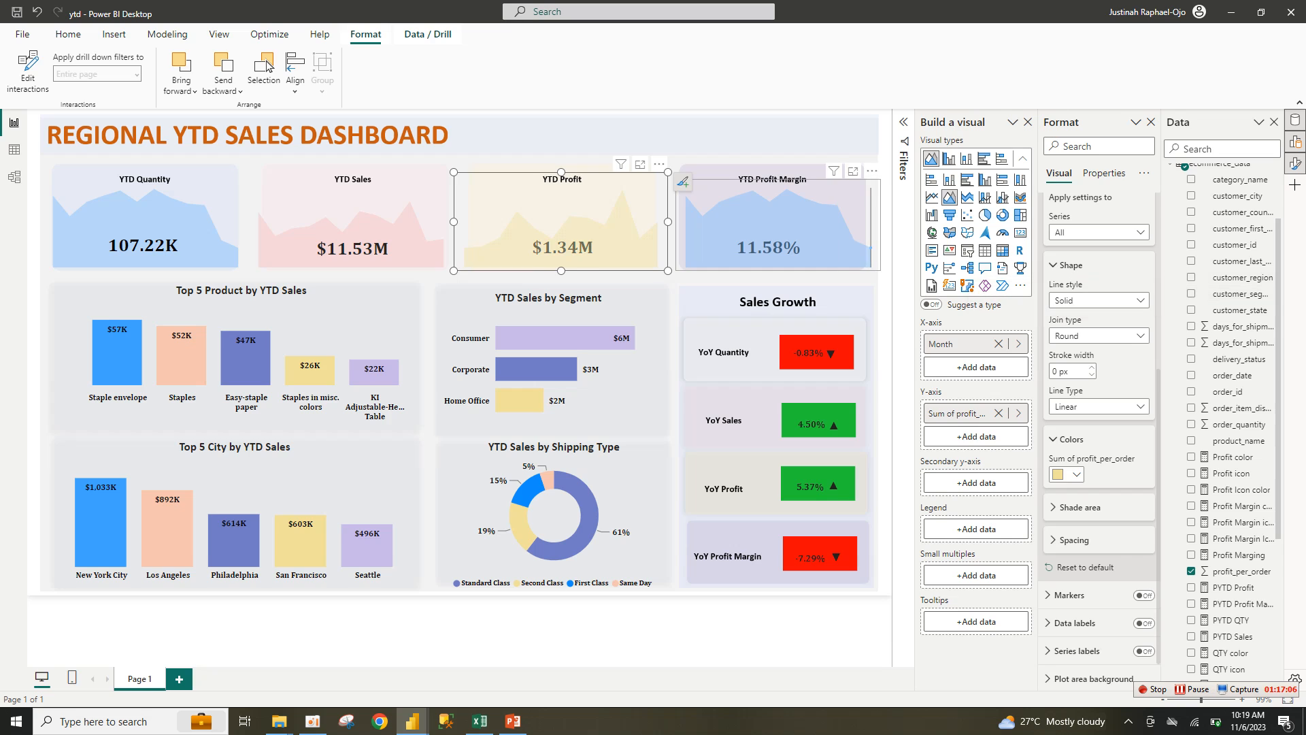
click(837, 223)
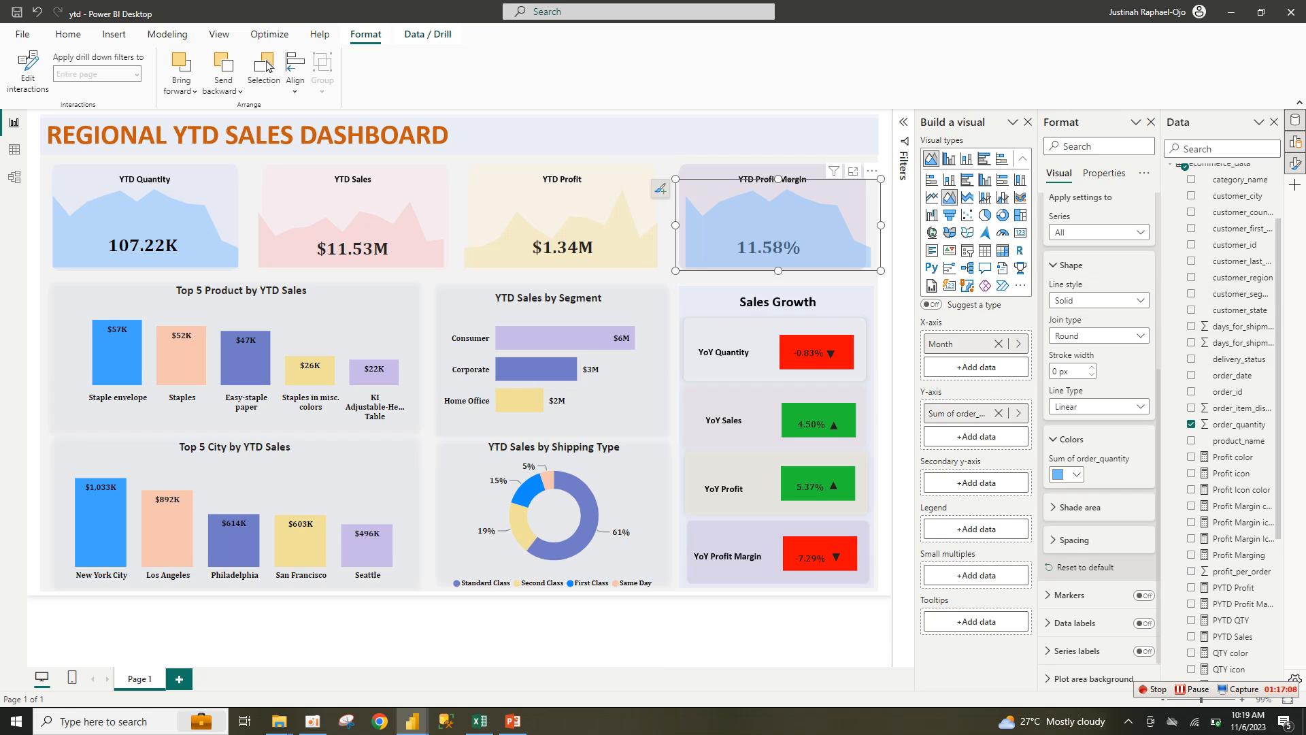
Step: Switch the YTD Profit Margin trend to Profit Marging, drop order_quantity, and colour it light lavender
scroll(1228, 421, down, 2)
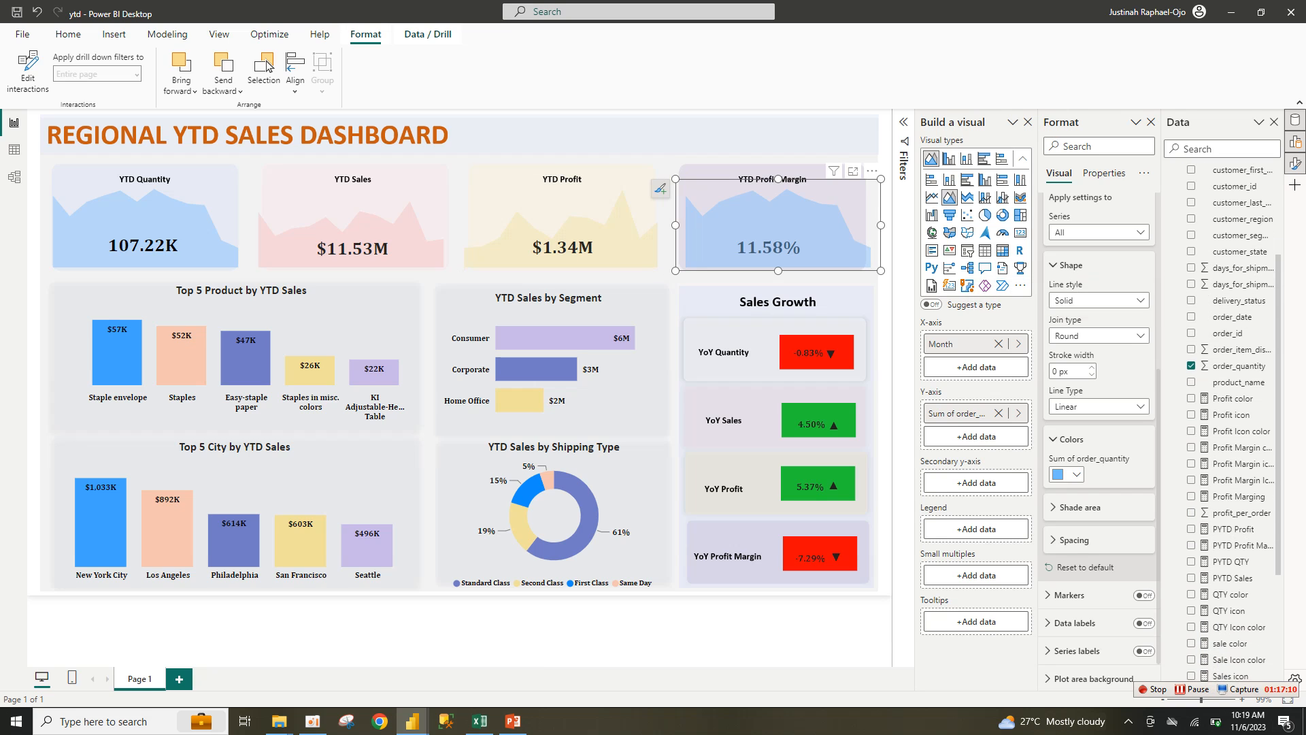
scroll(1229, 422, down, 3)
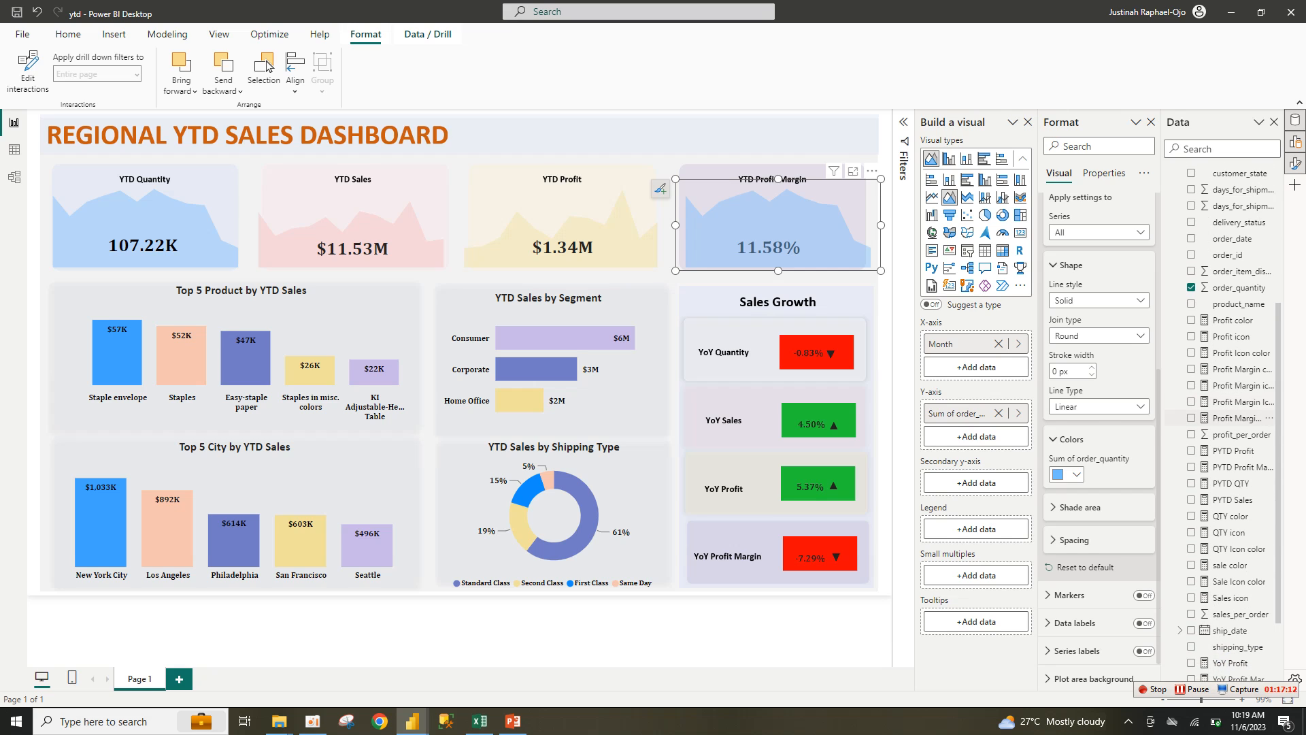
click(1191, 418)
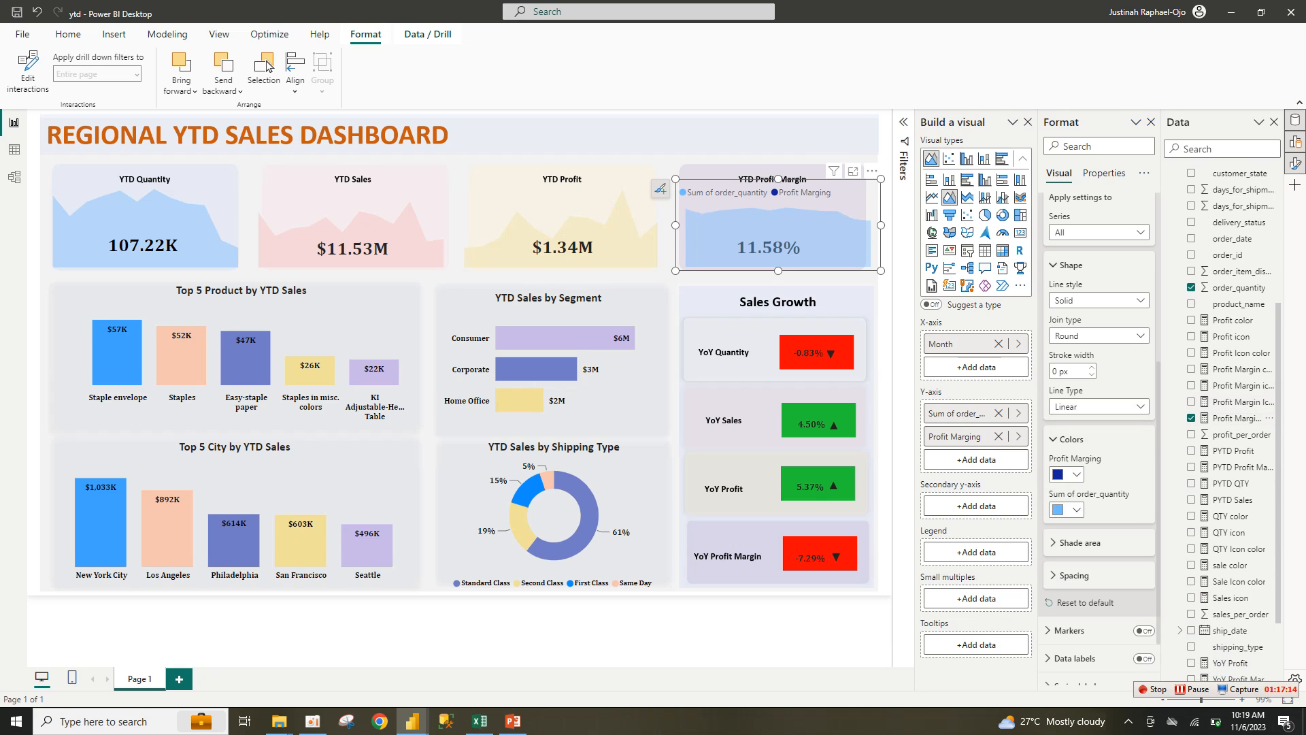
click(997, 413)
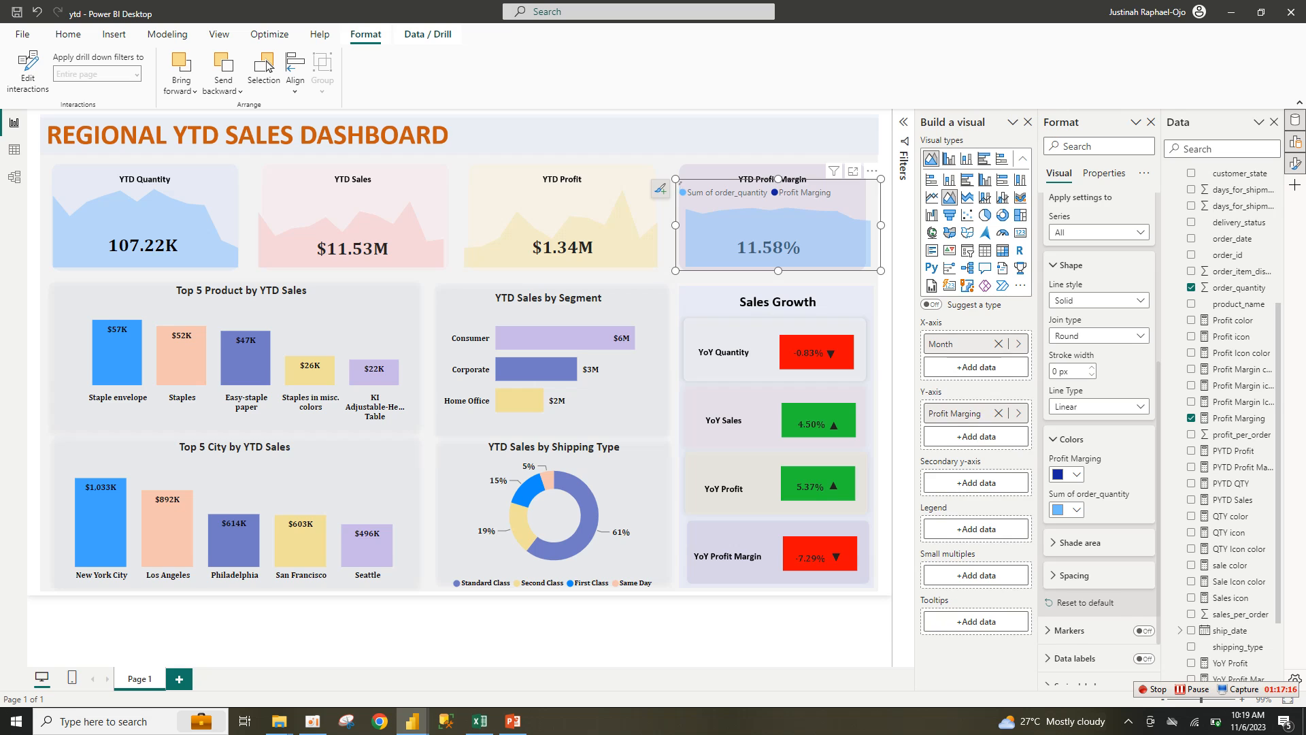
click(1066, 475)
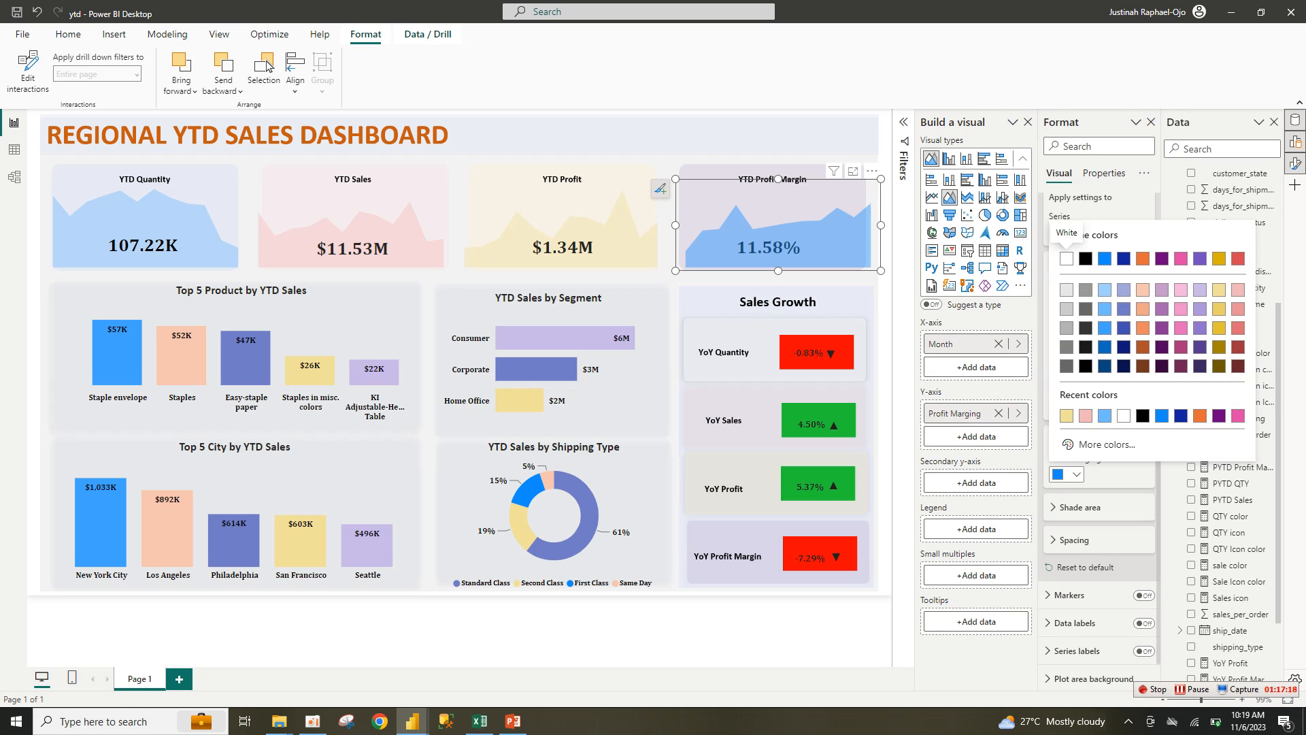
click(1200, 289)
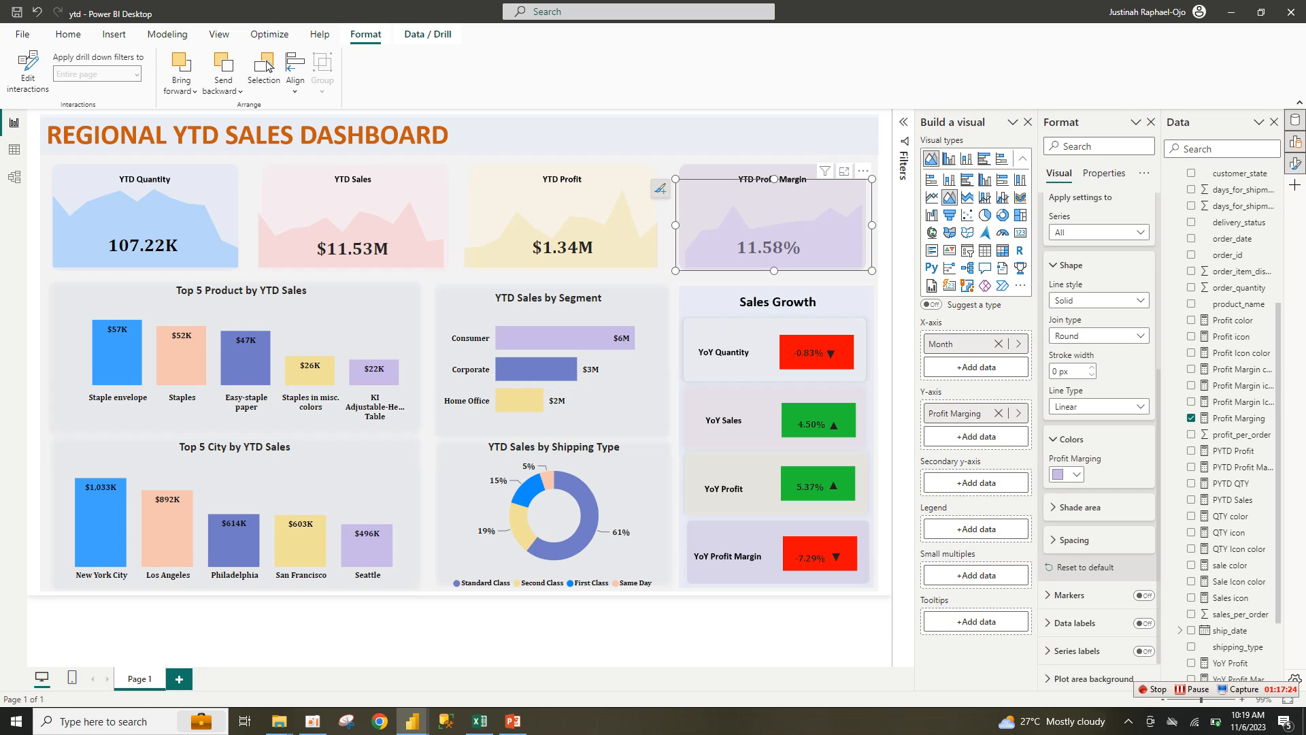
Step: Send the YTD Profit Margin chart to the back and raise its top edge slightly
click(223, 83)
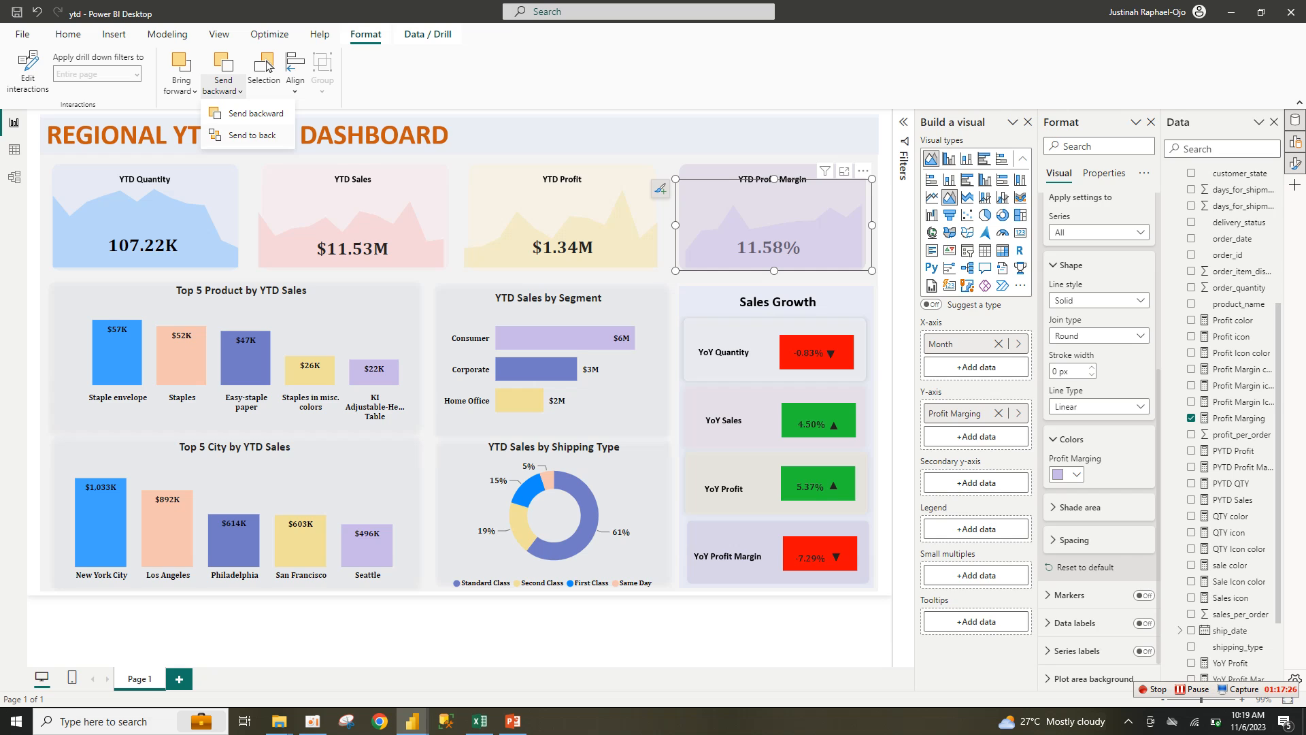
click(250, 135)
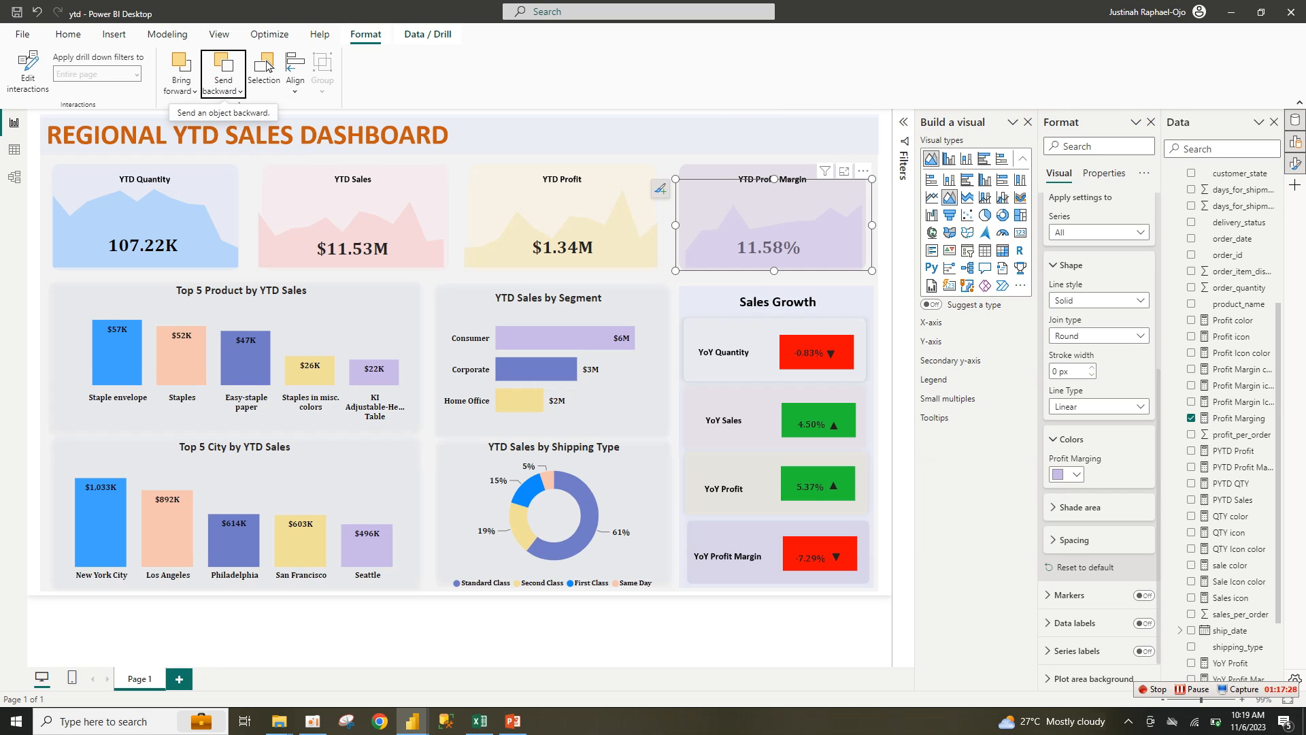
click(885, 231)
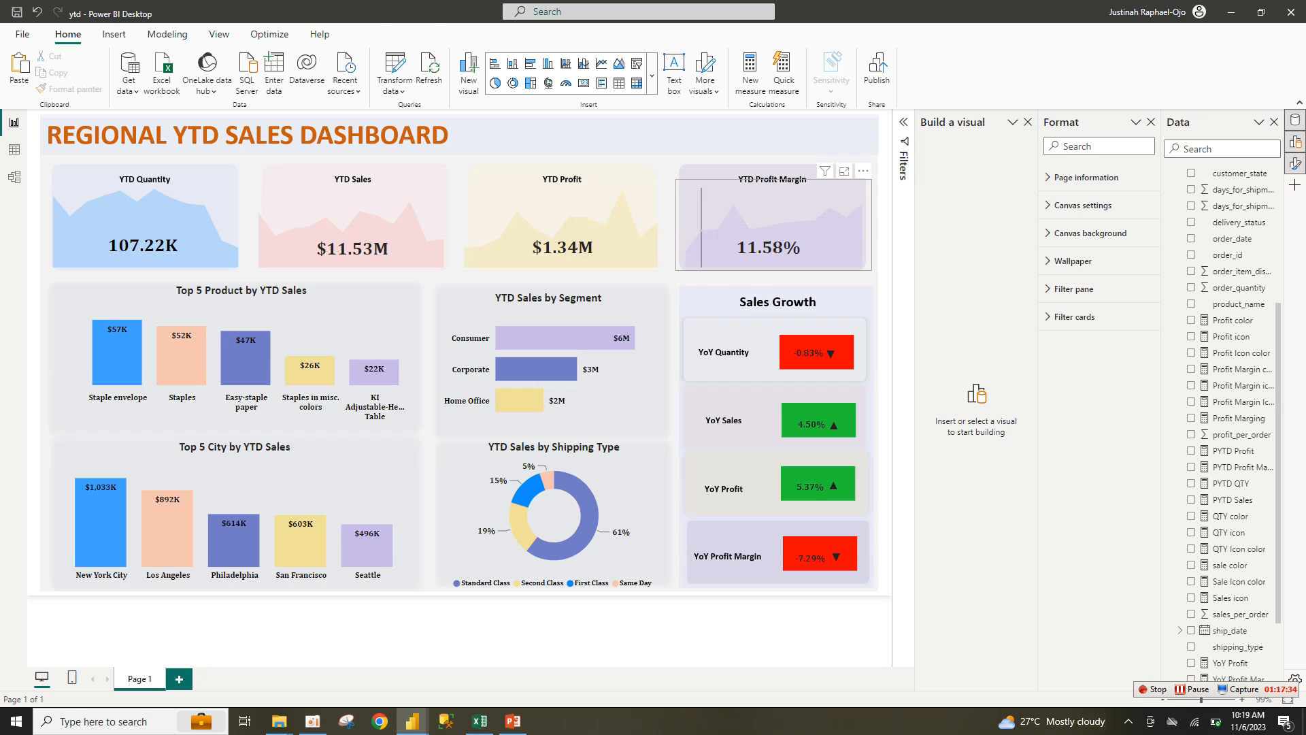
click(702, 225)
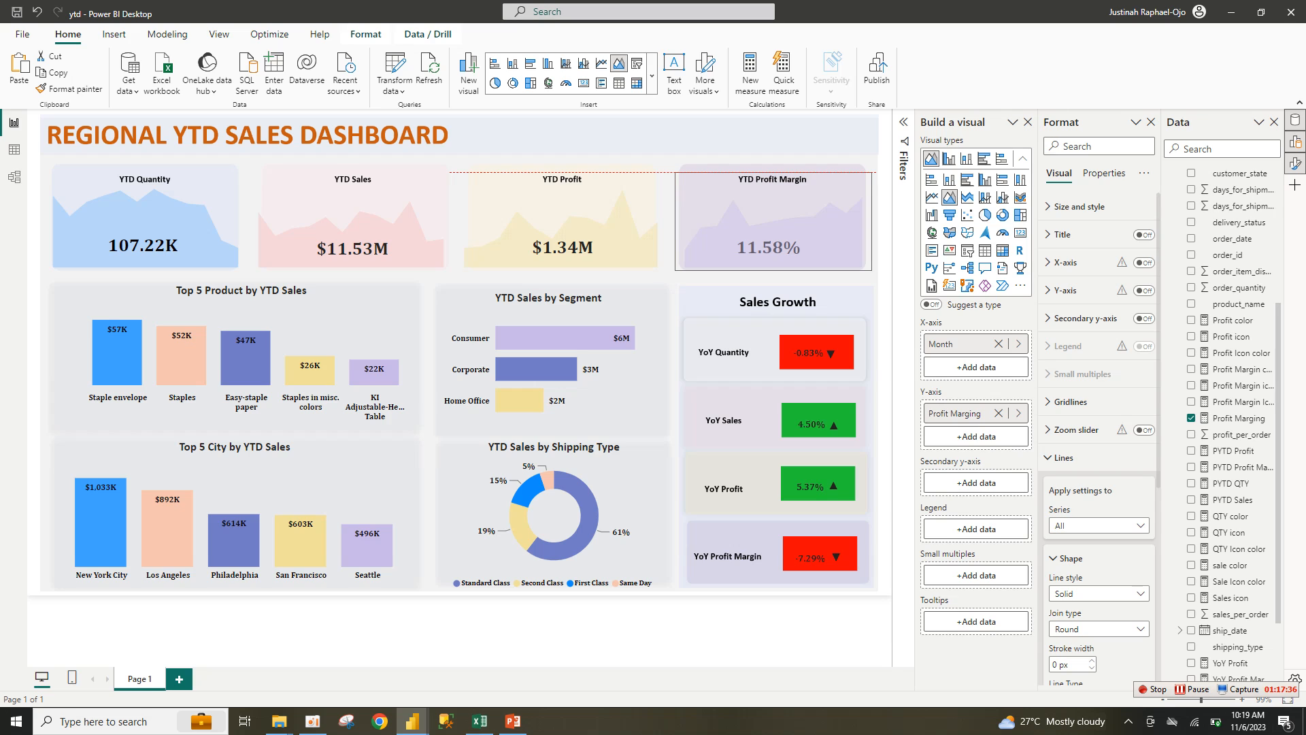
drag(674, 172, 674, 167)
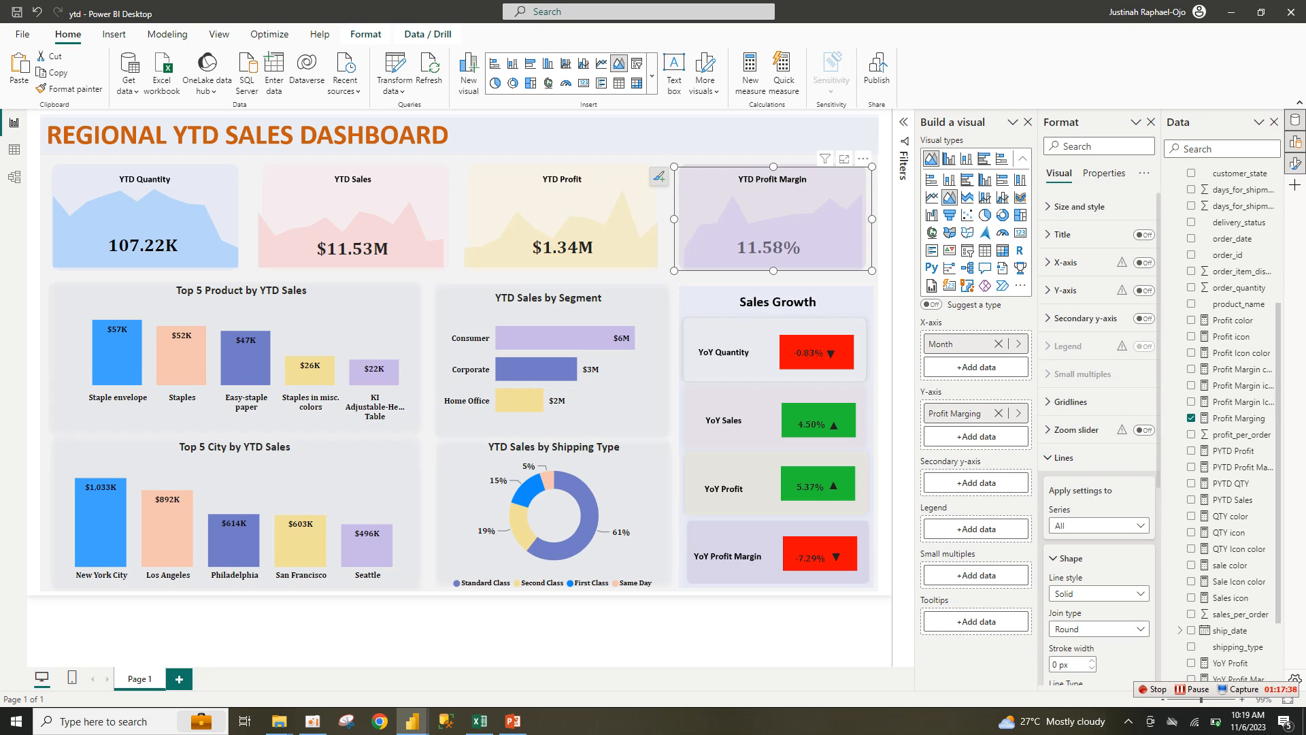
click(585, 631)
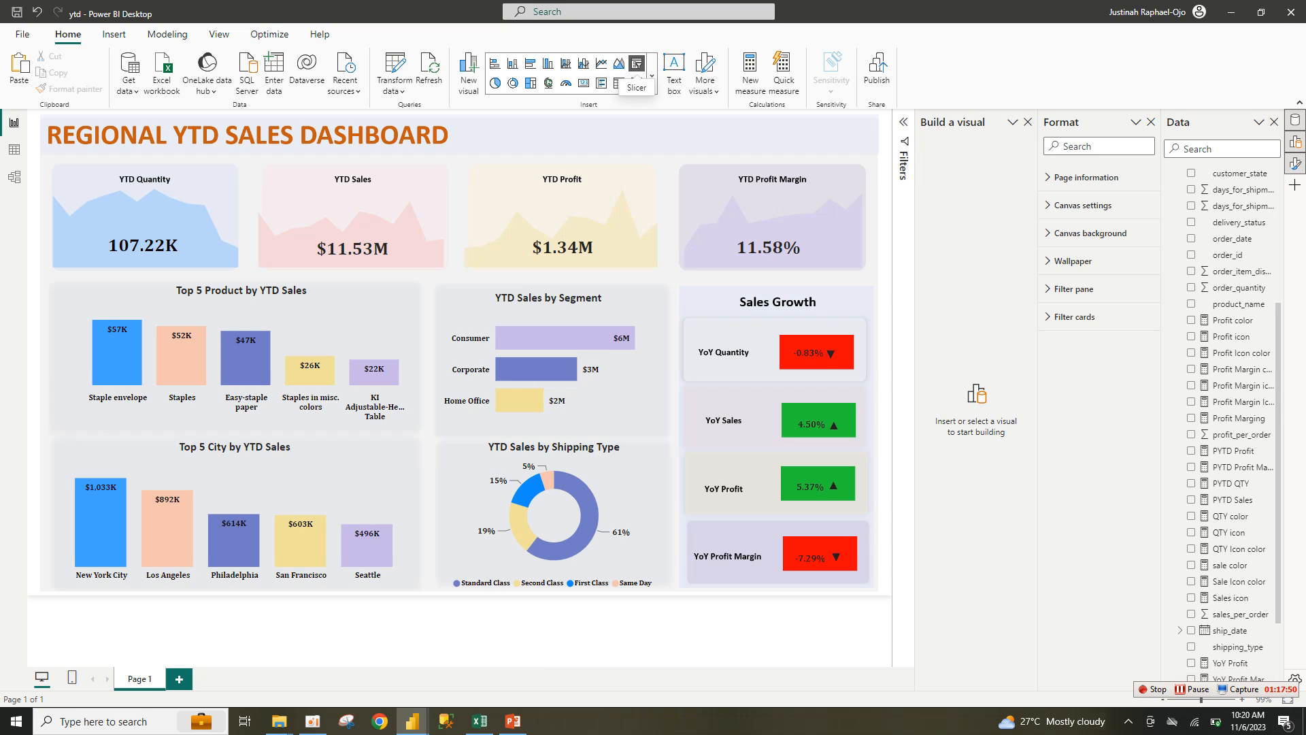
Step: Insert an empty slicer visual and drag it to the top row beside the dashboard title
click(637, 65)
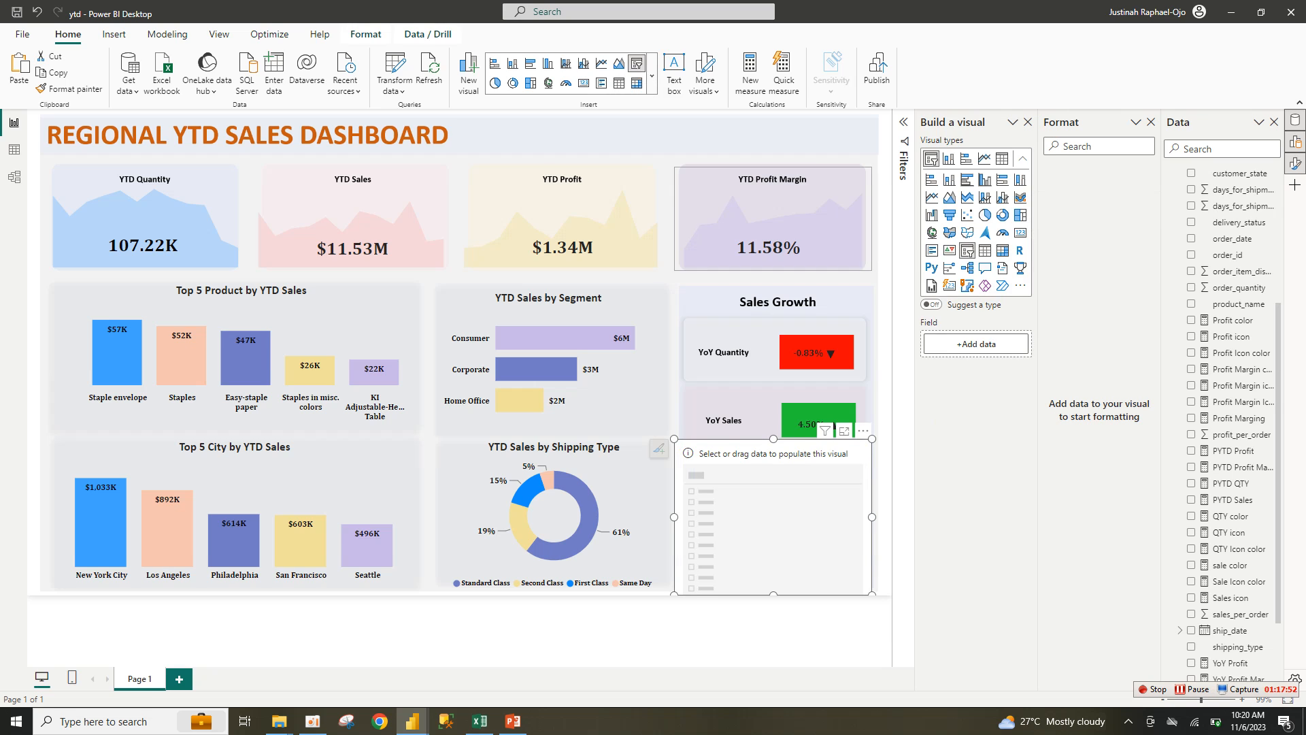
drag(776, 442, 569, 122)
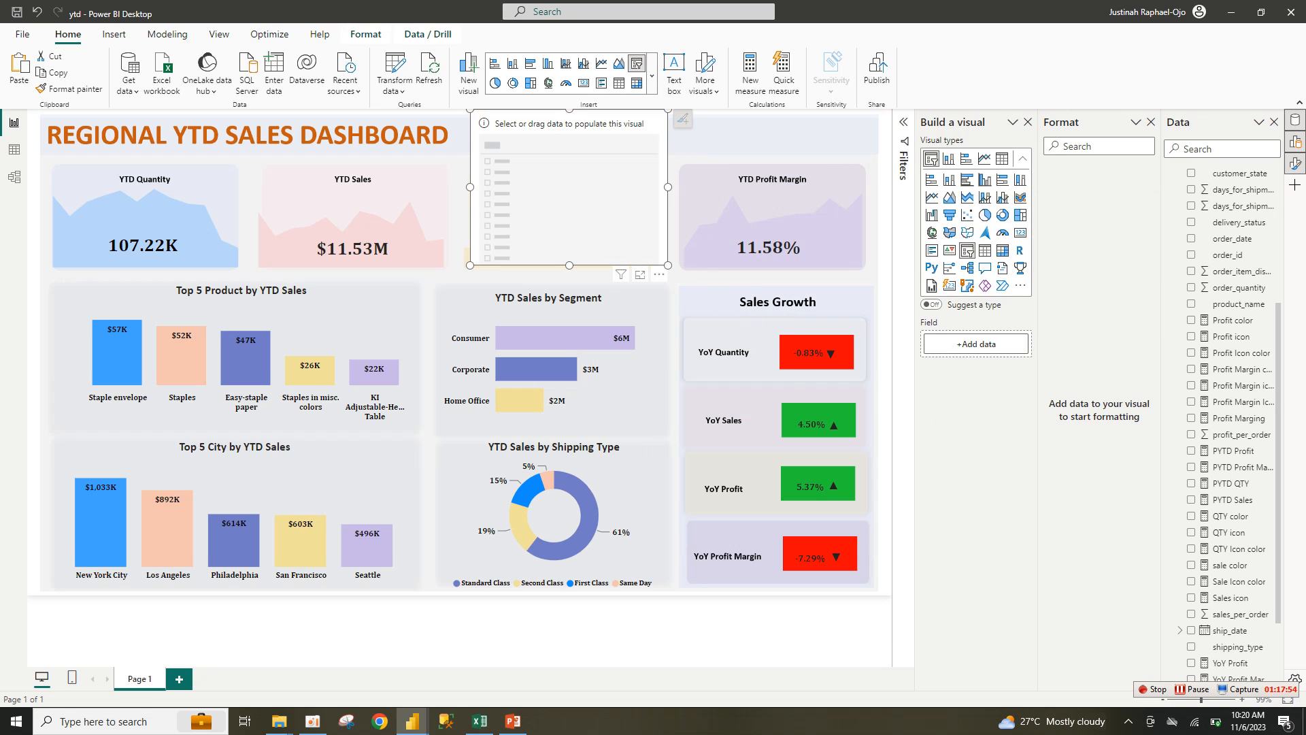
scroll(1231, 422, up, 1)
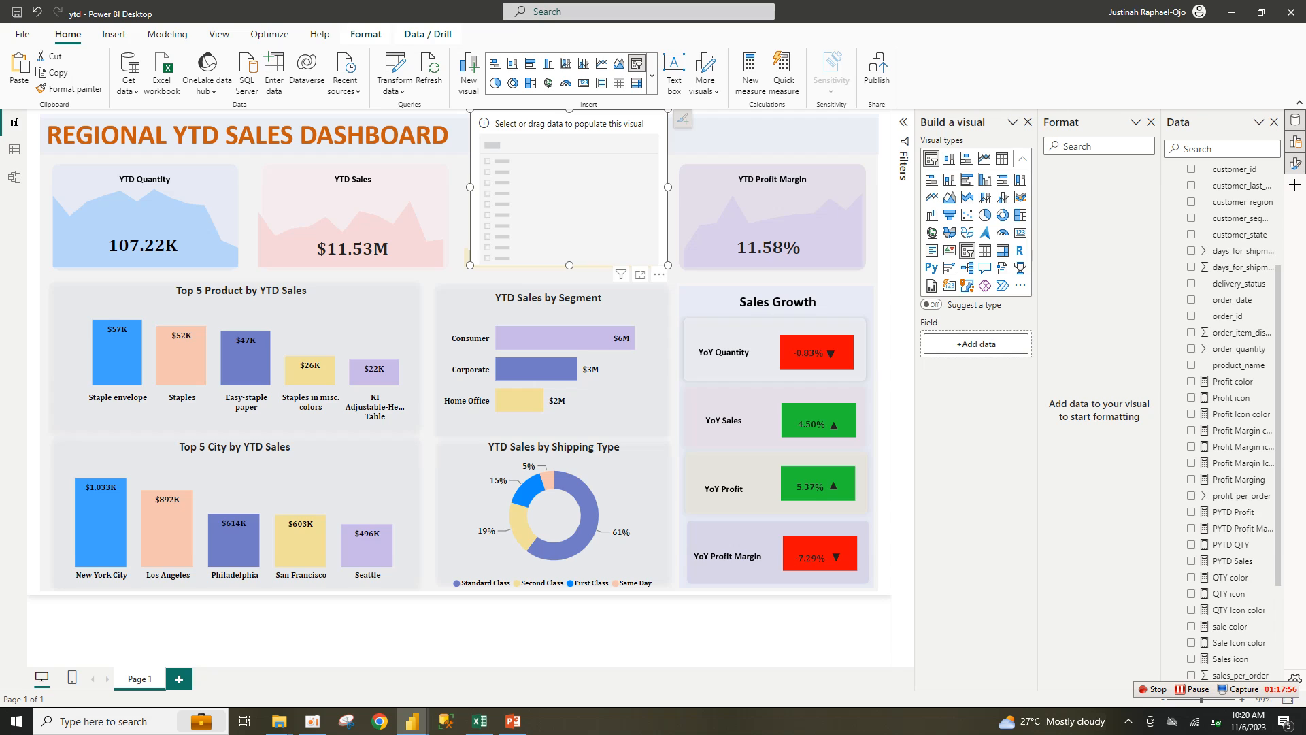
scroll(1231, 421, down, 1)
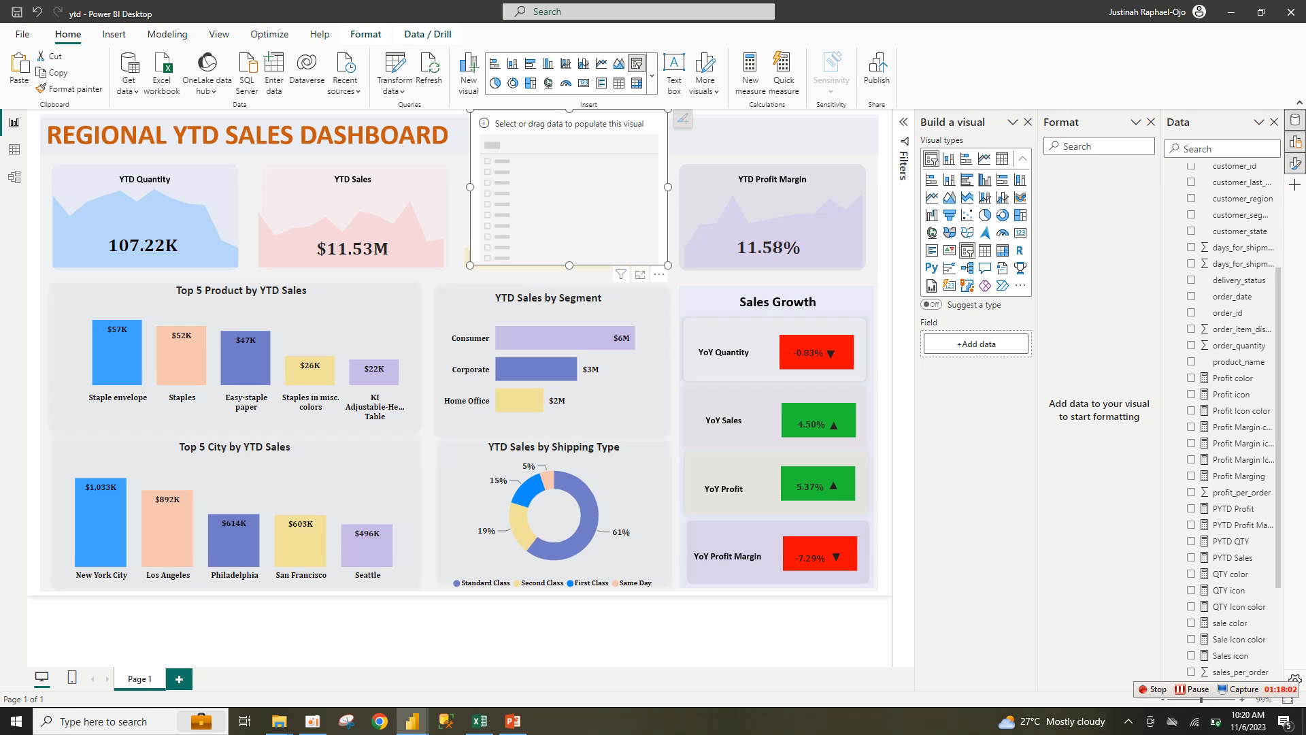
scroll(1231, 422, up, 3)
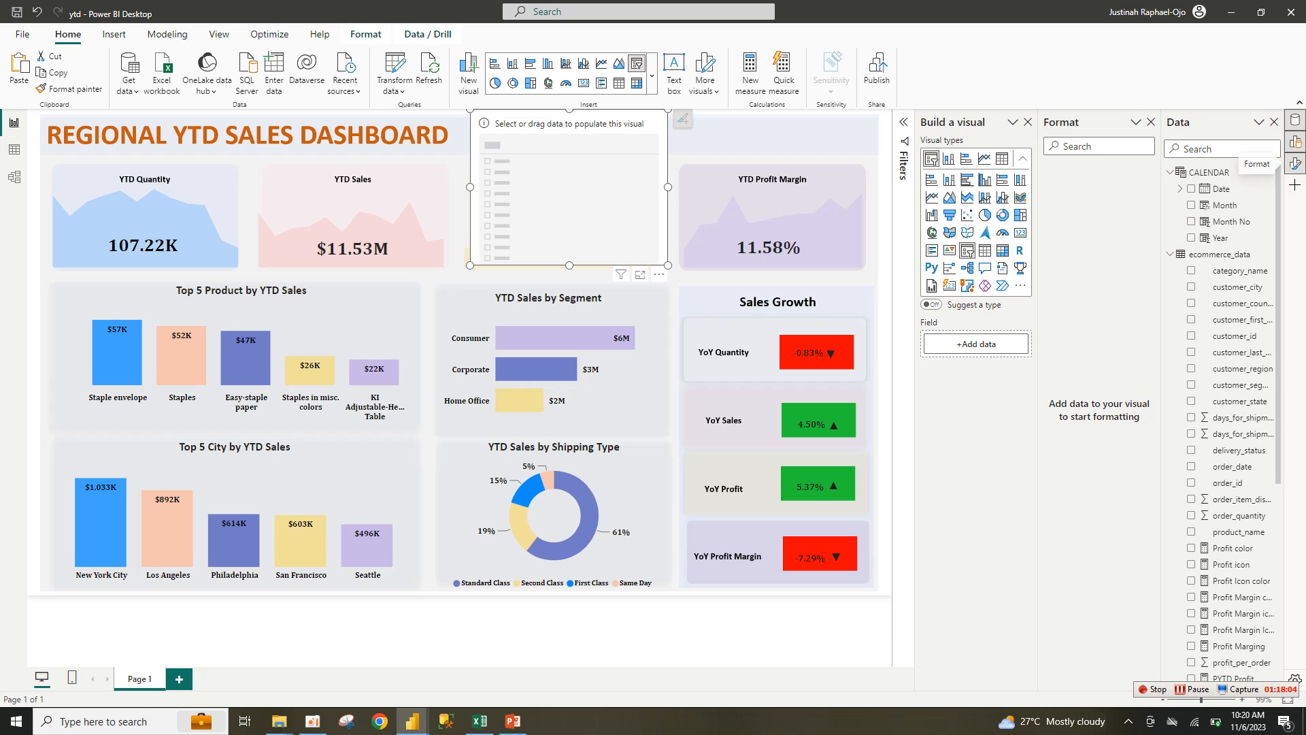
scroll(1221, 421, down, 3)
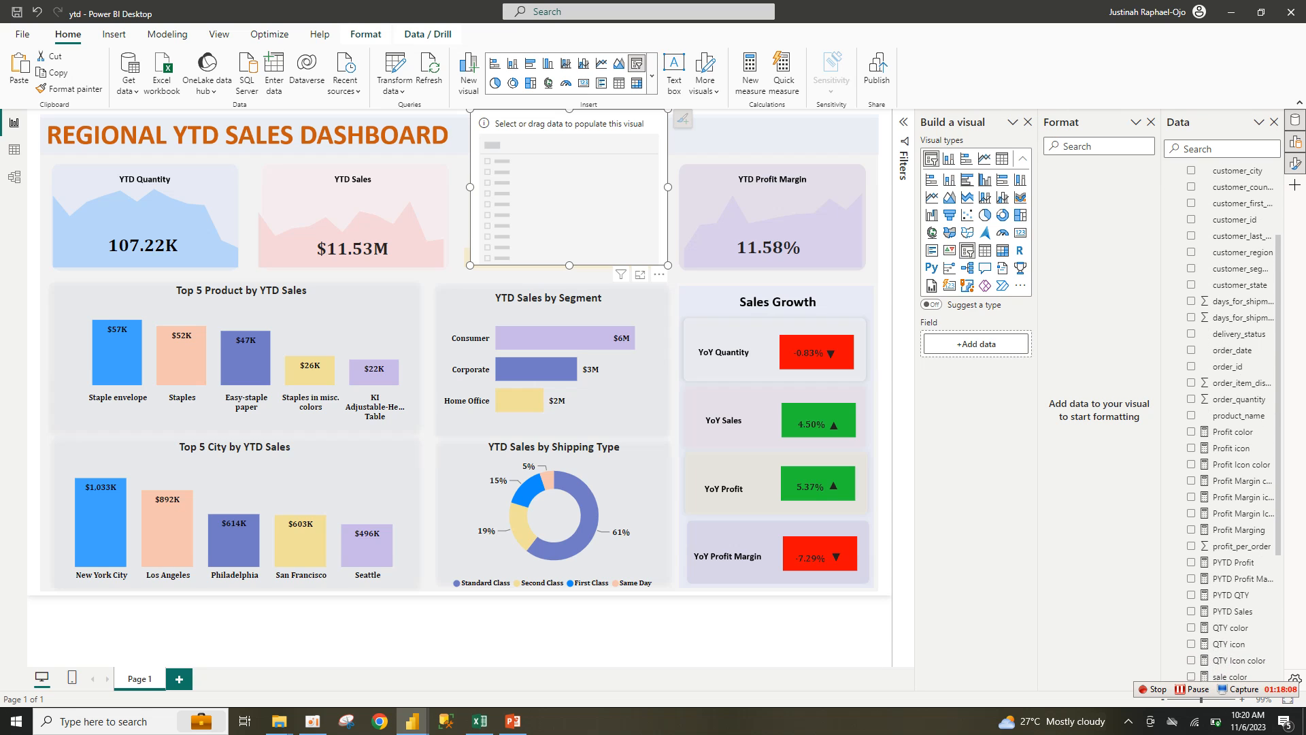
scroll(1232, 421, down, 5)
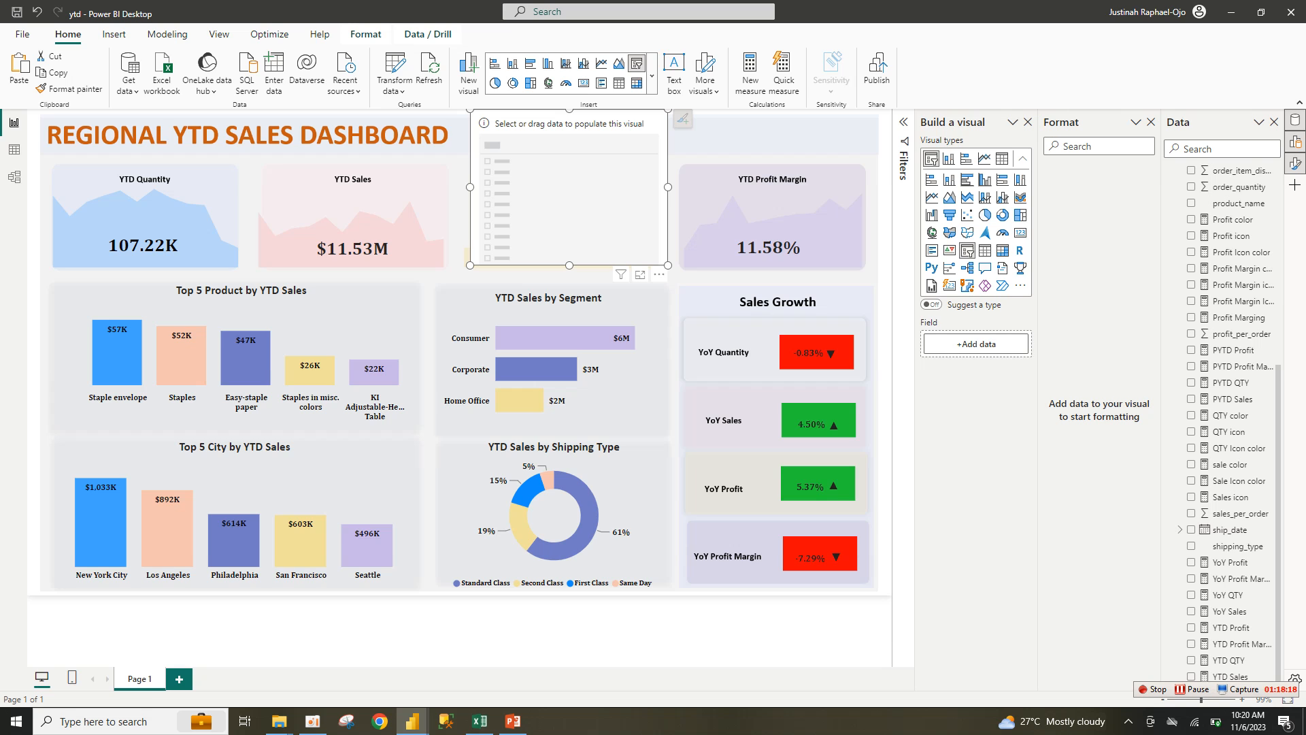
scroll(1231, 422, up, 3)
scroll(1231, 422, down, 3)
scroll(1232, 279, up, 6)
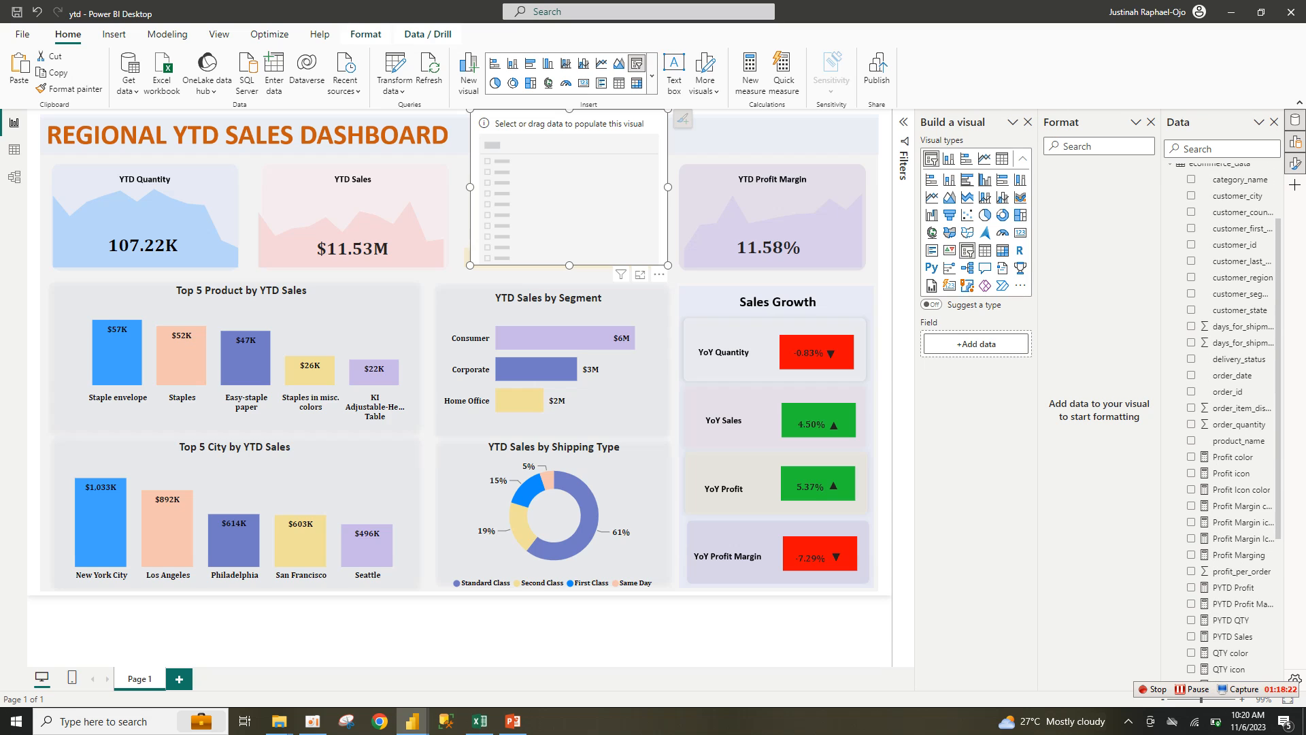
Step: Fill the slicer with customer_region, make it shorter and wider, and hide its header
click(1232, 277)
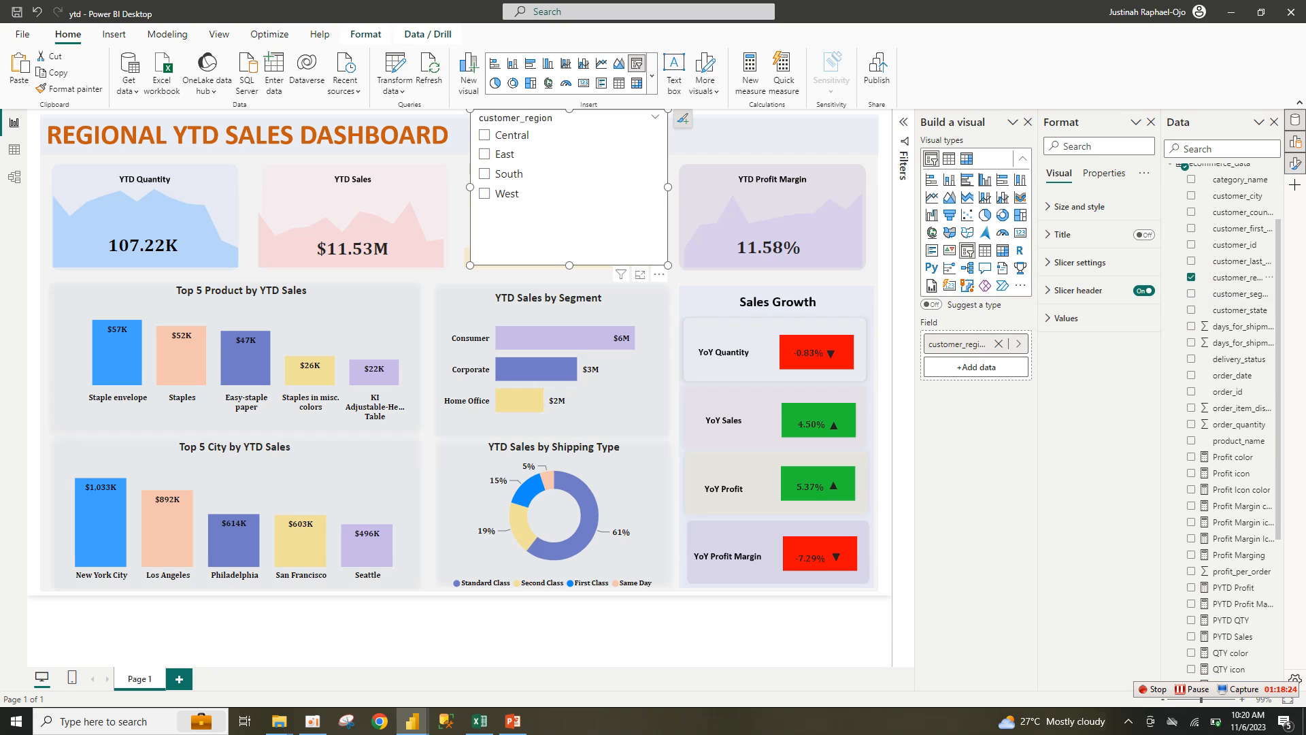
drag(668, 265, 729, 146)
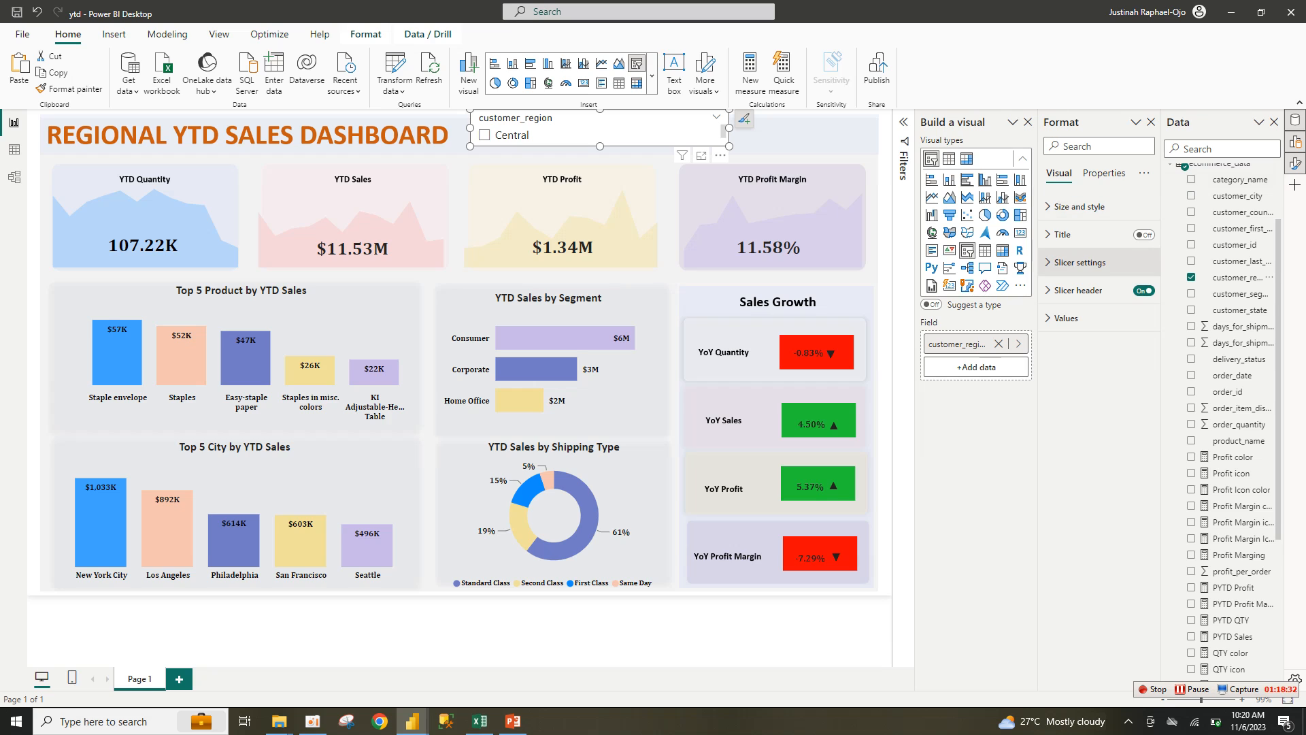
click(1143, 291)
Step: Set the slicer item text to Cambria font in black
click(1066, 318)
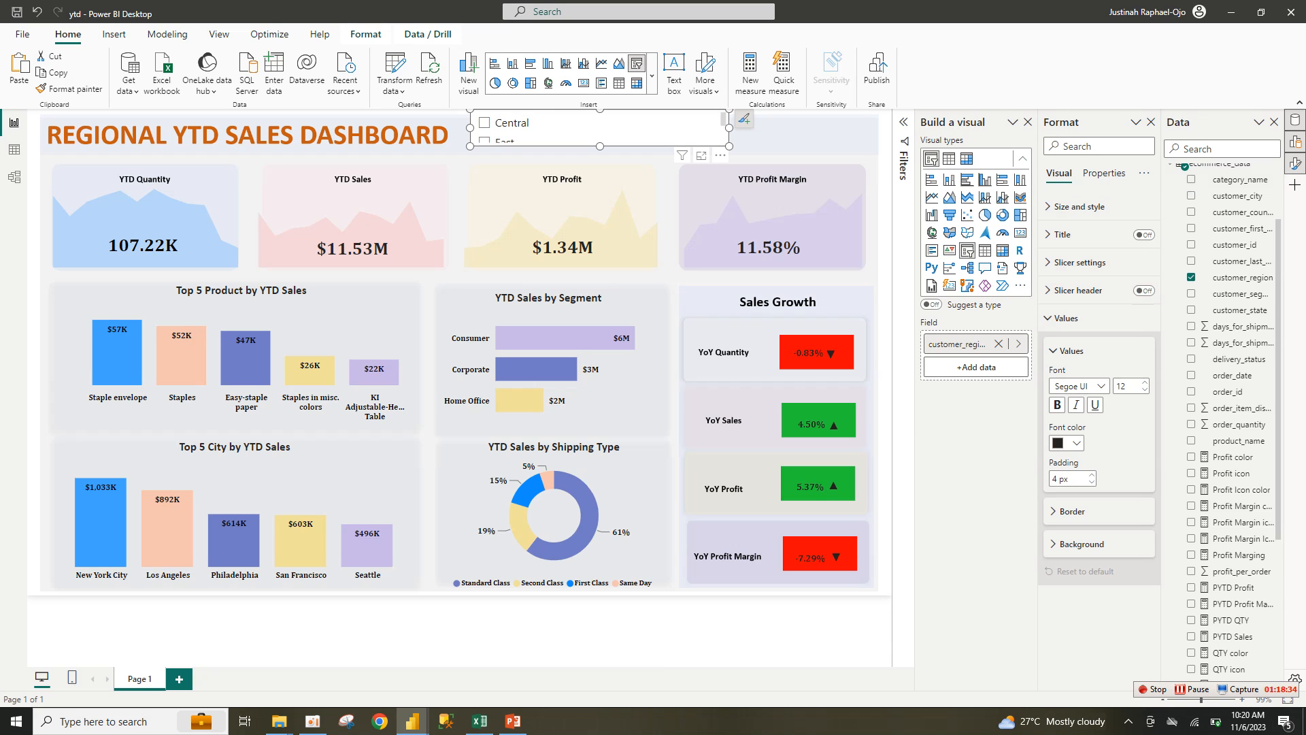
click(1066, 443)
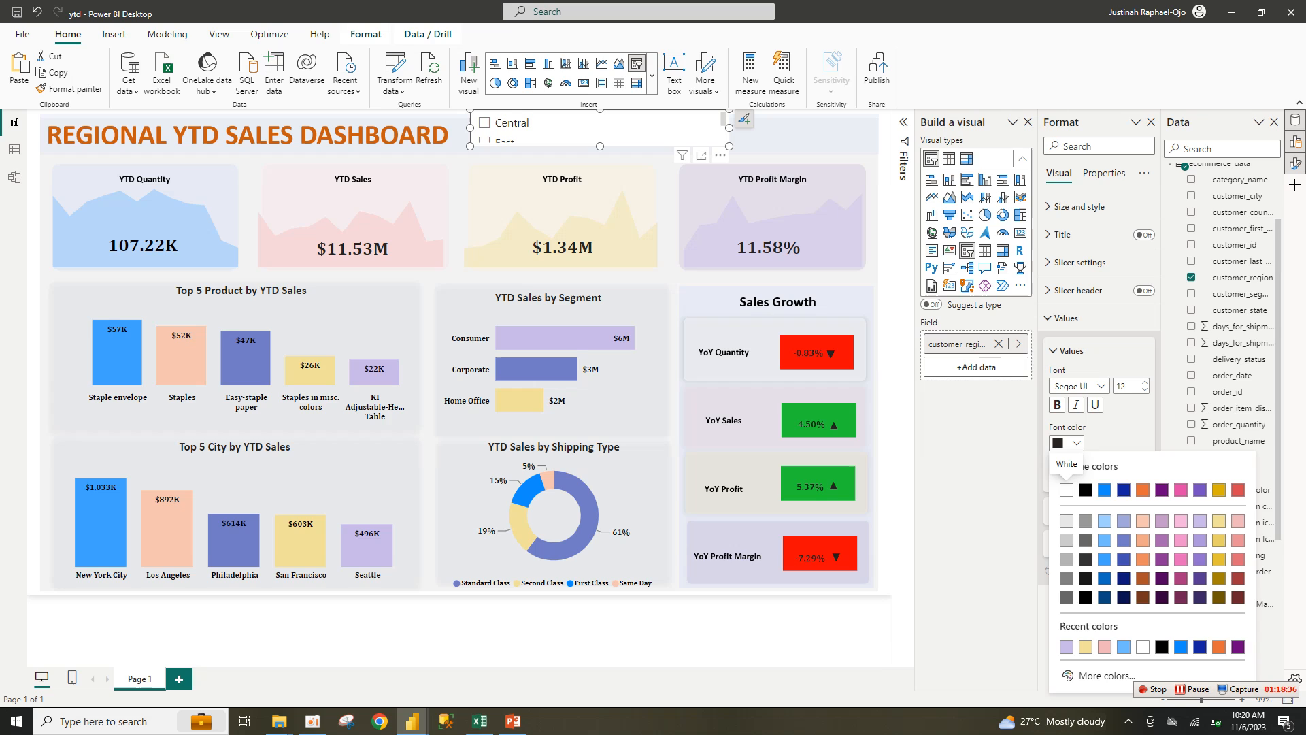
click(1086, 490)
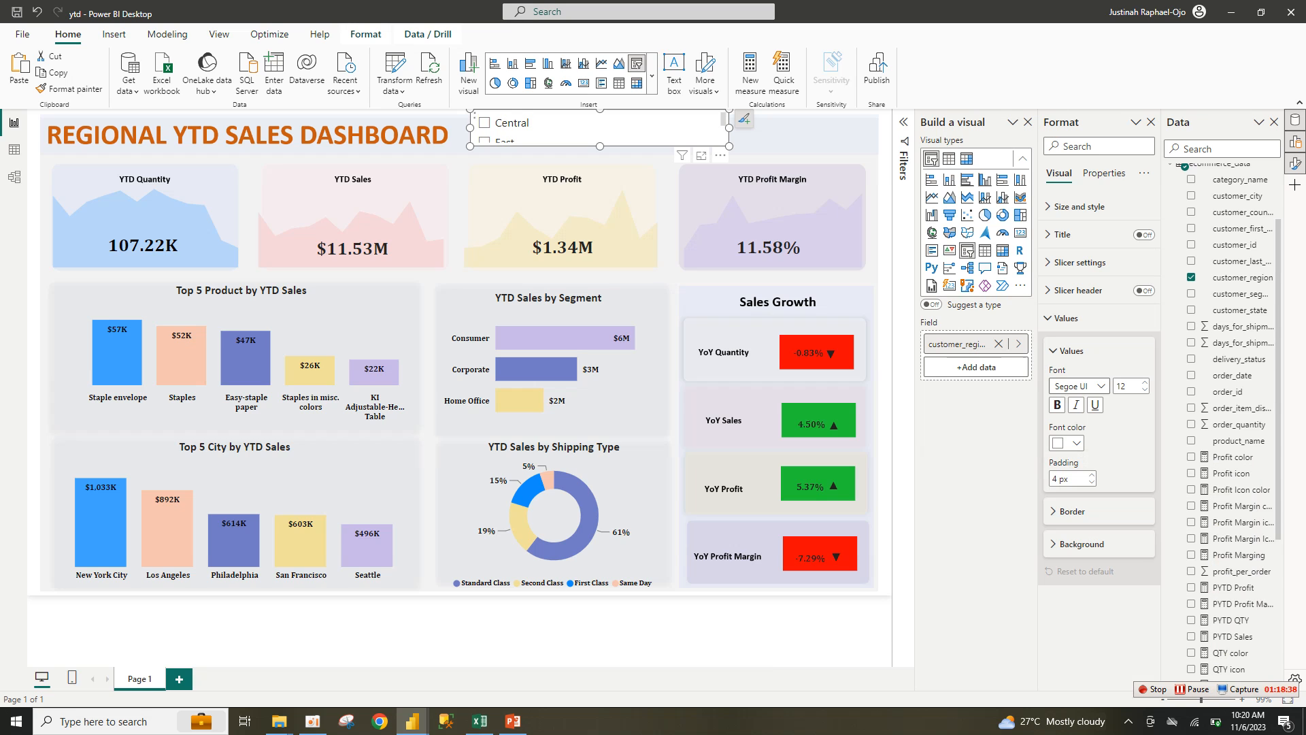
click(1079, 385)
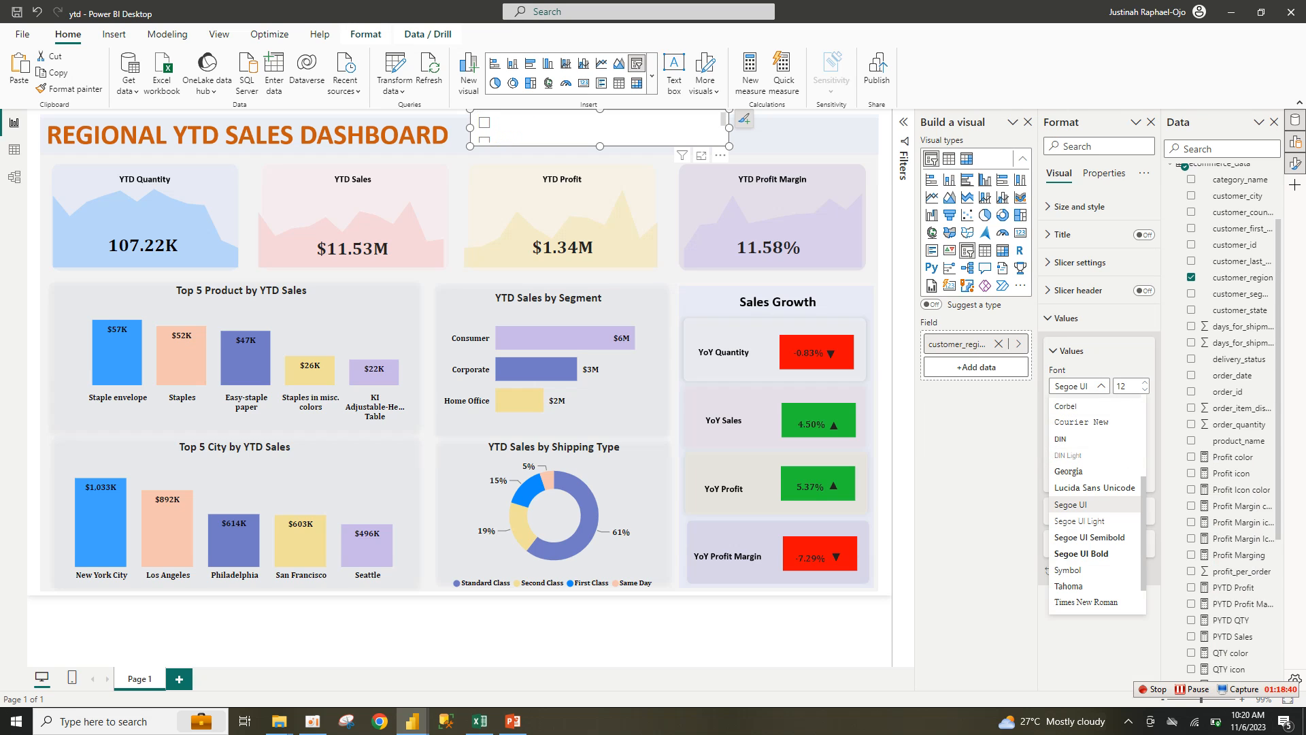
scroll(1095, 503, up, 5)
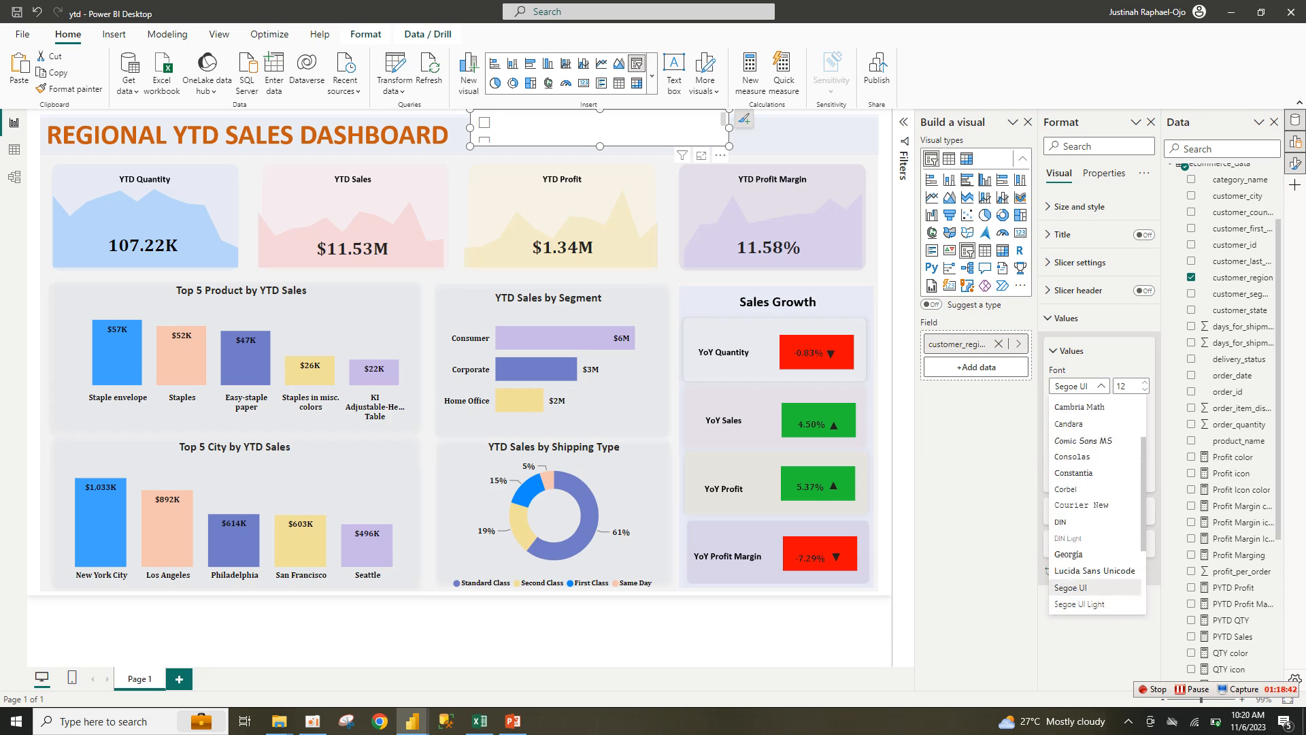
click(1078, 468)
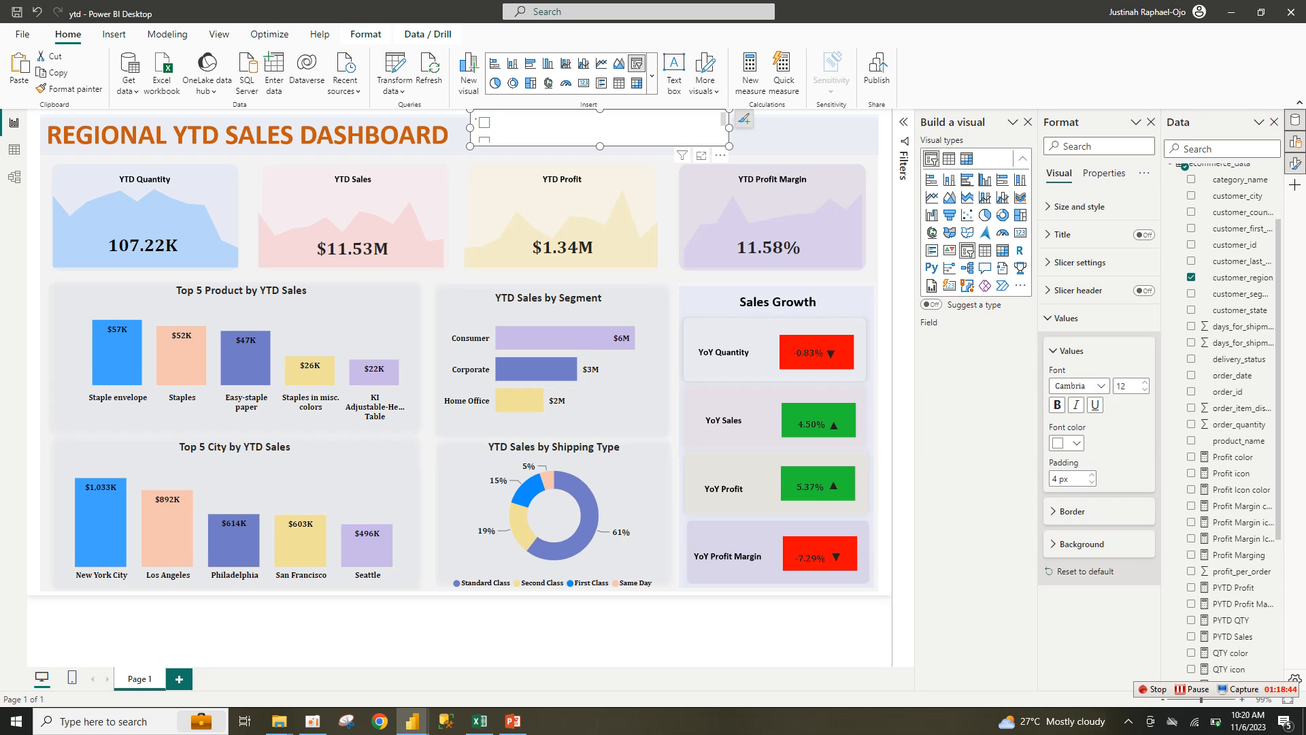
click(1067, 443)
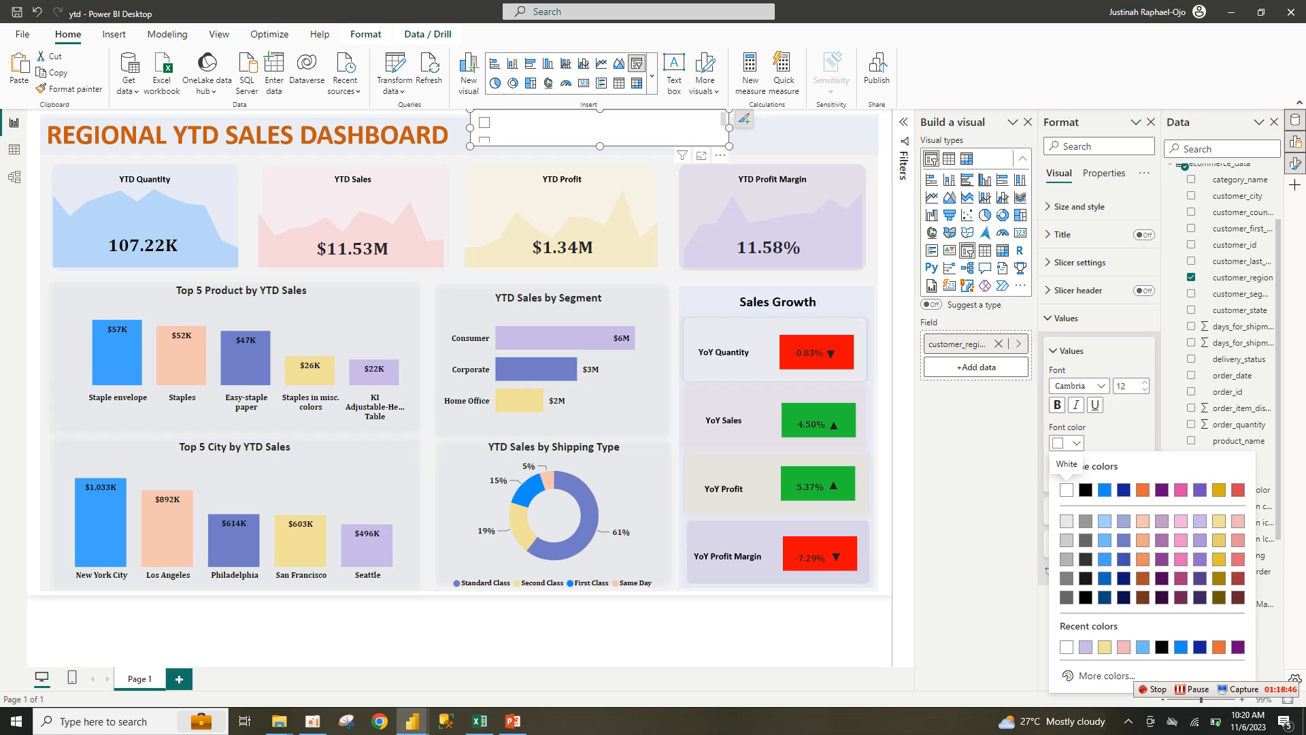
click(1086, 489)
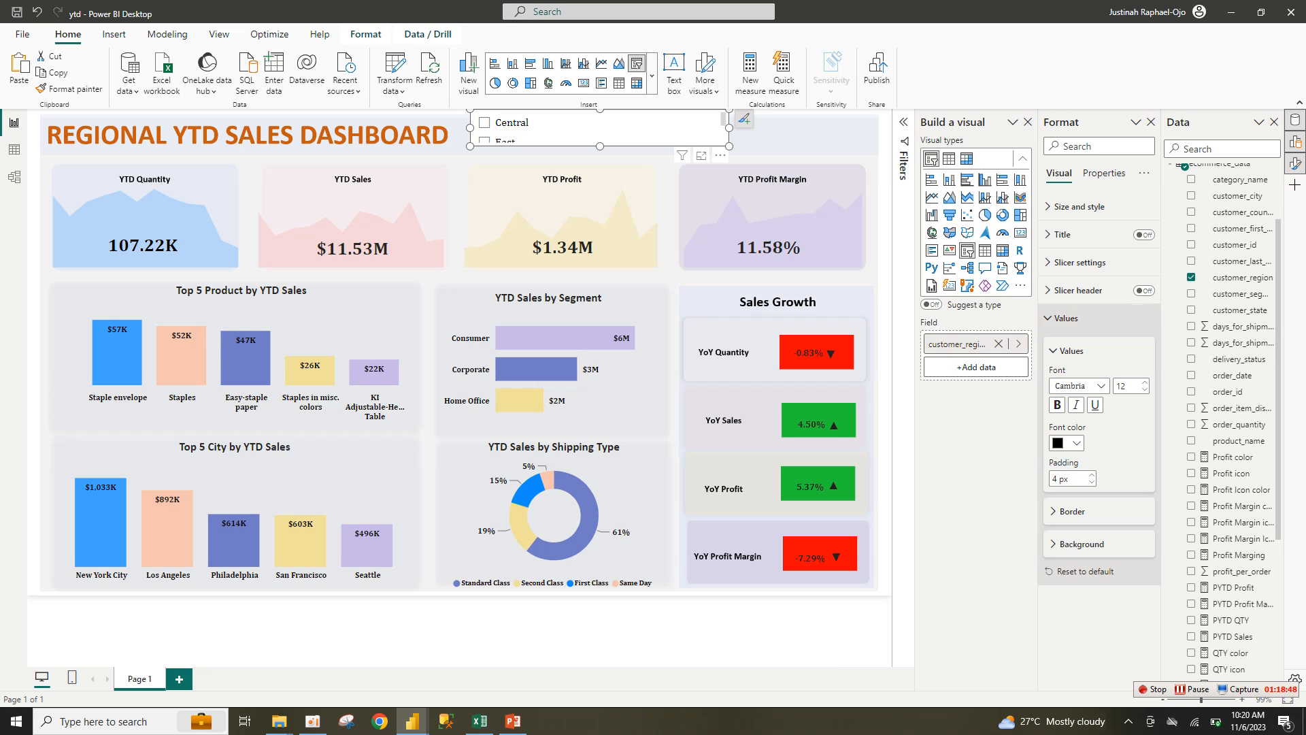
Step: Set the slicer style to Tile and toggle the slicer background
click(1069, 350)
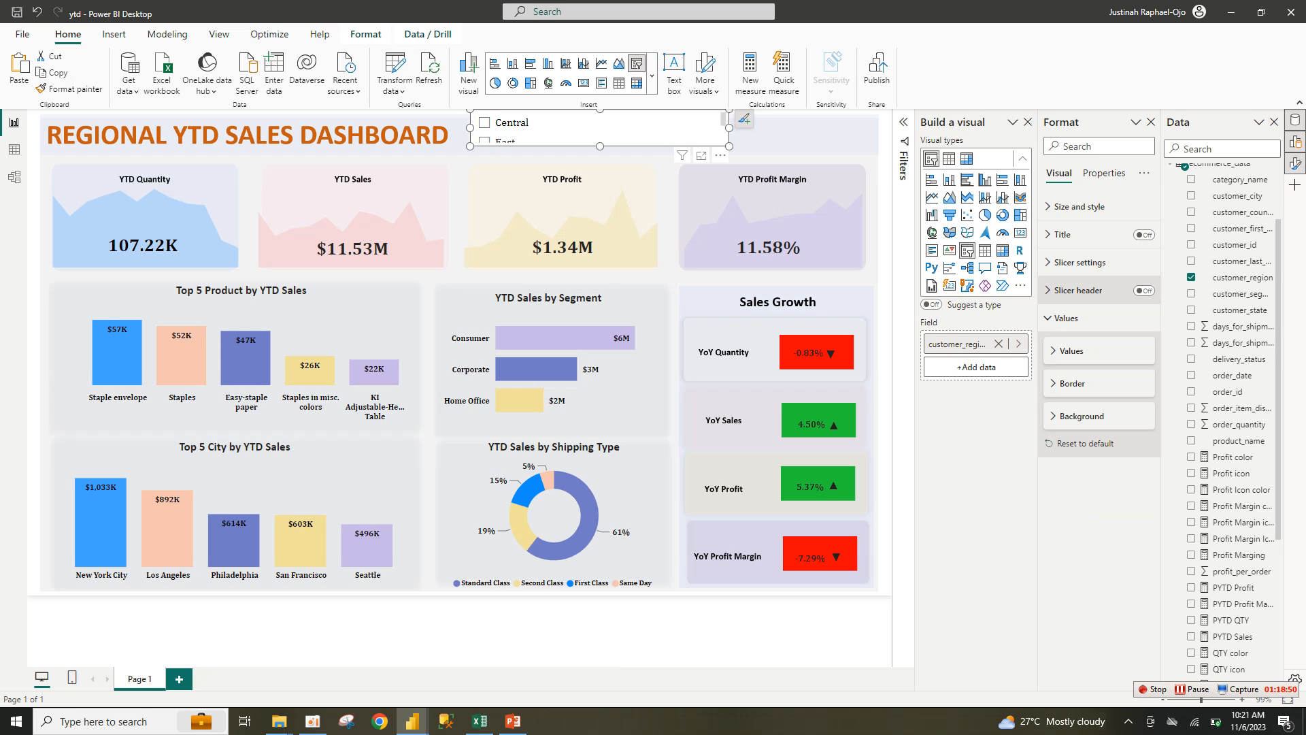
click(1077, 290)
click(1079, 262)
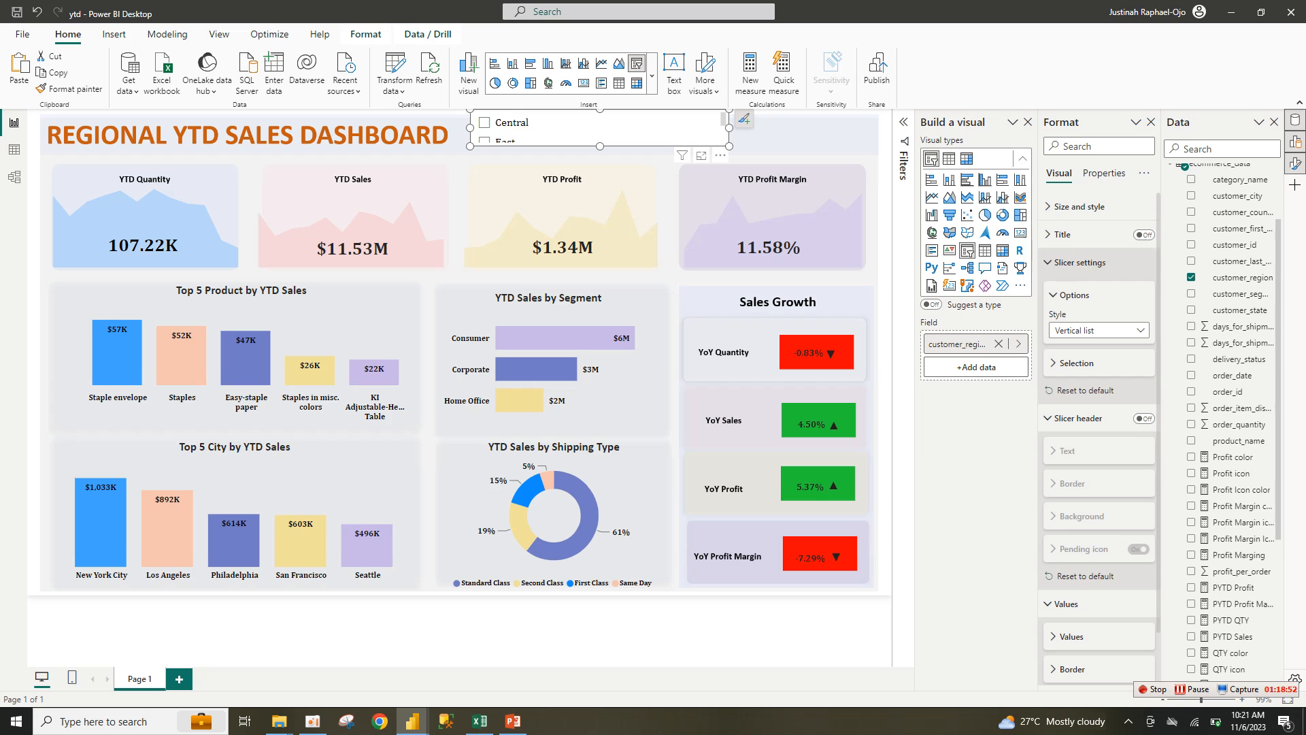
click(1099, 330)
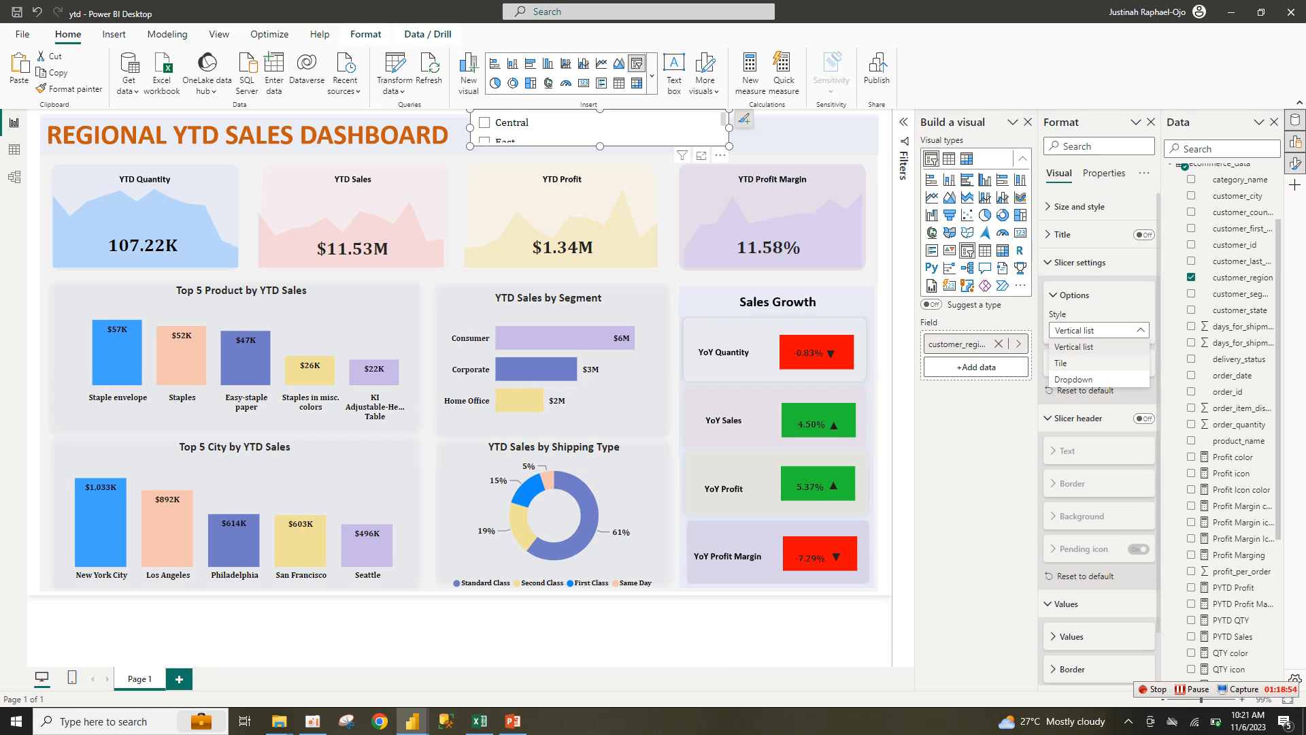
click(1063, 362)
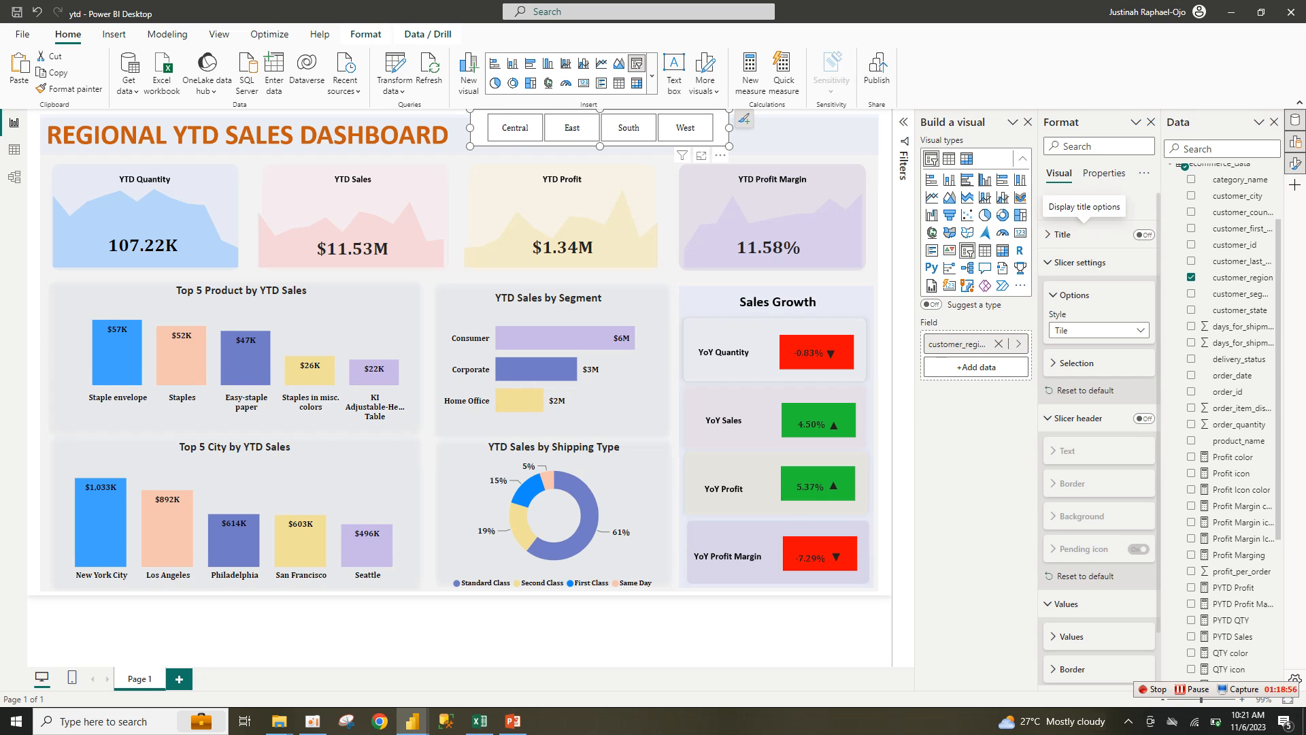
click(1079, 206)
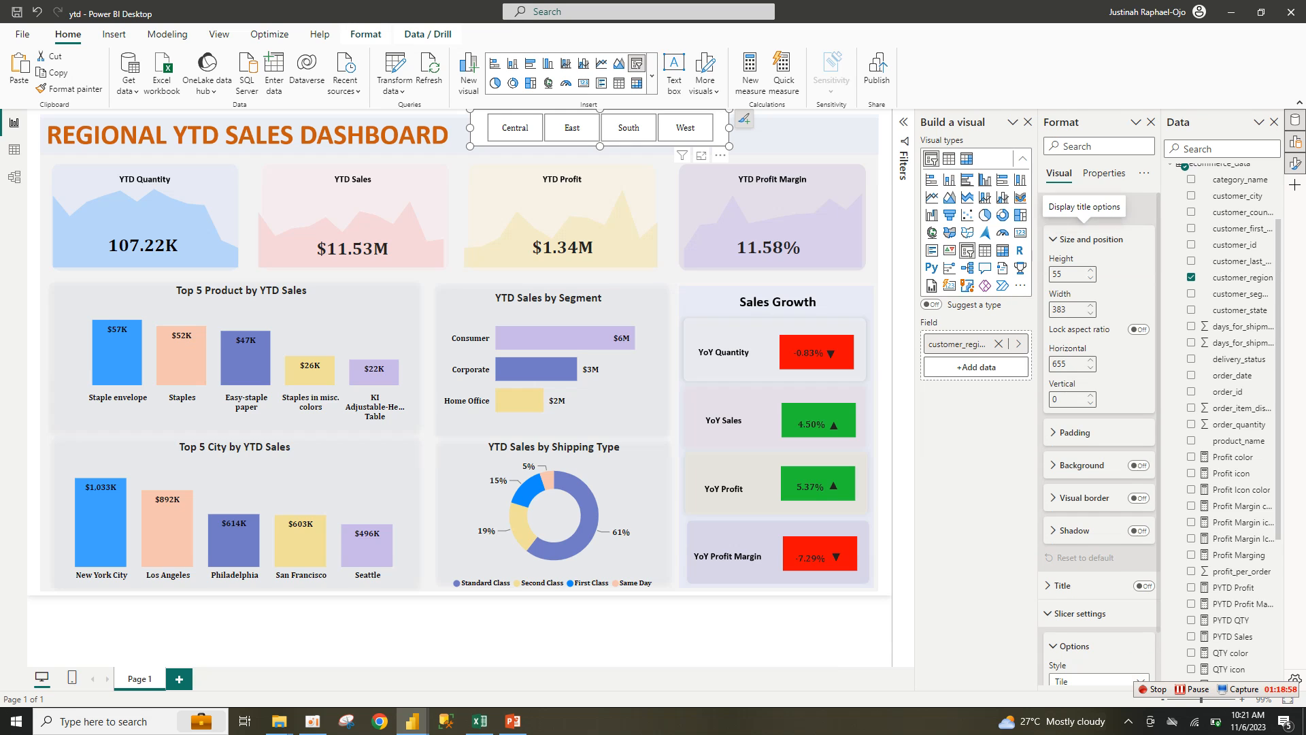
click(1138, 465)
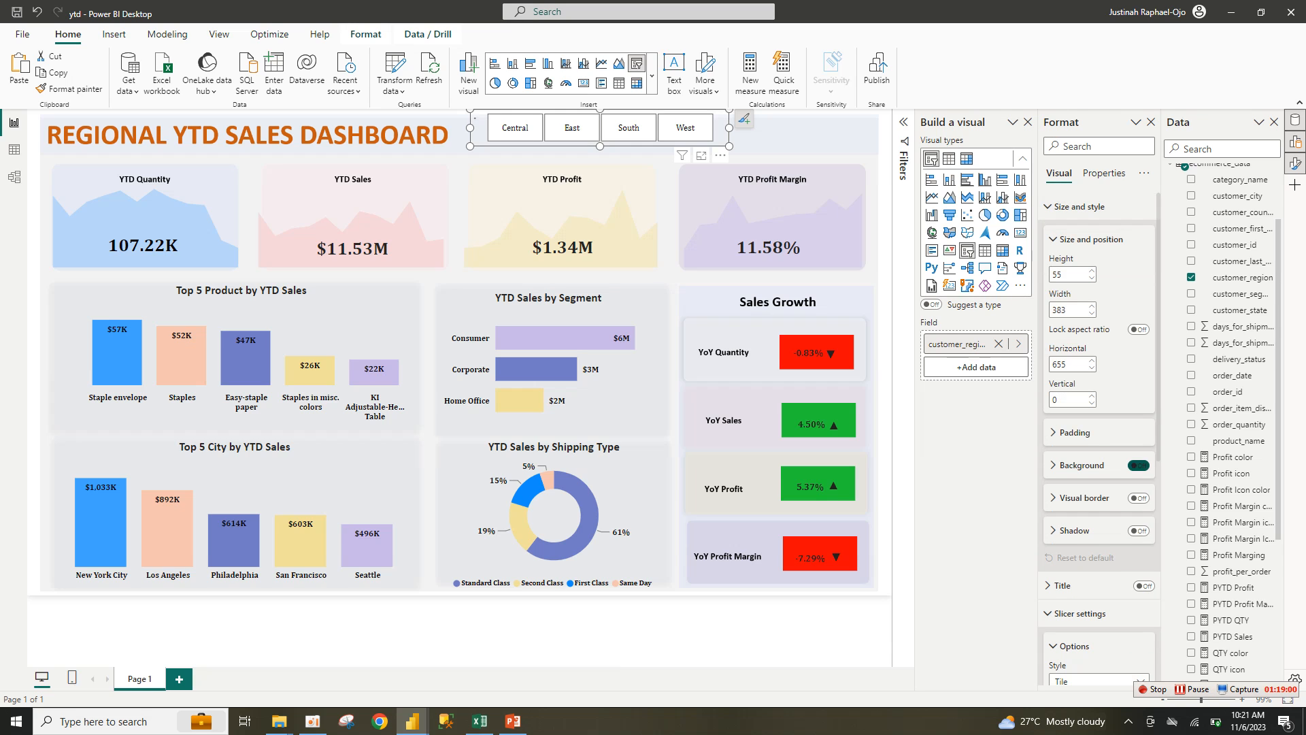
Step: Stretch the region tile slicer to the report's right edge, 602 wide by 49 high, beside the title
drag(729, 127, 877, 119)
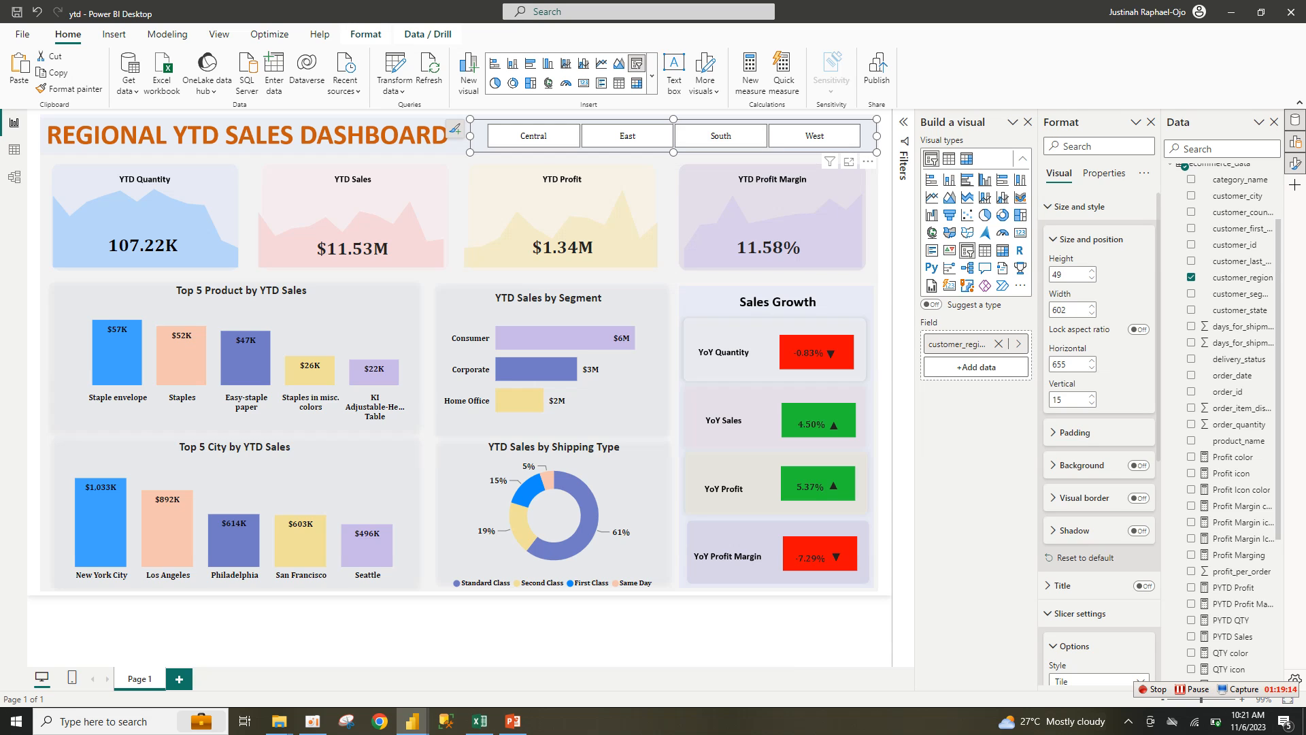
key(Escape)
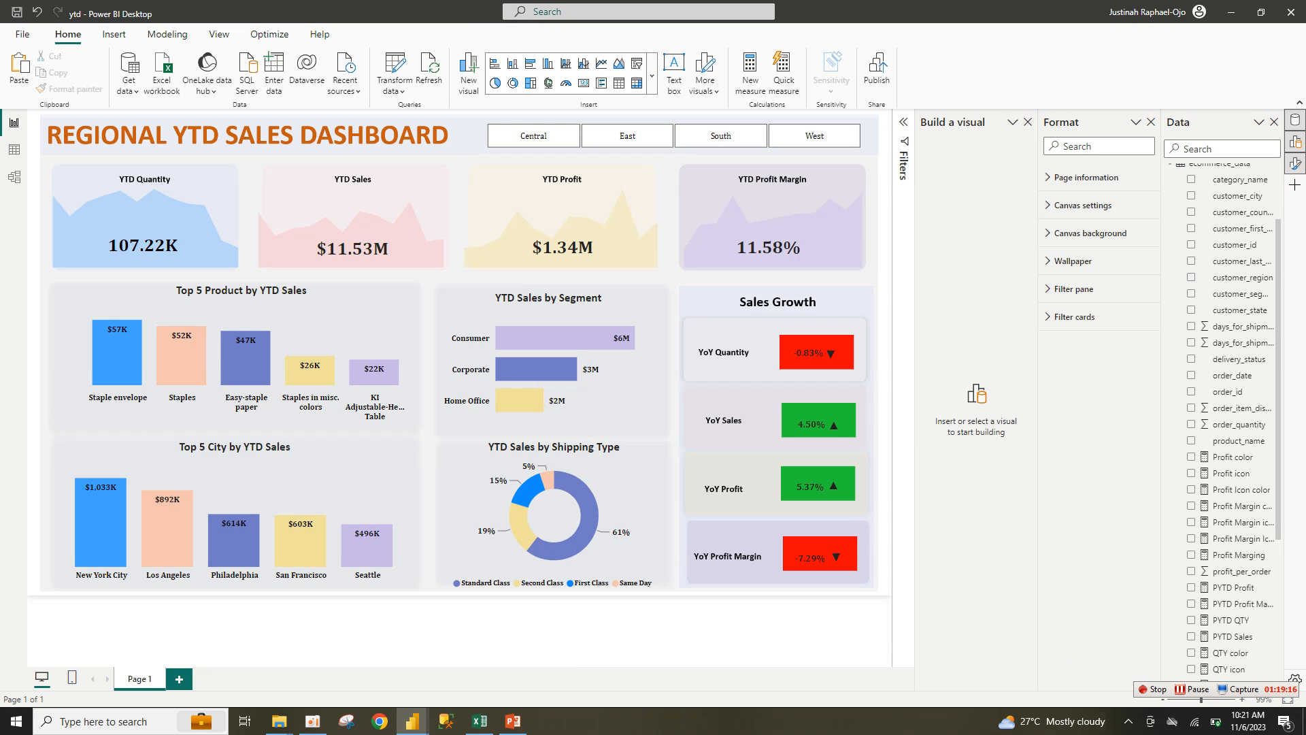